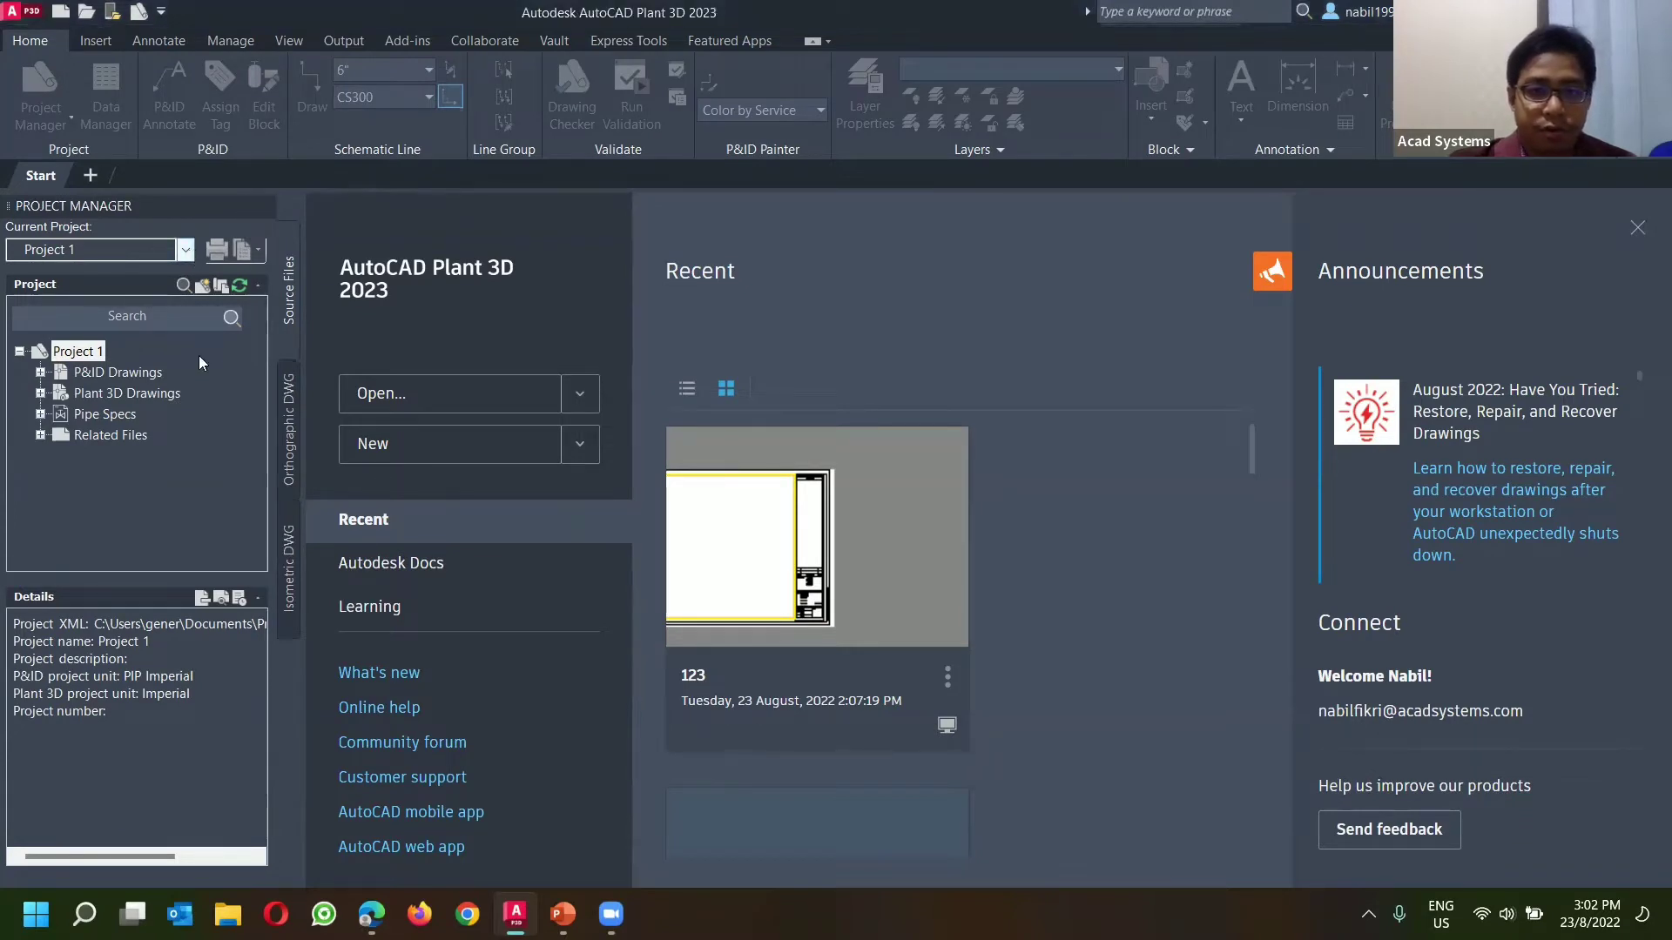
Step: Start a new project named FOL p&id and accept its general settings
left_click(185, 250)
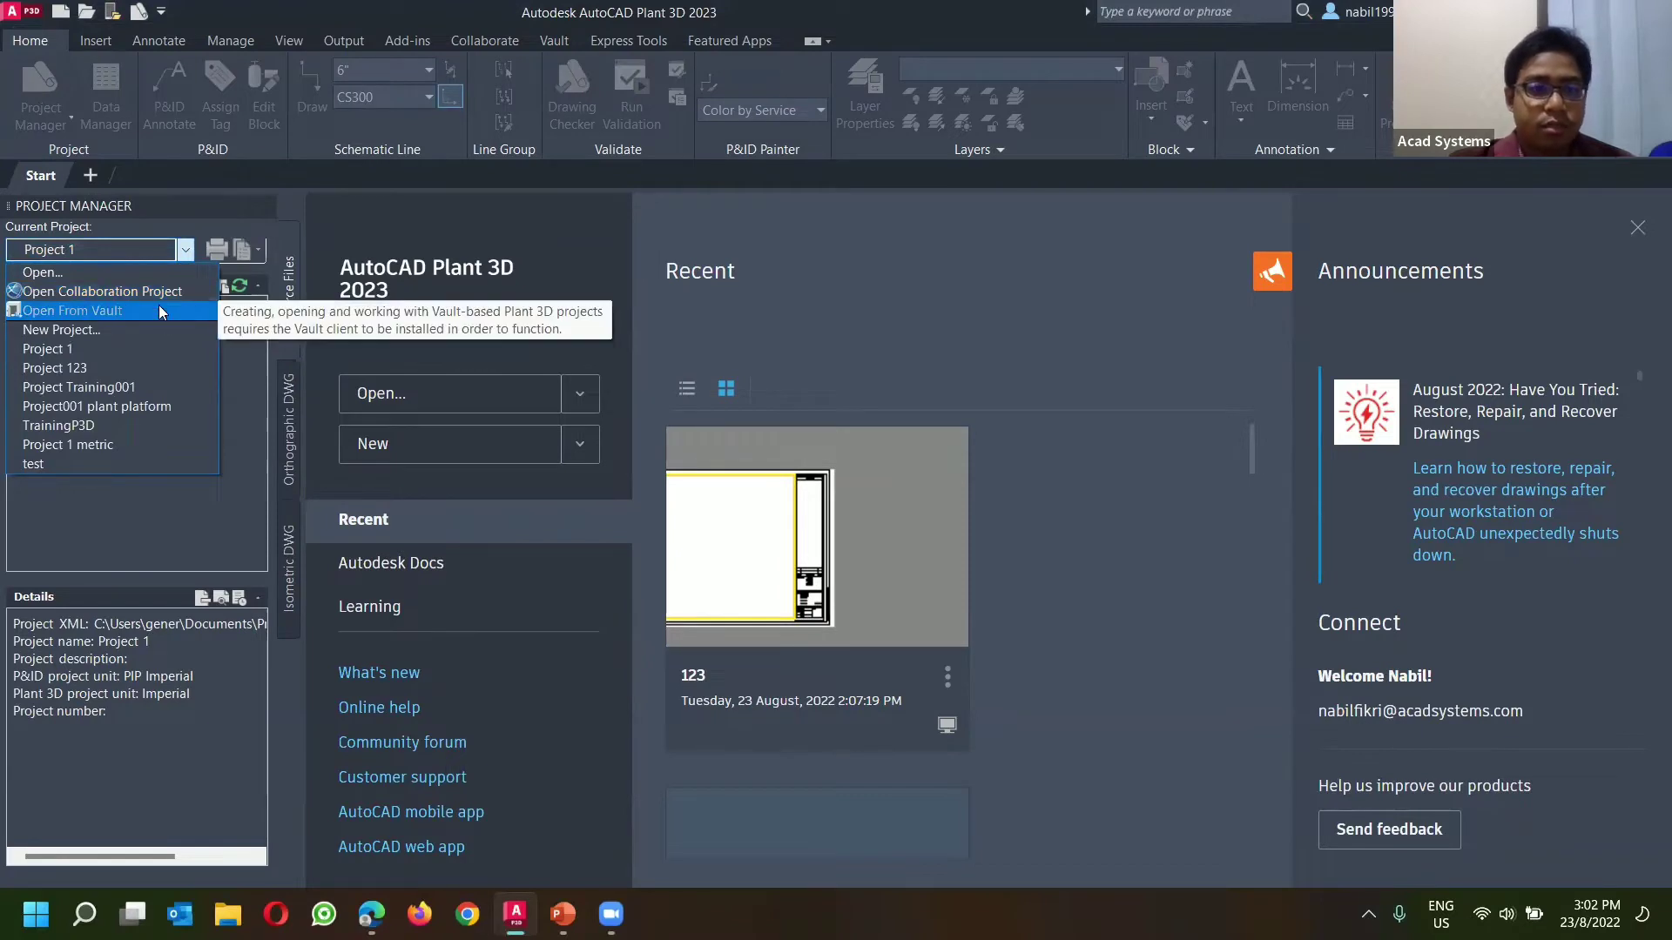
left_click(100, 330)
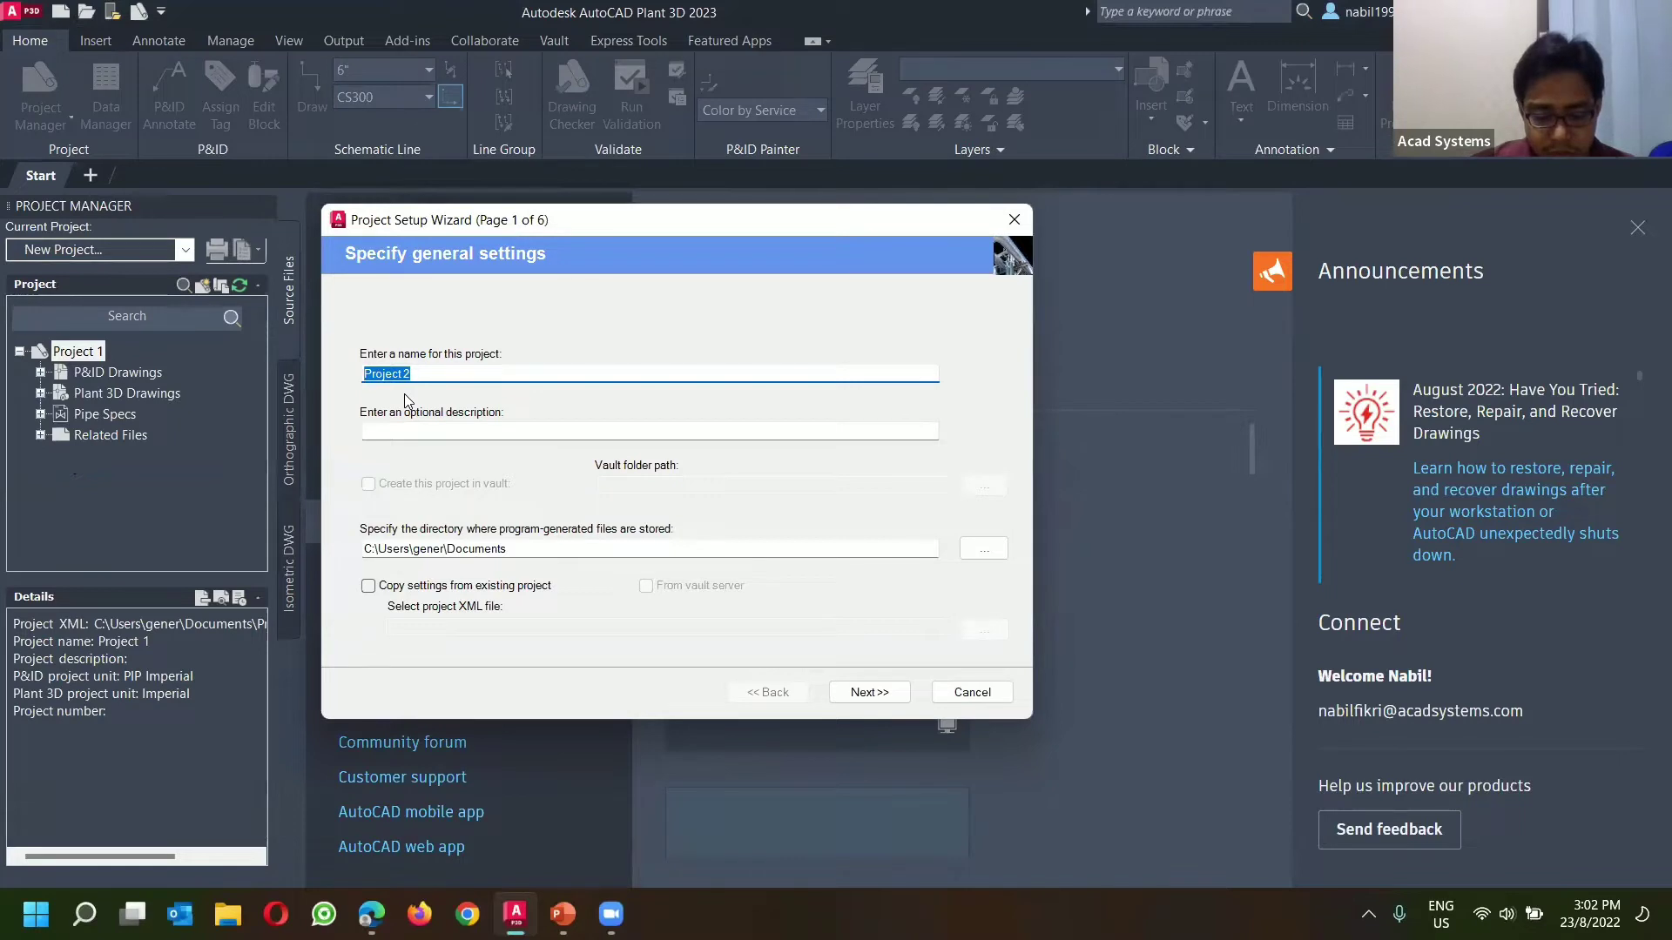
type("FOL")
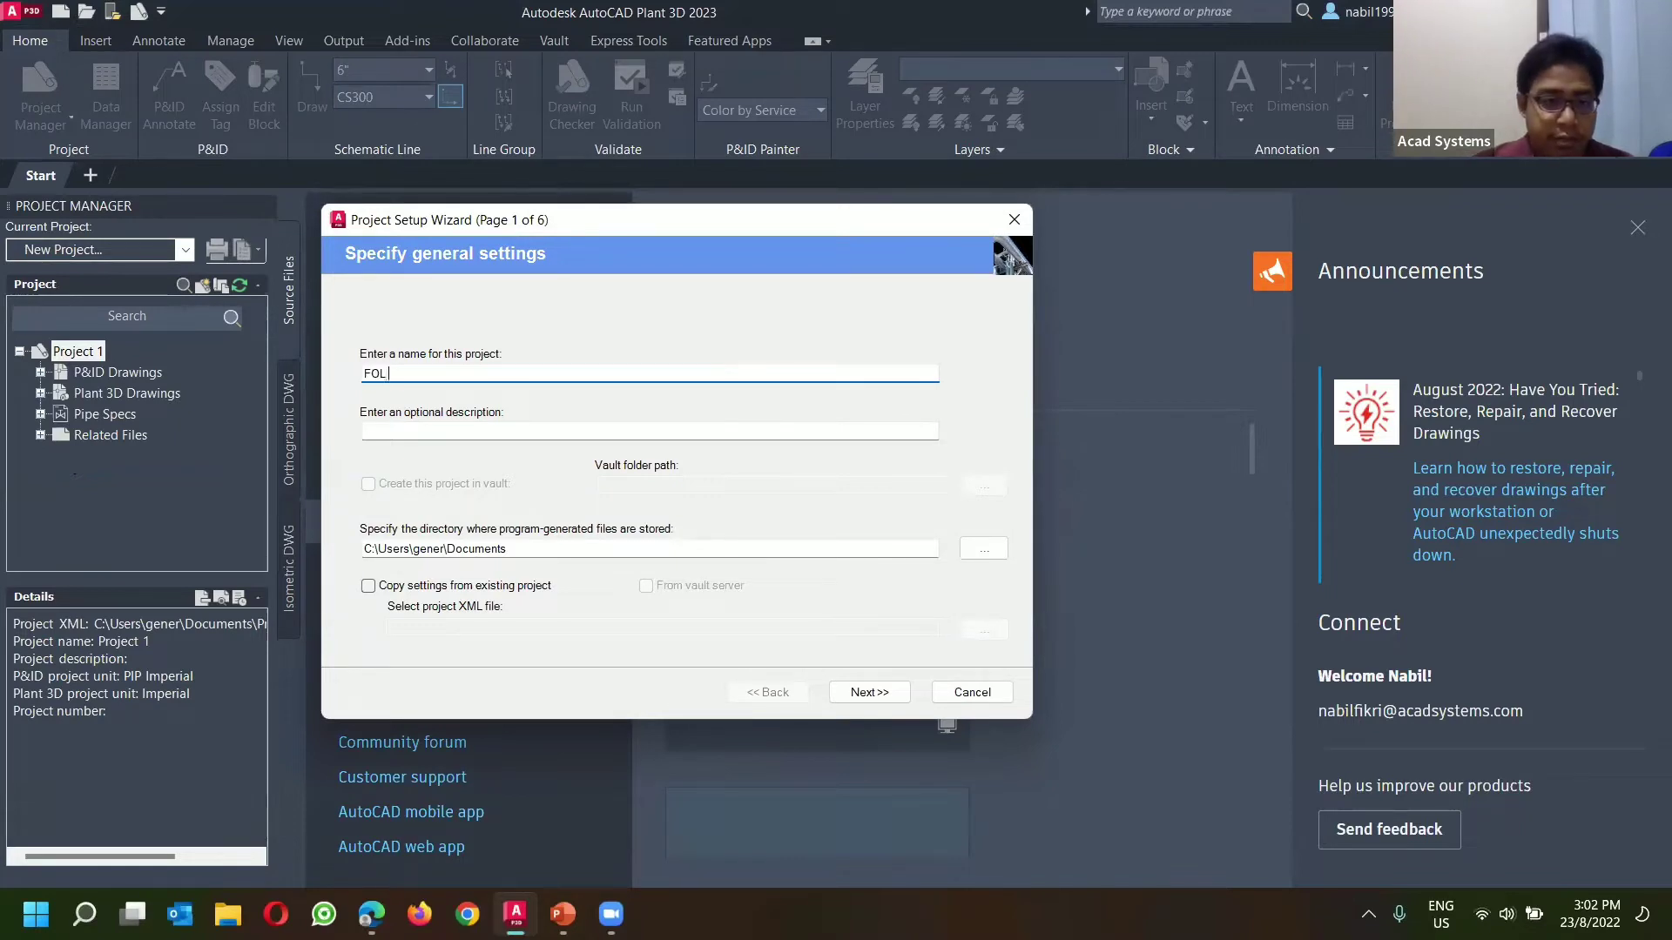
type(" p&")
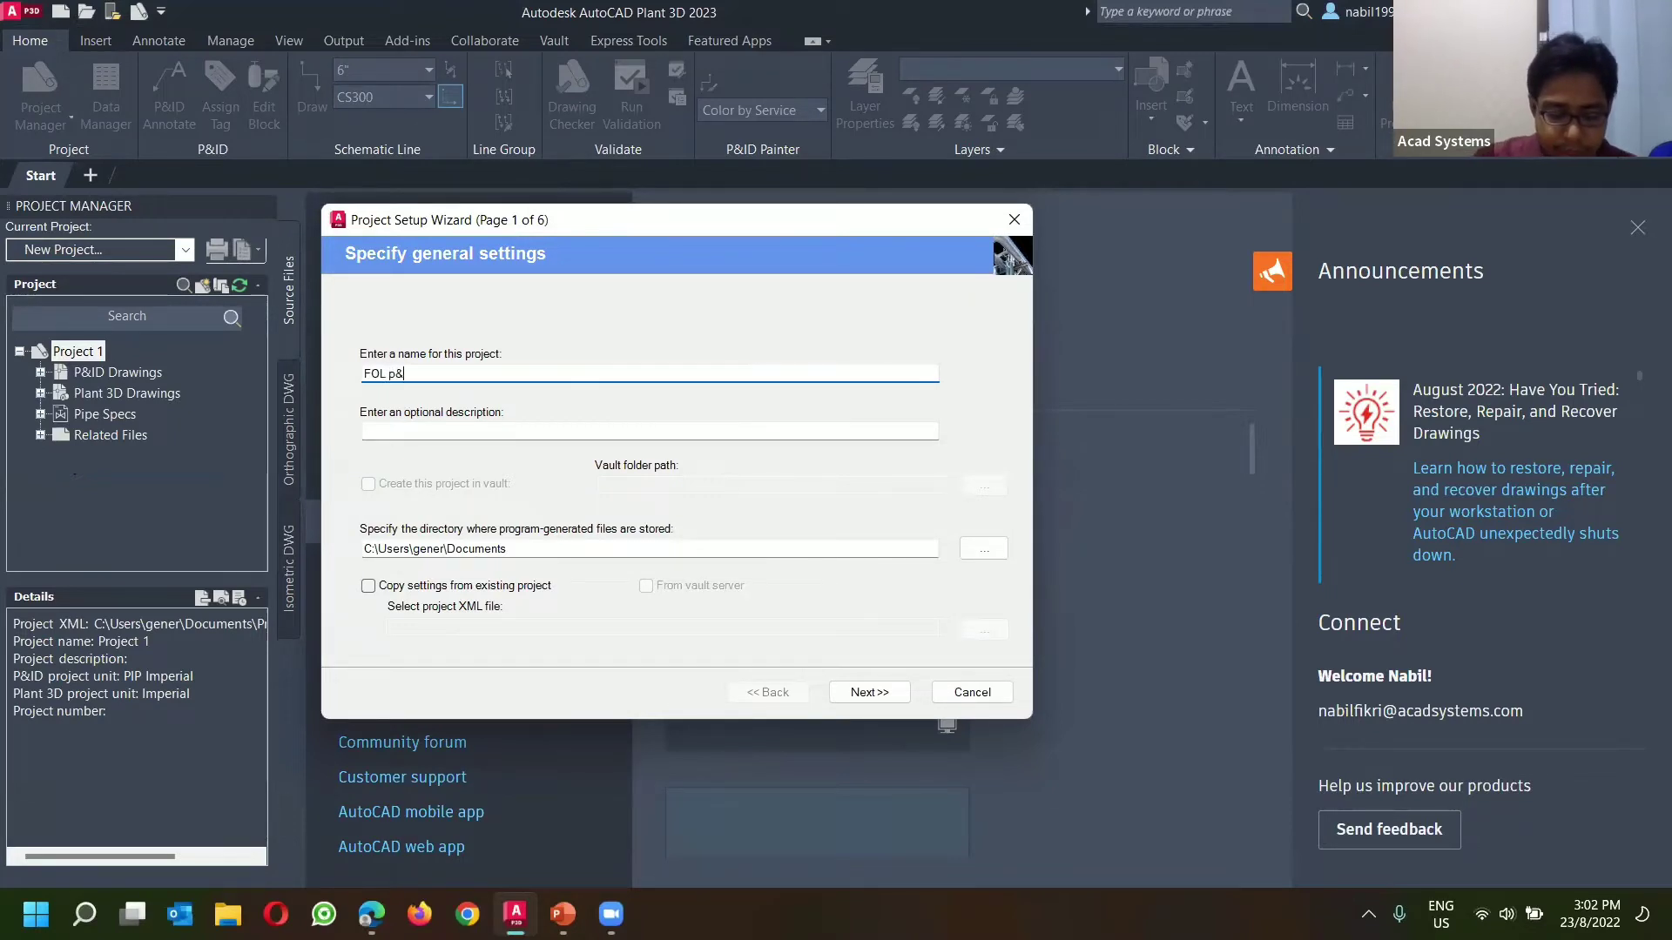
type("id")
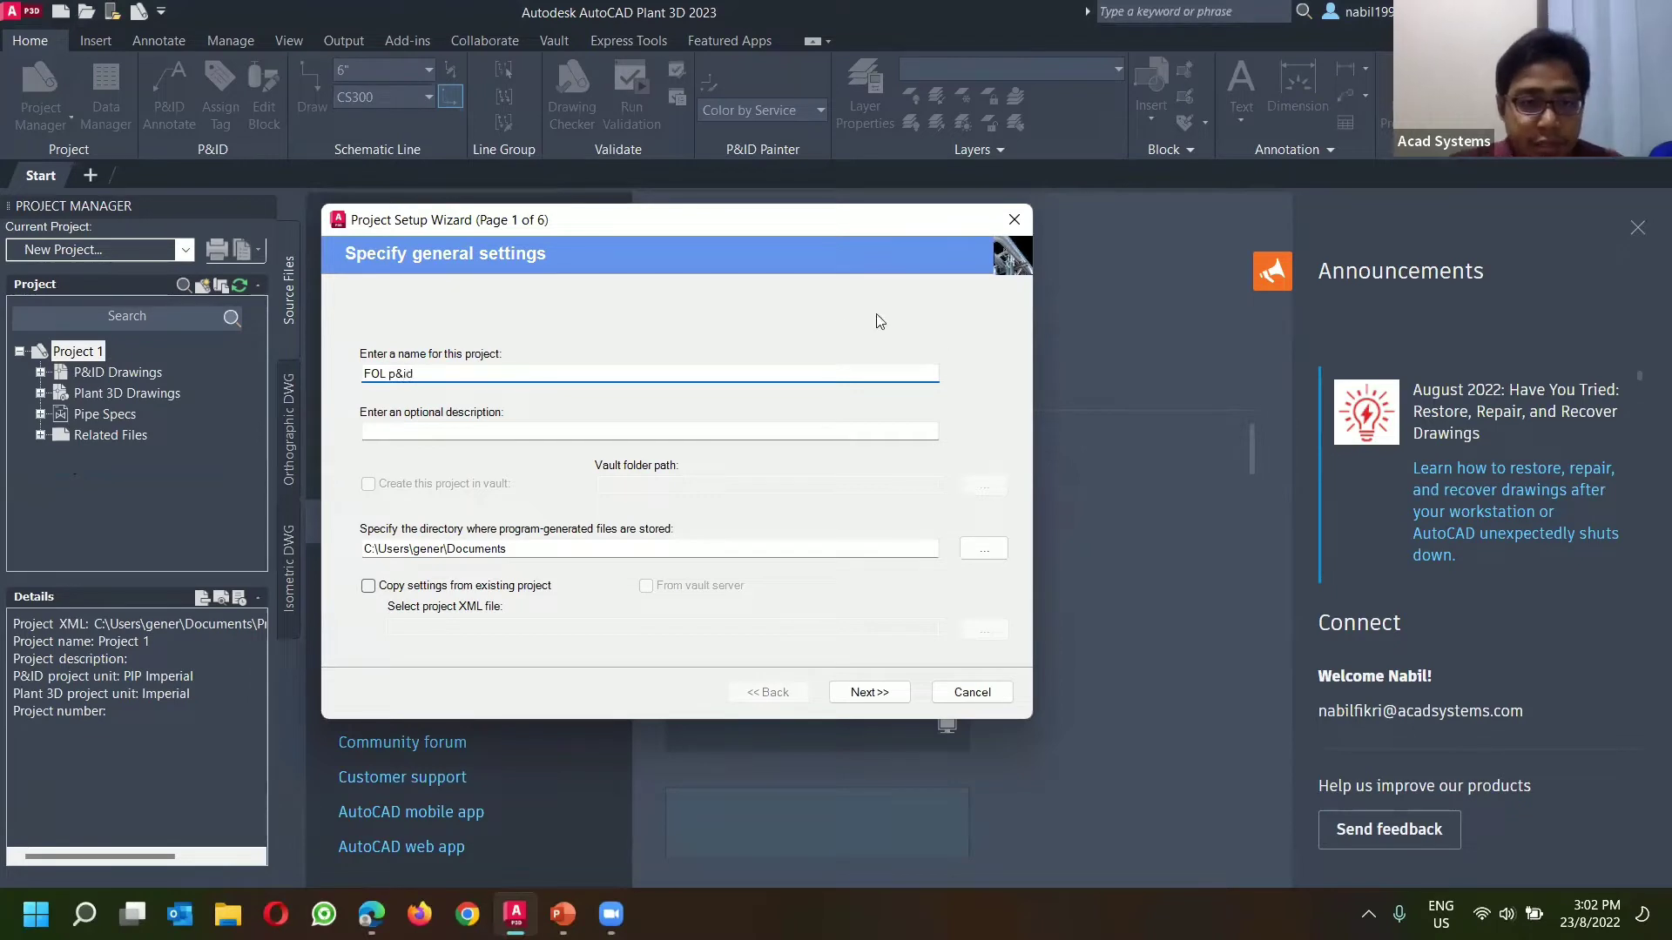
left_click(888, 696)
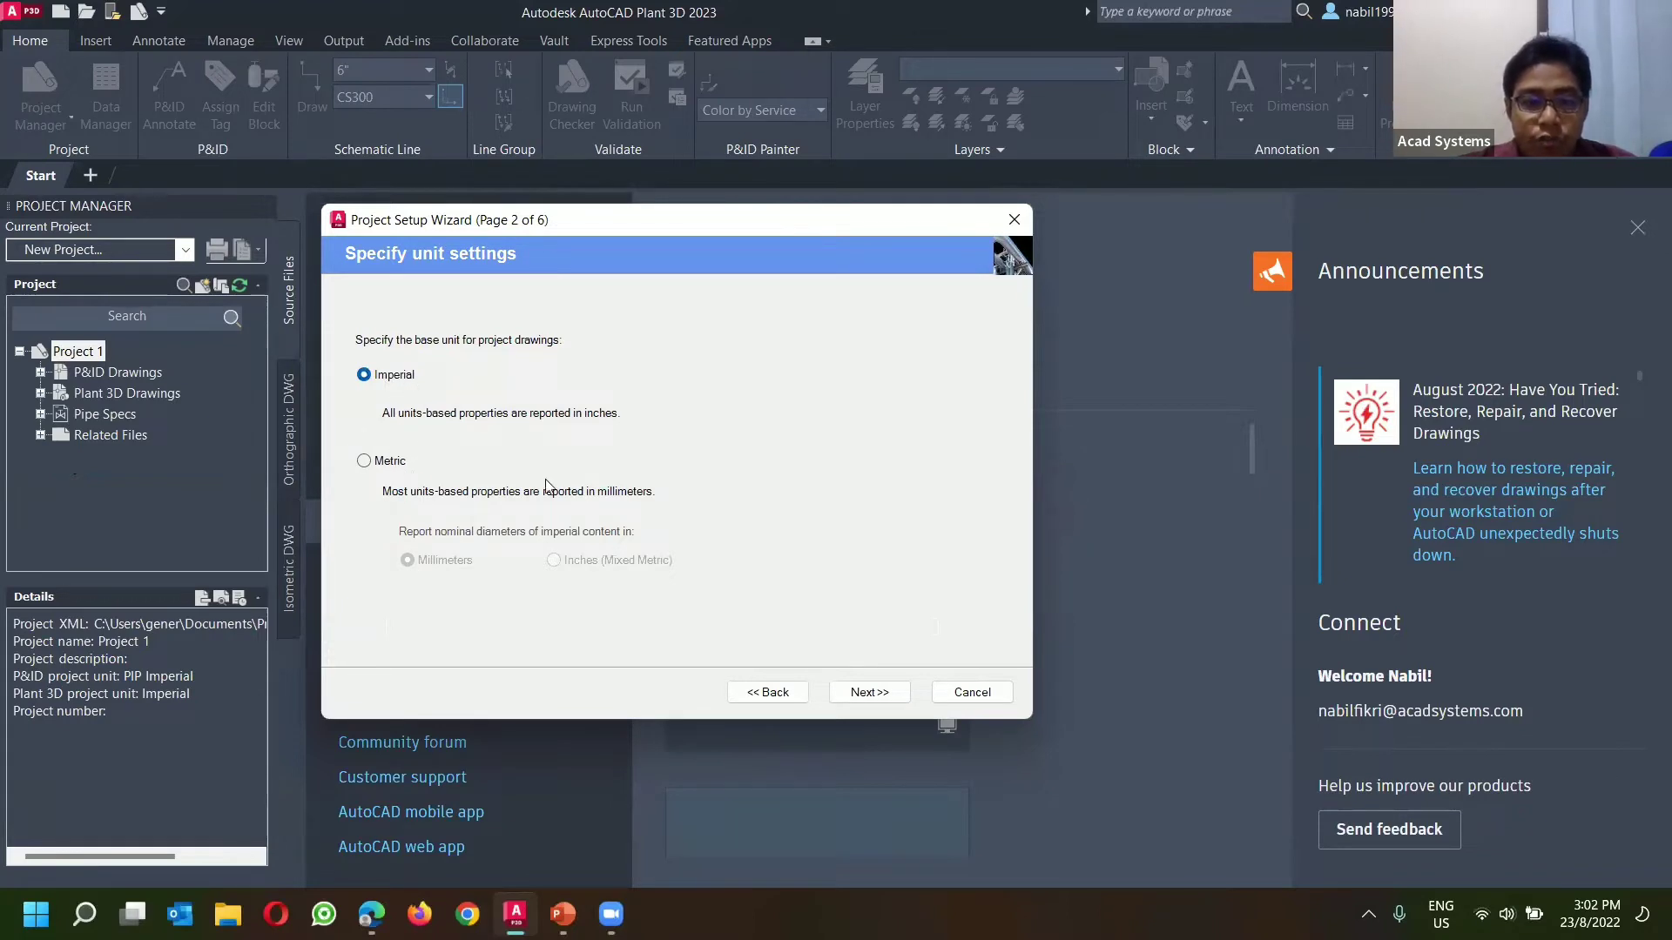
left_click(389, 463)
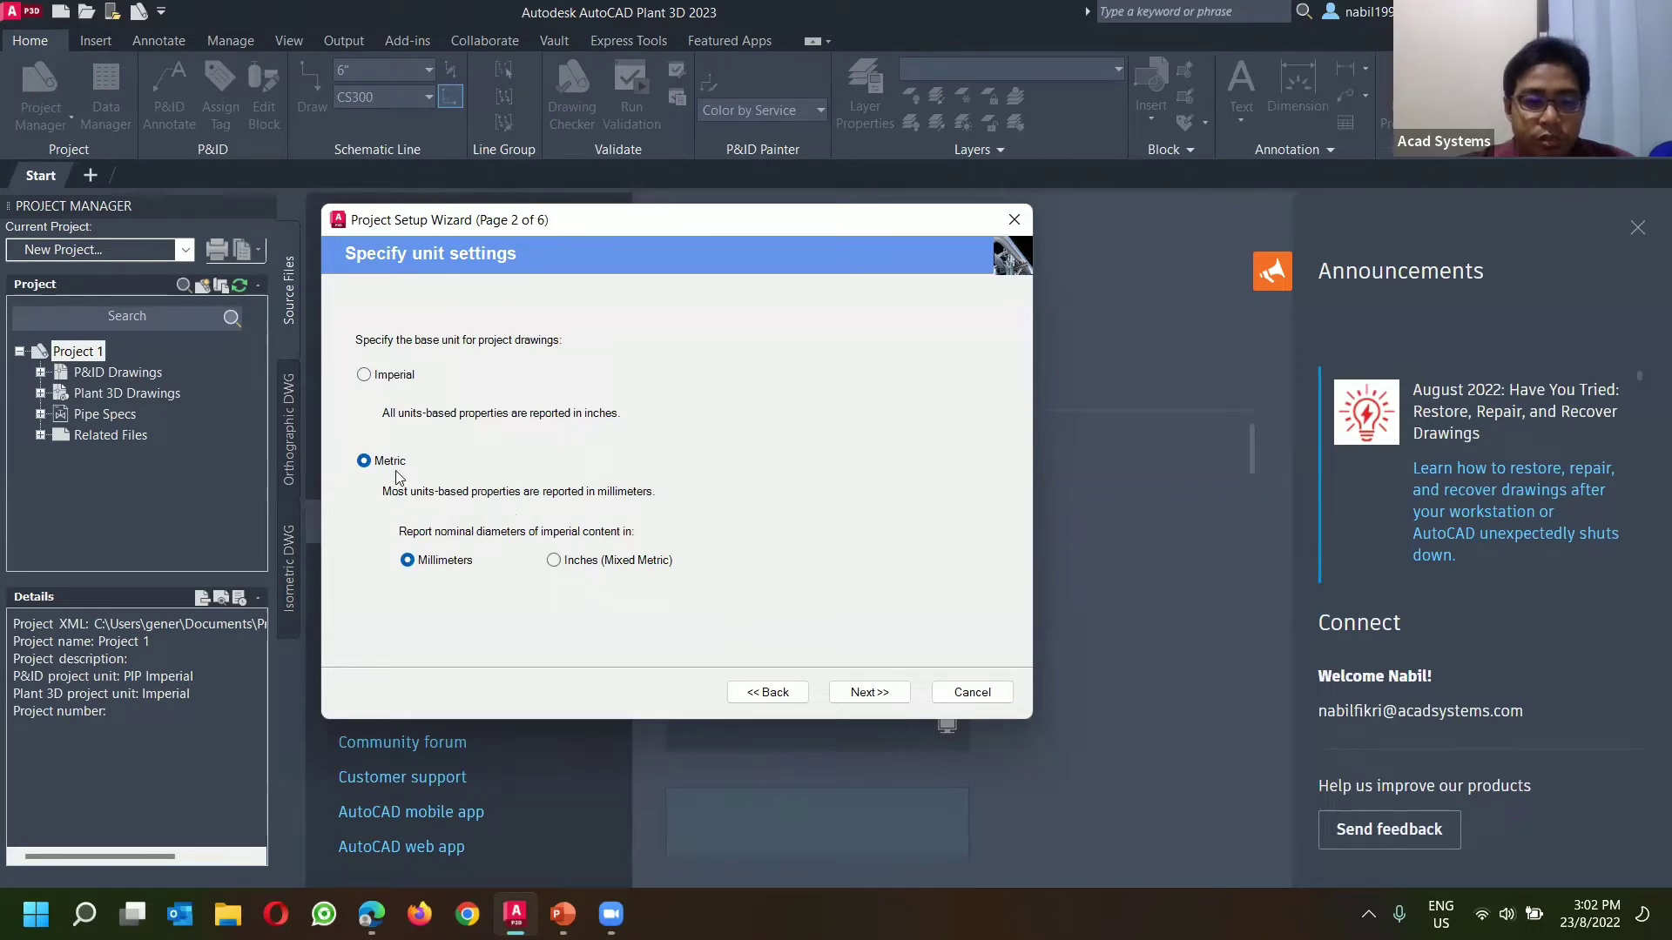
left_click(566, 563)
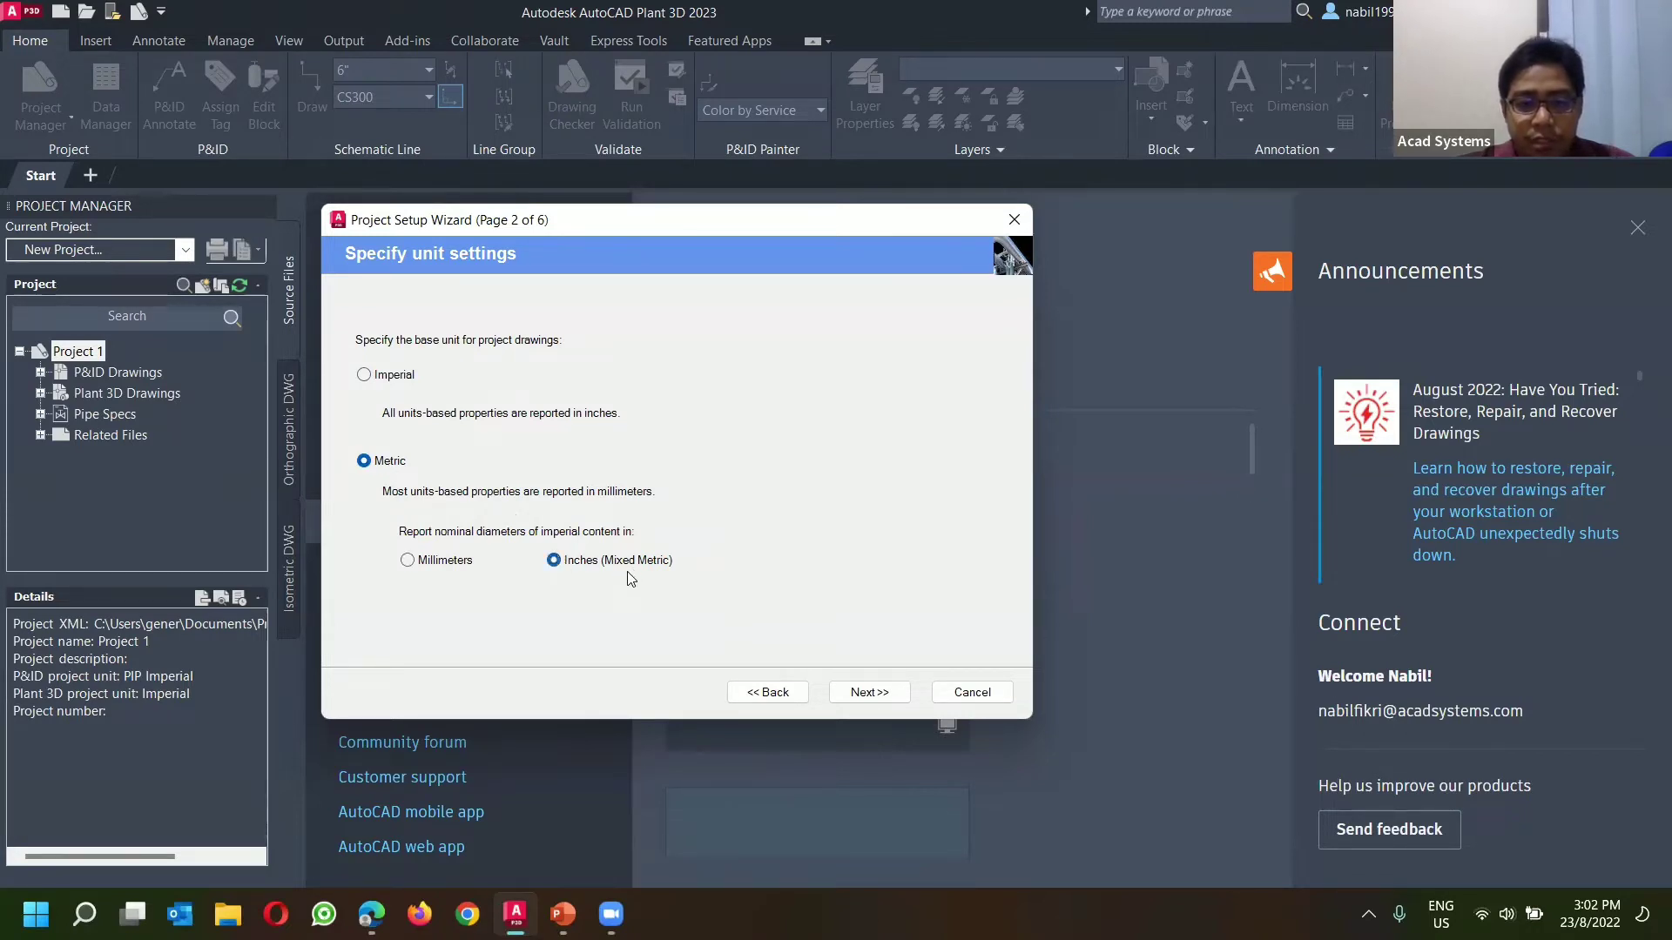
left_click(408, 561)
left_click(363, 377)
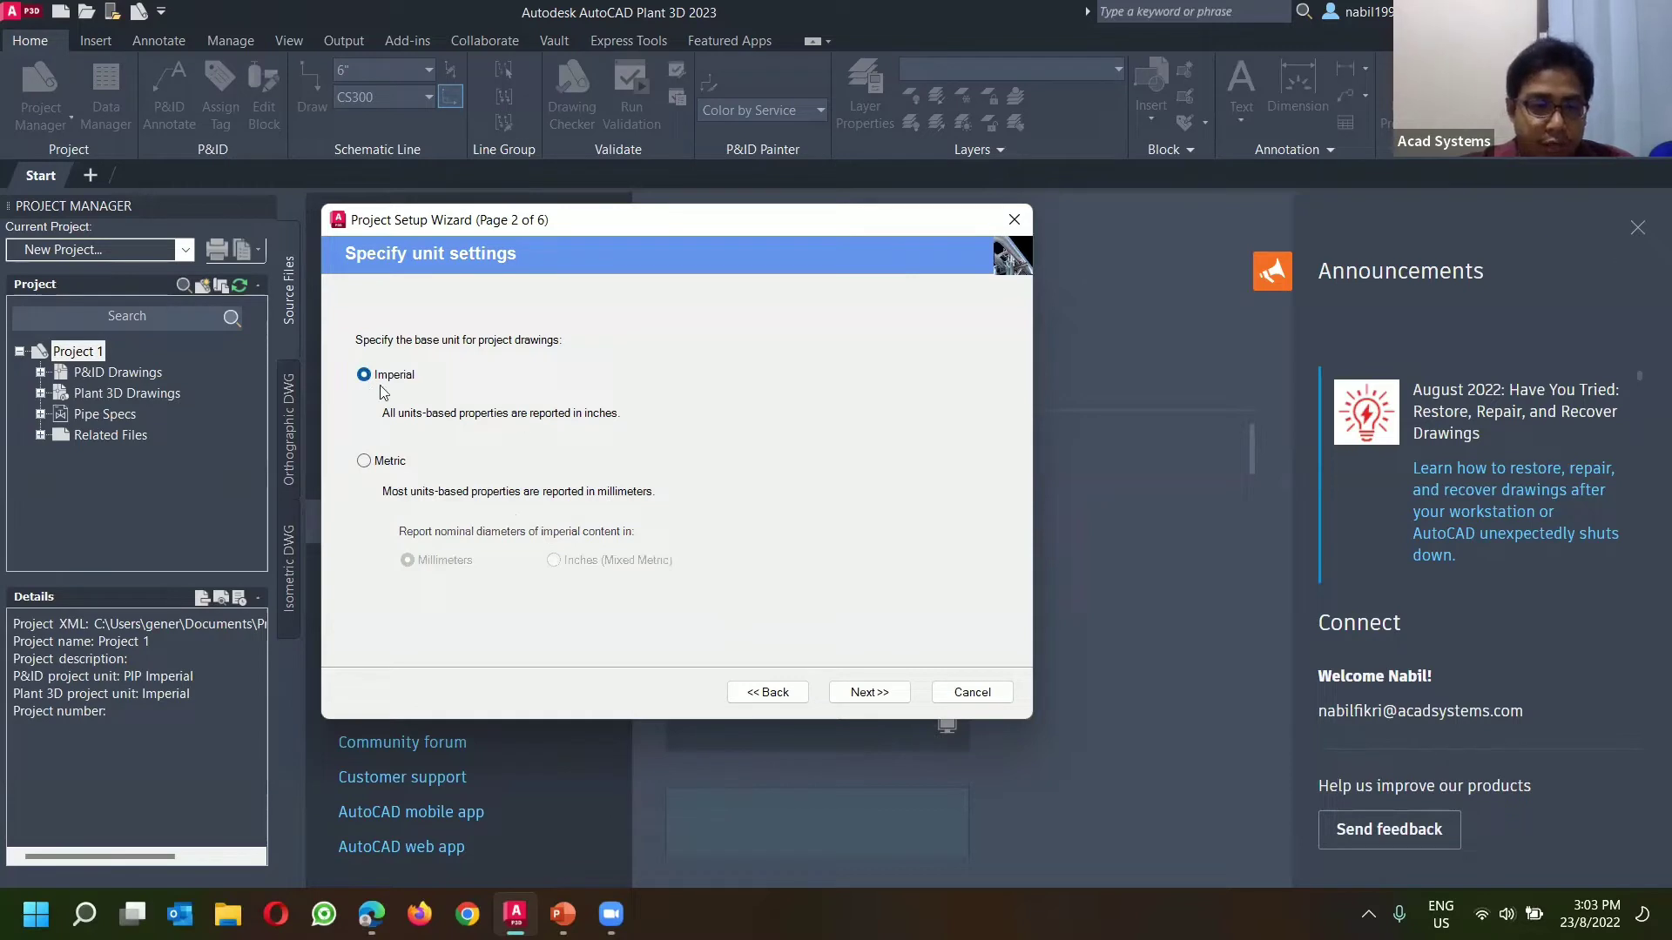
Step: Complete the project setup with Imperial units, PIP symbology, the default directories and a Single User - SQLite local database
left_click(869, 694)
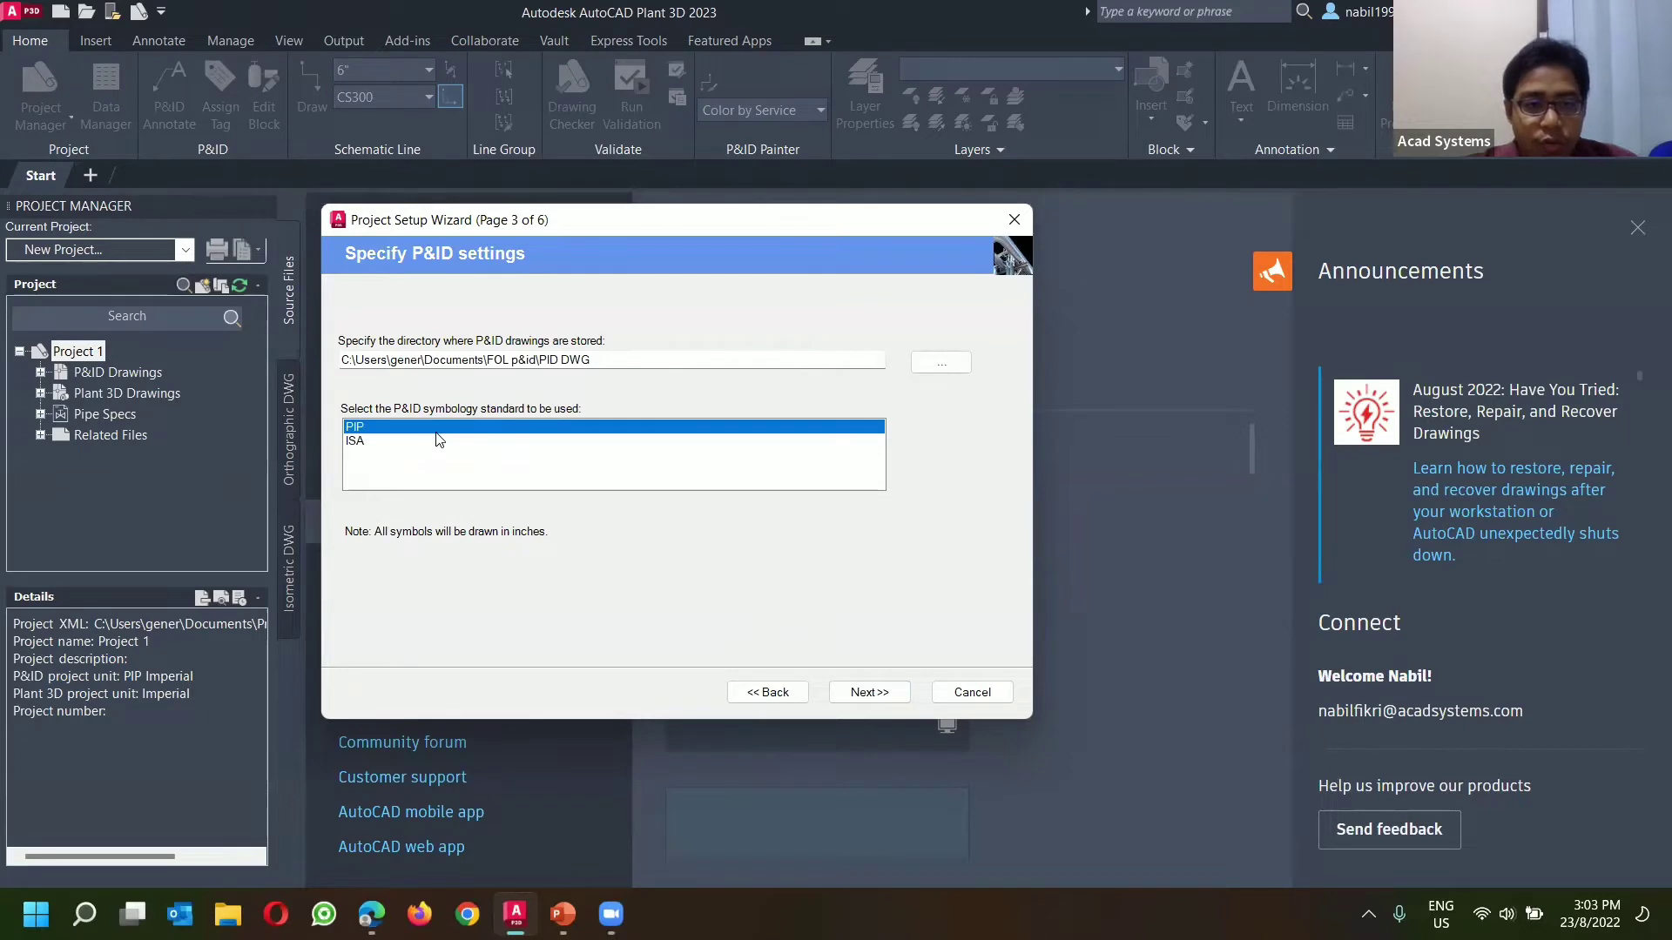
left_click(881, 695)
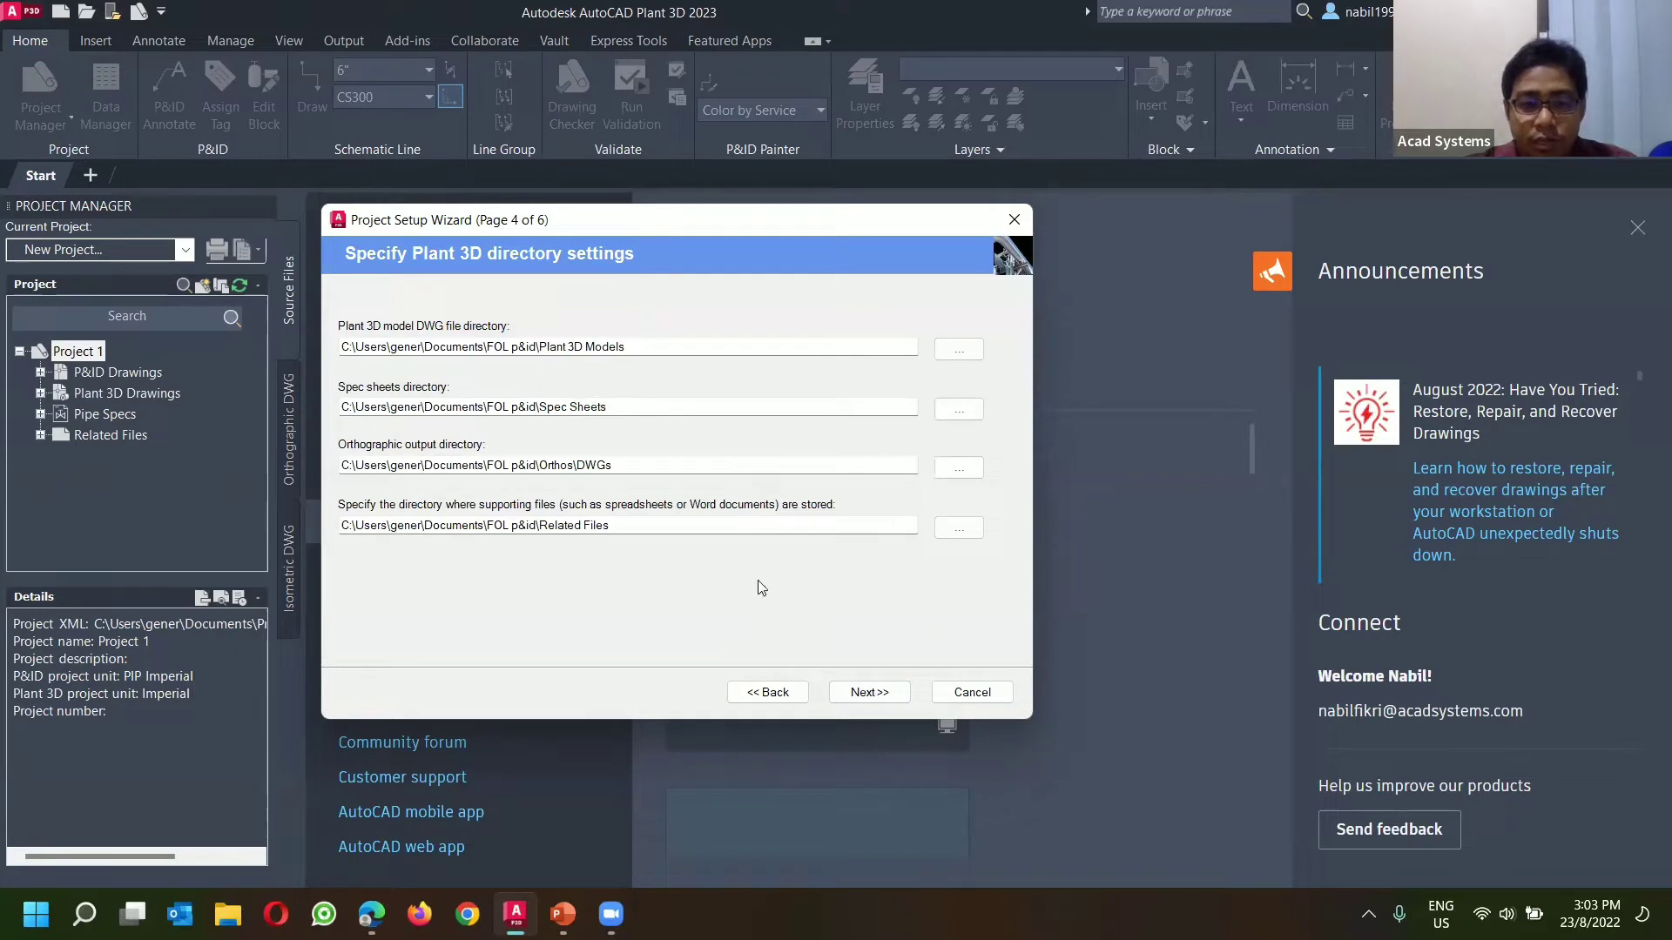
left_click(865, 693)
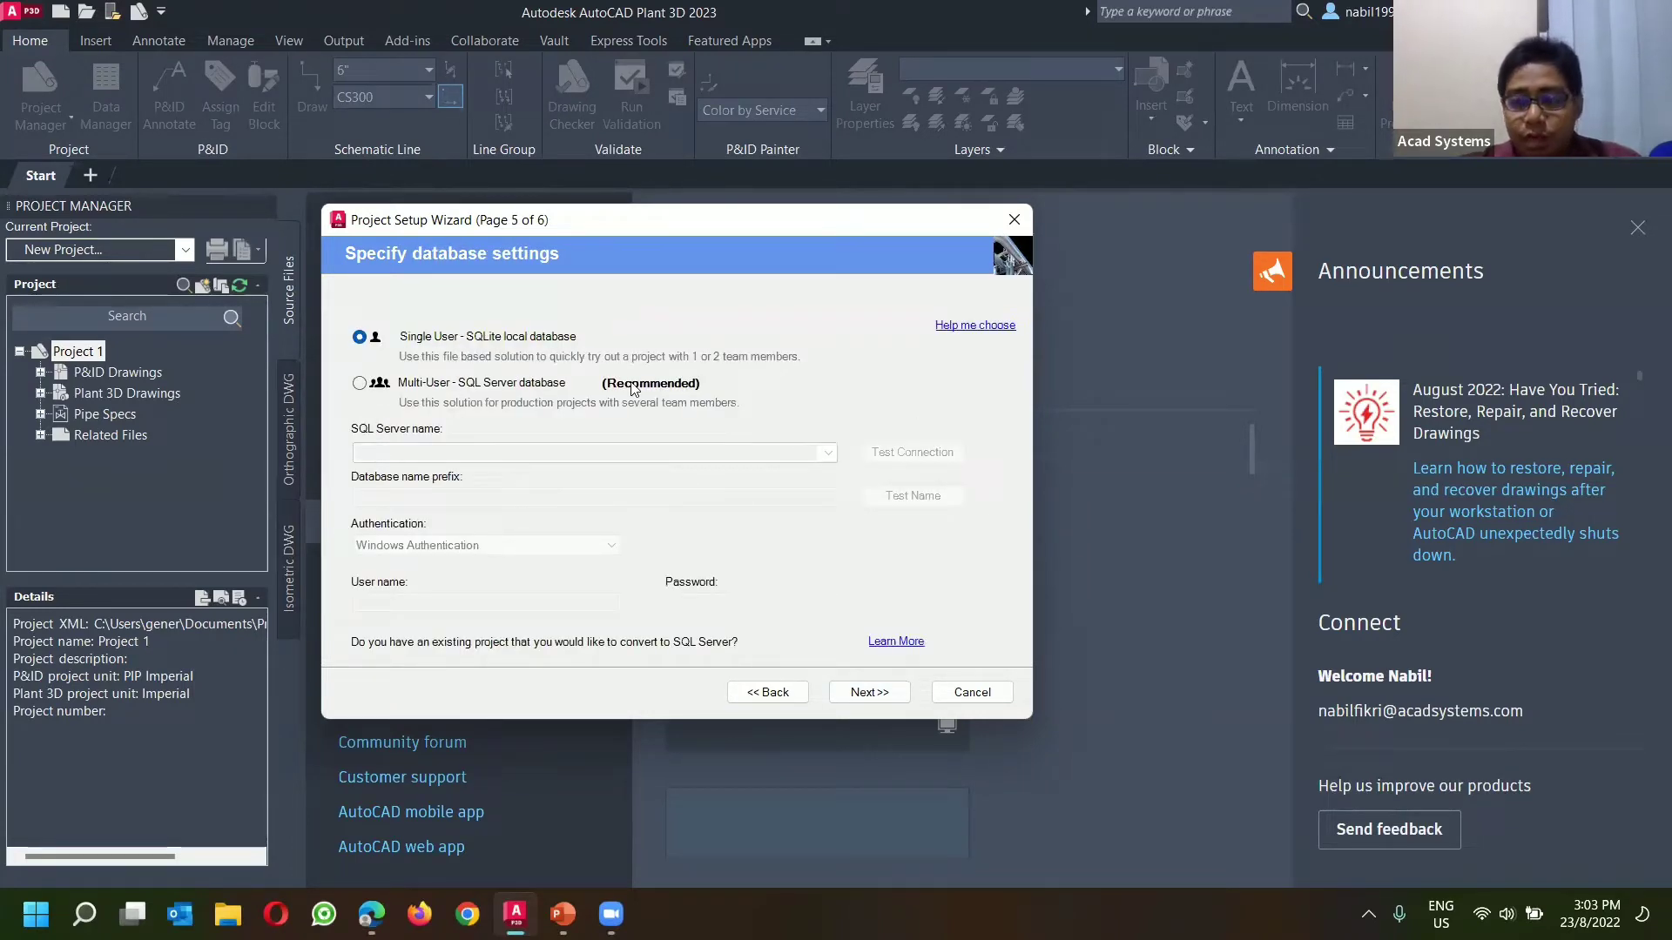
left_click(359, 385)
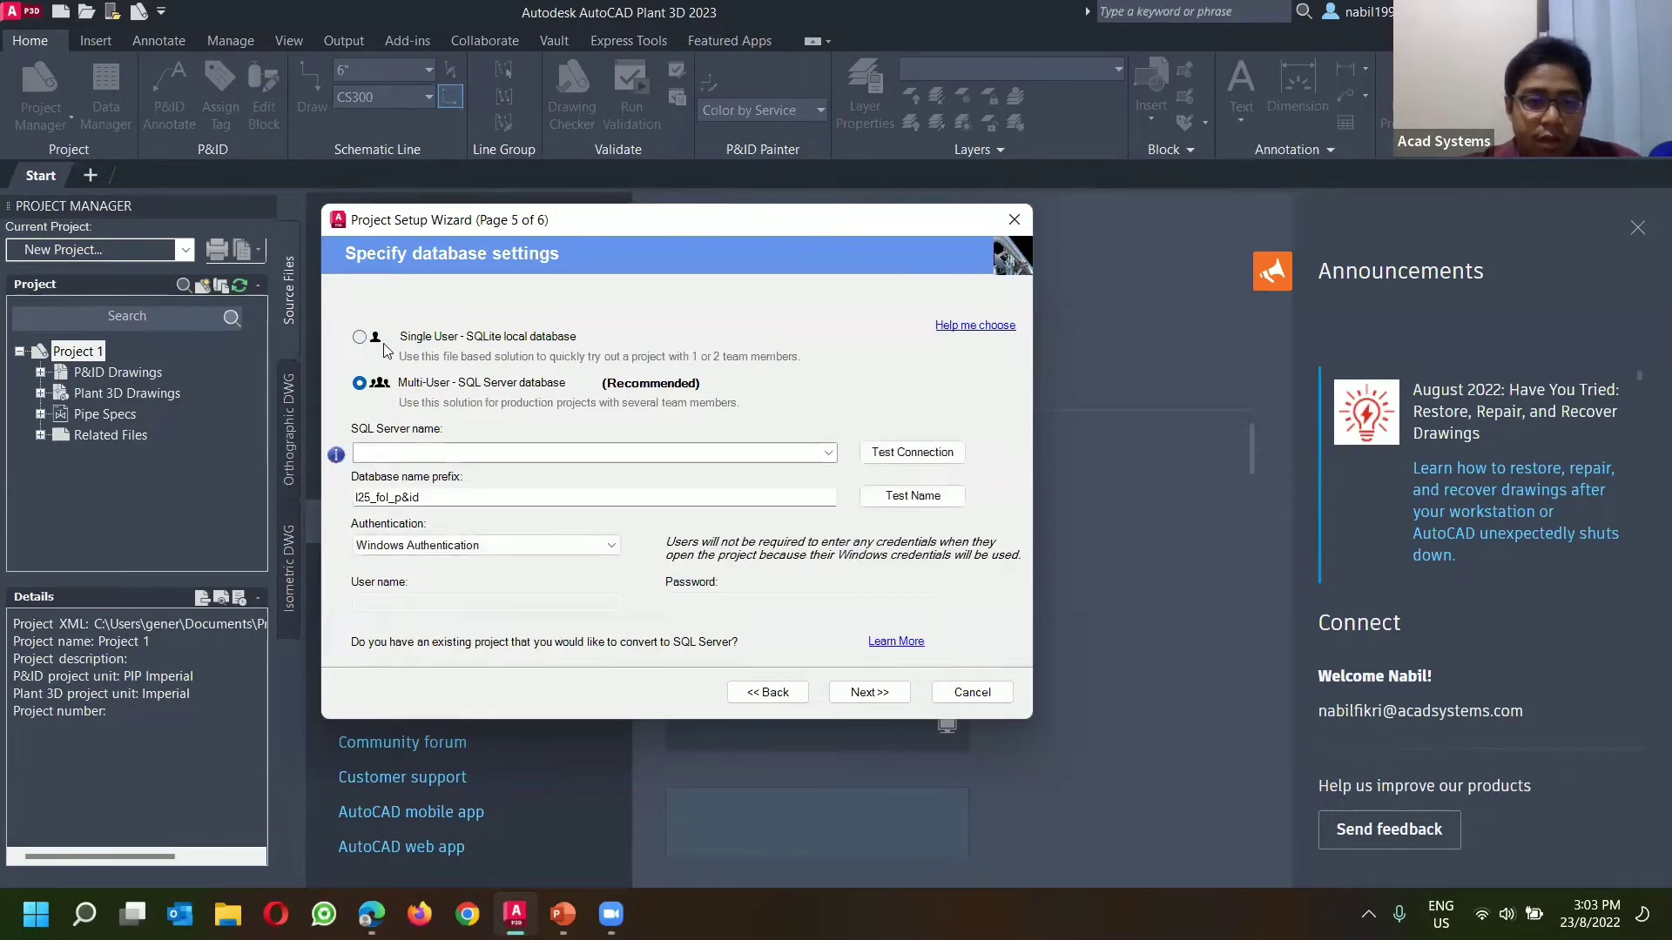
left_click(405, 338)
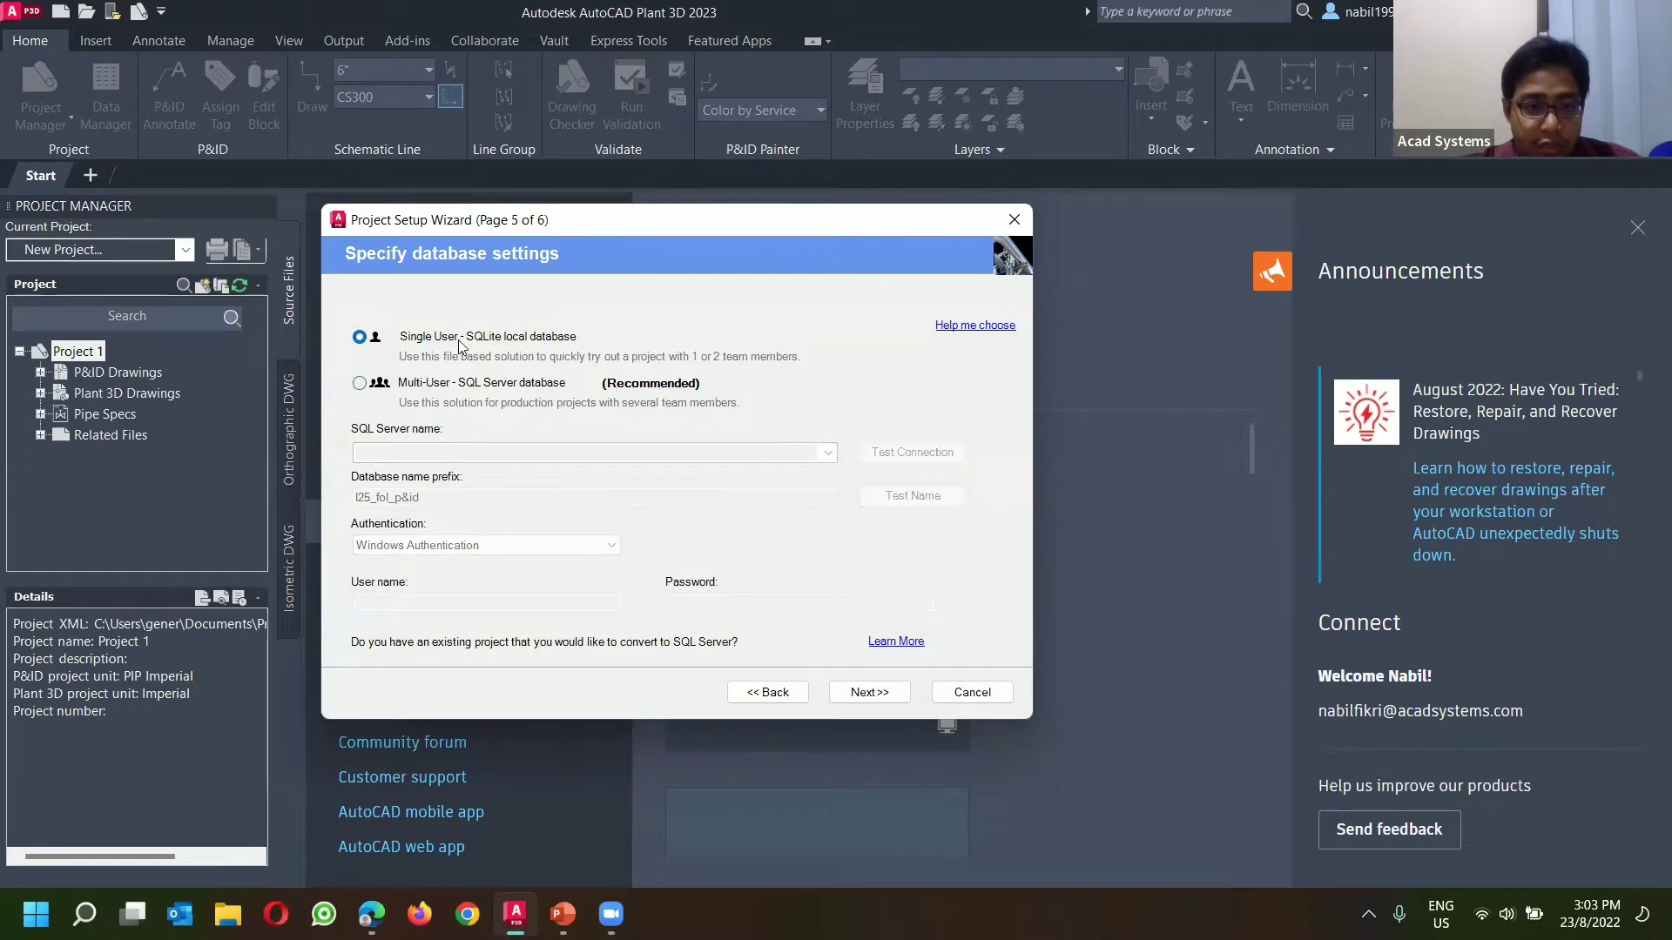
left_click(870, 693)
left_click(869, 692)
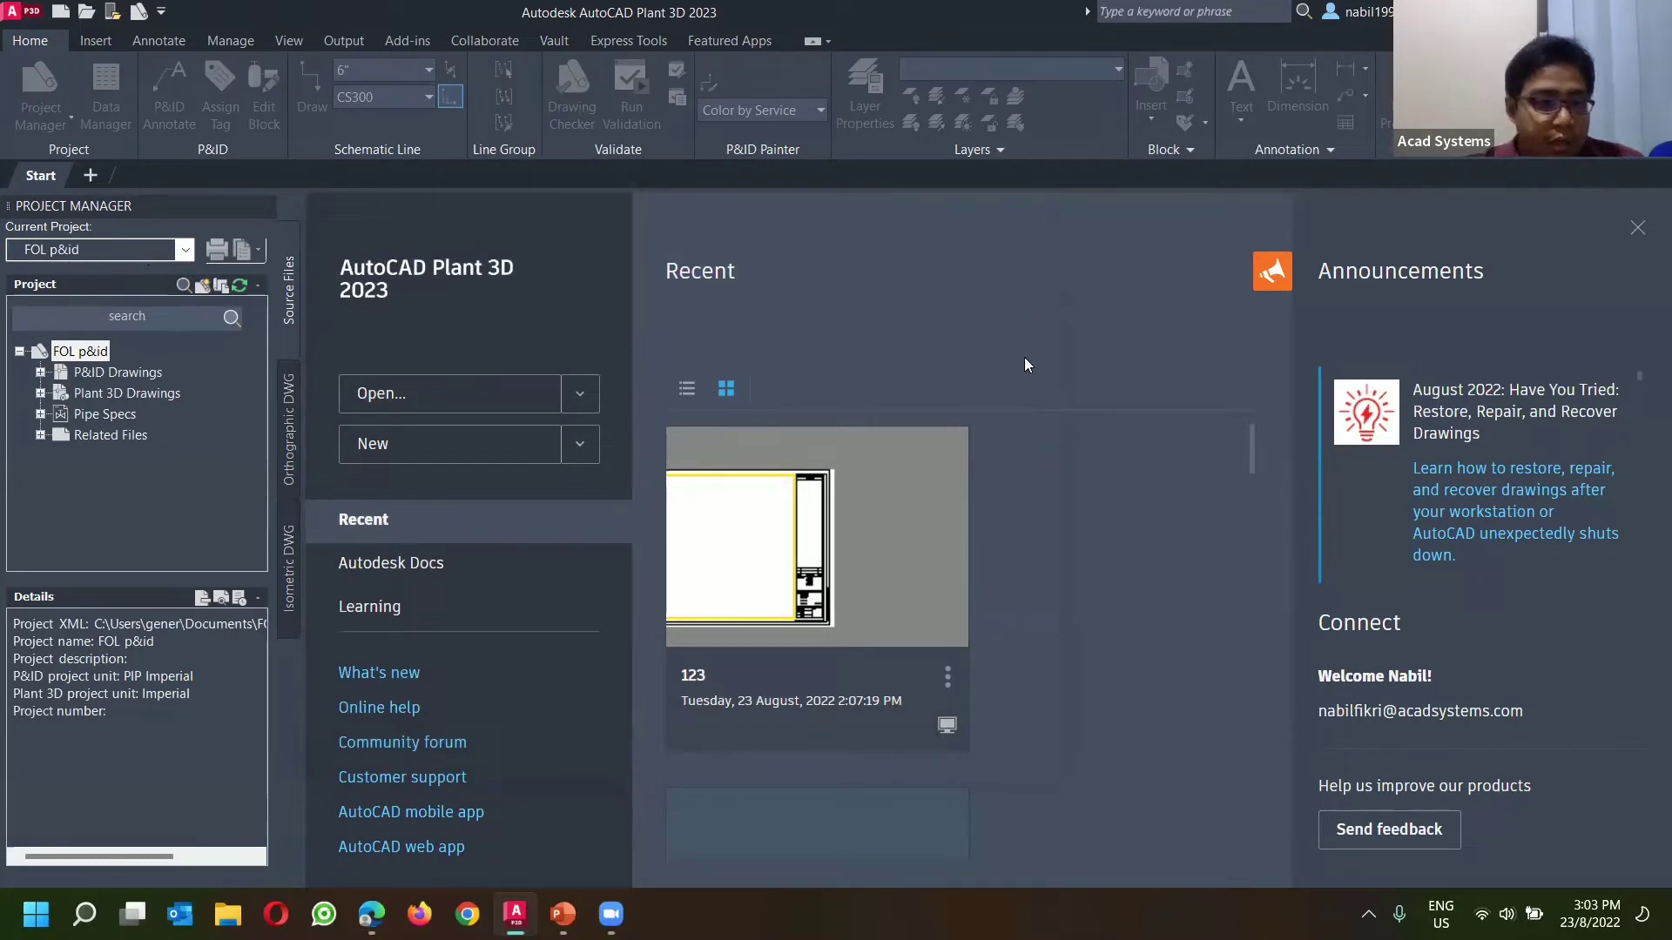
left_click(190, 249)
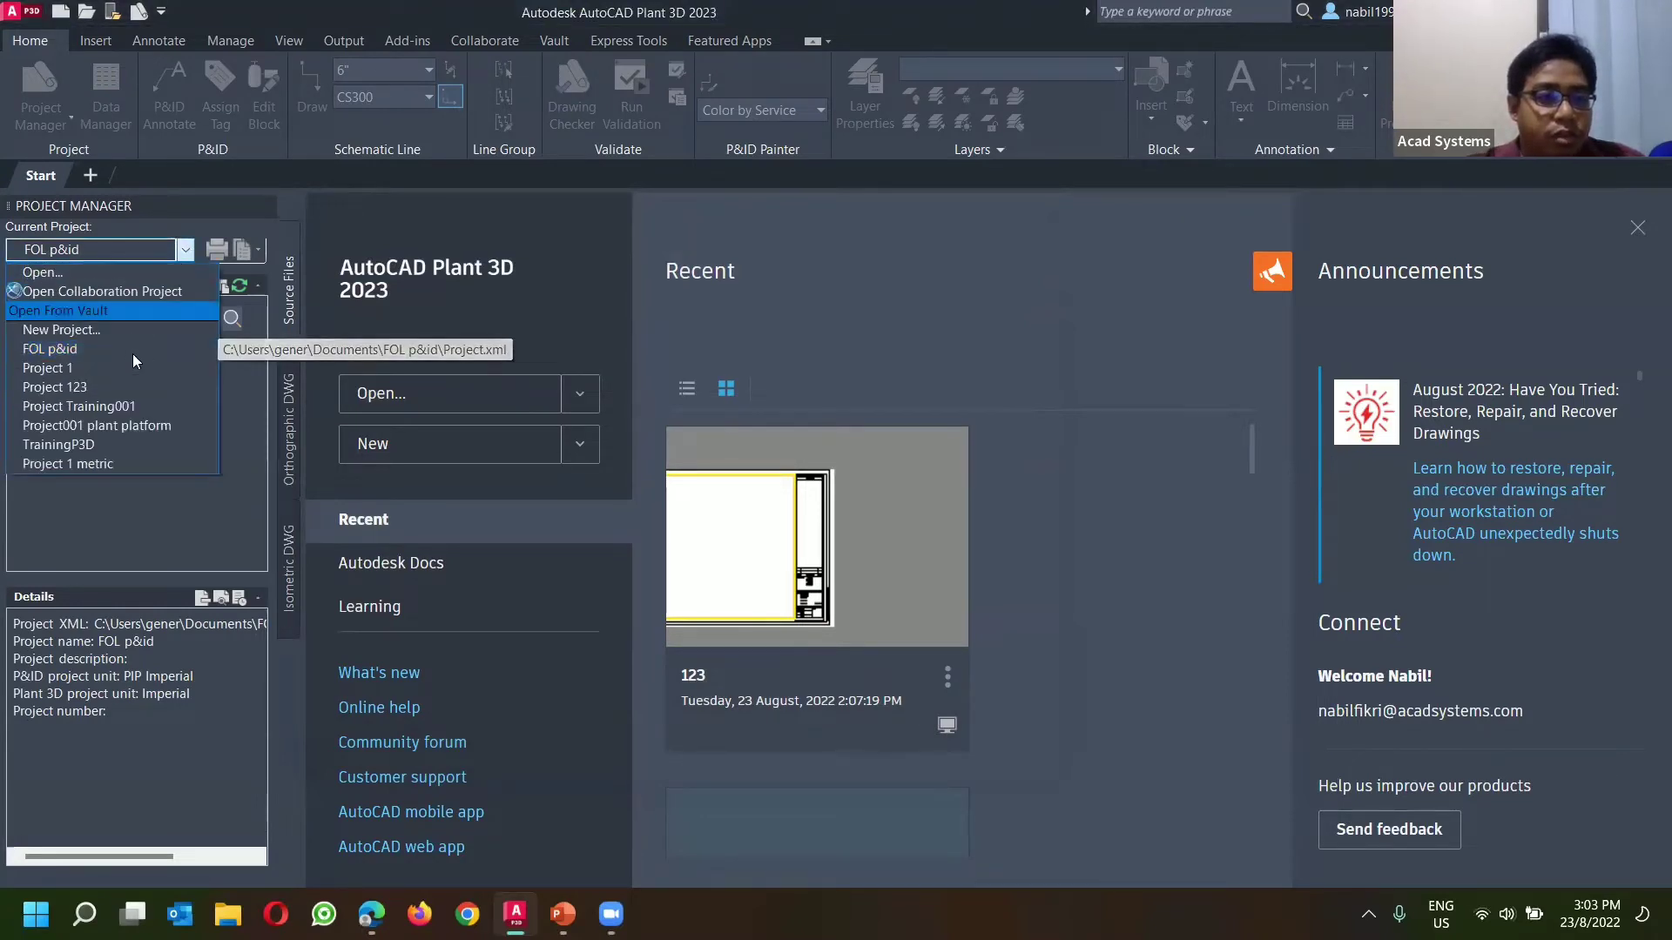
left_click(840, 271)
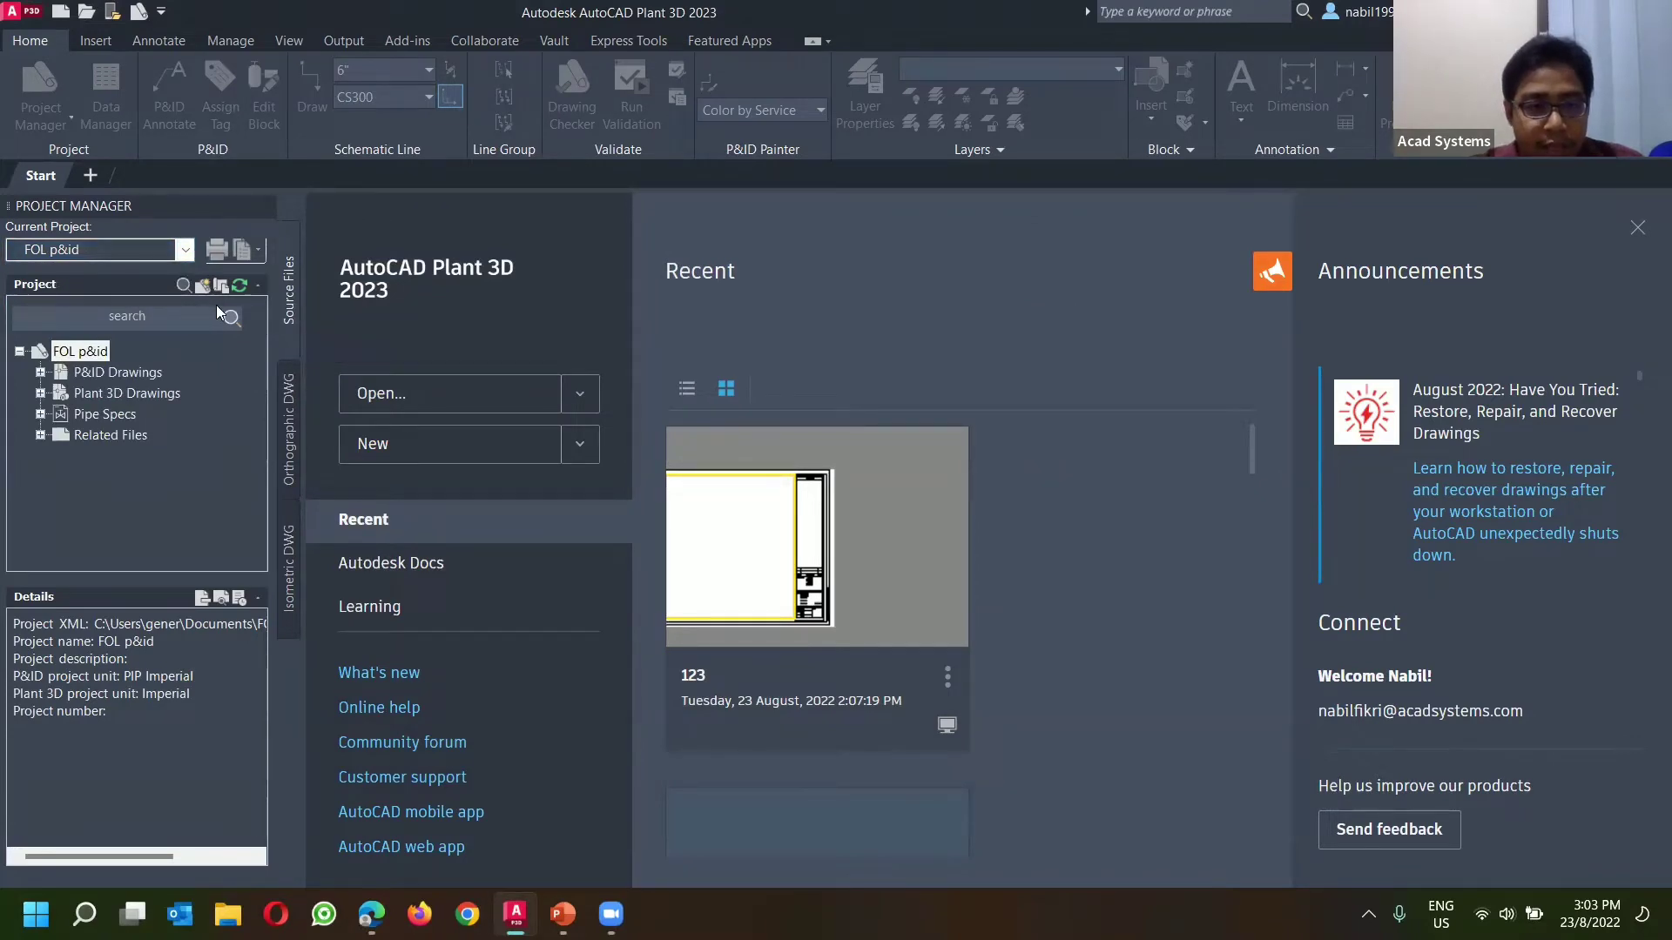
left_click(96, 374)
left_click(112, 392)
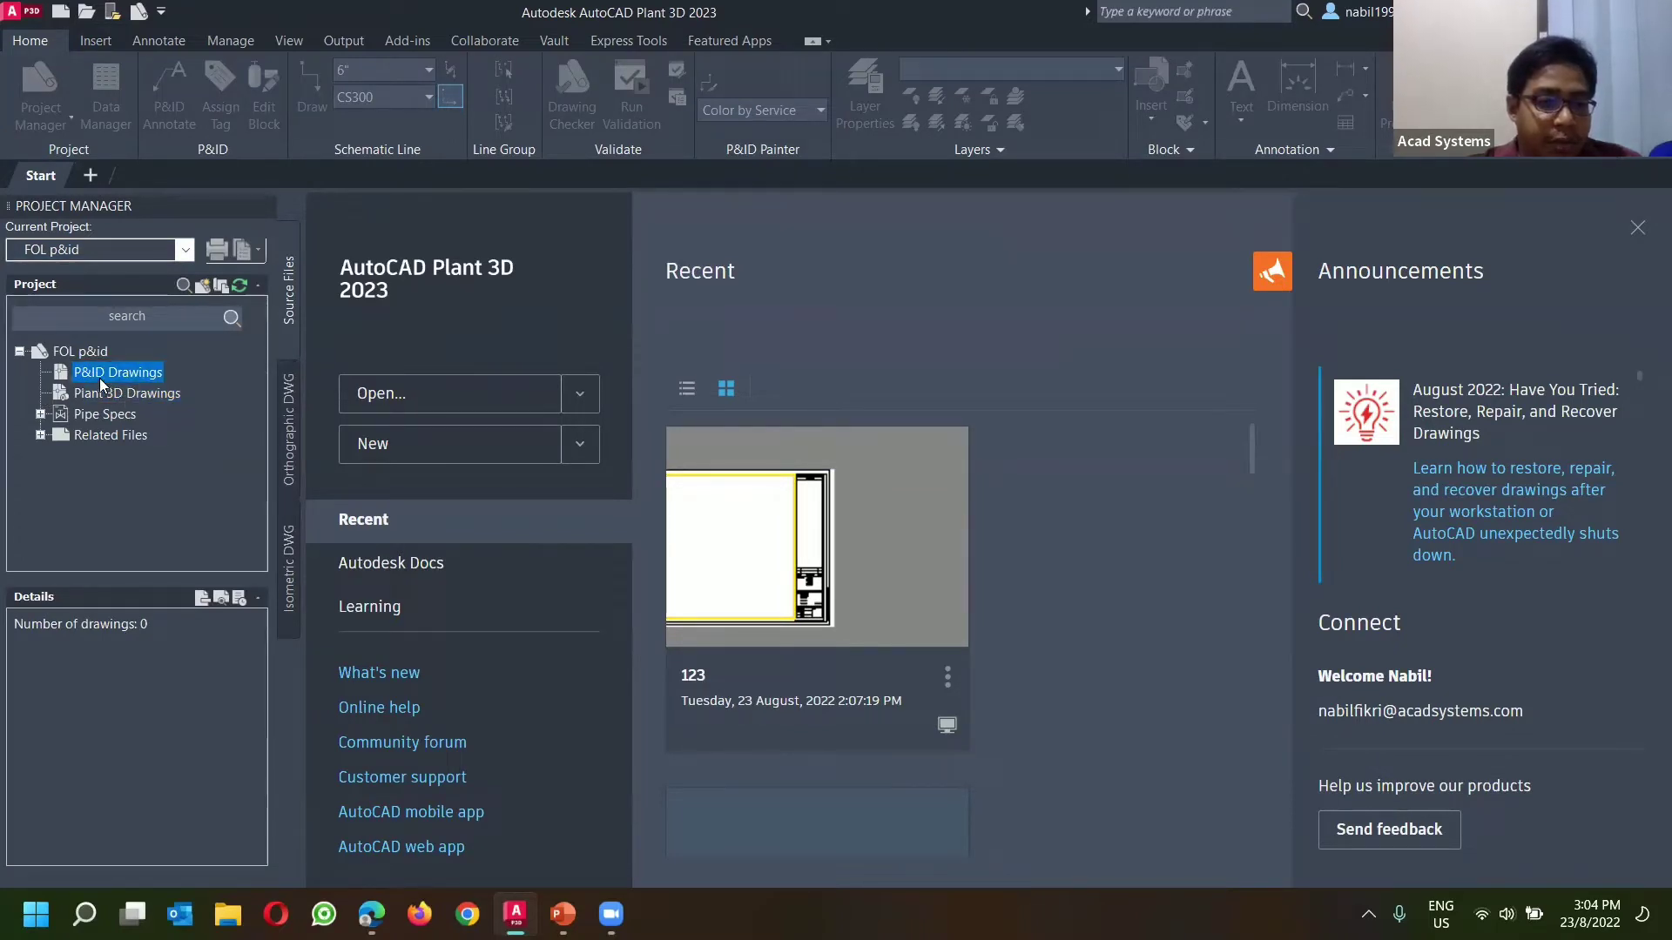
right_click(143, 370)
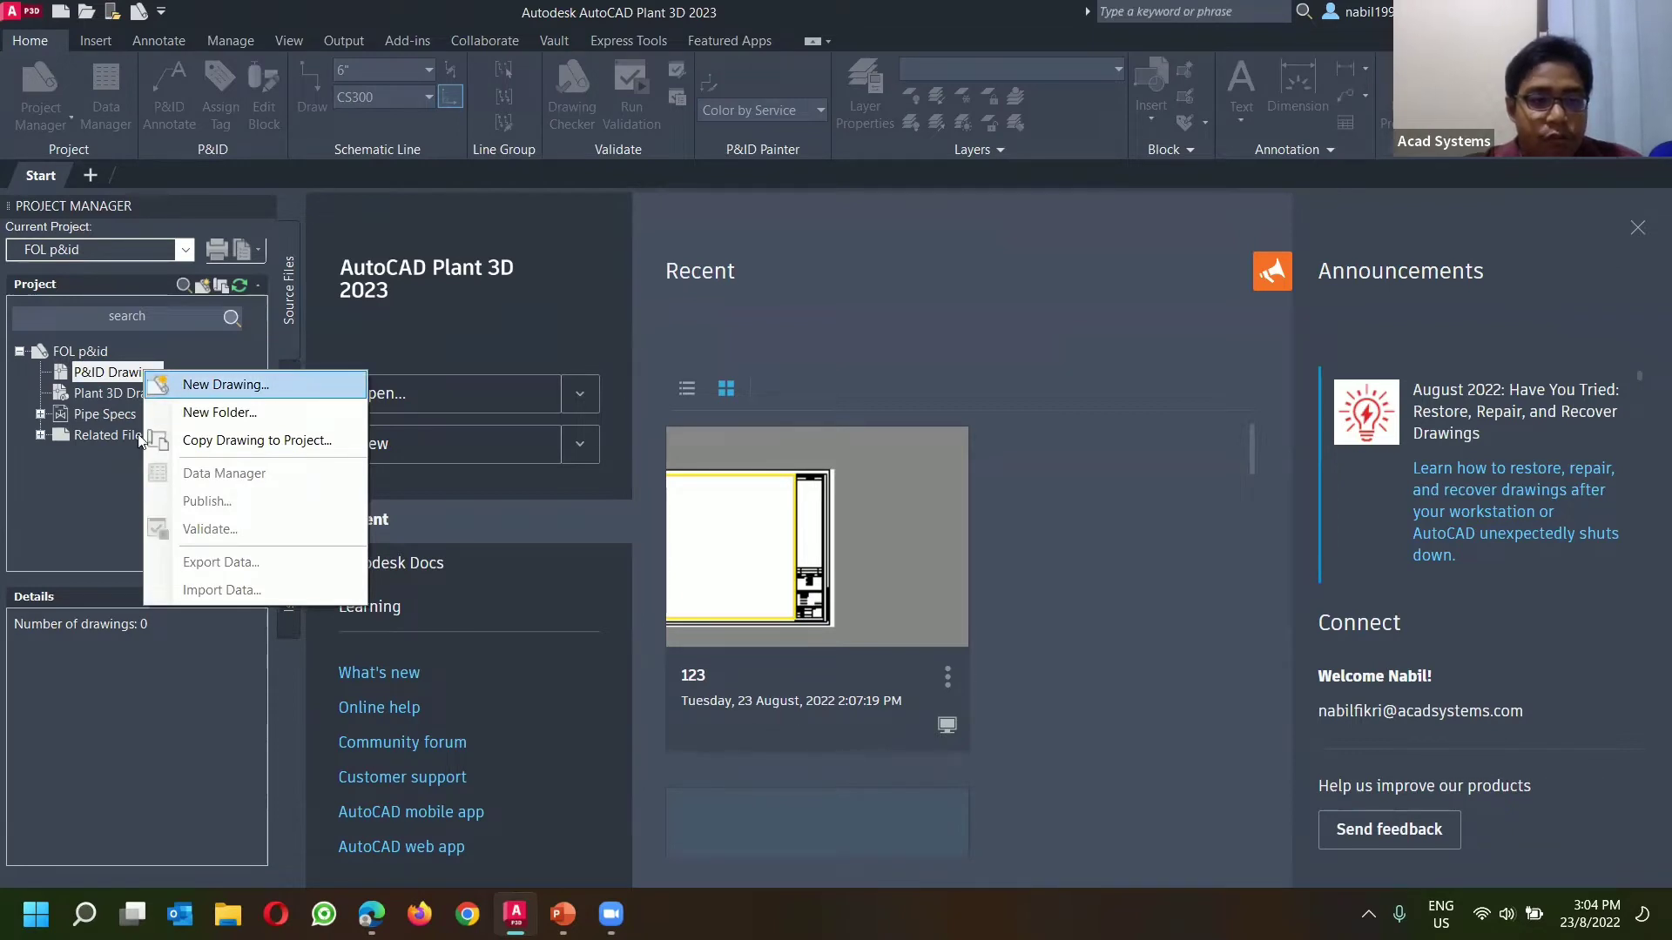
left_click(99, 511)
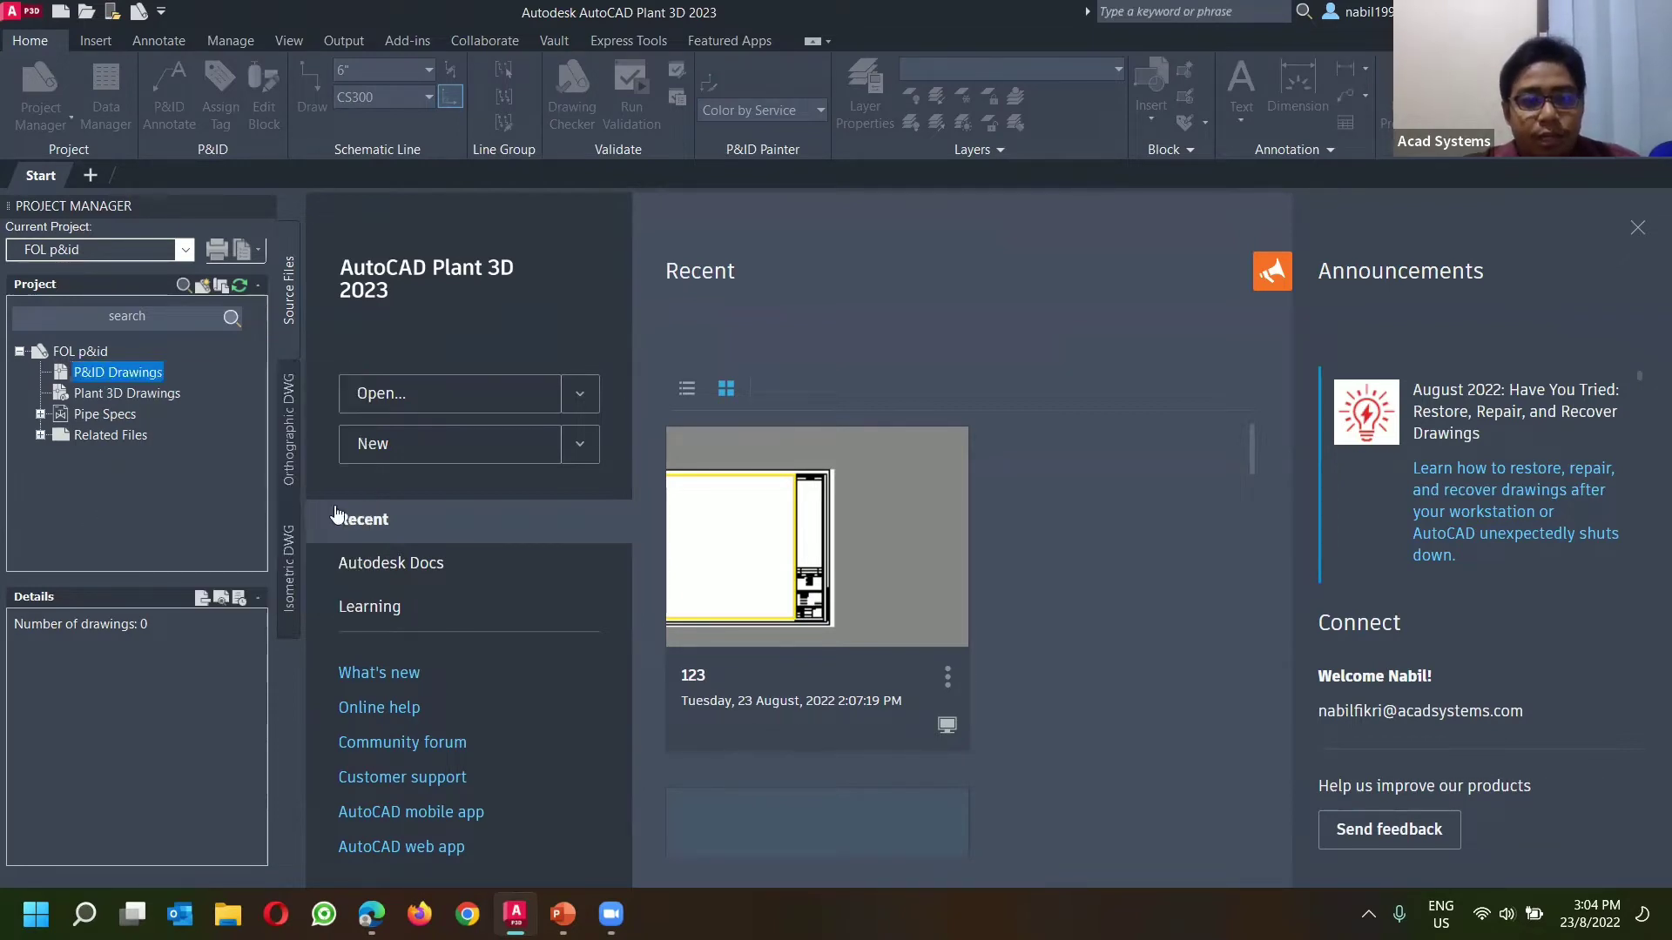
left_click(426, 448)
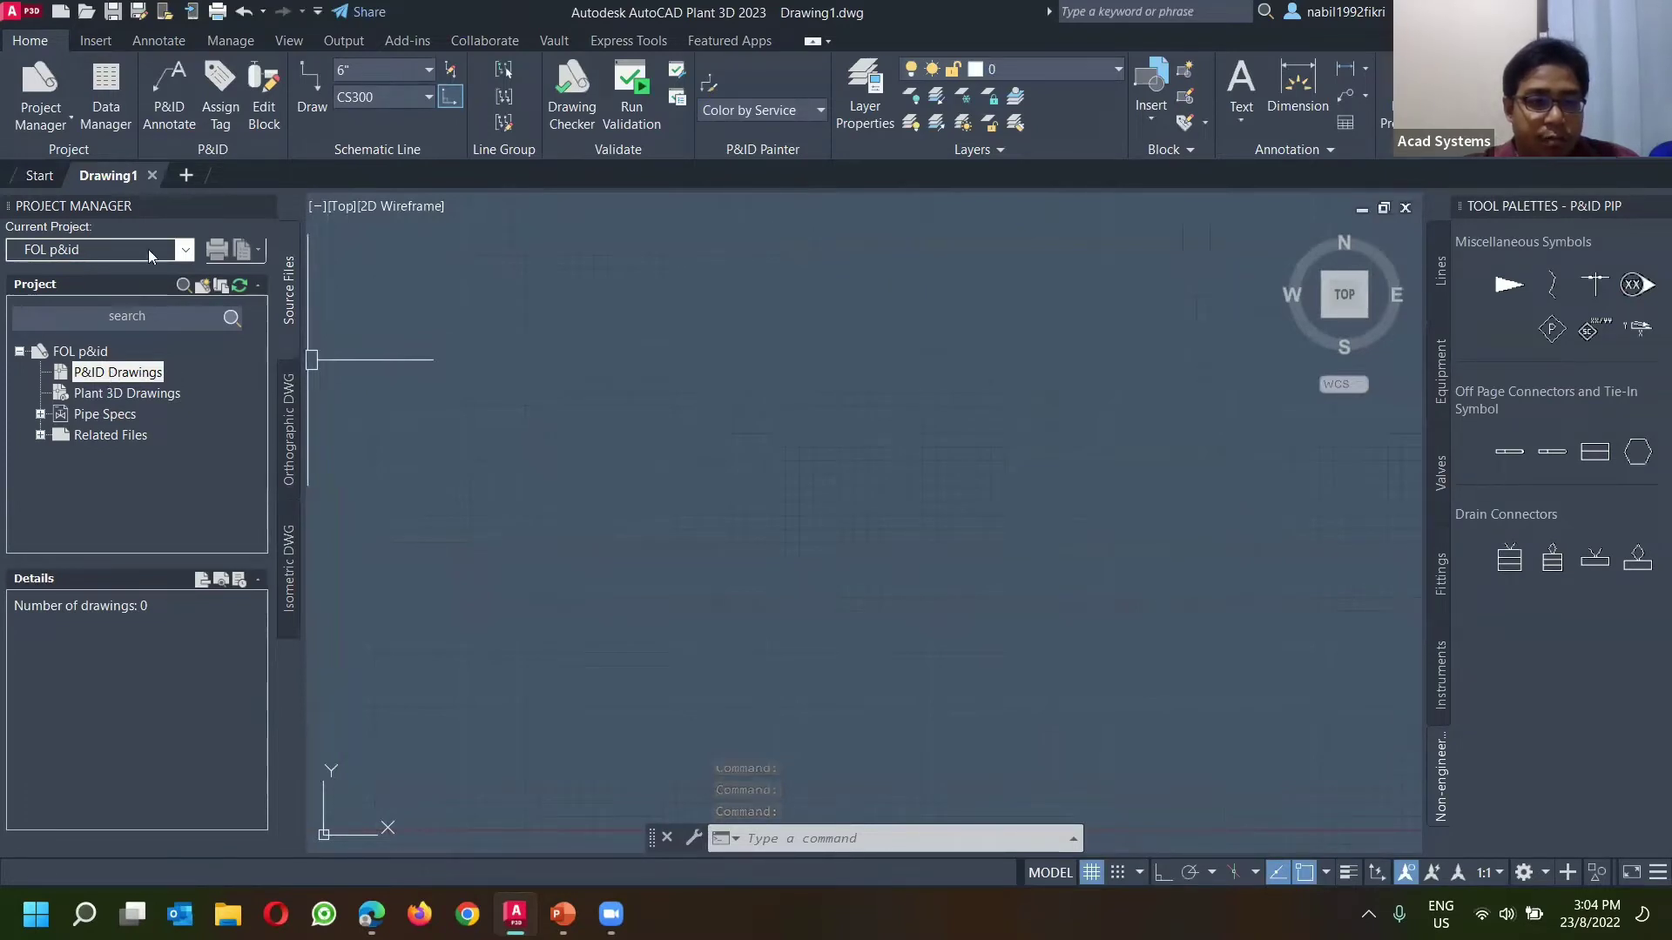
left_click(148, 176)
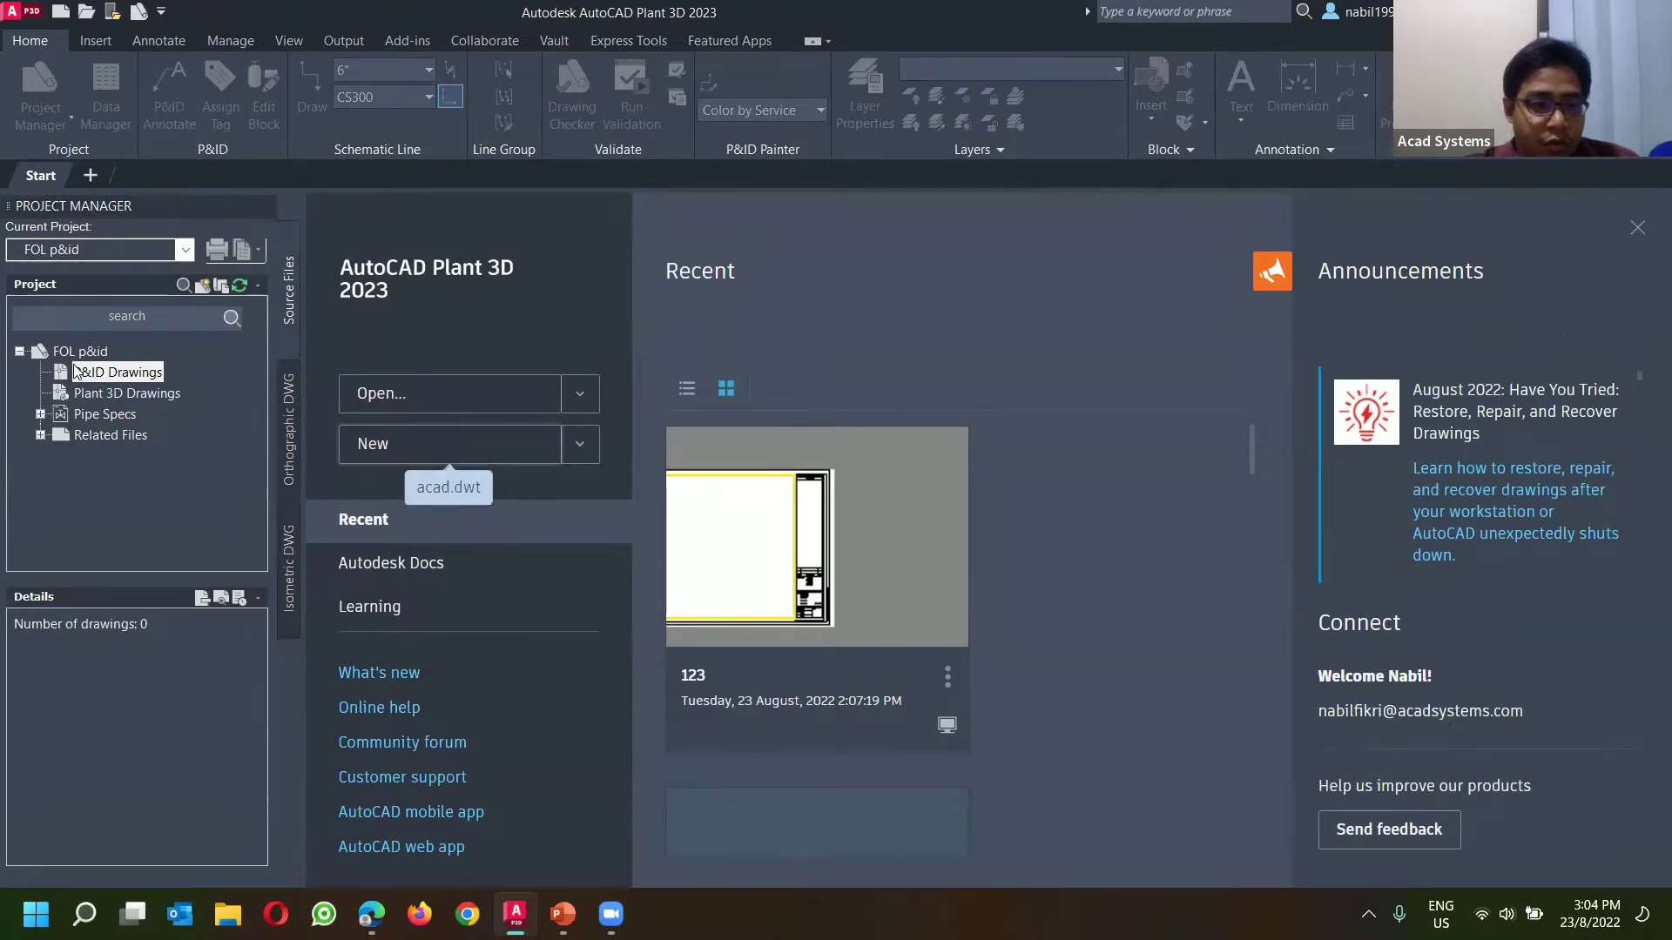
Step: Create a new drawing named FOL001 under the project's P&ID Drawings, using the default PID ANSI D color-dependent template
left_click(125, 396)
left_click(126, 377)
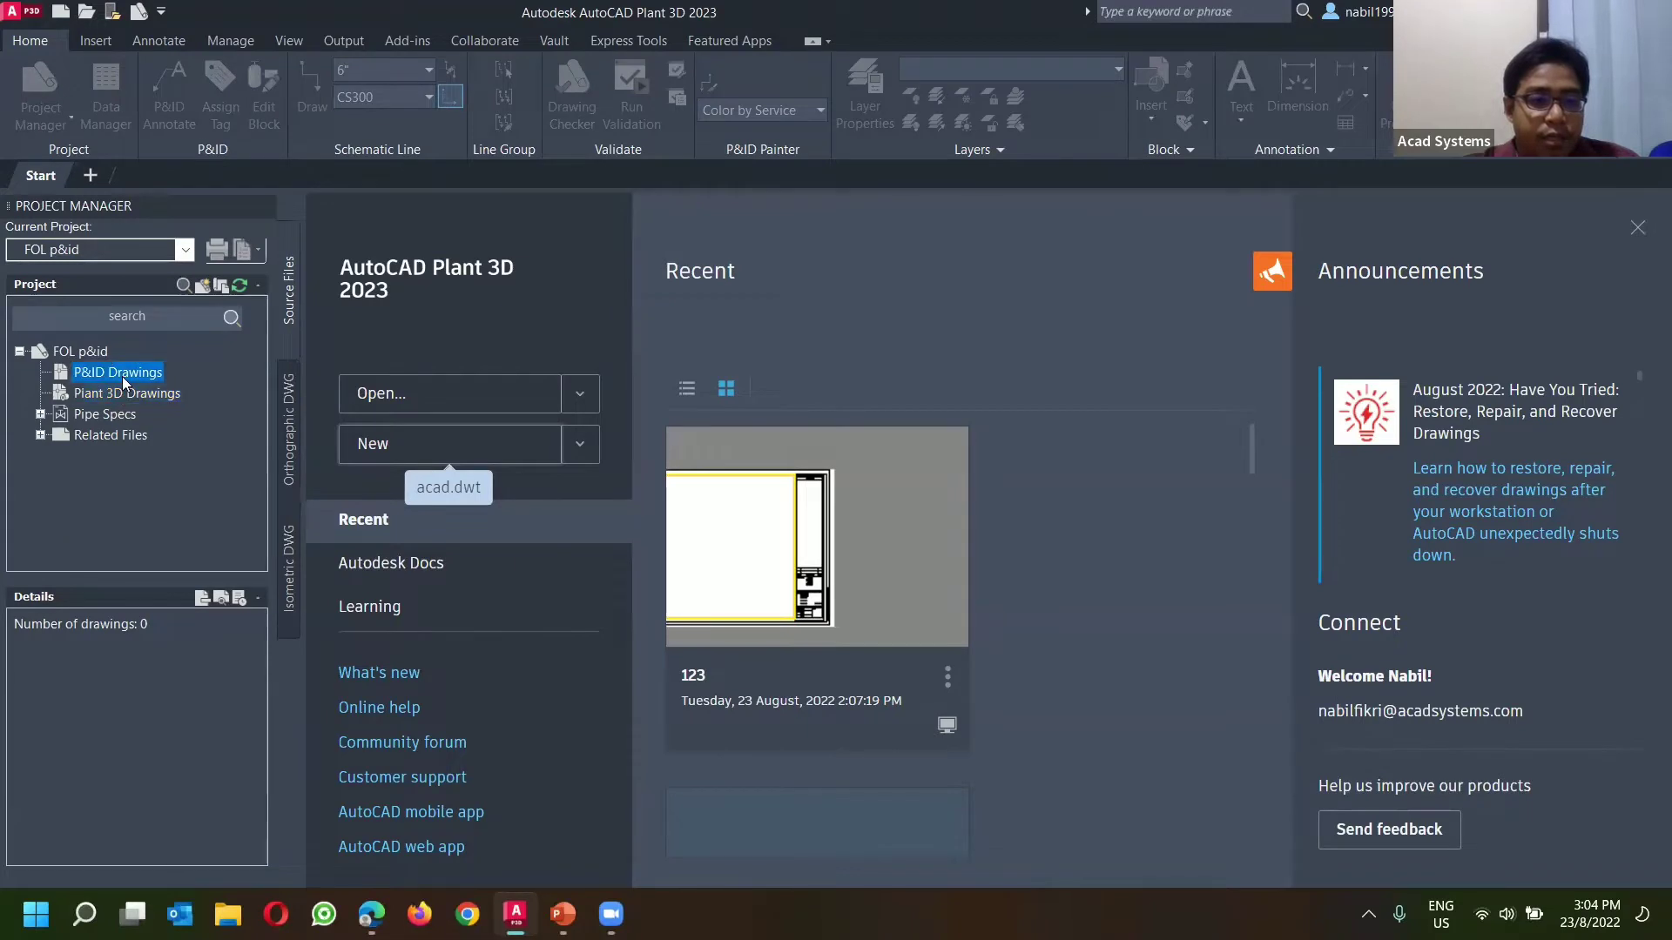
right_click(107, 384)
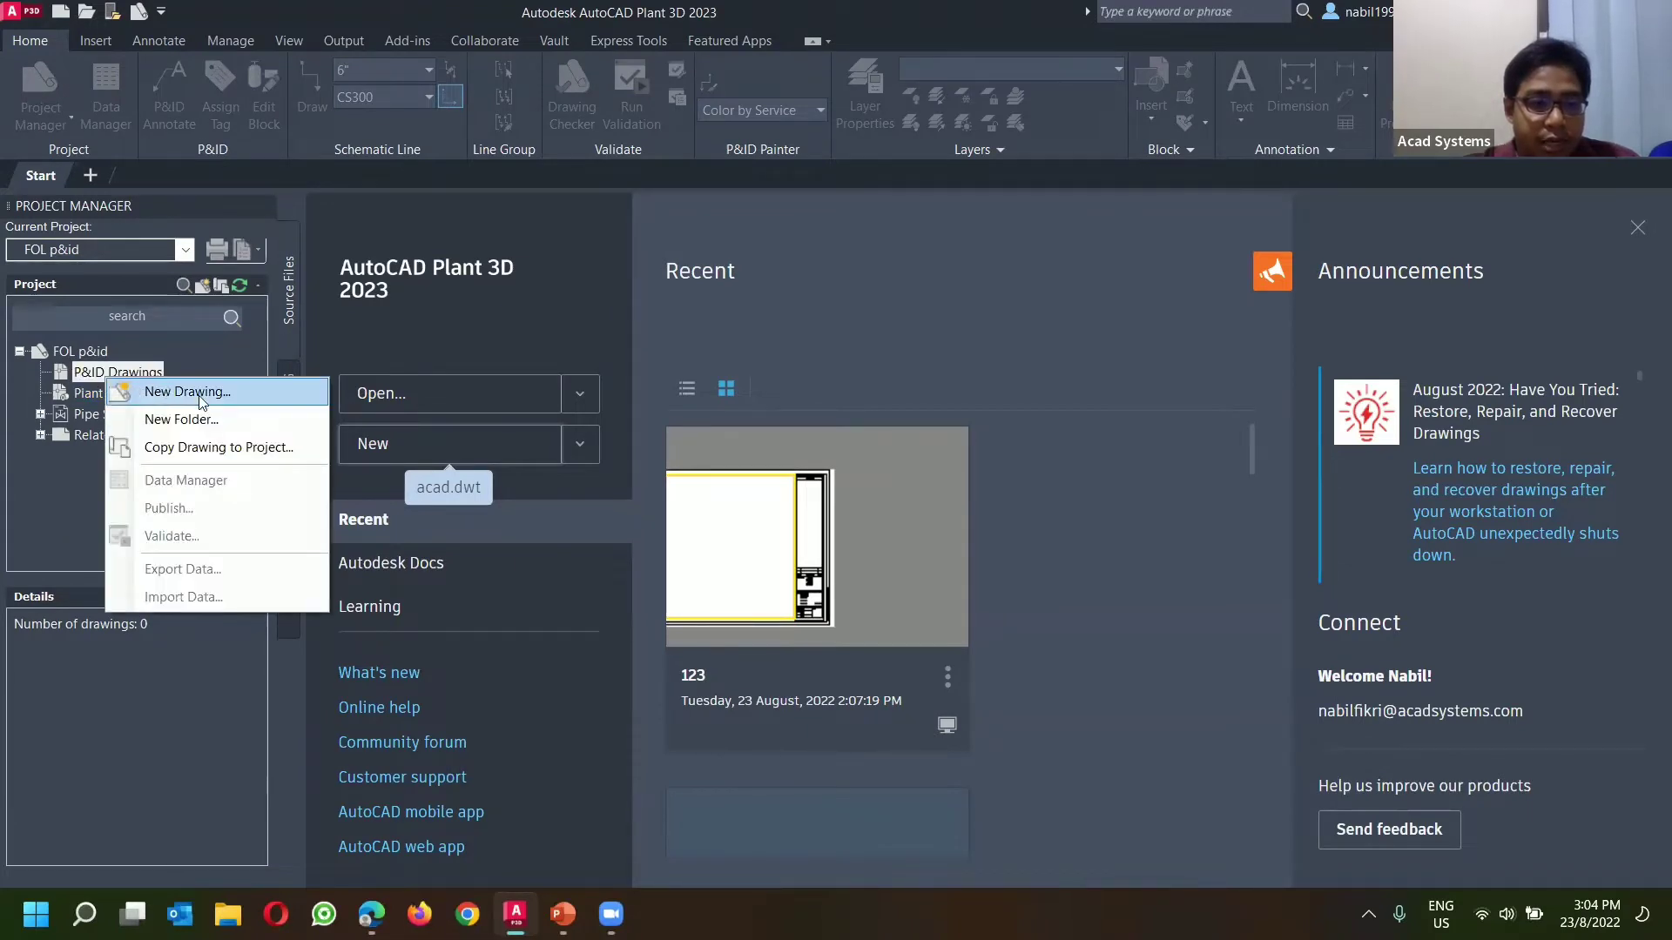
left_click(199, 396)
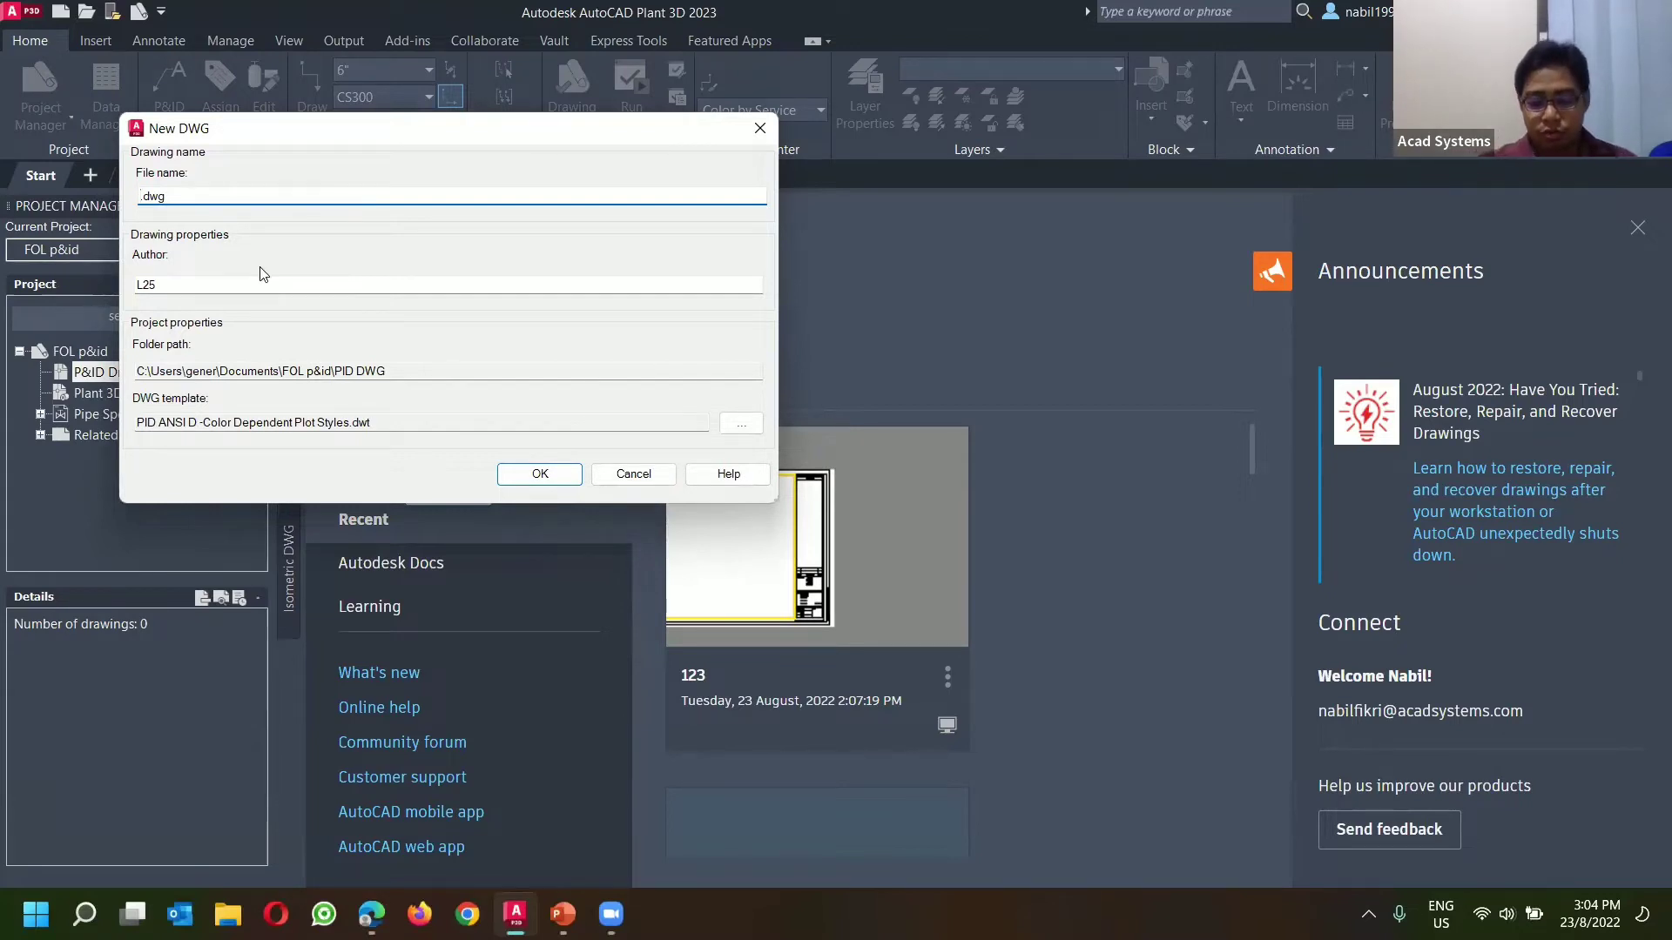
type("FOL")
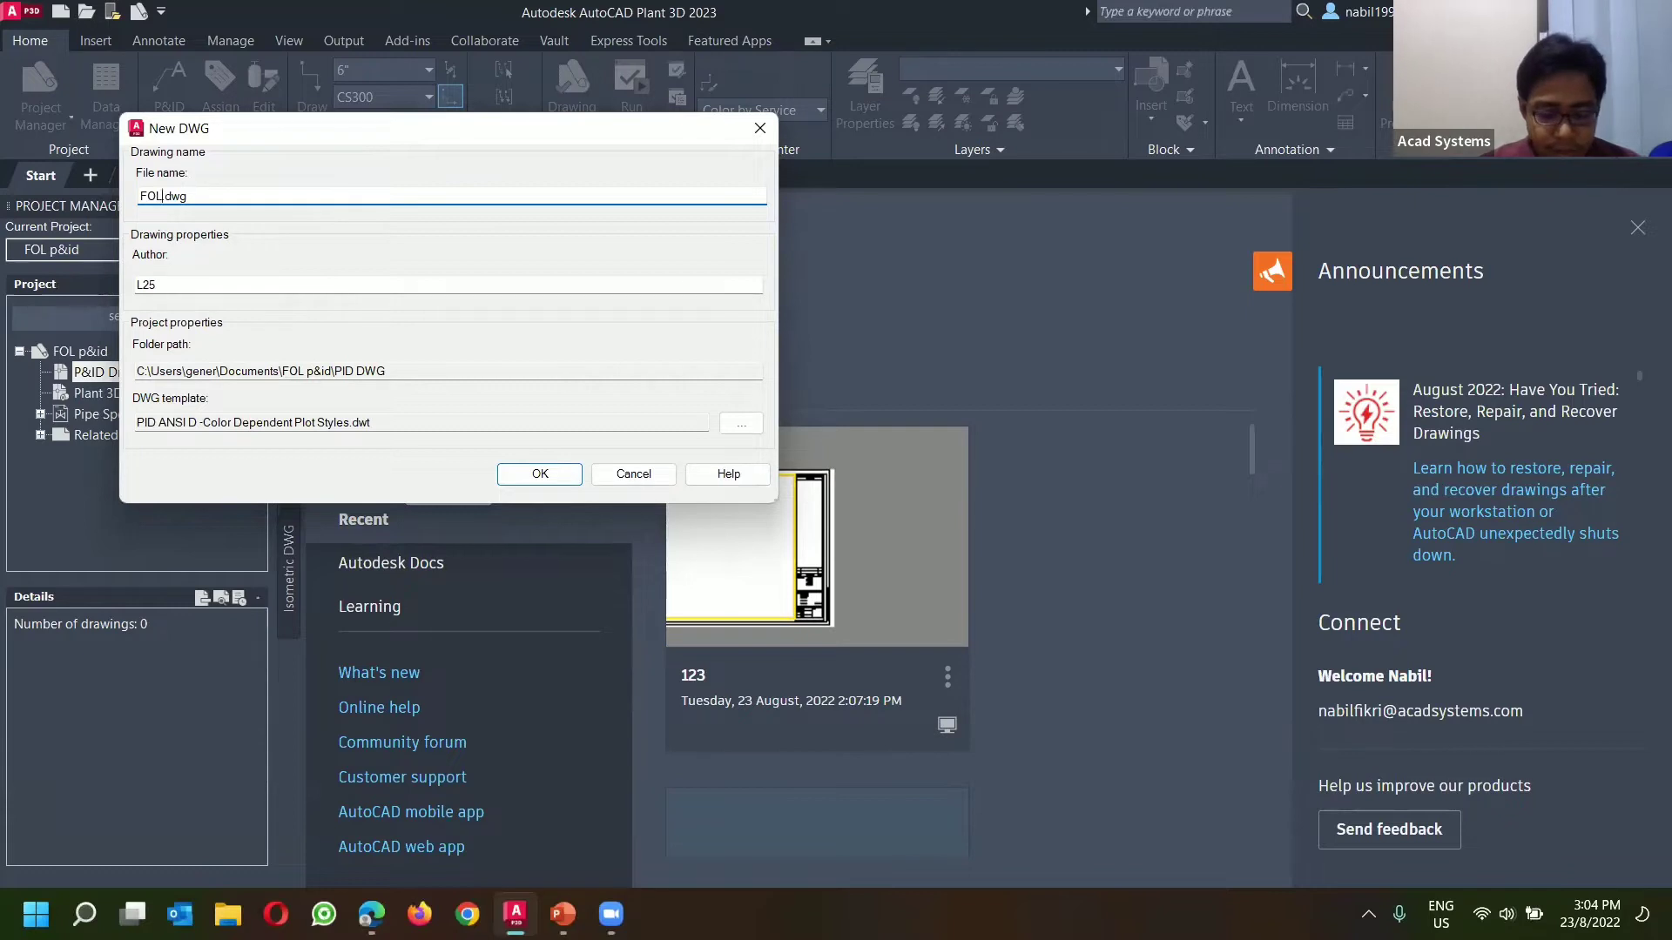
type("001")
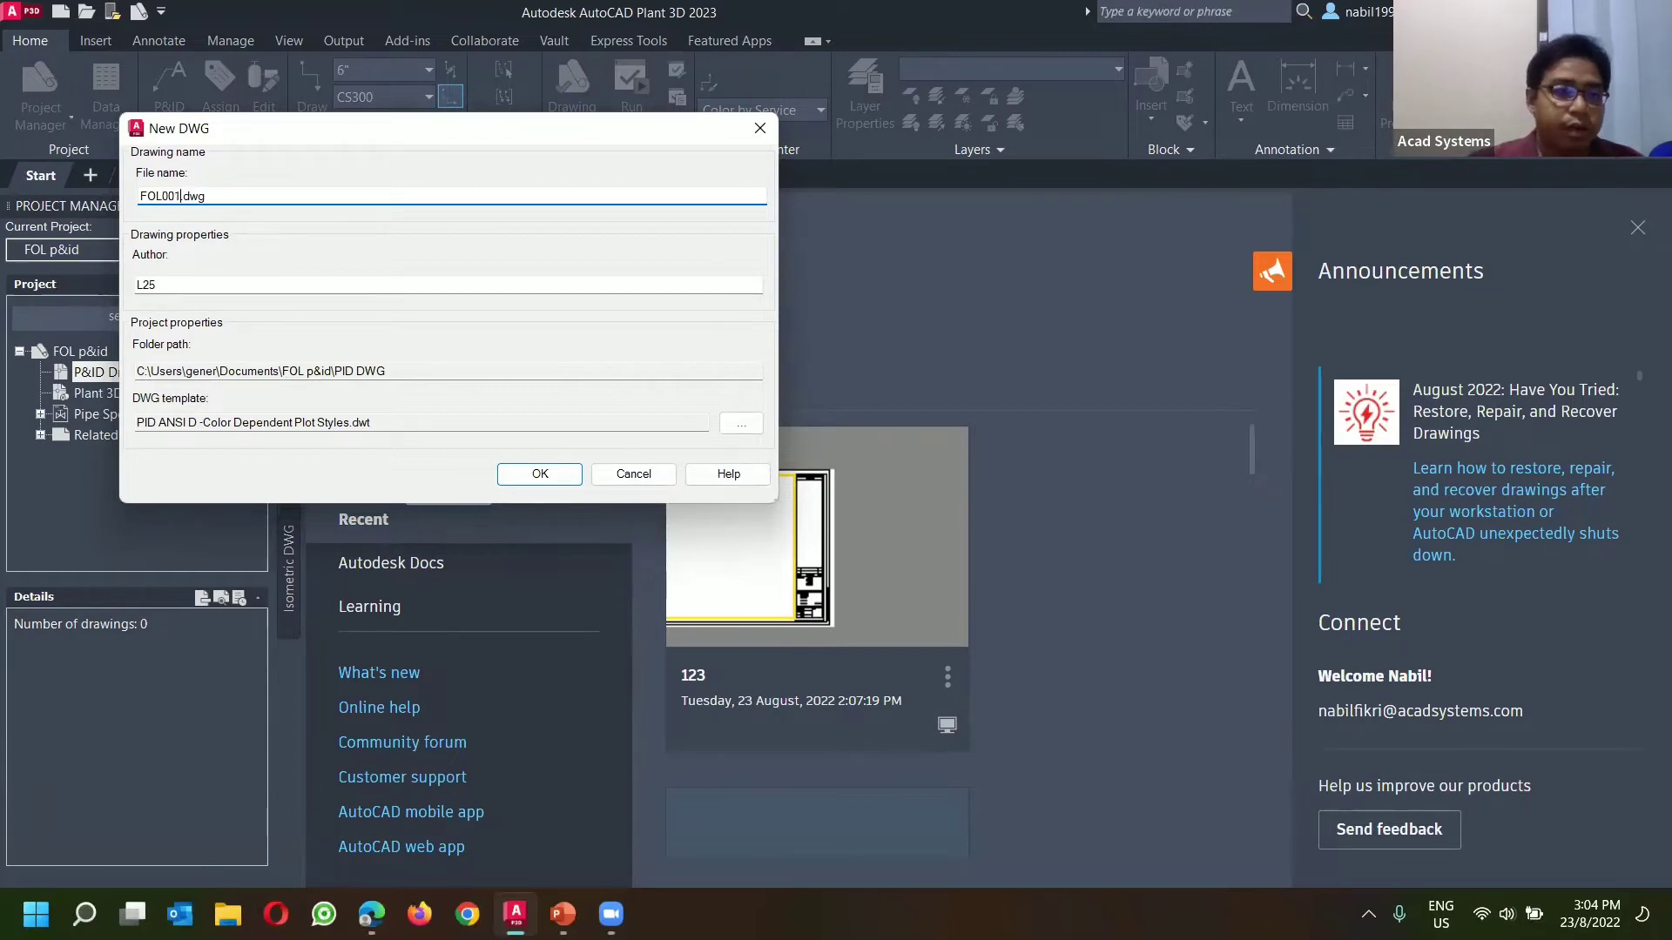
left_click(556, 477)
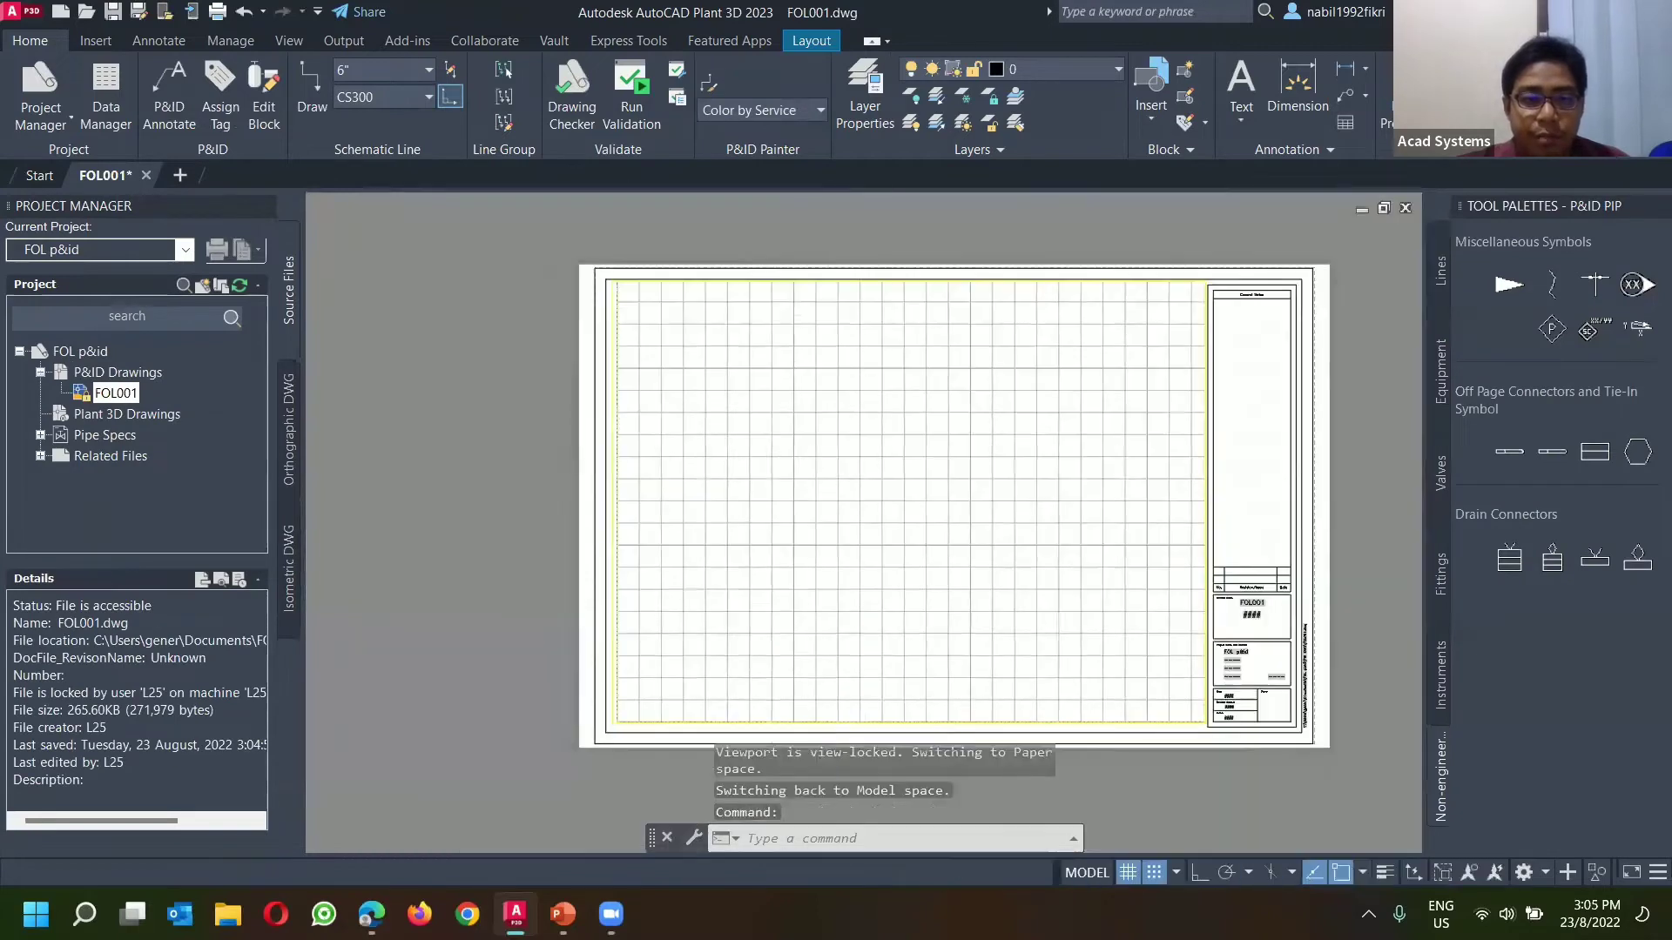
Step: Close the FOL001 drawing and answer the save prompt
middle_click_drag(904, 443, 750, 420)
left_click(146, 175)
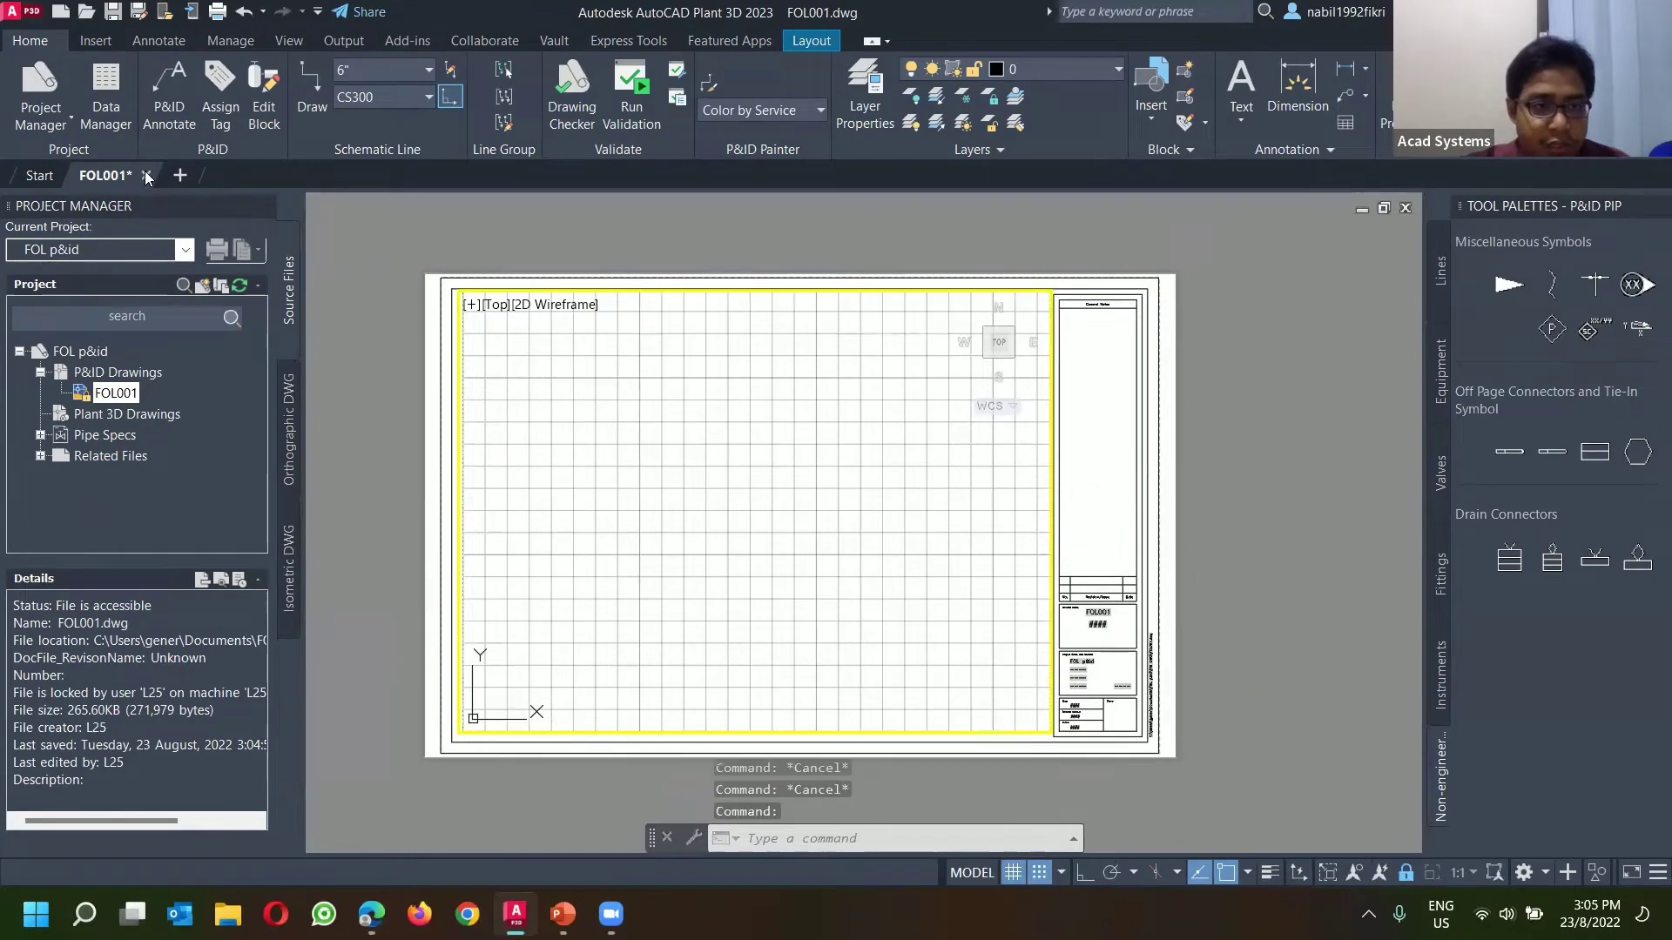
left_click(868, 510)
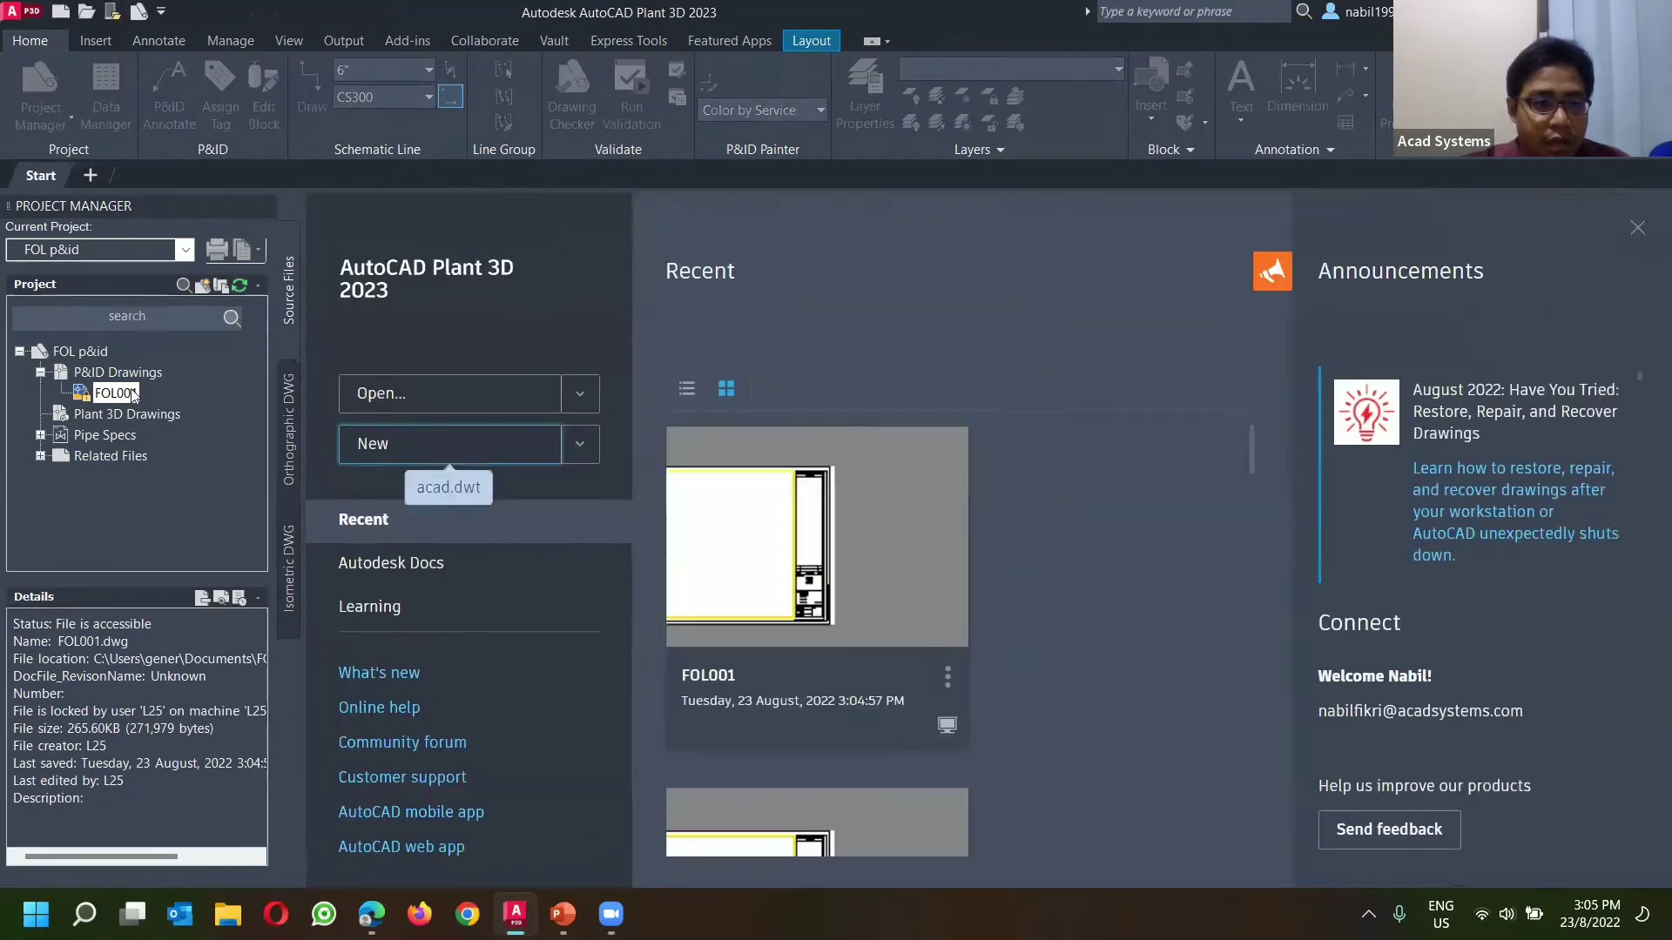
Step: Start another new drawing under P&ID Drawings and name it FOL002
right_click(123, 383)
left_click(158, 389)
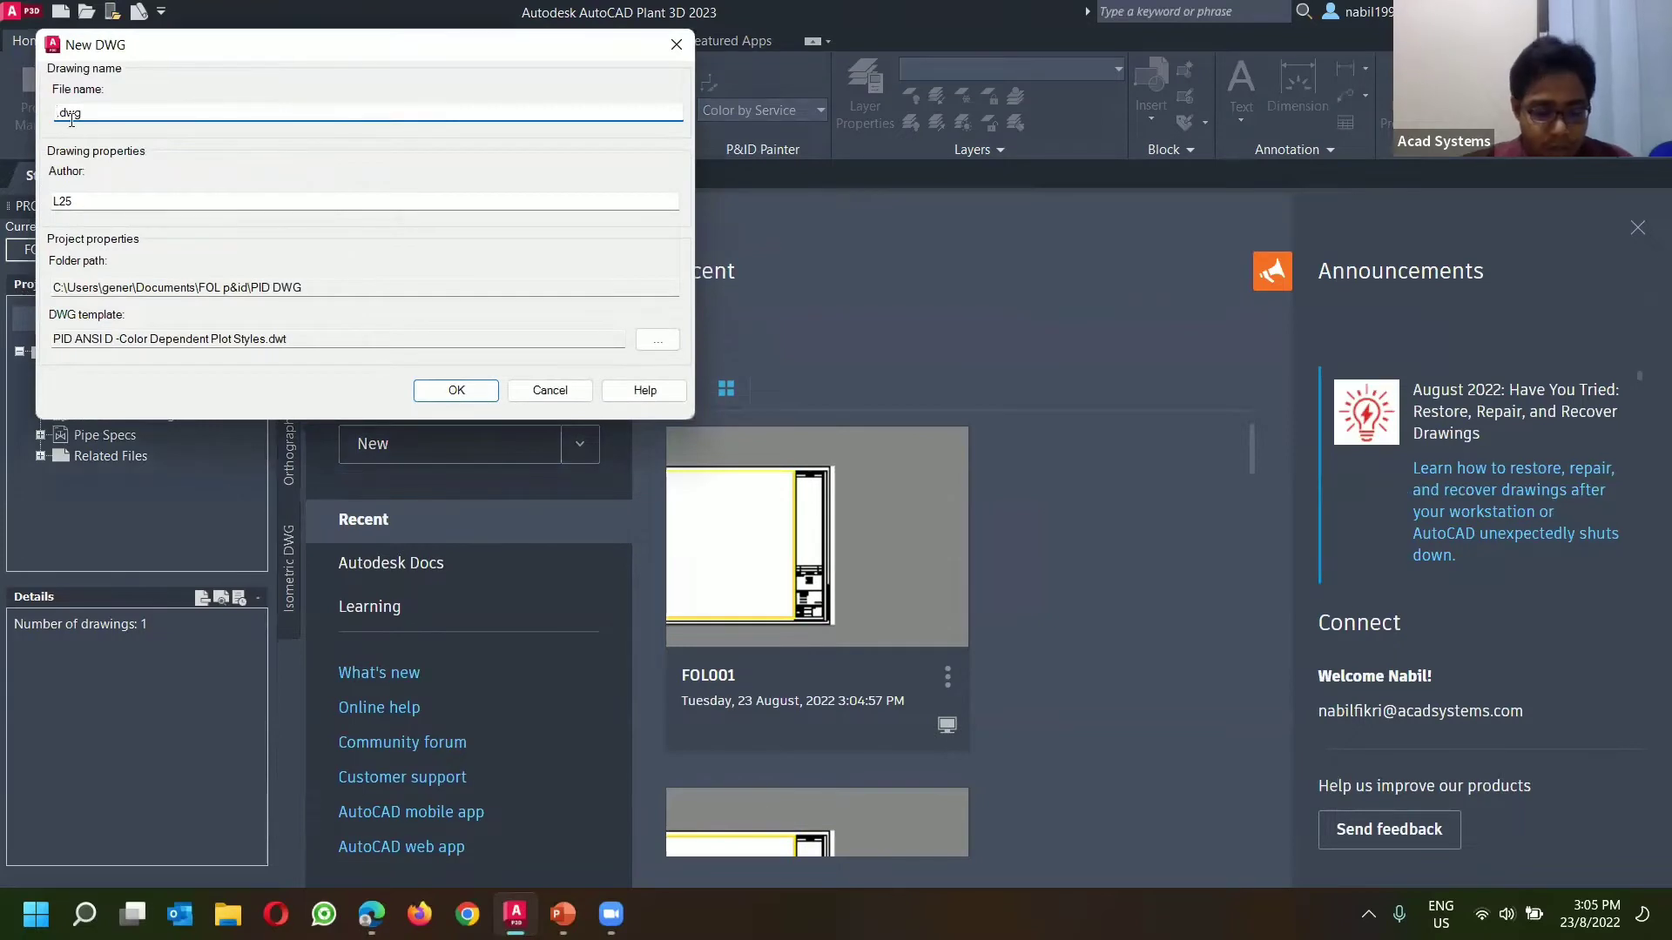
type("FOL")
type("002")
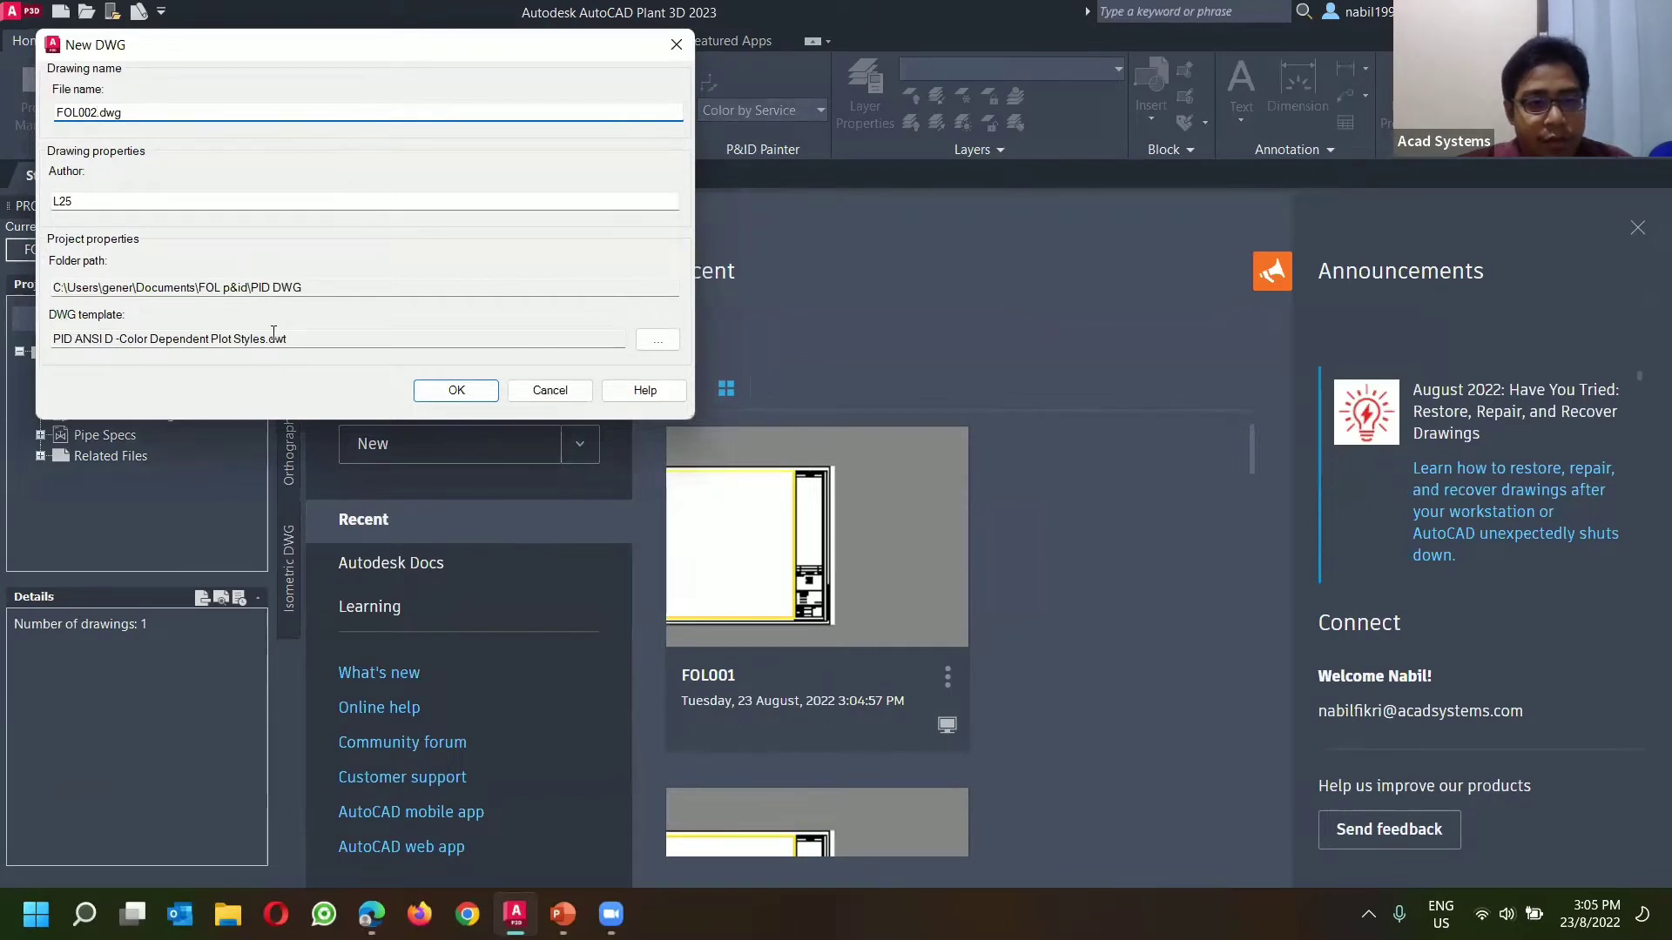
Step: Choose acad.dwt as the DWG template for FOL002 and create the drawing
left_click(659, 341)
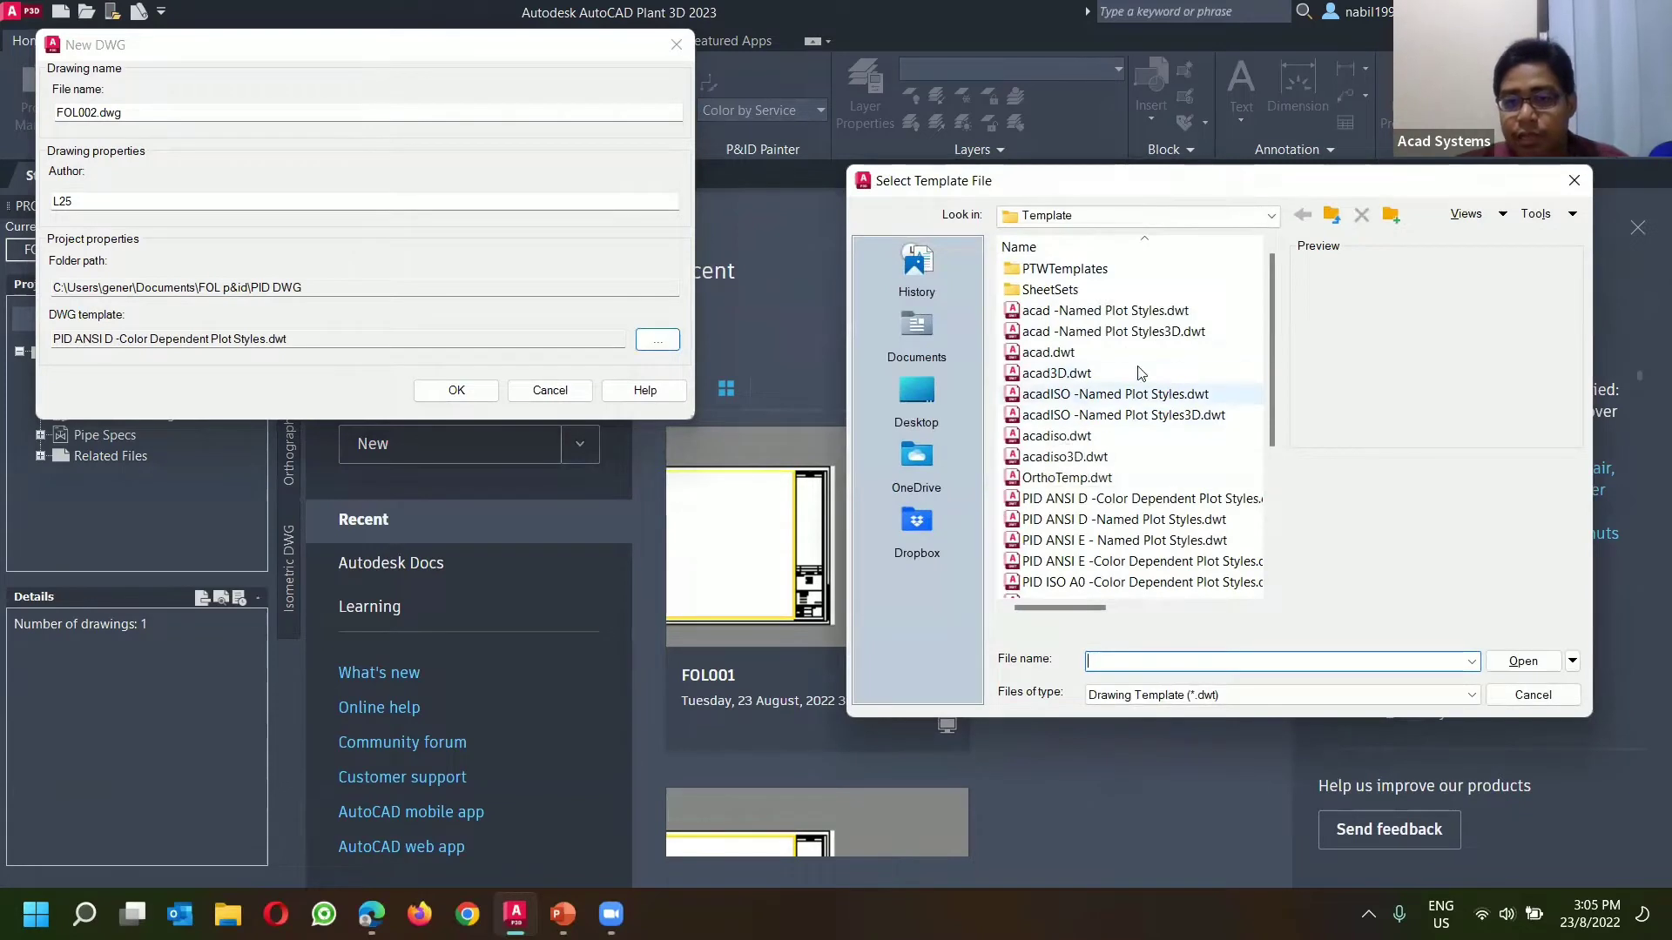
scroll(1117, 369, "down", 4)
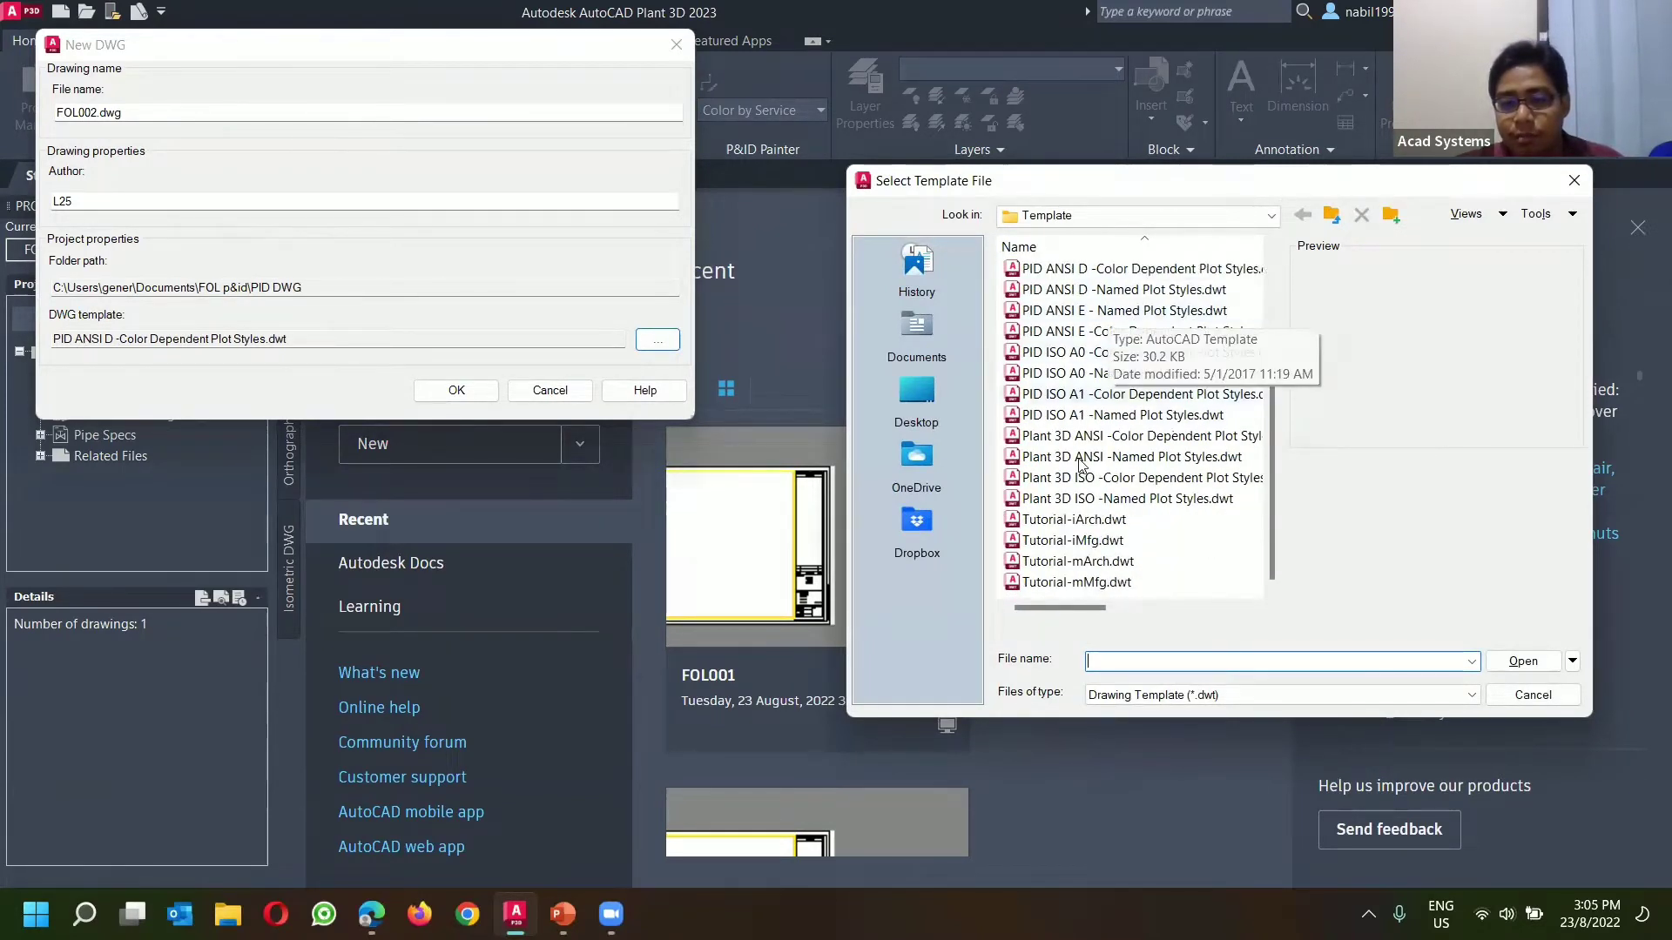
scroll(1215, 539, "up", 4)
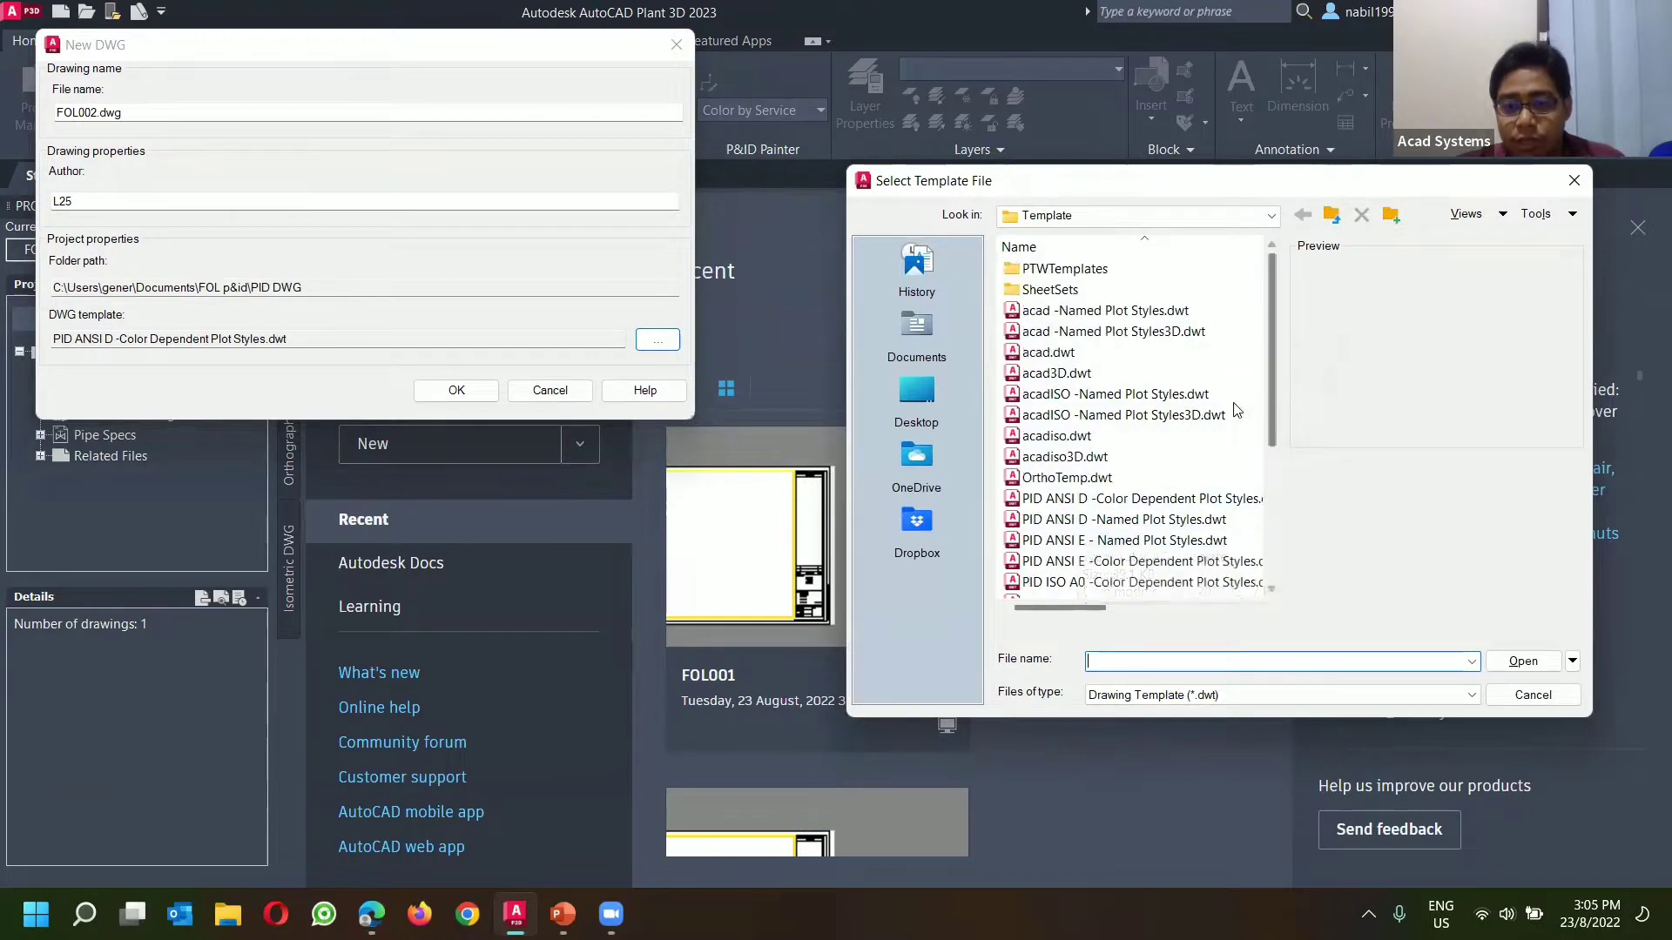
left_click(1045, 359)
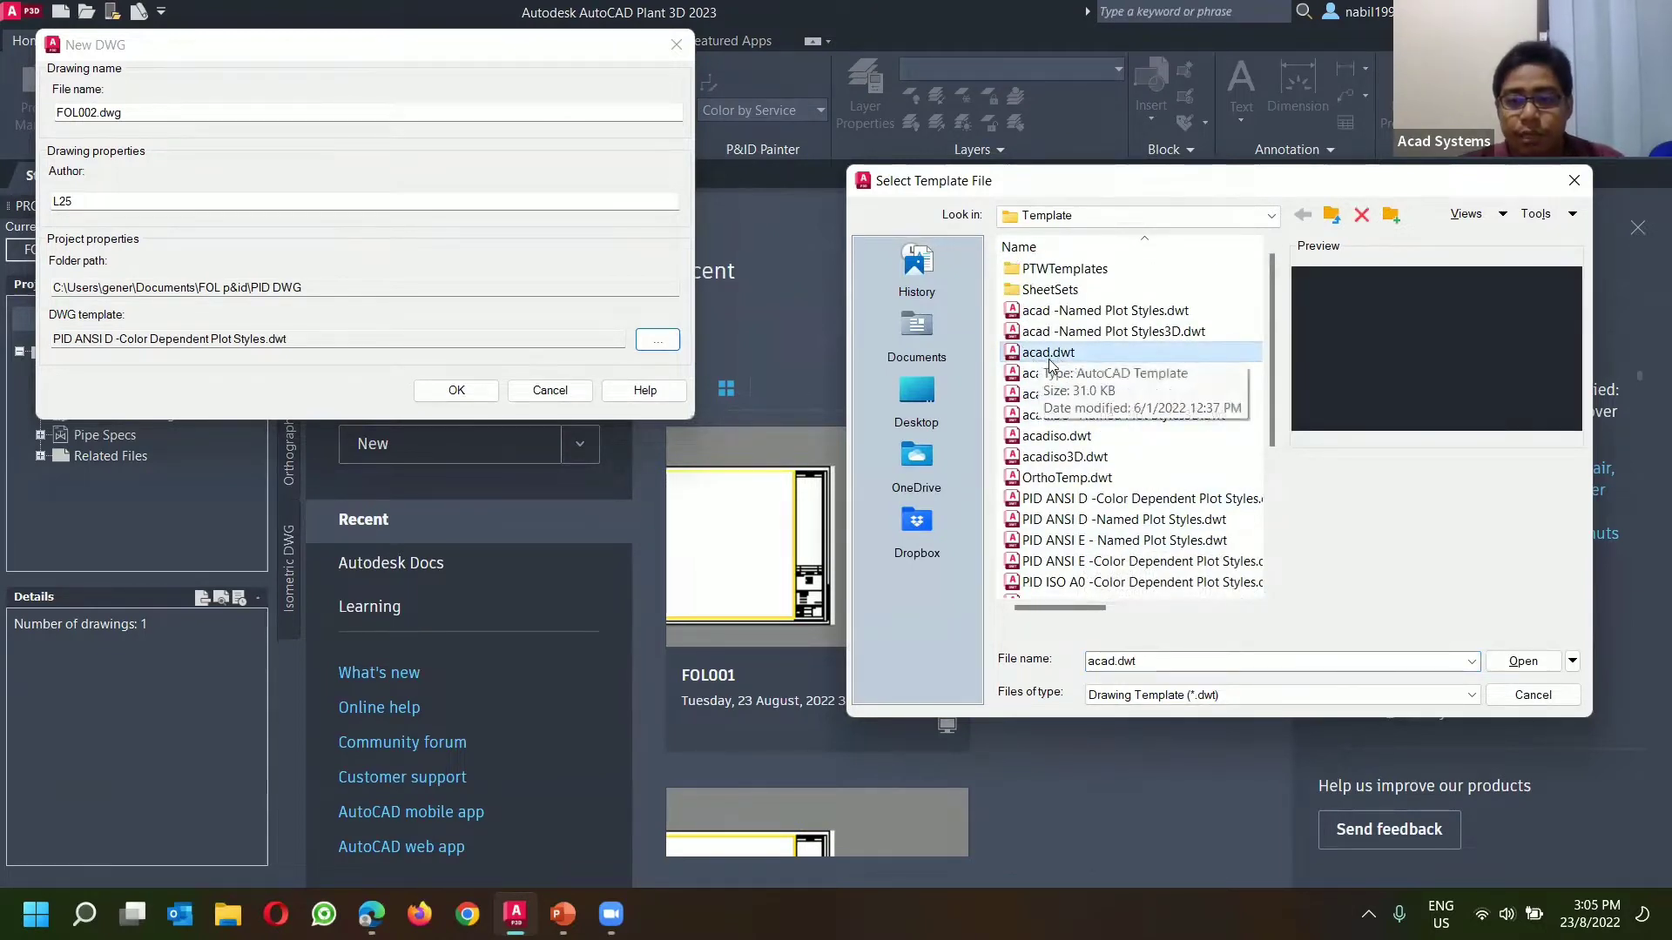
left_click(1523, 663)
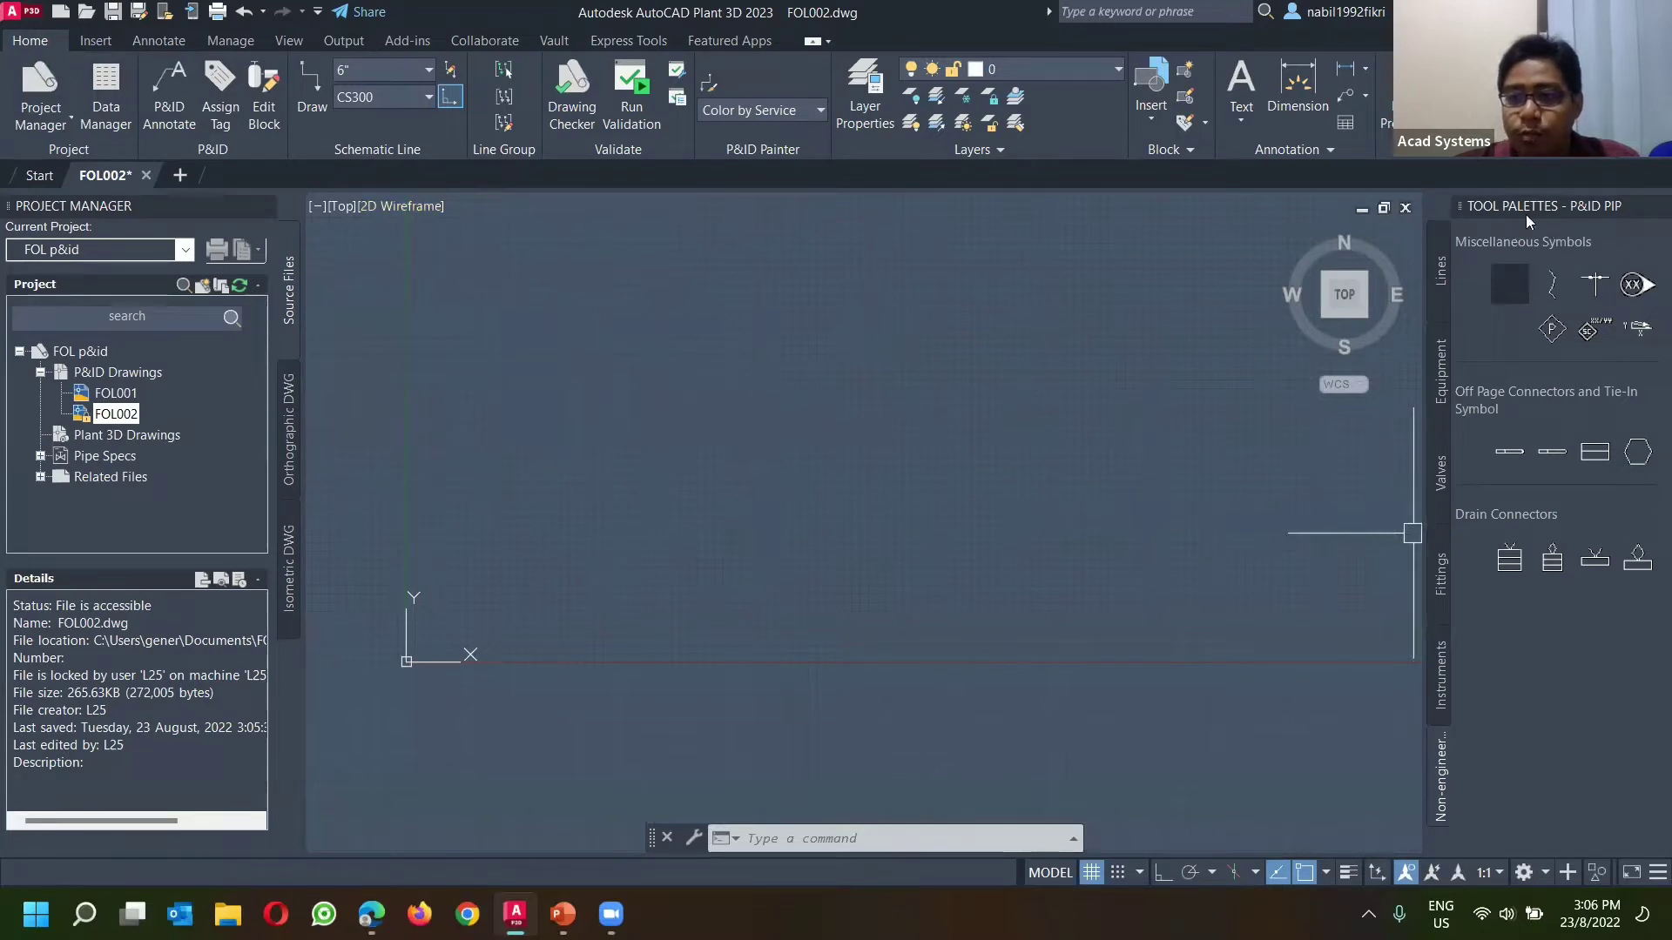
Step: Look through the Lines and Equipment tool palettes and choose PID PIP as the workspace
left_click(1438, 313)
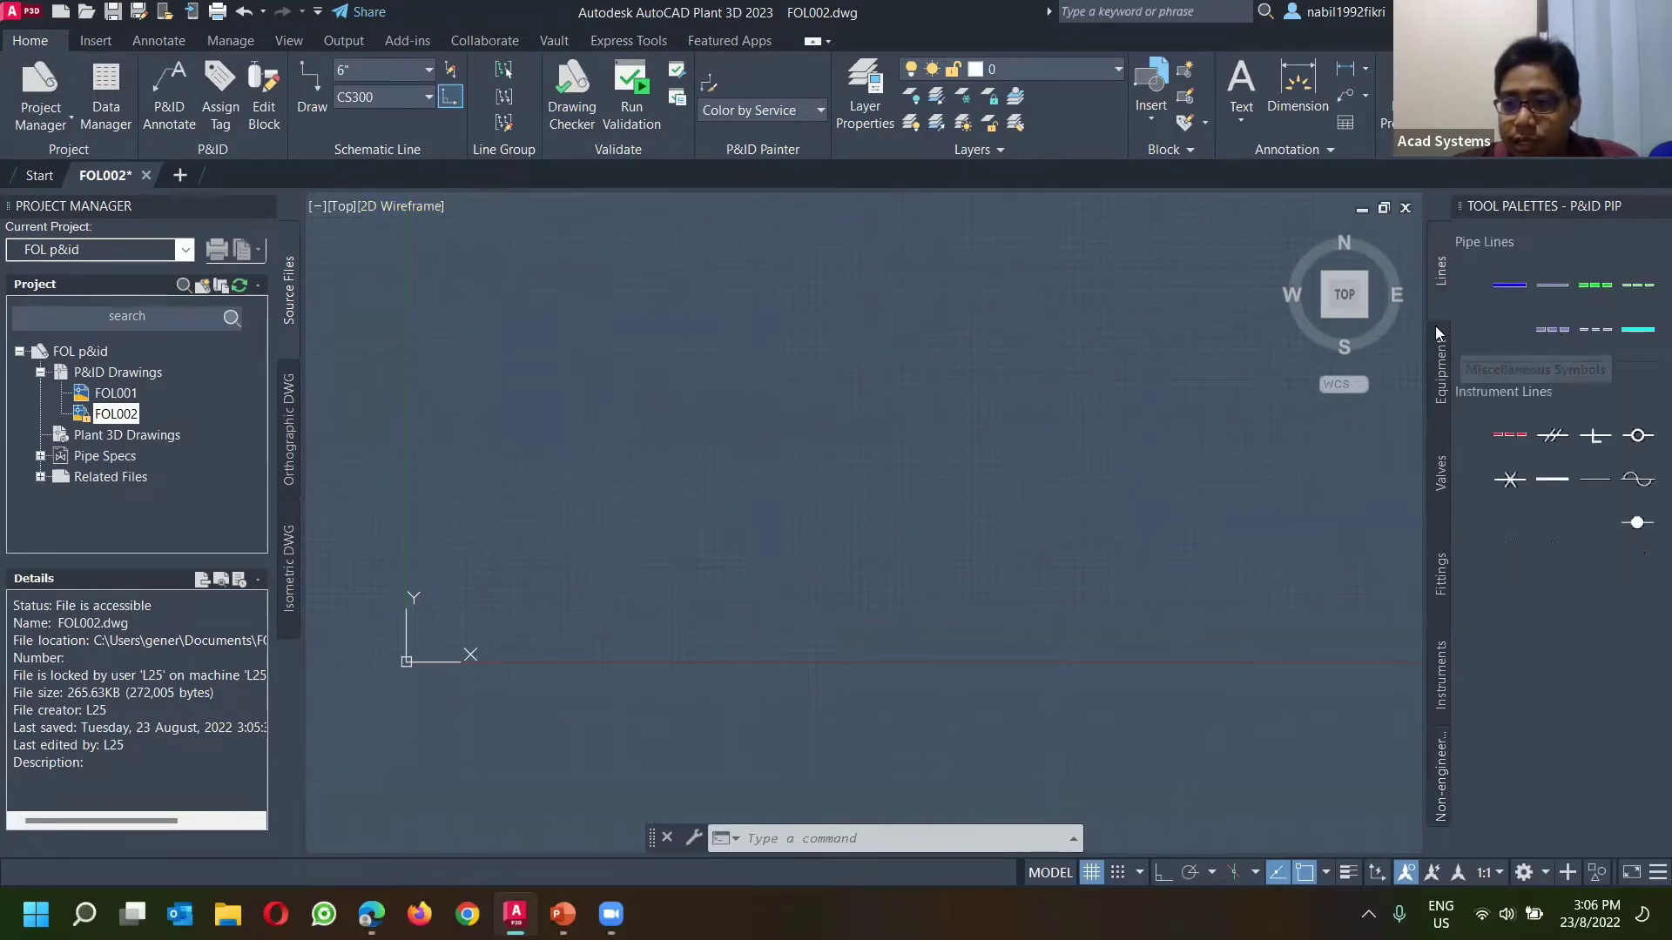
left_click(1440, 344)
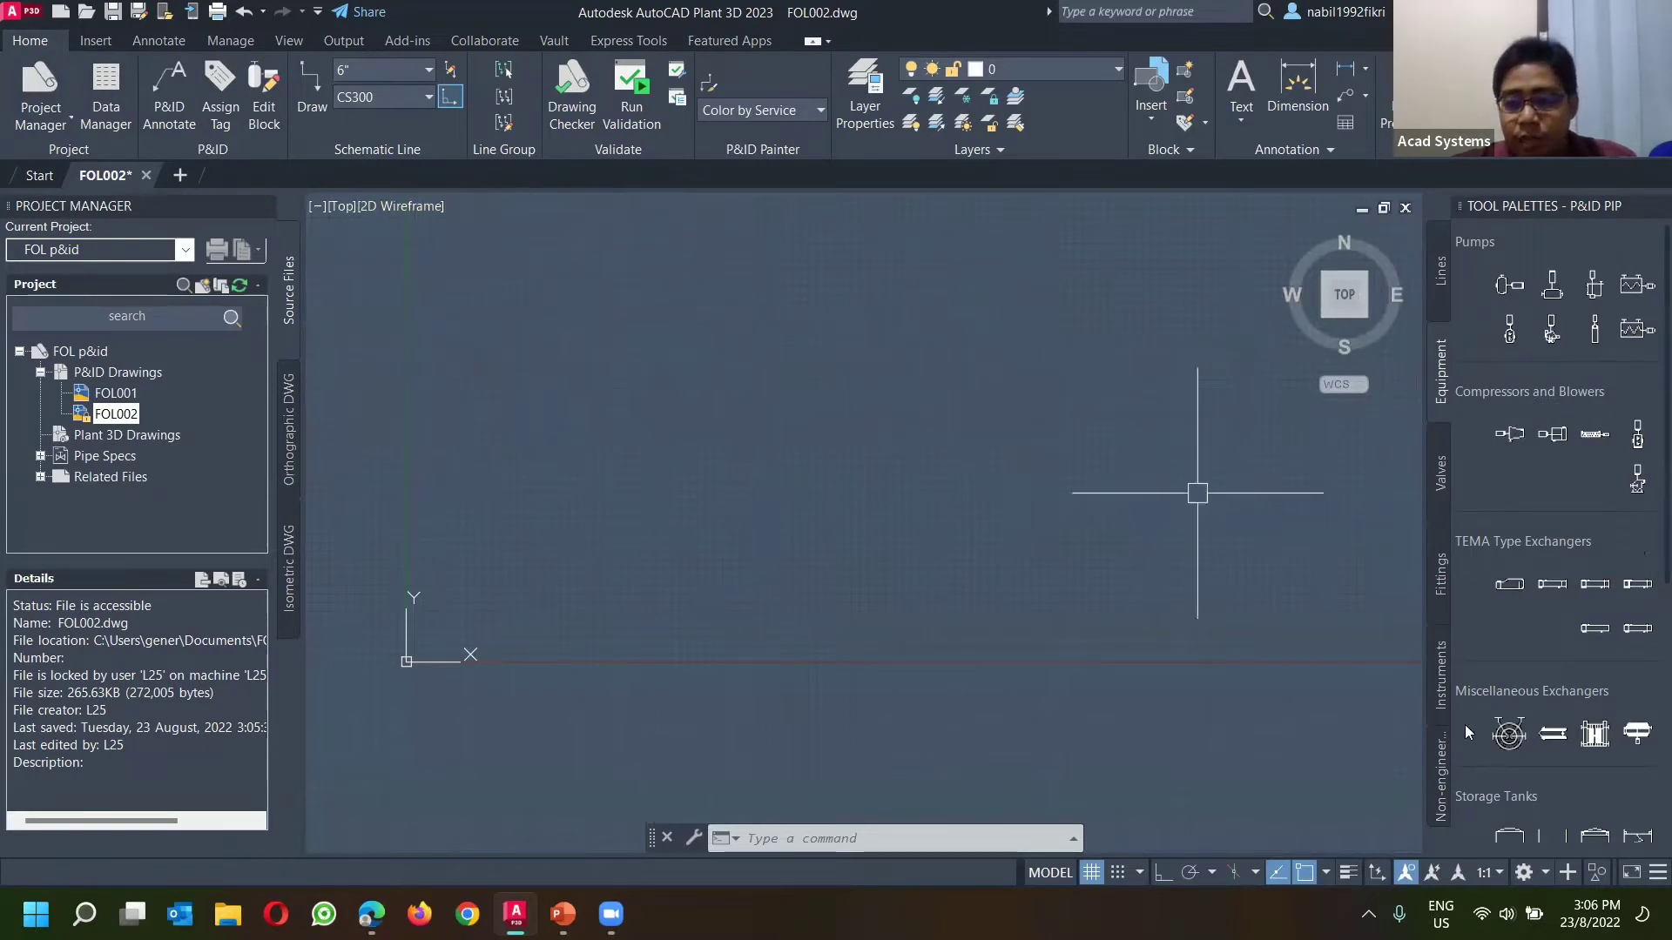
left_click(1543, 871)
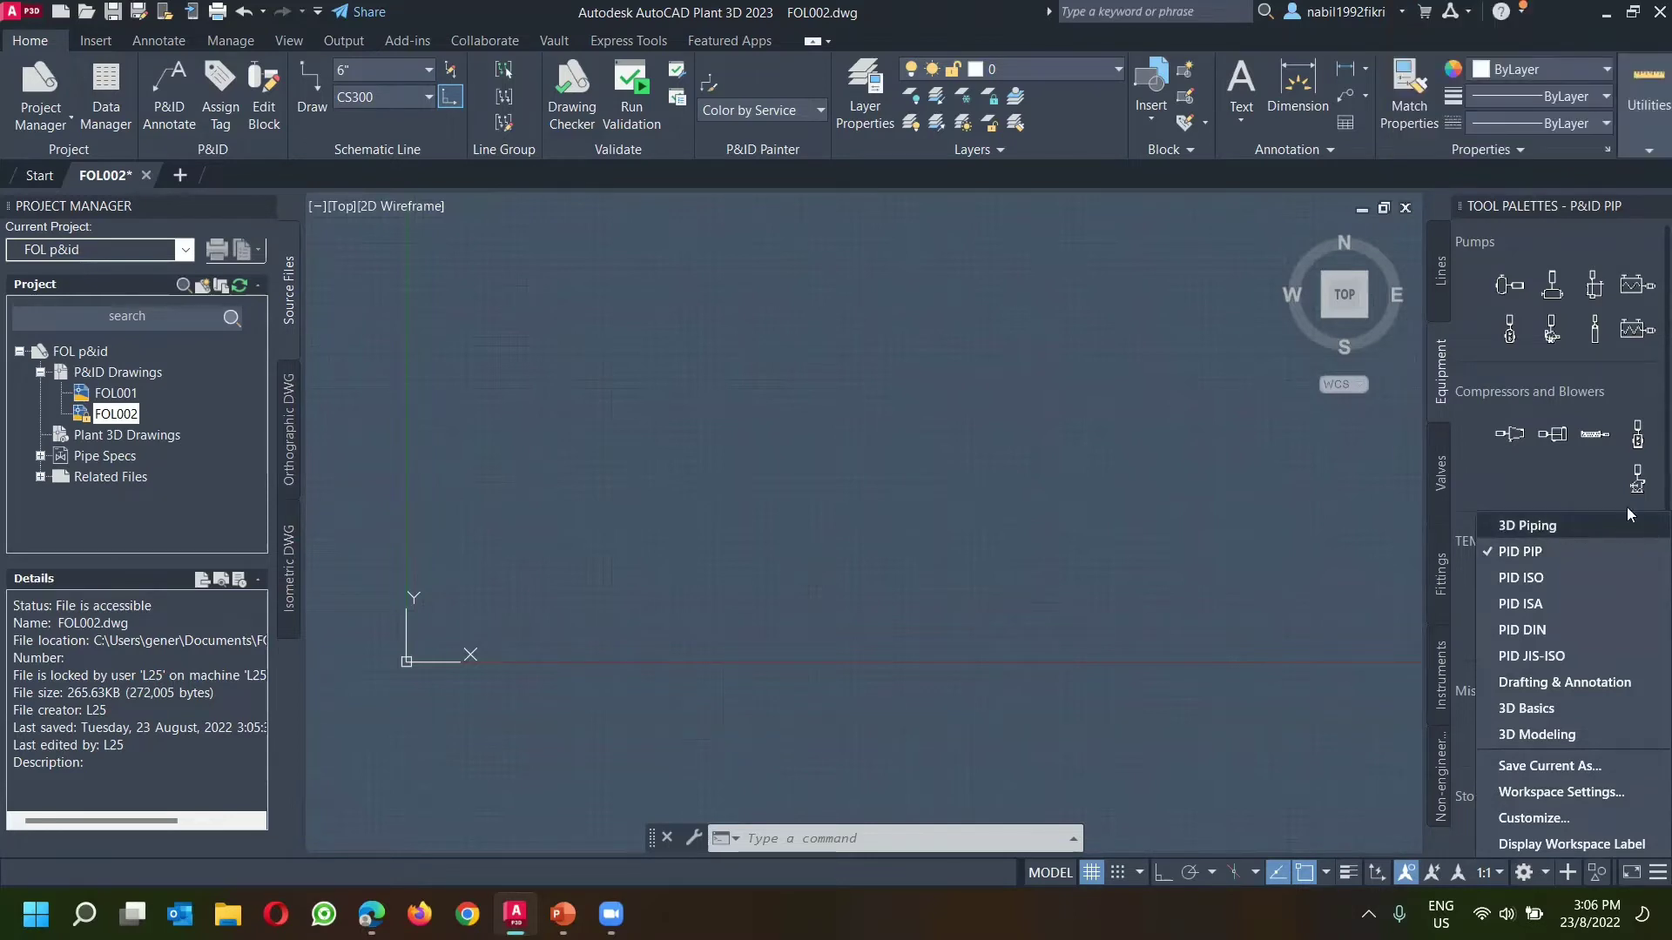
left_click(1347, 492)
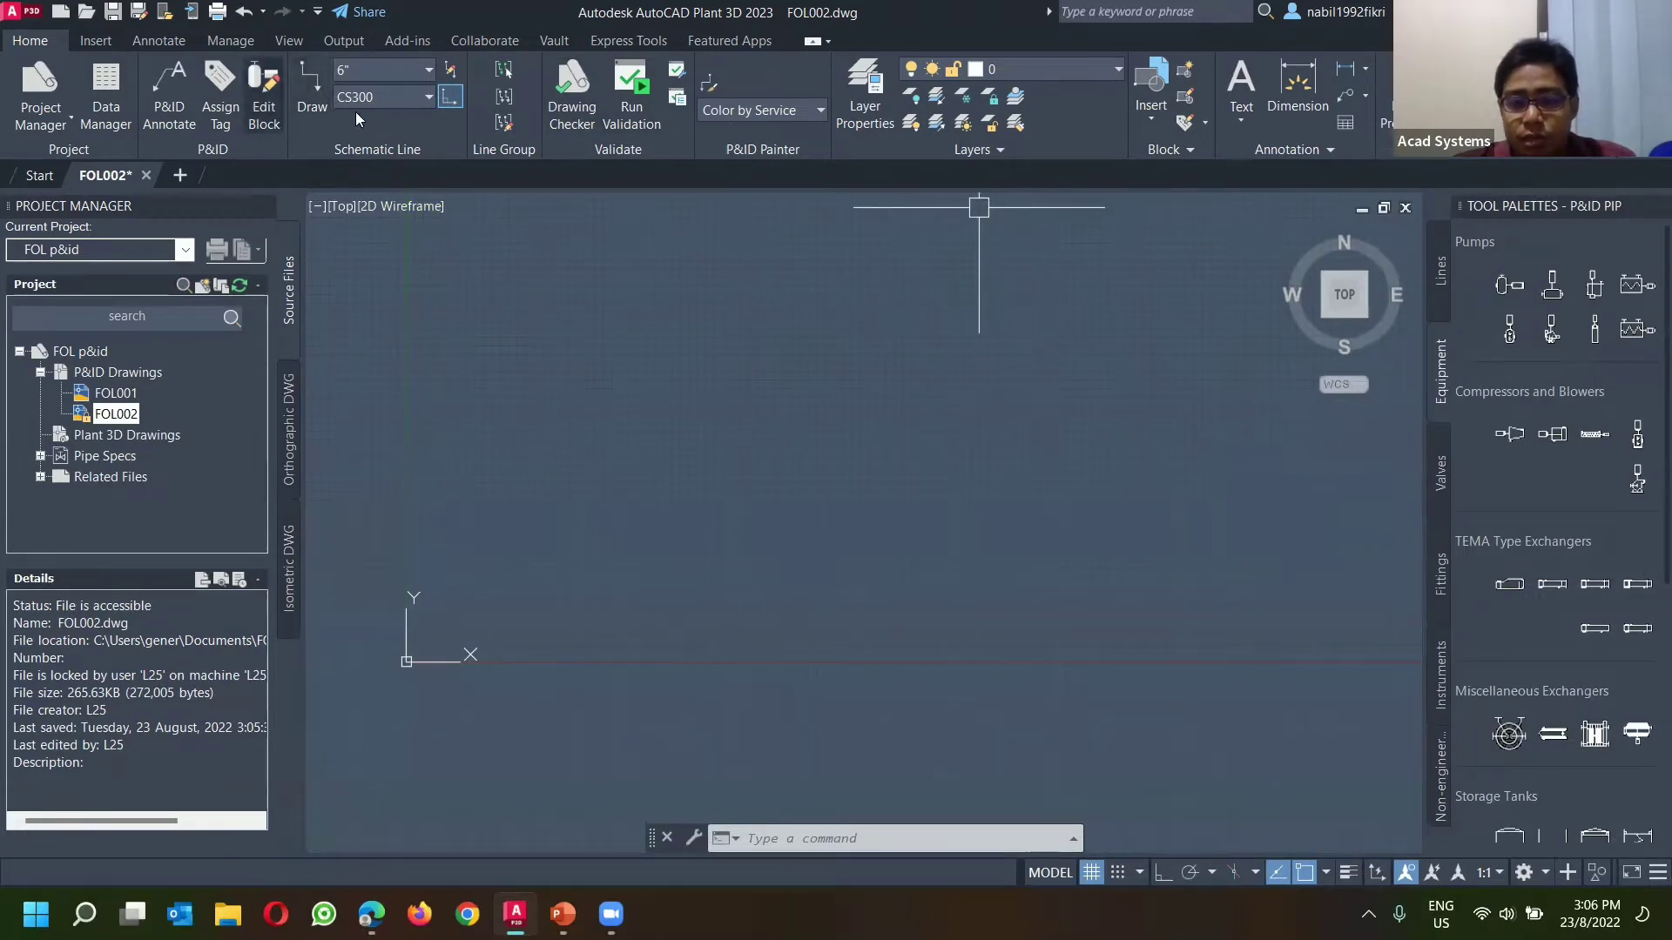
left_click(1524, 873)
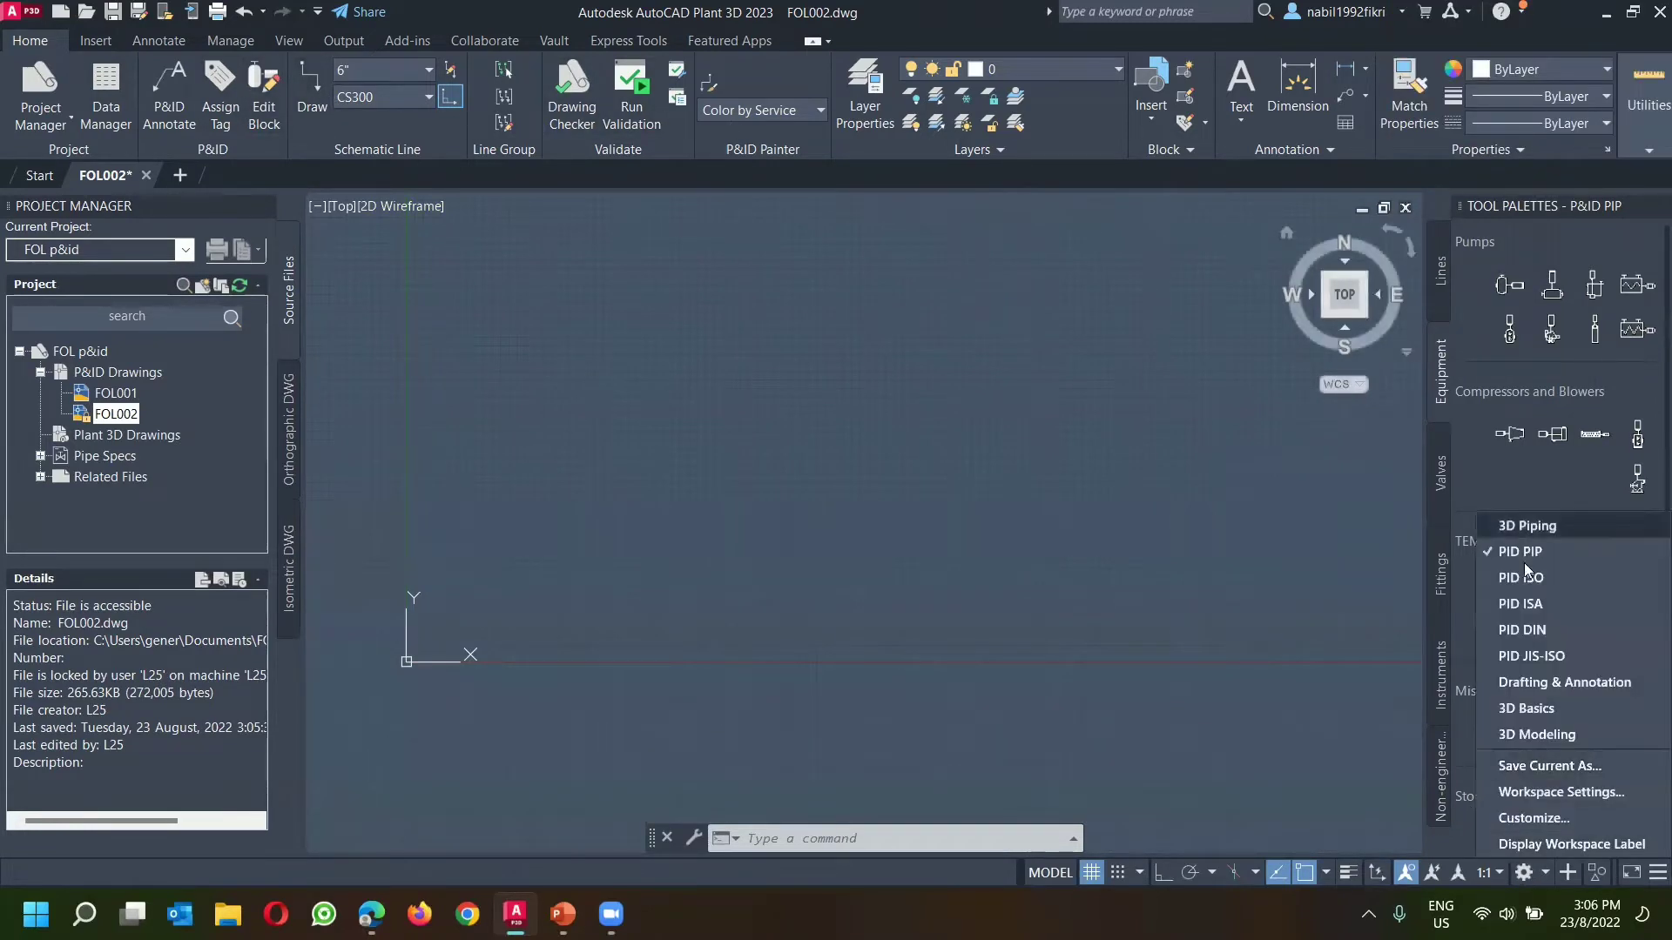
left_click(1525, 554)
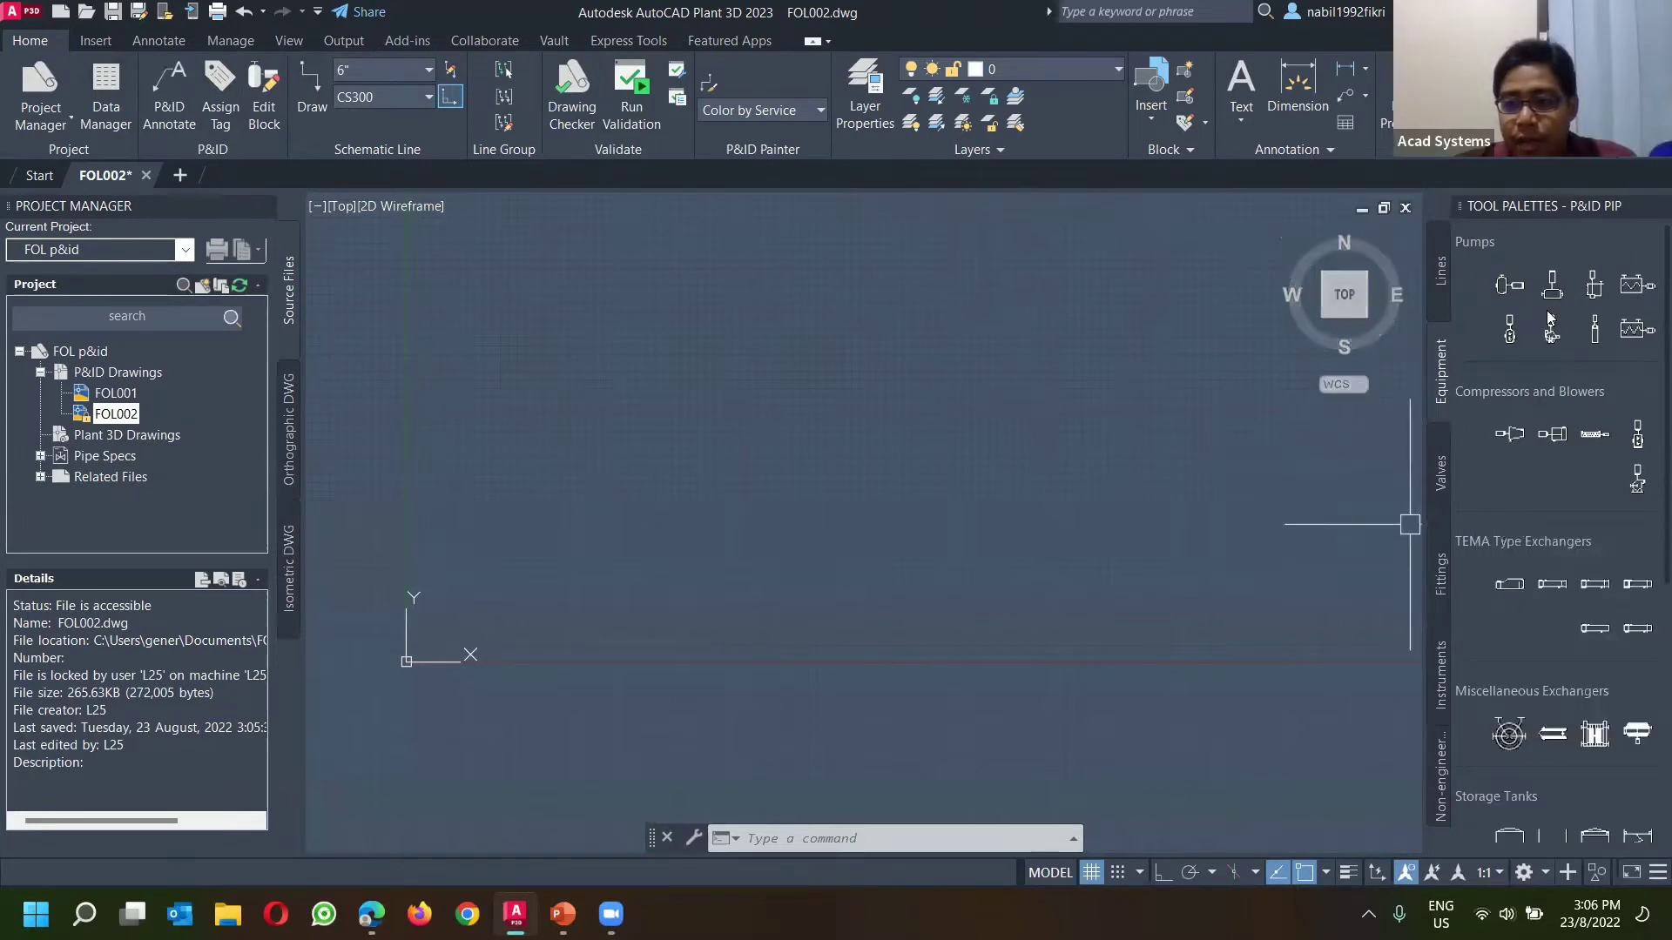
Step: Examine the symbols in the PIP Lines, Equipment and Valves tool palettes, ending on Equipment
left_click(1445, 301)
left_click(1440, 383)
left_click(1440, 480)
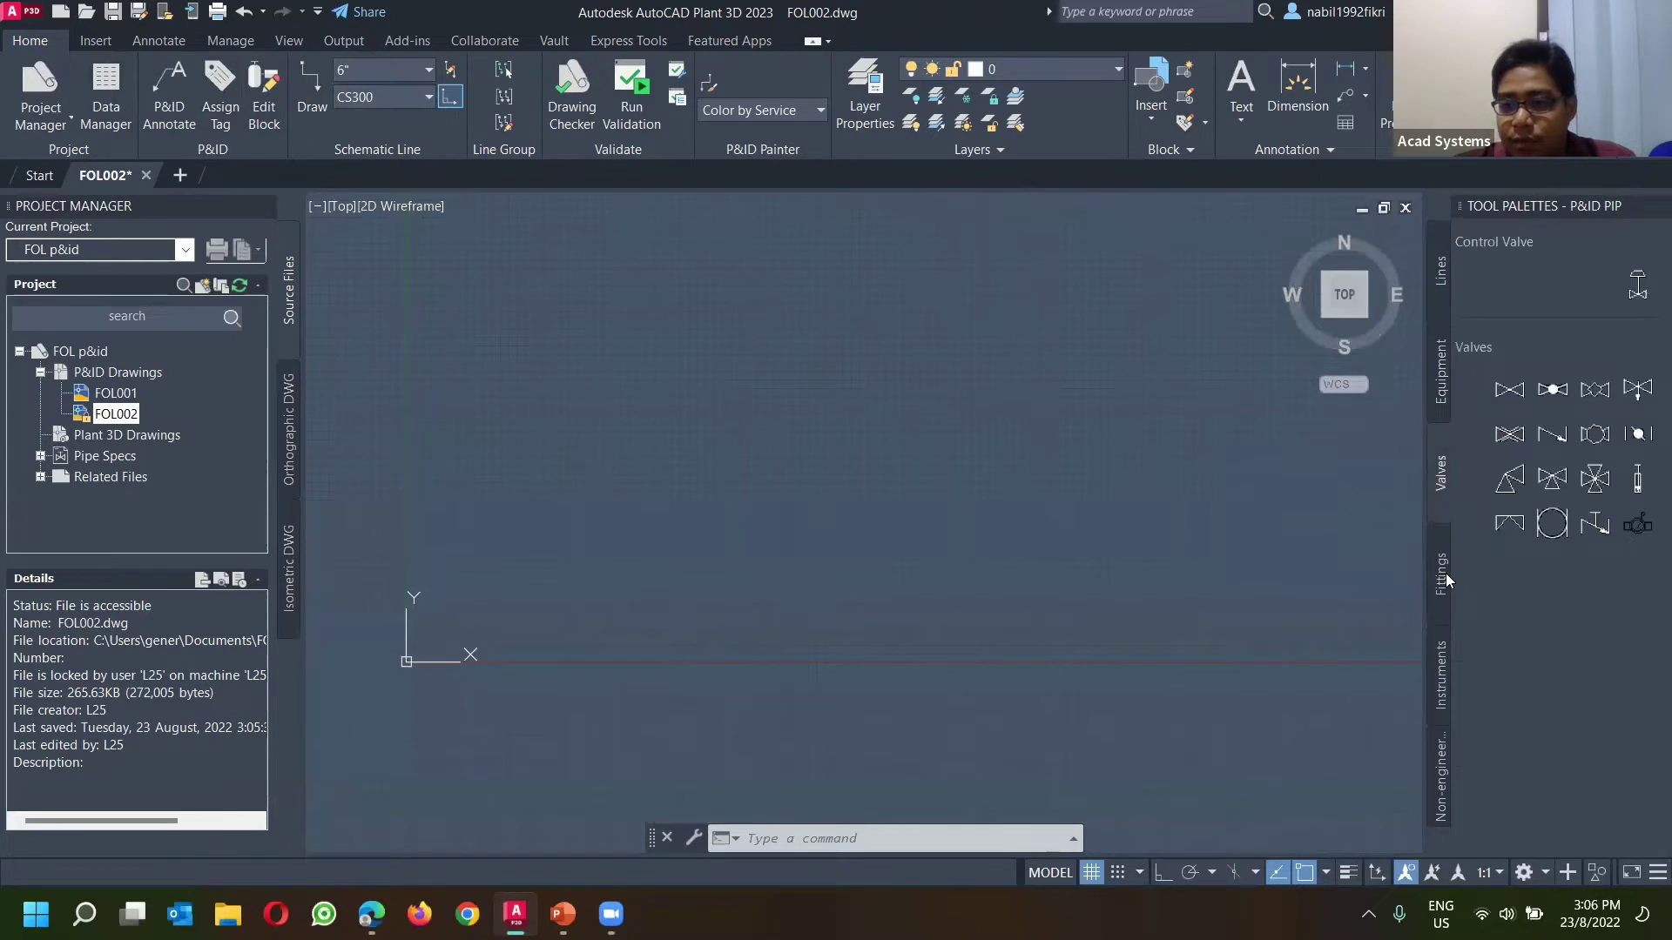
left_click(1442, 397)
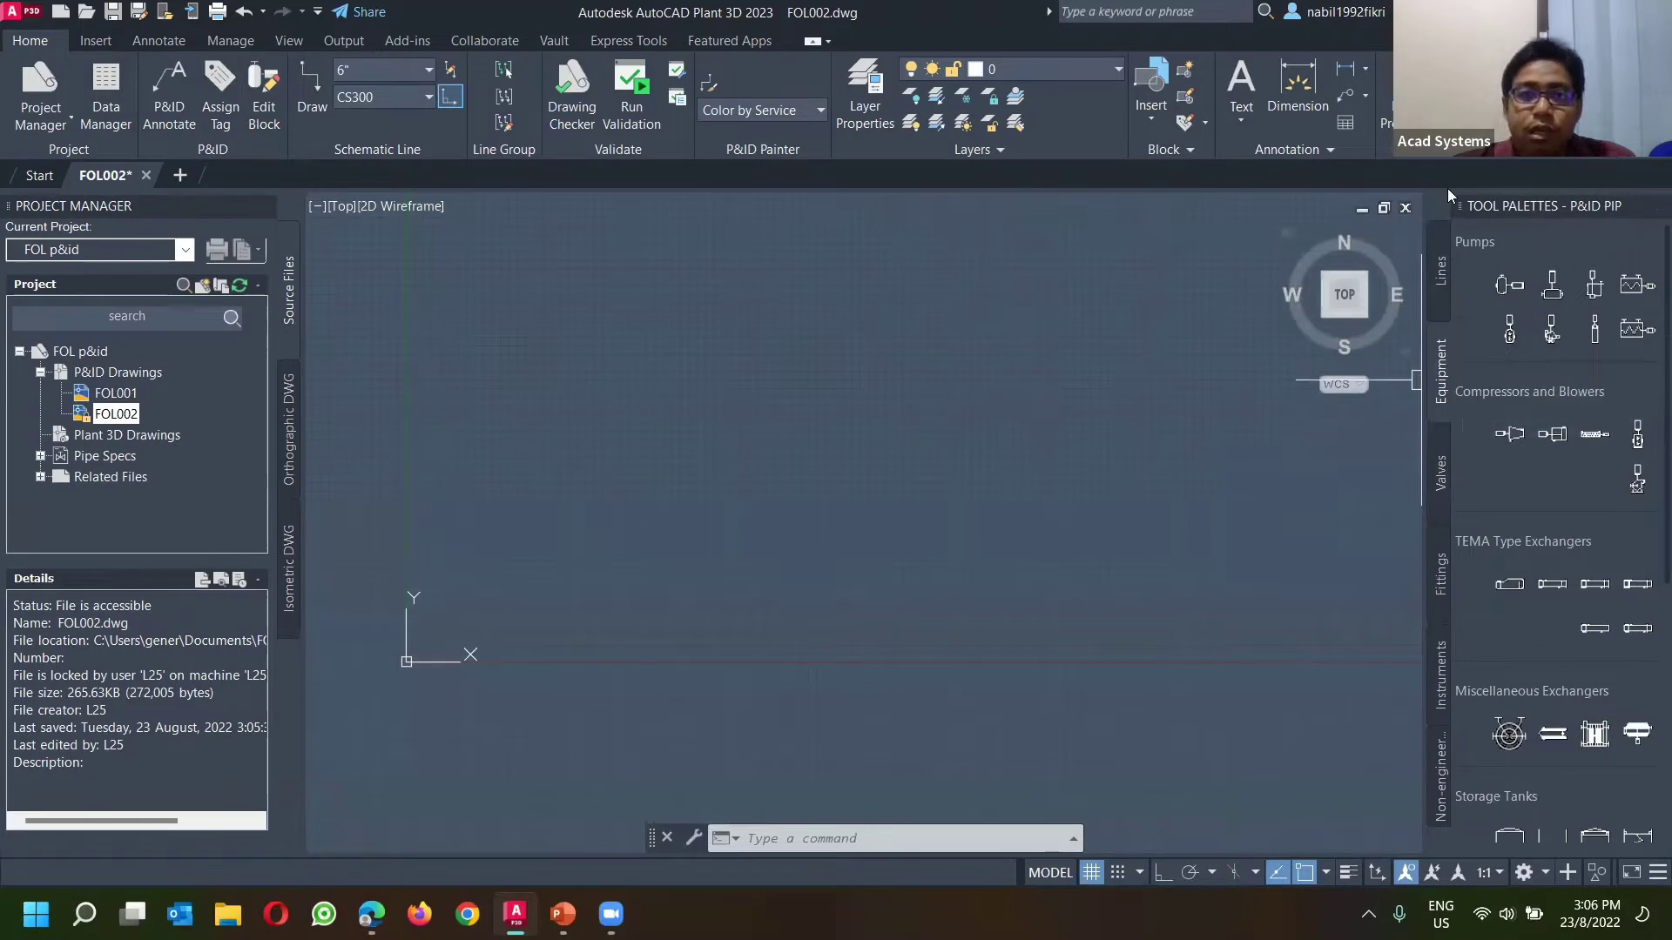
Step: Switch the tool palettes to the PID ISO set, return to PID PIP, and display its Equipment symbols
mouse_move(1577, 214)
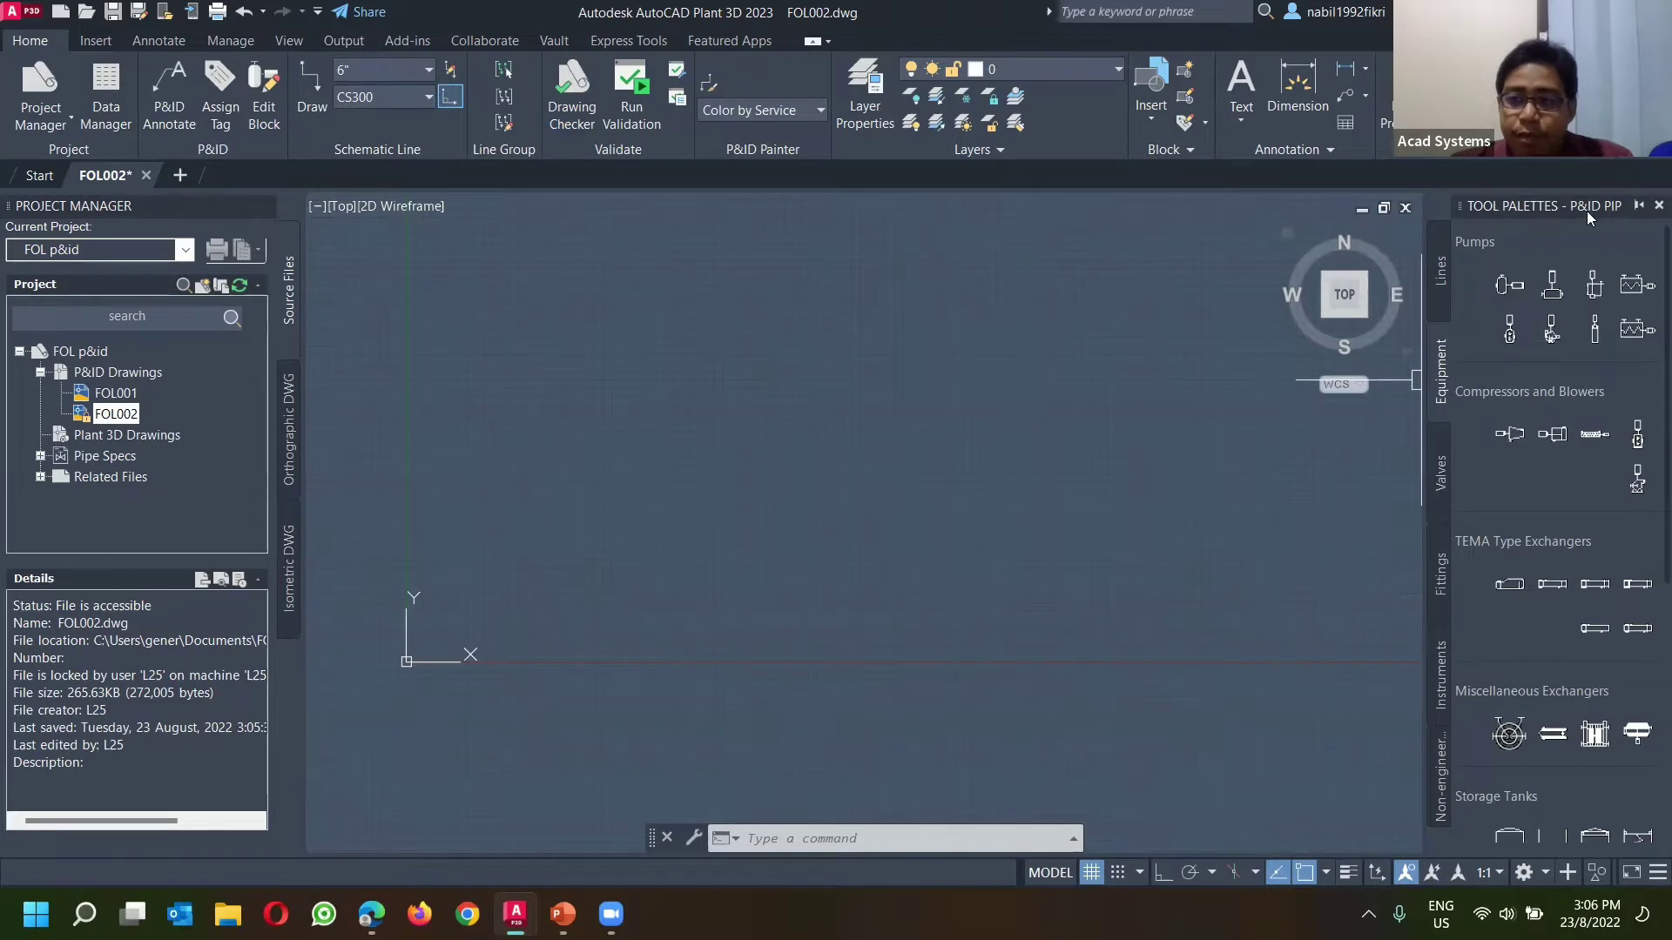
right_click(1572, 214)
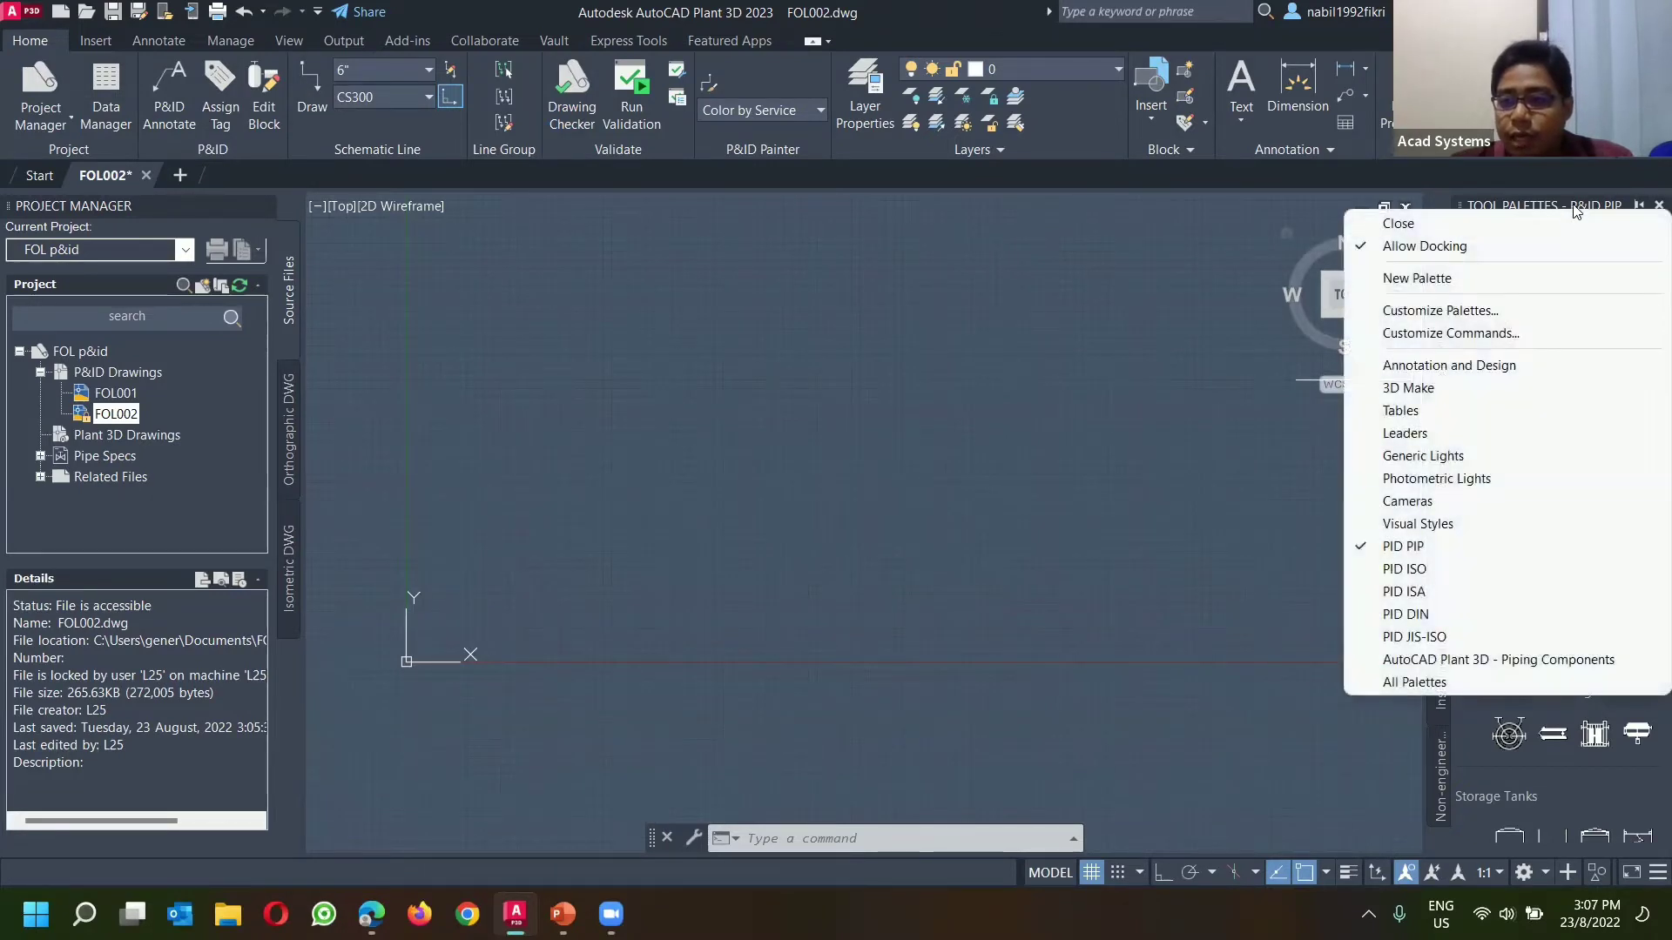
left_click(1434, 575)
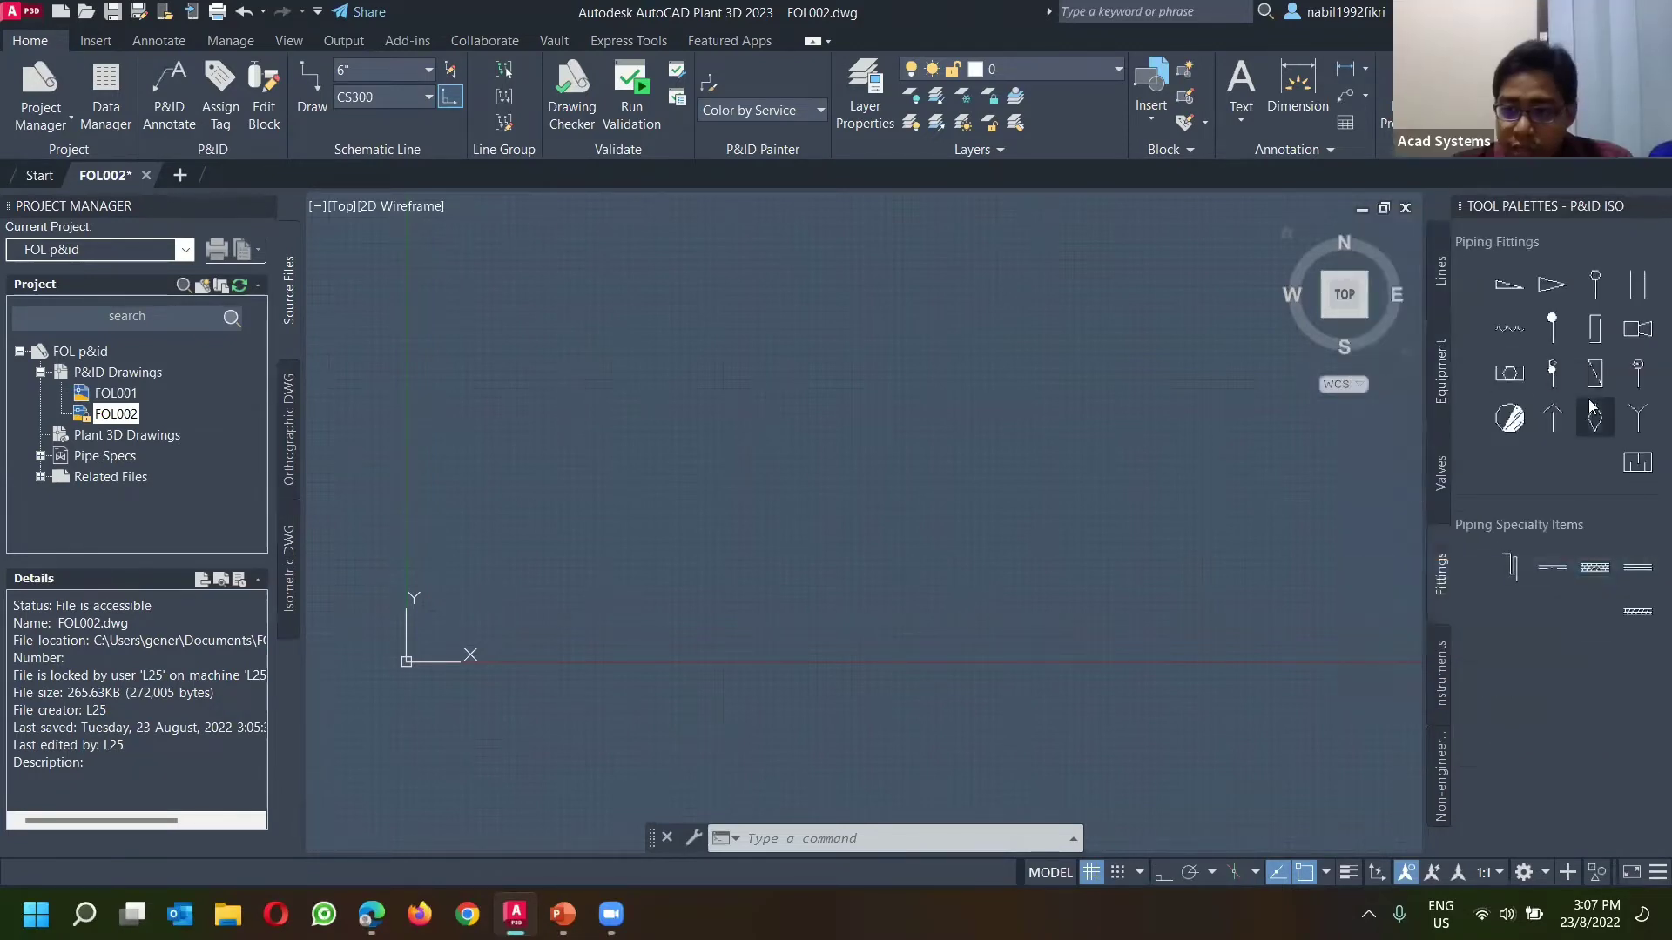
right_click(1554, 205)
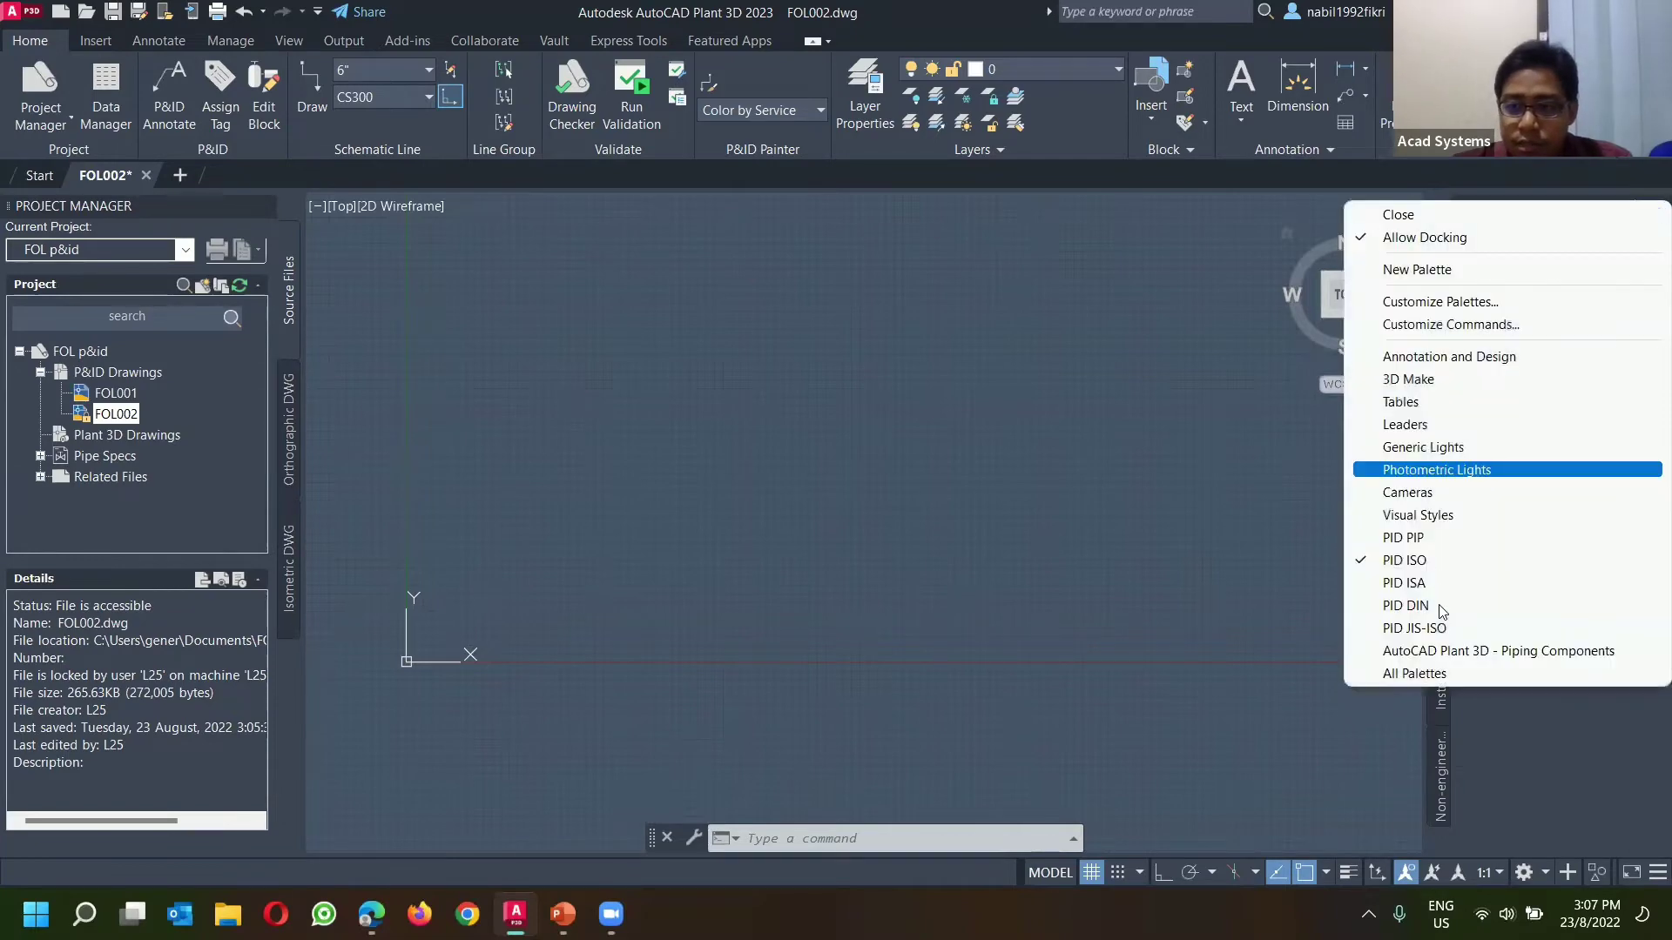
left_click(1404, 539)
left_click(1441, 276)
left_click(1441, 357)
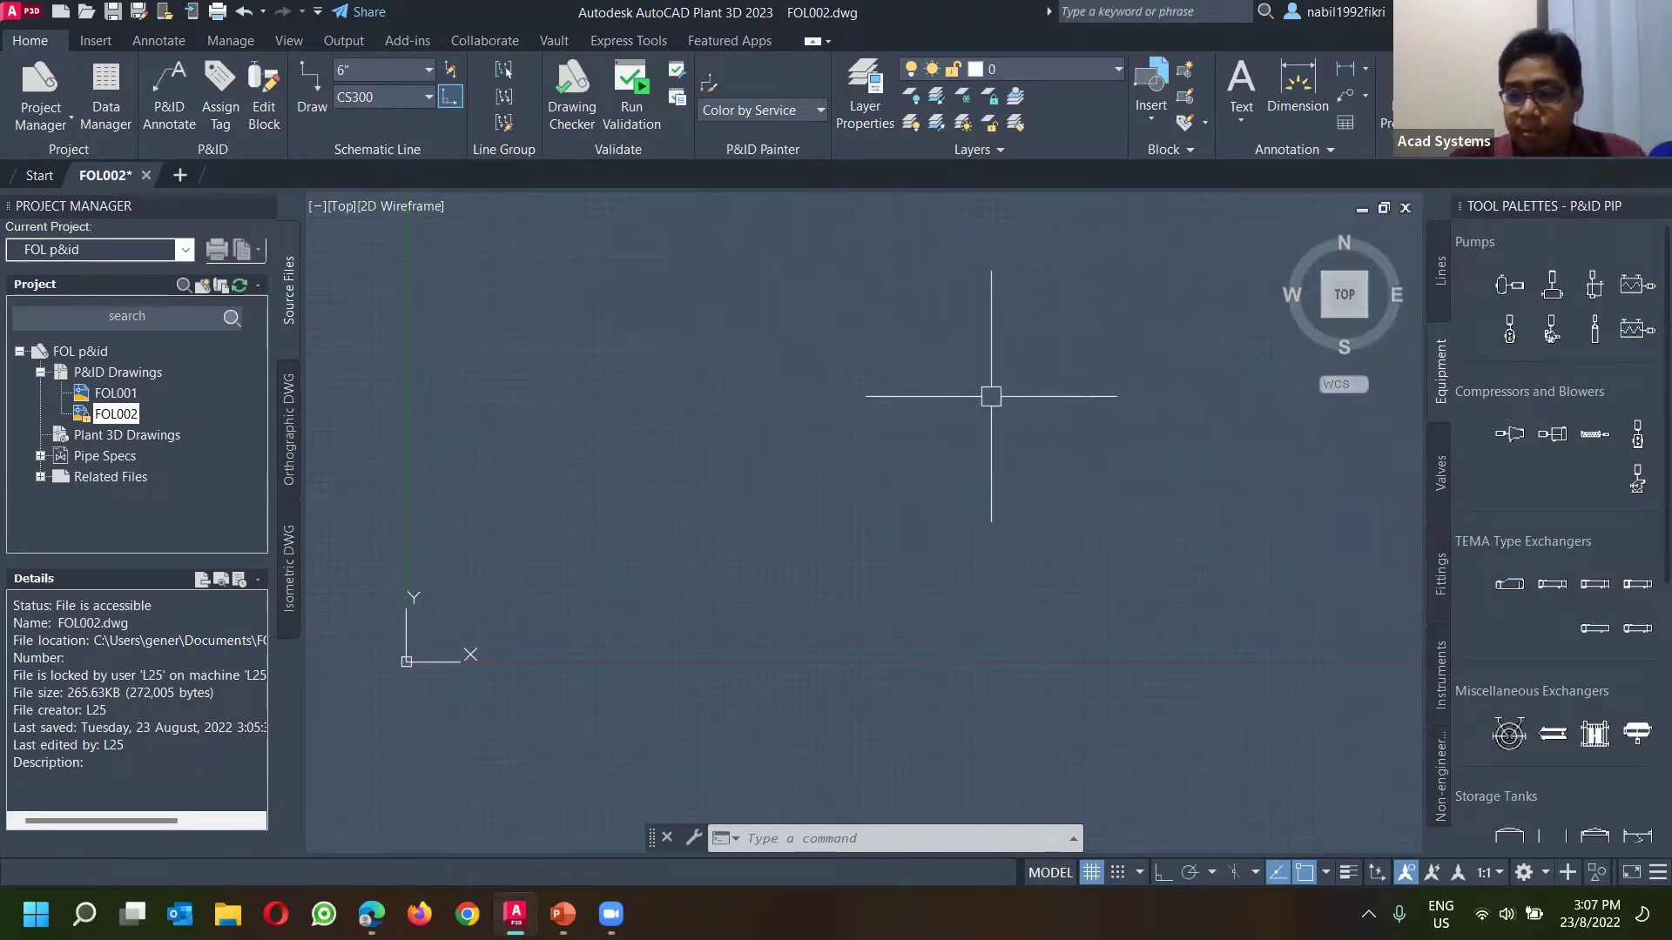
Step: Insert a vertical vessel from the Equipment symbols near the centre of the FOL002 drawing at scale factor 1
mouse_move(958, 411)
middle_mouse_down()
mouse_move(915, 444)
mouse_move(919, 523)
middle_mouse_up()
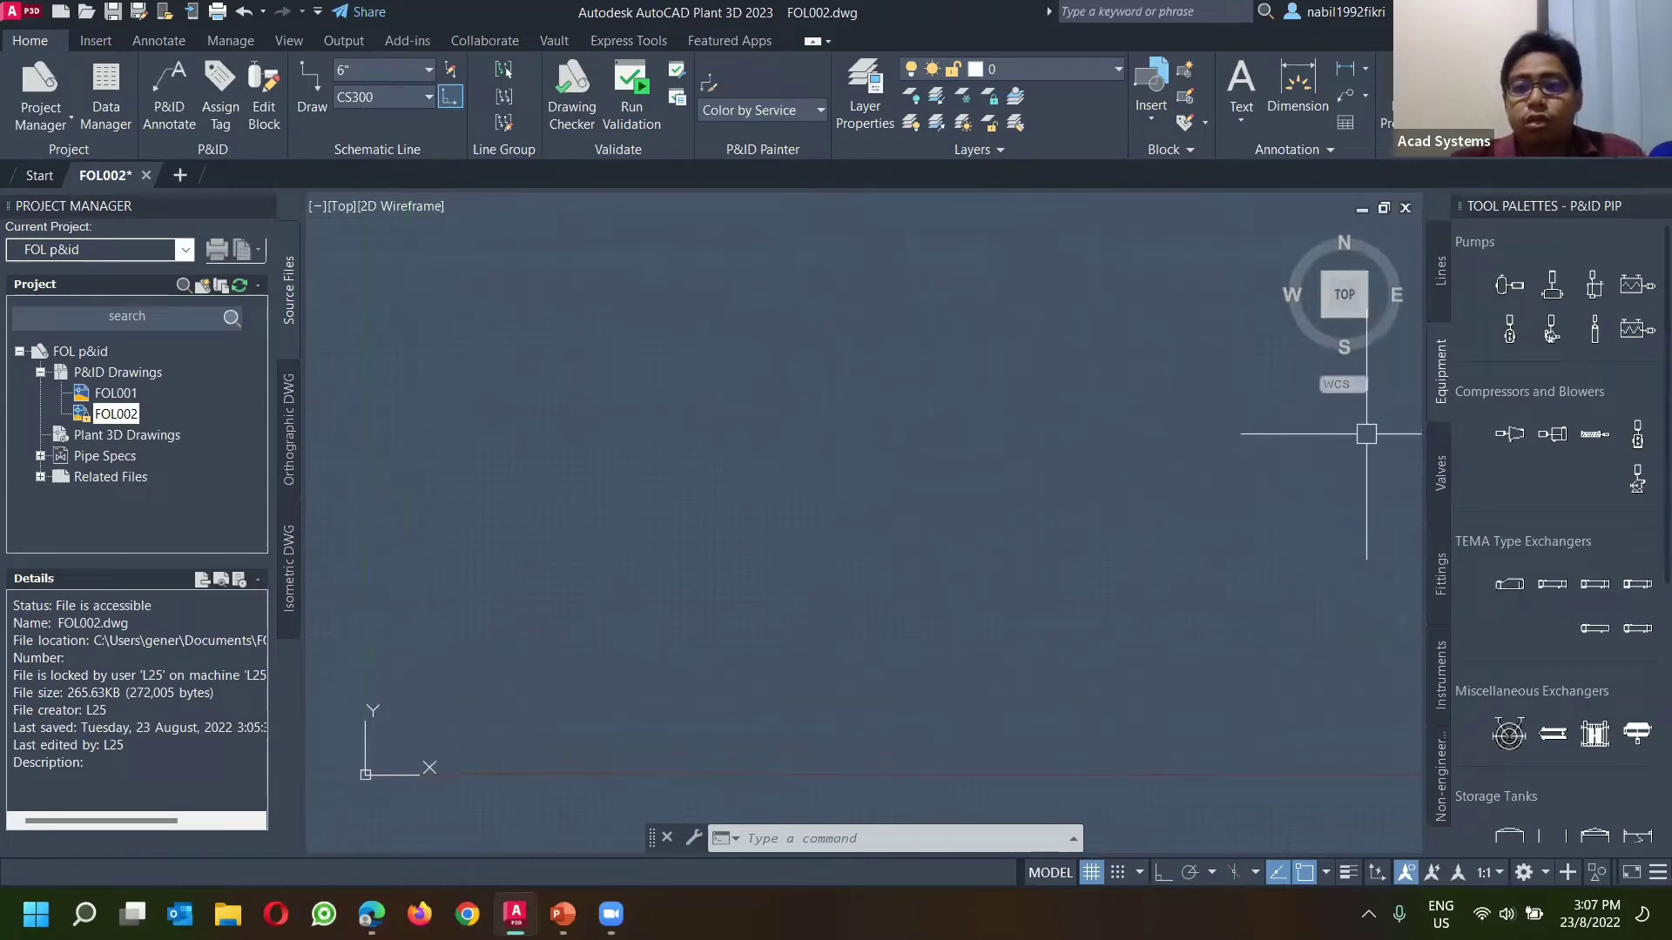
scroll(1229, 449, "down", 3)
scroll(1226, 450, "up", 2)
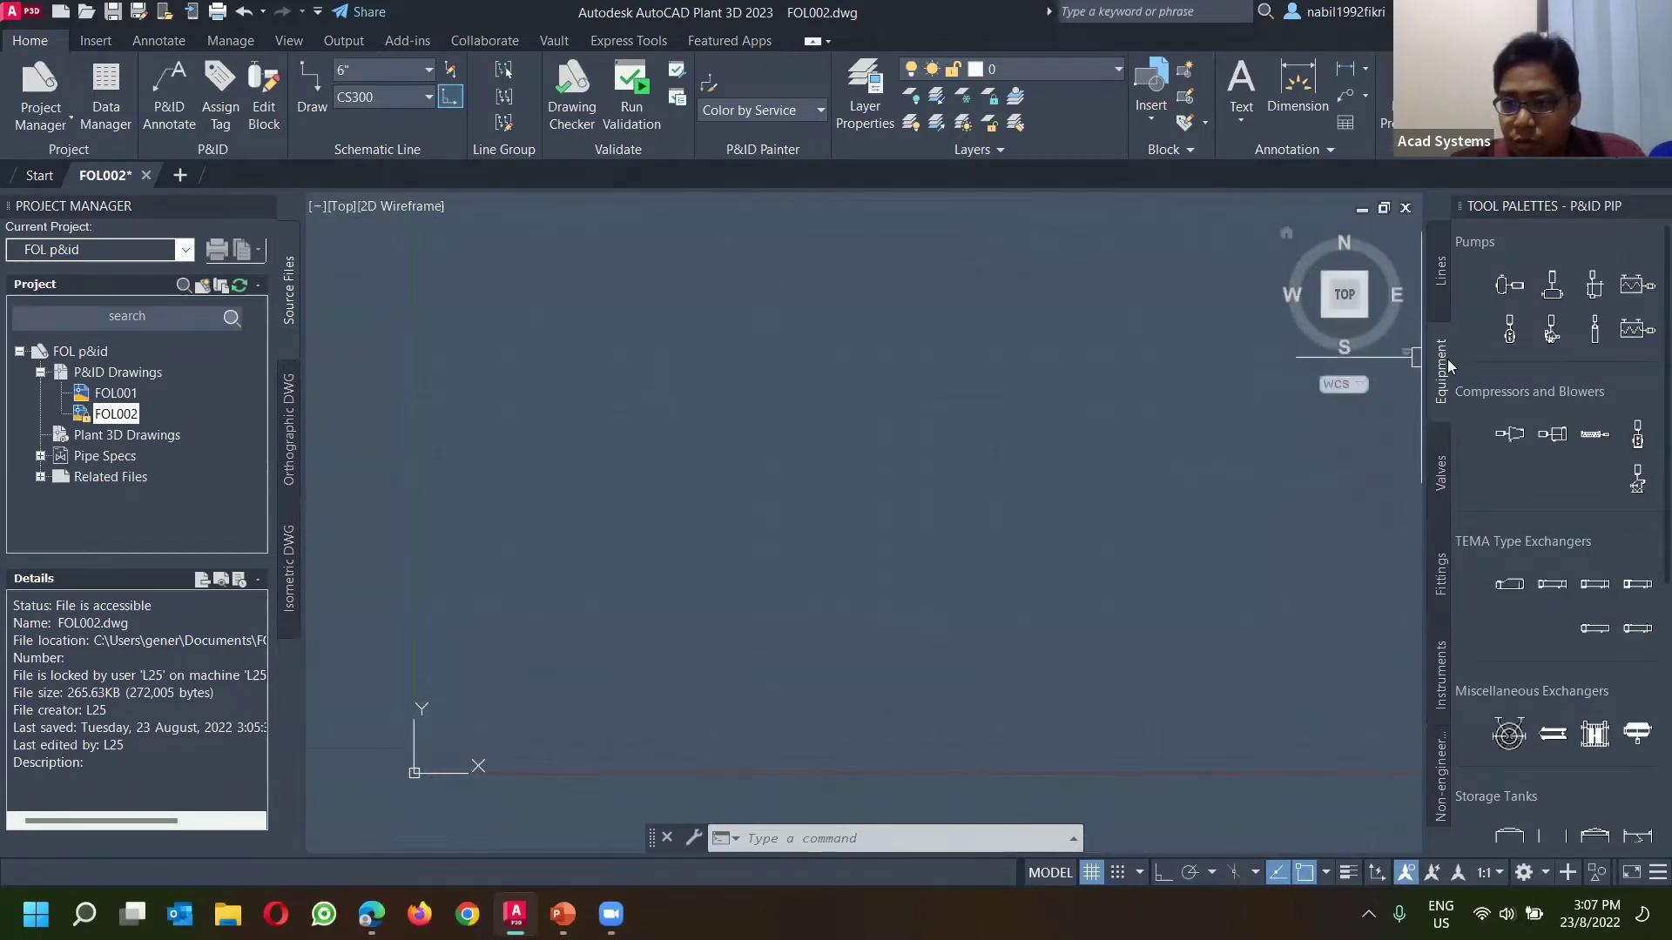
scroll(1548, 364, "down", 5)
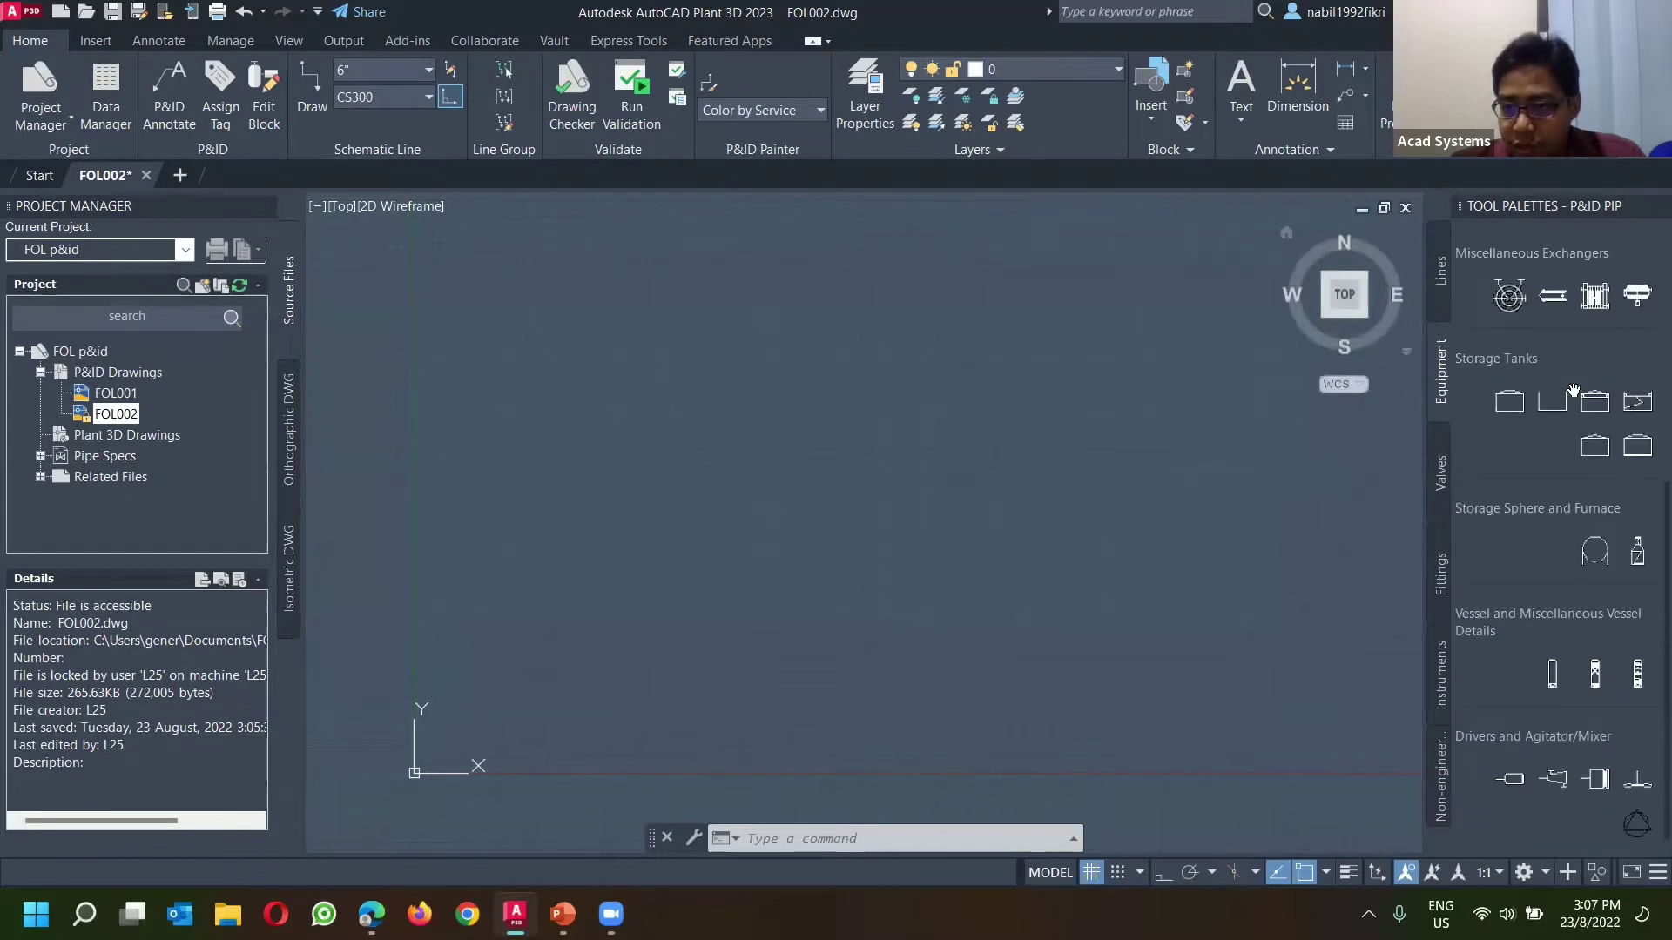
left_click(1555, 679)
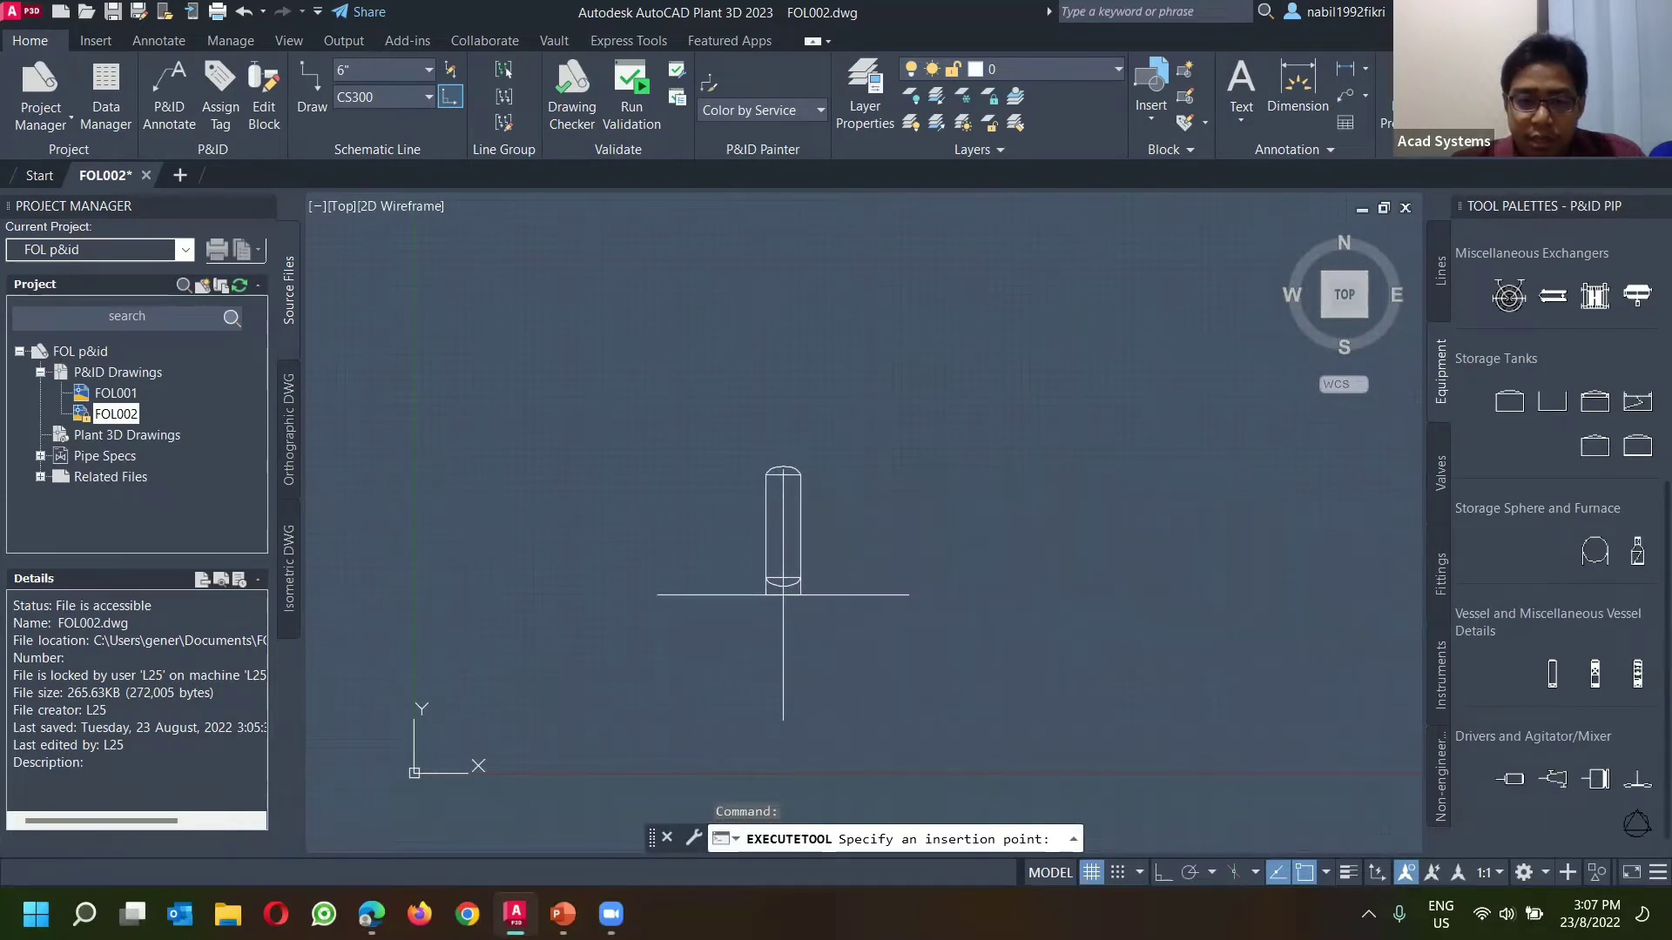
left_click(783, 595)
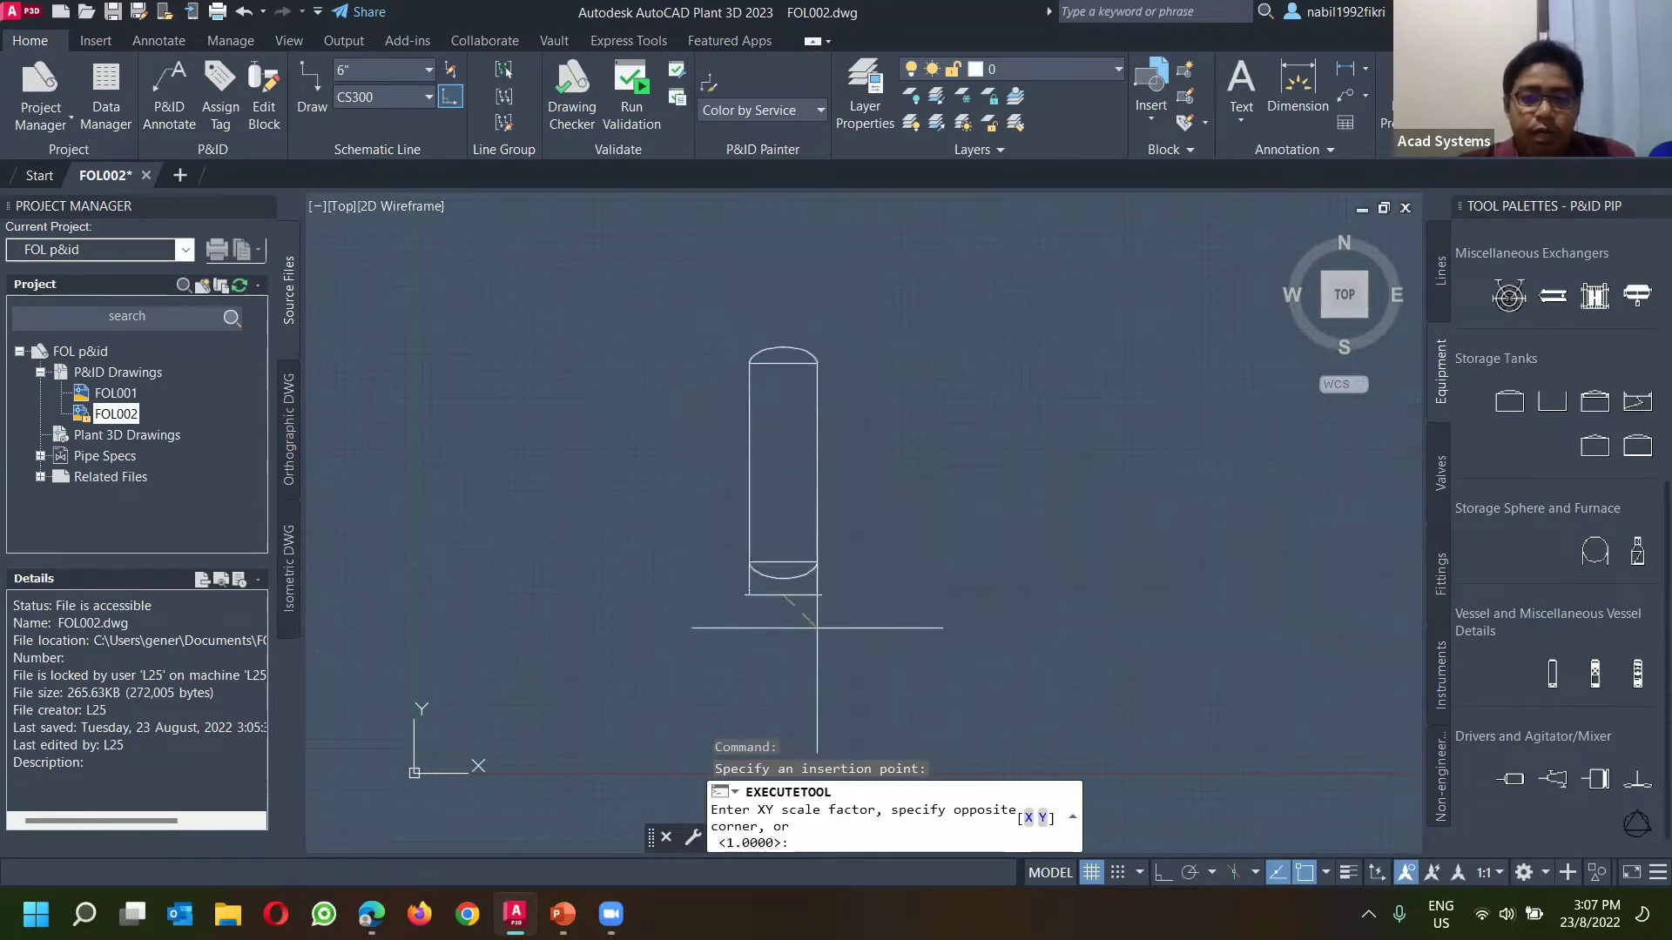
left_click(884, 624)
left_click(1012, 176)
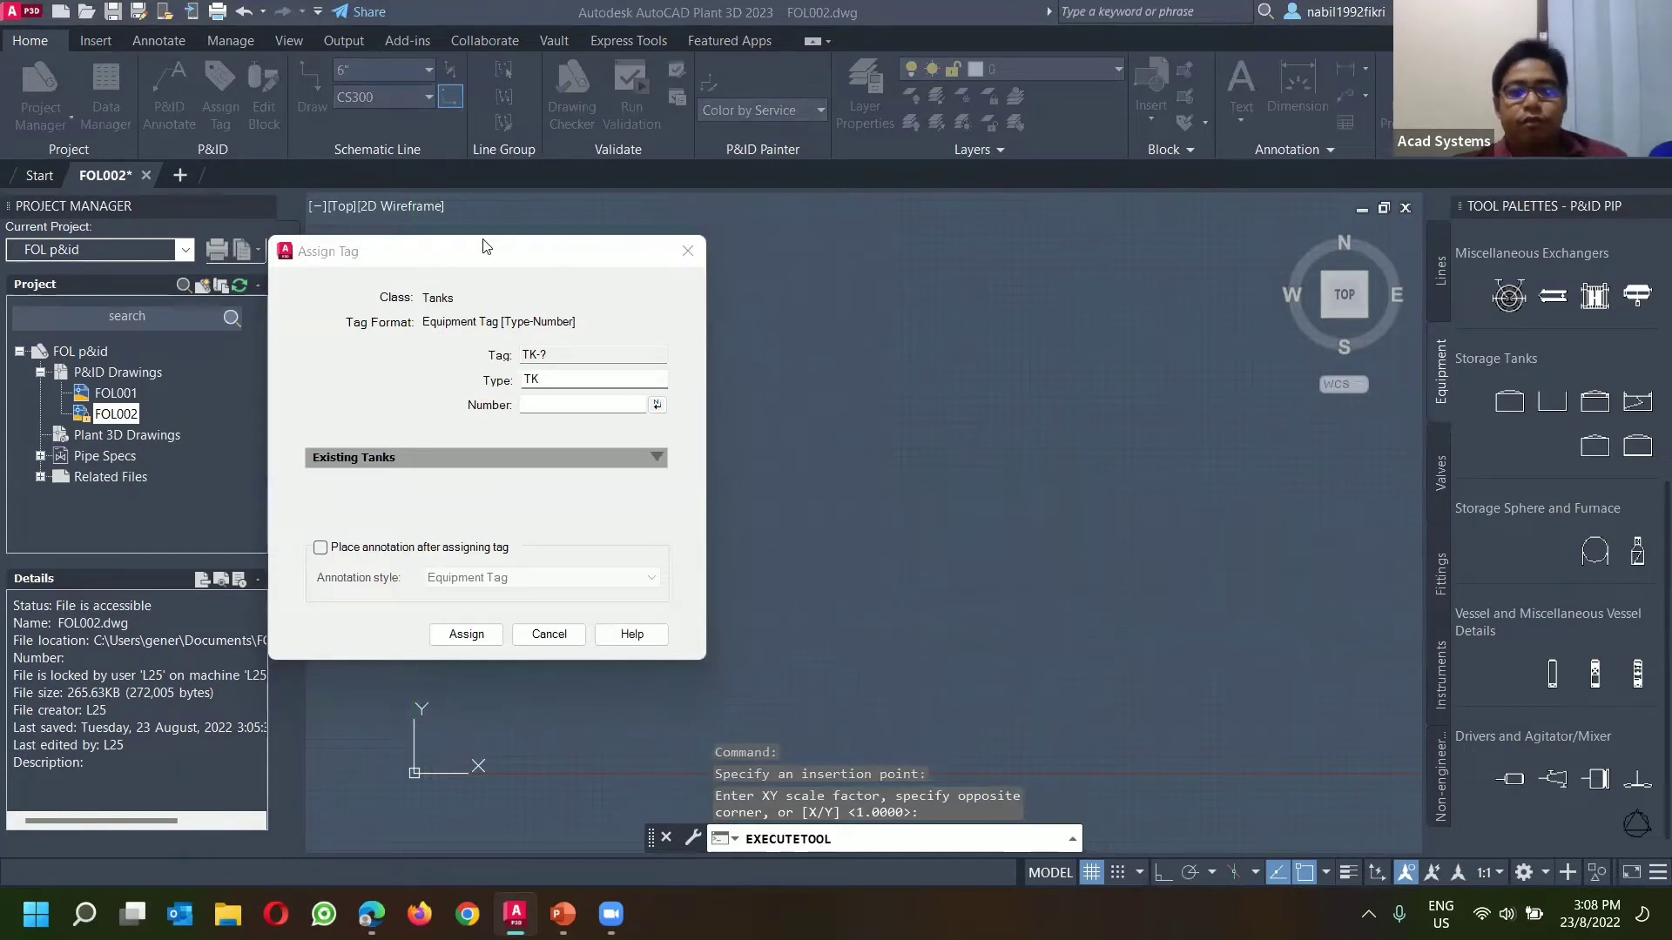
Step: Assign the vessel the tag TK-001, with type TK, number 001 and no annotation placed
left_click_drag(485, 246, 575, 238)
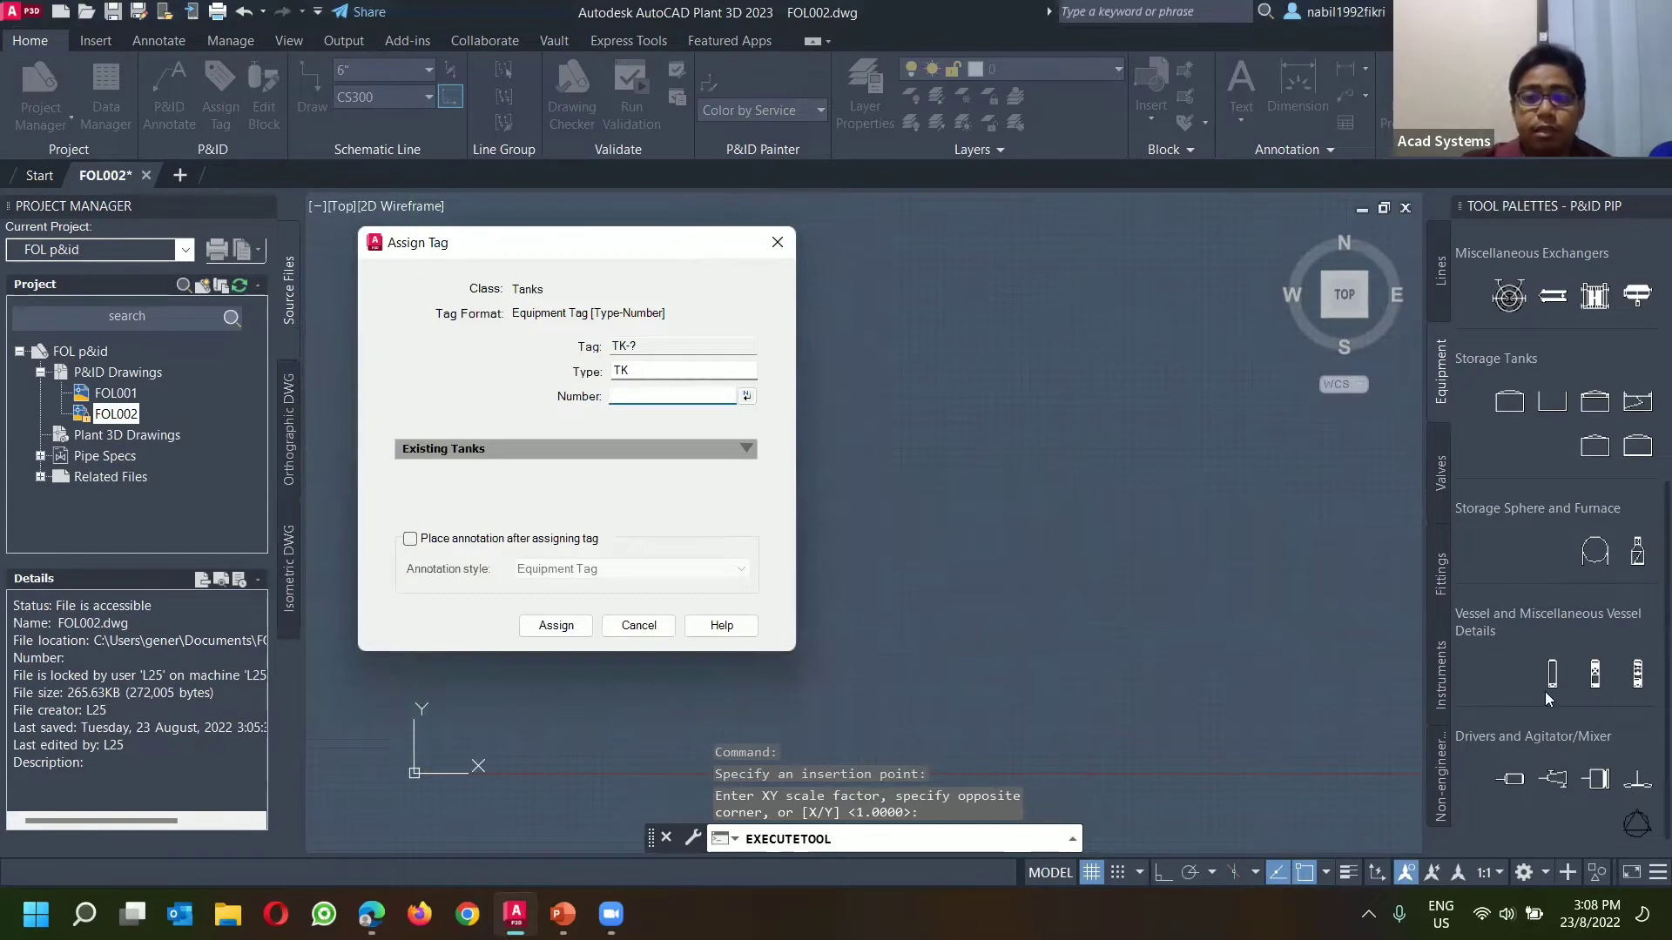
left_click(649, 377)
left_click(674, 371)
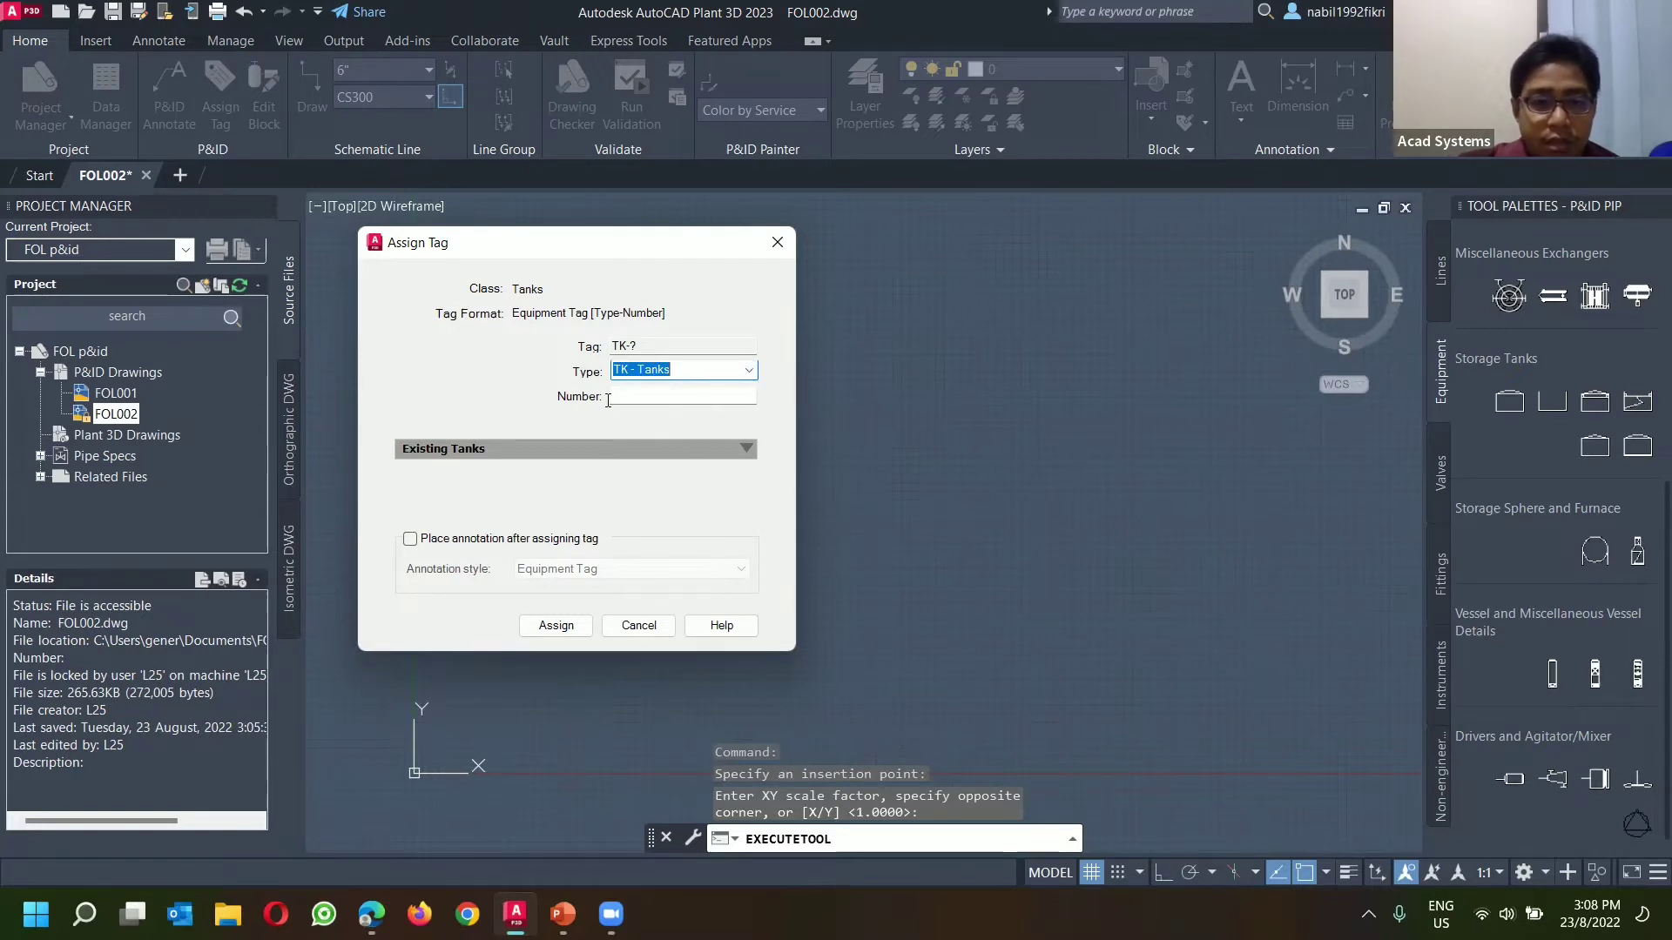
left_click(632, 396)
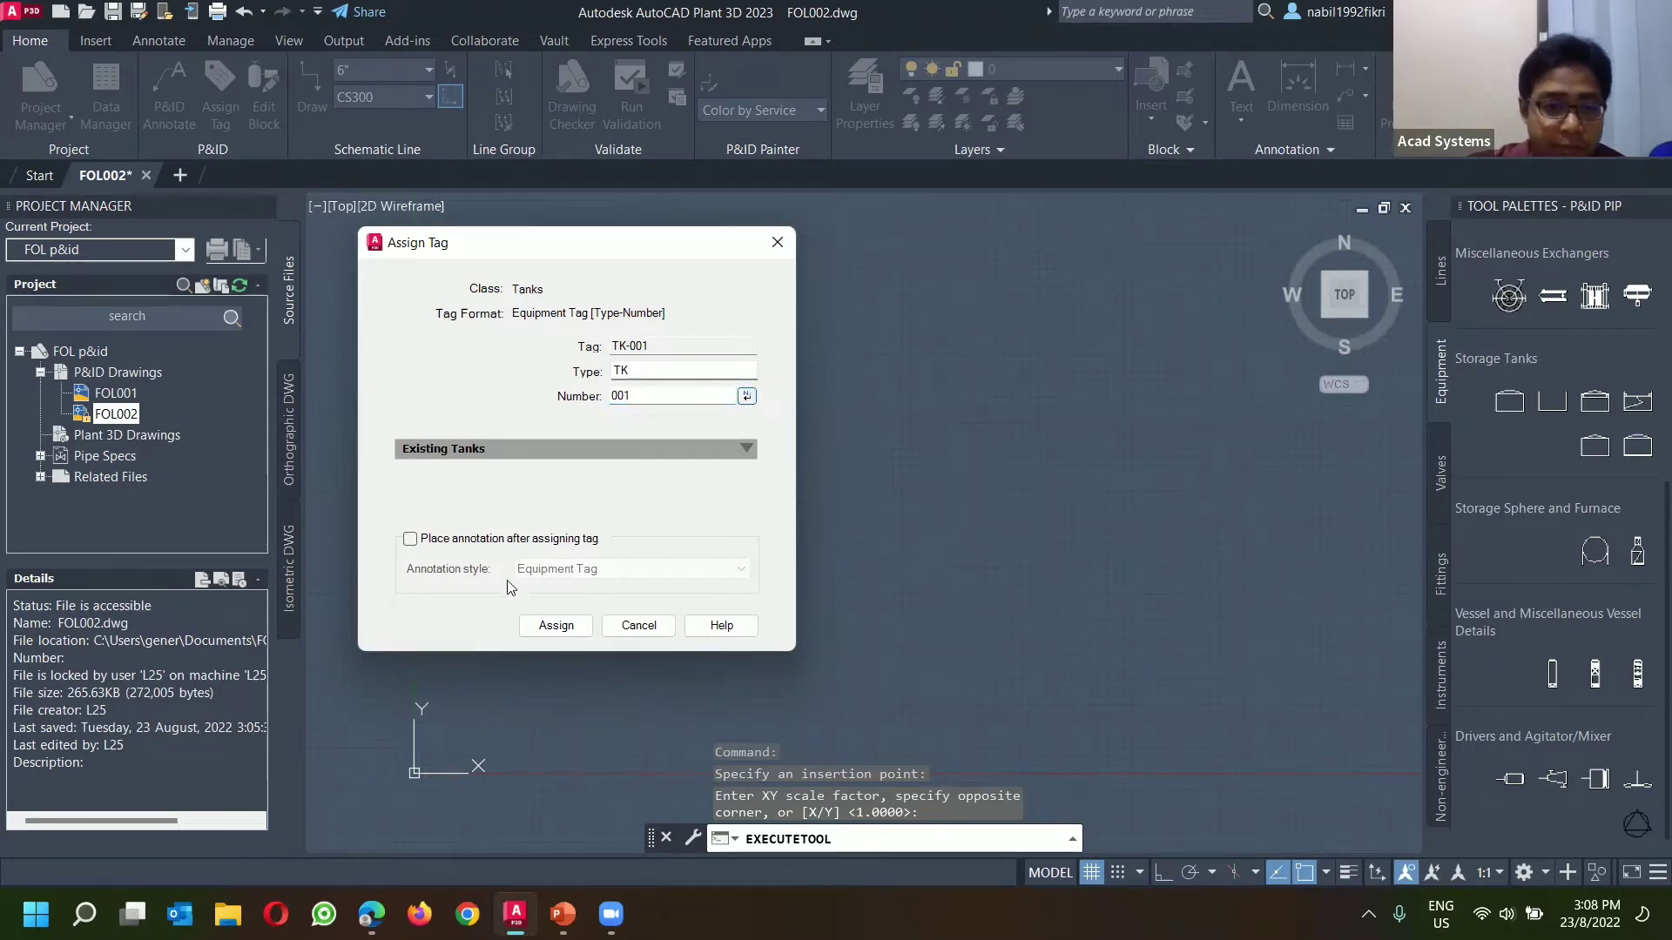
left_click(556, 627)
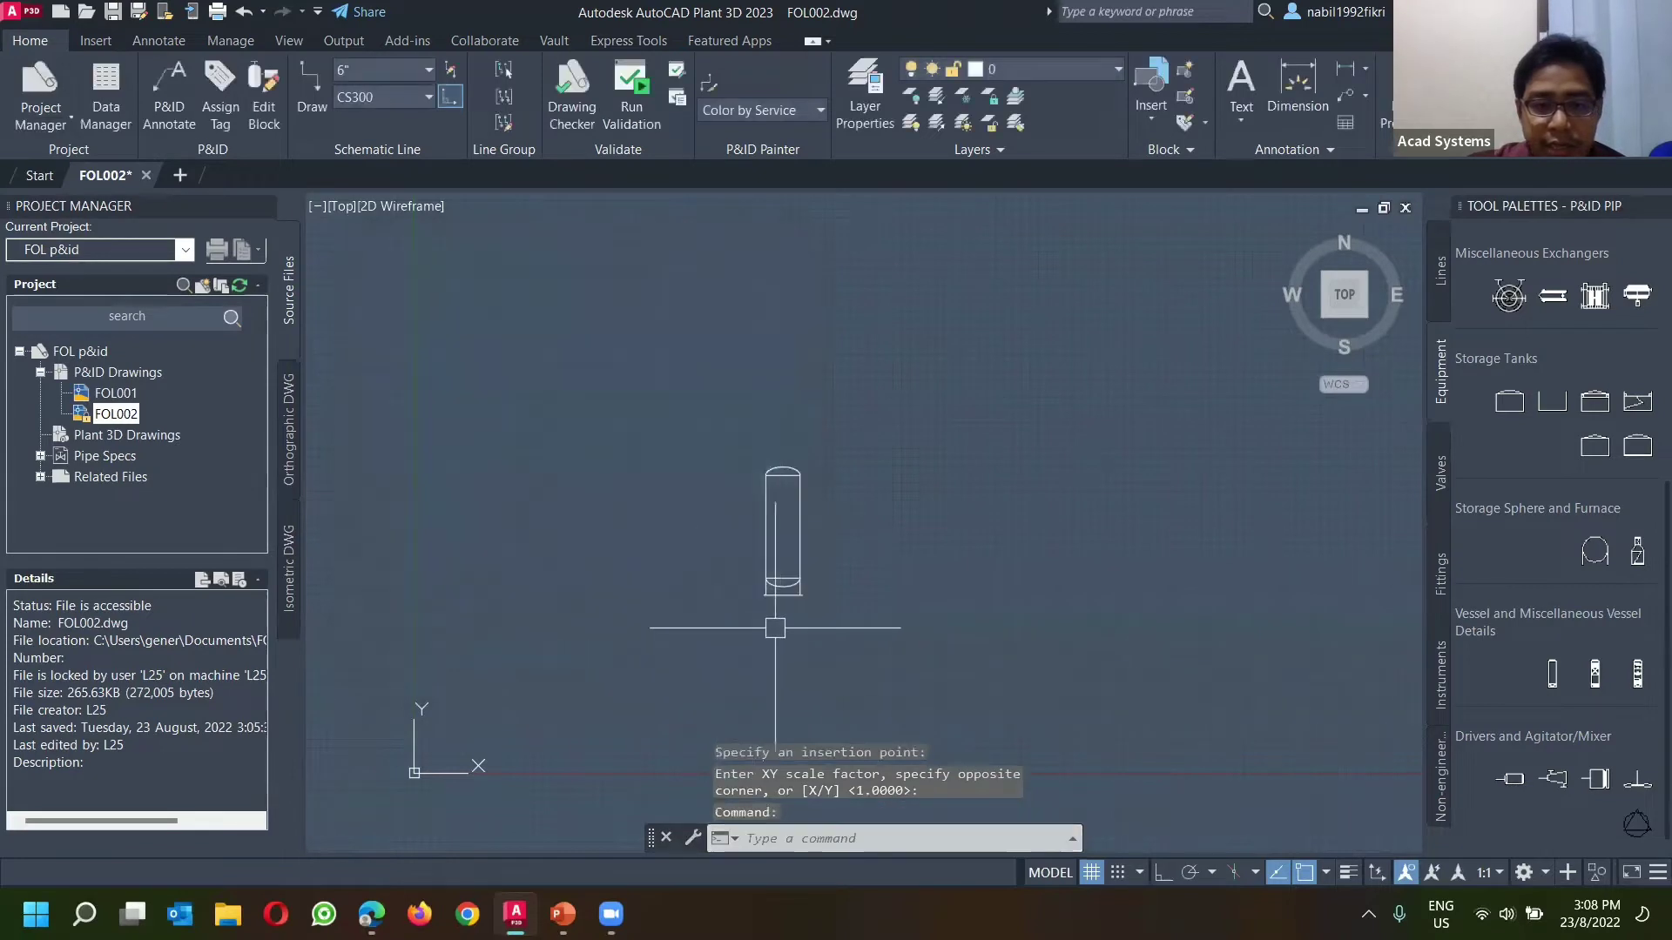
Step: Select the placed vessel, view its available object commands, and reopen its tag assignment without changing the tag
middle_click_drag(792, 487, 766, 451)
scroll(772, 443, "up", 2)
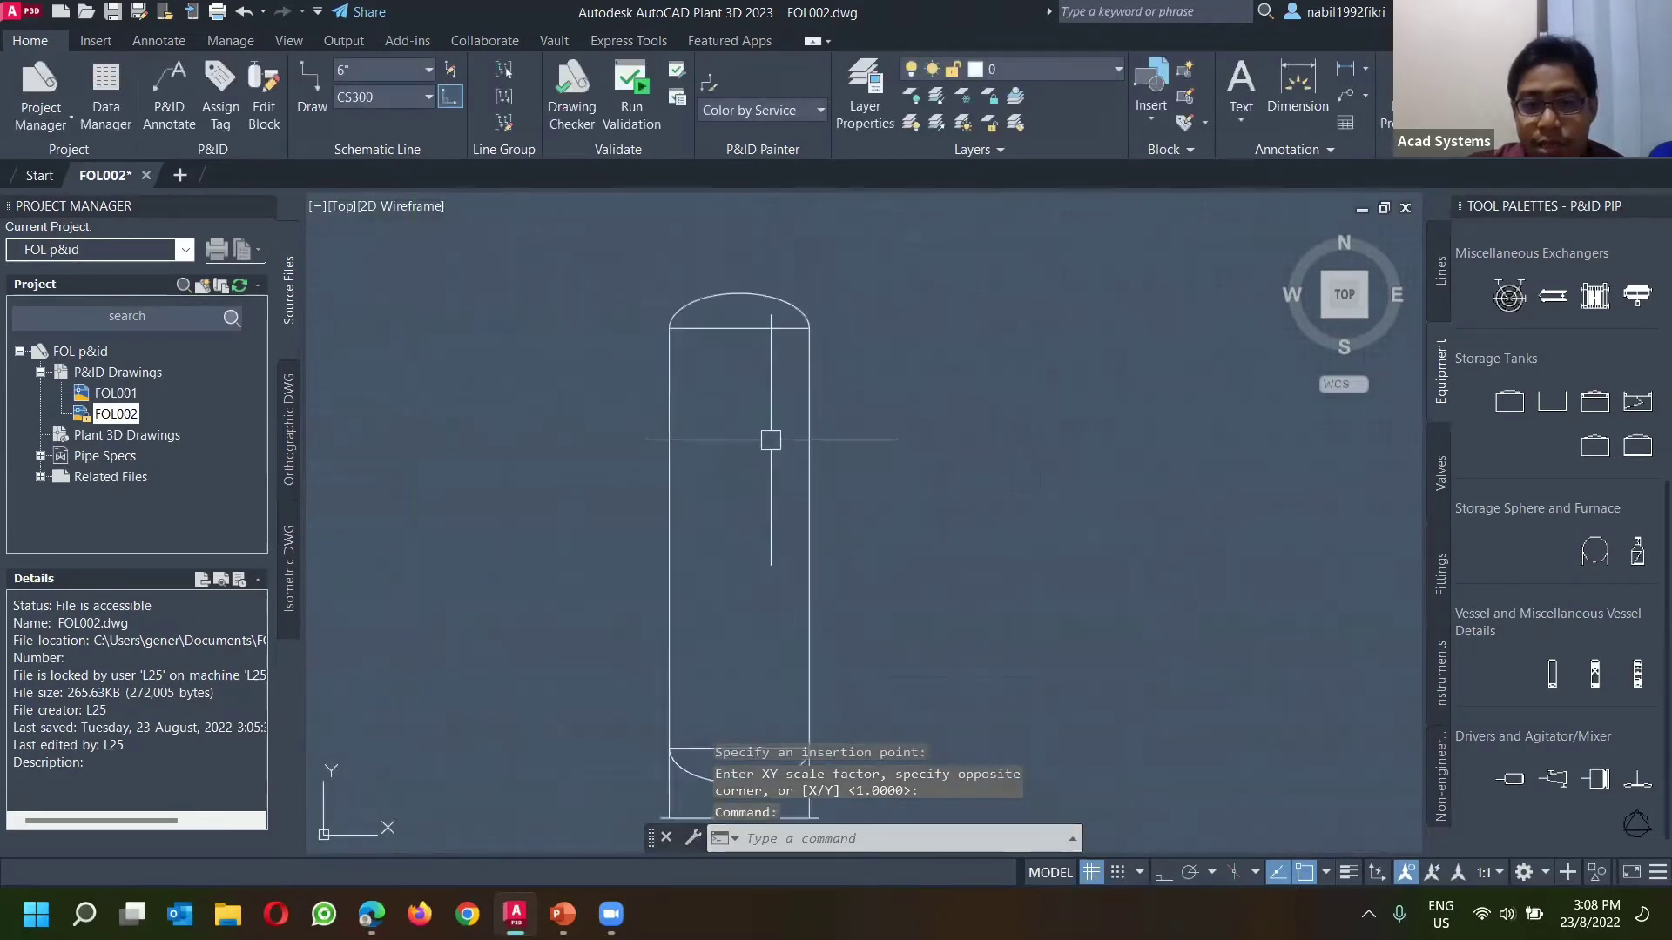
scroll(780, 424, "down", 2)
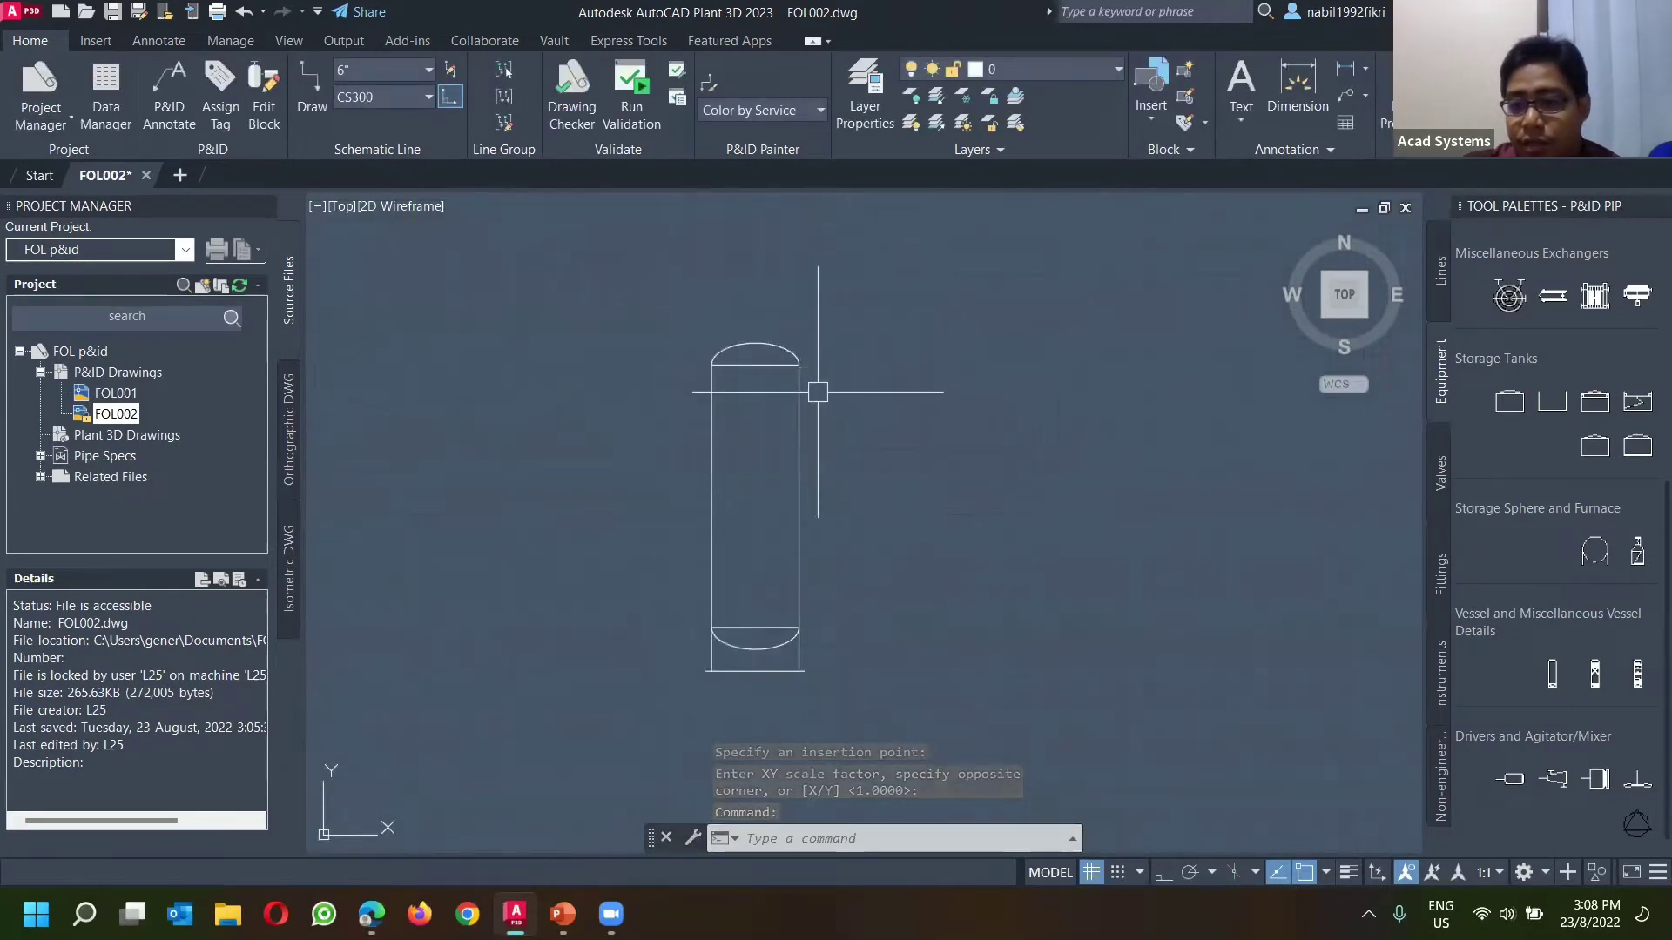
middle_click_drag(847, 424, 869, 389)
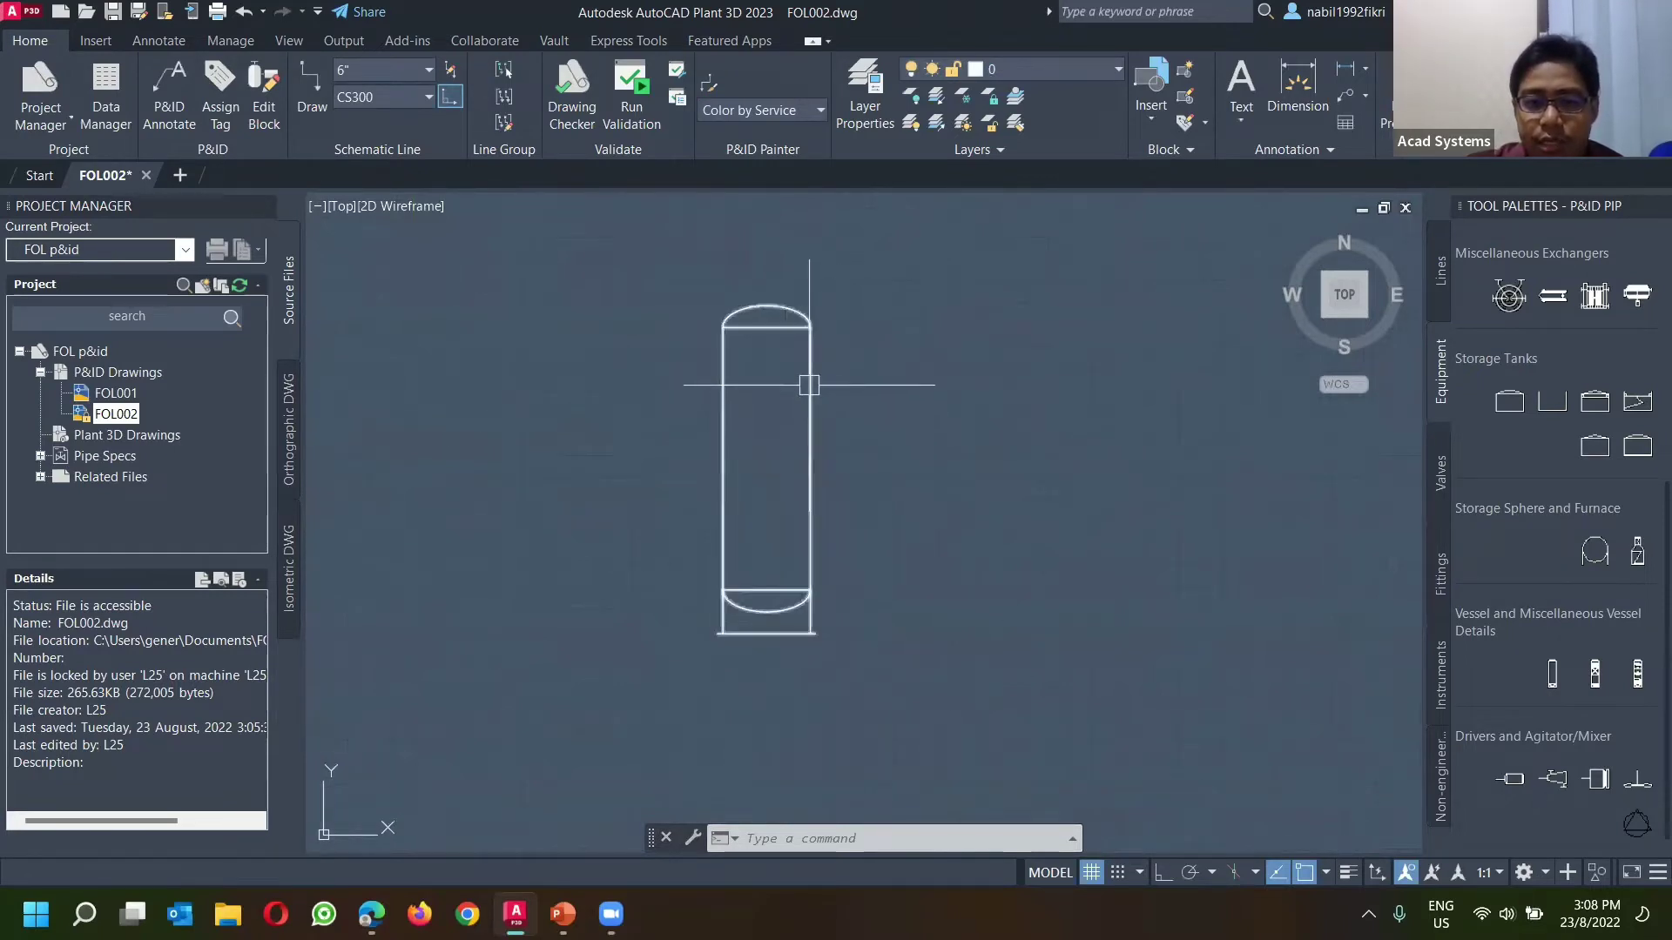
left_click(808, 384)
right_click(883, 361)
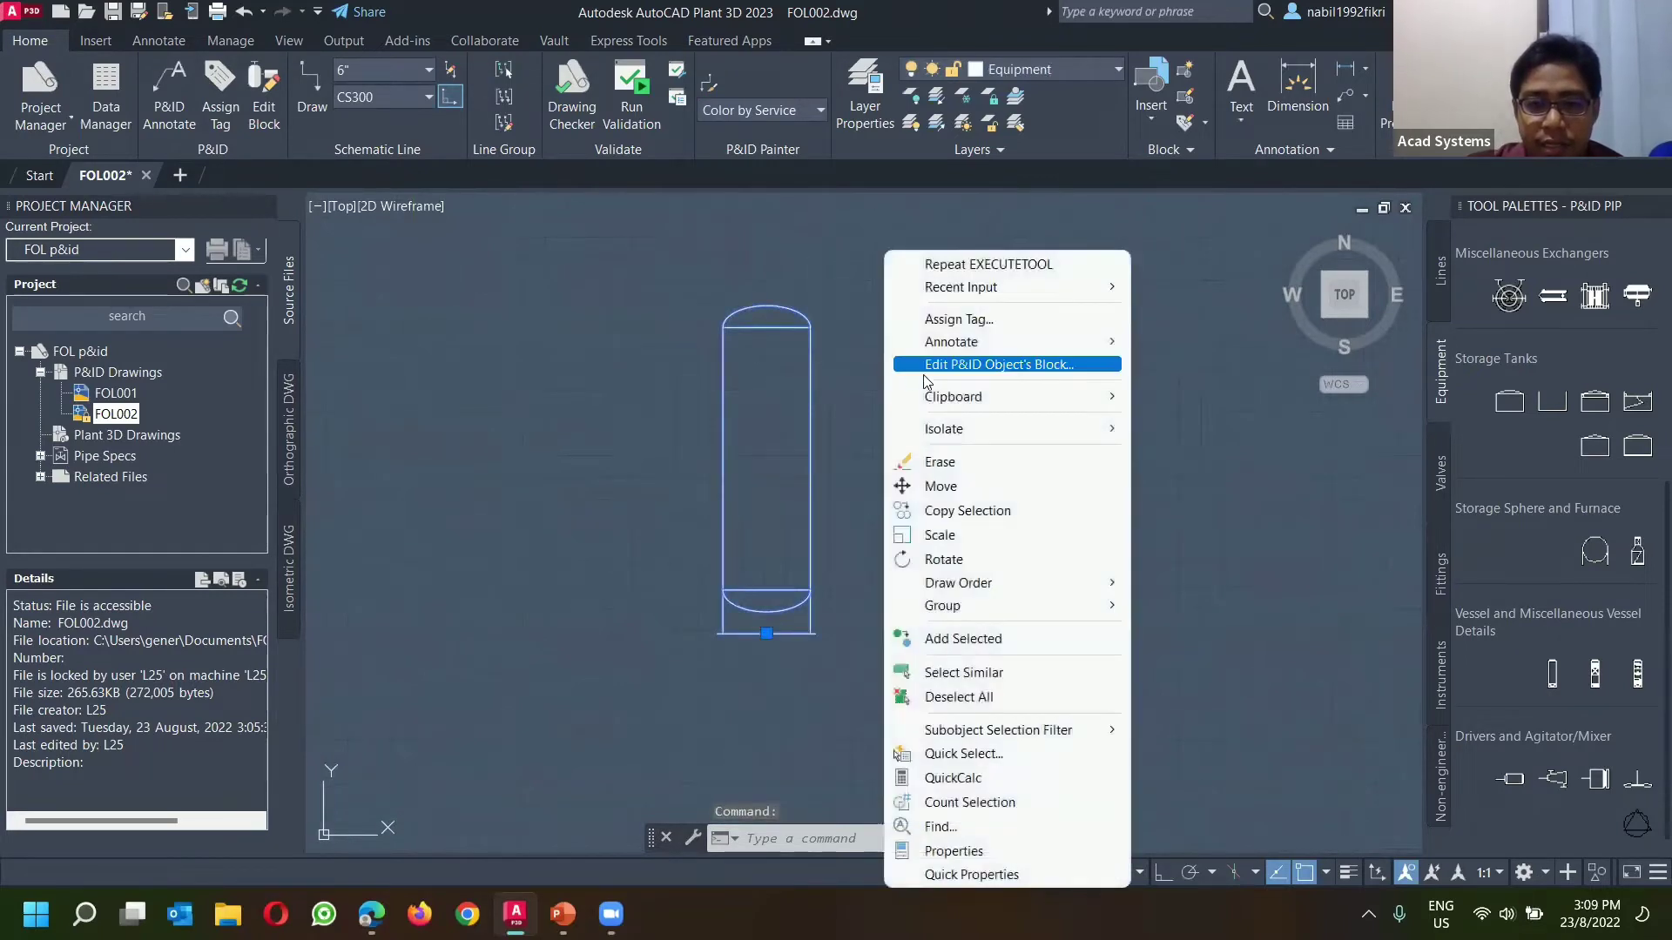
left_click(786, 221)
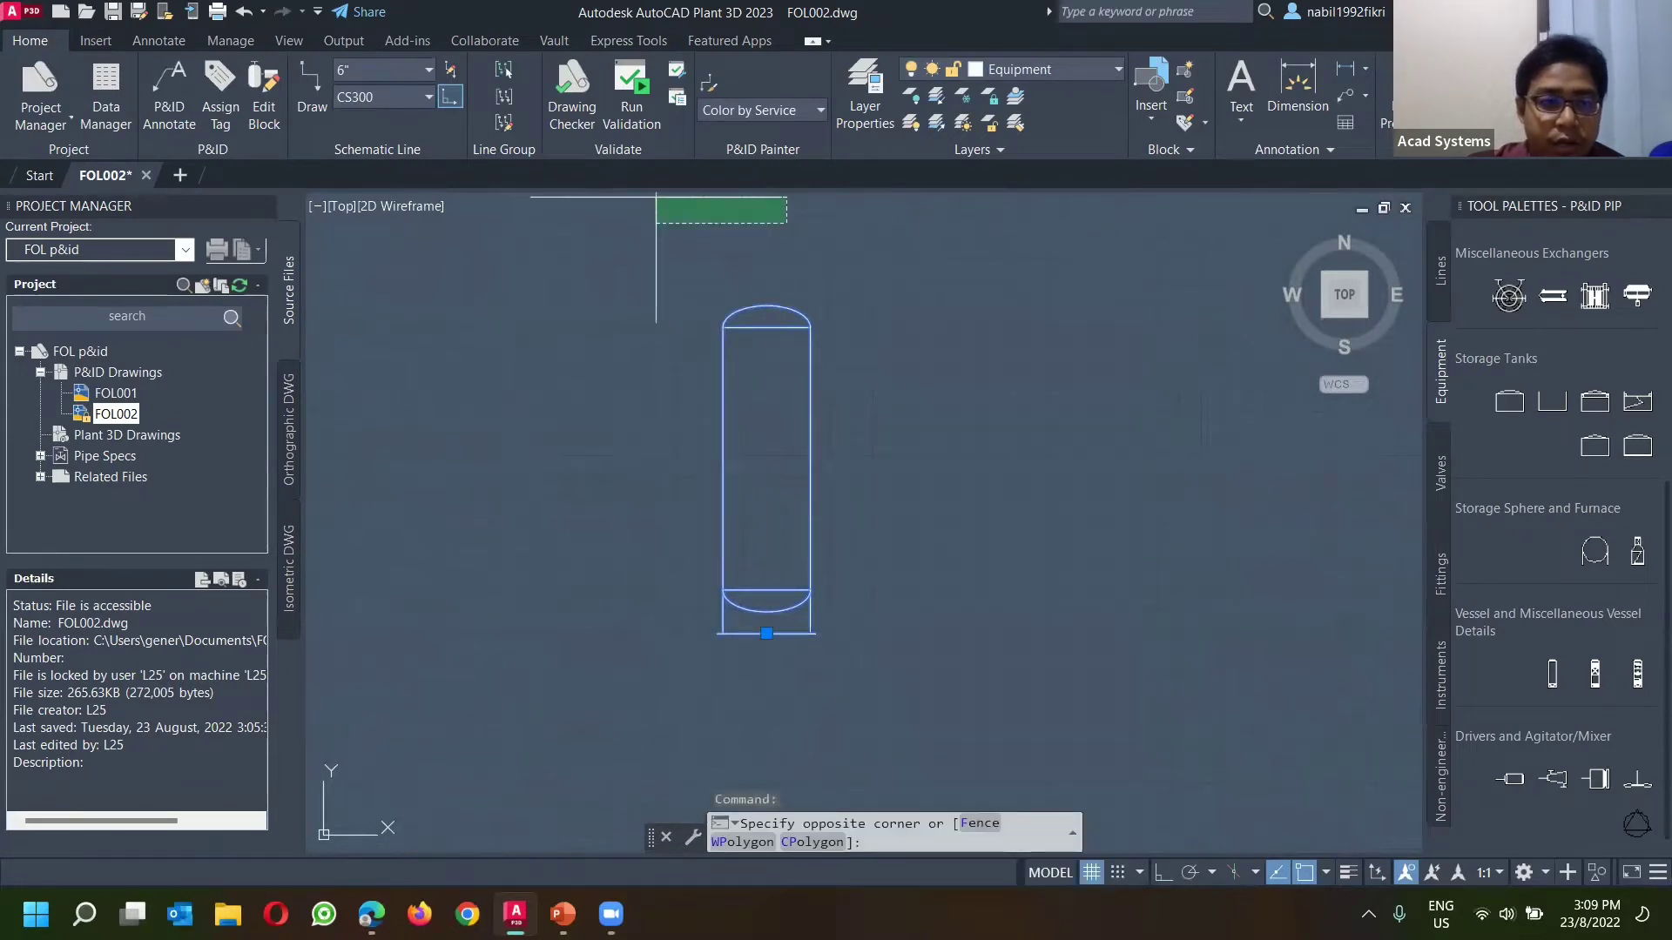
left_click(447, 310)
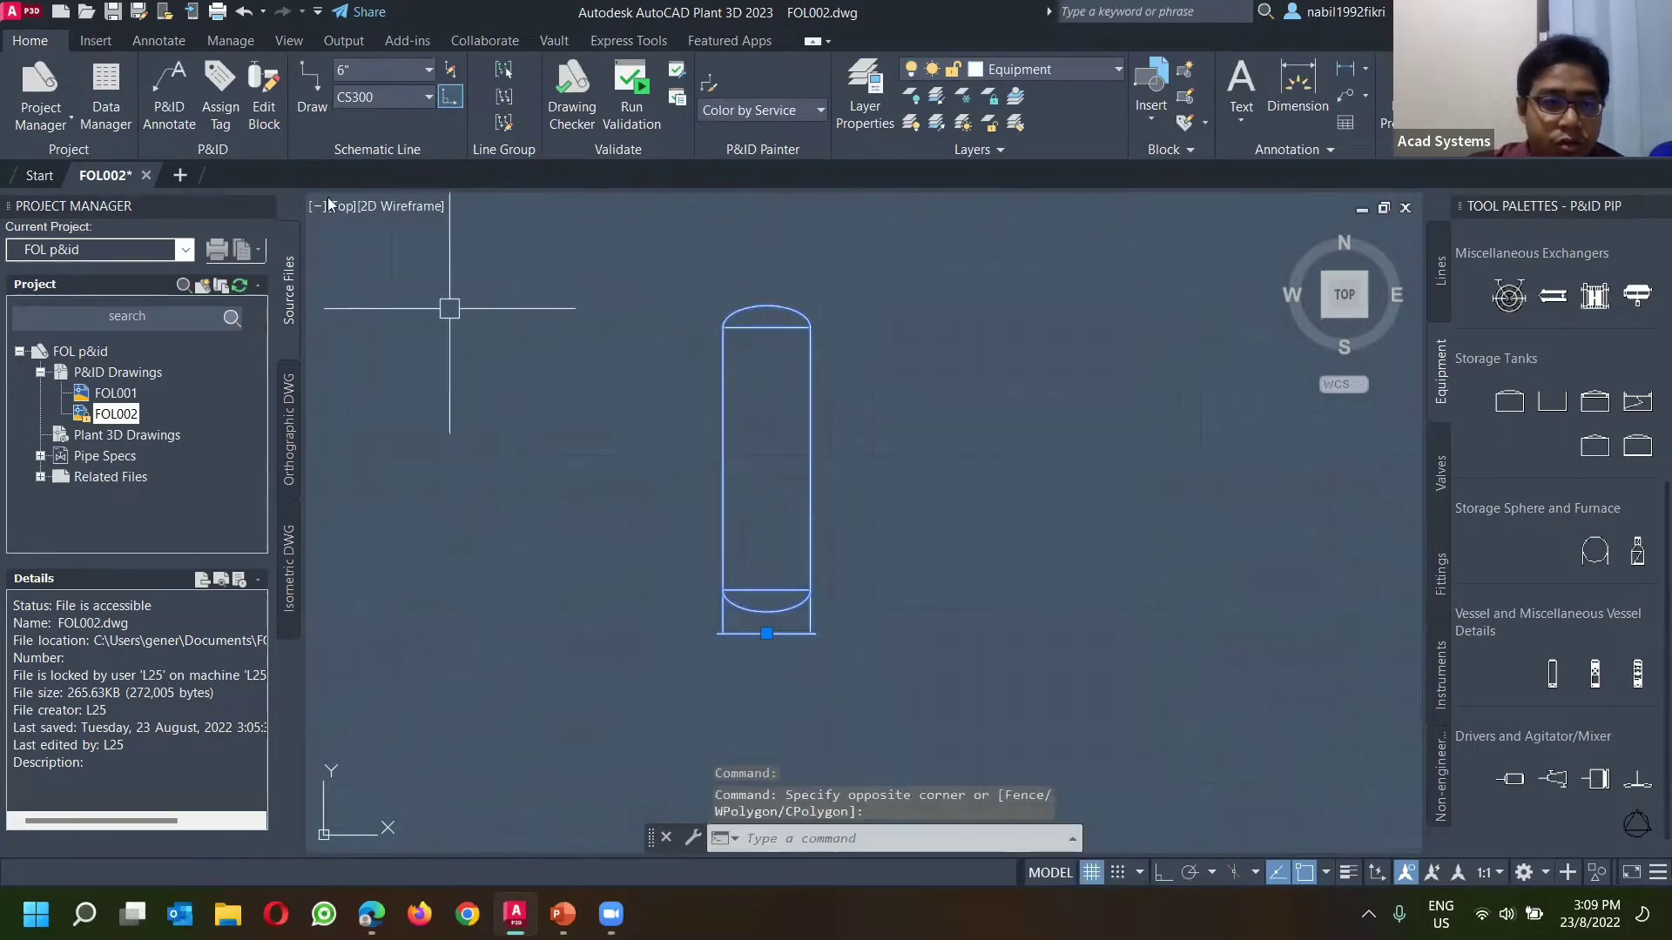
left_click(221, 96)
left_click(780, 243)
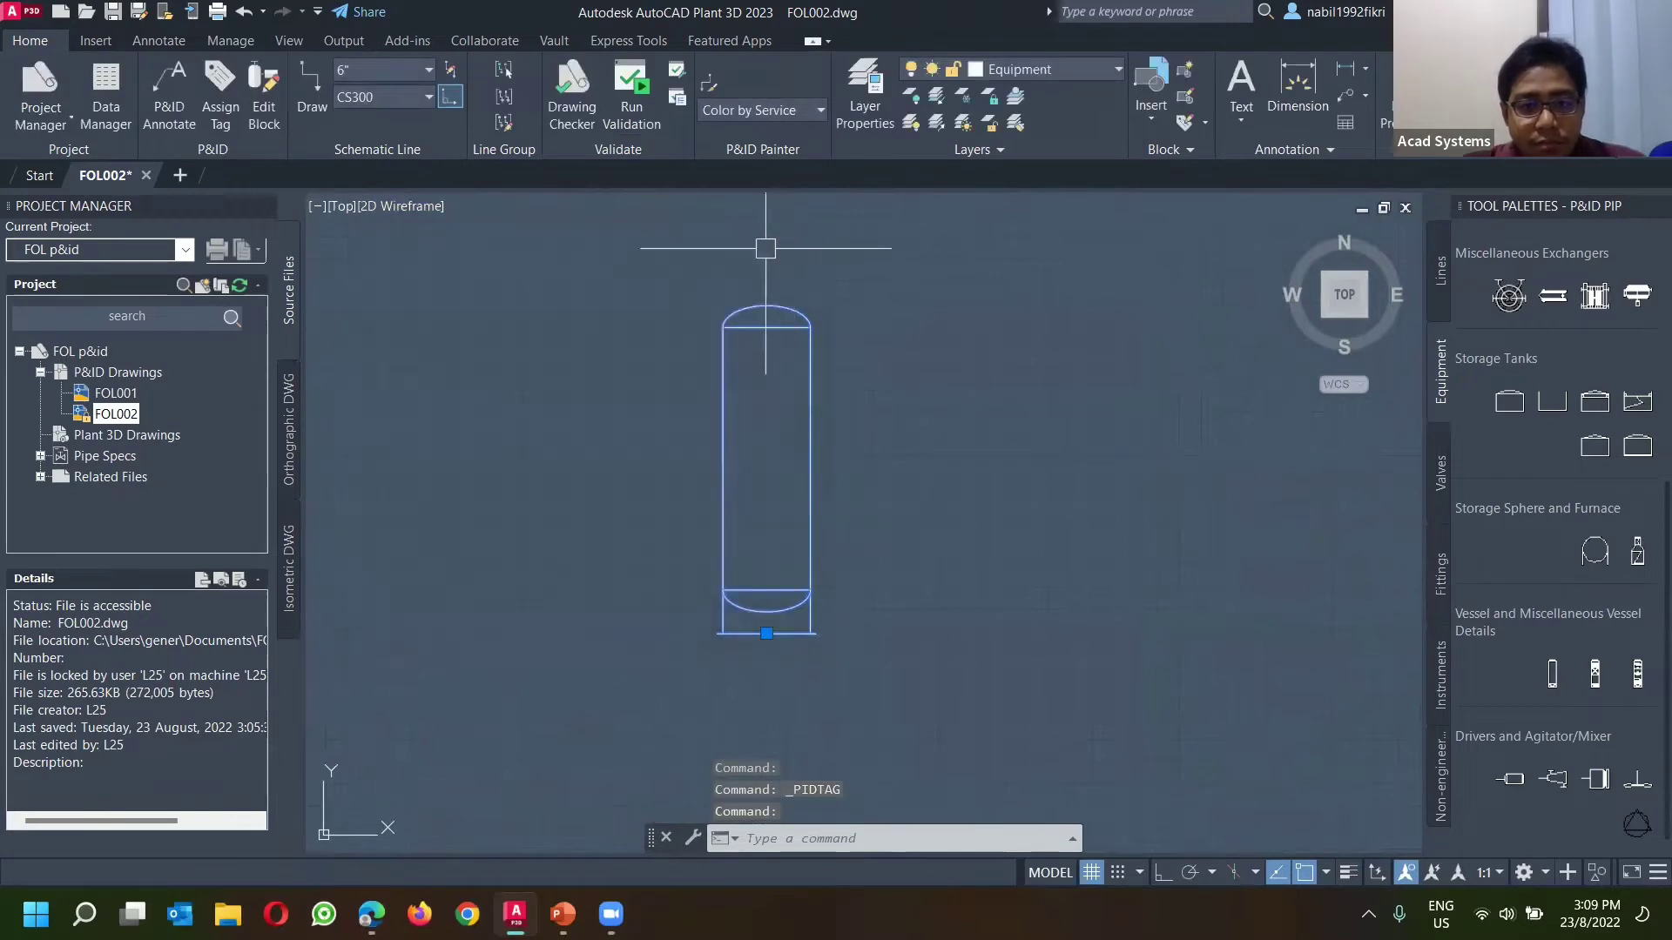
Step: Reassign the vessel's tag TK-001 with annotation placement enabled and place its Equipment Tag annotation inside the upper shell
left_click(814, 332)
key("Return")
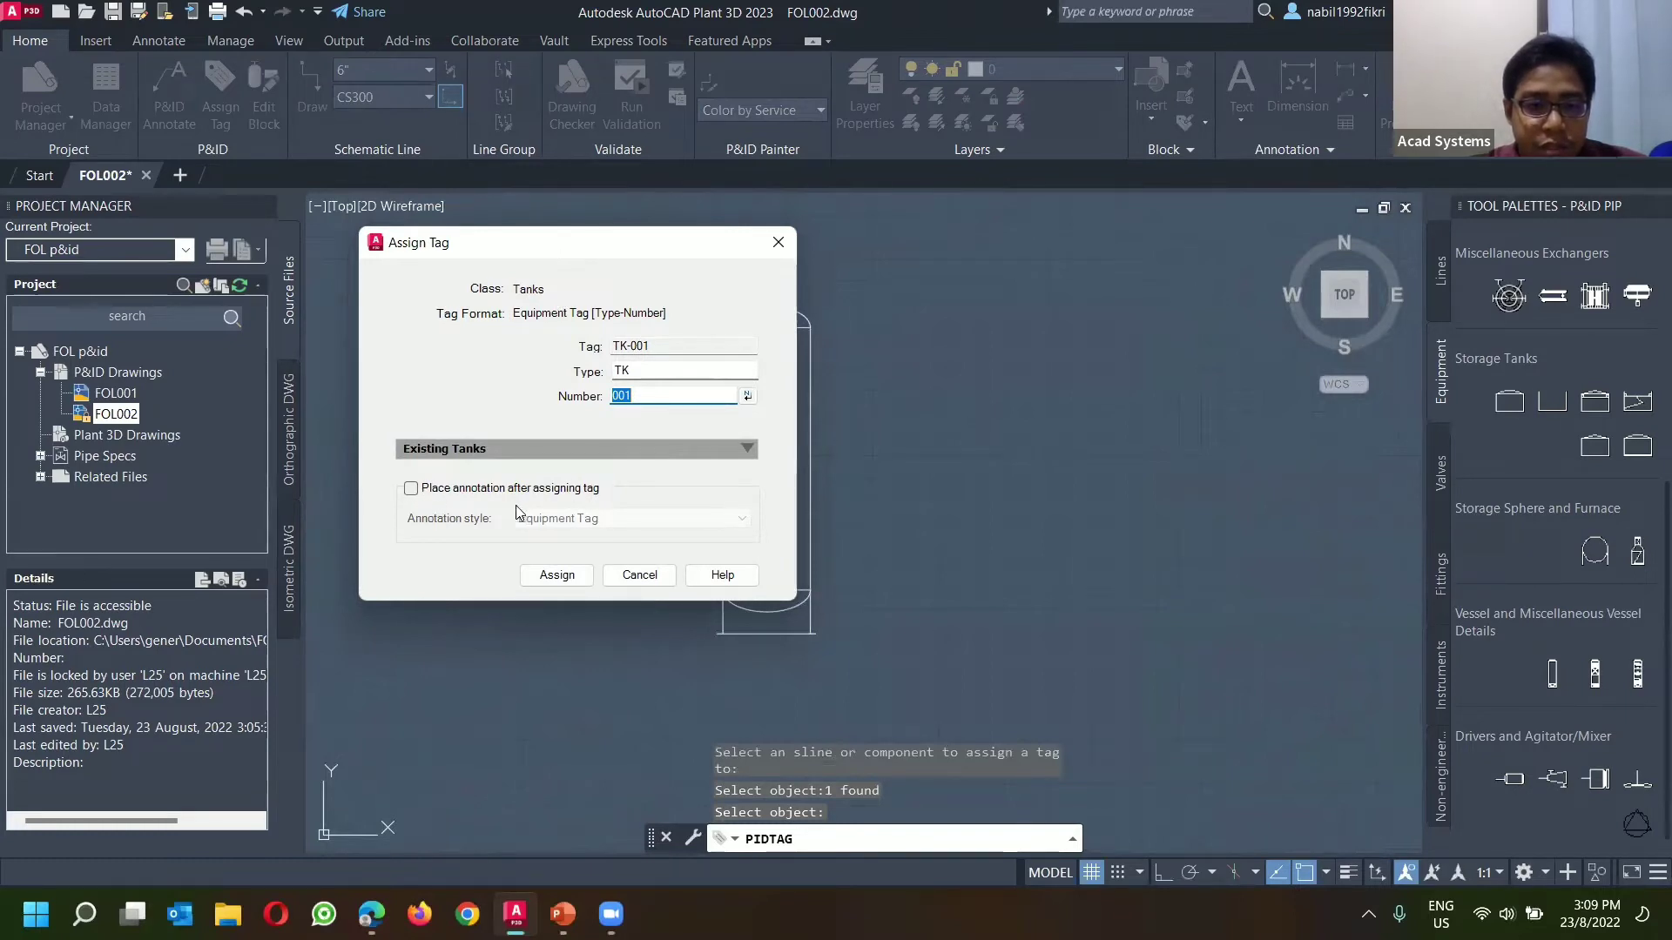
left_click(411, 489)
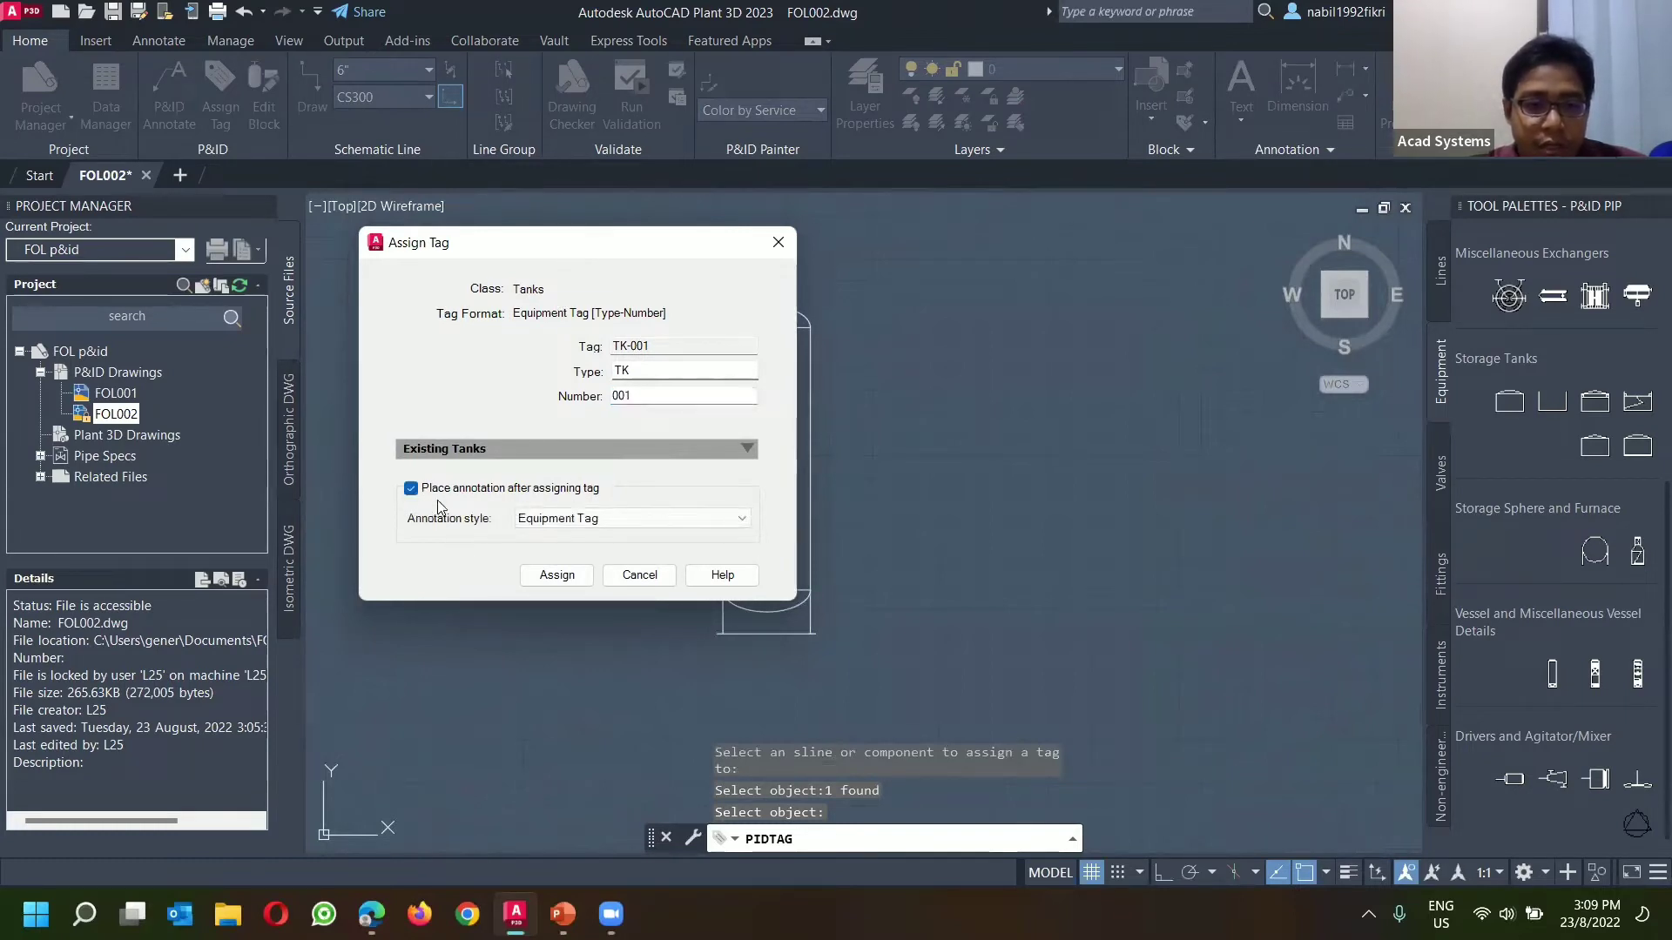
left_click(555, 575)
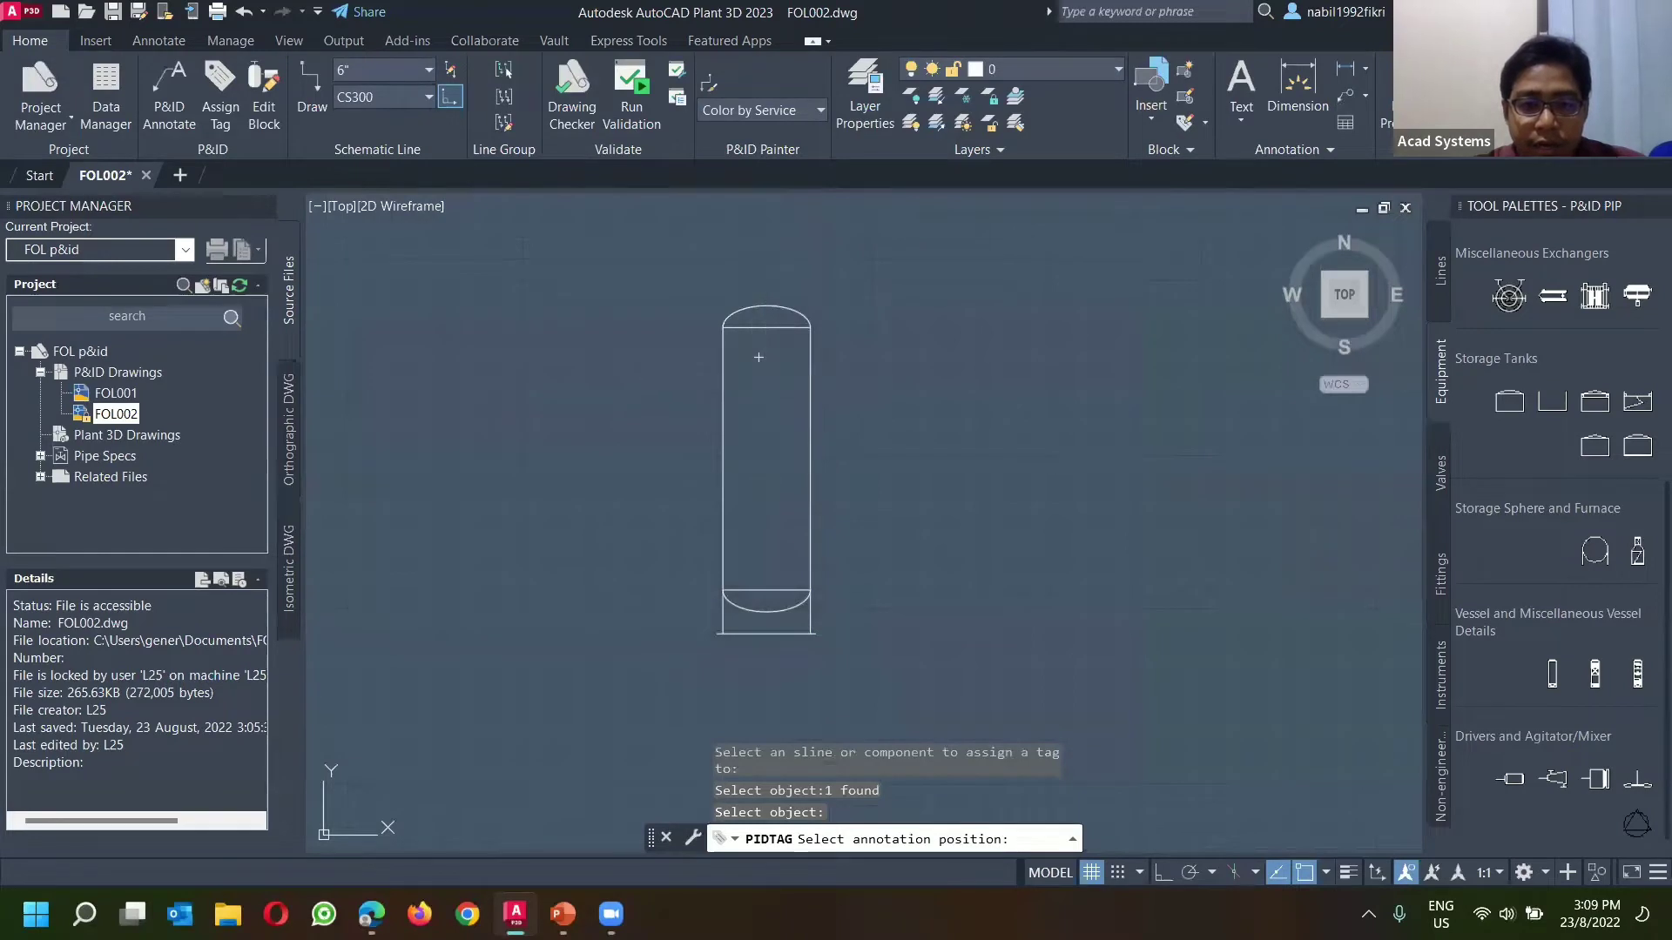
scroll(751, 370, "up", 3)
scroll(851, 421, "down", 5)
middle_click_drag(921, 455, 1001, 455)
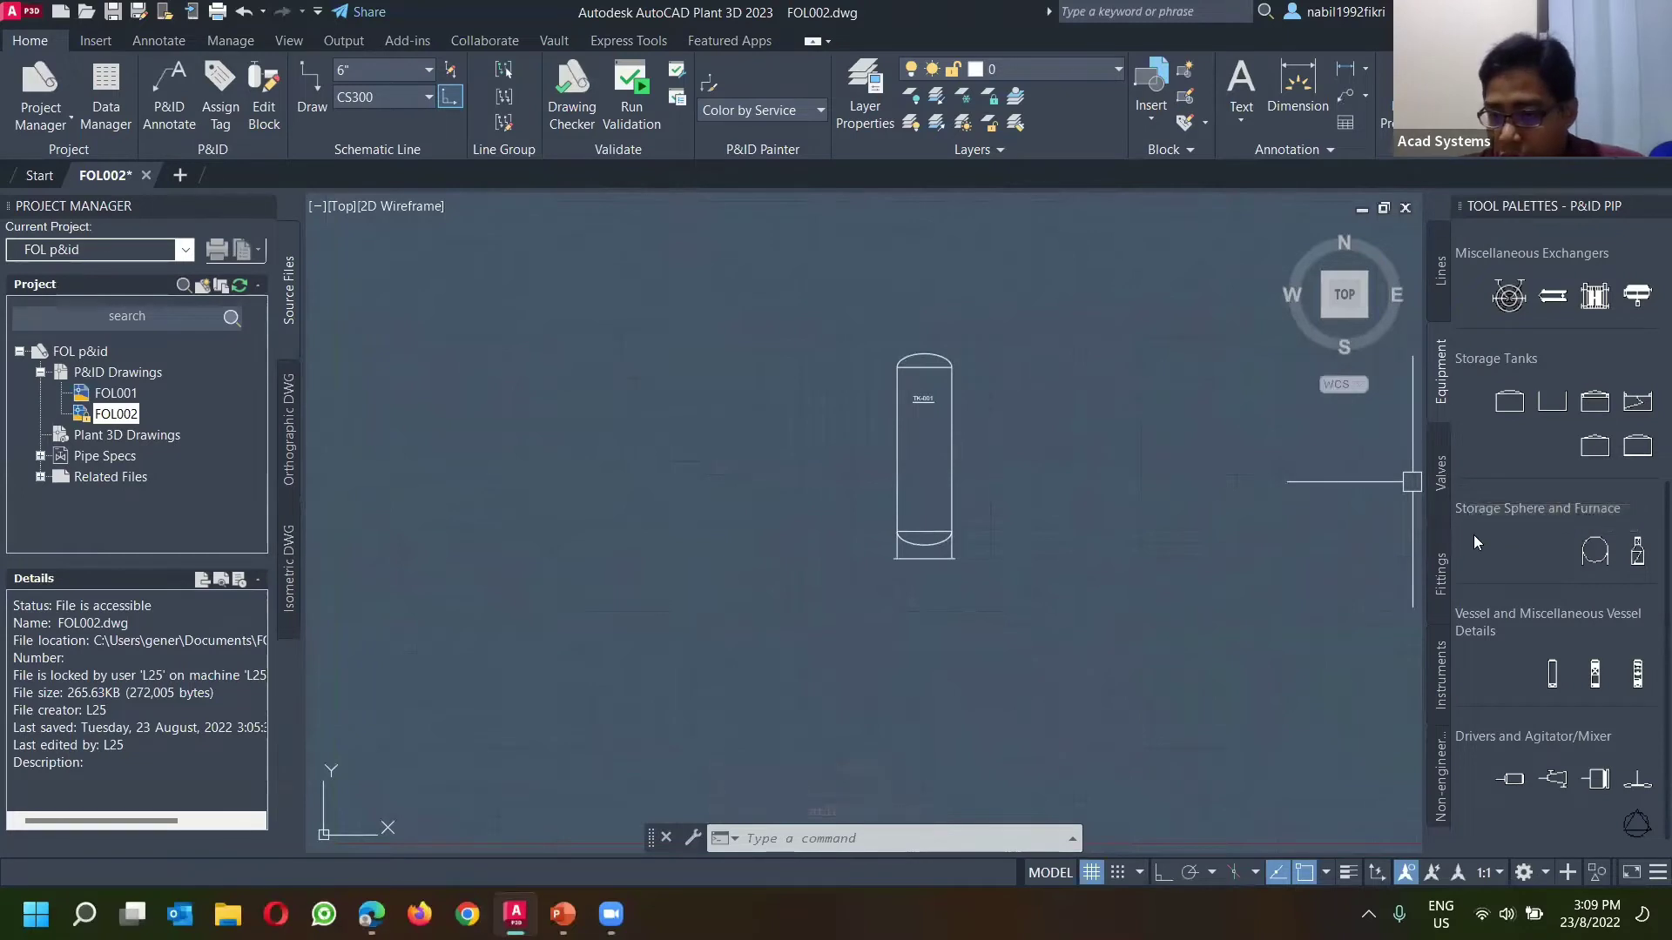
Step: Insert a horizontal centrifugal pump beside the vessel's lower left, tag it P-001, and place its Equipment Tag annotation below it
scroll(1475, 513, "up", 5)
left_click(1504, 299)
scroll(784, 505, "up", 4)
left_click(731, 563)
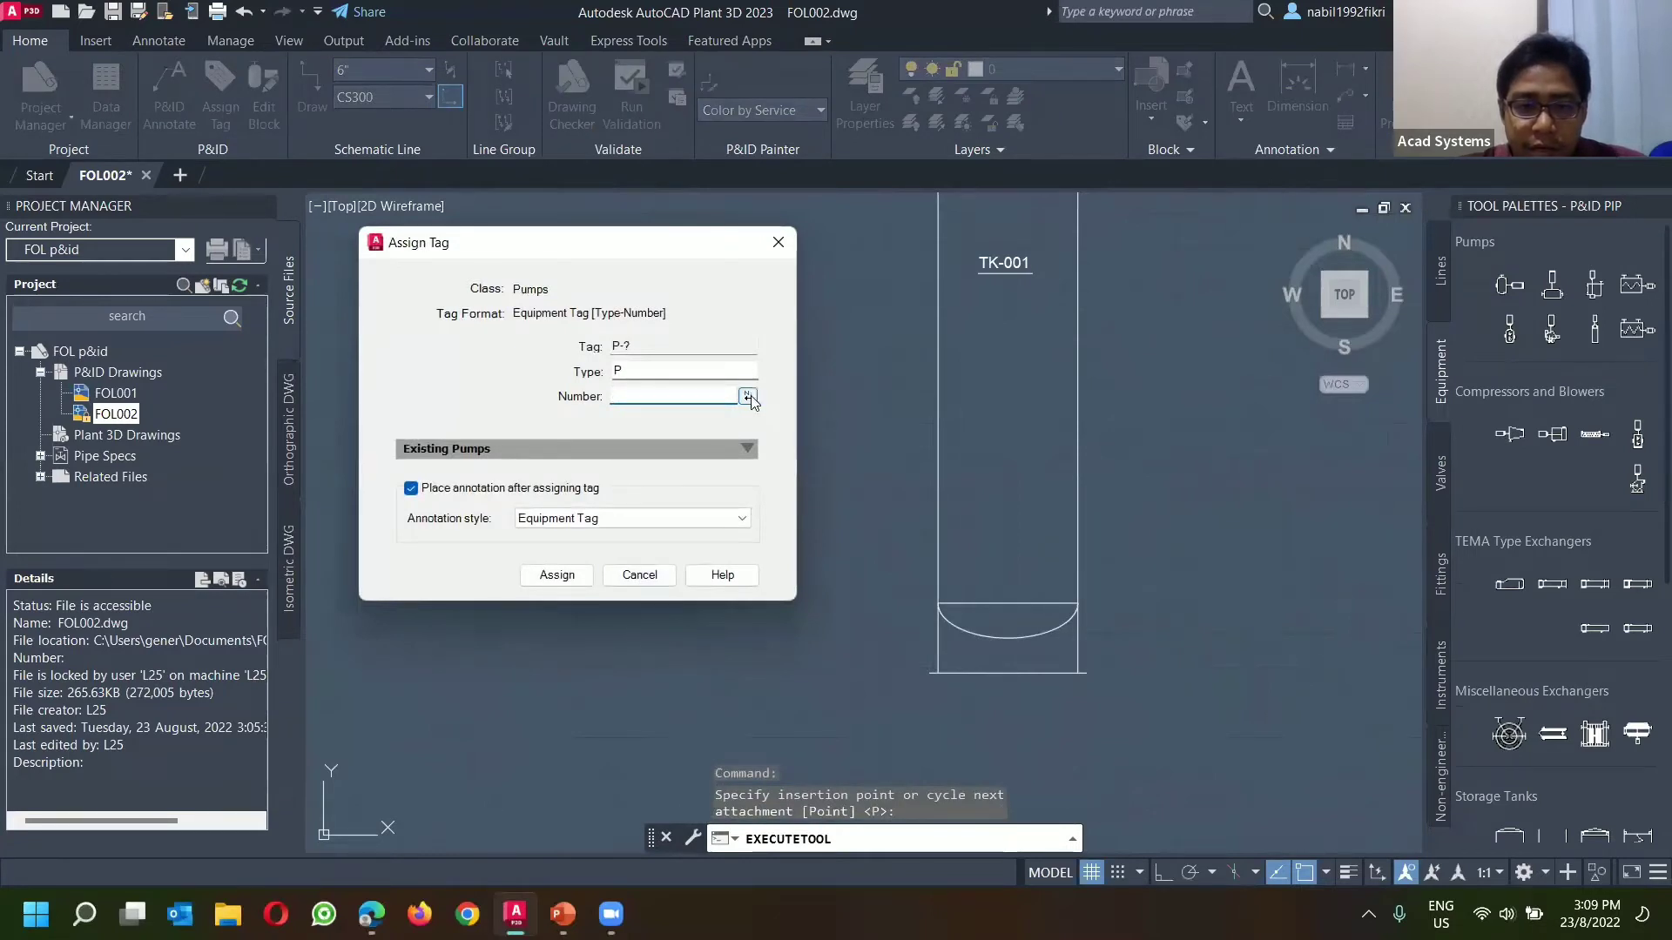
left_click(556, 575)
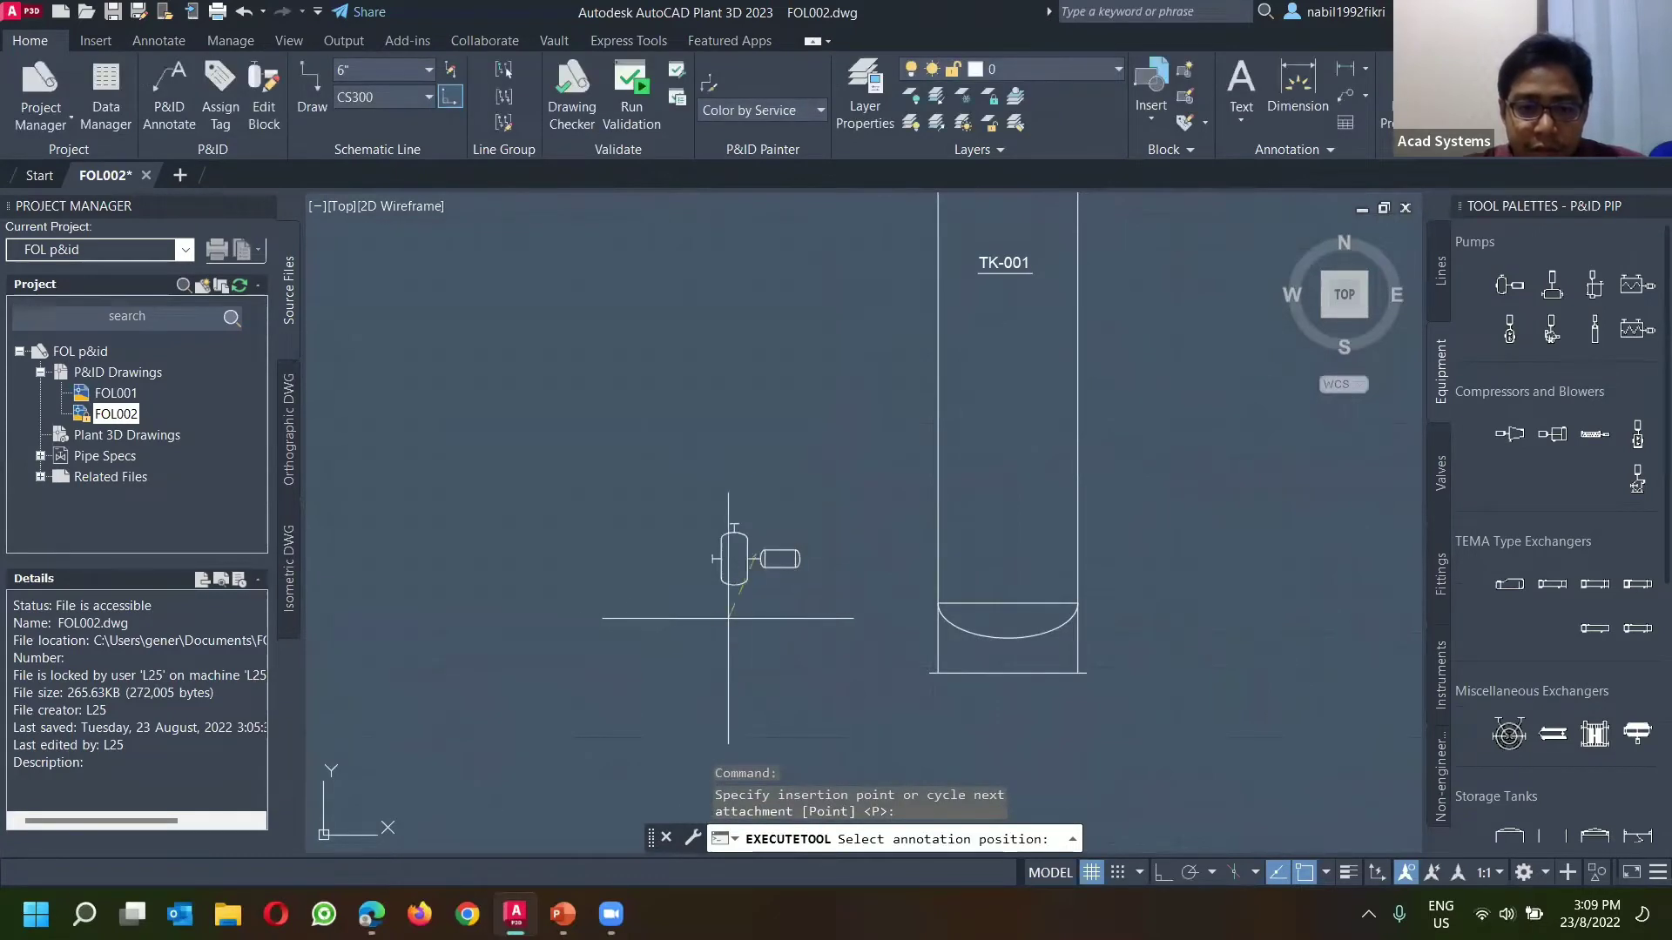
left_click(749, 610)
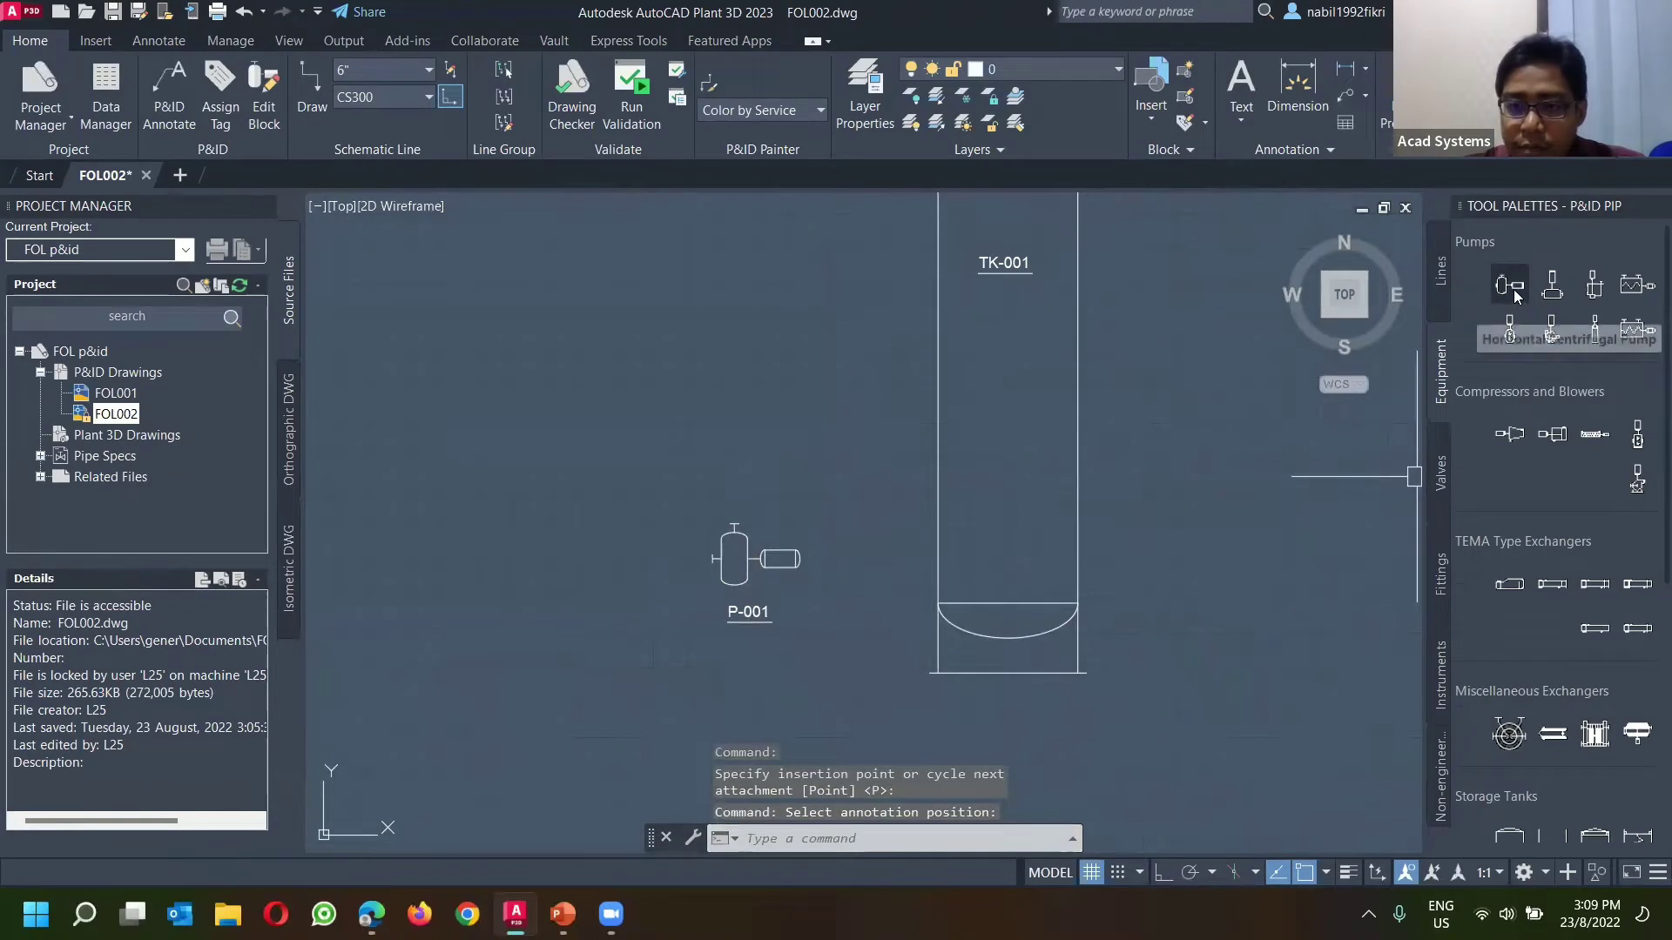
Step: Insert a second pump to the left of P-001 and try to assign it the same tag, P-001
left_click(1543, 333)
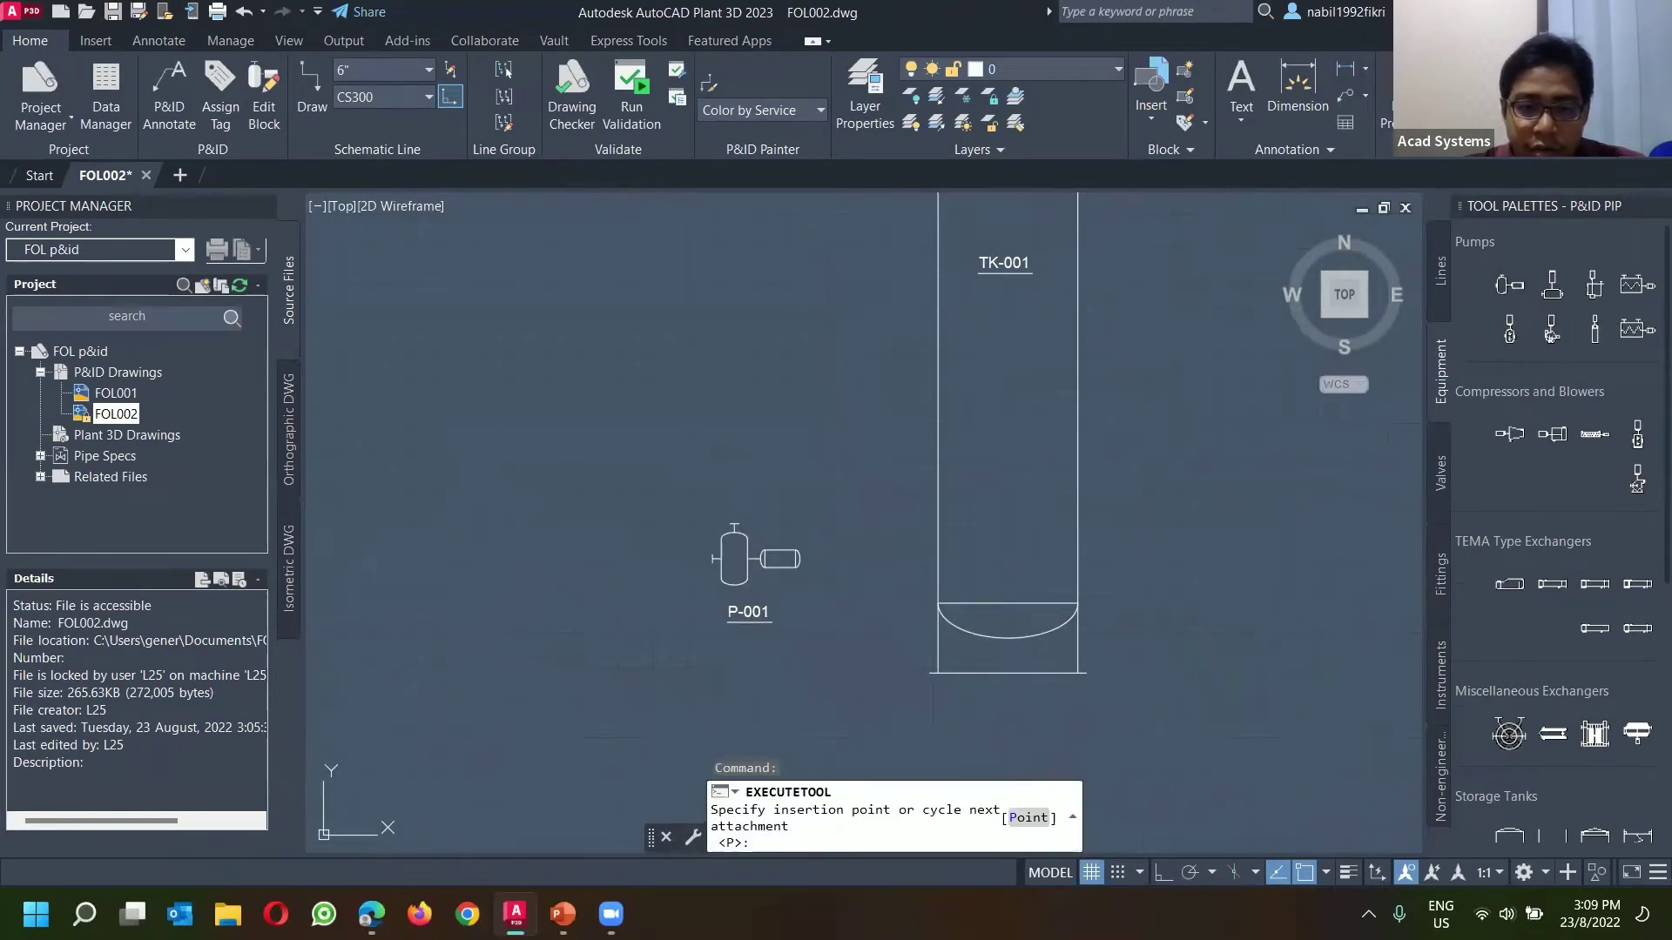
left_click(640, 570)
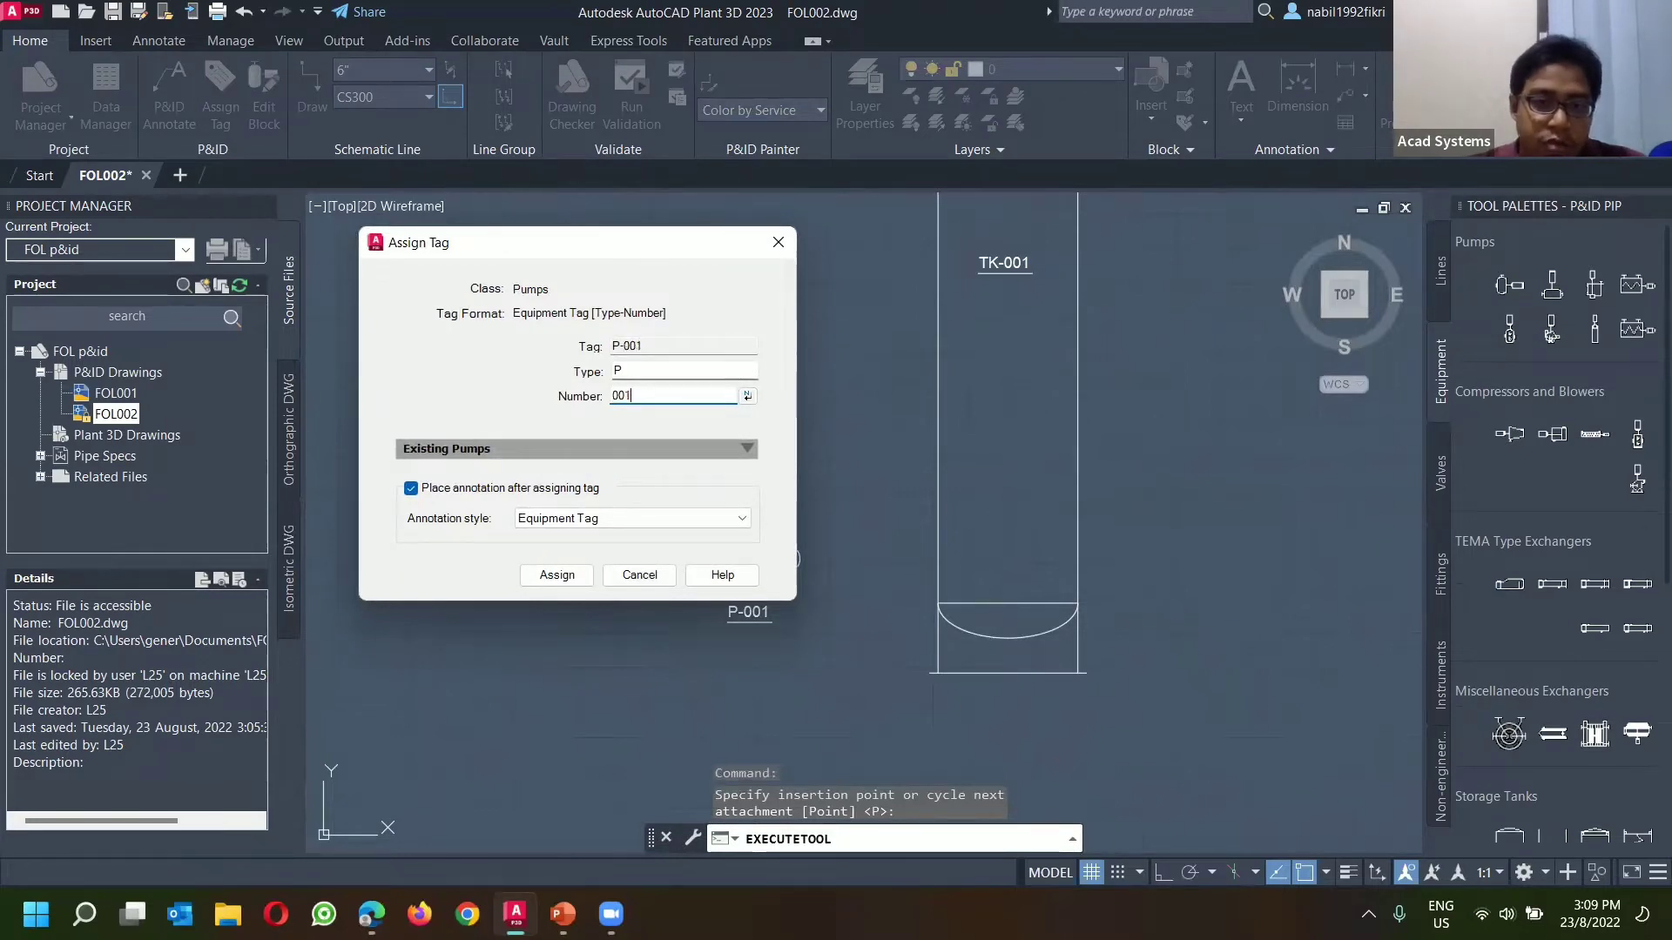
left_click(580, 581)
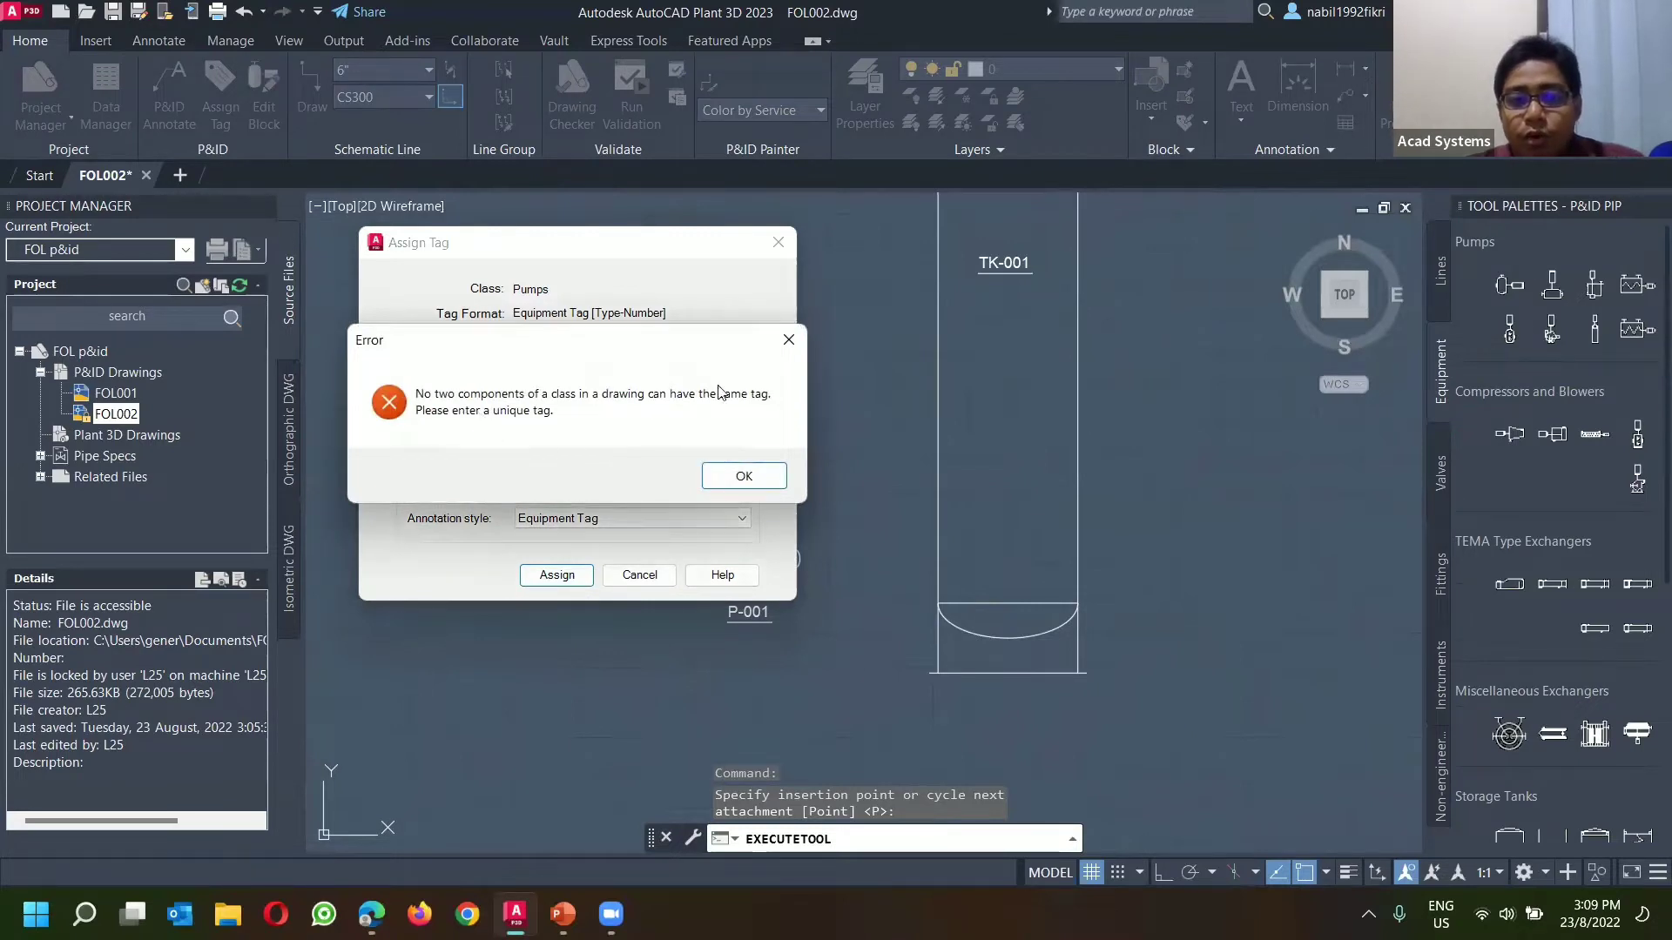
left_click(788, 341)
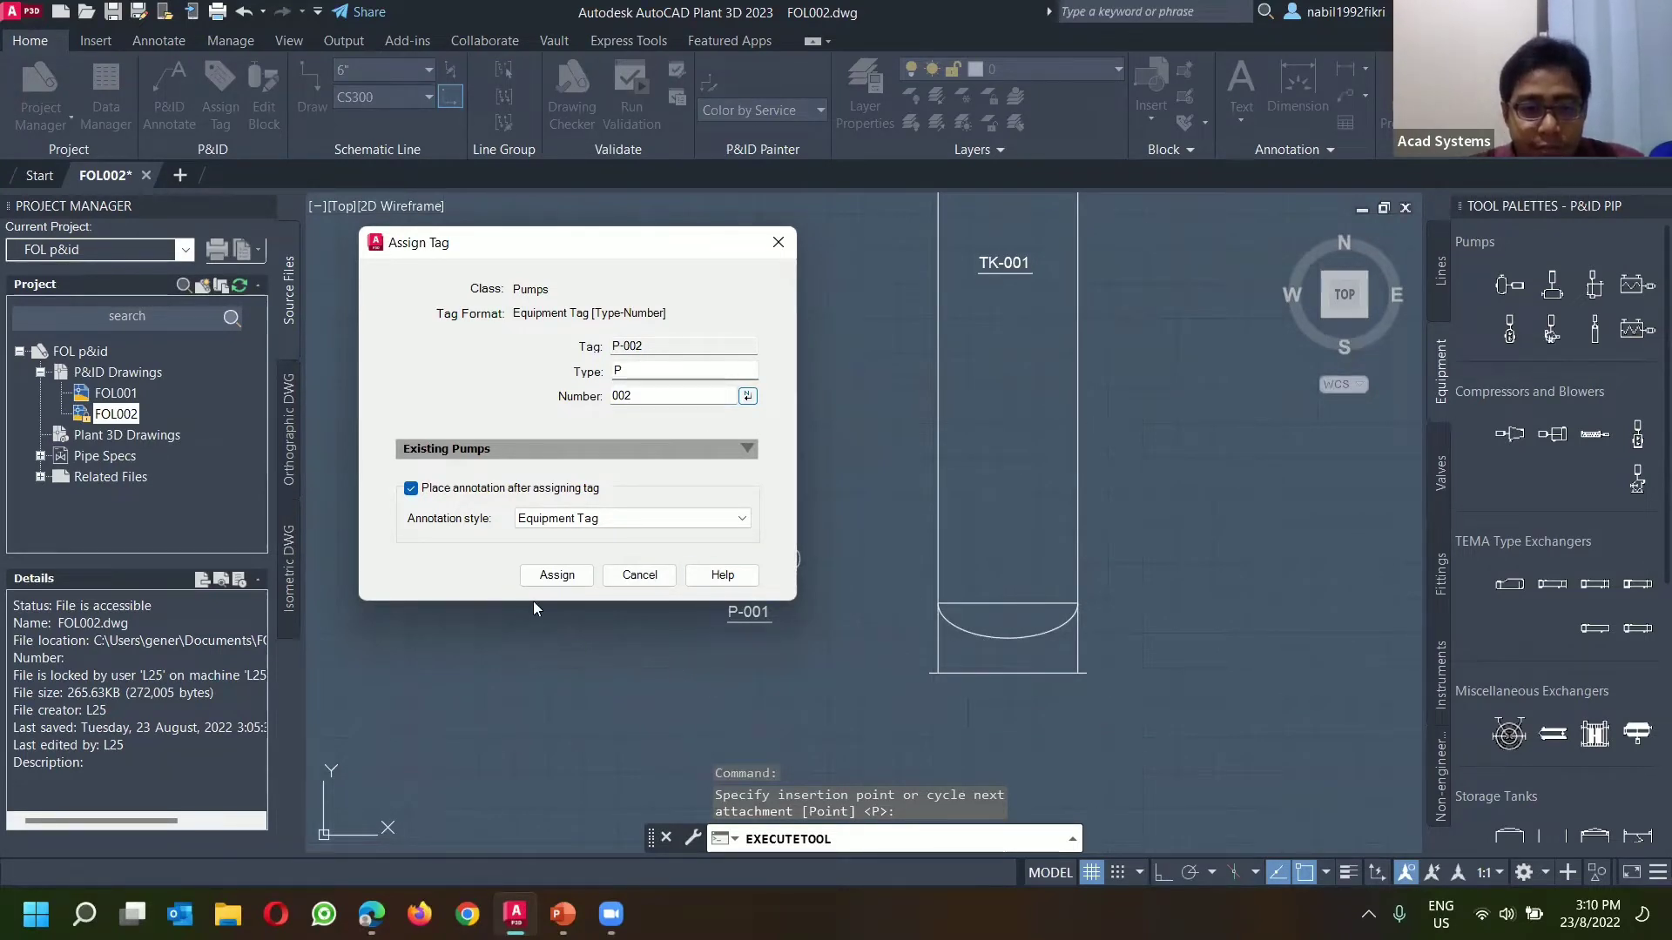
Step: Assign the second pump the tag P-002 and place its Equipment Tag annotation beneath the symbol
left_click(553, 574)
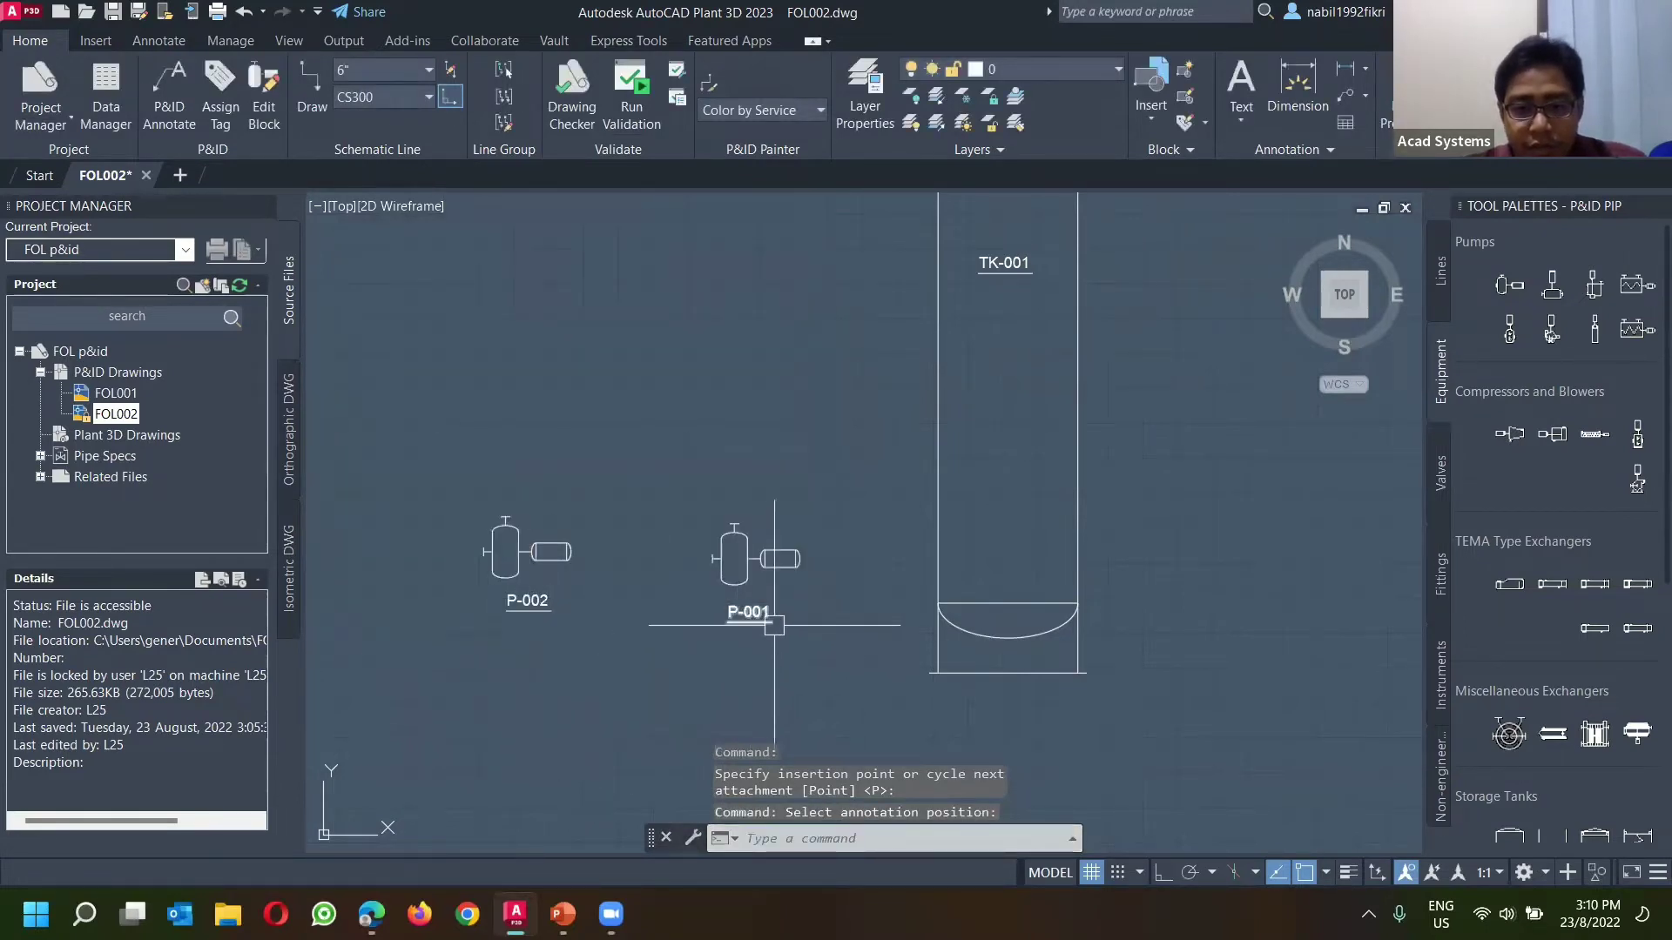
middle_click_drag(749, 640, 636, 657)
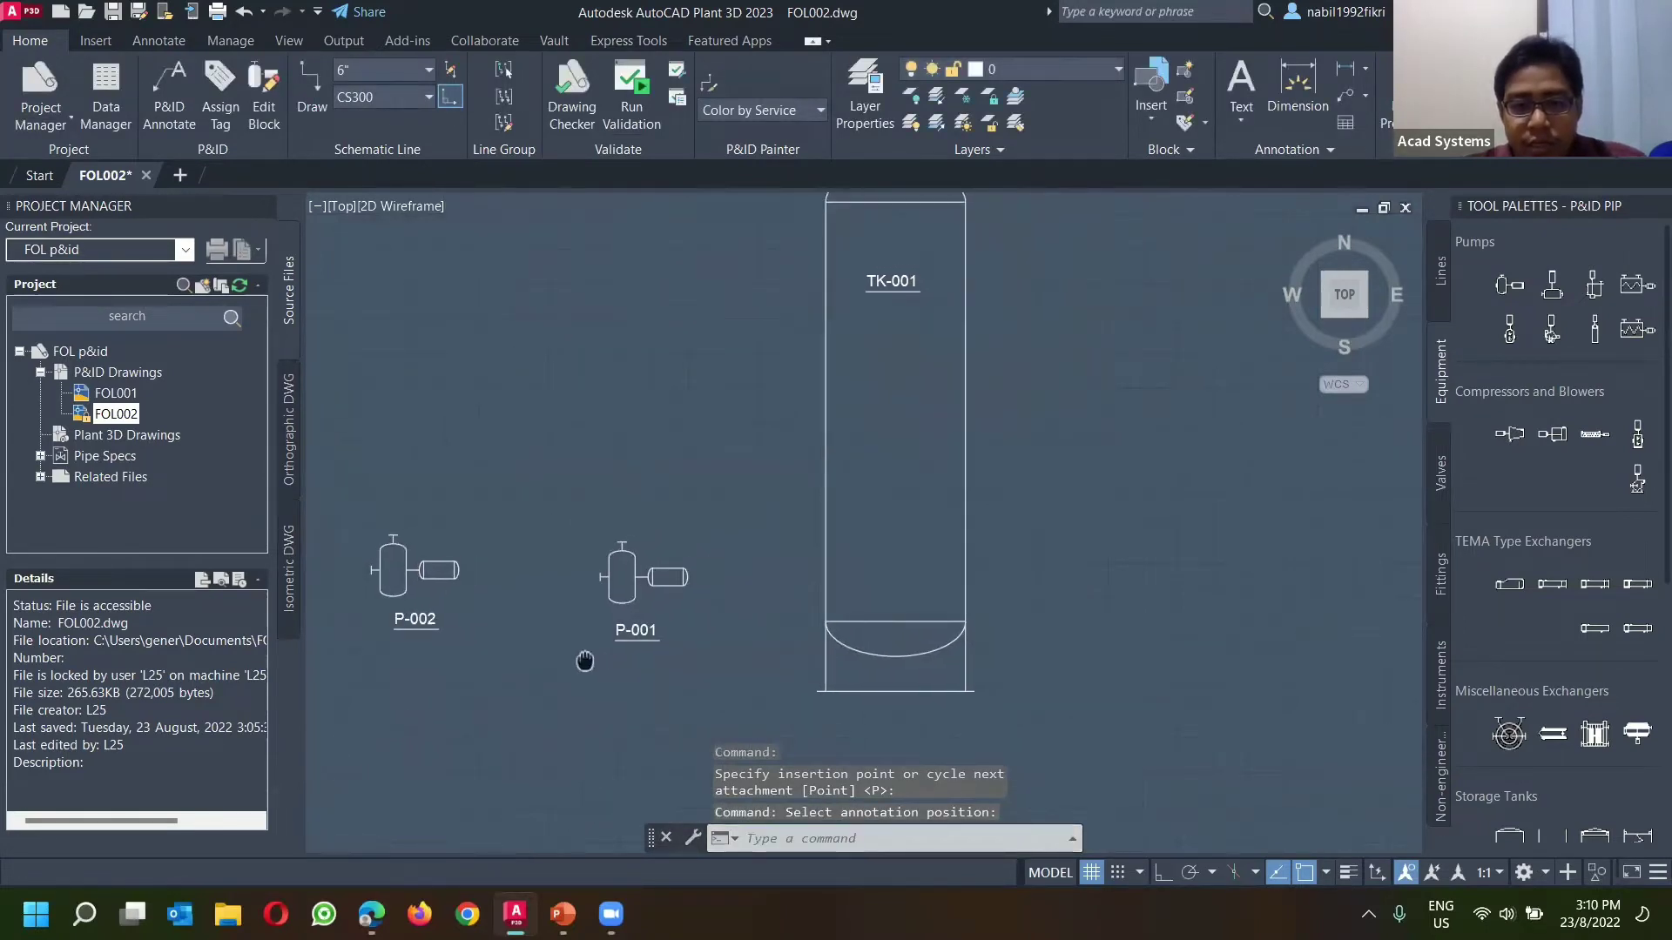
left_click(648, 638)
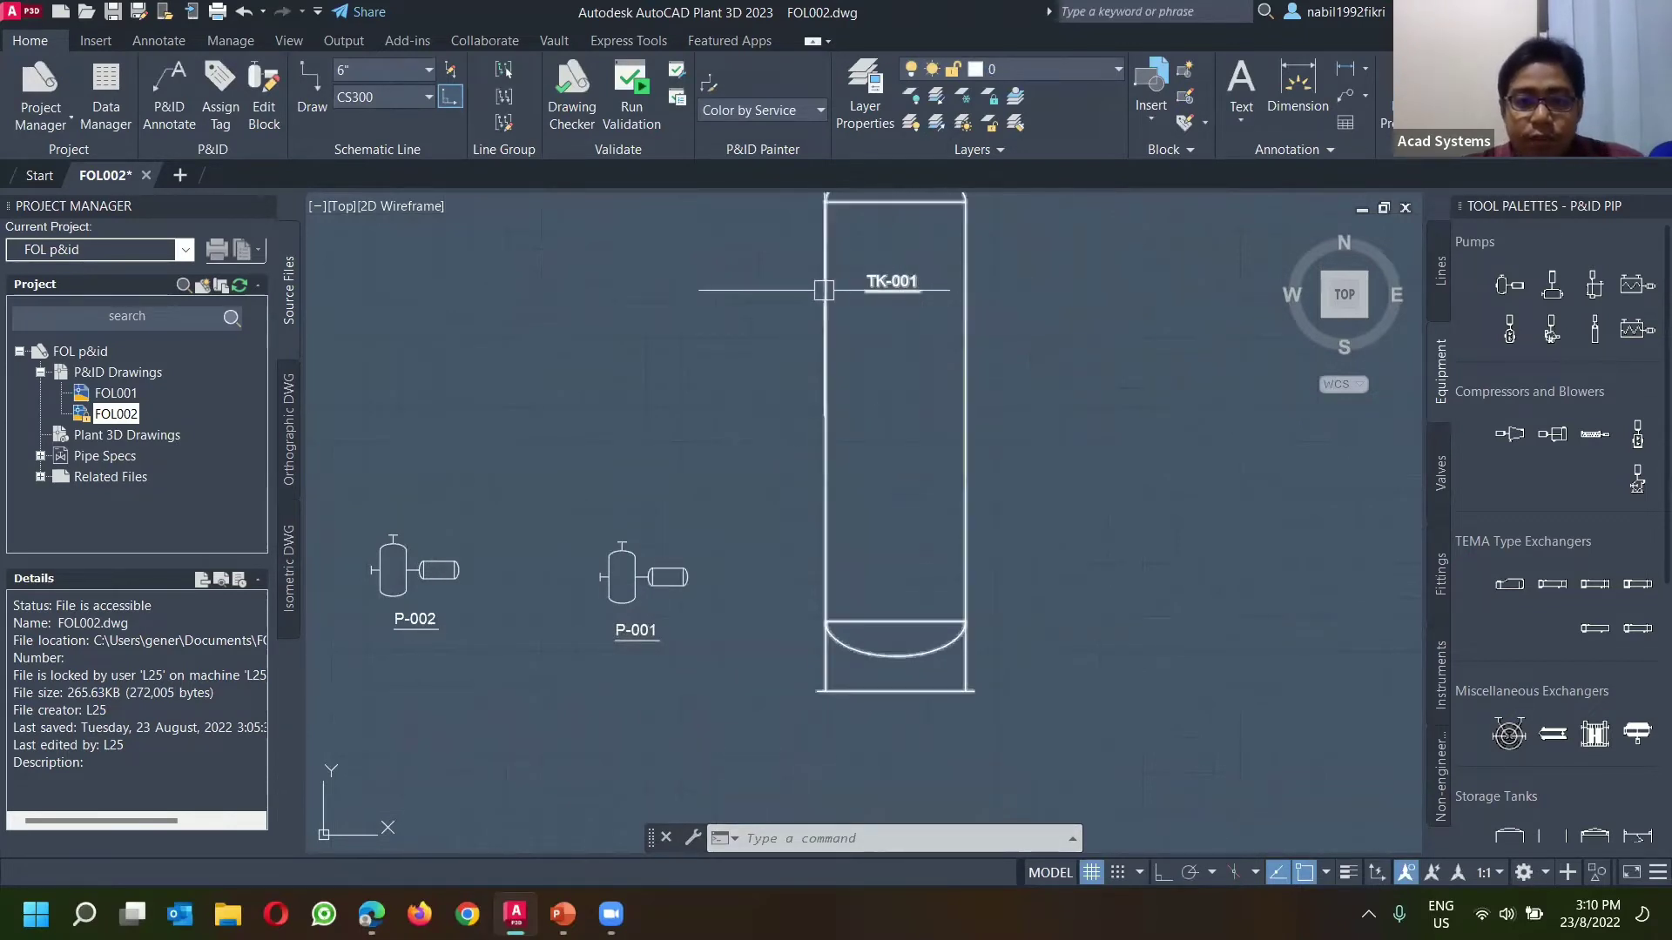
Step: Insert a TEMA type exchanger to the right of the vessel, tag it E-001, and place its annotation inside the shell
mouse_move(791, 585)
middle_mouse_down()
mouse_move(597, 588)
mouse_move(963, 601)
mouse_move(828, 627)
mouse_move(812, 613)
middle_mouse_up()
scroll(1505, 579, "down", 5)
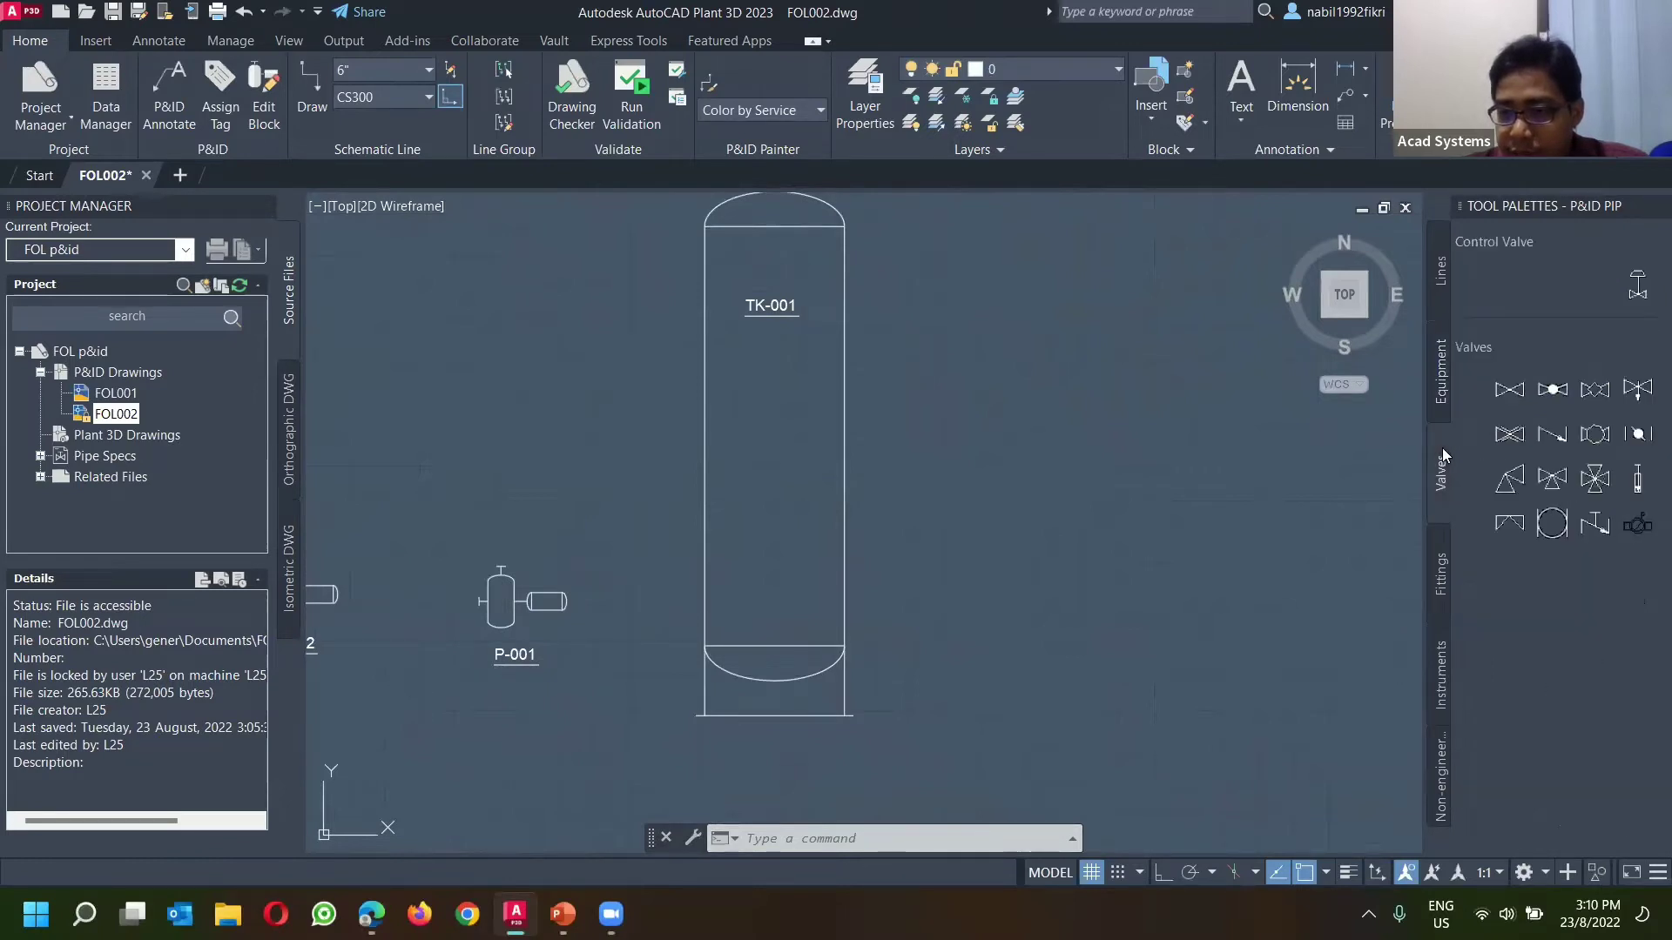
scroll(1549, 572, "up", 5)
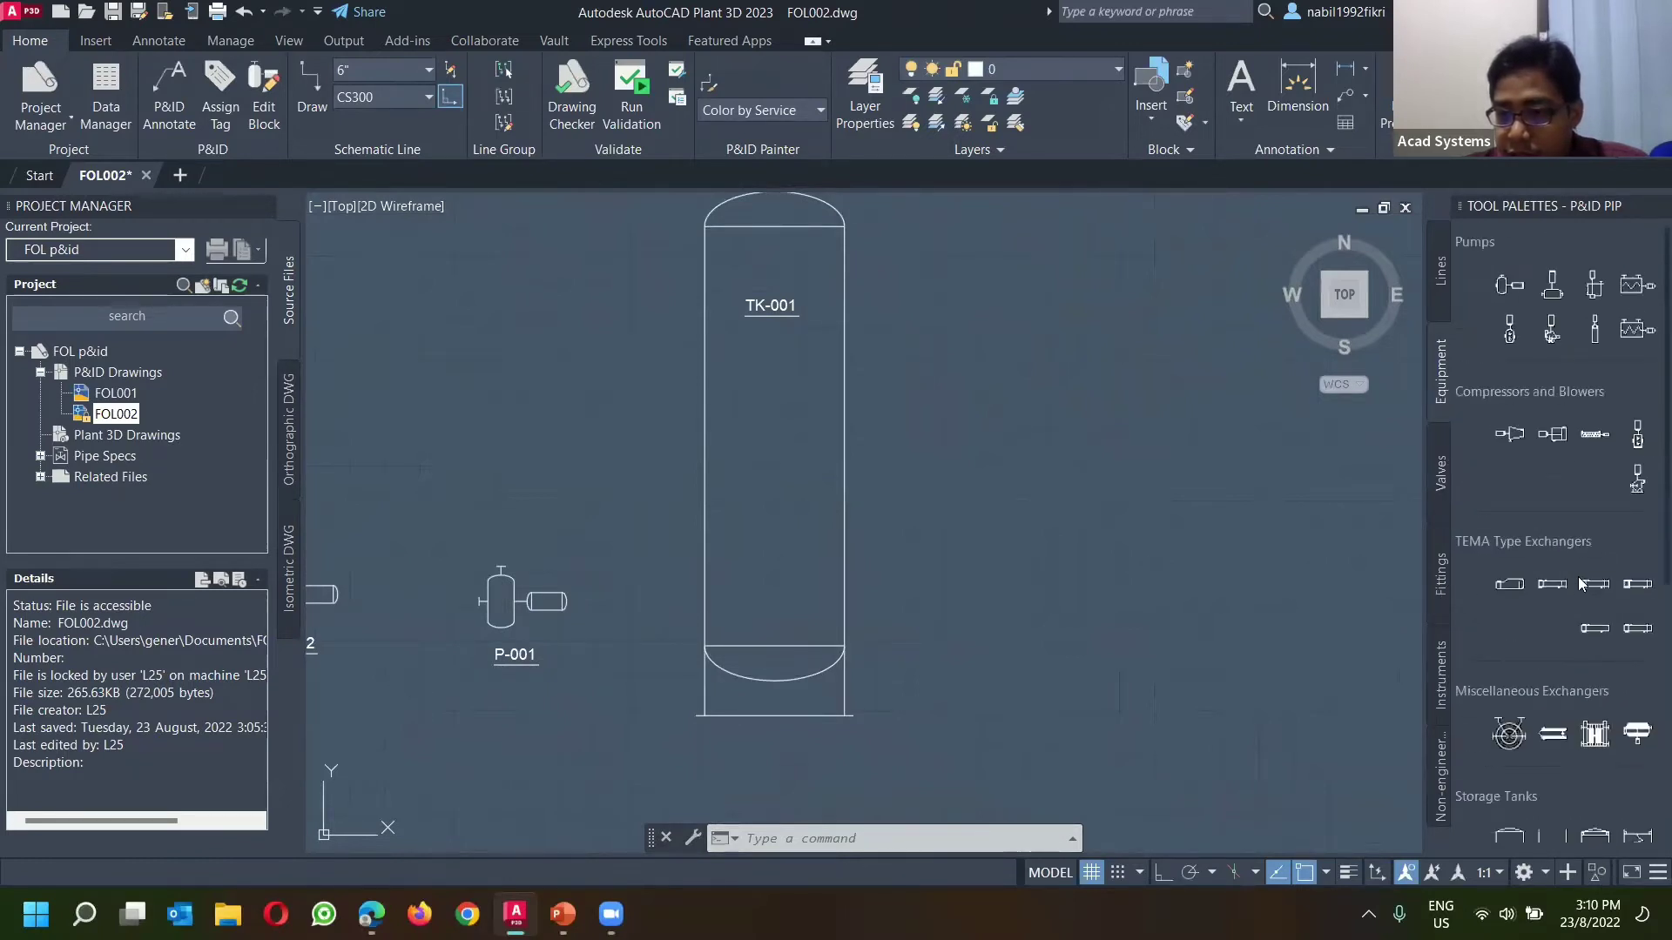
left_click(1636, 640)
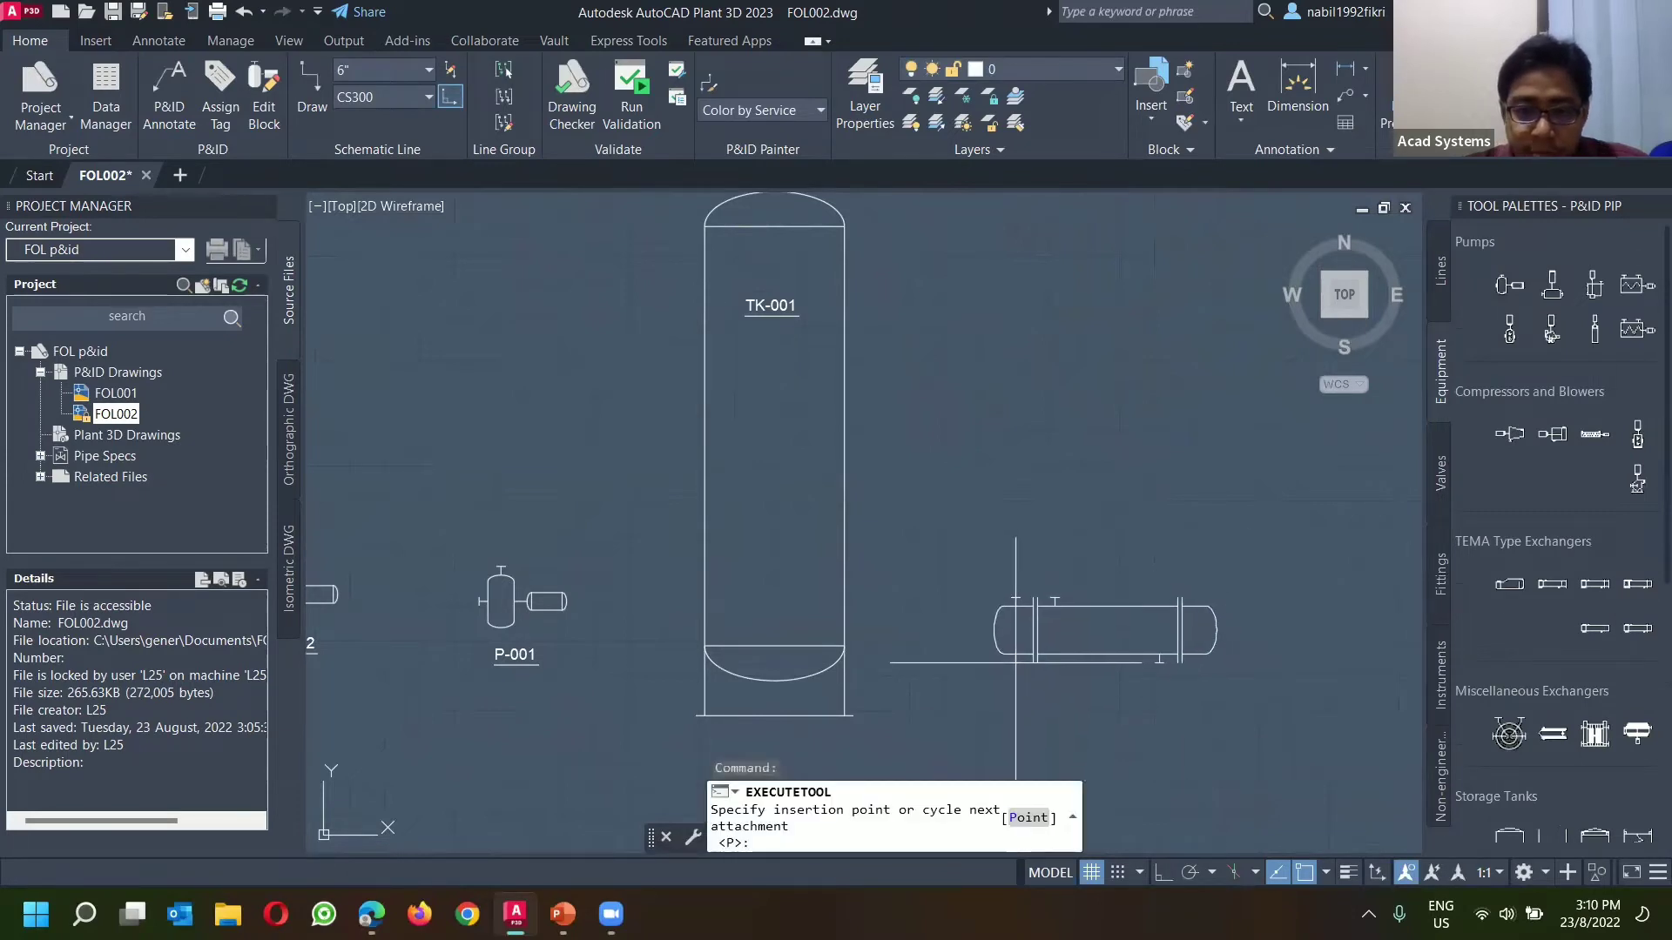
left_click(1013, 624)
left_click(748, 395)
left_click(557, 576)
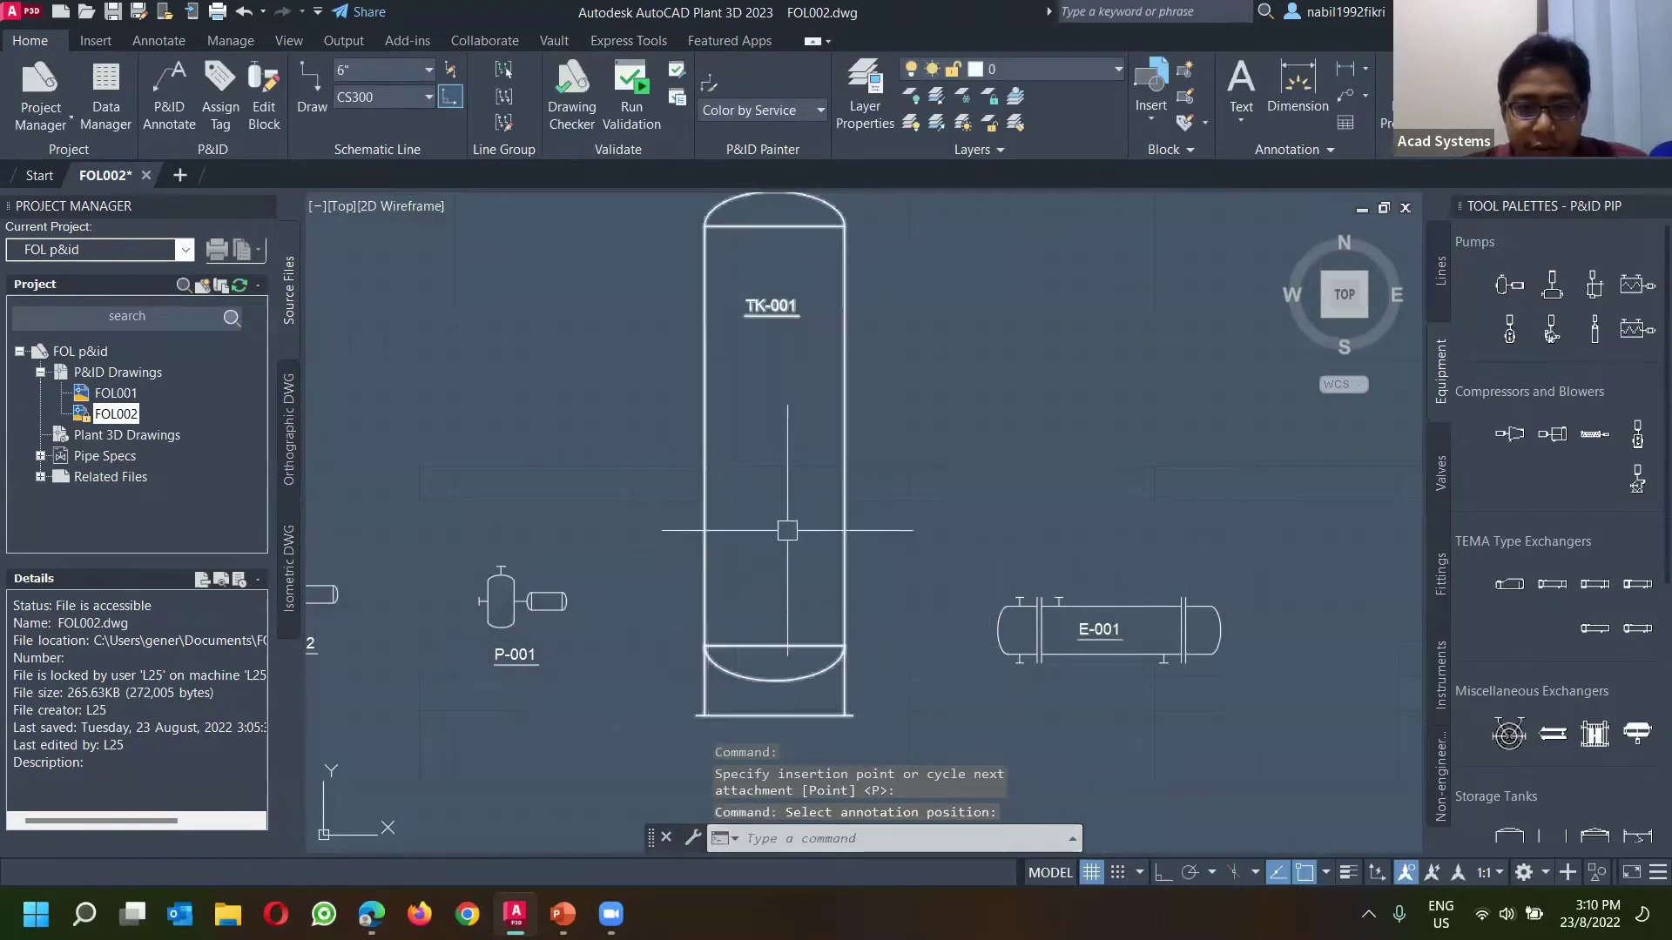
Step: Open the block of vessel TK-001 for editing with Edit P&ID Object's Block
scroll(848, 437, "down", 2)
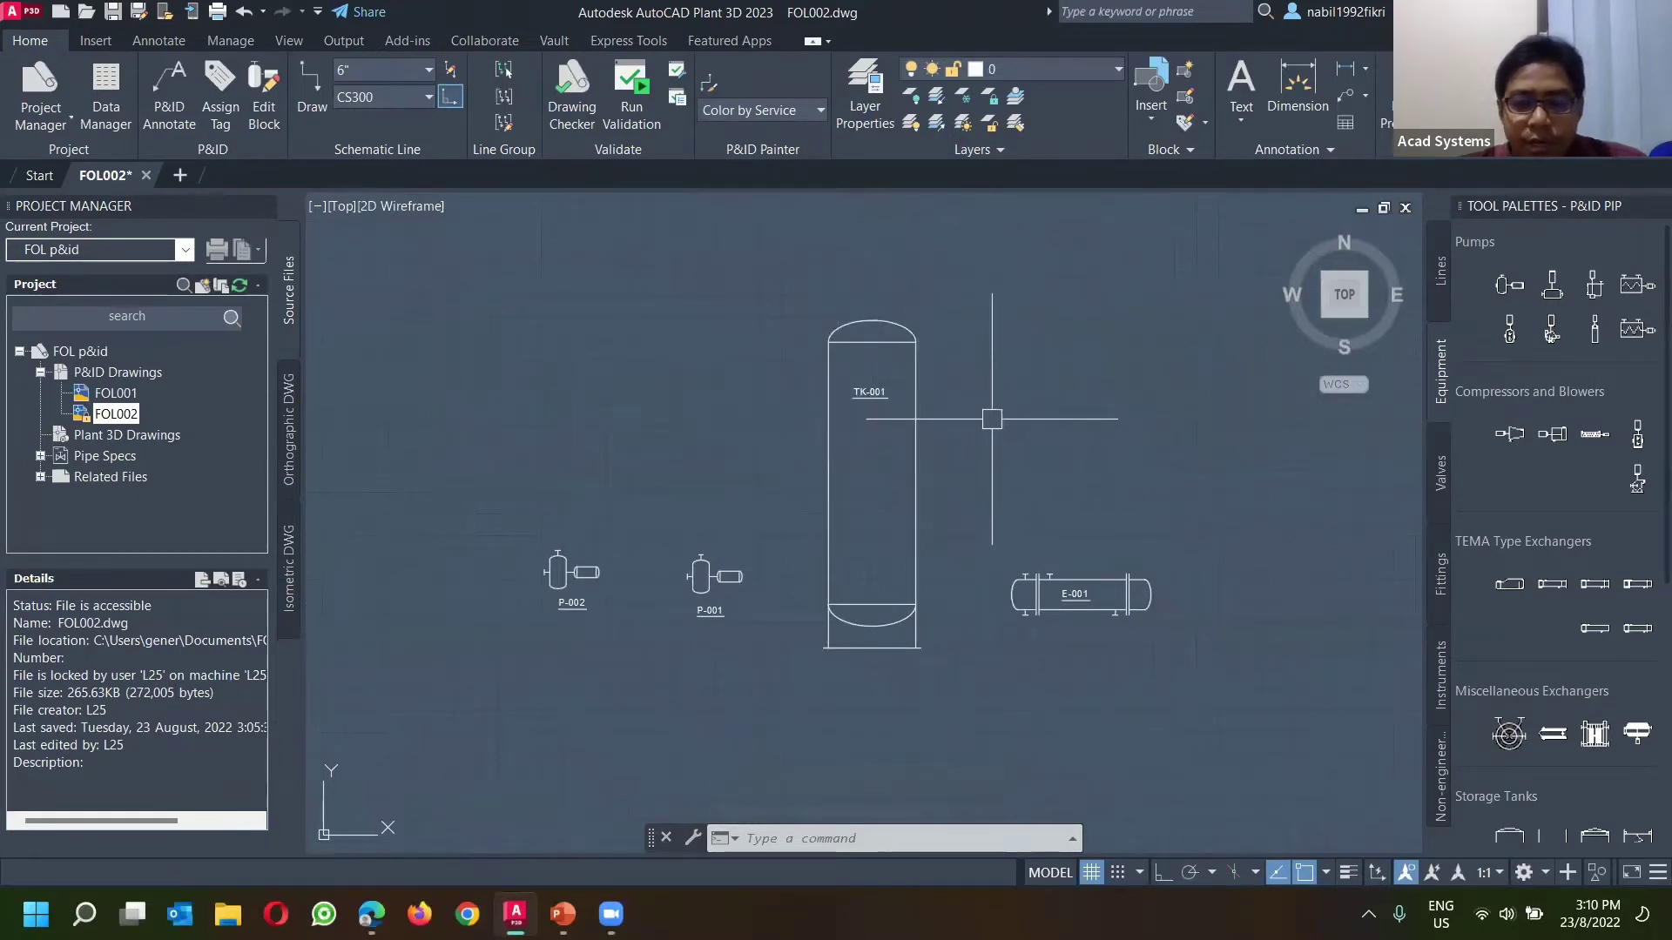
left_click(916, 427)
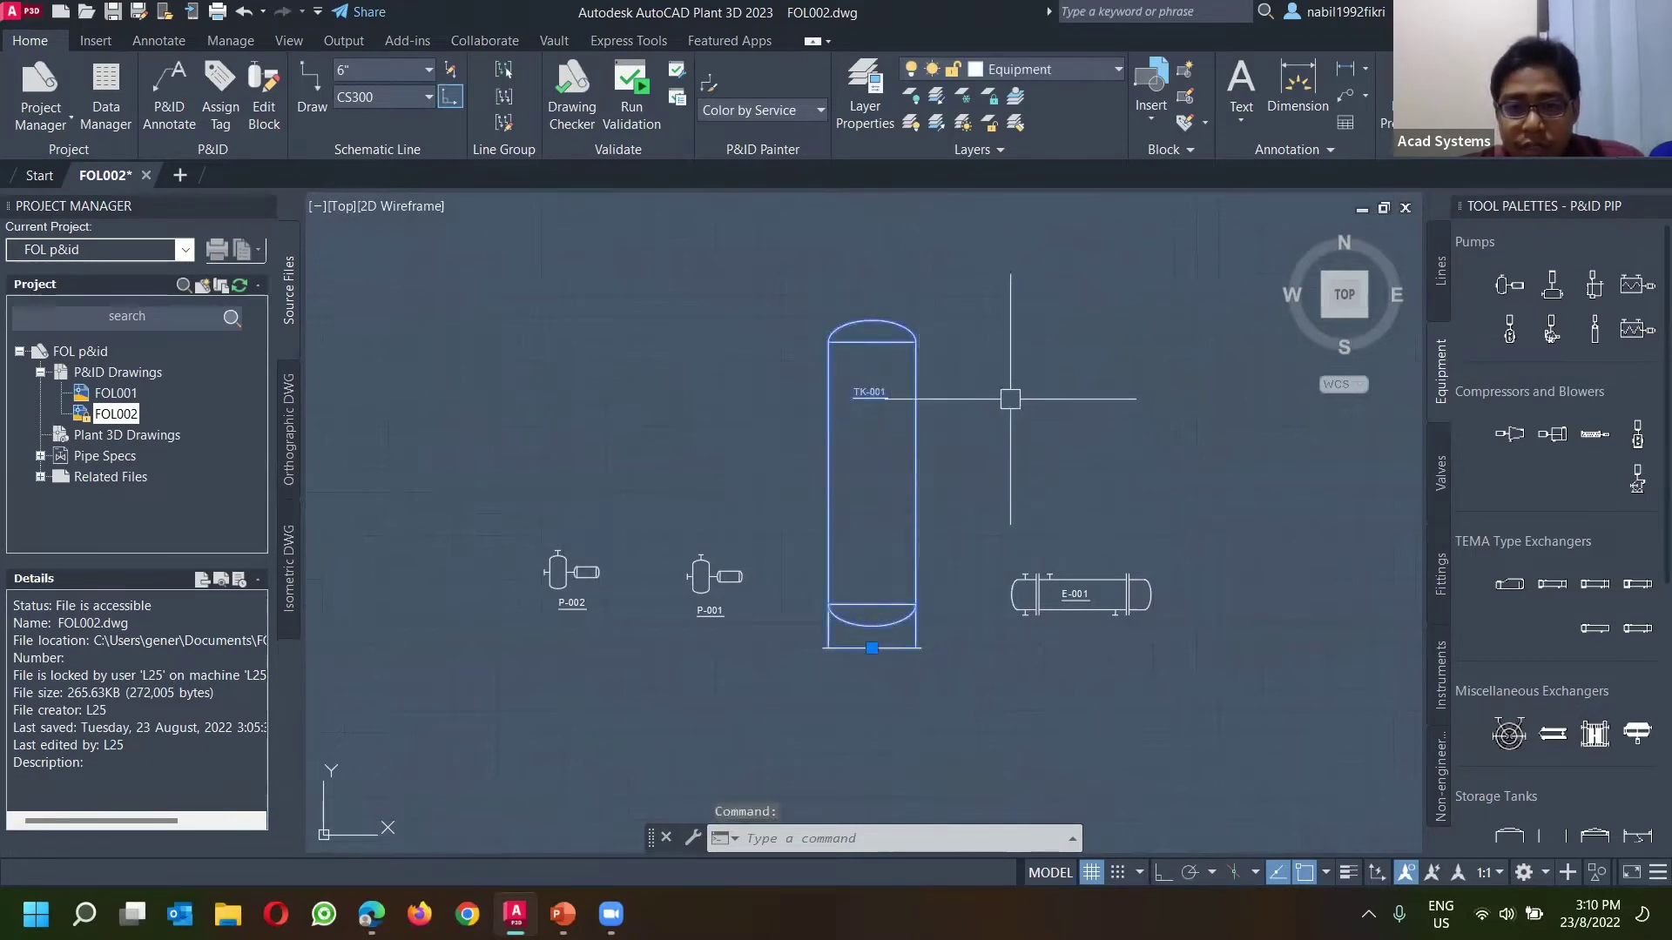
right_click(1010, 431)
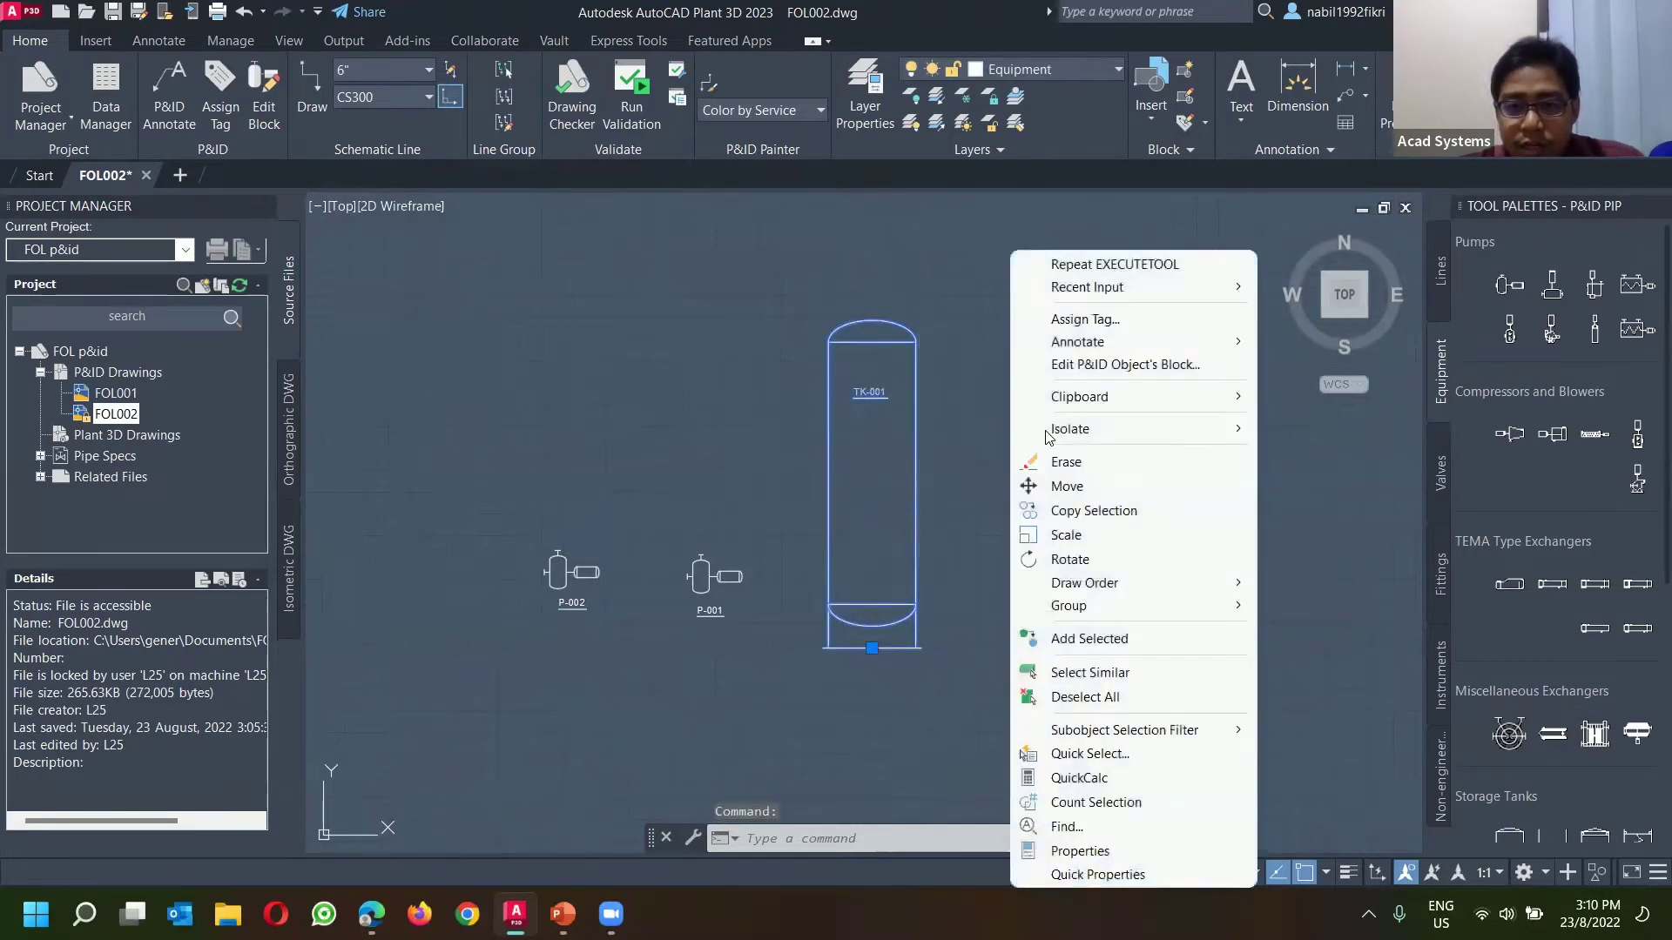
left_click(1126, 367)
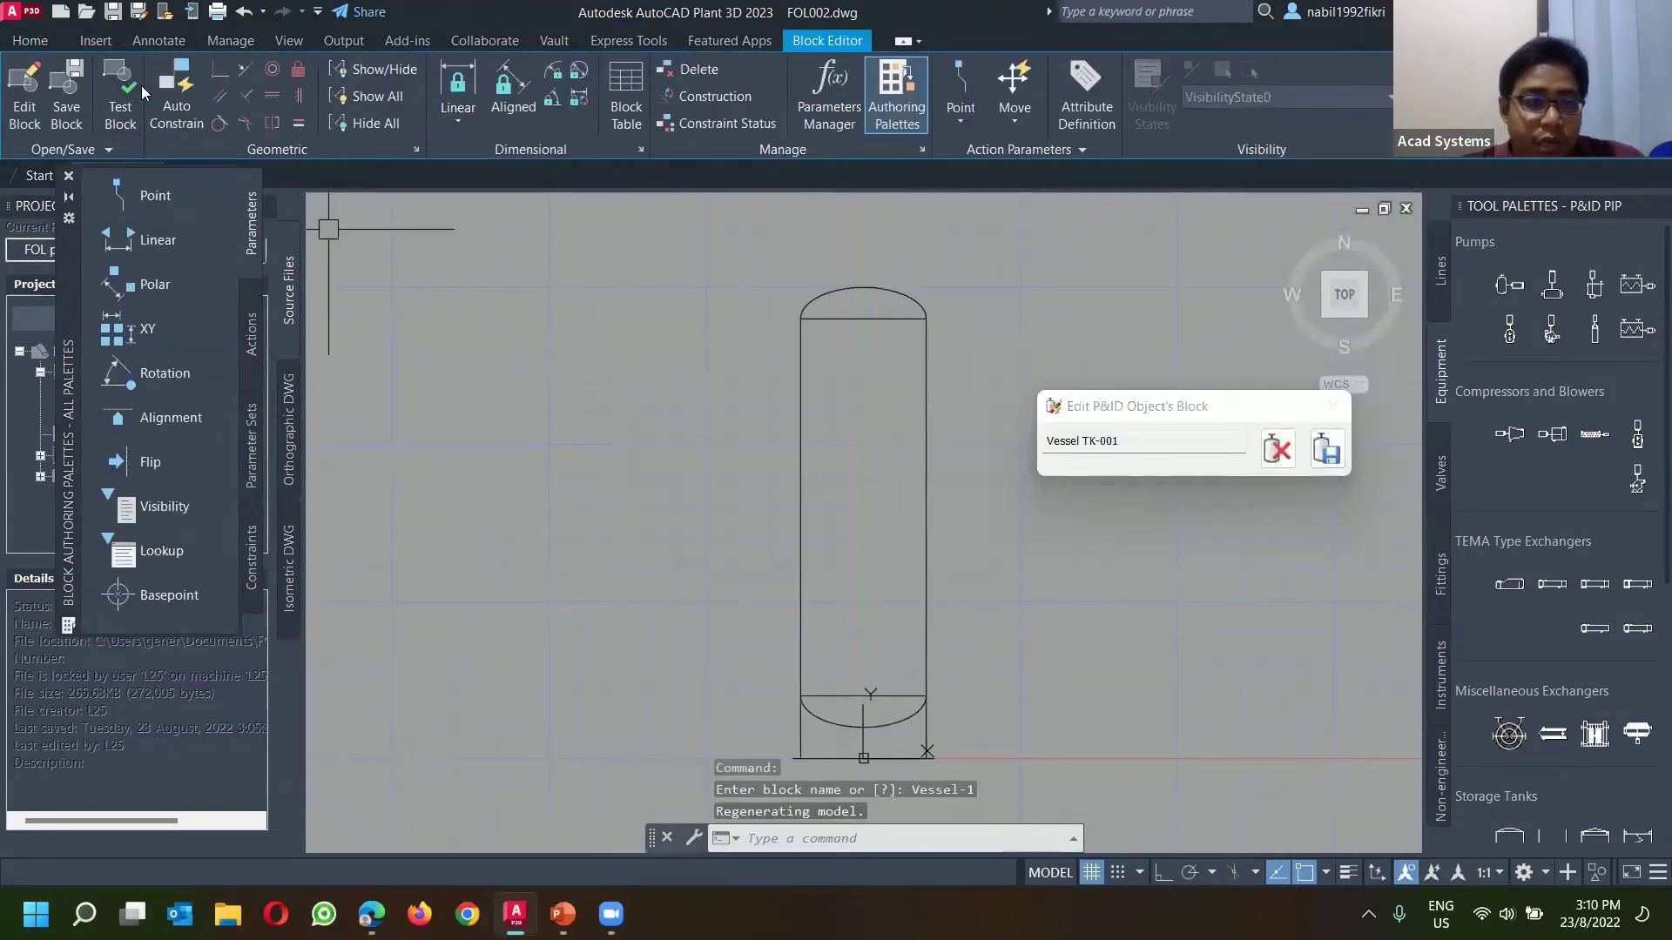
Step: Draw two parallel horizontal lines across the vessel's upper shell with Ortho on, extending past both sides
left_click(98, 41)
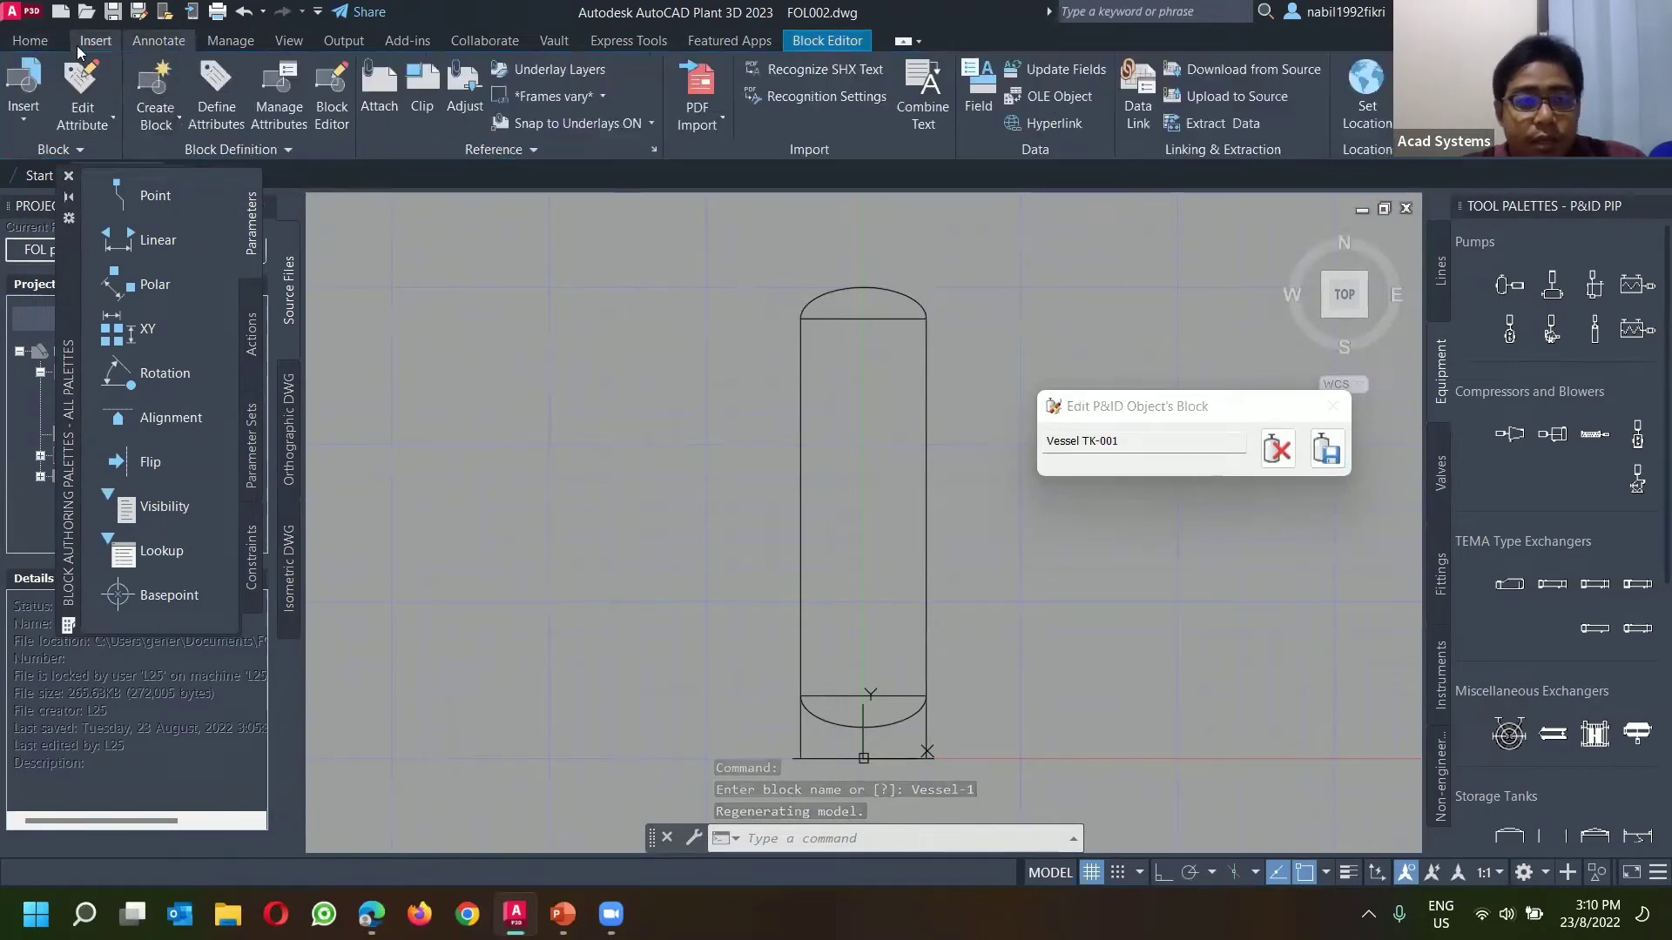
left_click(29, 40)
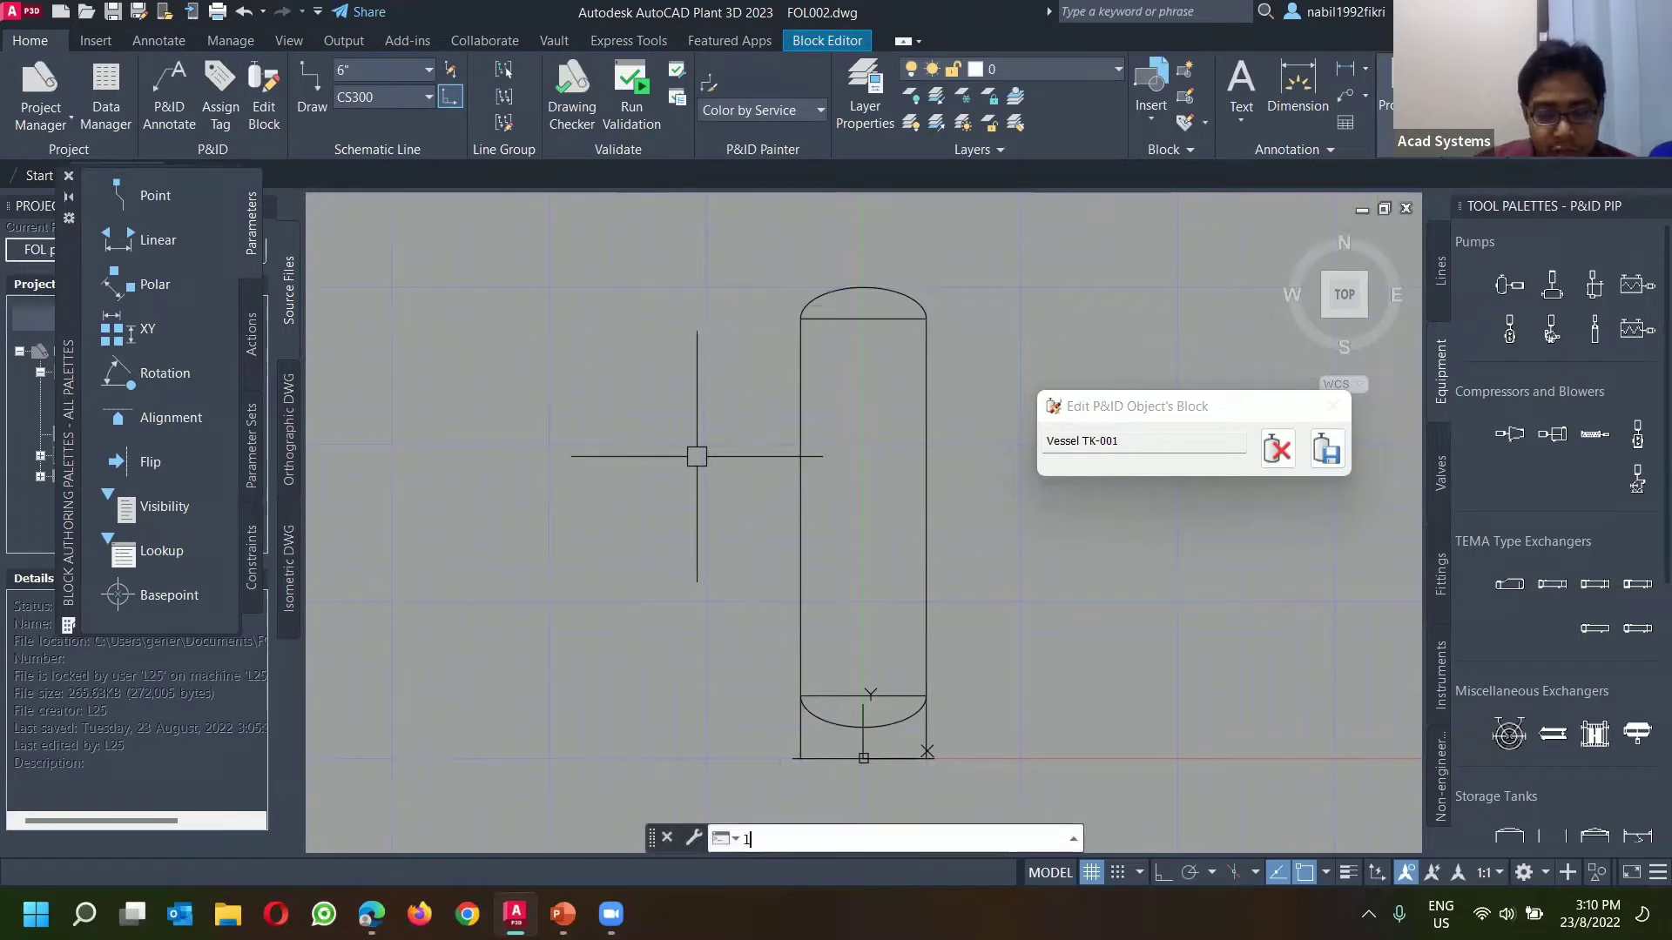
type("ine")
key("Return")
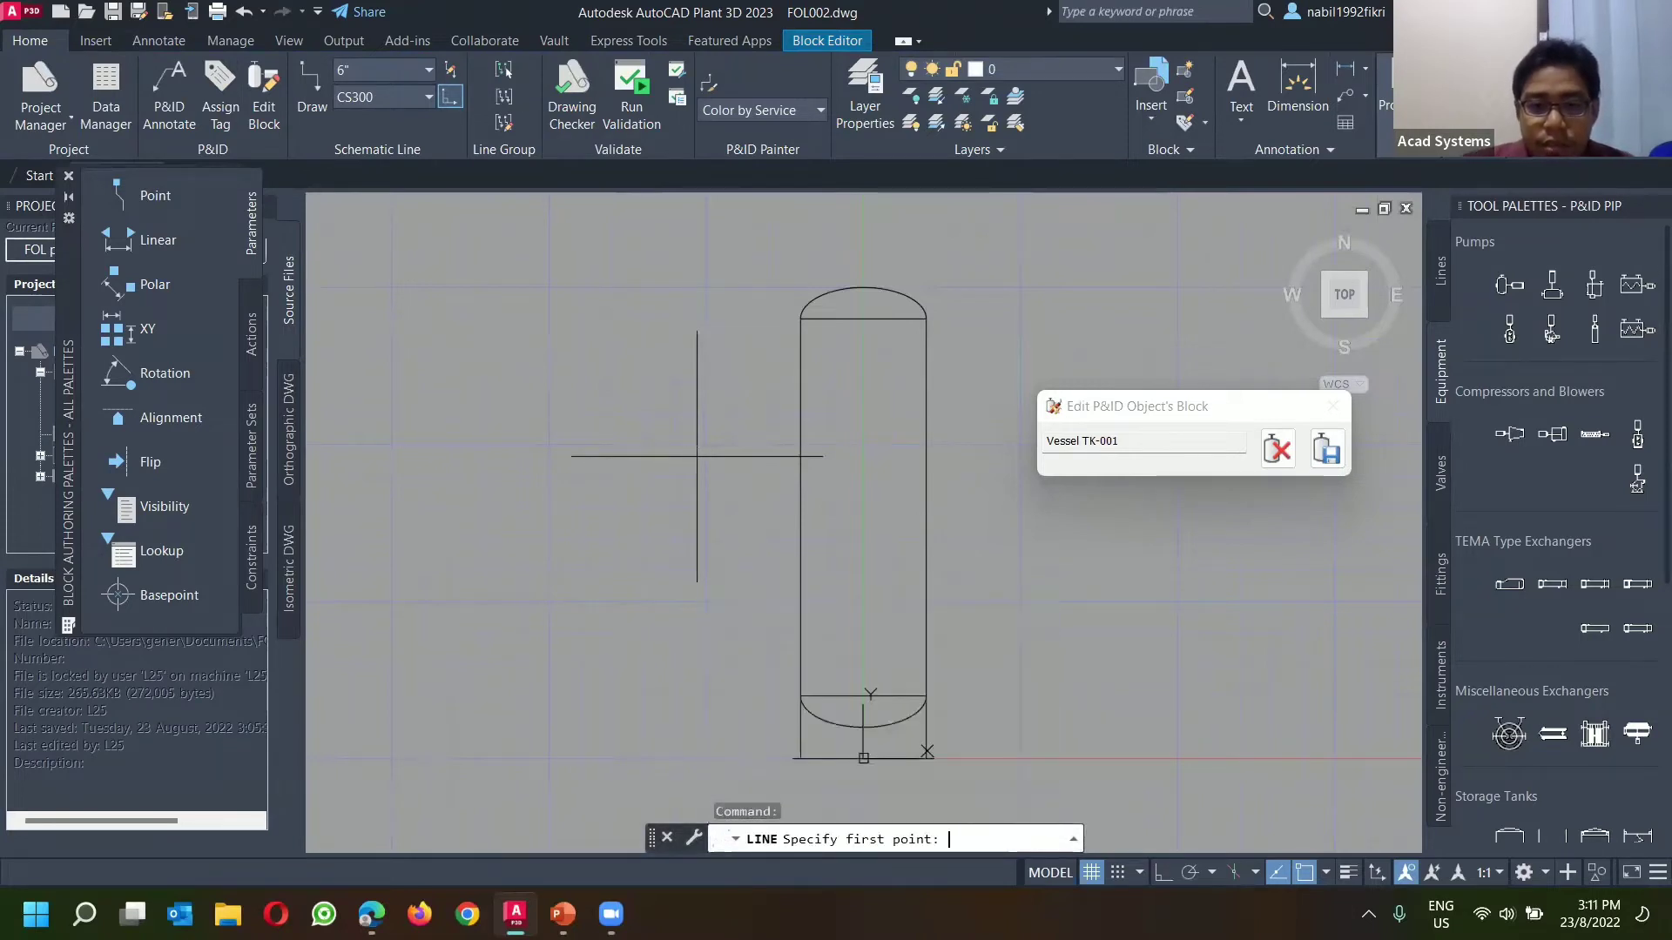
left_click(772, 358)
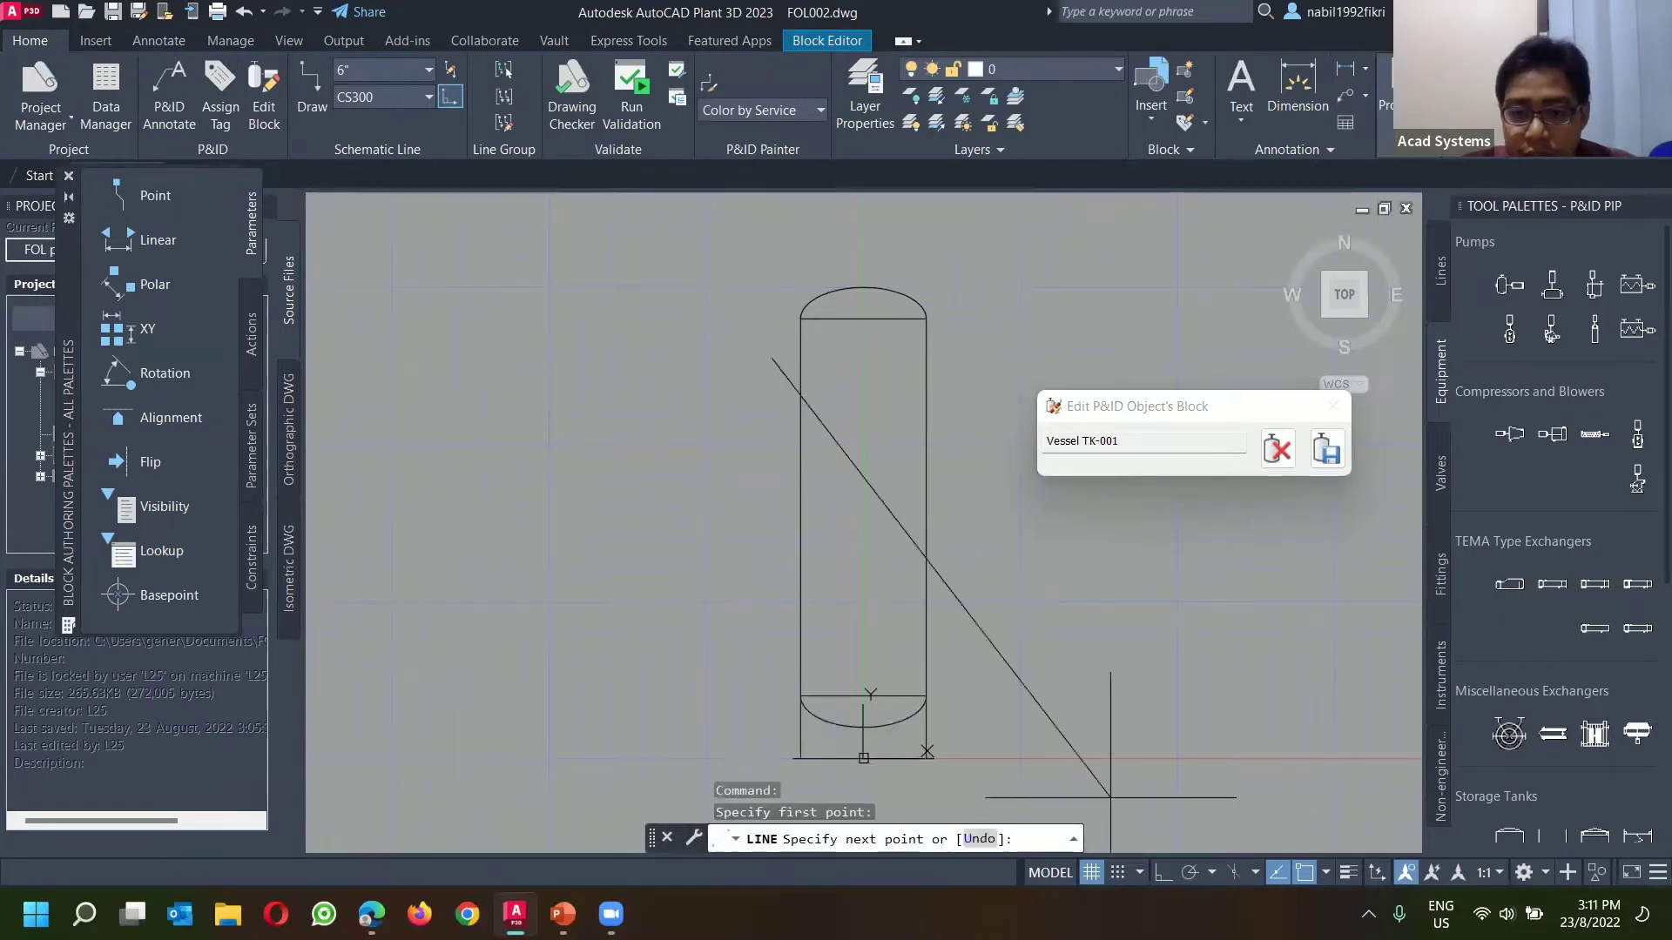
left_click(1163, 872)
left_click(954, 391)
key("Return")
key("Return")
left_click(772, 386)
left_click(980, 385)
key("Return")
Step: Draw a small upright rectangle from lines inside the vessel's lower shell, just above the bottom head
key("Return")
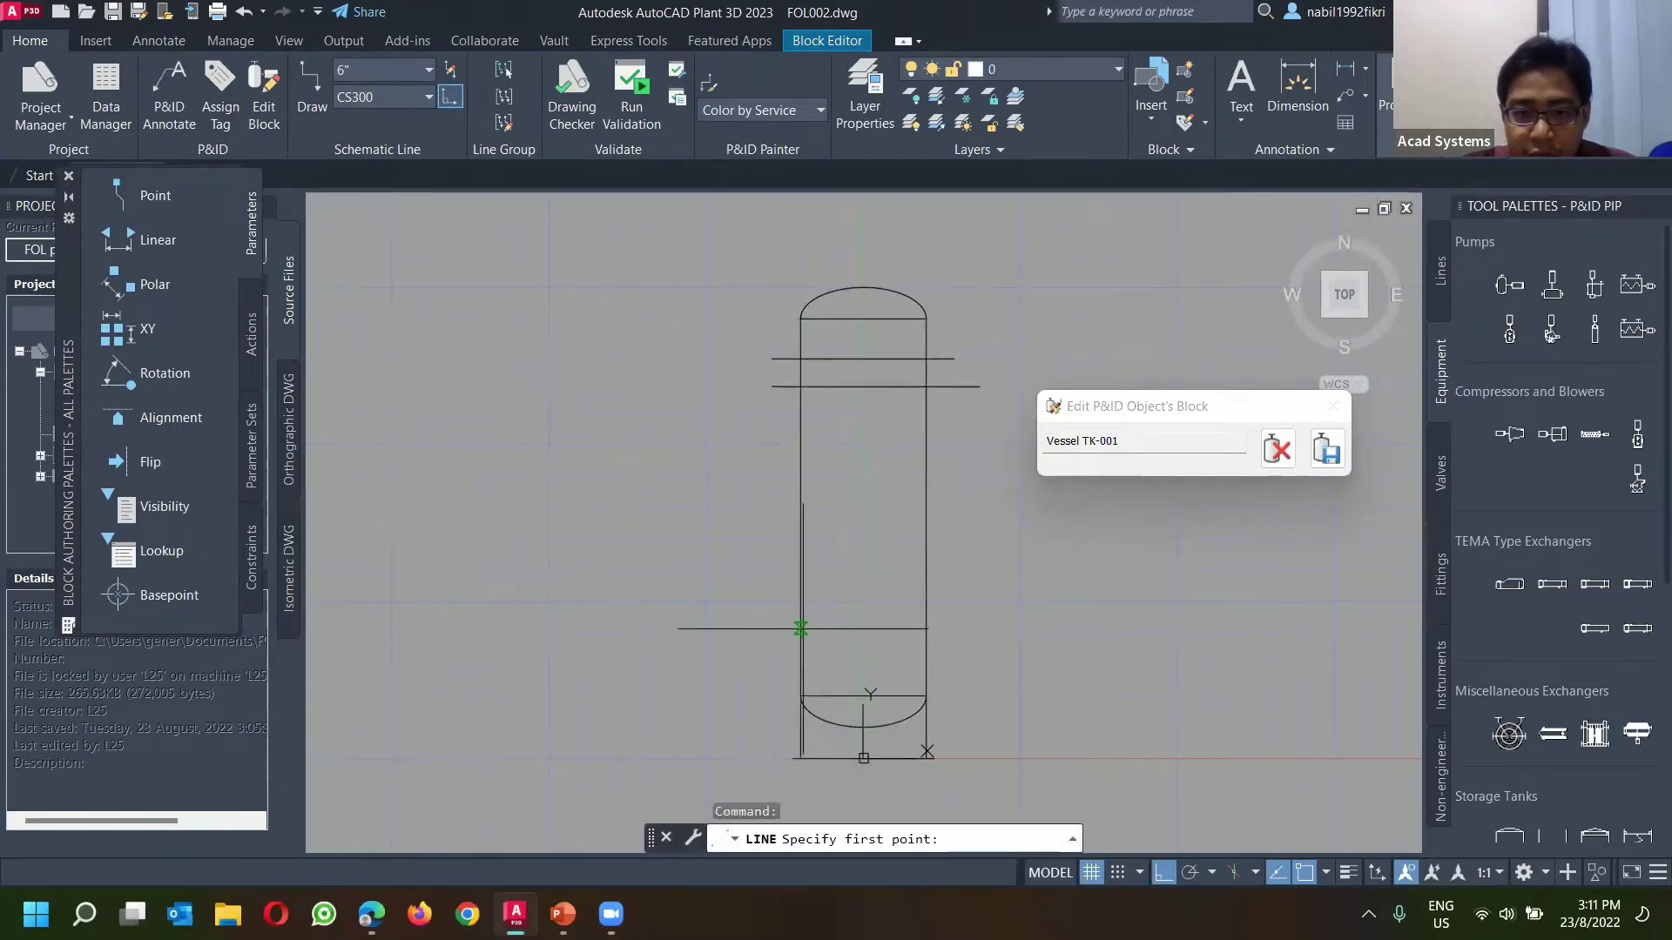
left_click(840, 597)
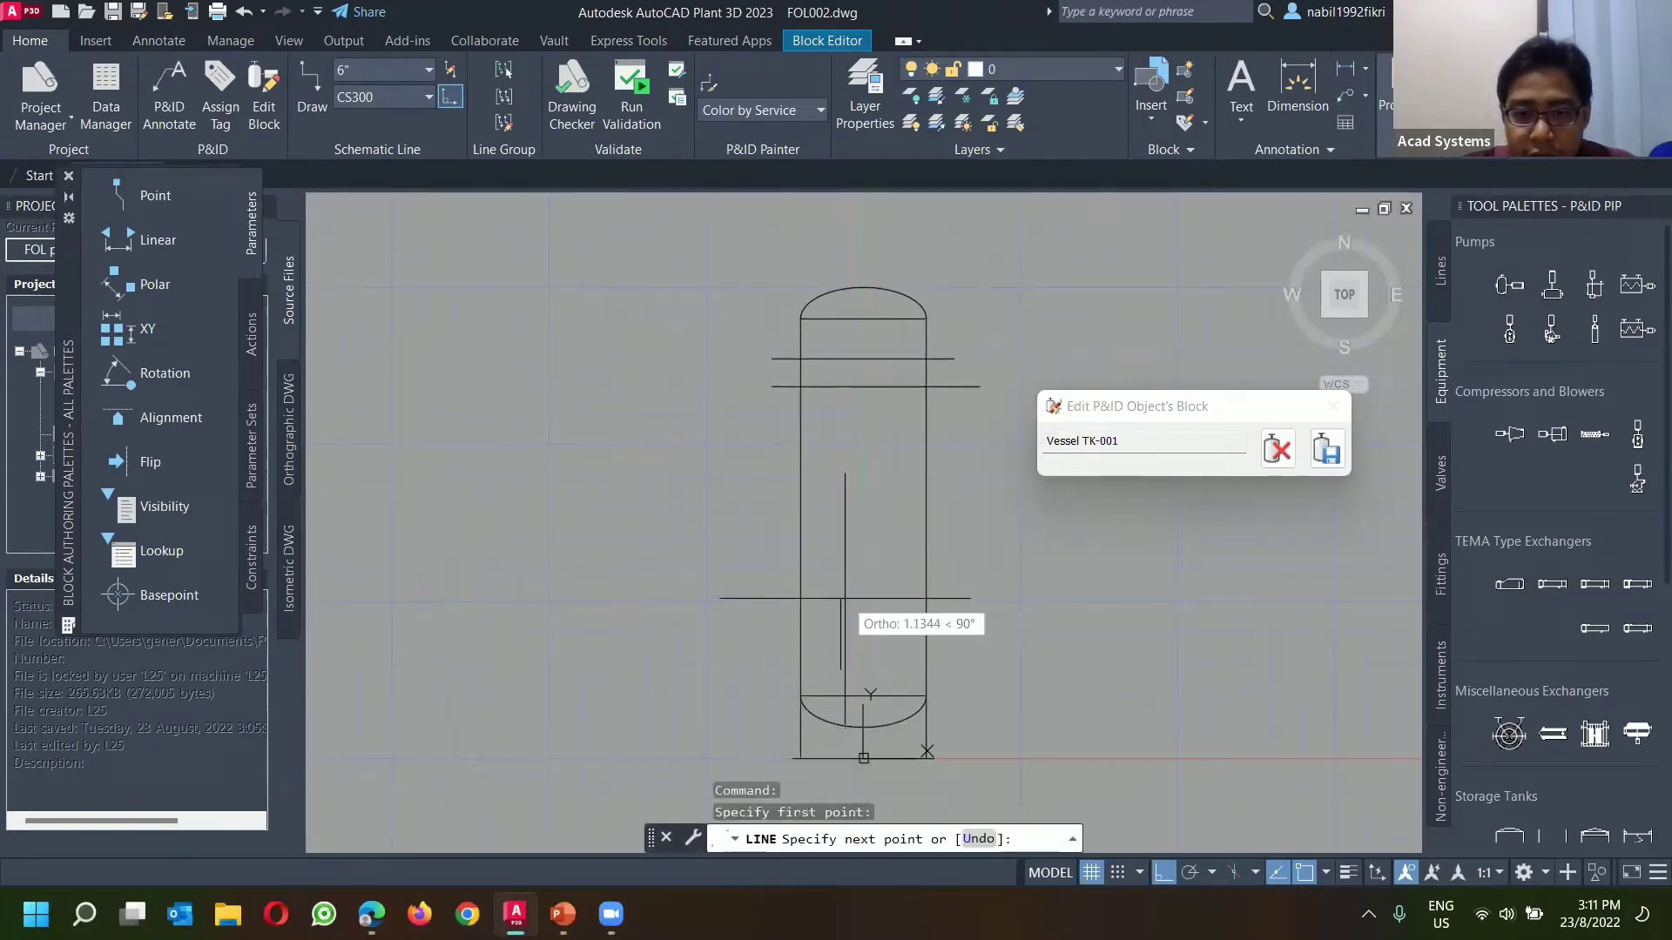
left_click(896, 597)
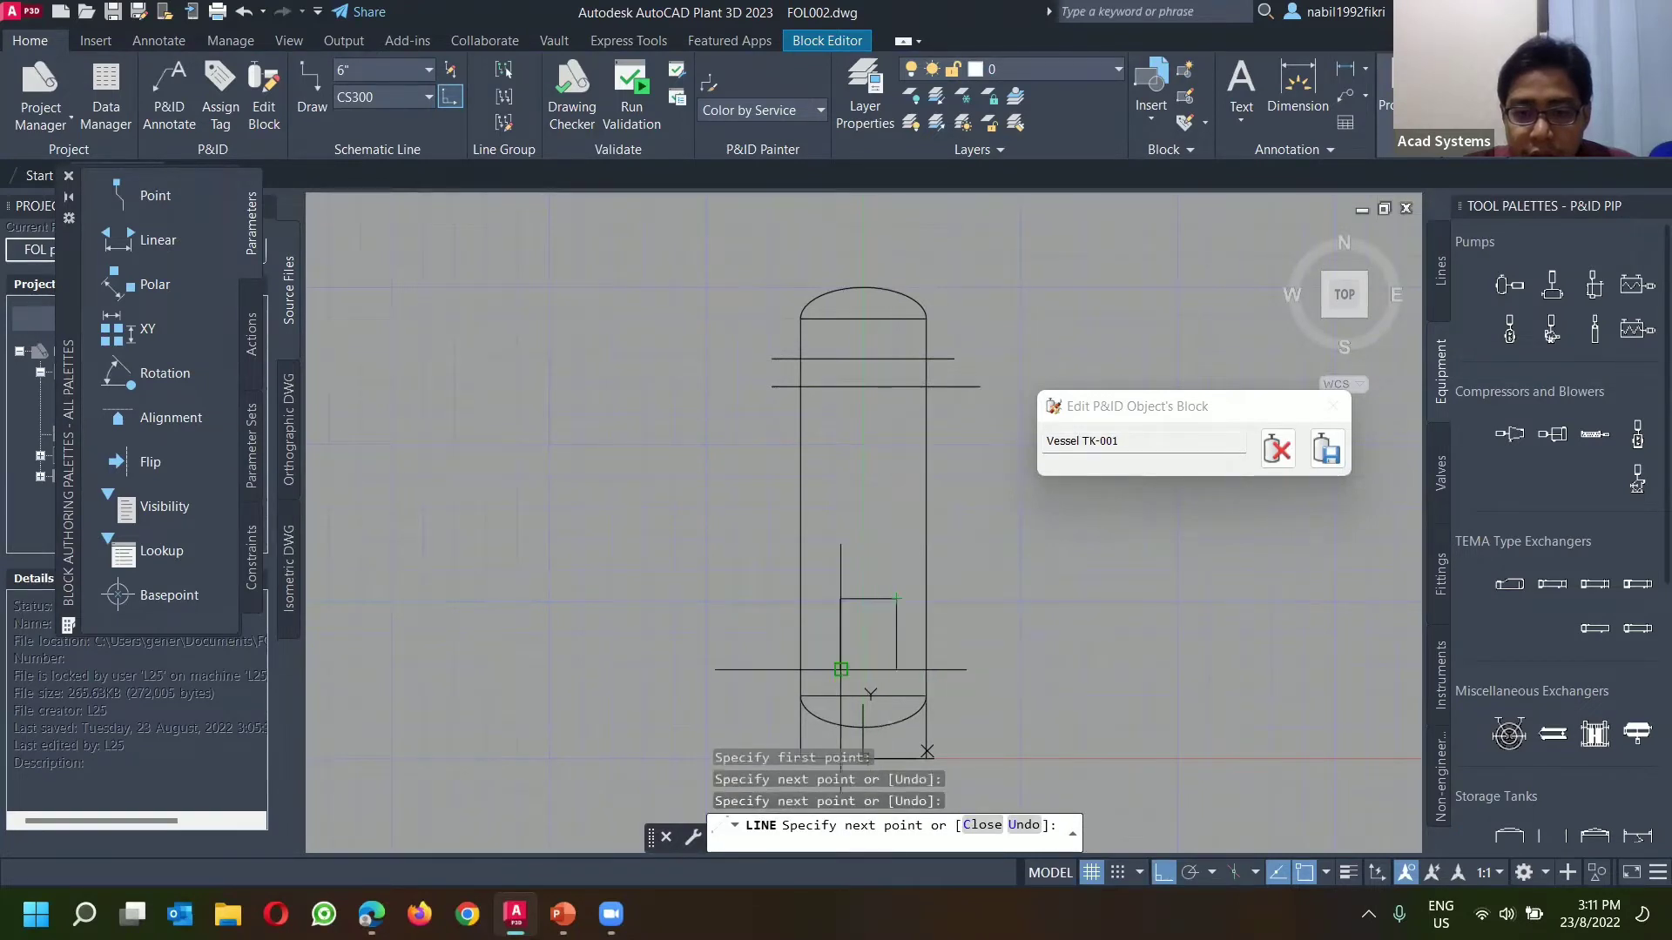
left_click(840, 668)
left_click(840, 597)
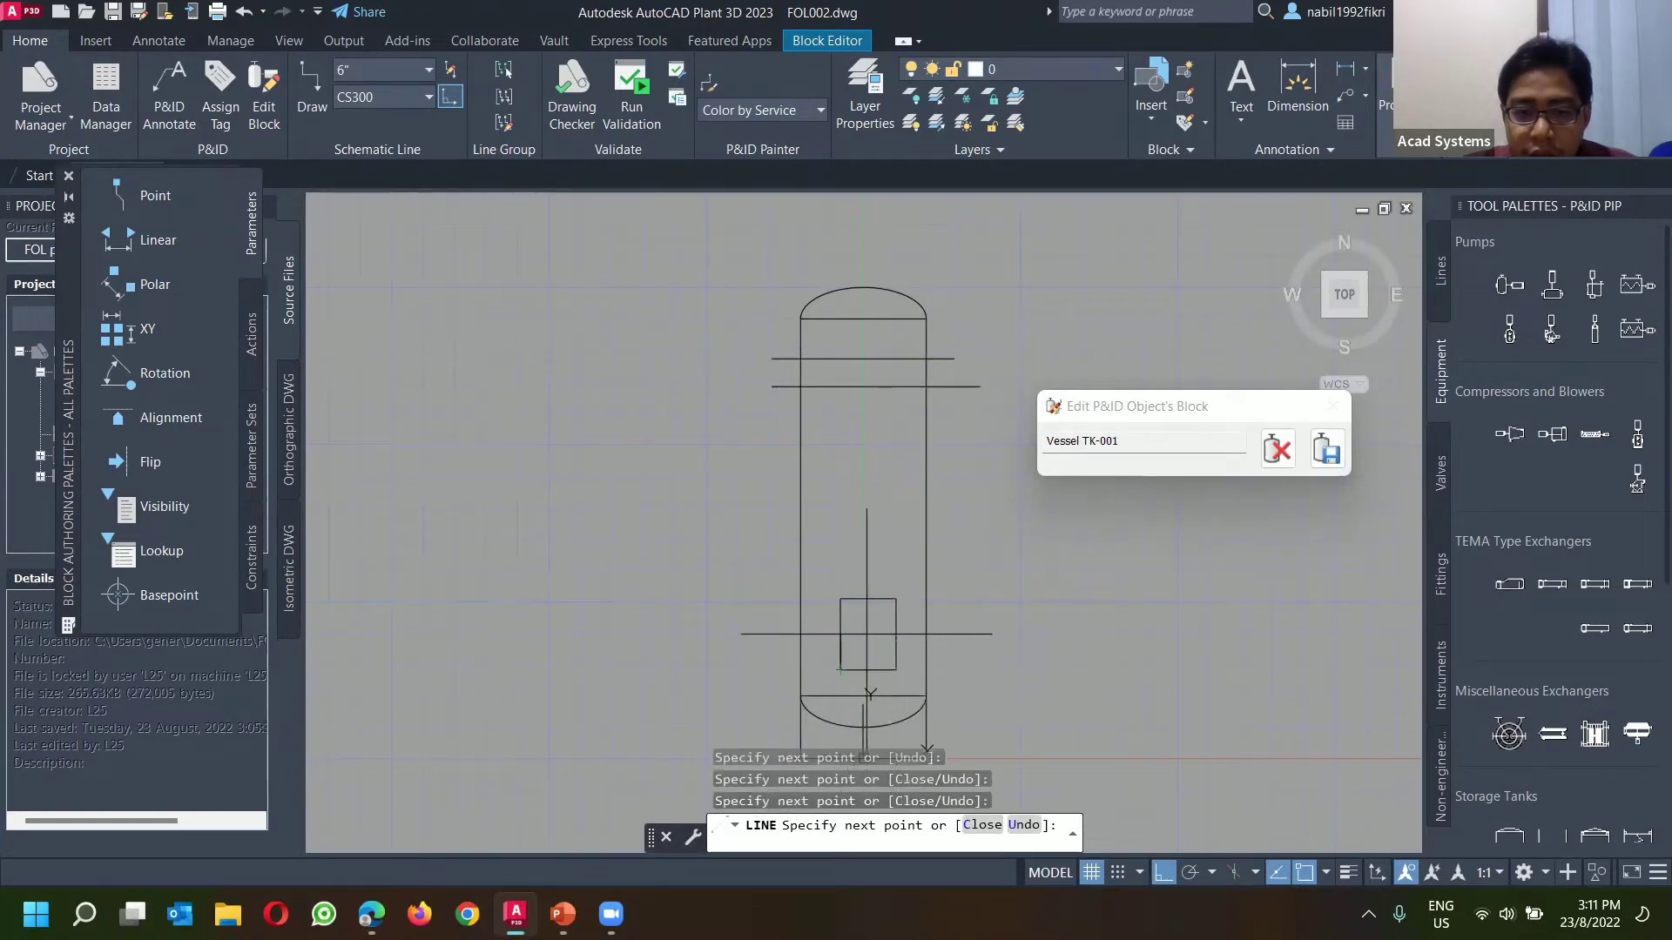
key("Return")
Step: Trim the overhanging ends of the two horizontal lines back to the vessel's side walls
type("trim")
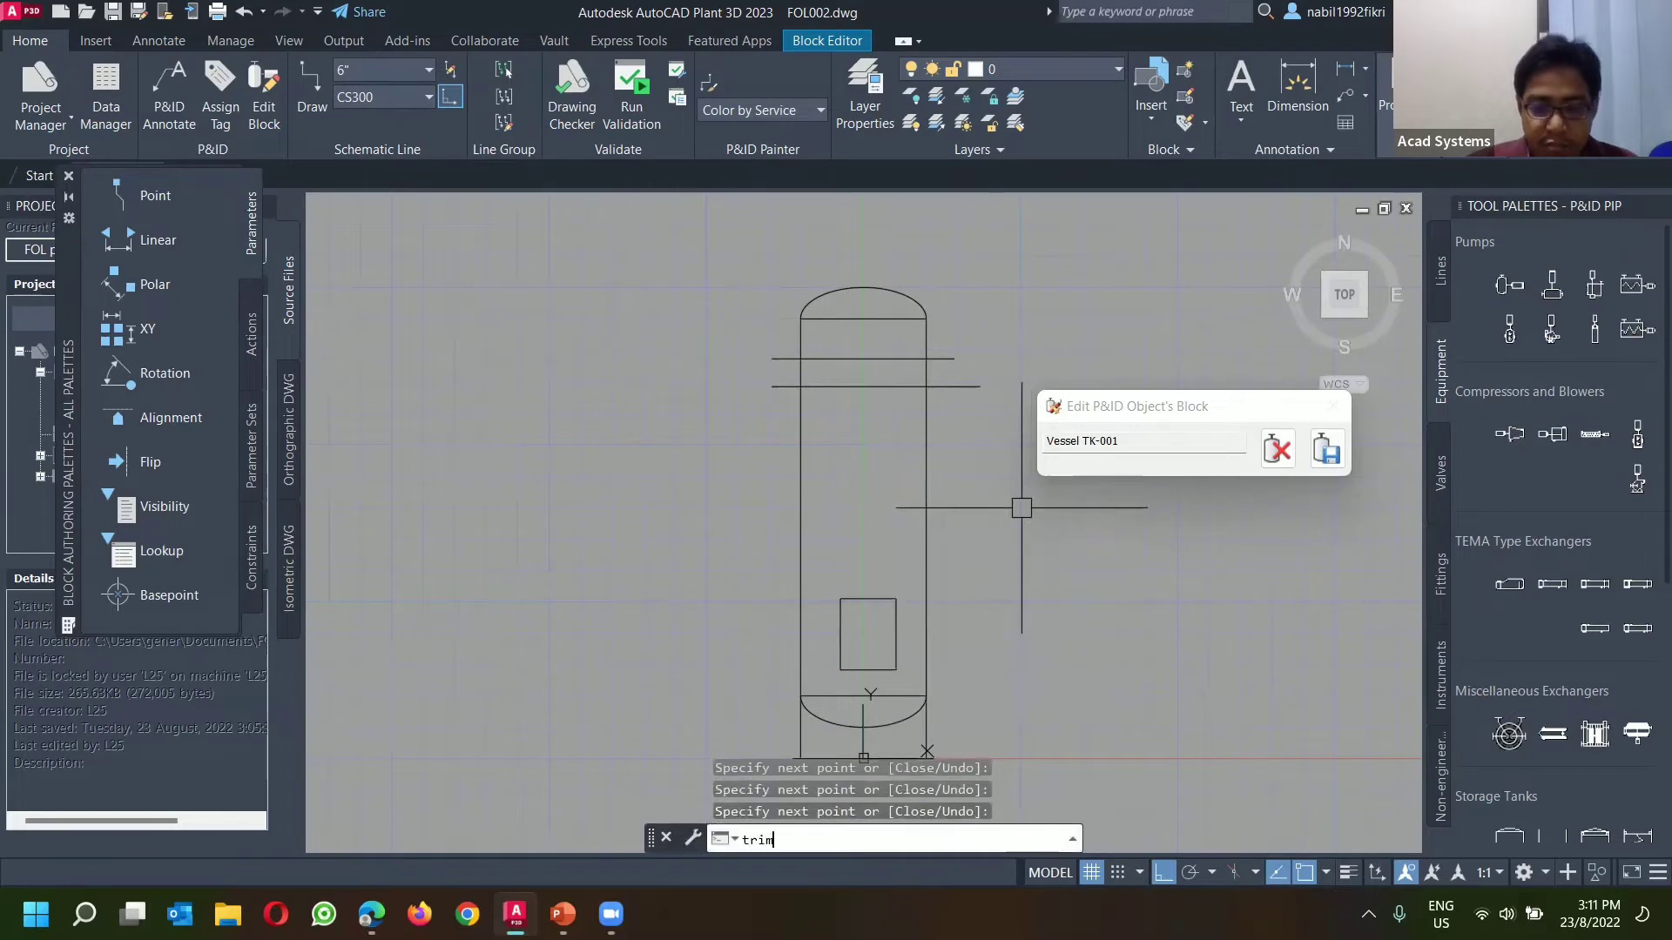
key("Return")
left_click_drag(761, 383, 784, 352)
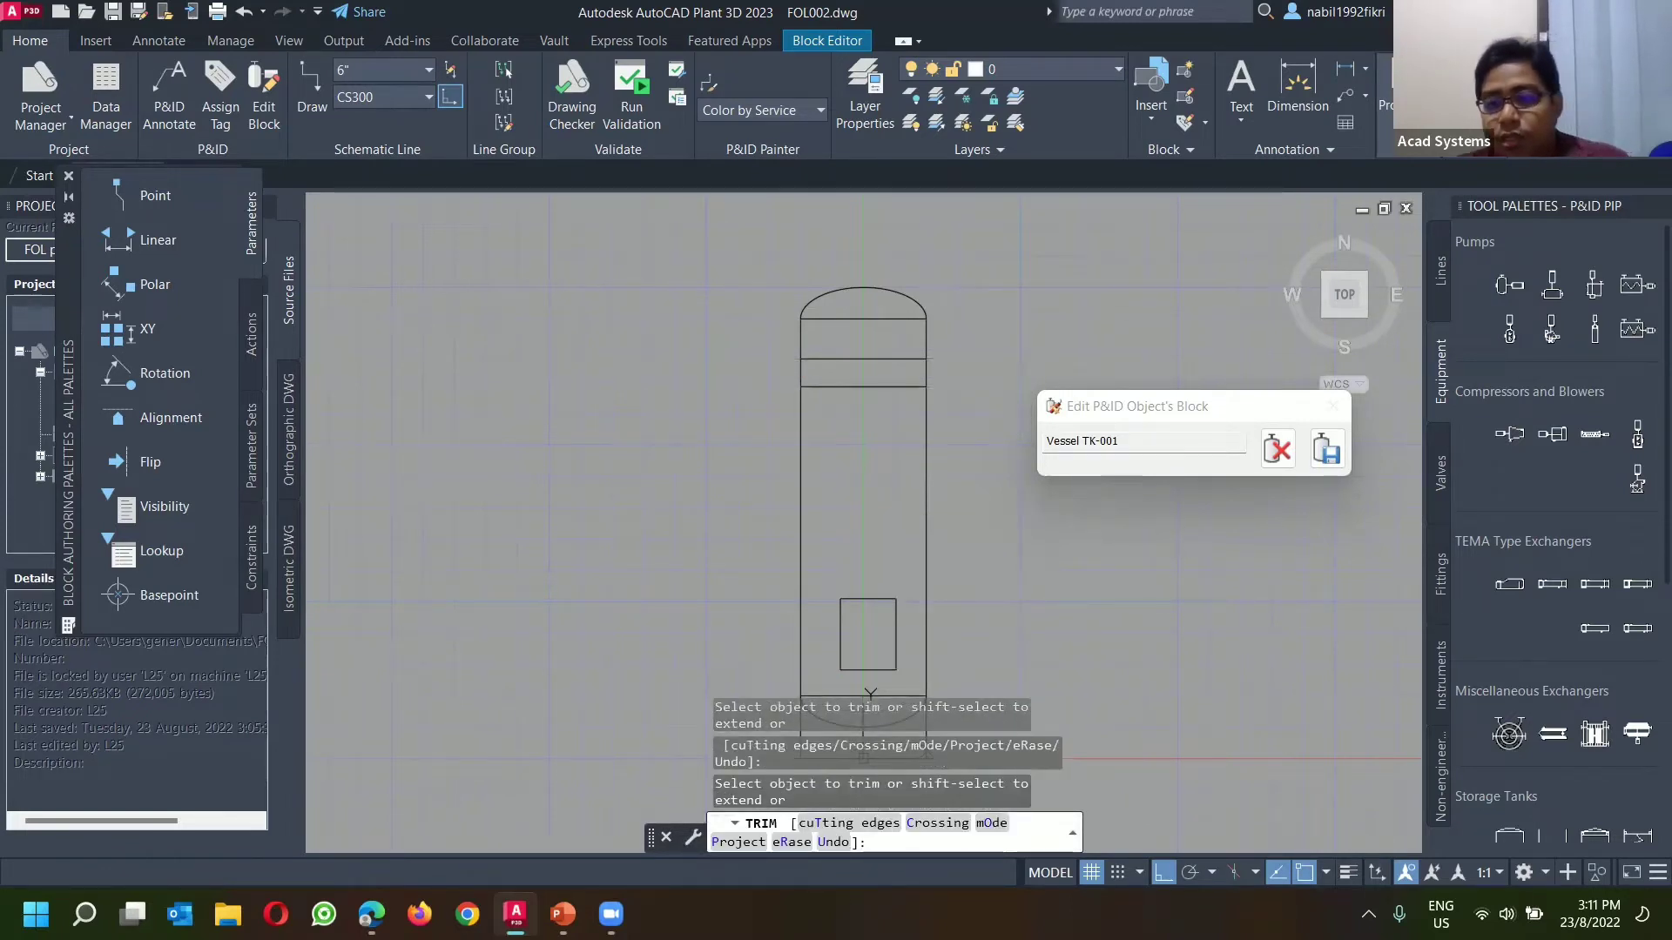
key("Escape")
Step: Move the vessel's top head and its two horizontal lines straight down to shorten the shell
scroll(790, 335, "down", 2)
scroll(806, 283, "up", 2)
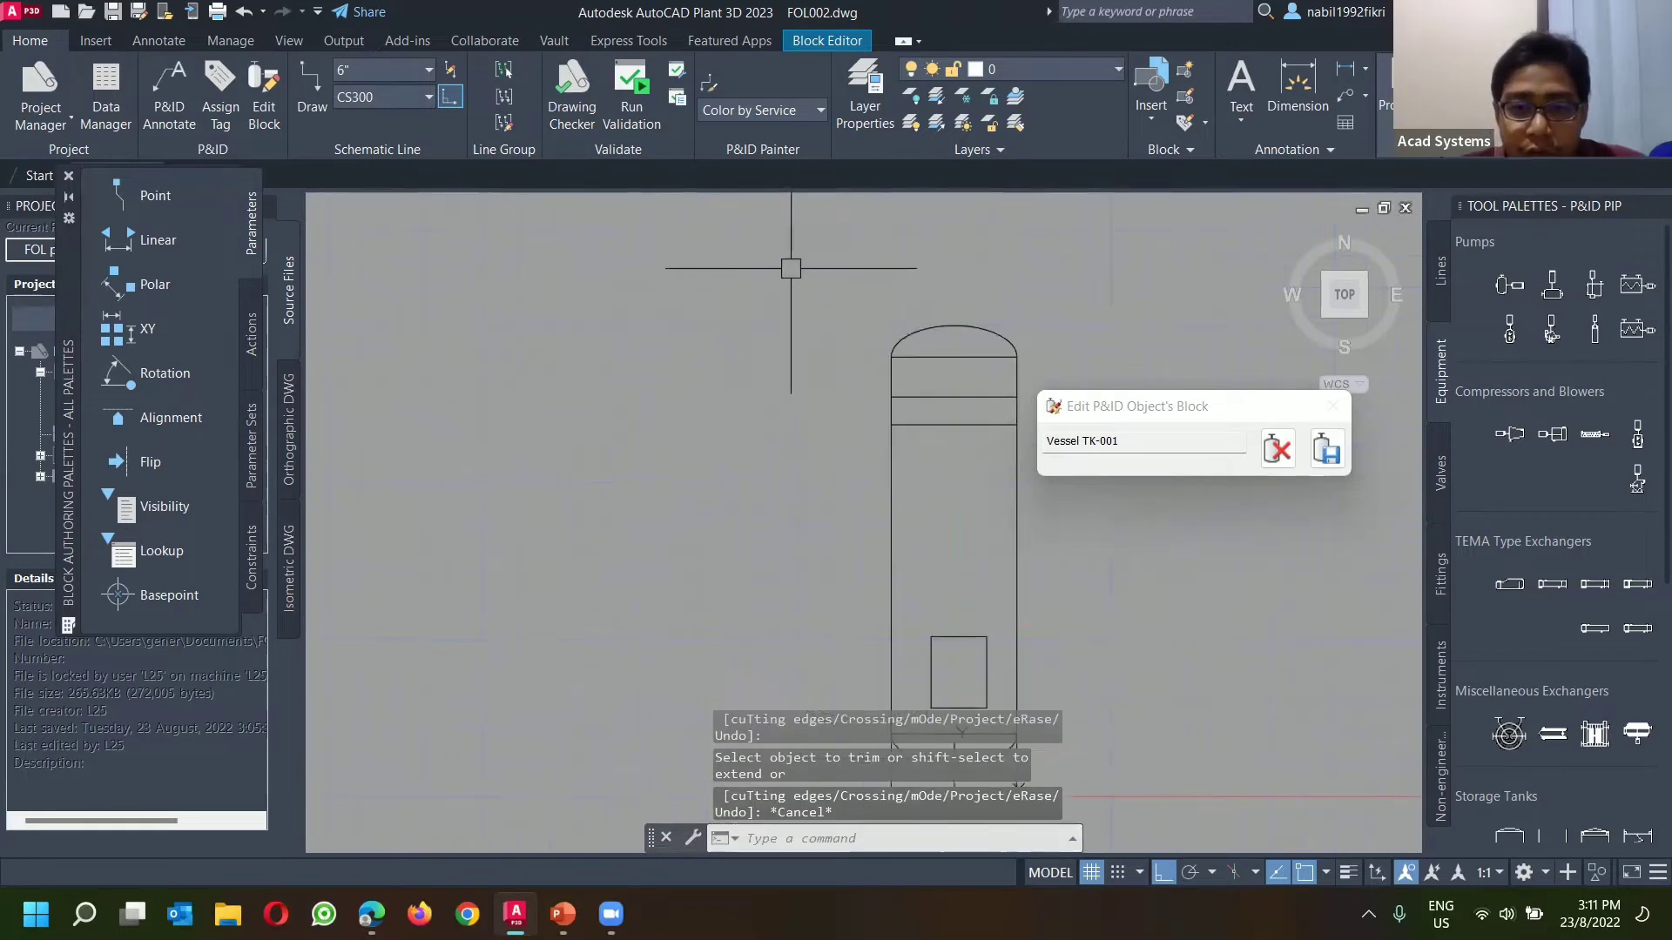
left_click(807, 283)
left_click(1059, 485)
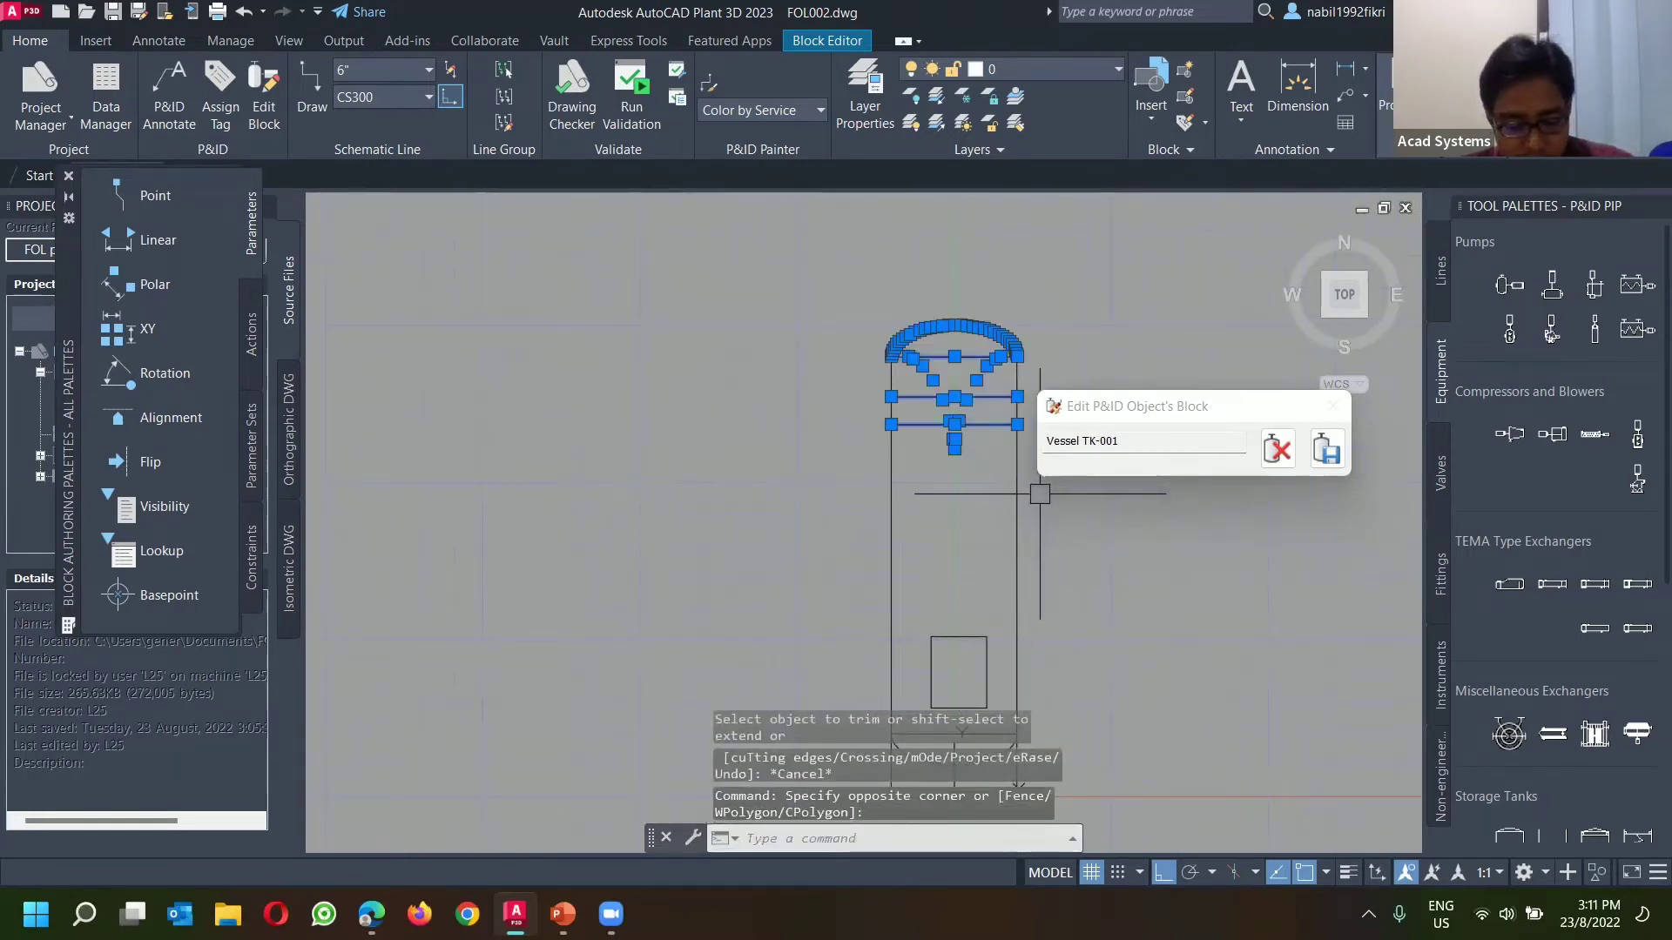
type("m")
key("Return")
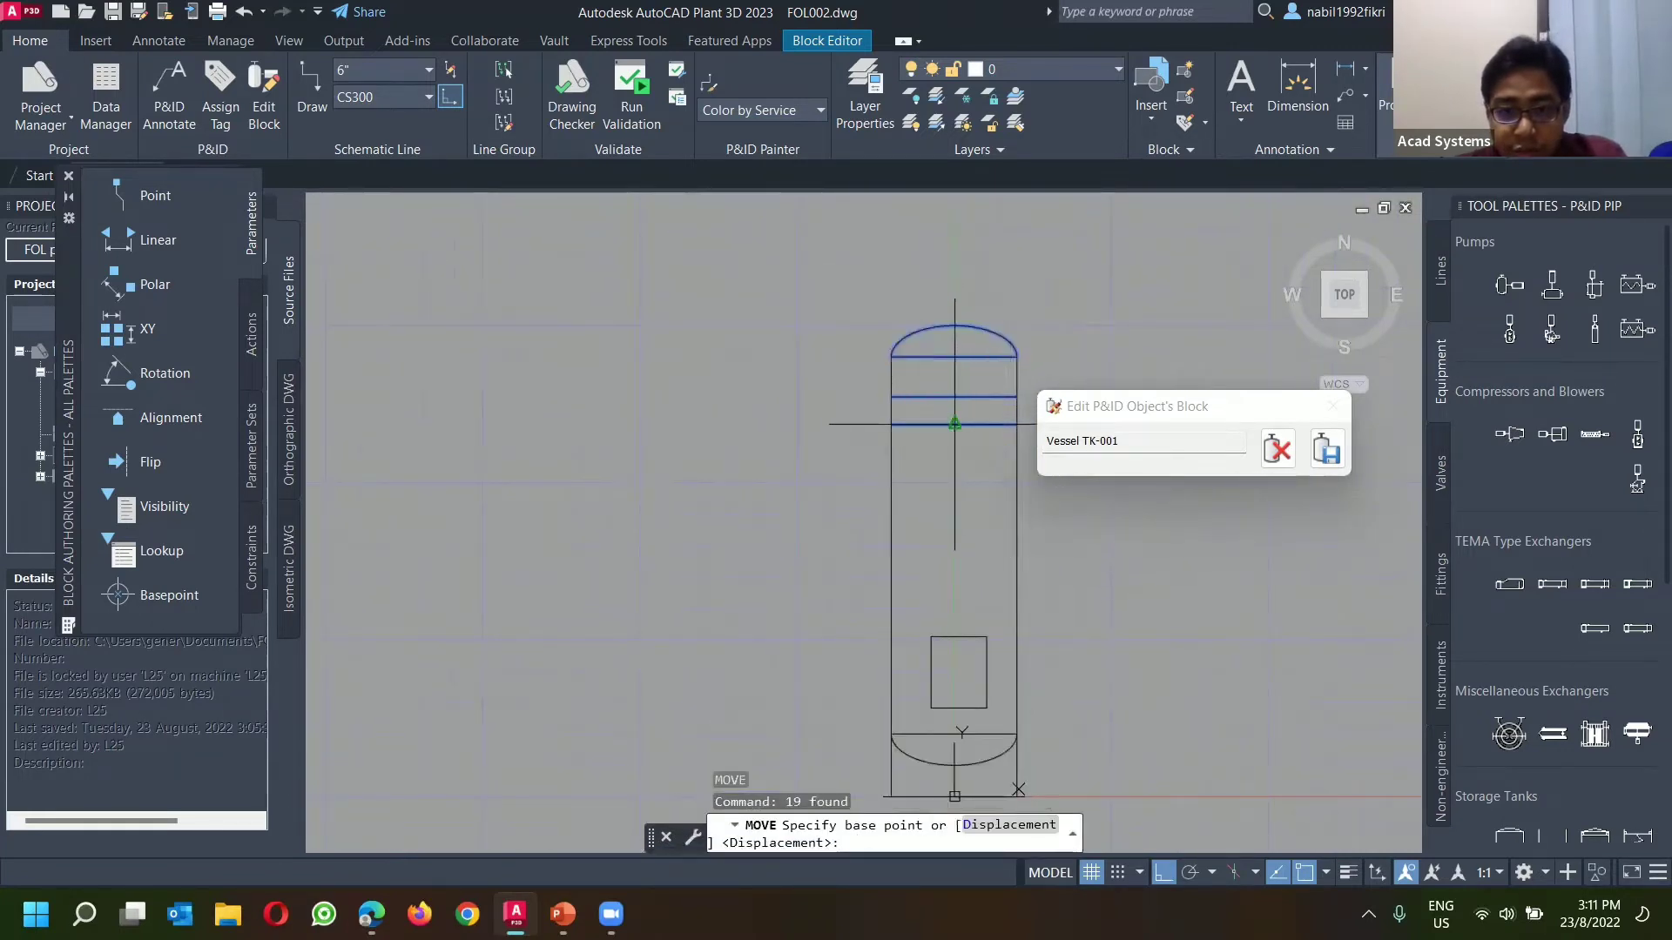
left_click(954, 422)
key("Escape")
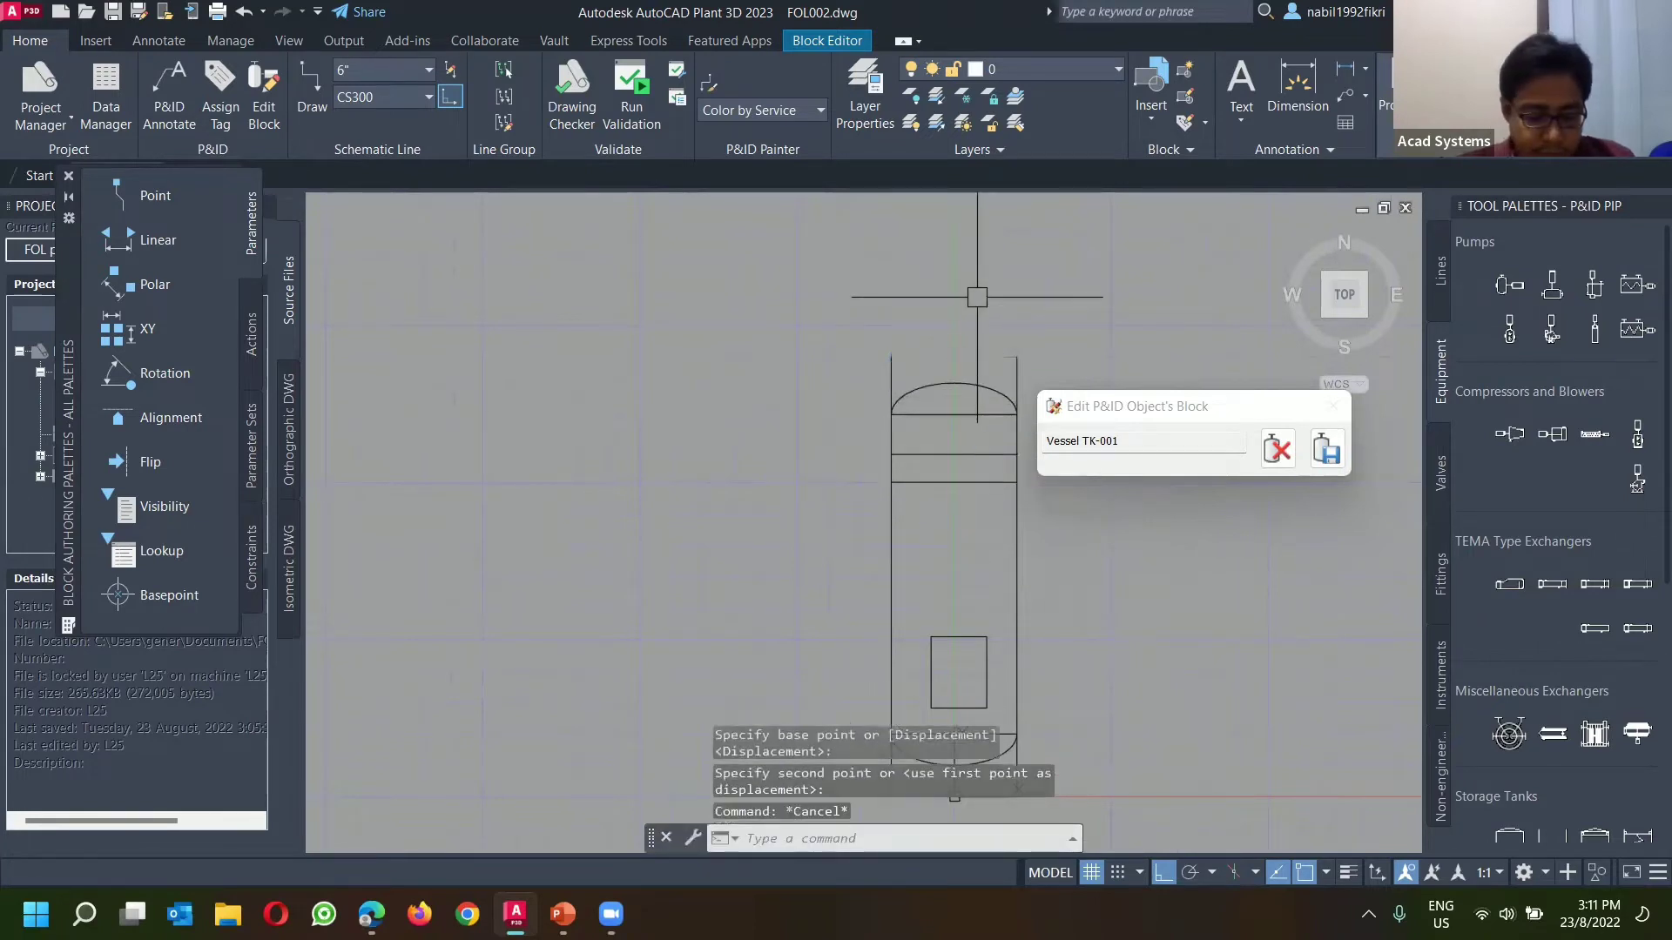
Step: Trim the ends of both side walls that stick up above the lowered top head
type("t")
key("Return")
left_click(891, 370)
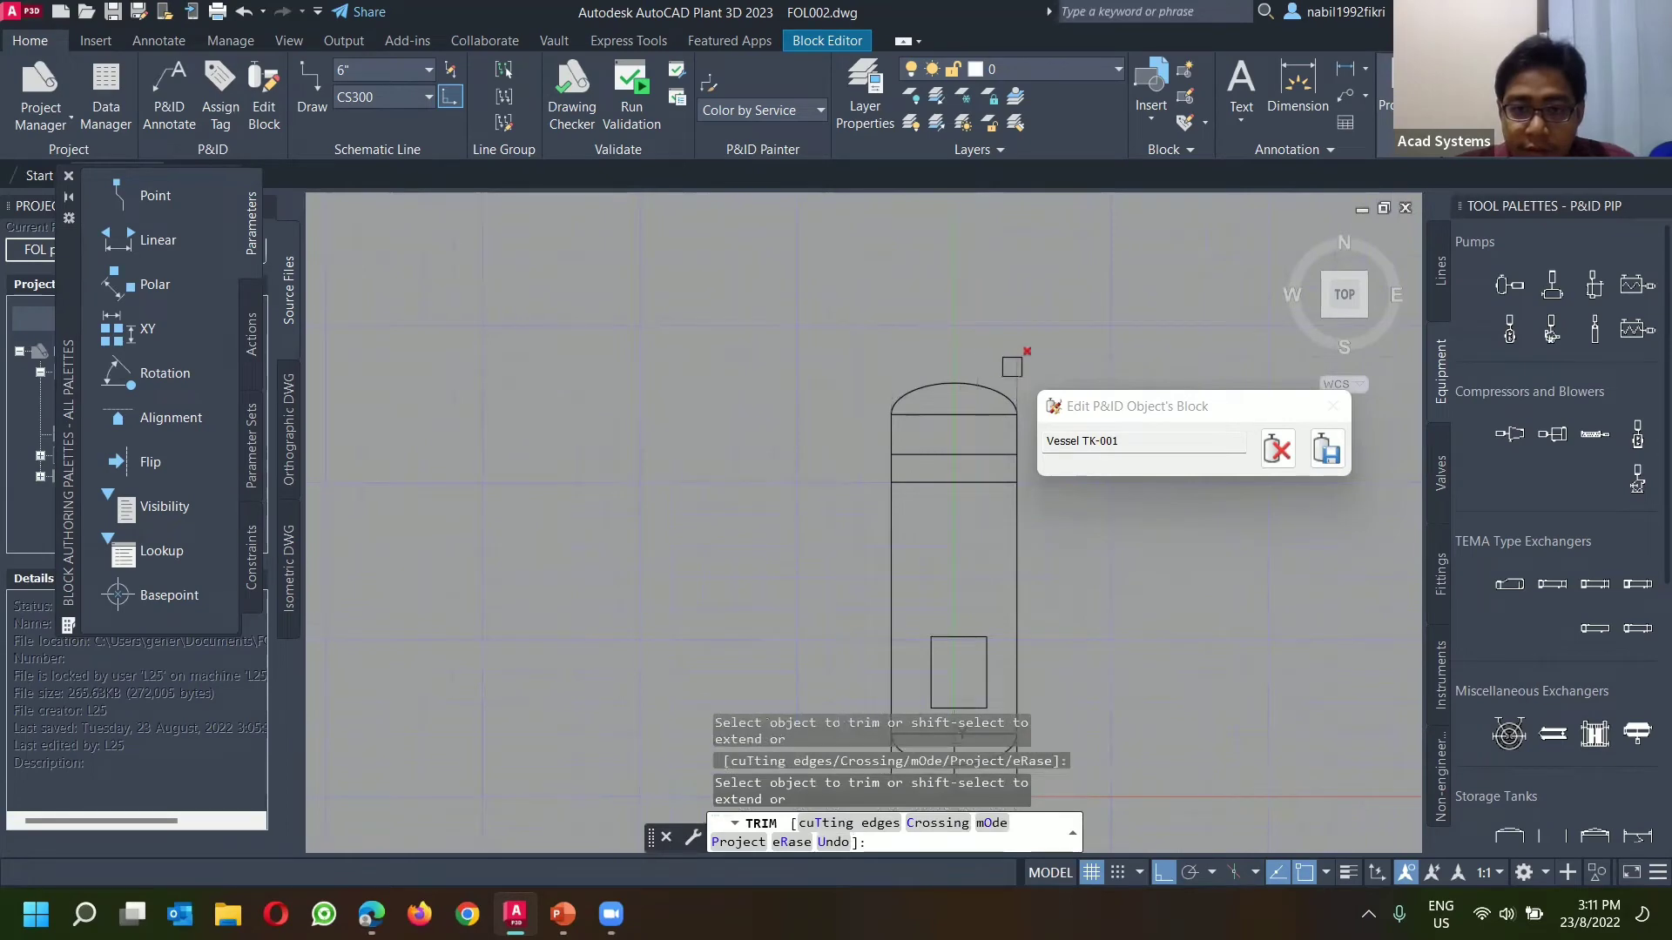
scroll(862, 273, "down", 3)
key("Escape")
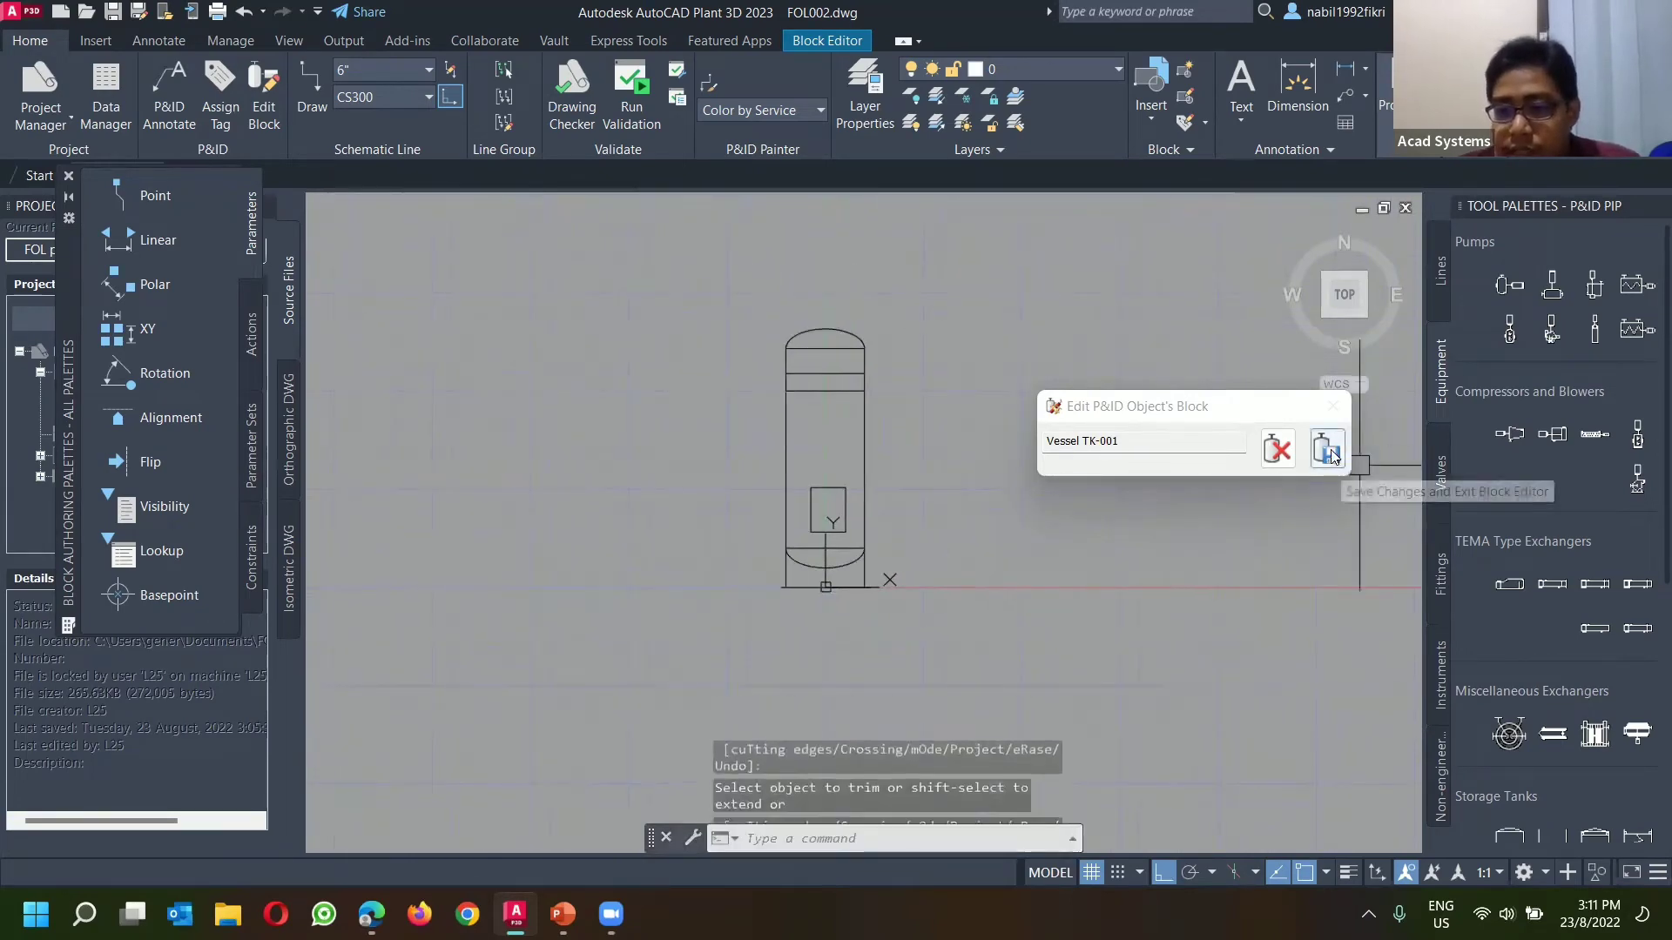
Step: Save the block changes of vessel TK-001 and exit the block editor
left_click(1329, 453)
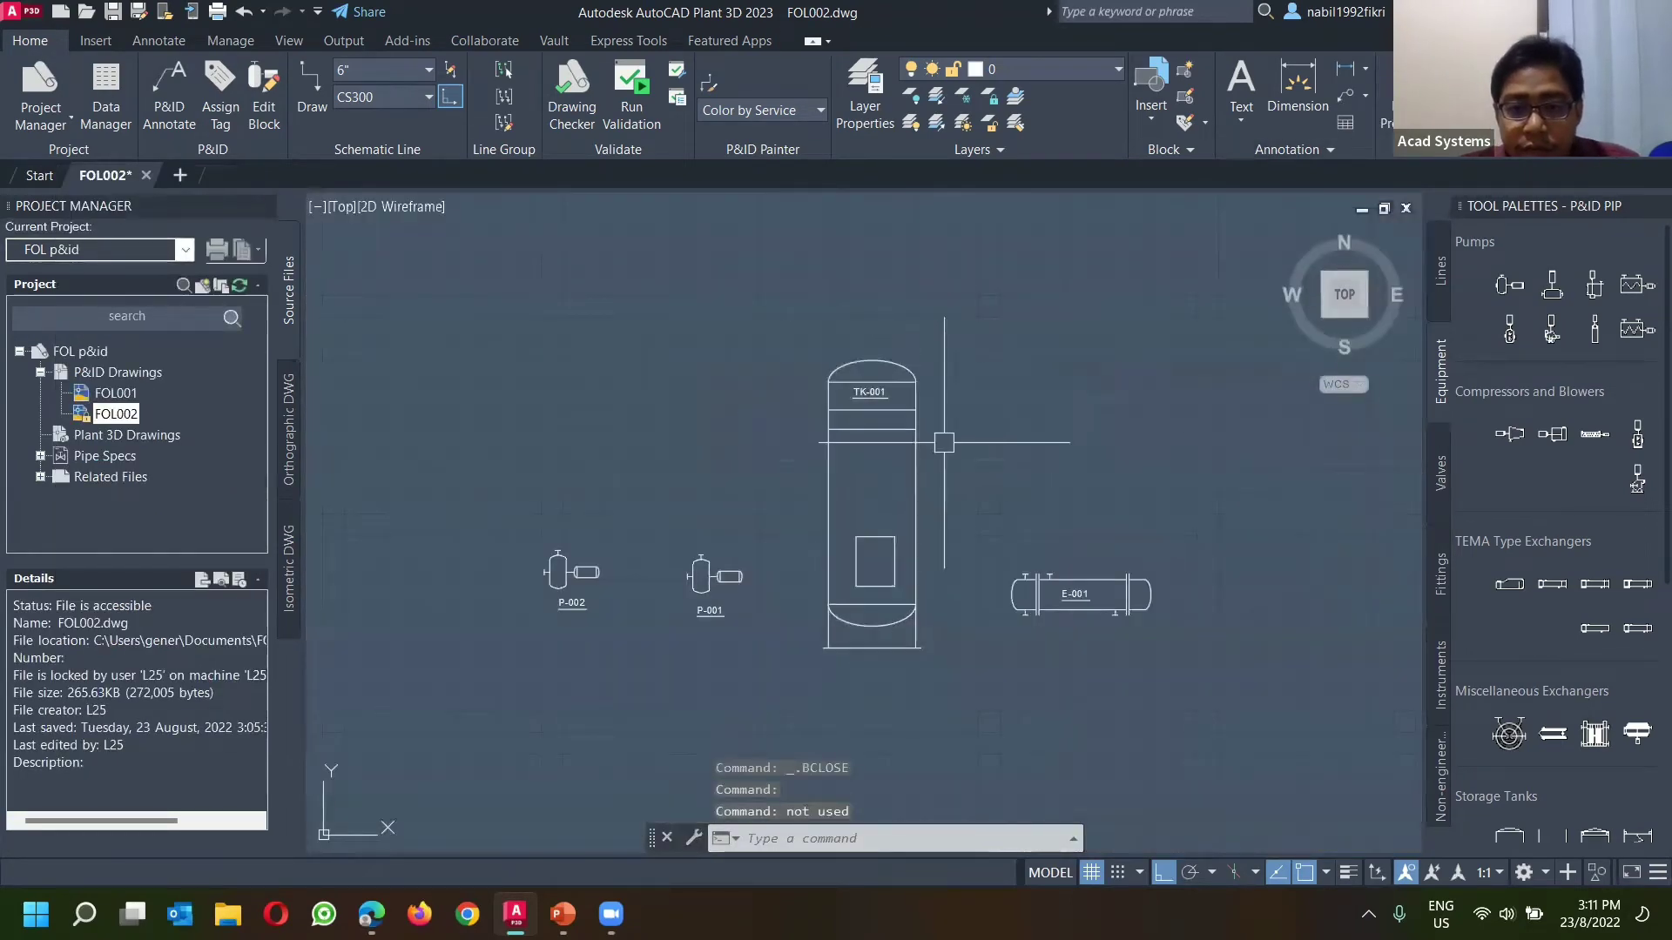
left_click(912, 478)
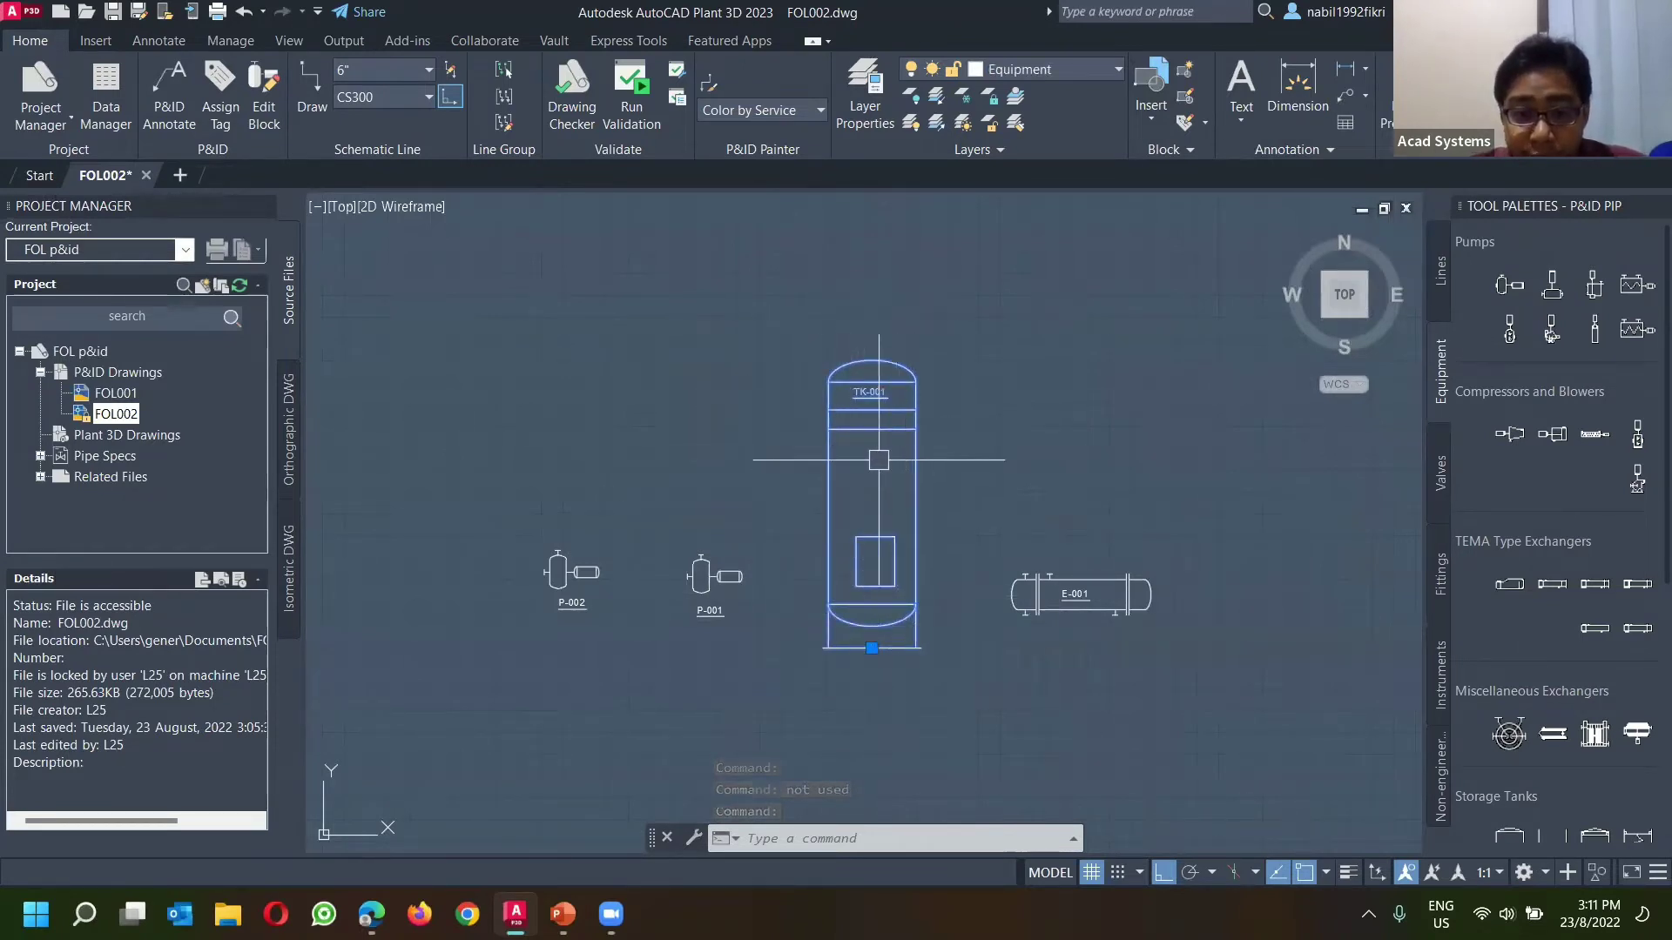
key("Escape")
key("Escape")
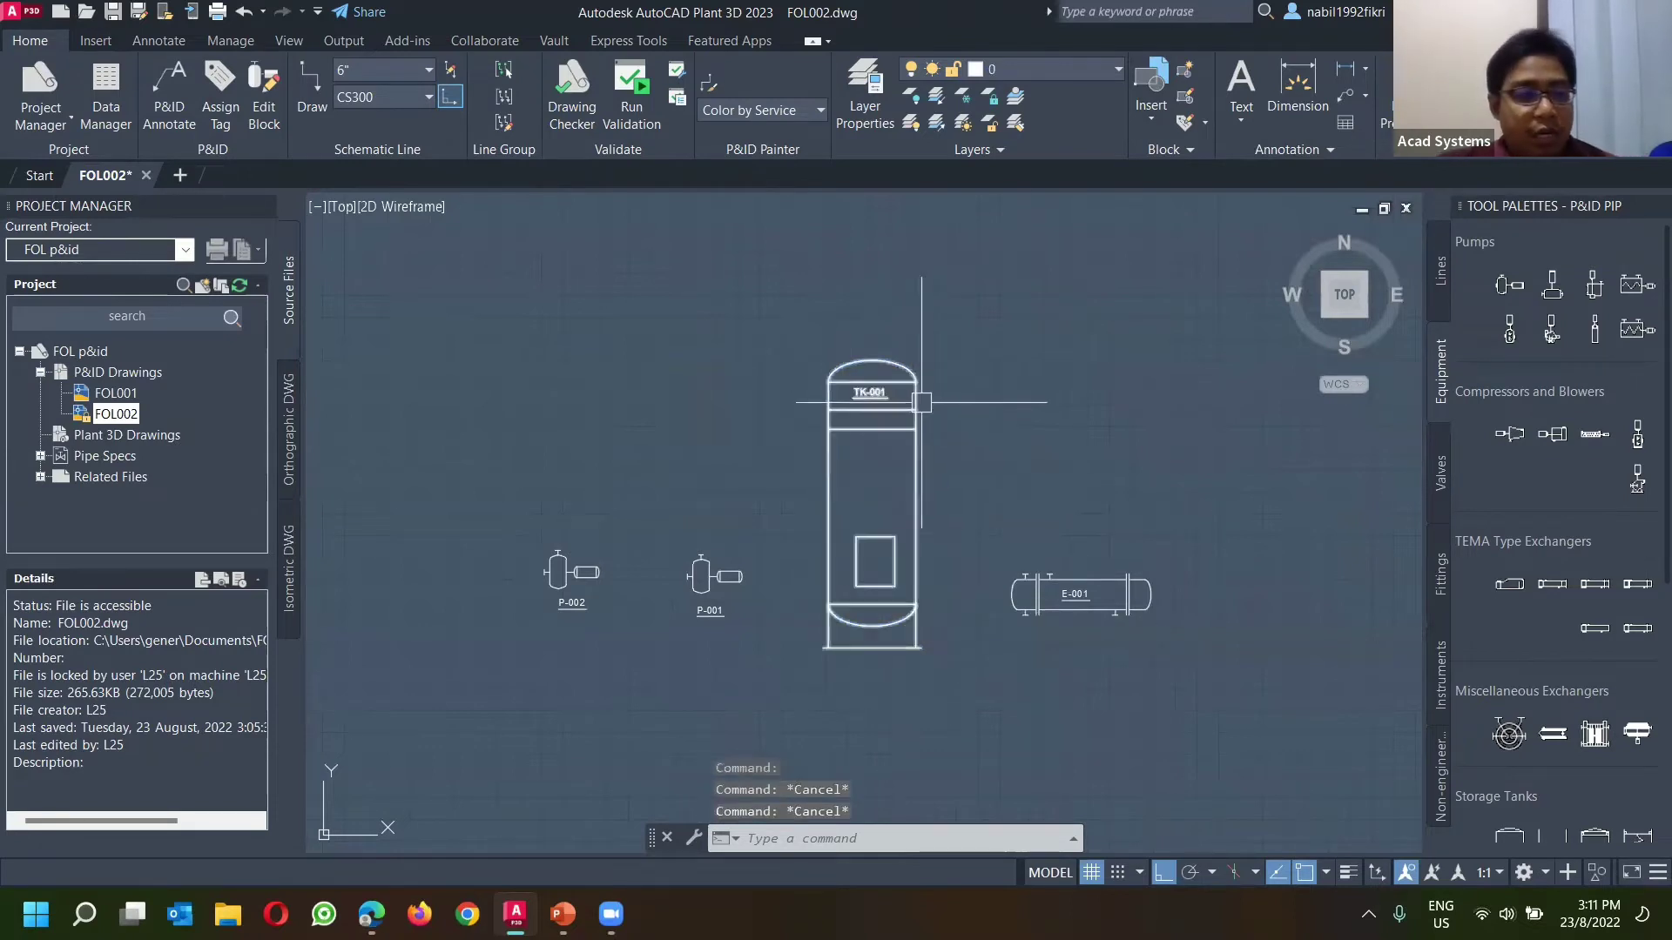
Step: Examine the edited vessel TK-001 and the existing nozzles on the pumps and exchanger E-001
scroll(860, 464, "down", 2)
scroll(870, 476, "up", 4)
scroll(995, 469, "up", 2)
mouse_move(995, 468)
middle_mouse_down()
mouse_move(1076, 364)
mouse_move(1058, 376)
middle_mouse_up()
scroll(1058, 376, "down", 2)
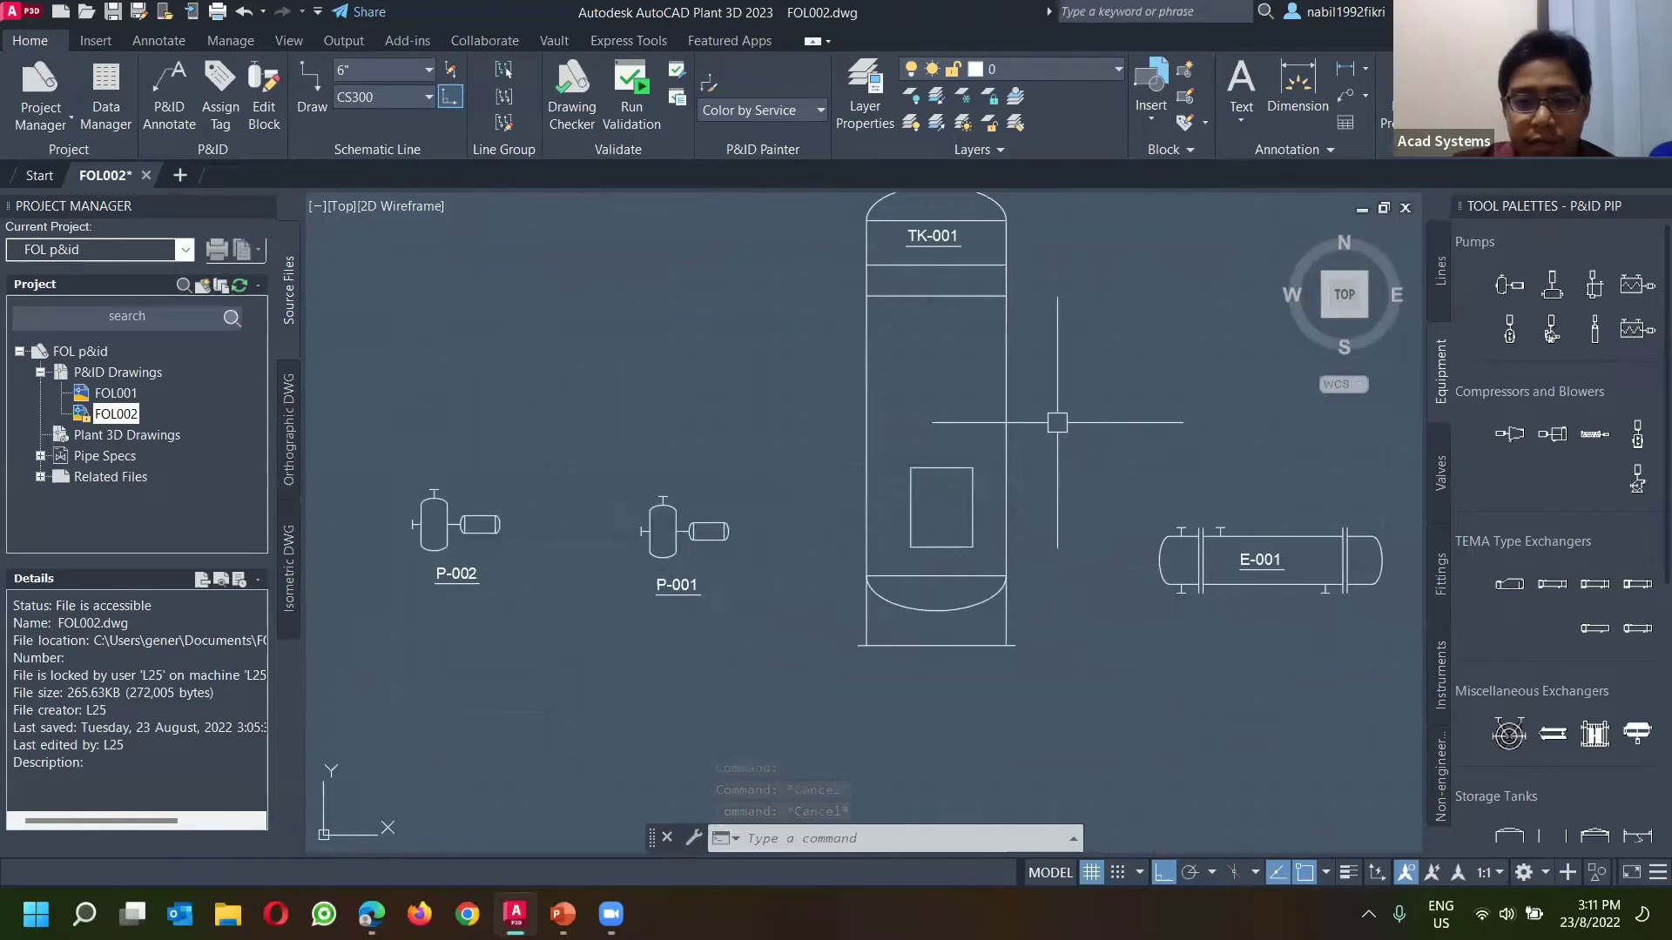
scroll(1057, 422, "up", 2)
middle_click_drag(505, 493, 826, 473)
middle_click_drag(1063, 598, 657, 579)
middle_click_drag(1242, 593, 1101, 589)
scroll(1061, 578, "up", 4)
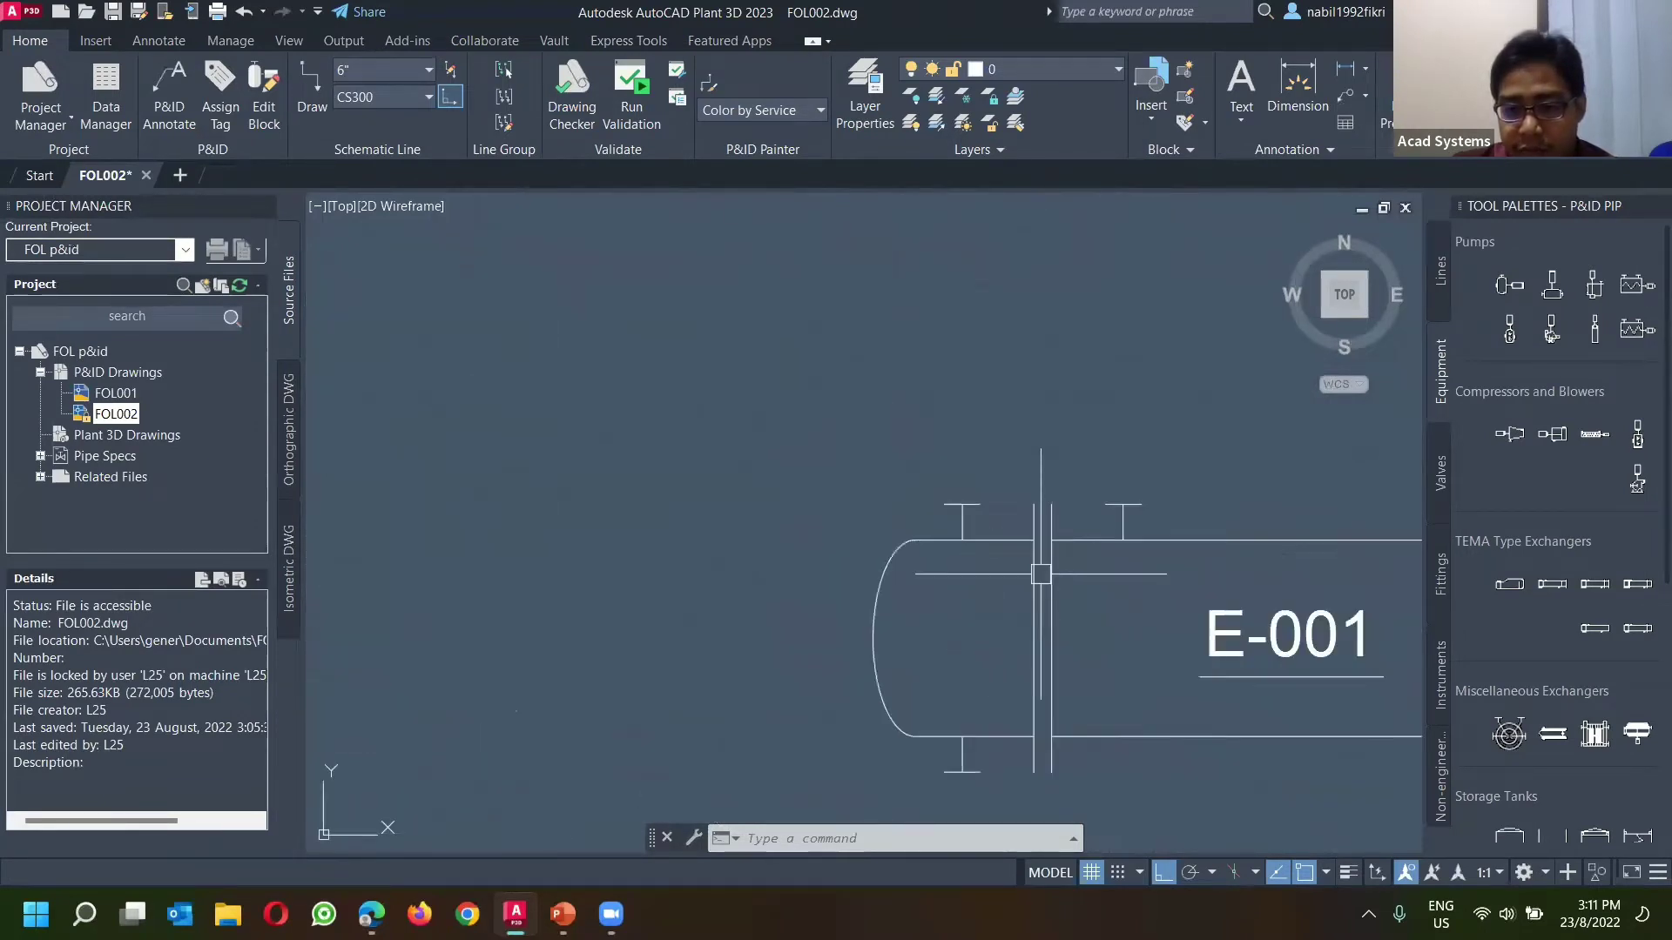
scroll(964, 504, "down", 4)
middle_click_drag(889, 475, 1043, 580)
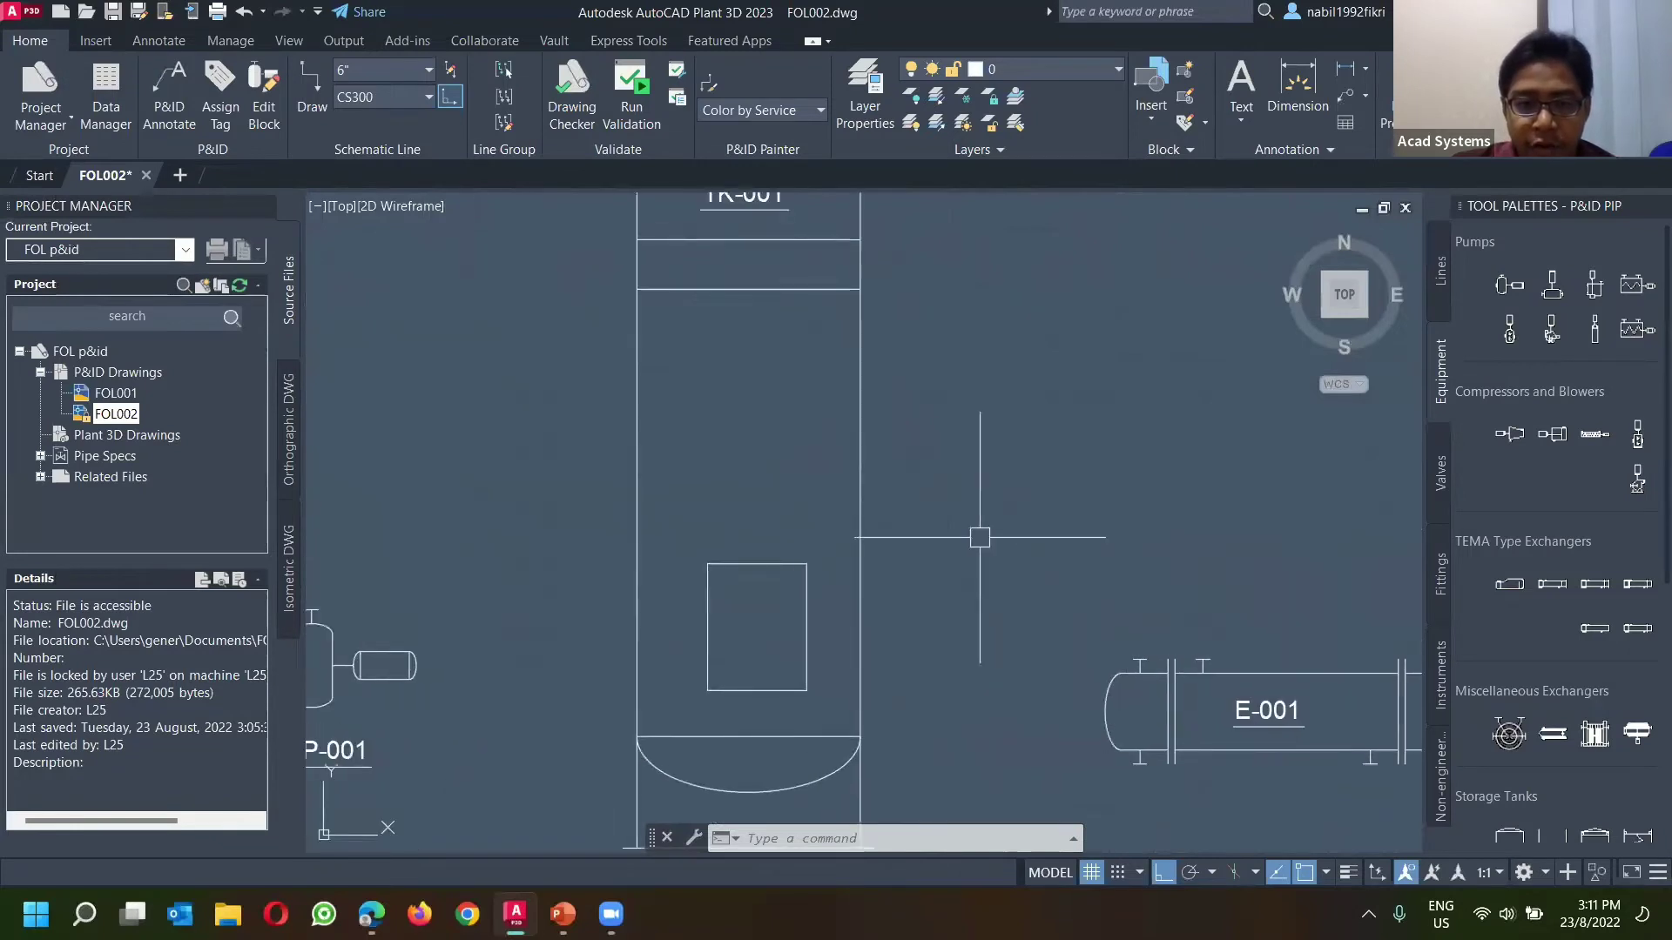
scroll(917, 466, "down", 2)
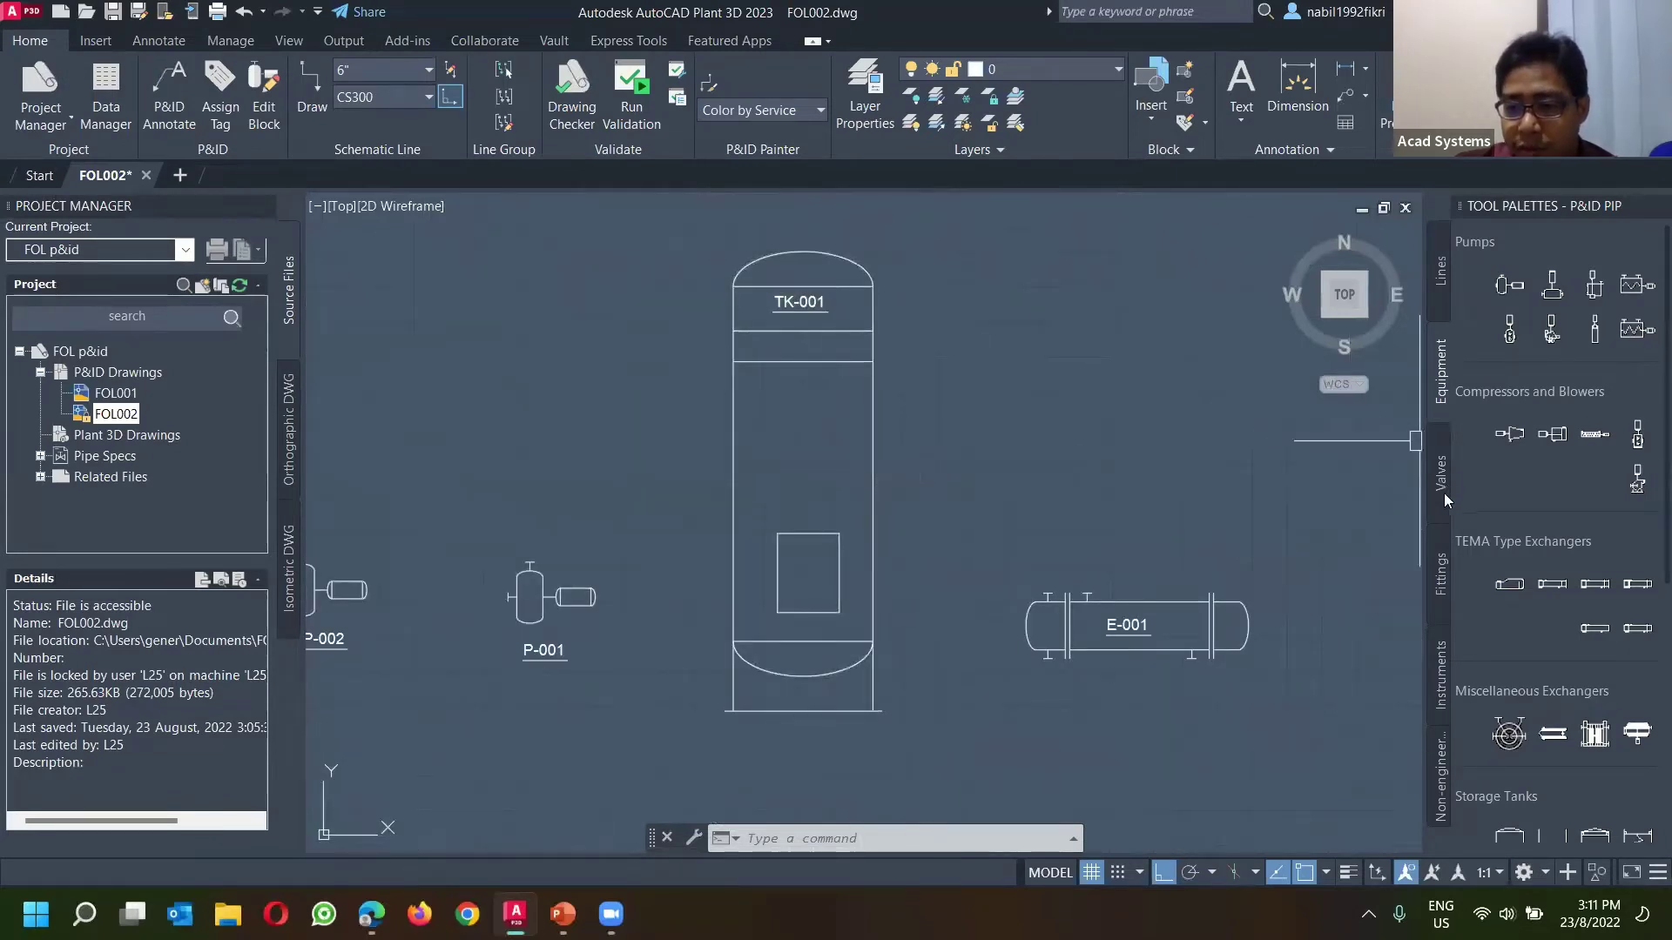
Step: Place a flanged nozzle on the right wall of TK-001, level with the small rectangle, at rotation angle 0
left_click(1440, 592)
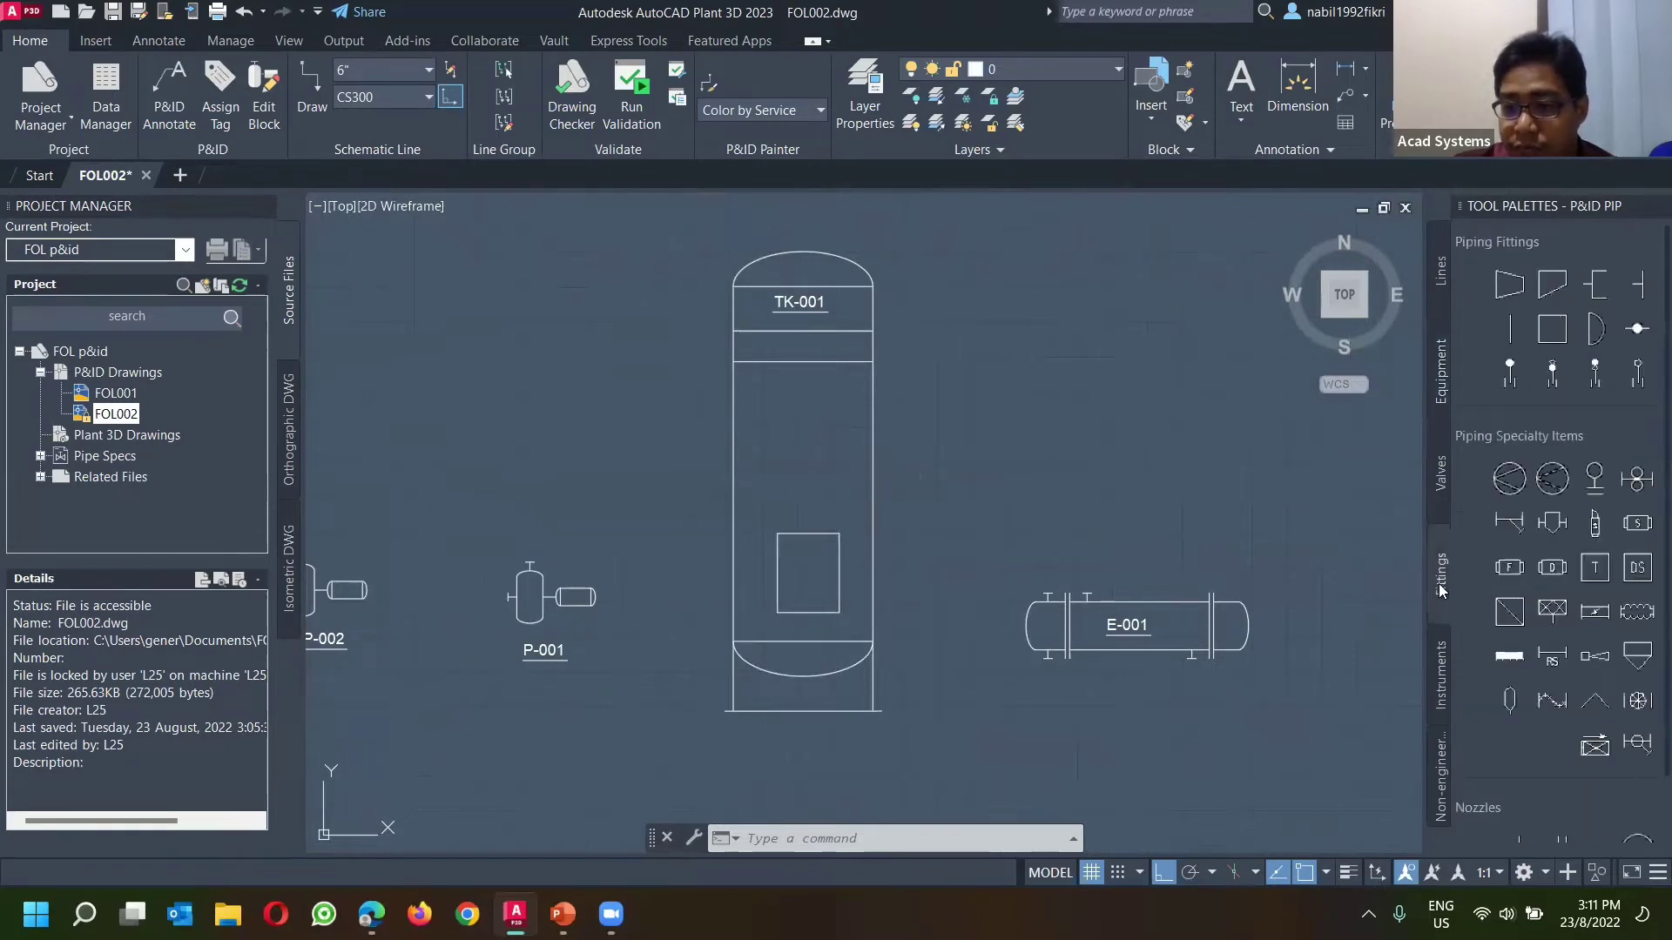
scroll(1526, 355, "down", 2)
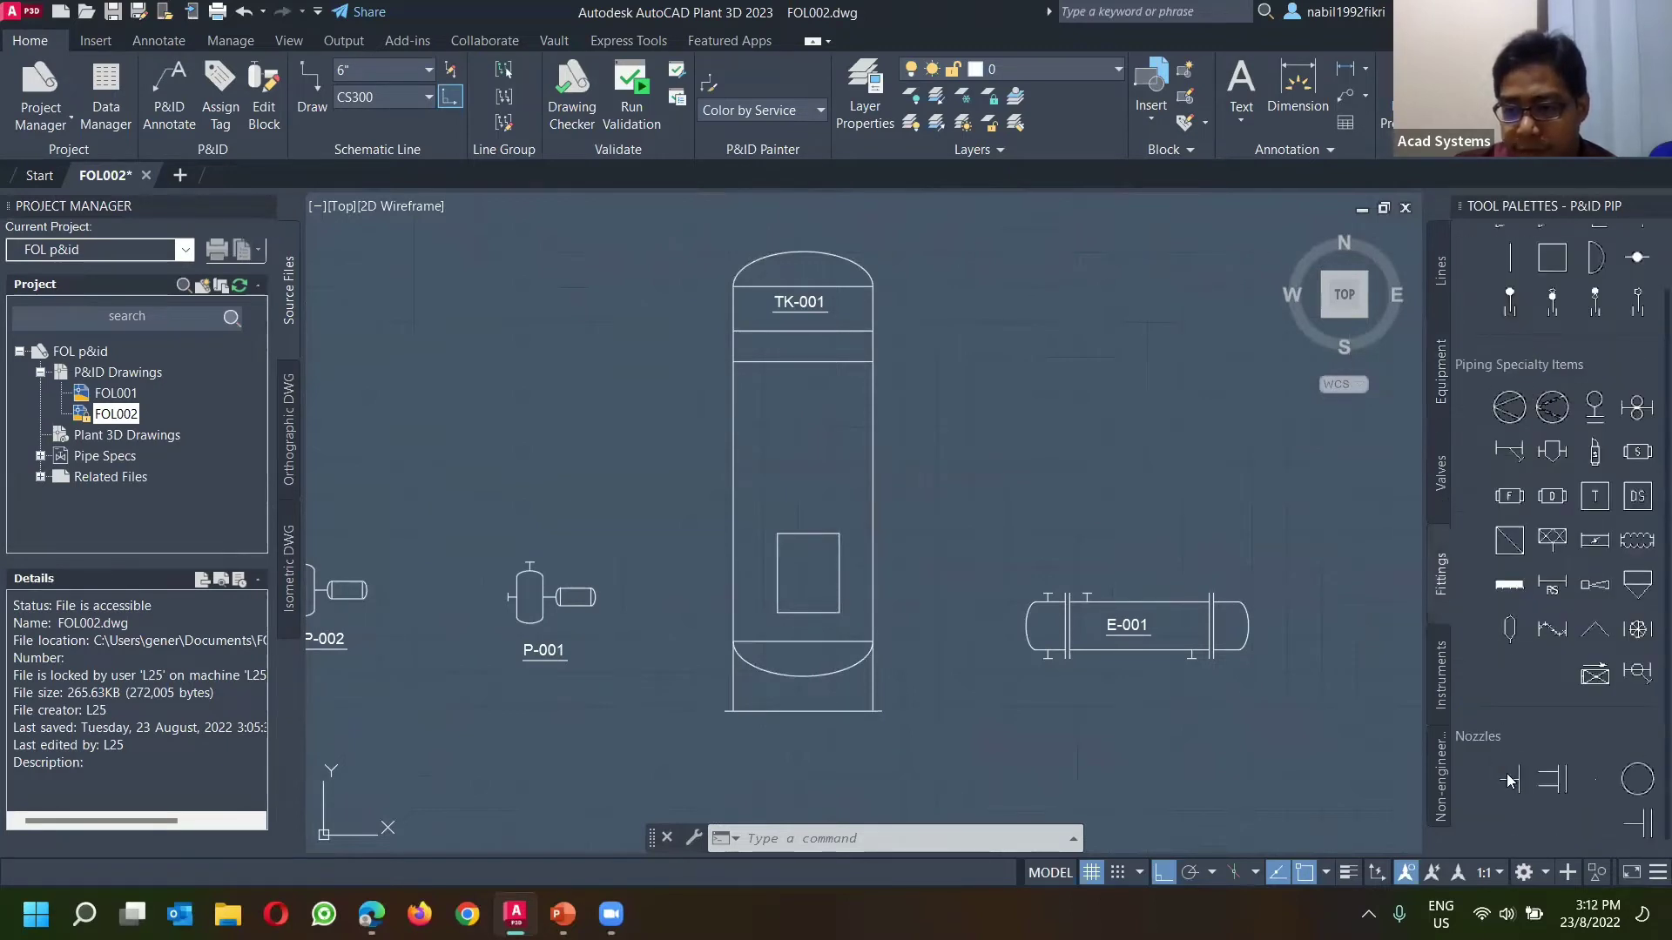
left_click(1637, 827)
scroll(956, 583, "up", 4)
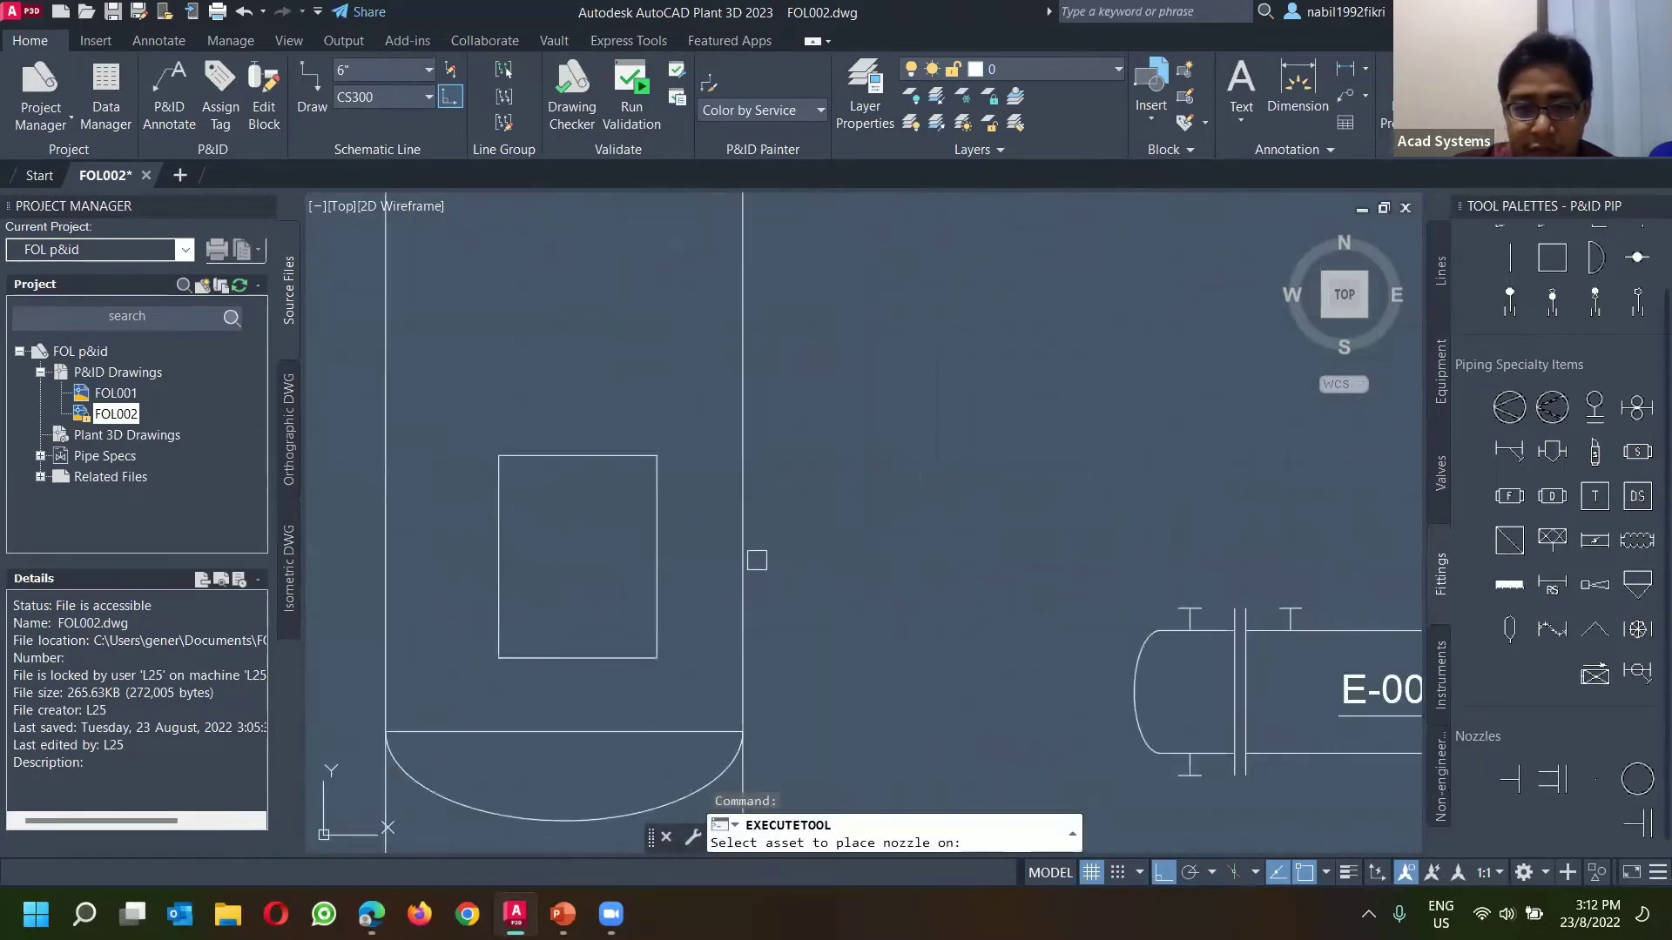
left_click(749, 562)
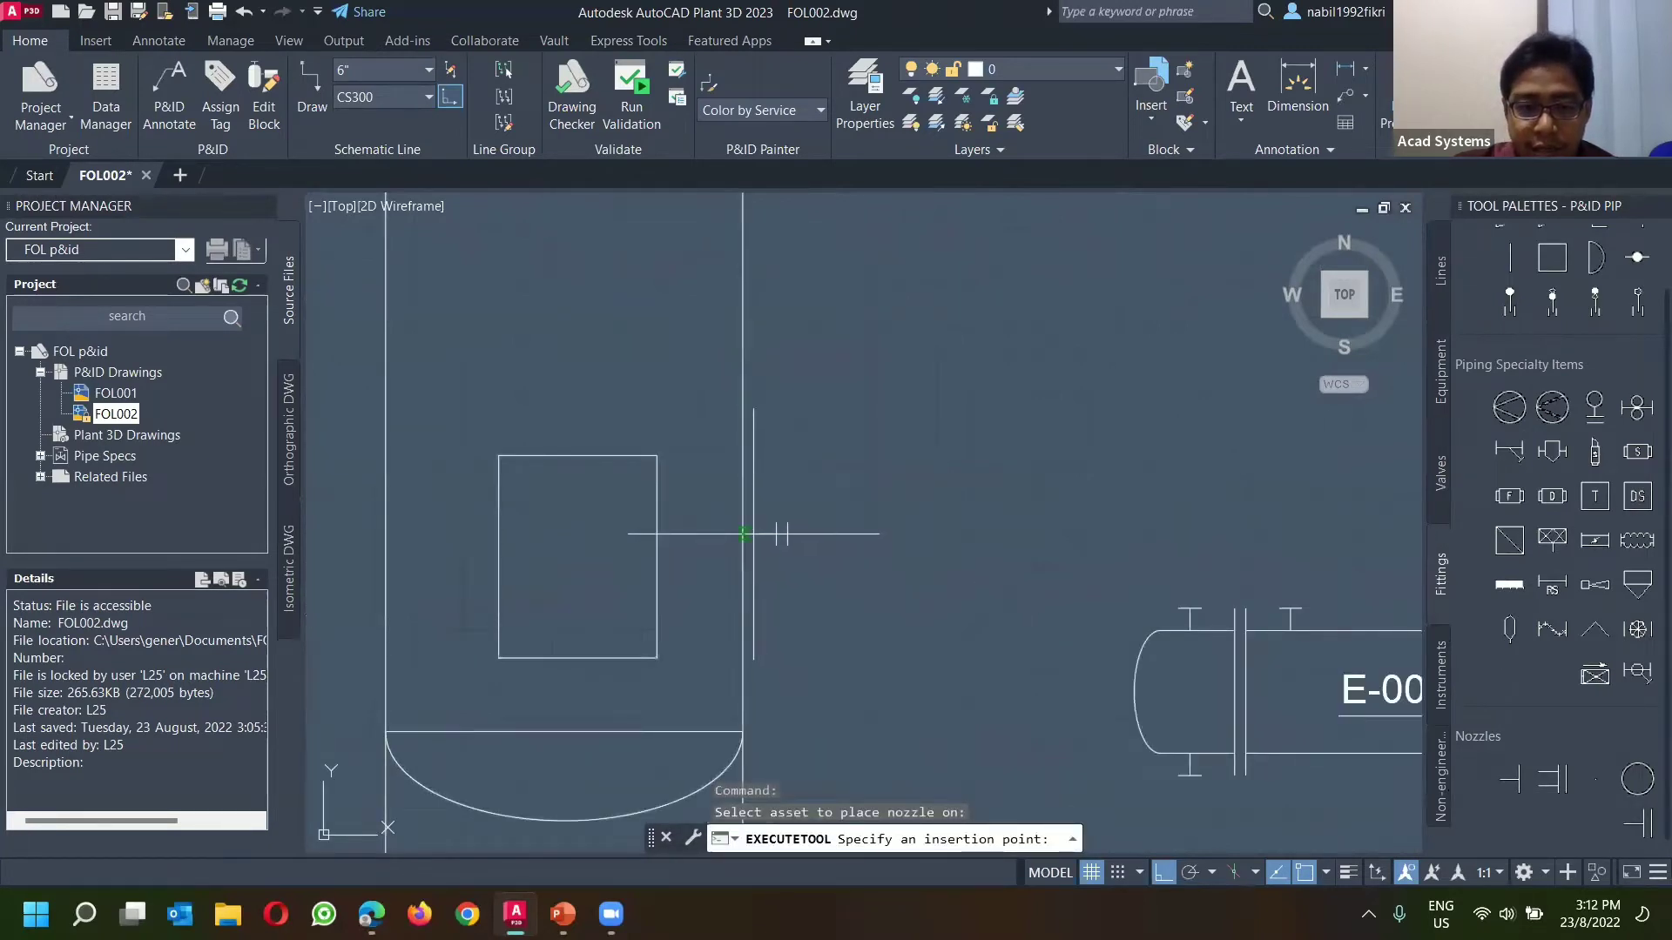
left_click(745, 533)
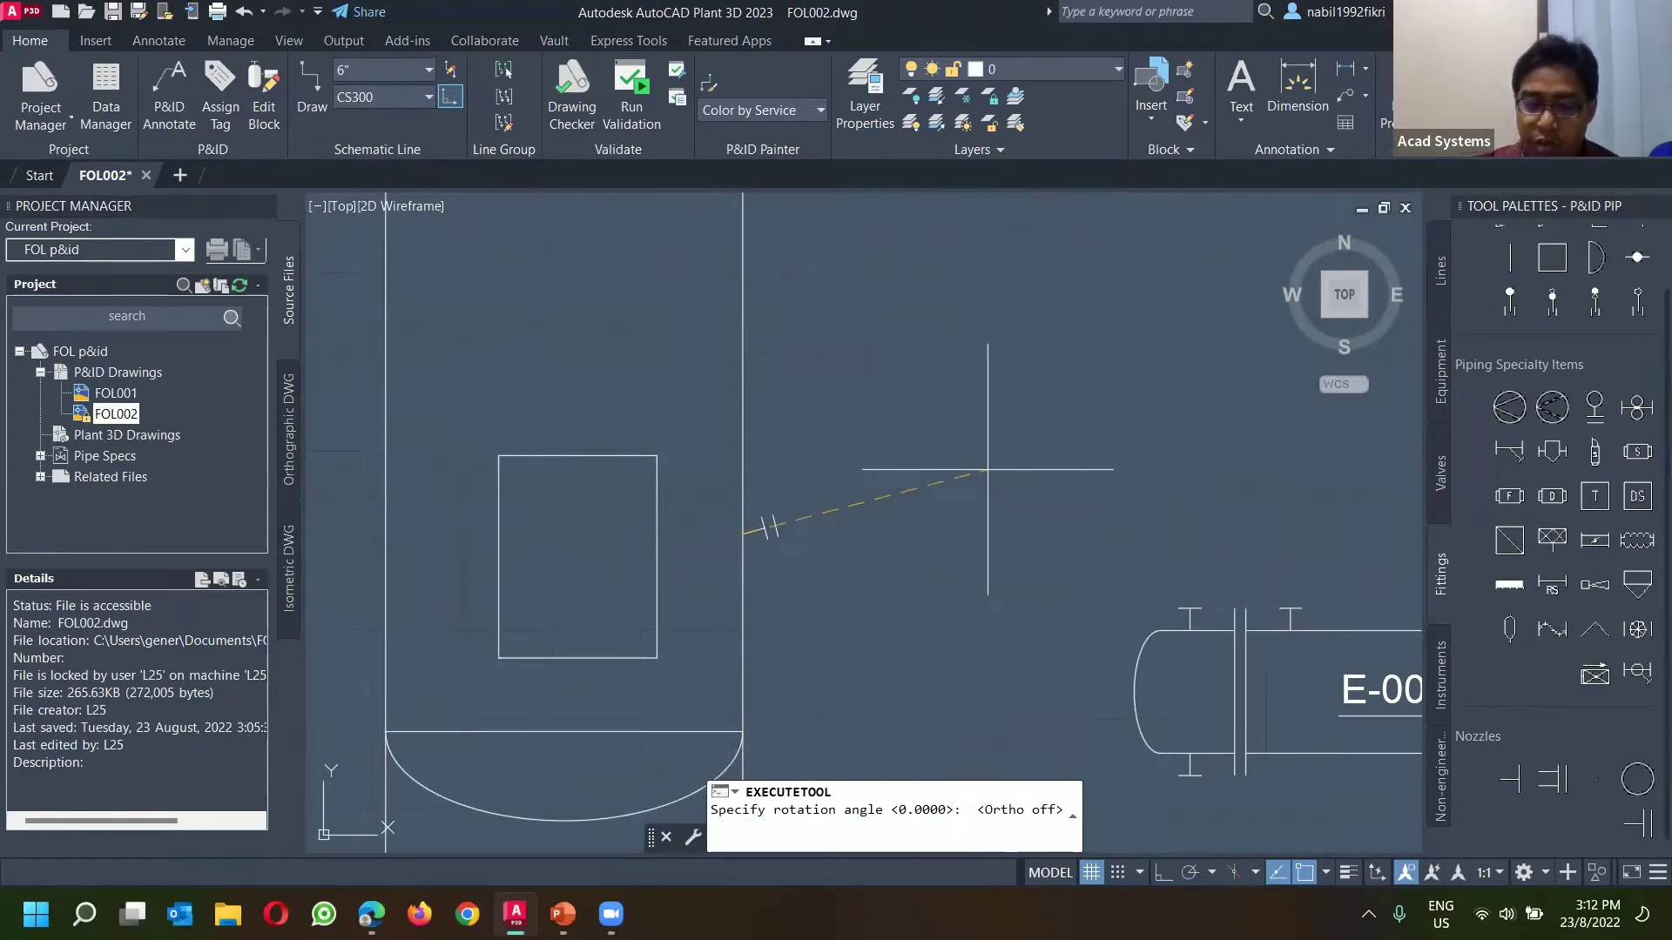
key("Return")
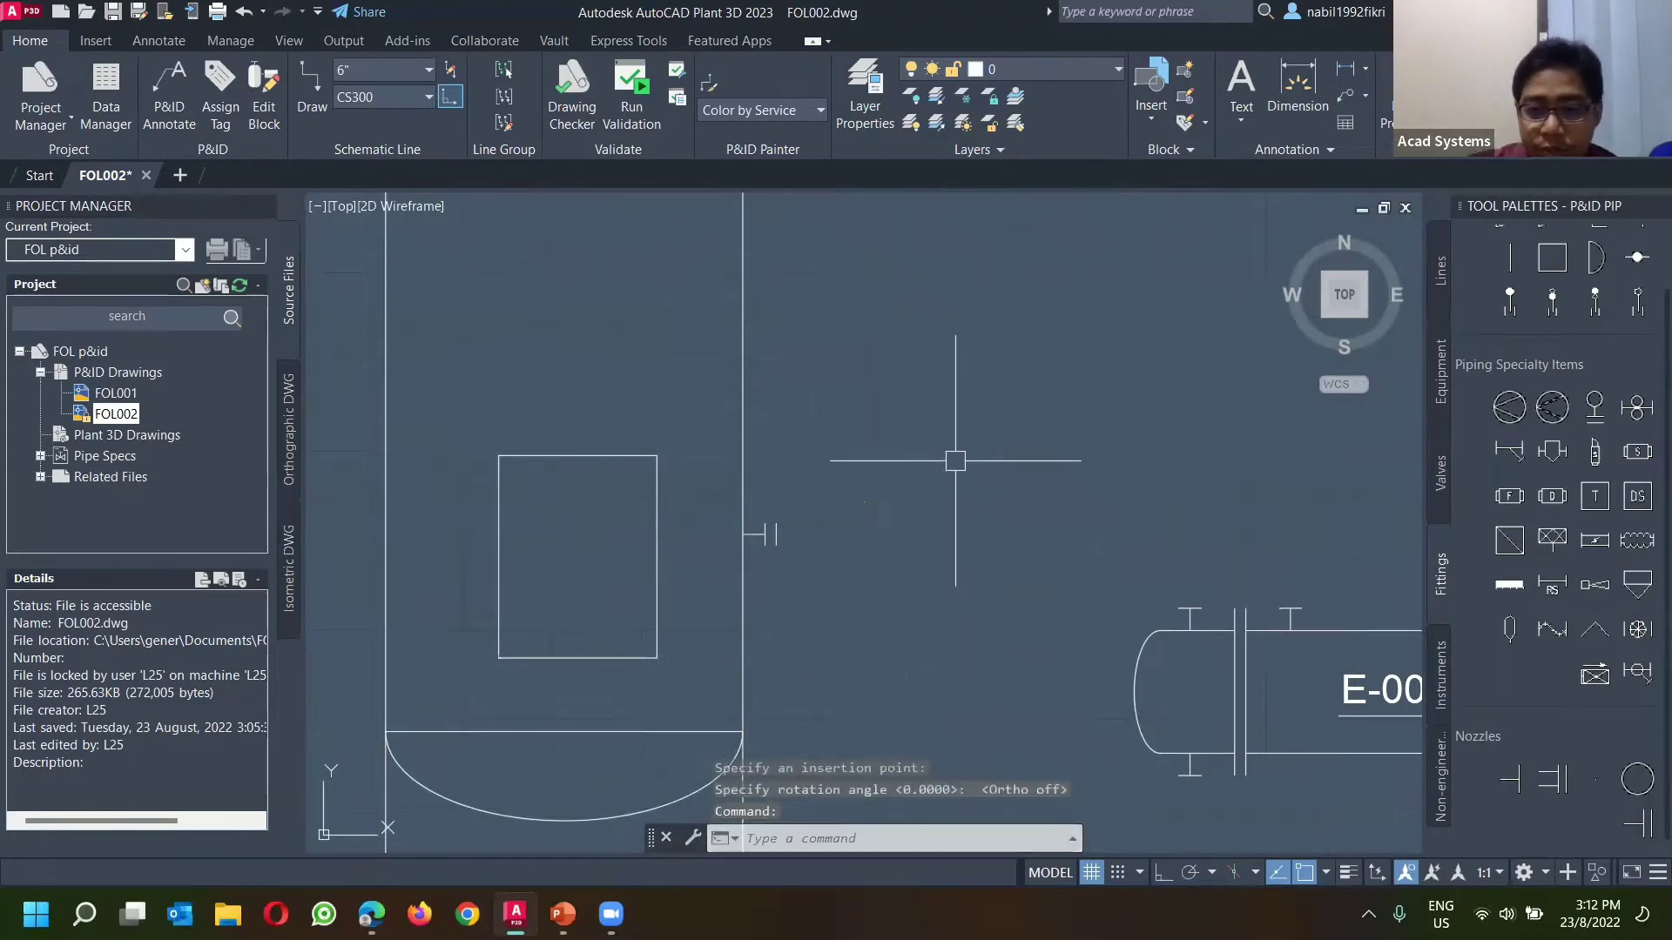
Step: Place a second flanged nozzle on TK-001's right wall just above the first, angled up and outwards
scroll(993, 468, "down", 2)
scroll(834, 487, "down", 4)
scroll(829, 484, "up", 4)
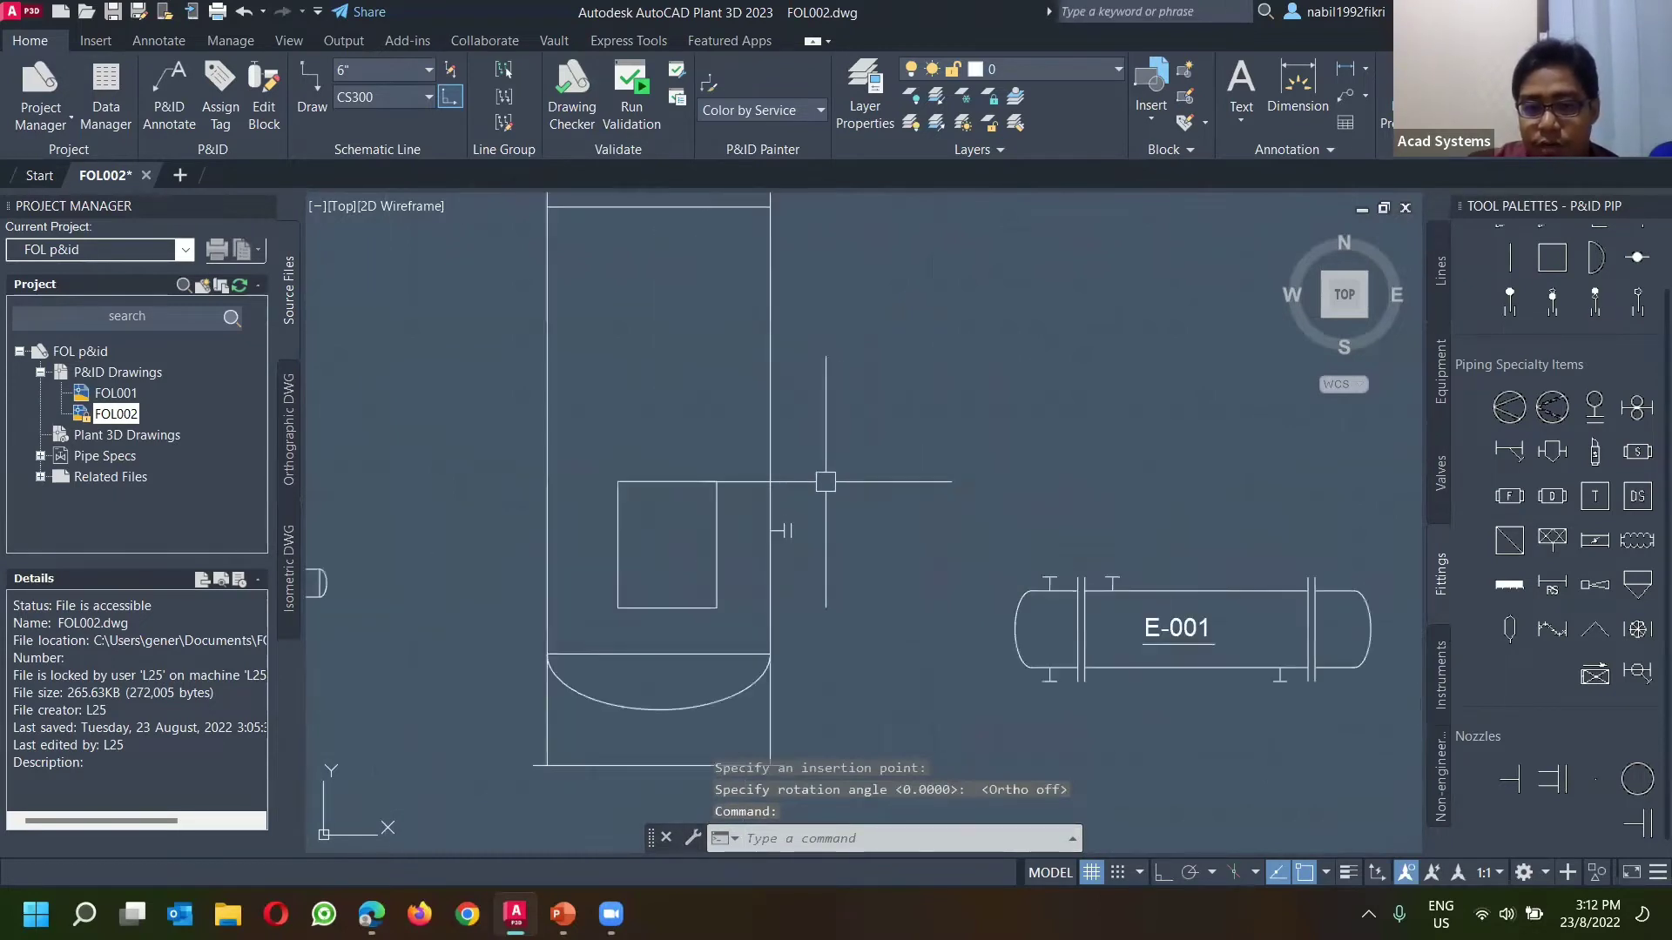
middle_click_drag(829, 484, 944, 552)
left_click(1636, 823)
left_click(895, 533)
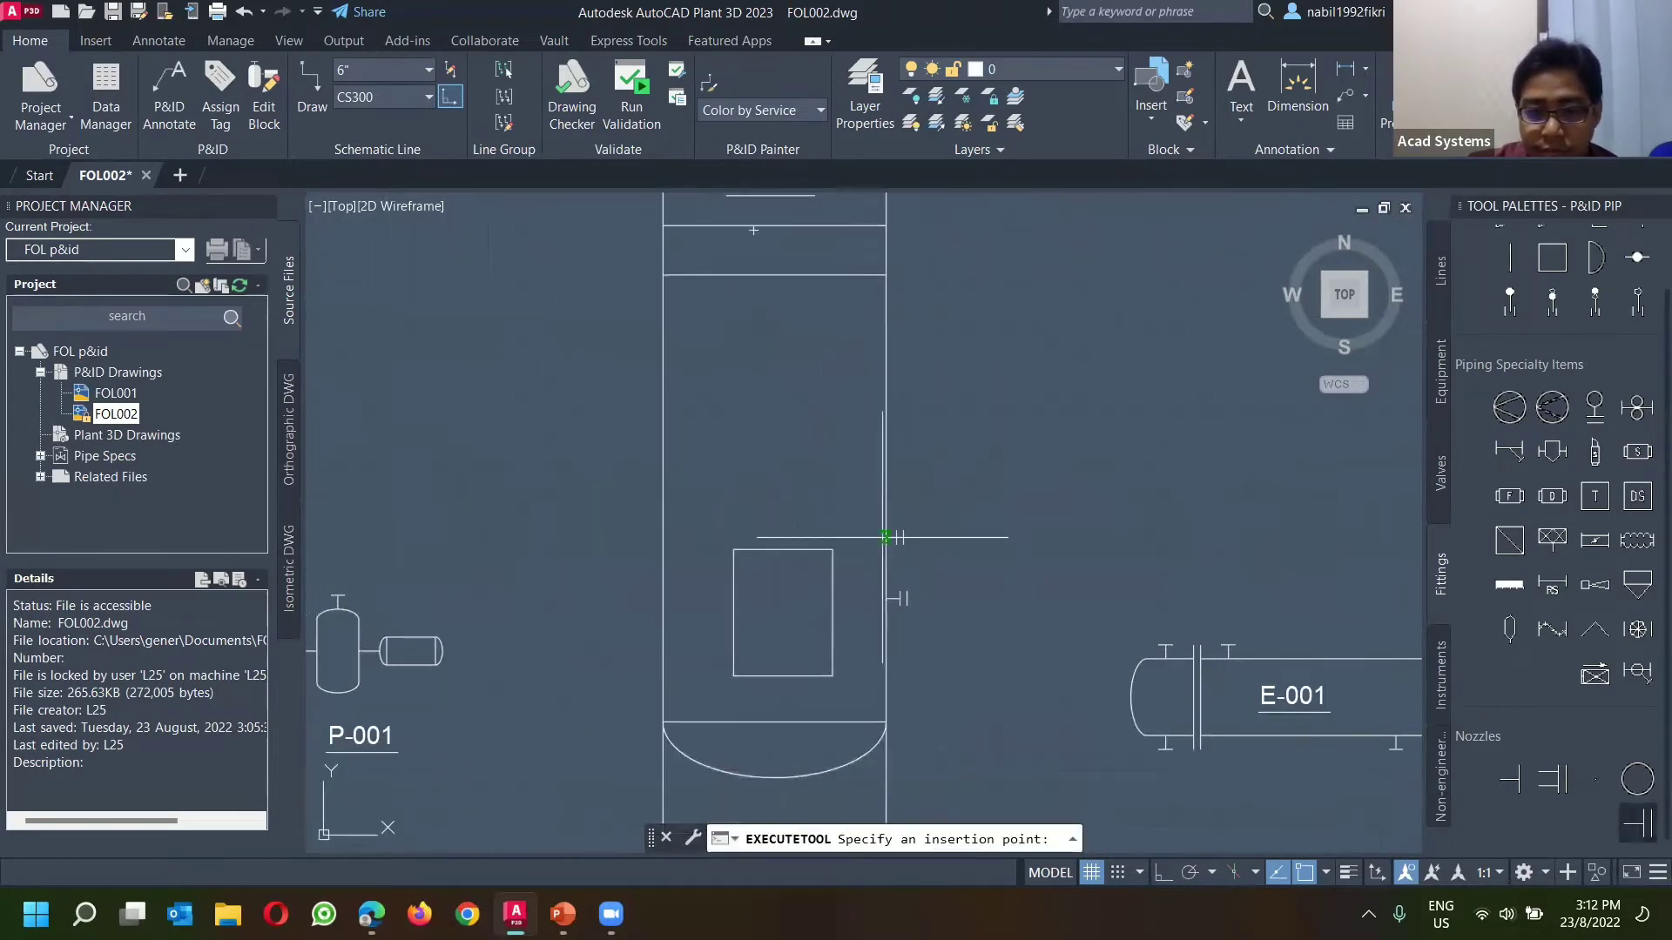
left_click(888, 524)
left_click(1117, 438)
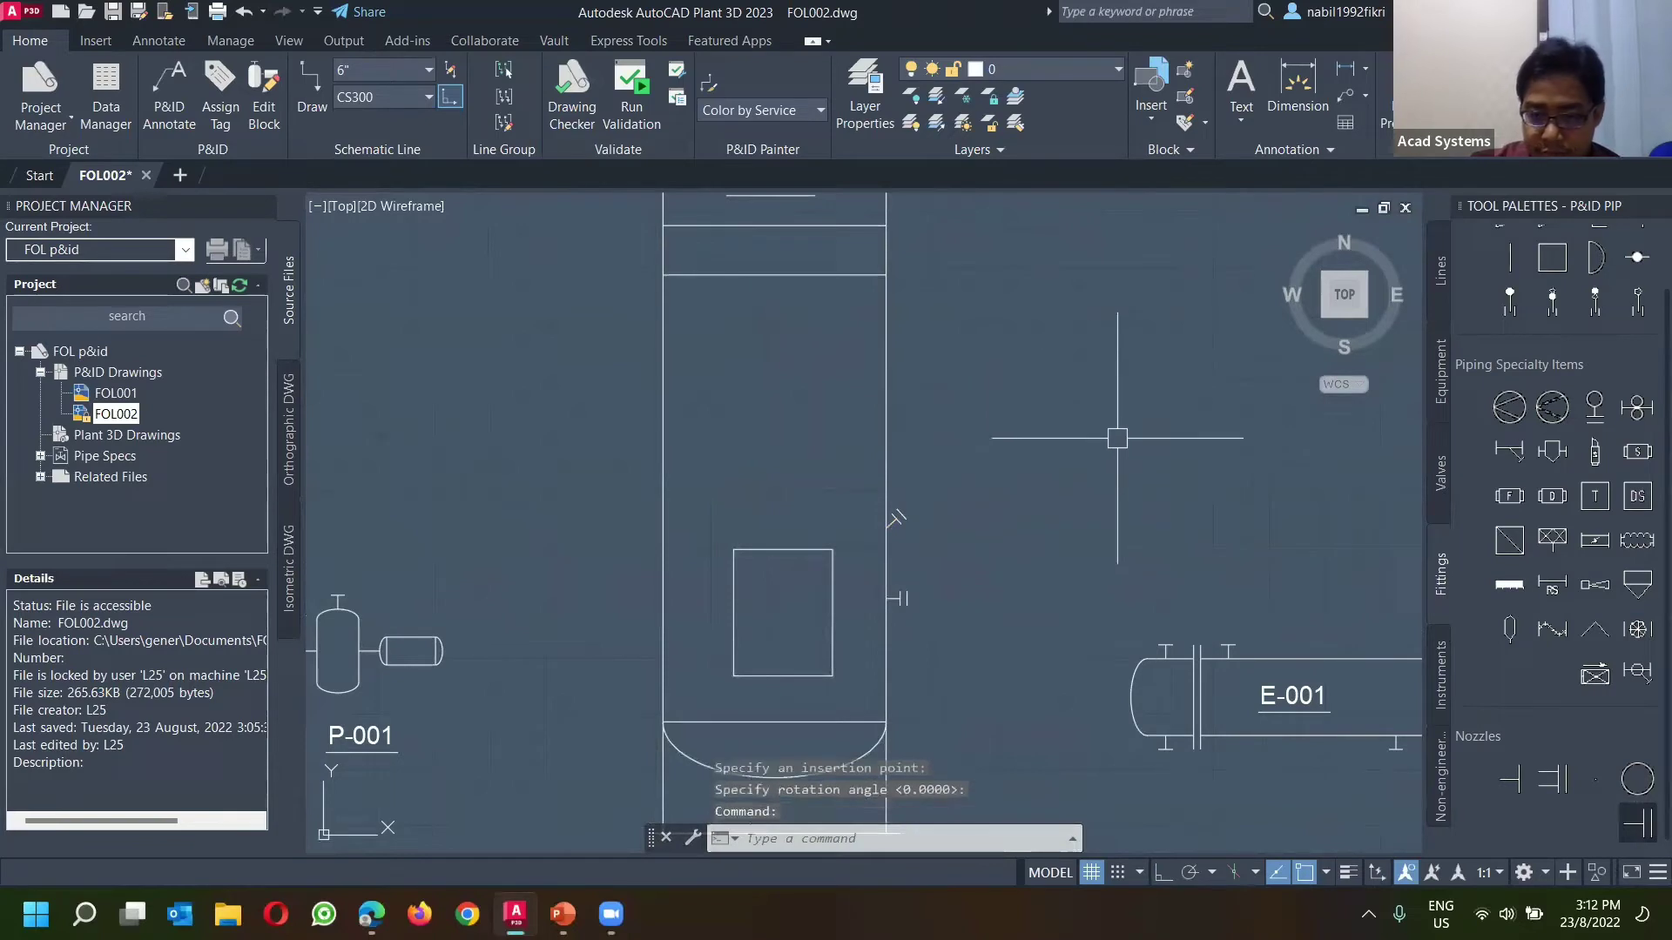
scroll(1018, 284, "down", 4)
key("Escape")
key("Escape")
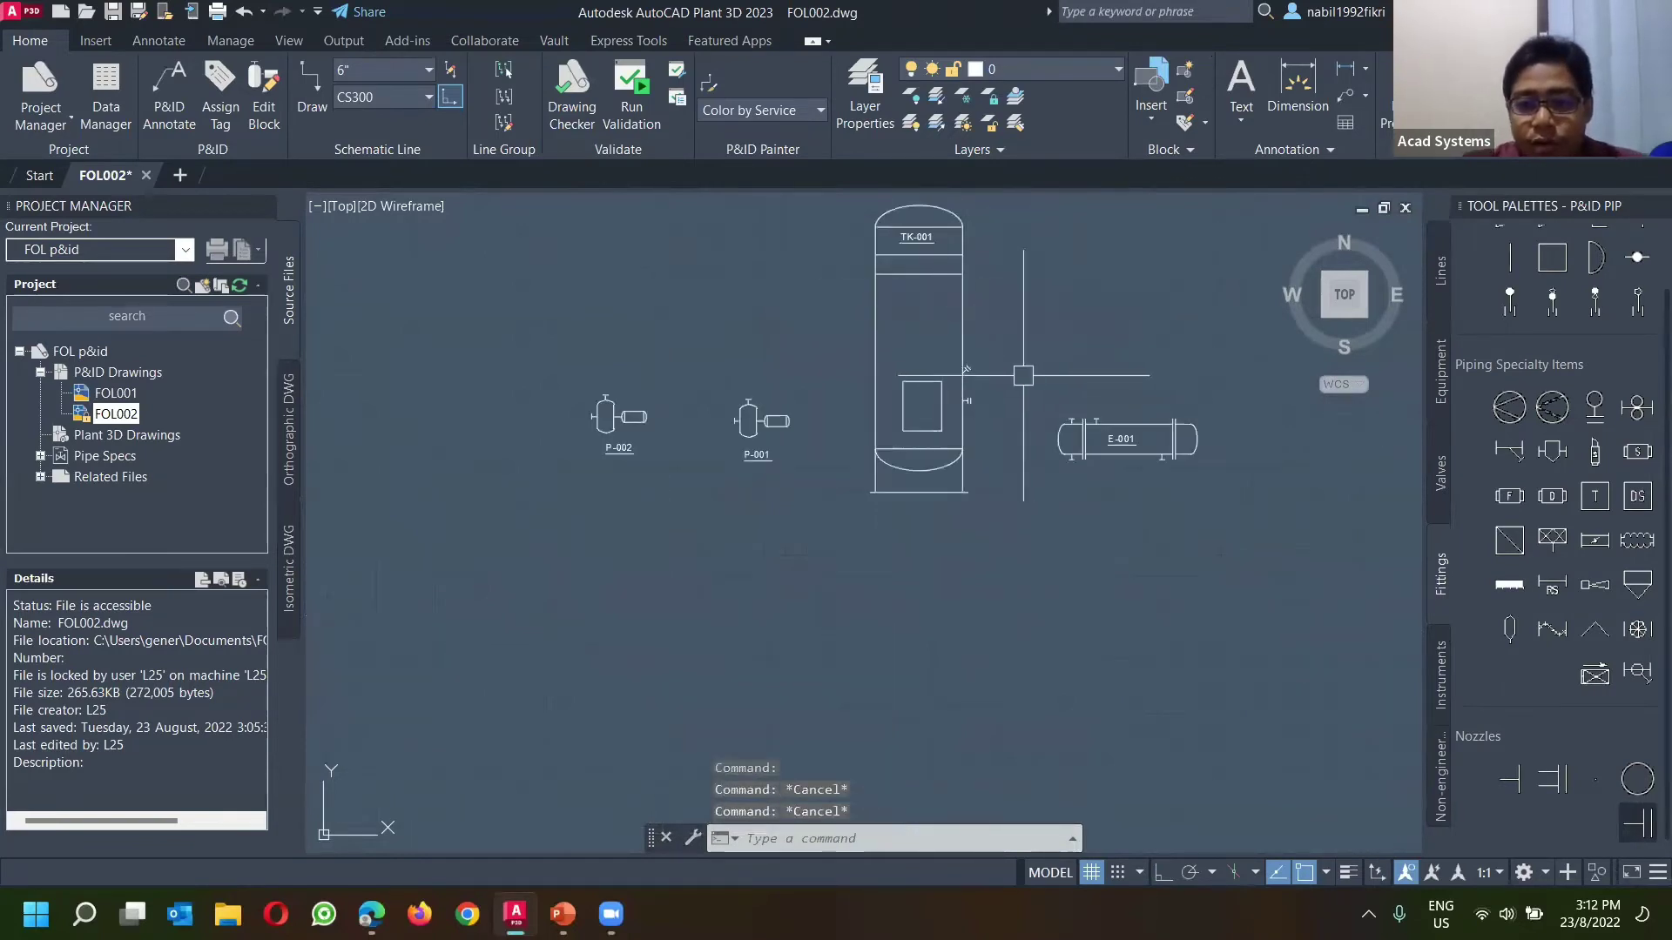
Step: Assign tag N-1 to the lower, horizontal nozzle on TK-001 and place its Tag-style annotation
scroll(1027, 369, "up", 3)
middle_click_drag(702, 470, 662, 506)
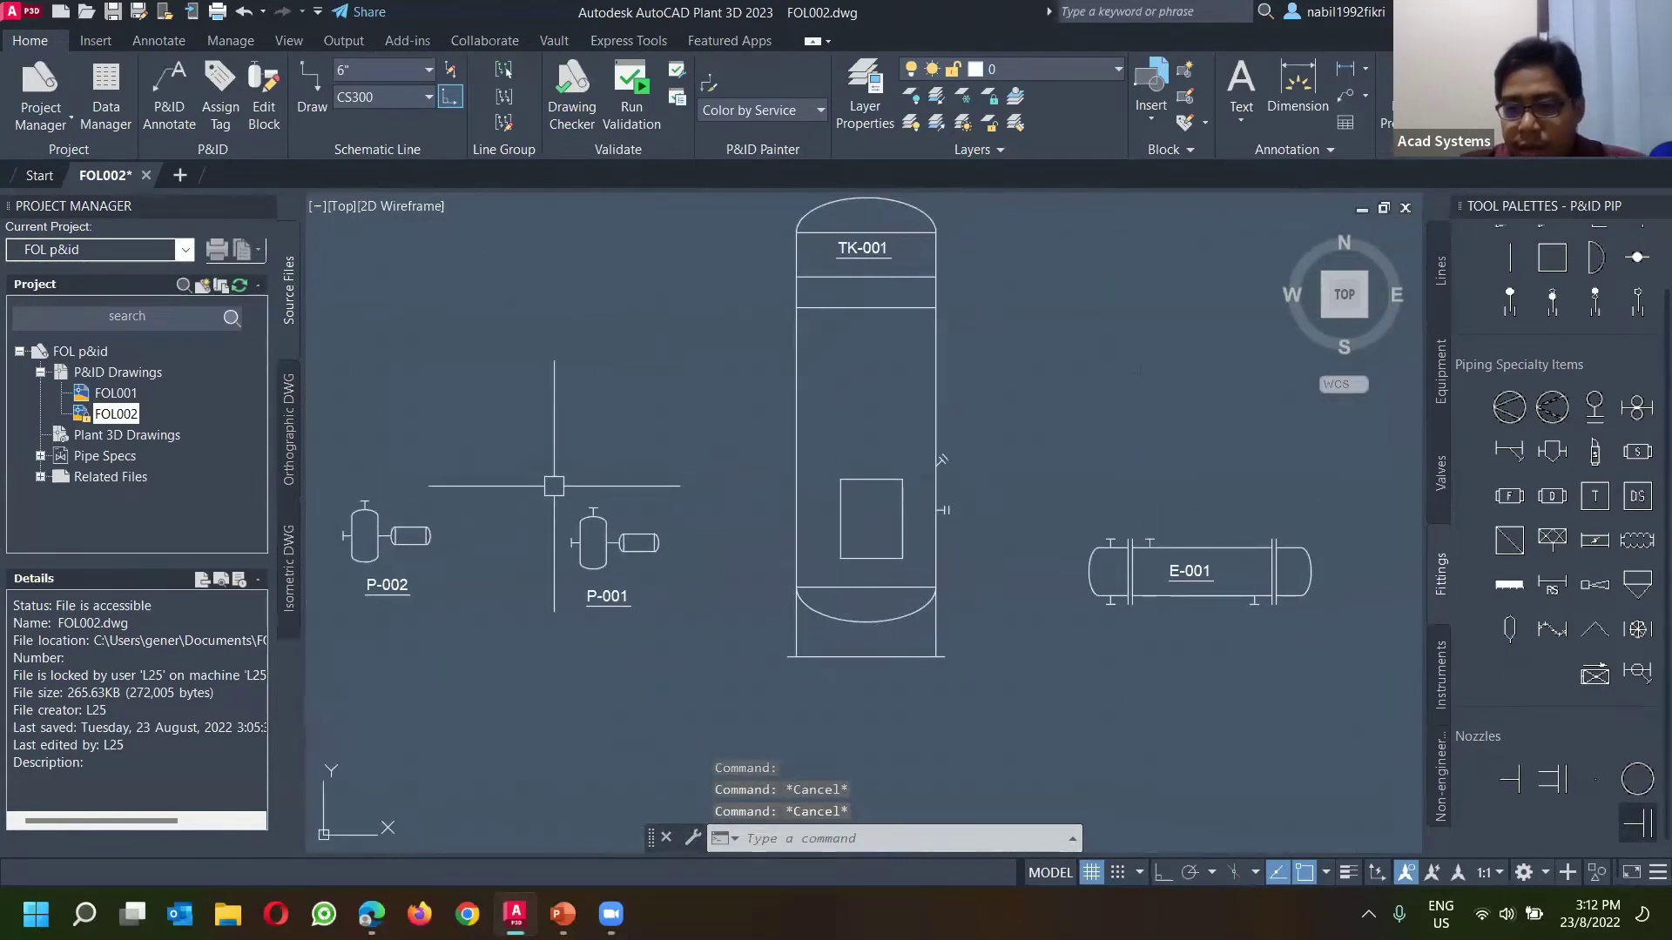
scroll(866, 452, "up", 2)
scroll(870, 466, "down", 2)
scroll(862, 479, "up", 2)
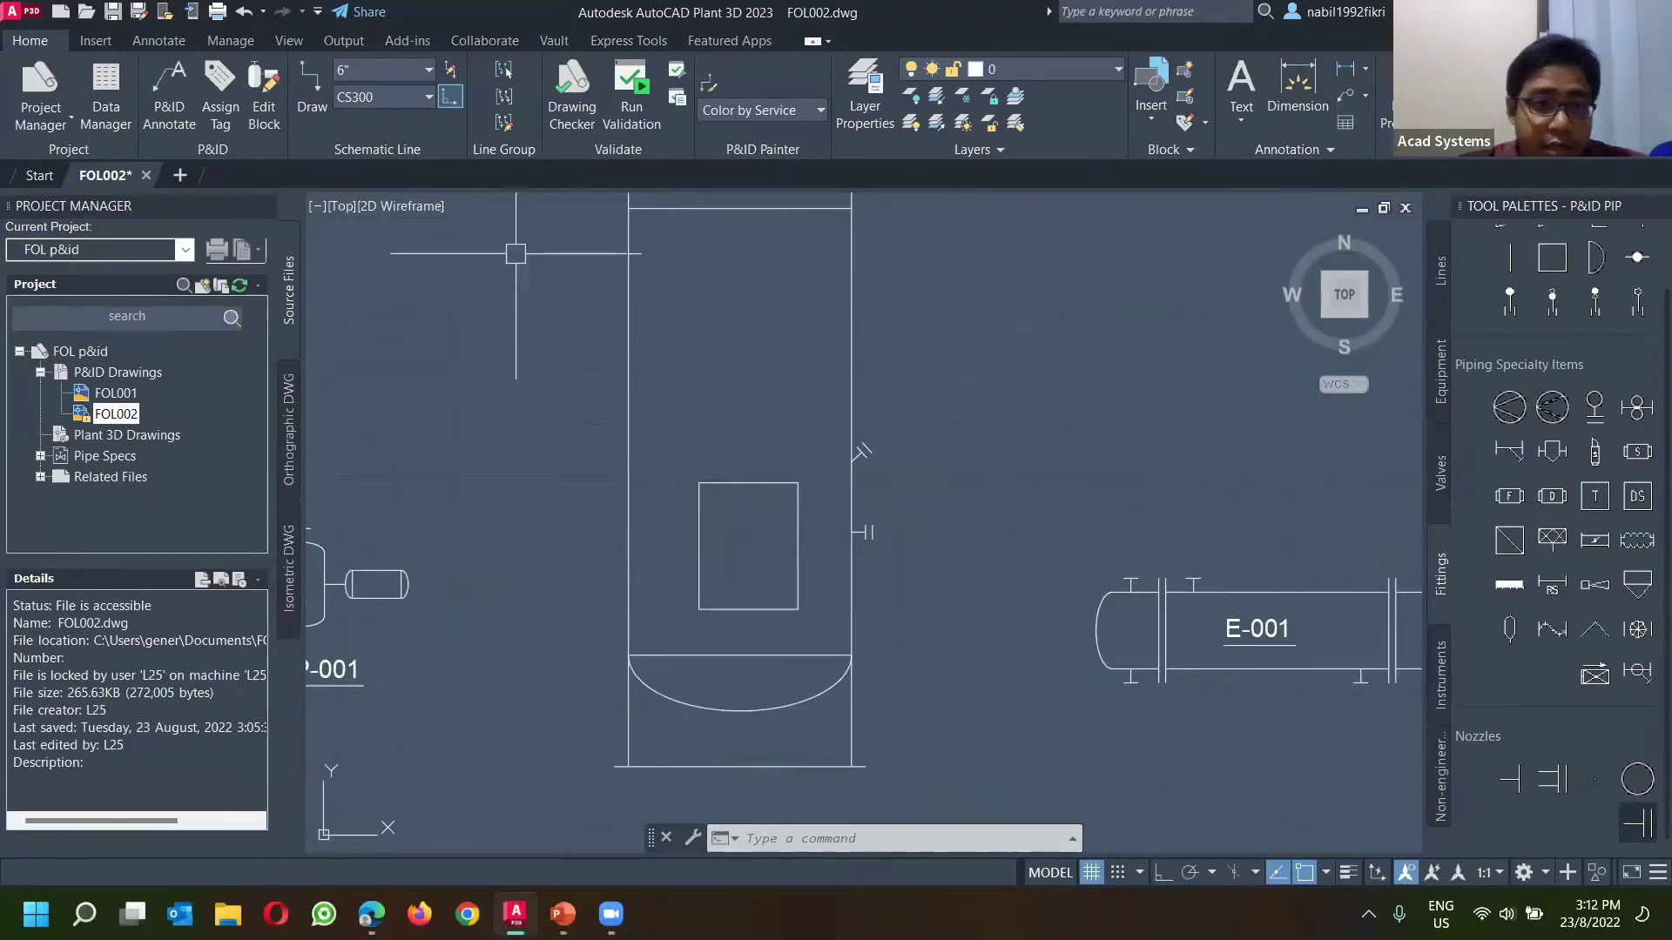
scroll(896, 515, "up", 4)
left_click(812, 551)
right_click(952, 473)
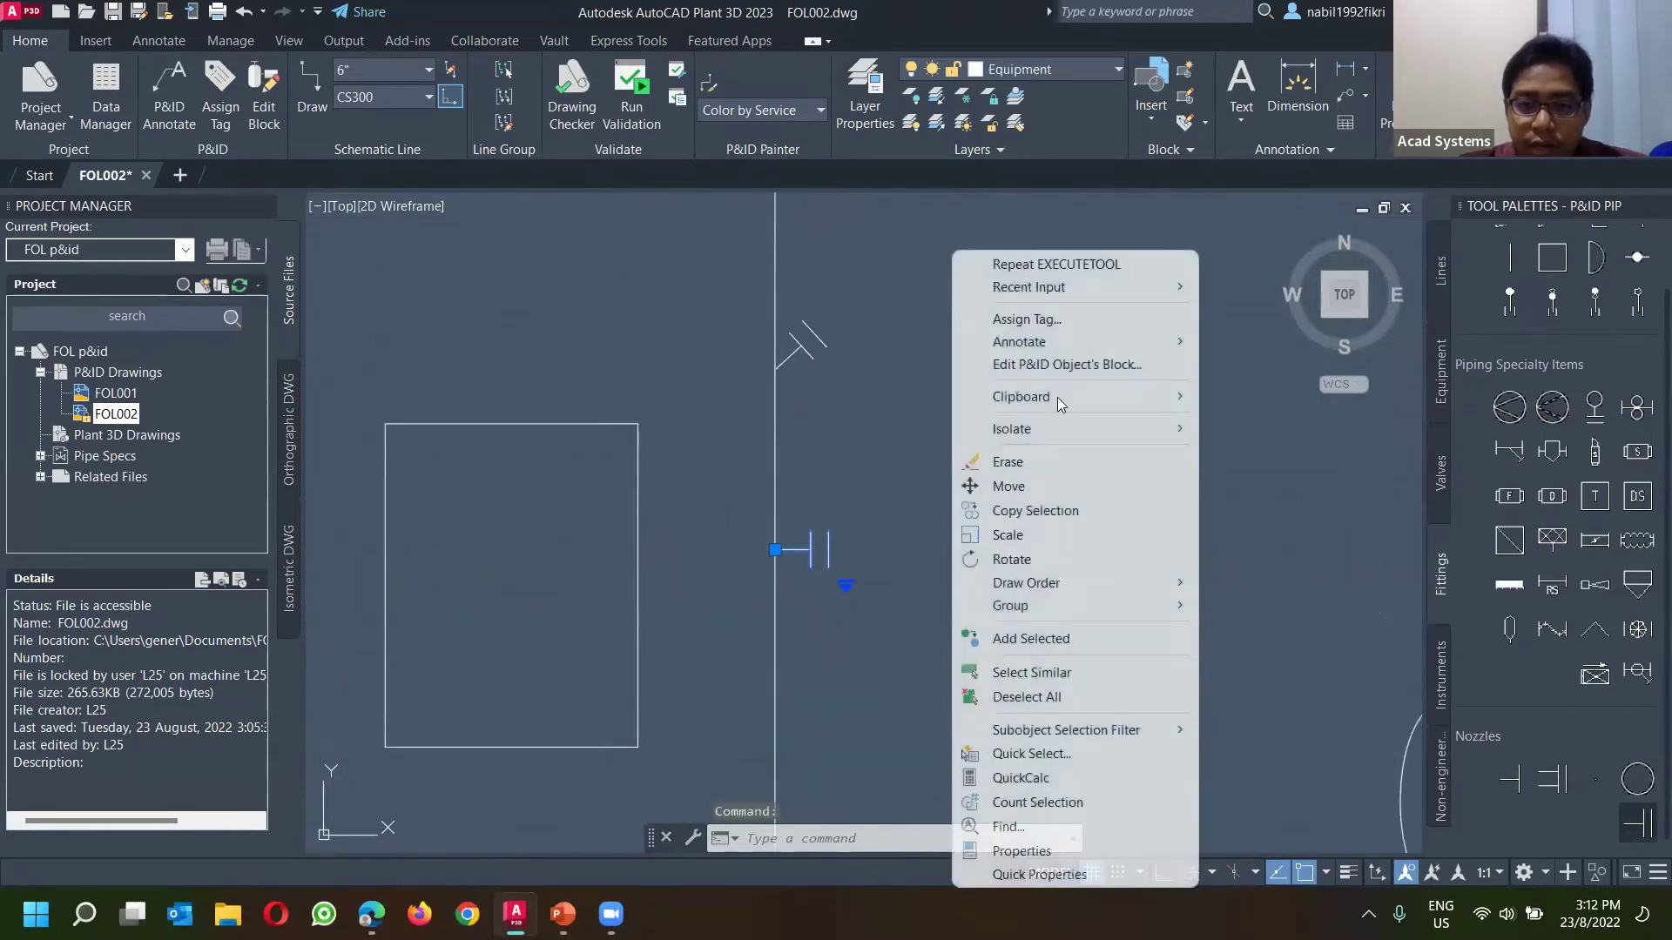
left_click(1032, 320)
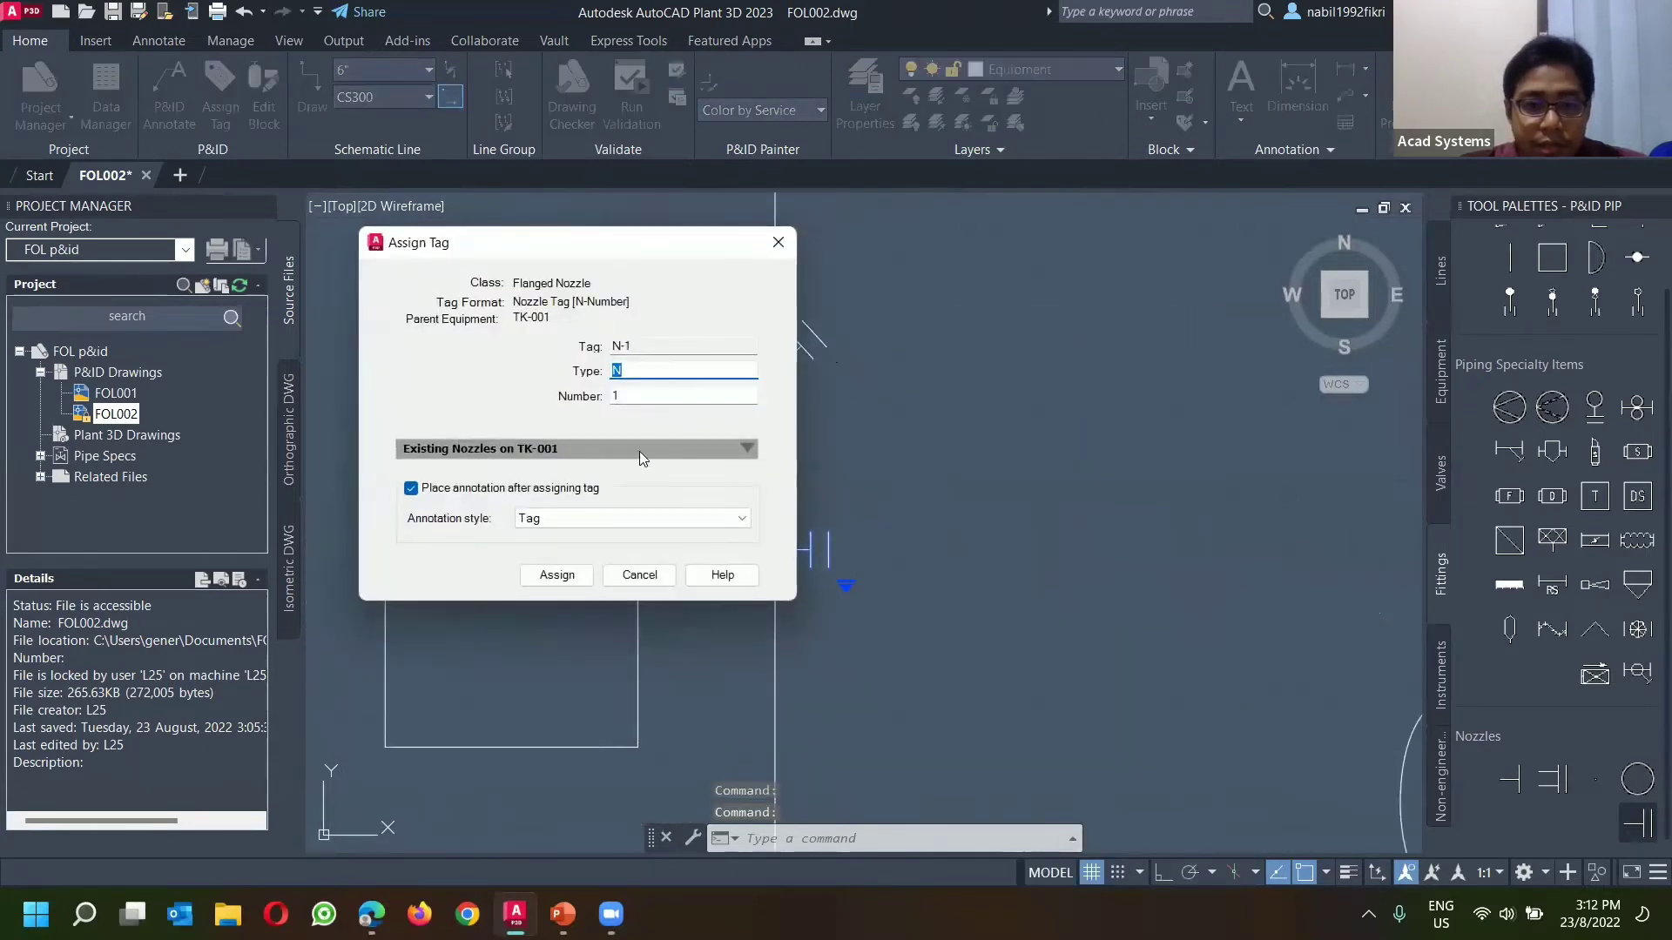
left_click(566, 576)
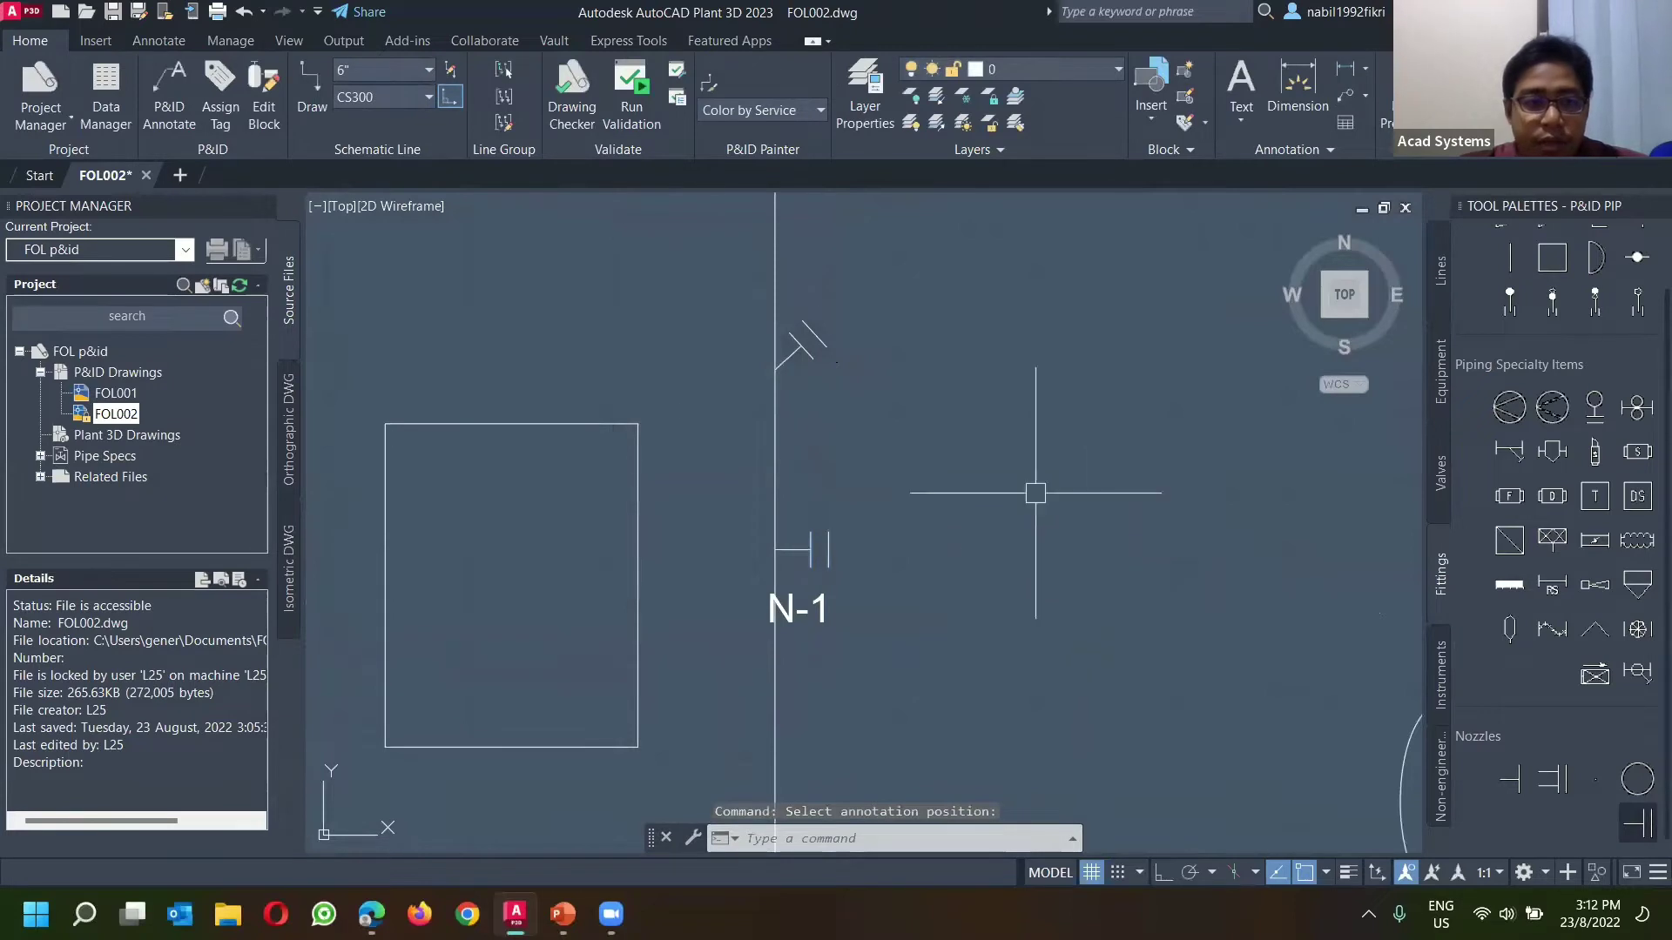
Step: Assign tag N-2 to the upper, angled nozzle on TK-001 and place its annotation beneath it
left_click(229, 95)
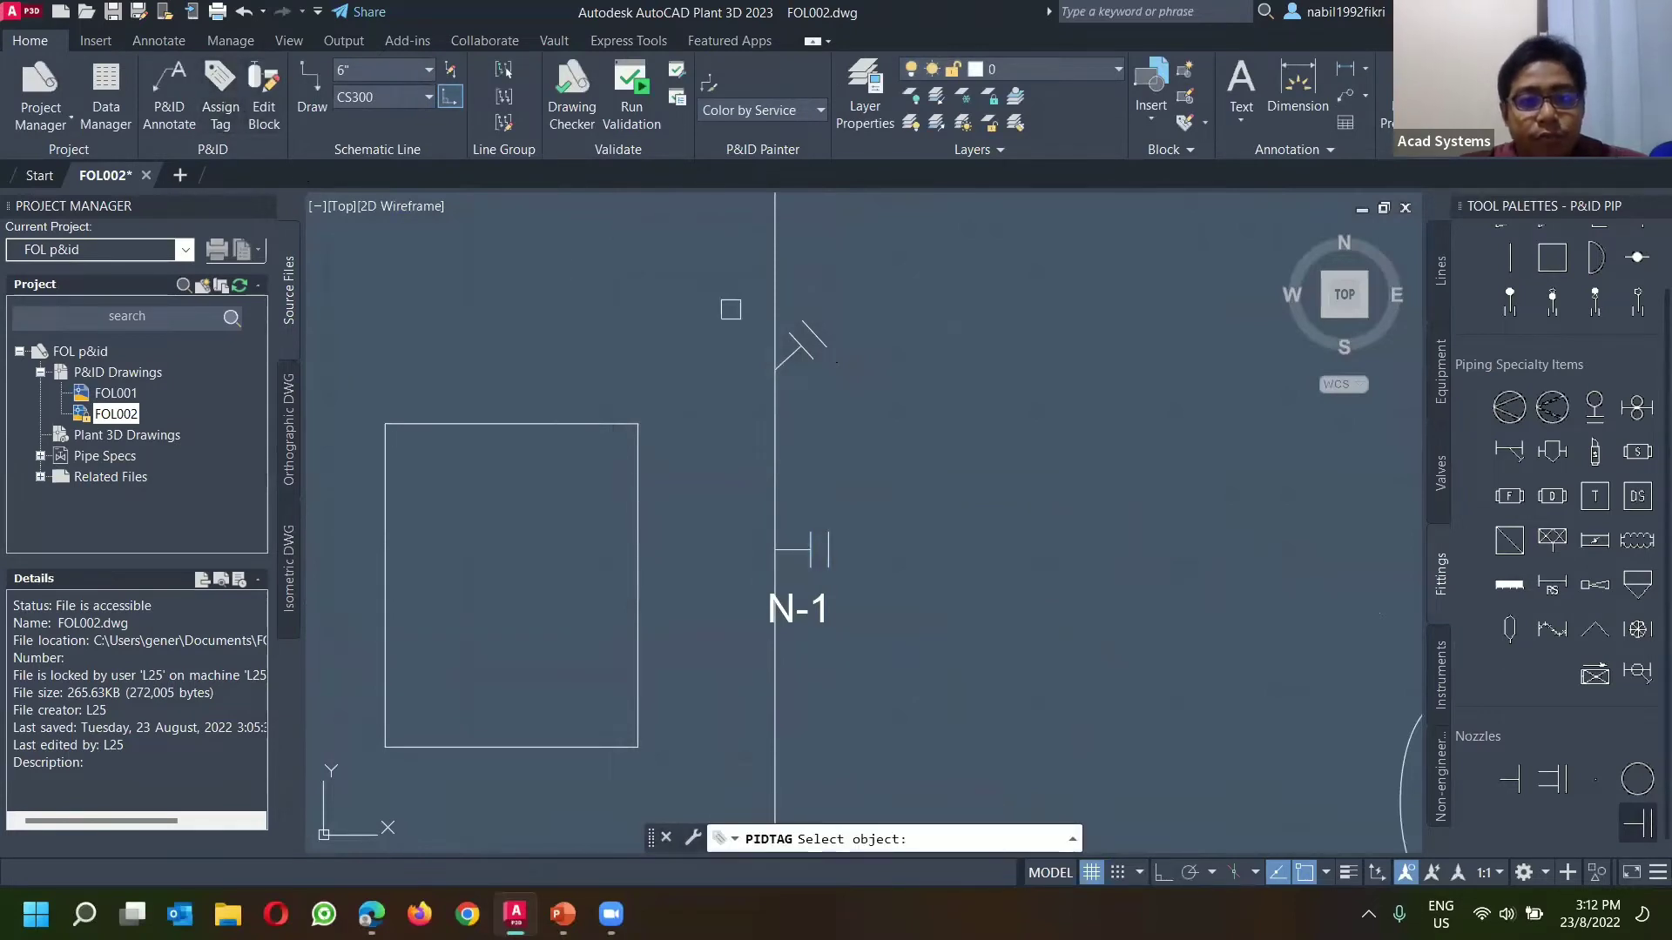
left_click(812, 350)
key("Return")
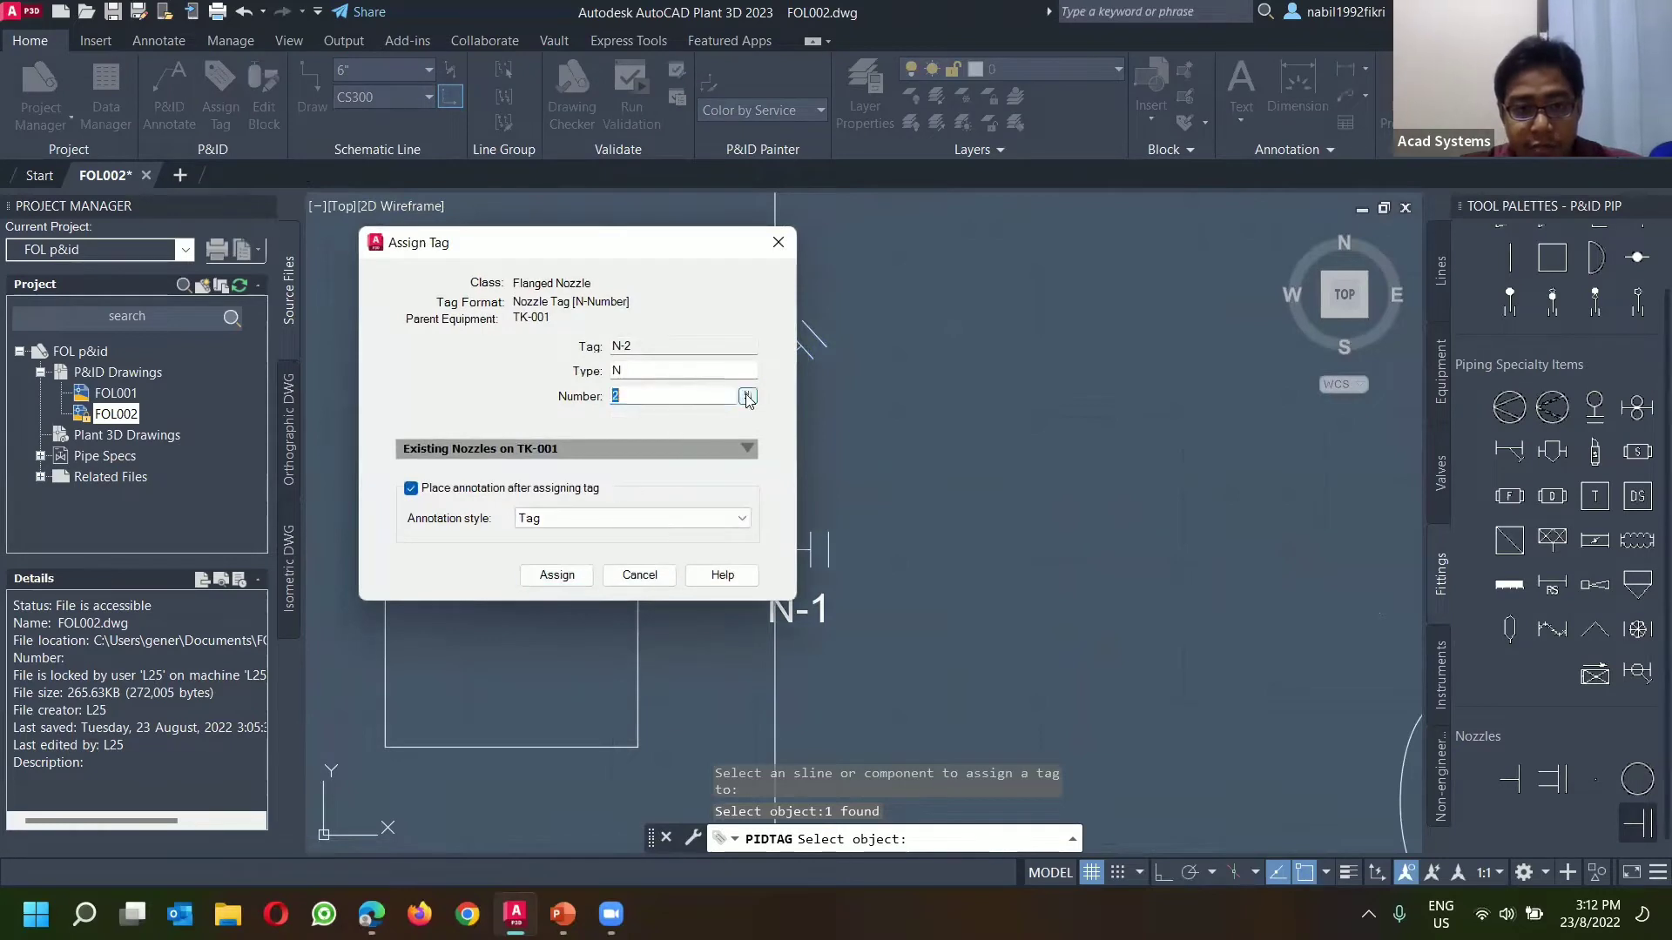
key("Return")
left_click(802, 505)
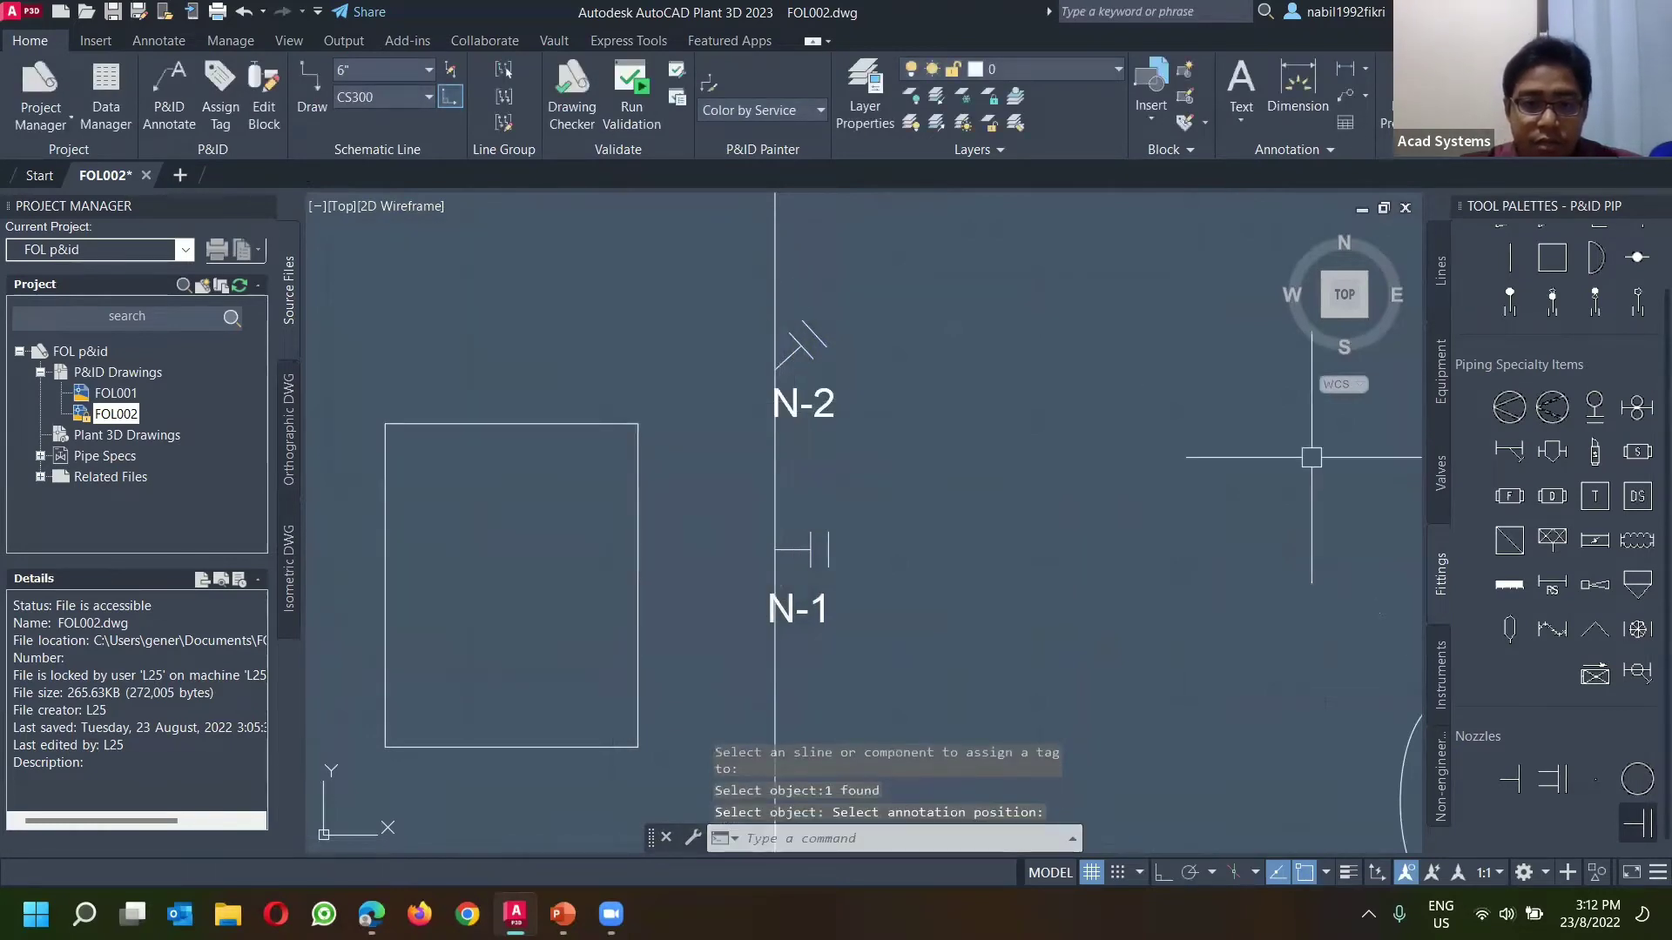
Step: Bring up the P&ID pipe and instrument line tools for drawing the connections
scroll(858, 483, "up", 3)
middle_click_drag(858, 483, 987, 457)
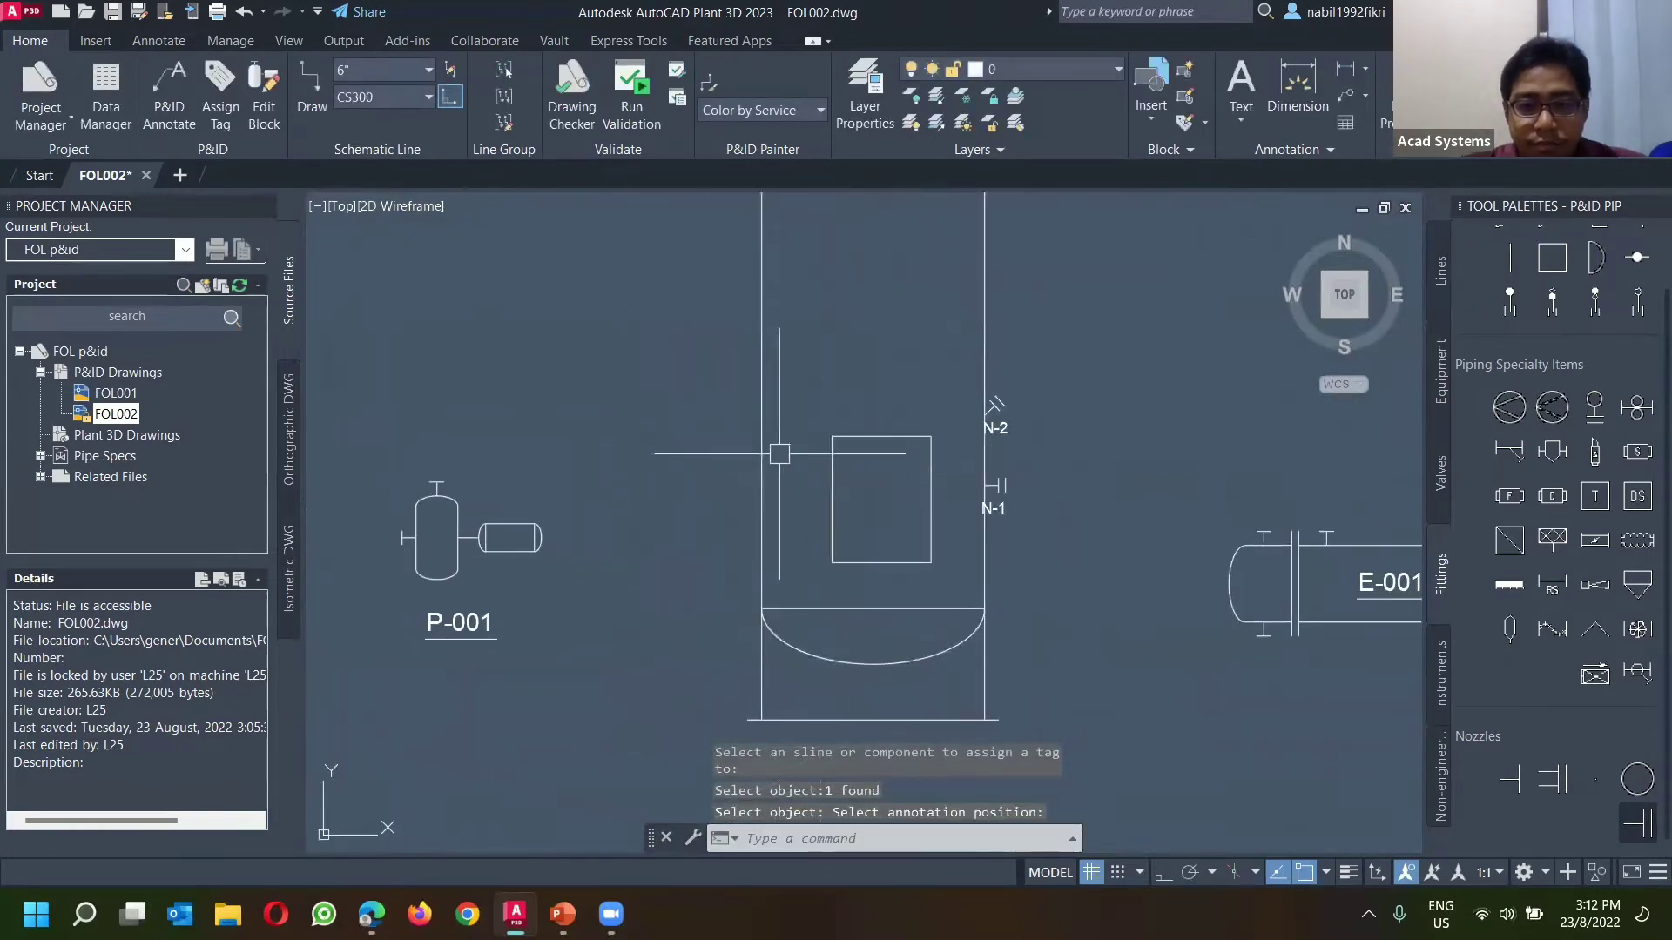
mouse_move(690, 440)
middle_mouse_down()
mouse_move(948, 425)
mouse_move(802, 541)
mouse_move(771, 543)
middle_mouse_up()
scroll(938, 443, "down", 2)
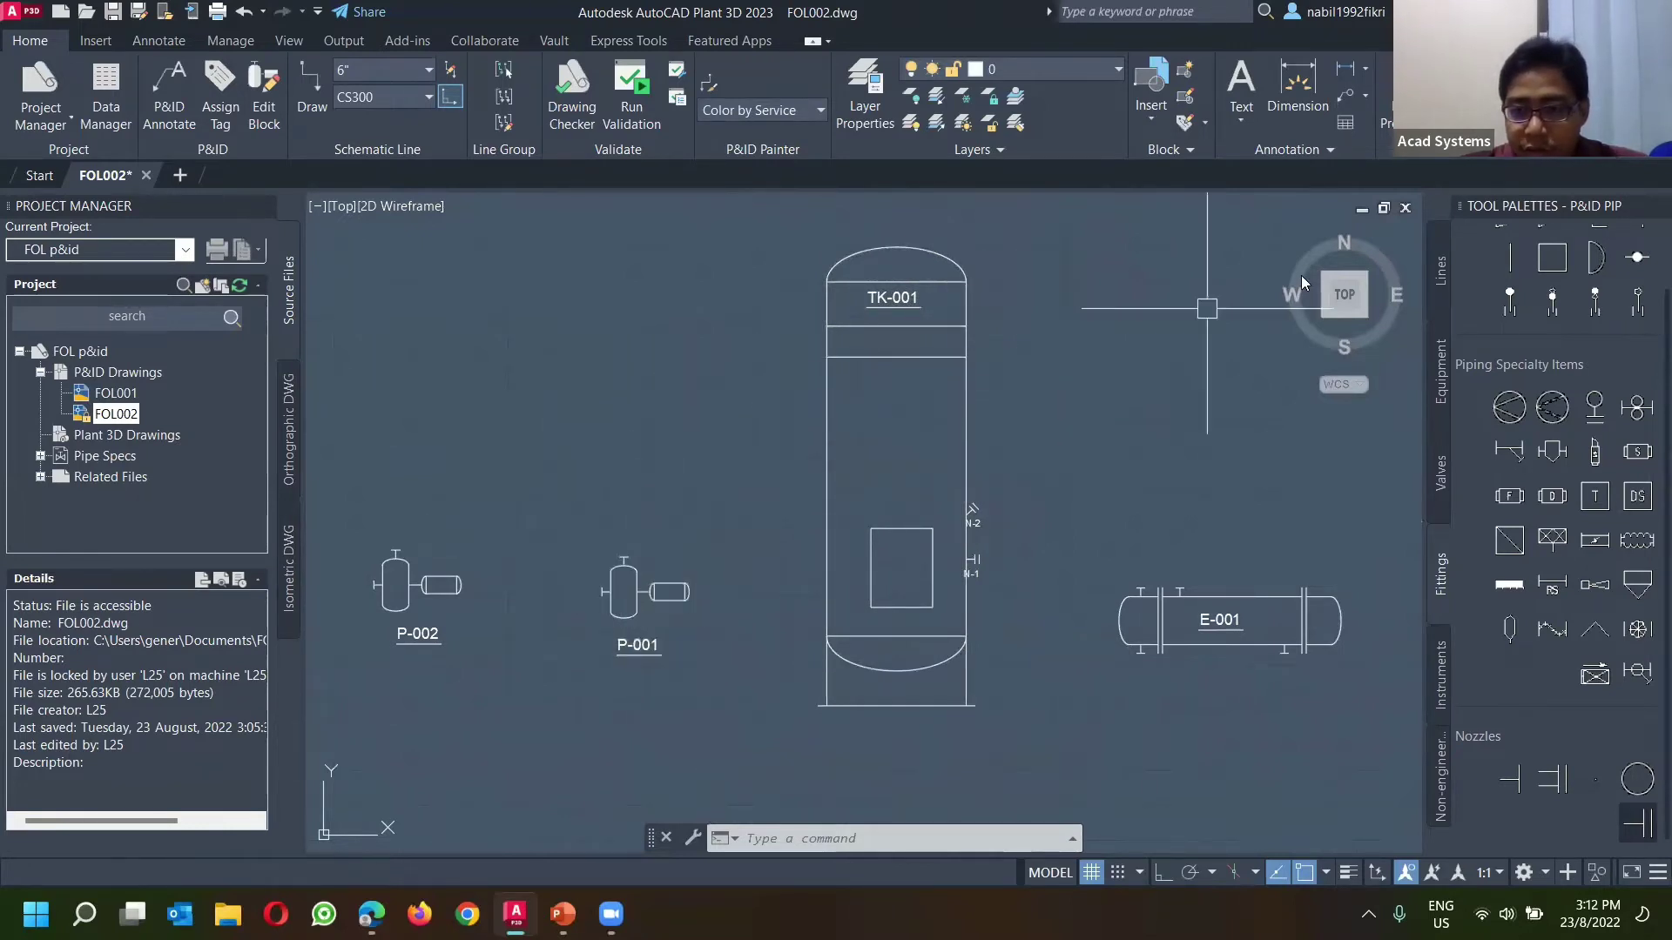
left_click(1440, 291)
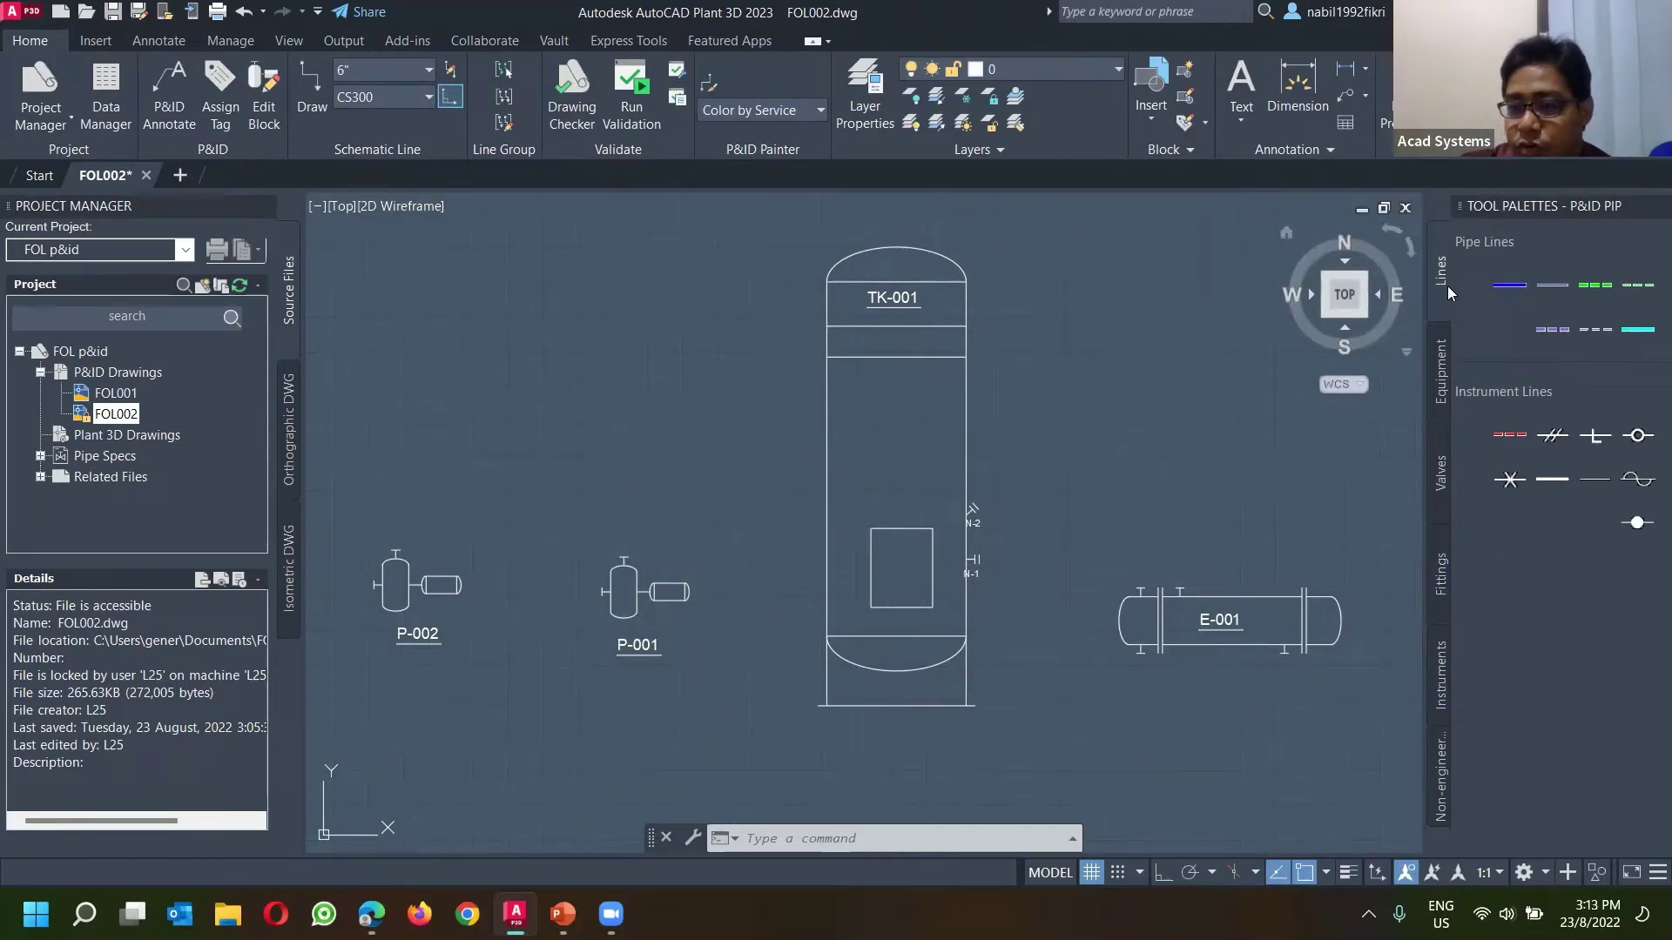
left_click(1512, 287)
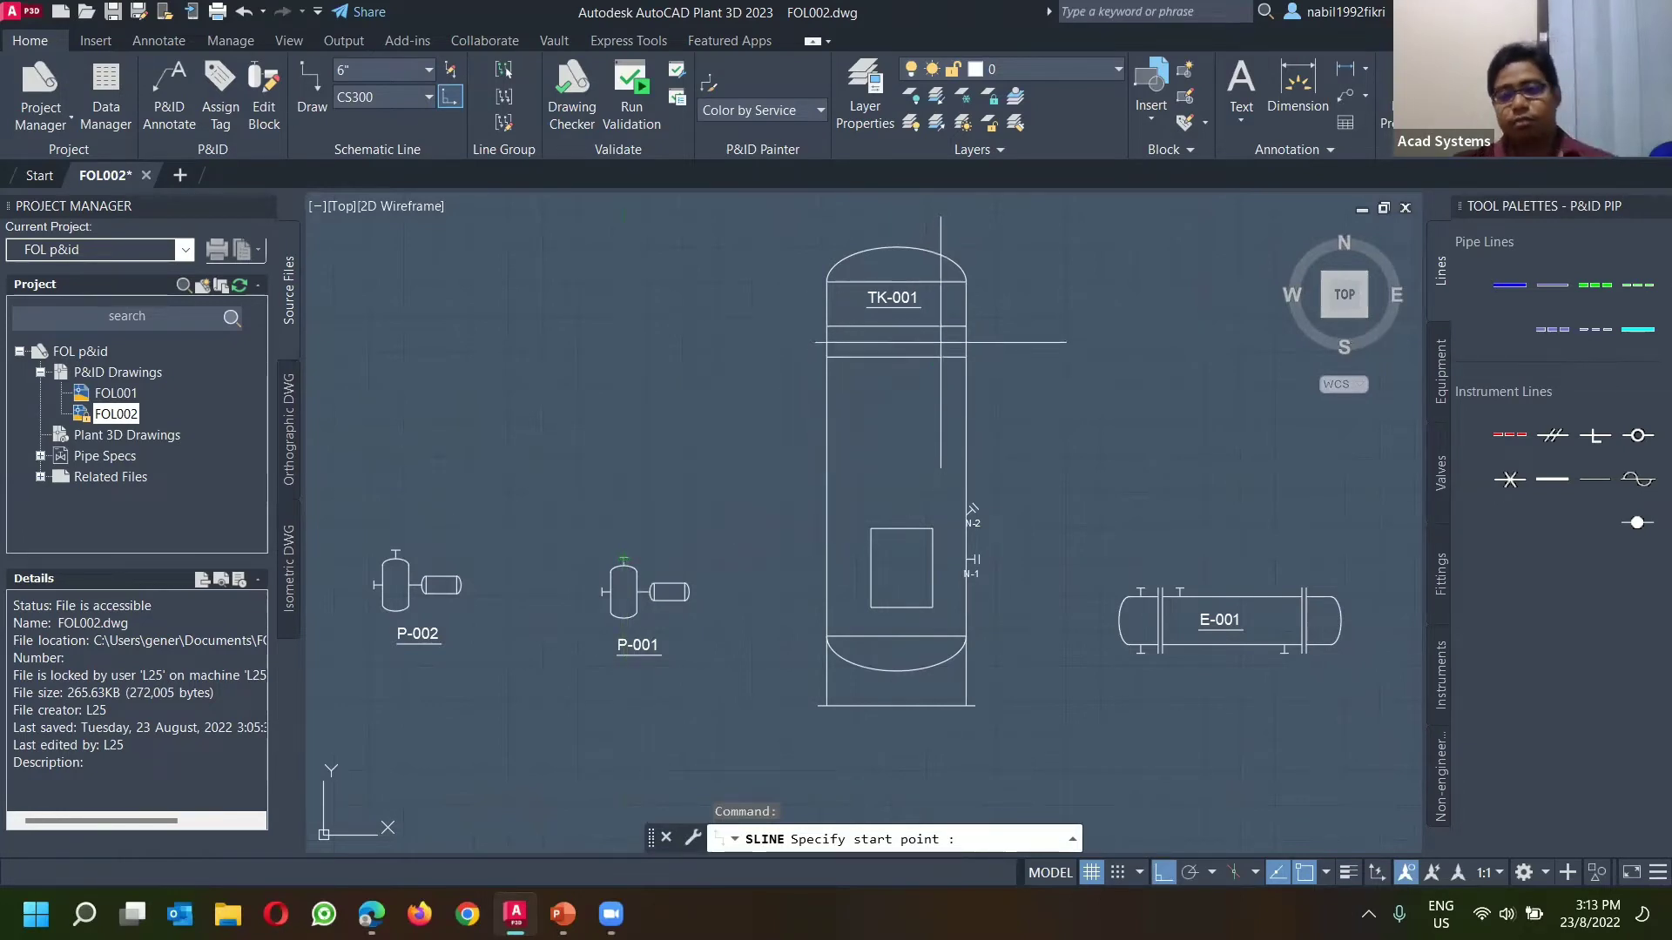
key("Escape")
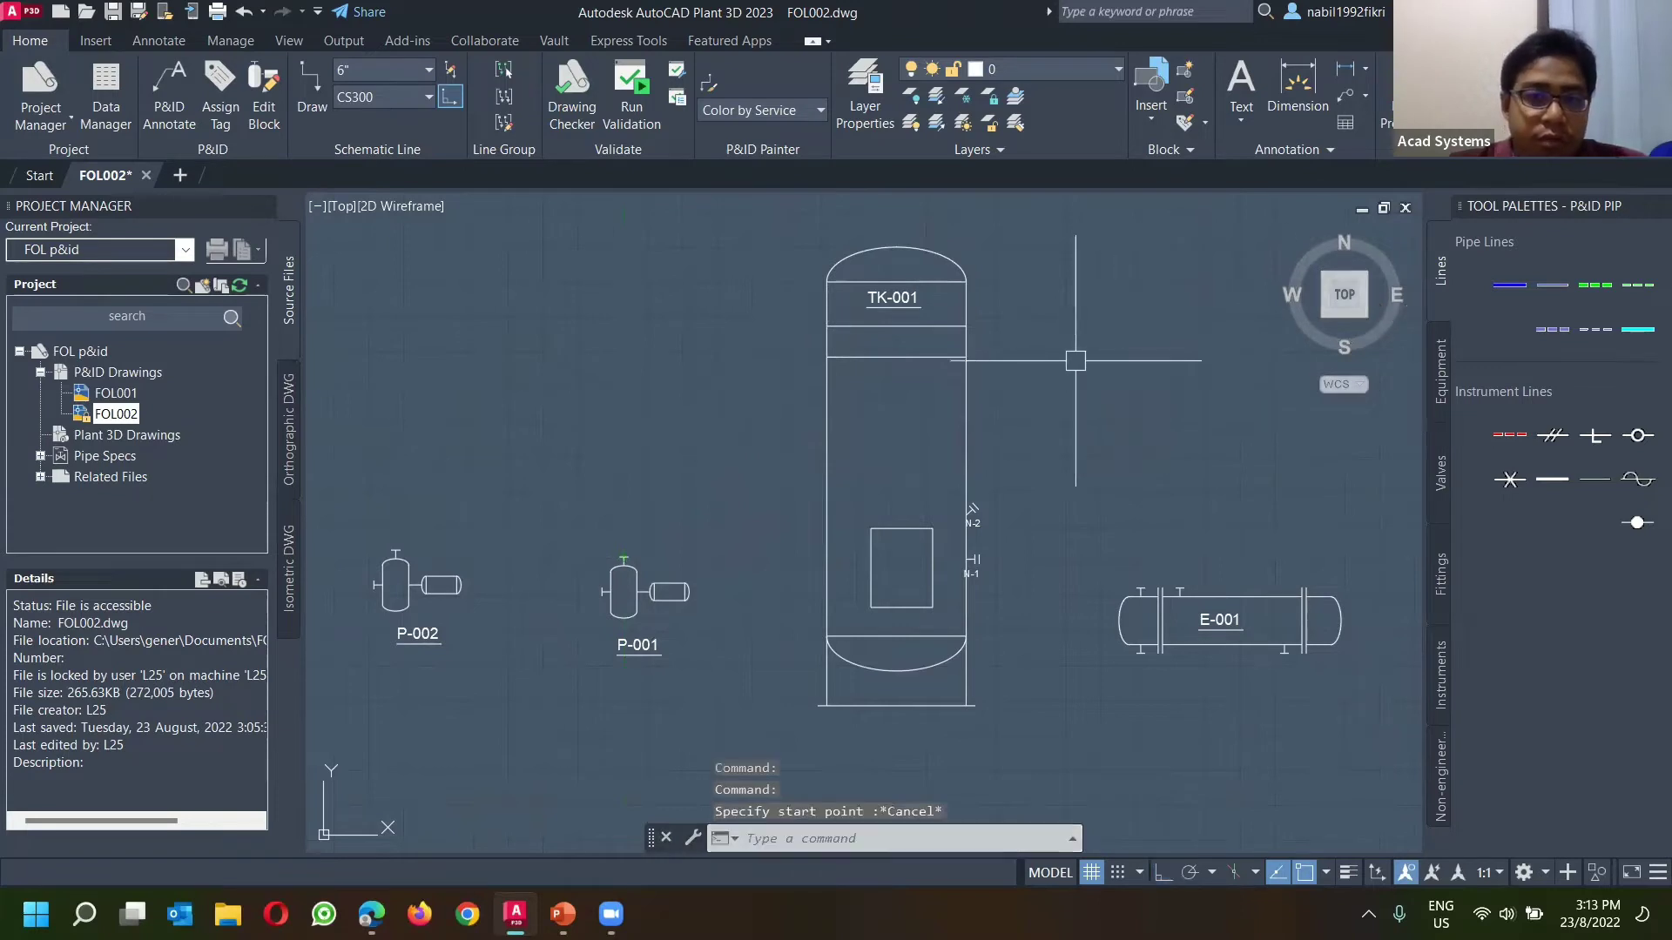
Step: Try the 8" pipe size for a new schematic line, and set the size back to 6"
left_click(1552, 329)
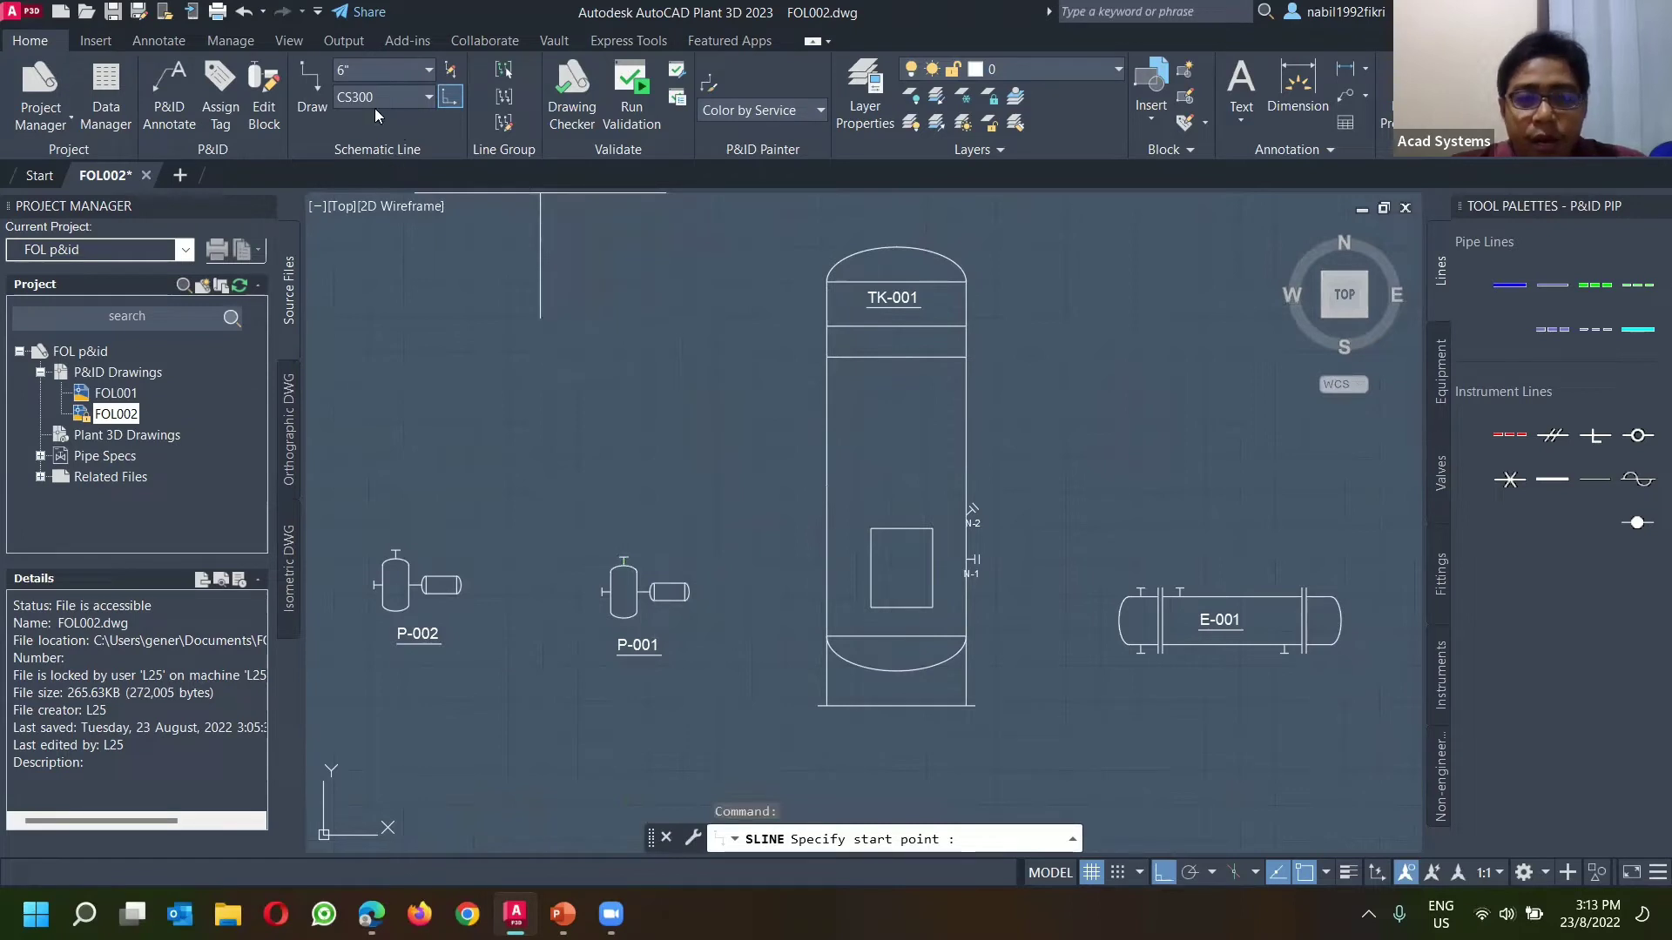
left_click(402, 70)
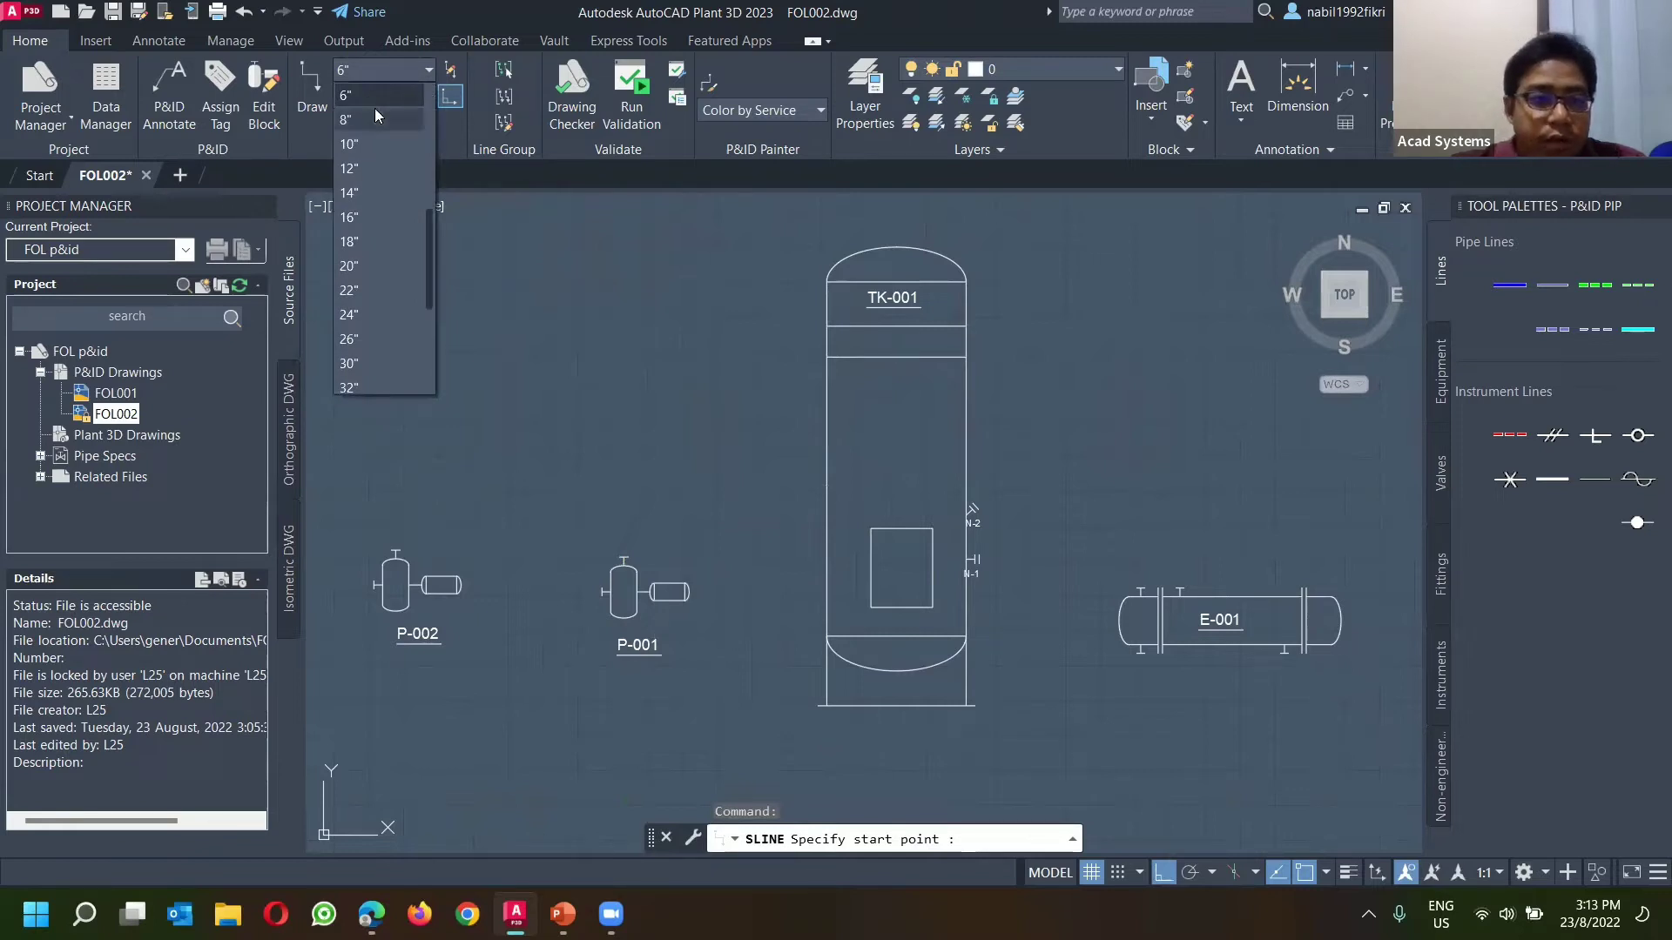
scroll(395, 166, "up", 2)
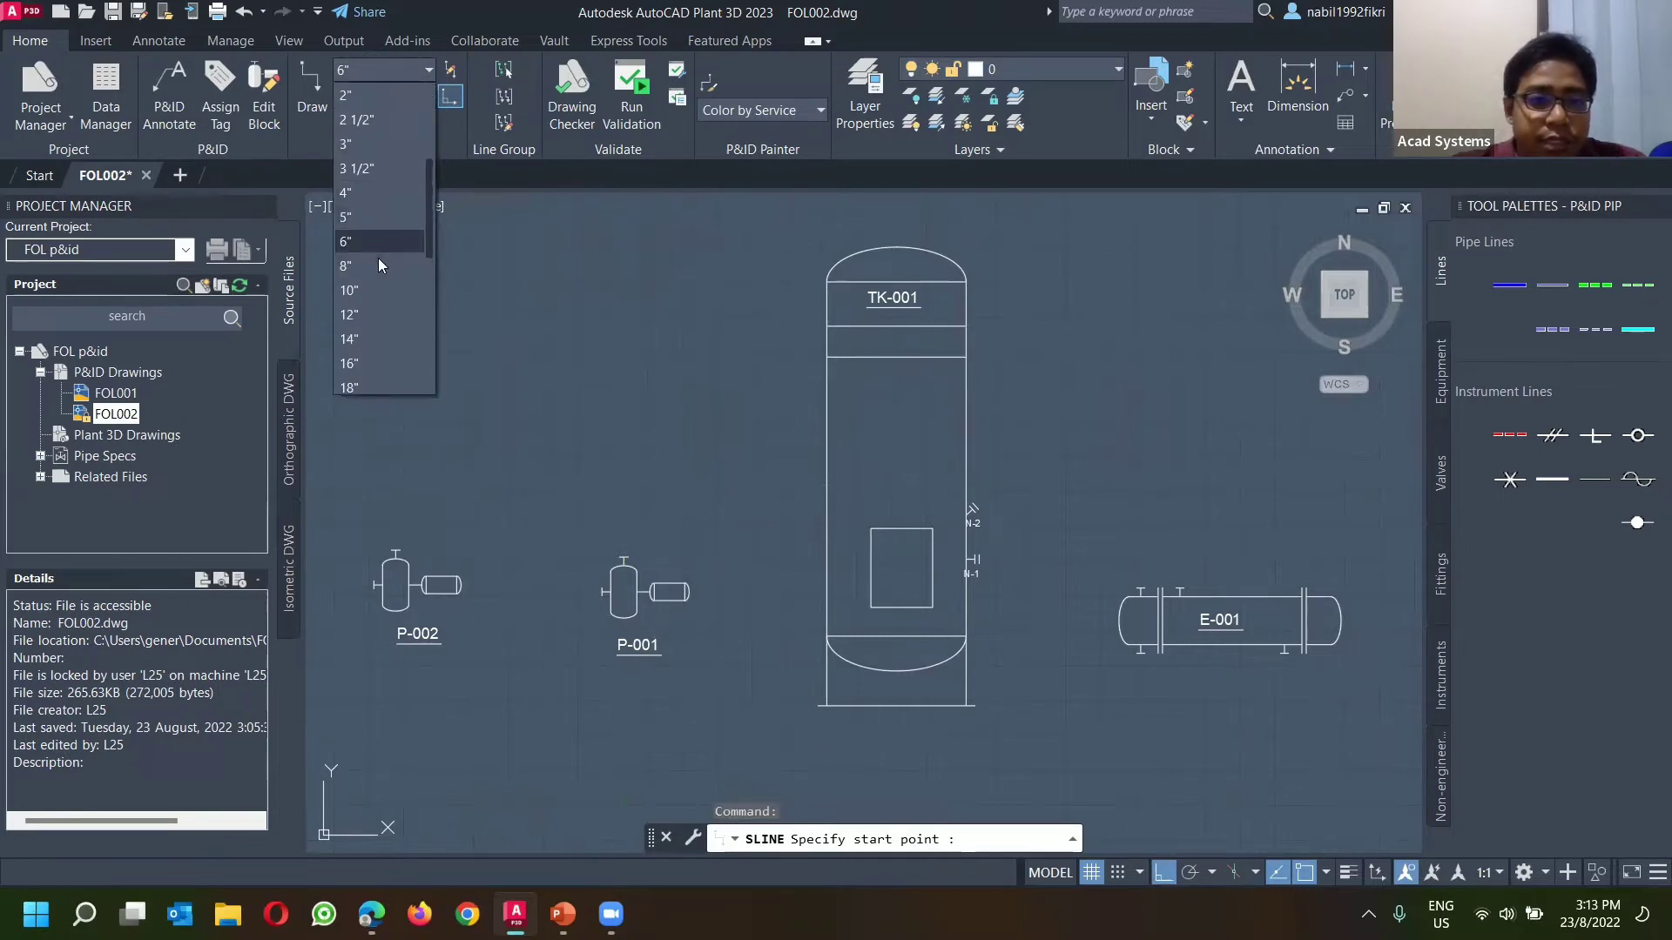
left_click(364, 267)
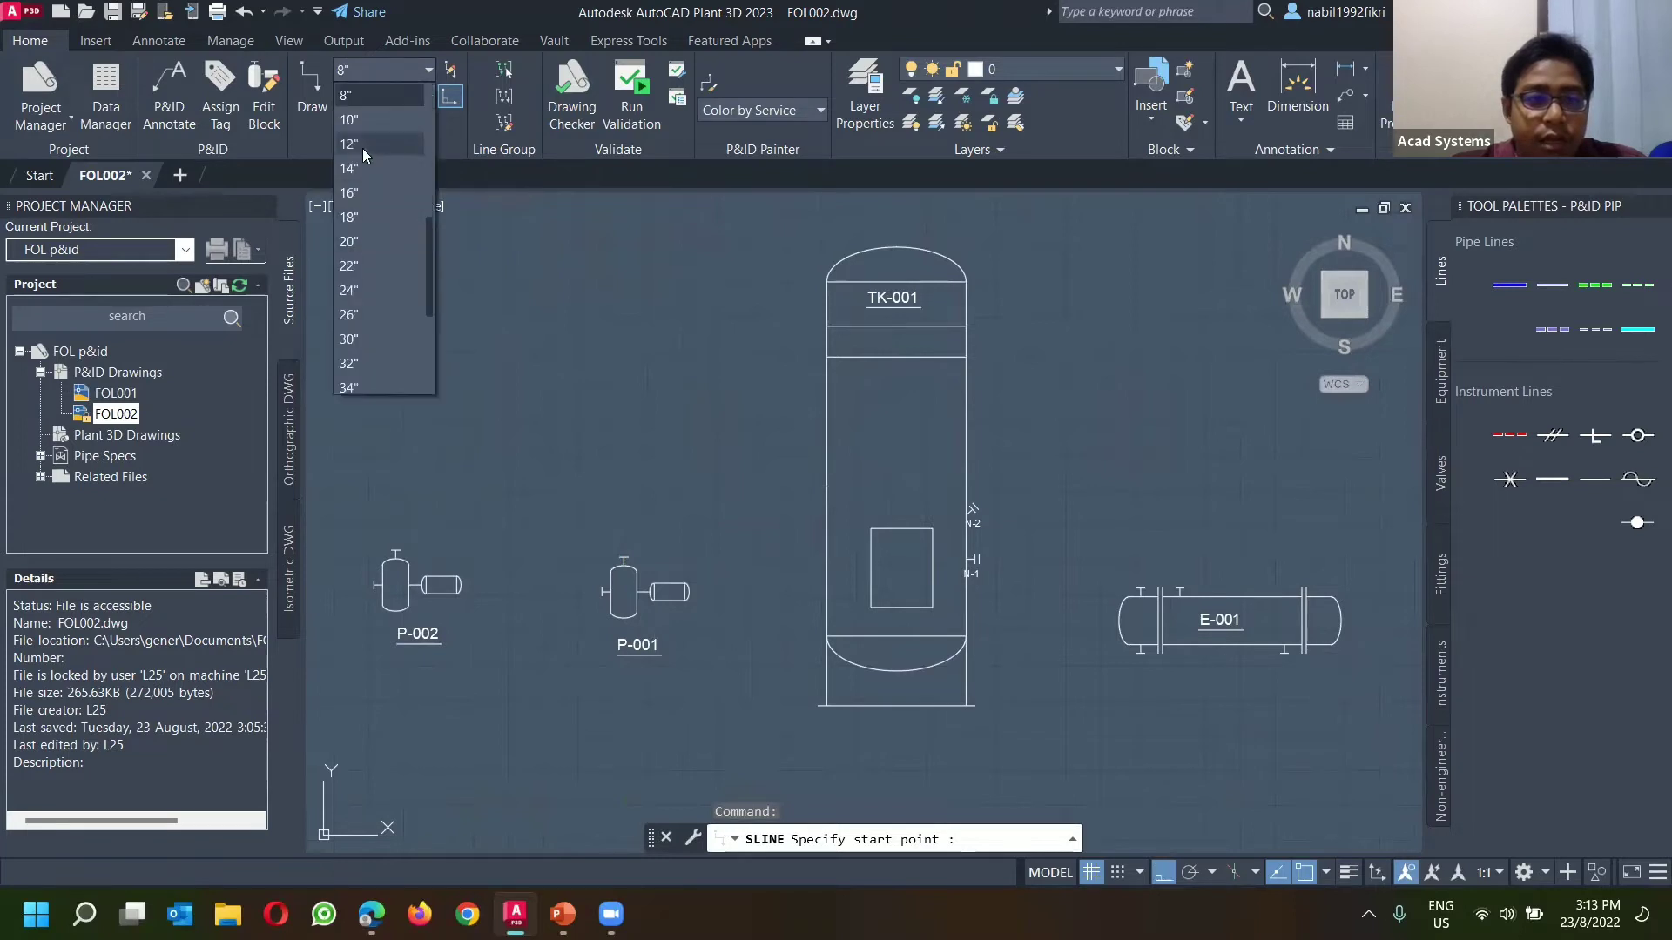
left_click(372, 145)
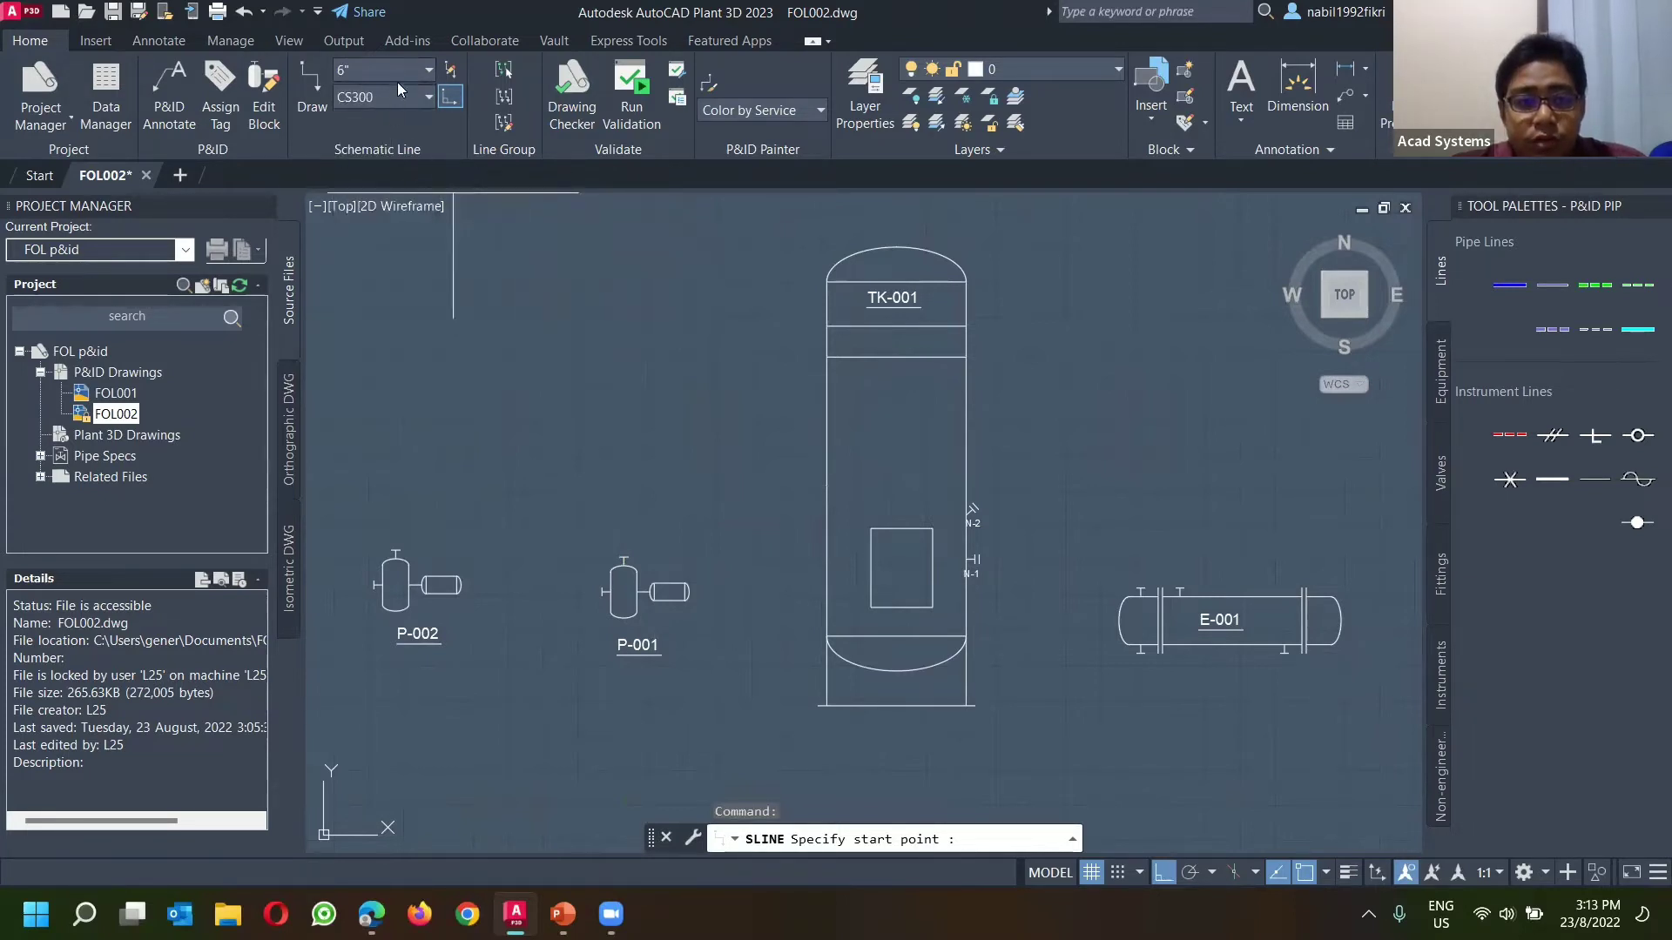
left_click(402, 69)
left_click(359, 96)
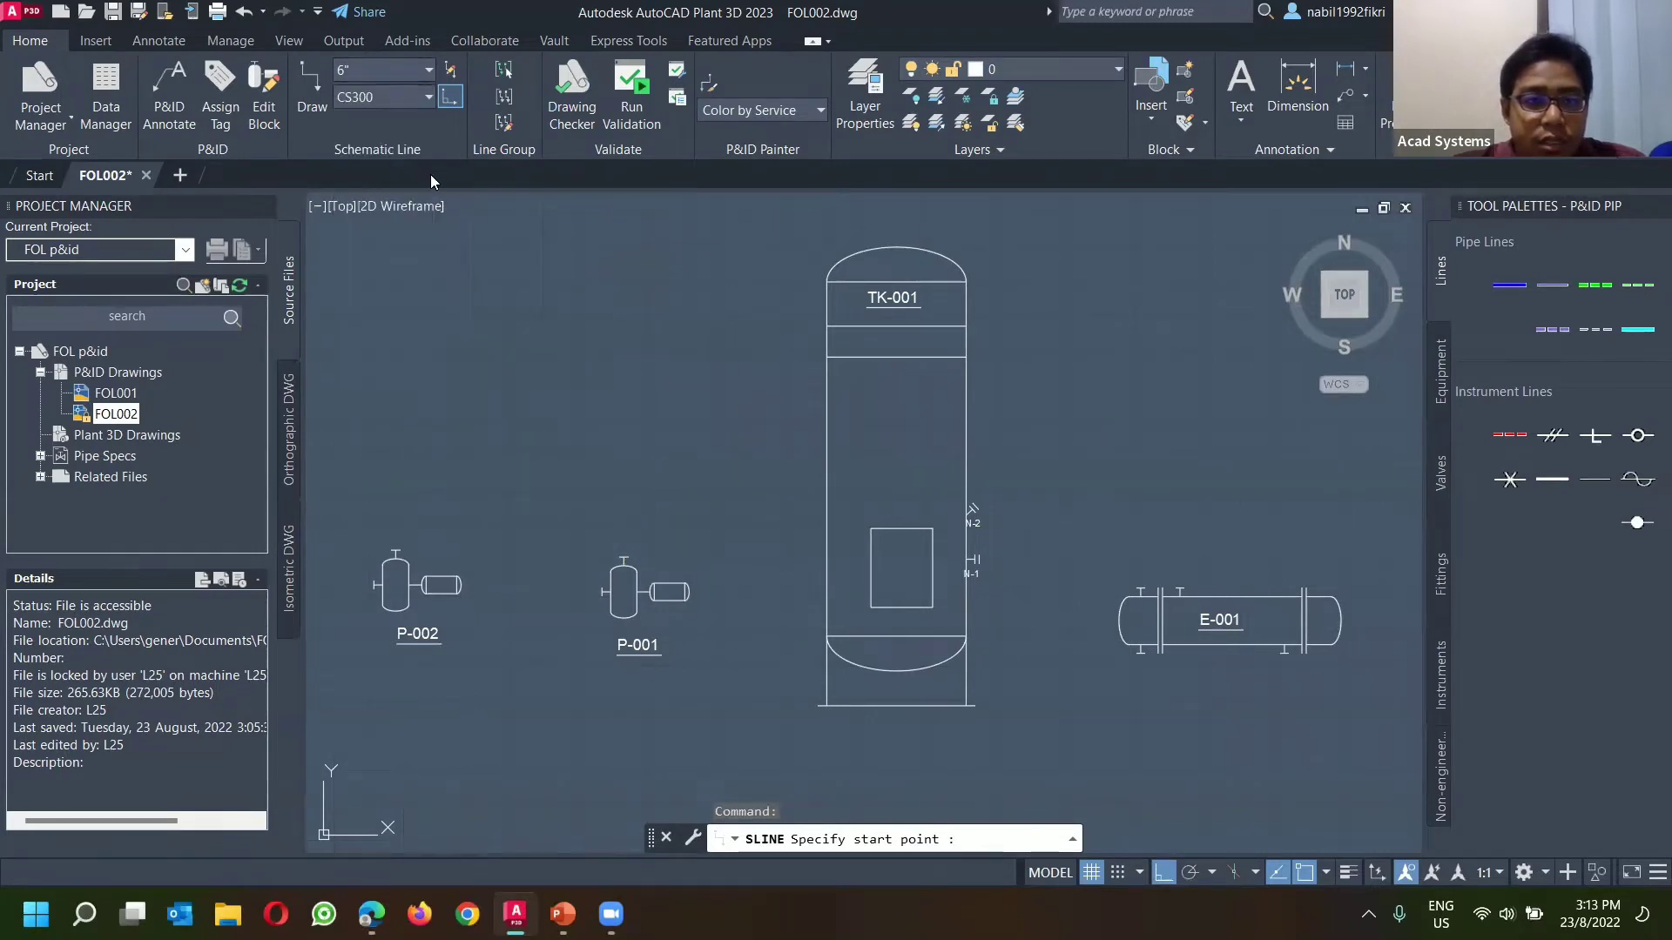
Step: Examine the available pipe specs for the schematic line without picking another one
left_click(416, 96)
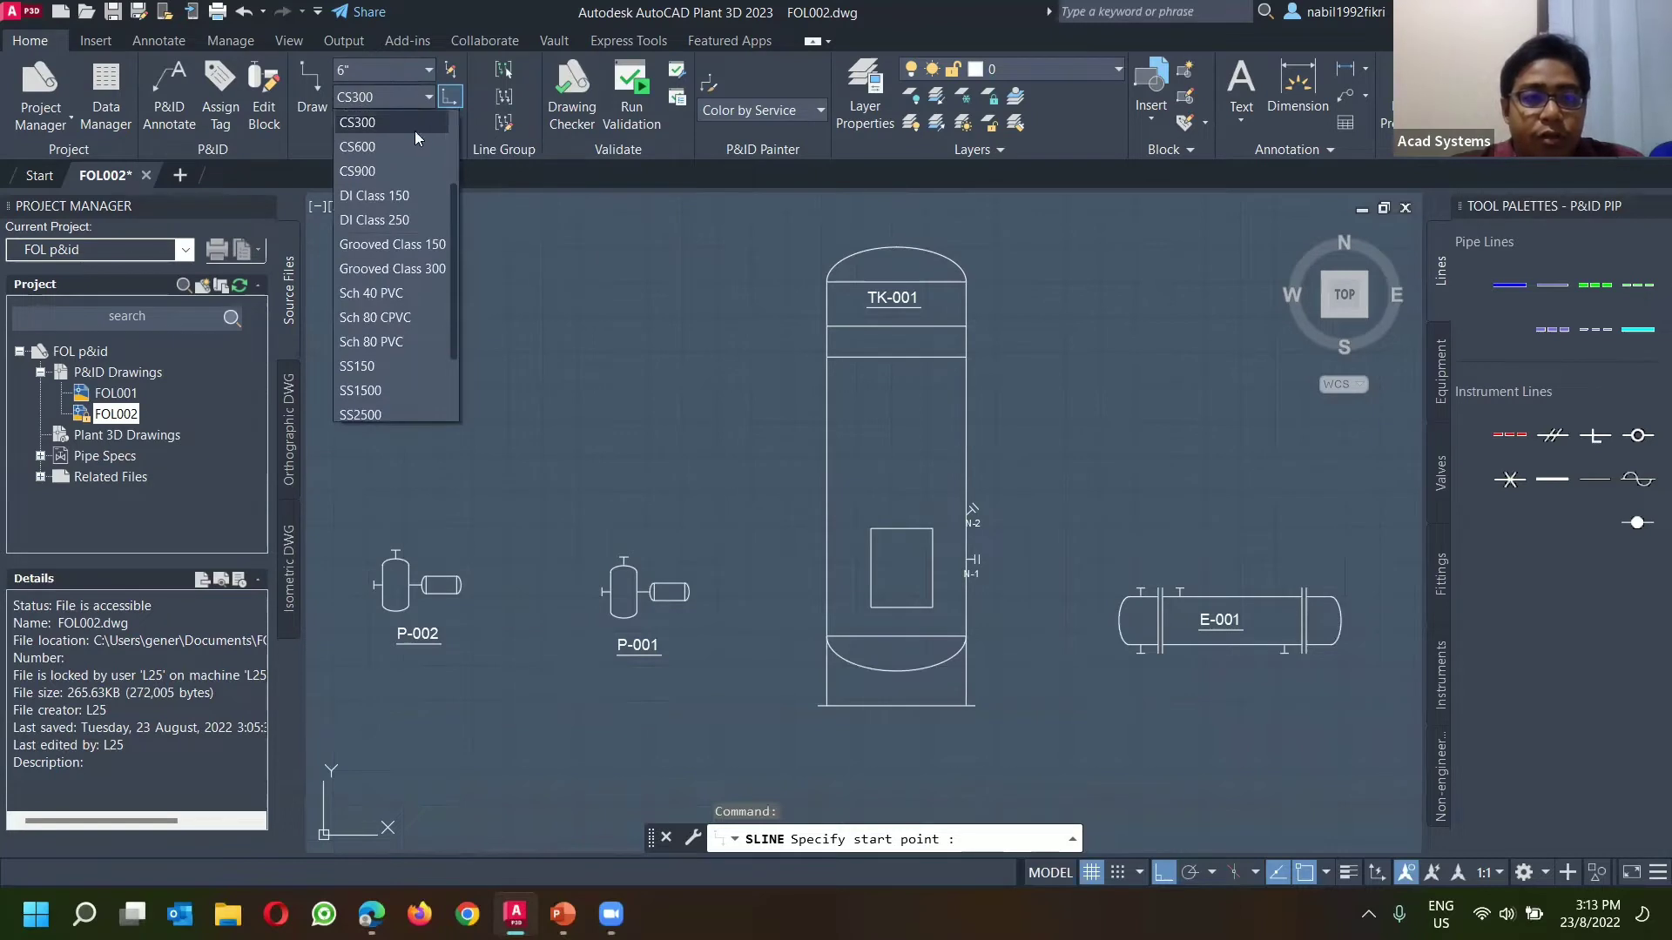
scroll(429, 223, "up", 2)
scroll(428, 223, "down", 3)
scroll(470, 193, "up", 5)
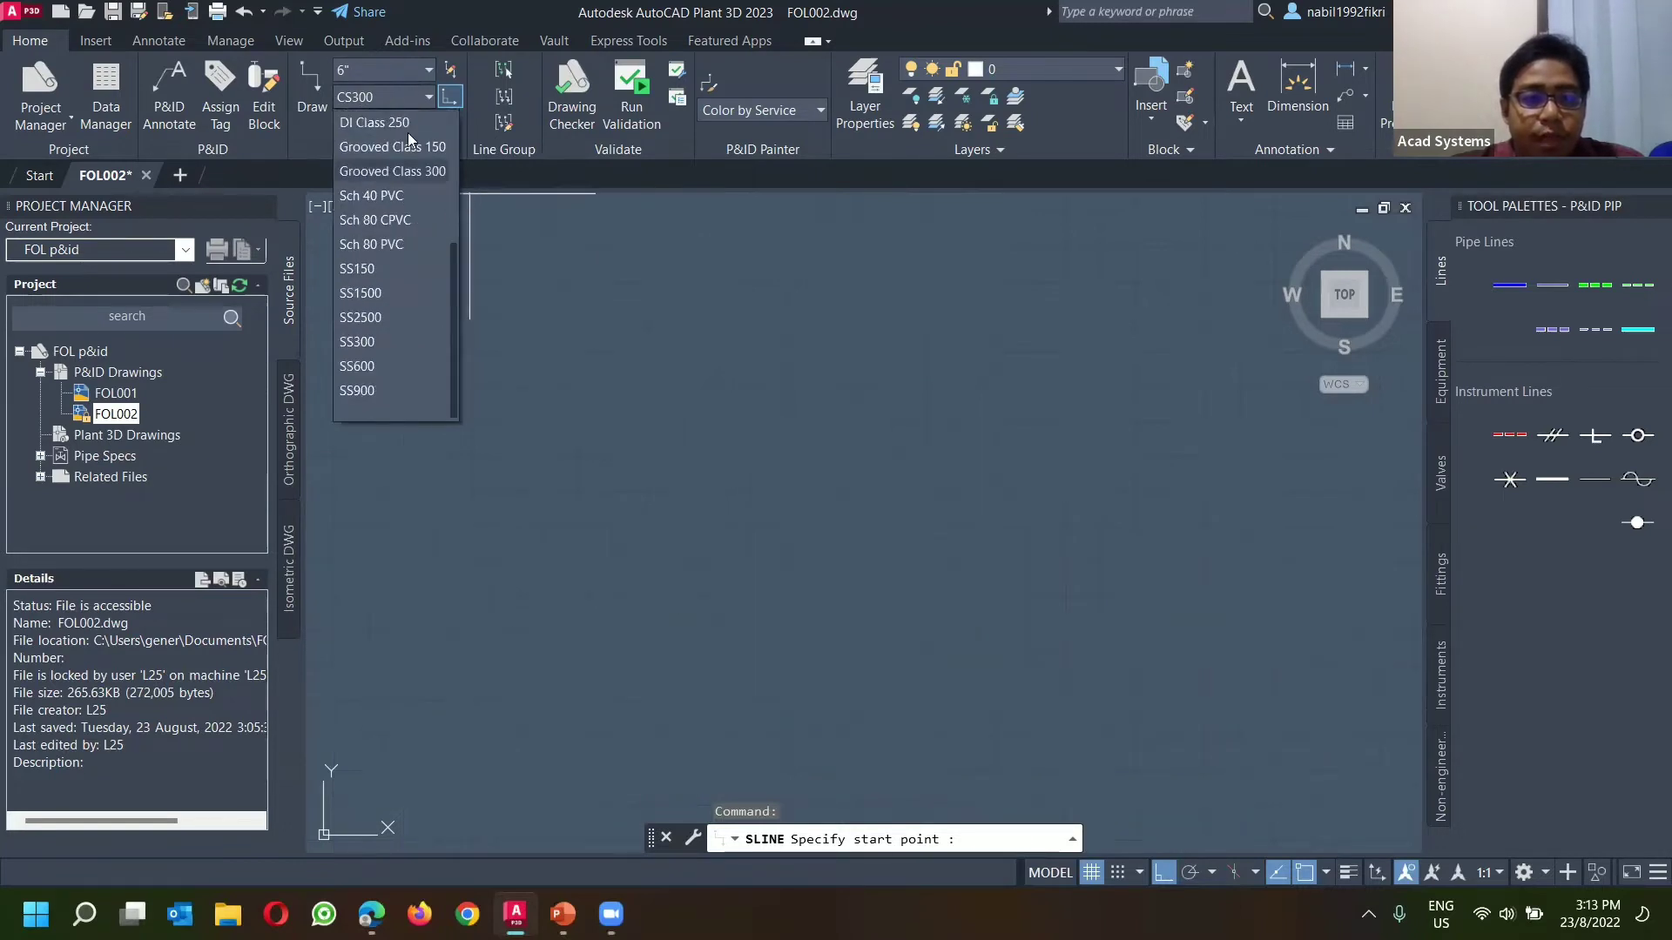
left_click(580, 300)
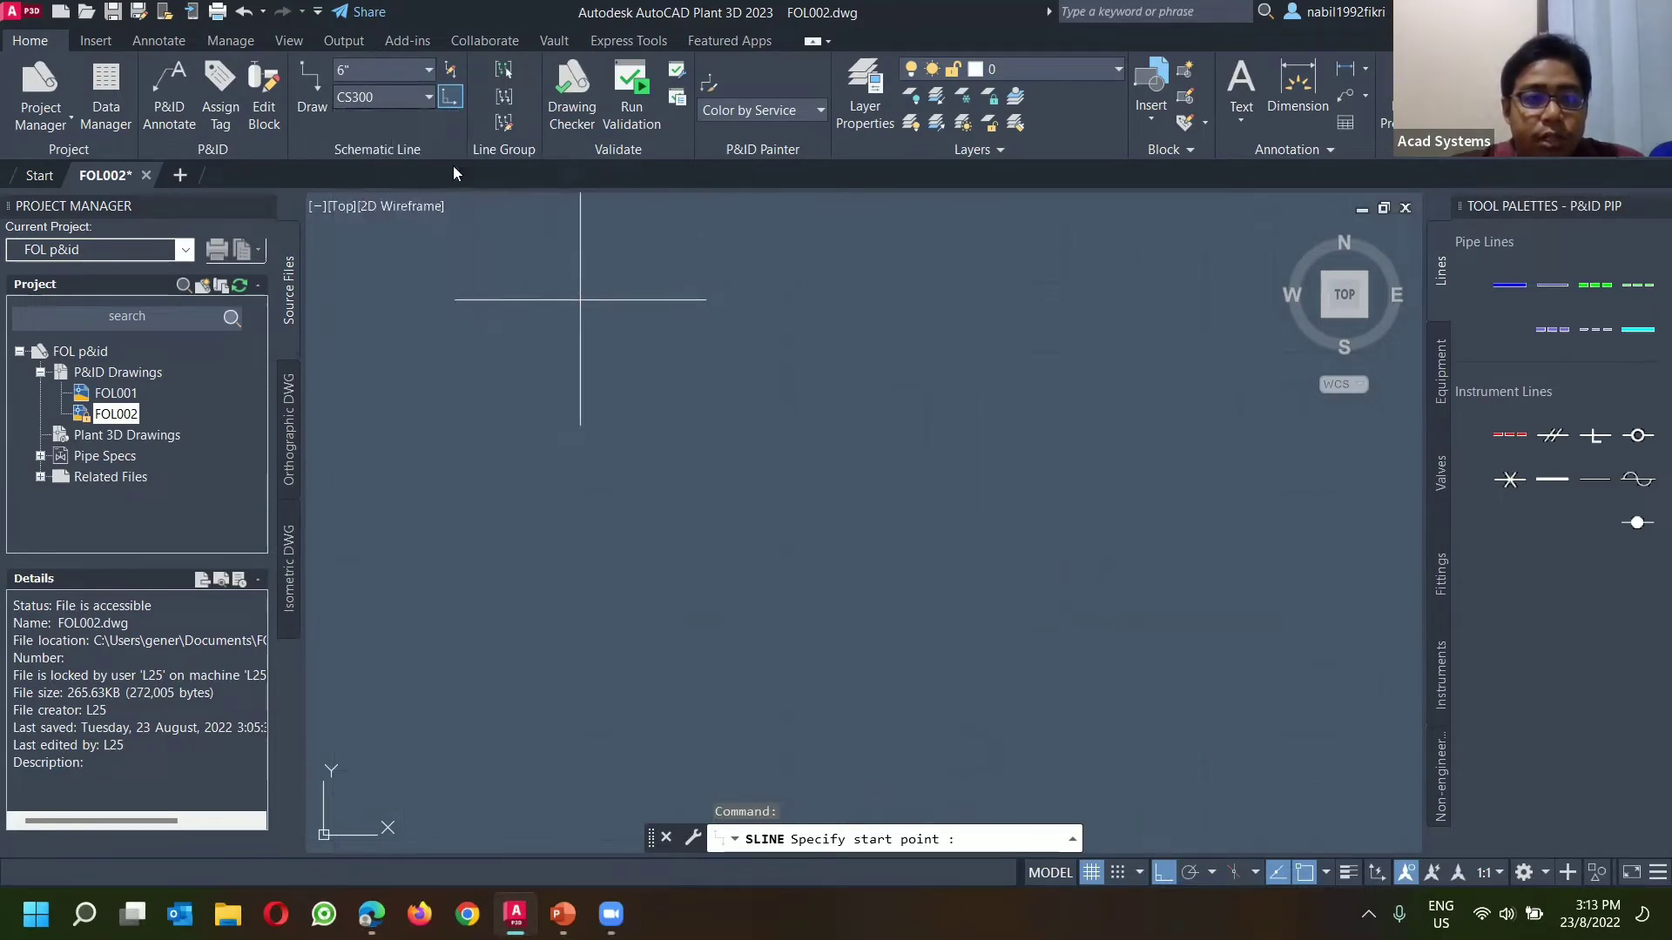
scroll(626, 299, "down", 5)
middle_click_drag(977, 490, 888, 402)
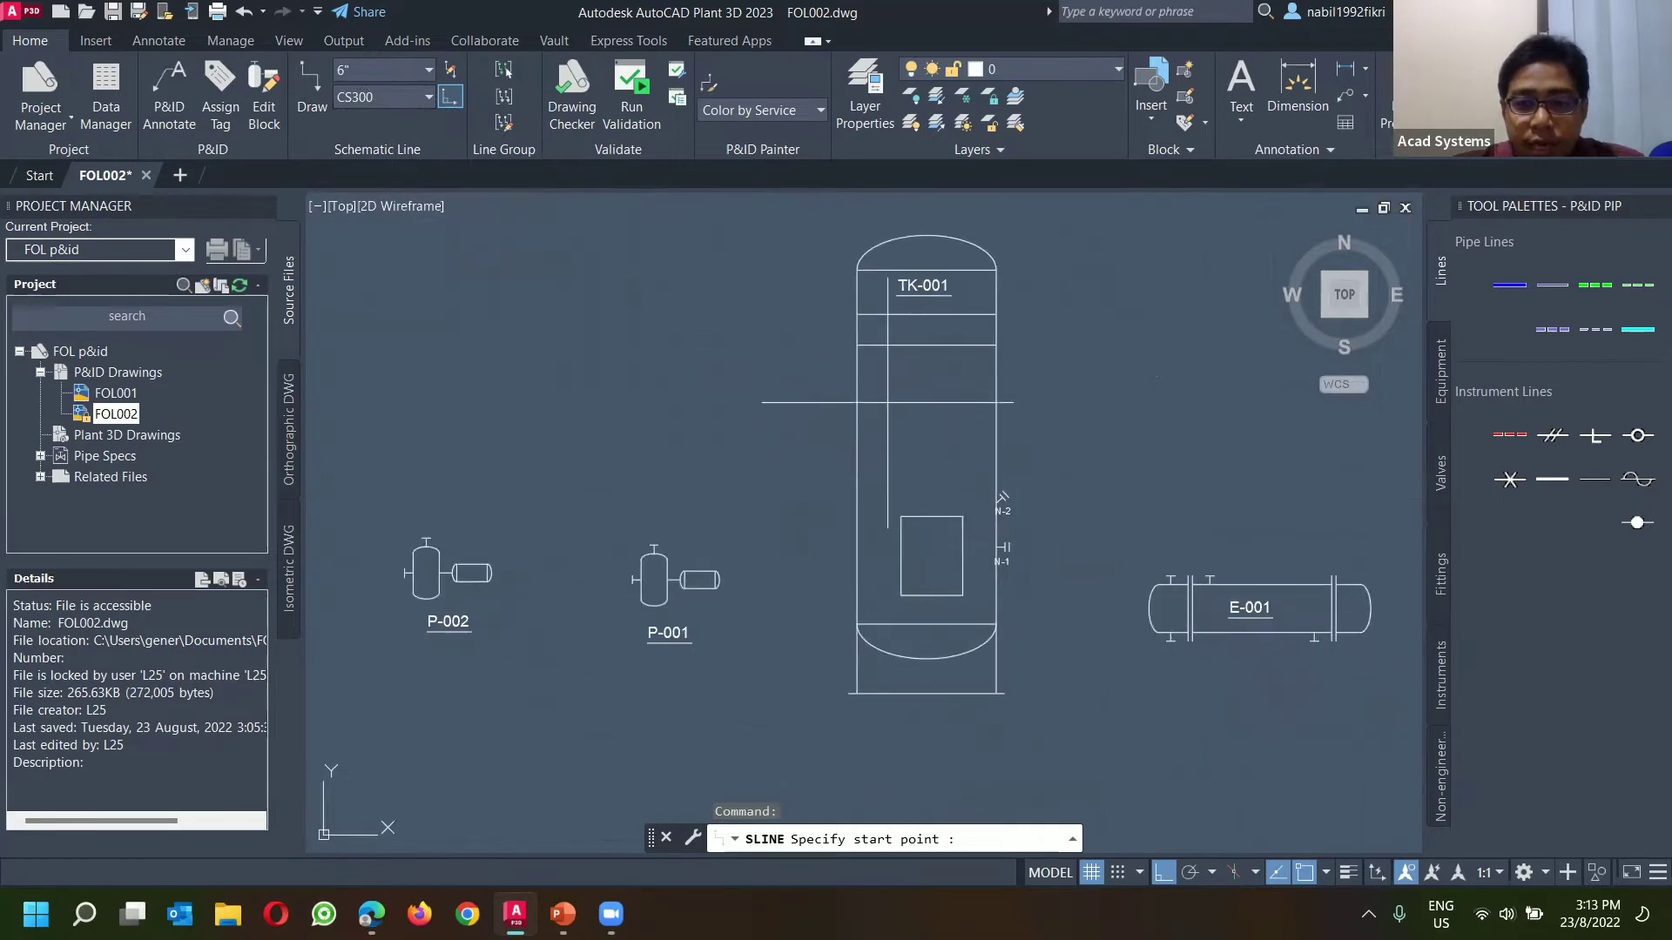
Step: Draw a solid blue pipe line from P-002's top nozzle straight up, then horizontally to TK-001's left wall
left_click(1510, 284)
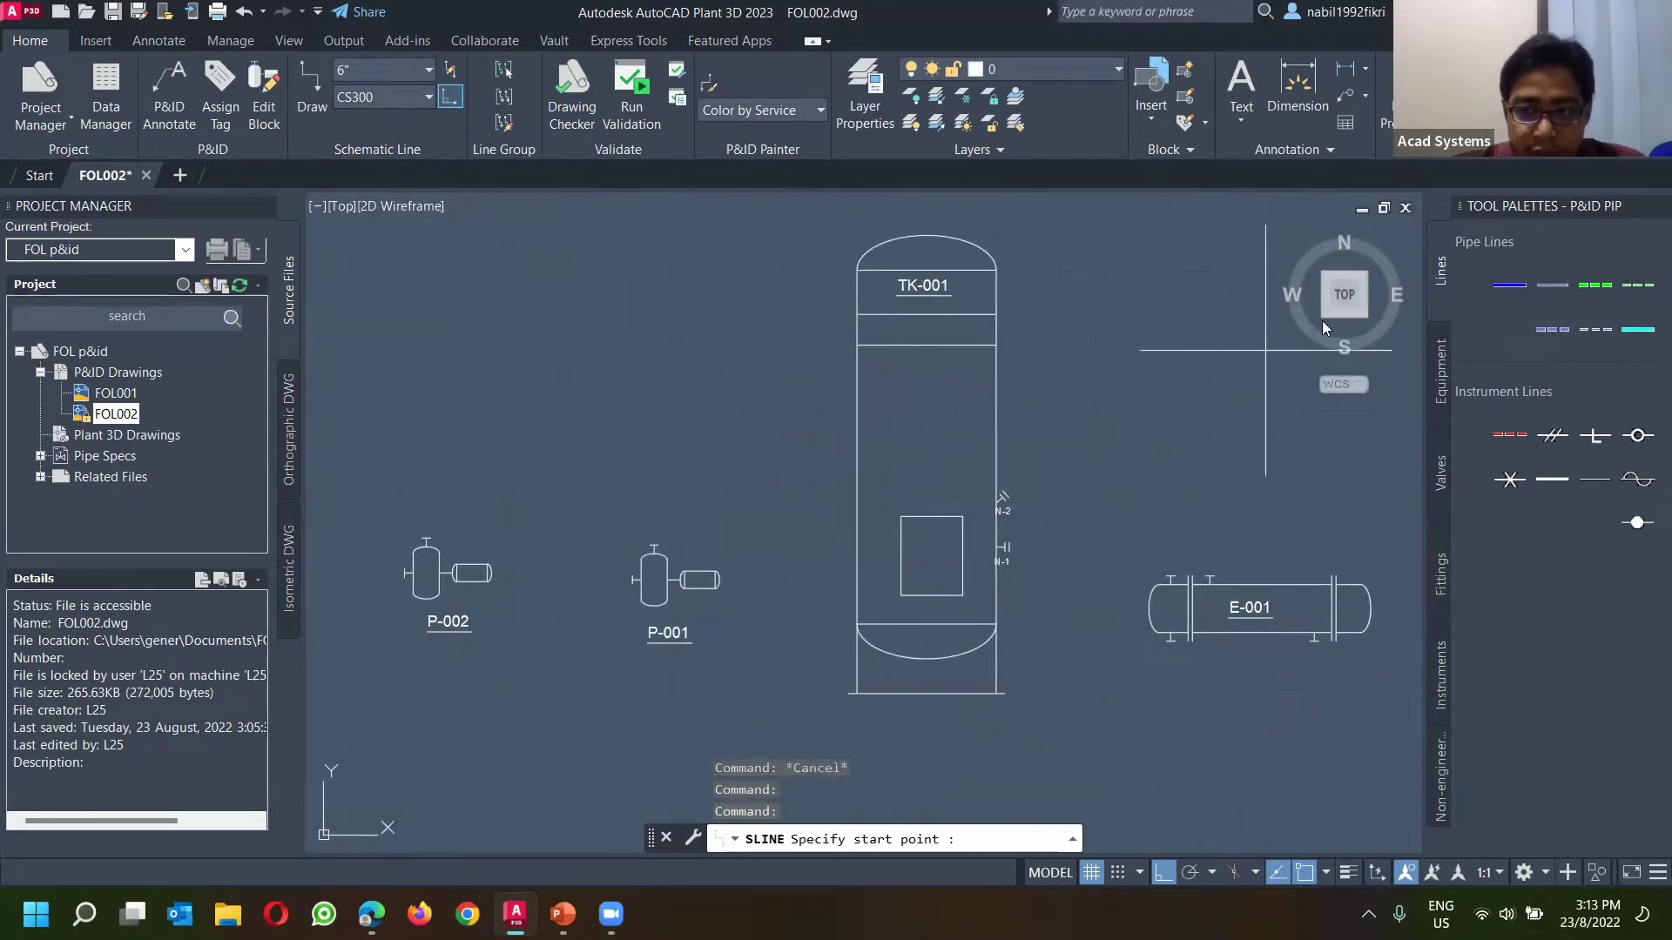
scroll(690, 447, "up", 2)
scroll(692, 507, "down", 2)
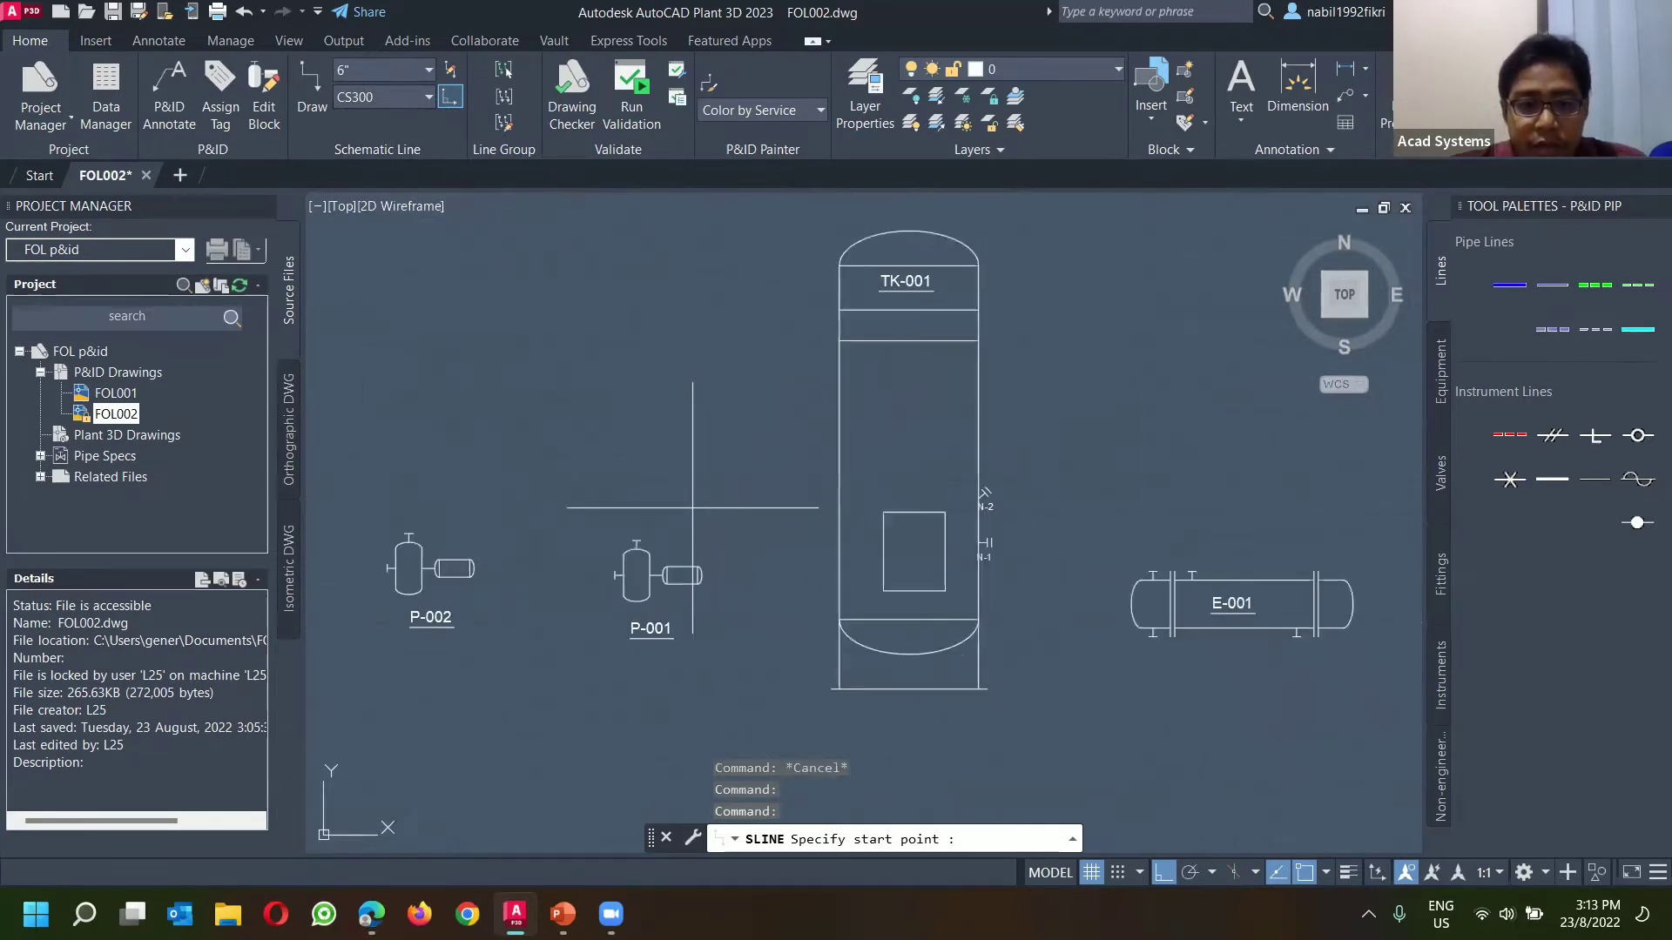
scroll(605, 566, "up", 2)
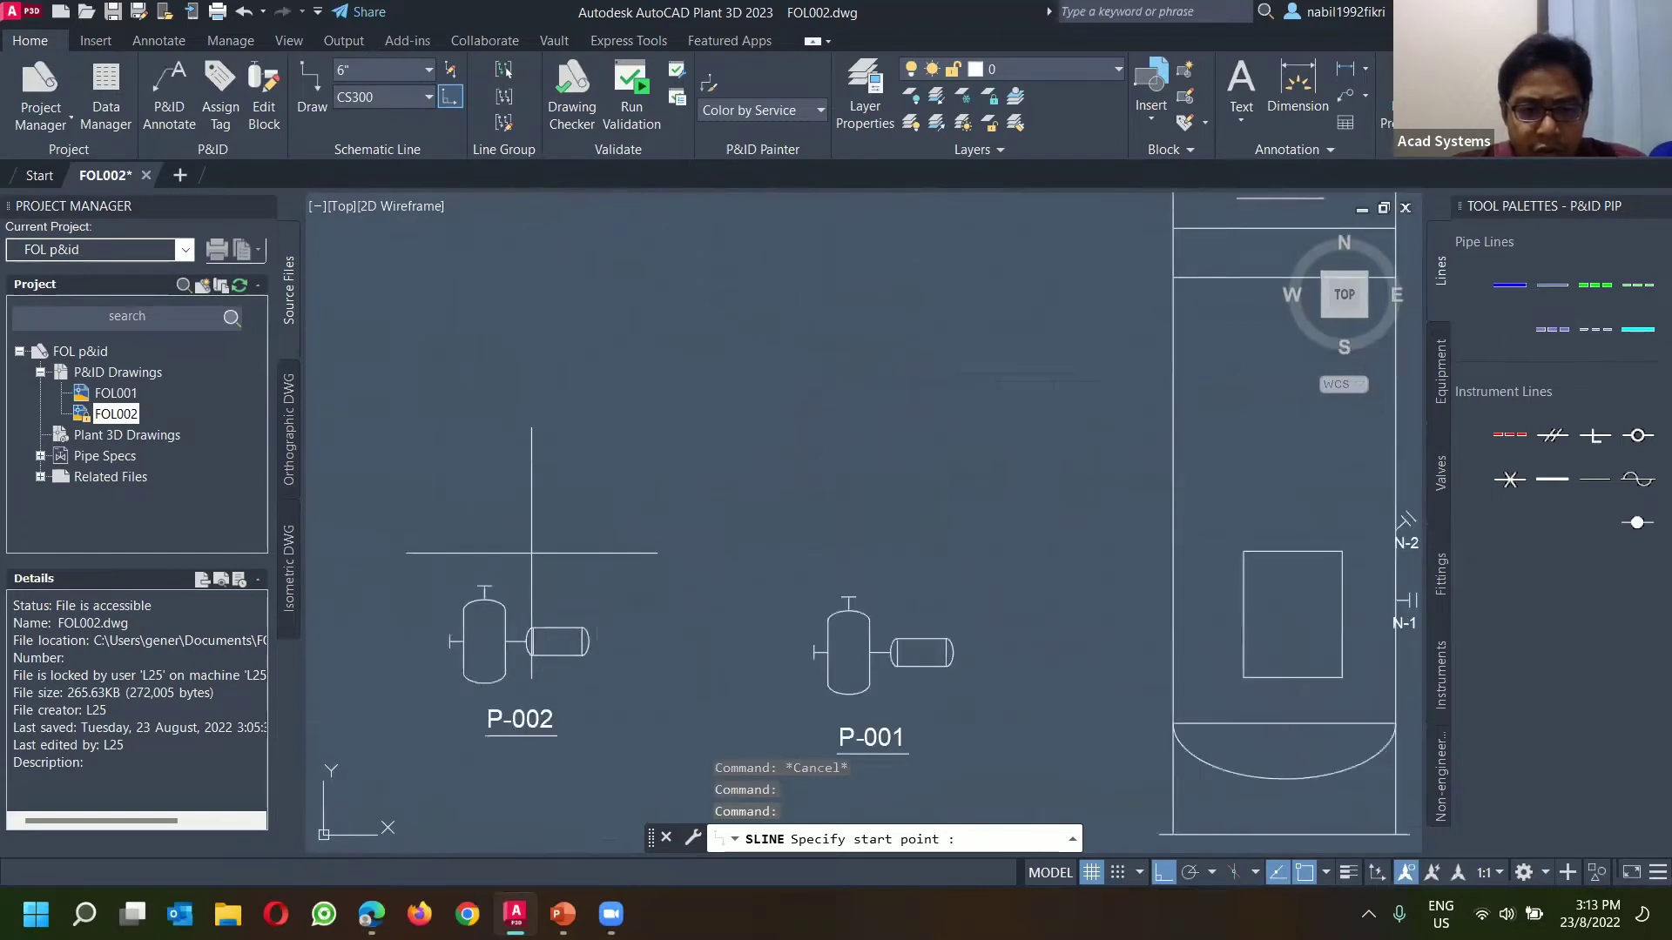
left_click(484, 585)
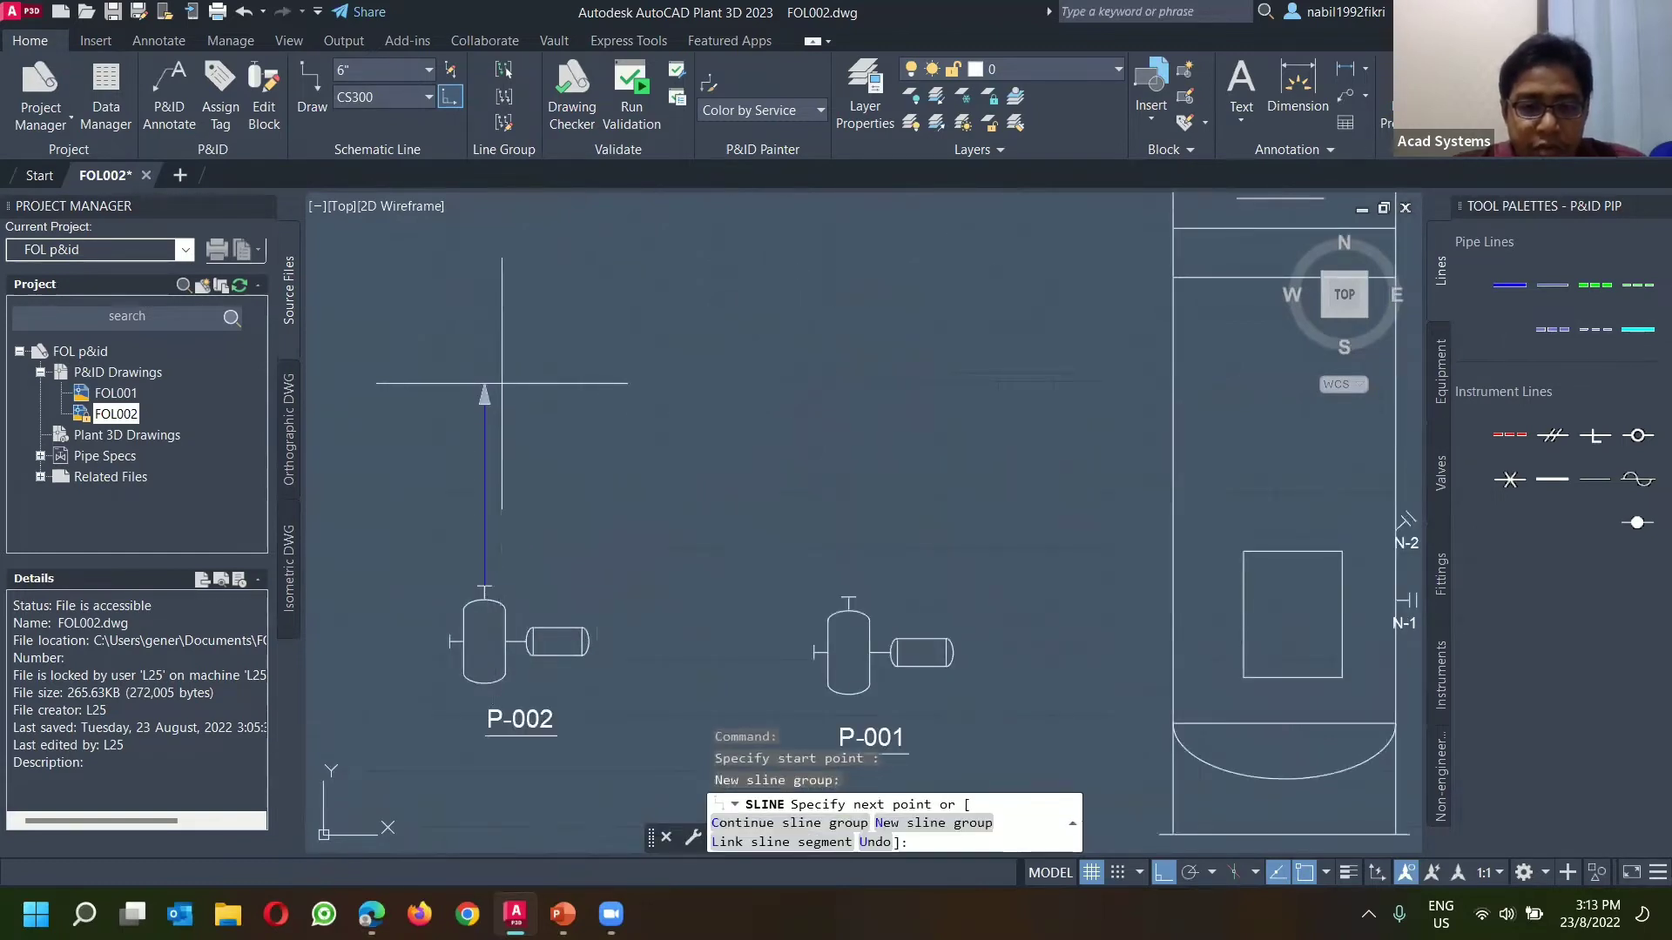
left_click(484, 297)
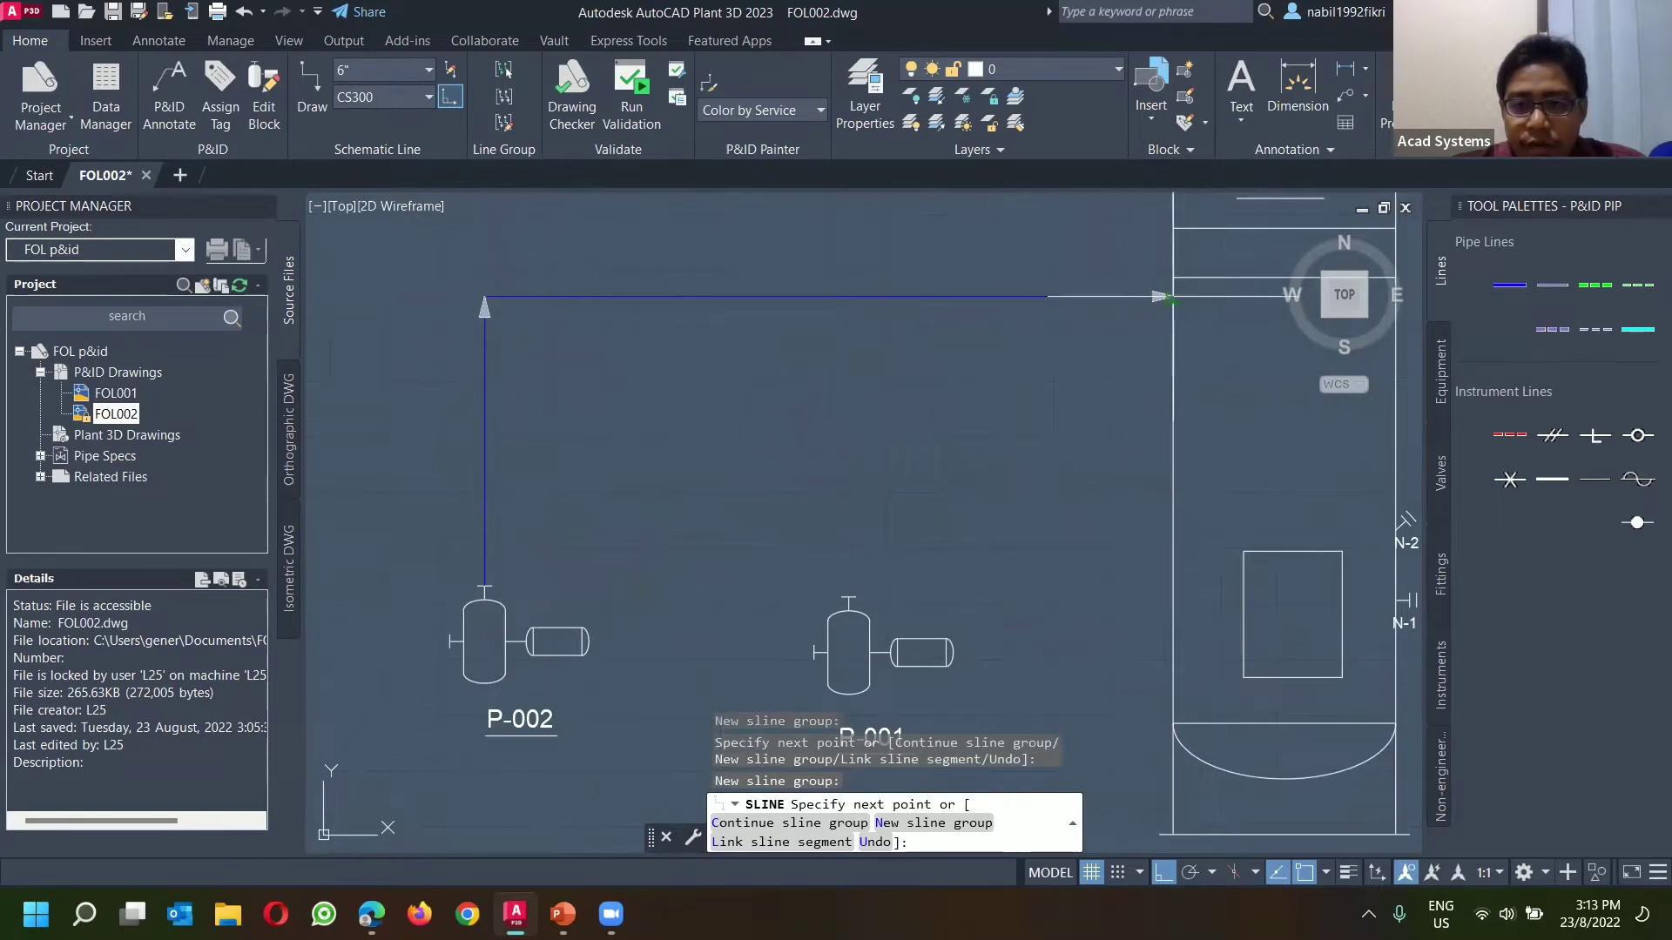
left_click(1167, 297)
scroll(855, 457, "down", 2)
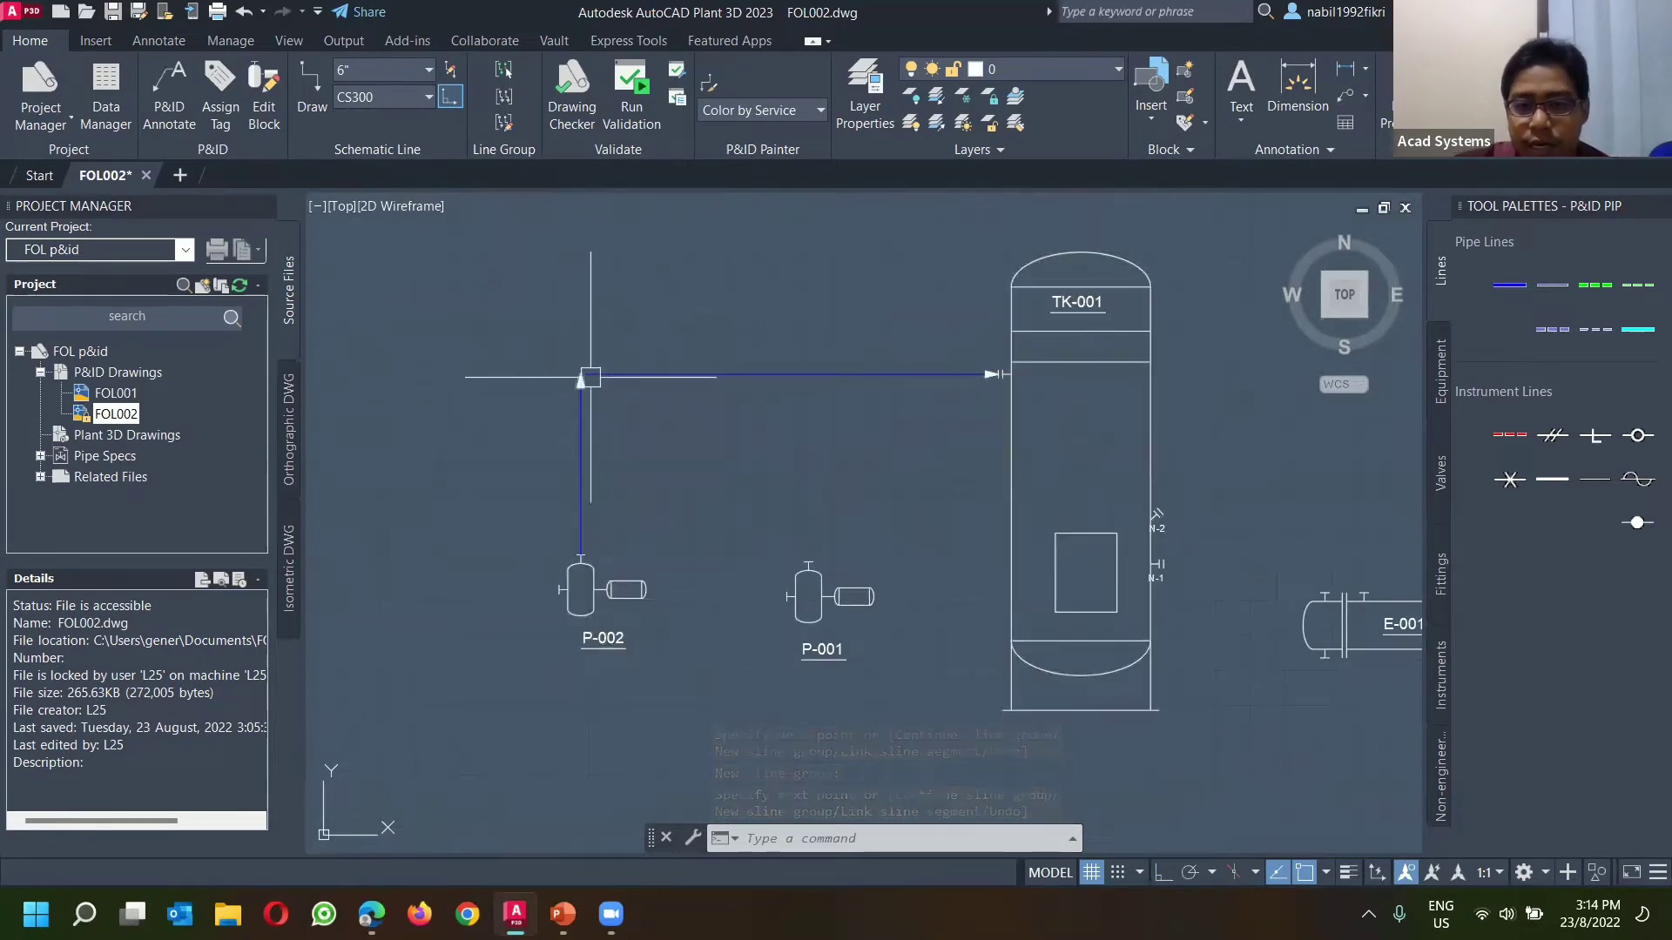
Step: Examine the flow arrow at the new pipe line's corner and the nozzle where the line meets TK-001
scroll(601, 379, "up", 5)
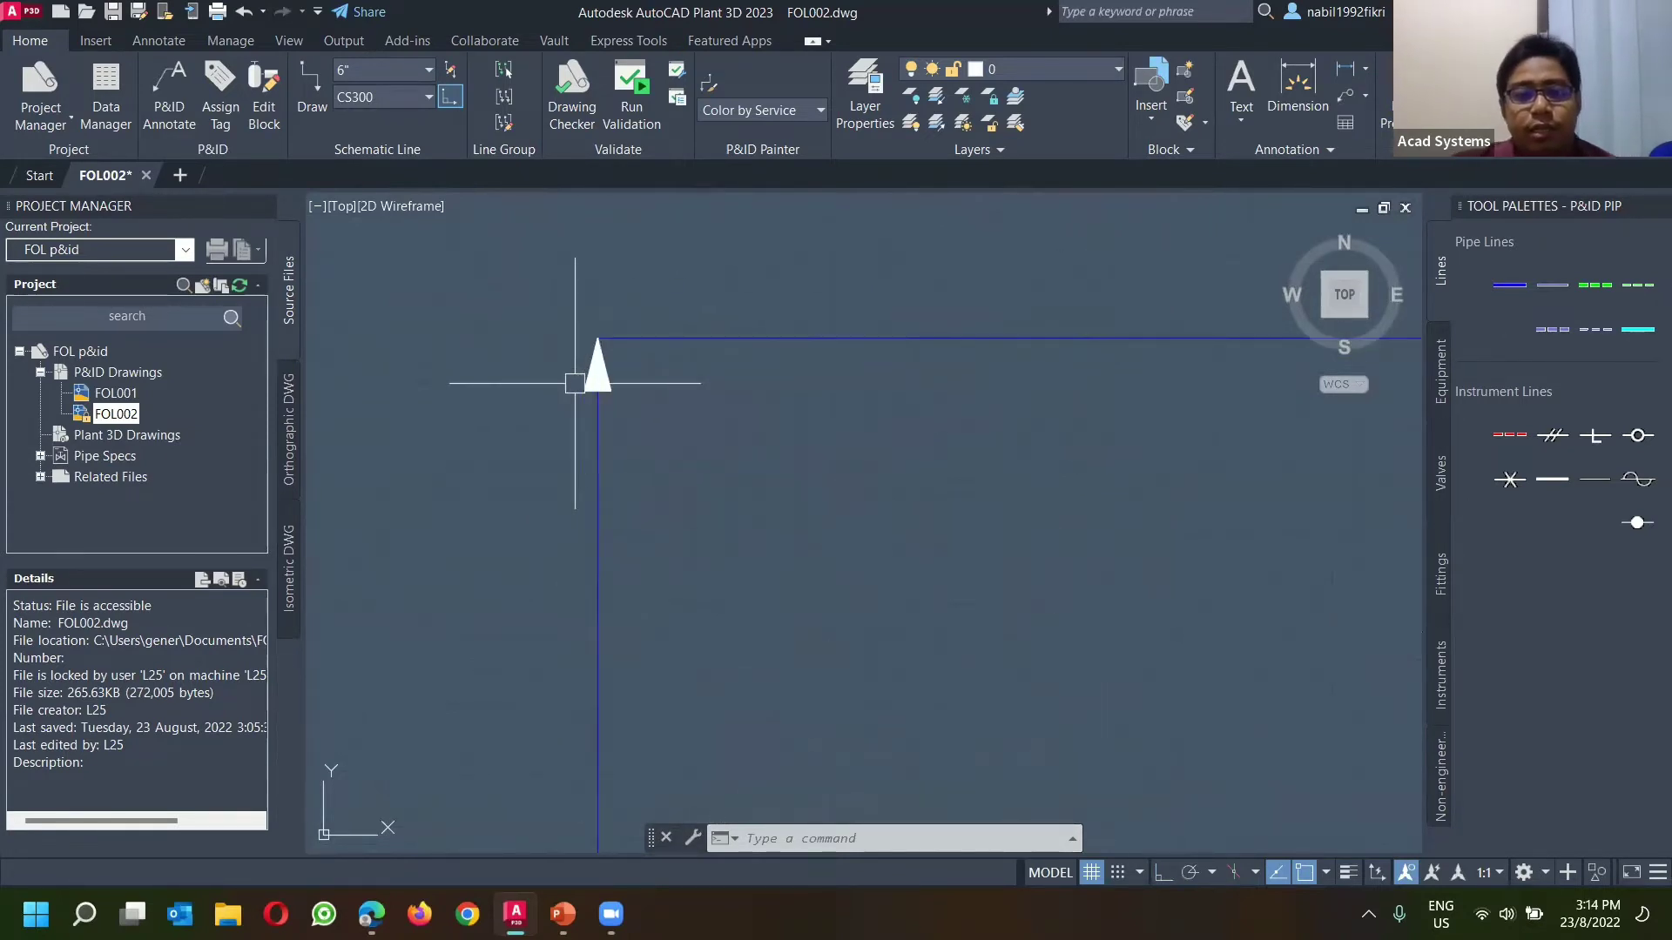
scroll(982, 436, "down", 3)
scroll(653, 497, "up", 5)
scroll(936, 478, "up", 1)
scroll(871, 440, "down", 1)
scroll(911, 487, "down", 1)
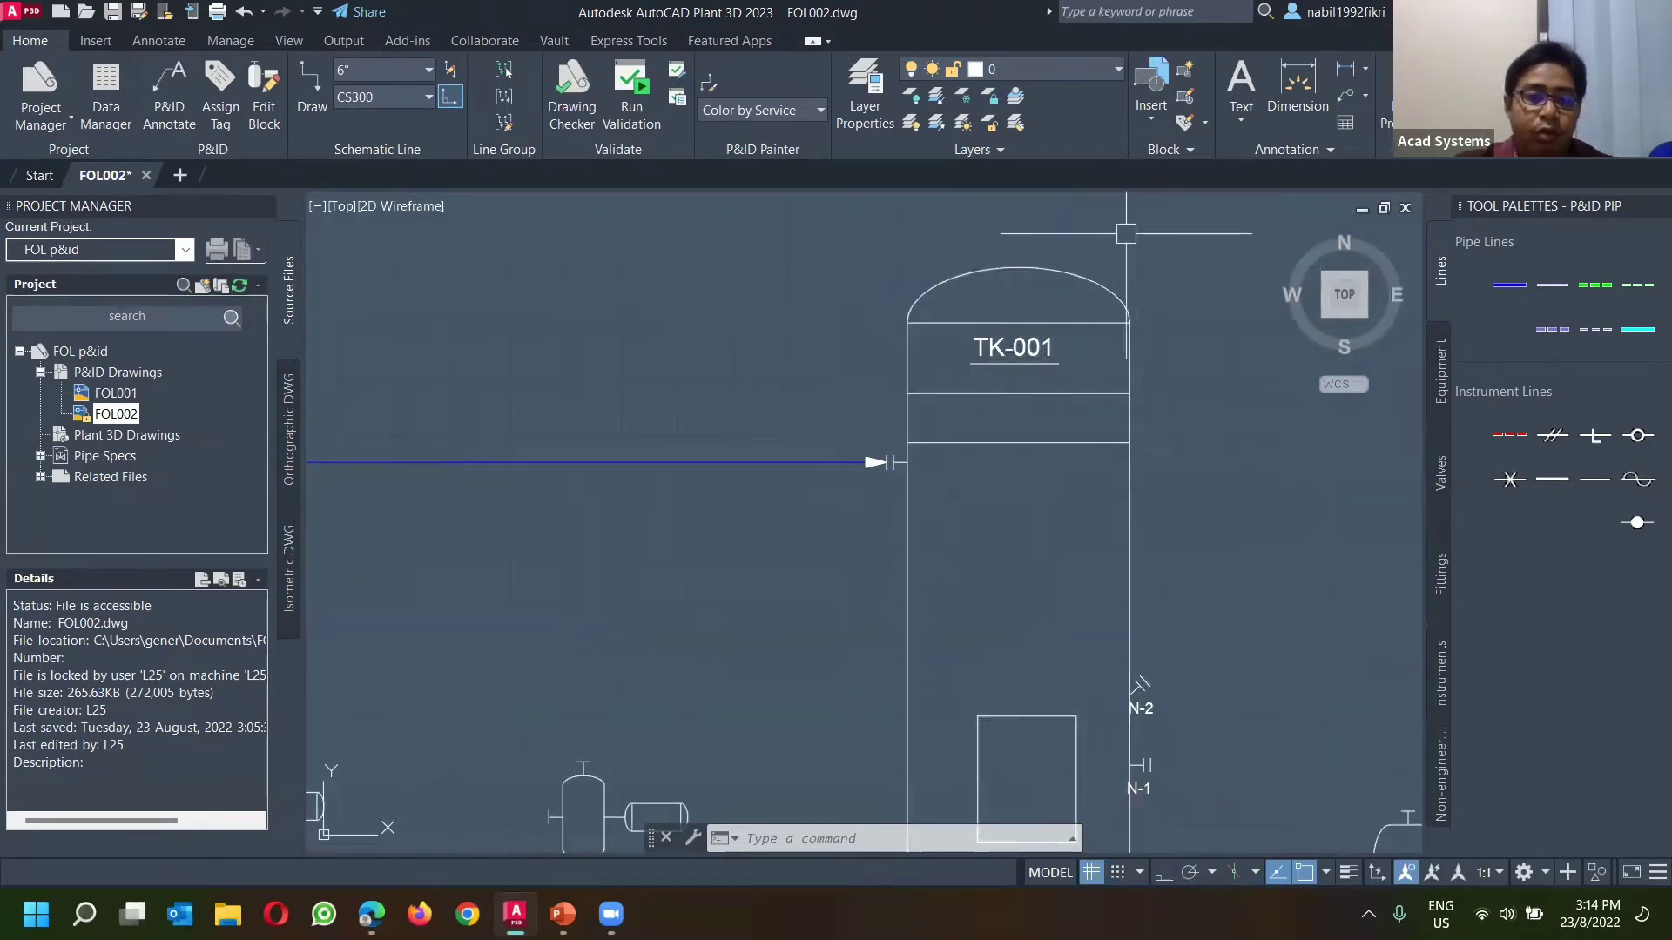
scroll(1019, 431, "down", 2)
middle_click_drag(967, 453, 608, 555)
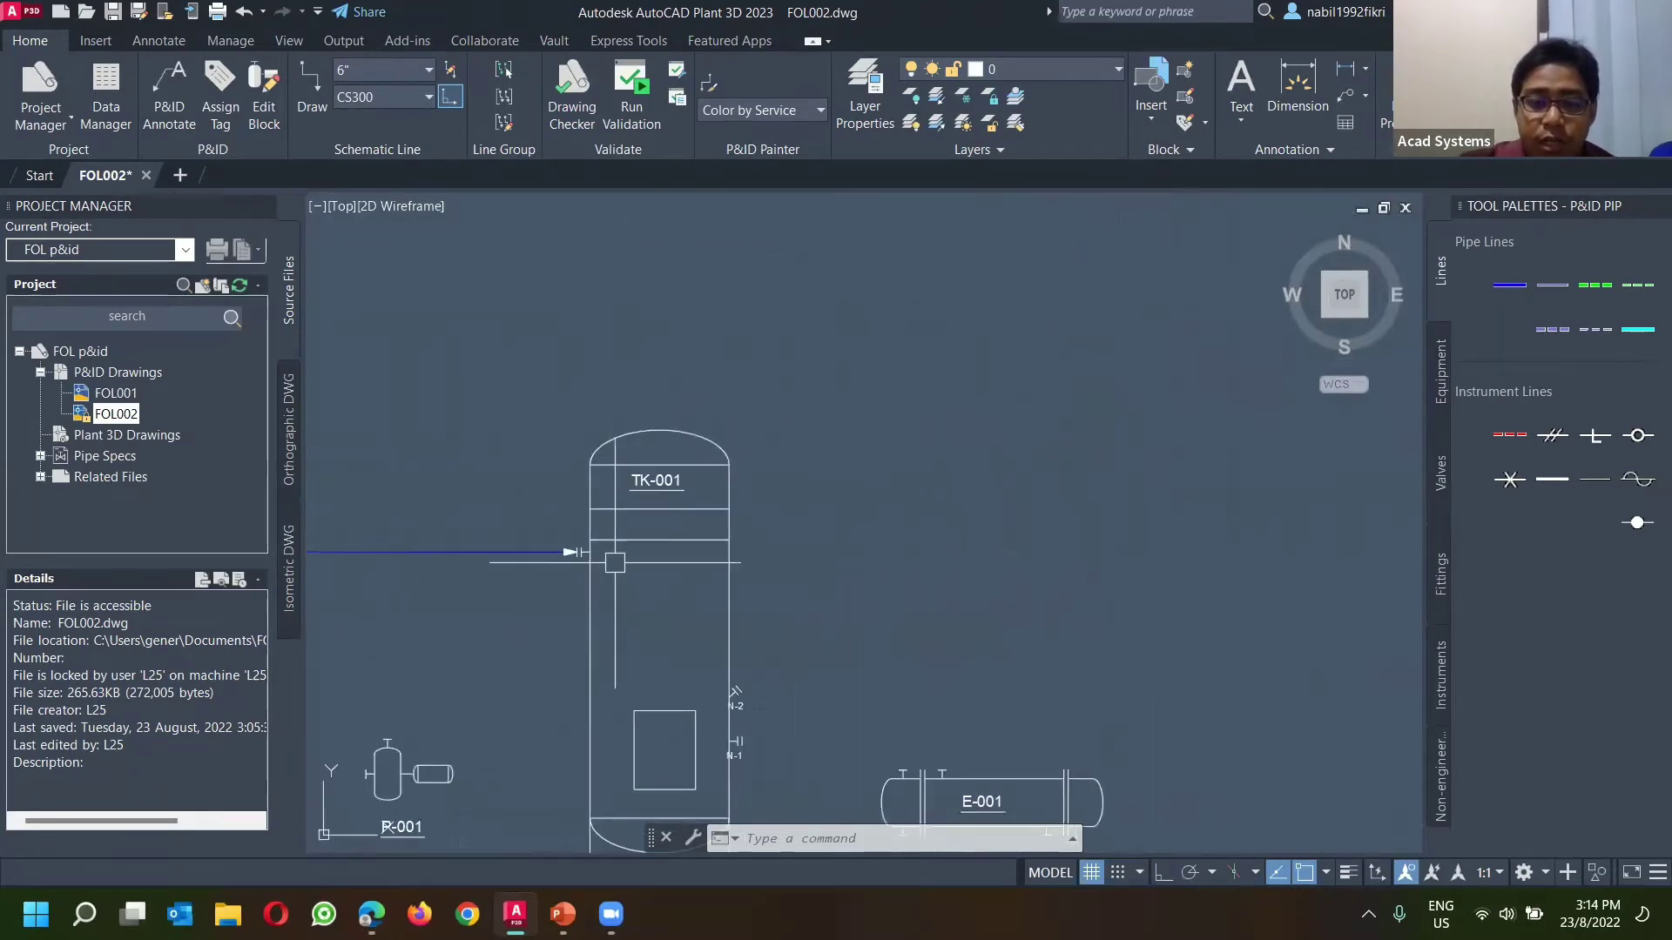
Step: Draw a solid blue pipe line from TK-001's top head upwards, then horizontally towards E-001, leaving its end open
left_click(1509, 284)
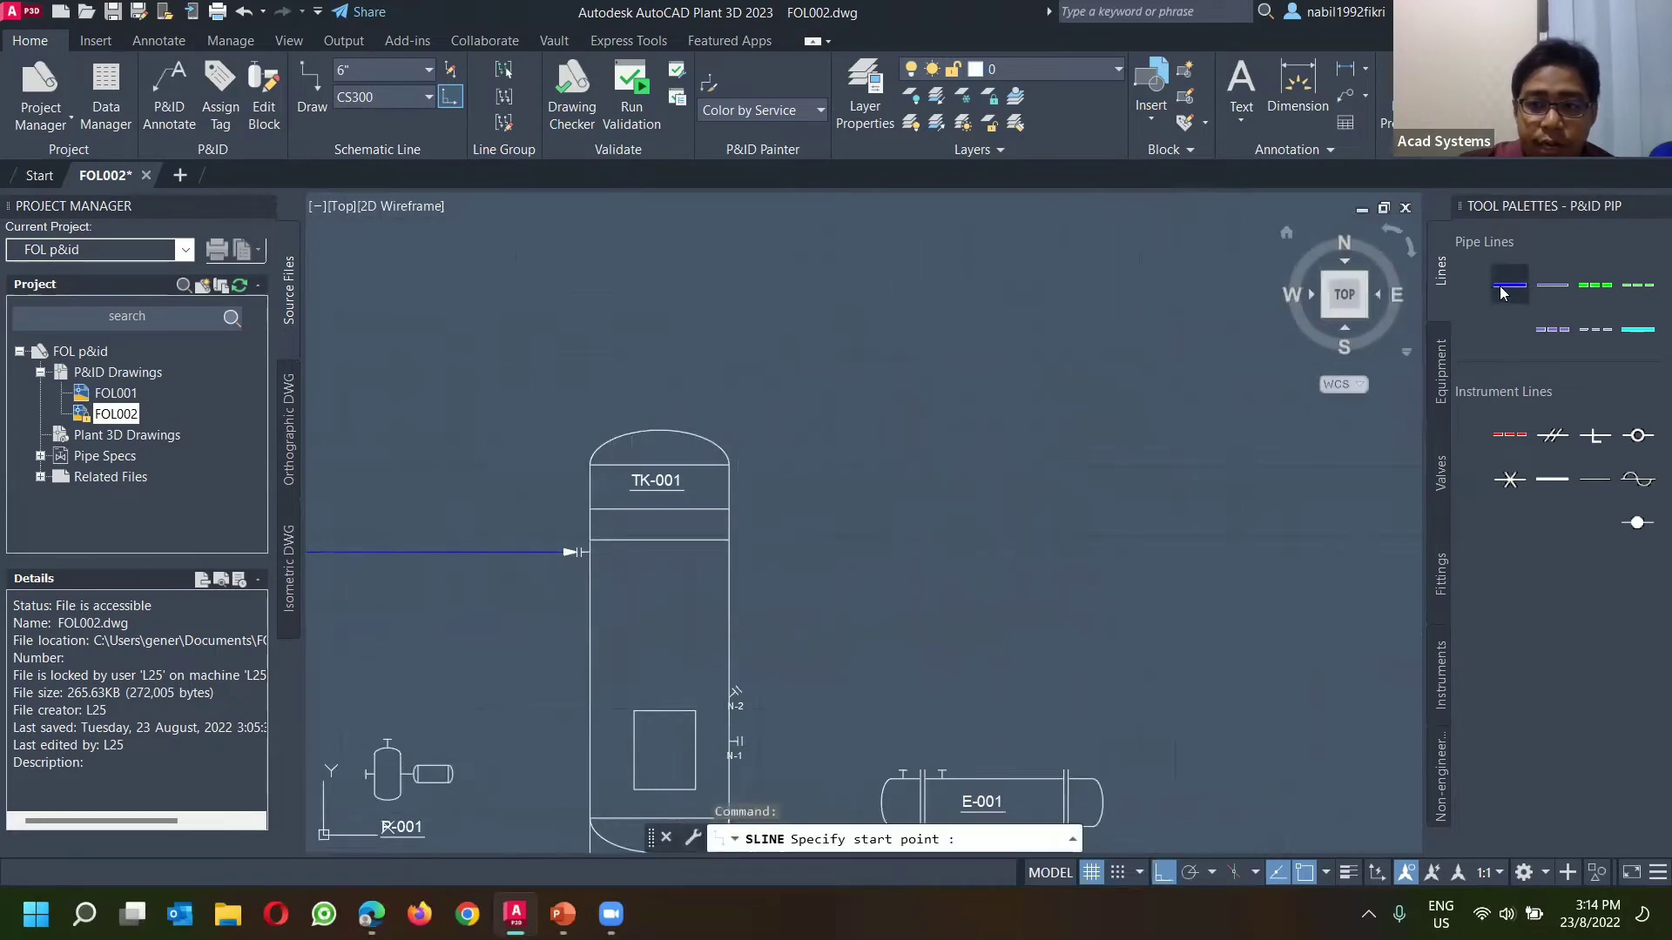
left_click(661, 421)
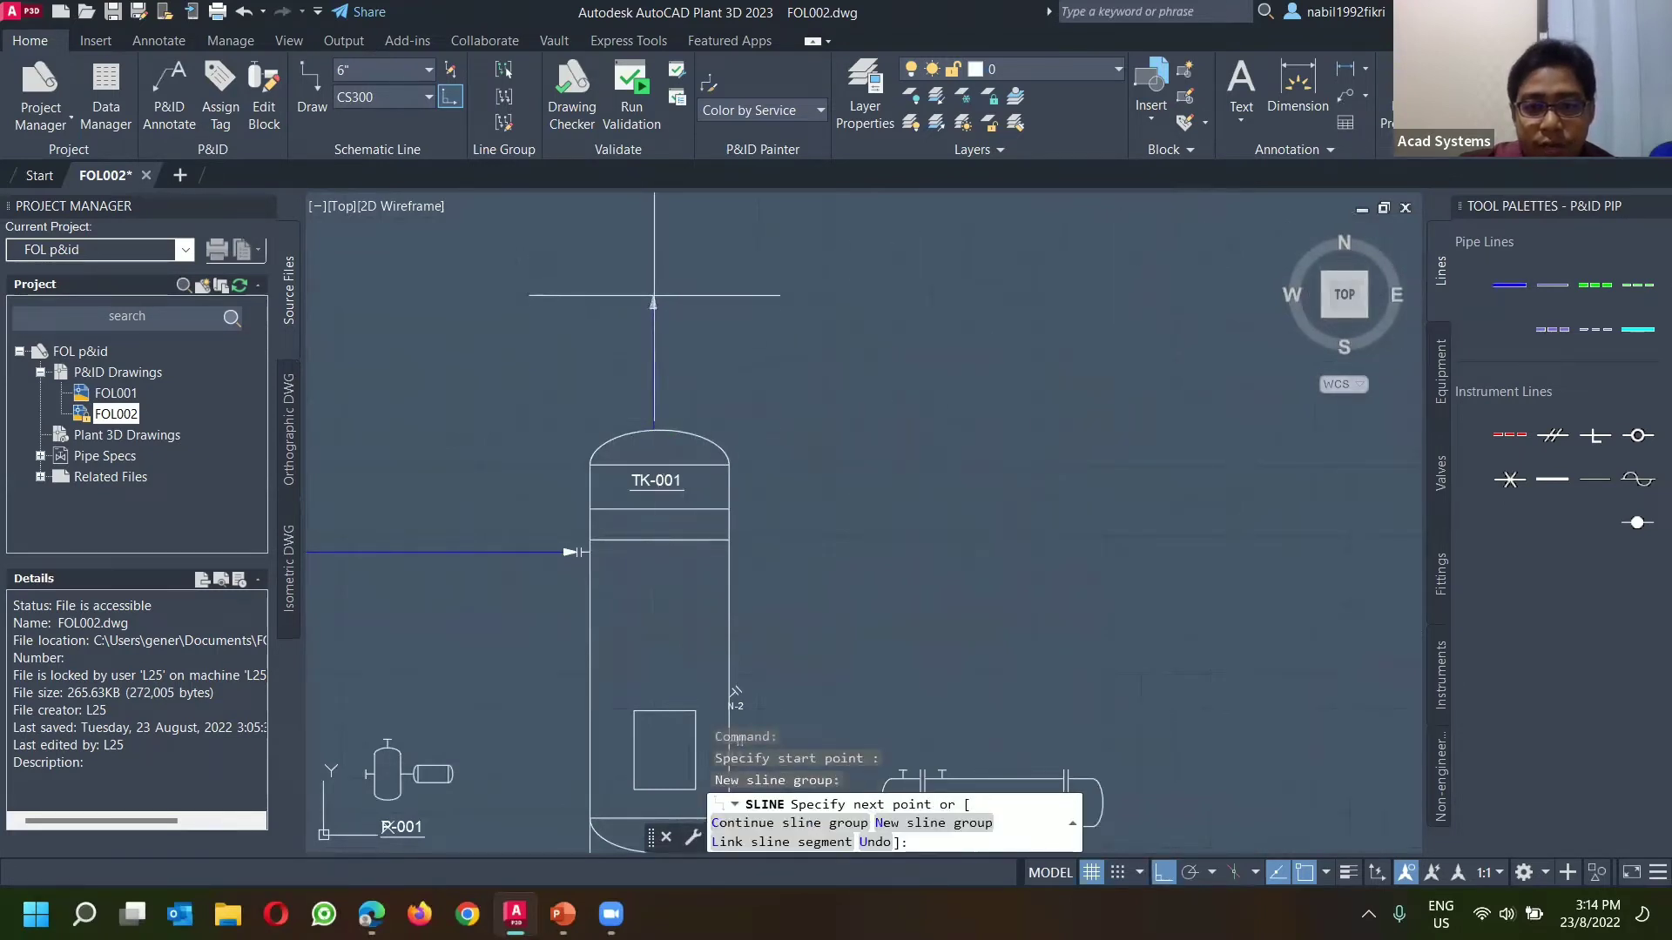
left_click(653, 295)
left_click(977, 296)
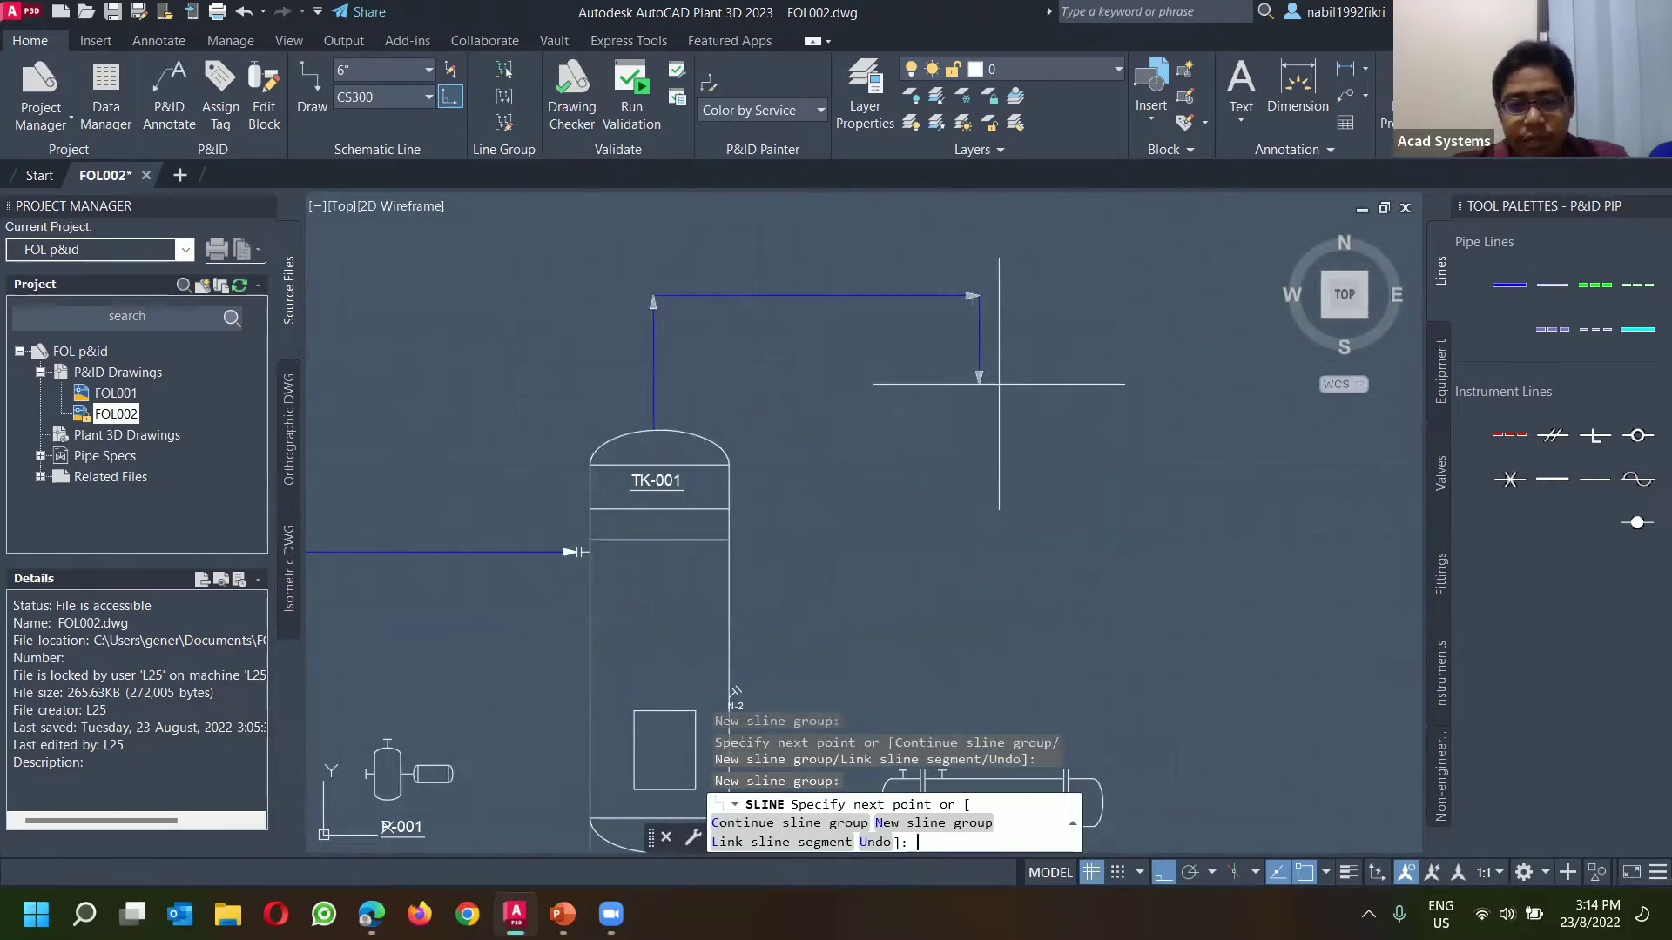
key("Return")
scroll(642, 397, "up", 3)
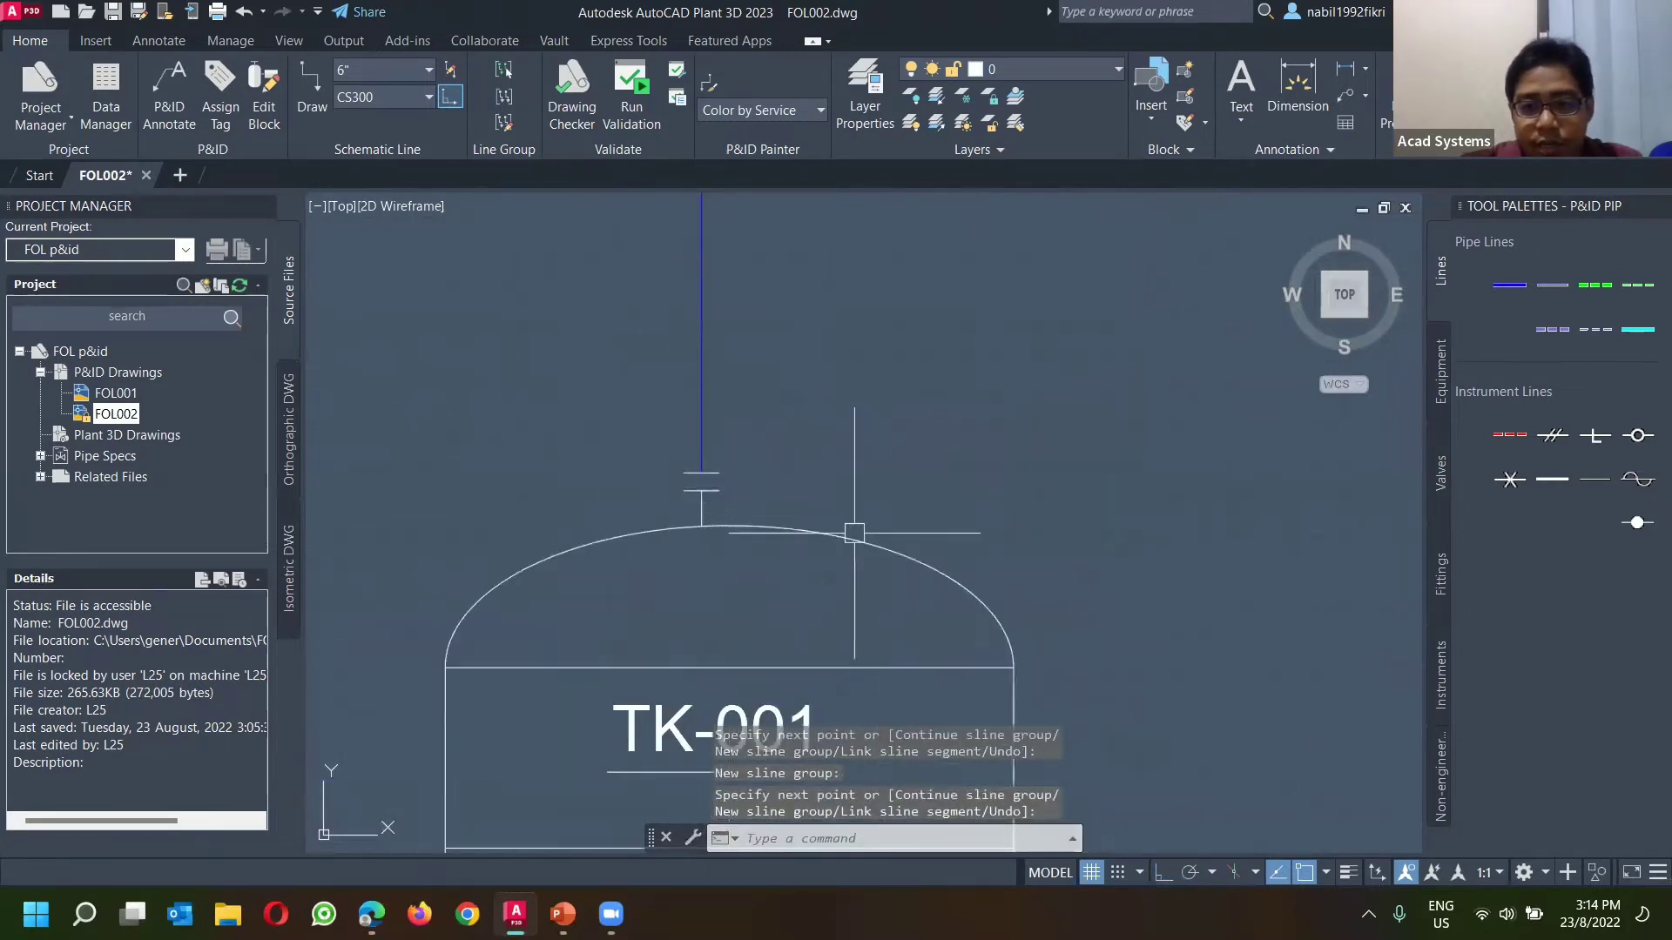
scroll(712, 500, "down", 4)
Step: Draw a short vertical blue pipe line from above E-001 down onto the top edge of its shell
scroll(657, 410, "up", 2)
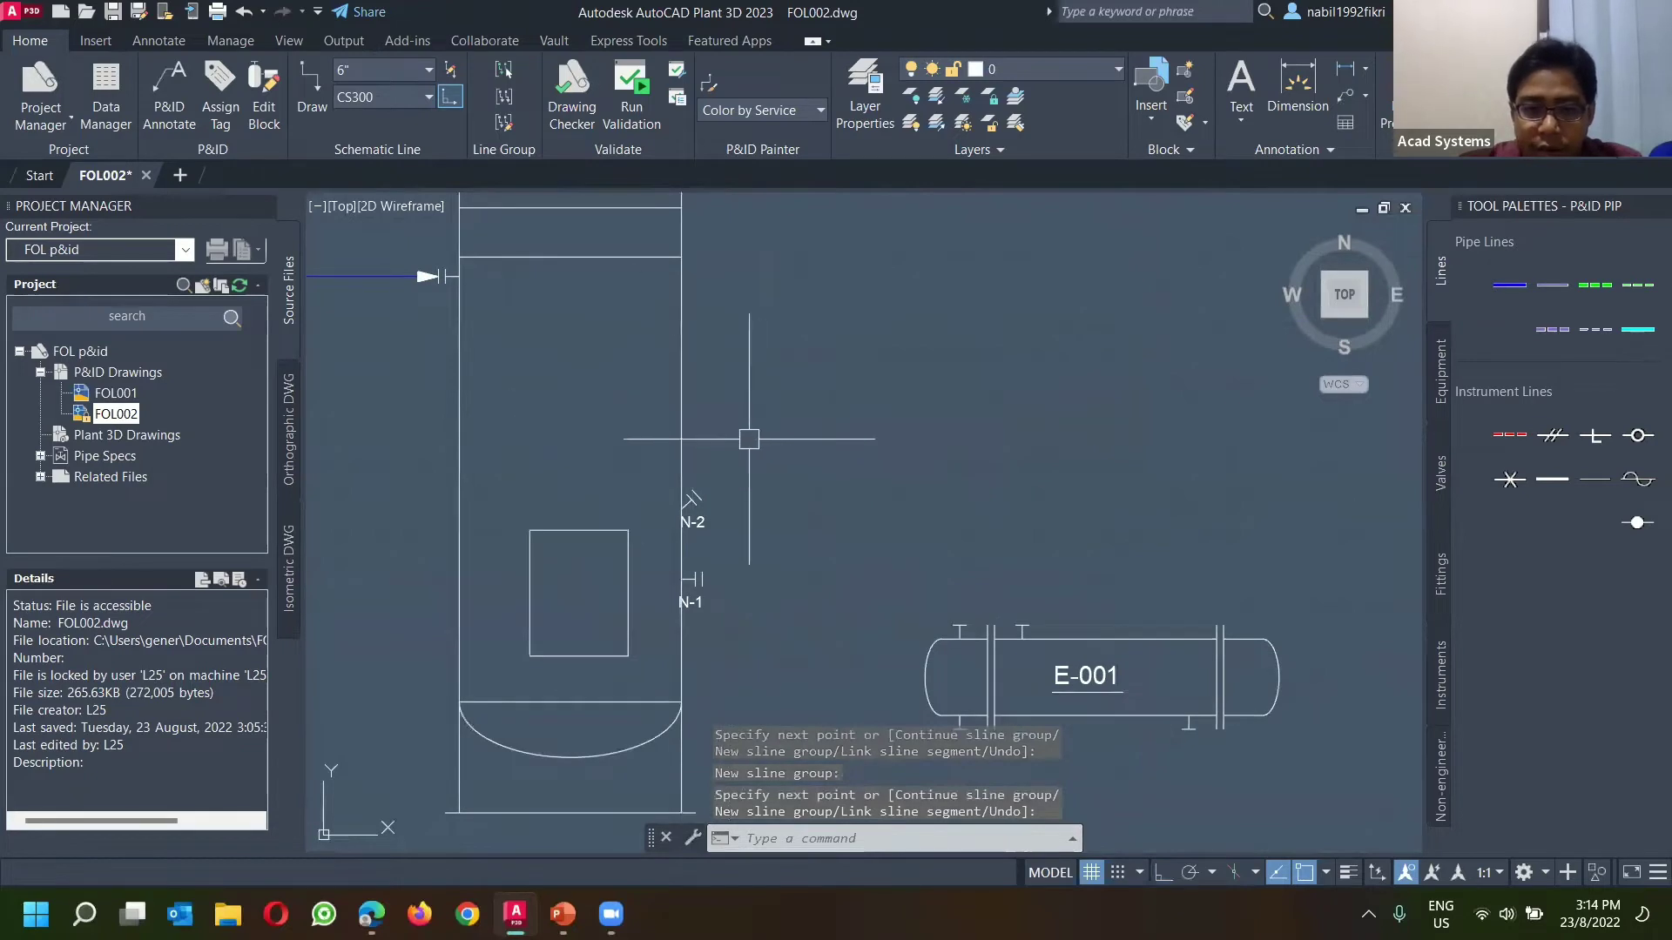
mouse_move(599, 480)
middle_mouse_down()
mouse_move(844, 477)
mouse_move(772, 493)
middle_mouse_up()
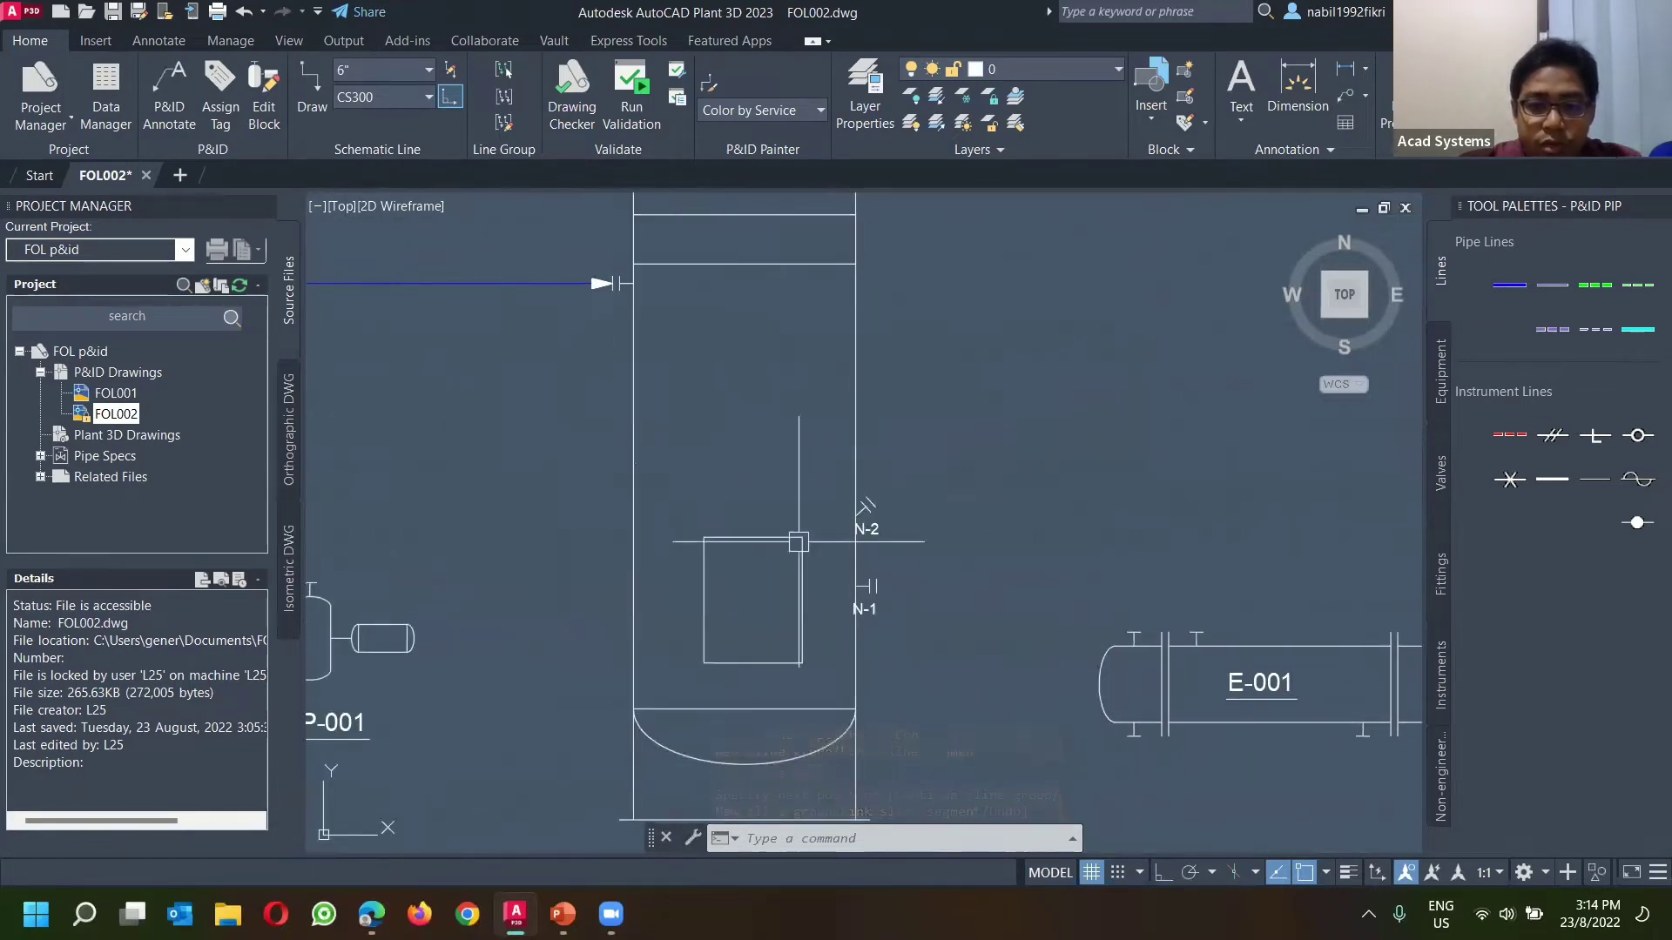
scroll(788, 453, "down", 2)
scroll(1149, 636, "up", 4)
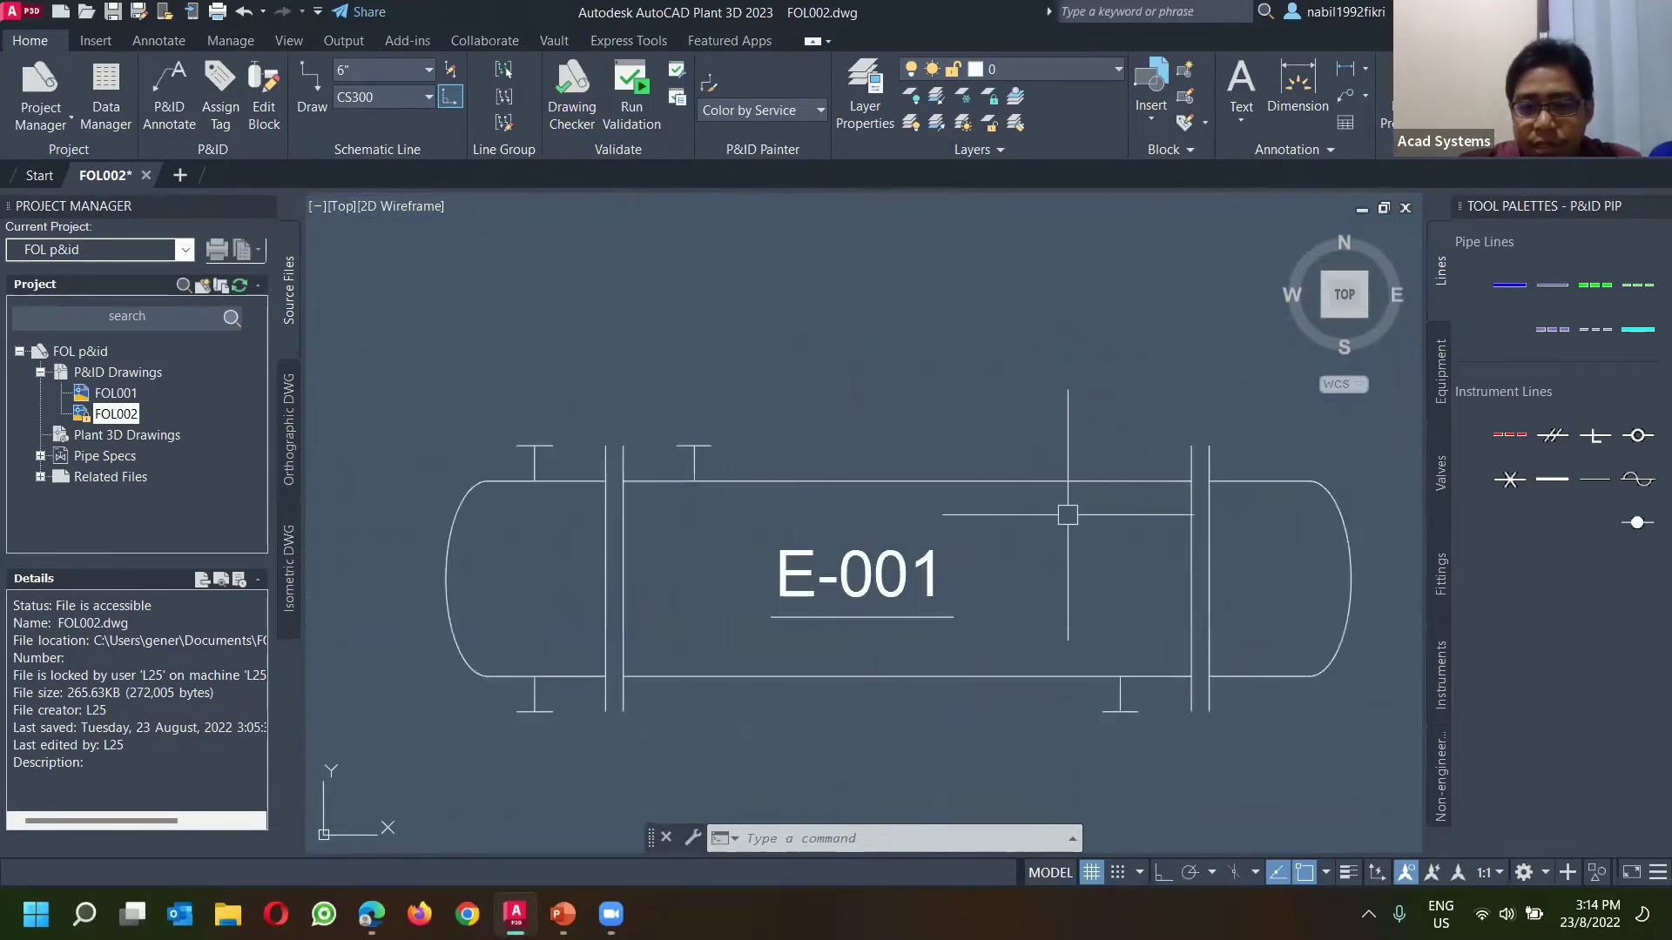
left_click(1502, 293)
left_click(1069, 213)
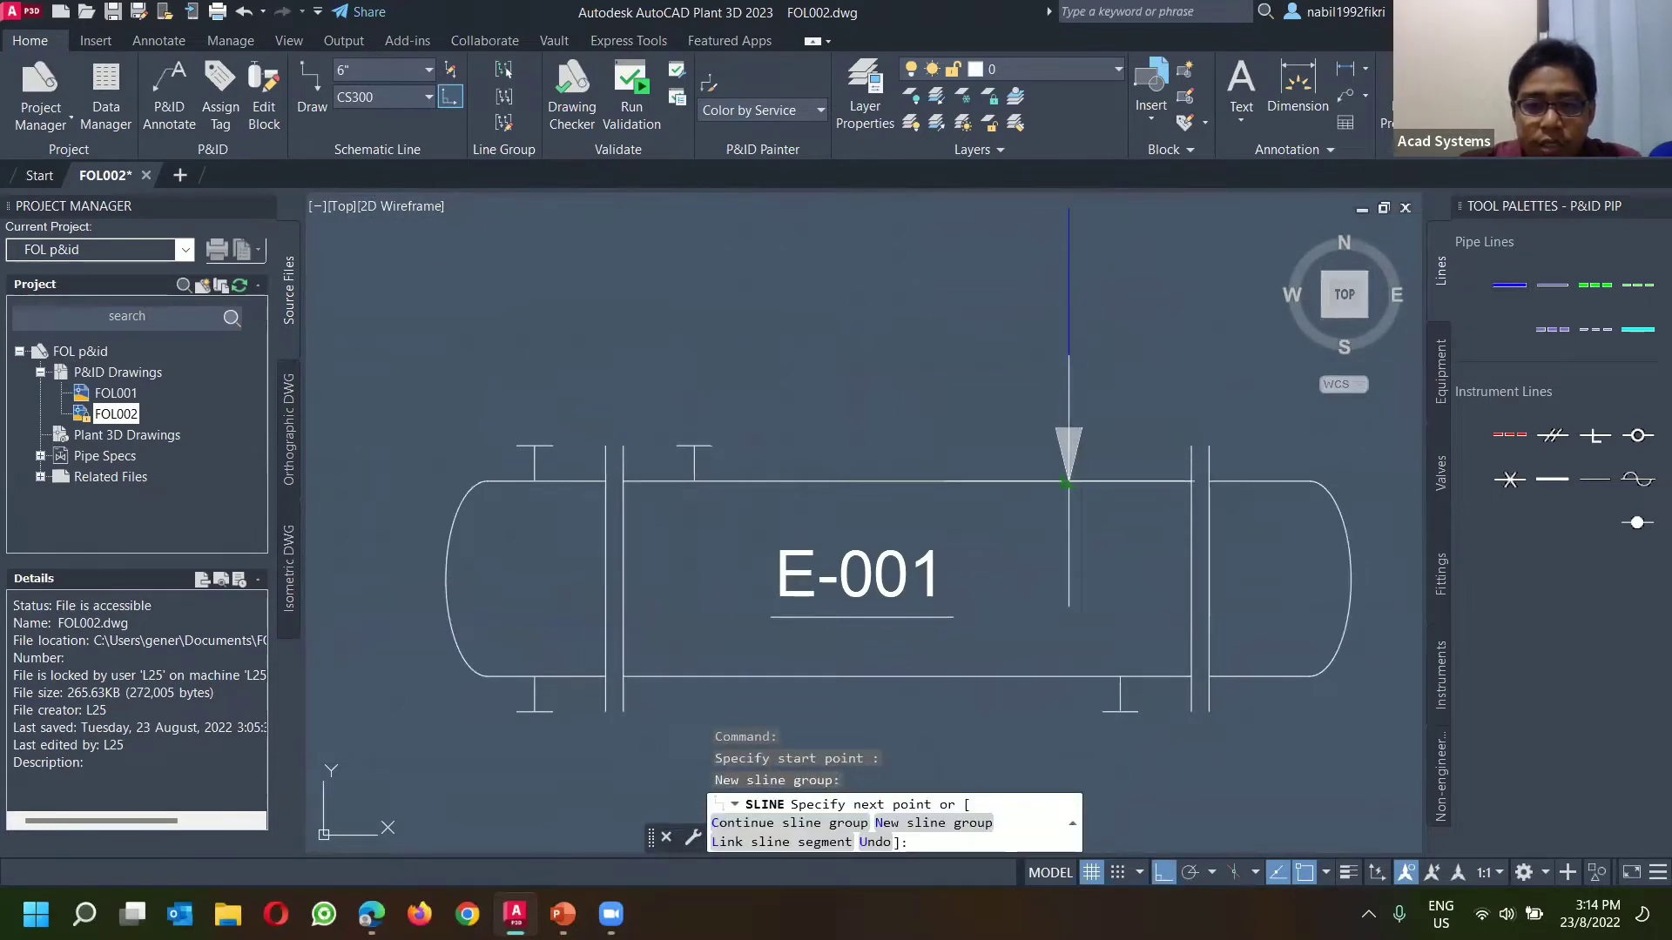
left_click(1066, 482)
scroll(1052, 453, "down", 2)
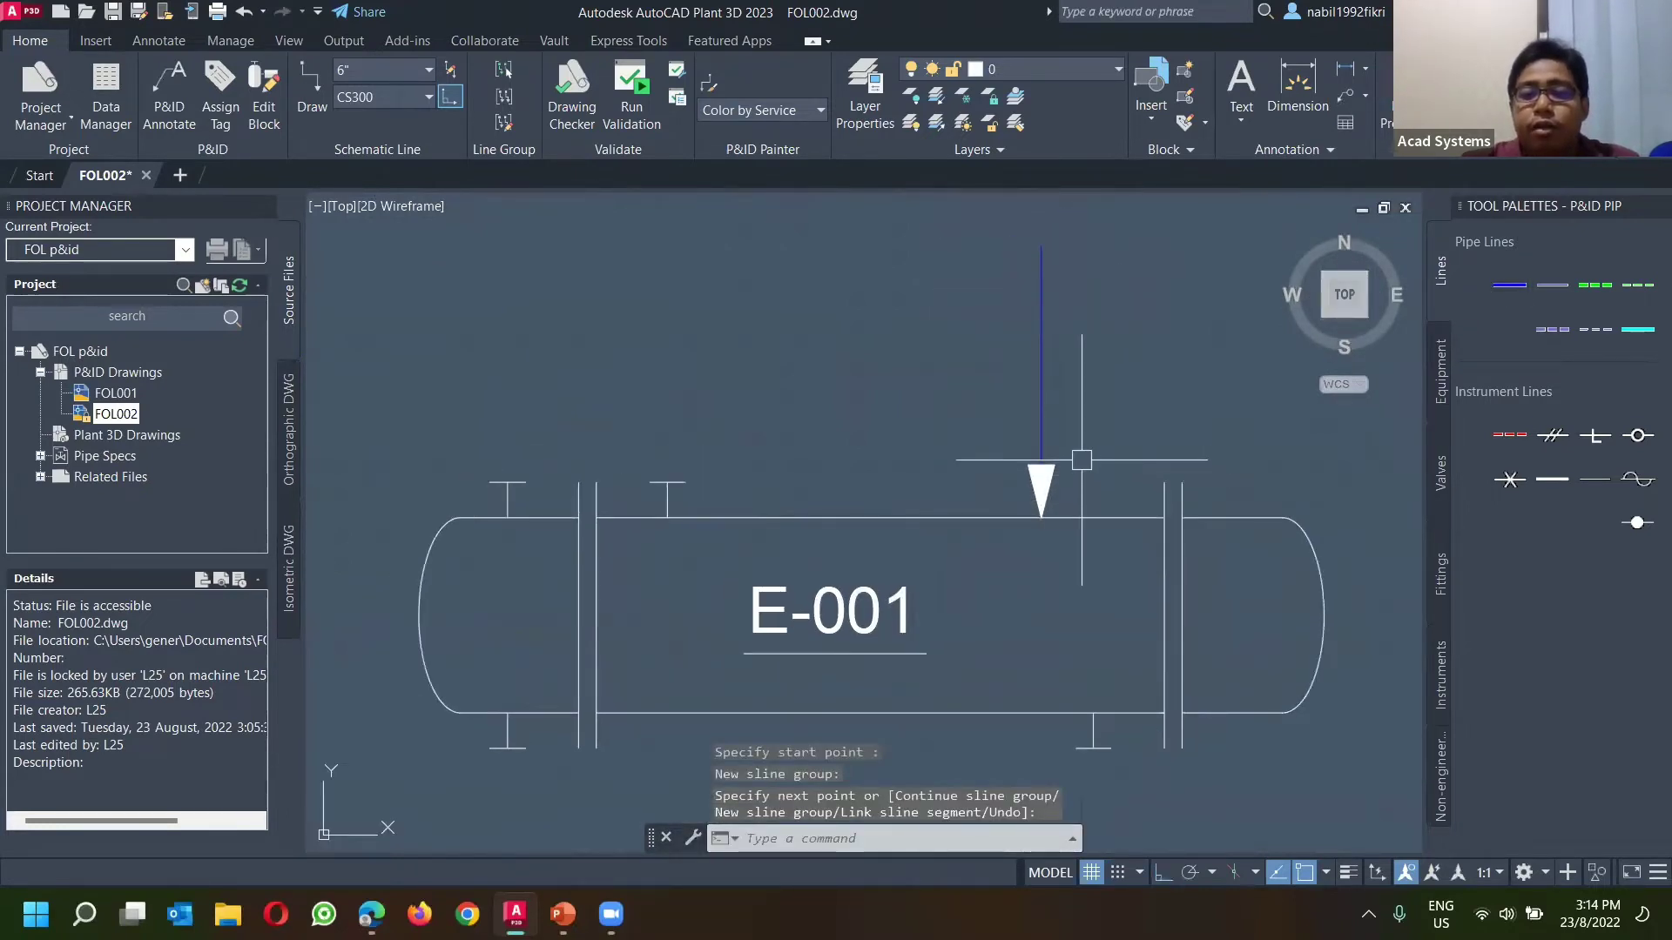
Step: Erase the short vertical pipe line above E-001
left_click(1088, 510)
left_click(980, 383)
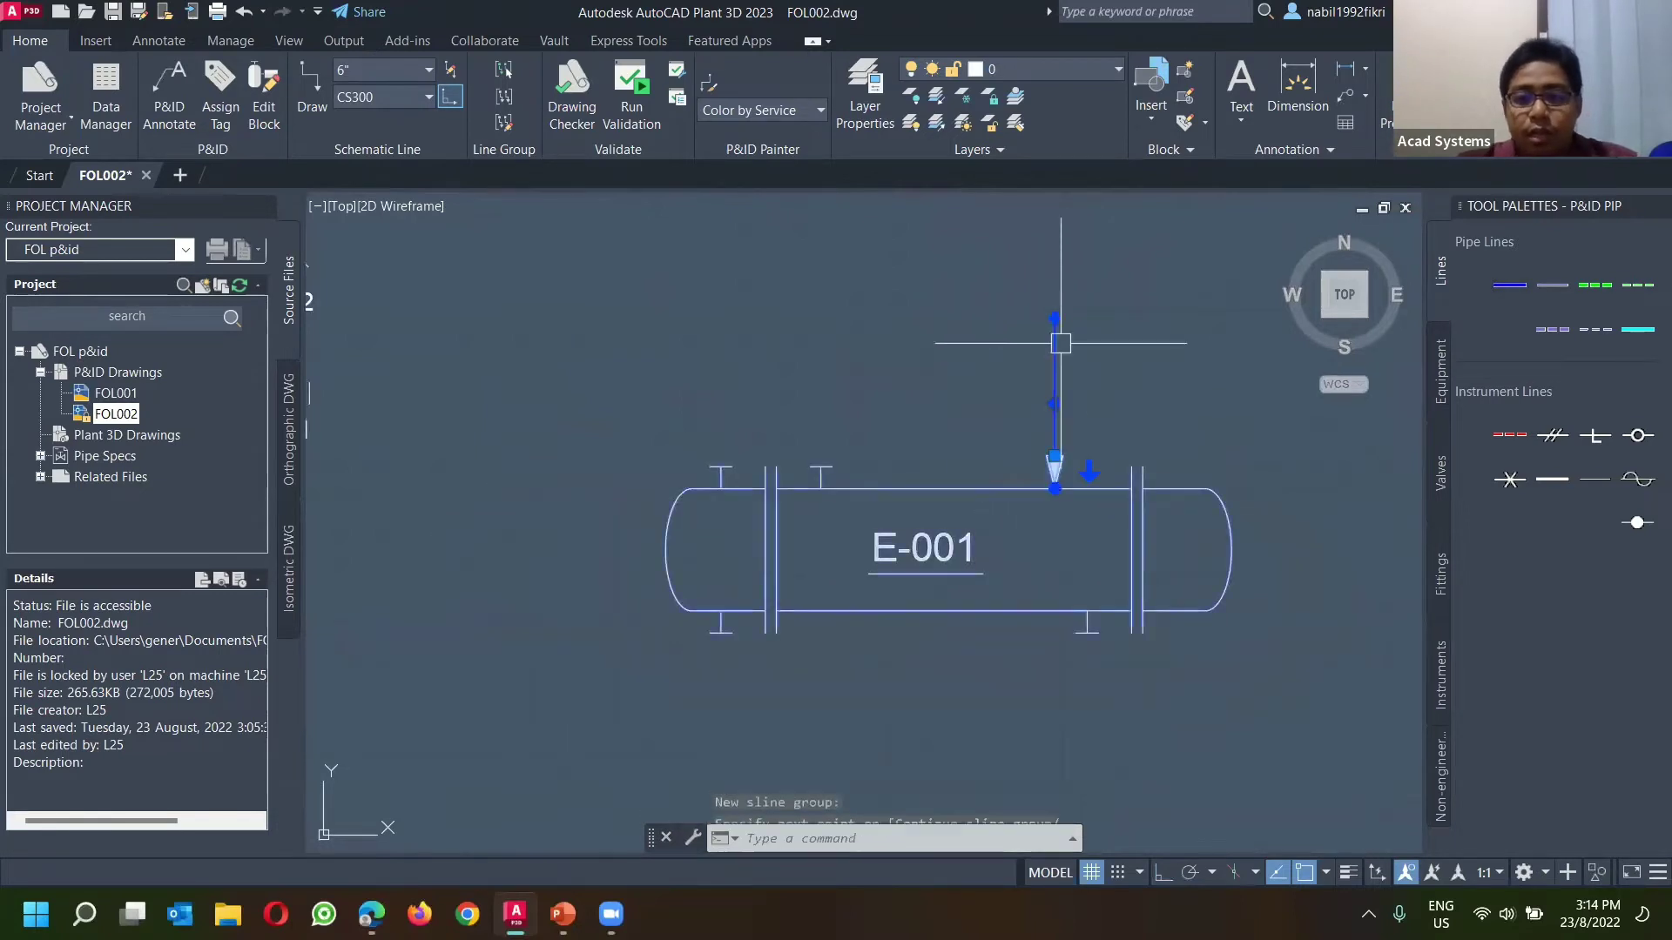
key("Escape")
key("Escape")
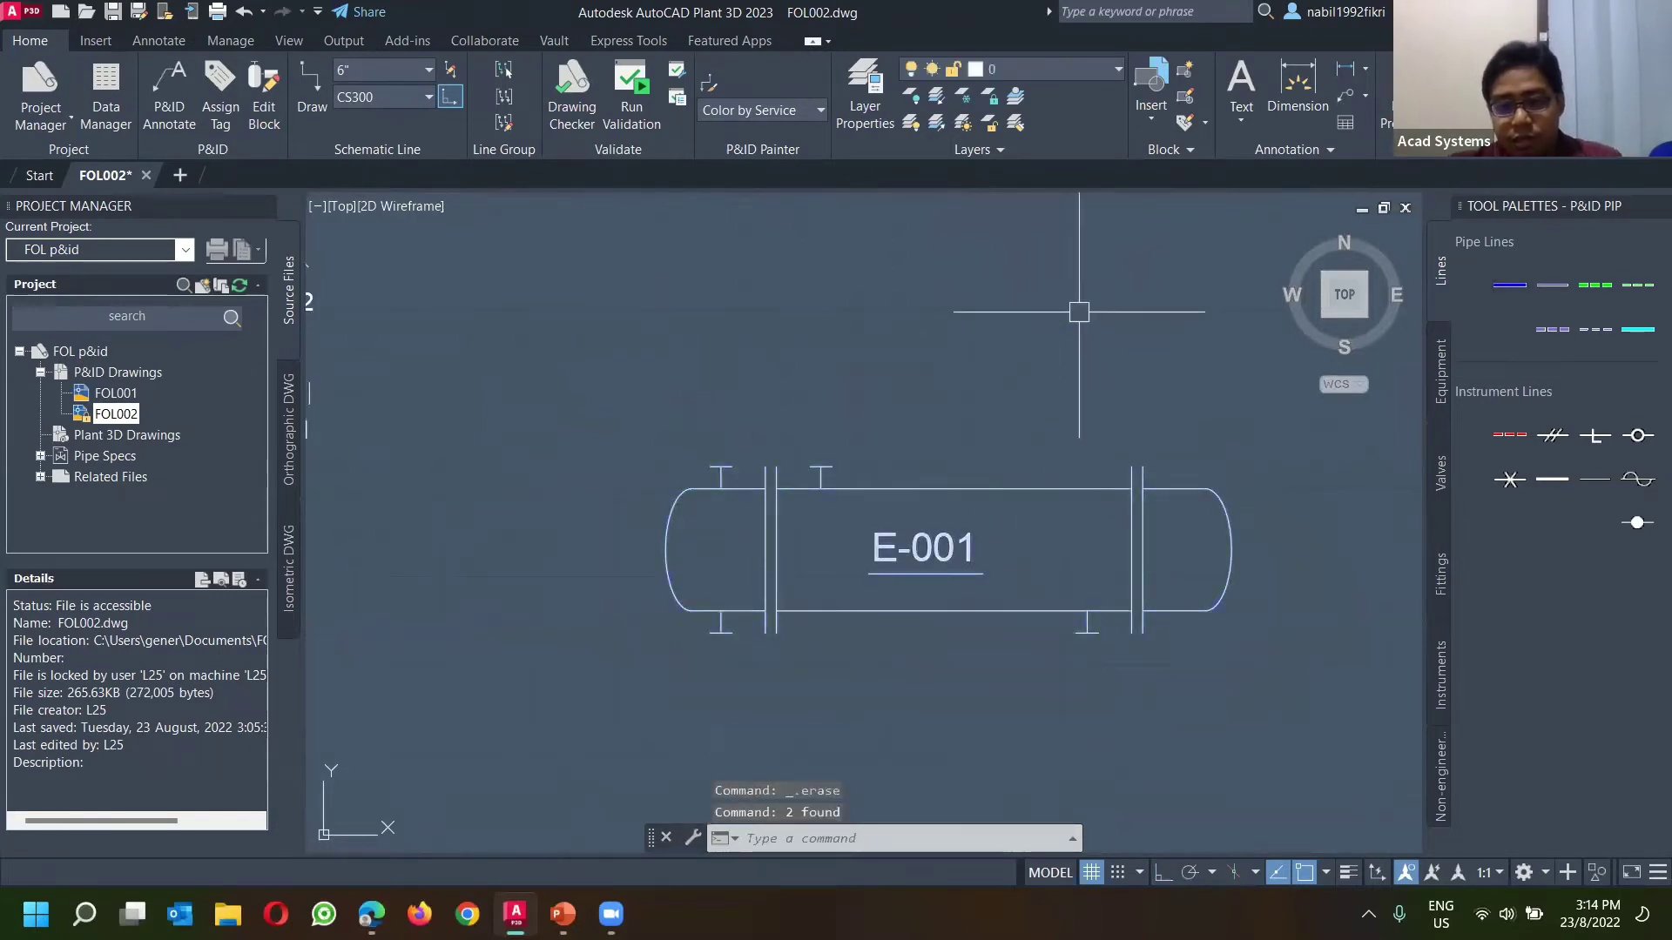
Step: Draw a solid blue pipe line from P-001's top nozzle straight up to the horizontal line between P-002 and TK-001
scroll(987, 372, "down", 4)
mouse_move(677, 444)
middle_mouse_down()
mouse_move(1162, 619)
mouse_move(1117, 648)
middle_mouse_up()
left_click(1513, 287)
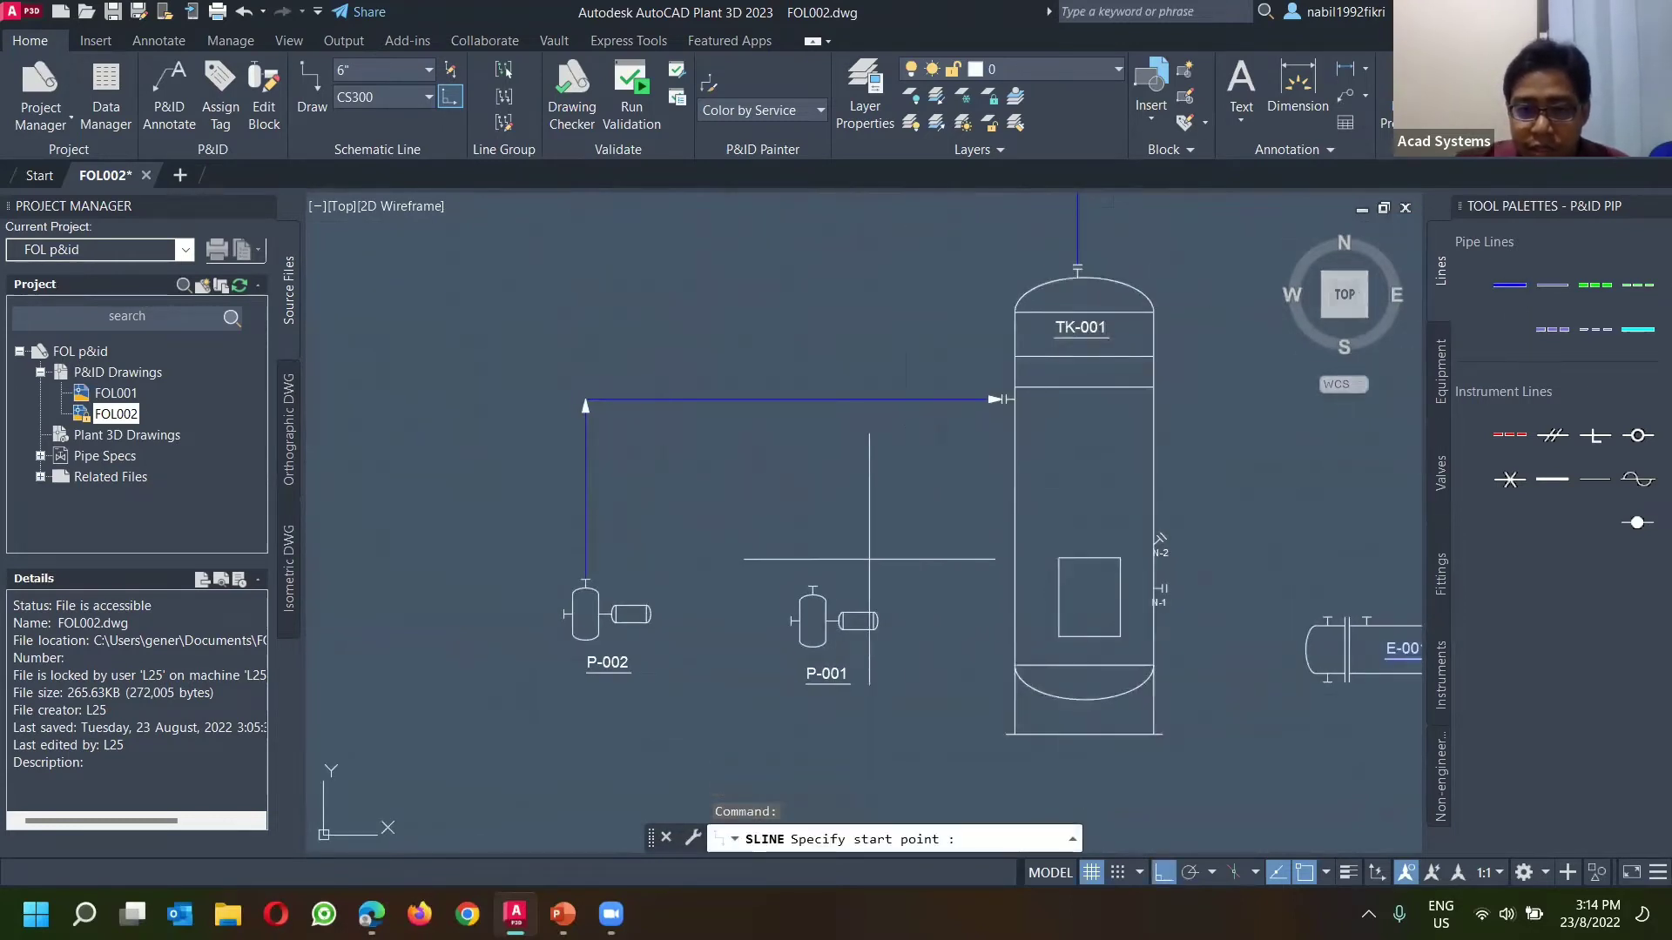
scroll(853, 564, "up", 2)
left_click(789, 599)
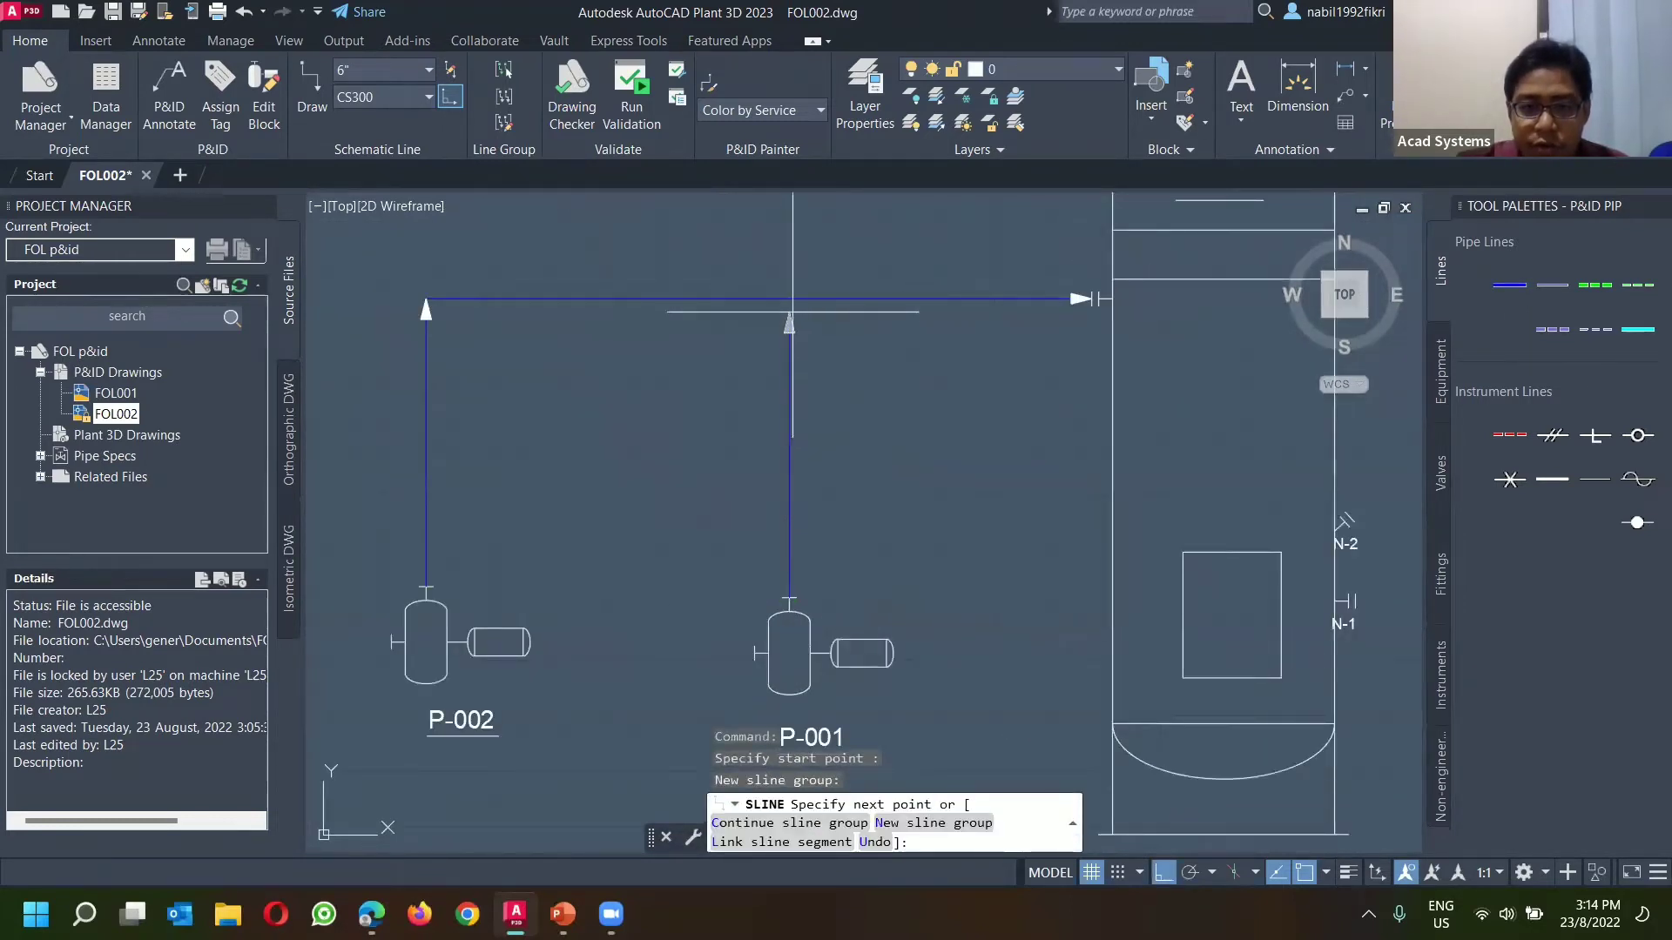
left_click(789, 300)
scroll(1026, 501, "down", 2)
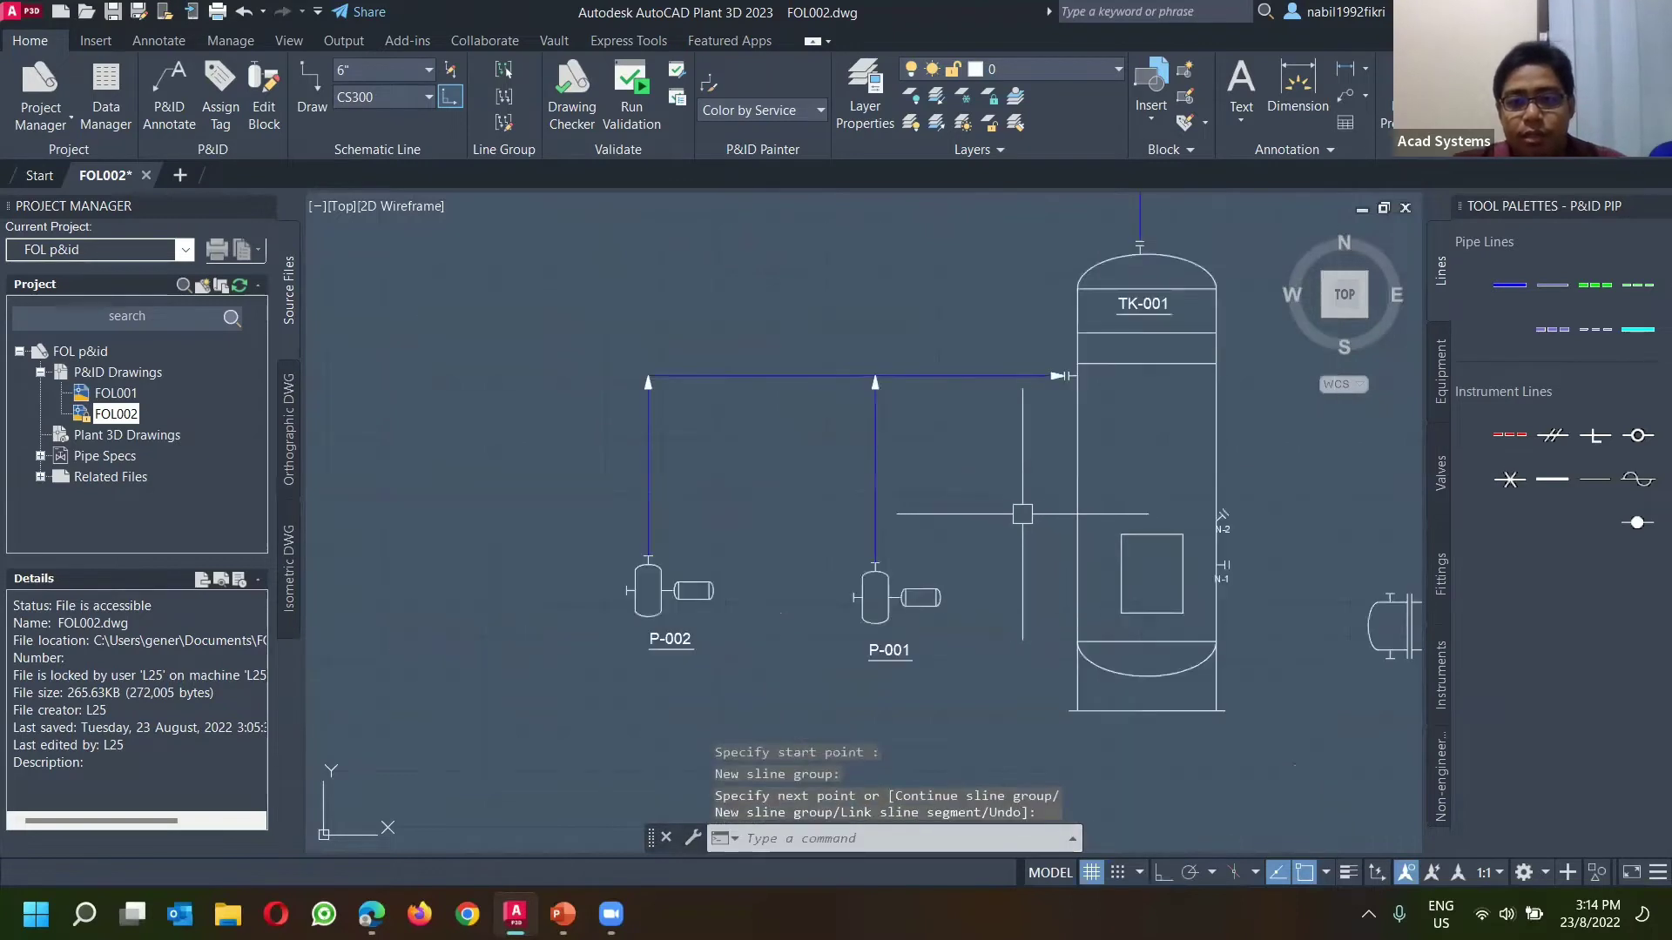
key("Escape")
key("Escape")
Step: Stretch the horizontal segment of the P-002 to TK-001 line downwards, below TK-001's side nozzle
left_click(791, 378)
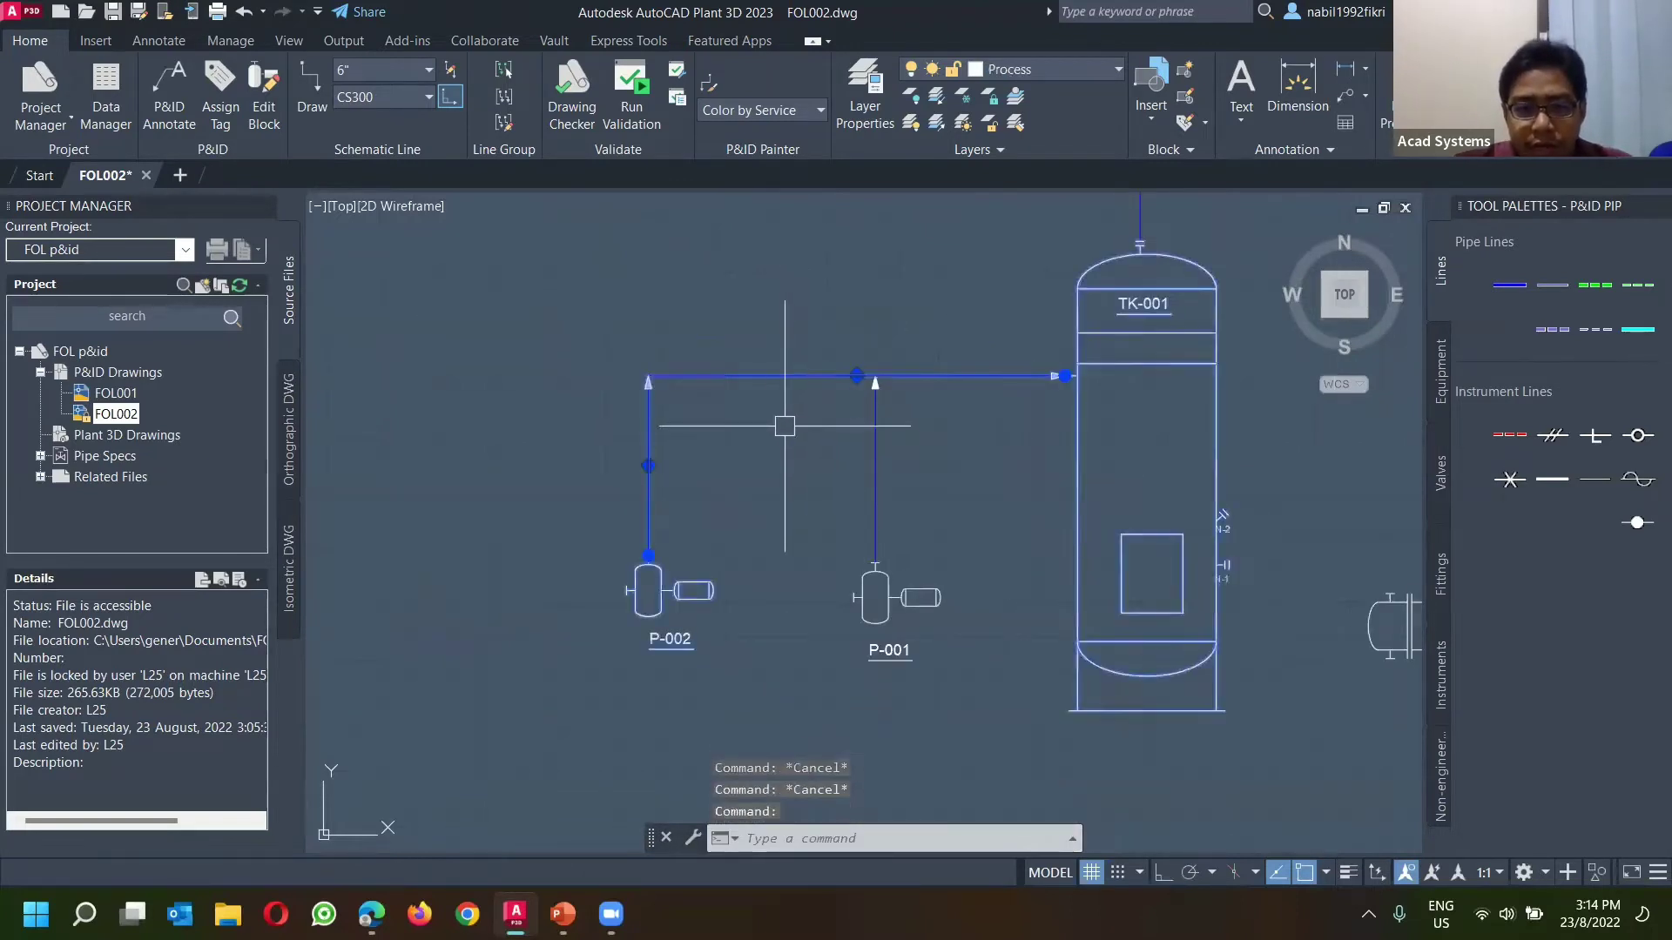
scroll(862, 358, "up", 3)
scroll(843, 410, "down", 2)
left_click(842, 410)
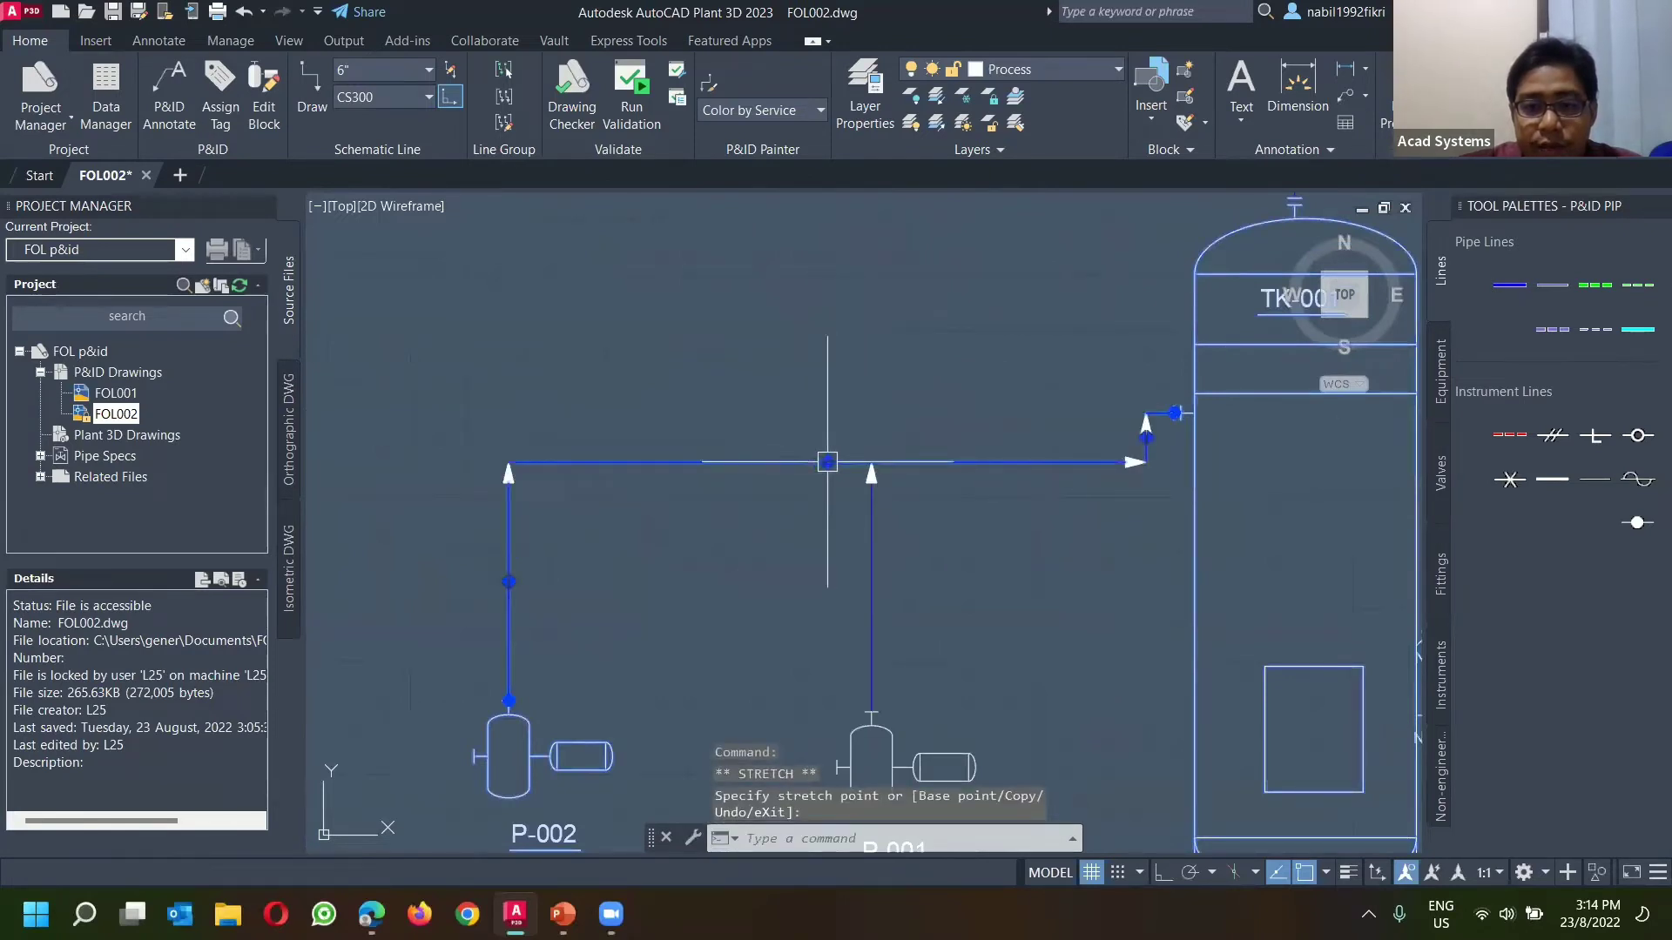
Step: Try stretching the horizontal P-002 to TK-001 segment upwards and P-001's vertical line by its midpoint, and undo these edits
left_click(827, 462)
left_click(834, 281)
key("ctrl+z")
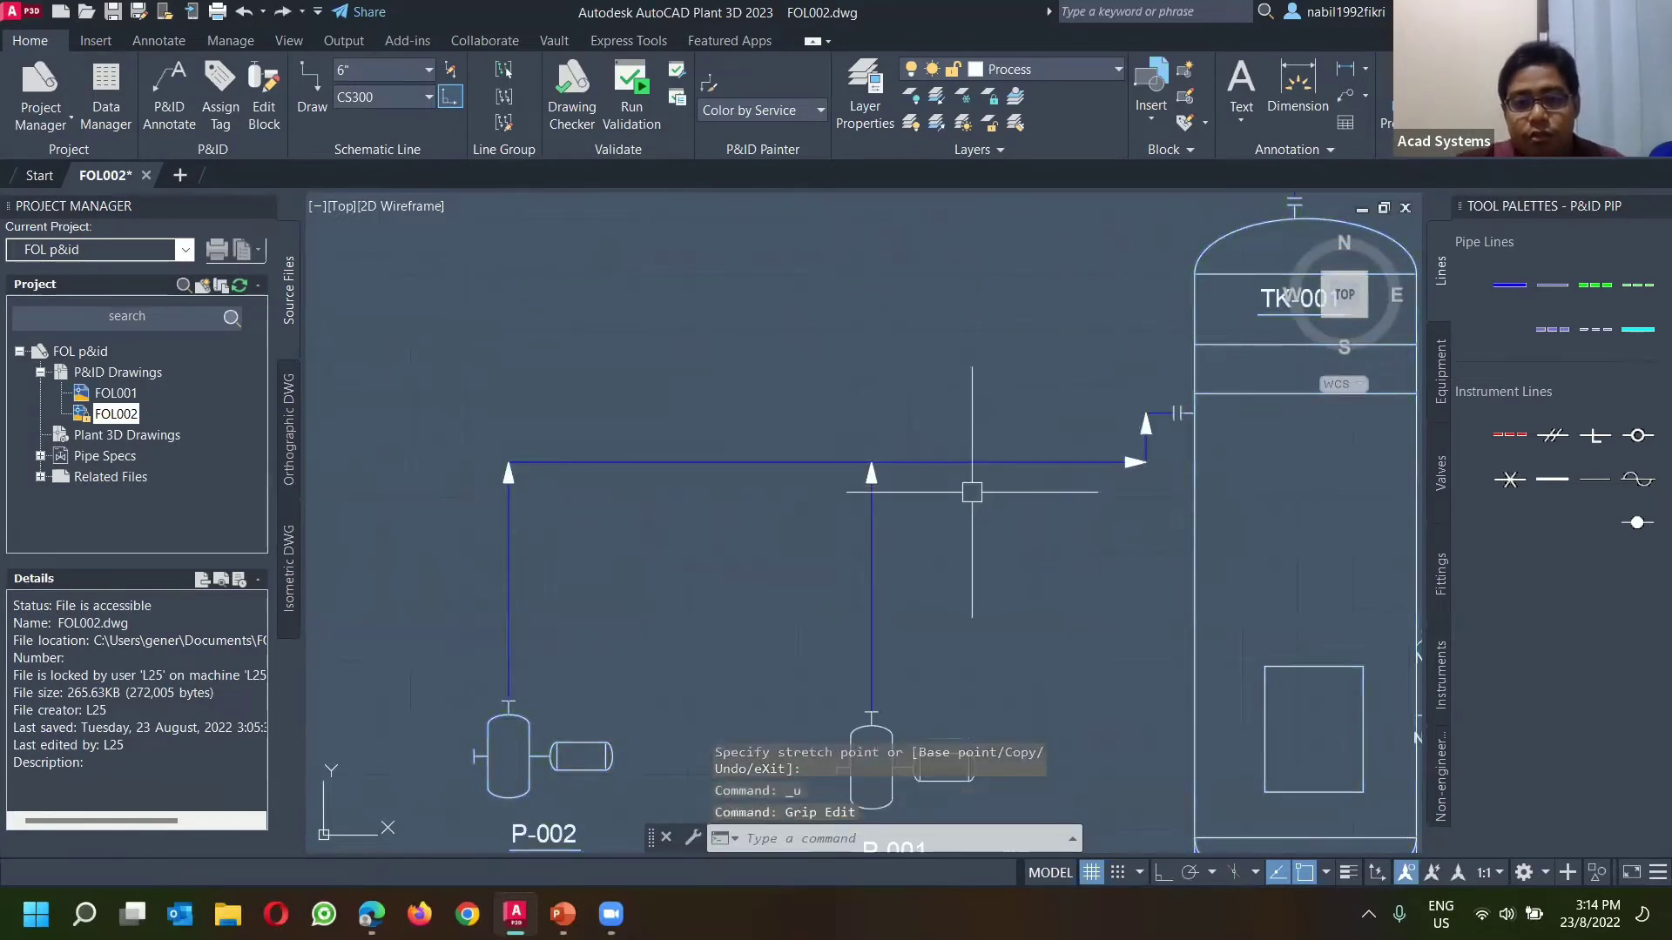
left_click(872, 567)
left_click(870, 587)
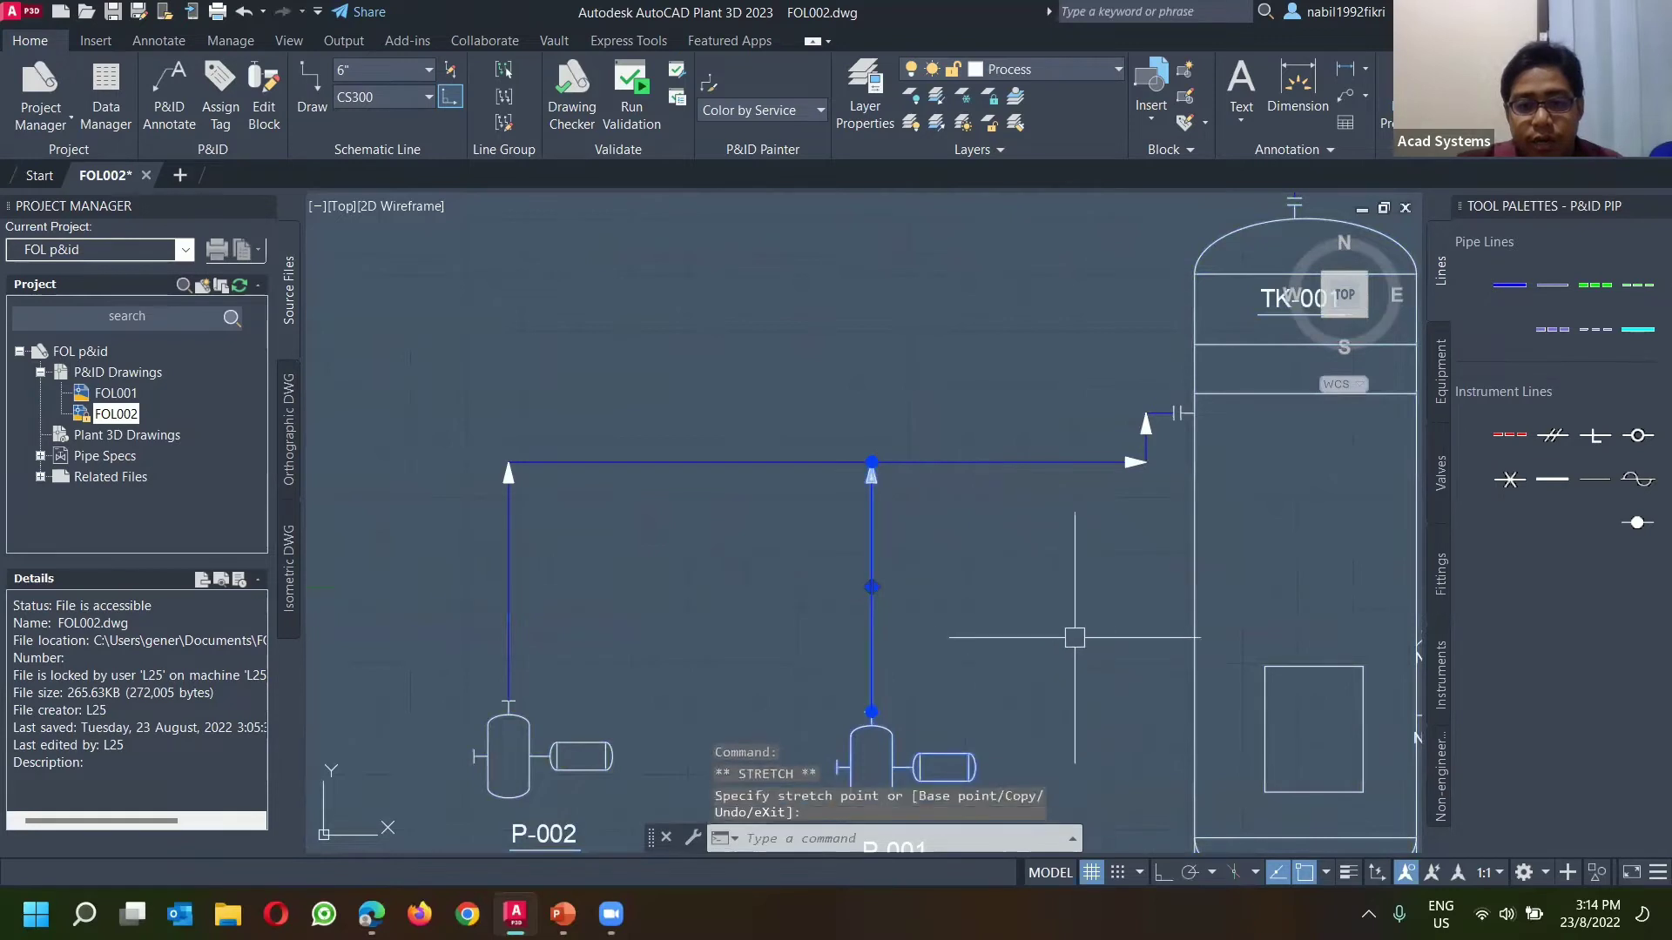
key("Escape")
key("ctrl+z")
Step: Draw a solid blue pipe line from P-001's side nozzle left, down below the pumps, then left past P-002, leaving its end open
scroll(907, 589, "down", 2)
middle_click_drag(907, 589, 934, 271)
left_click(1508, 285)
scroll(908, 416, "up", 2)
middle_click_drag(866, 406, 920, 505)
left_click(923, 452)
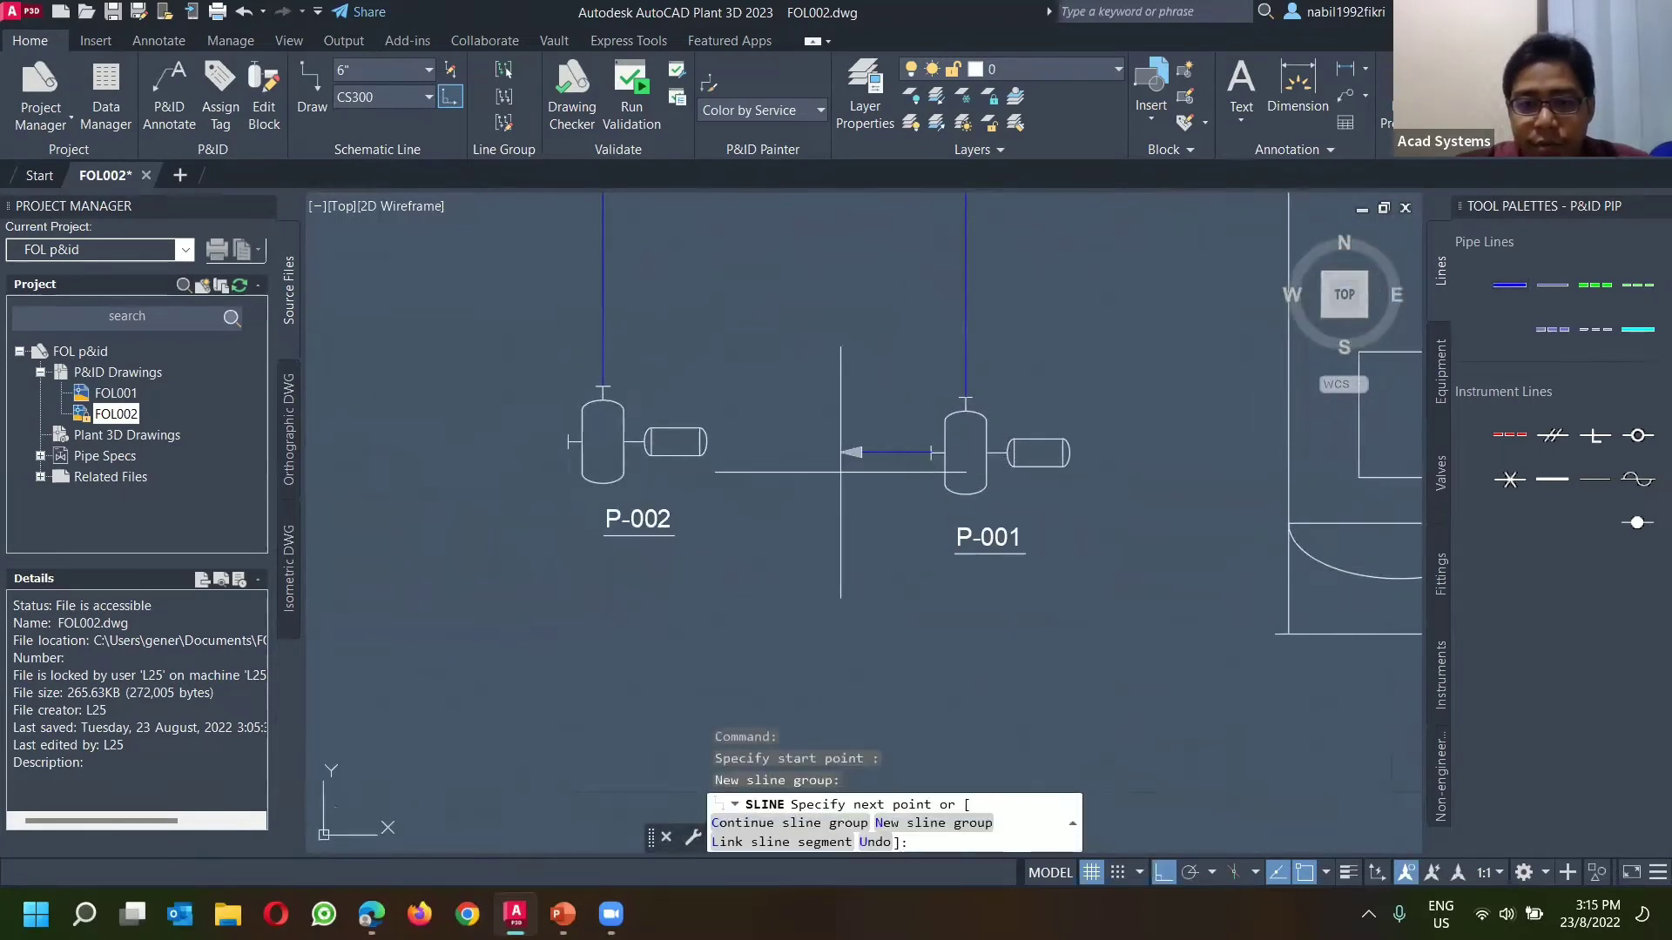
left_click(830, 451)
middle_click_drag(801, 790, 825, 670)
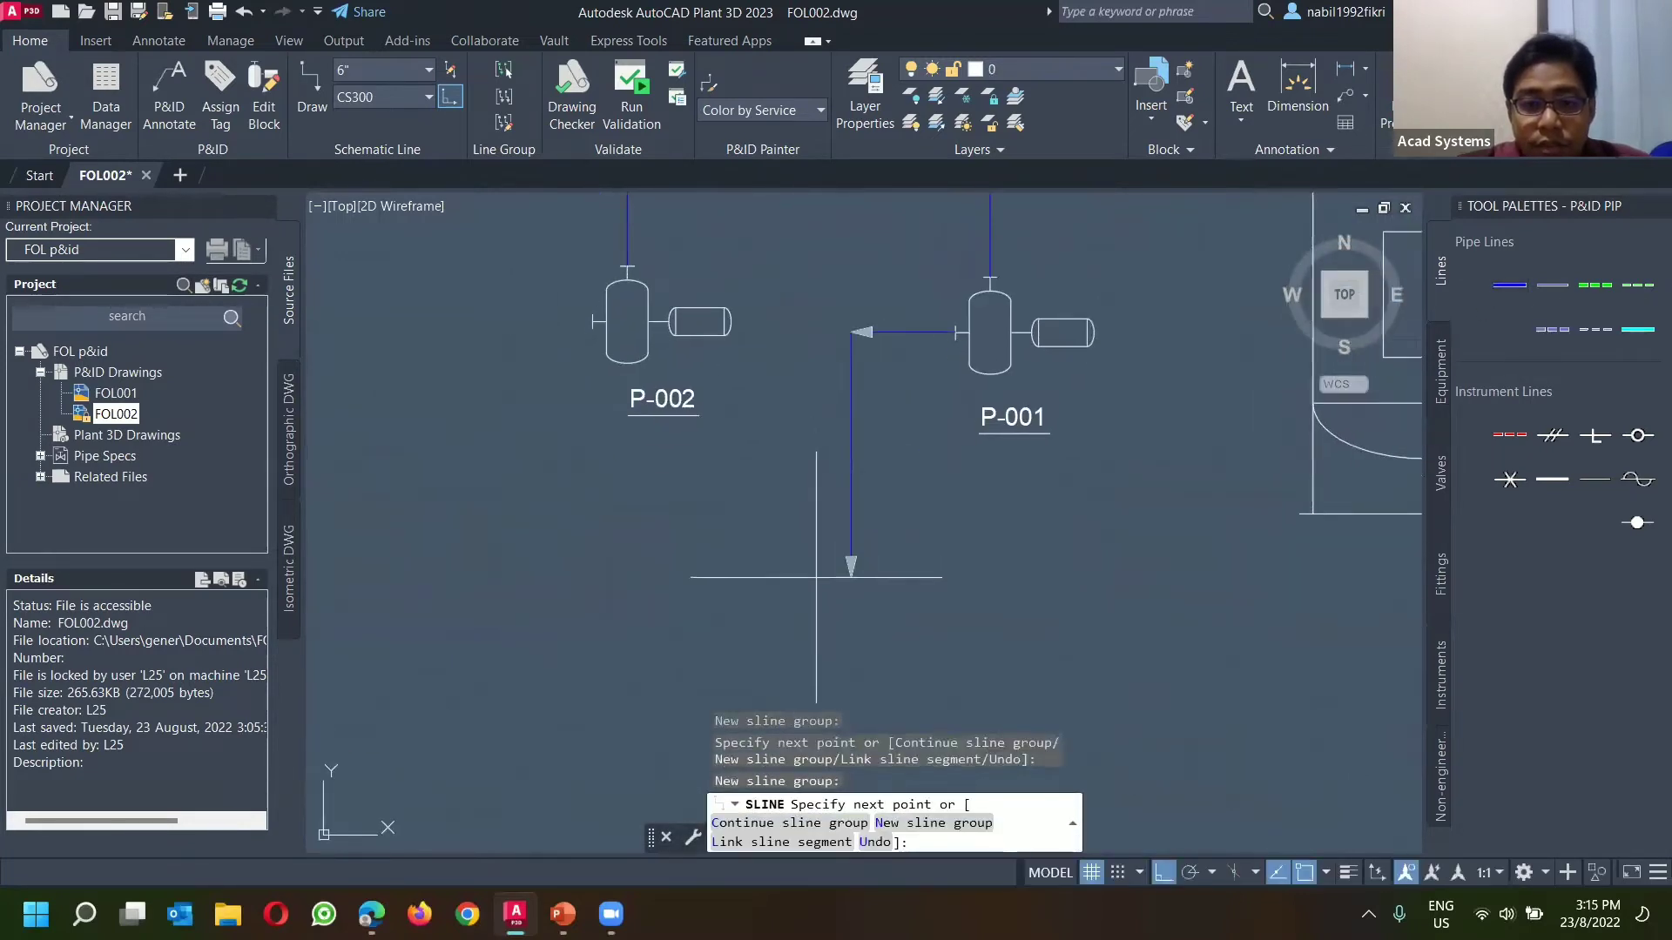
left_click(826, 703)
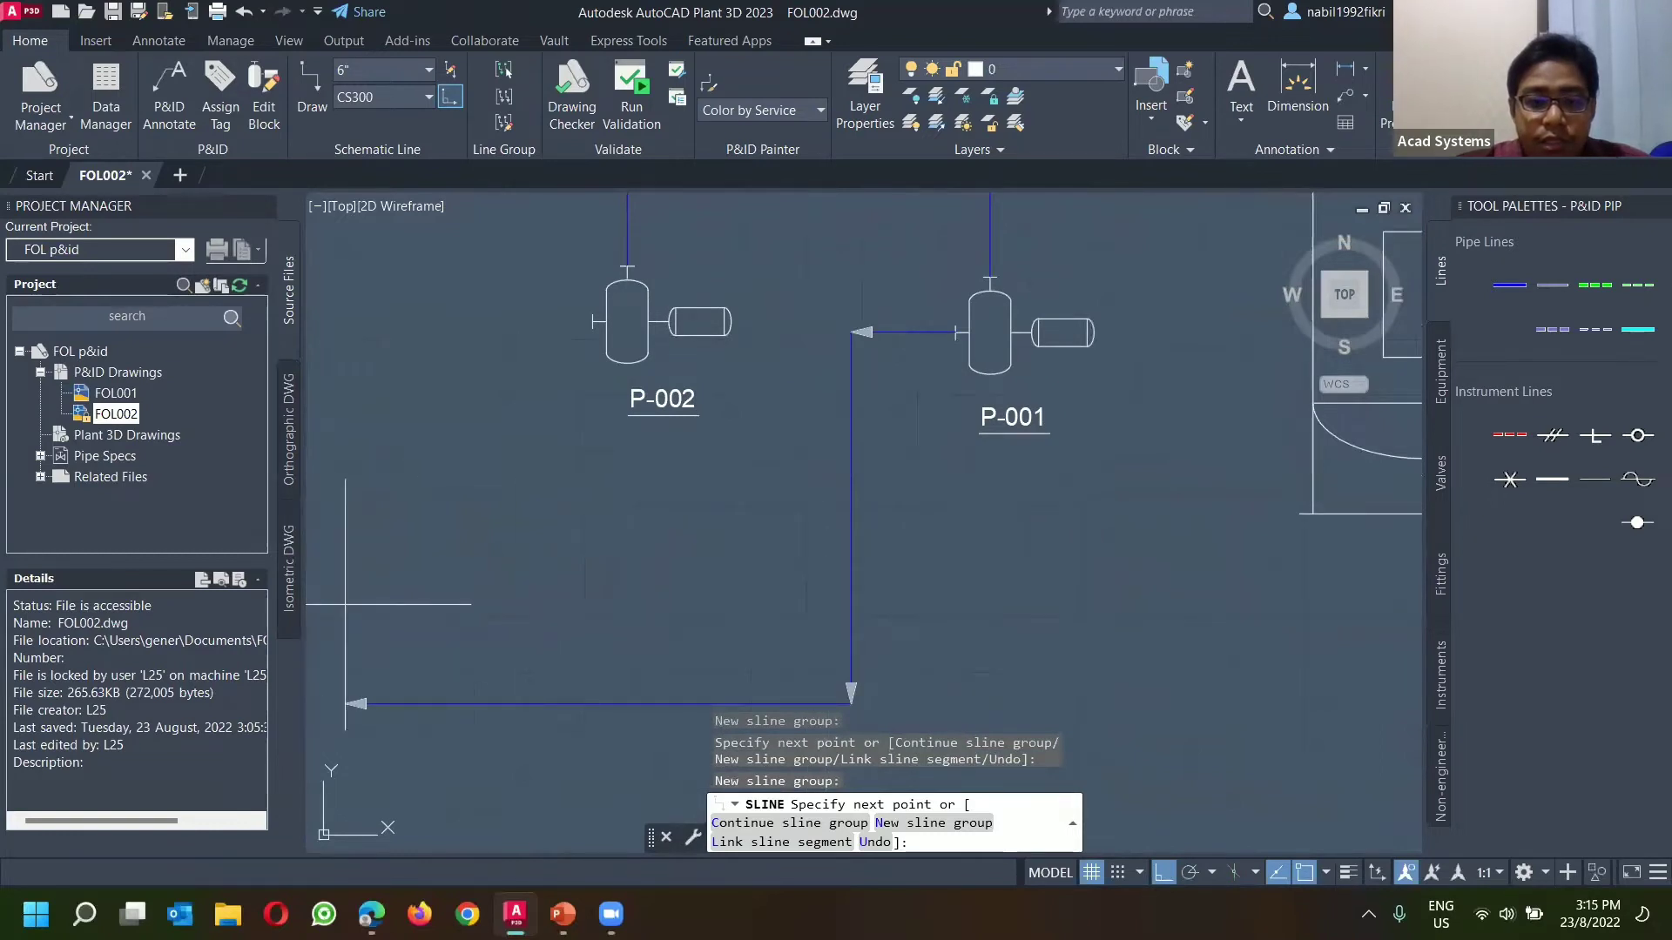
middle_click_drag(346, 604, 513, 549)
left_click(400, 583)
key("Escape")
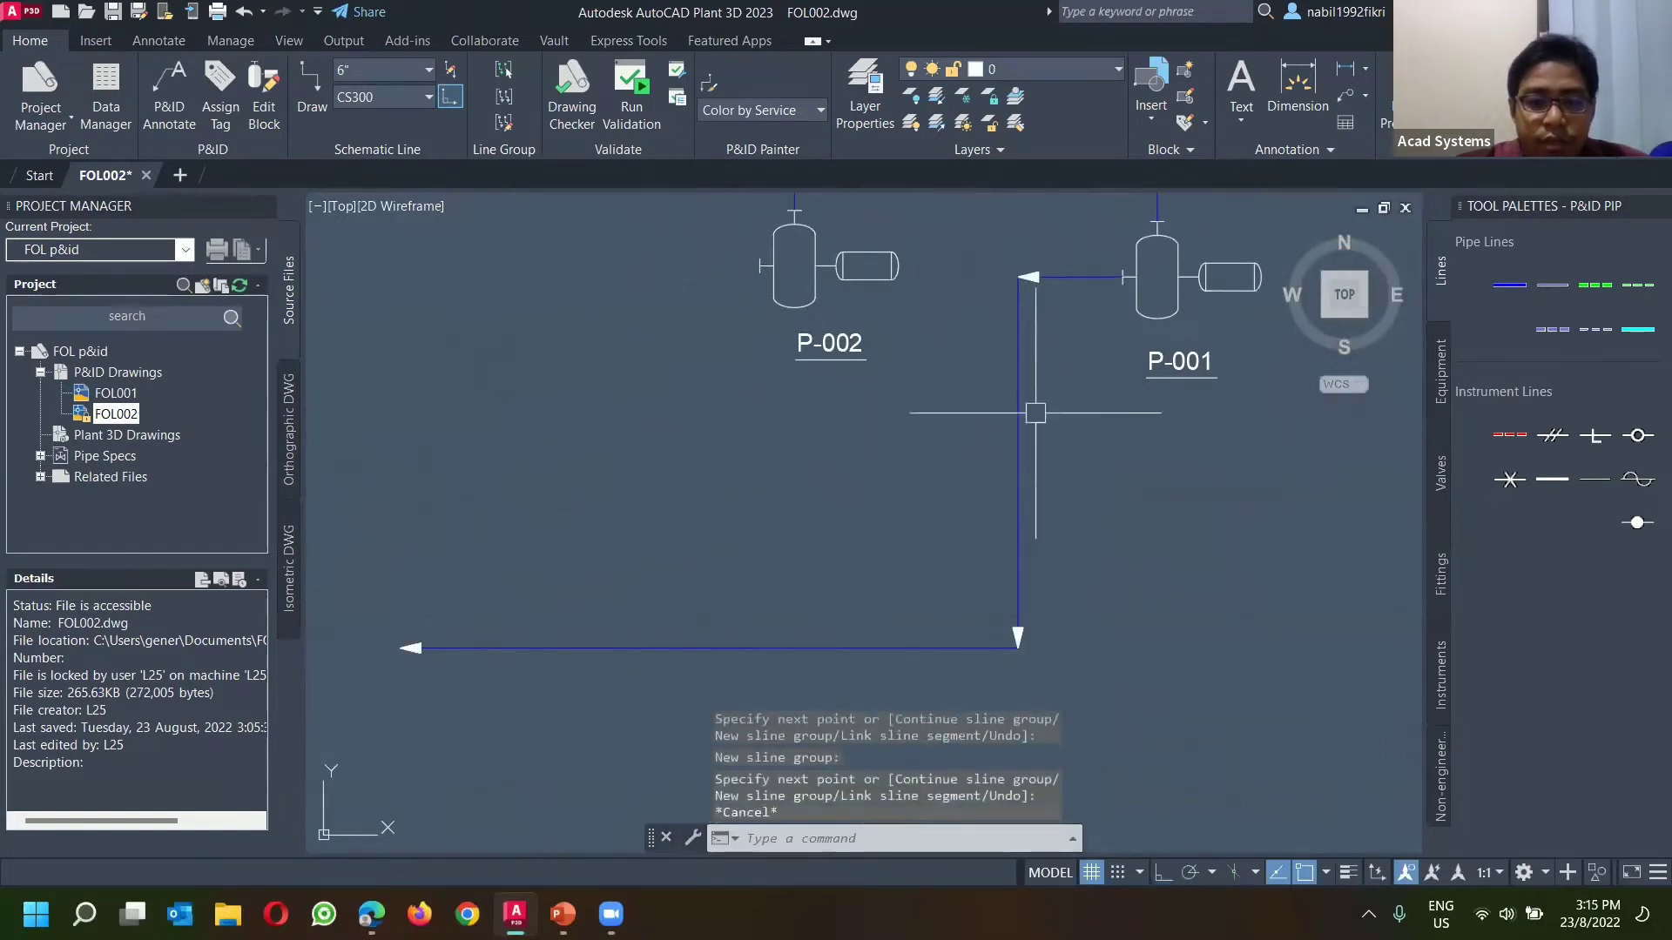
Step: Draw a pipe line from an open point left of P-002 and above the long lower line, upwards and right into P-002's side nozzle
scroll(998, 408, "down", 2)
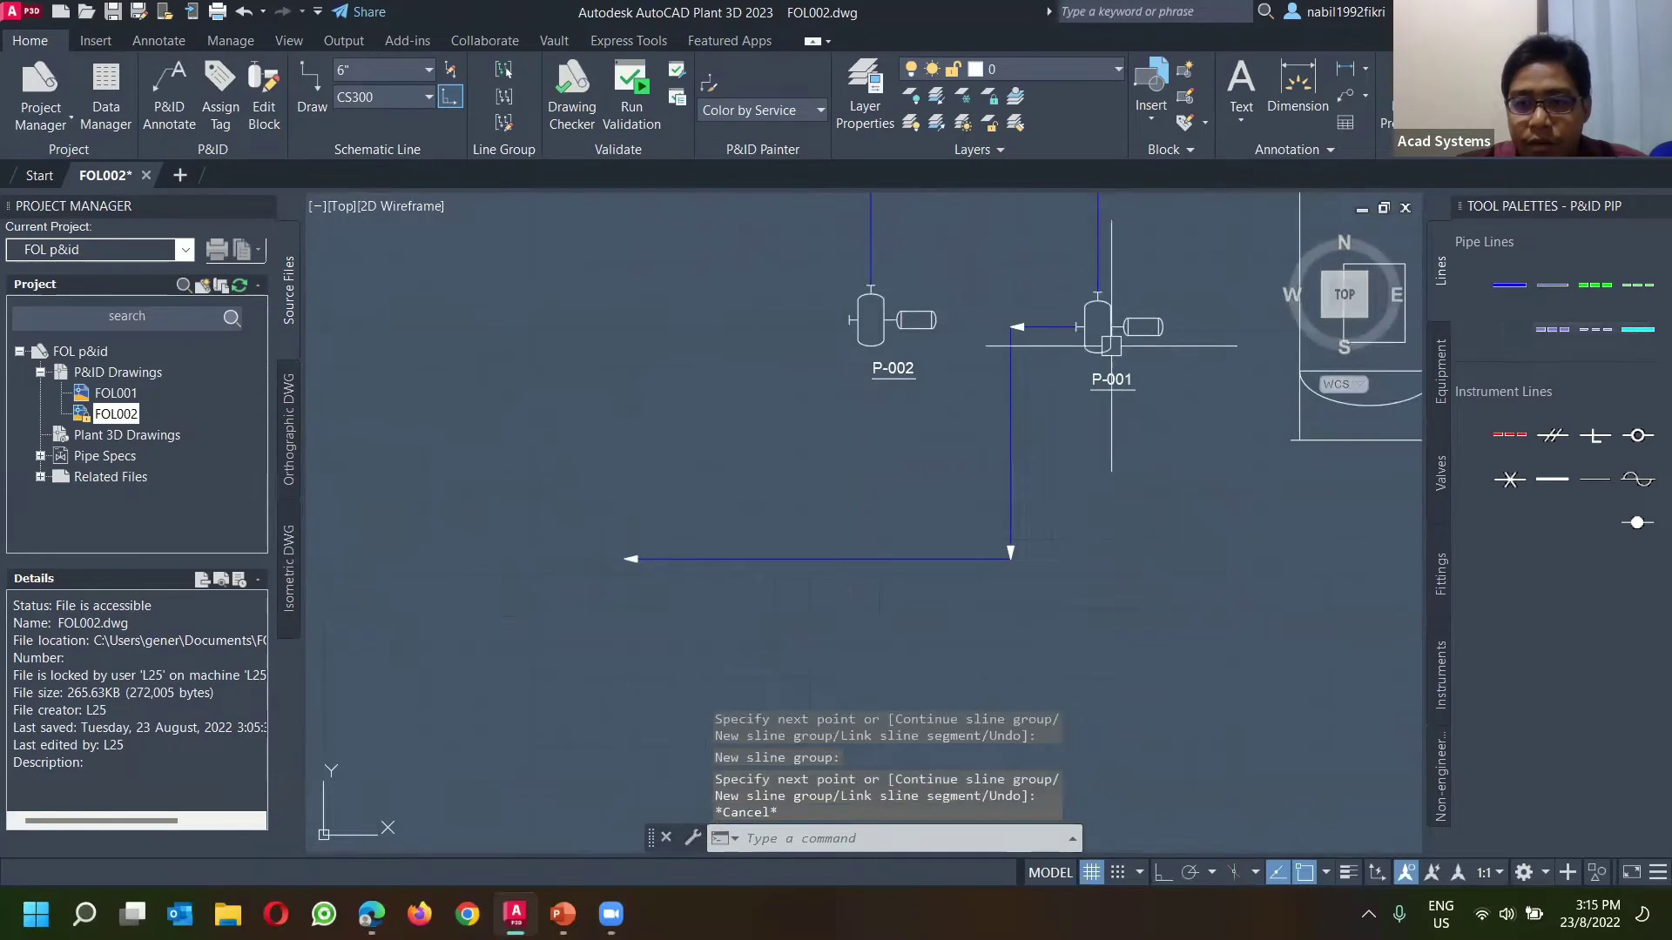
left_click(1505, 293)
left_click(695, 508)
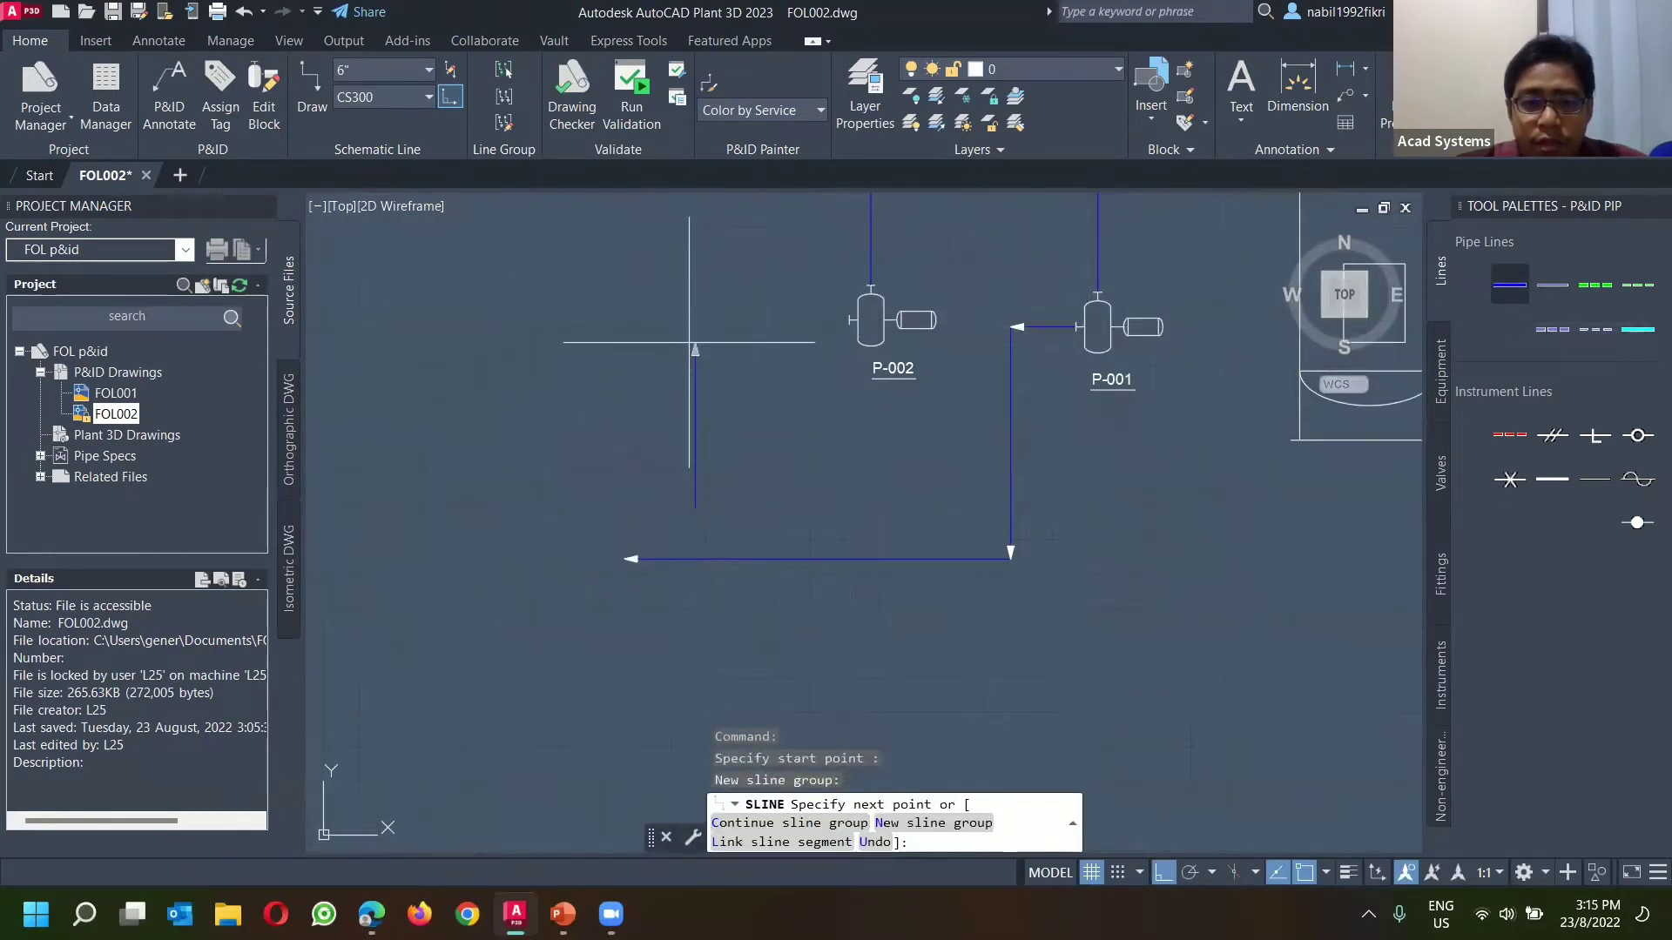
left_click(695, 320)
left_click(846, 321)
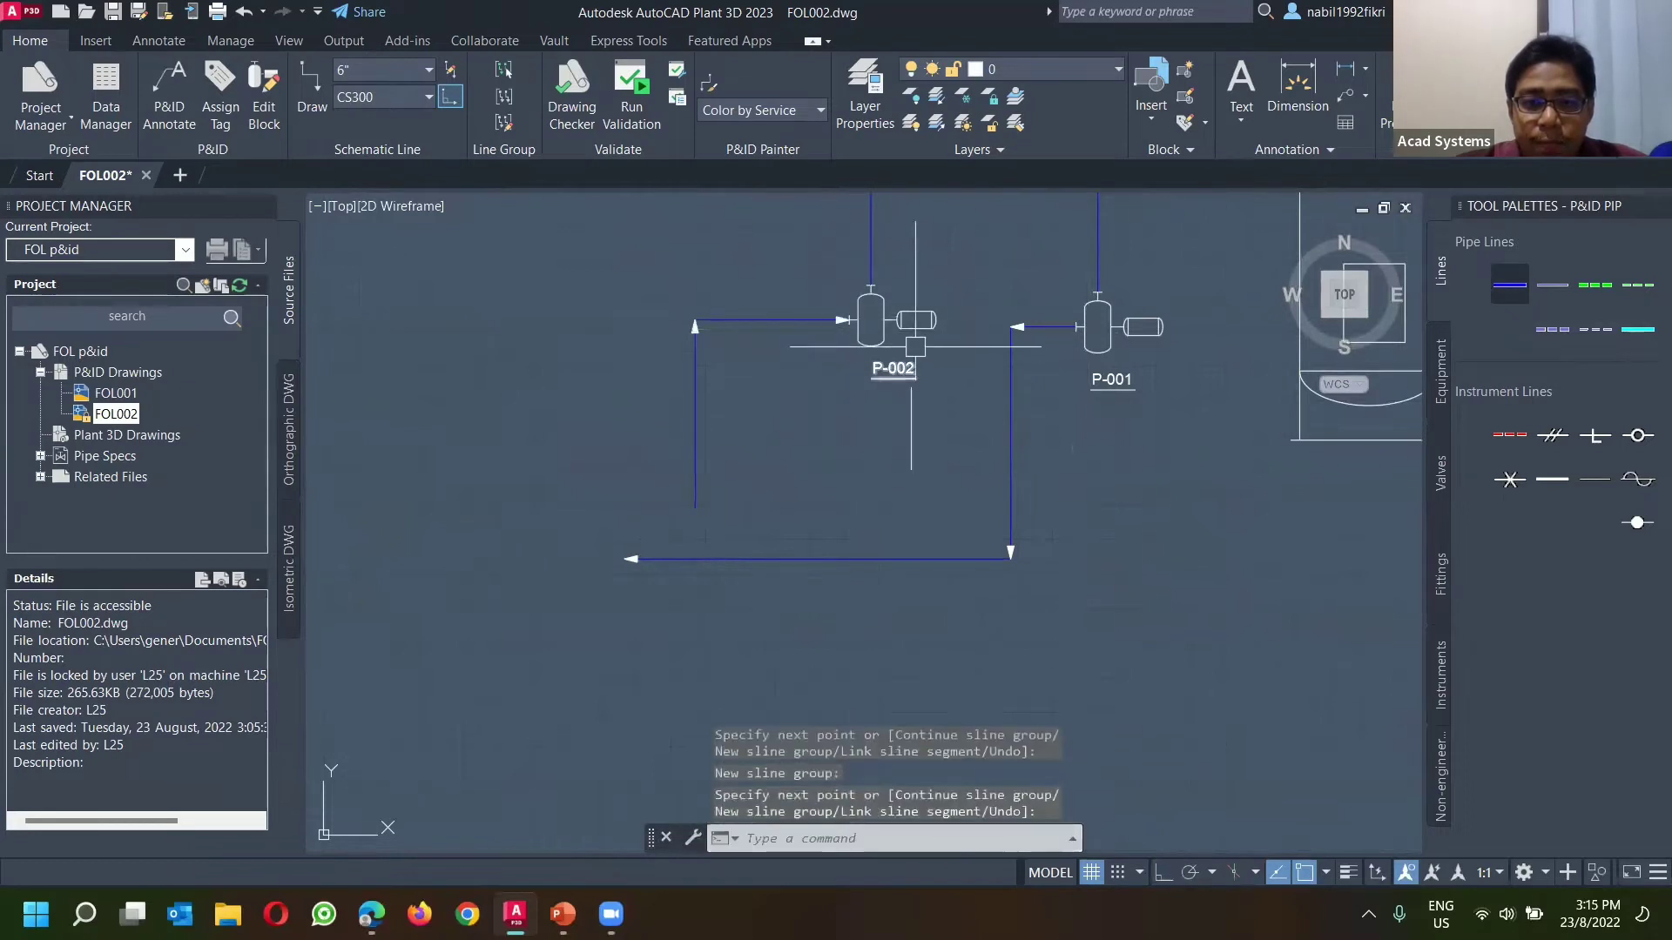
Step: Examine the flow arrows and nozzle connections of the pipe lines at P-001 and P-002
middle_click_drag(1092, 336, 1023, 378)
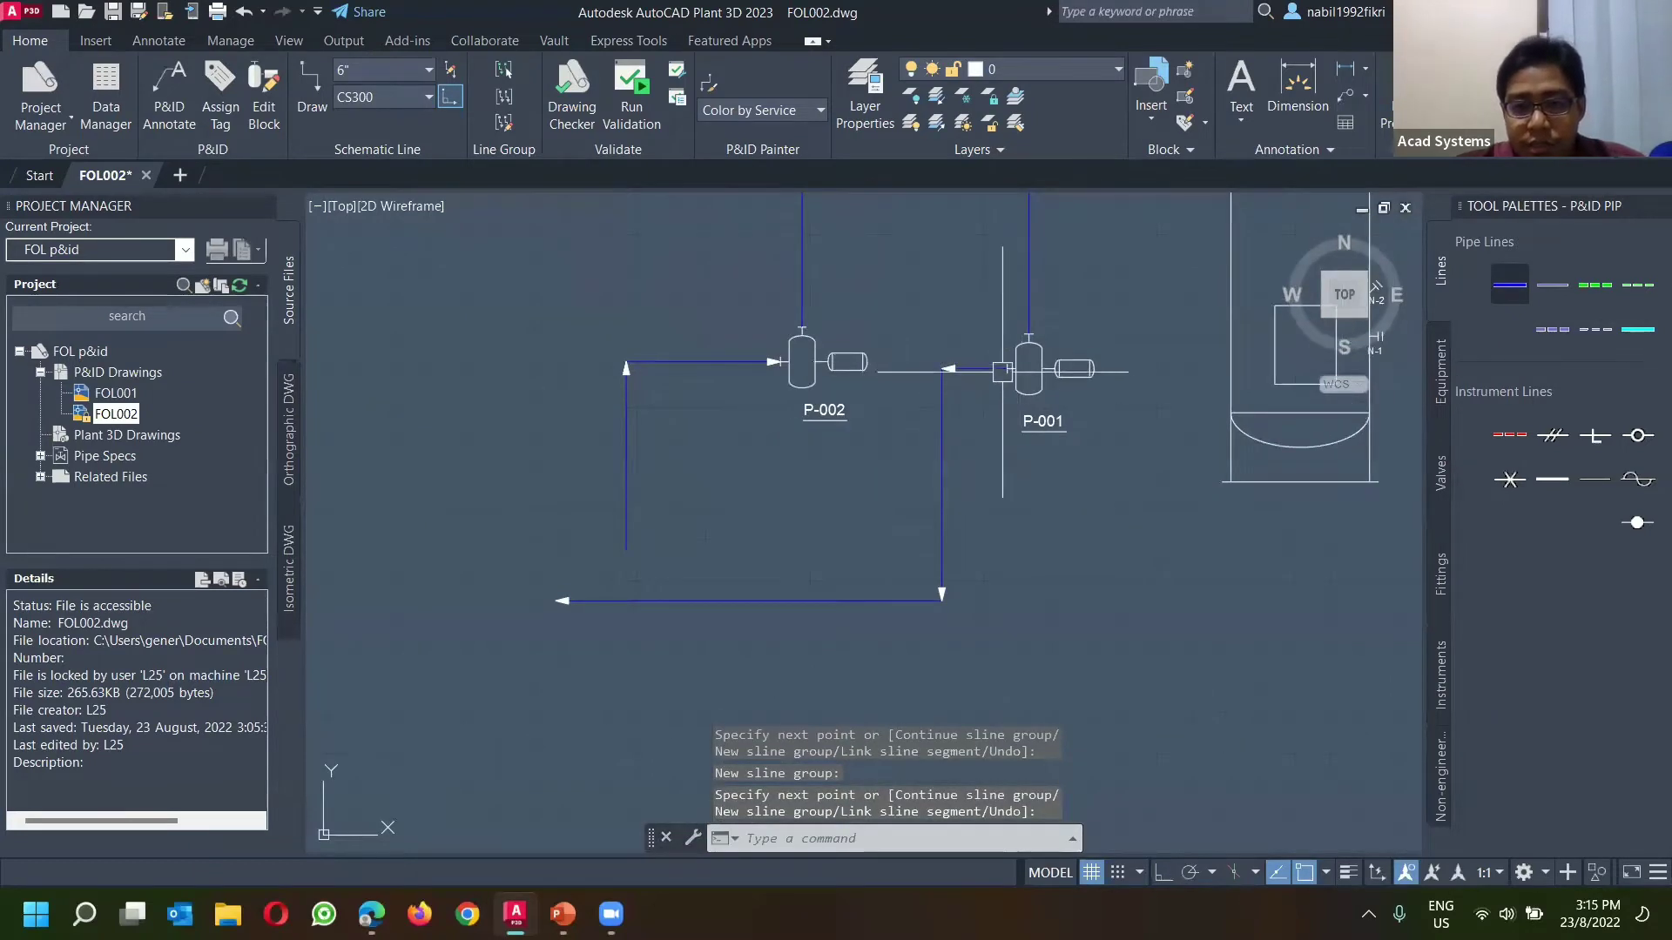
scroll(1005, 374, "up", 4)
scroll(929, 381, "down", 4)
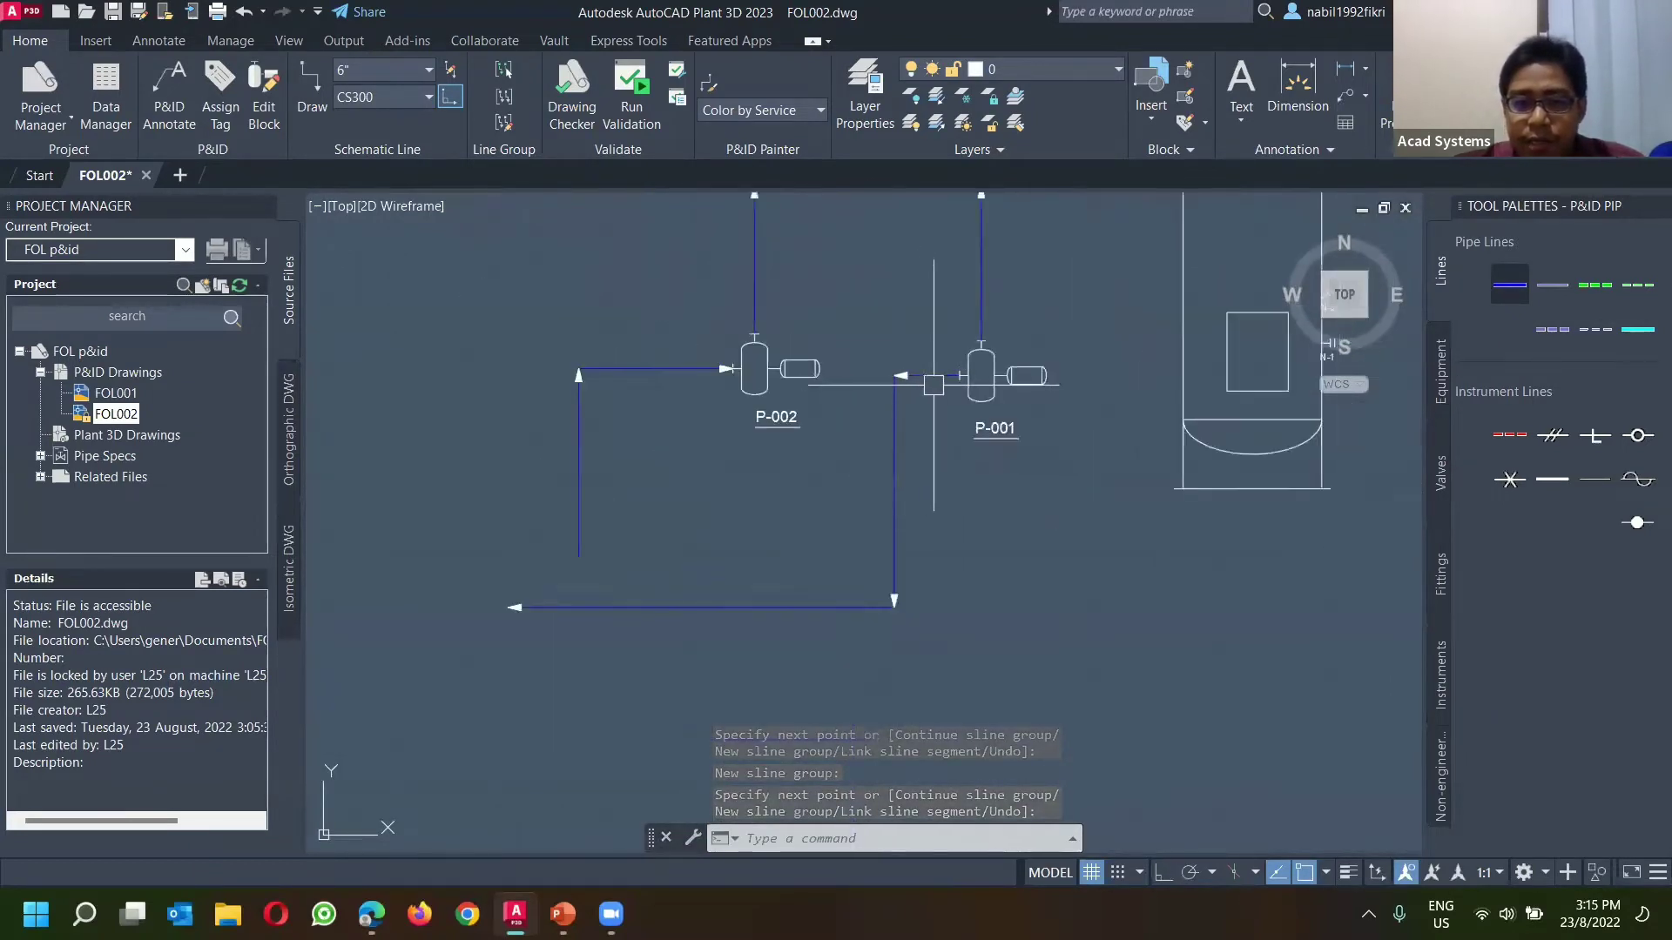
middle_click_drag(869, 501, 880, 542)
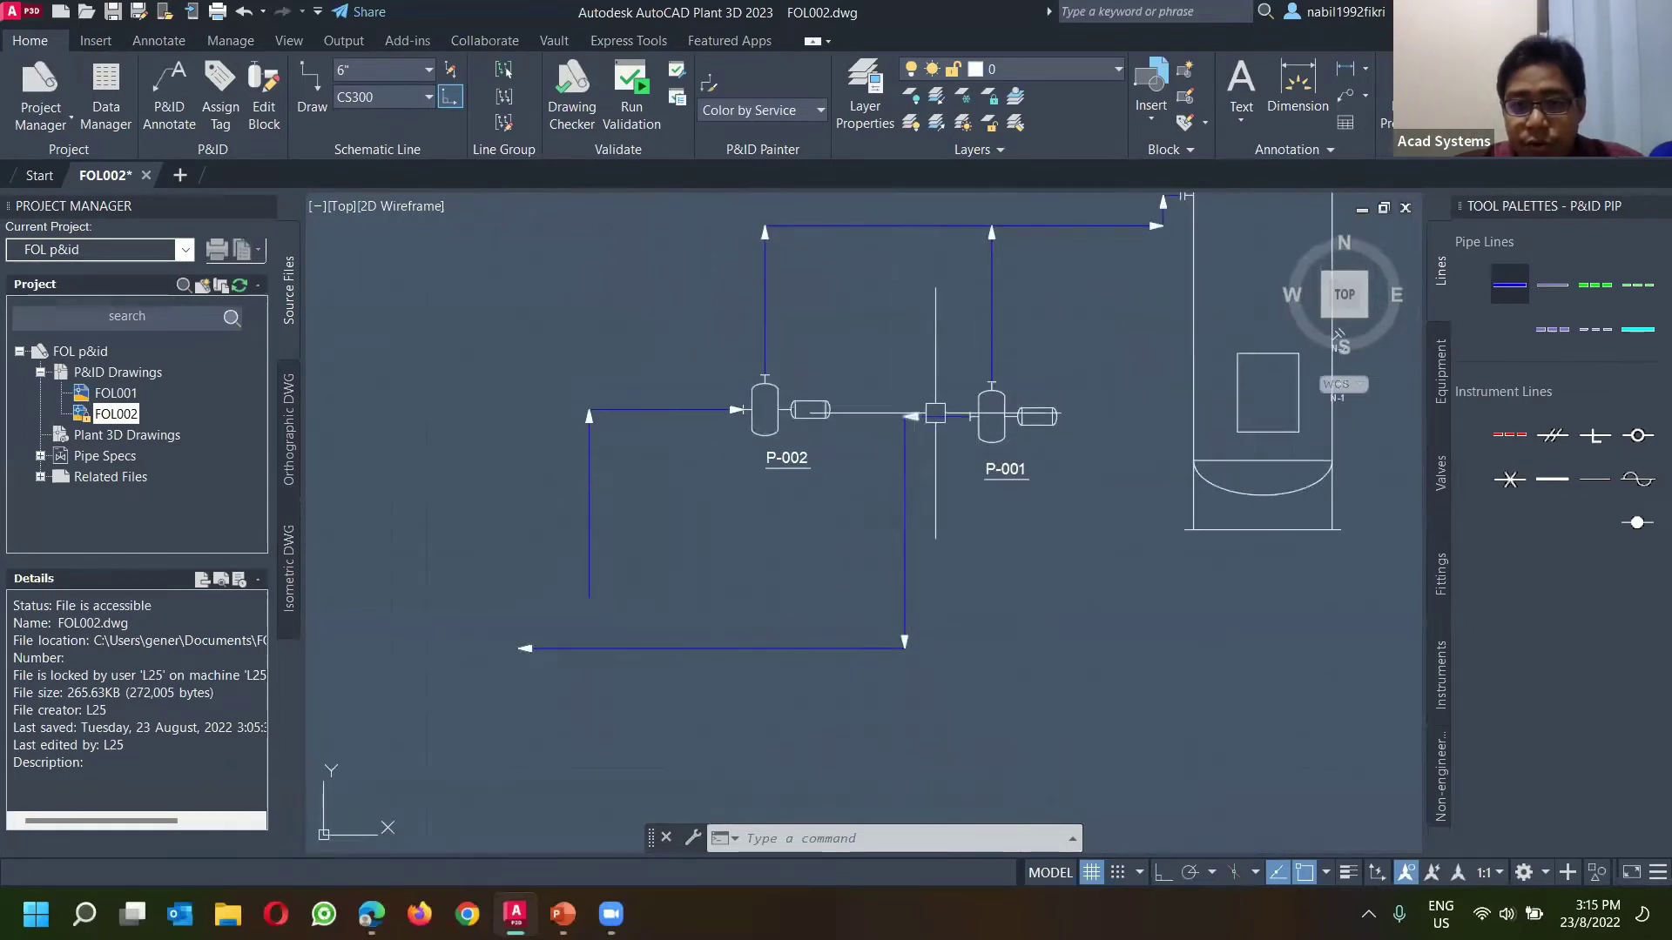
scroll(993, 397, "up", 6)
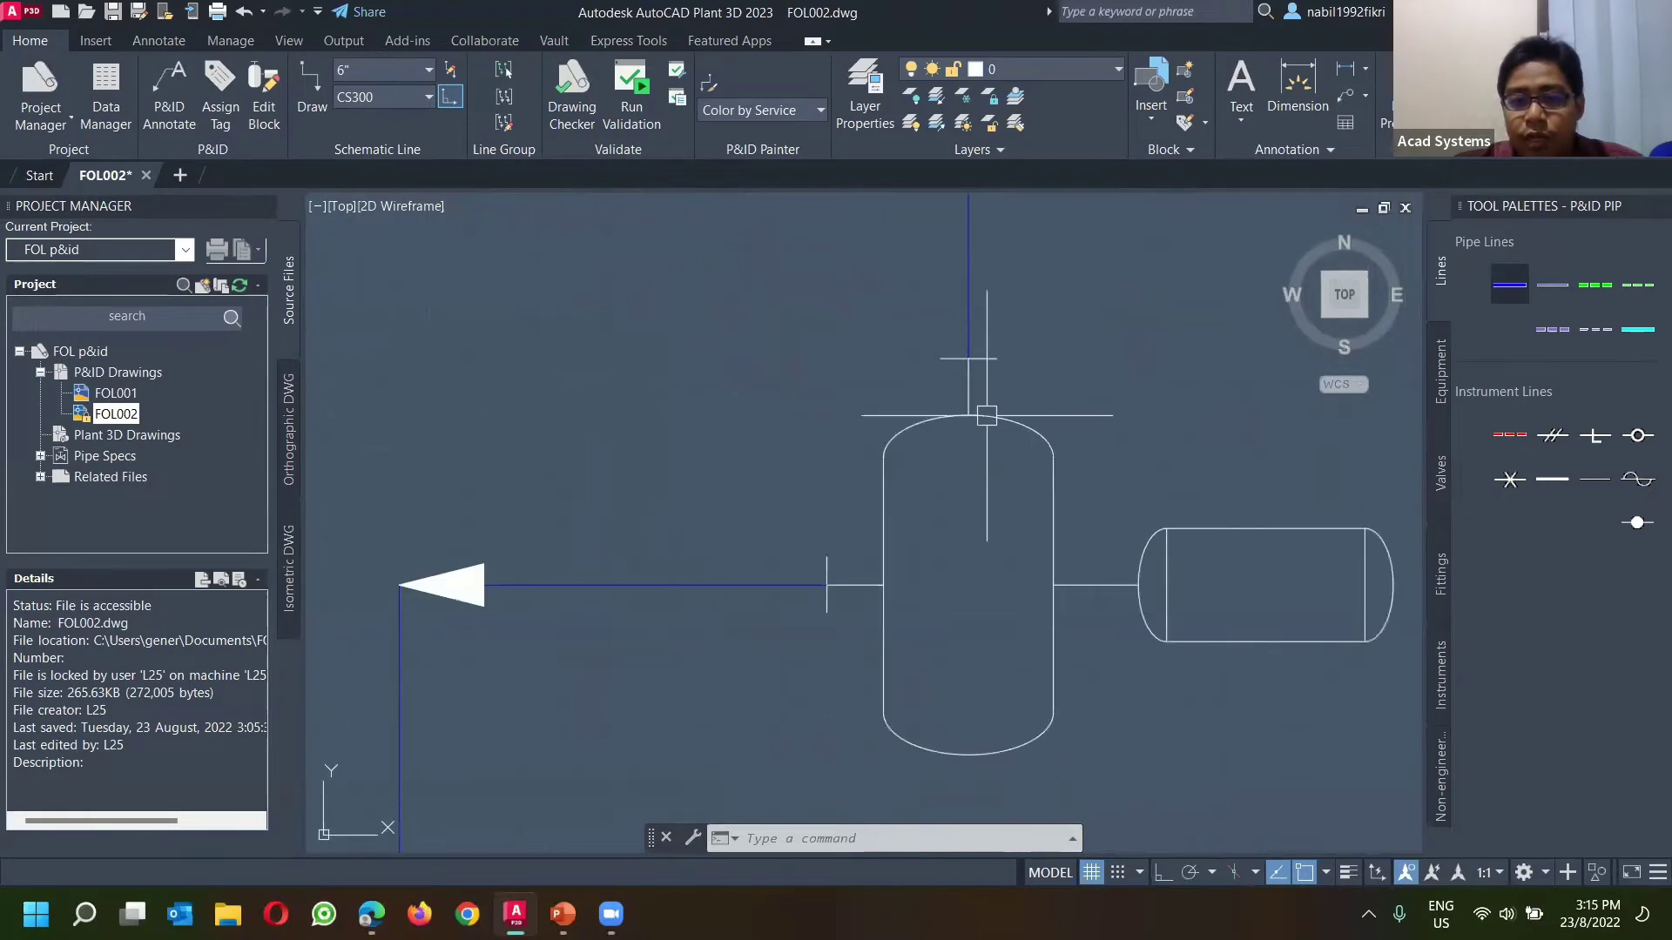
scroll(975, 535, "down", 4)
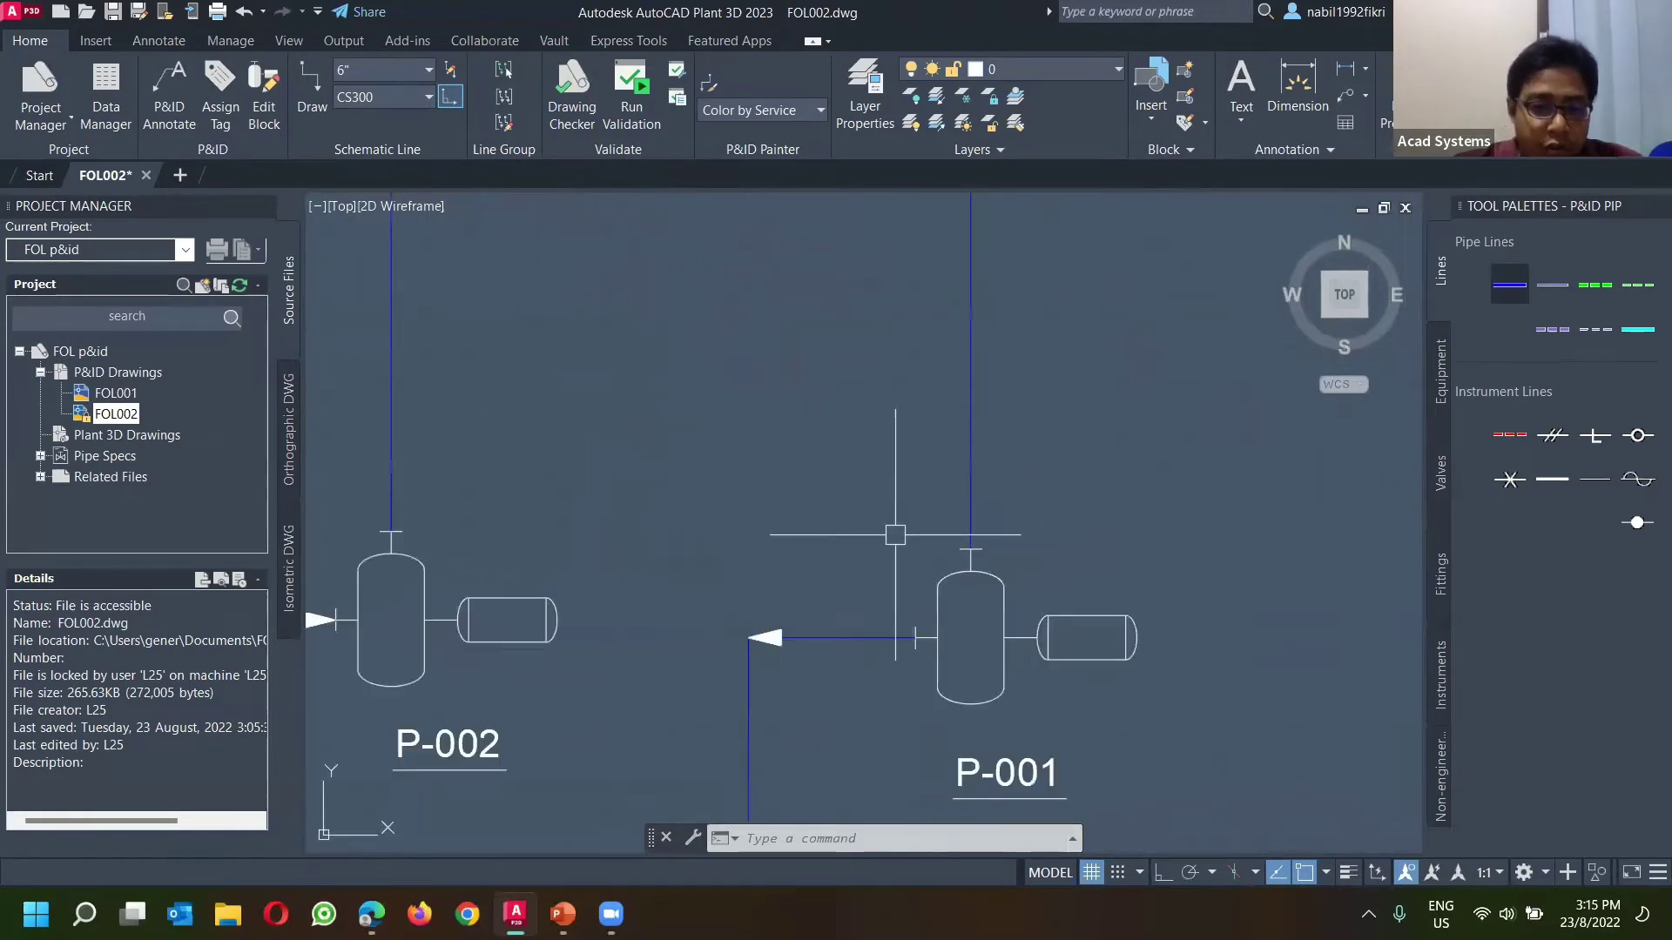
scroll(880, 540, "down", 2)
middle_click_drag(839, 533, 881, 371)
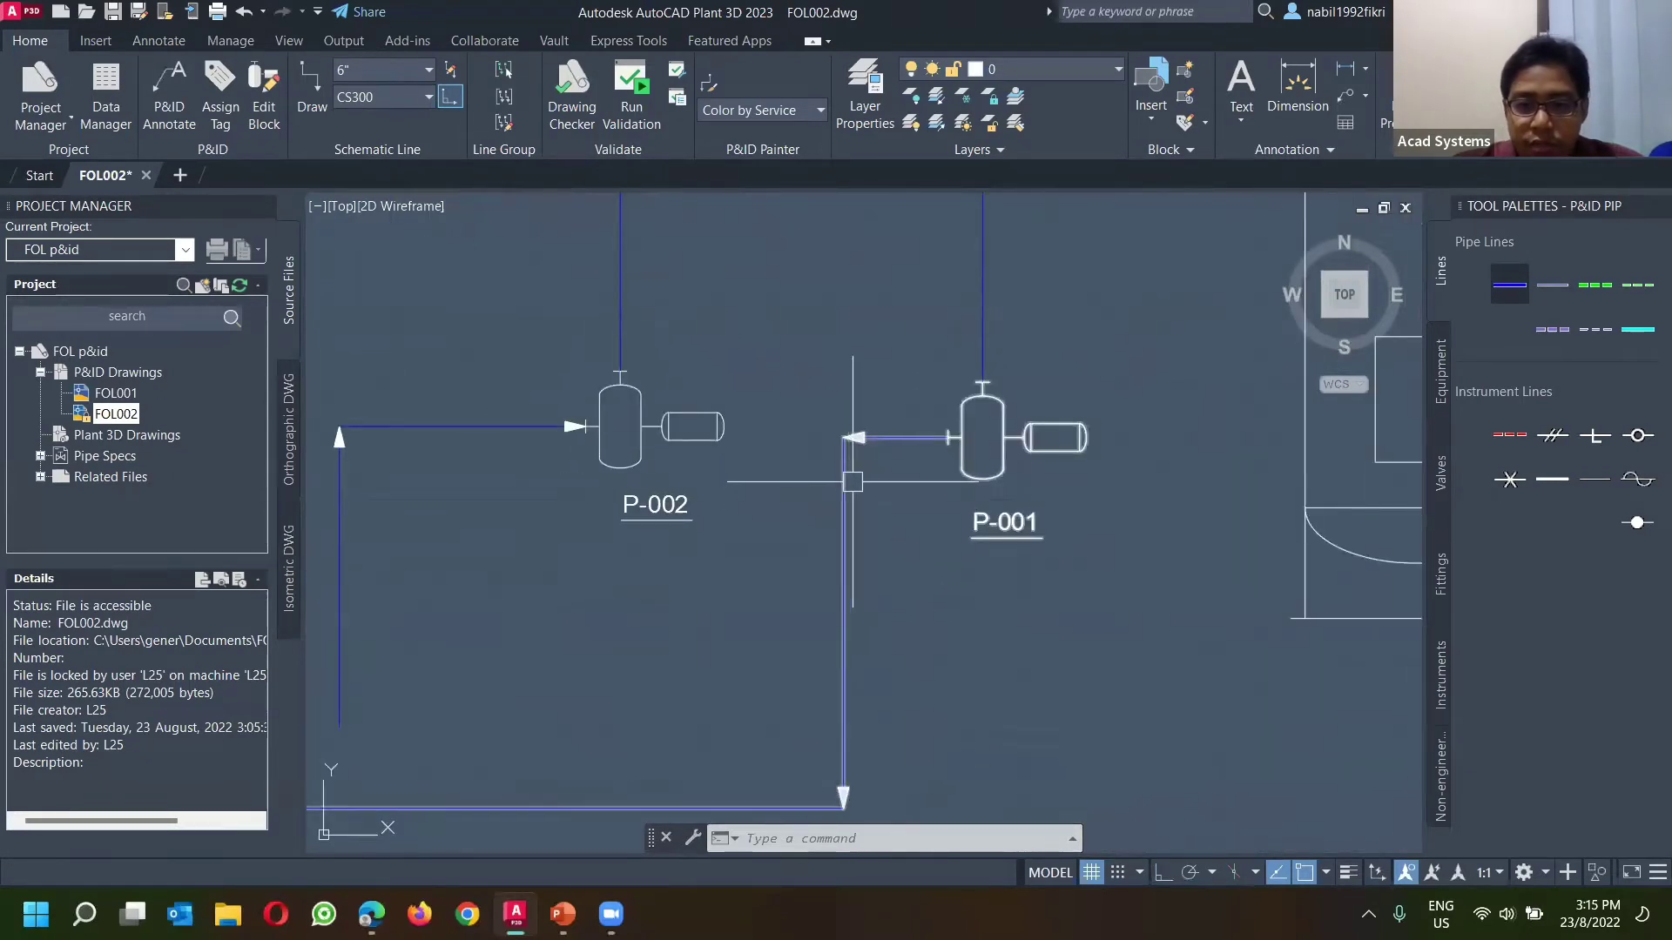
Step: Reverse the flow of the pipe line connected to P-001's side nozzle
left_click(840, 530)
right_click(888, 502)
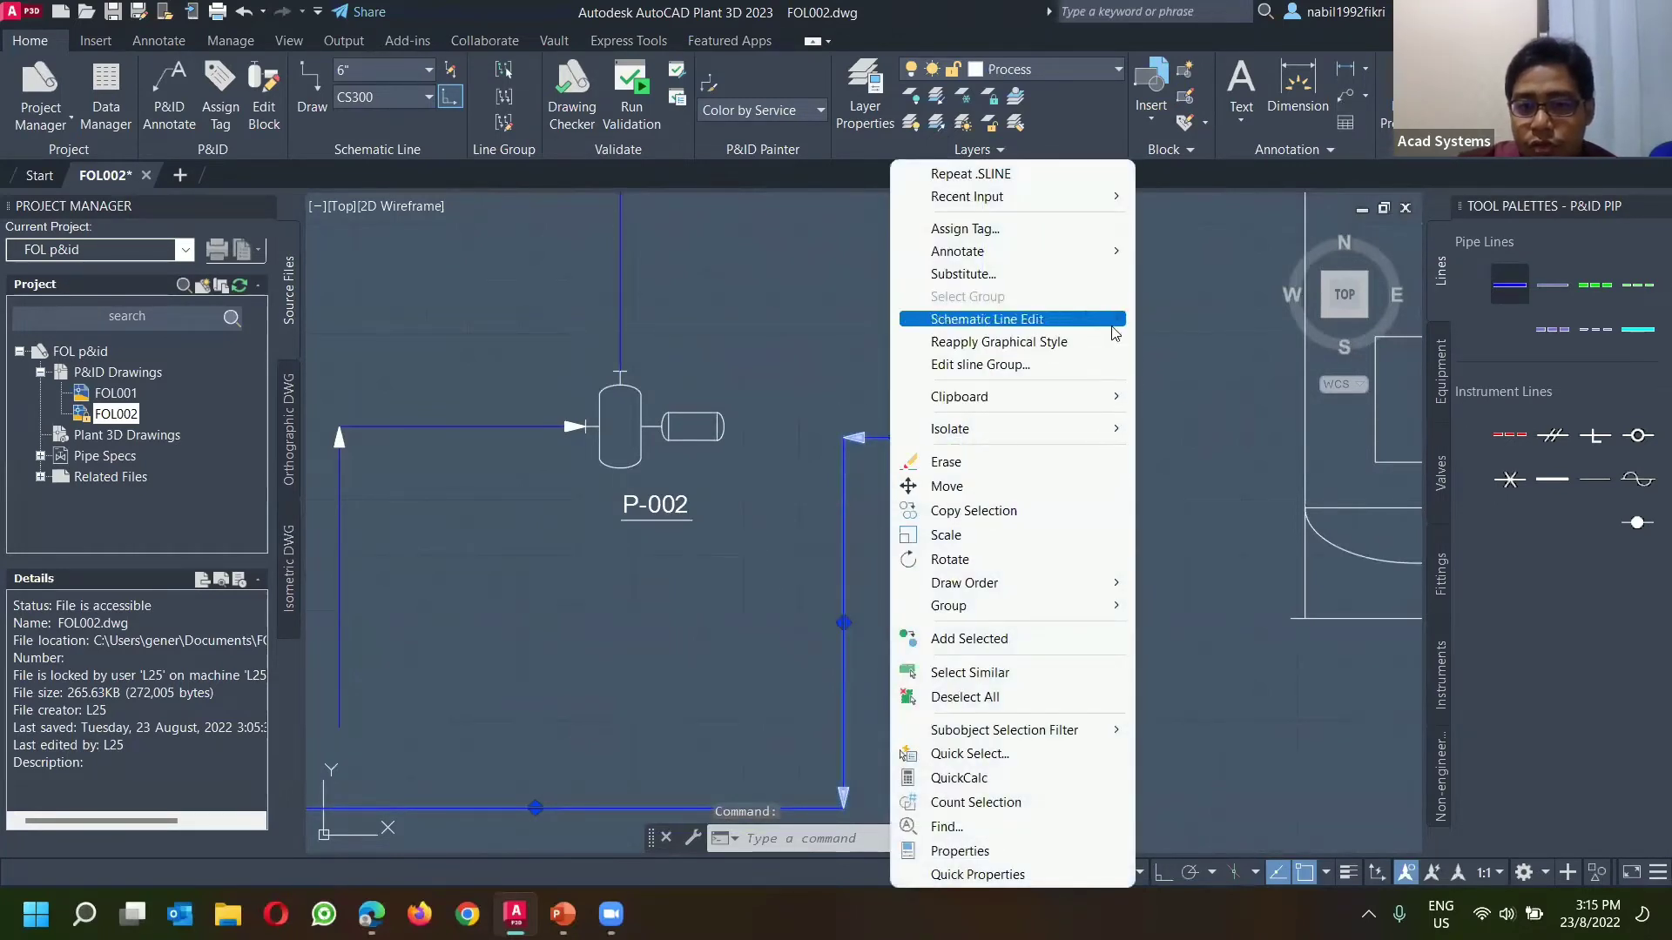
mouse_move(1114, 334)
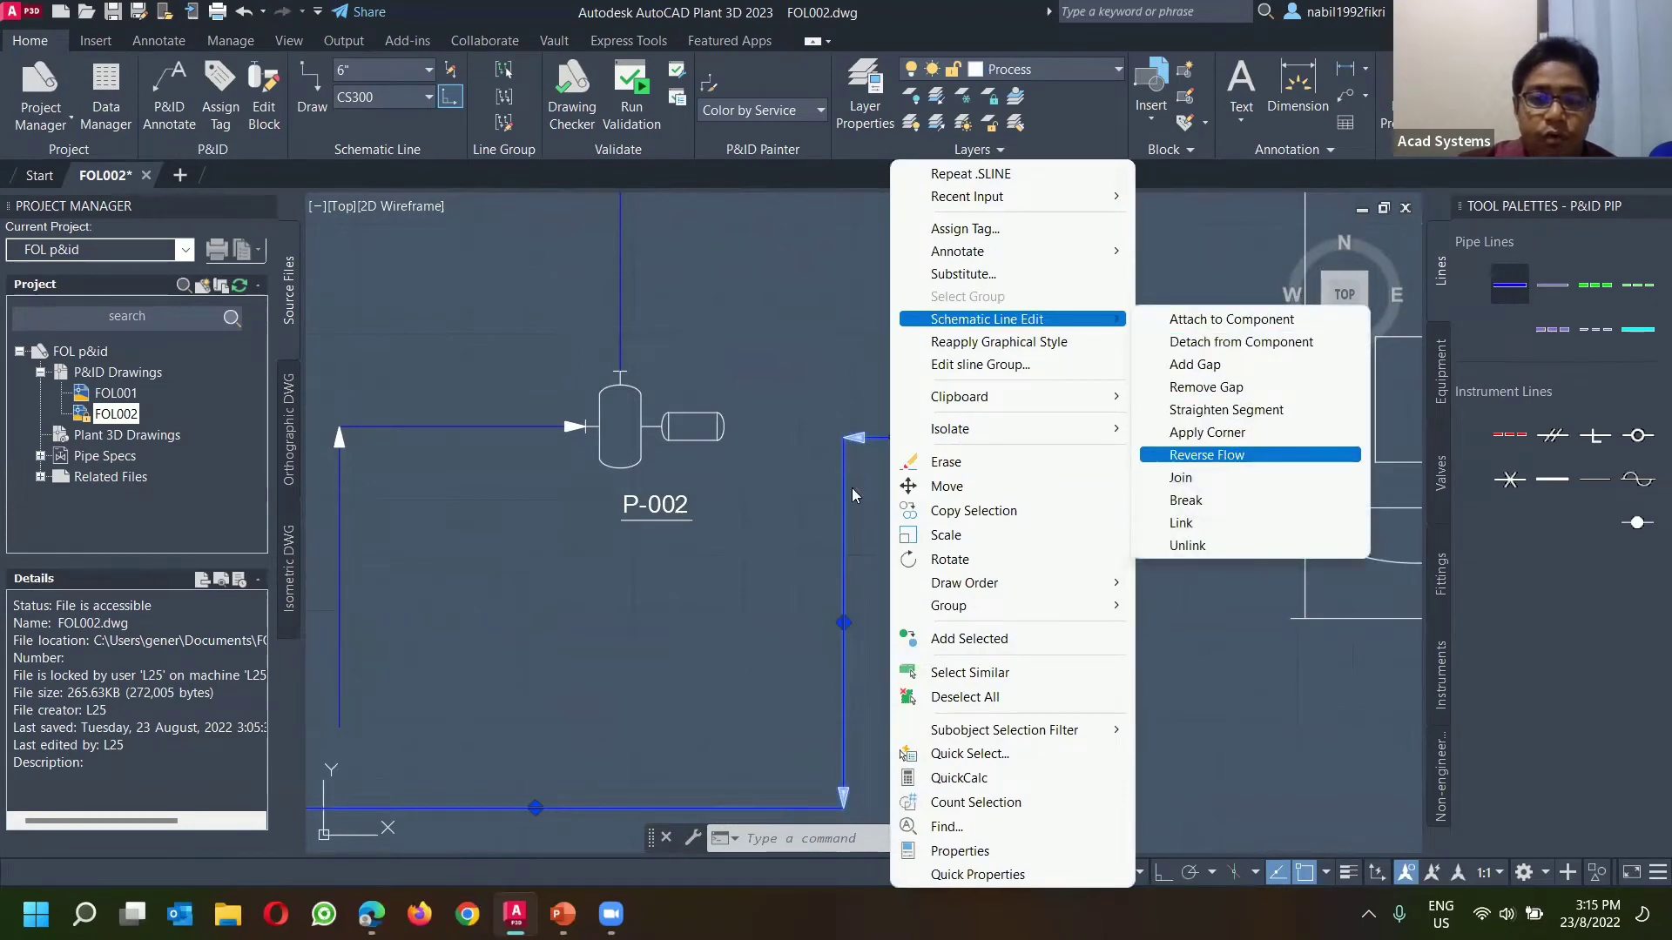
left_click(1206, 456)
scroll(740, 596, "down", 2)
middle_click_drag(738, 596, 832, 466)
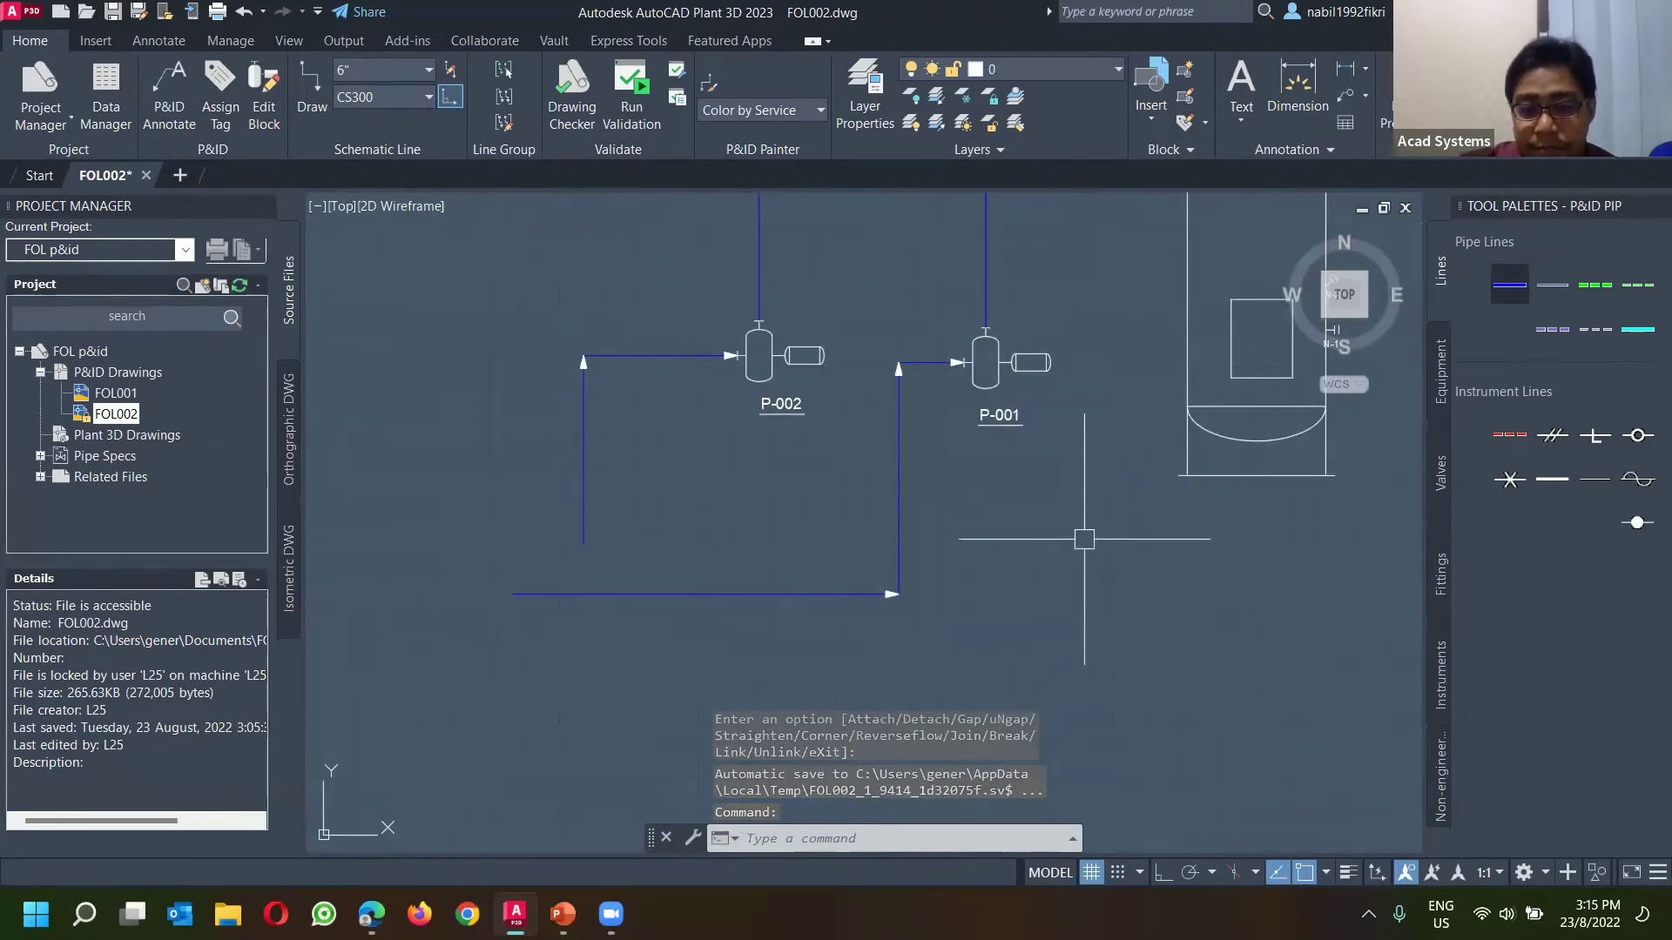
Step: Extend the open lower end of P-002's side-nozzle line with four segments running right, up, right and down
scroll(907, 514, "down", 2)
scroll(766, 444, "up", 2)
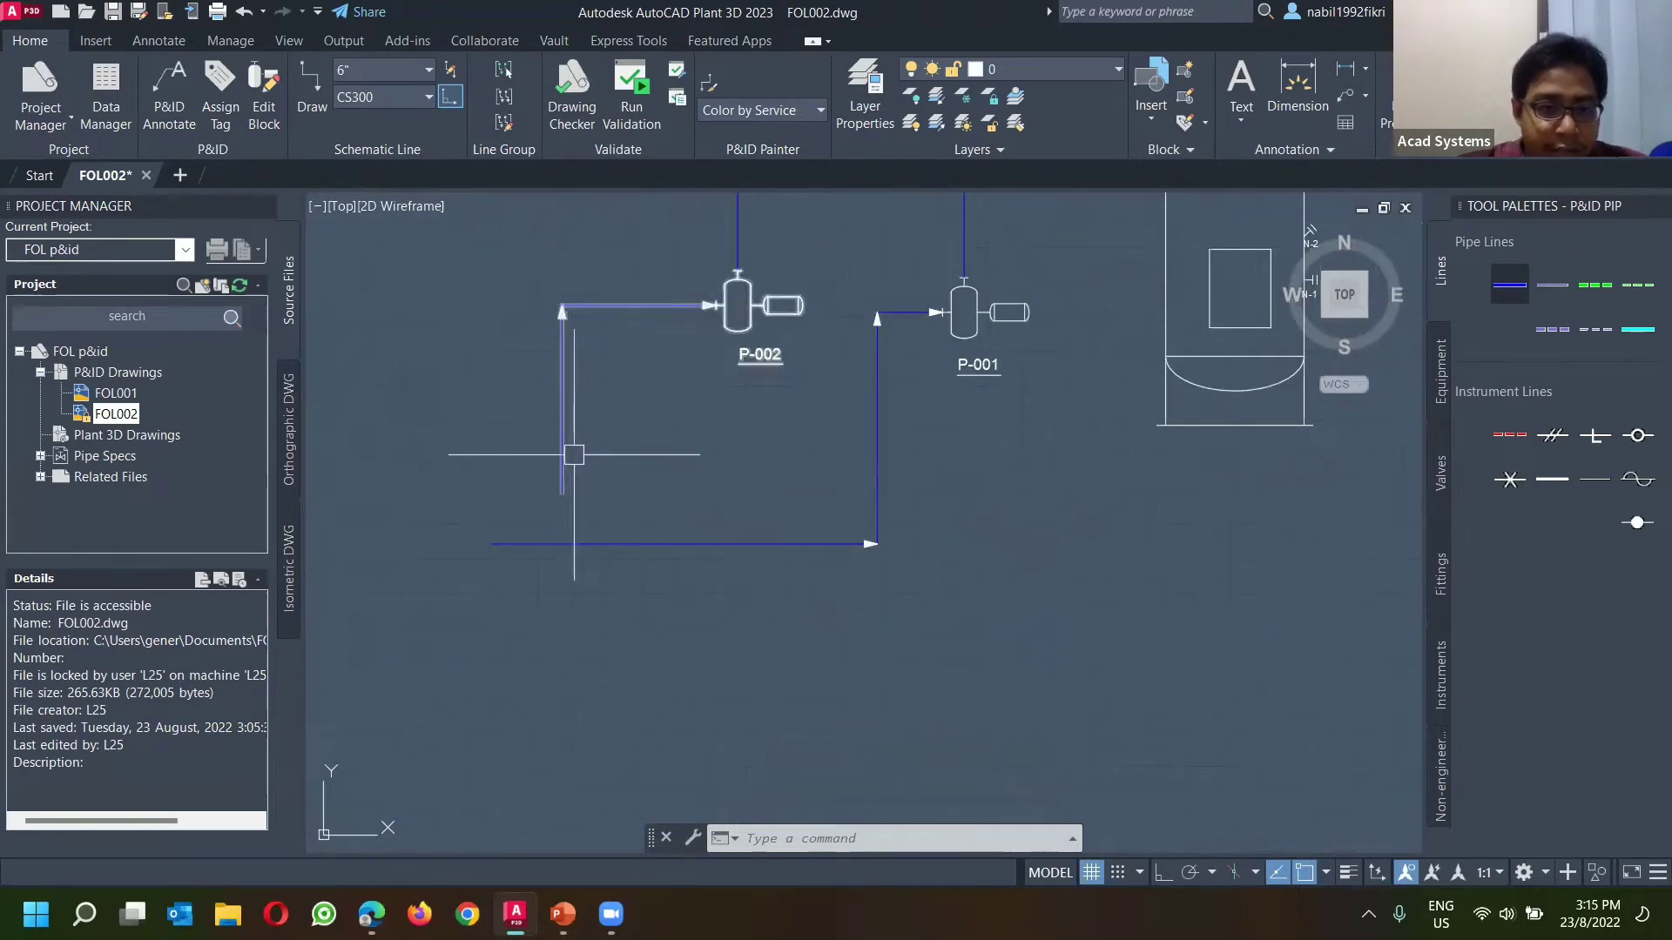
scroll(571, 450, "up", 2)
left_click(557, 475)
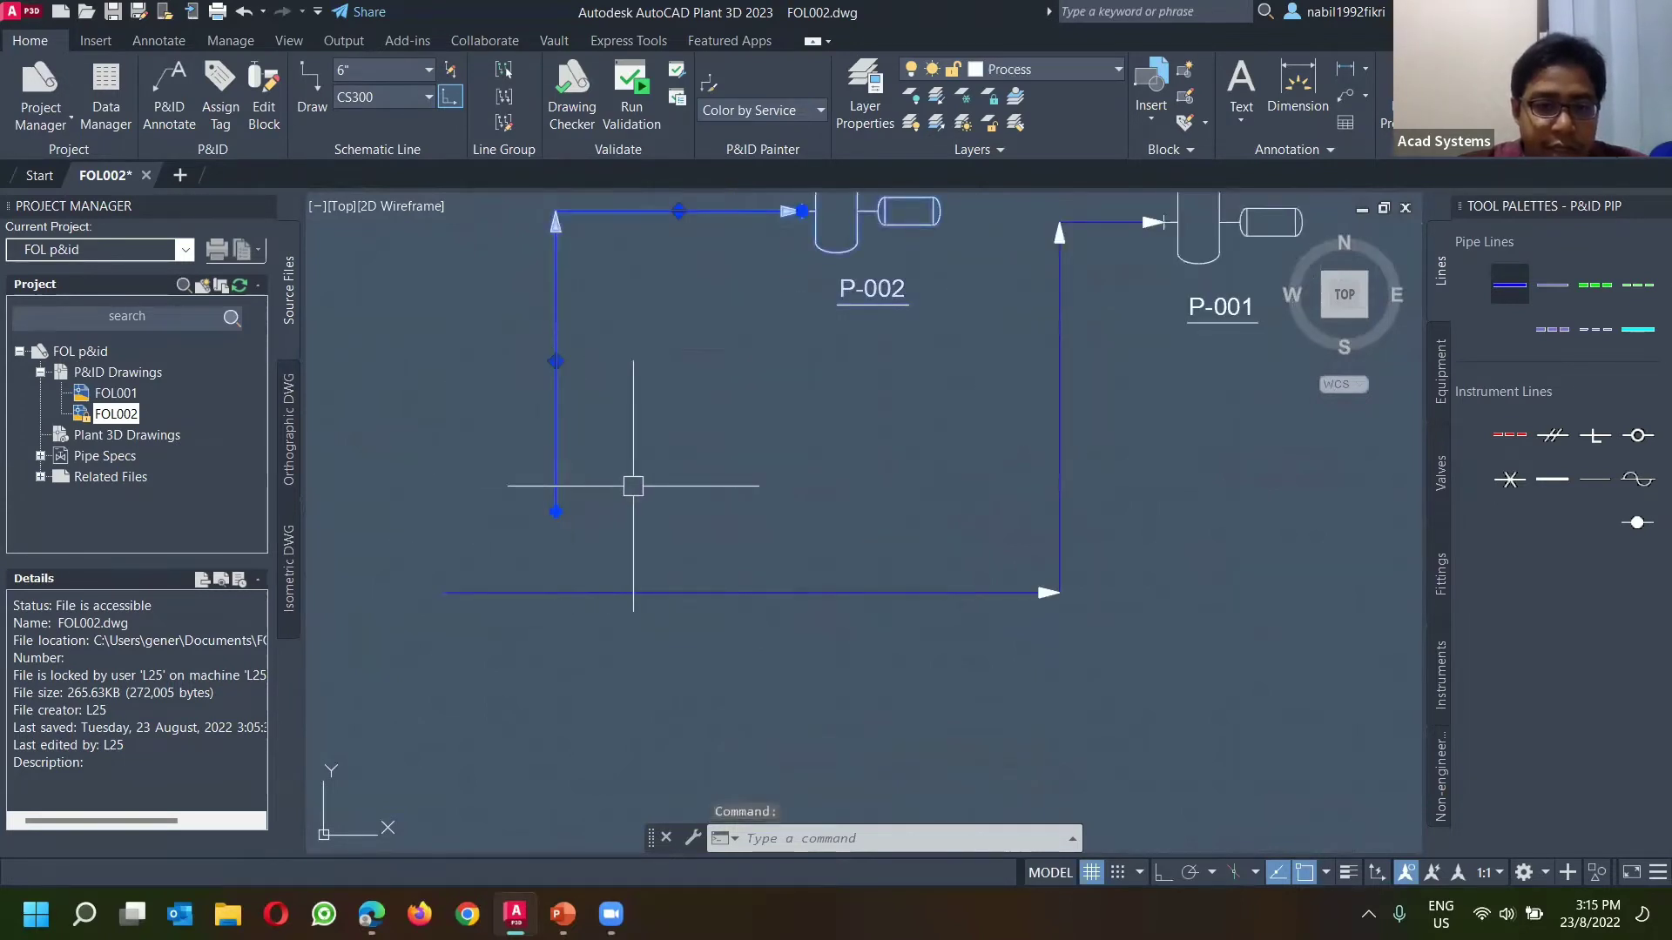
left_click(555, 511)
left_click(744, 502)
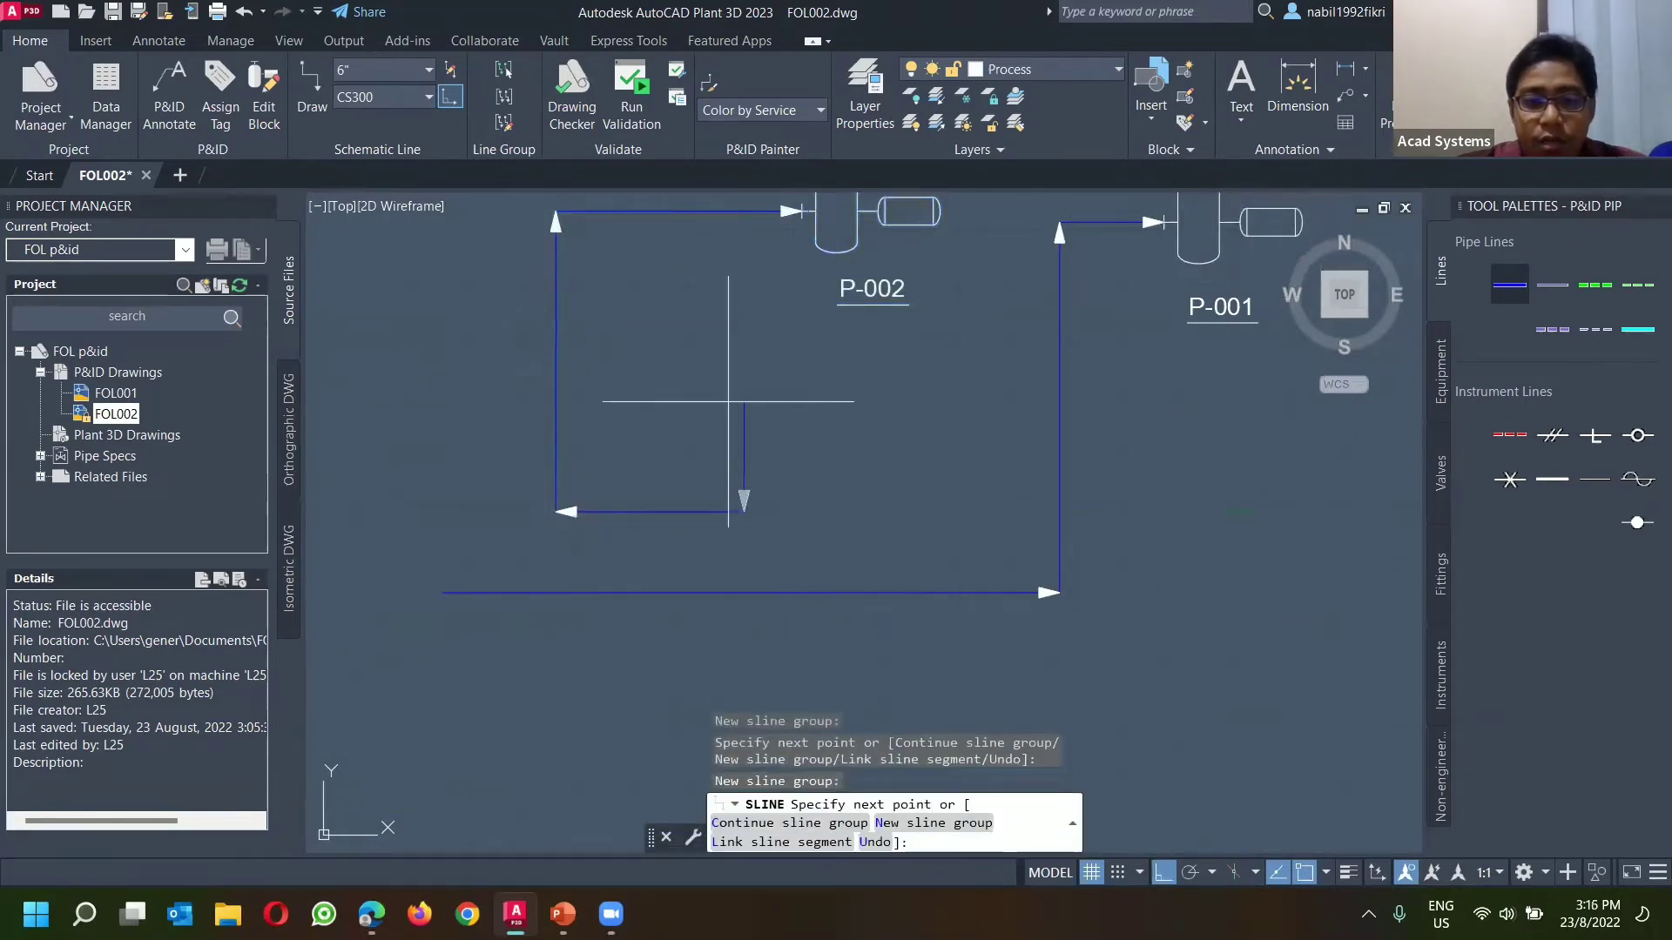
left_click(905, 400)
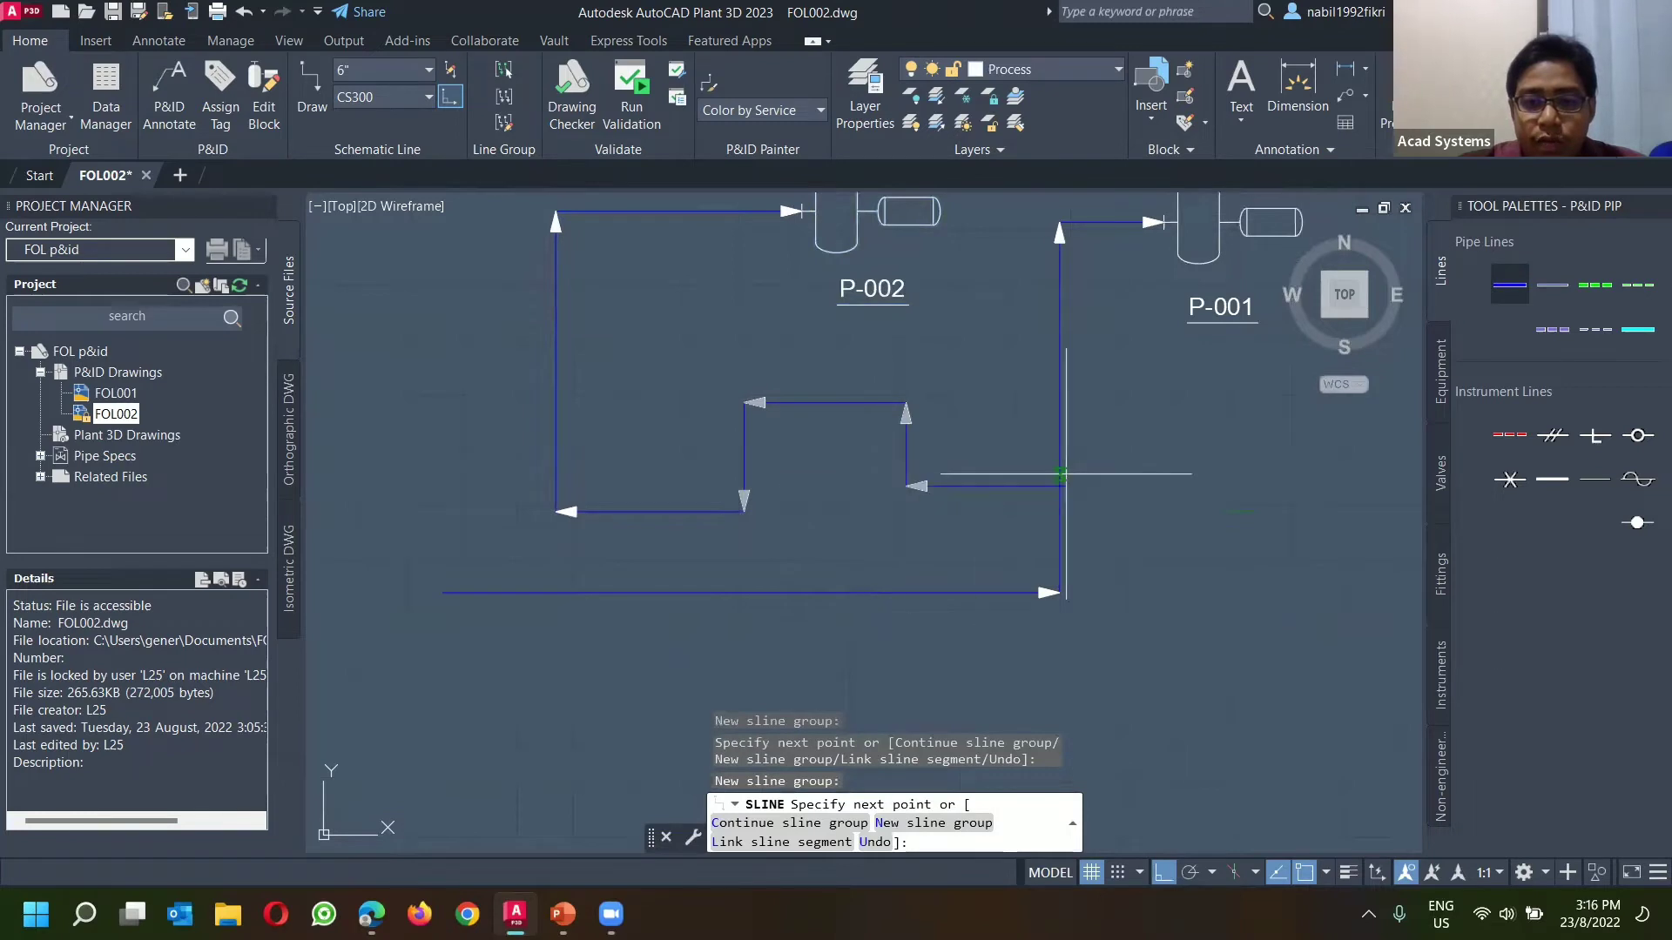
key("Escape")
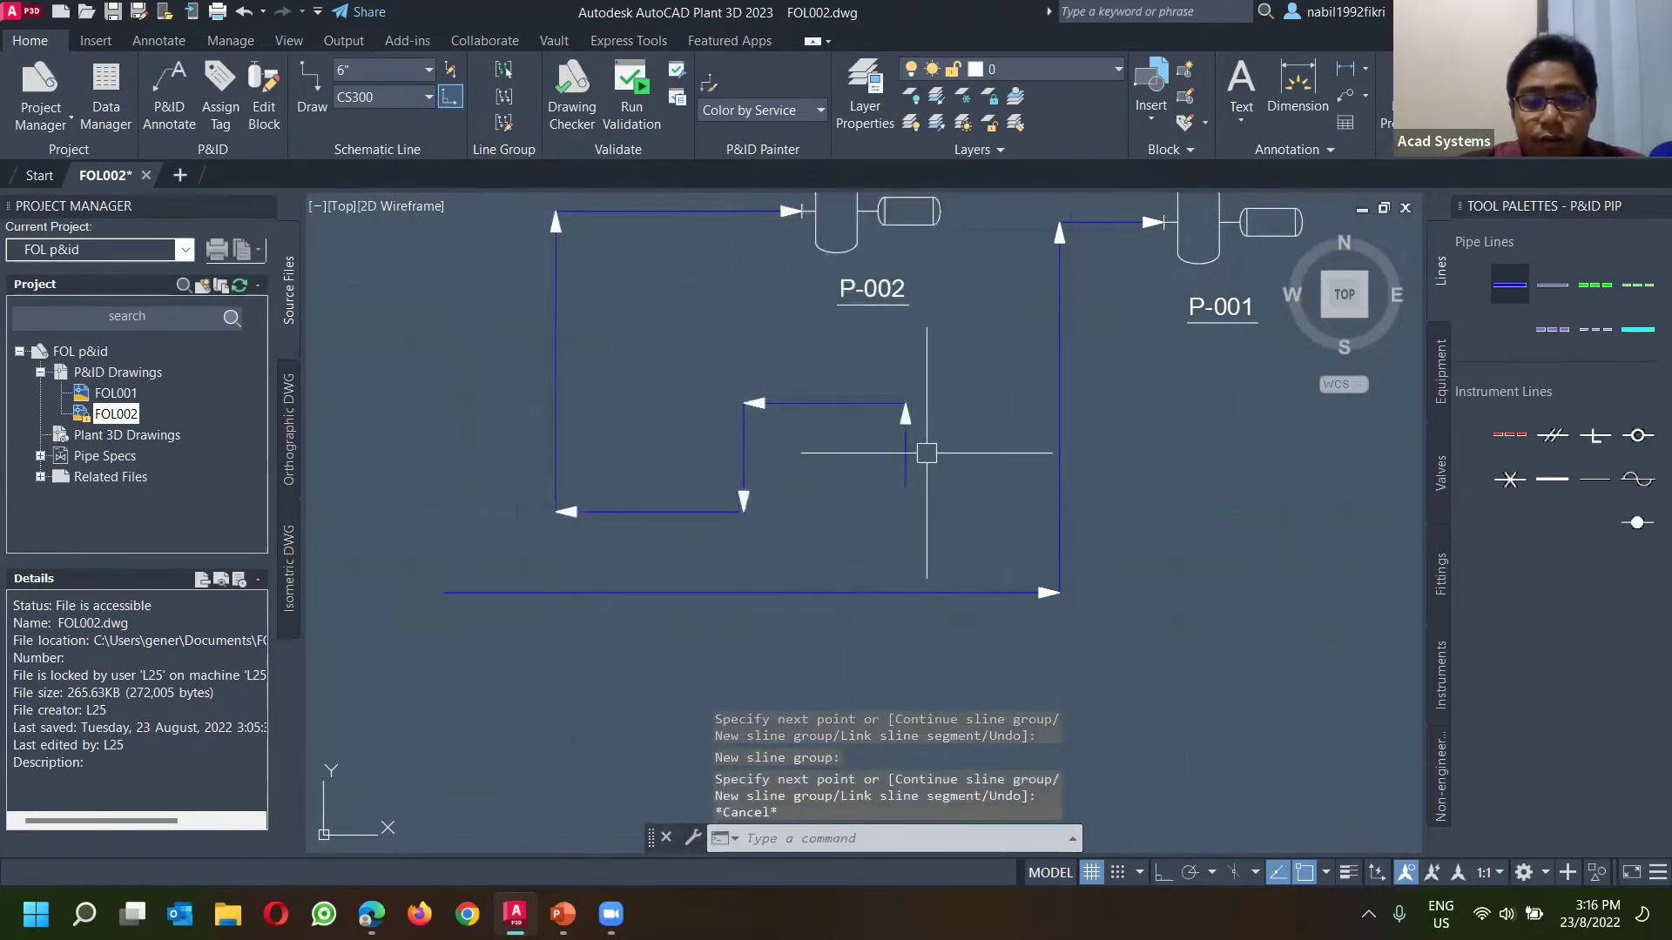
Step: Erase the extended pipe line at P-002's side nozzle and undo the erasure
left_click(854, 406)
key("Delete")
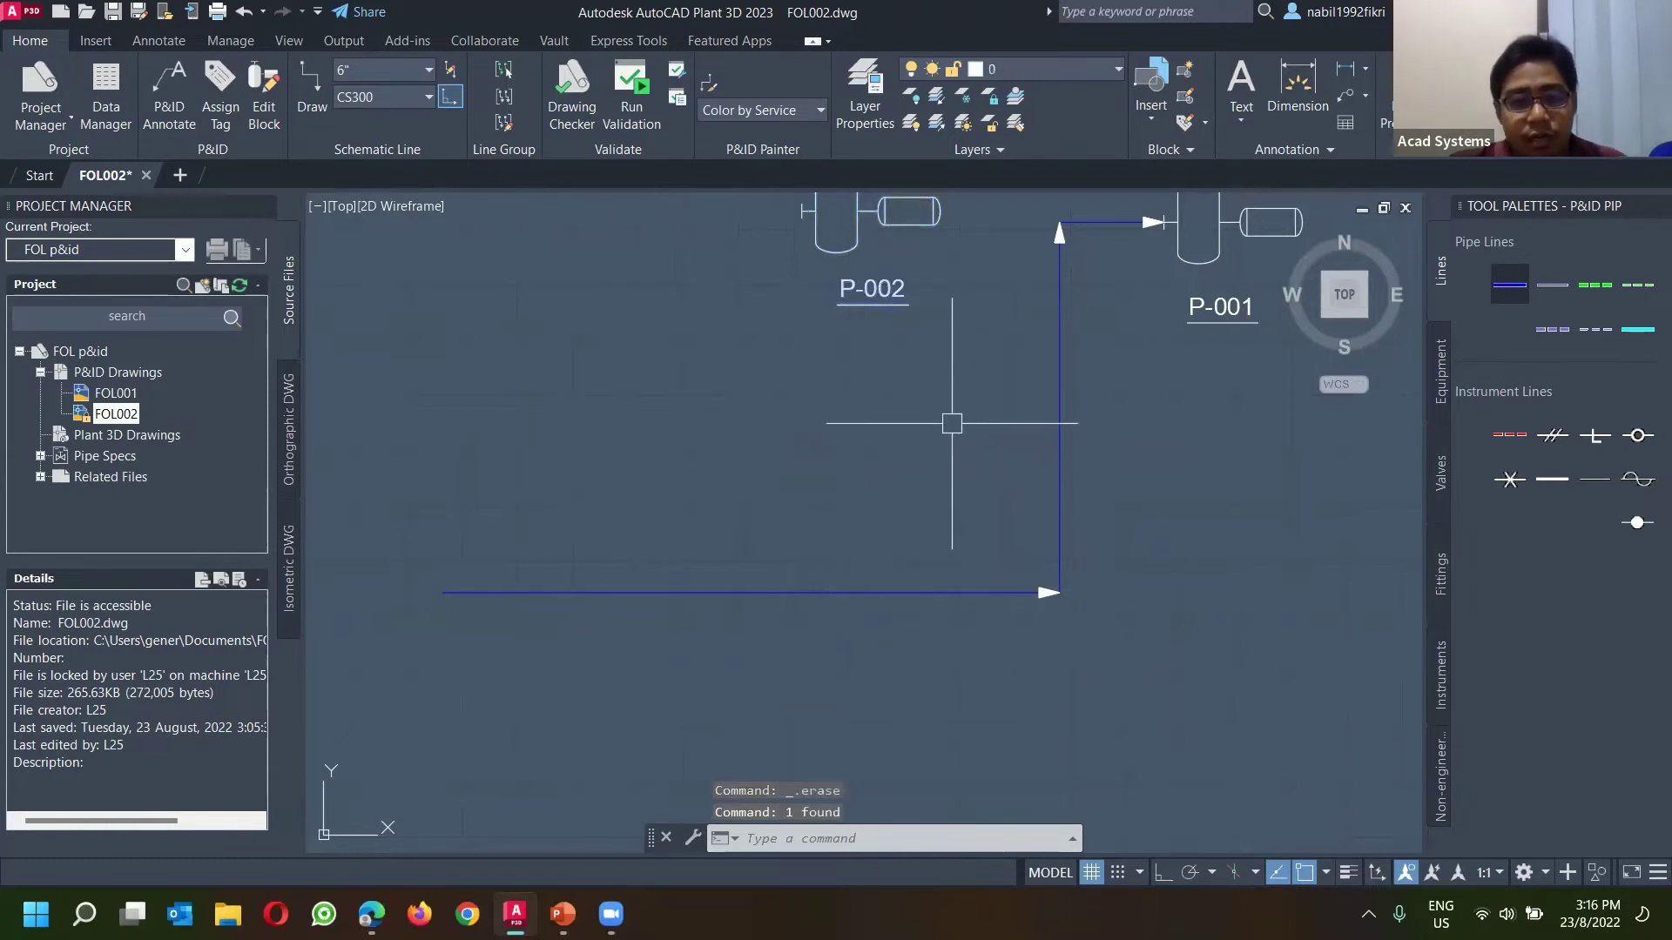
key("ctrl+z")
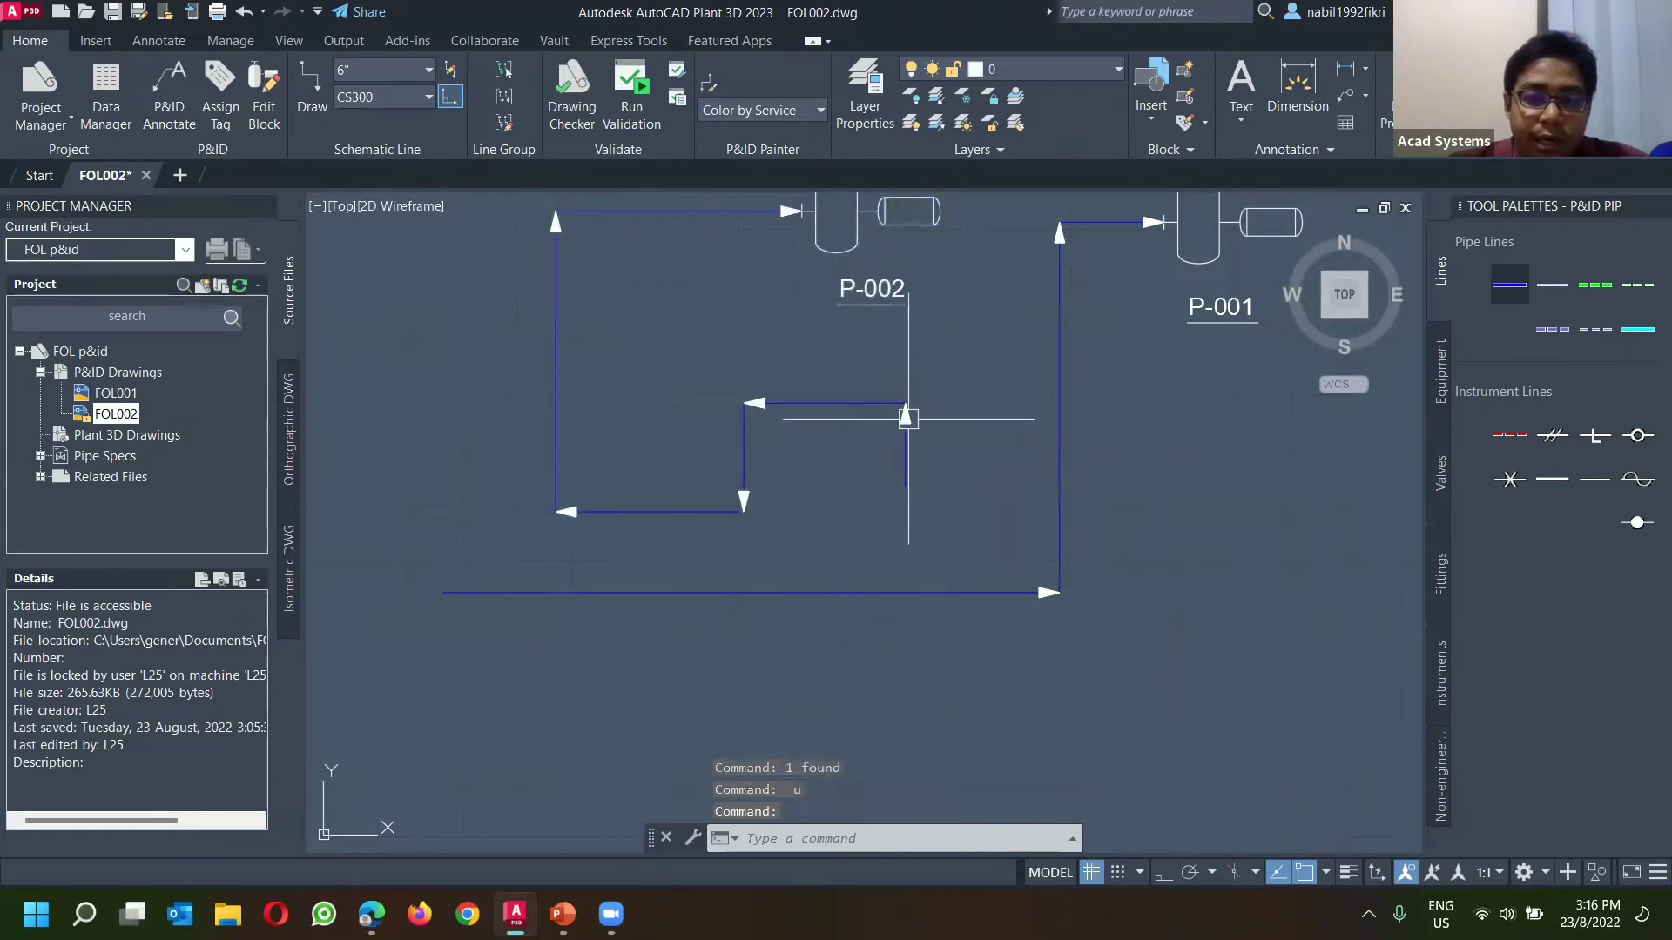
Step: Pull the open end of P-002's line back corner by corner to the foot of its long vertical segment, removing the added segments
left_click(906, 452)
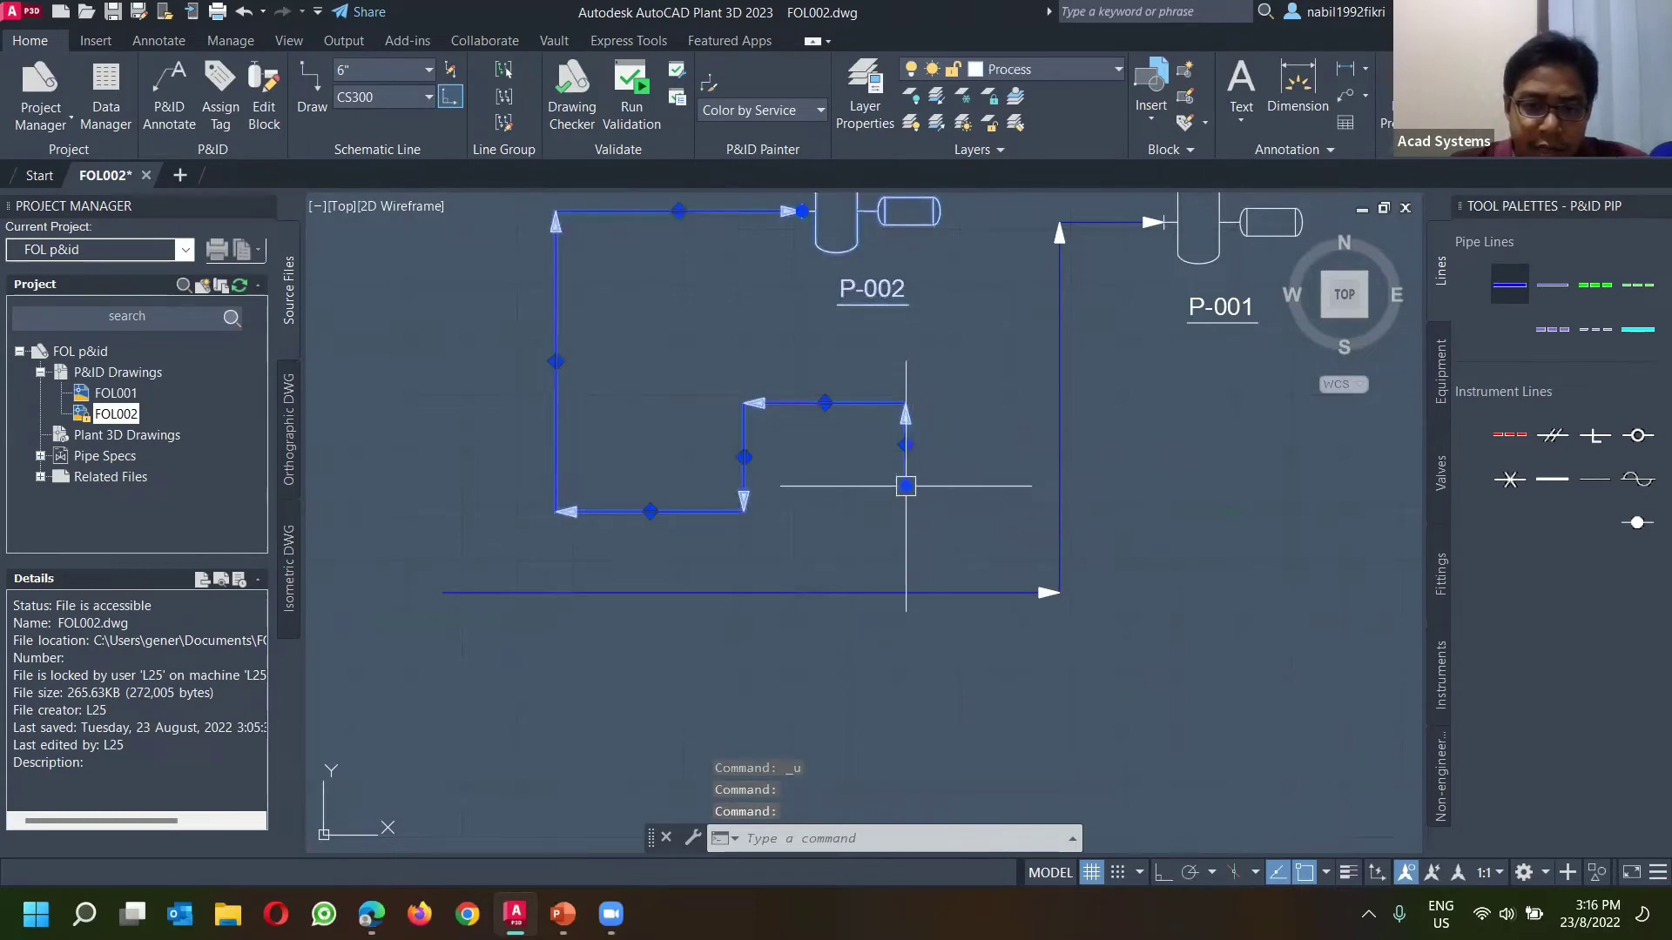
left_click(905, 486)
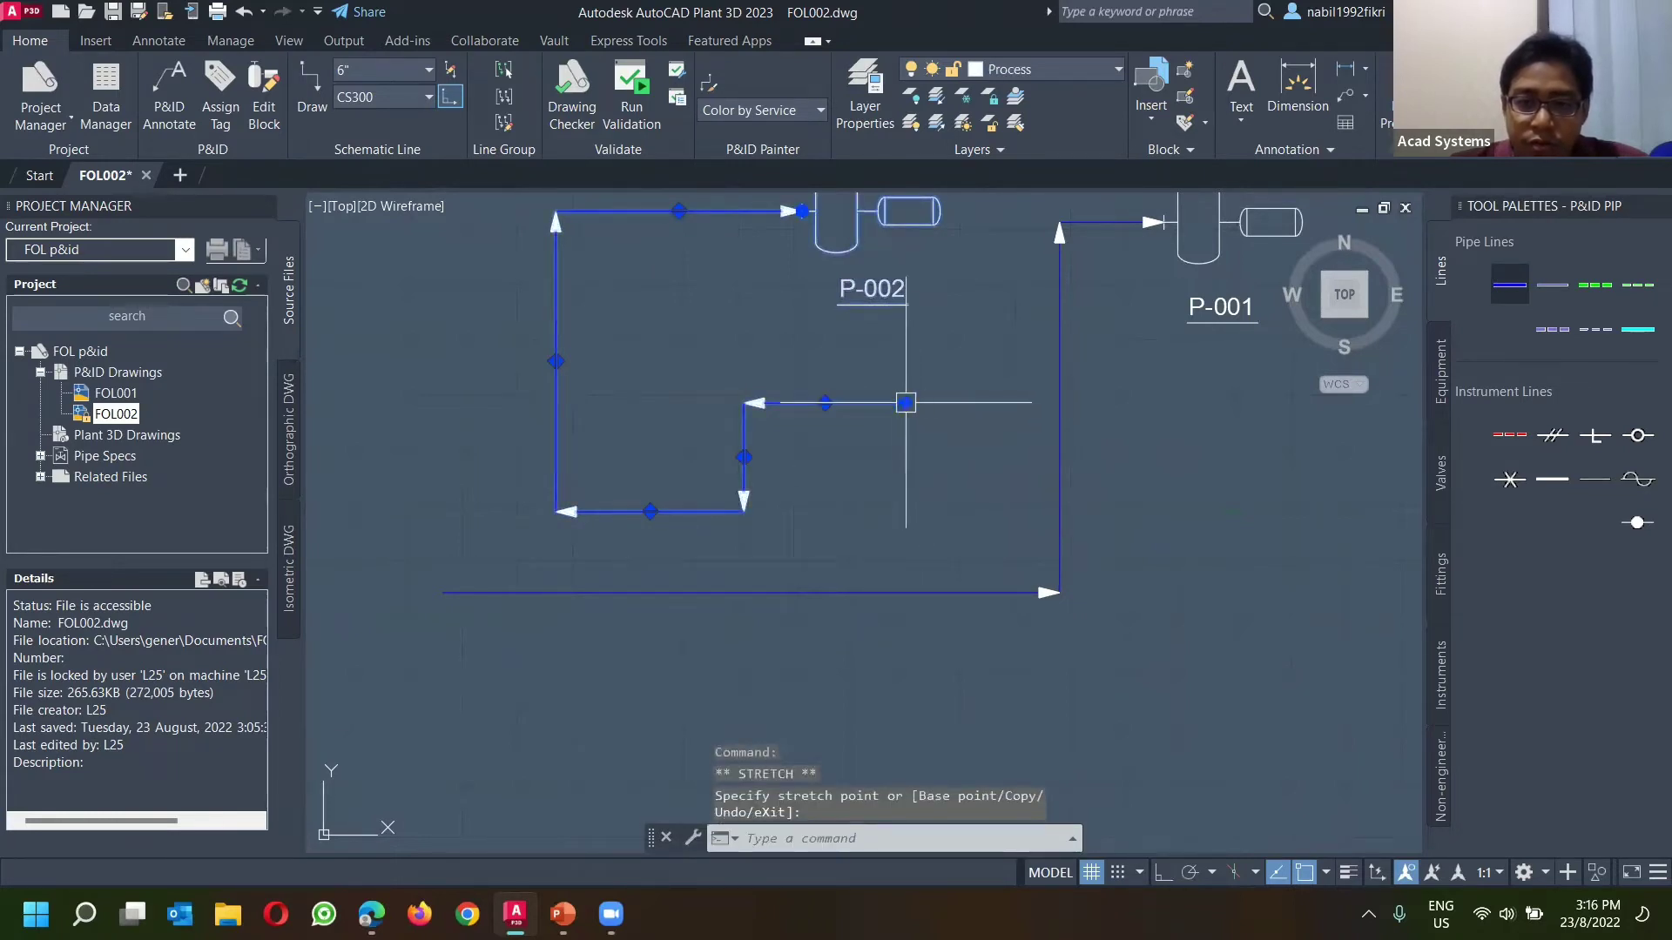
left_click(906, 402)
left_click(905, 402)
left_click(744, 402)
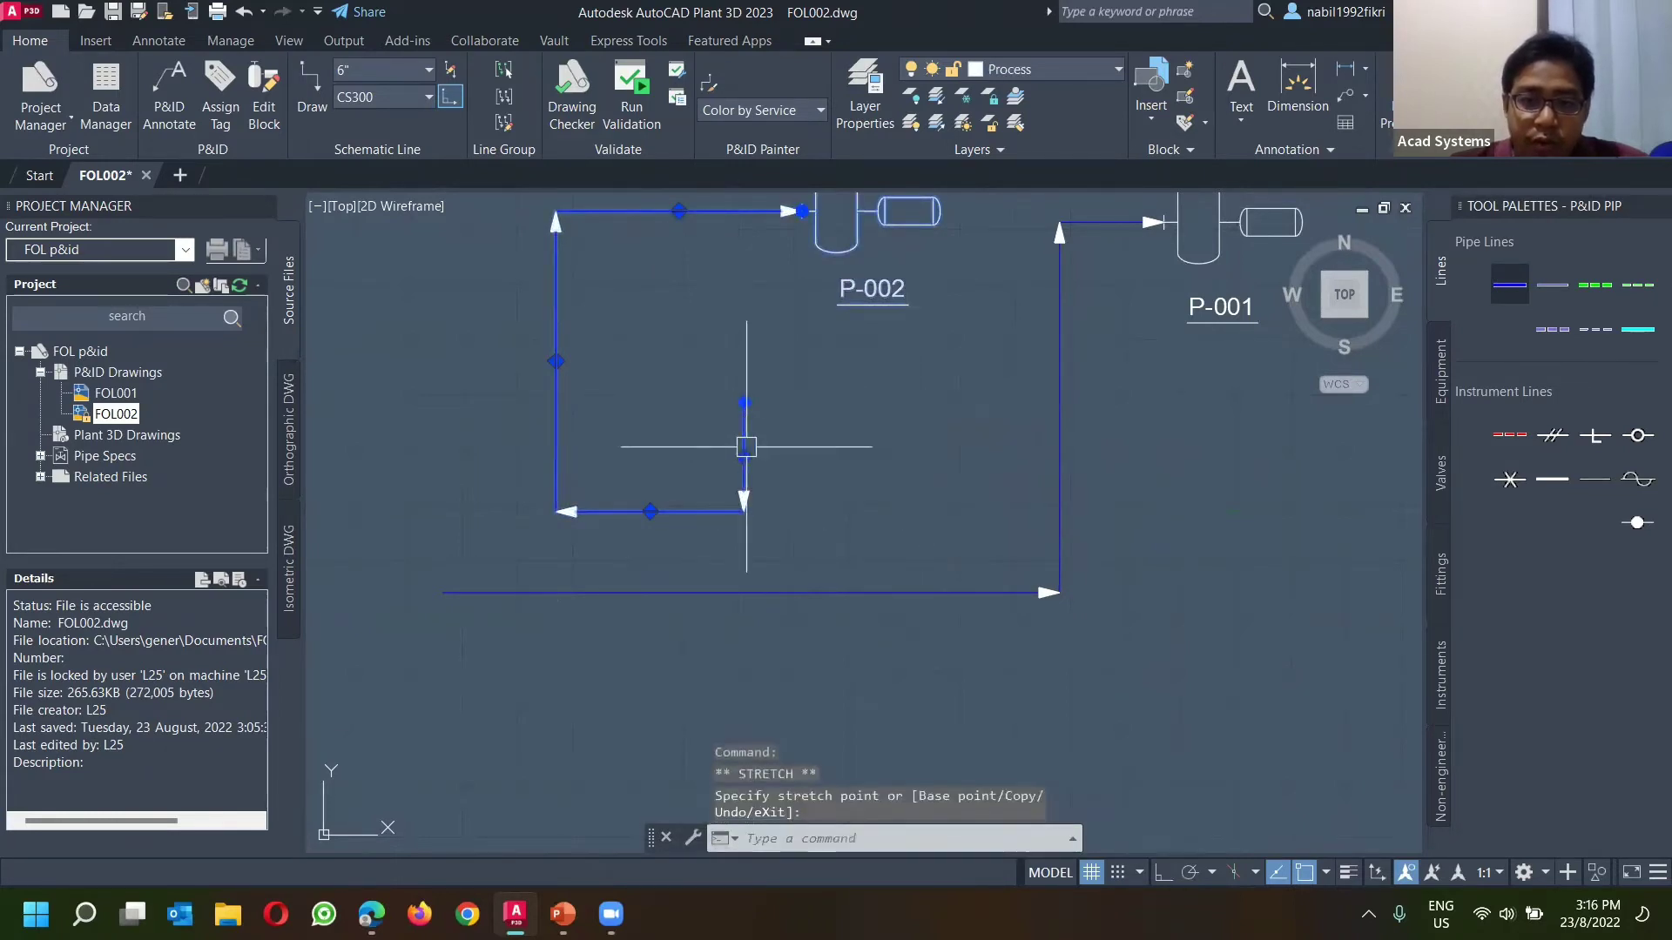
left_click(743, 402)
left_click(745, 511)
left_click(746, 512)
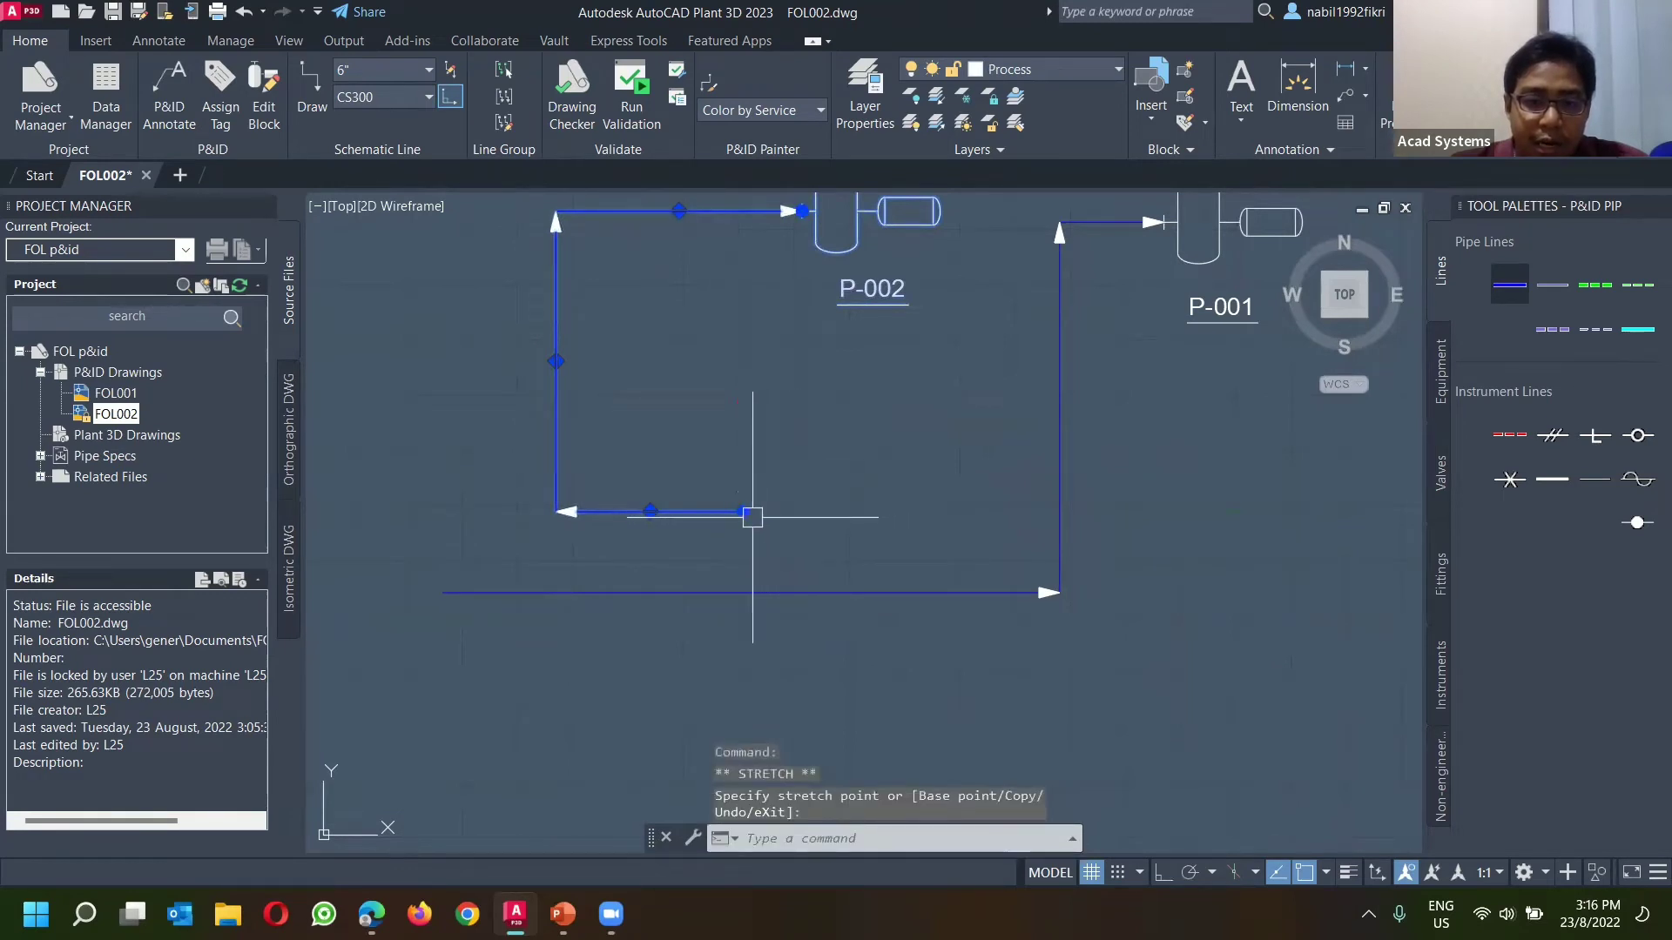
left_click(556, 512)
left_click(555, 512)
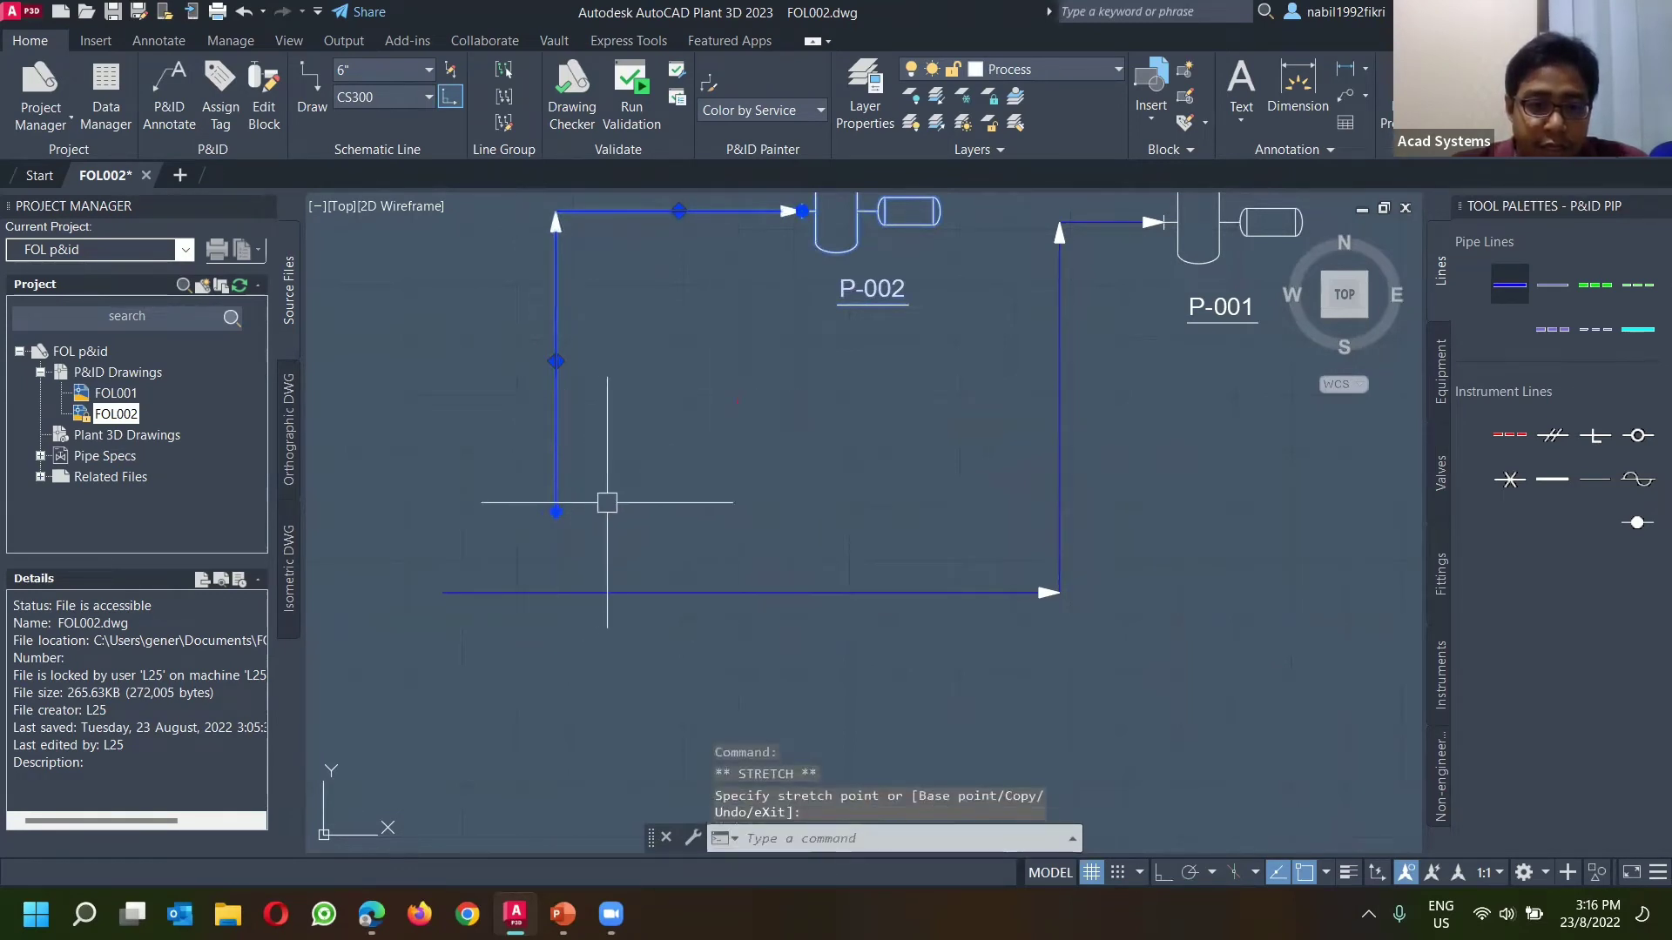
Step: Stretch the open lower end of P-002's side-nozzle line down onto the horizontal pipe line feeding P-001
left_click(556, 592)
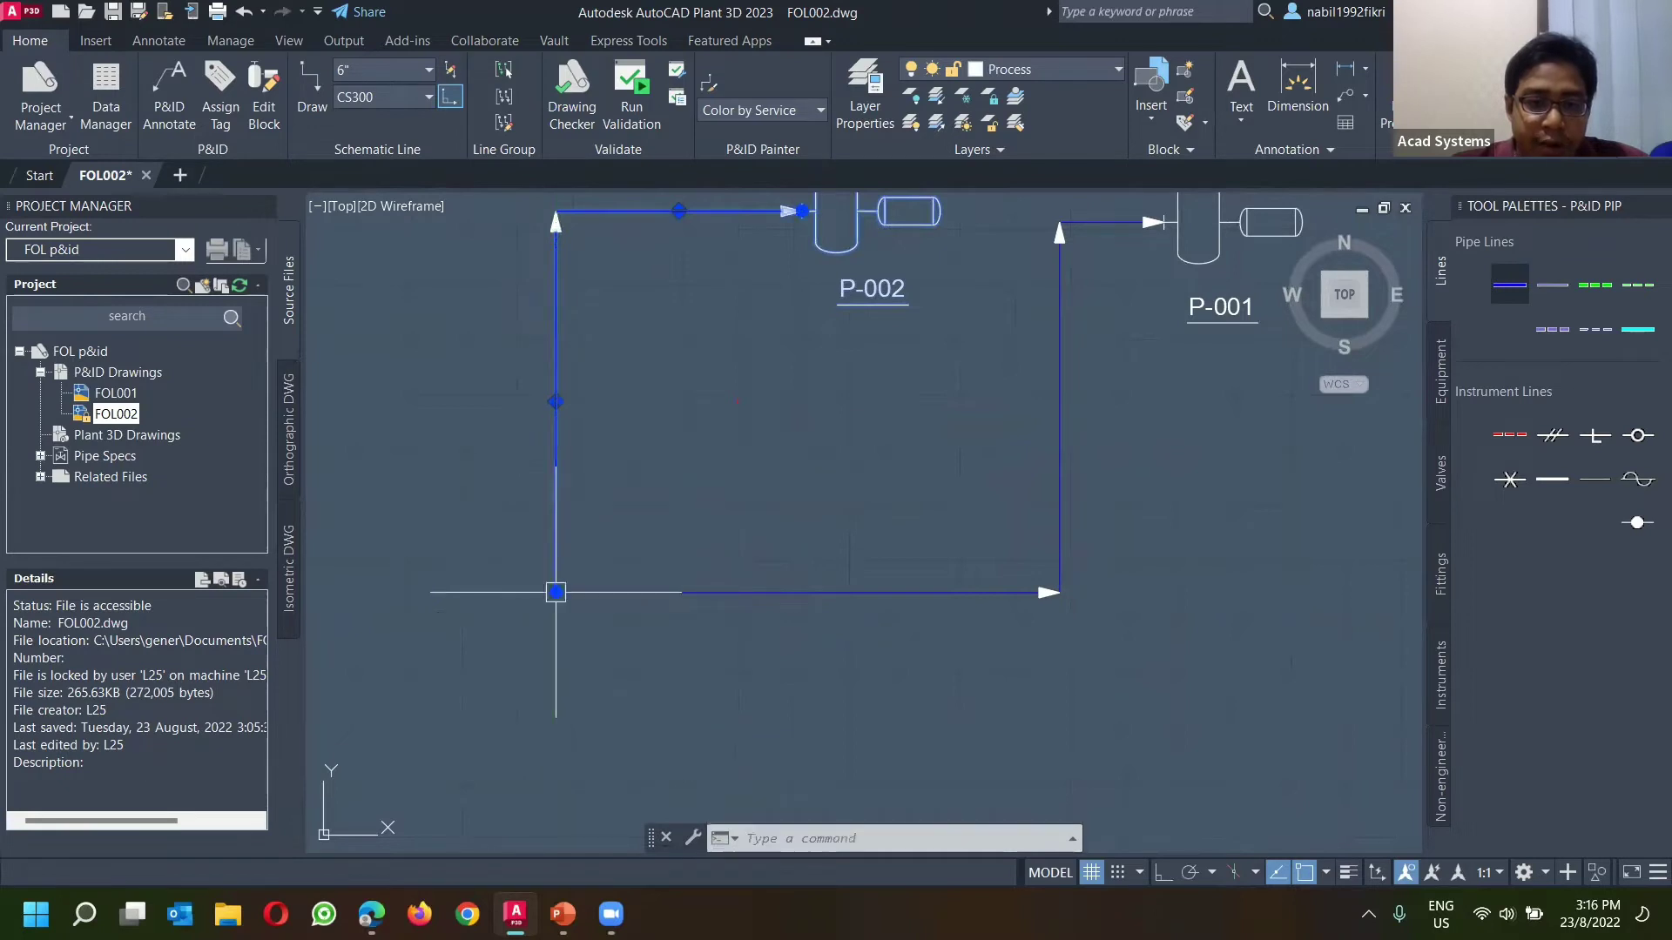
key("Escape")
key("Escape")
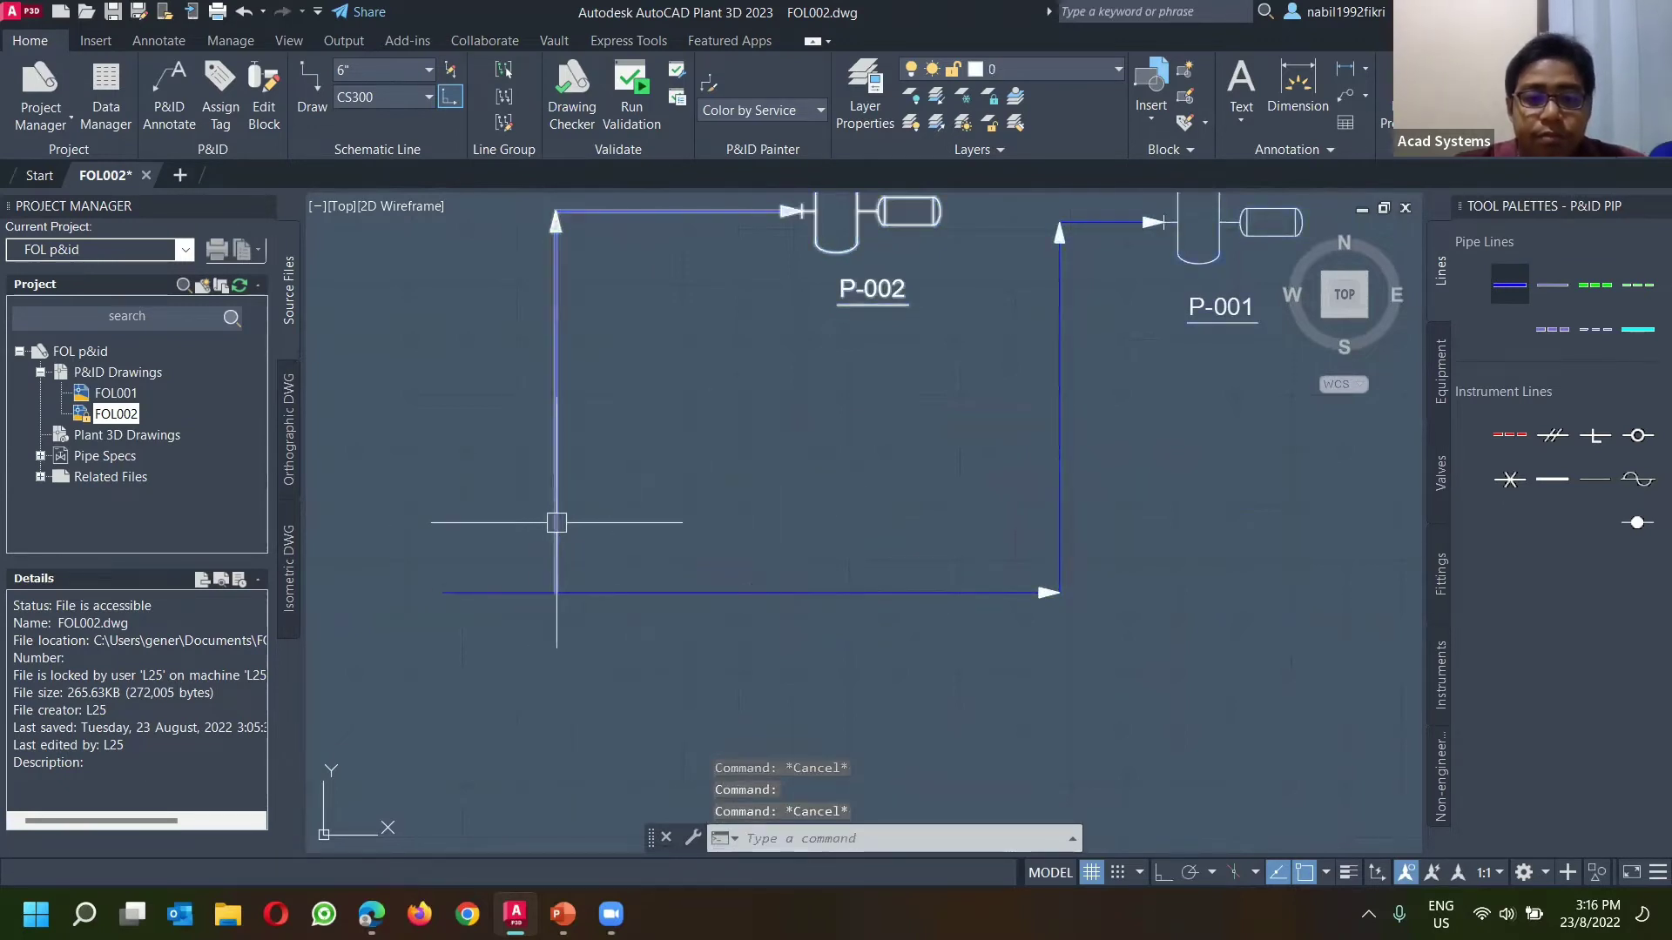
scroll(810, 508, "down", 2)
scroll(715, 513, "down", 2)
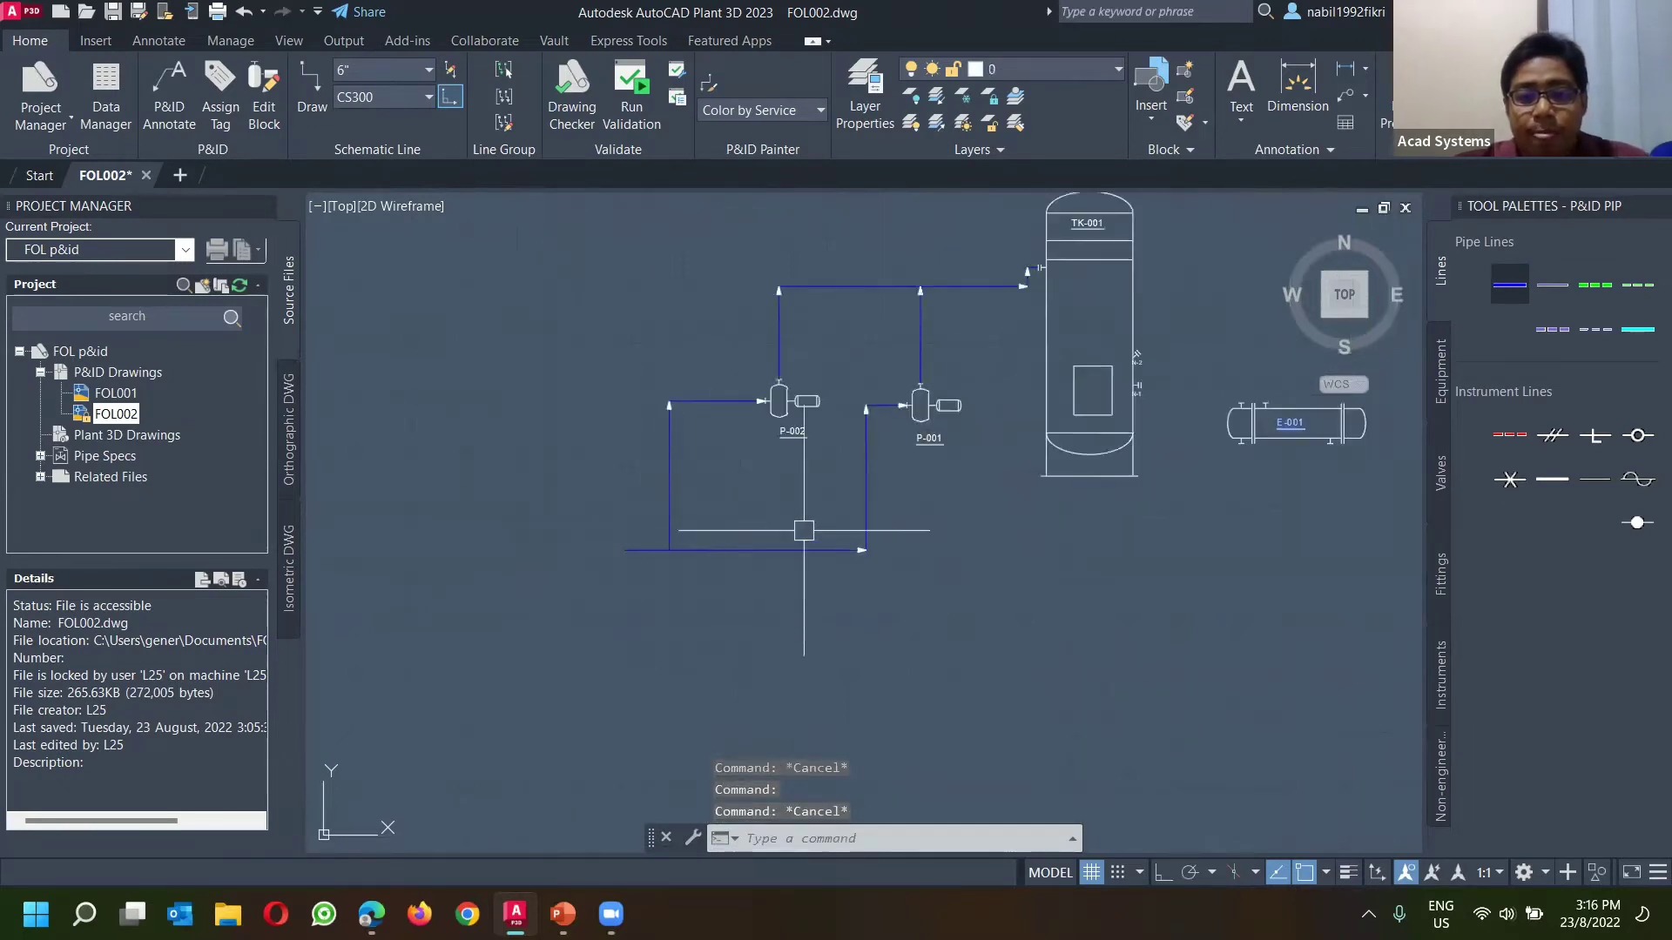
Step: Replace P-002's side-nozzle line with a new pipe line branching up from the horizontal feed line and right into the nozzle
left_click(671, 450)
key("Delete")
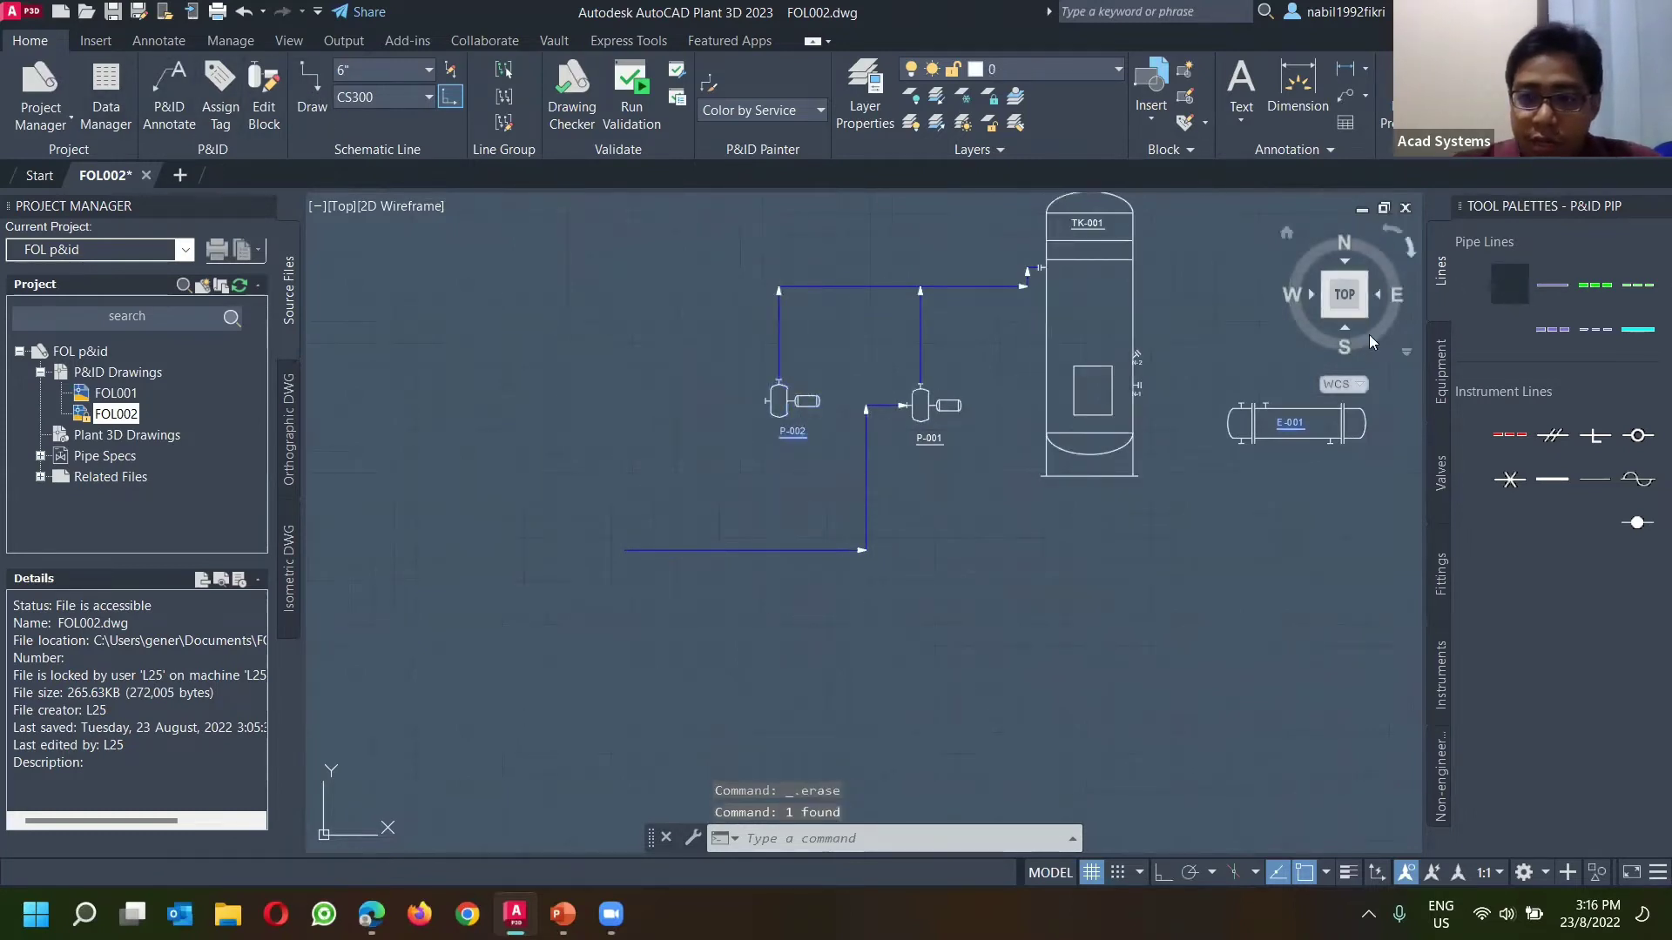
left_click(1508, 285)
left_click(701, 547)
scroll(704, 455, "up", 4)
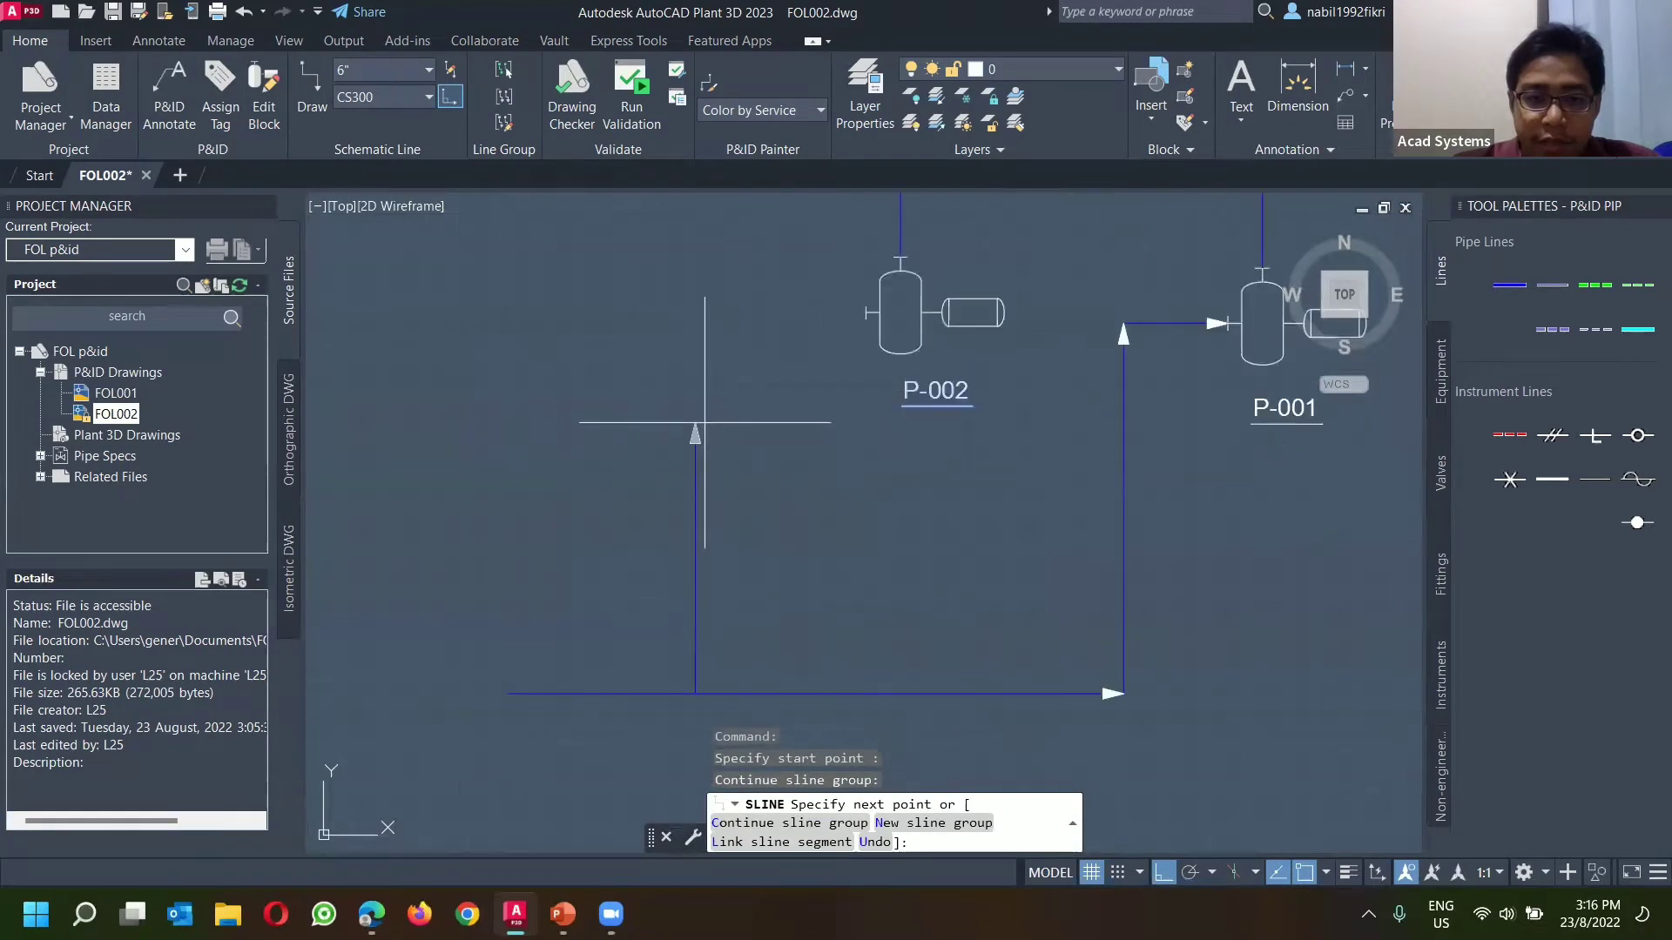
left_click(695, 426)
left_click(866, 311)
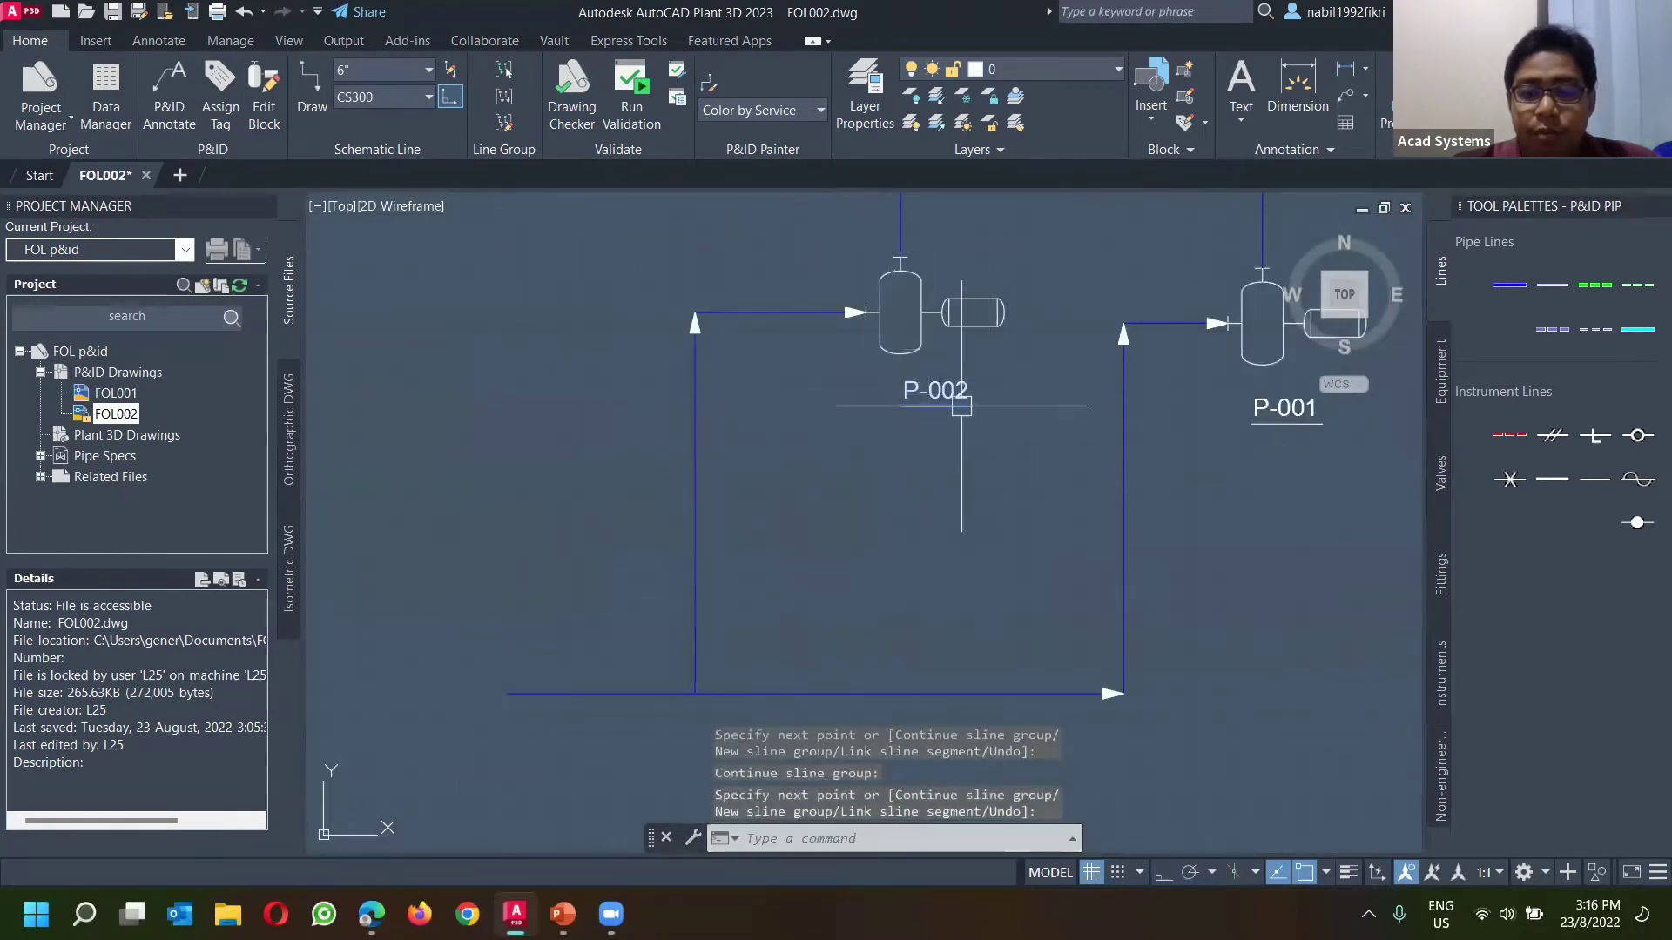
Step: Examine the extent of the pumps' inlet and discharge pipe lines by selecting P-001's inlet line and both discharge lines
scroll(945, 404, "down", 3)
scroll(871, 470, "up", 2)
scroll(897, 492, "down", 2)
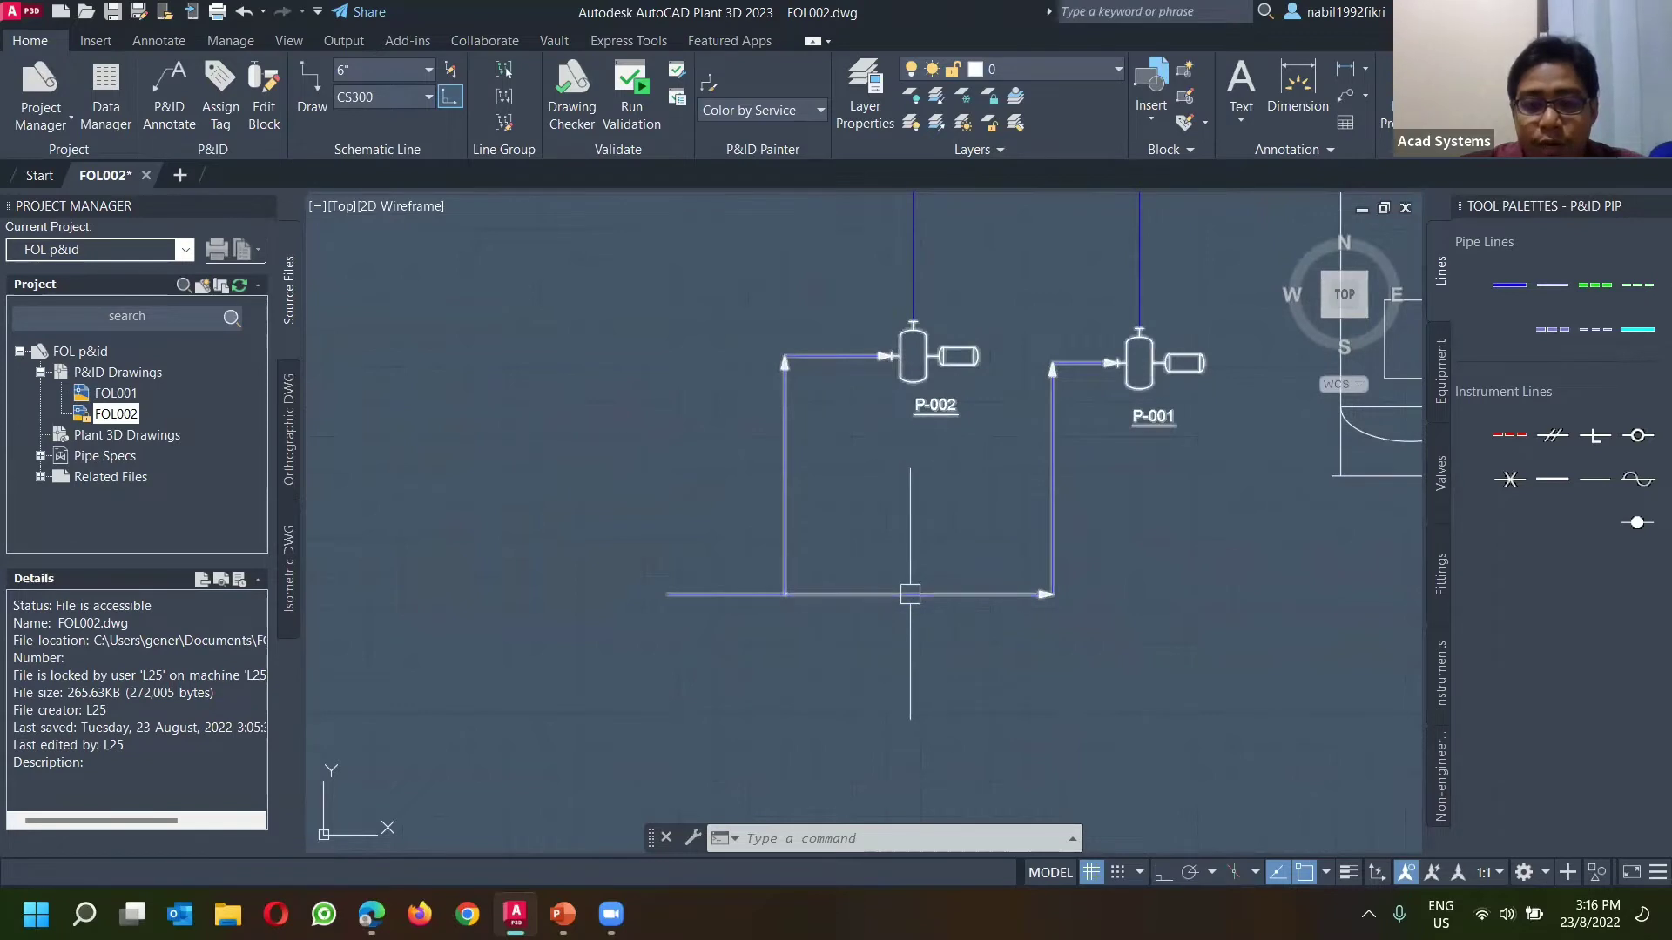
middle_click_drag(907, 552, 759, 552)
scroll(799, 549, "down", 2)
scroll(806, 524, "up", 2)
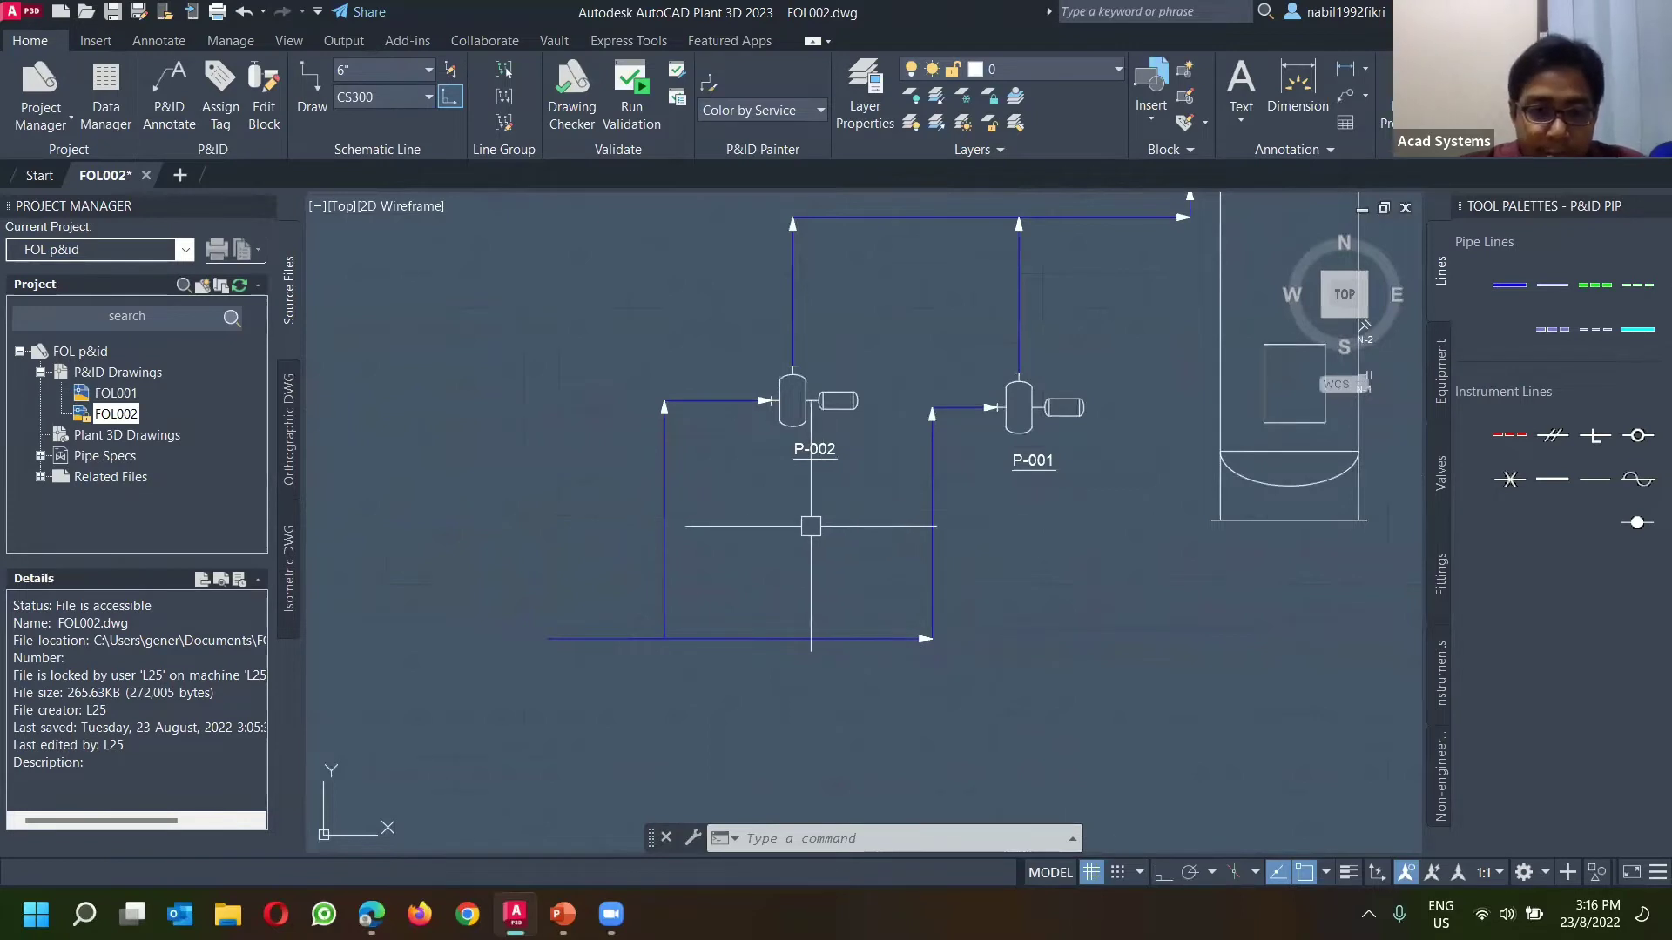
scroll(957, 642, "down", 2)
mouse_move(958, 643)
middle_mouse_down()
mouse_move(851, 666)
mouse_move(834, 627)
middle_mouse_up()
left_click(778, 561)
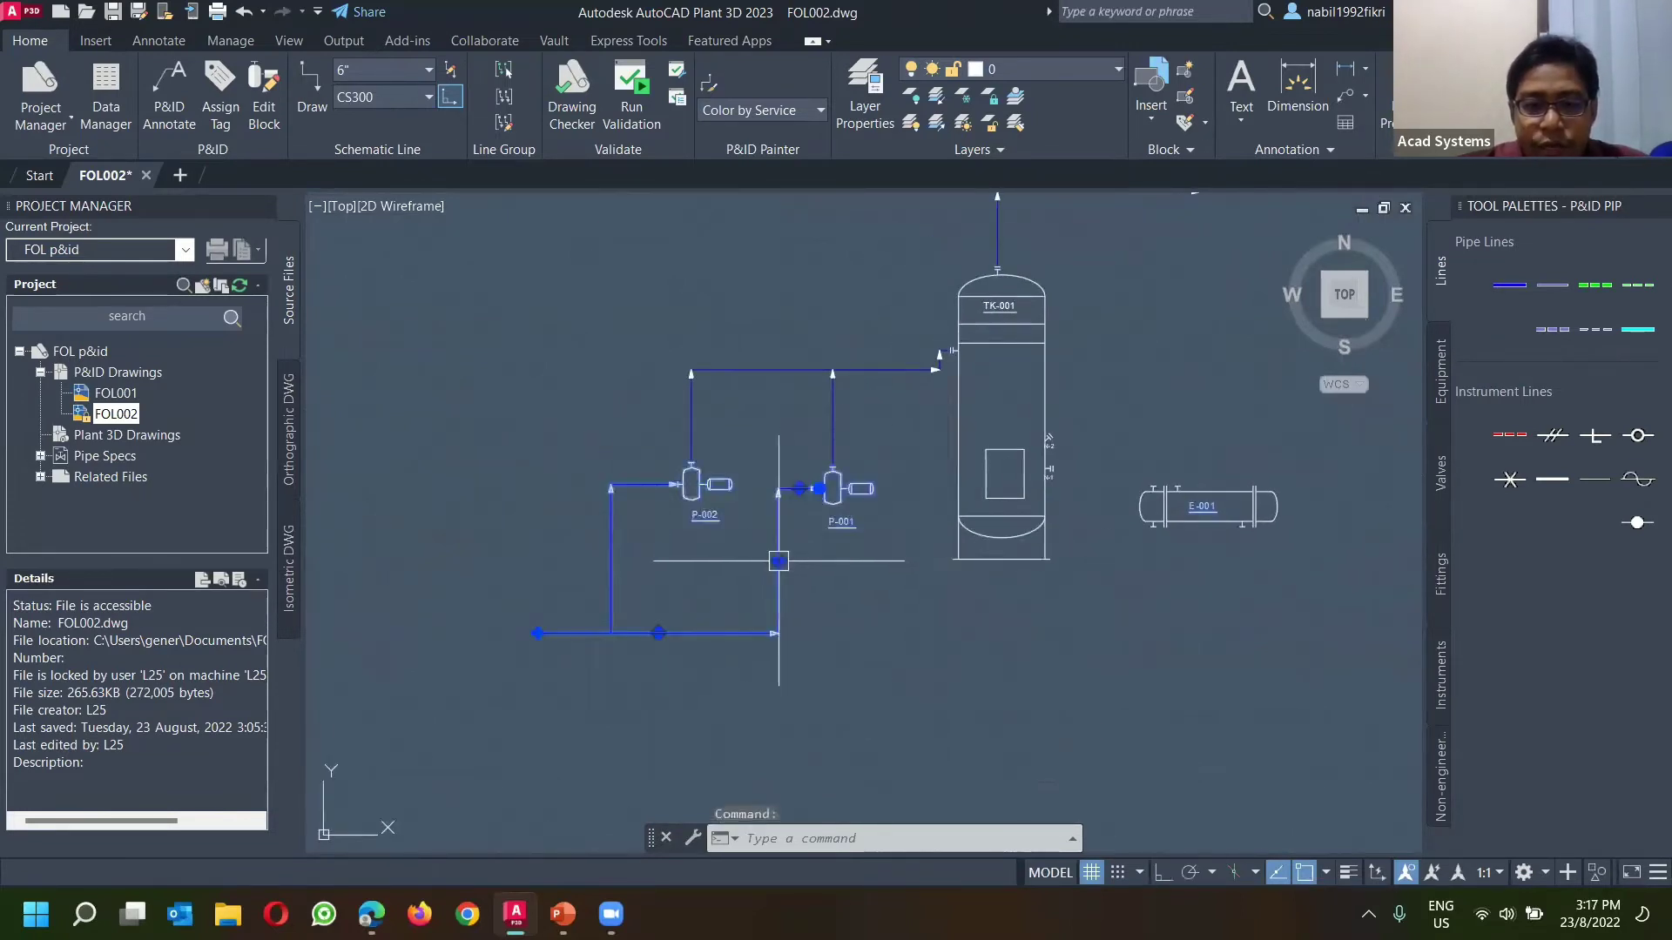
scroll(700, 558, "up", 2)
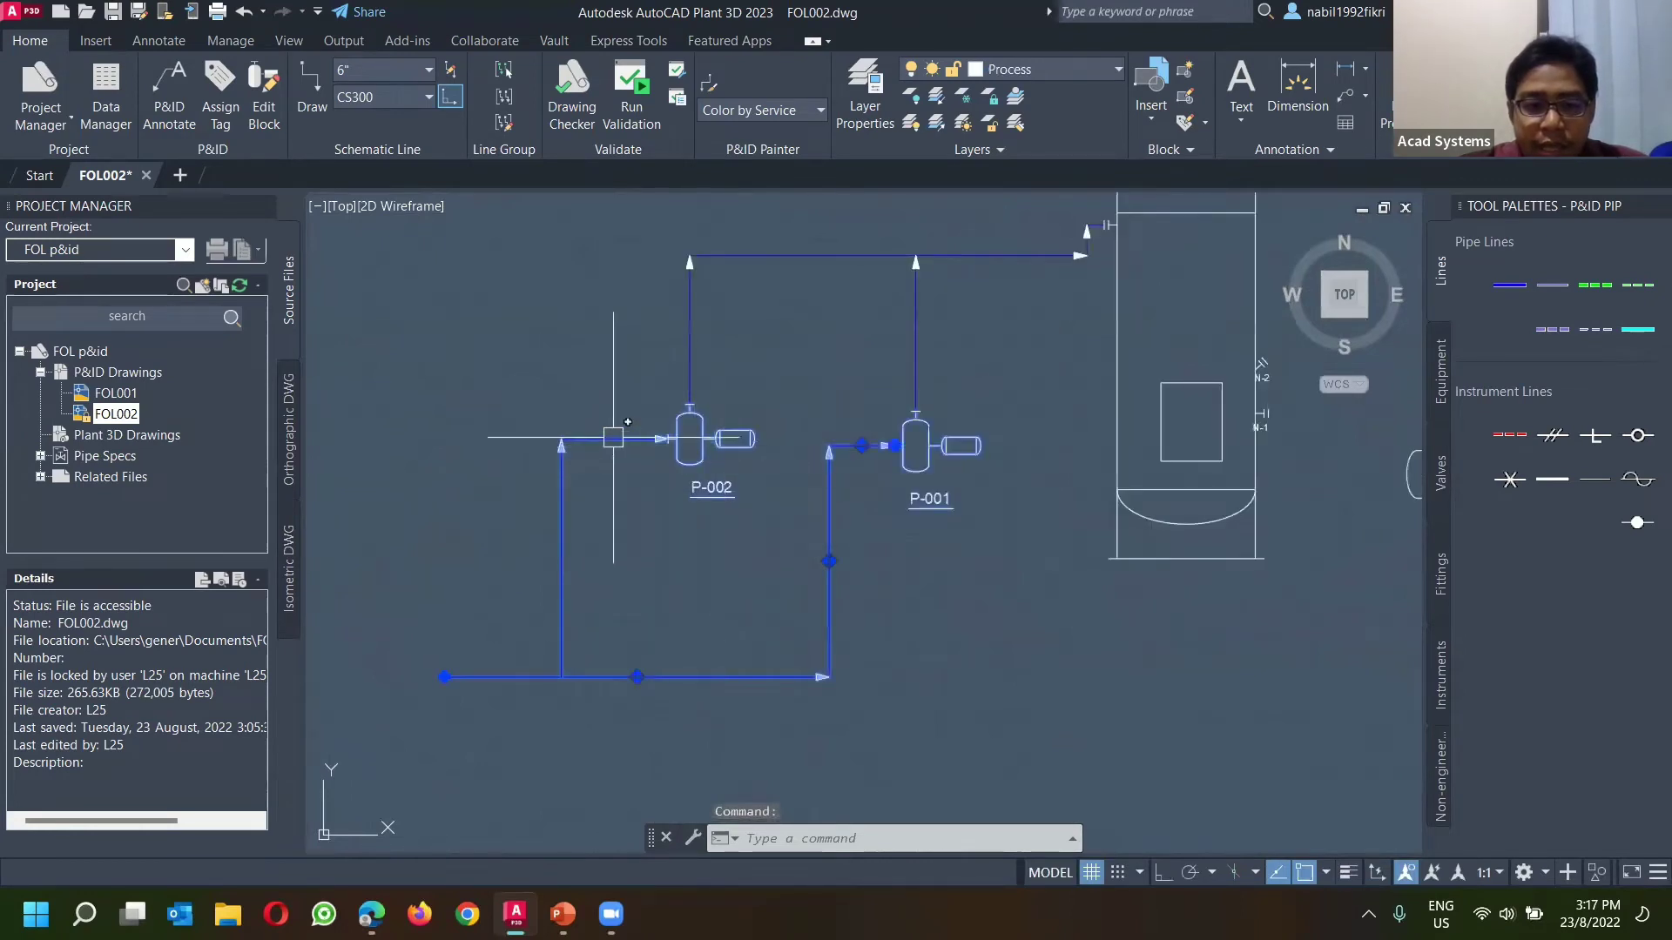
key("Escape")
middle_click_drag(862, 440, 867, 537)
scroll(1014, 410, "up", 2)
middle_click_drag(995, 430, 1020, 452)
left_click(989, 334)
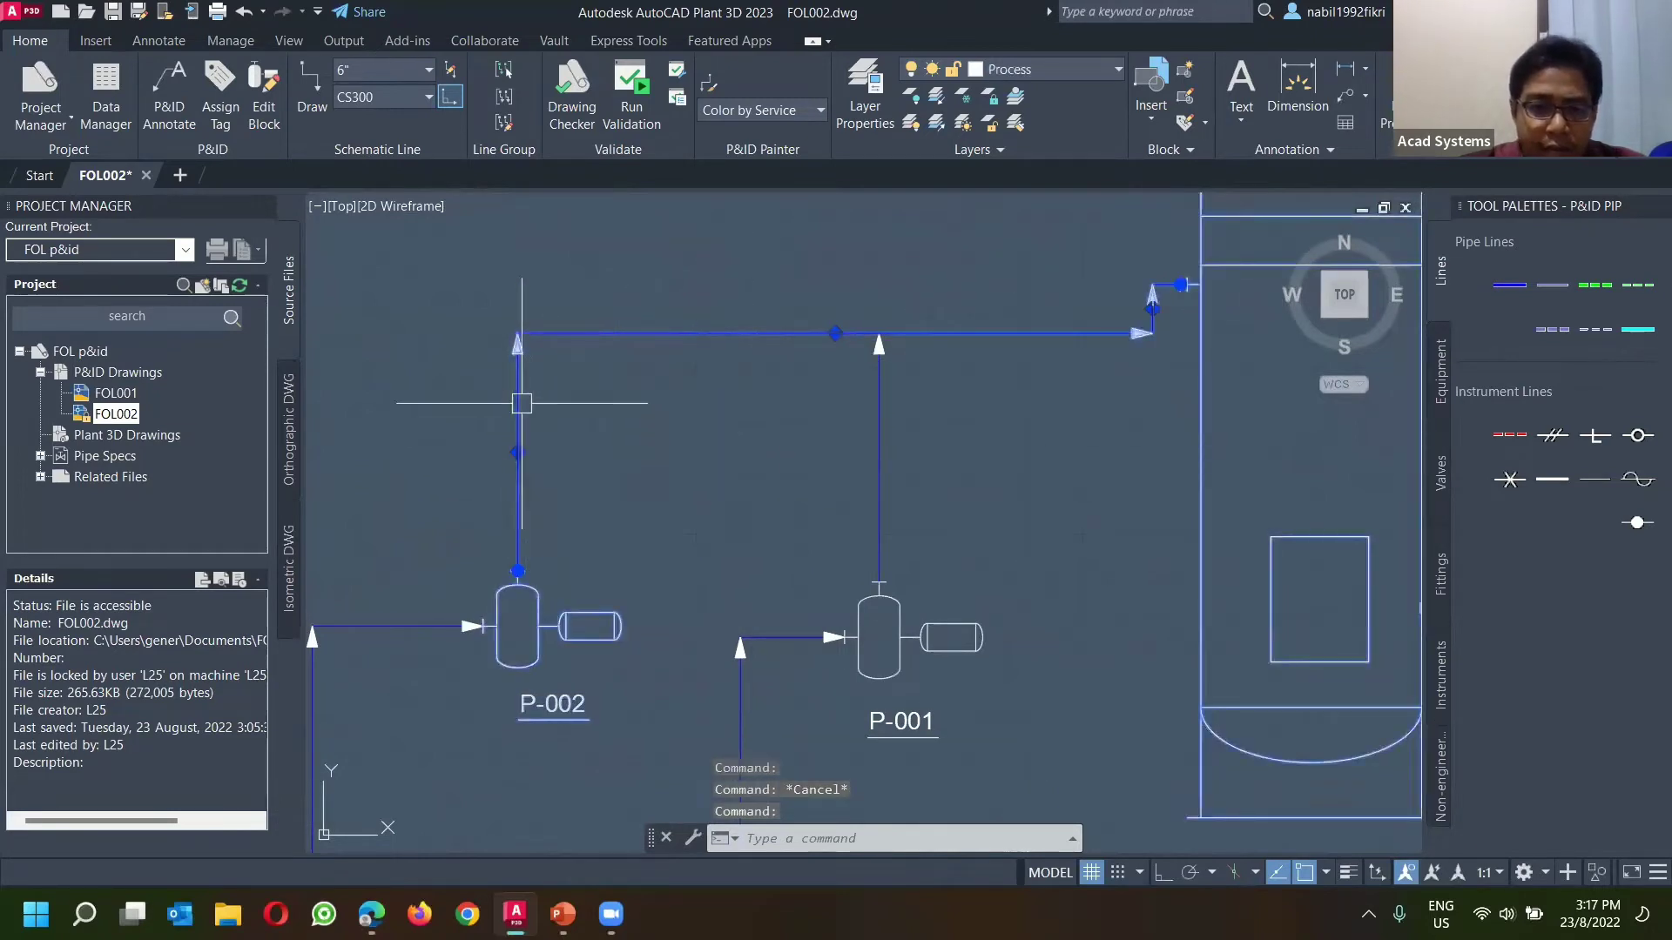
key("Escape")
left_click(878, 433)
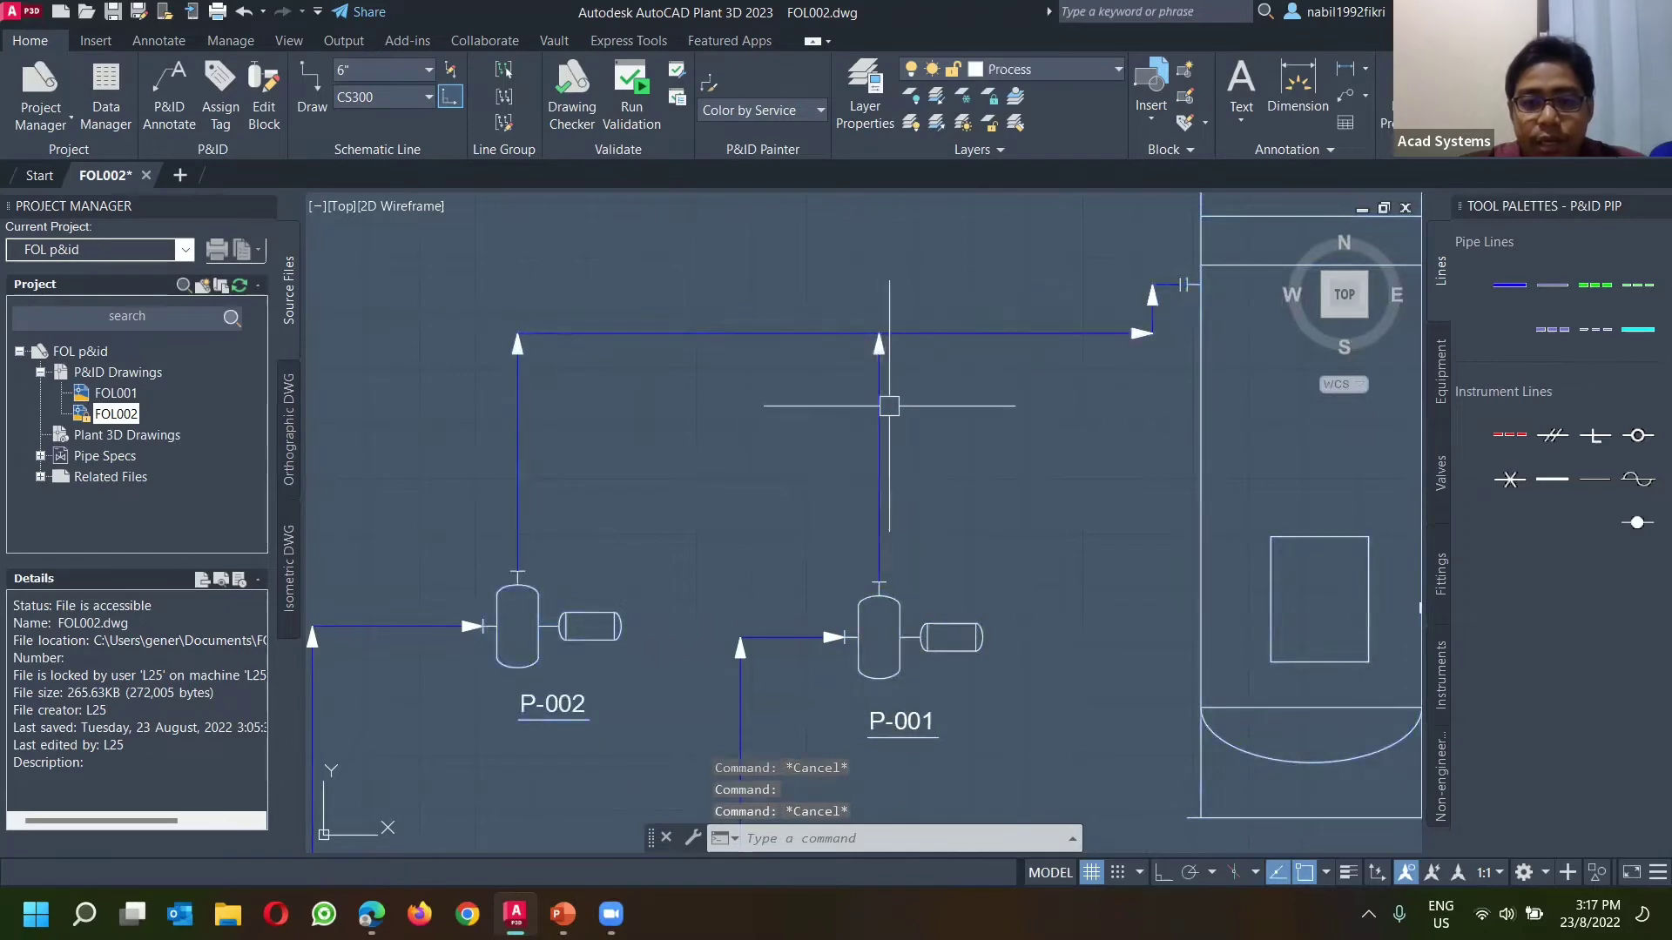
key("Escape")
Step: Open tag assignment for the pipe line feeding P-001's side nozzle, keeping size 6" and spec CS300
scroll(784, 714, "down", 2)
mouse_move(661, 784)
middle_mouse_down()
mouse_move(871, 437)
mouse_move(850, 567)
mouse_move(734, 598)
middle_mouse_up()
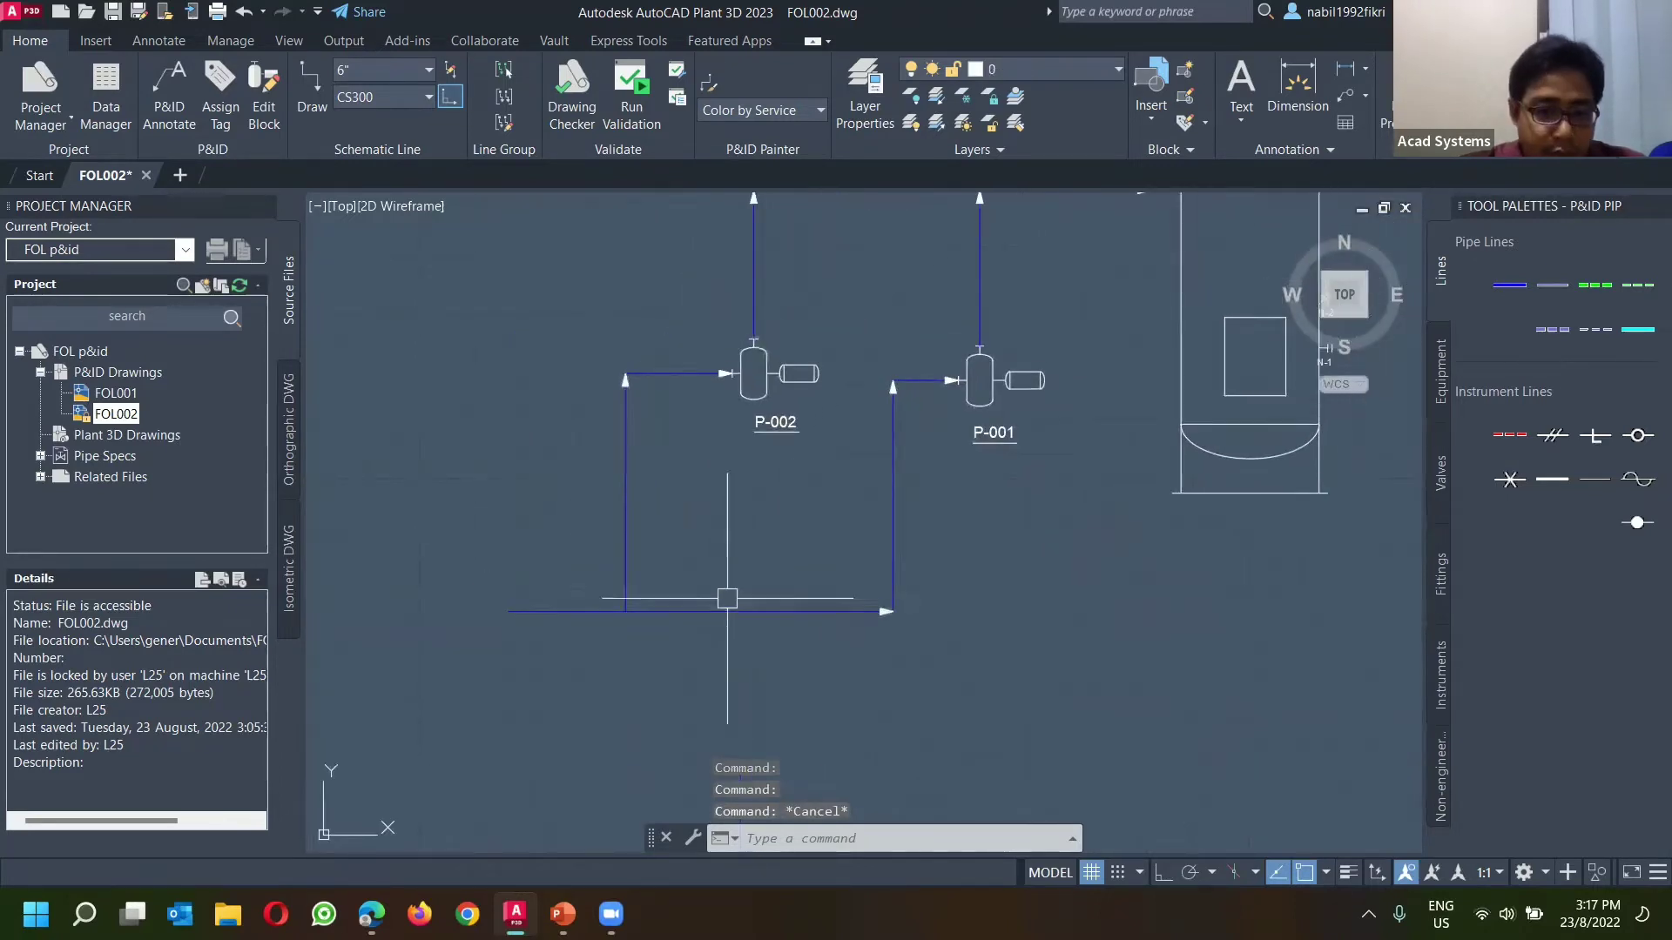
left_click(708, 616)
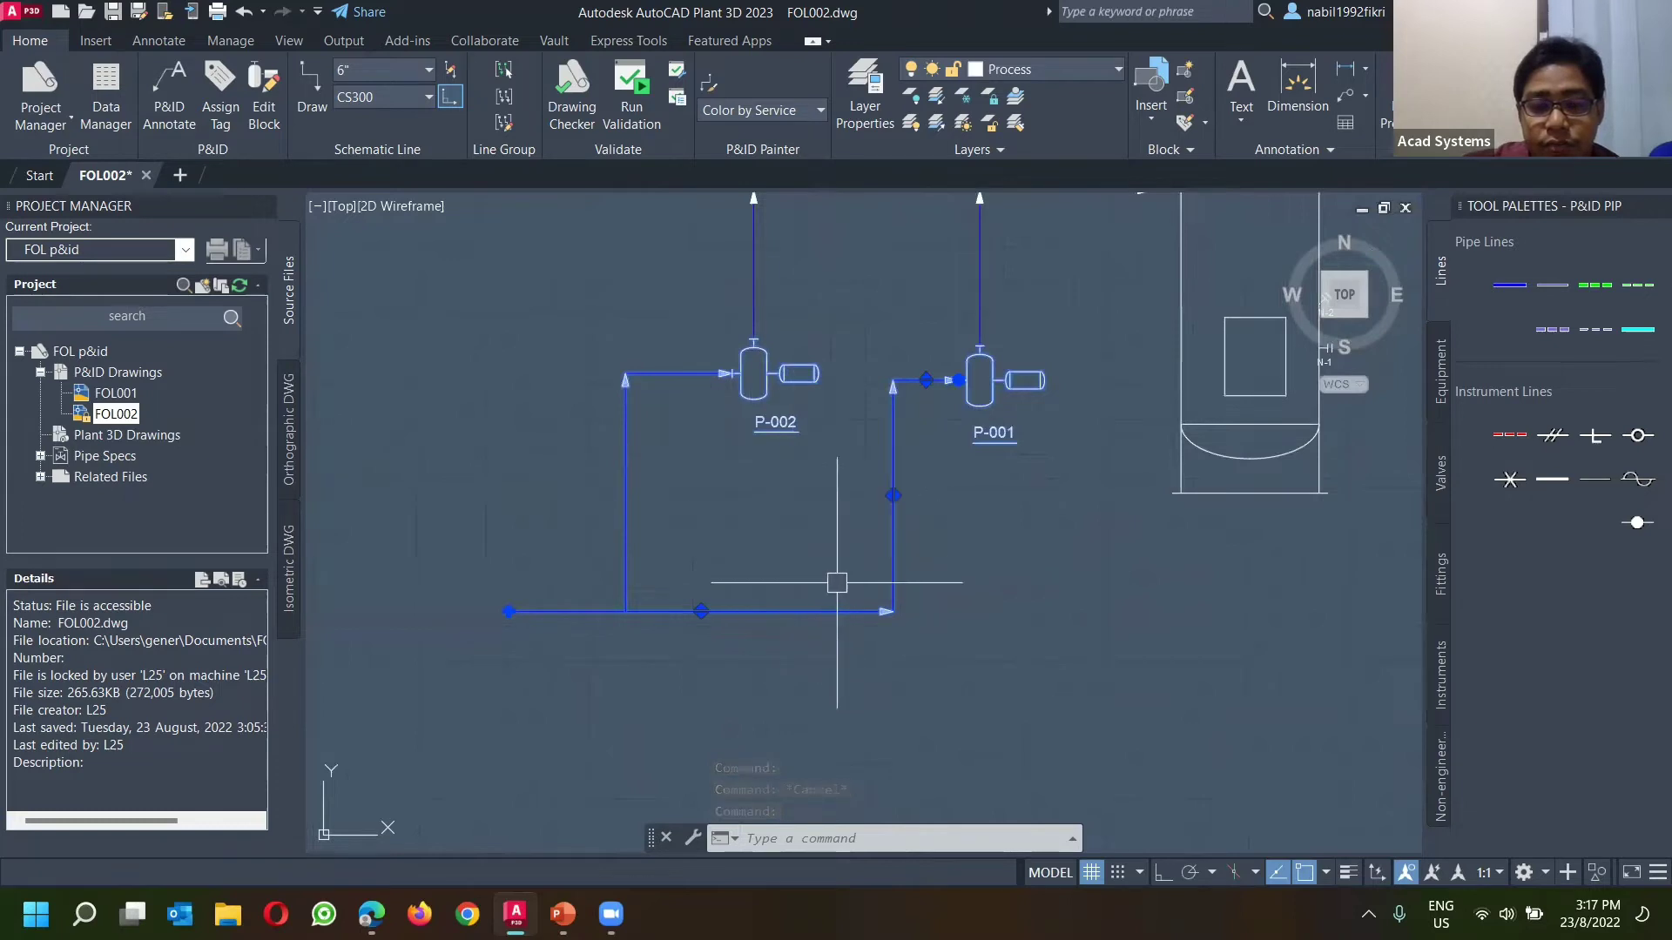
right_click(776, 534)
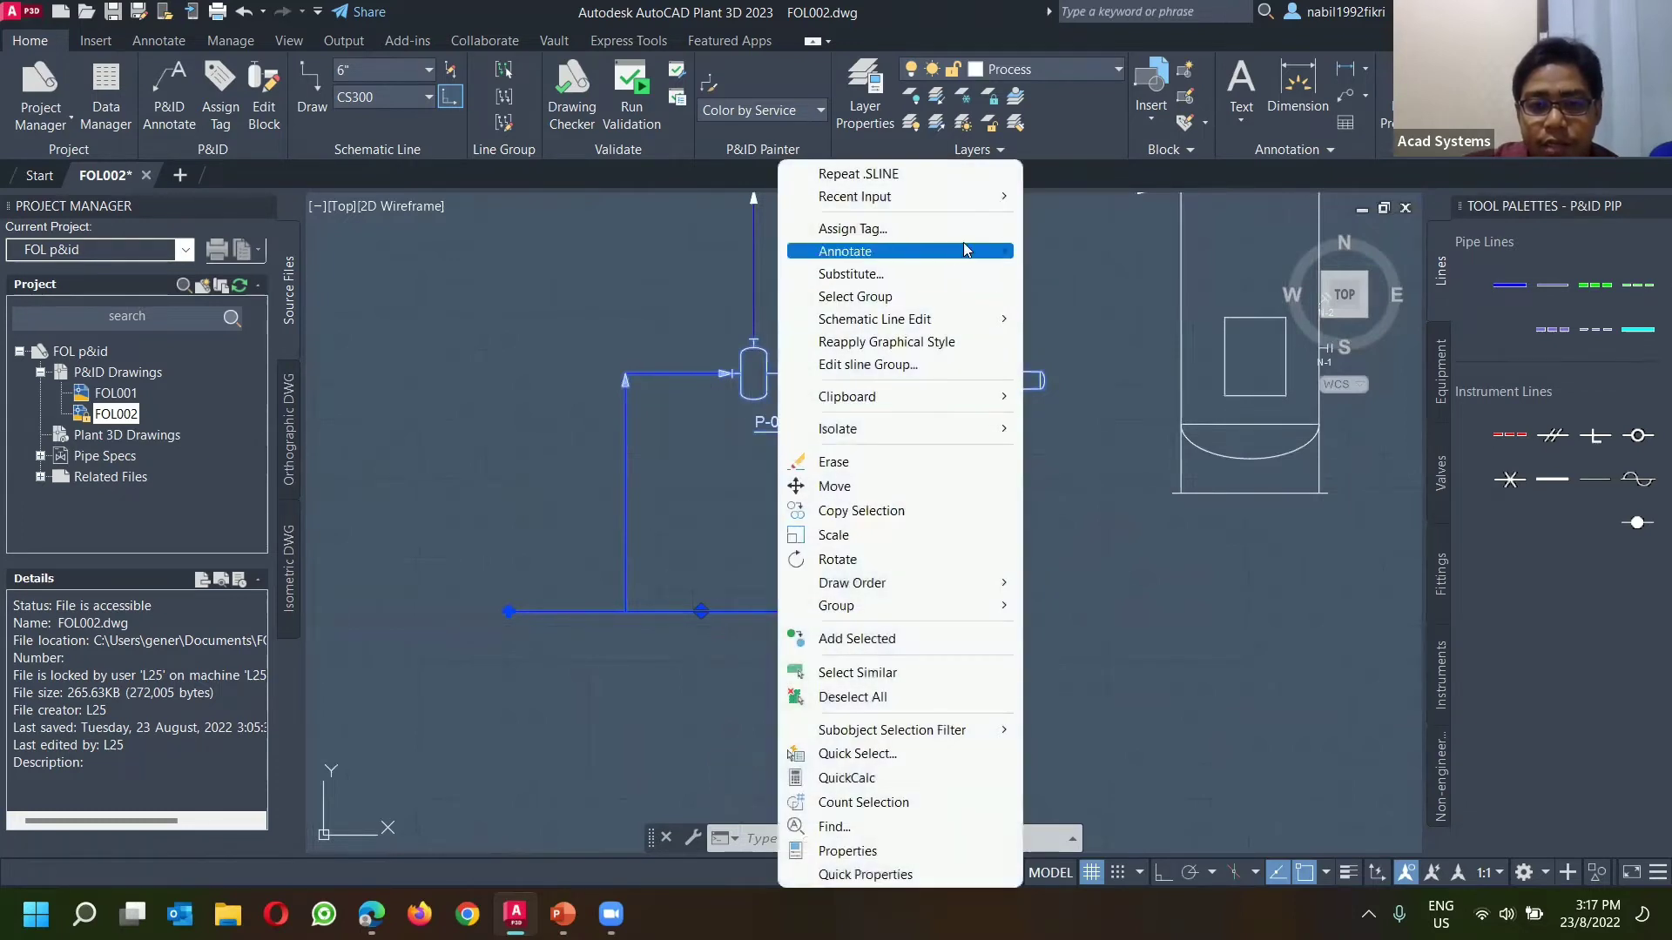
mouse_move(941, 325)
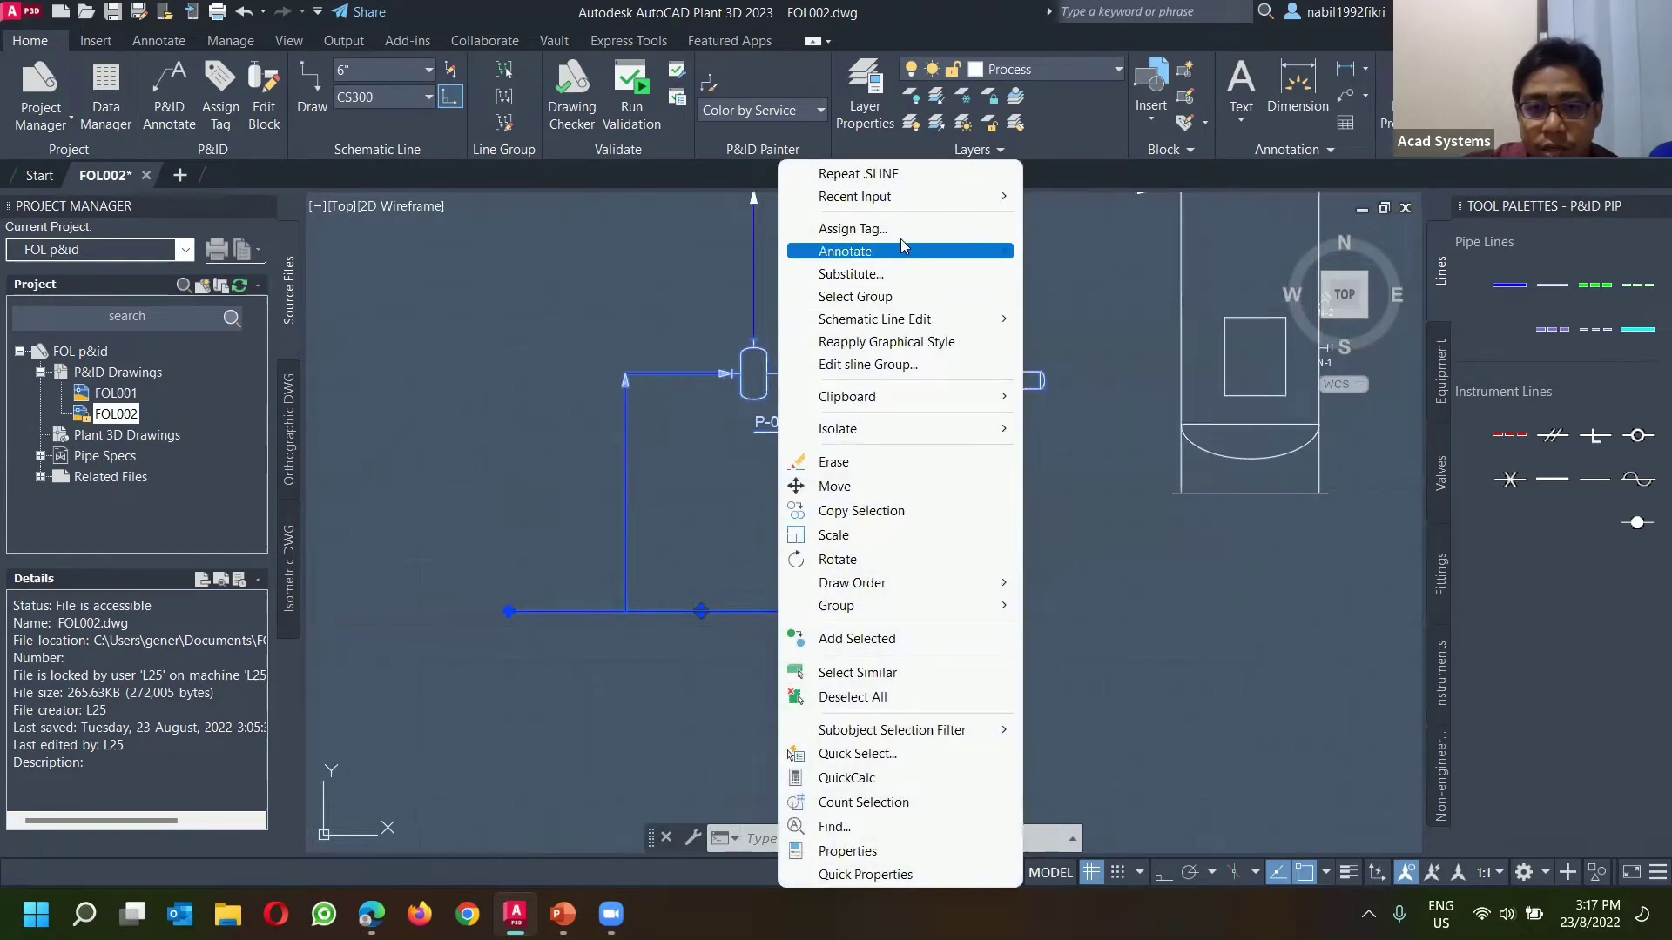
left_click(902, 231)
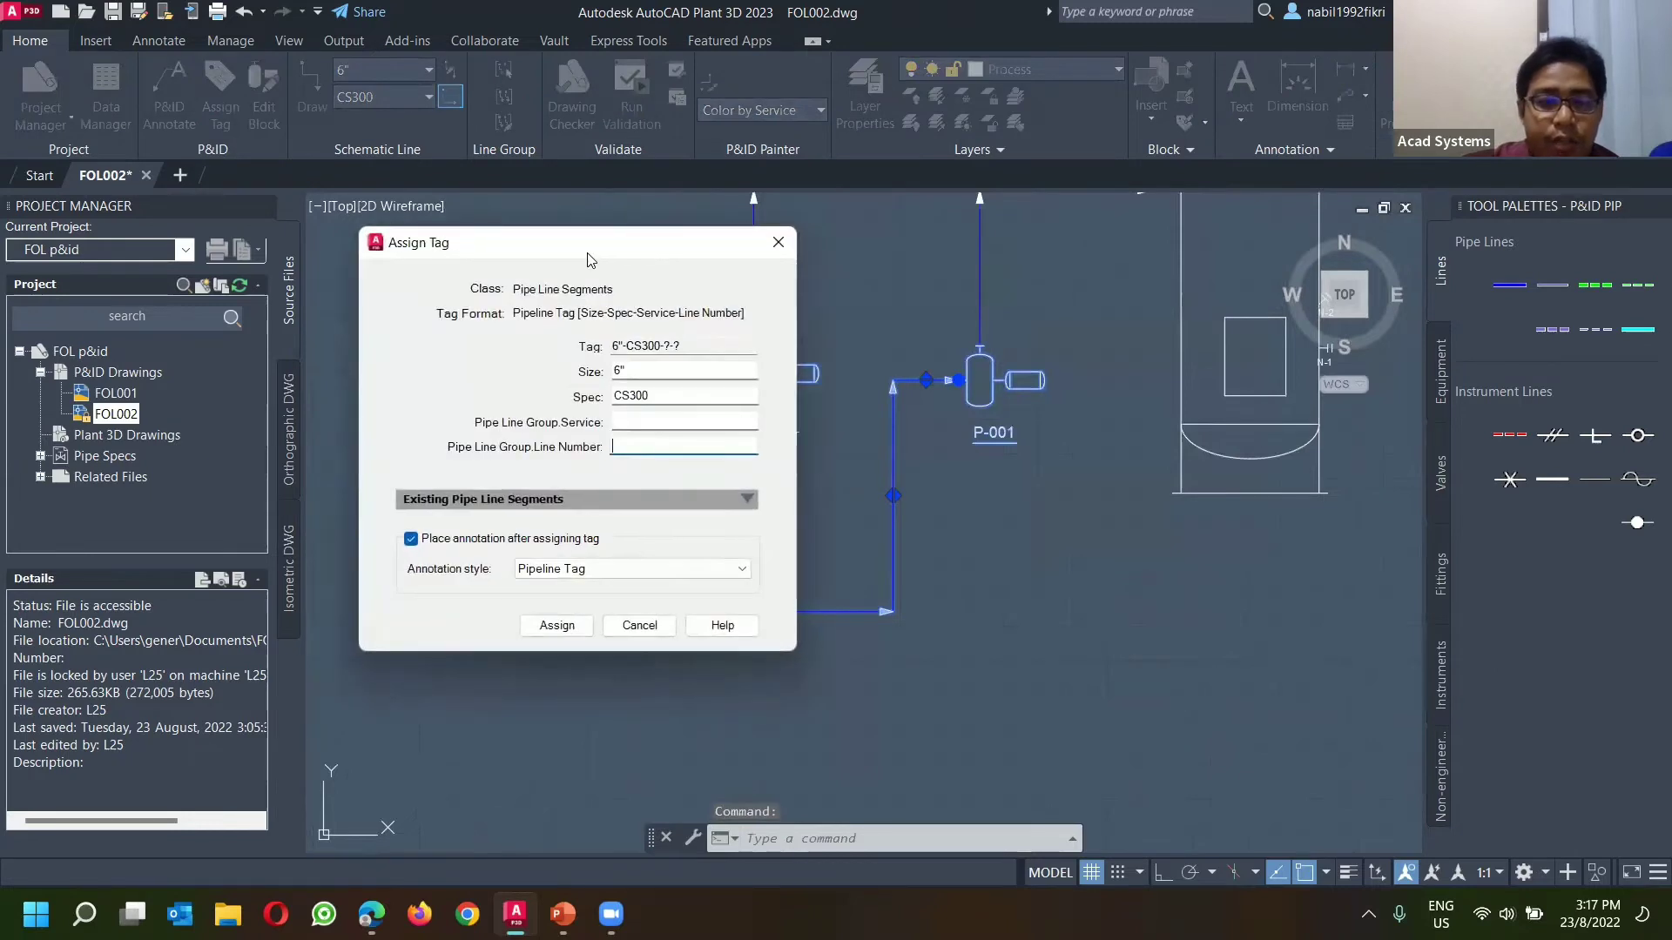
left_click_drag(587, 258, 512, 276)
left_click(554, 389)
left_click(568, 387)
left_click(628, 409)
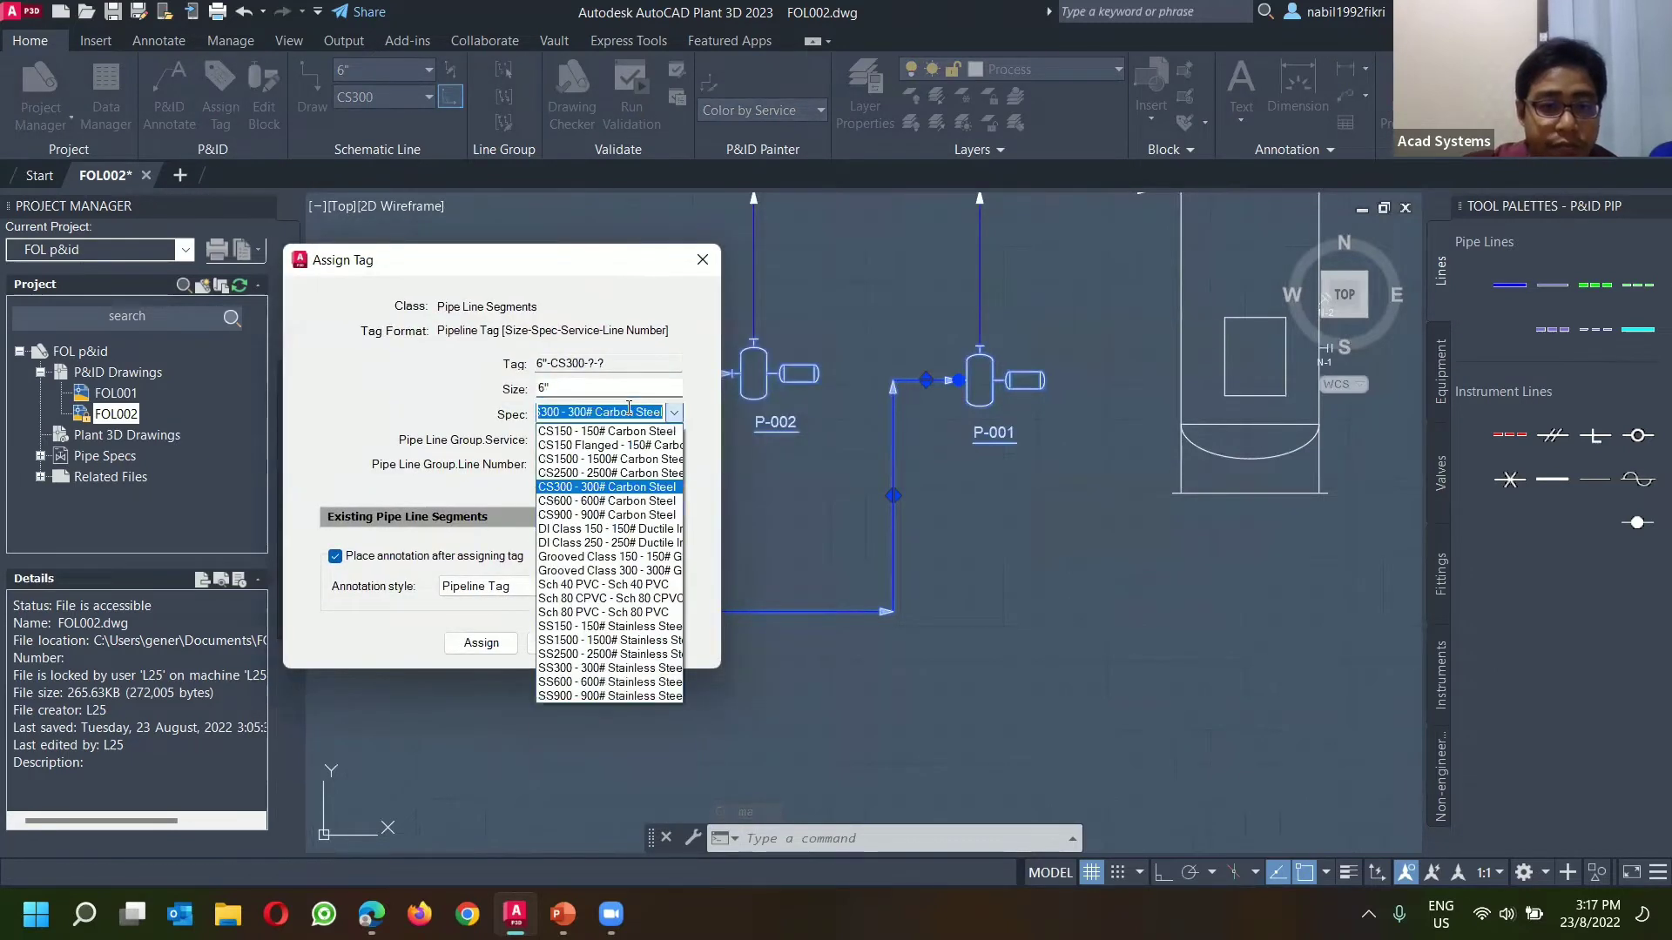
left_click(526, 409)
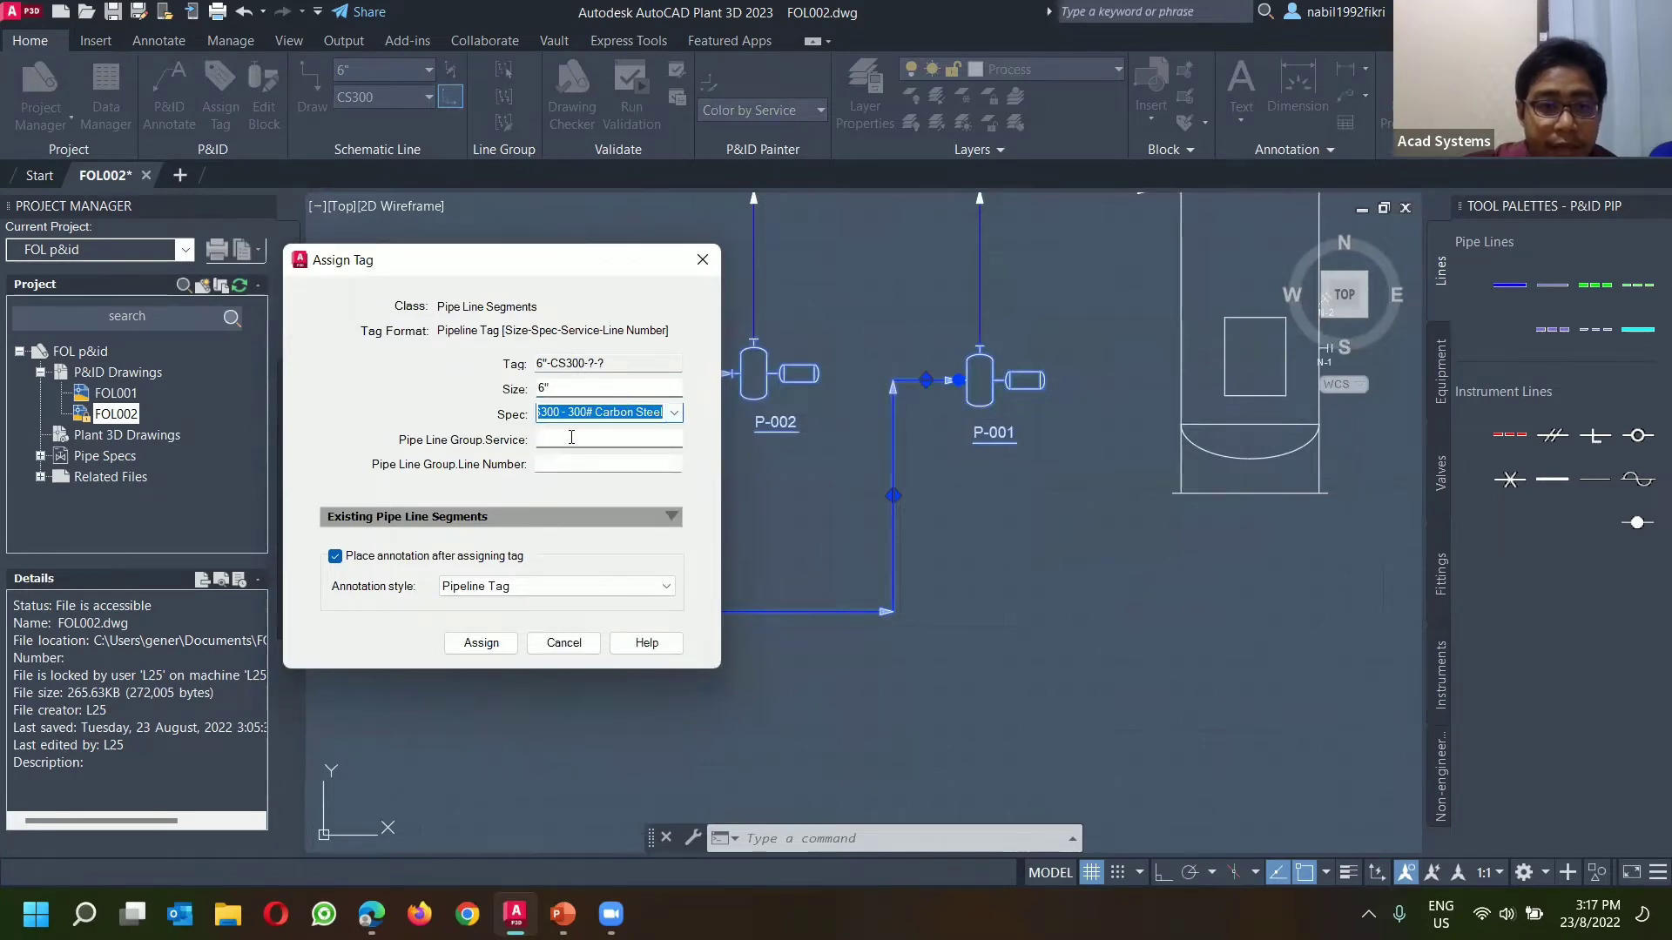
Step: Assign the line service P (General Process) and line number 001, and place its Pipeline Tag annotation below the horizontal segment
left_click(571, 437)
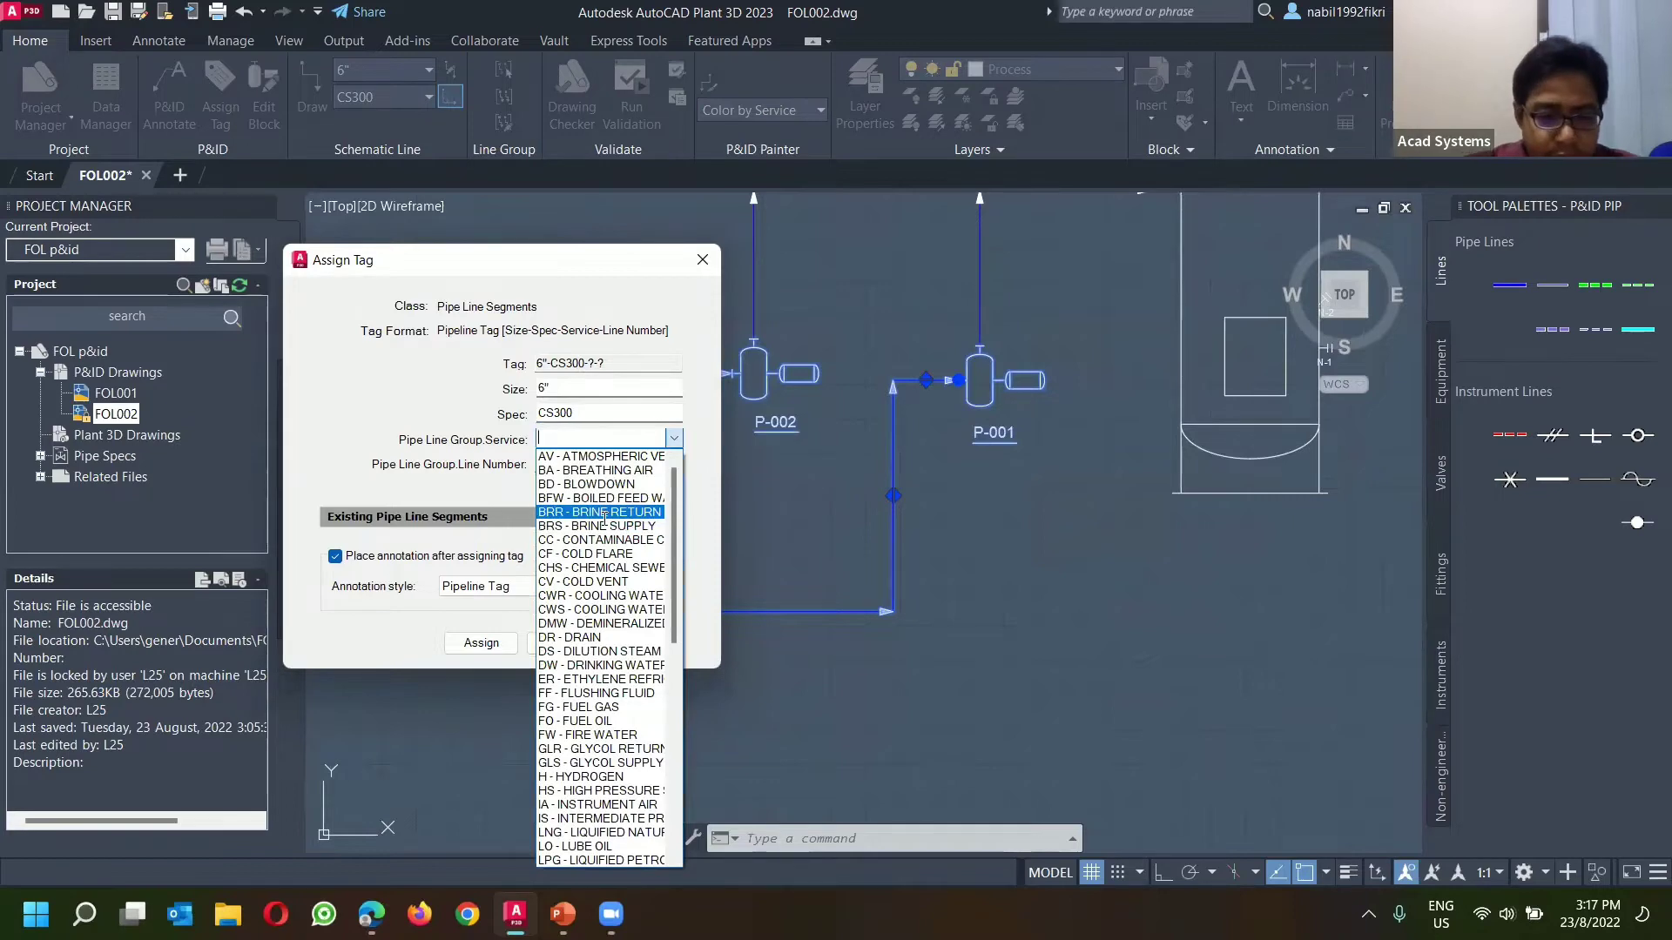
type("p")
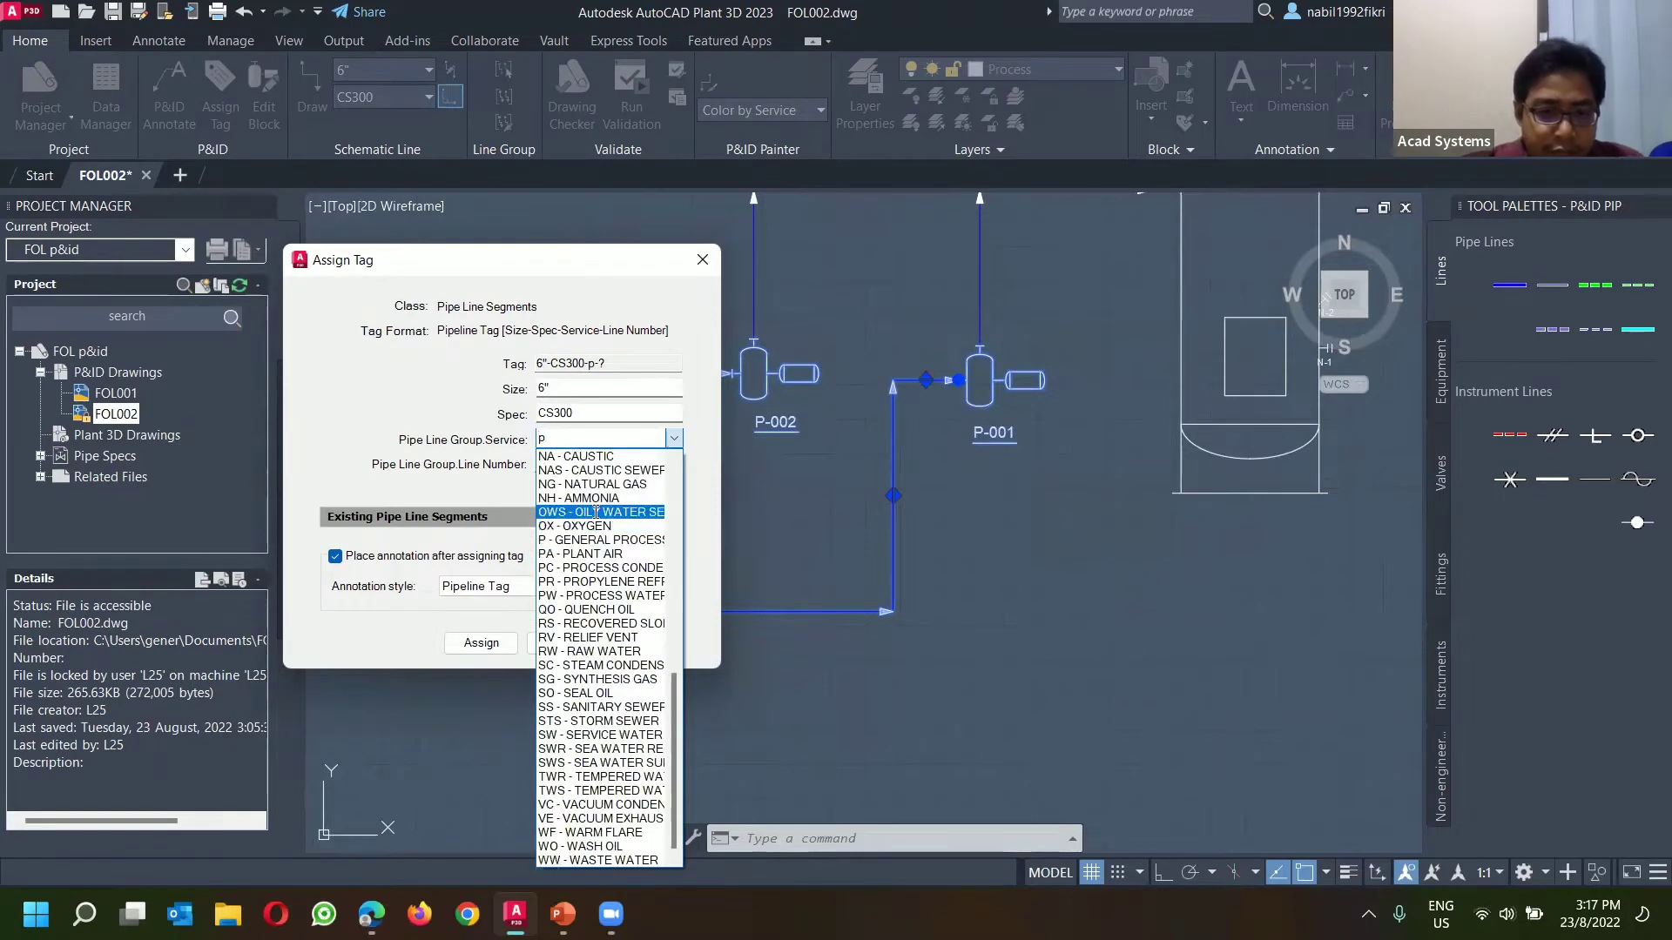
left_click(587, 541)
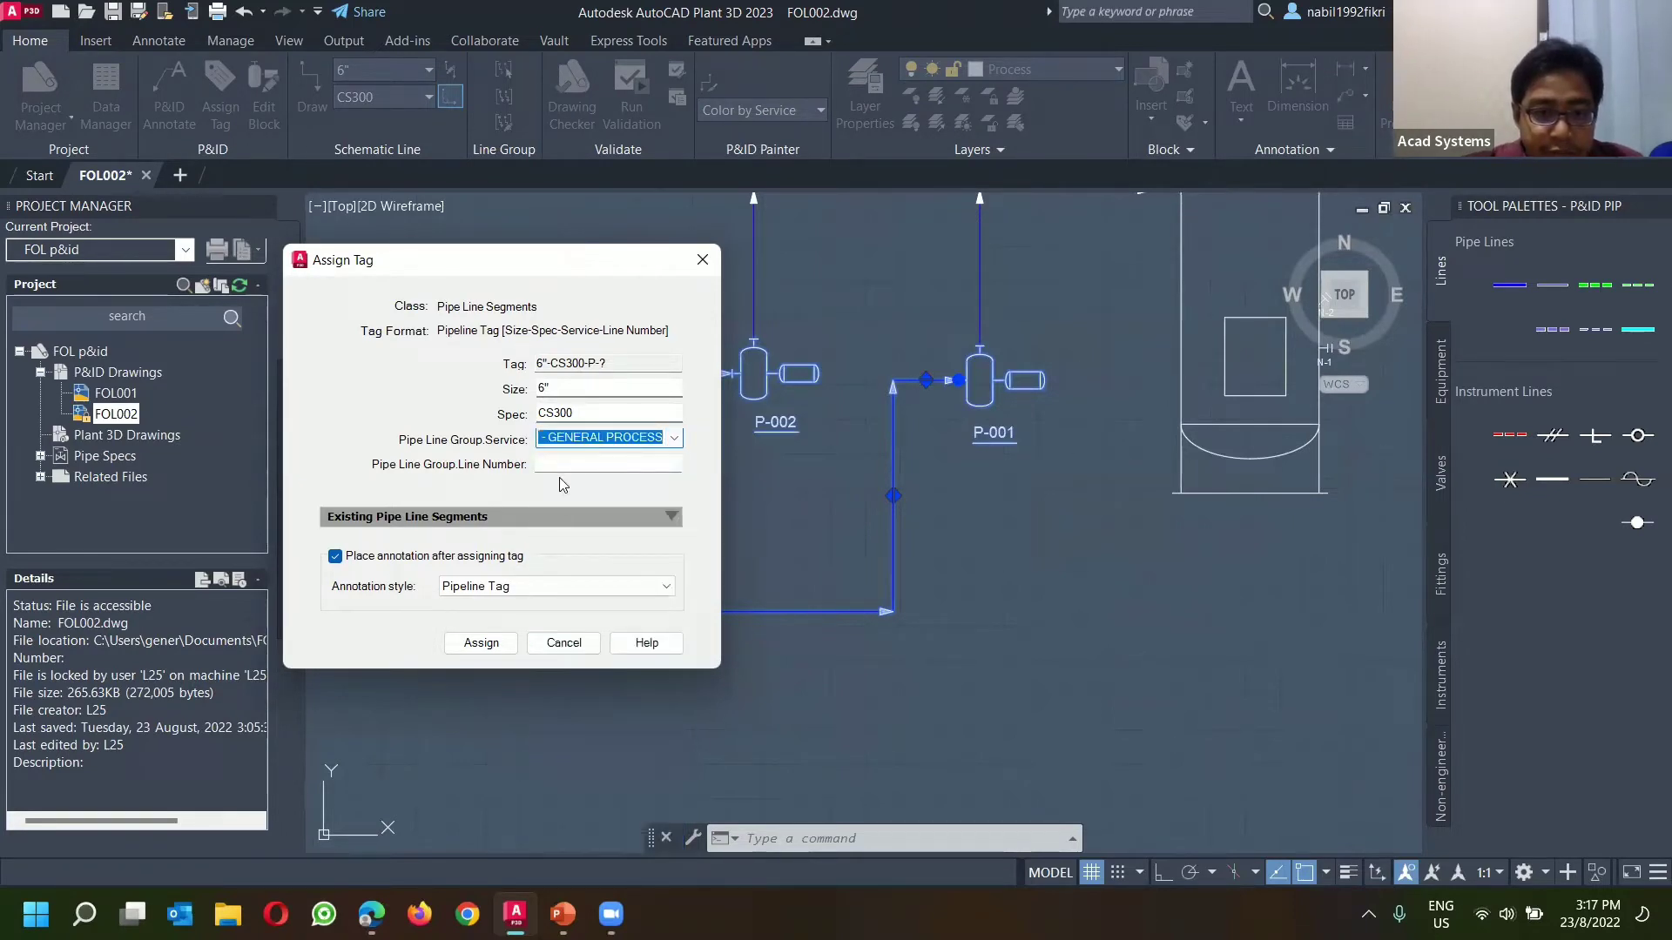
left_click(568, 471)
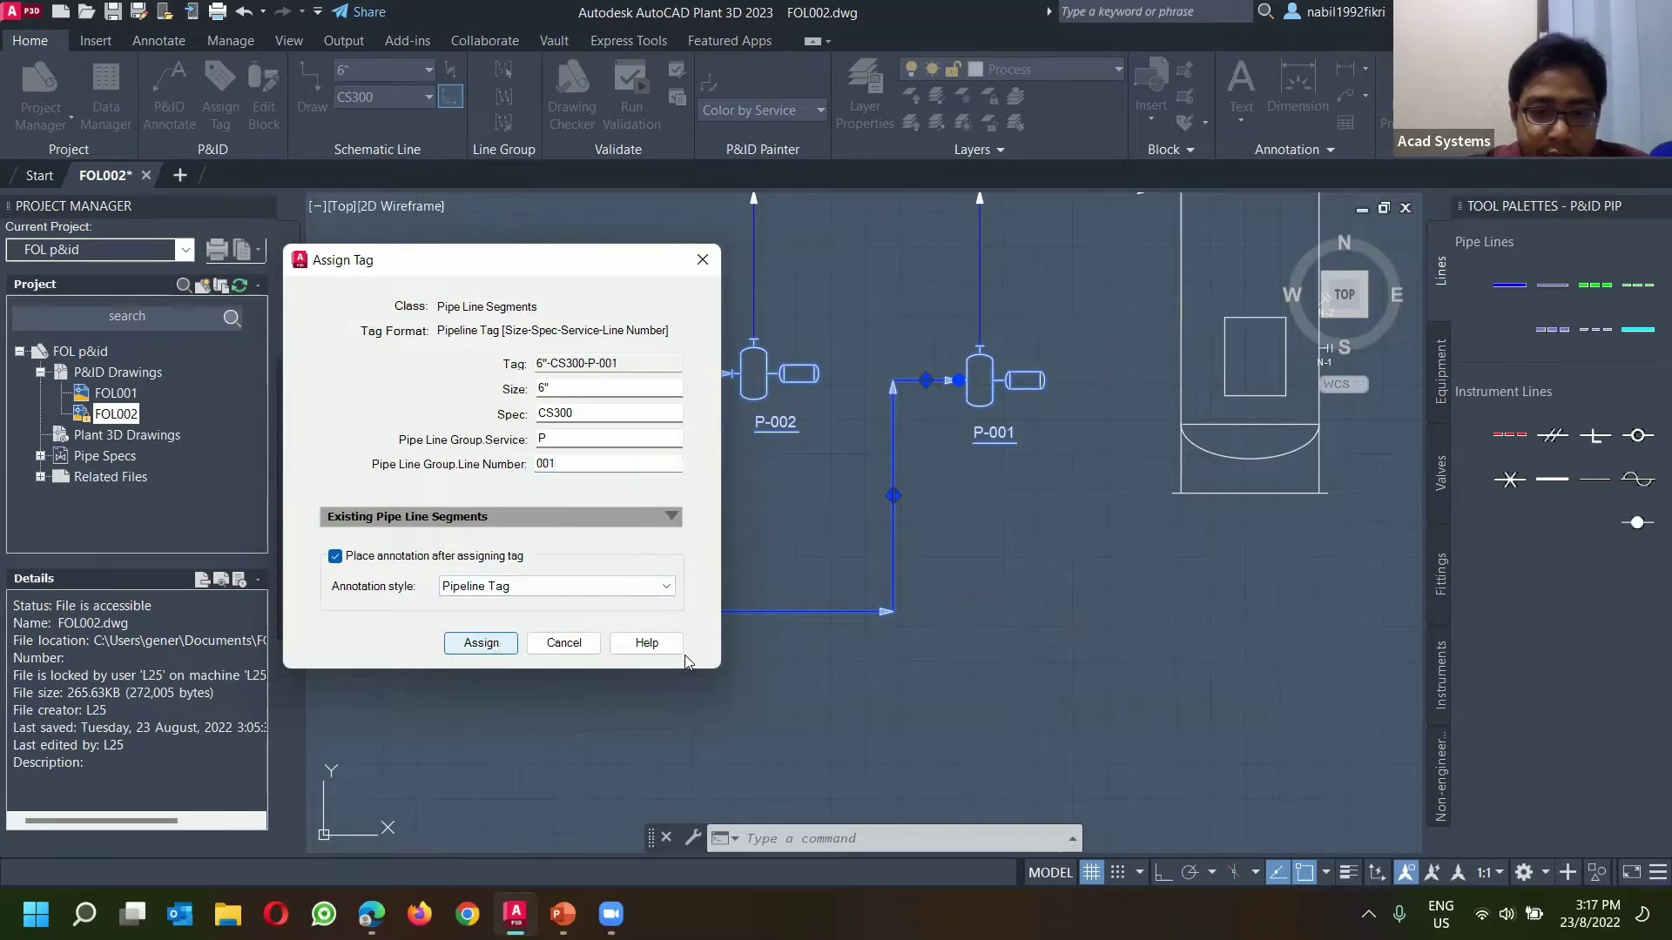
key("Return")
scroll(783, 642, "up", 4)
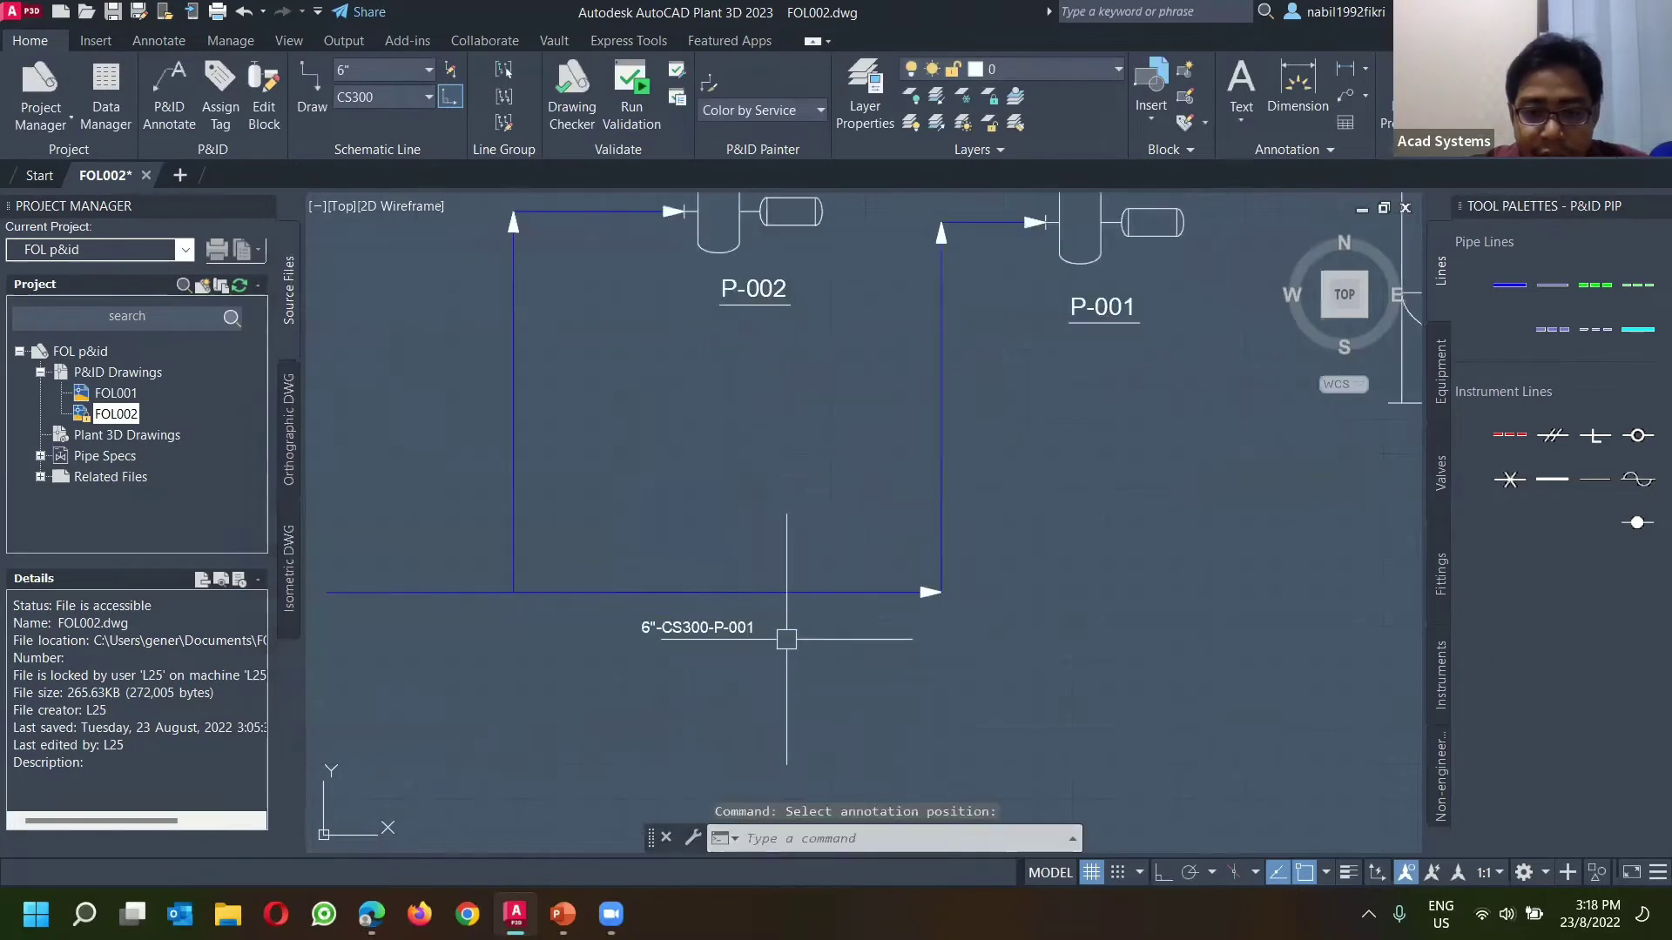
scroll(740, 627, "down", 2)
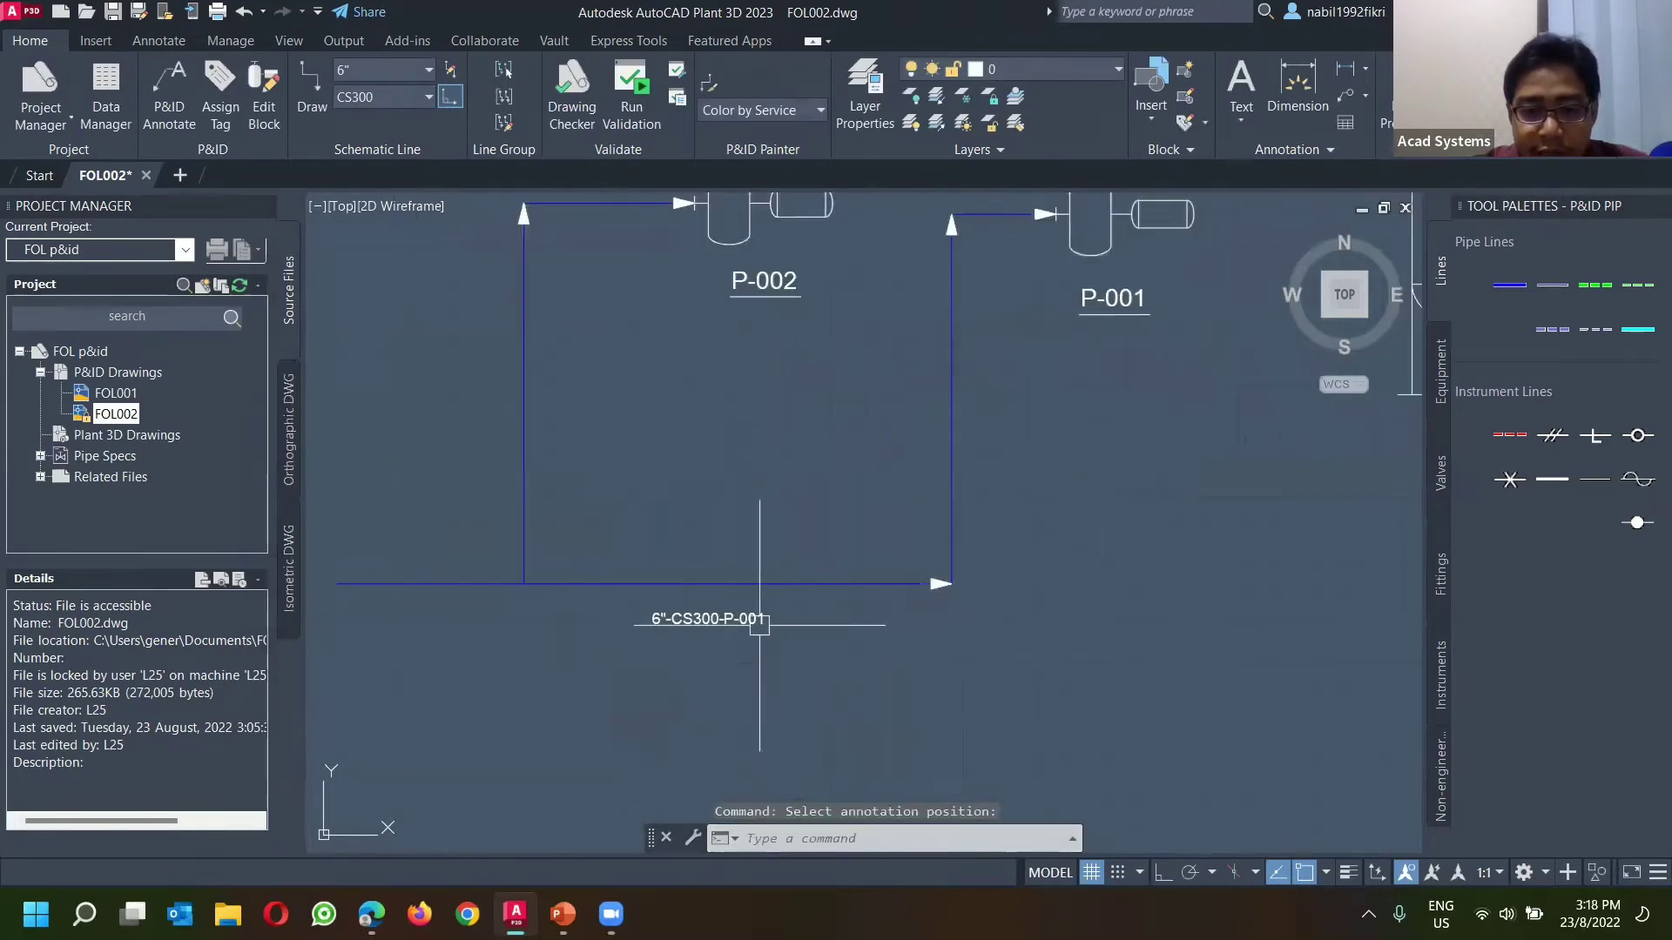
left_click(697, 634)
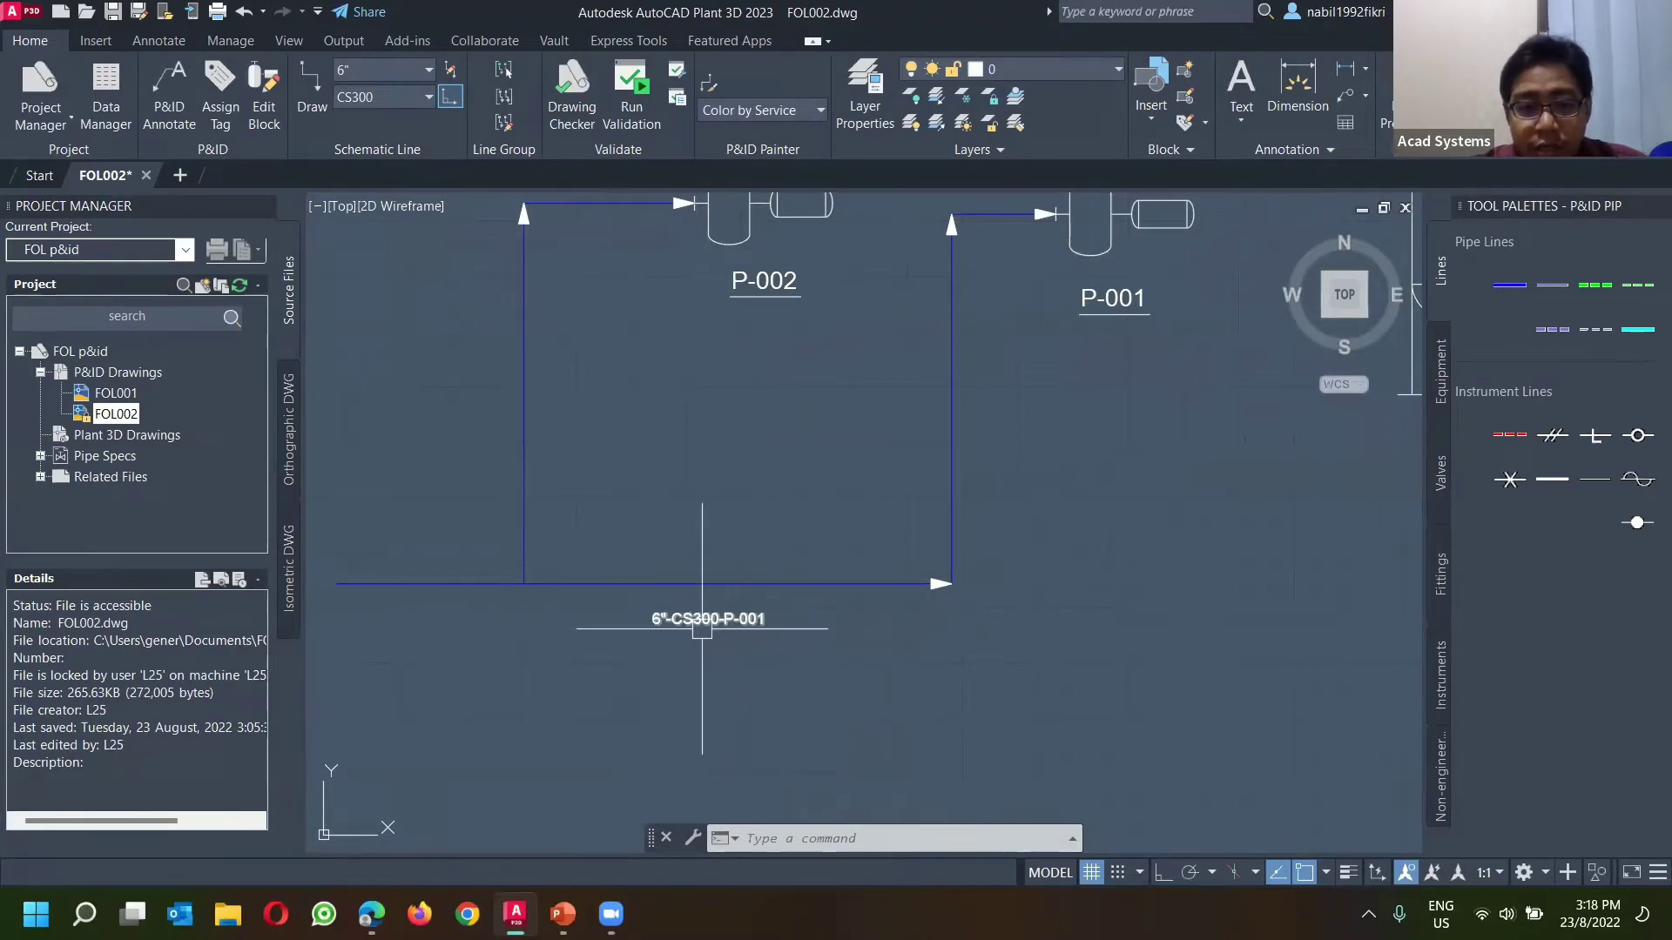
Step: Assign line number 002 to the pipe line at P-002's side nozzle, with annotation placement turned off
mouse_move(731, 635)
middle_mouse_down()
mouse_move(783, 687)
mouse_move(826, 695)
middle_mouse_up()
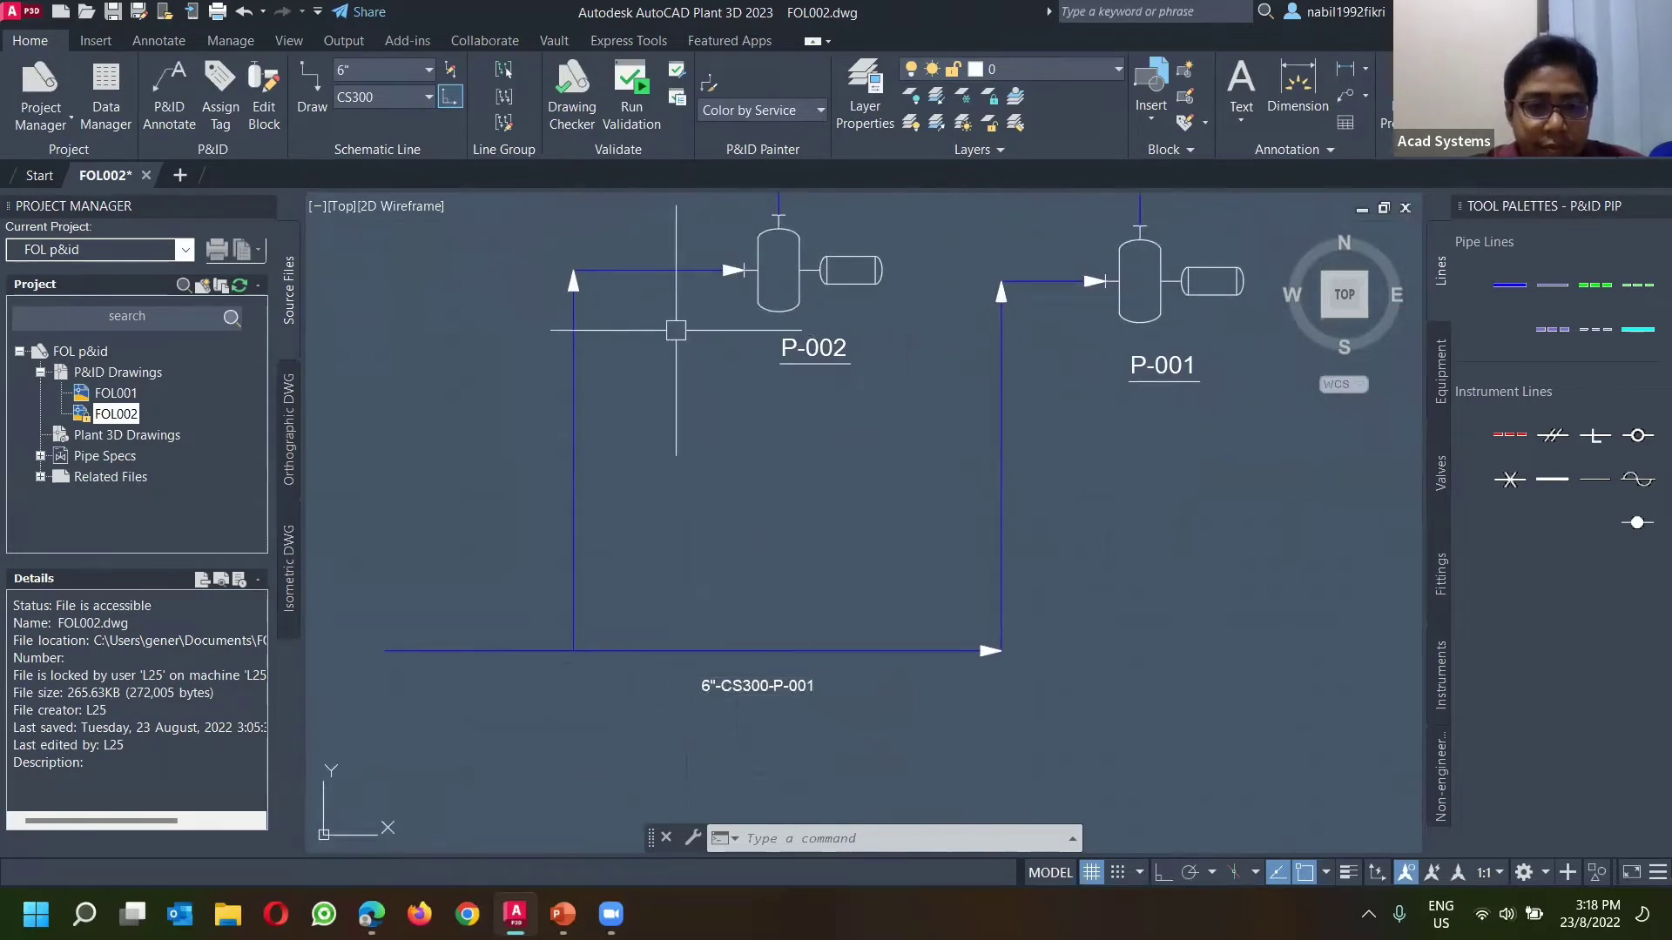
left_click(630, 271)
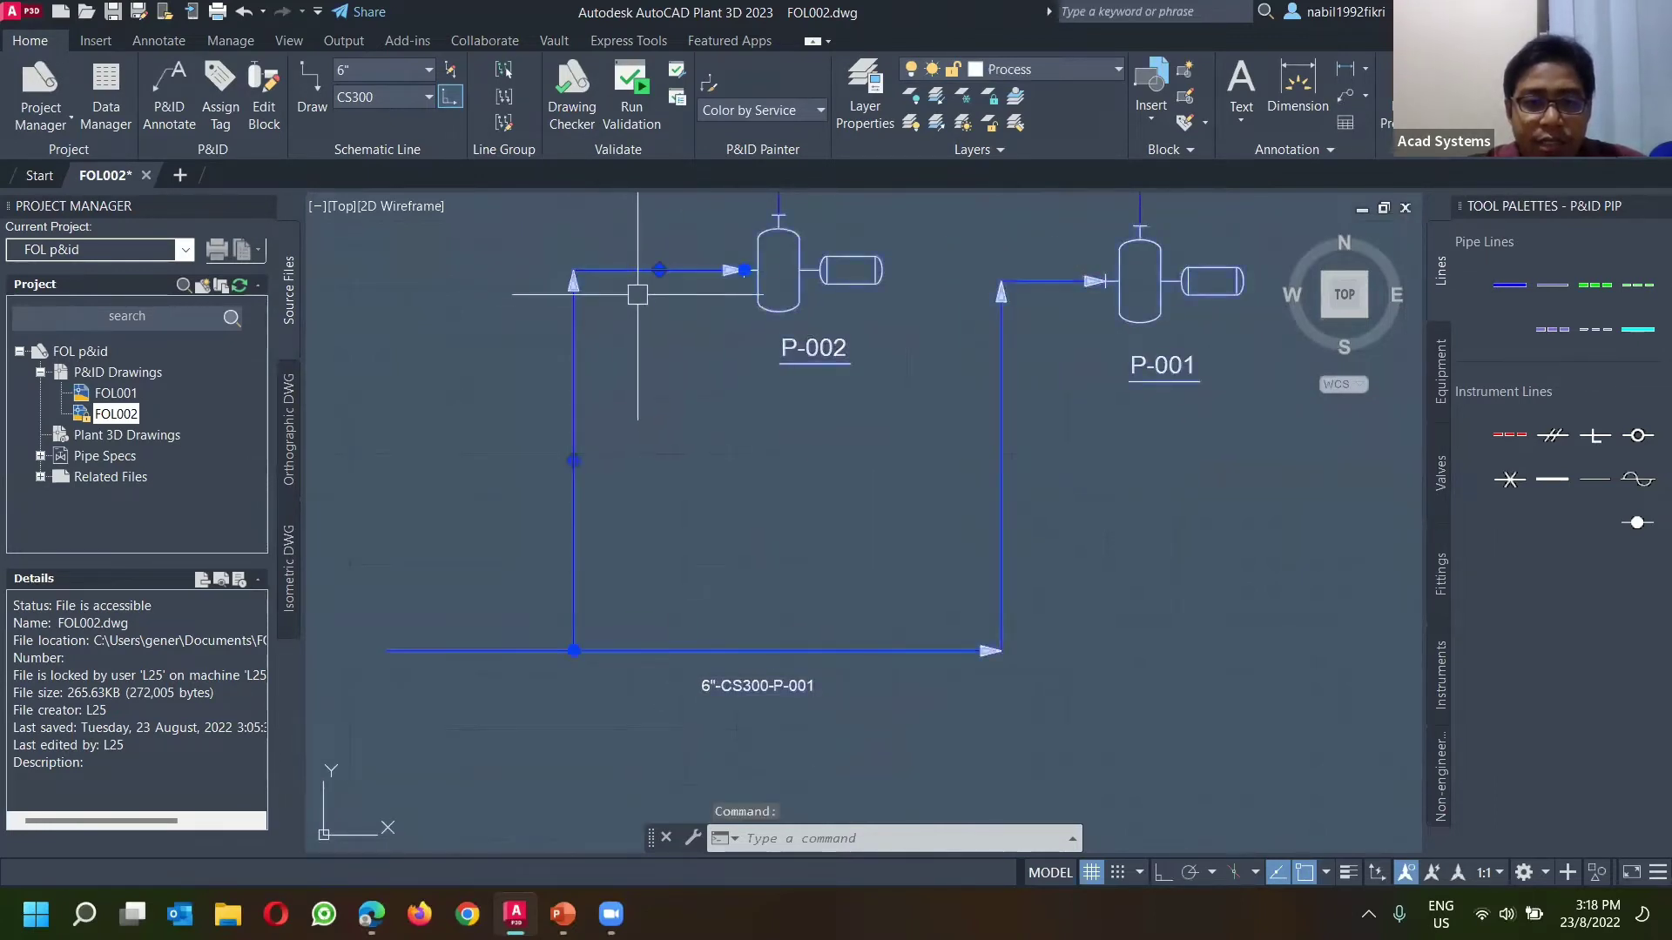
right_click(667, 340)
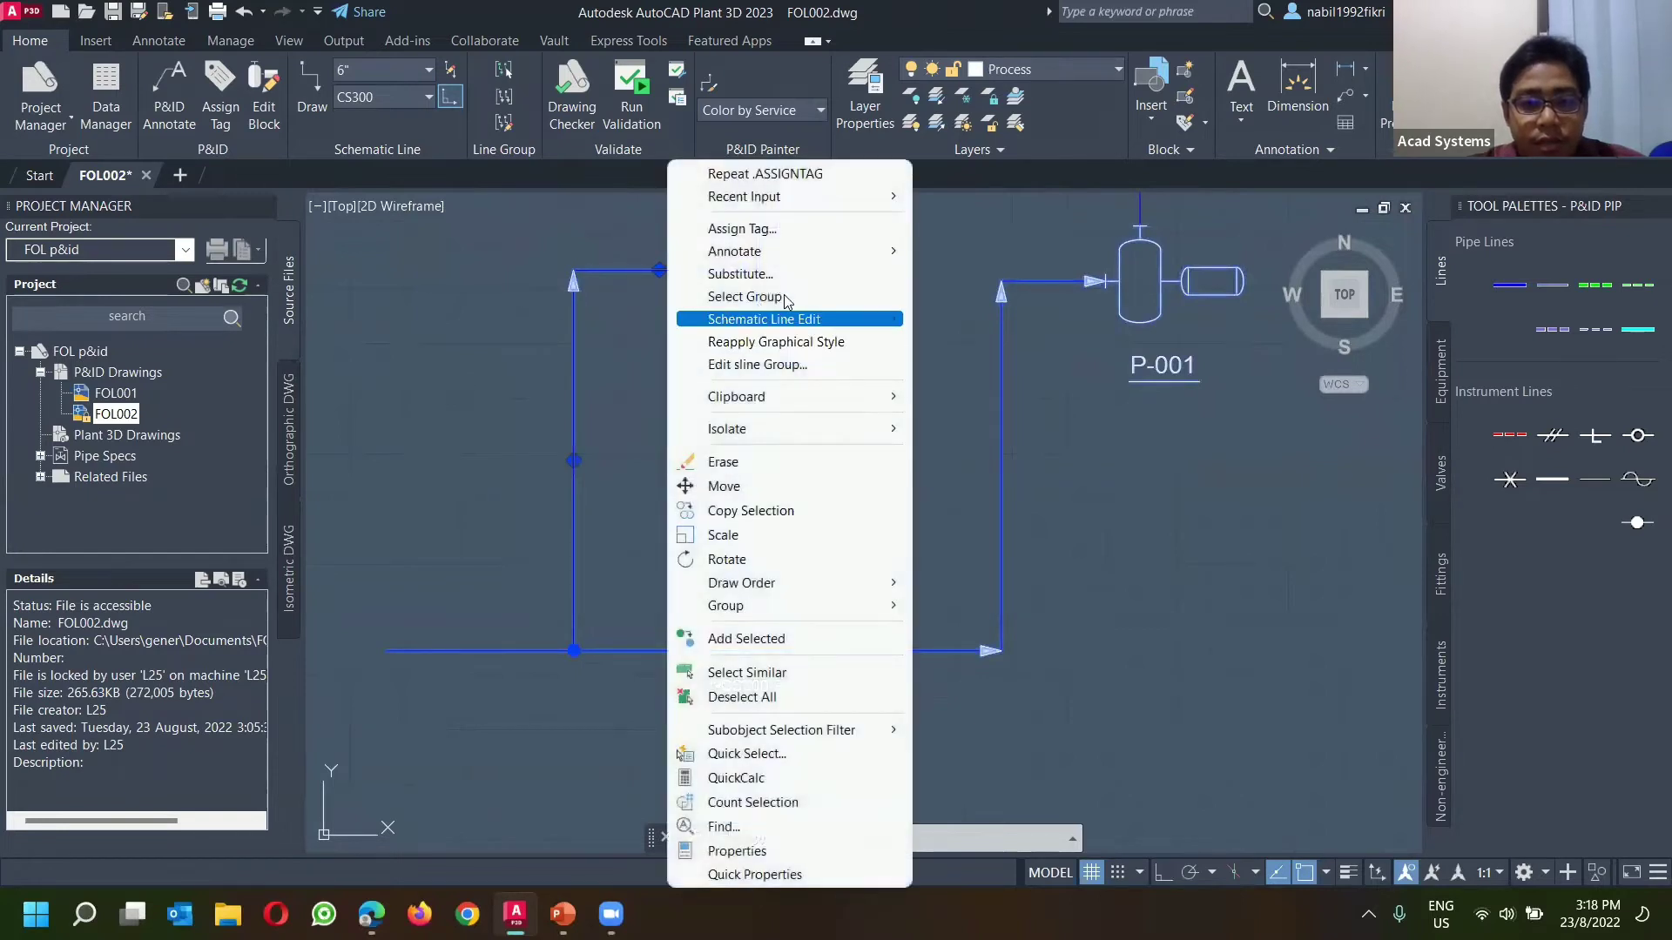
left_click(788, 229)
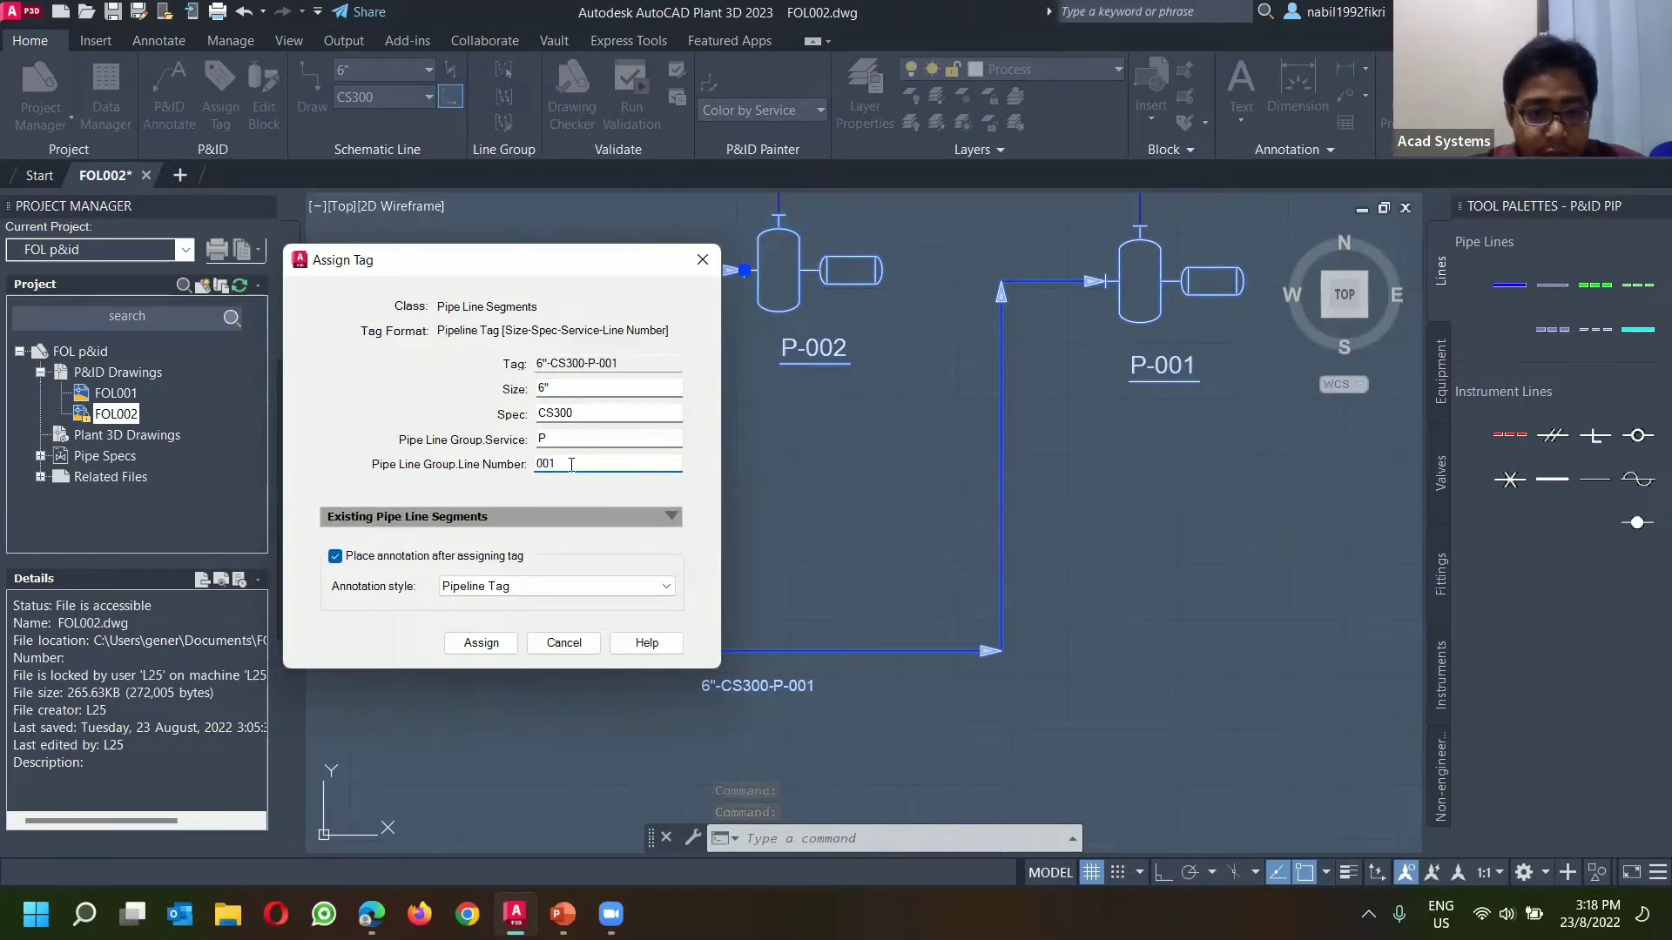
type("2")
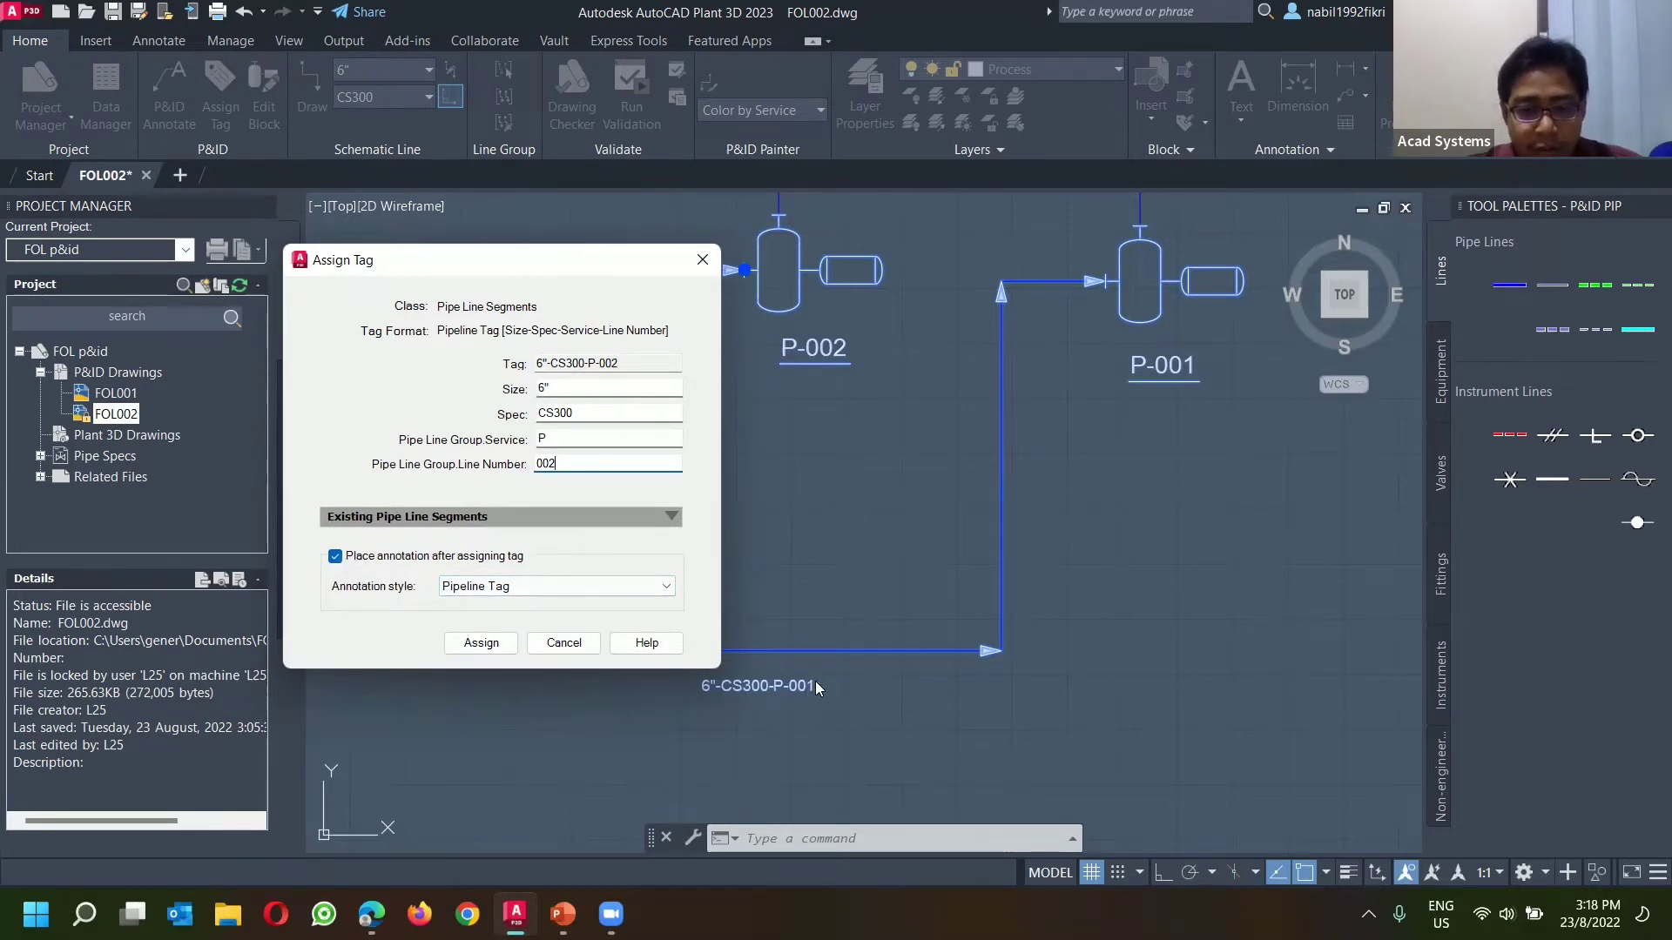
left_click(334, 559)
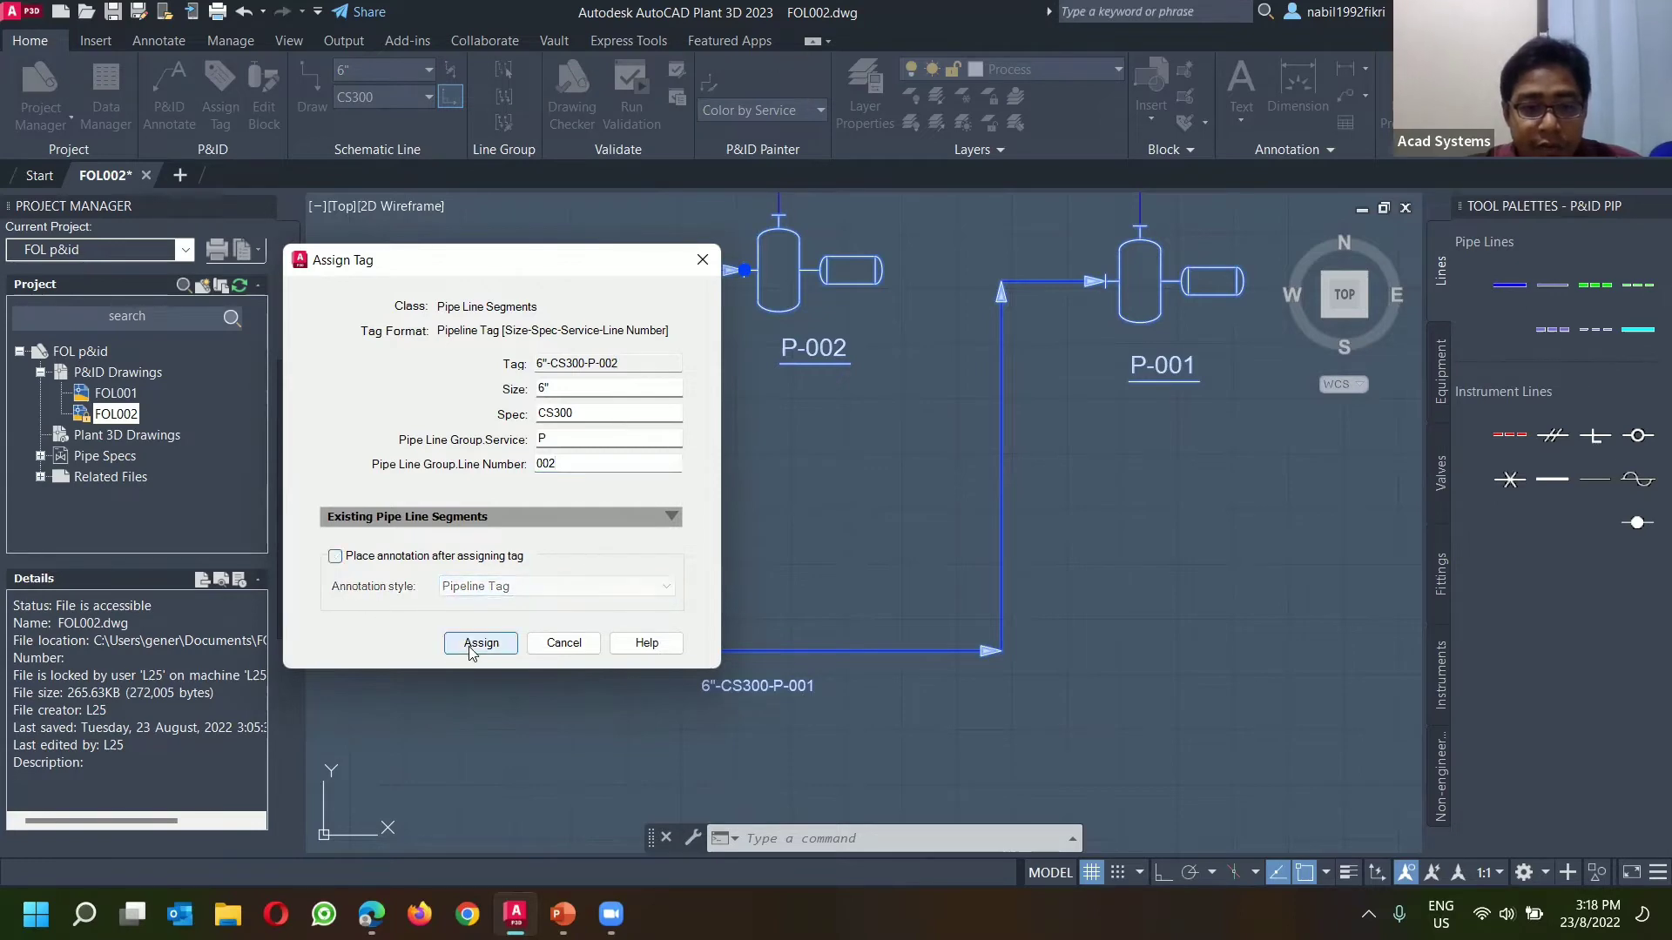
left_click(480, 643)
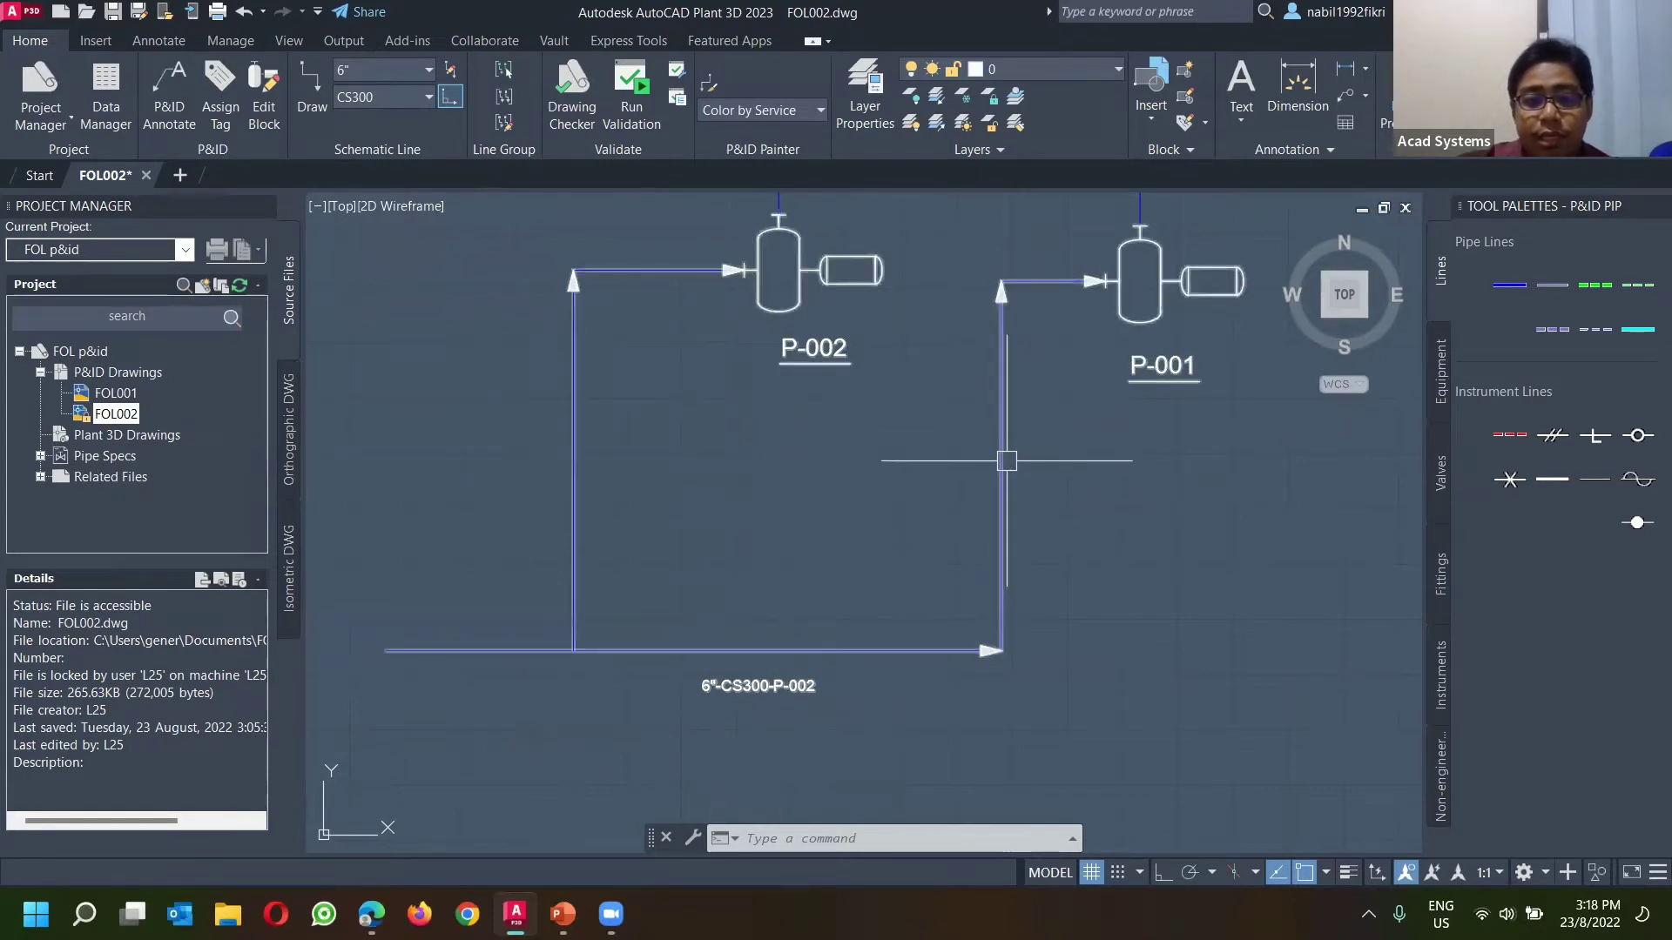
Step: Reassign the pipe line at P-002's side nozzle to size 8" and line number 001, leaving annotation placement turned off
left_click(669, 262)
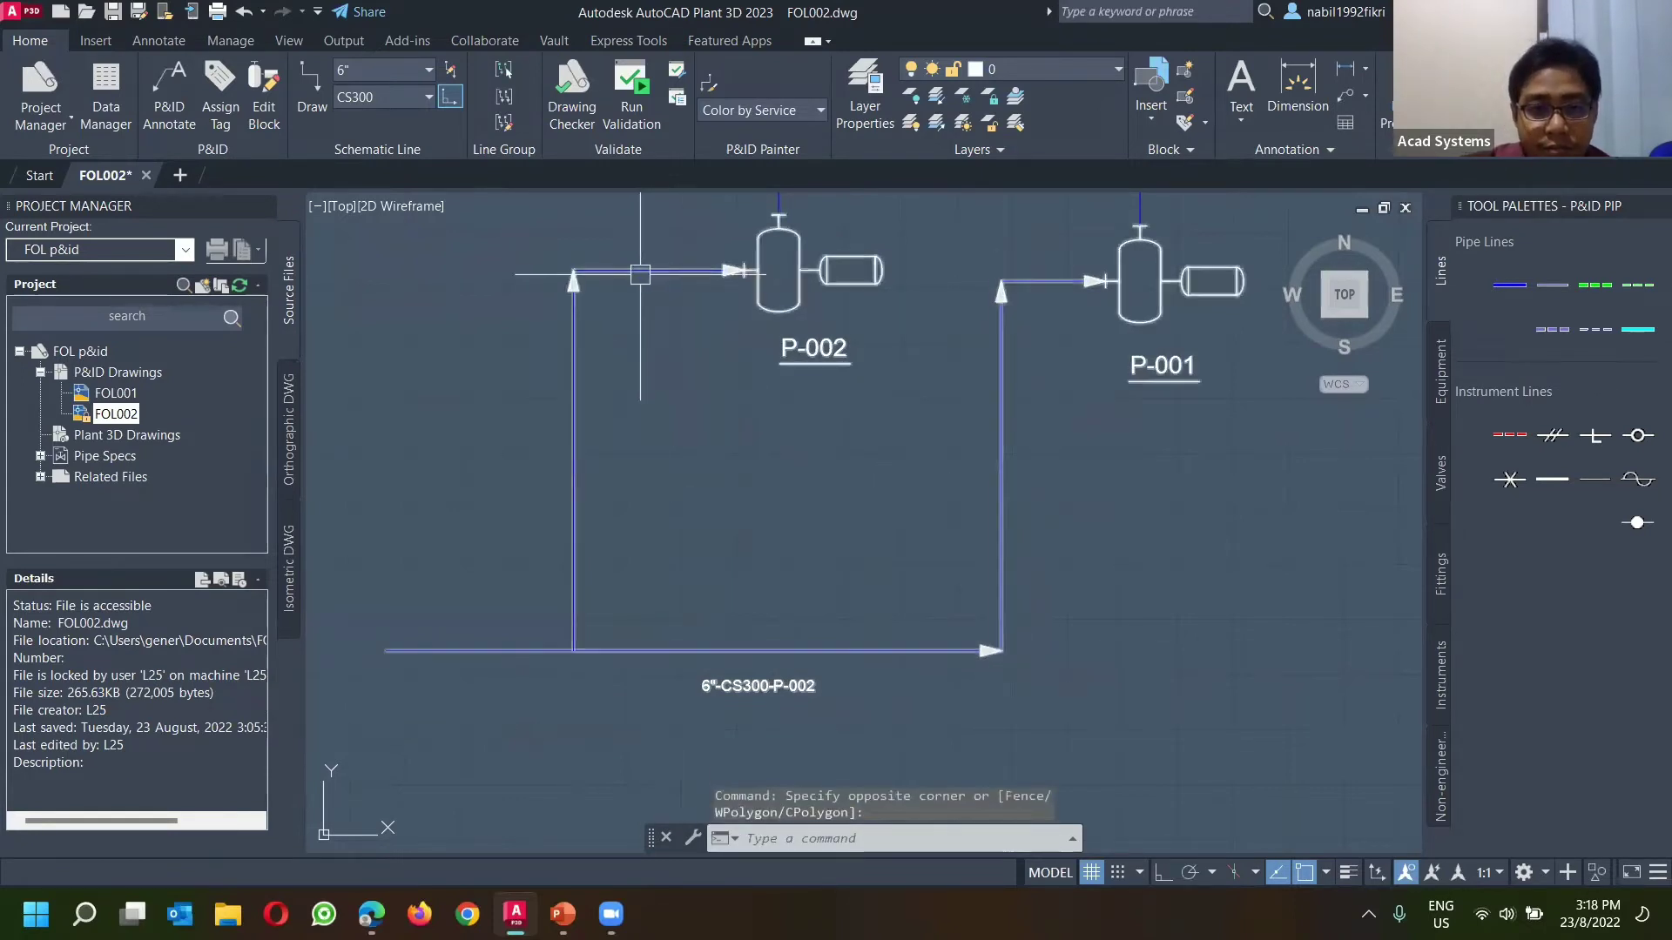
left_click(654, 342)
right_click(655, 347)
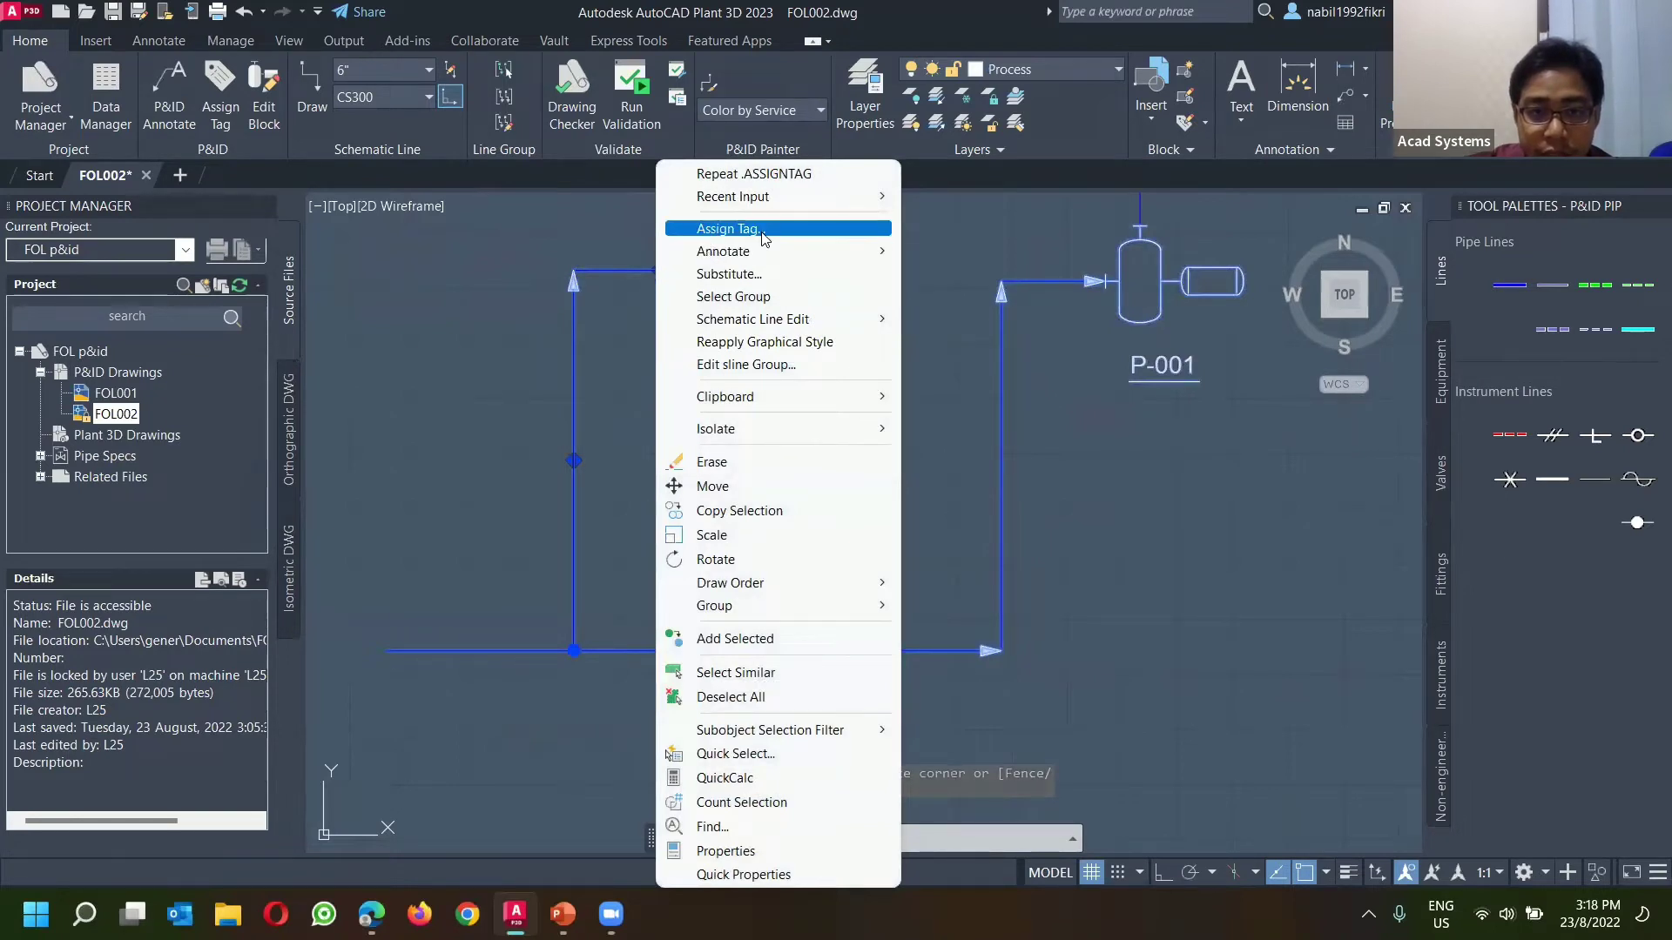
left_click(761, 229)
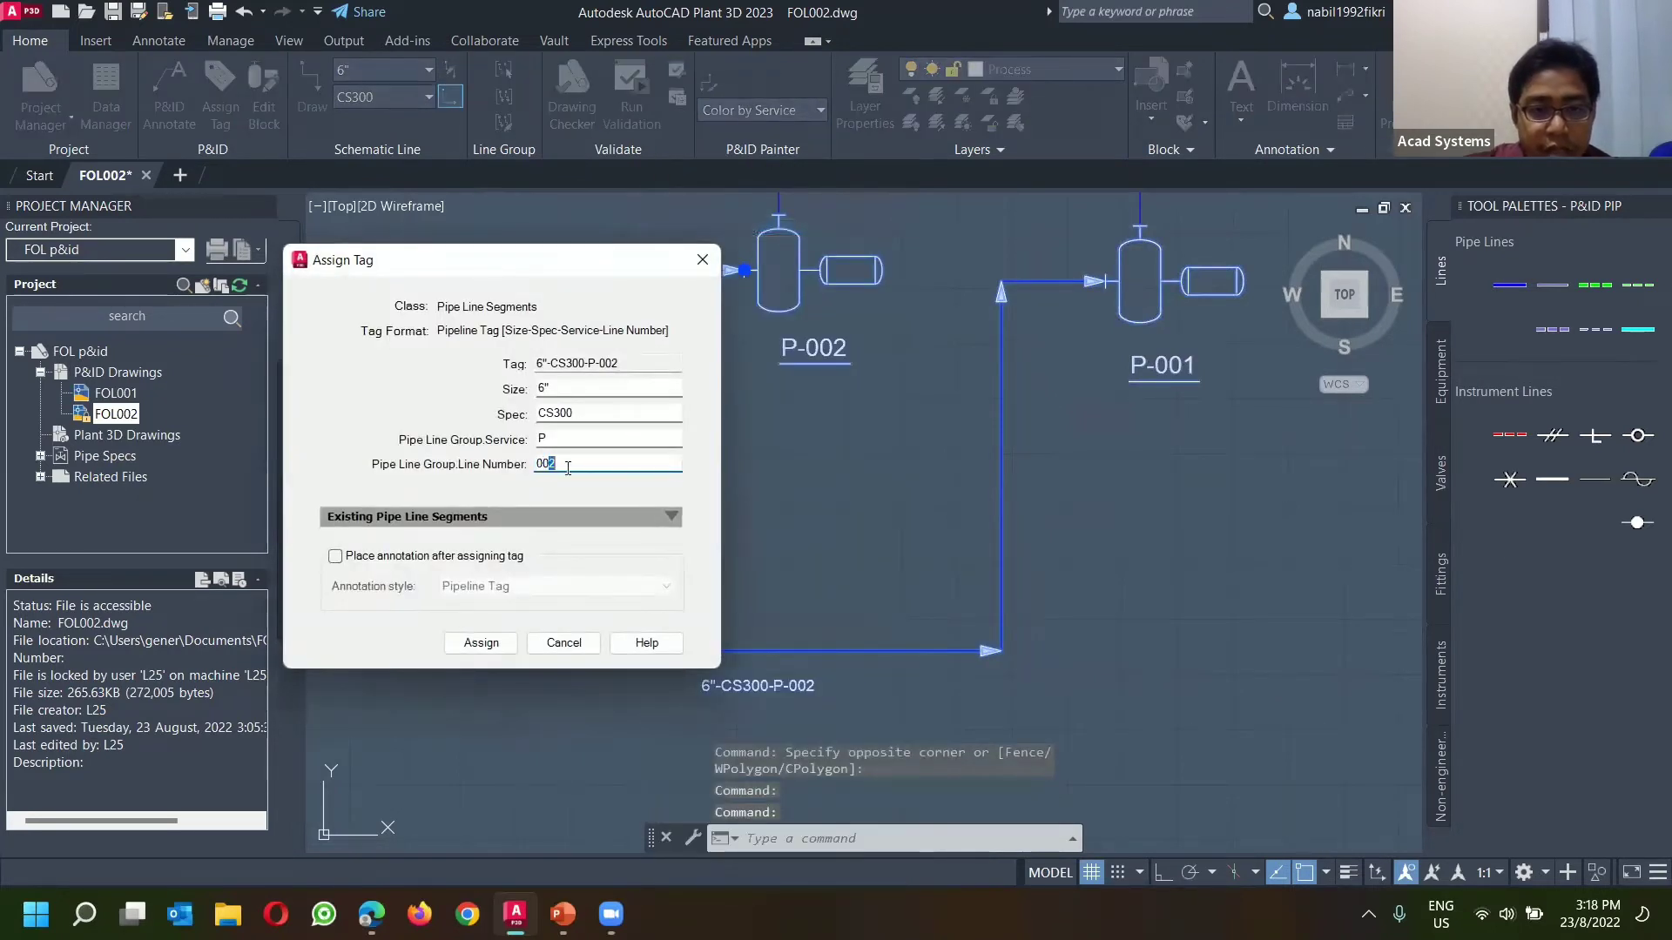
left_click(553, 389)
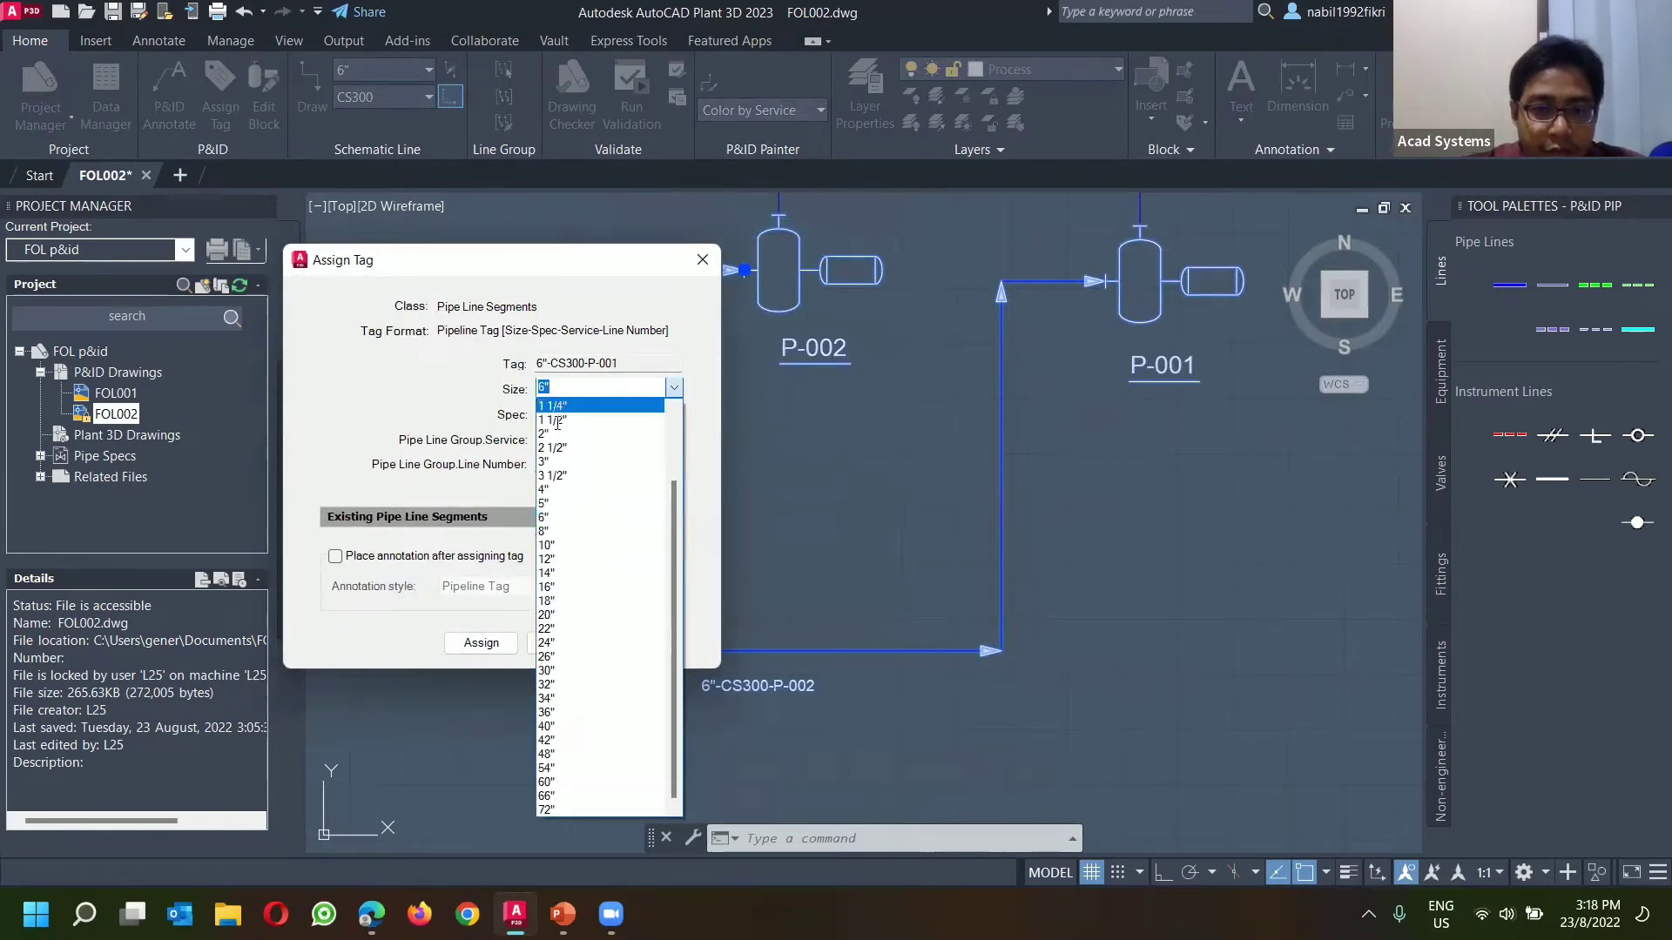
left_click(568, 530)
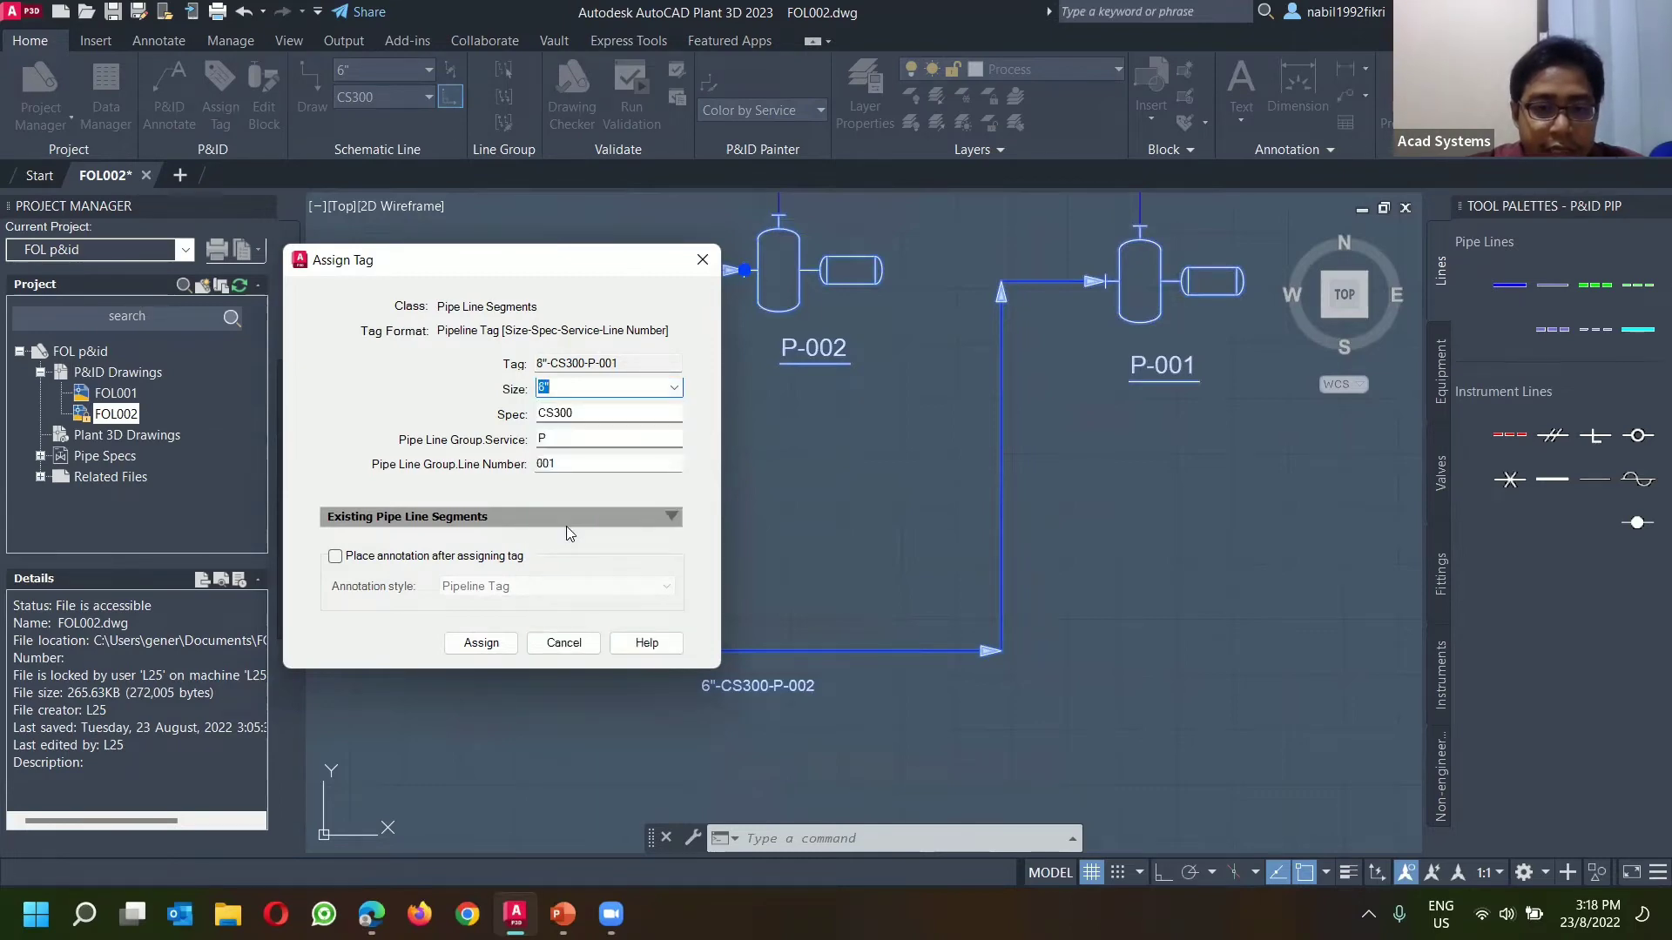
left_click(482, 643)
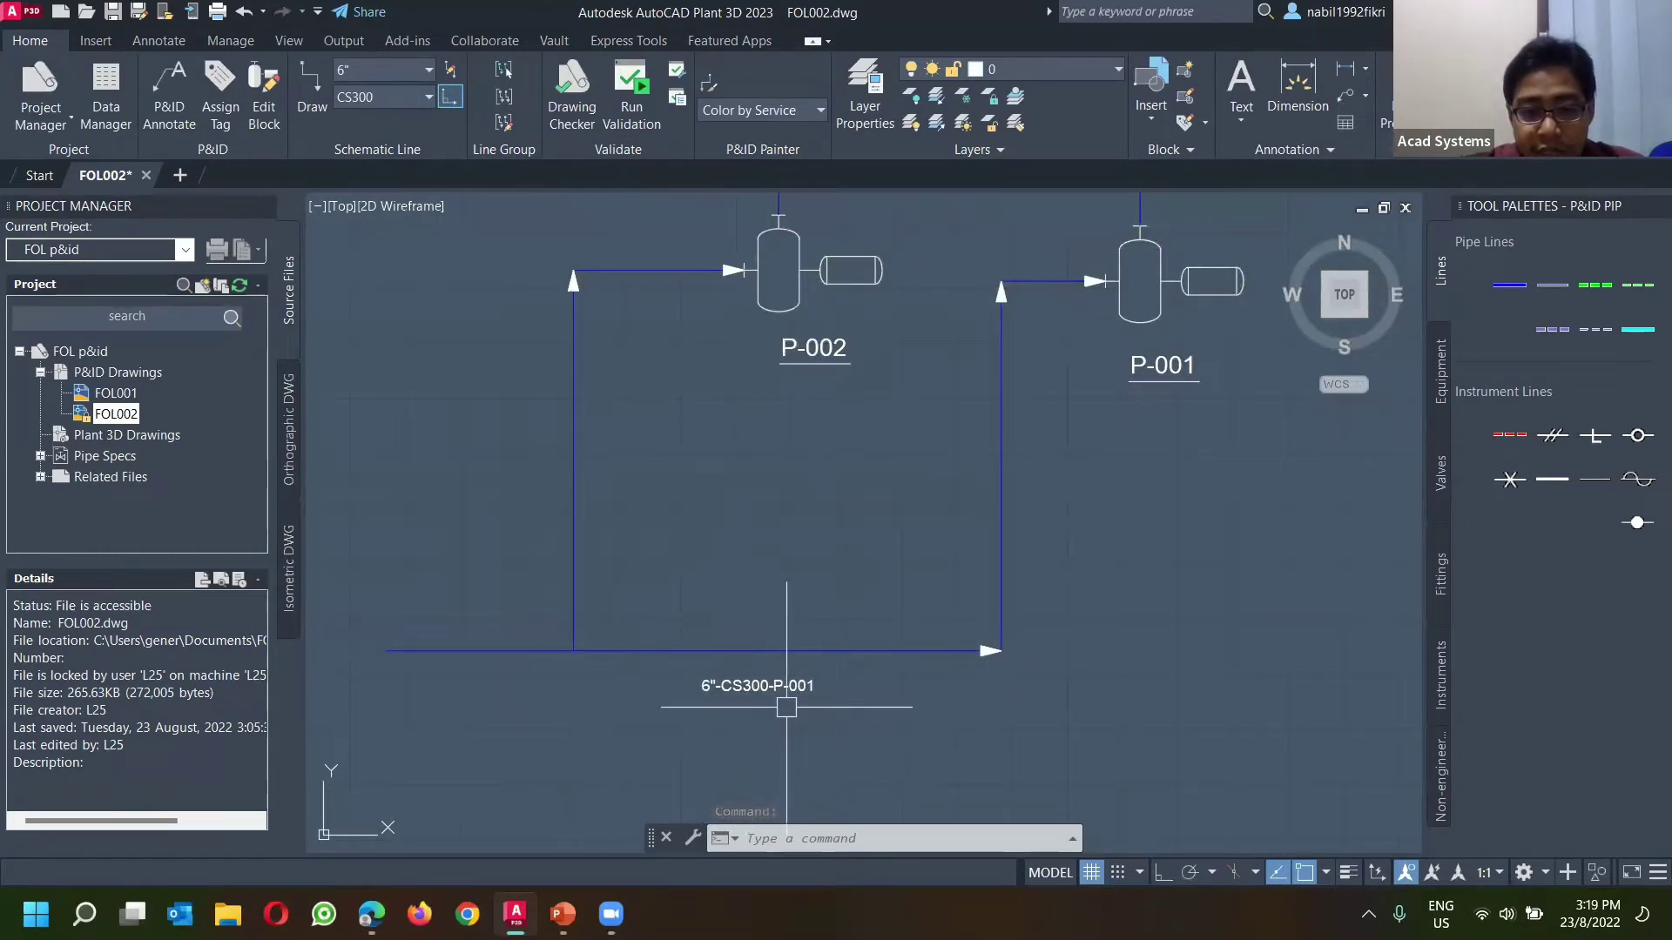
Step: Assign the tag of P-002's inlet line again with annotation placement turned on, placing the Pipeline Tag beside its vertical segment
left_click(575, 365)
right_click(635, 366)
left_click(747, 229)
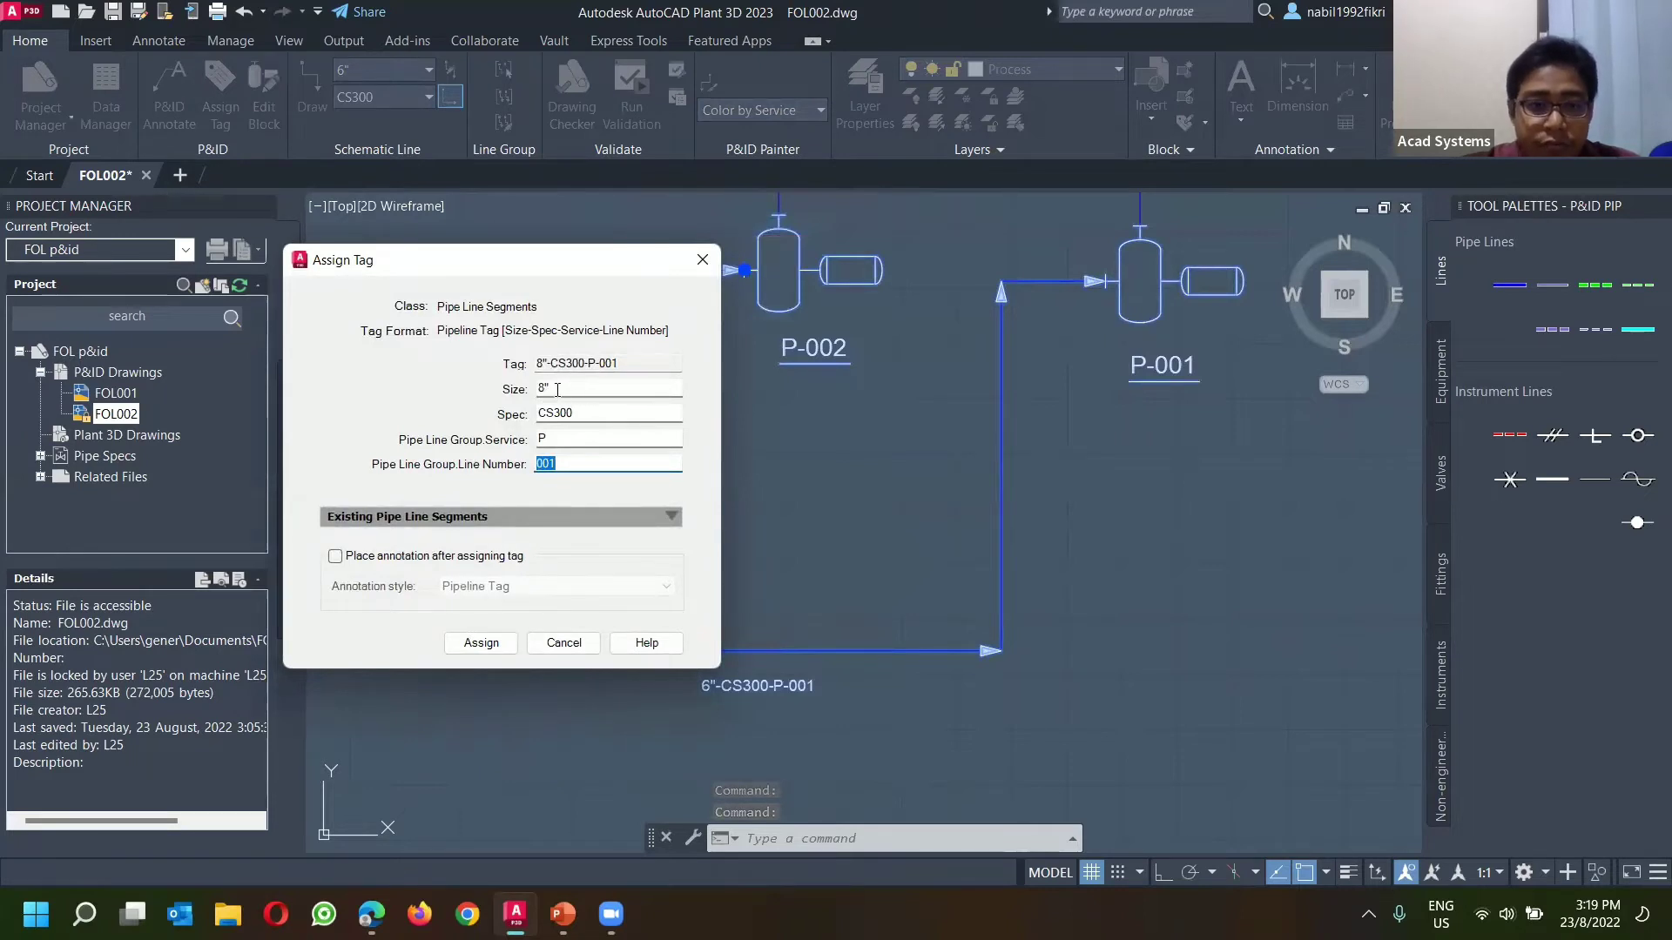
left_click(482, 643)
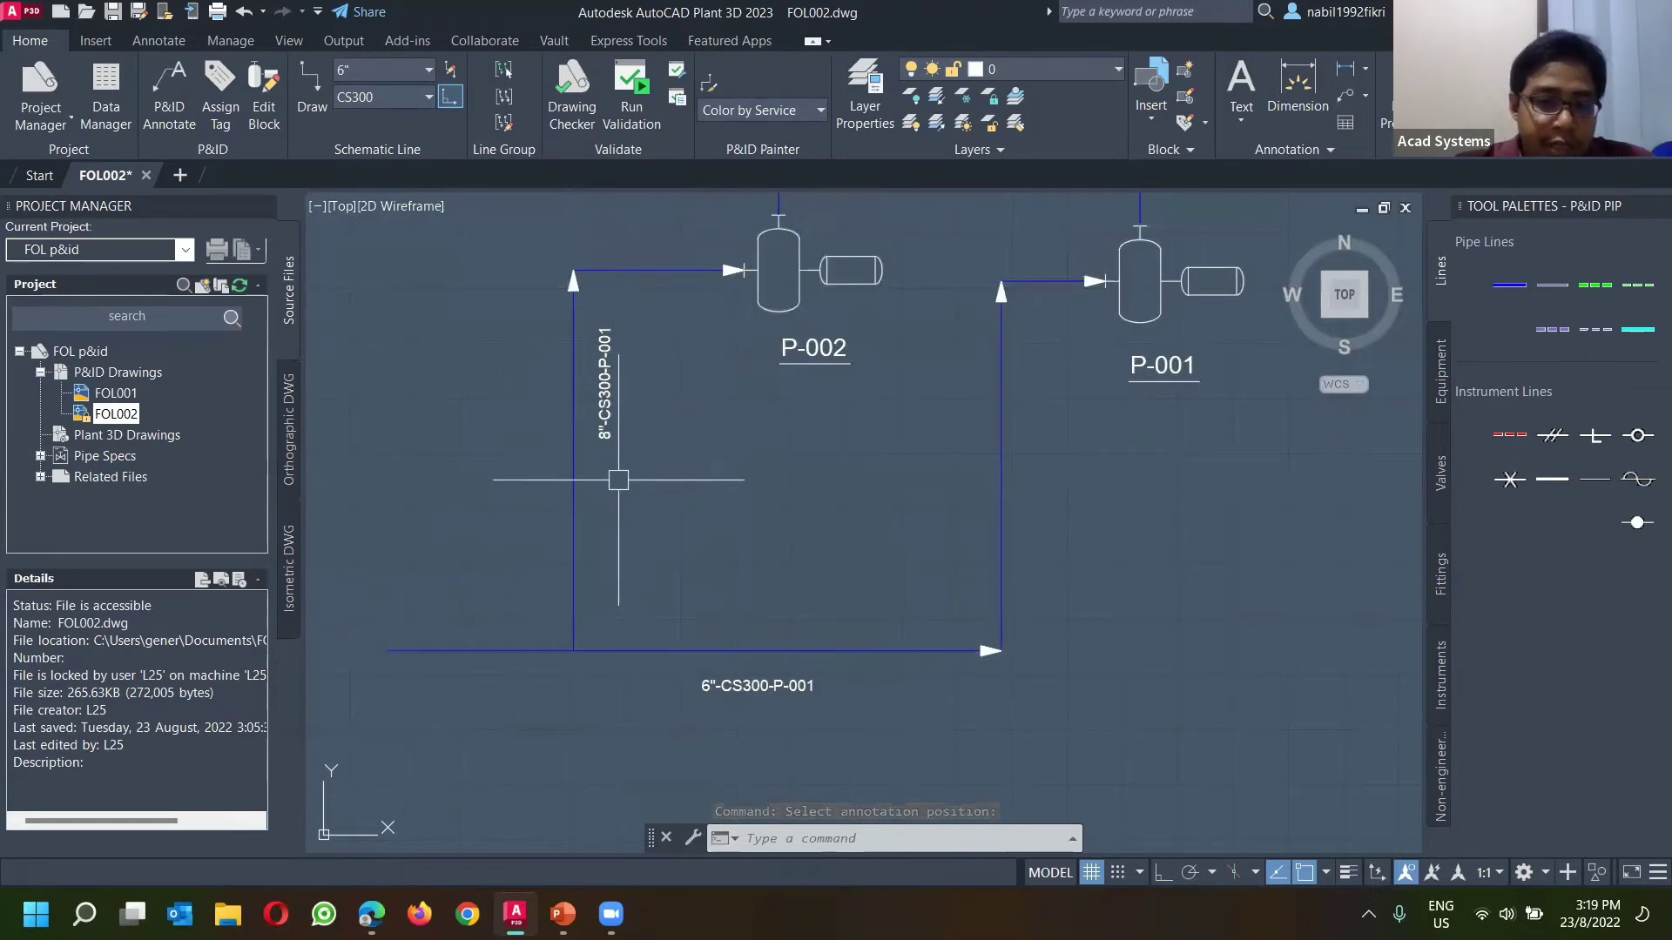
left_click(613, 435)
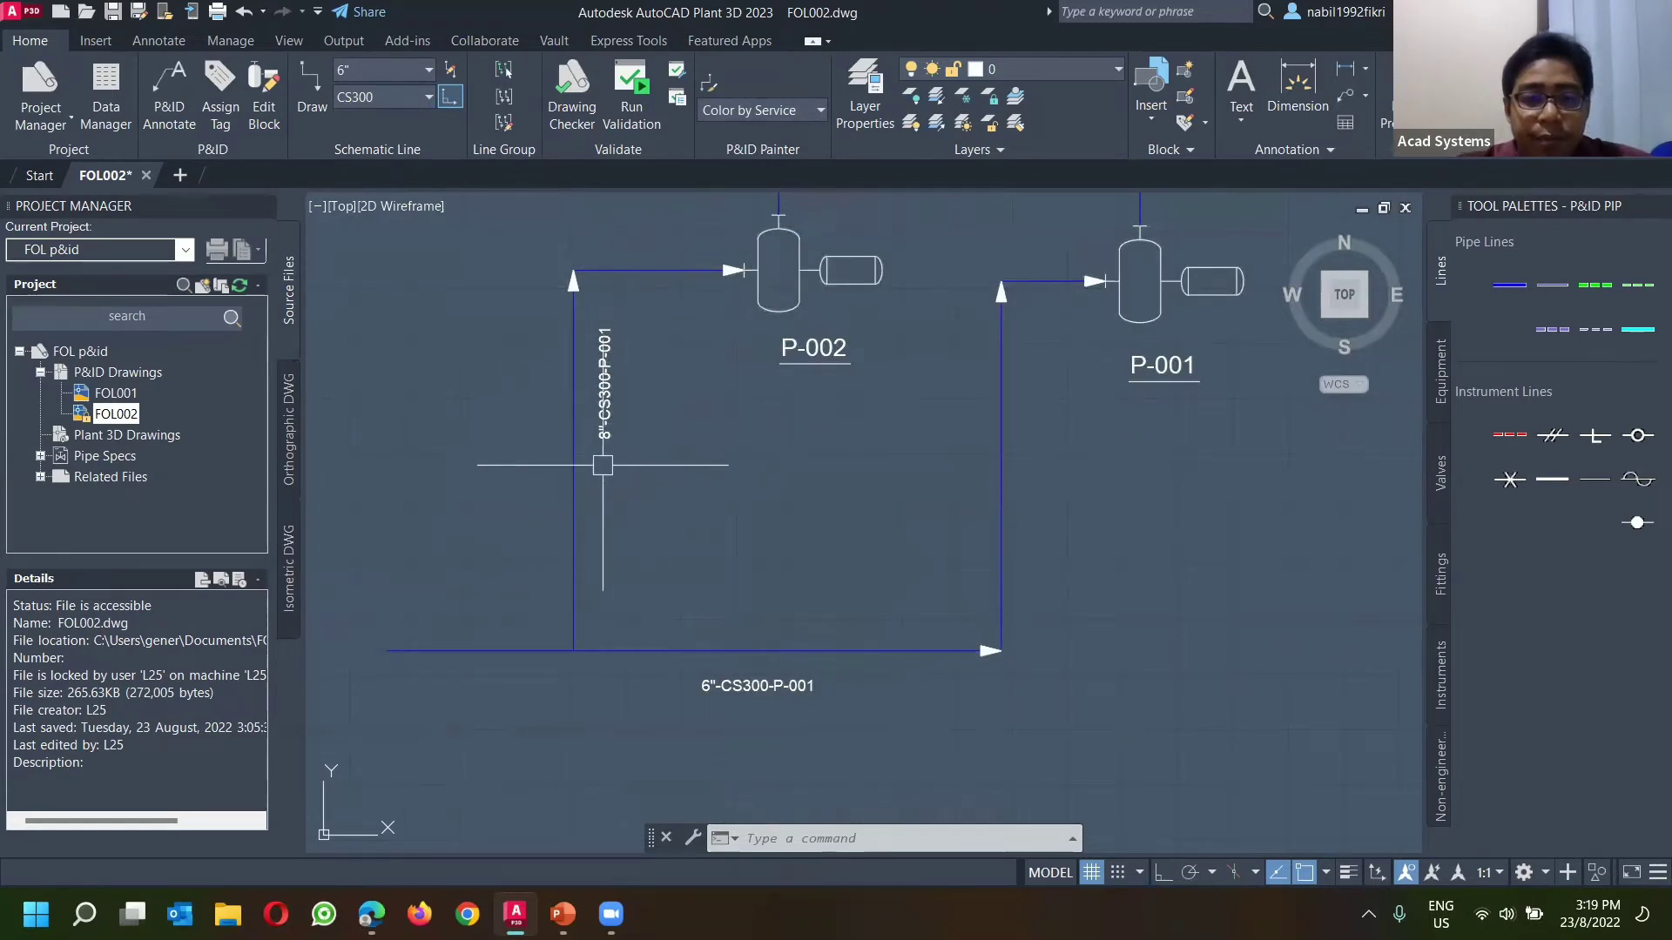
Step: Open tag assignment for the discharge line from P-002 to TK-001 and set its service to P (General Process)
scroll(620, 467, "down", 2)
middle_click_drag(889, 217, 813, 513)
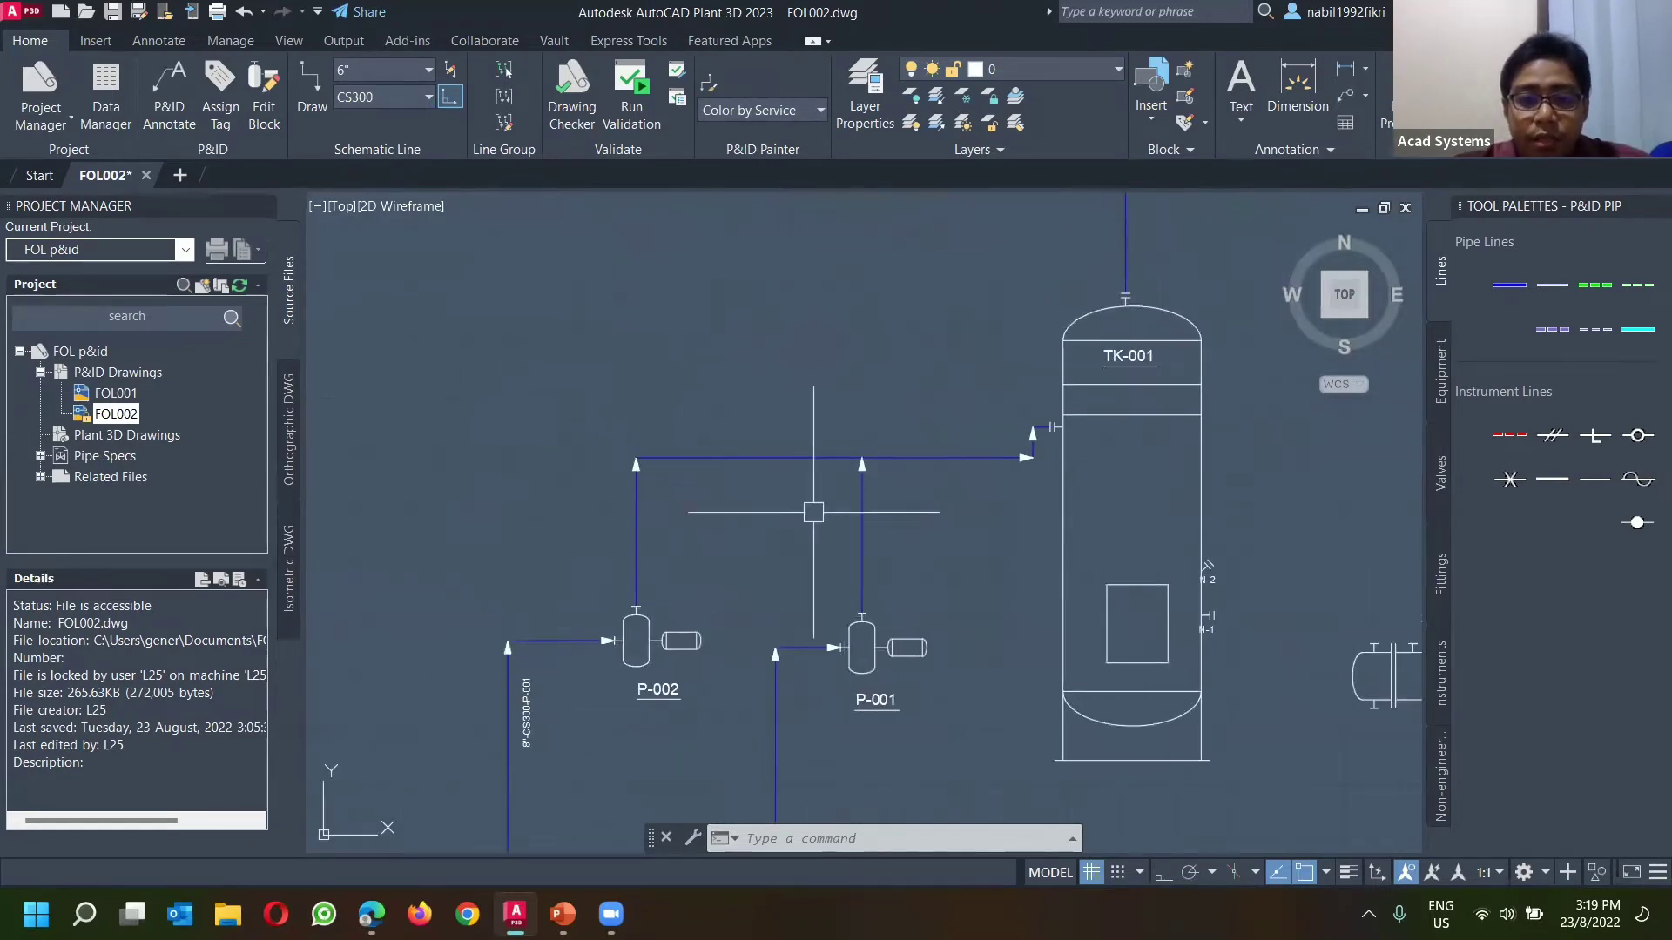
middle_click_drag(756, 463, 694, 353)
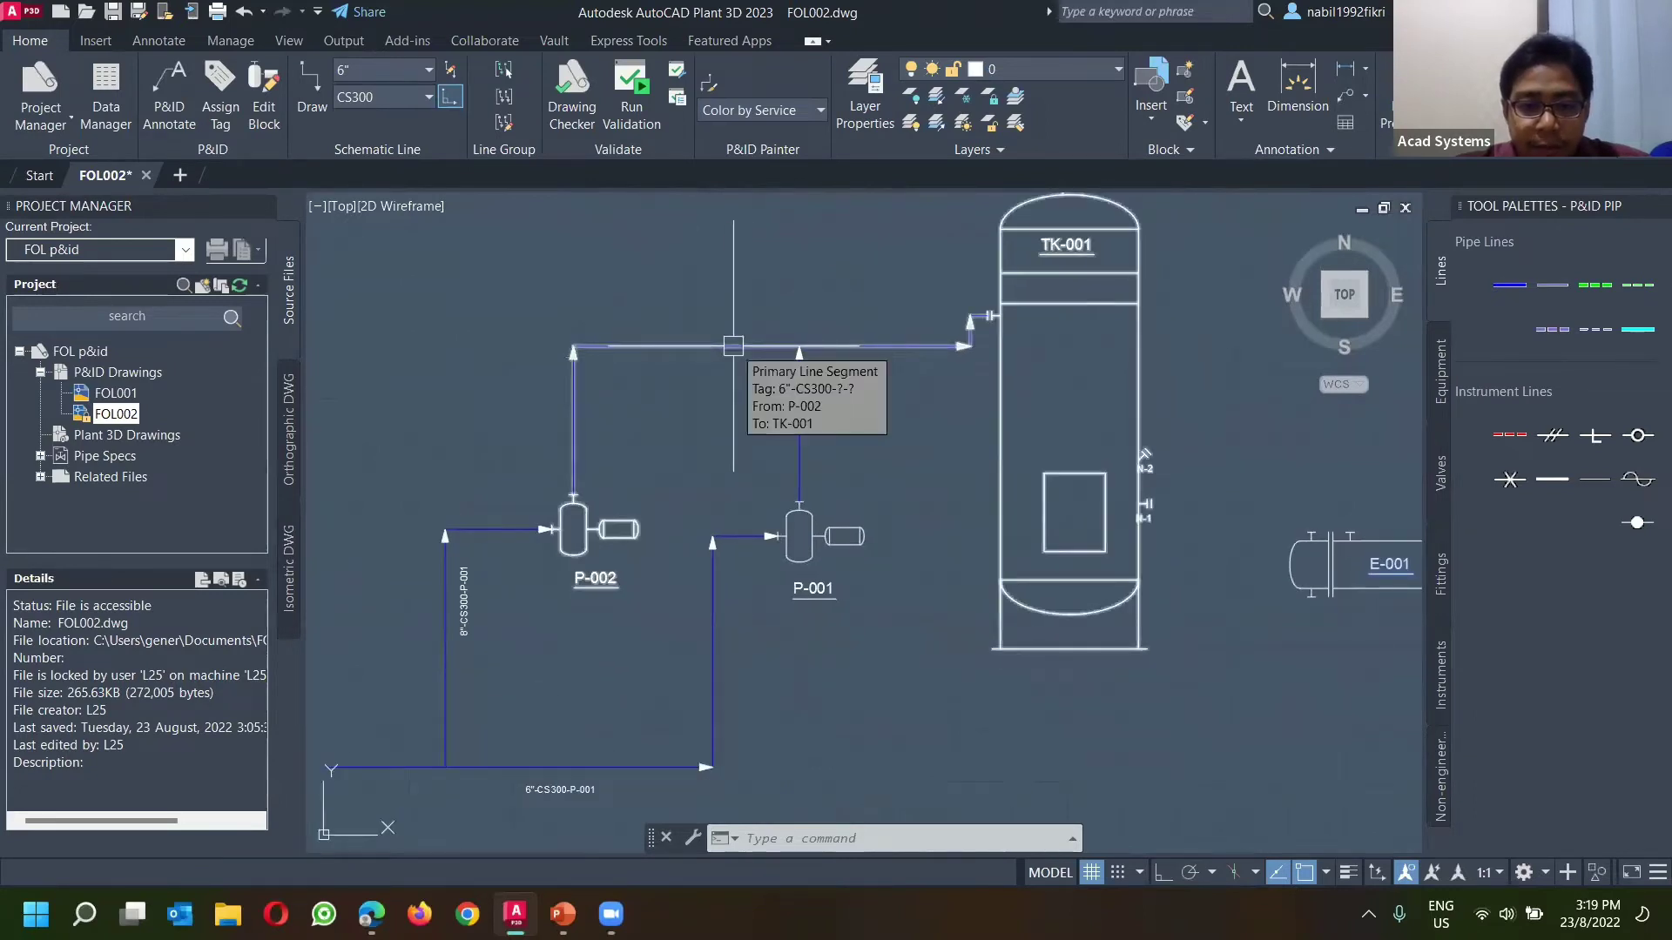
left_click(733, 346)
right_click(709, 346)
left_click(822, 220)
left_click(566, 444)
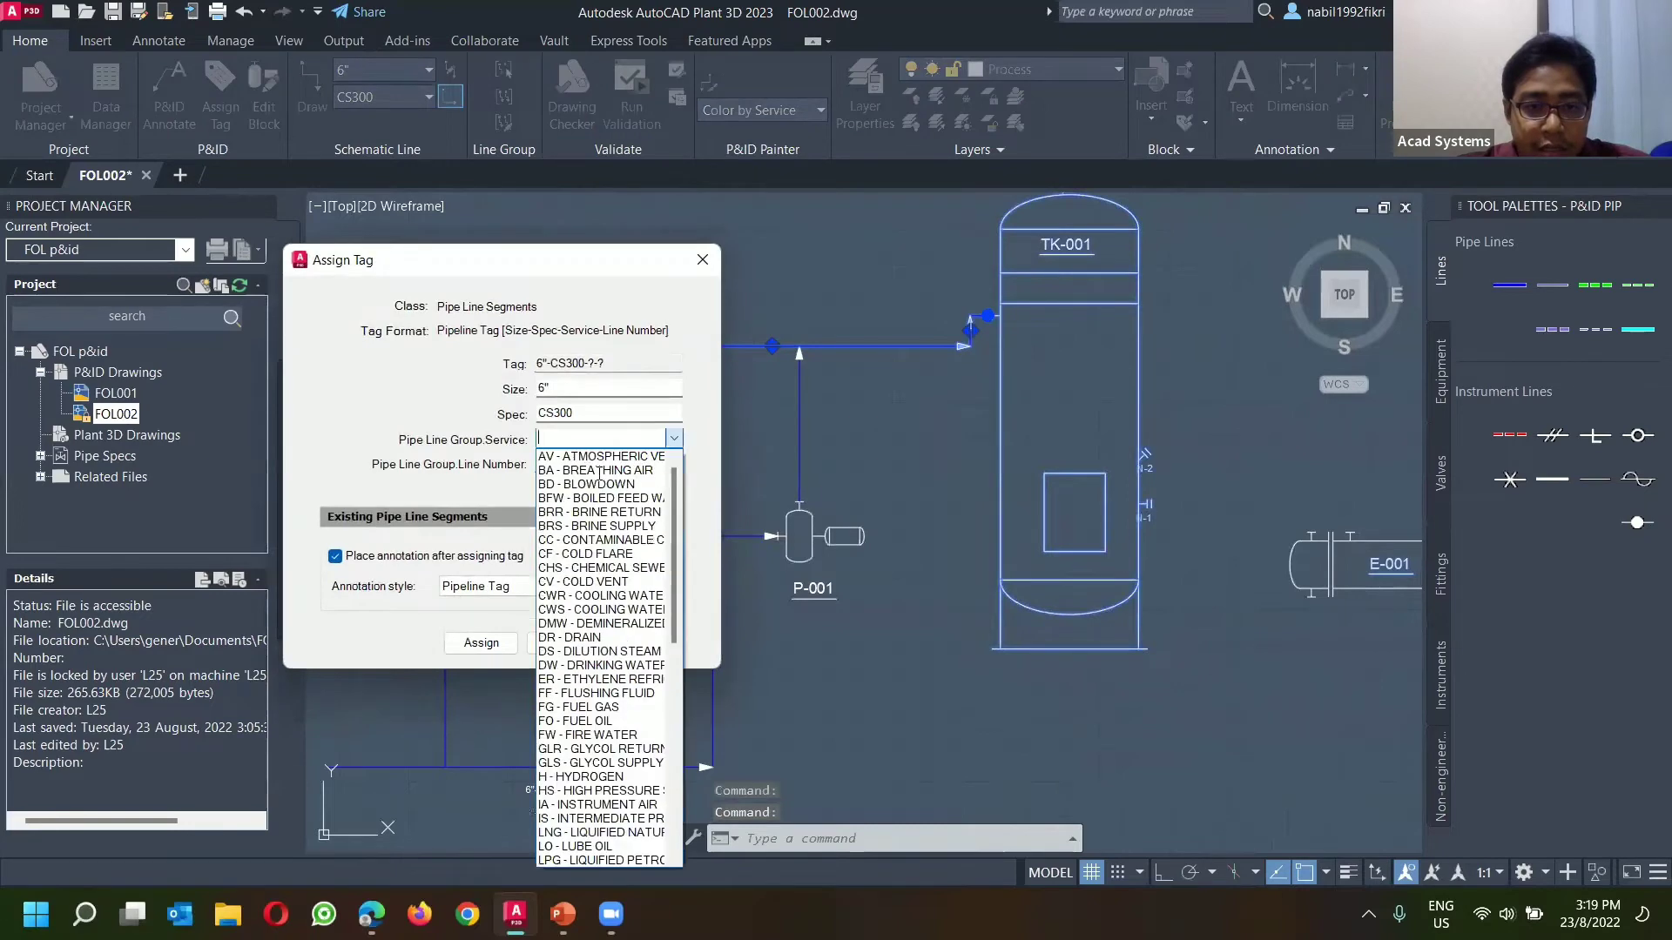
scroll(616, 655, "down", 5)
scroll(615, 654, "down", 6)
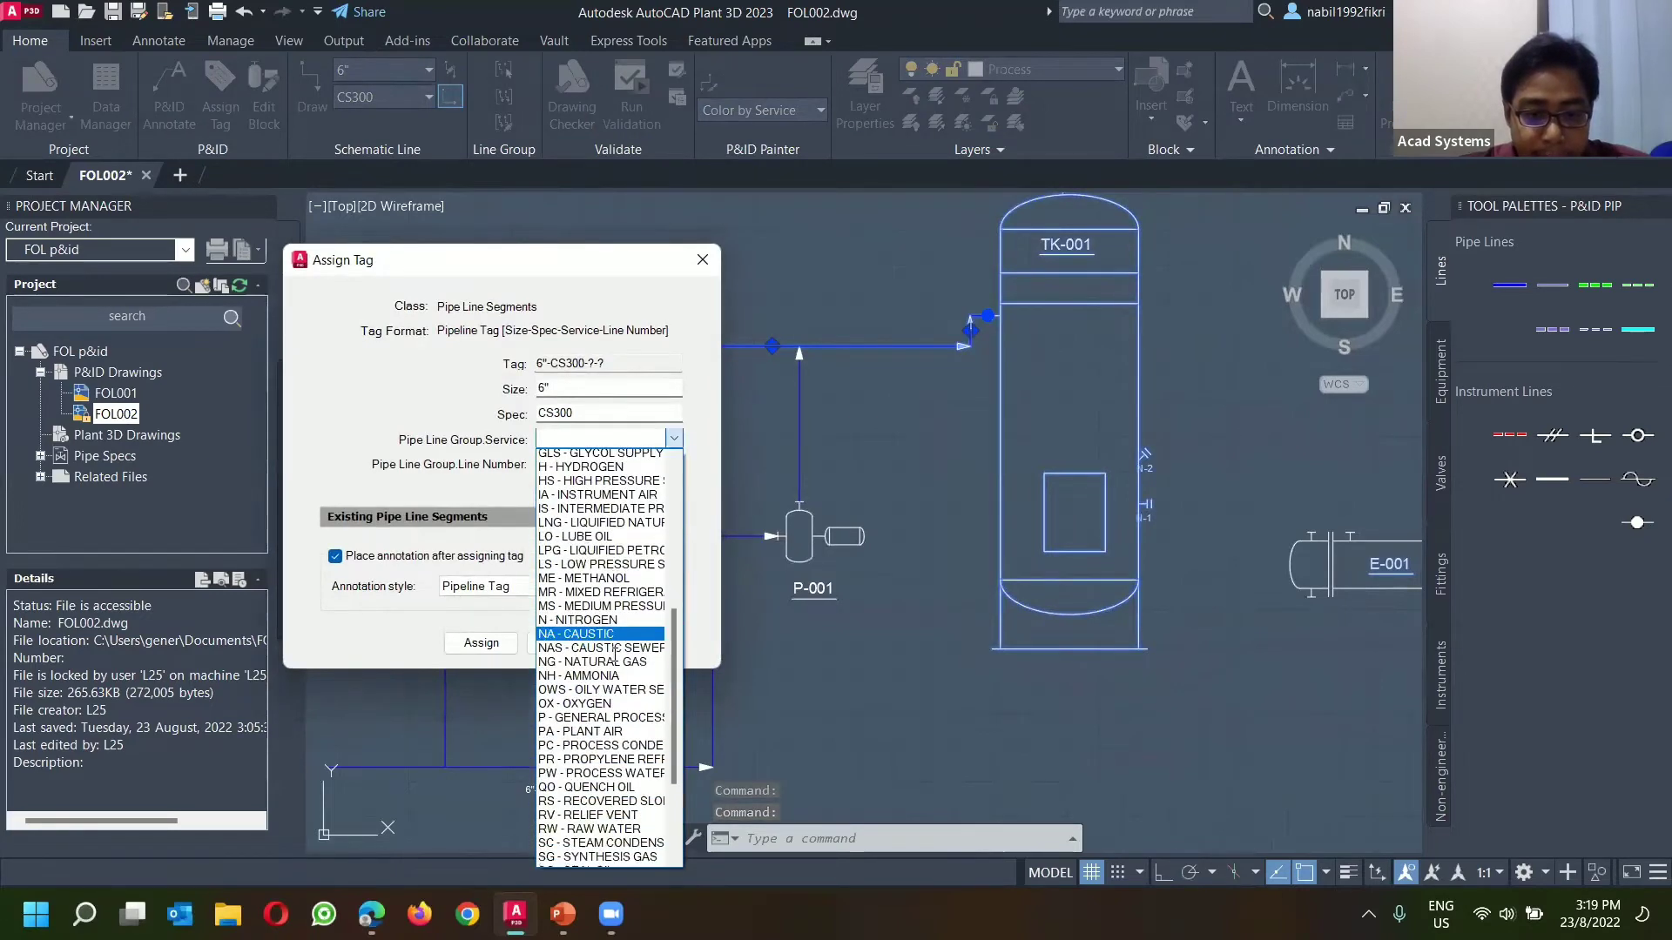
scroll(594, 681, "down", 2)
type("p")
left_click(593, 539)
Step: Assign line number 002 to the P-002 discharge line and place its Pipeline Tag annotation above the horizontal segment
left_click(590, 462)
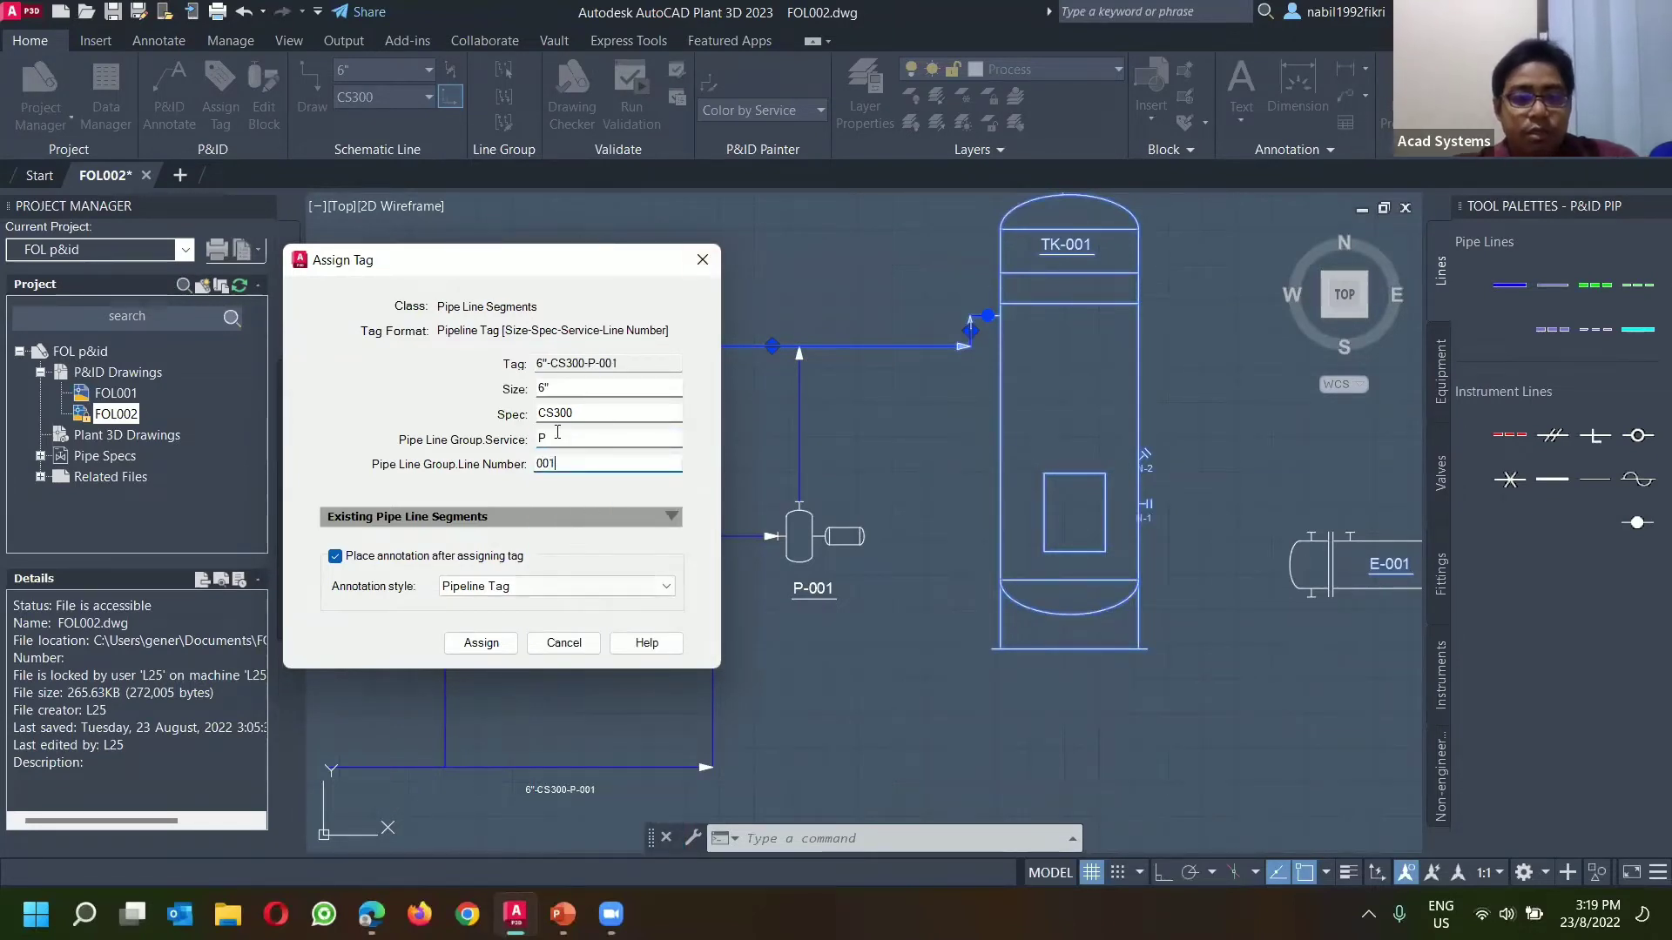
left_click(477, 644)
left_click(605, 520)
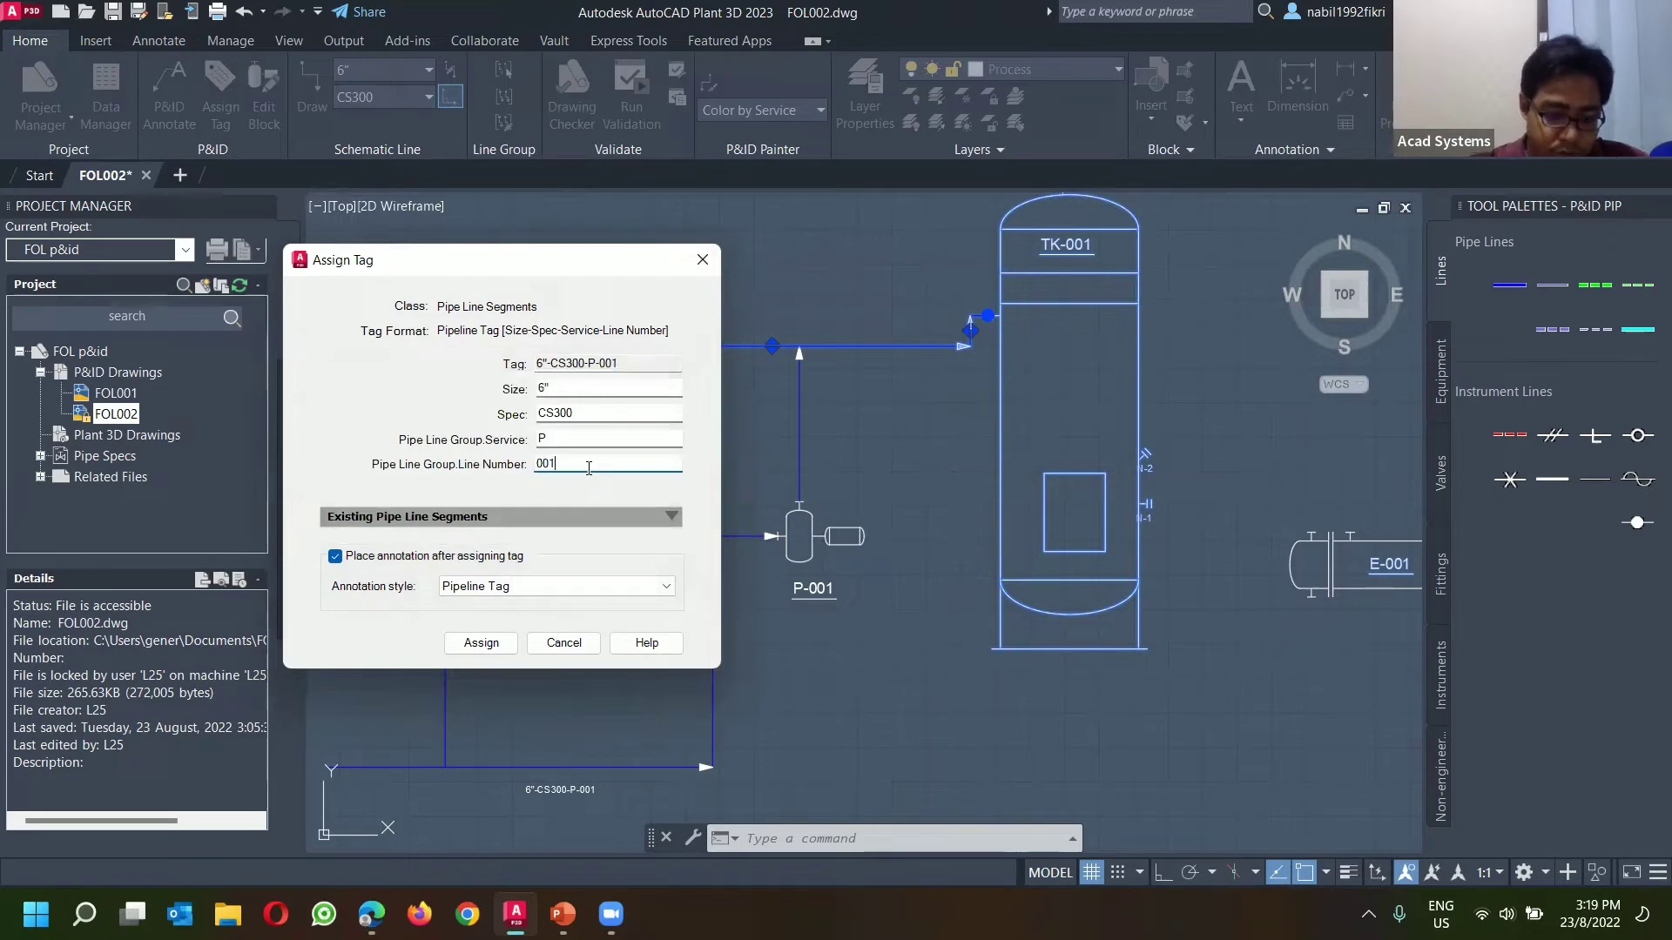
left_click(480, 643)
scroll(625, 334, "up", 2)
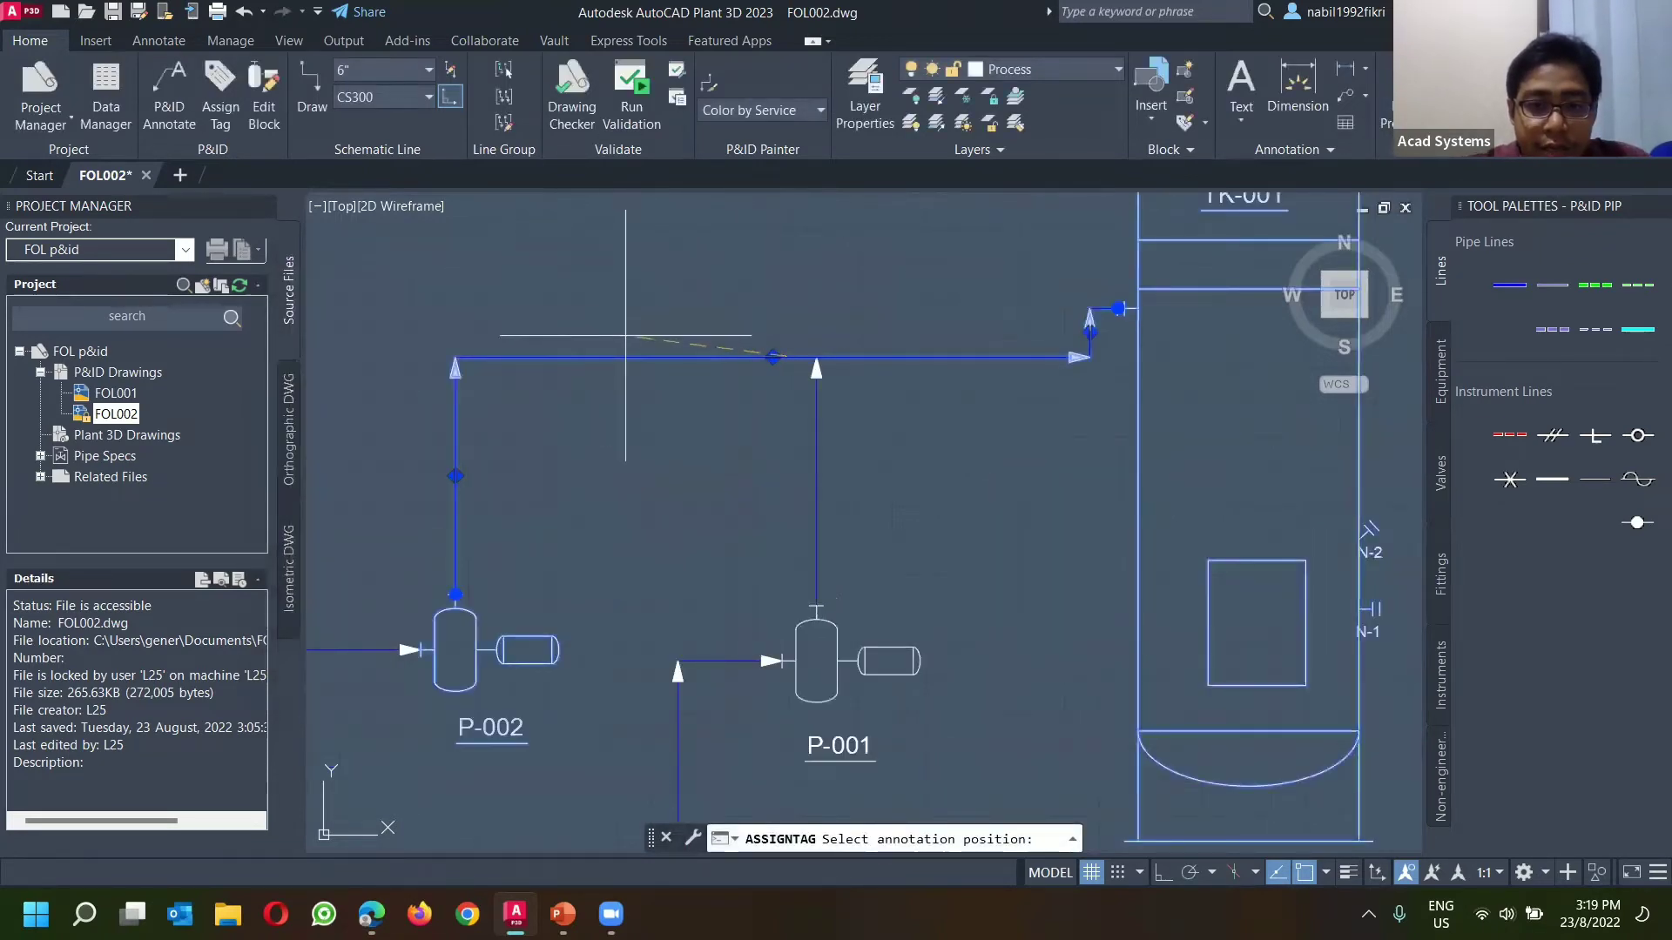
left_click(625, 335)
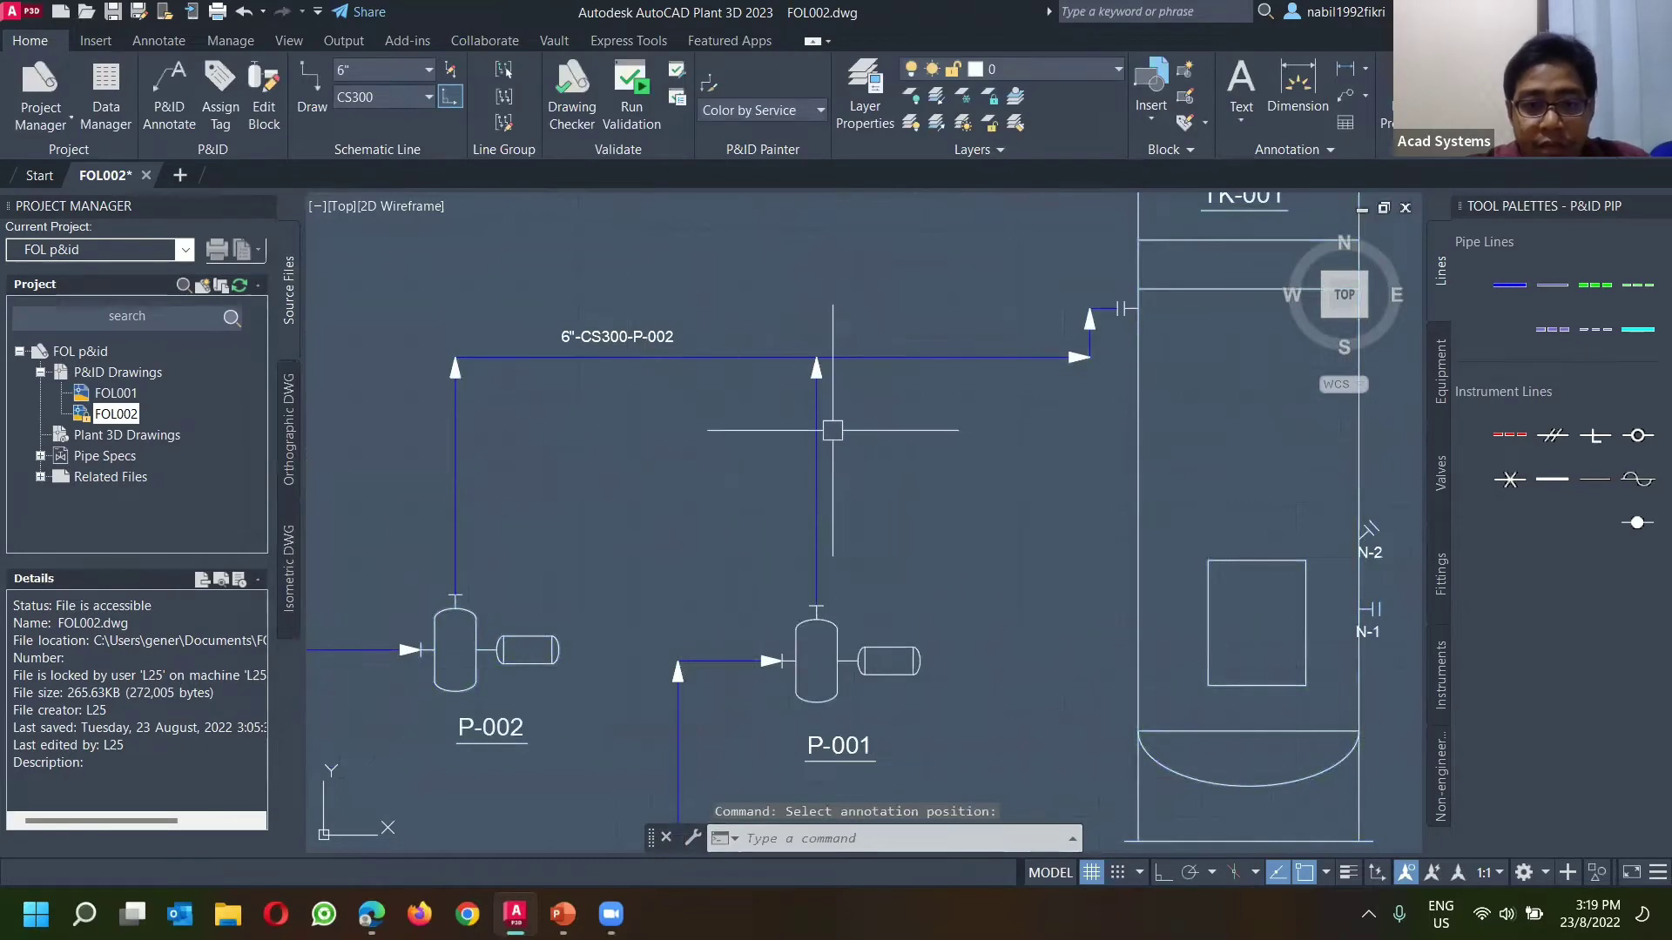
Step: Try to assign service P and line number 002 to P-001's vertical discharge line
left_click(816, 331)
right_click(891, 429)
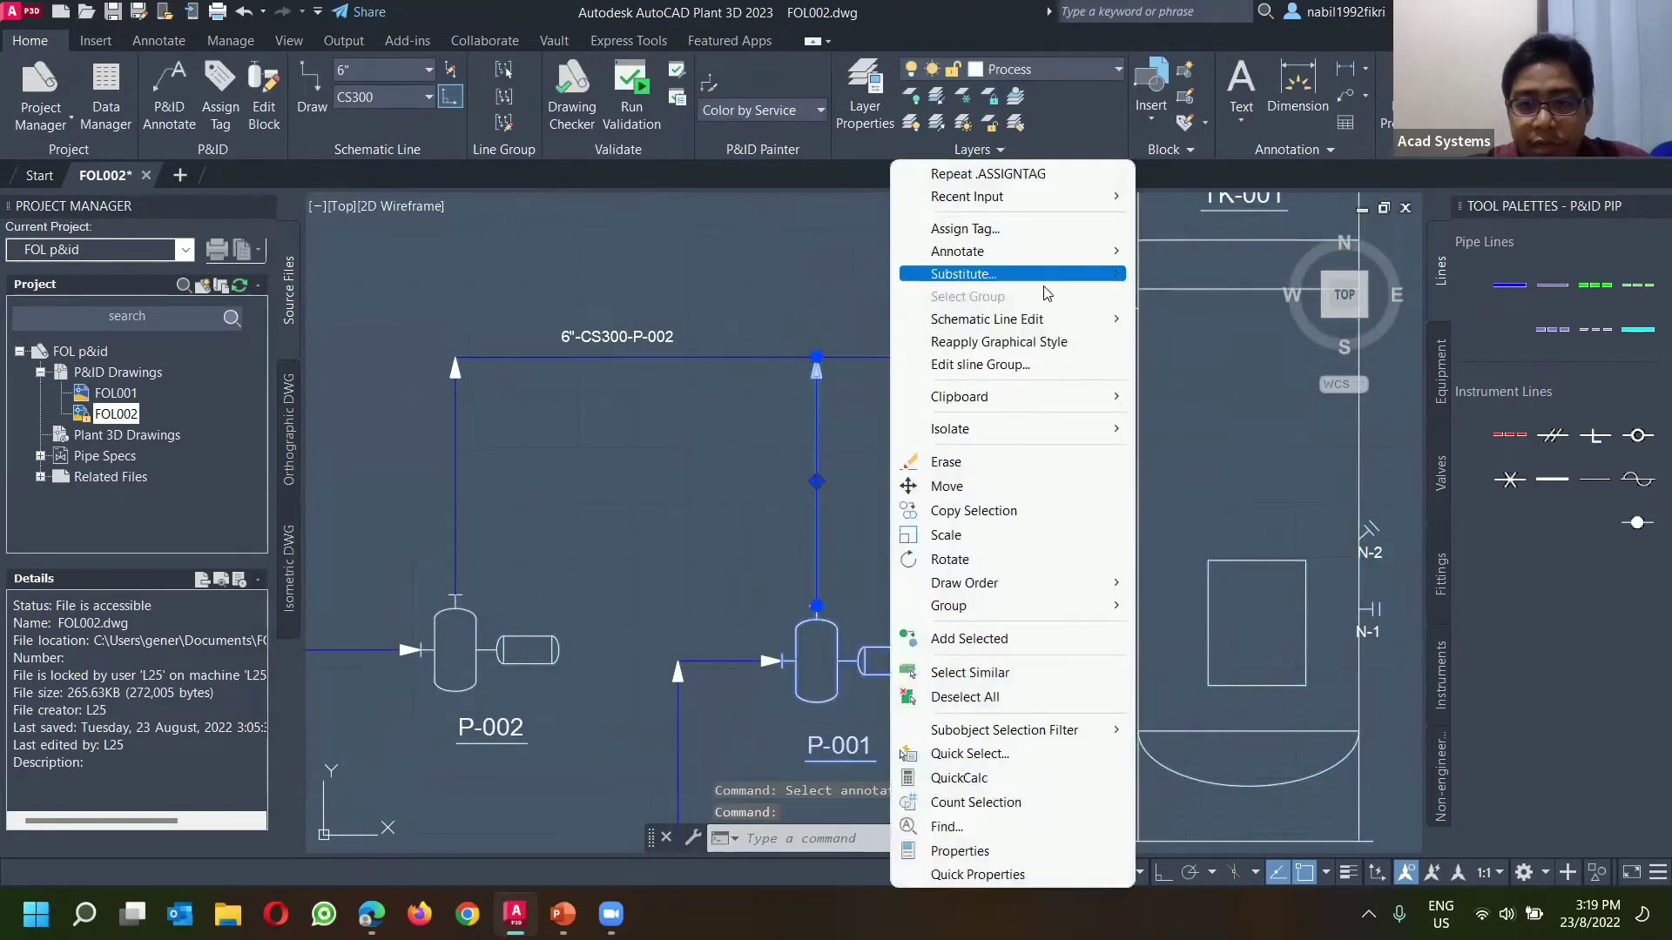
left_click(1010, 229)
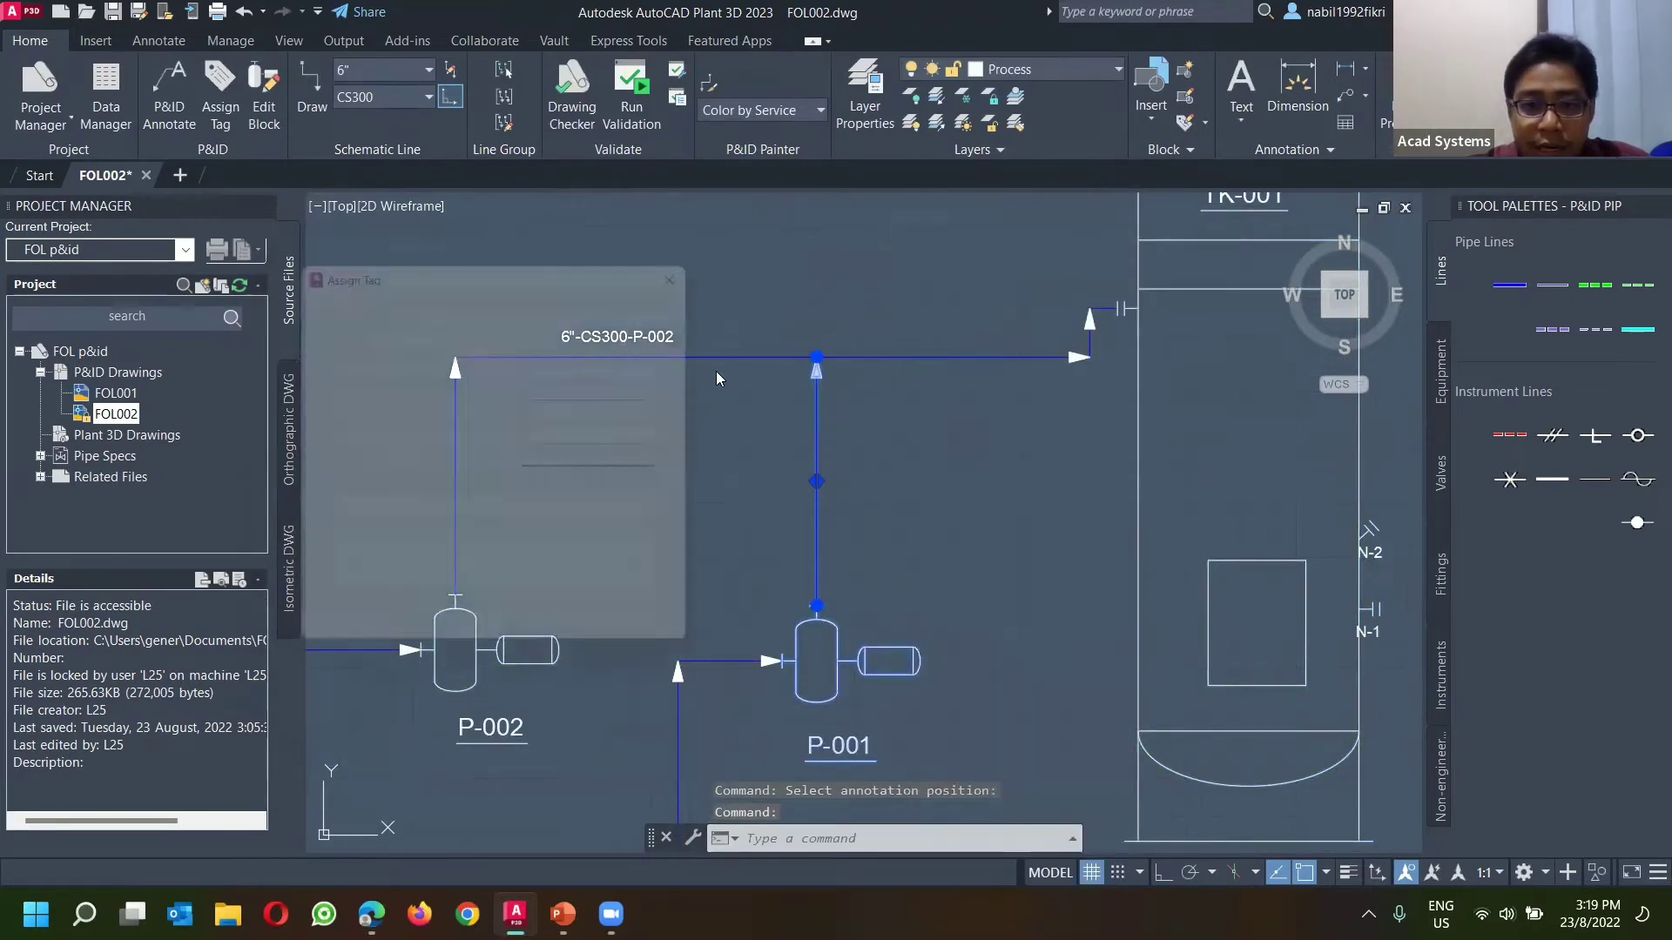
left_click(562, 440)
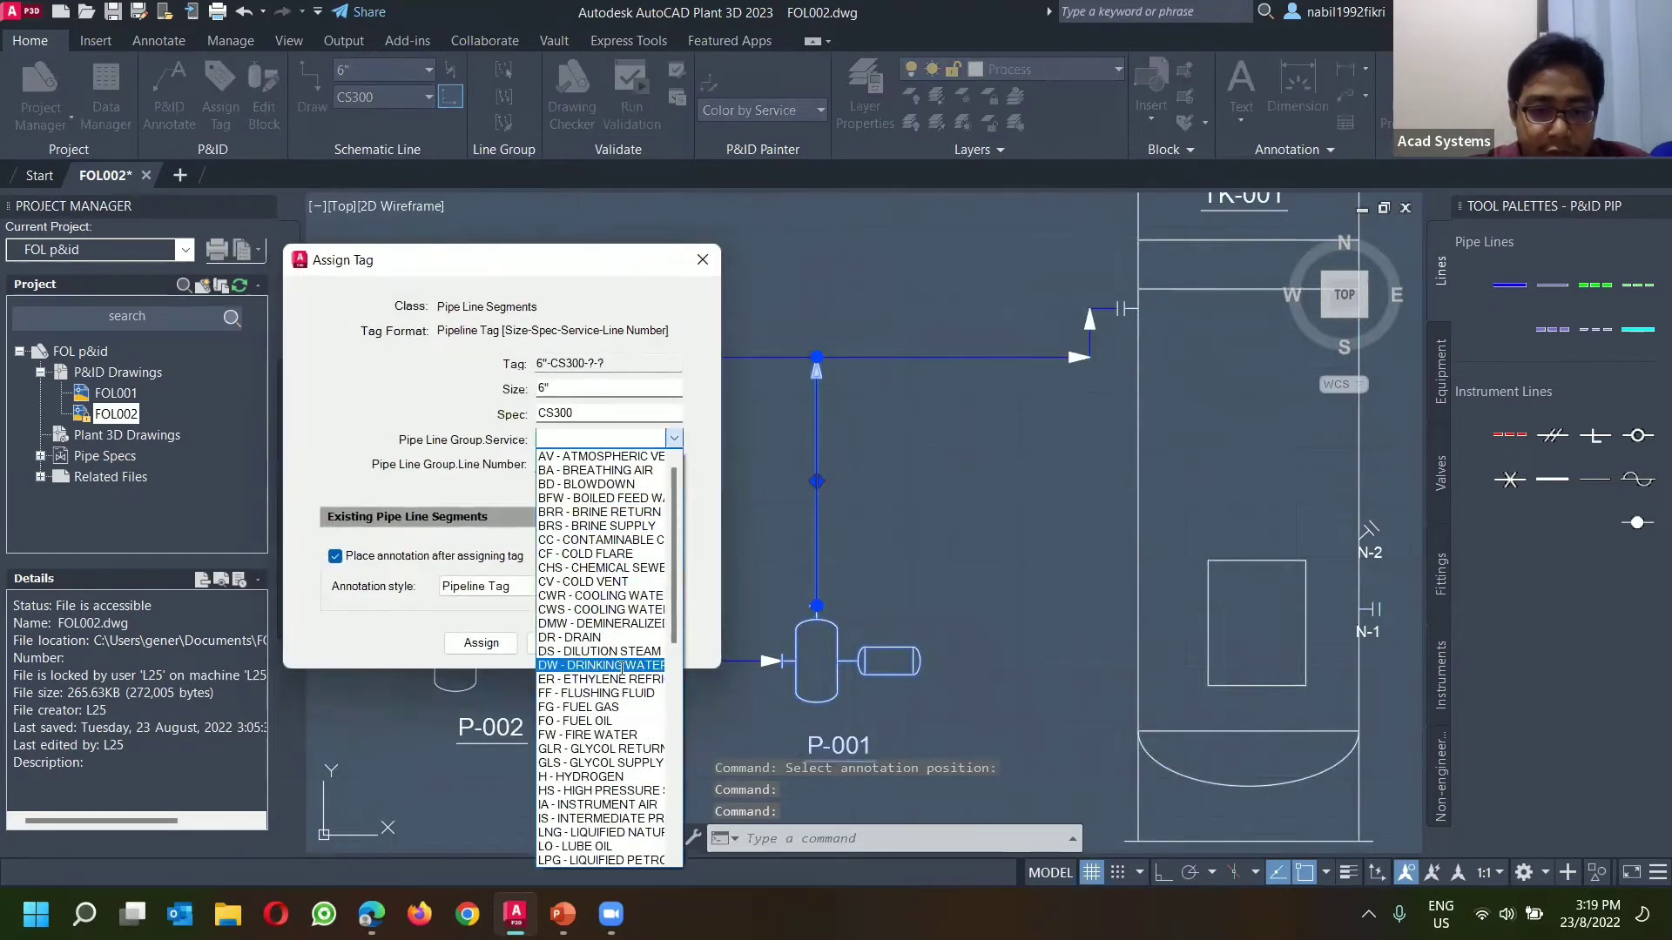
scroll(620, 668, "down", 7)
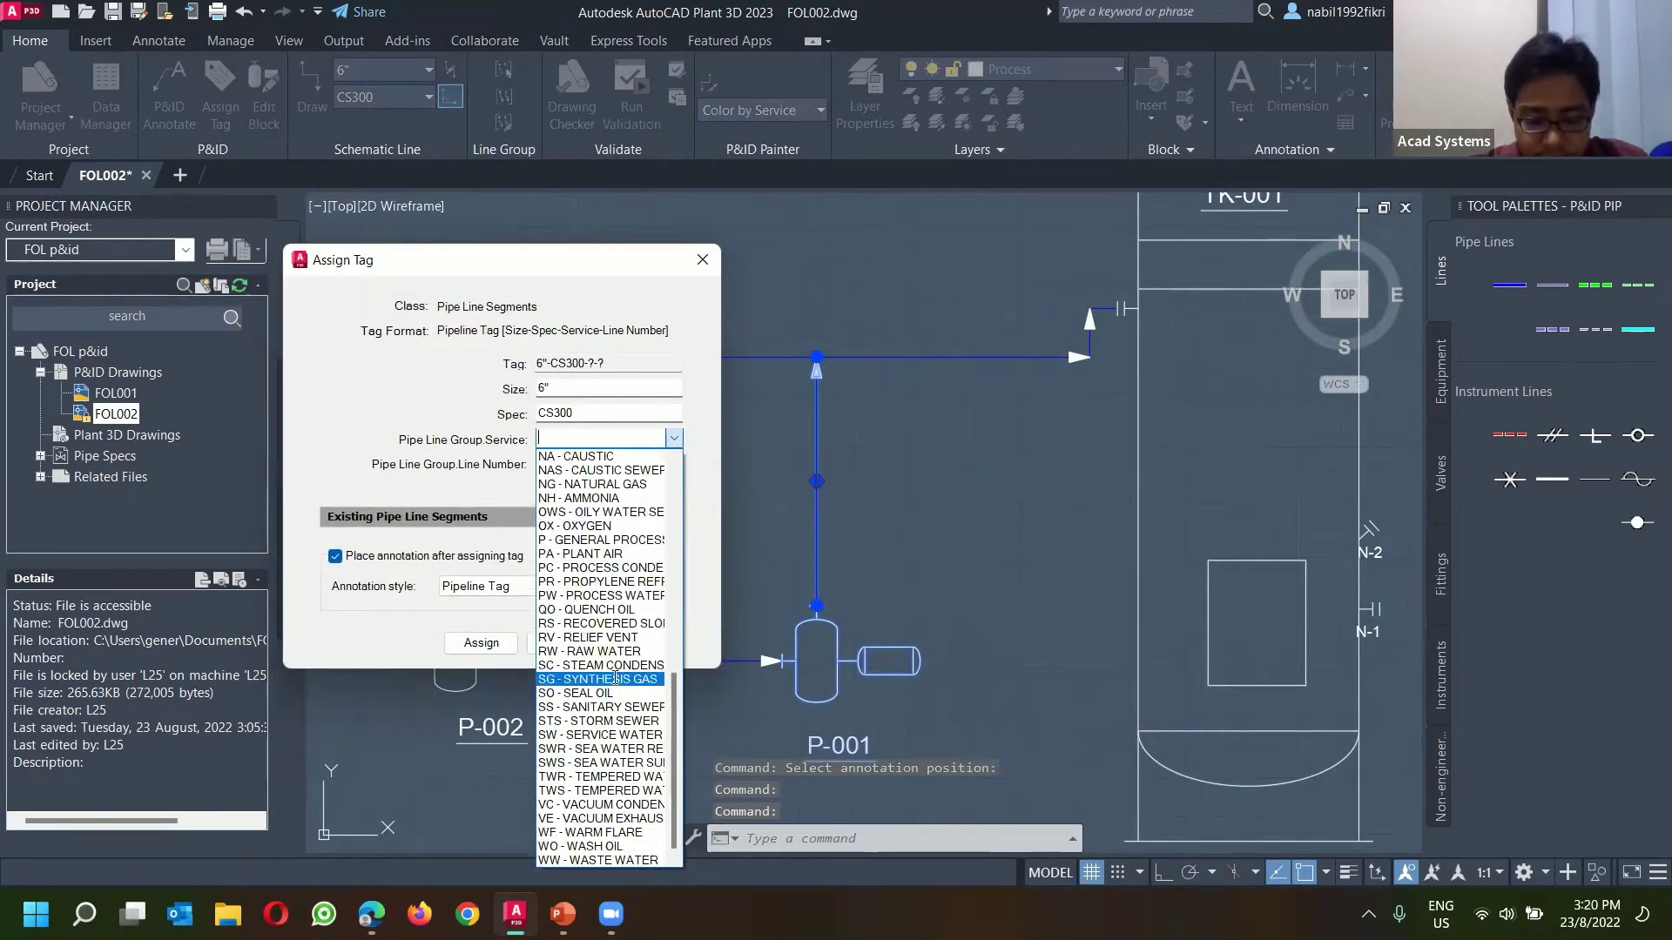
type("p")
left_click(600, 540)
left_click(641, 465)
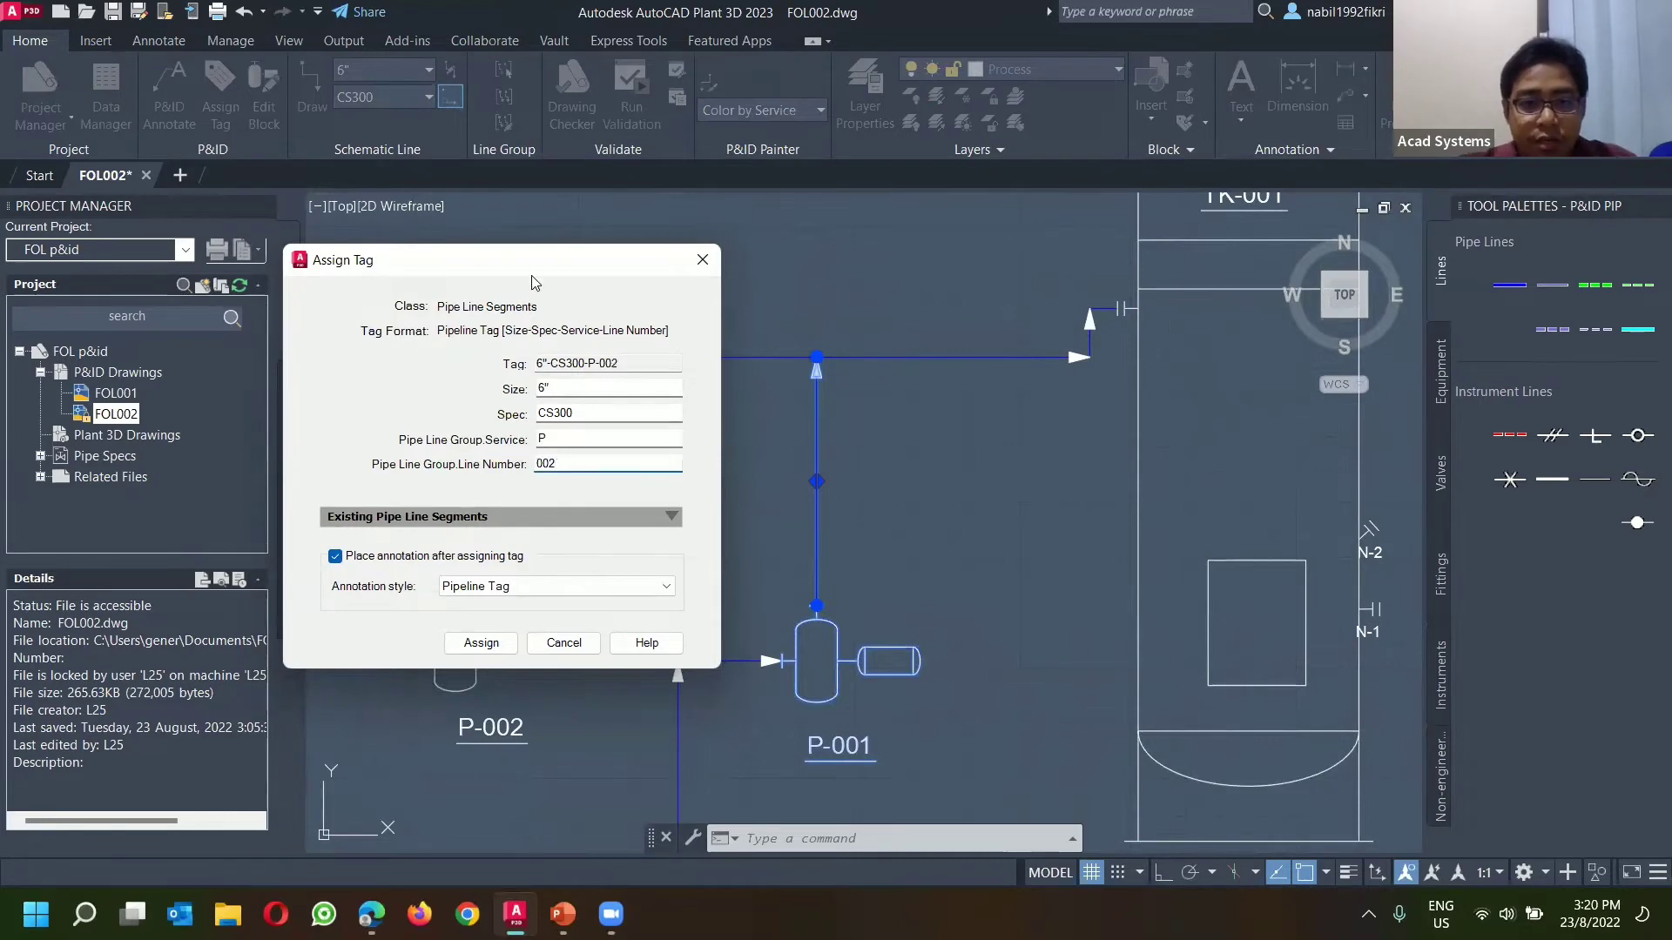
left_click_drag(532, 276, 553, 283)
left_click(504, 651)
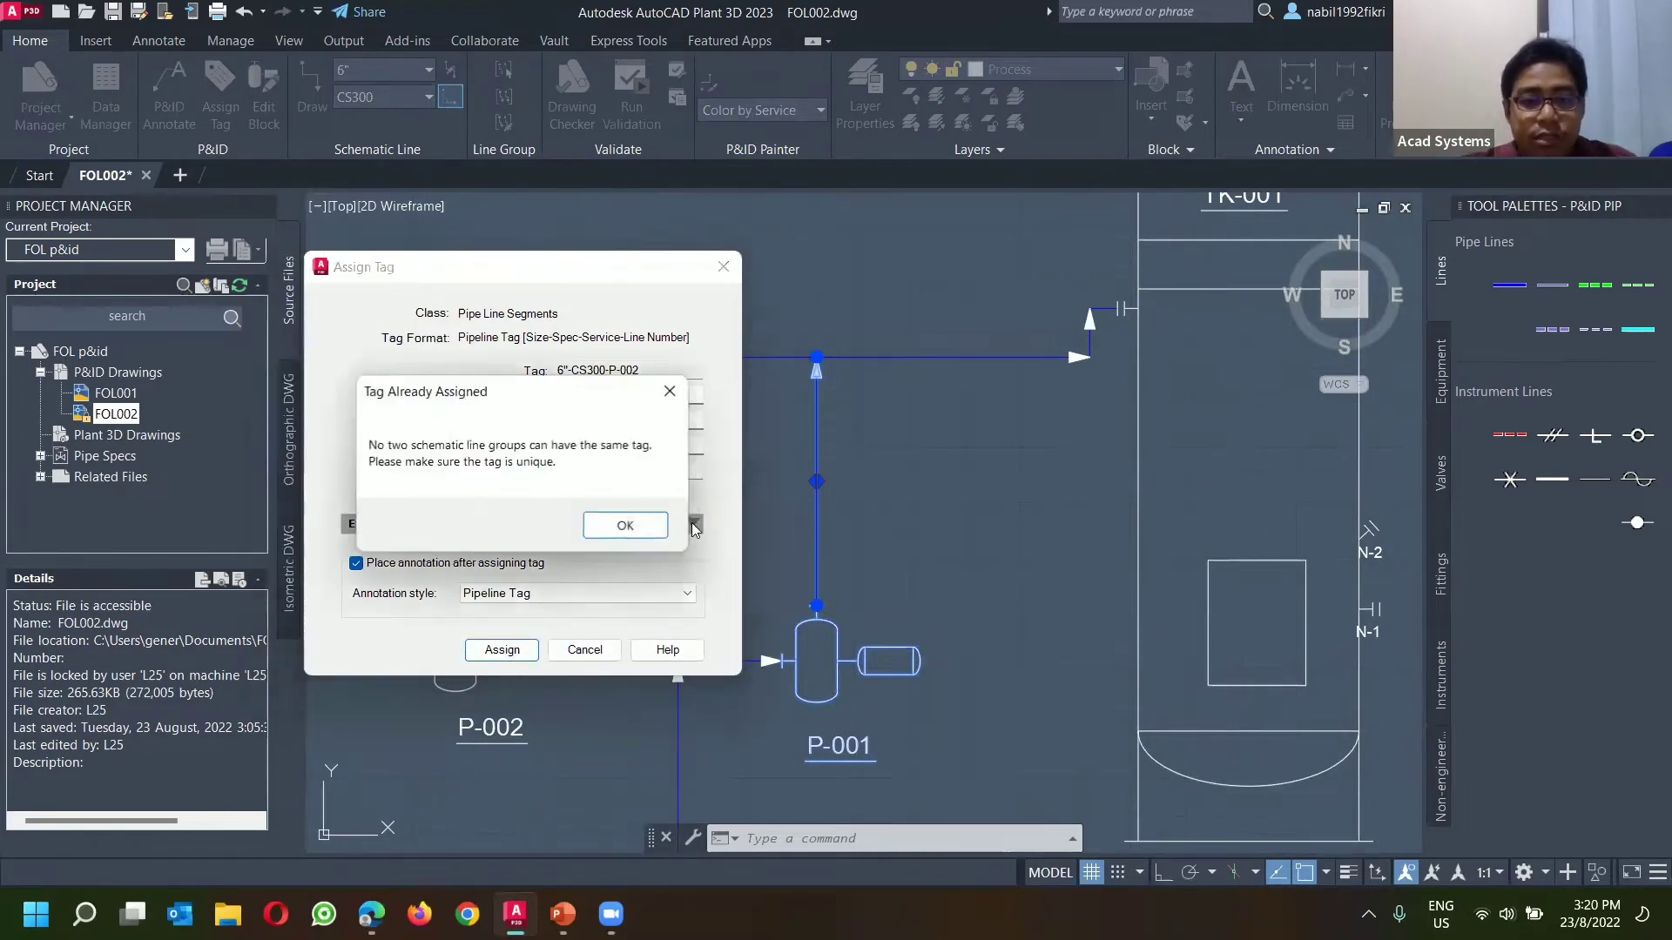
left_click(626, 527)
left_click(724, 267)
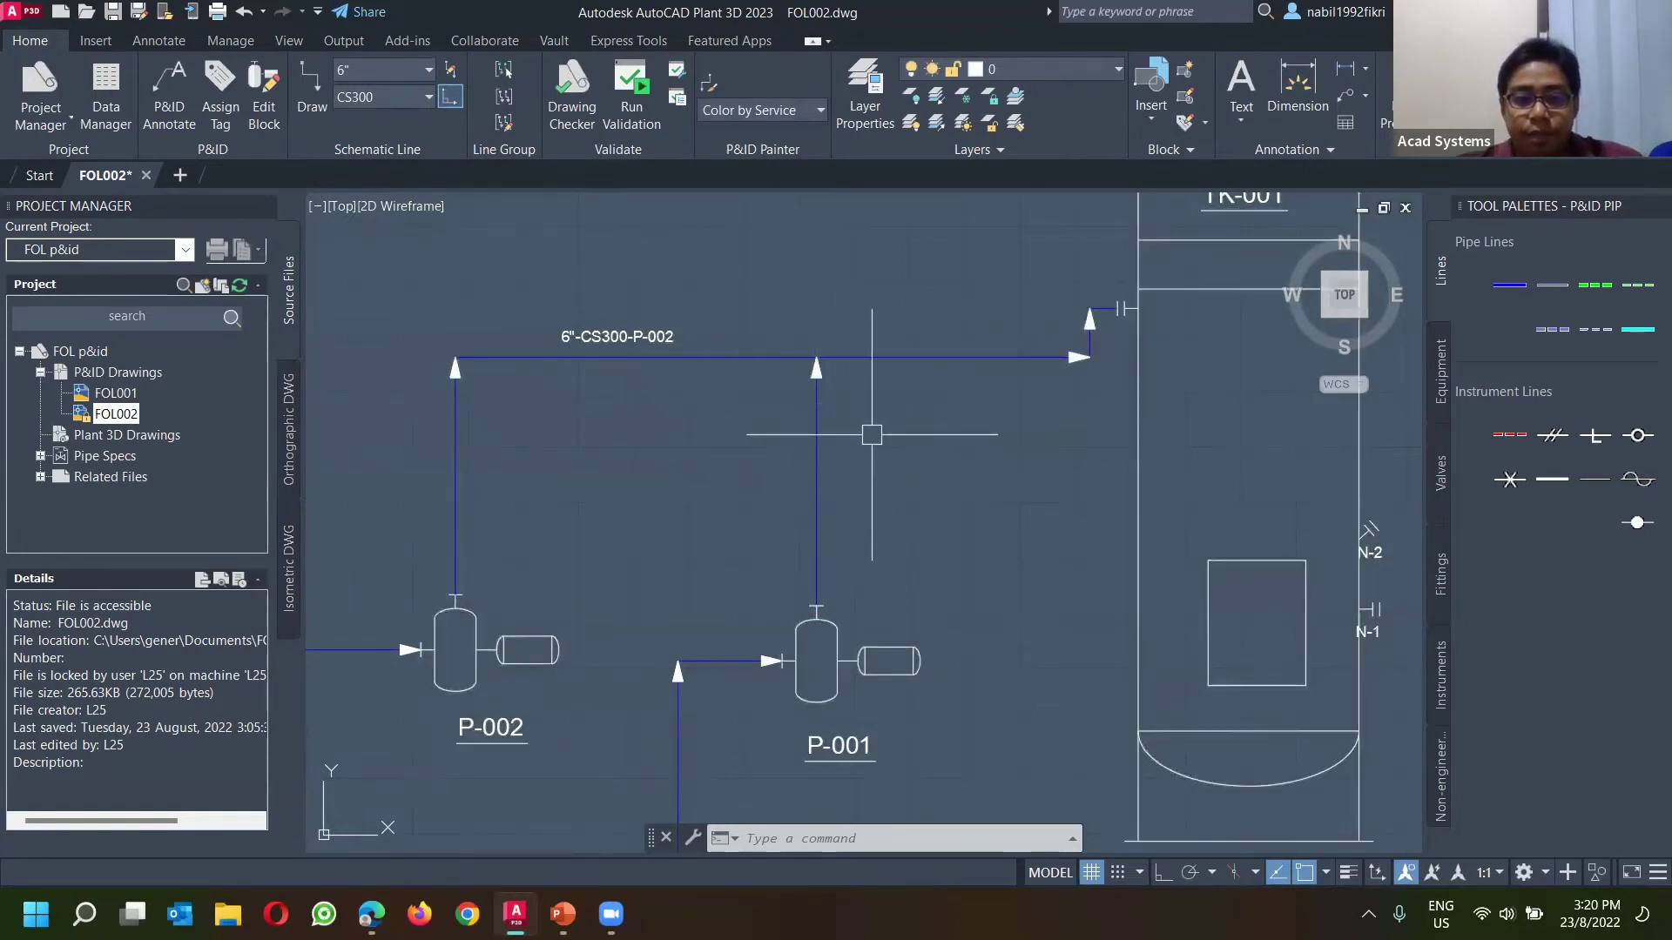
Step: Add P-001's vertical discharge line to the line group of the discharge line running from P-002 to TK-001
left_click(817, 405)
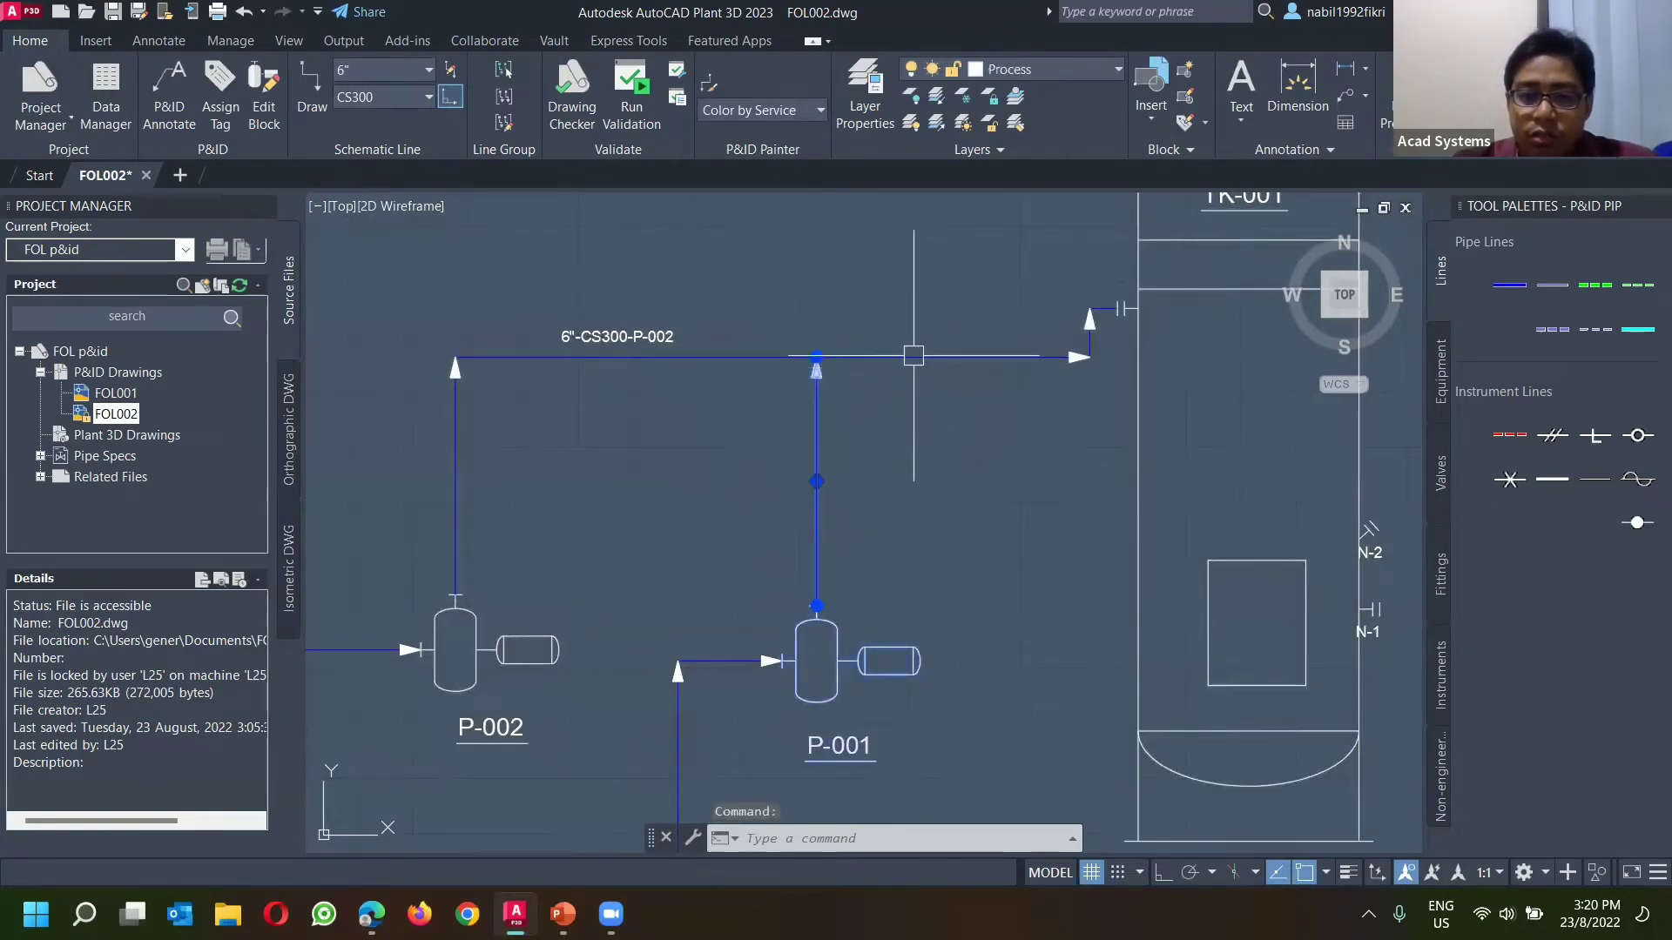
key("Escape")
scroll(701, 470, "down", 3)
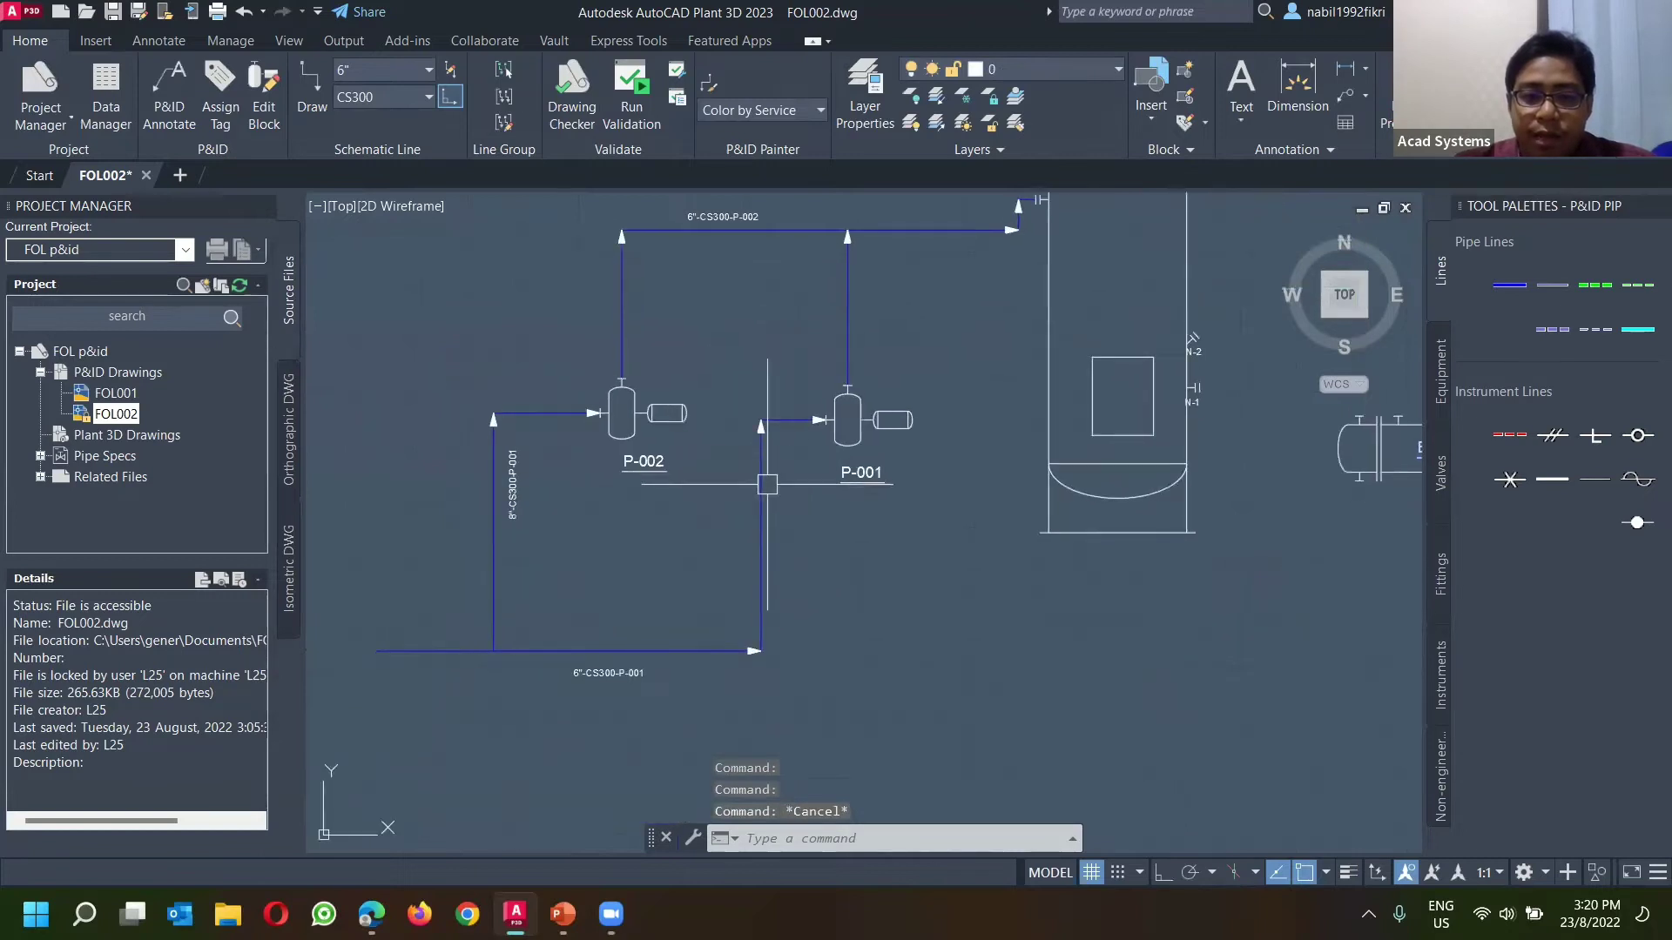
mouse_move(759, 531)
middle_mouse_down()
mouse_move(688, 640)
mouse_move(714, 594)
middle_mouse_up()
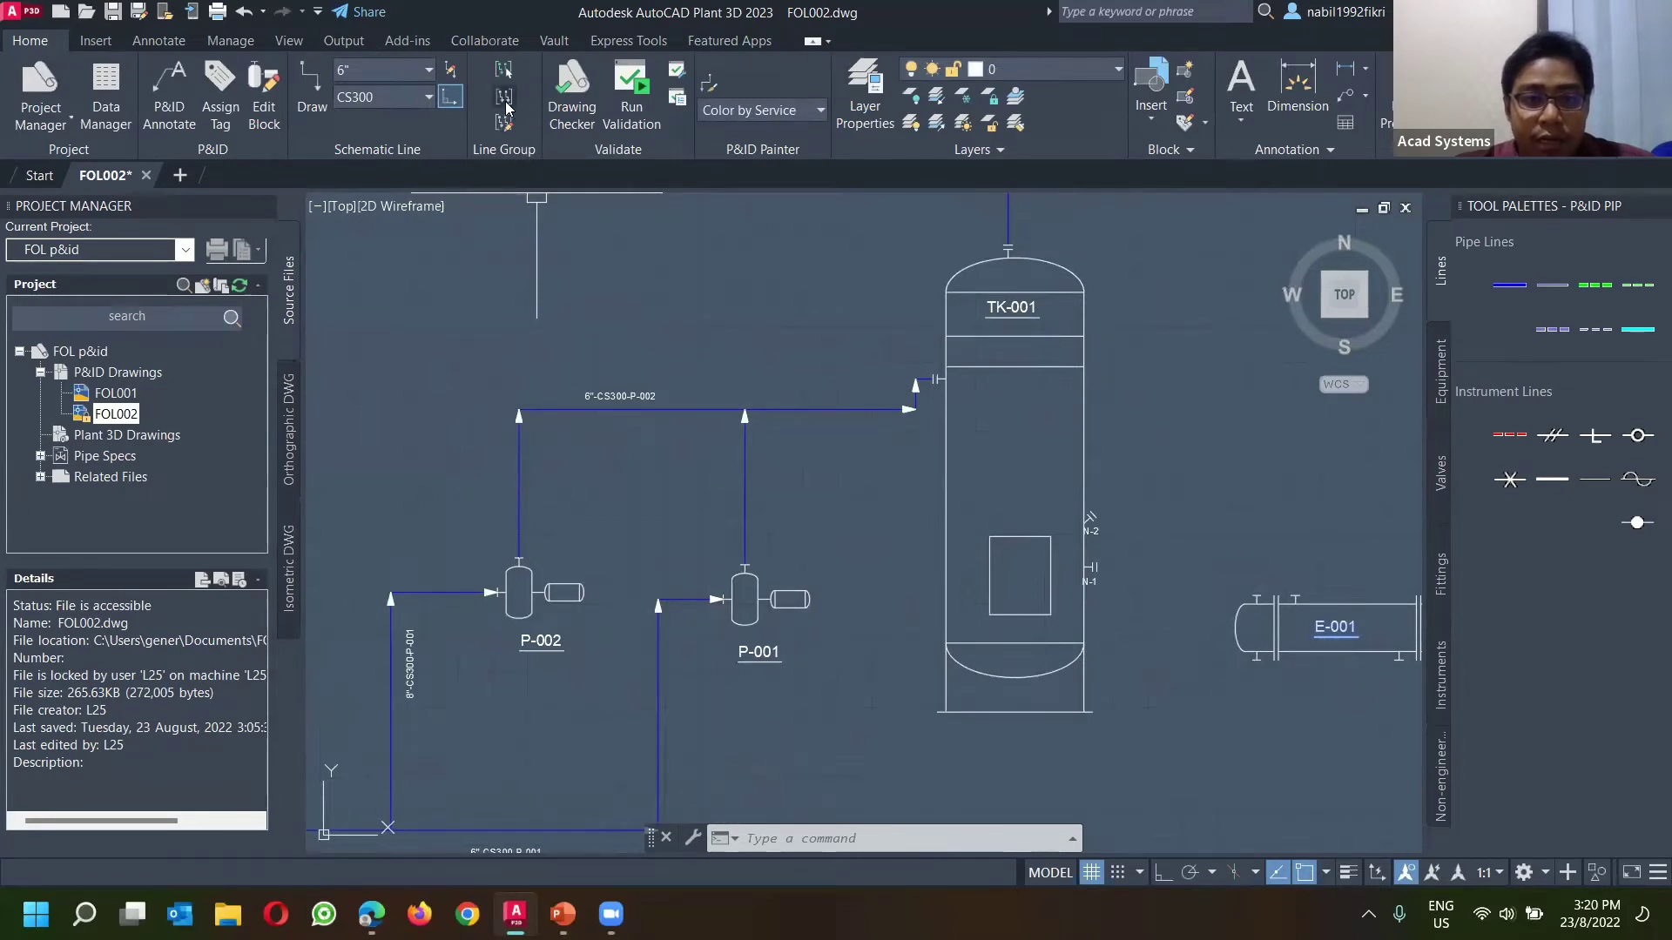
left_click(505, 100)
left_click(721, 405)
left_click(745, 452)
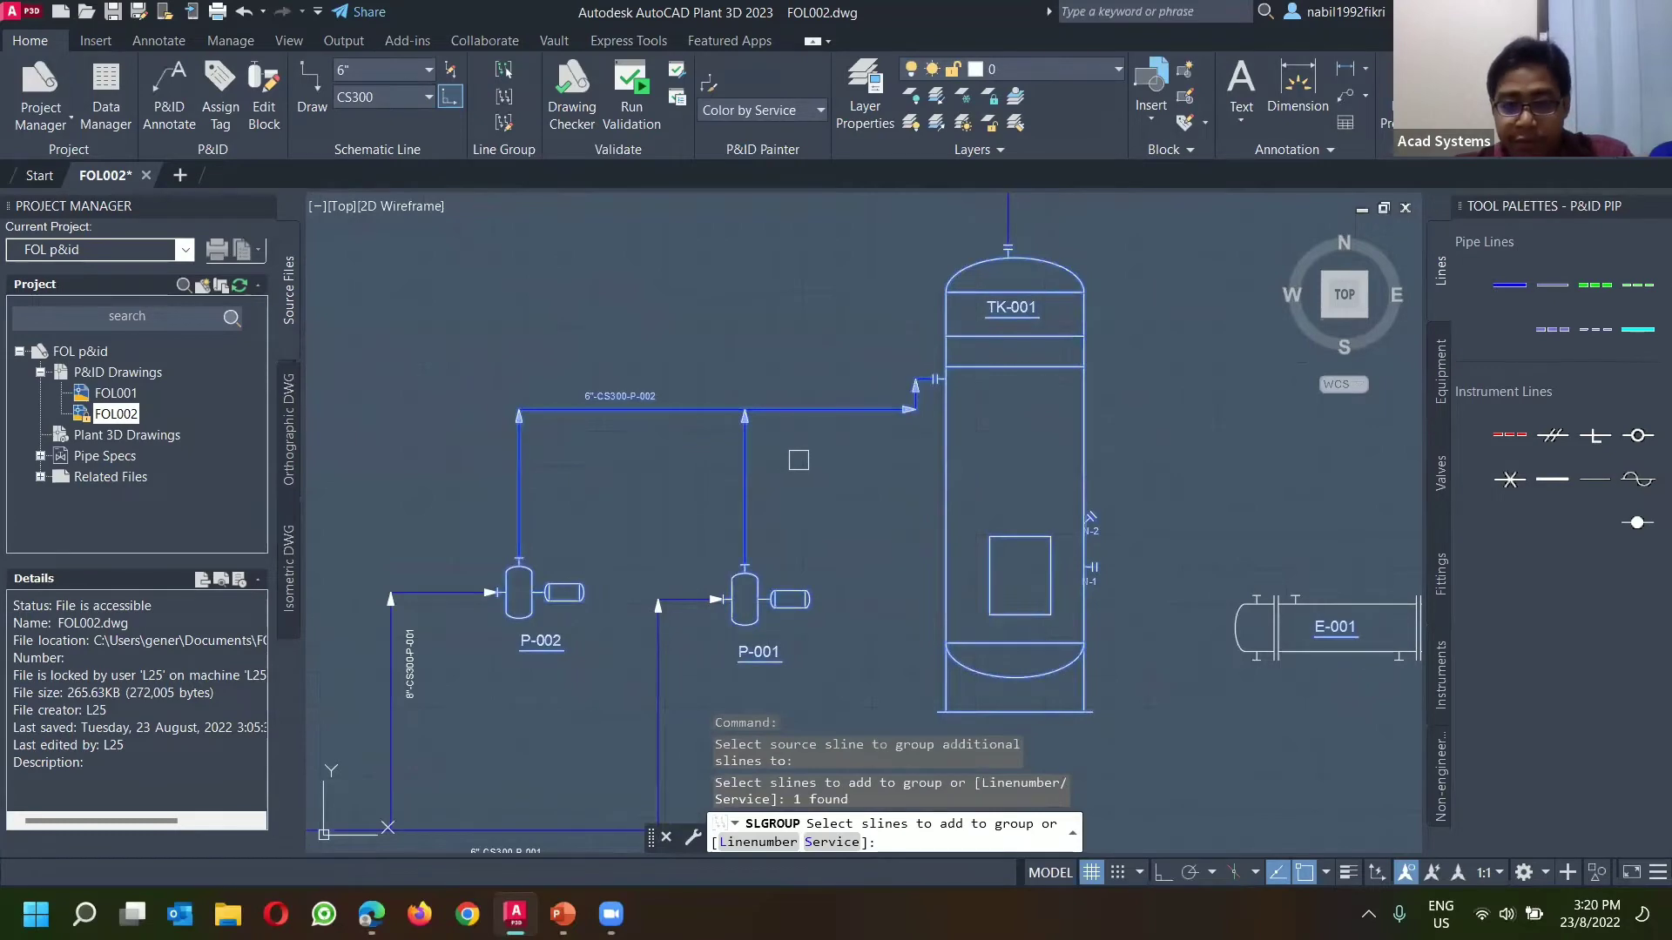
key("Return")
left_click(747, 488)
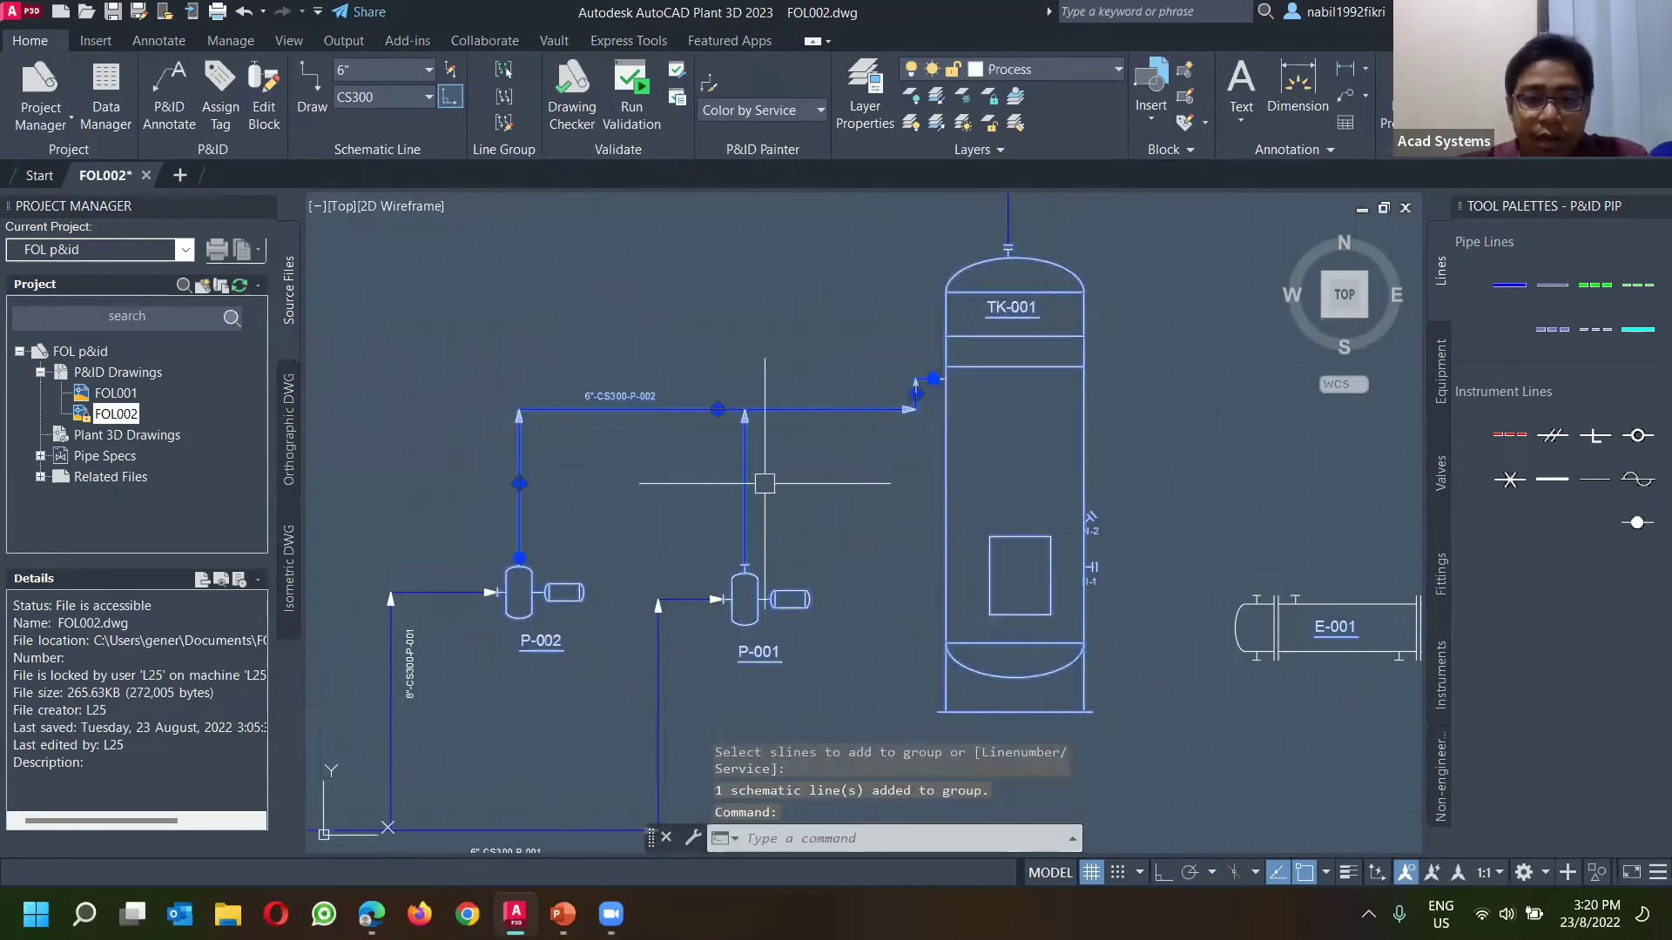
right_click(809, 467)
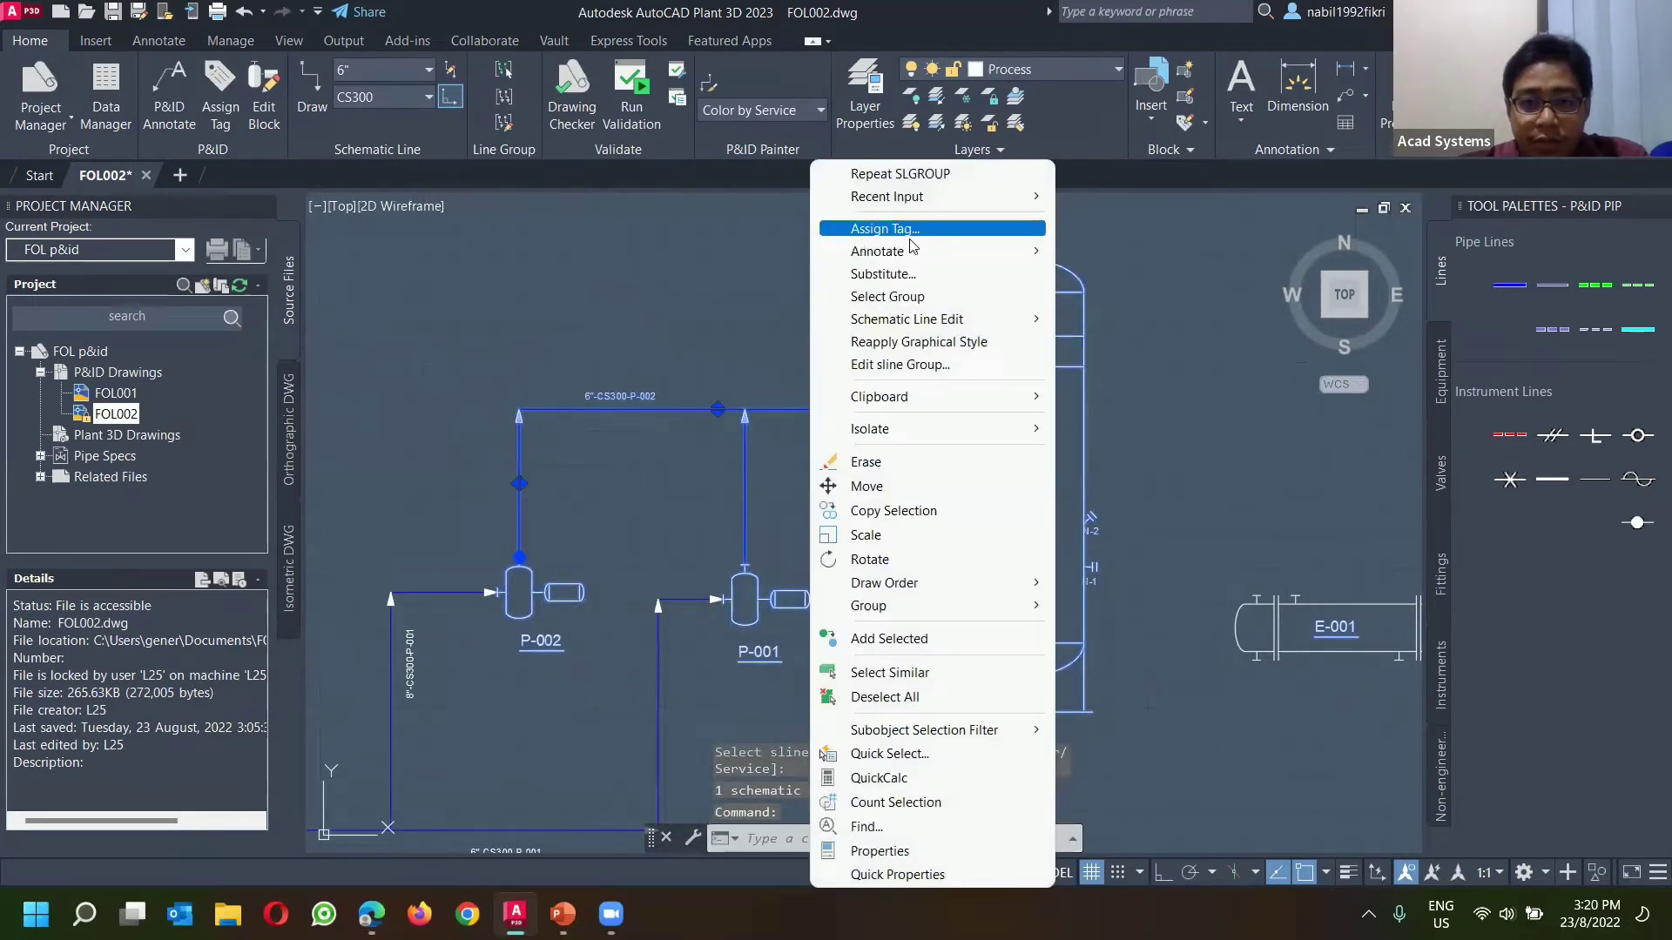
left_click(924, 233)
left_click(725, 268)
Step: Assign size 10" to P-001's vertical discharge line and place its Pipeline Tag annotation beside the segment
left_click(742, 479)
right_click(803, 471)
left_click(906, 228)
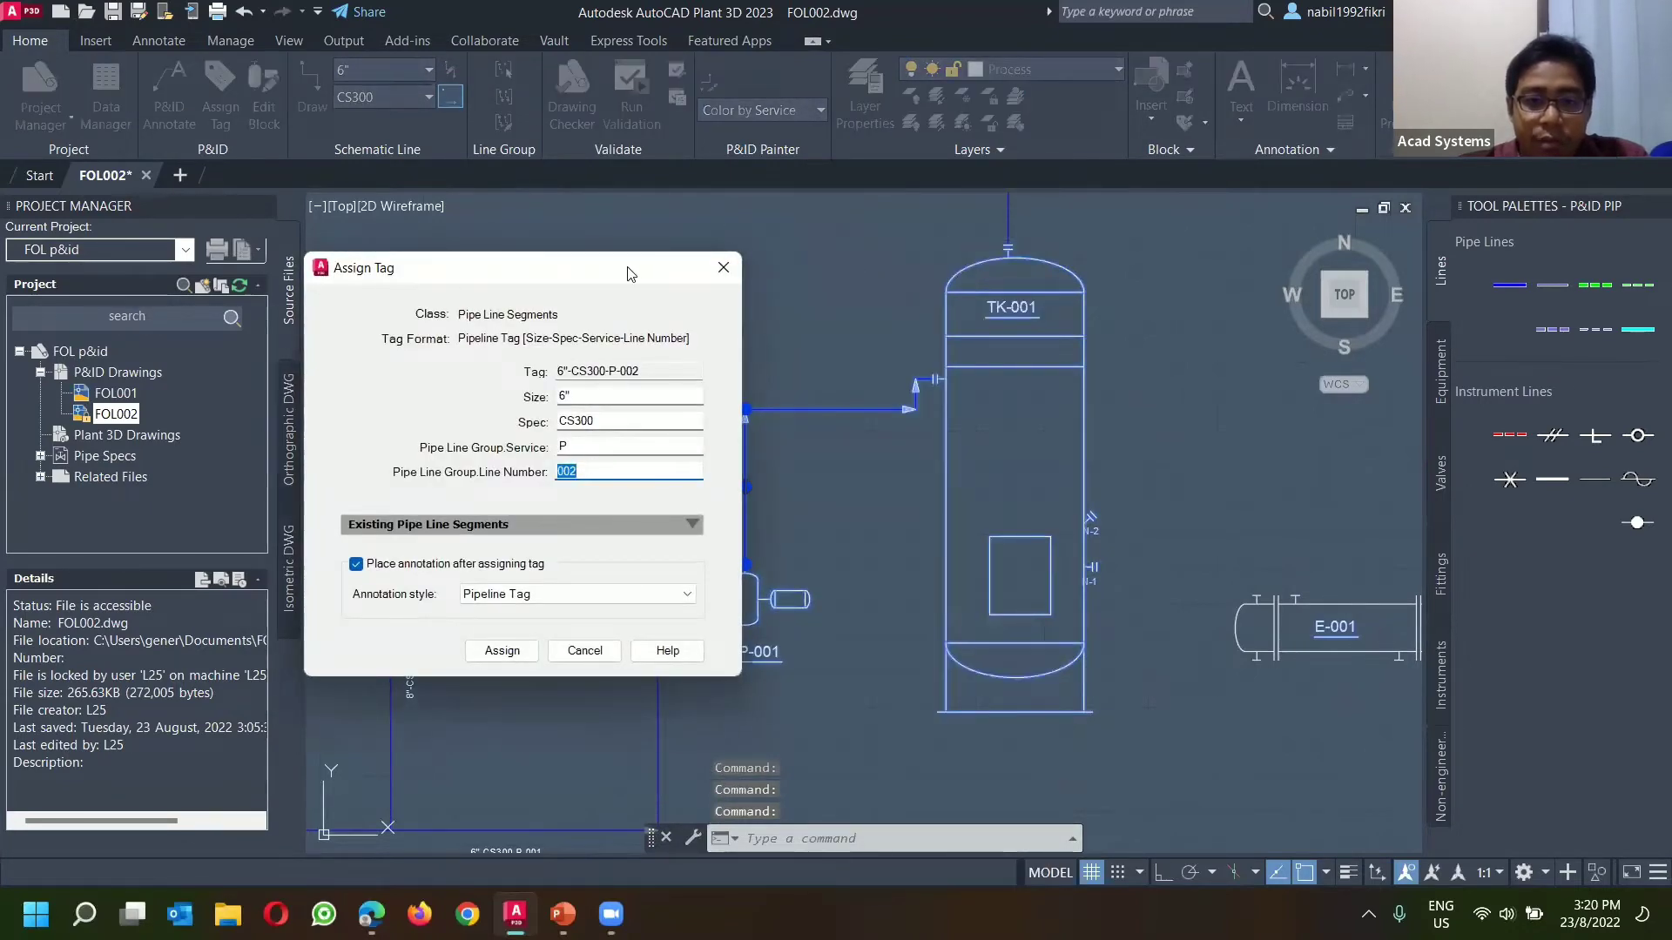
left_click_drag(453, 278, 299, 282)
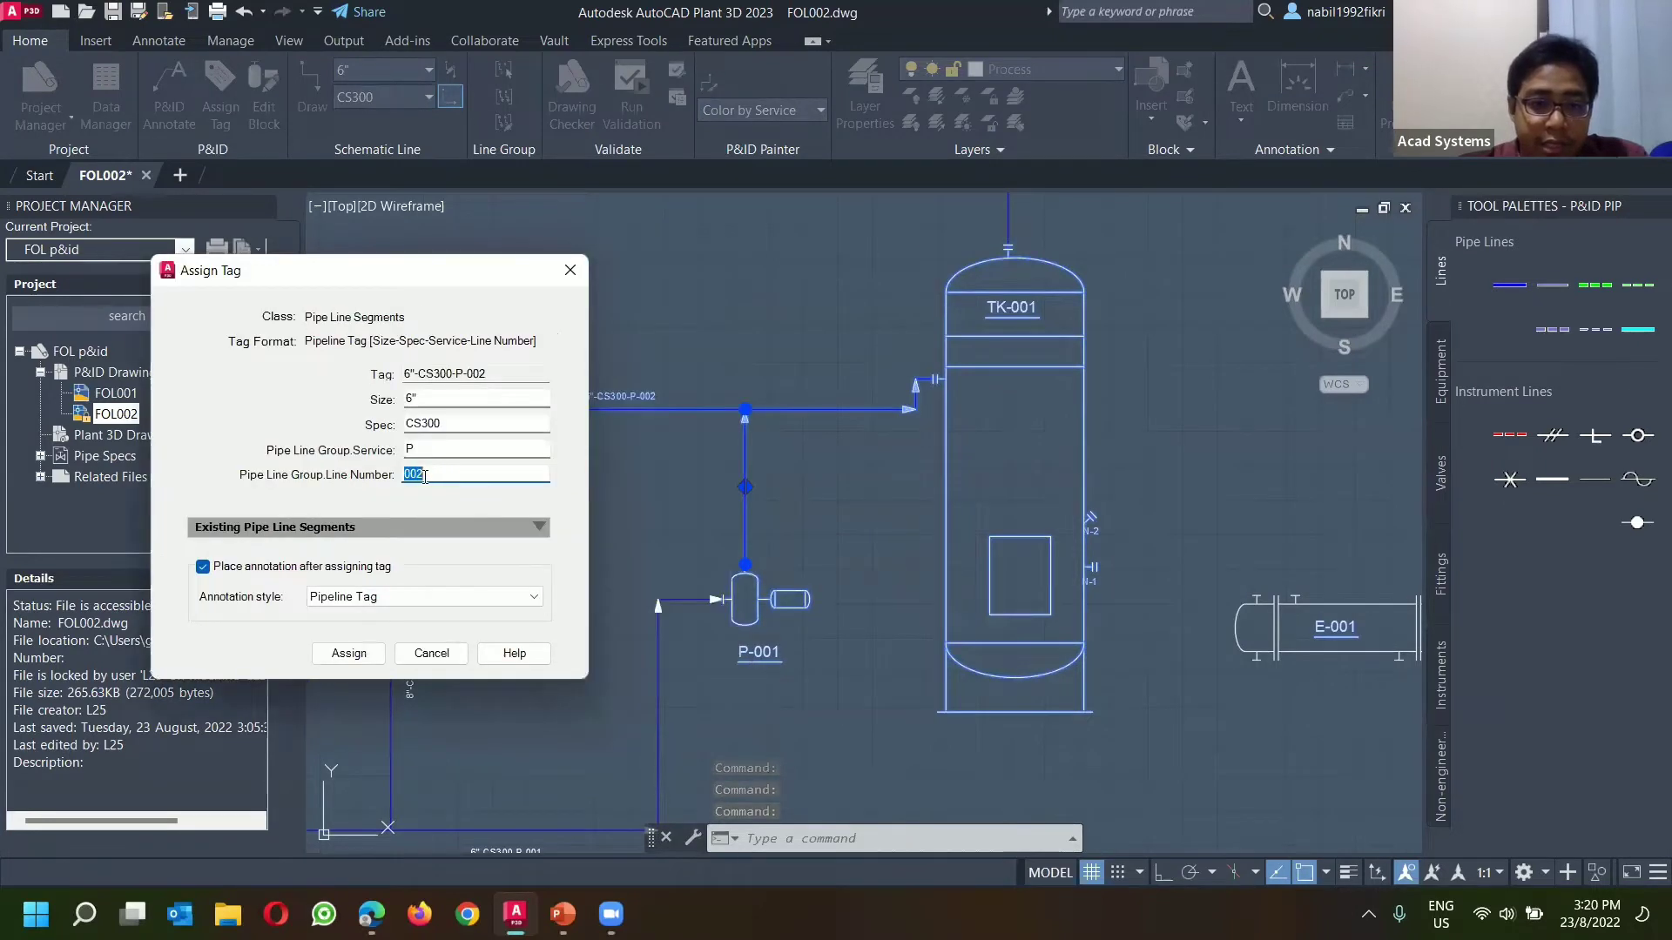
left_click(427, 397)
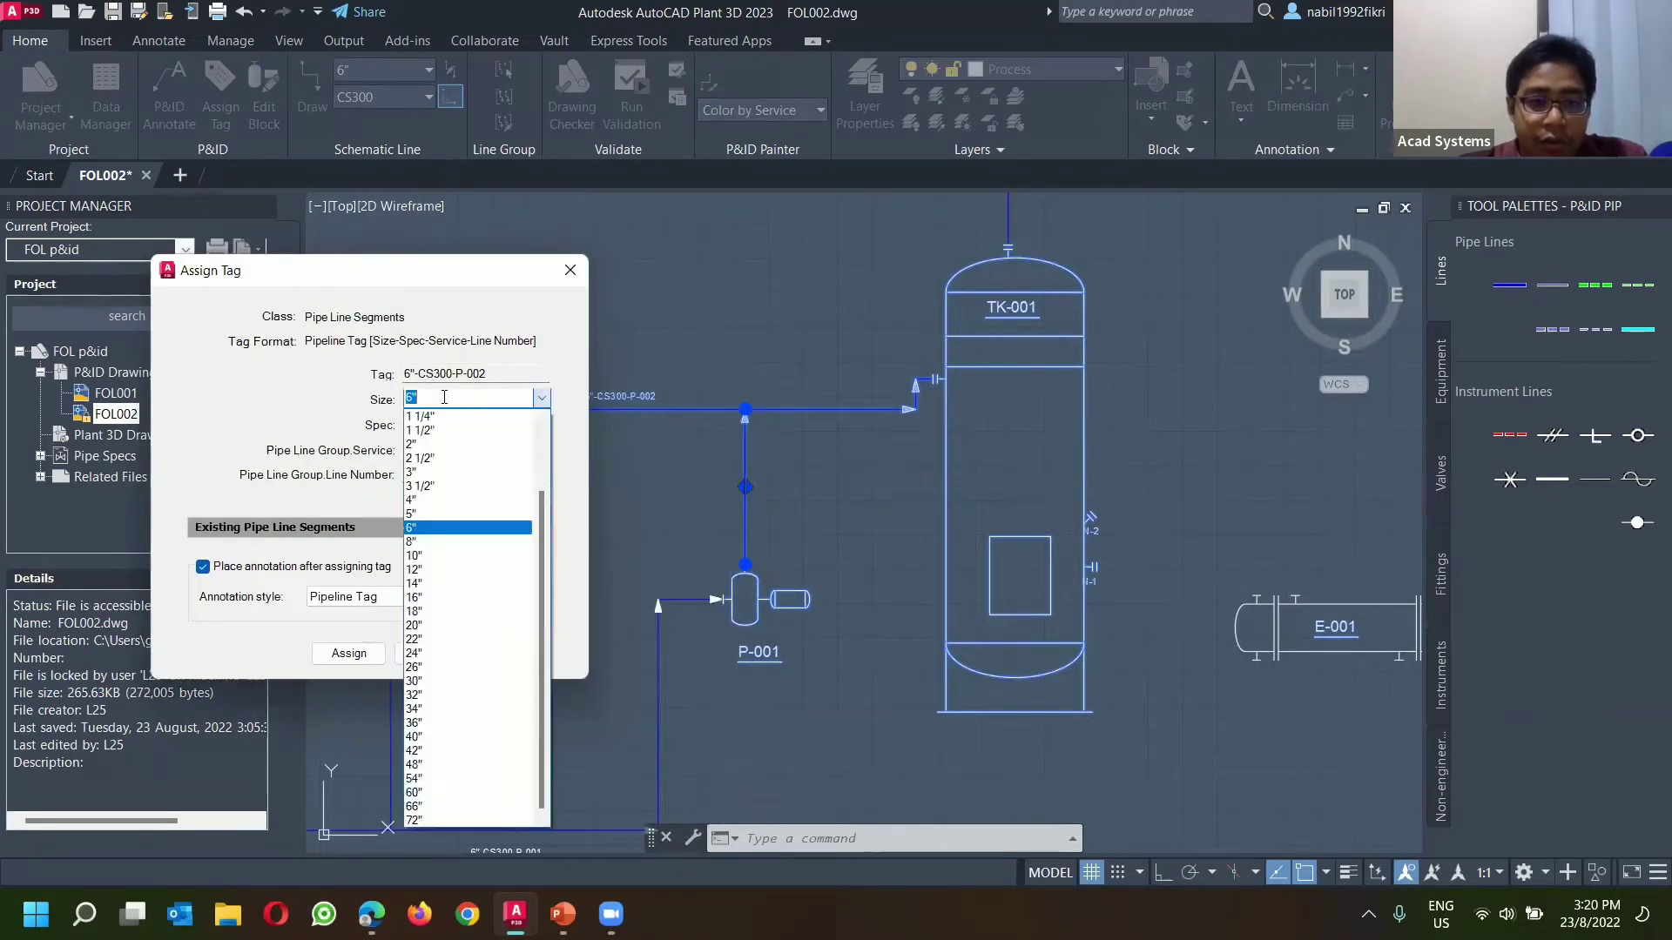
left_click(435, 555)
left_click(348, 653)
scroll(762, 505, "up", 2)
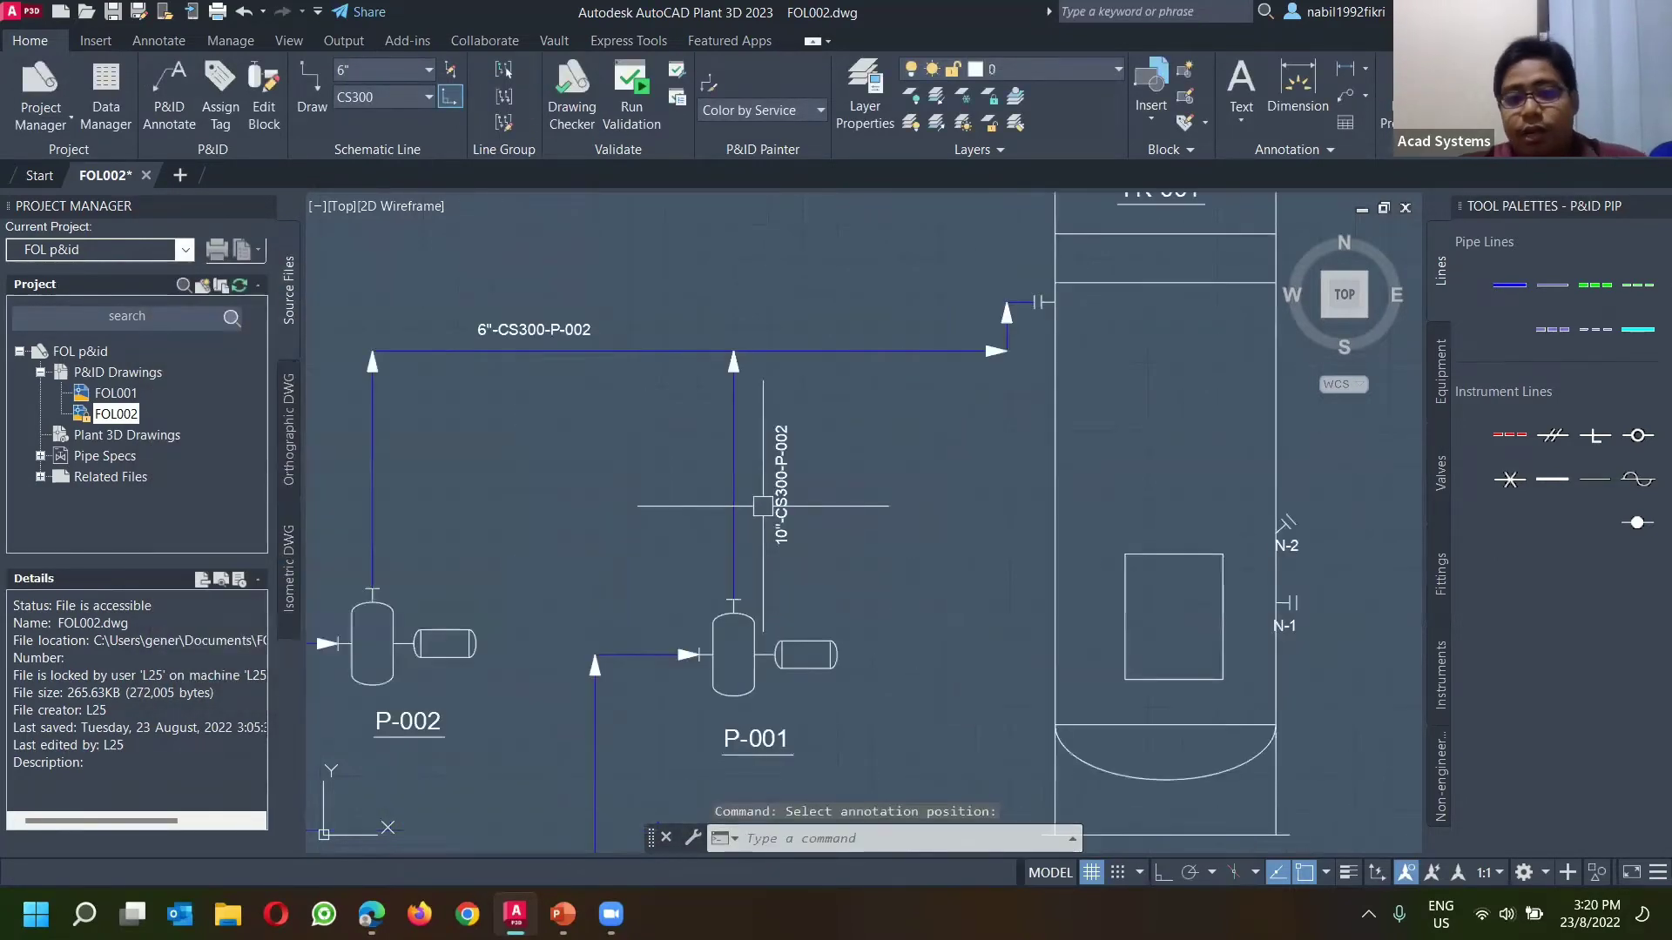
scroll(732, 422, "down", 2)
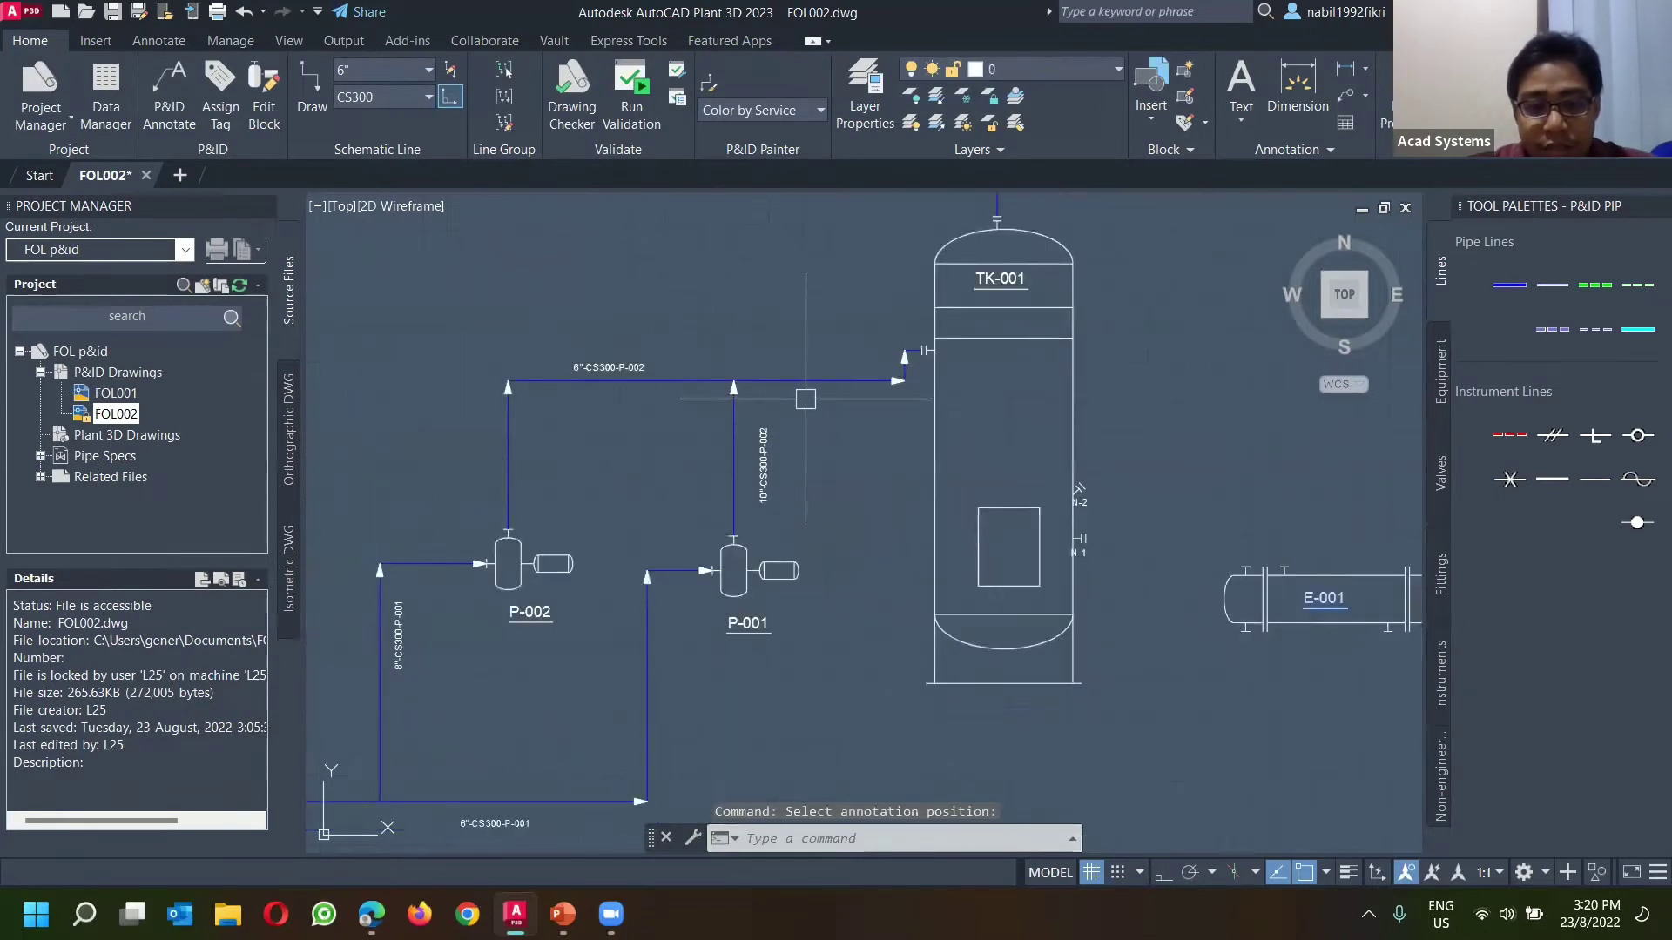
middle_click_drag(625, 472, 648, 455)
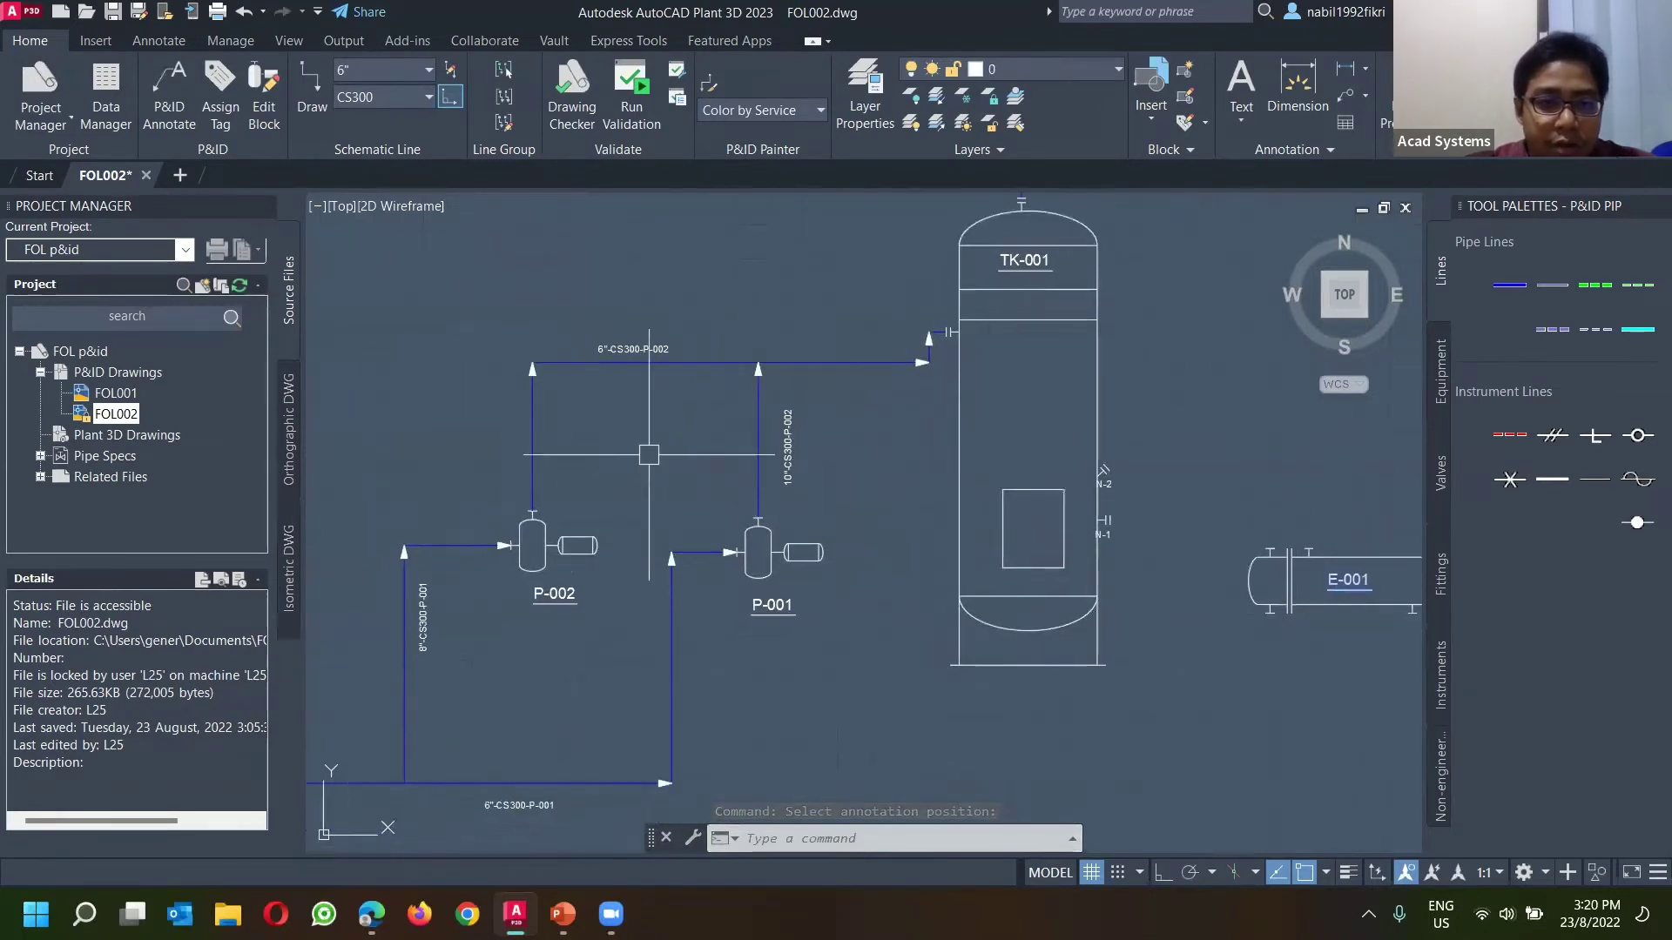
left_click(505, 128)
left_click(403, 640)
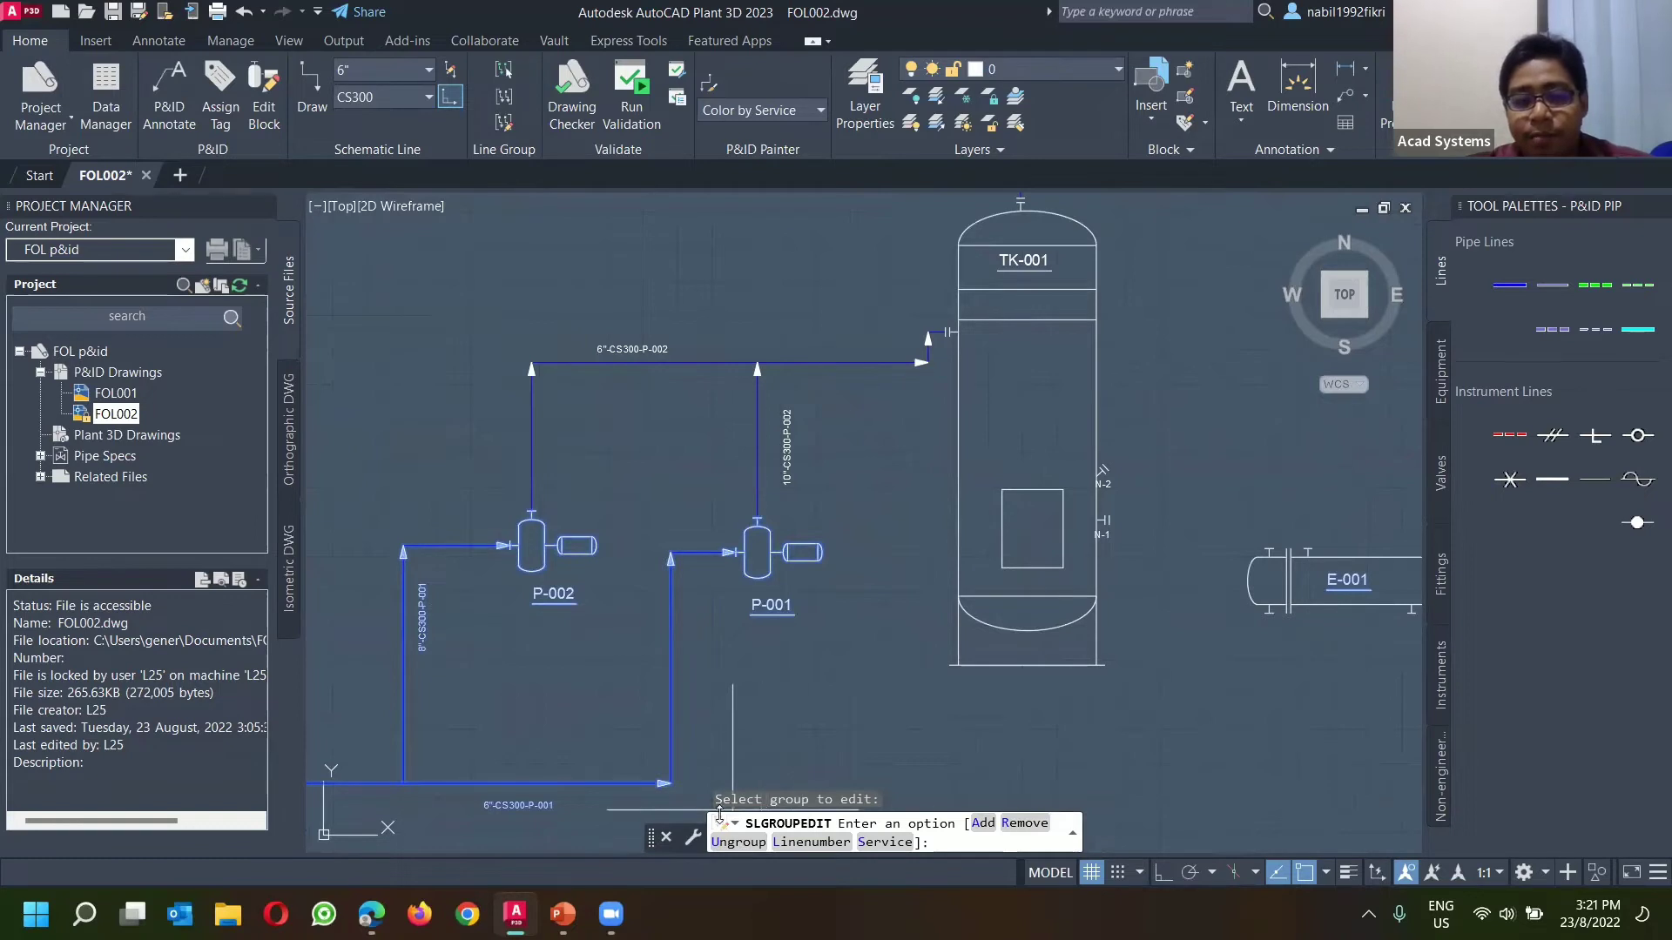
key("Escape")
scroll(632, 587, "down", 2)
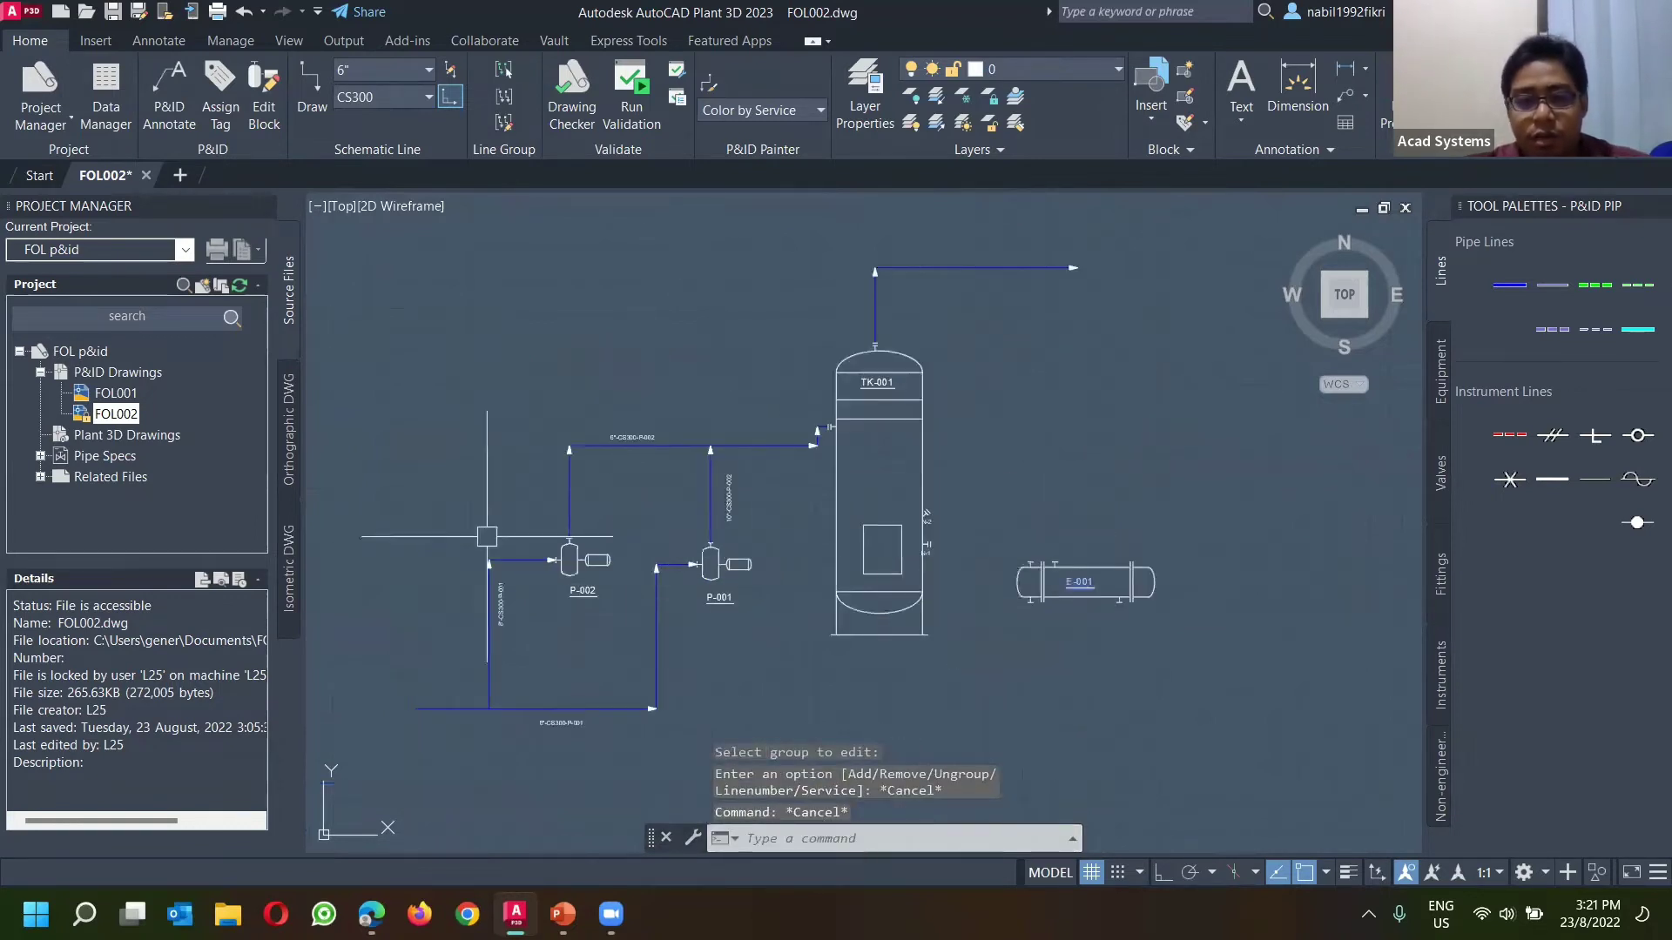
scroll(1208, 602, "up", 4)
middle_click_drag(906, 494, 1117, 542)
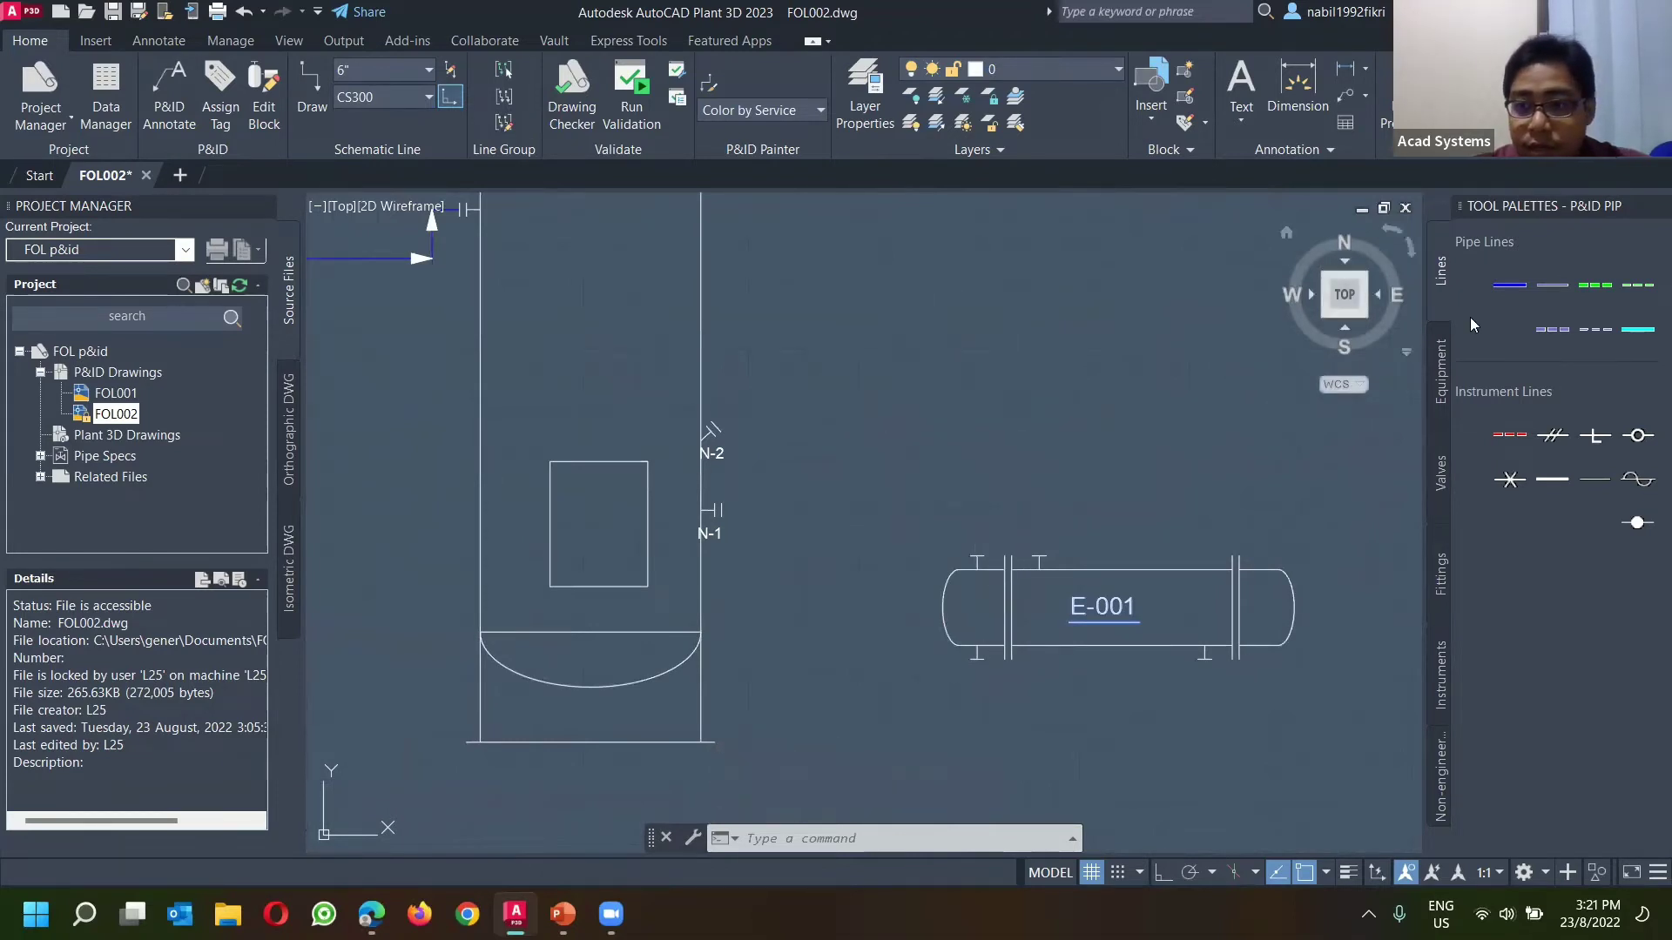
left_click(1510, 297)
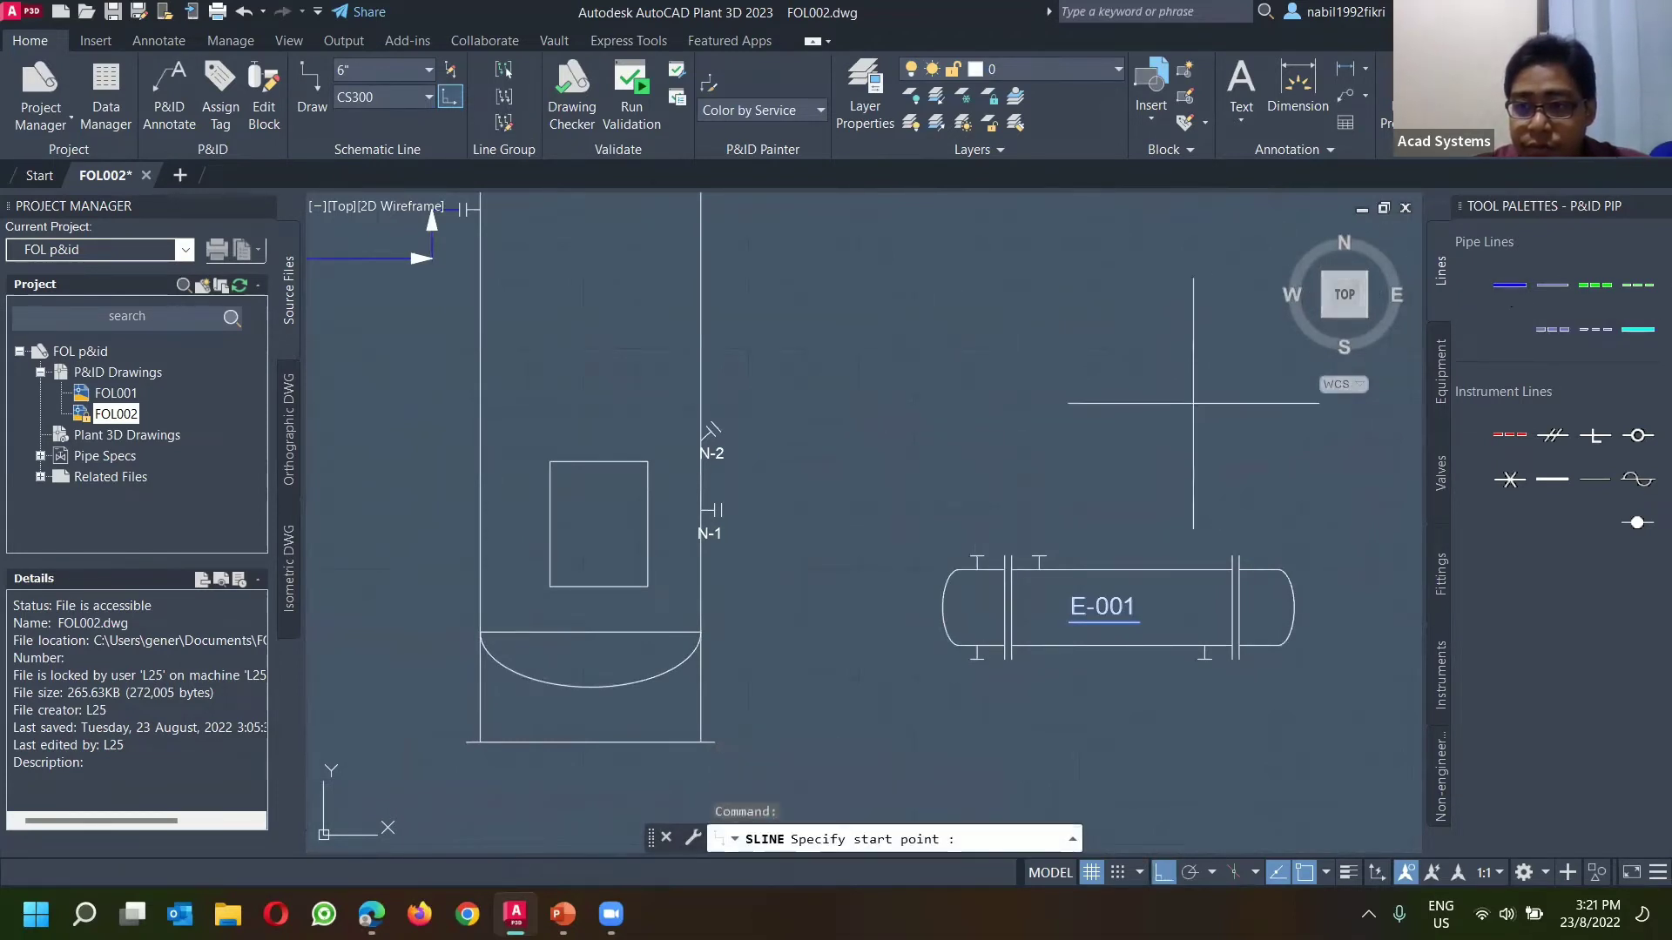
left_click(978, 554)
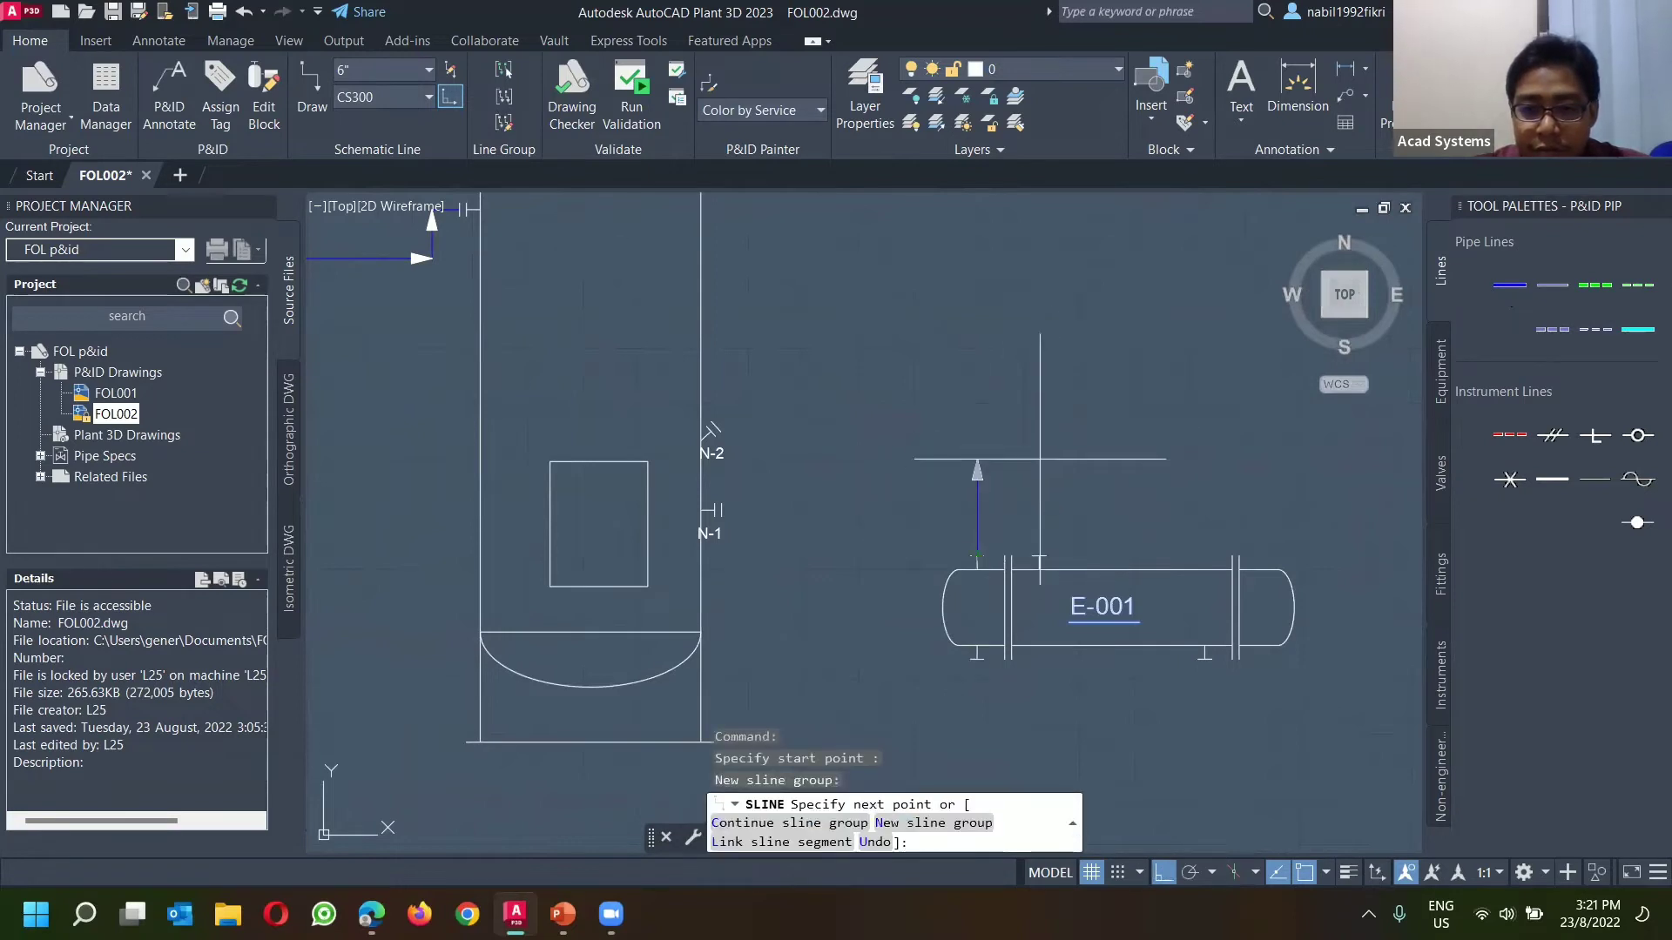
key("Escape")
key("Escape")
Step: Draw a pipe line from E-001's second upper nozzle up and across to nozzle N-1 on TK-001
key("Return")
key("F8")
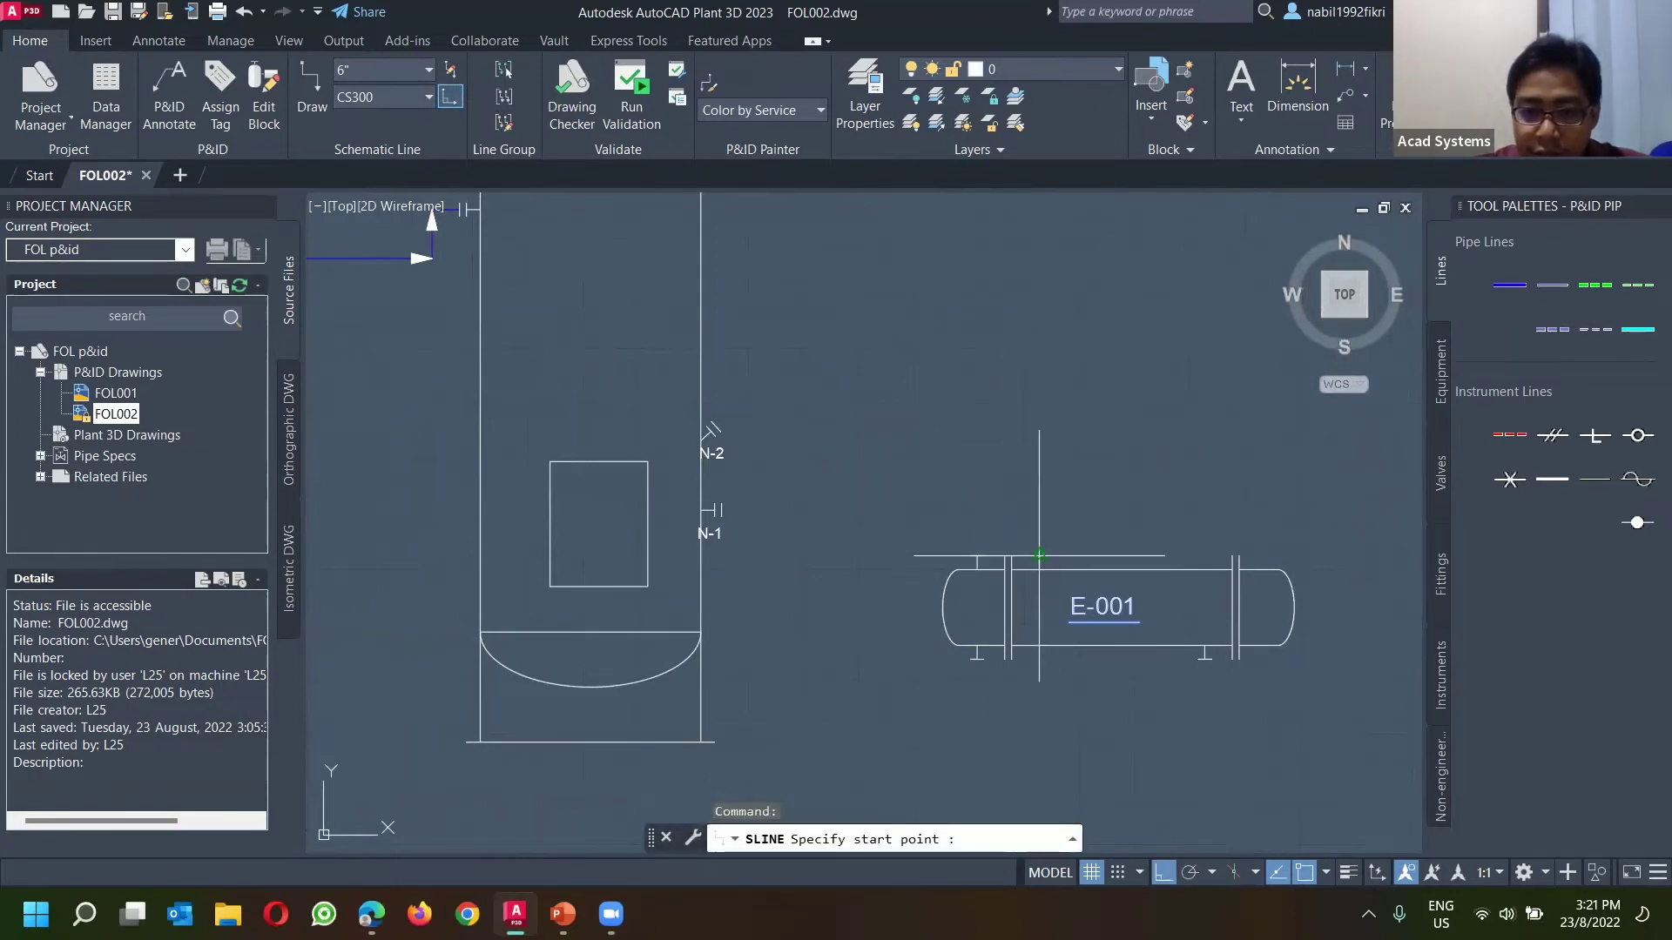
left_click(1038, 553)
left_click(1039, 512)
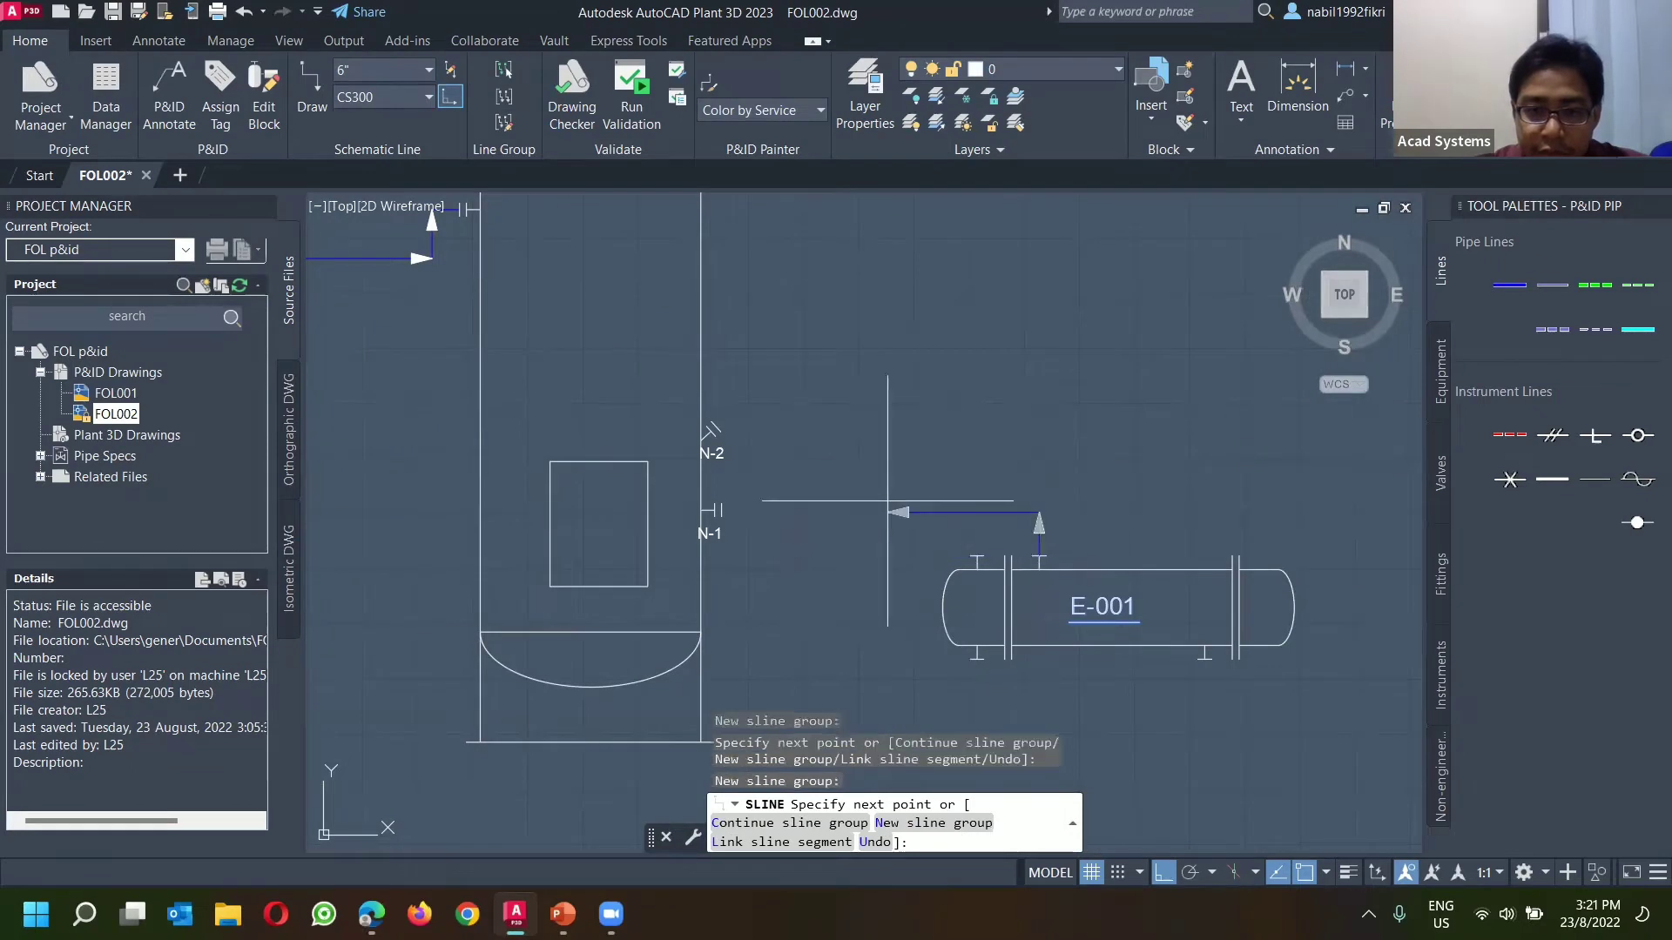
left_click(721, 512)
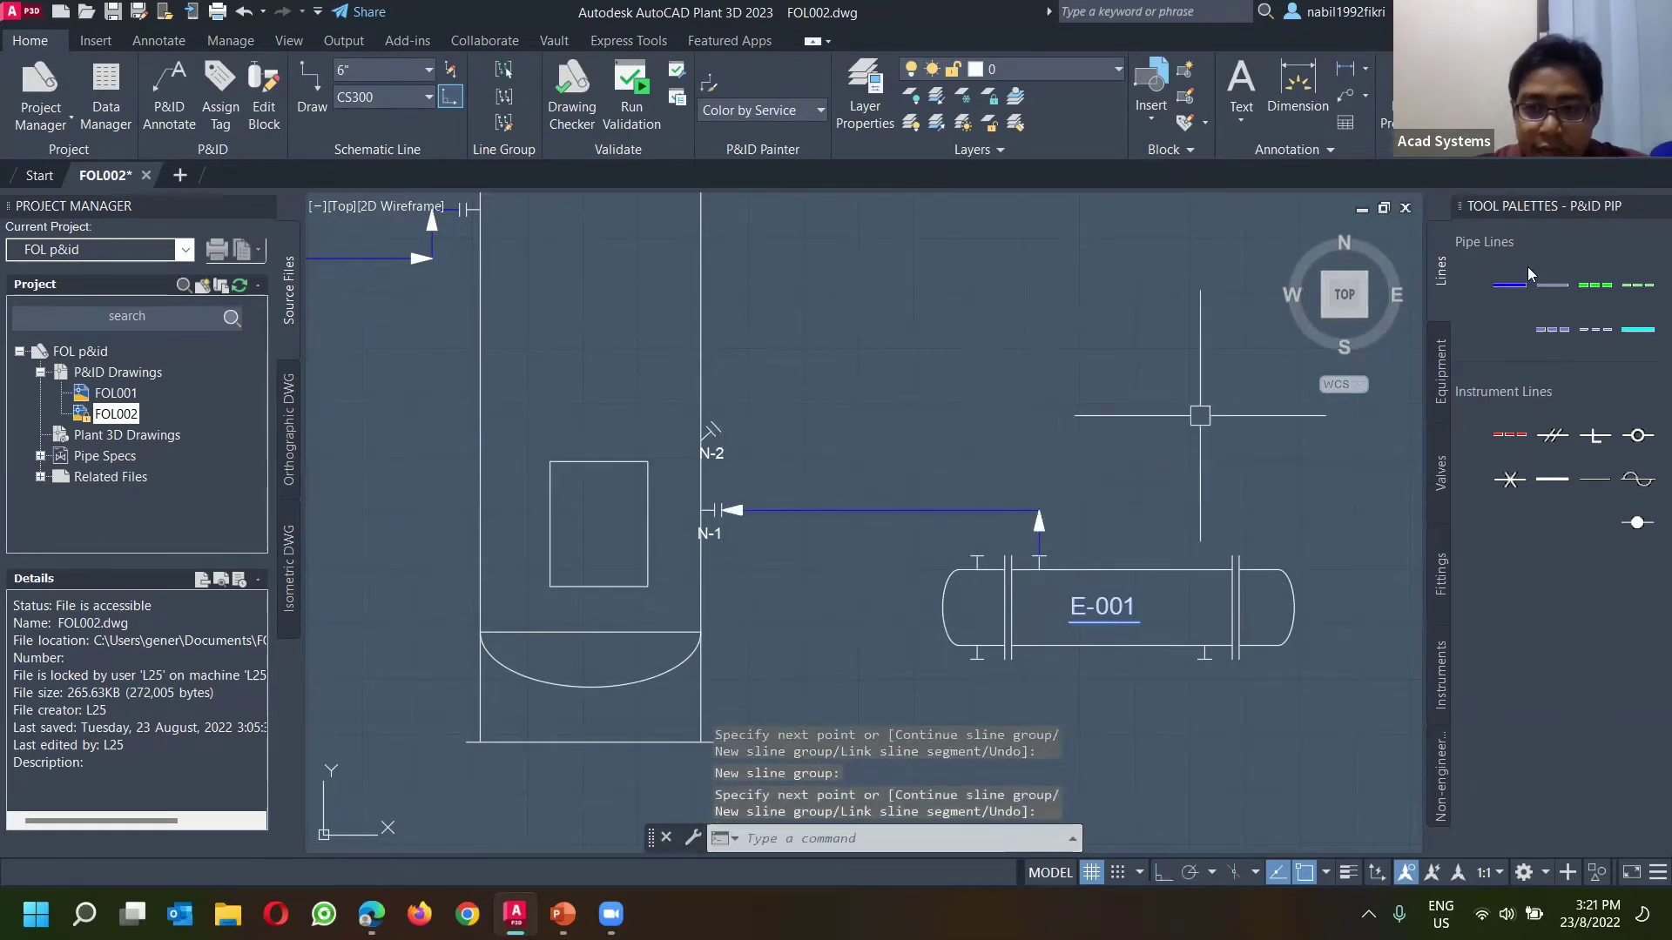
Step: Draw a pipe line from E-001's lower nozzle nearest TK-001 down, around and up across the N-1 line to nozzle N-2
key("Return")
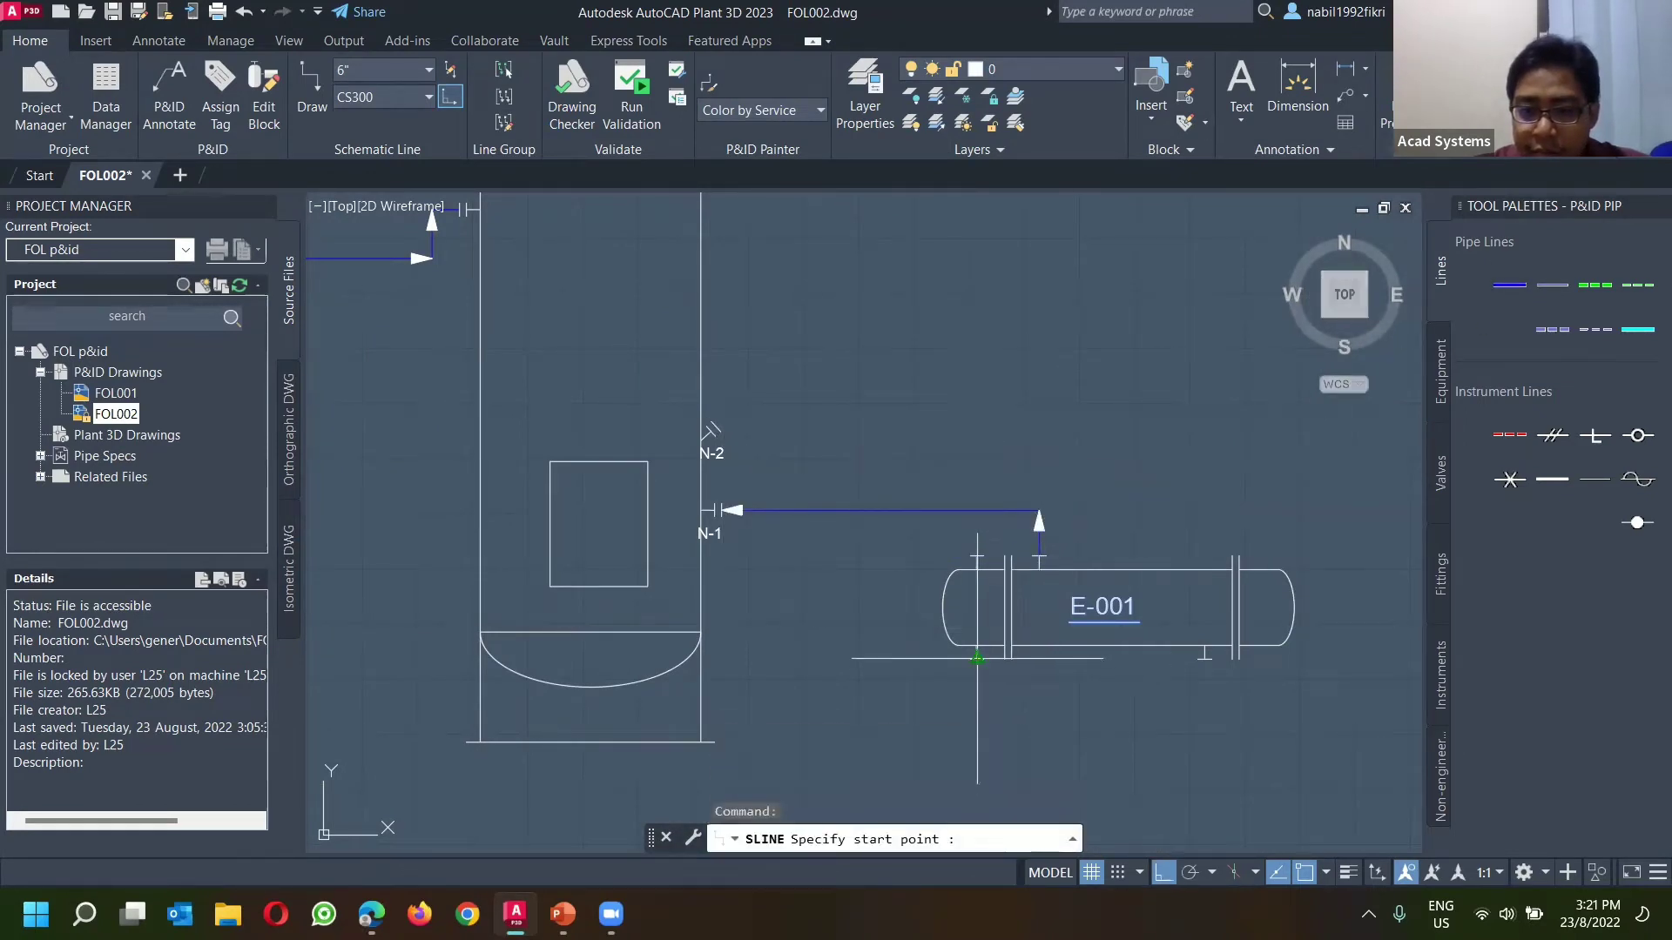
left_click(978, 667)
left_click(844, 707)
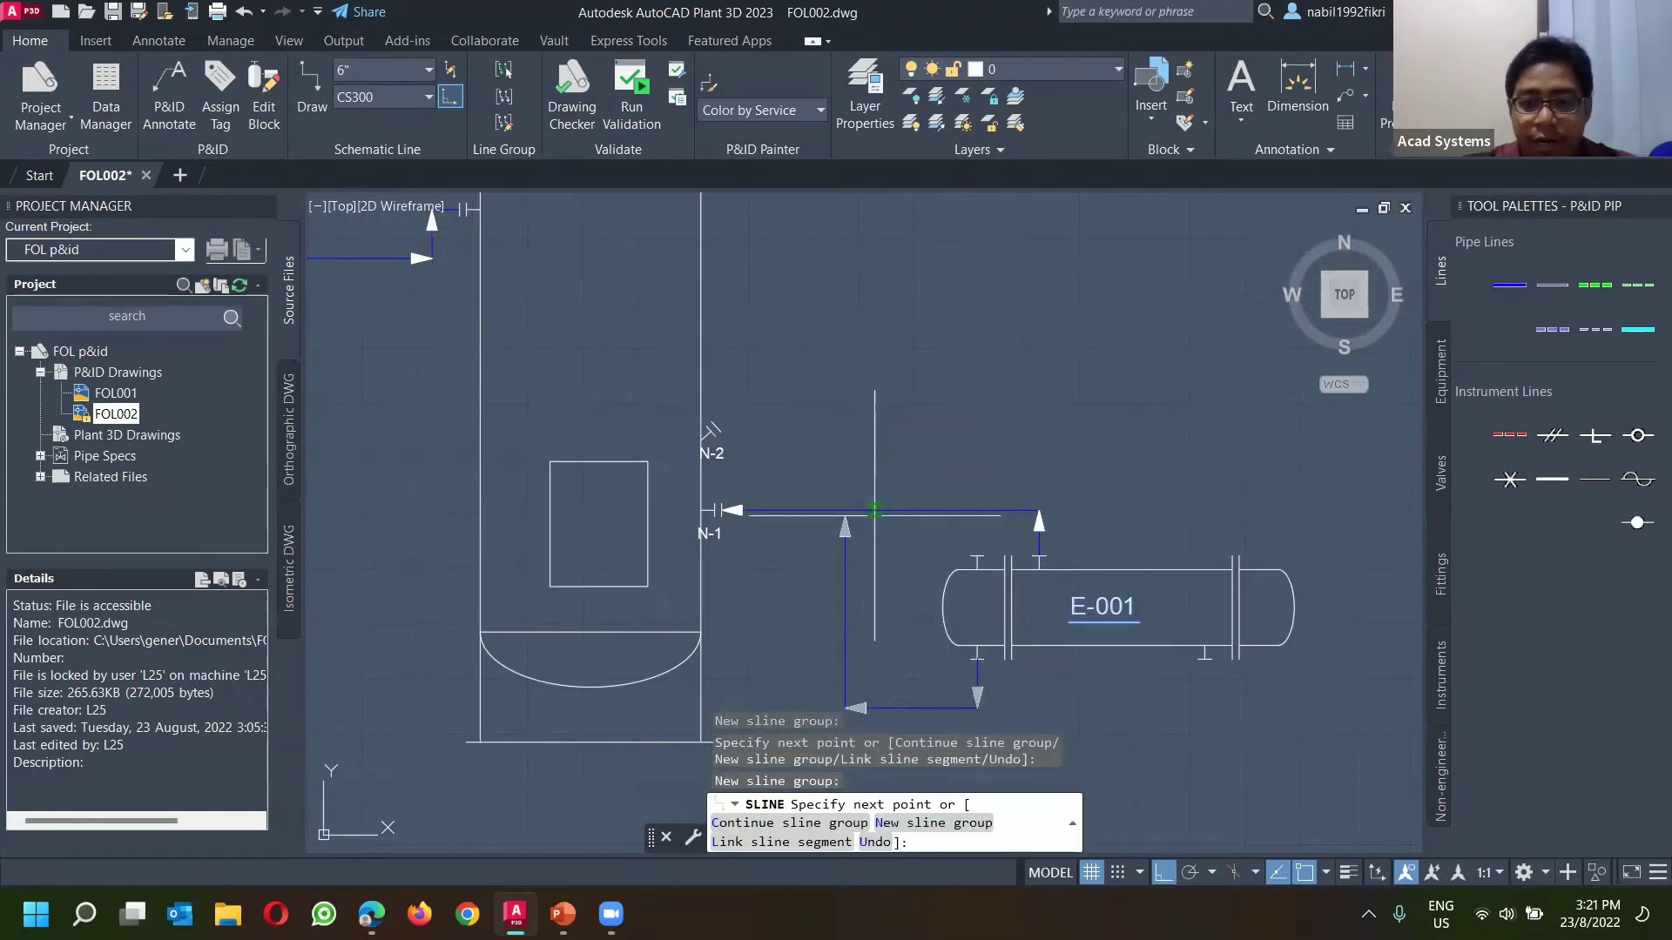
left_click(847, 376)
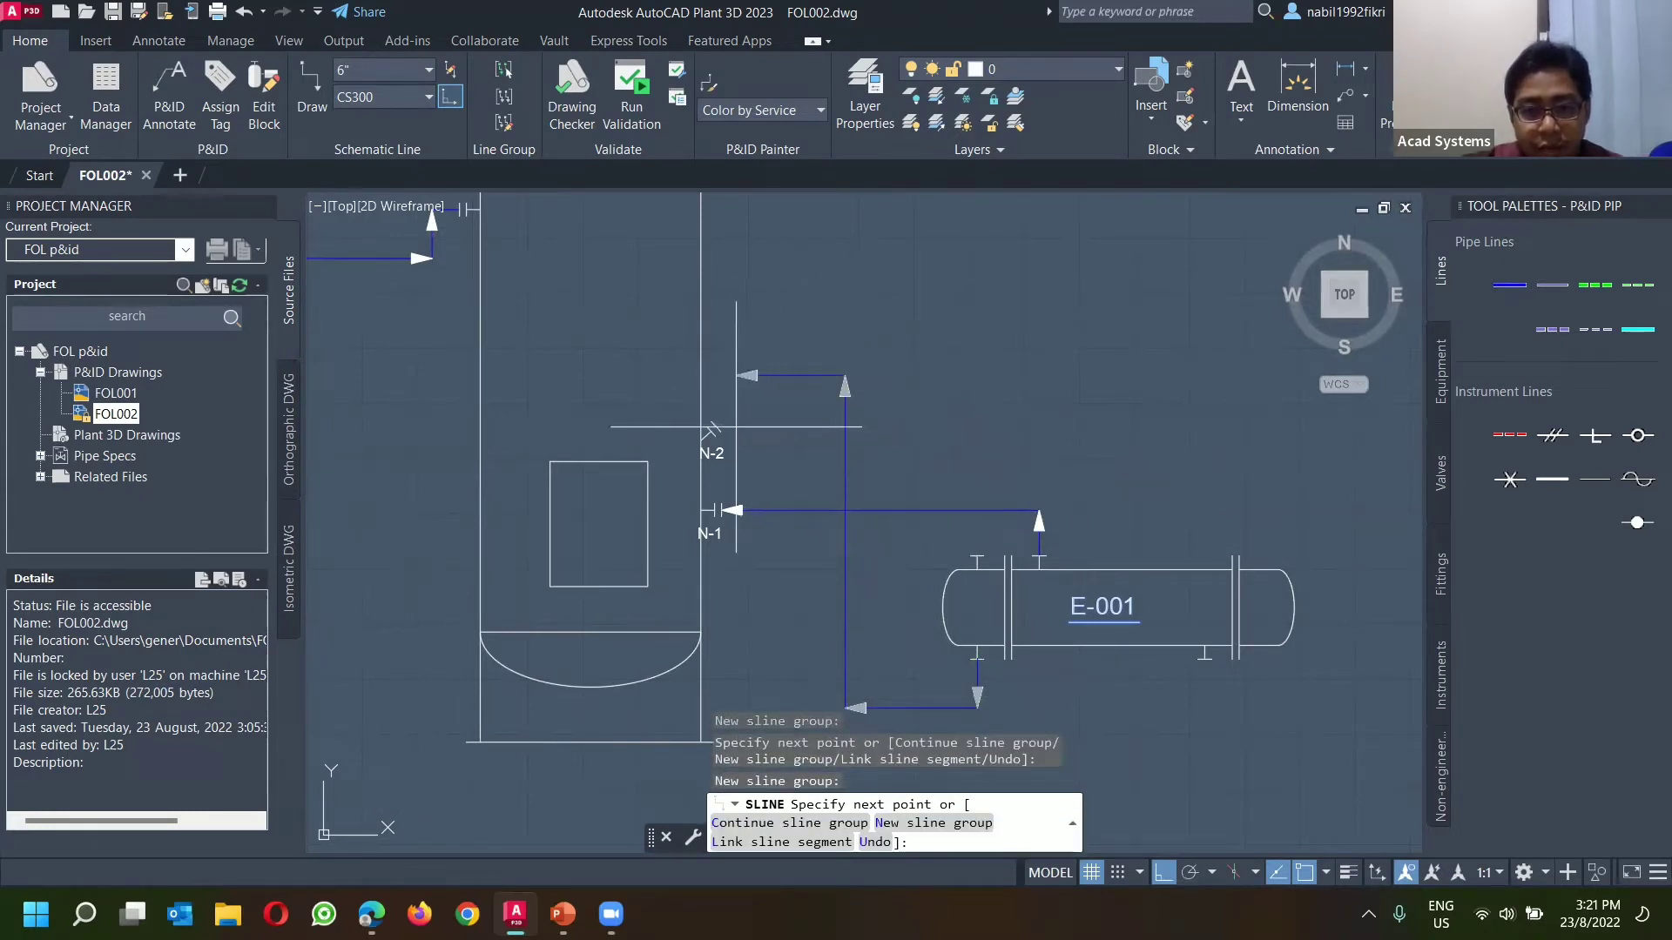
key("Return")
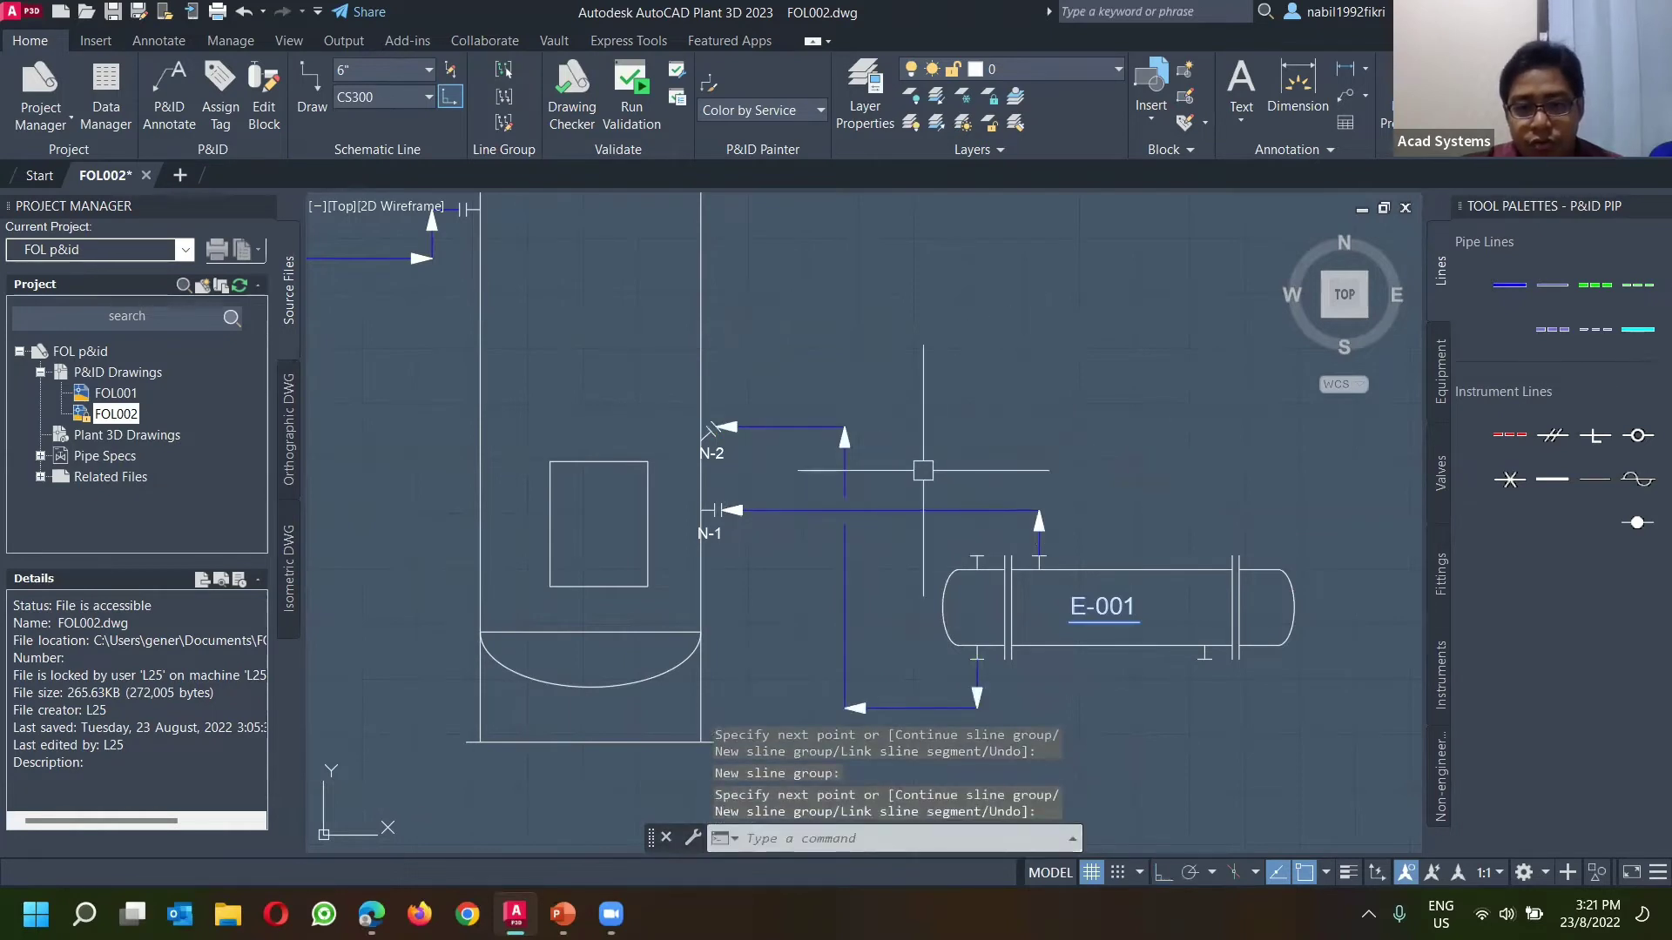
Step: Draw a pipe line from TK-001's bottom head down, across beneath E-001 and up through the exchanger, ending above it
scroll(835, 512, "up", 5)
scroll(906, 473, "down", 4)
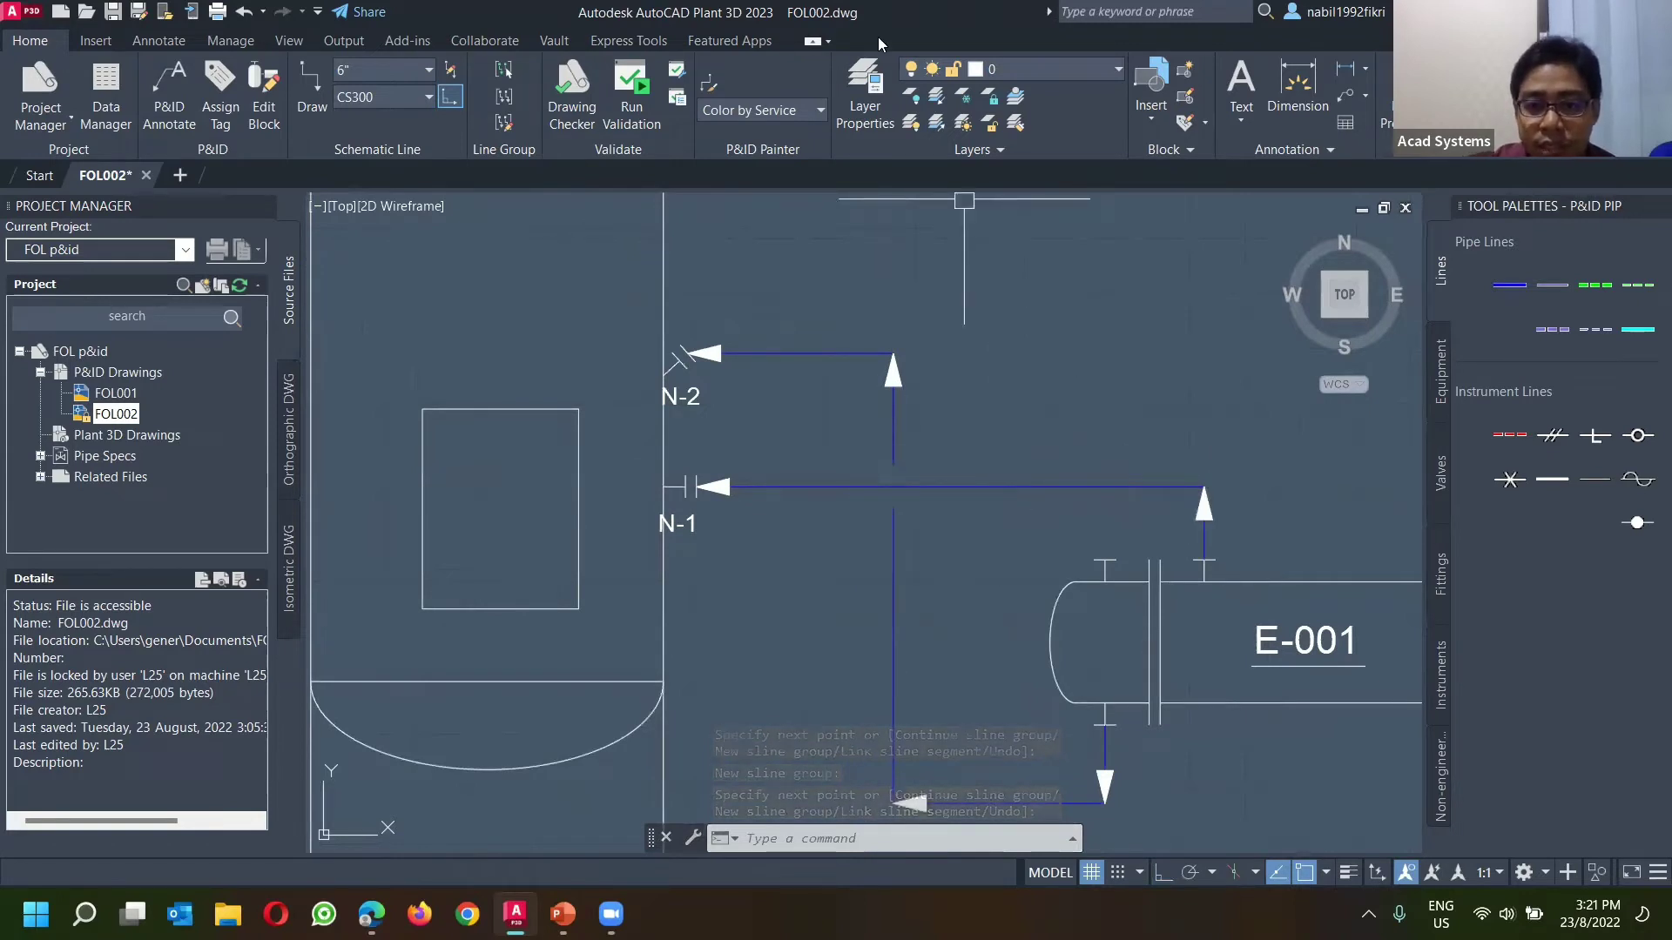
scroll(958, 492, "down", 2)
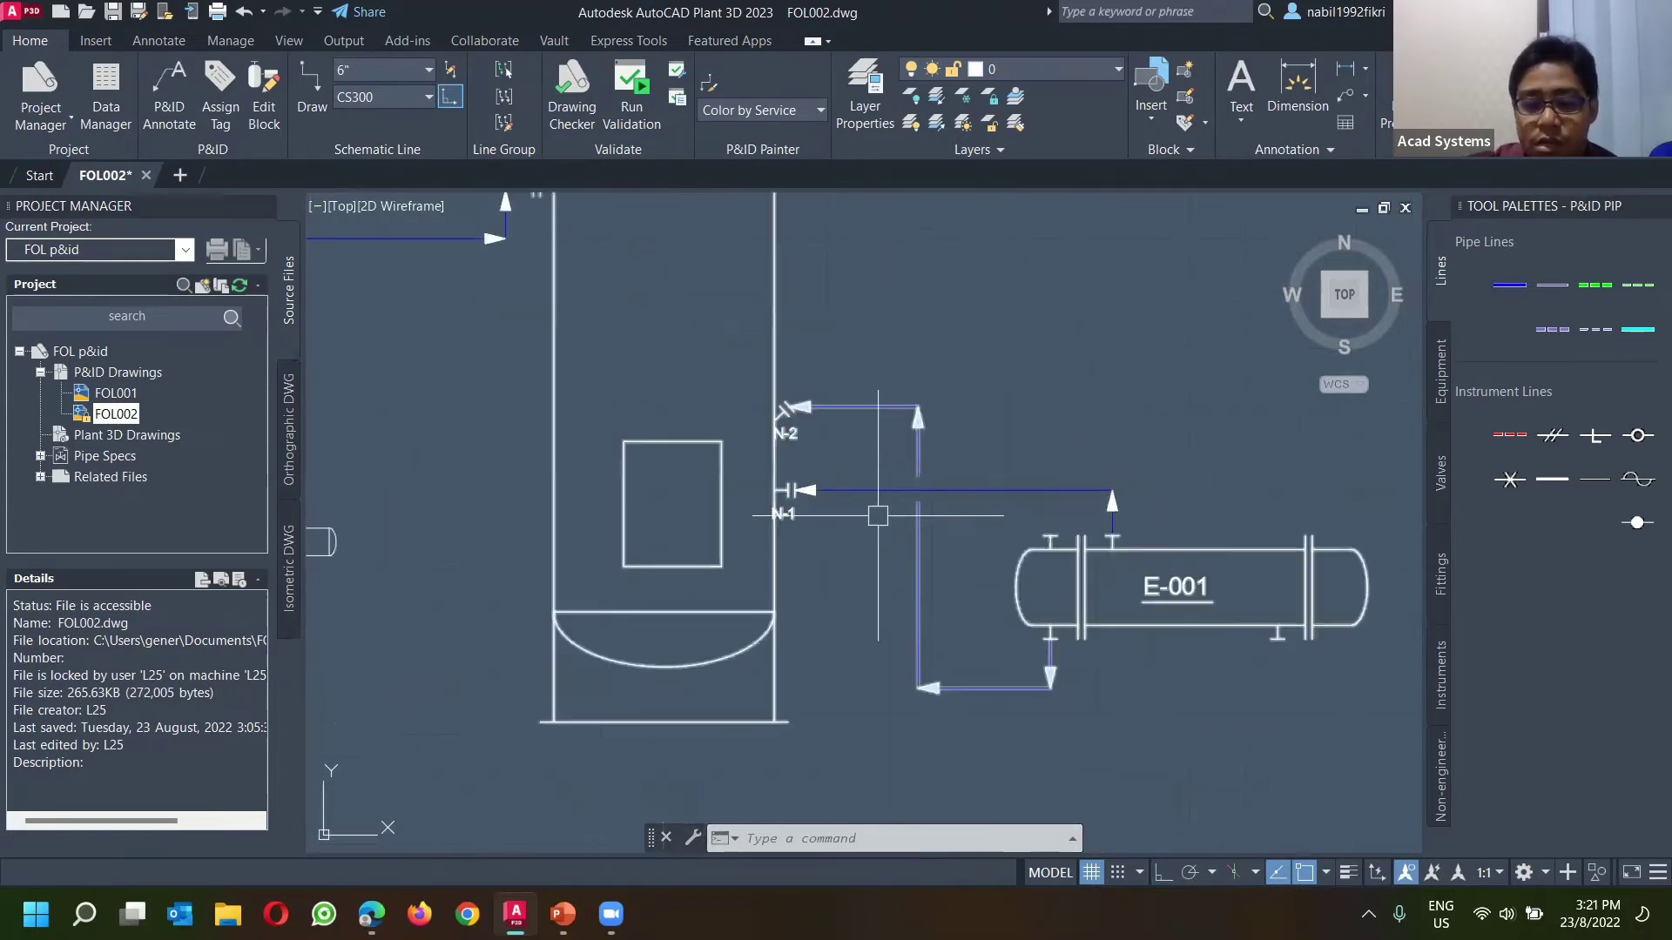
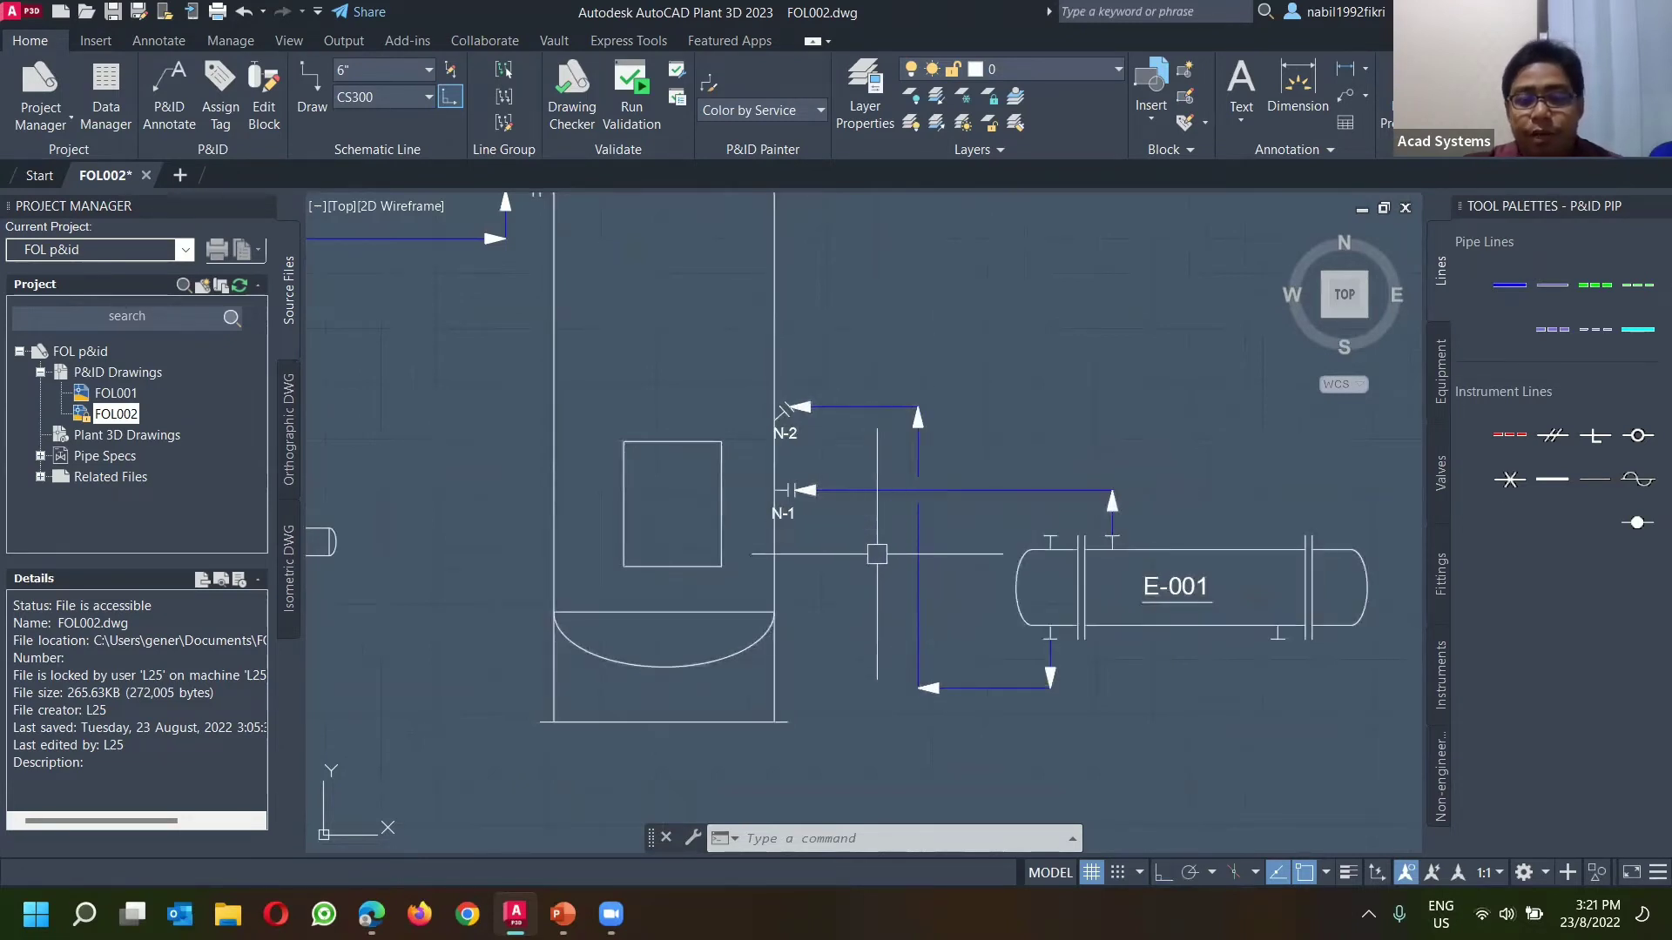
middle_click_drag(1001, 650, 963, 565)
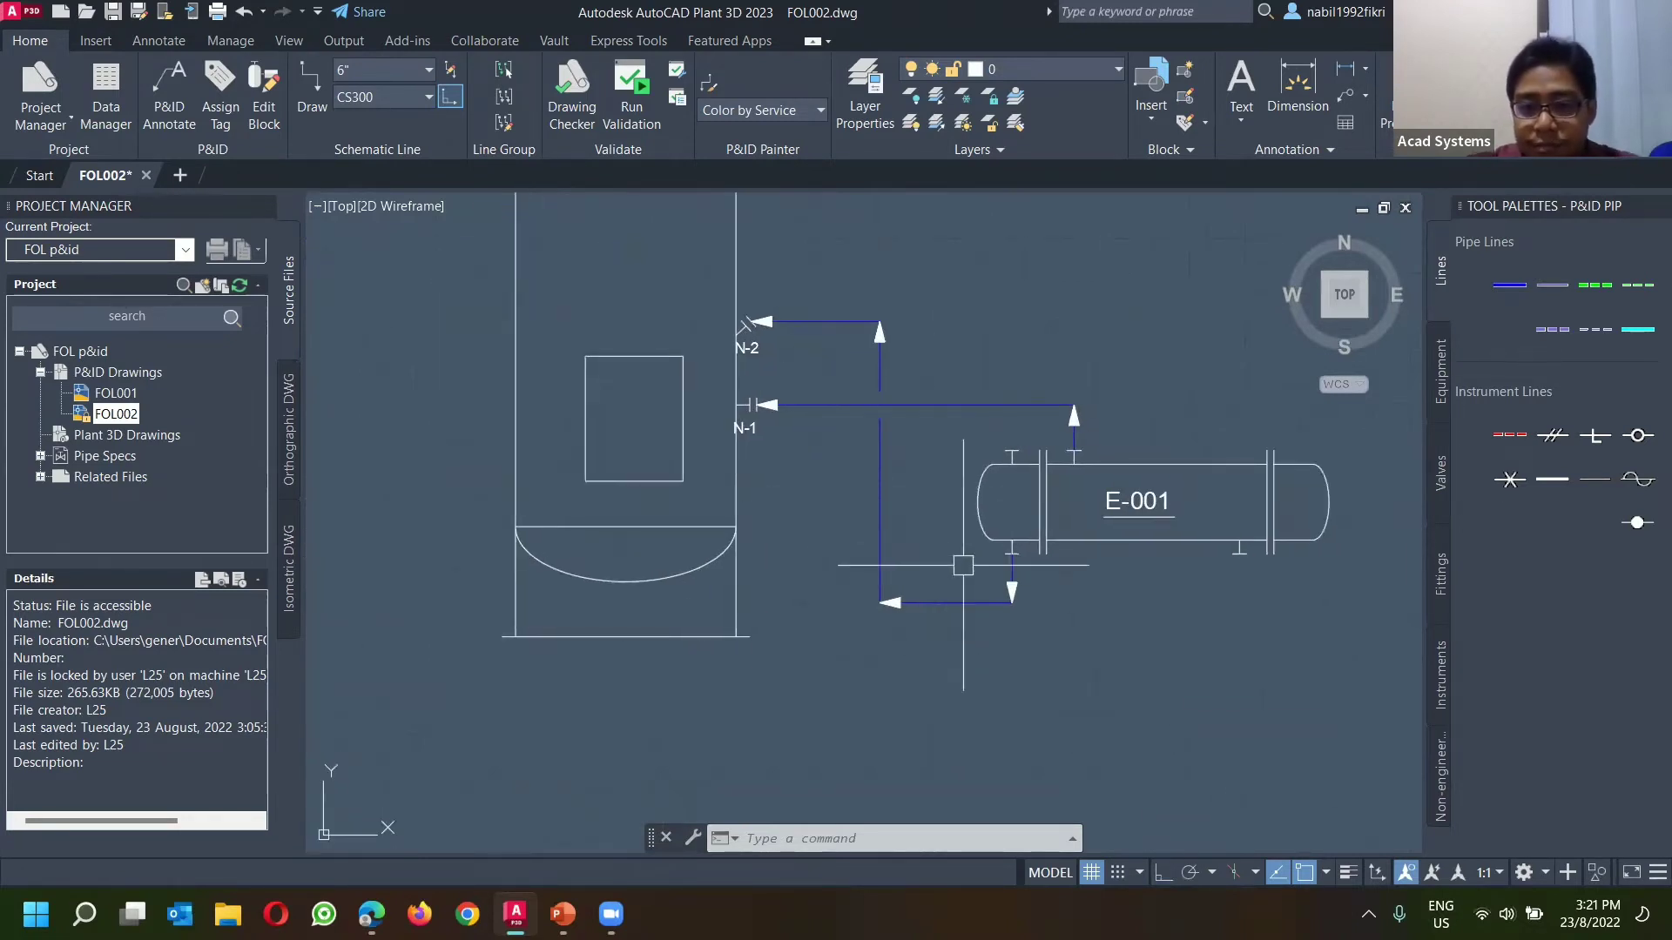
left_click(1509, 285)
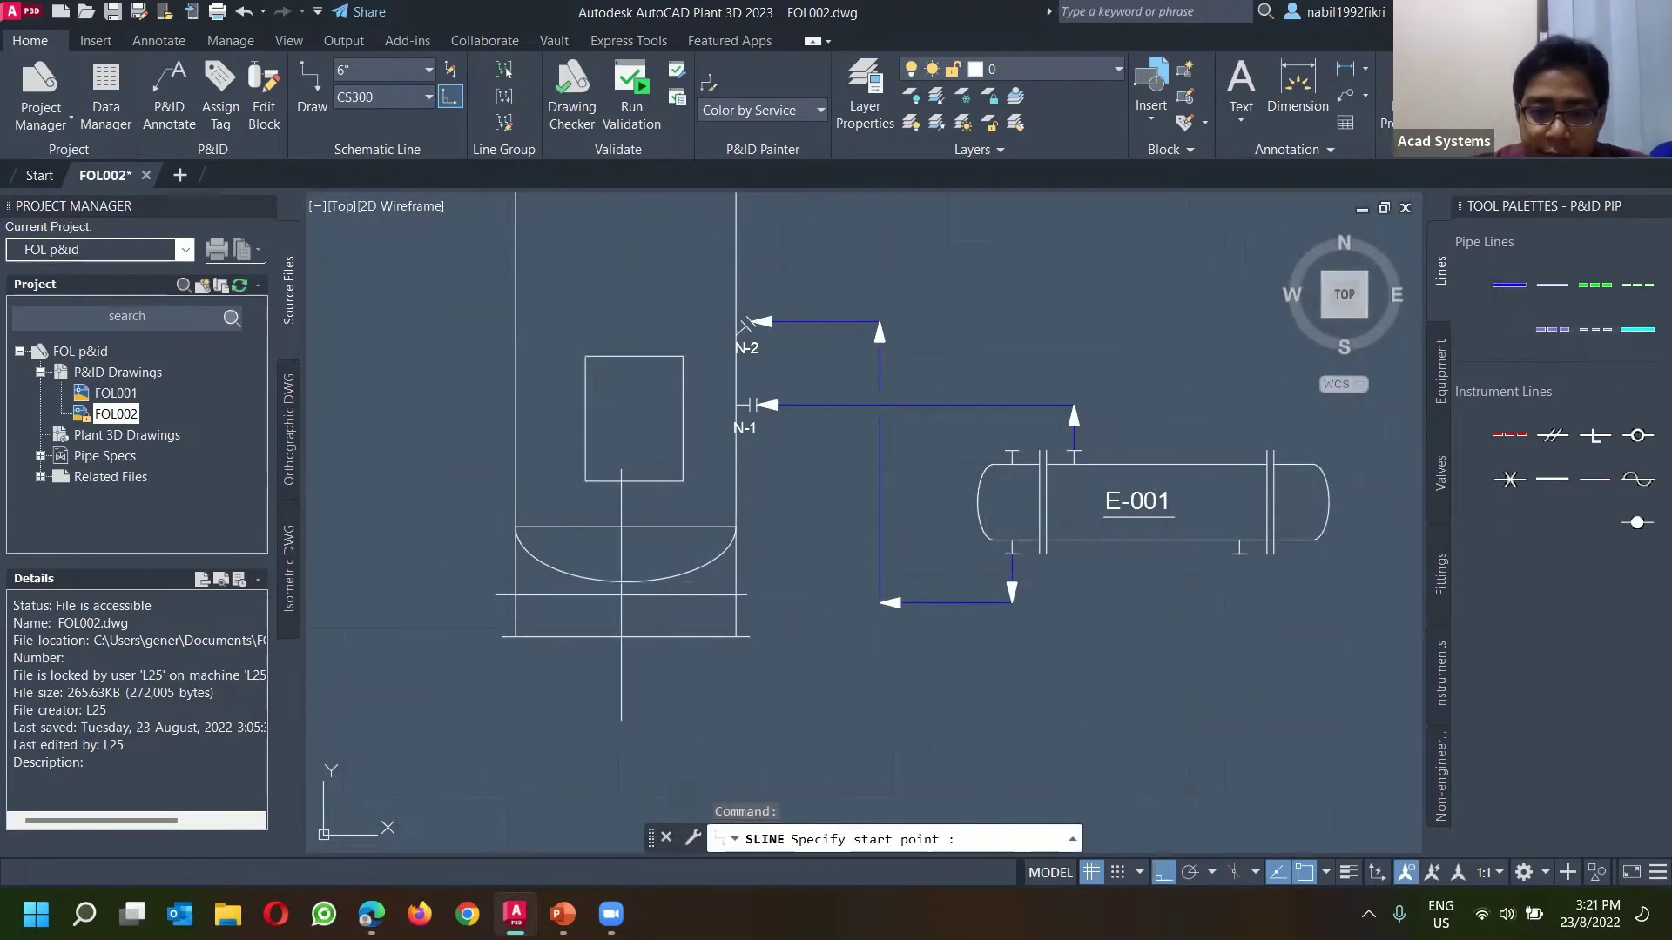
left_click(616, 585)
middle_click_drag(604, 773, 572, 646)
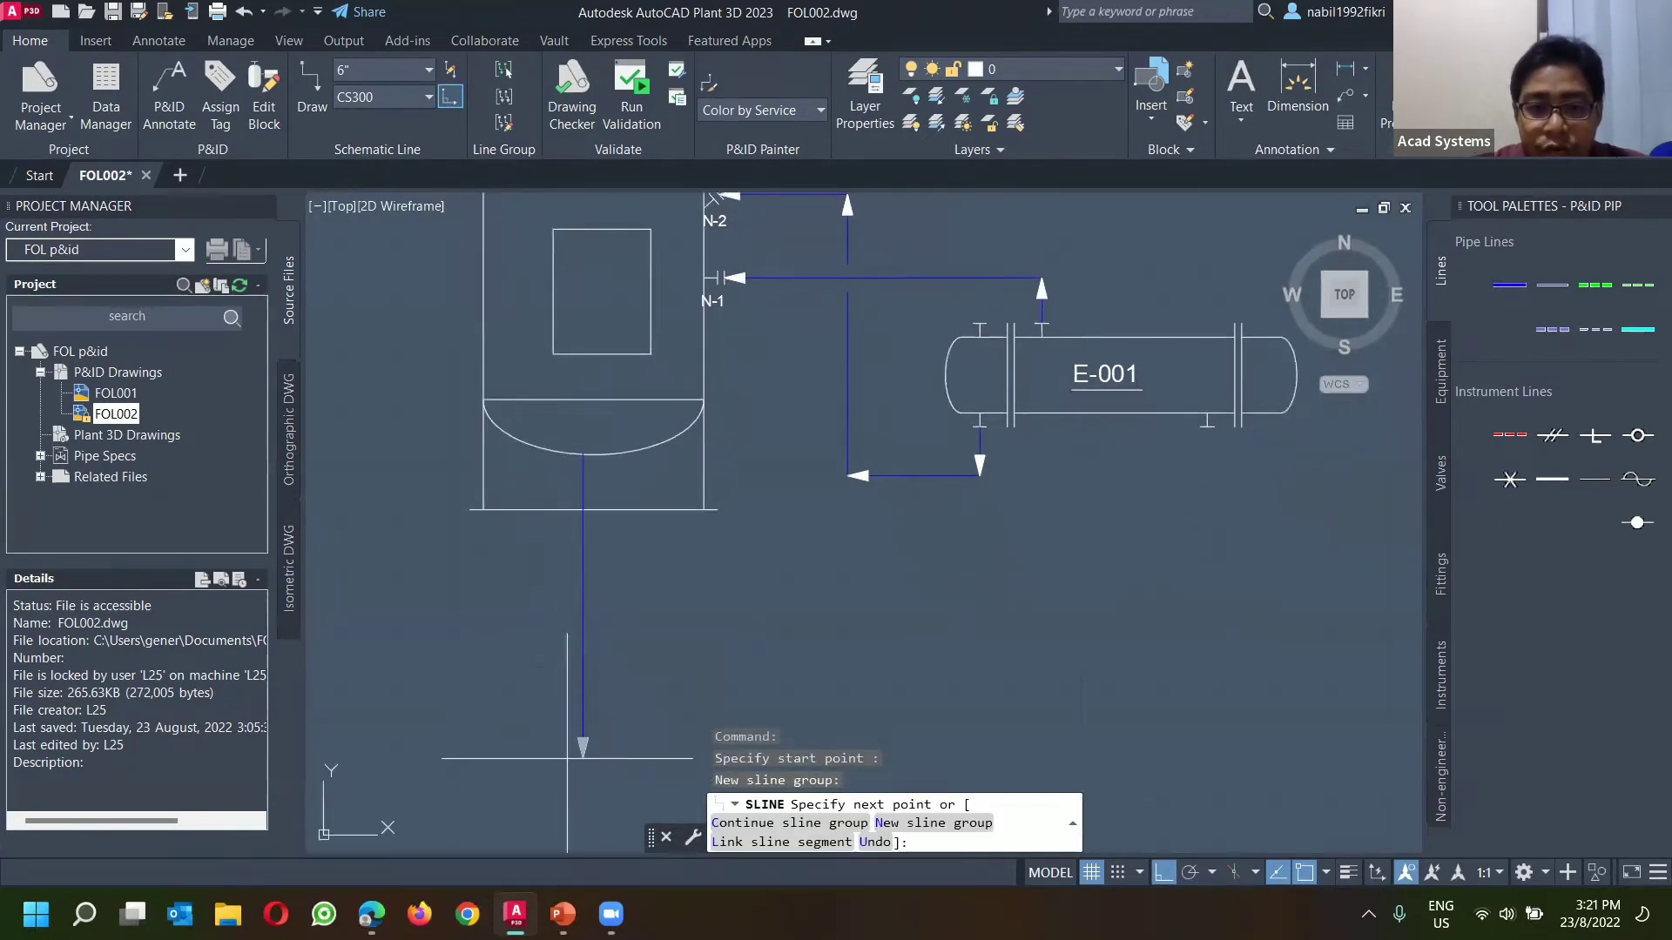
left_click(564, 753)
middle_click_drag(1151, 133, 1128, 341)
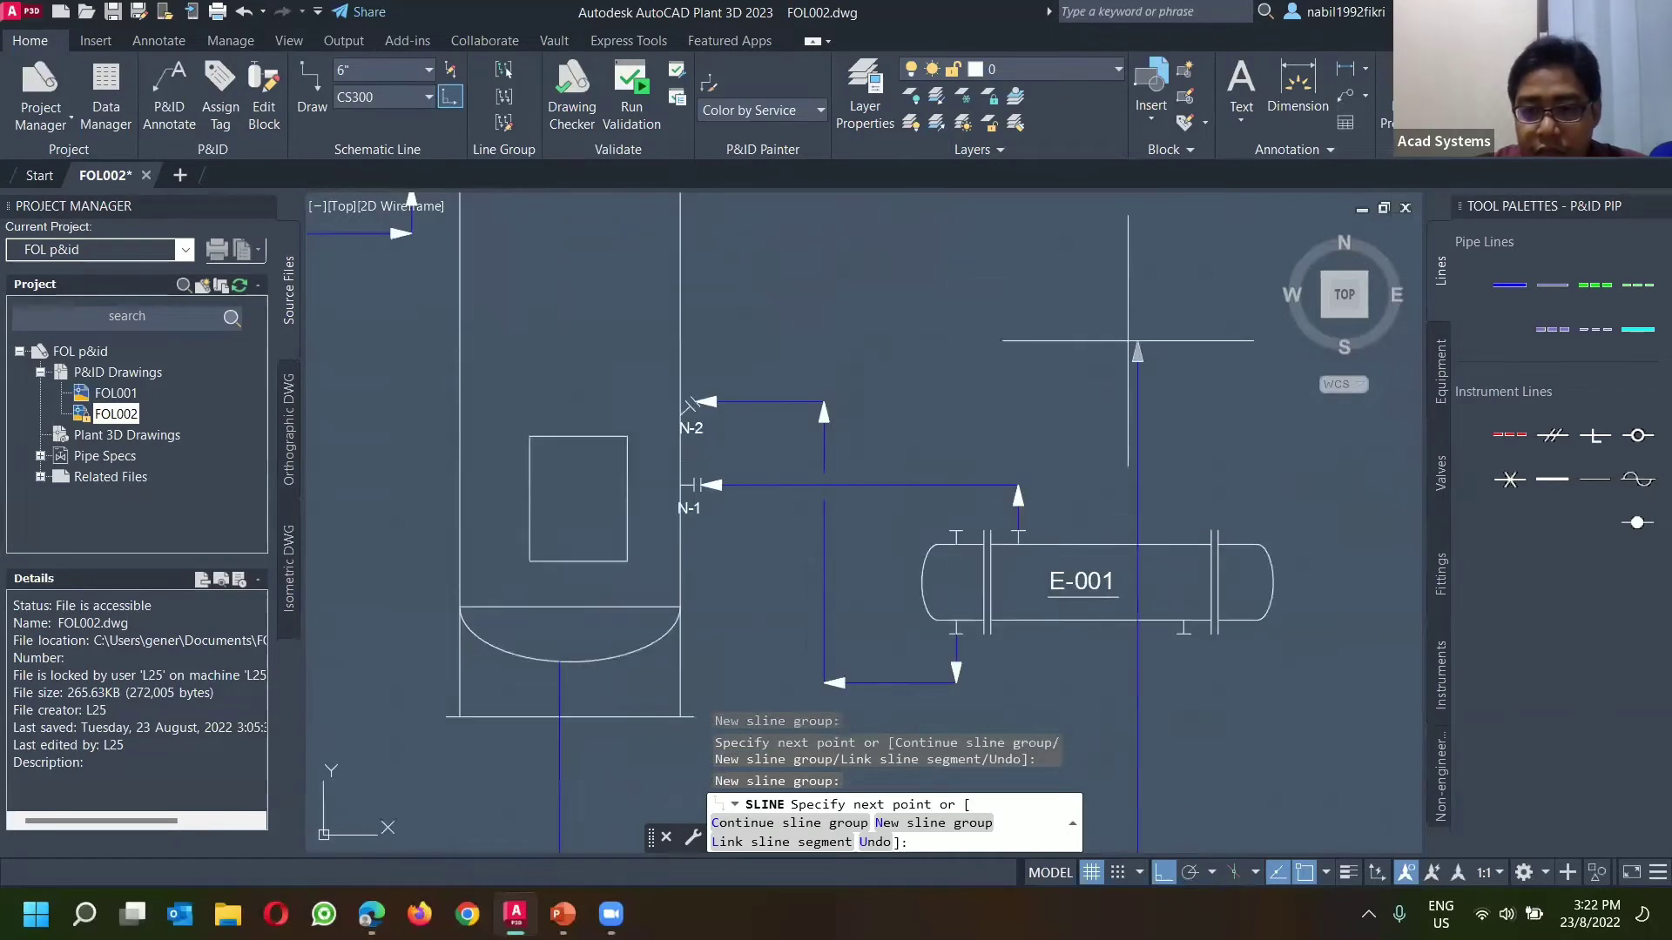
left_click(1137, 315)
key("Return")
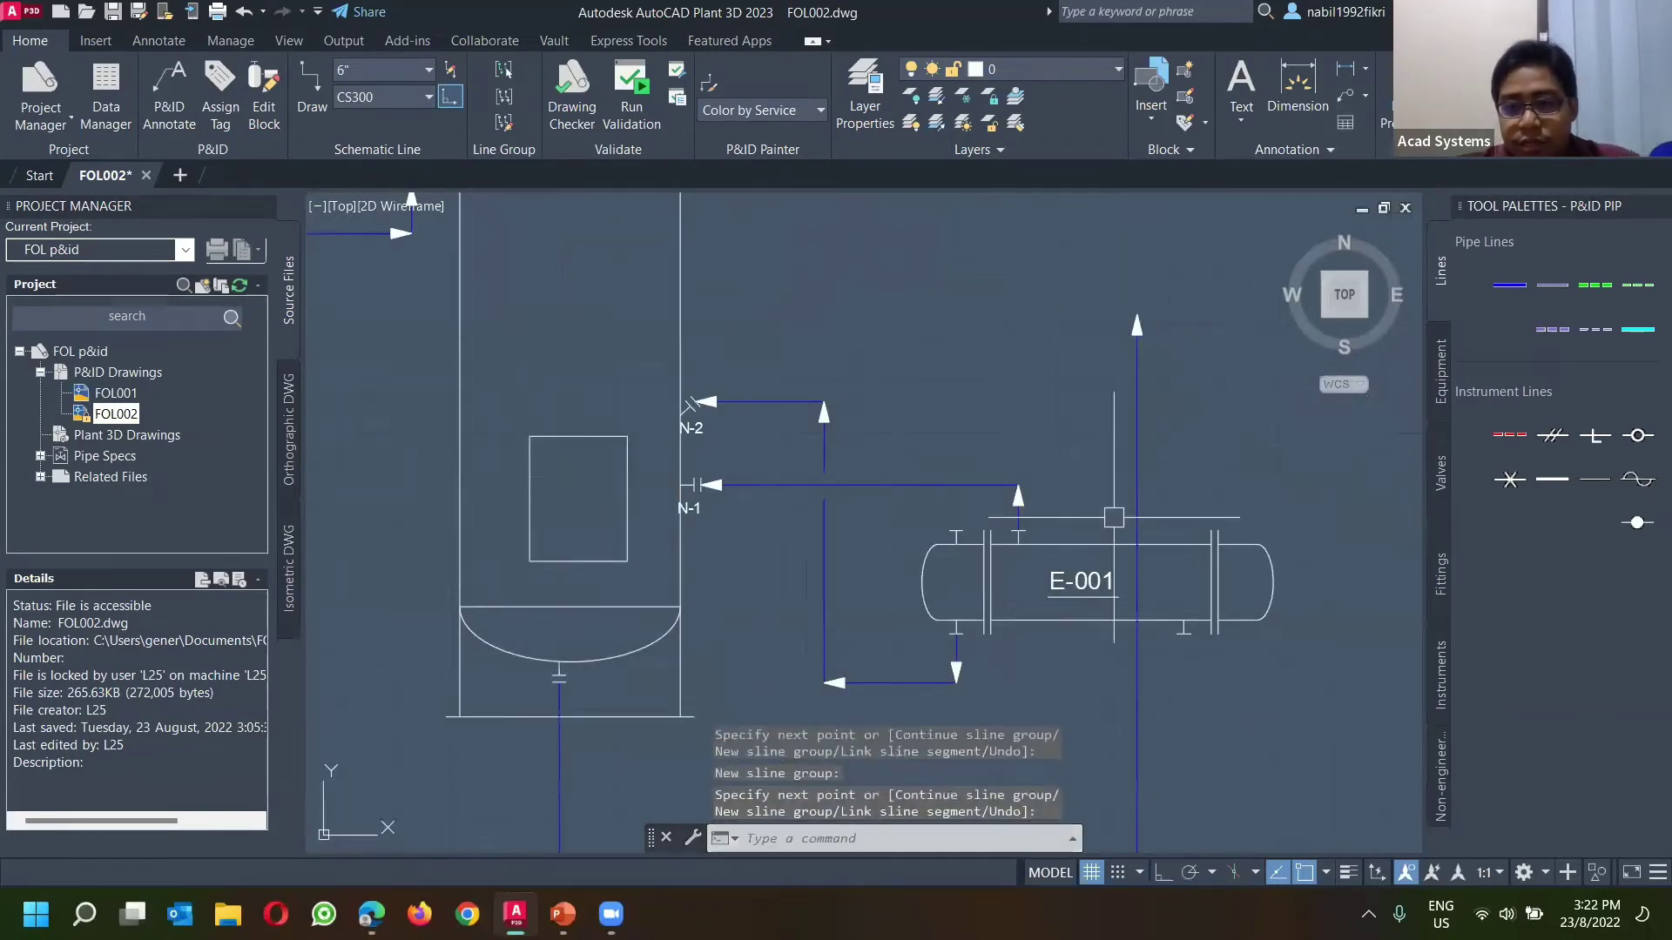
Step: Add a gap in the vertical TK-001 bottom outlet line where it crosses E-001, from just above to just below the exchanger
middle_click_drag(1144, 554, 962, 457)
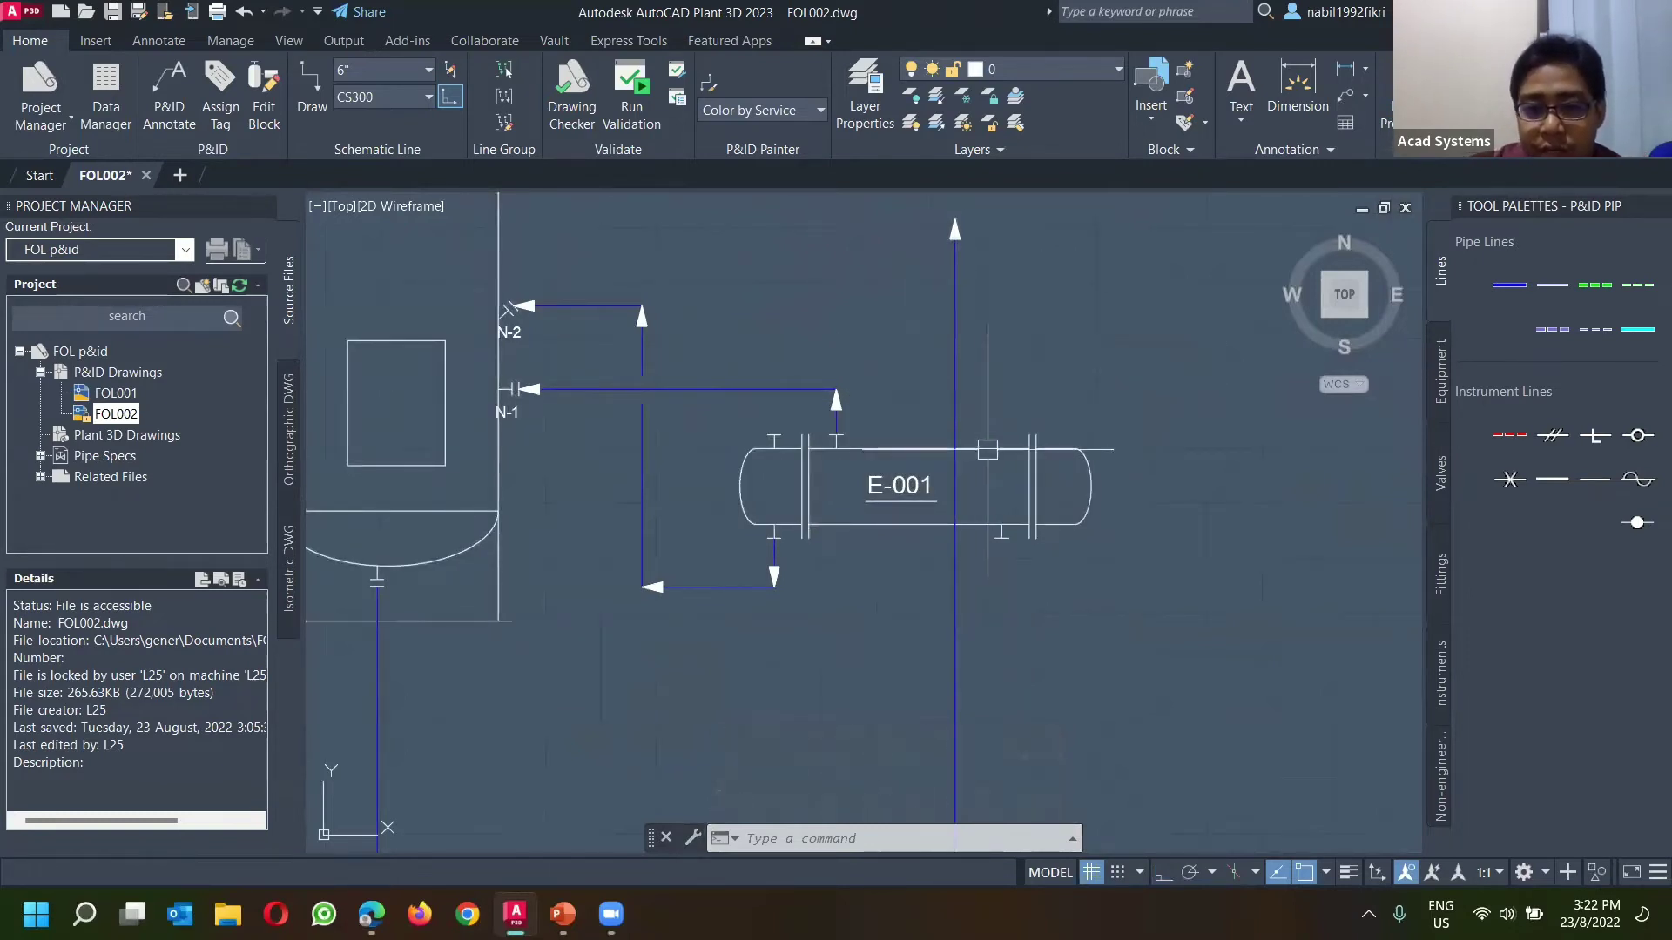
left_click(955, 394)
right_click(1052, 366)
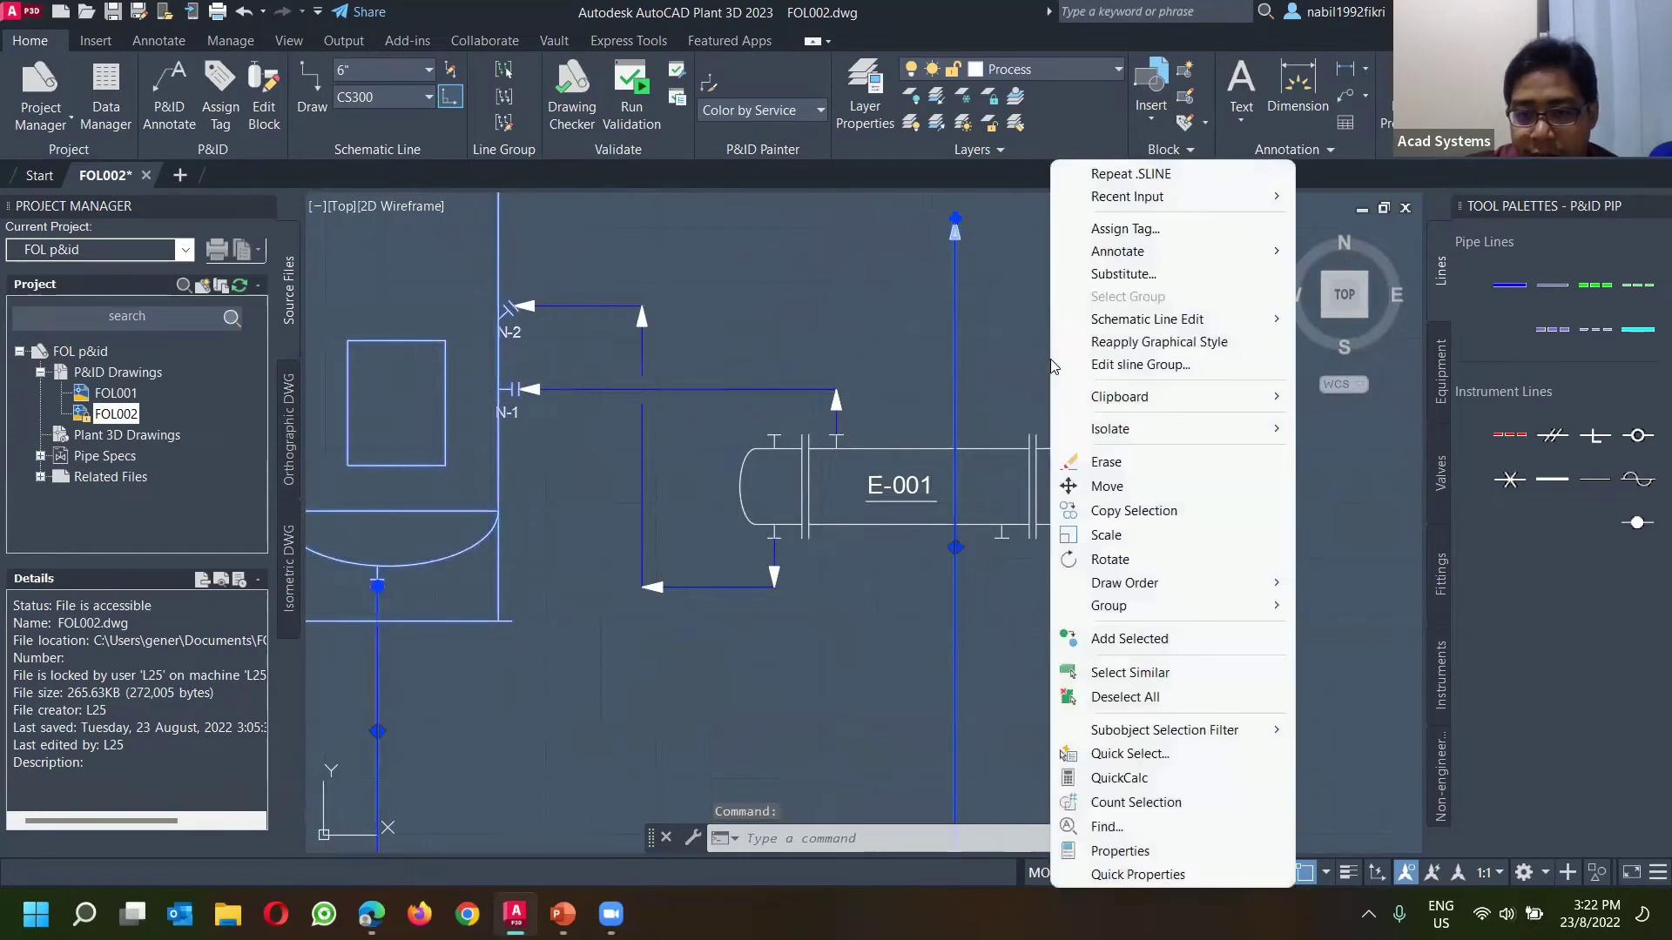
mouse_move(1177, 324)
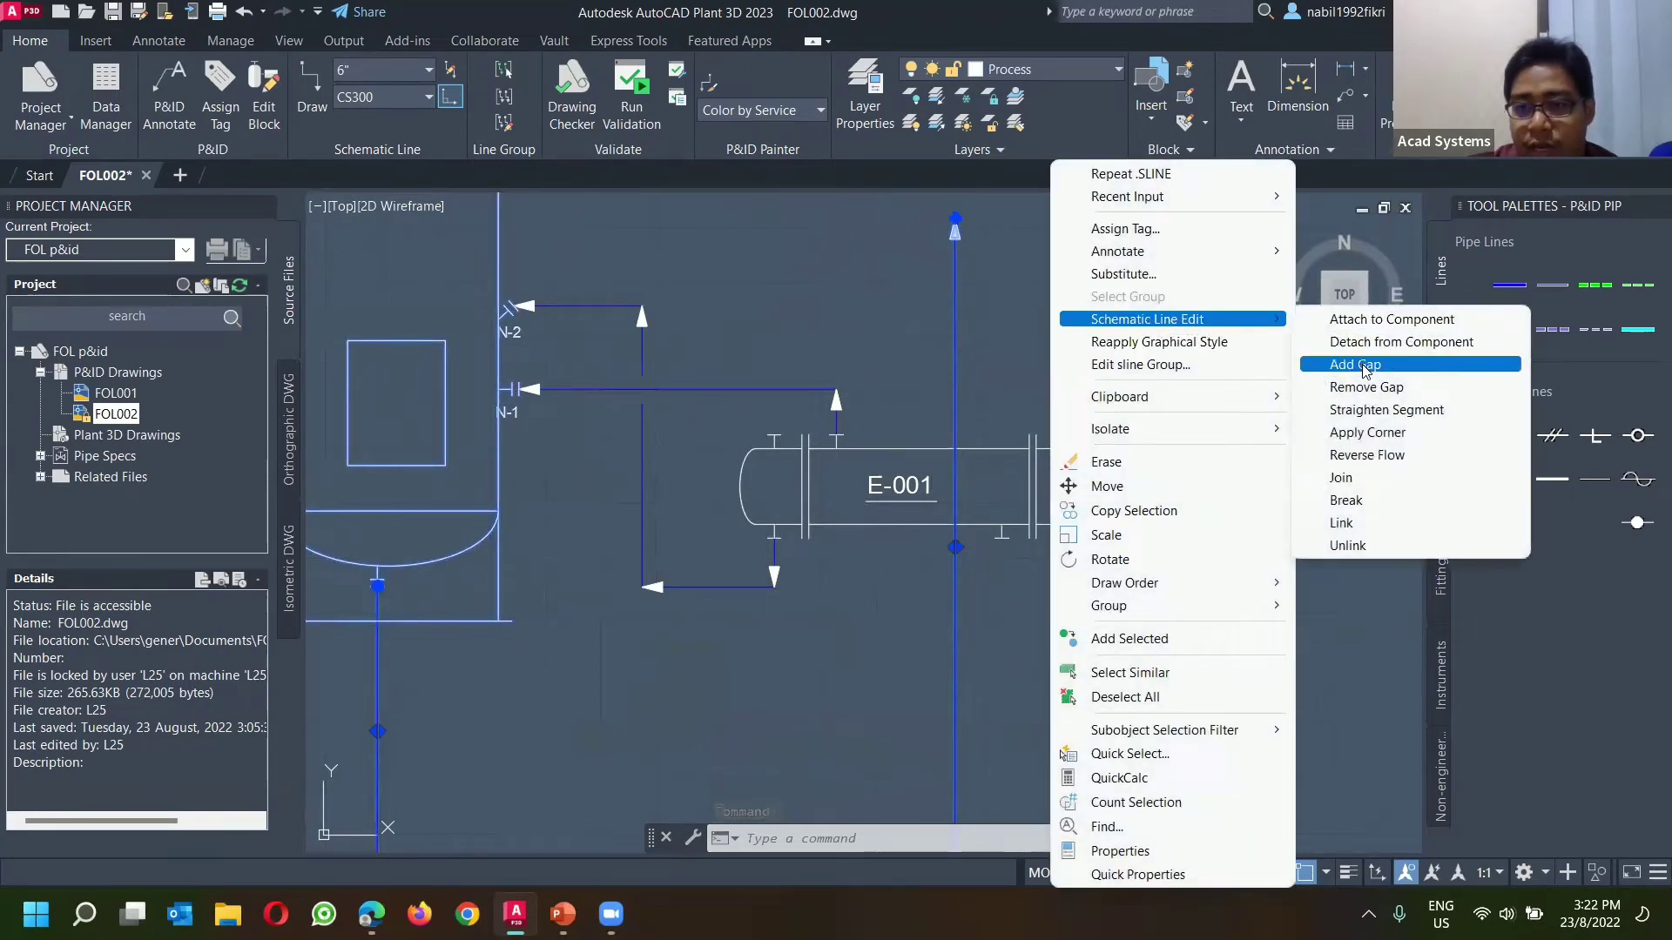
left_click(1373, 375)
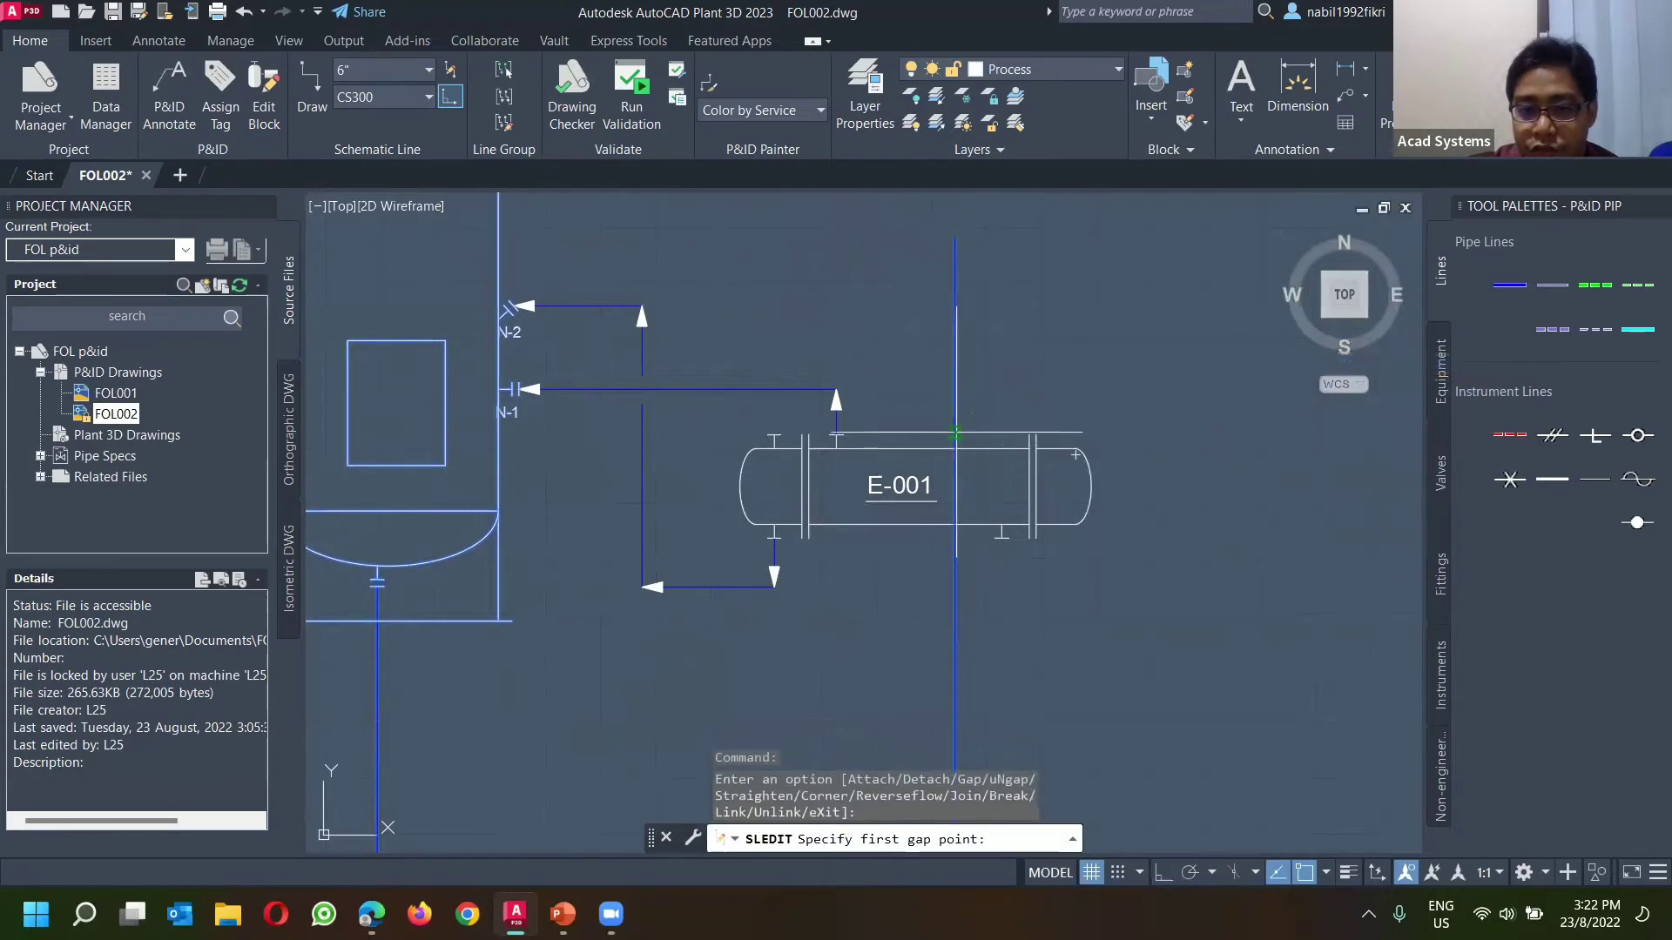
left_click(955, 433)
left_click(955, 544)
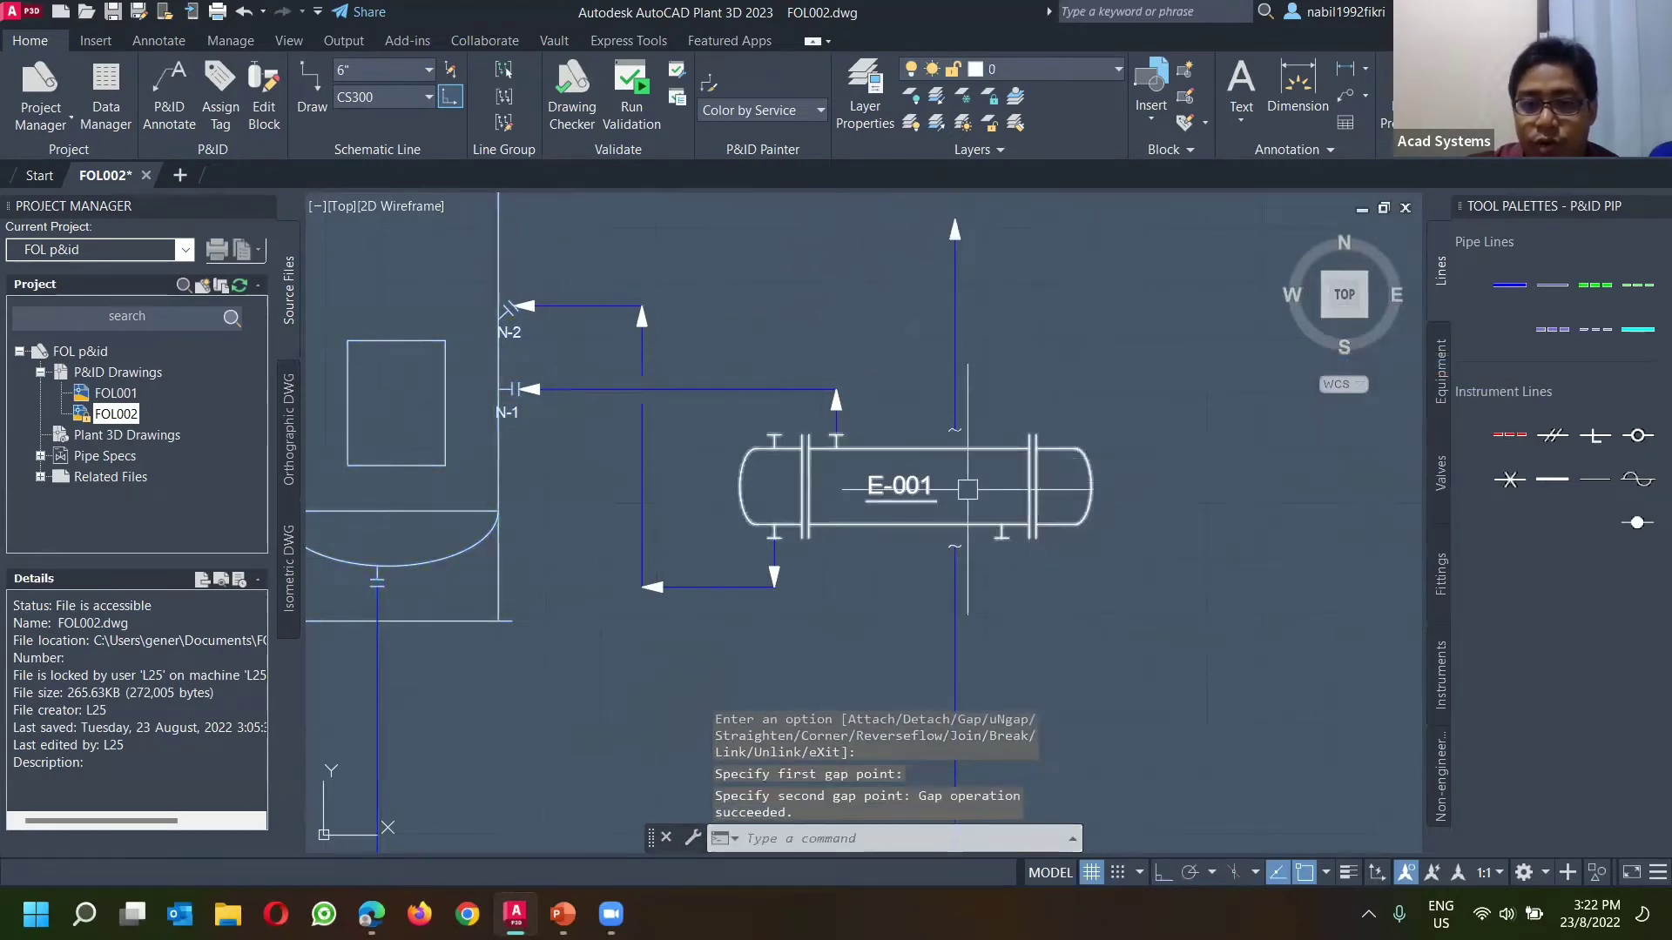
Step: Examine the line gap at E-001 and the piping connecting the exchanger, TK-001 and the two pumps
scroll(954, 463, "up", 4)
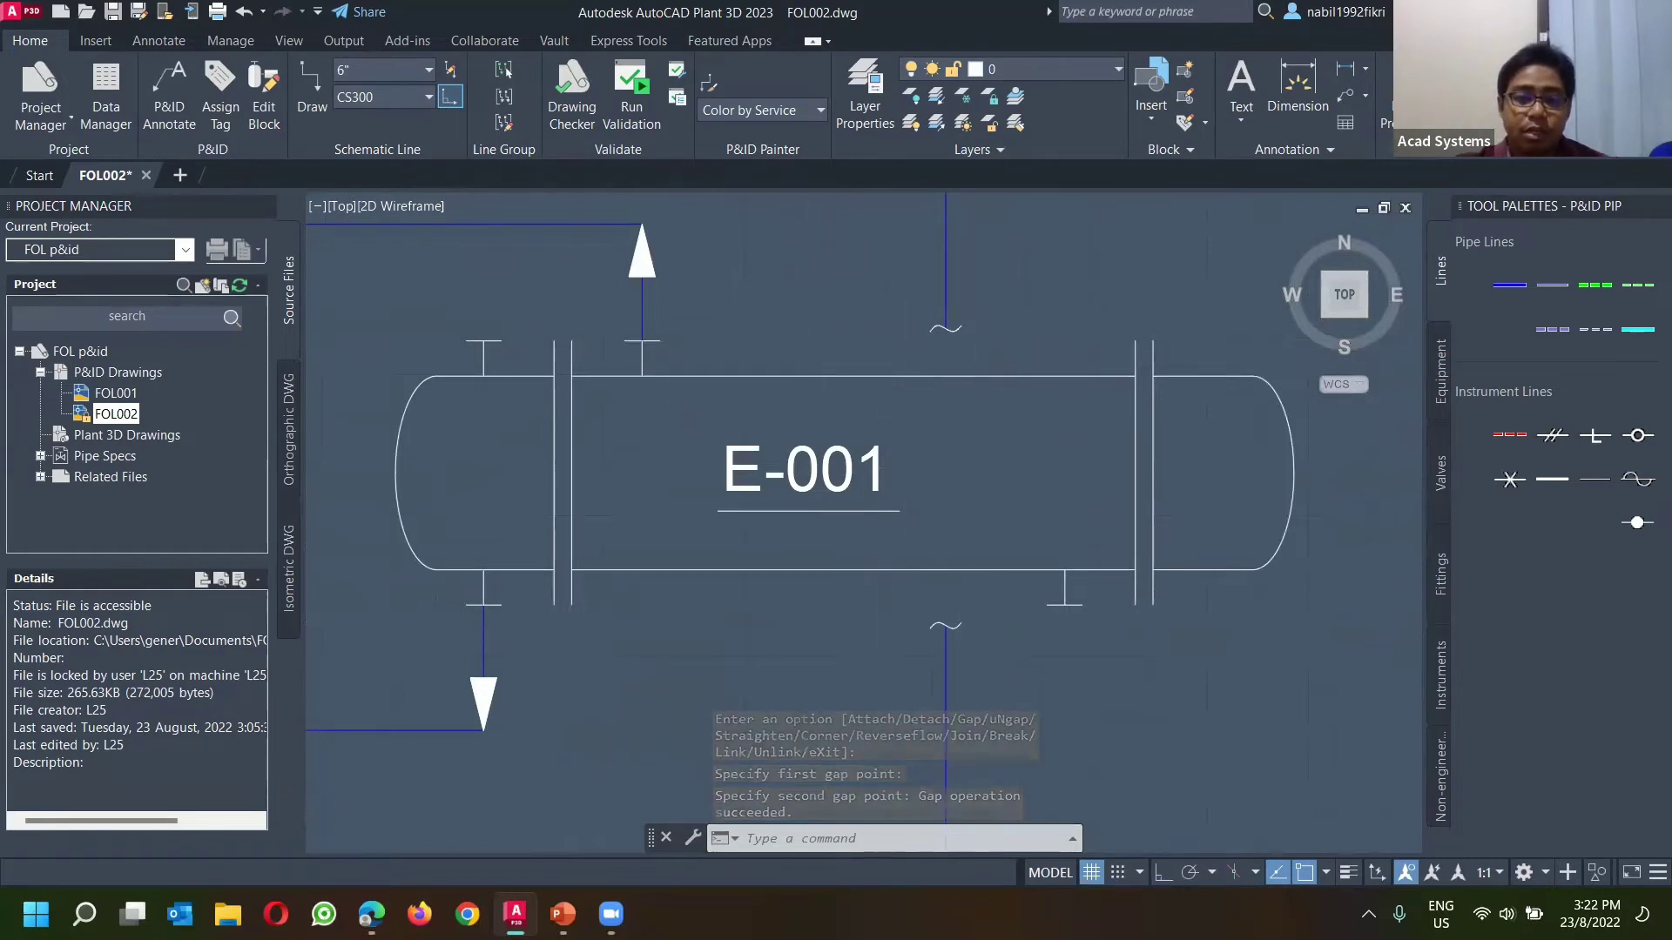
scroll(923, 427, "down", 4)
scroll(961, 370, "down", 4)
scroll(932, 442, "up", 4)
middle_click_drag(925, 526, 967, 599)
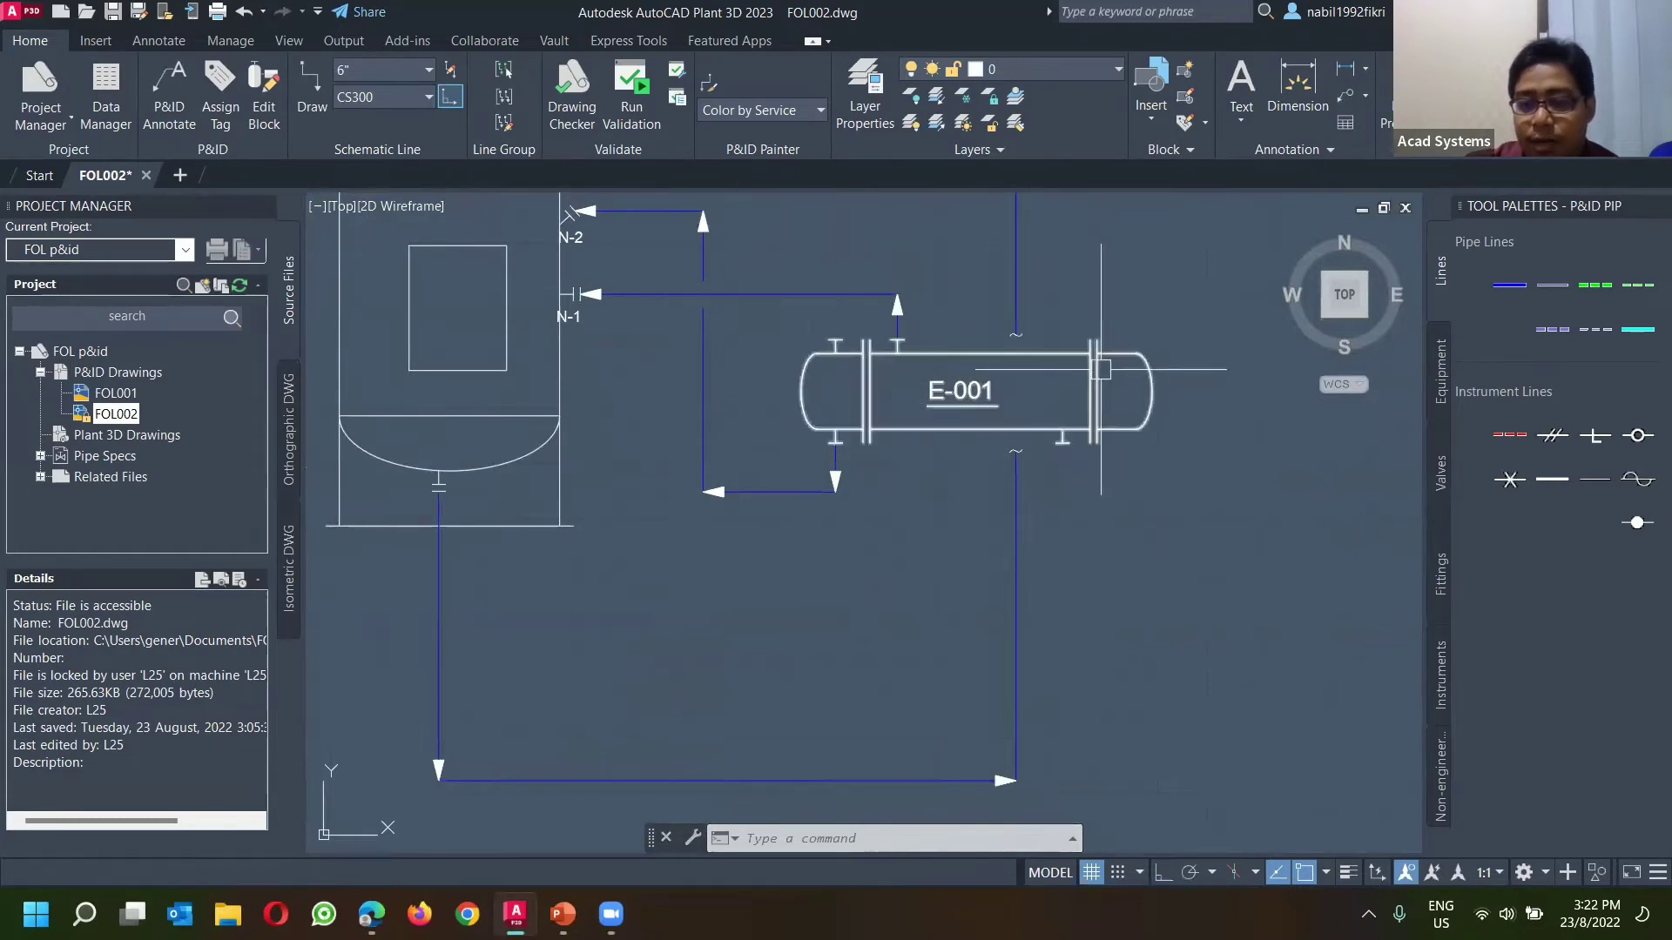
scroll(1036, 416, "down", 3)
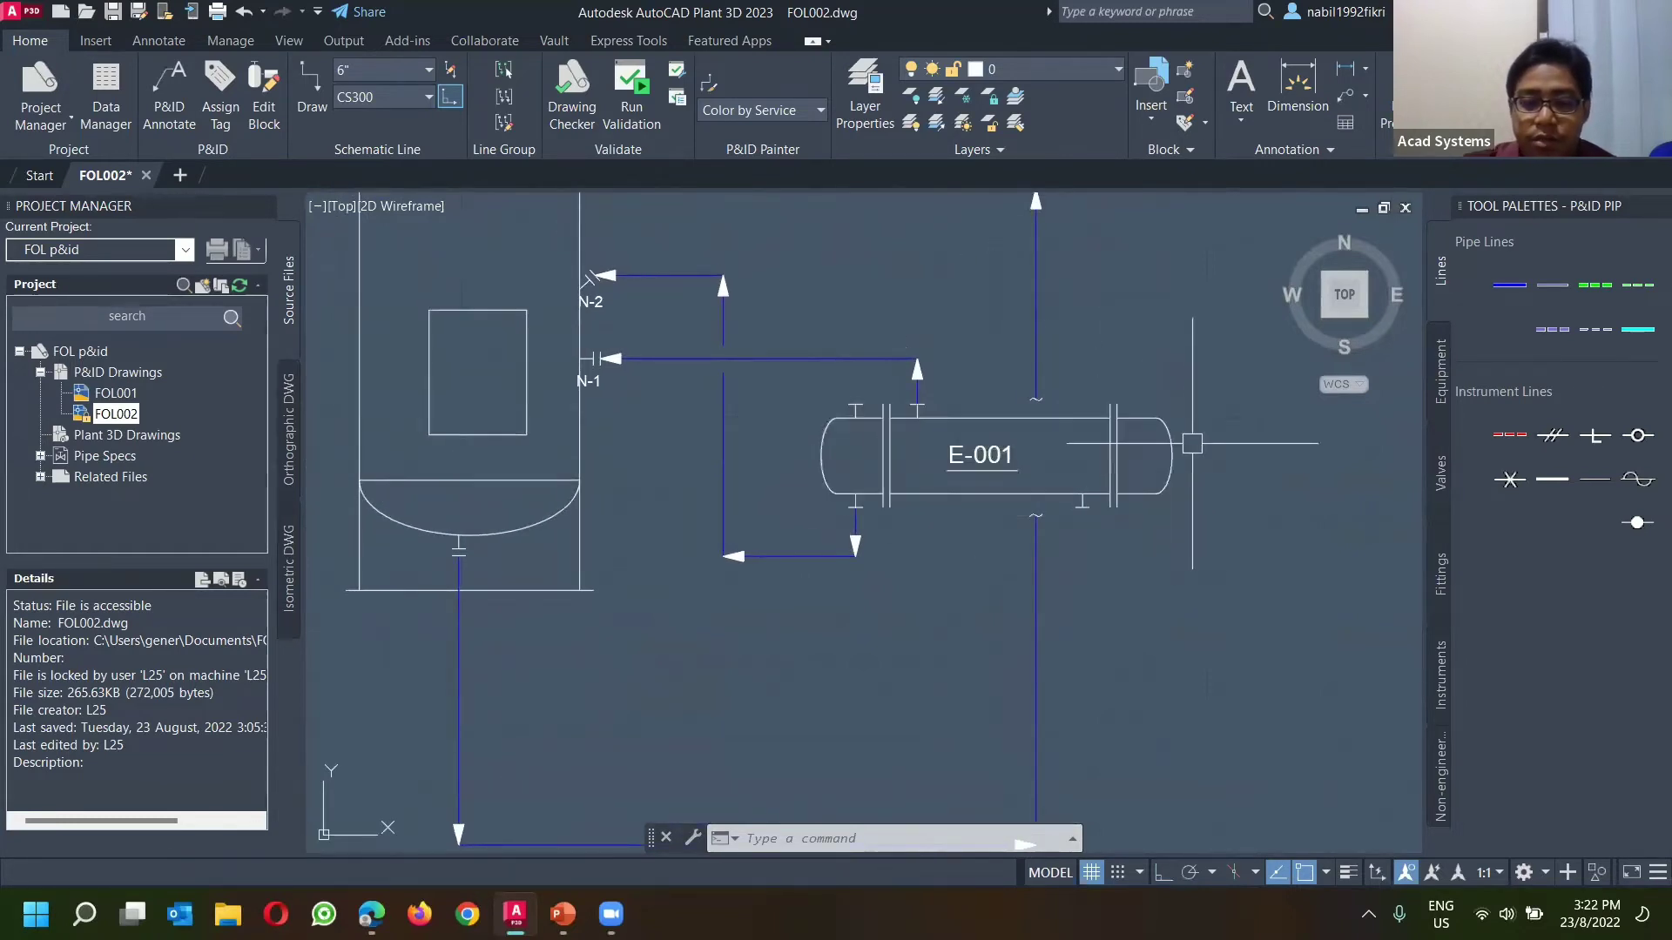
scroll(964, 514, "down", 2)
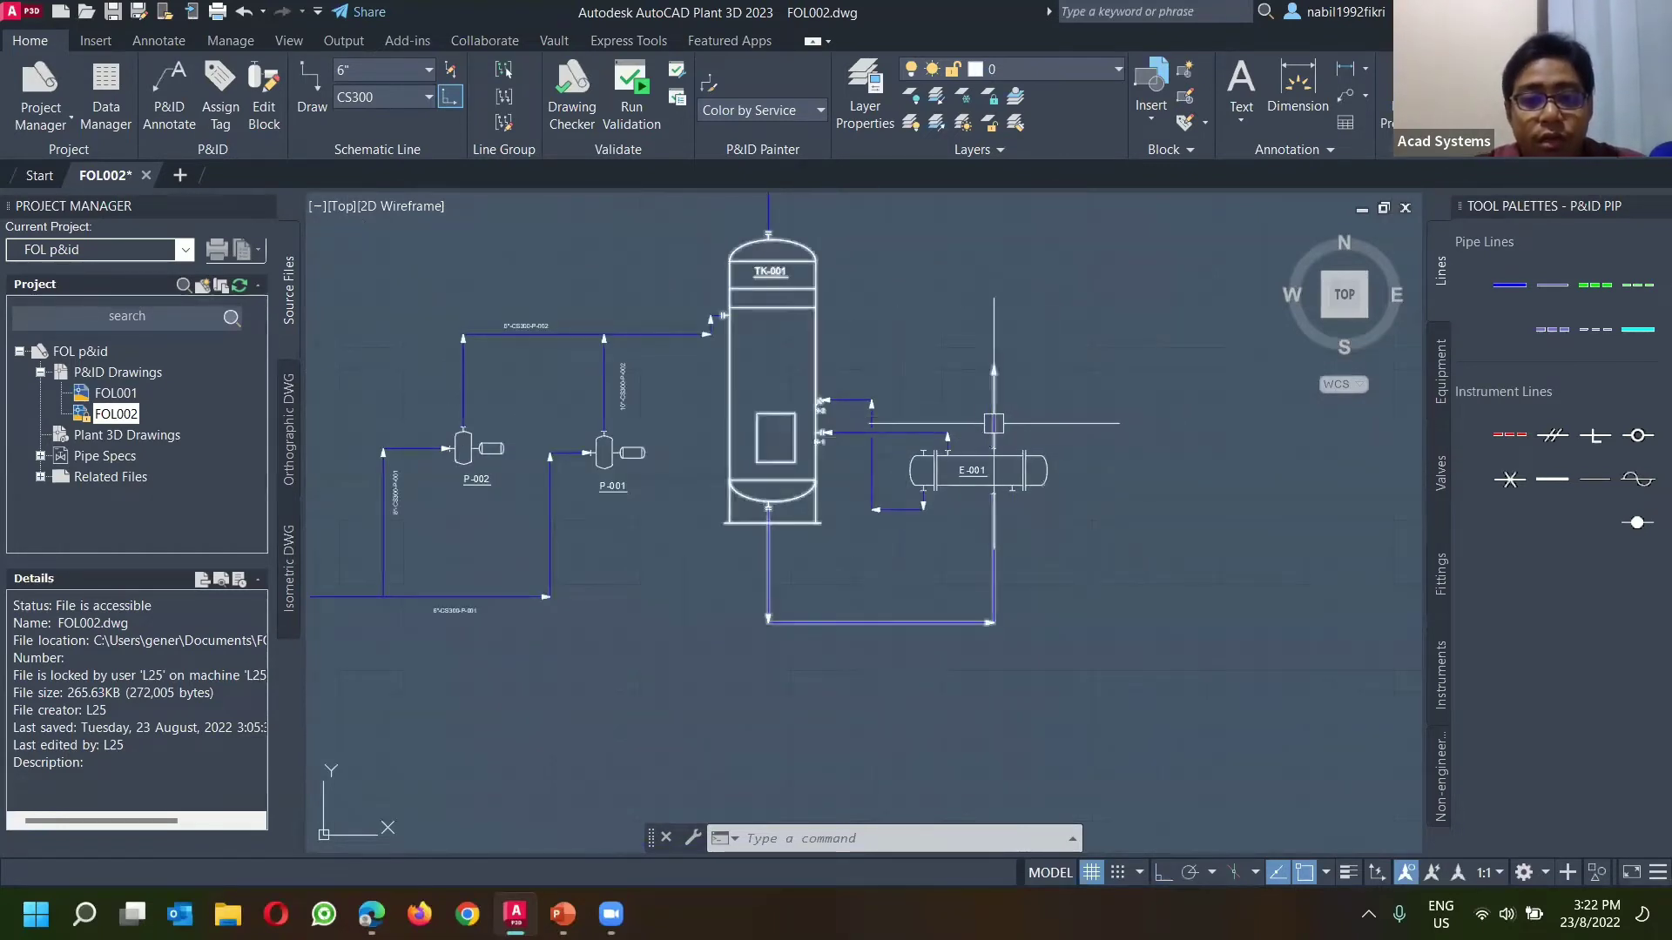
middle_click_drag(785, 394, 891, 420)
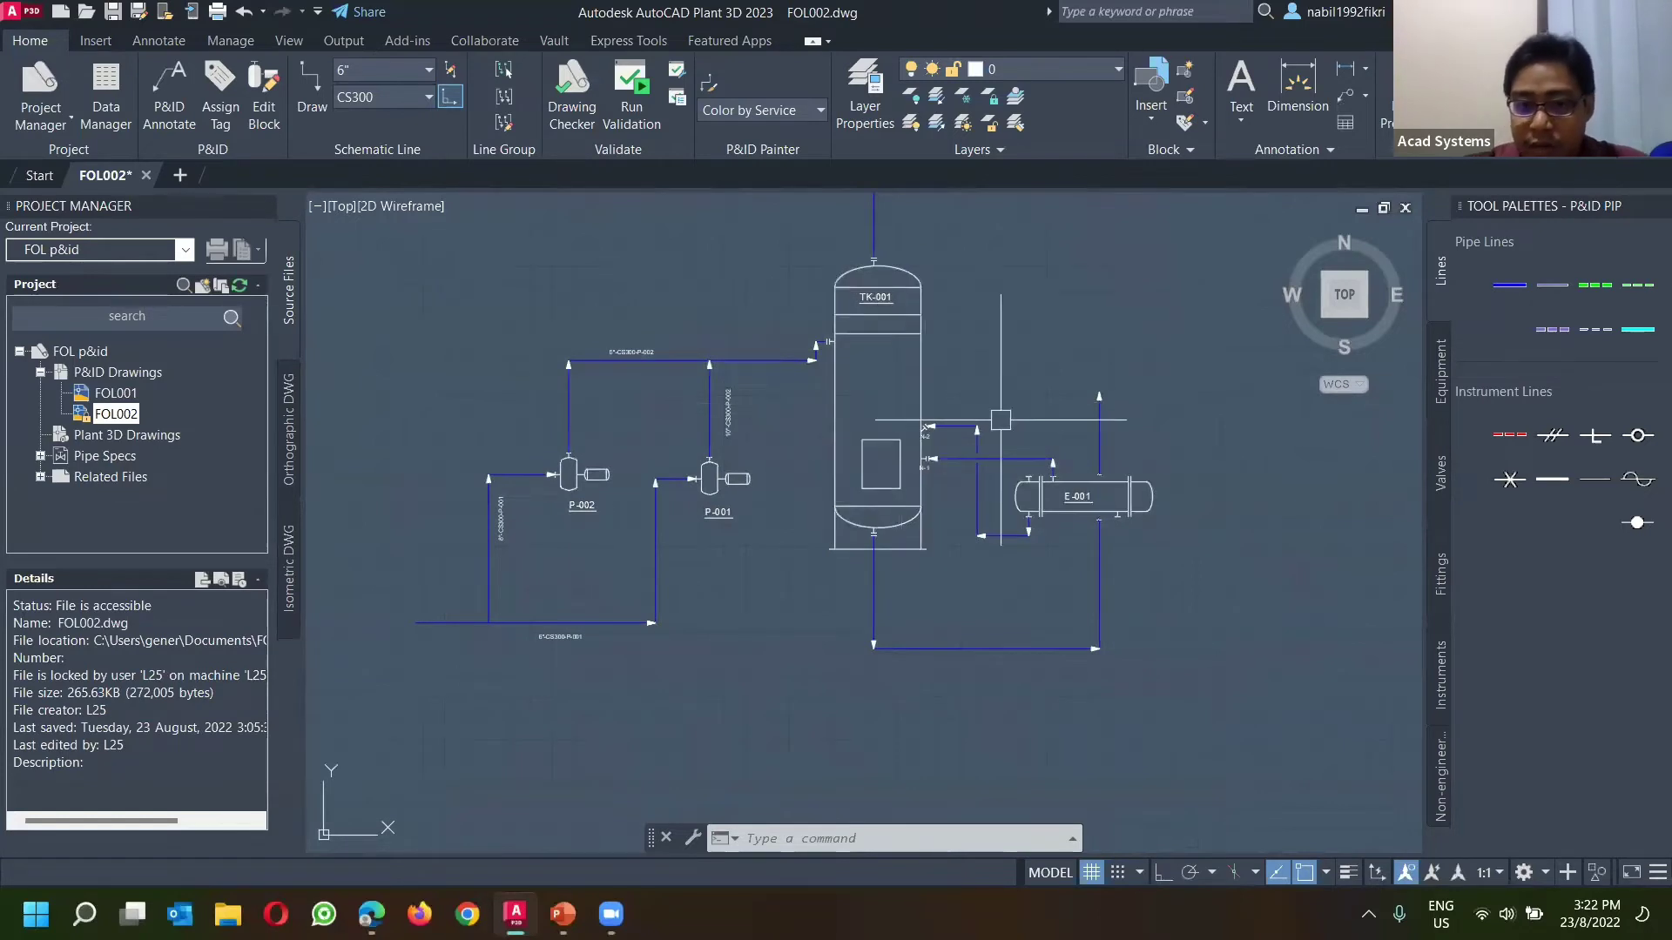
scroll(904, 358, "up", 4)
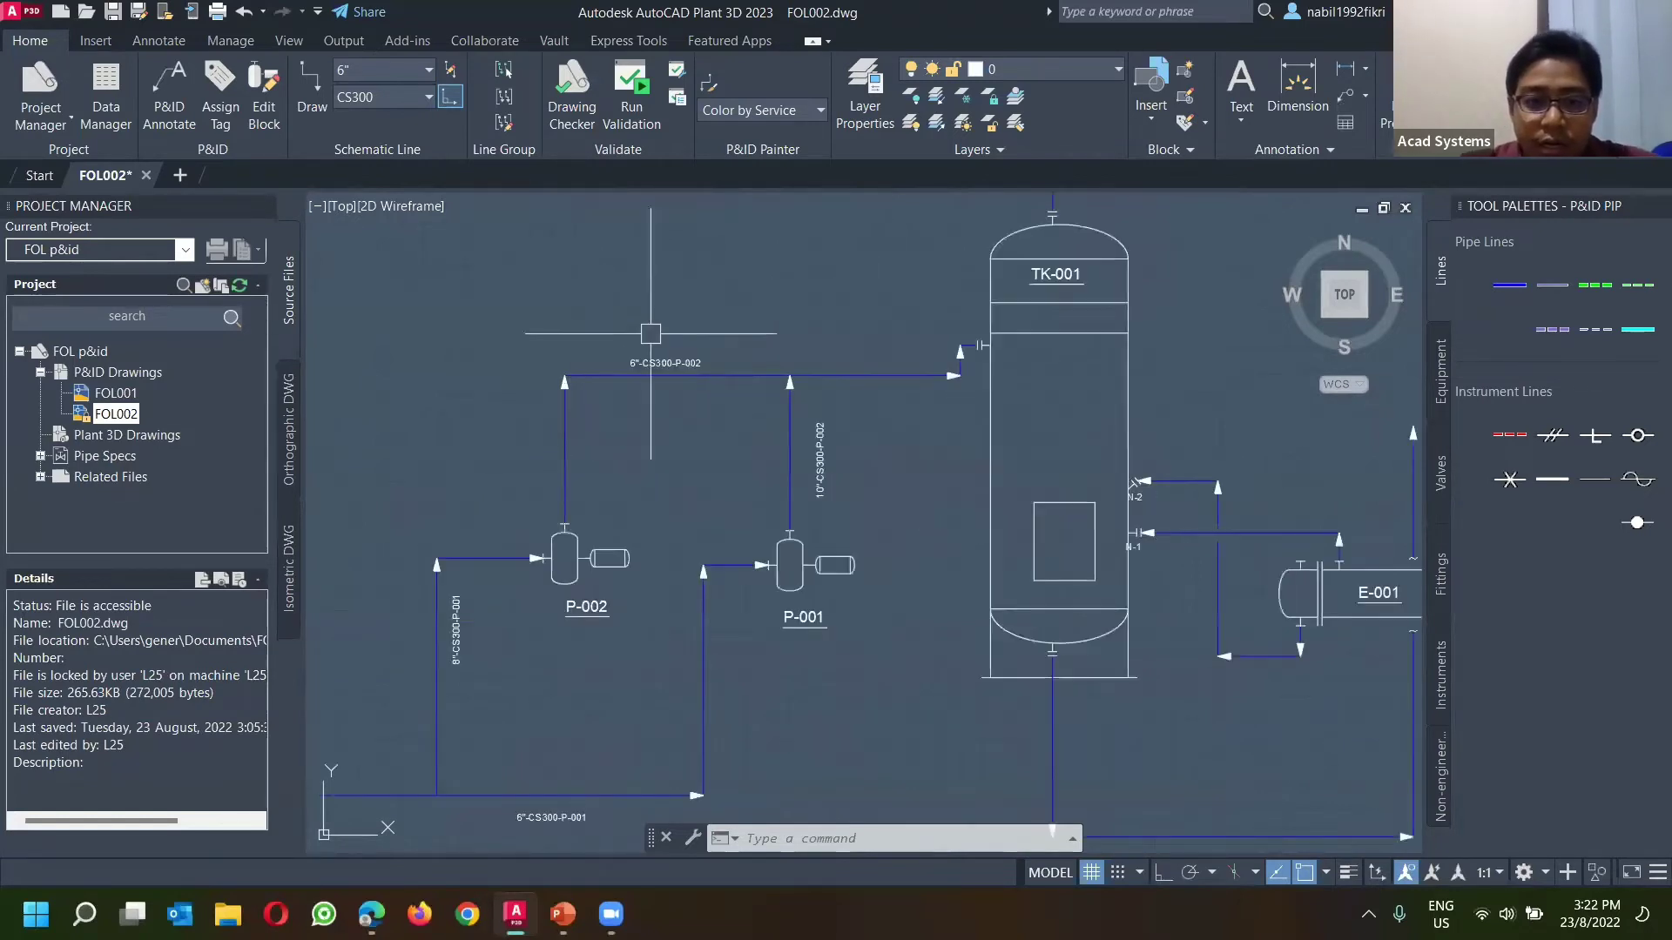
Step: Tag the pipe line from TK-001's bottom nozzle to E-001 with size 12", service AV and line number 003, placing its annotation beside the TK-001 outlet run
scroll(905, 550, "down", 2)
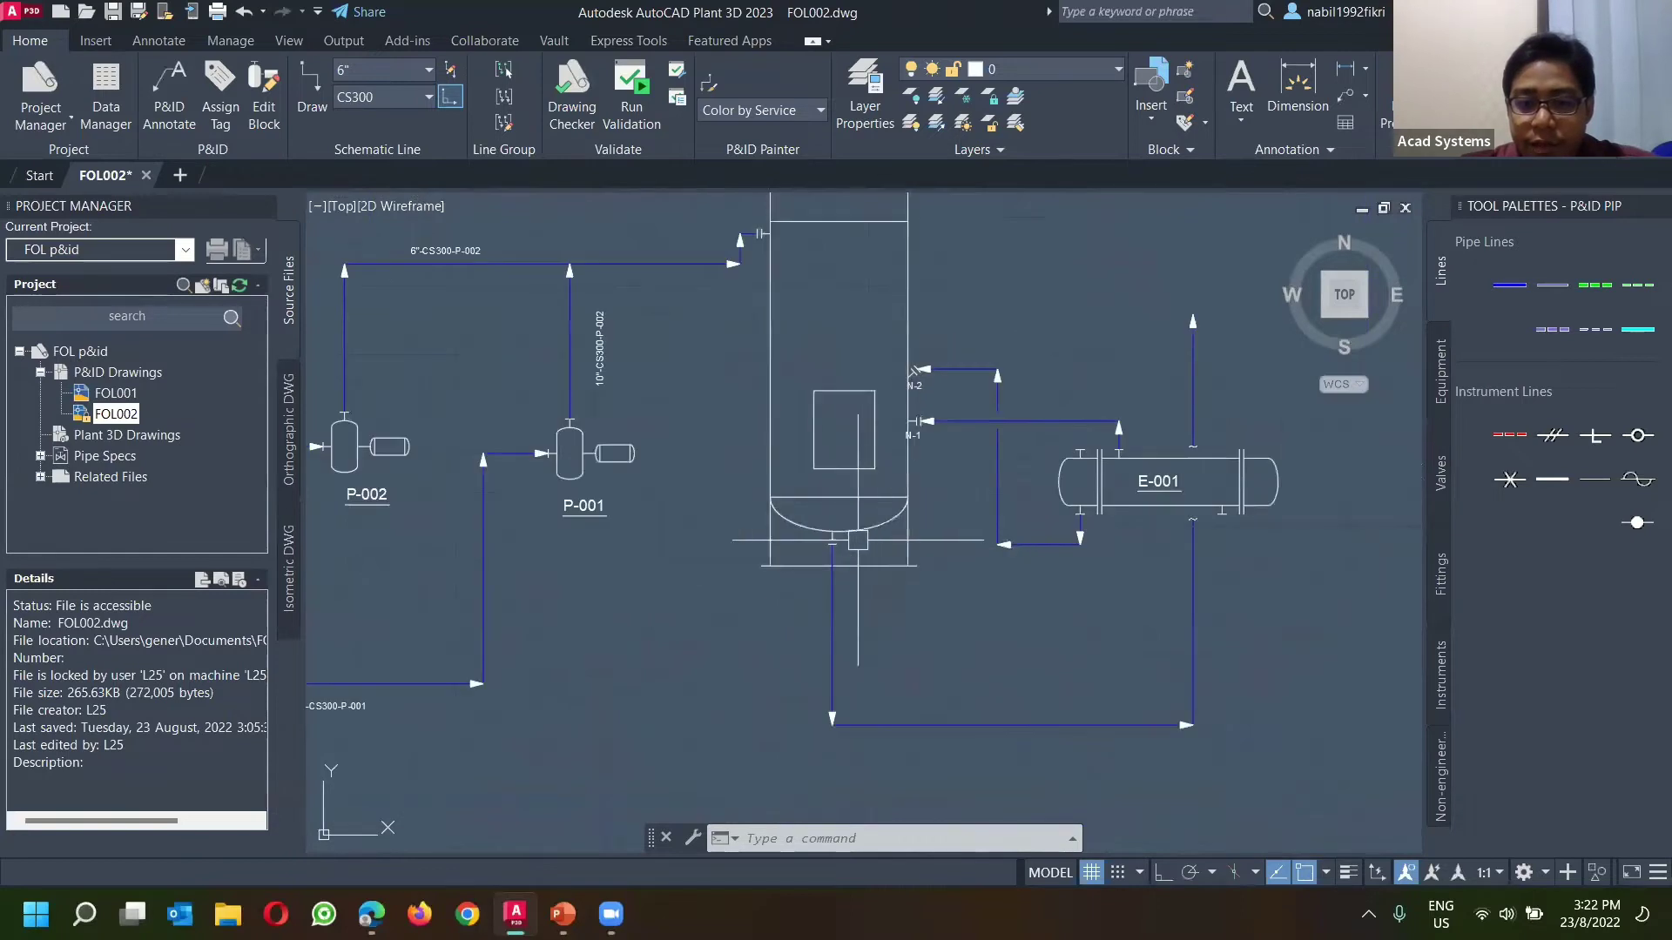
middle_click_drag(569, 533, 811, 677)
scroll(715, 431, "up", 2)
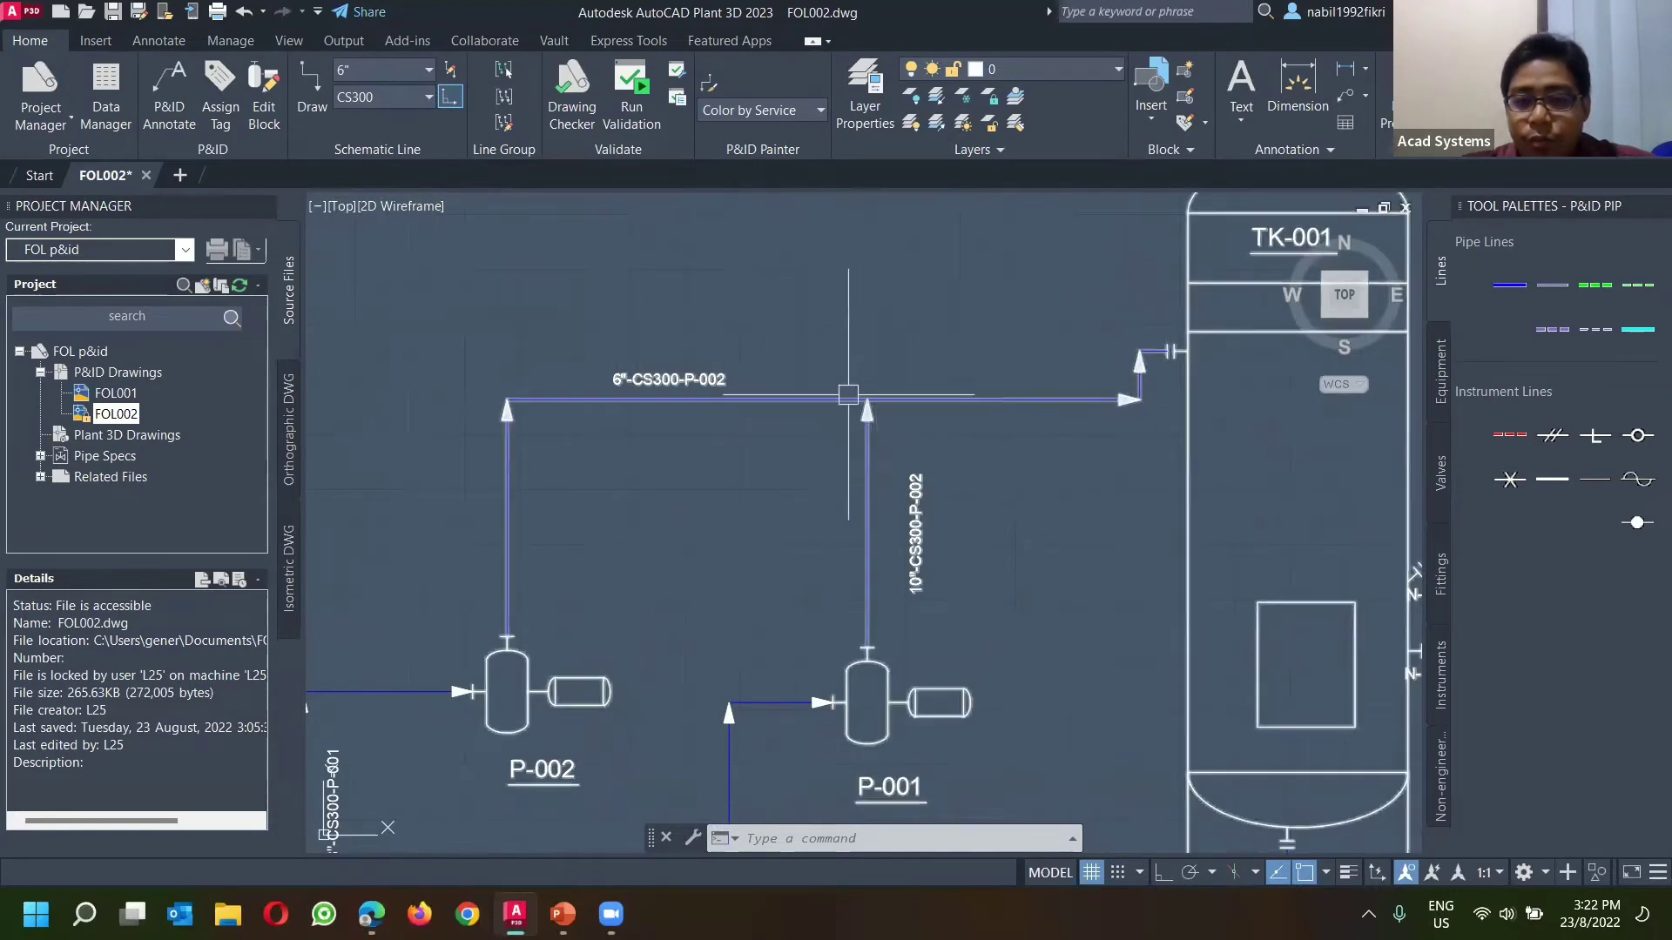
scroll(949, 437, "down", 4)
scroll(1006, 470, "up", 4)
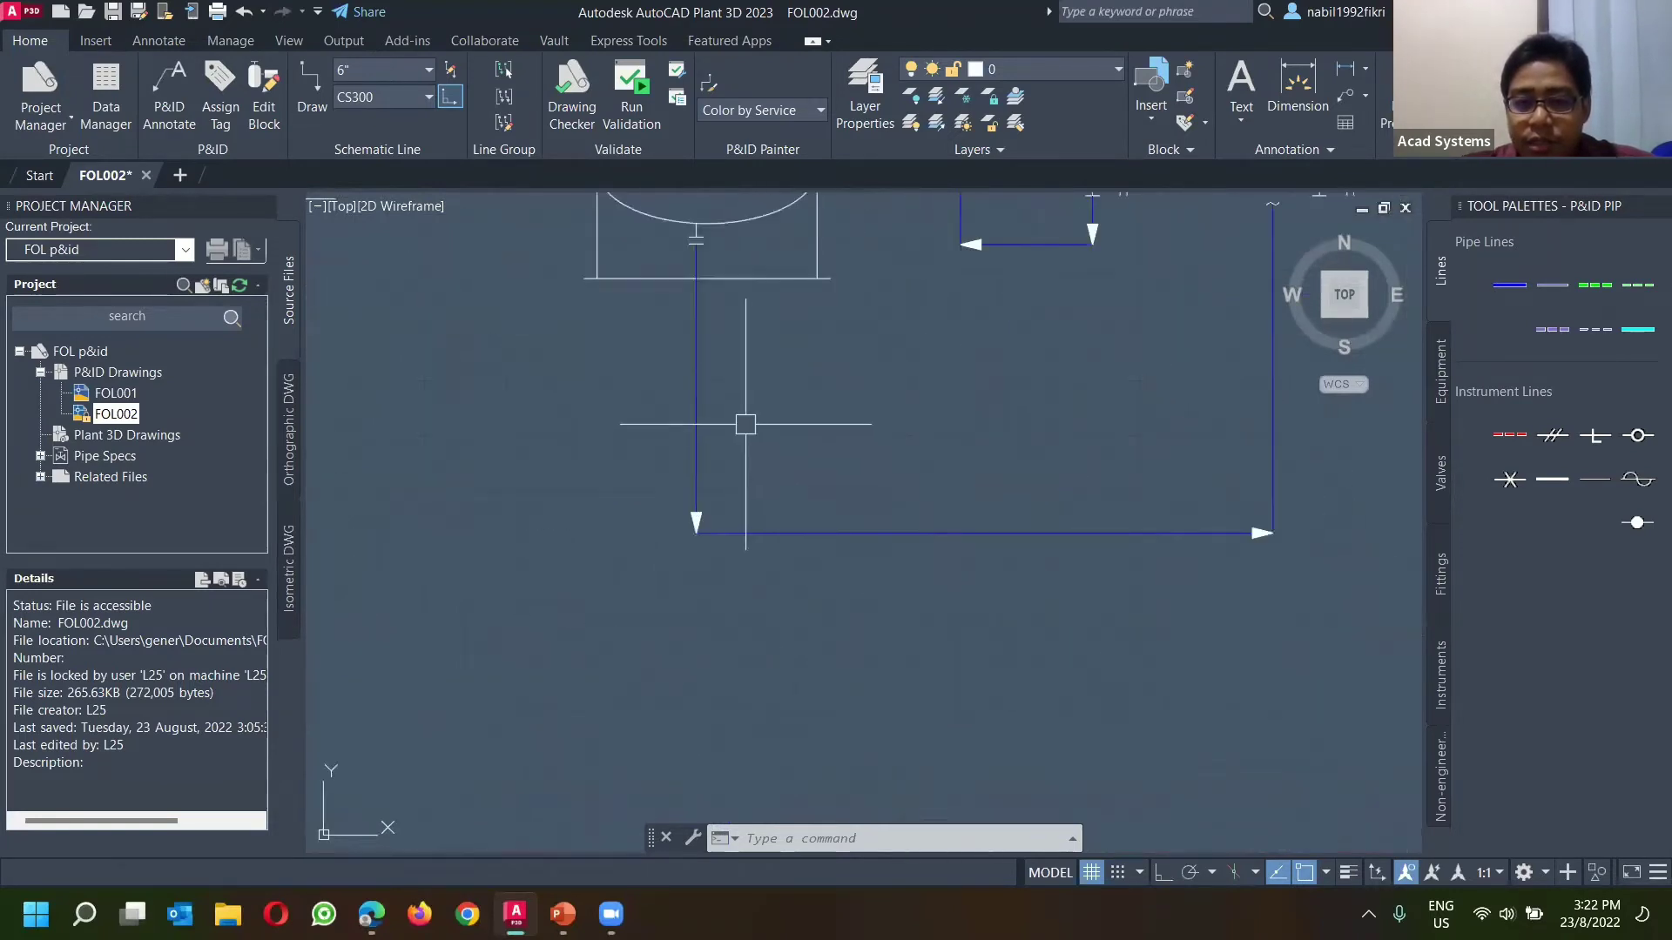
middle_click_drag(1160, 370, 1082, 420)
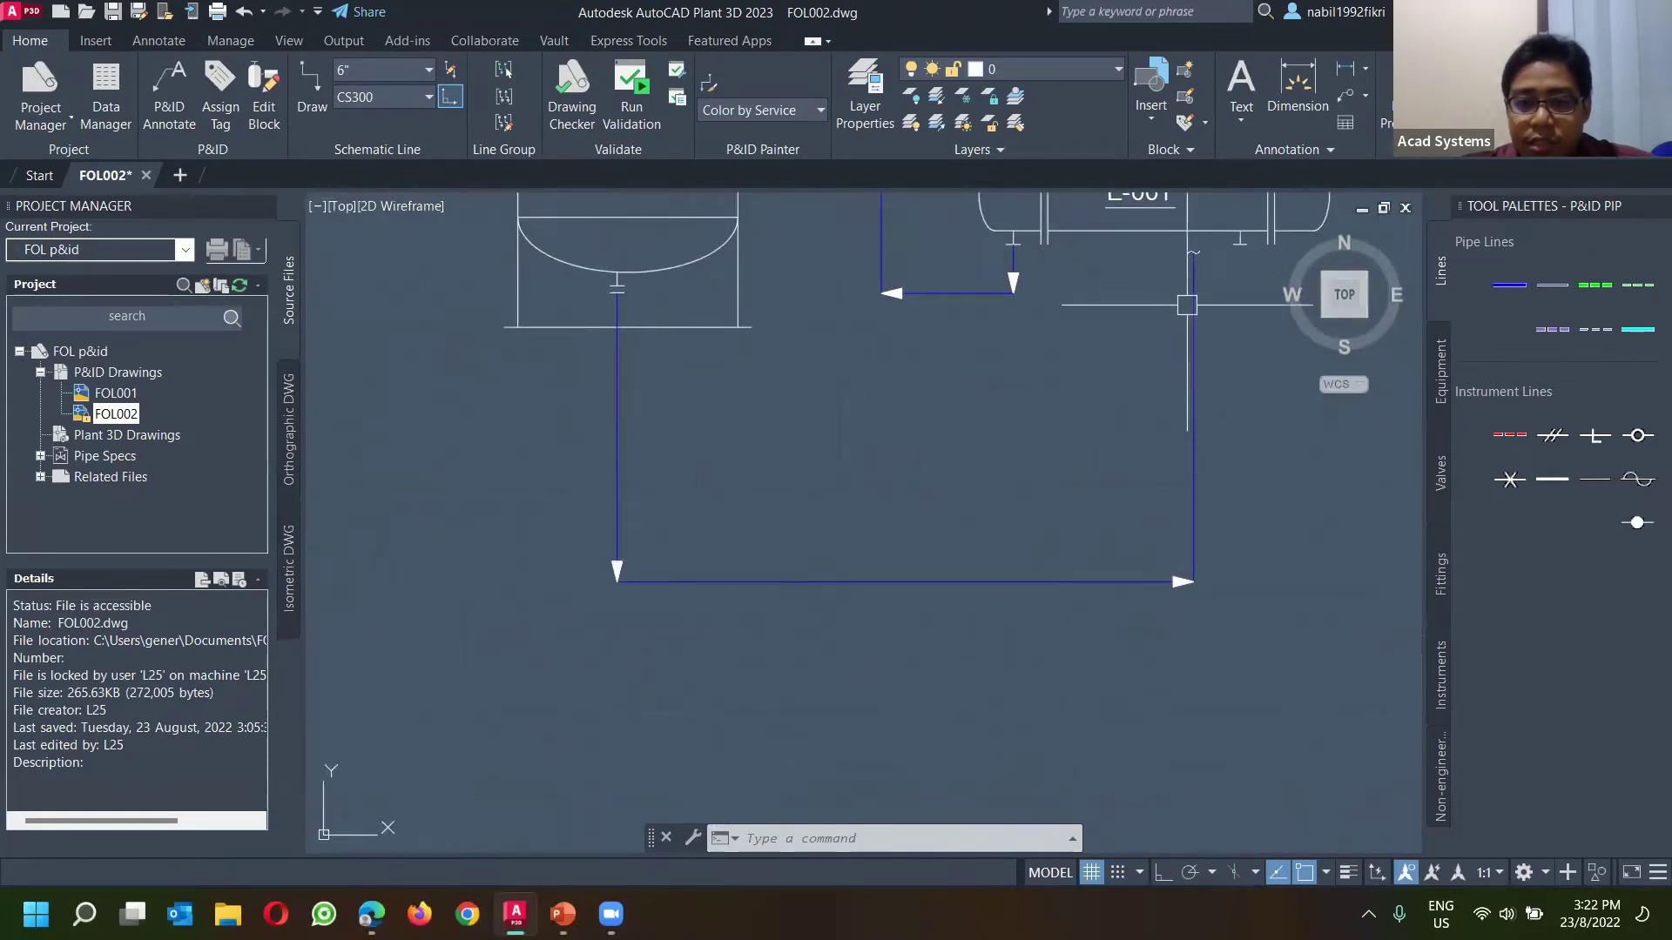
left_click(617, 413)
right_click(754, 410)
left_click(810, 231)
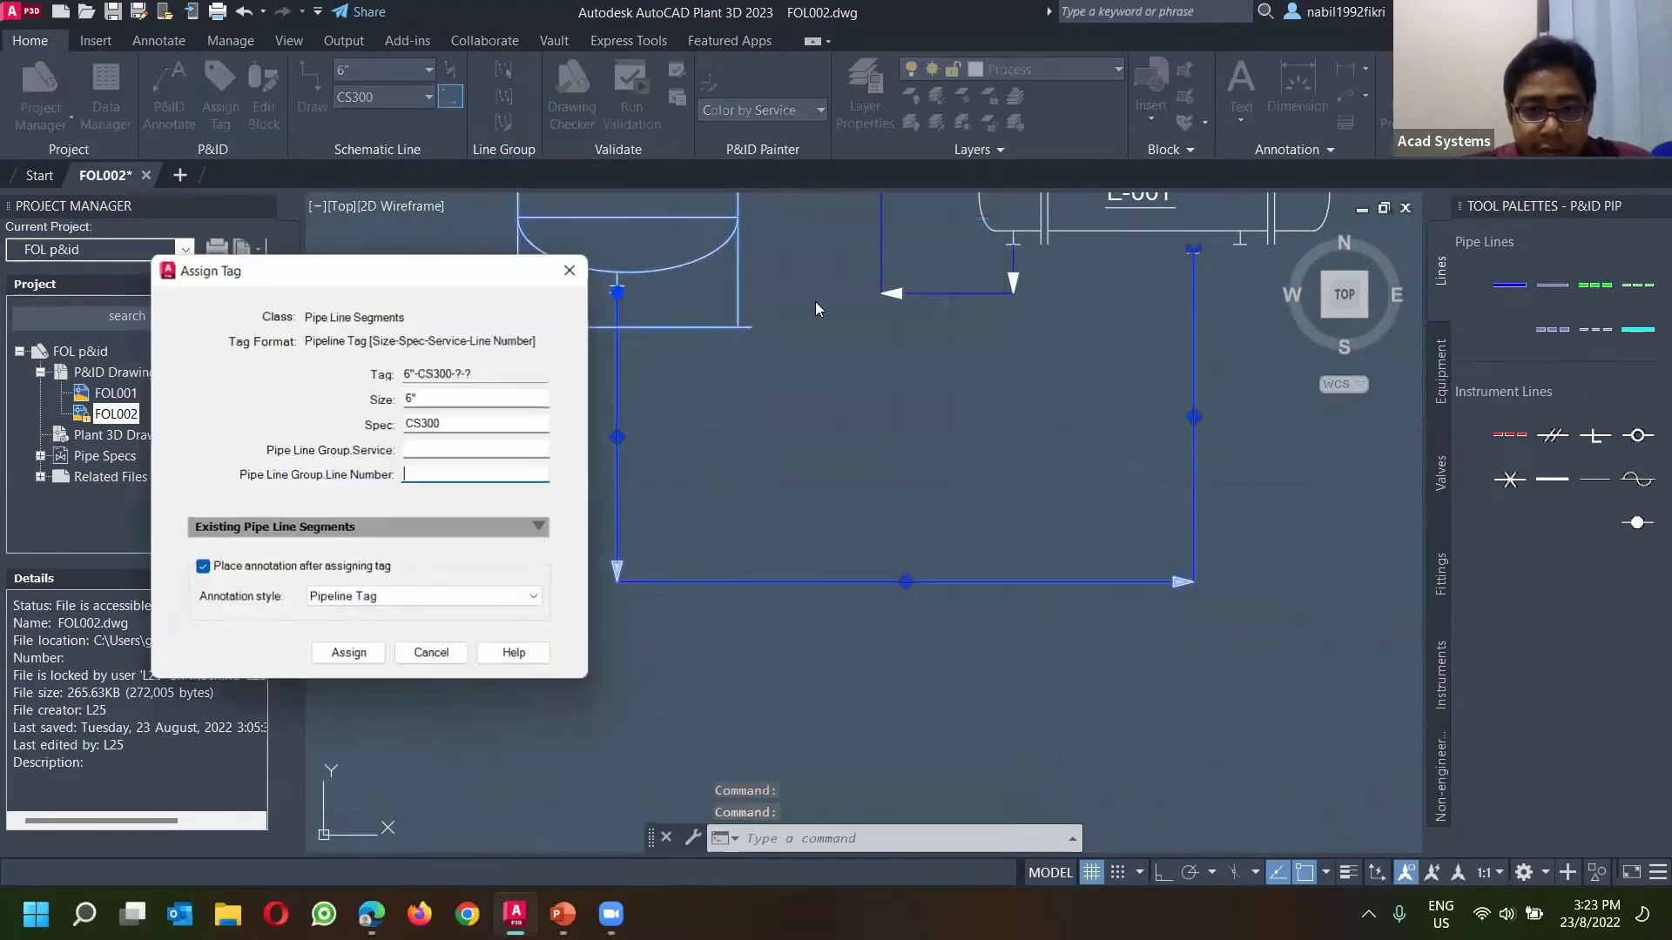
left_click(430, 399)
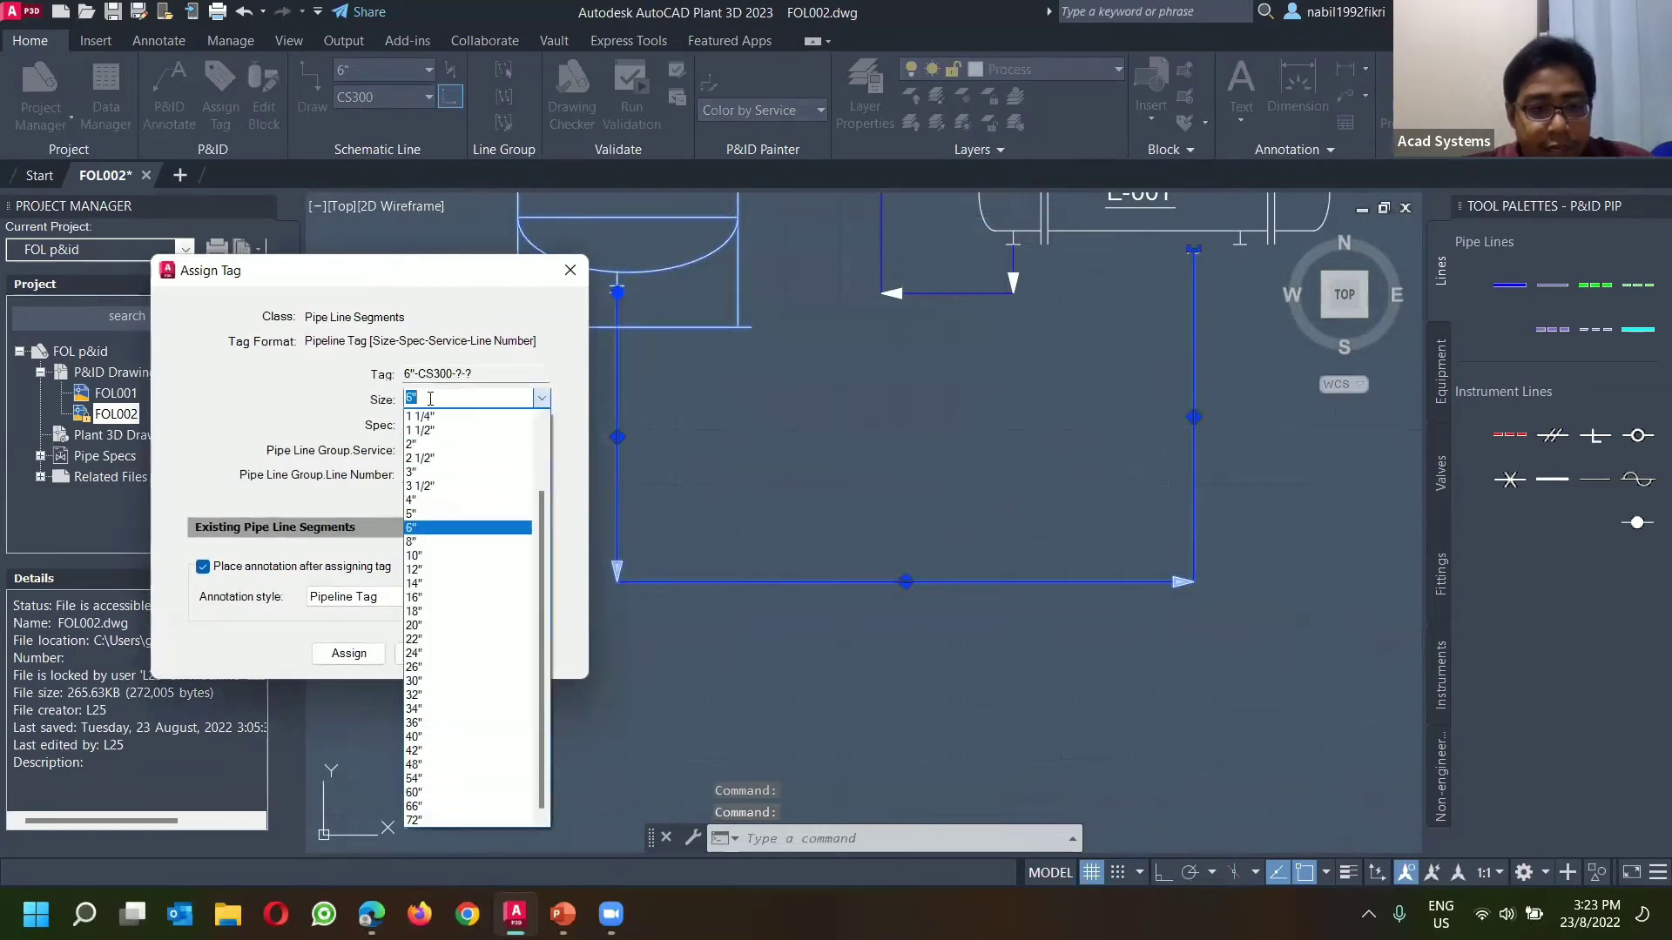
left_click(435, 569)
left_click(453, 450)
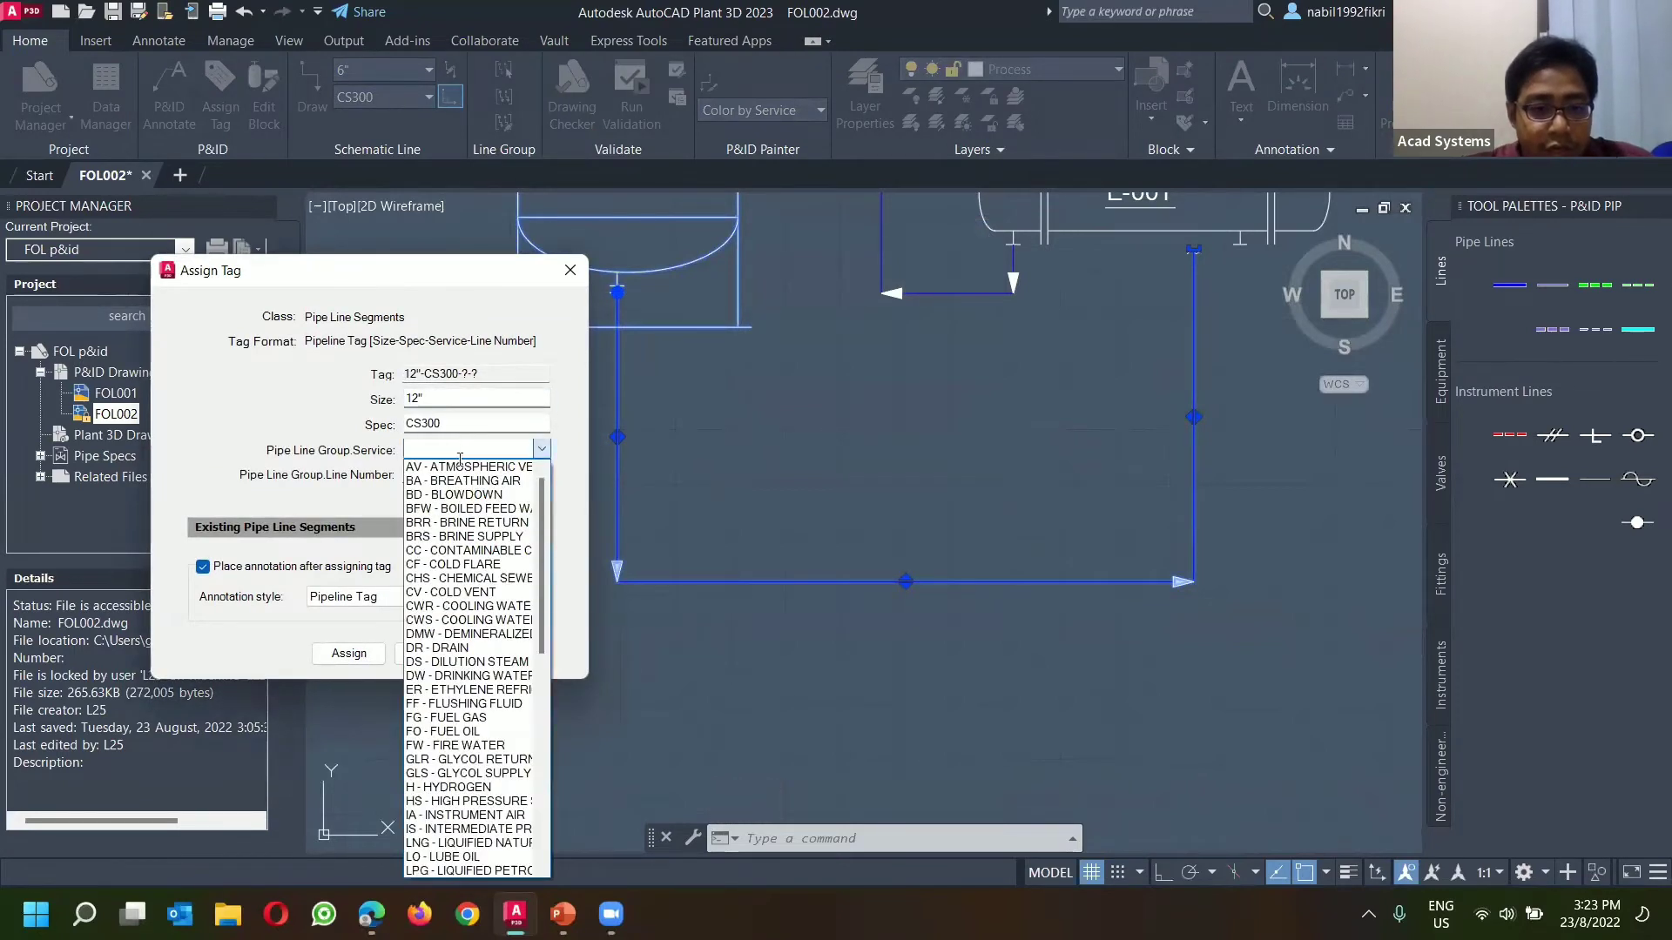
left_click(468, 467)
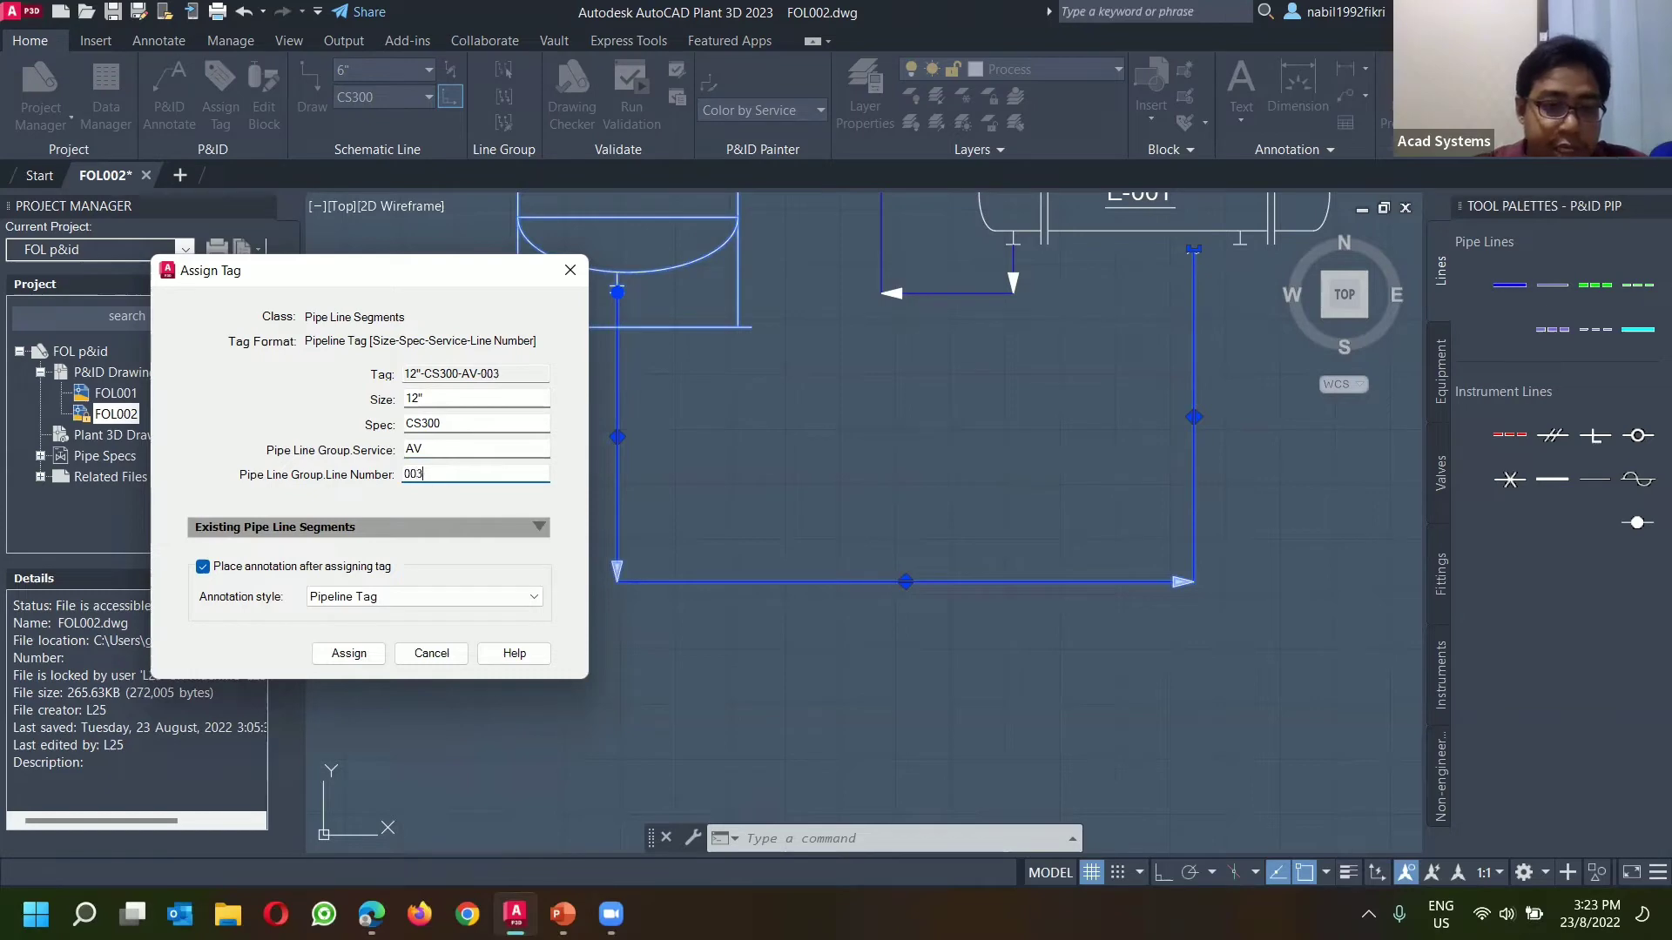
left_click(348, 653)
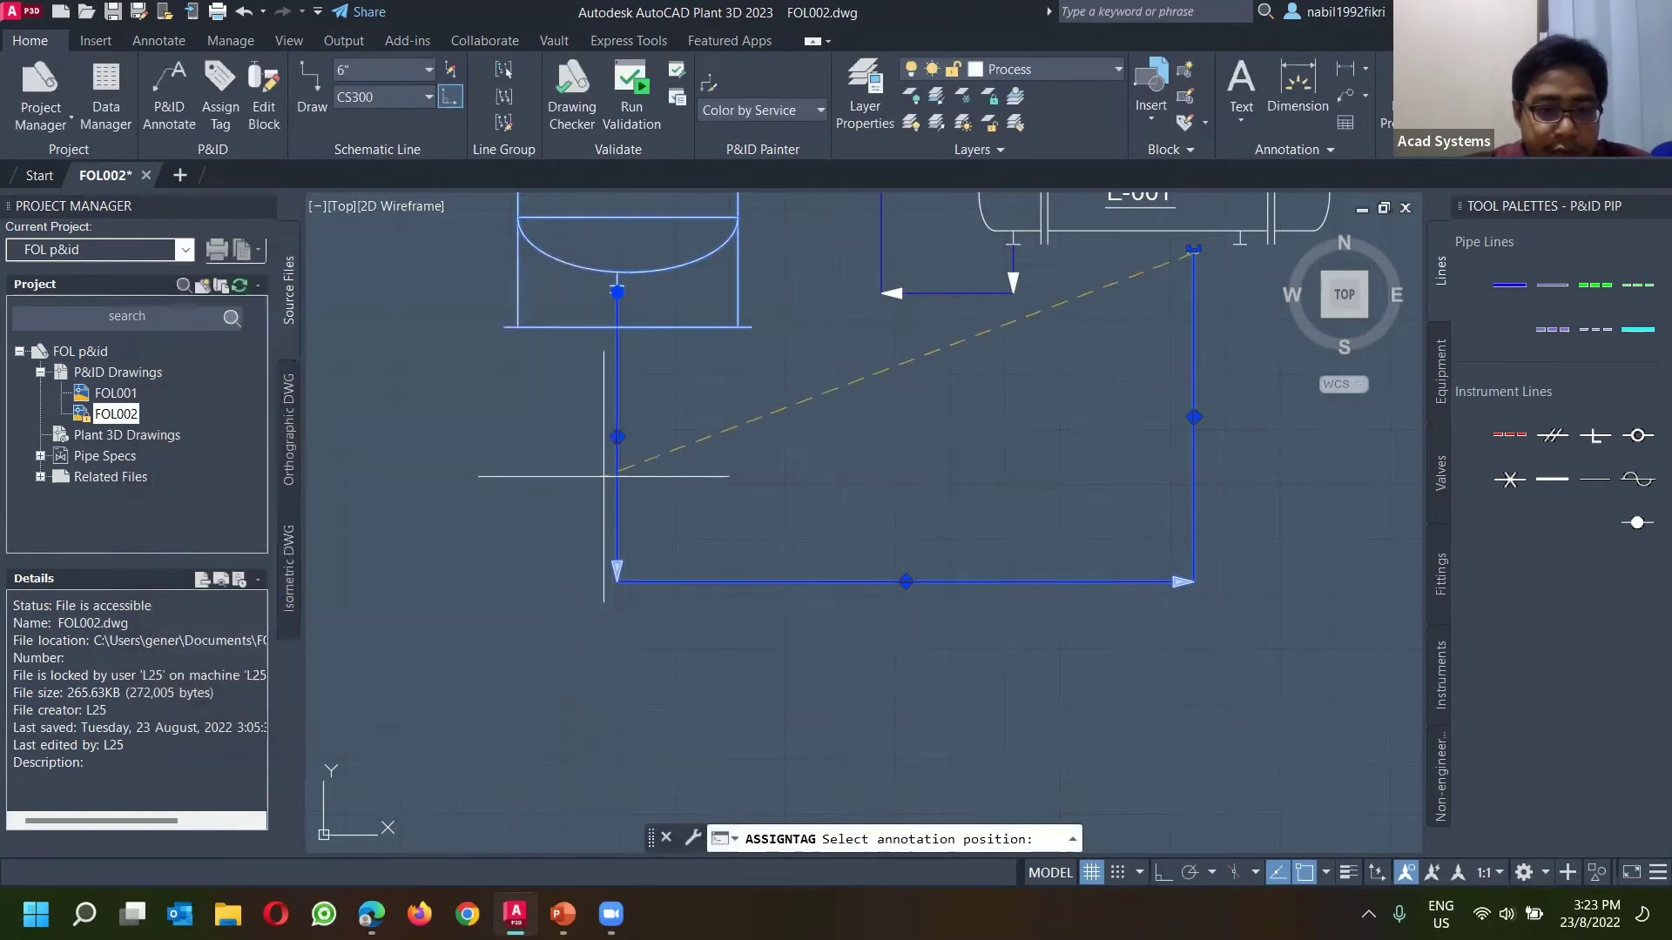
scroll(643, 530, "up", 2)
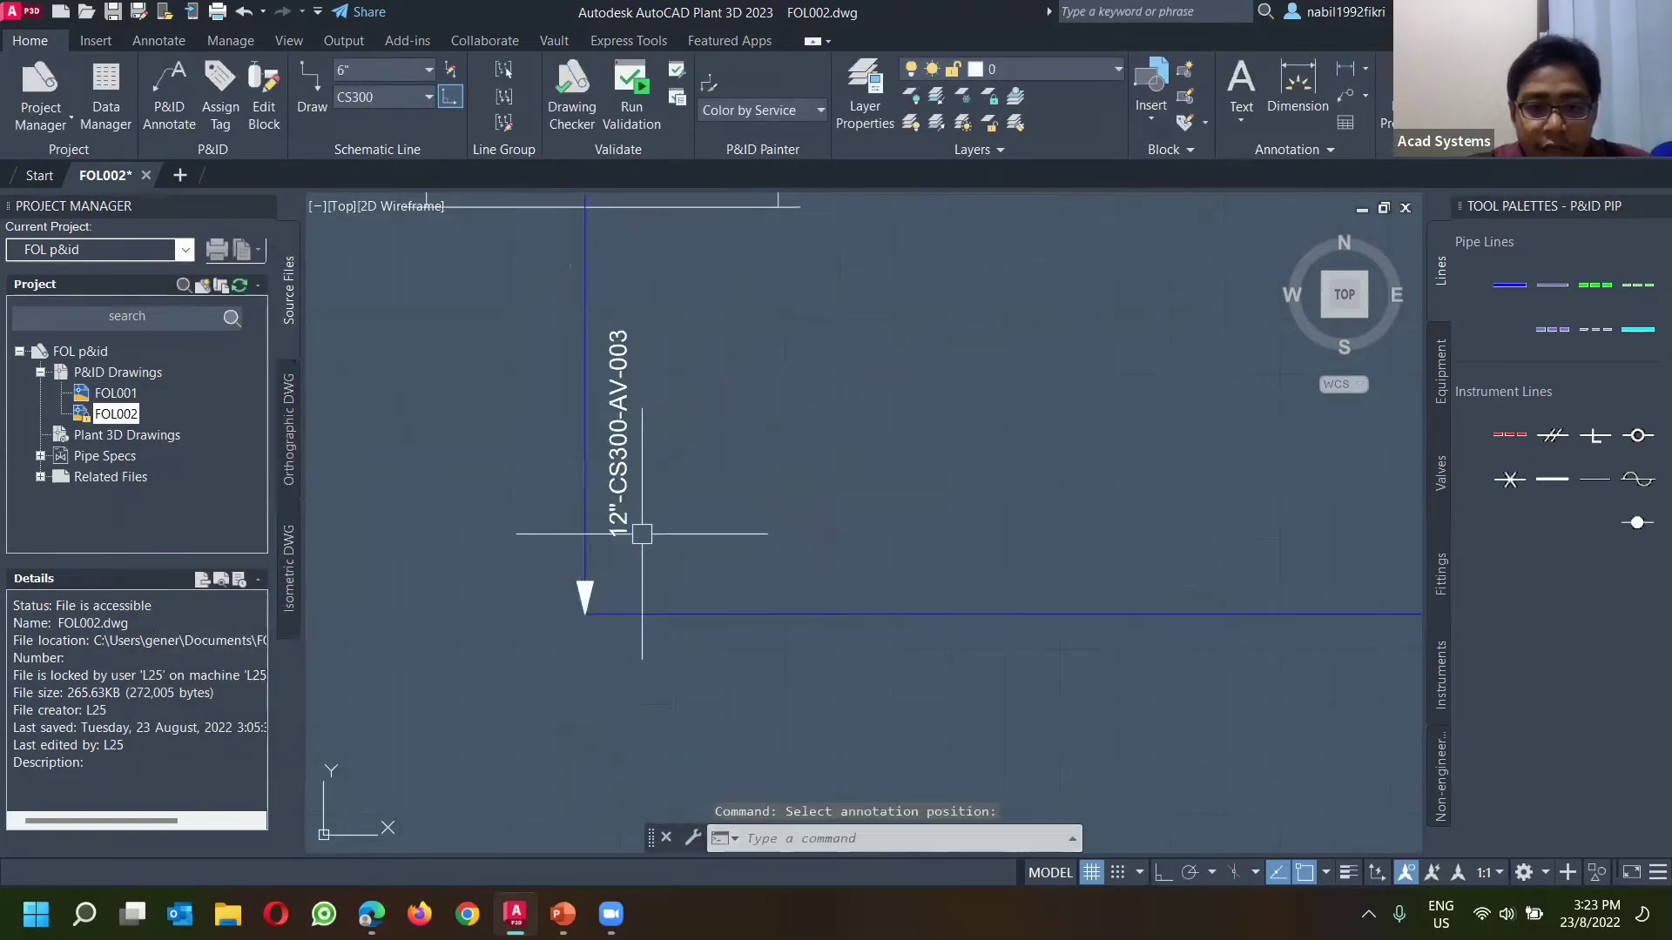
Step: Reassign the same line's size as 8" and place a second tag annotation beside the vertical run below E-001
scroll(816, 522, "down", 2)
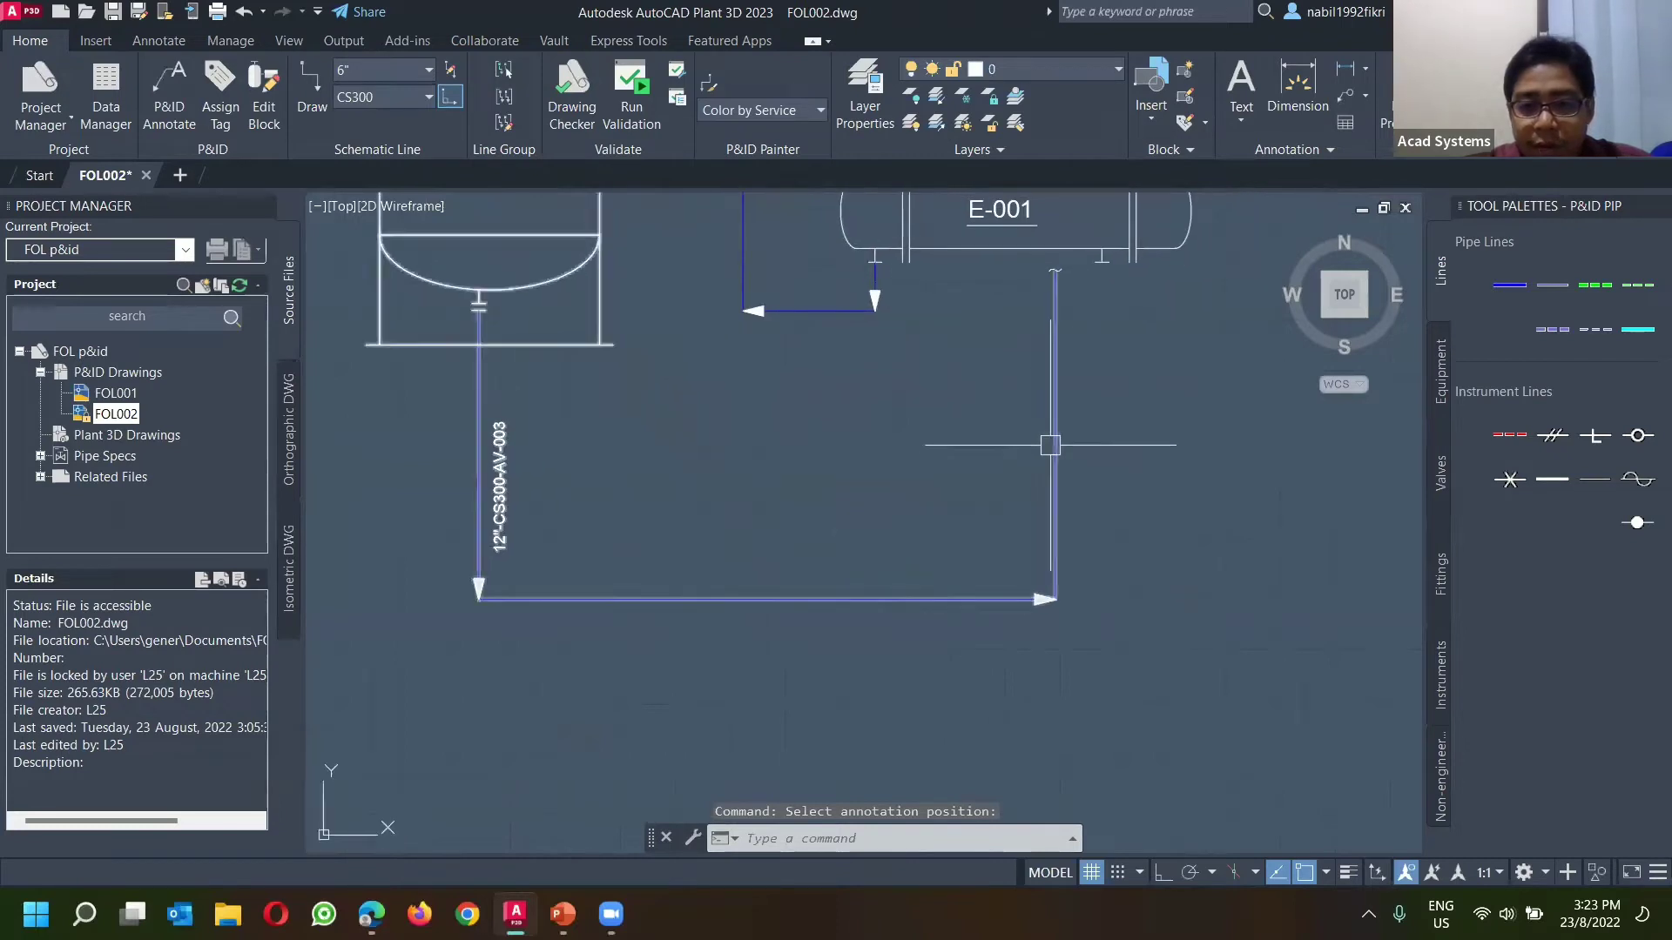
left_click(1055, 447)
right_click(1142, 411)
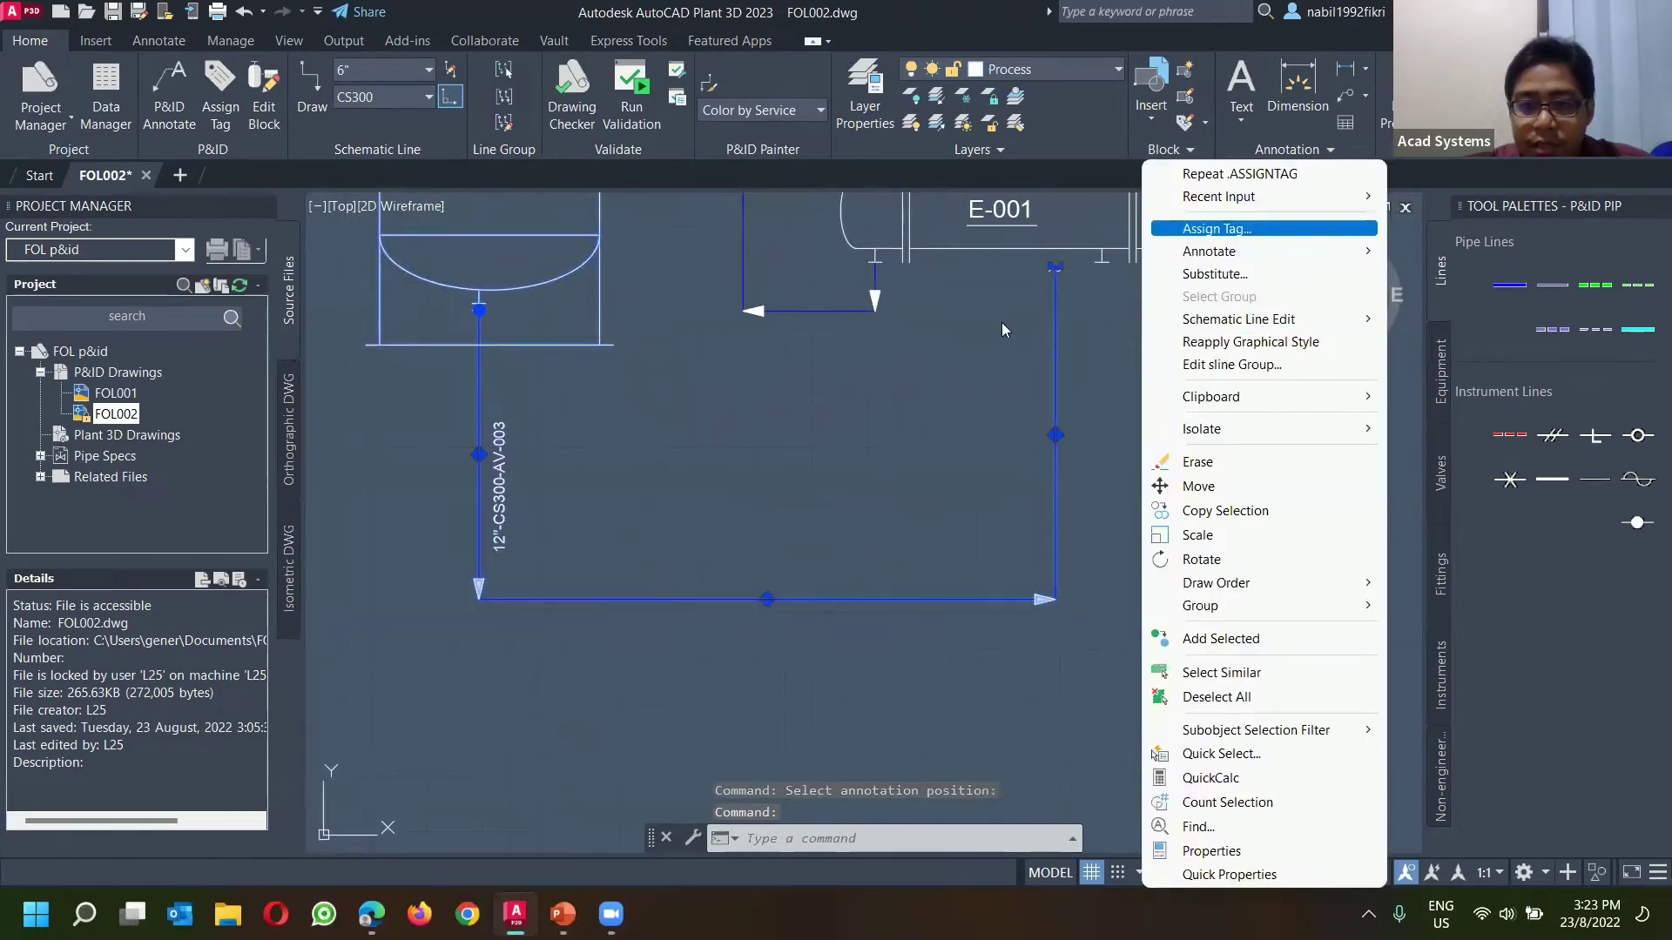
left_click(1217, 228)
left_click(448, 400)
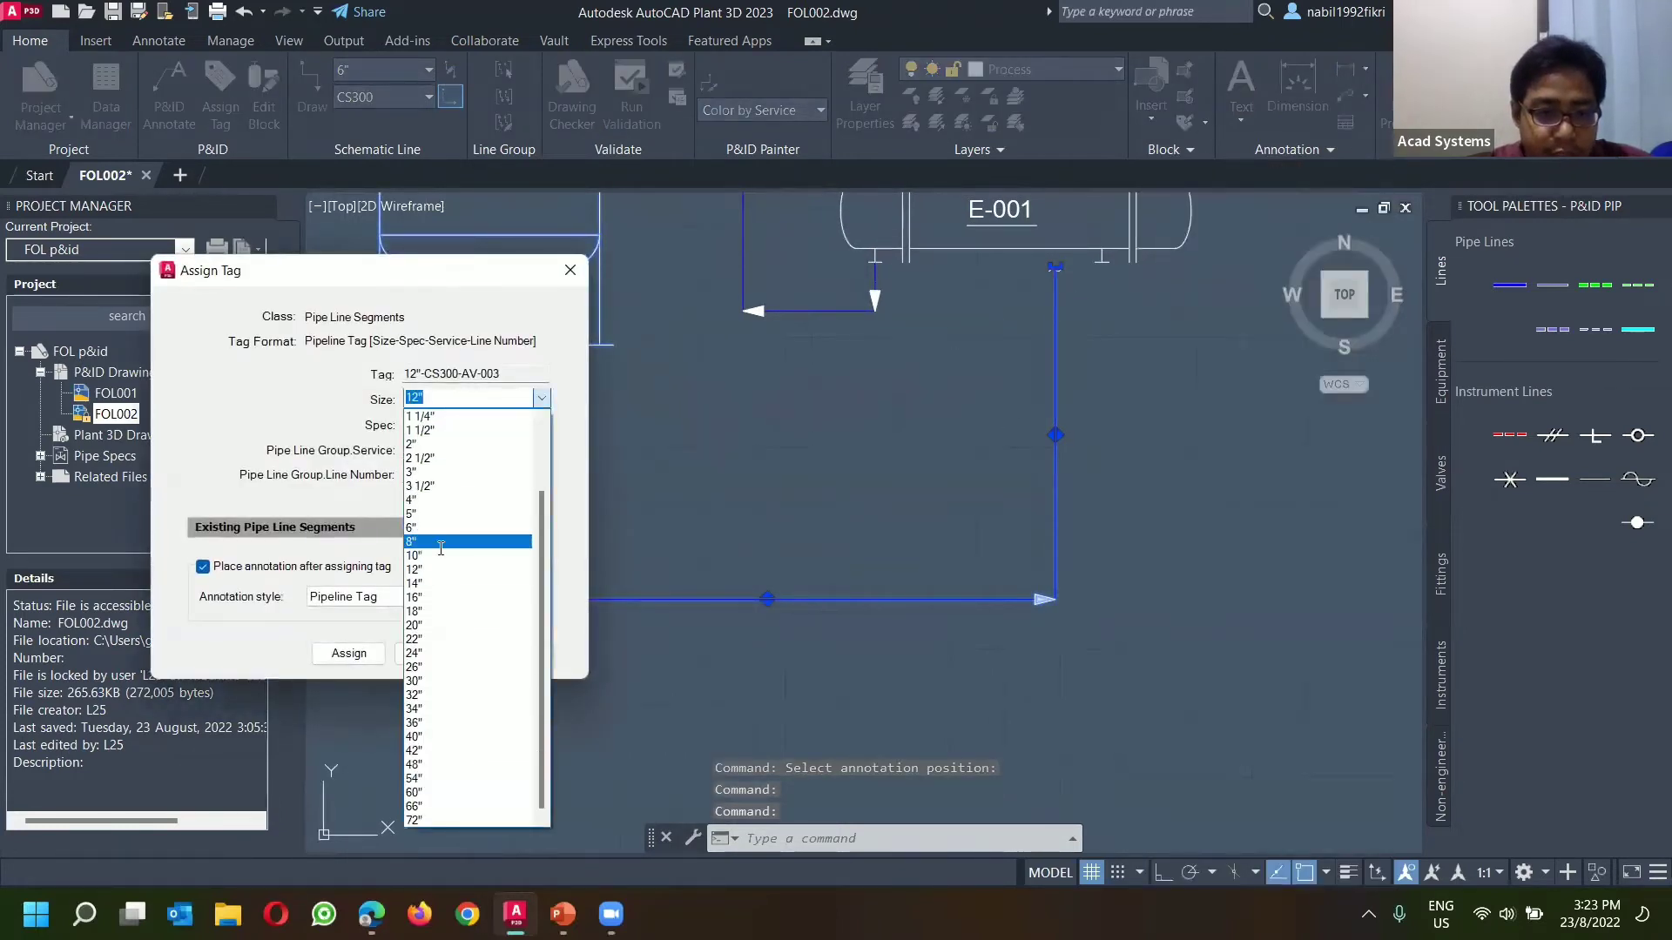
left_click(439, 529)
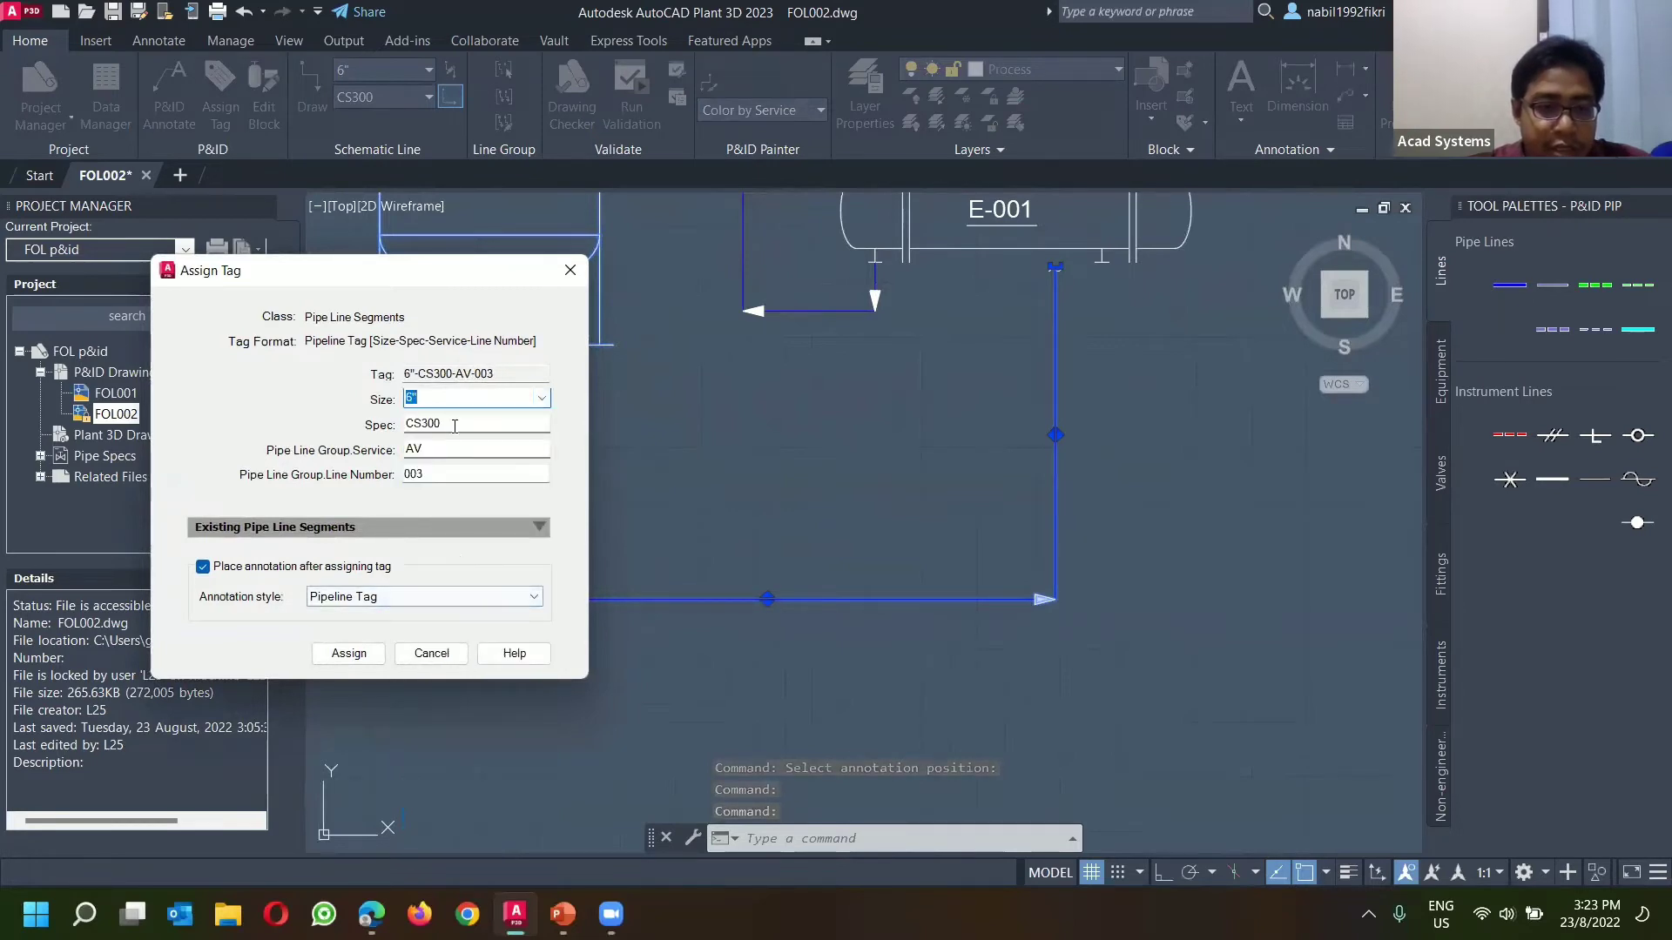
left_click(541, 398)
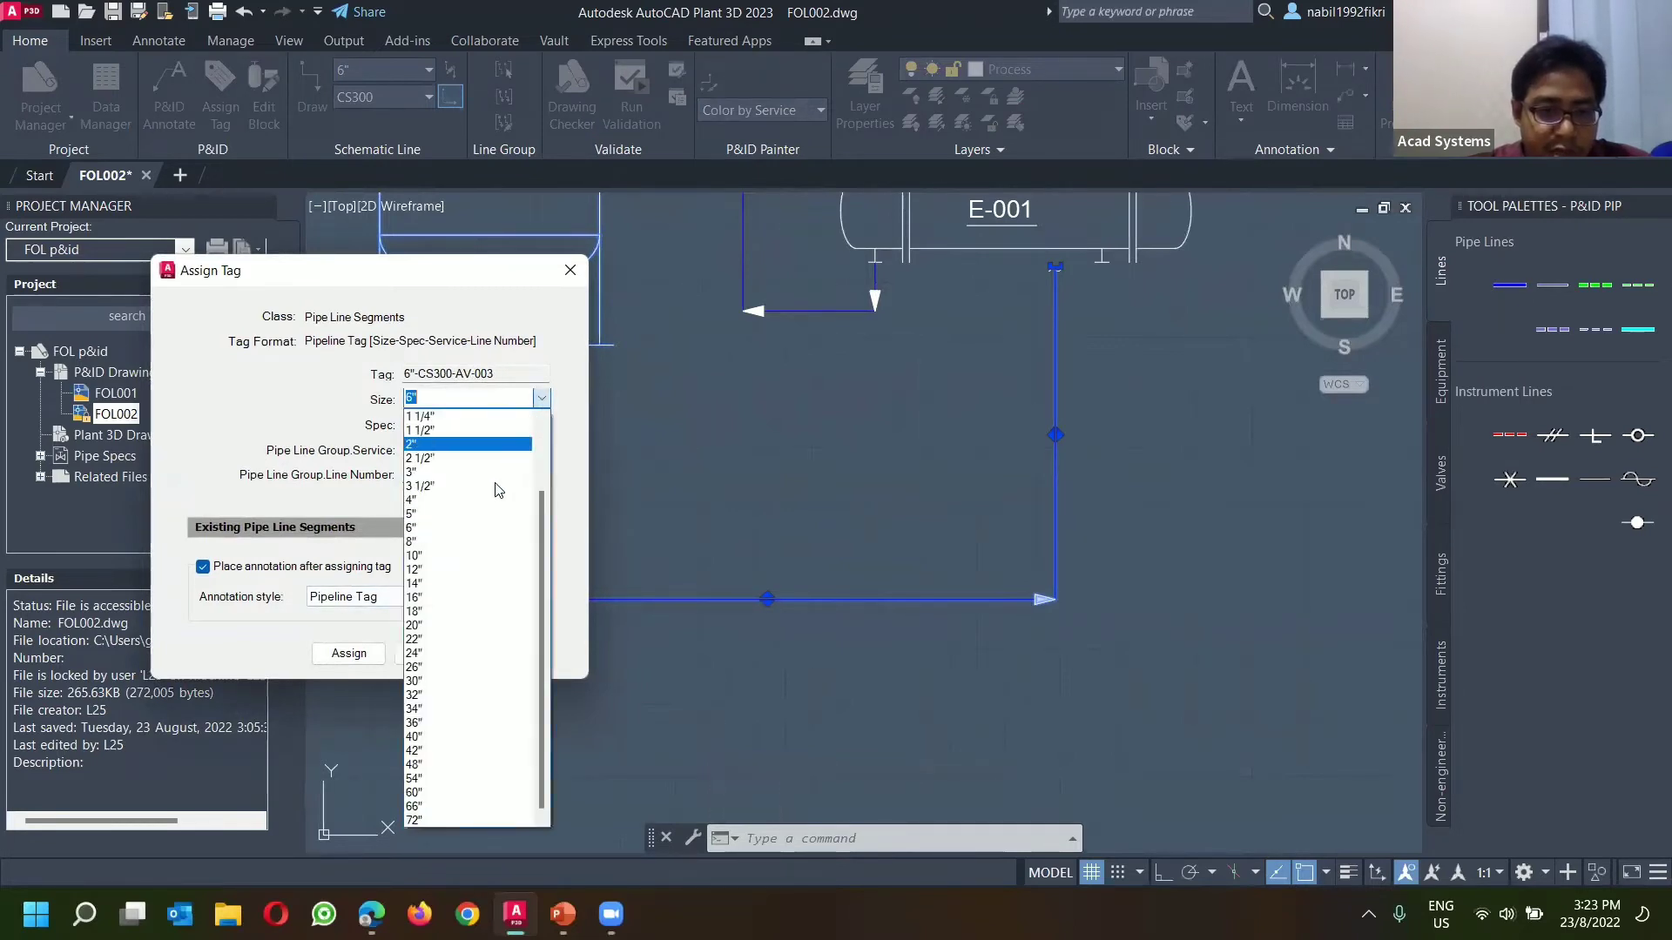
left_click(479, 542)
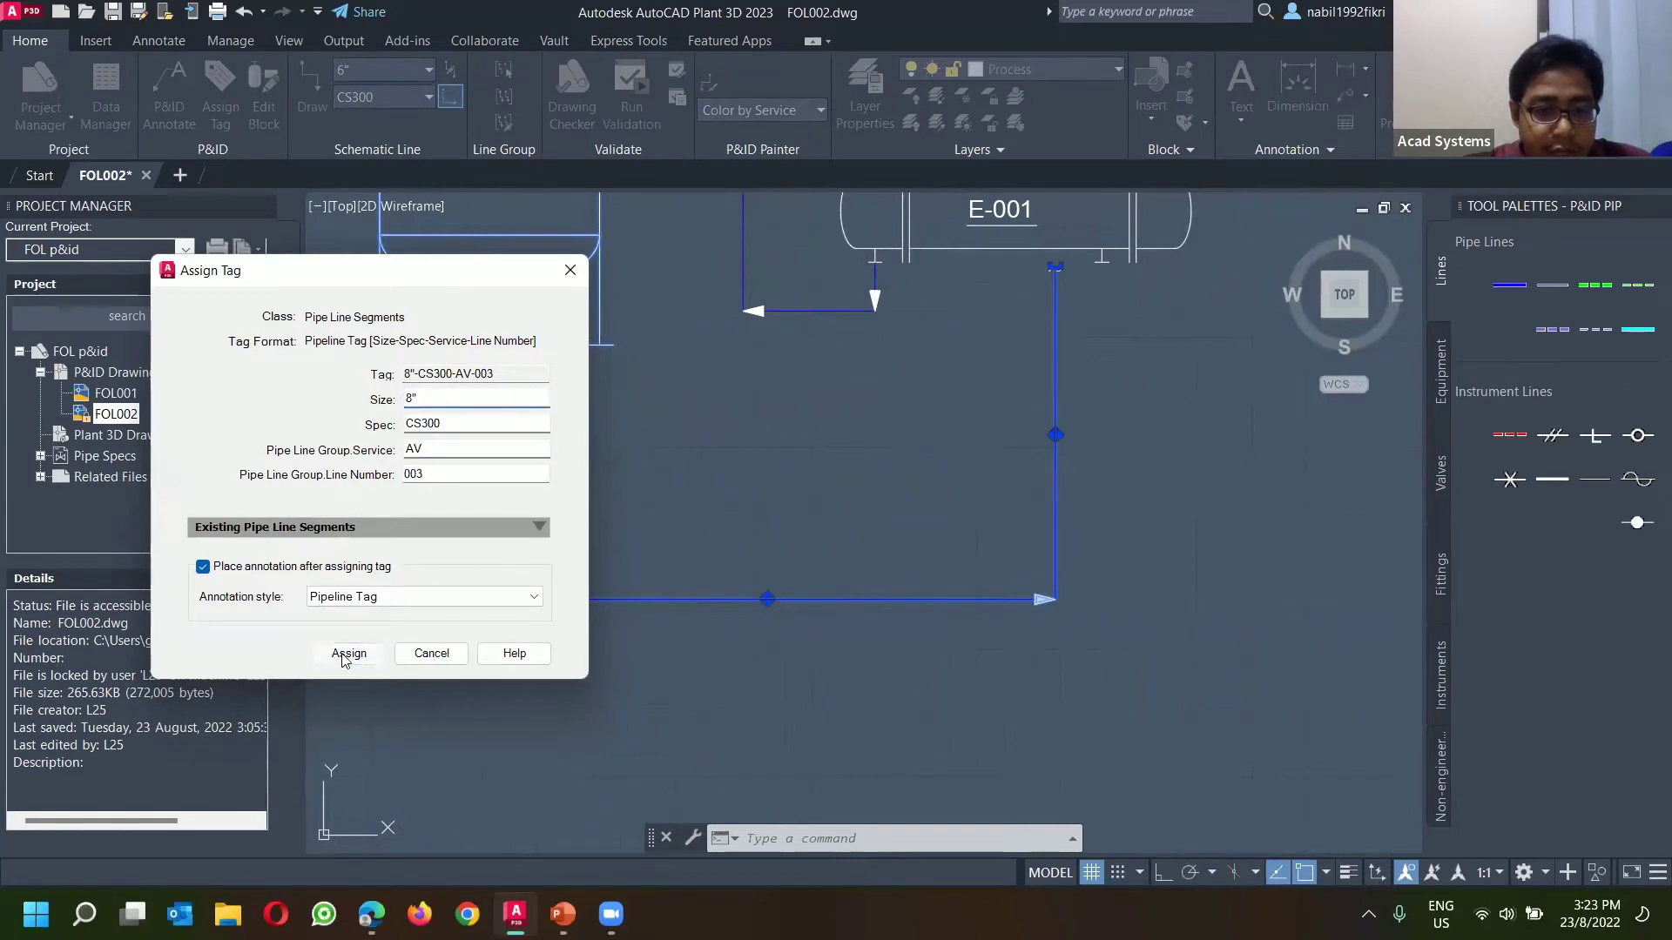
left_click(348, 653)
left_click(1082, 450)
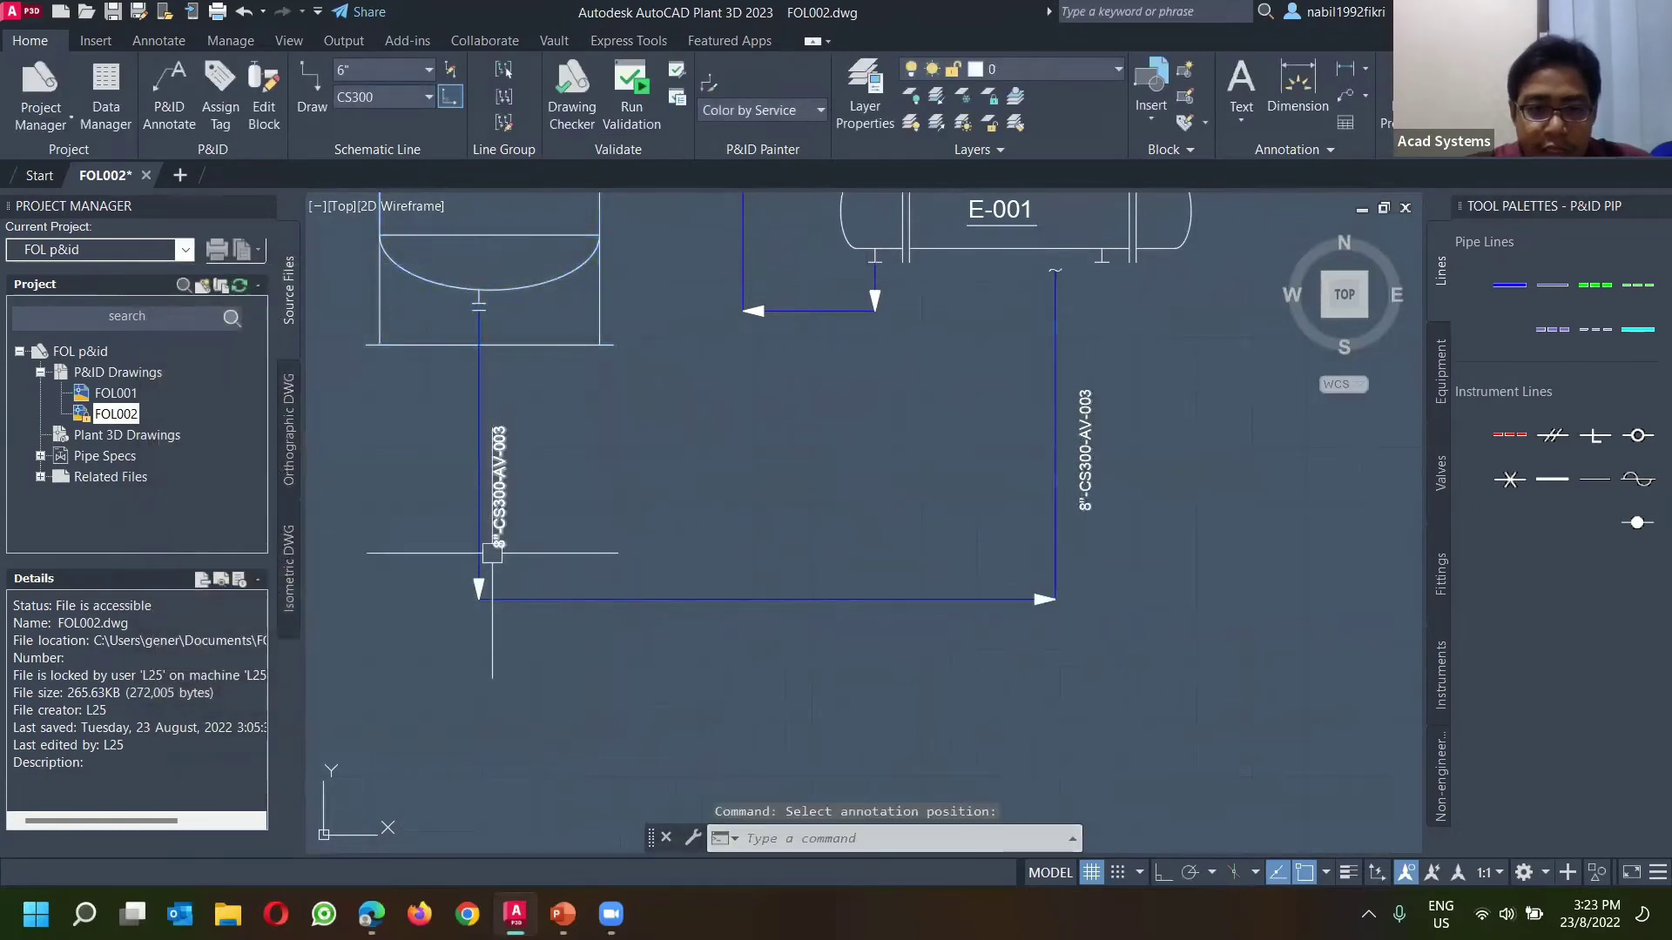
Step: Inspect the tag annotation beside the TK-001 outlet run and view that pipe line's tag data
scroll(492, 553, "up", 2)
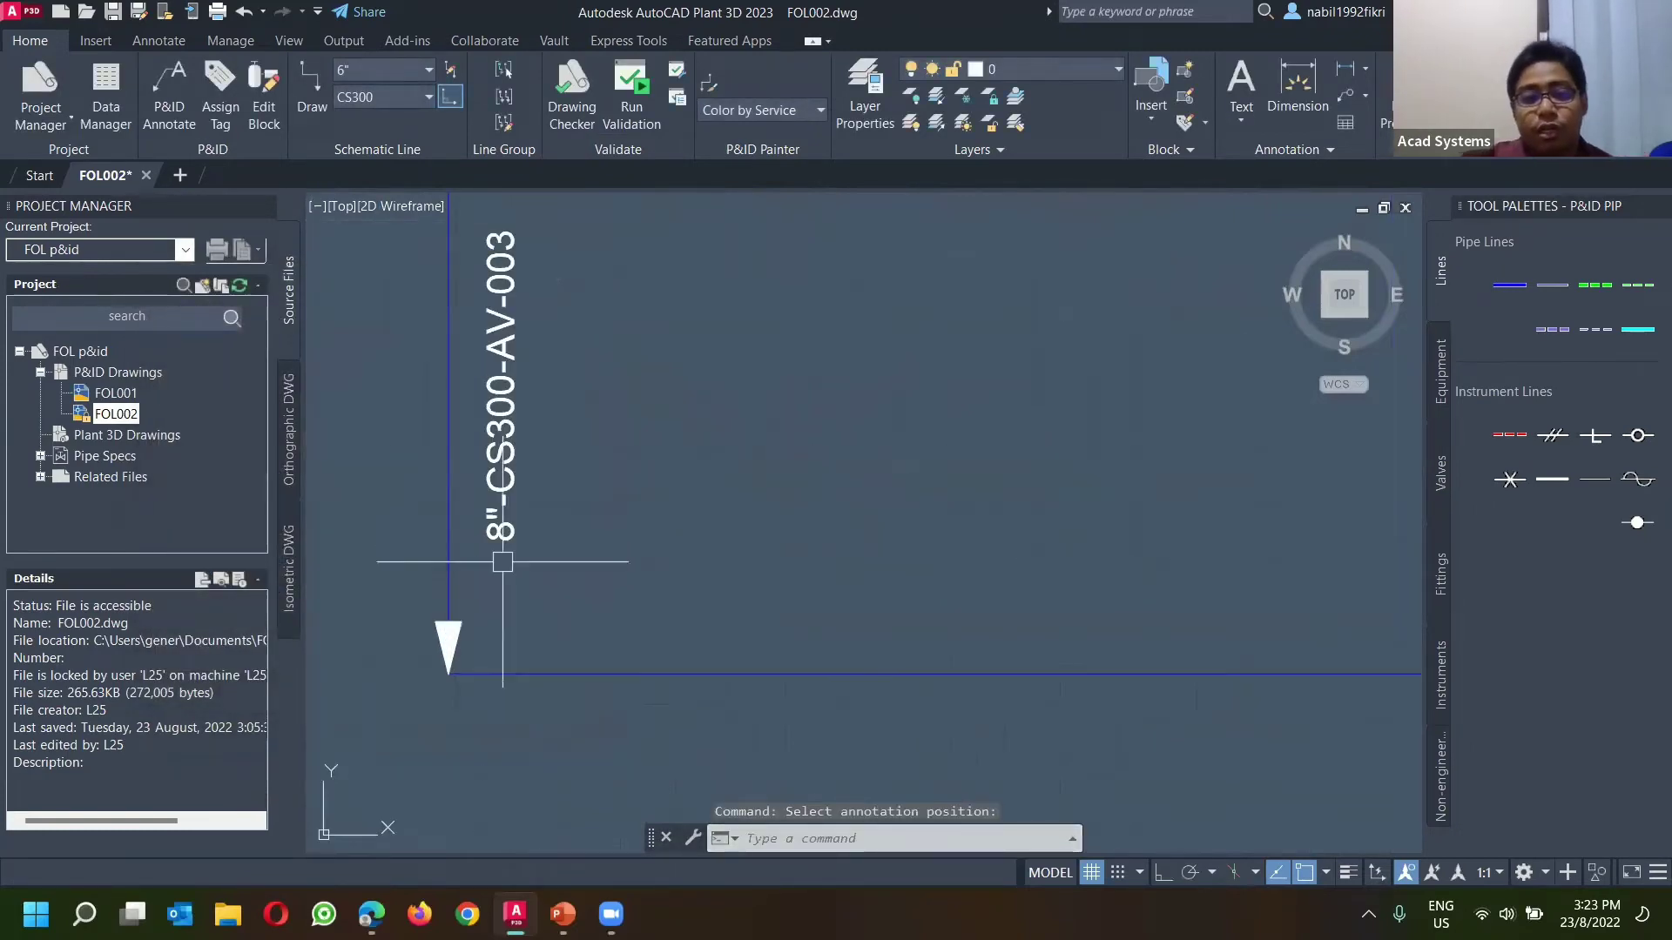
left_click(494, 331)
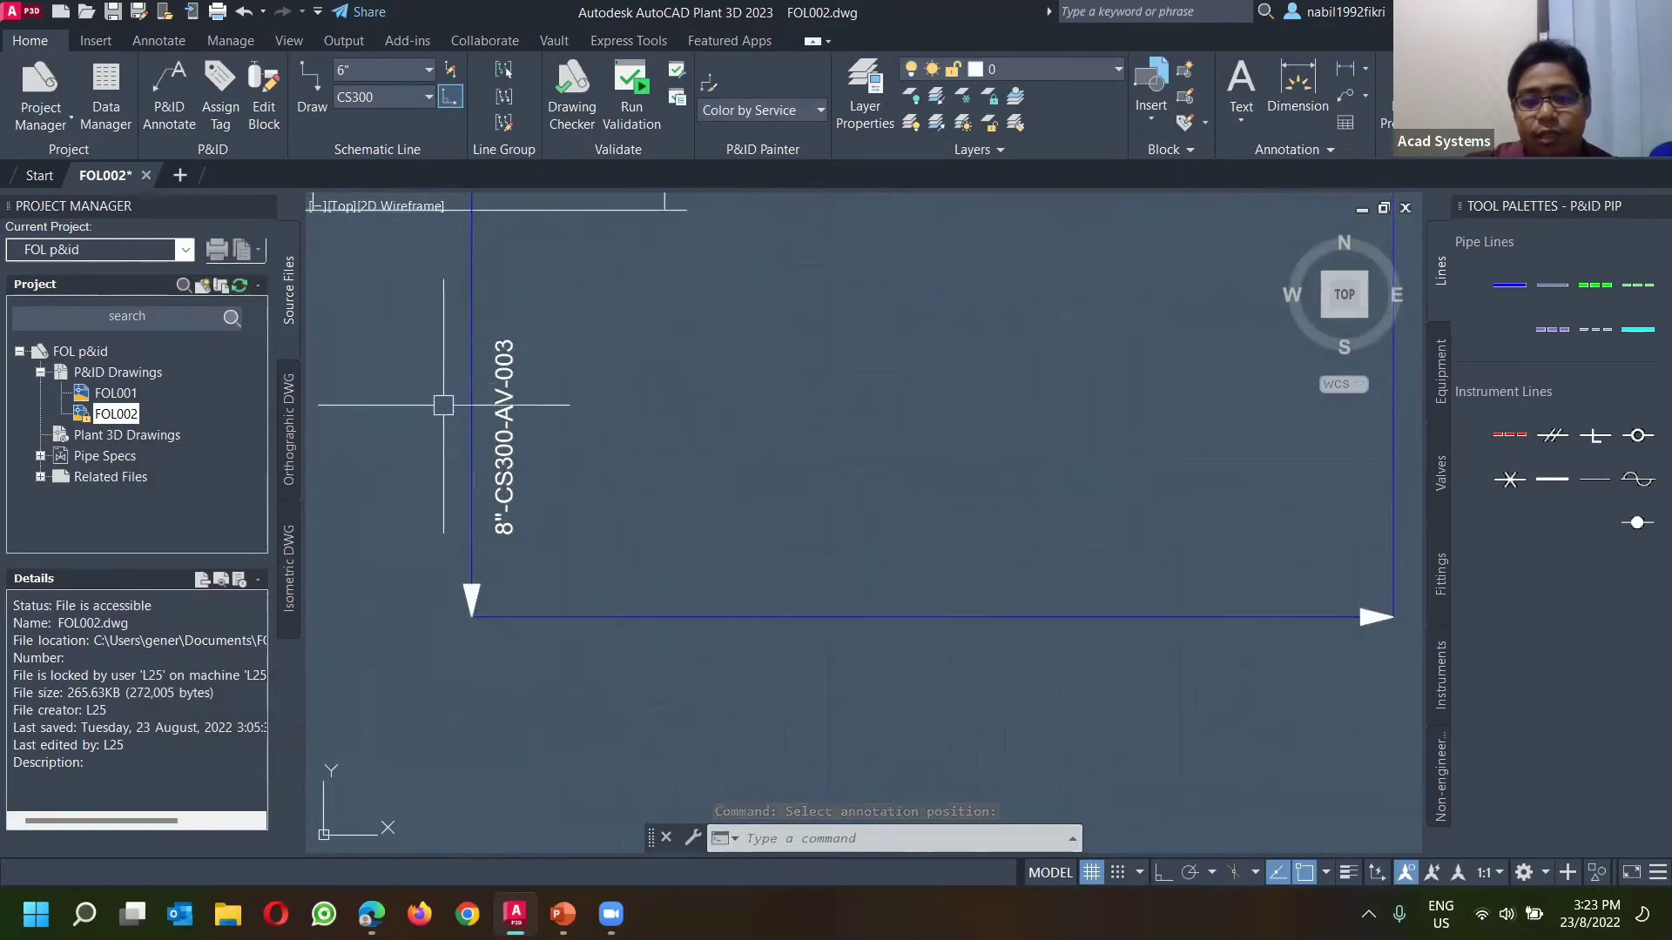
scroll(546, 591, "down", 3)
left_click(500, 435)
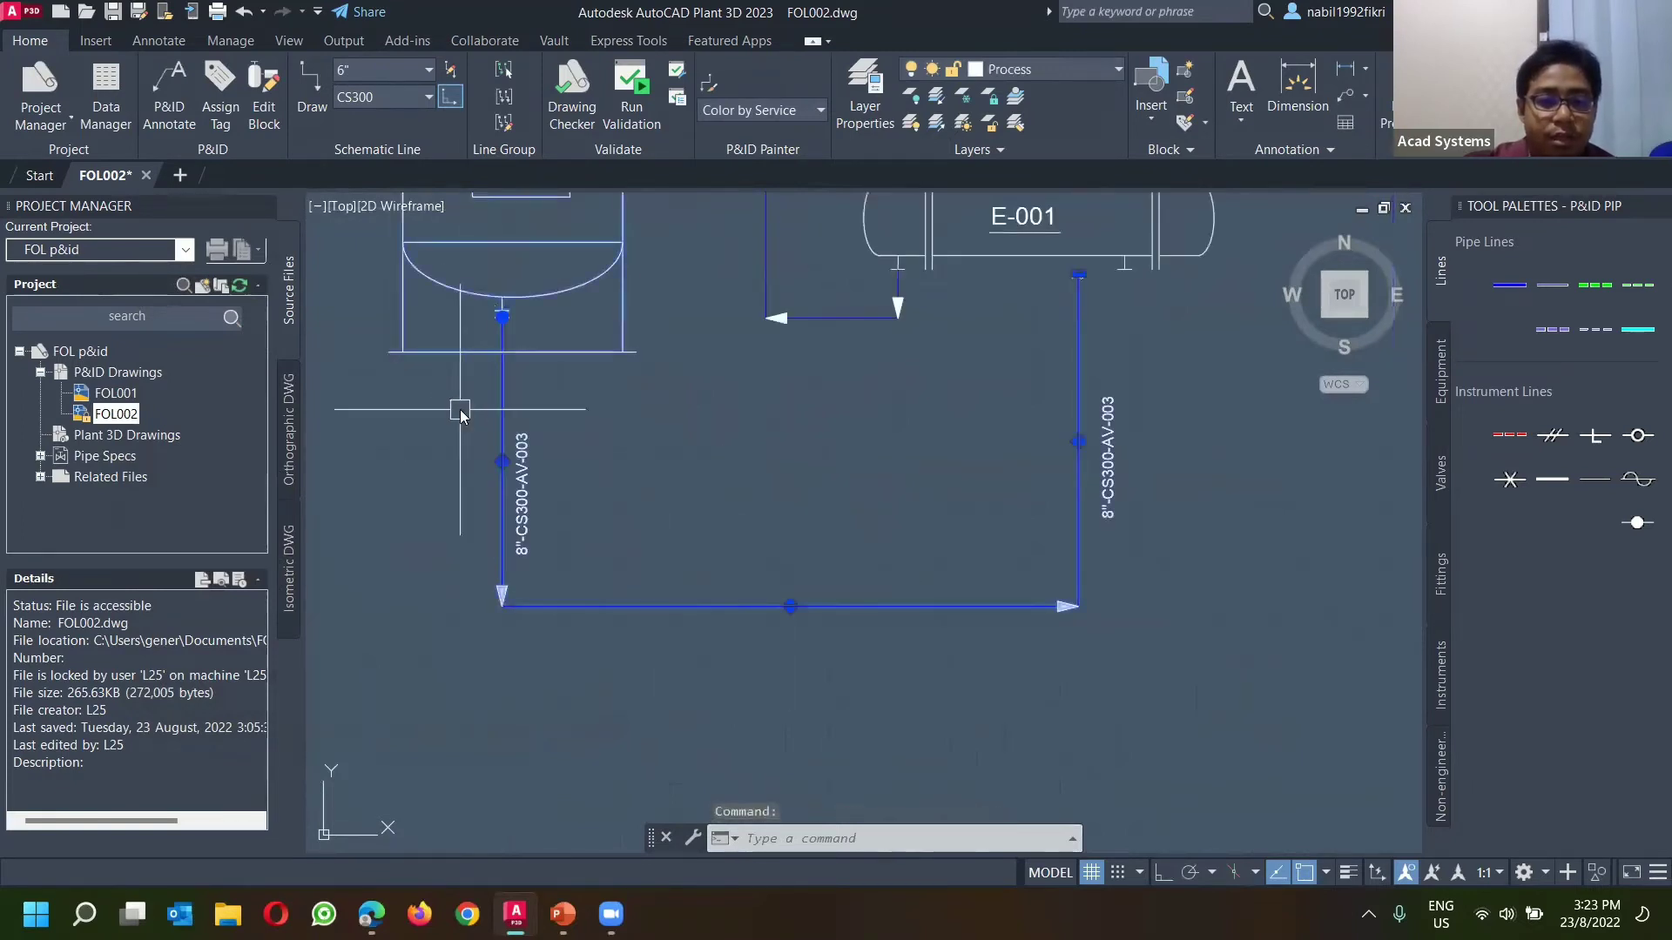
right_click(460, 429)
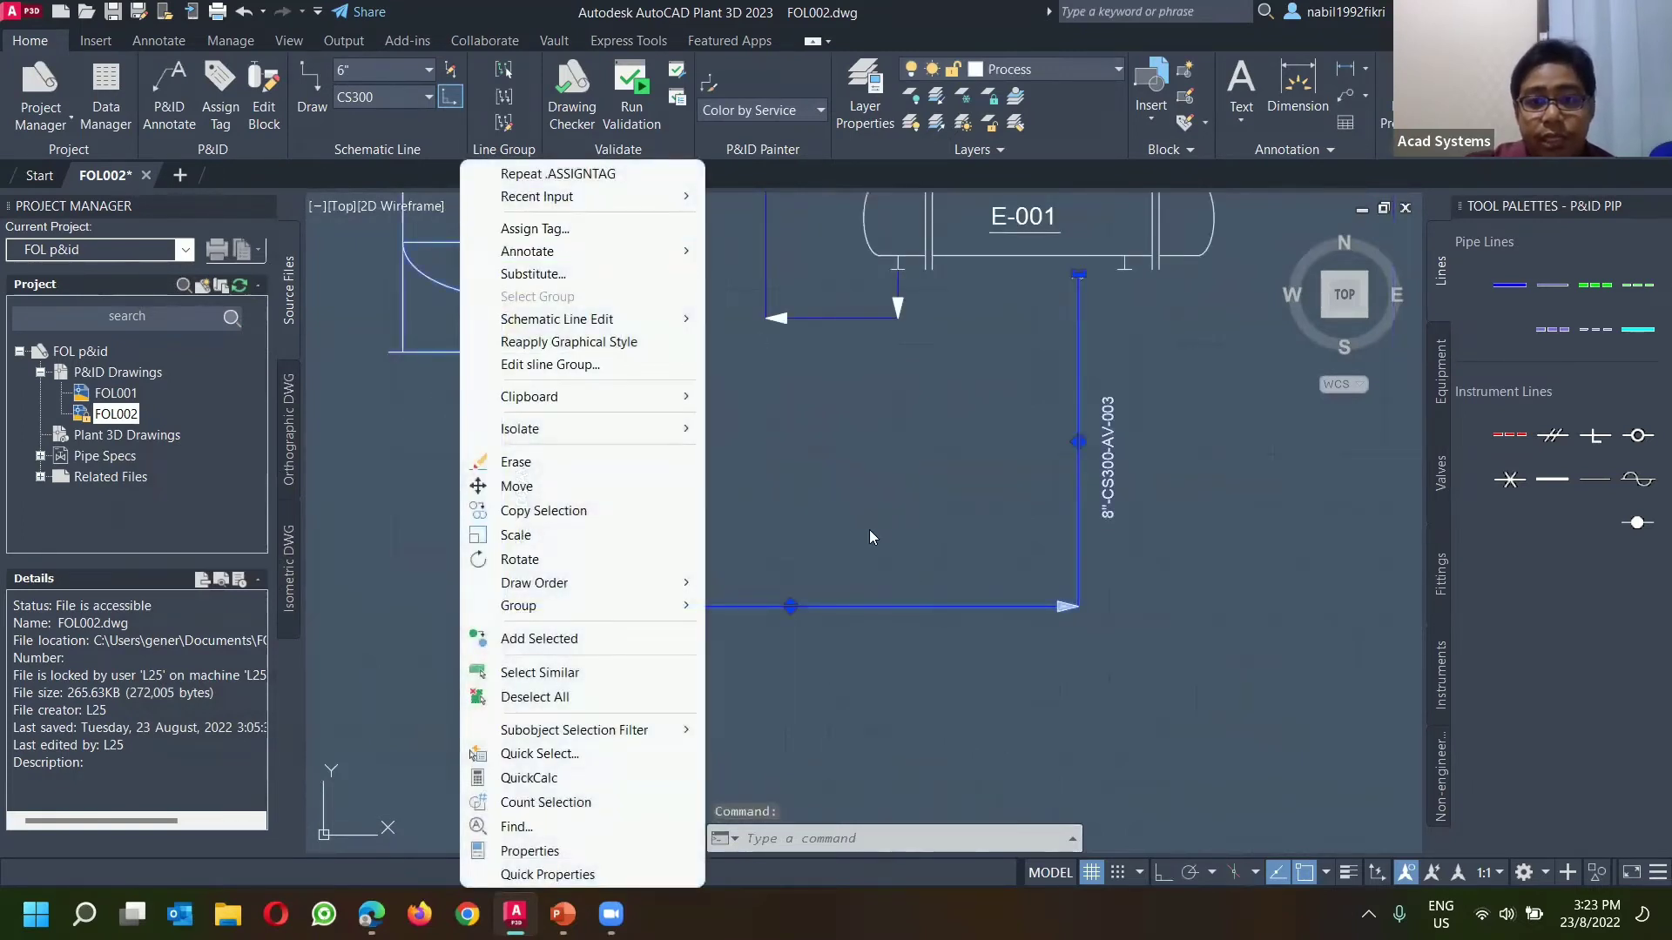
left_click(551, 231)
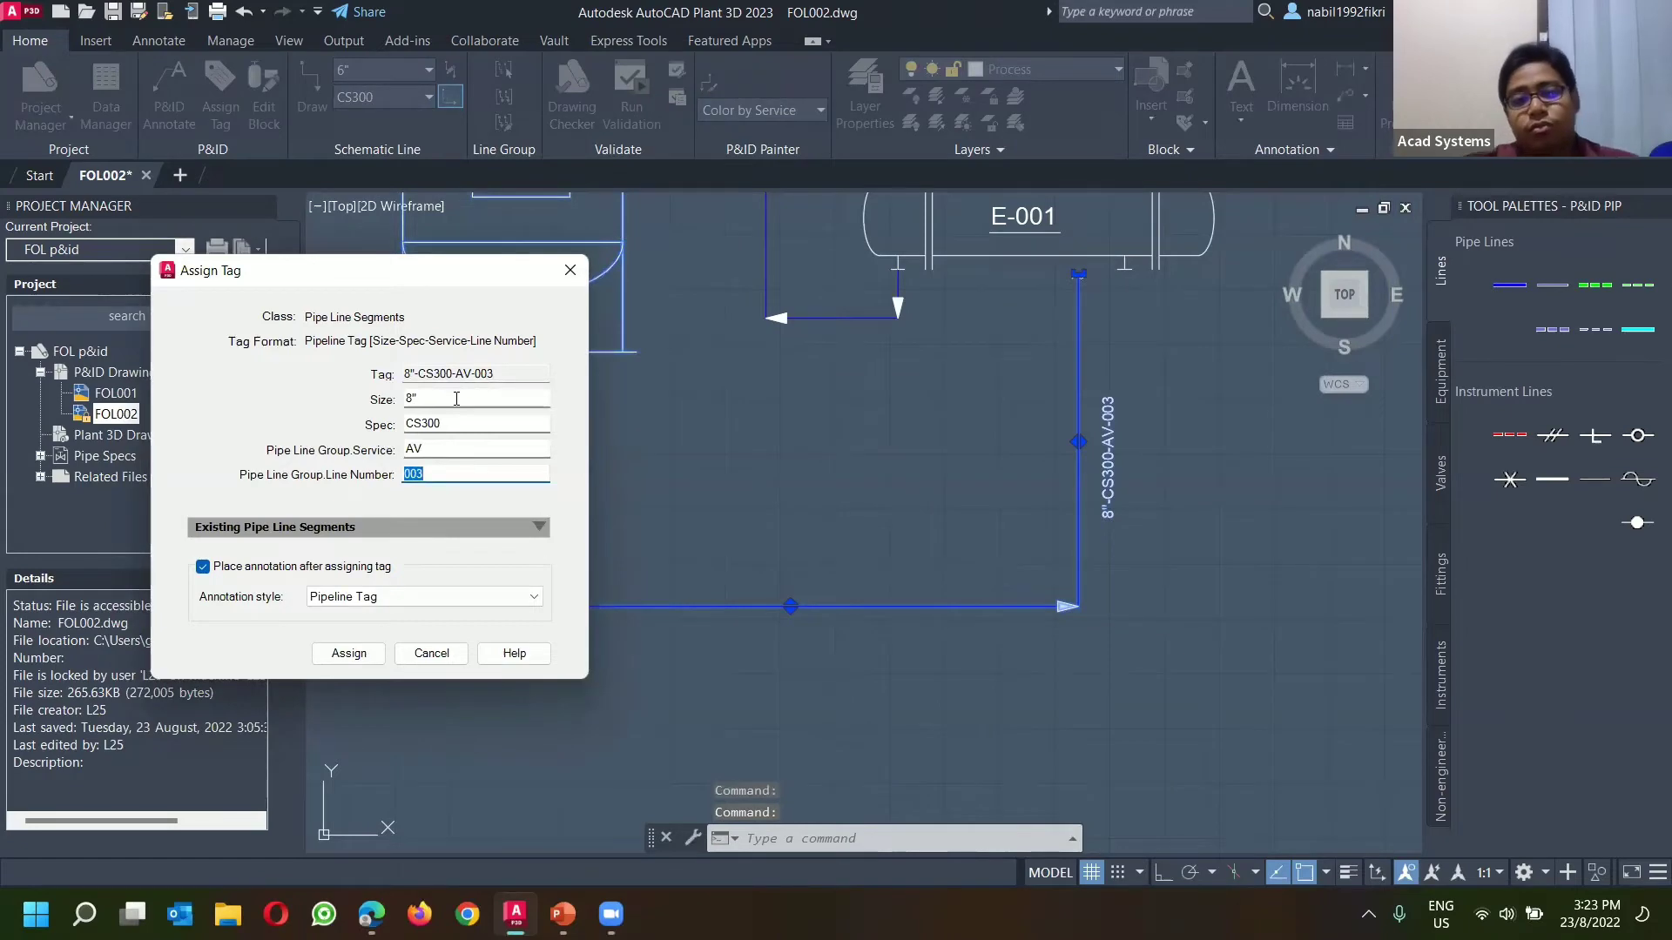
left_click(581, 276)
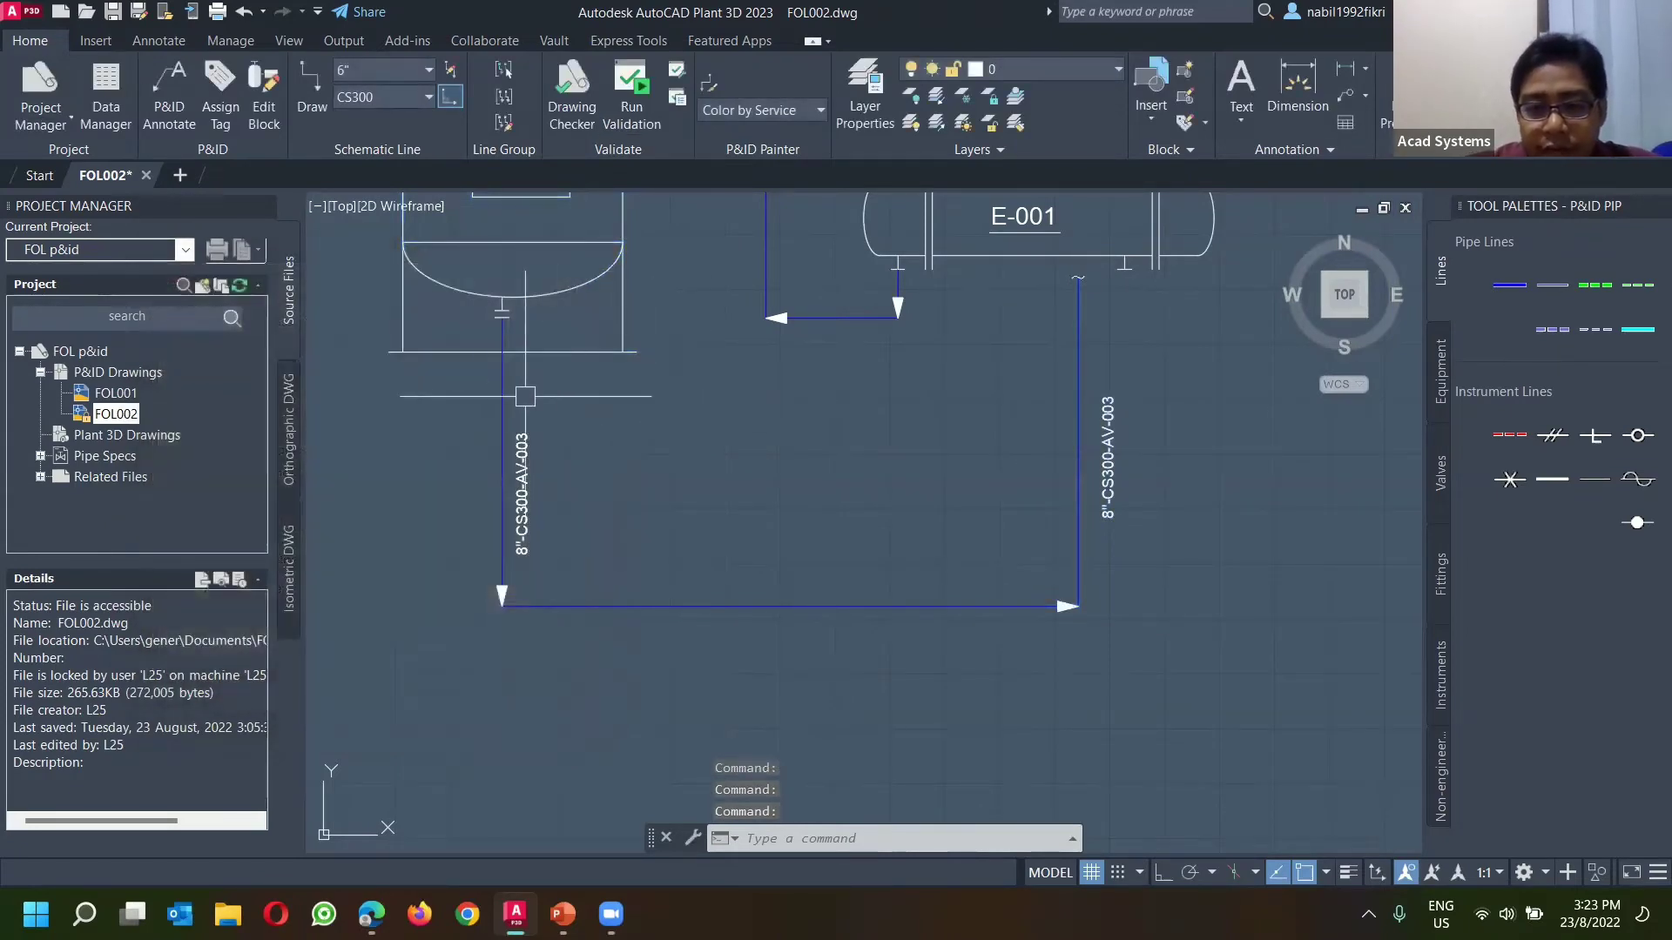
left_click(544, 499)
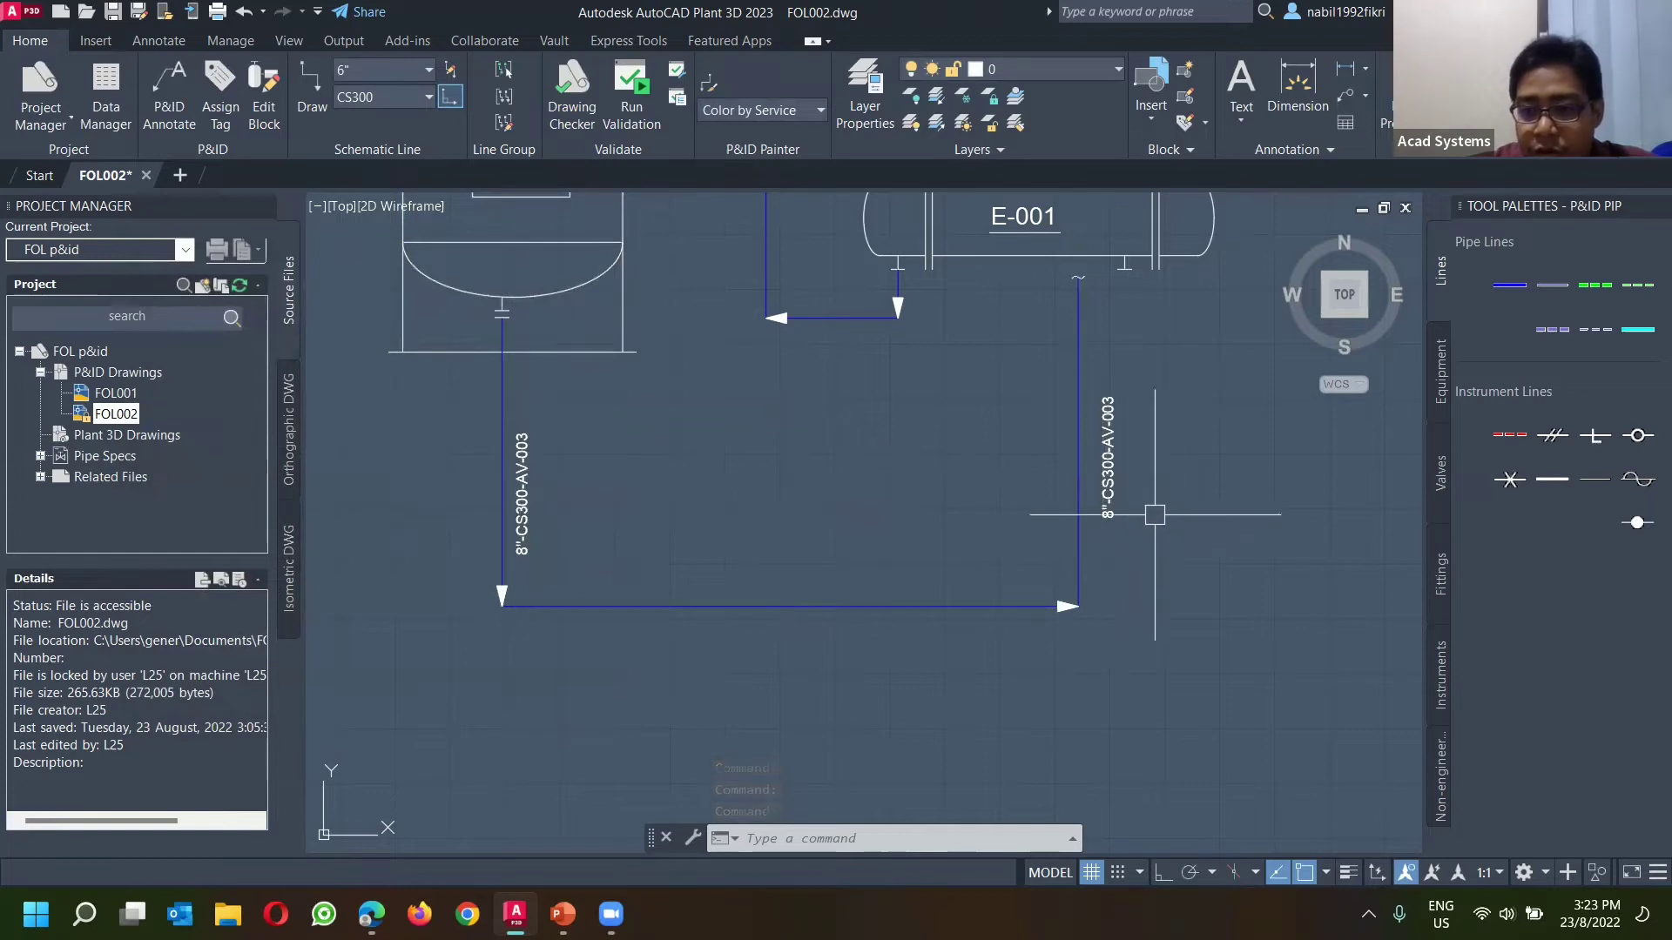
Step: Insert a concentric reducer fitting on the horizontal run of the pipe line between TK-001 and E-001
left_click(1444, 590)
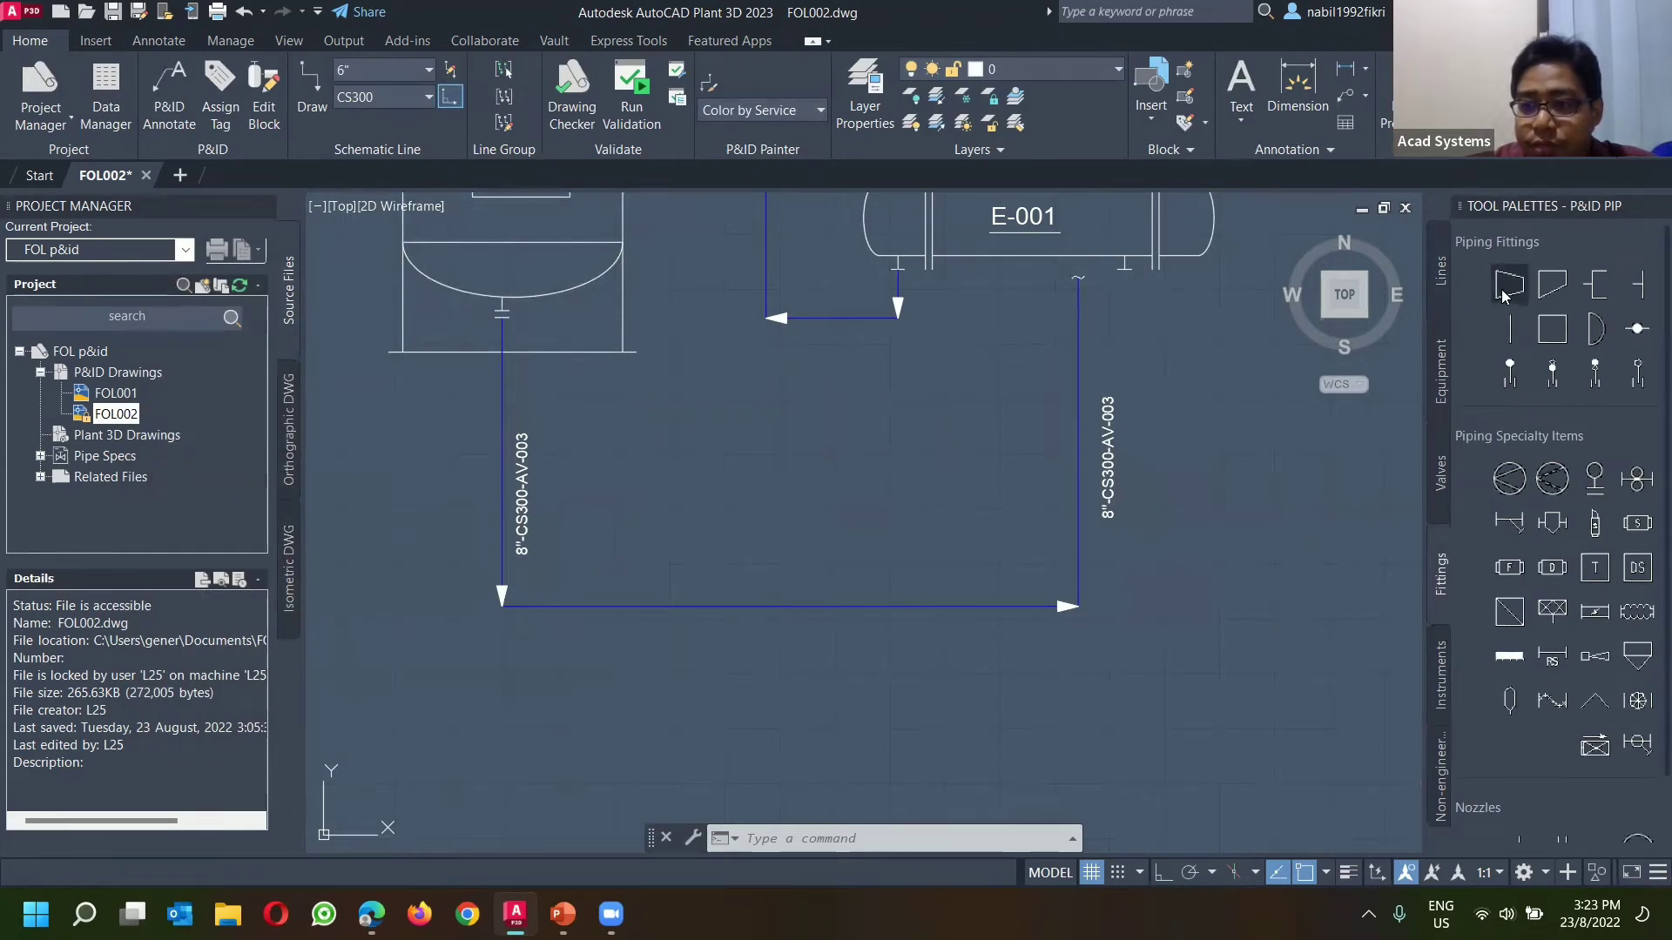
left_click(1505, 295)
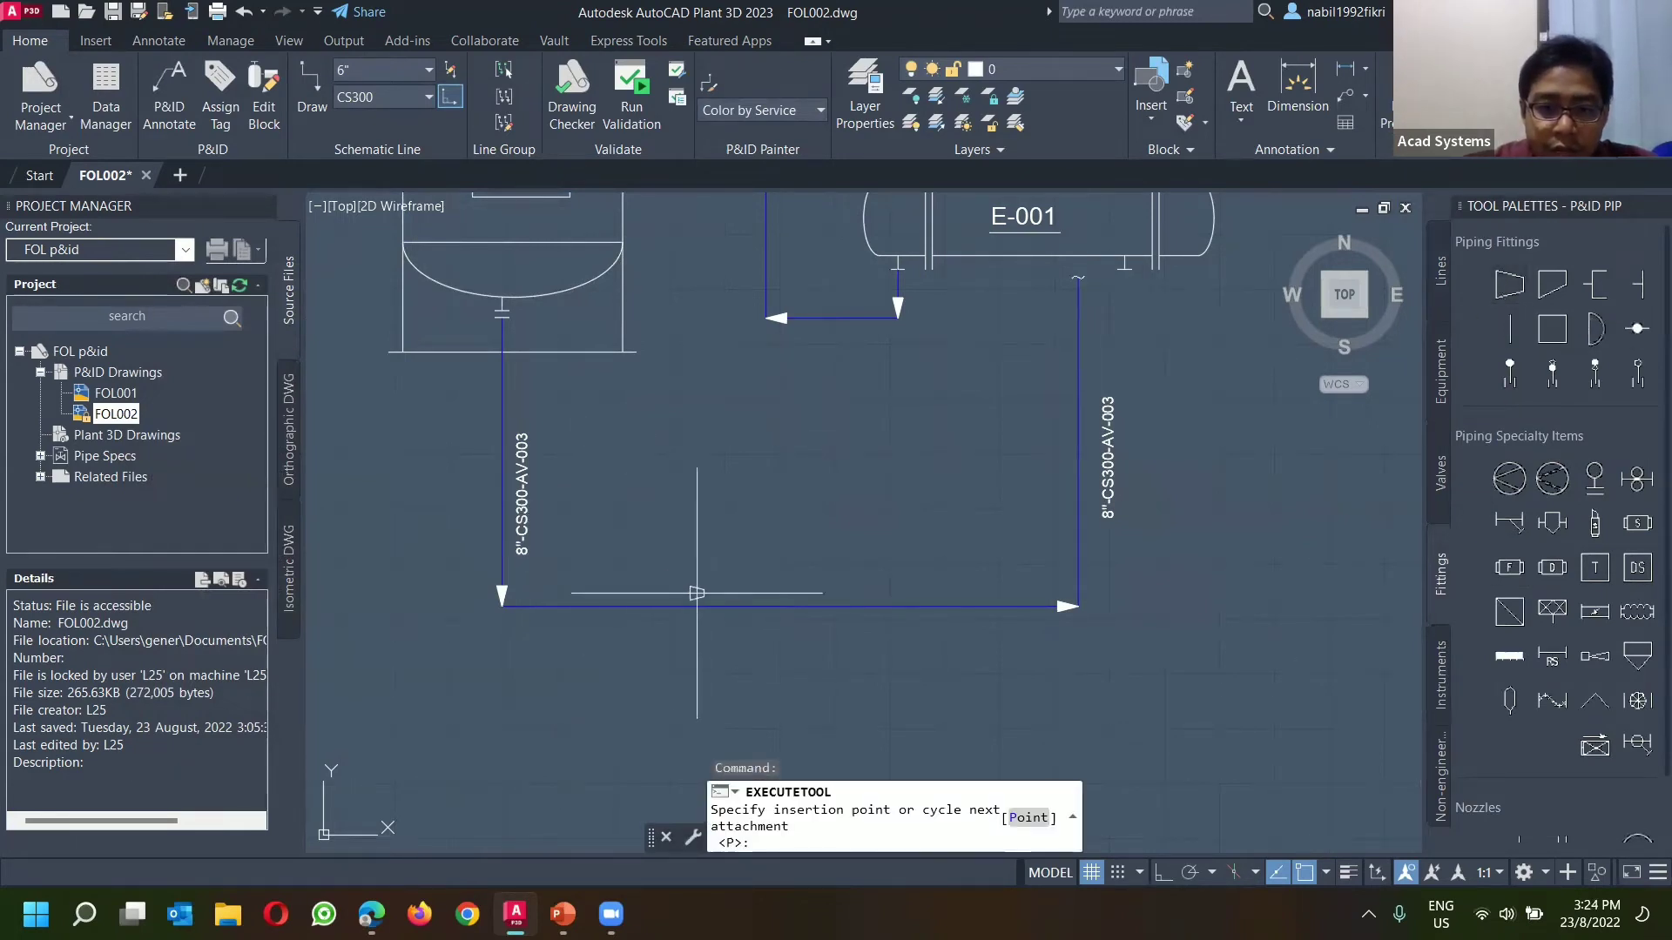
left_click(756, 606)
scroll(766, 578, "up", 5)
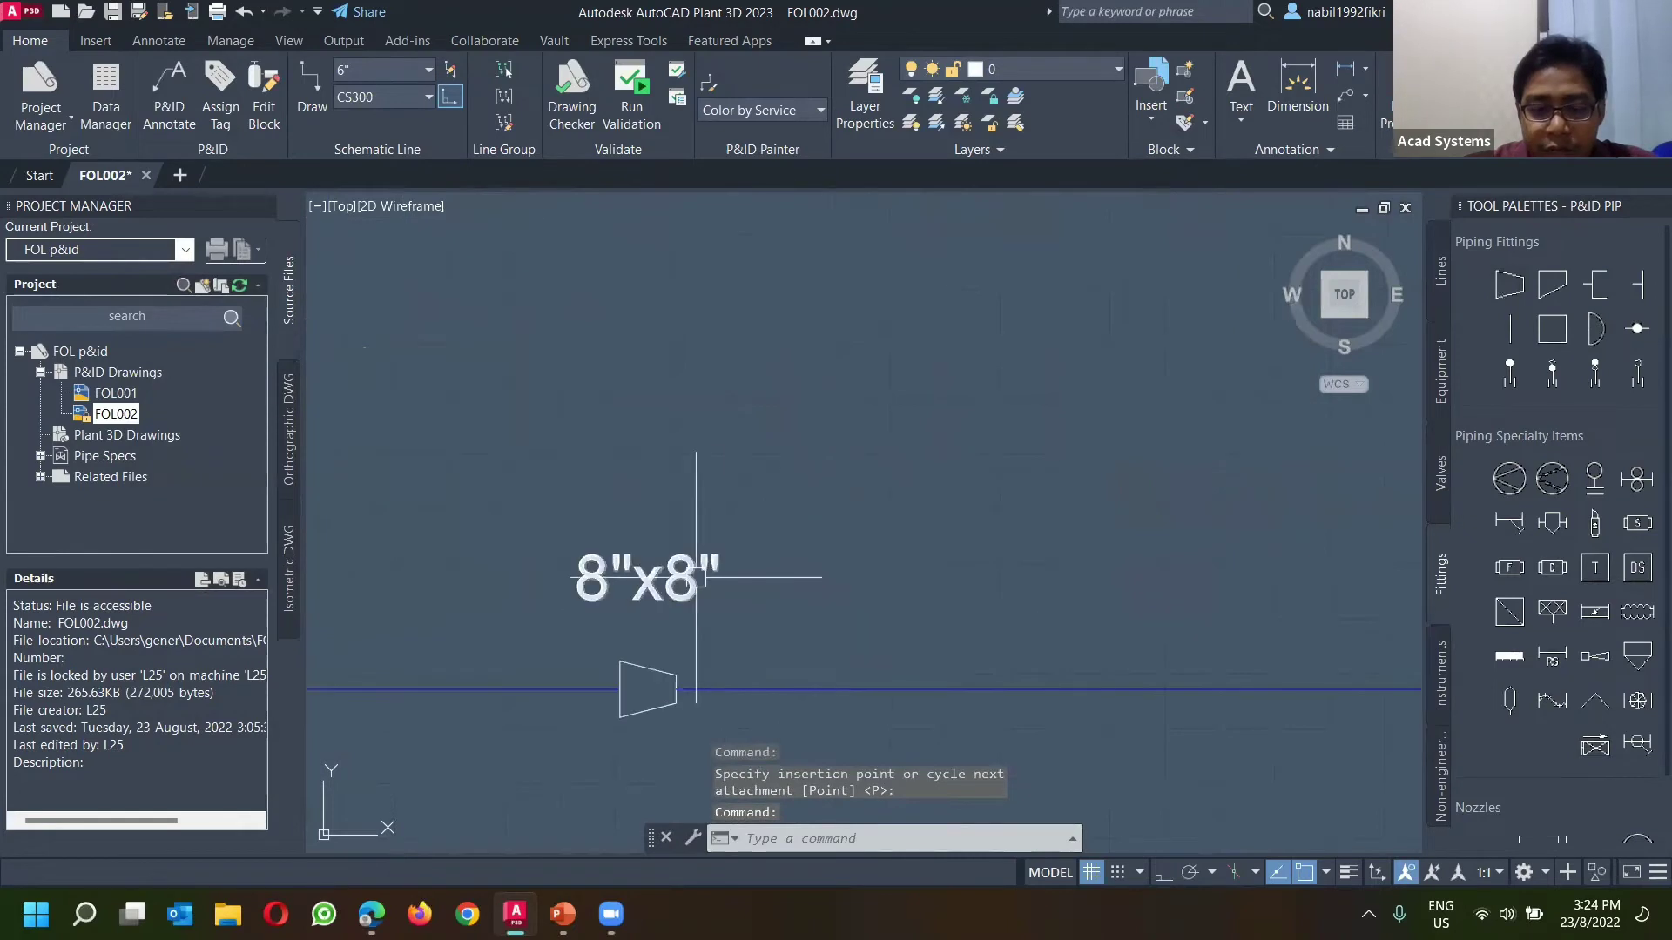
middle_click_drag(696, 577, 747, 571)
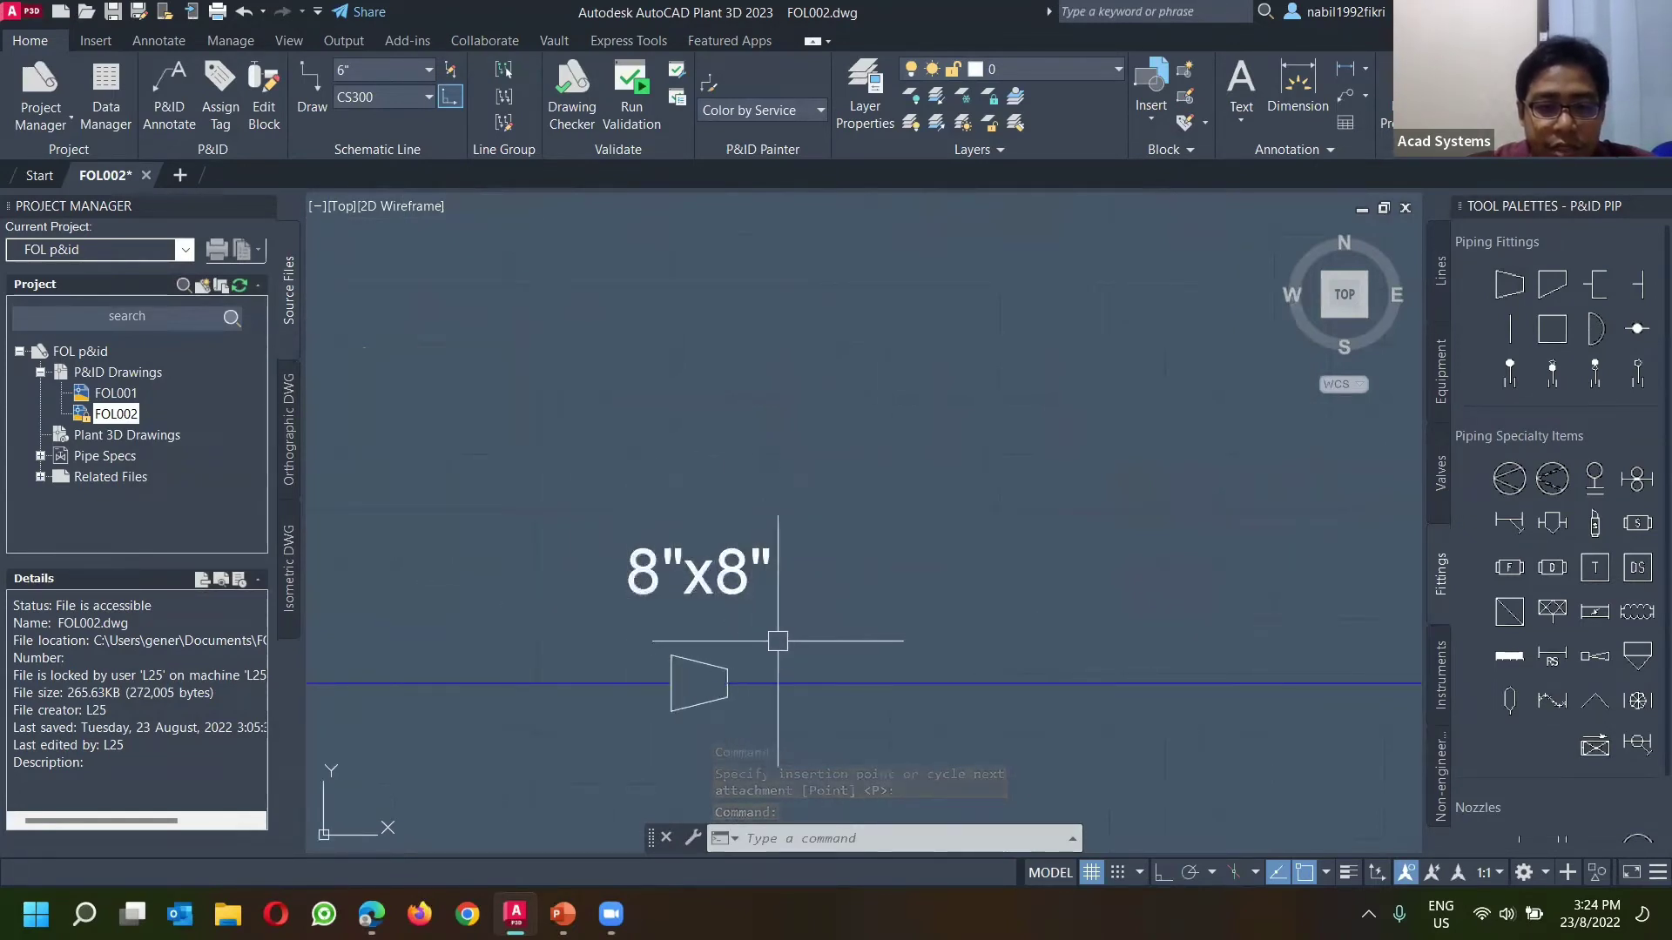
Step: Set the pipe segment between TK-001 and the reducer to size 10" and place its tag annotation beside the vertical run
scroll(775, 607, "down", 3)
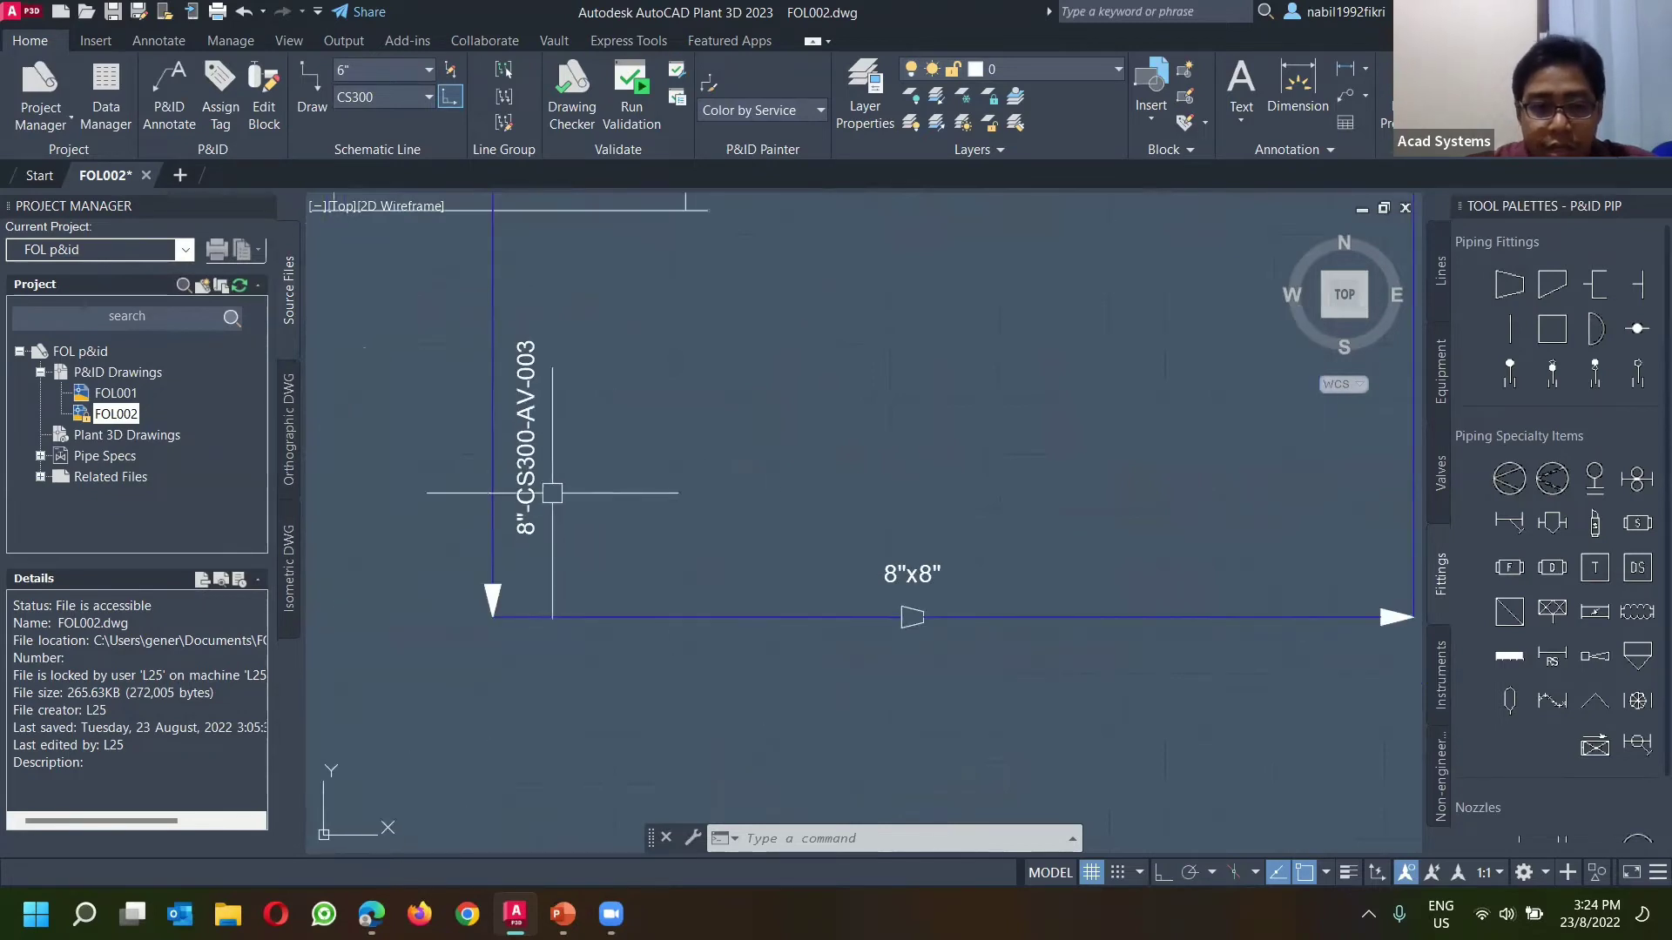
left_click(493, 365)
right_click(690, 418)
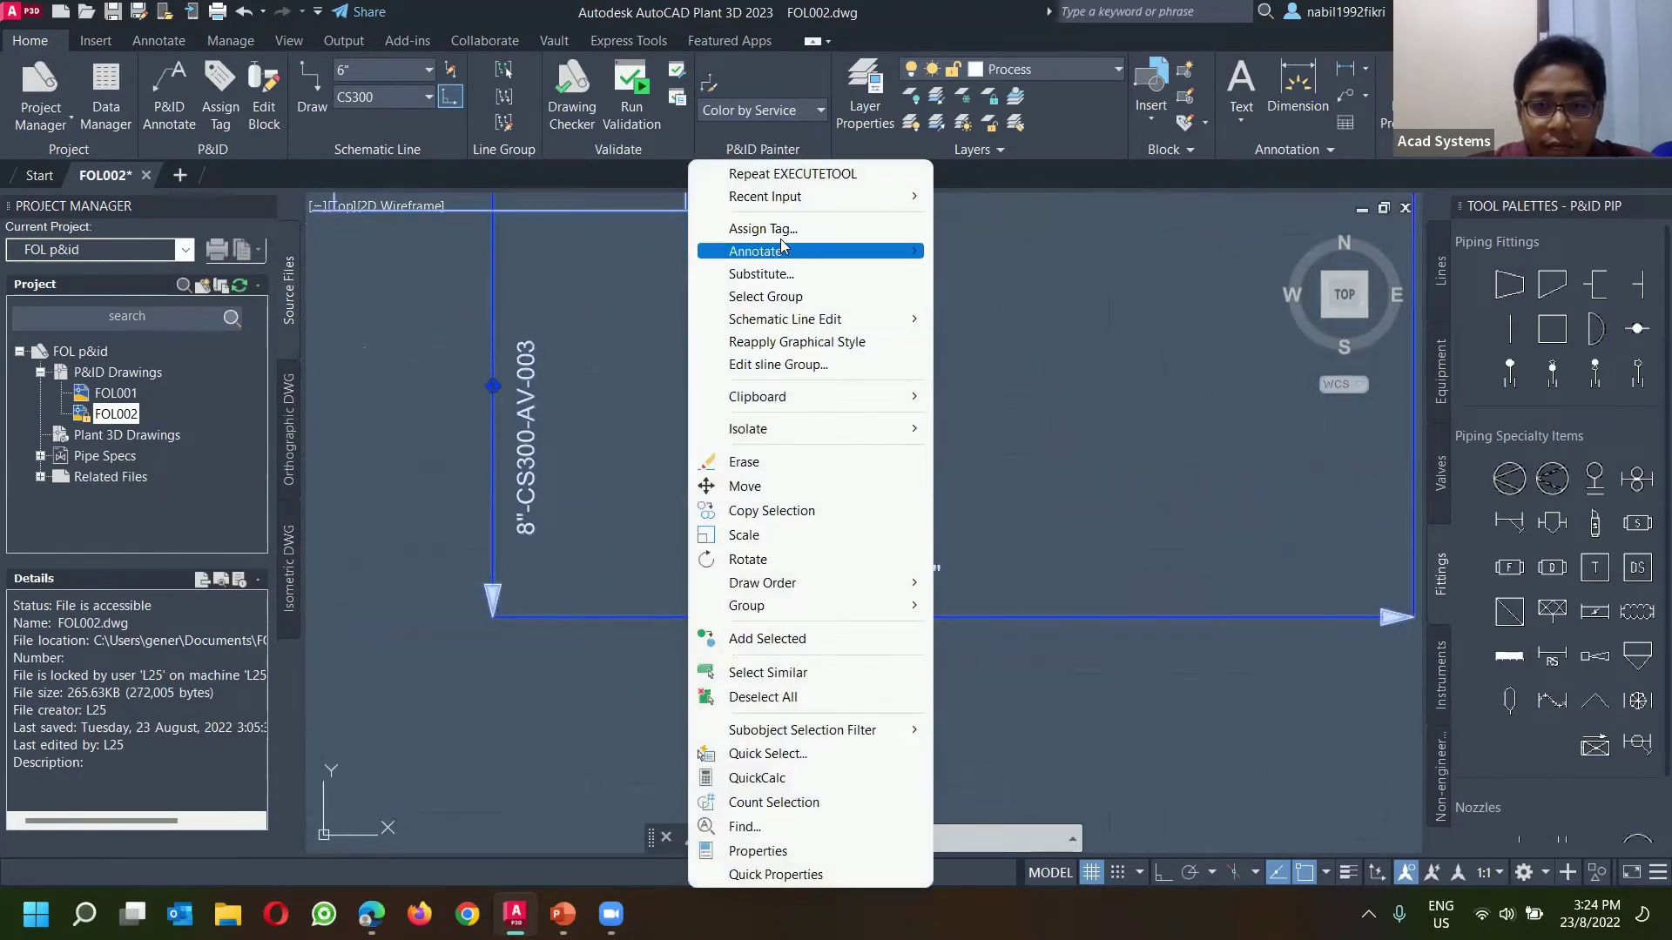
left_click(762, 228)
left_click(447, 401)
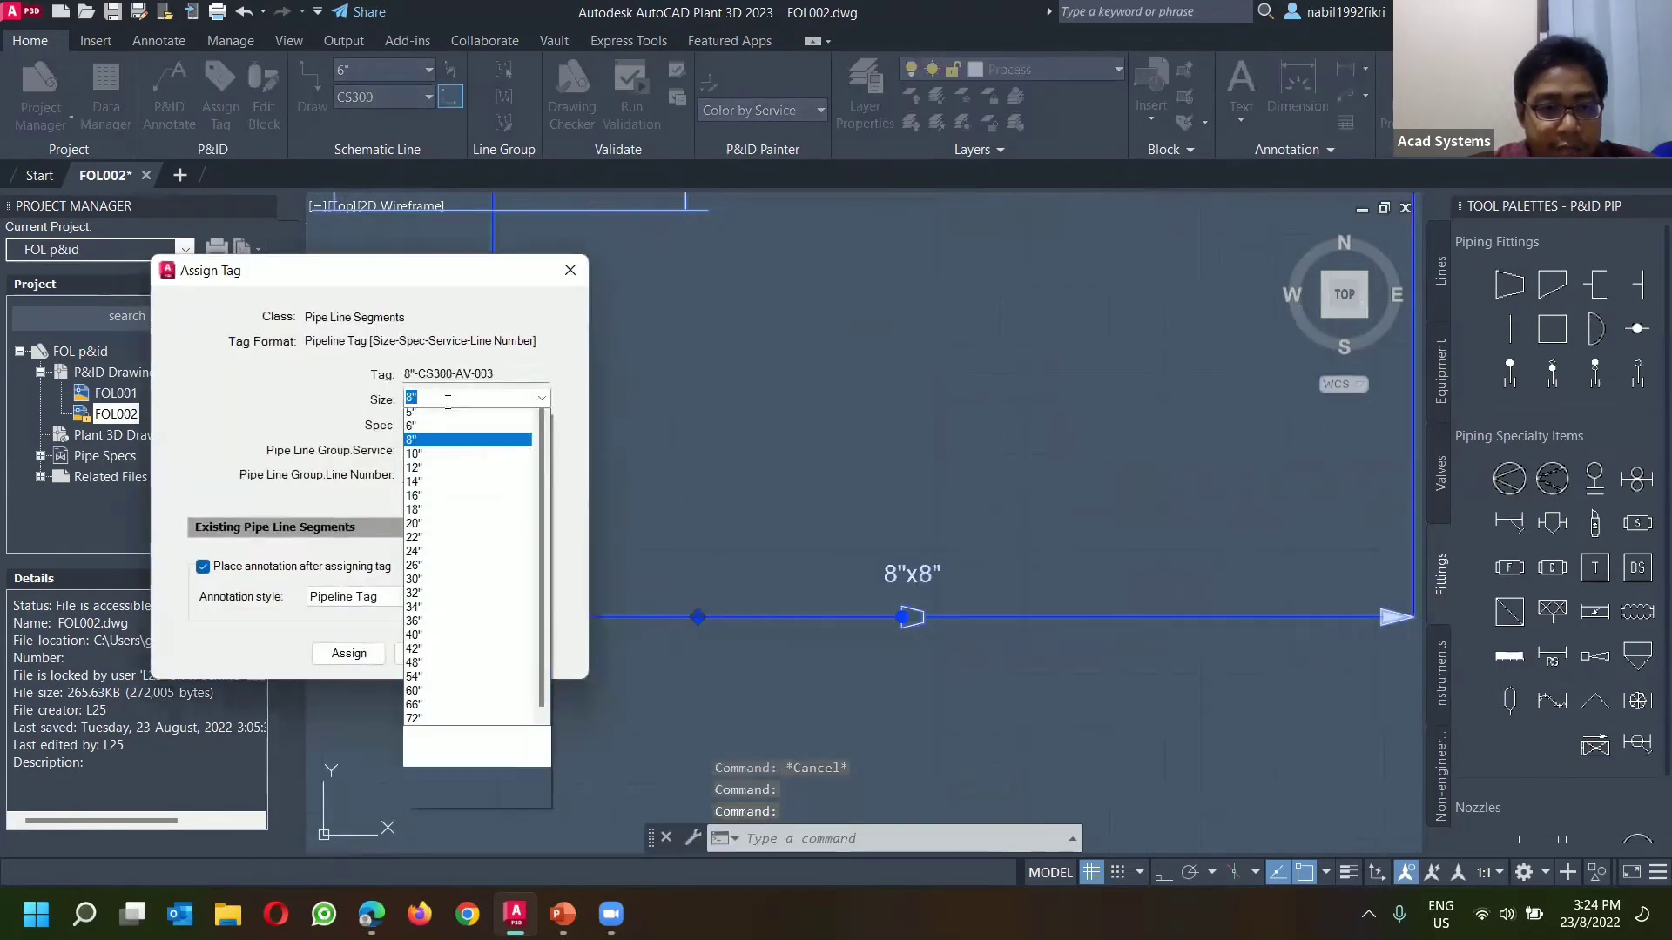
left_click(453, 556)
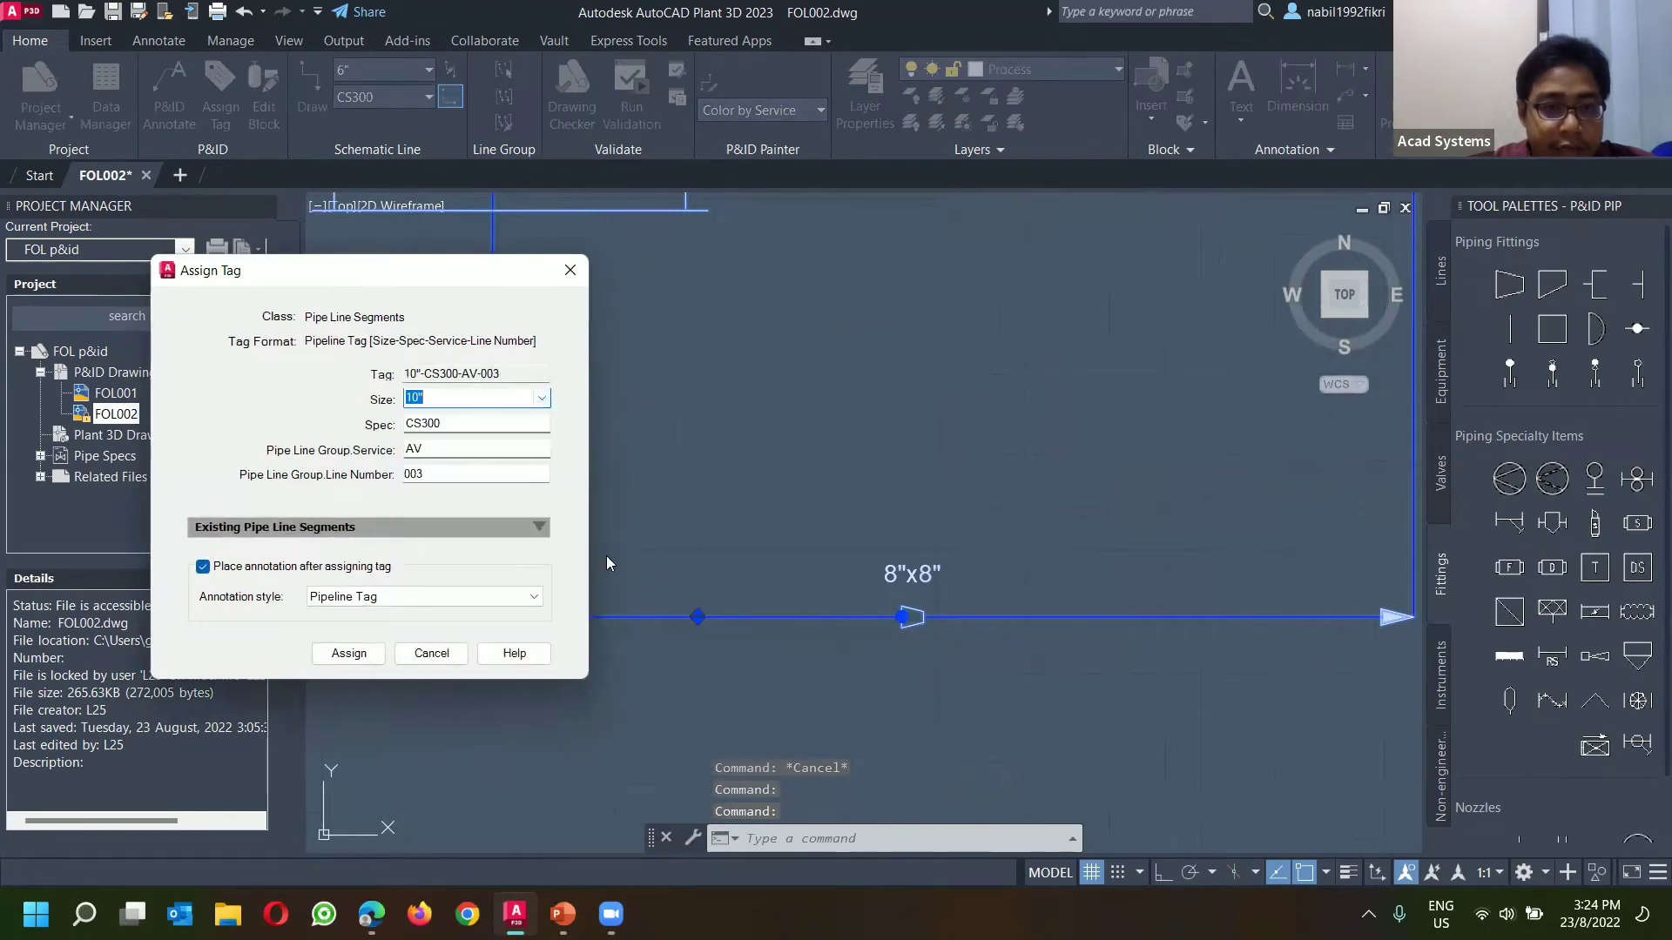
left_click(348, 654)
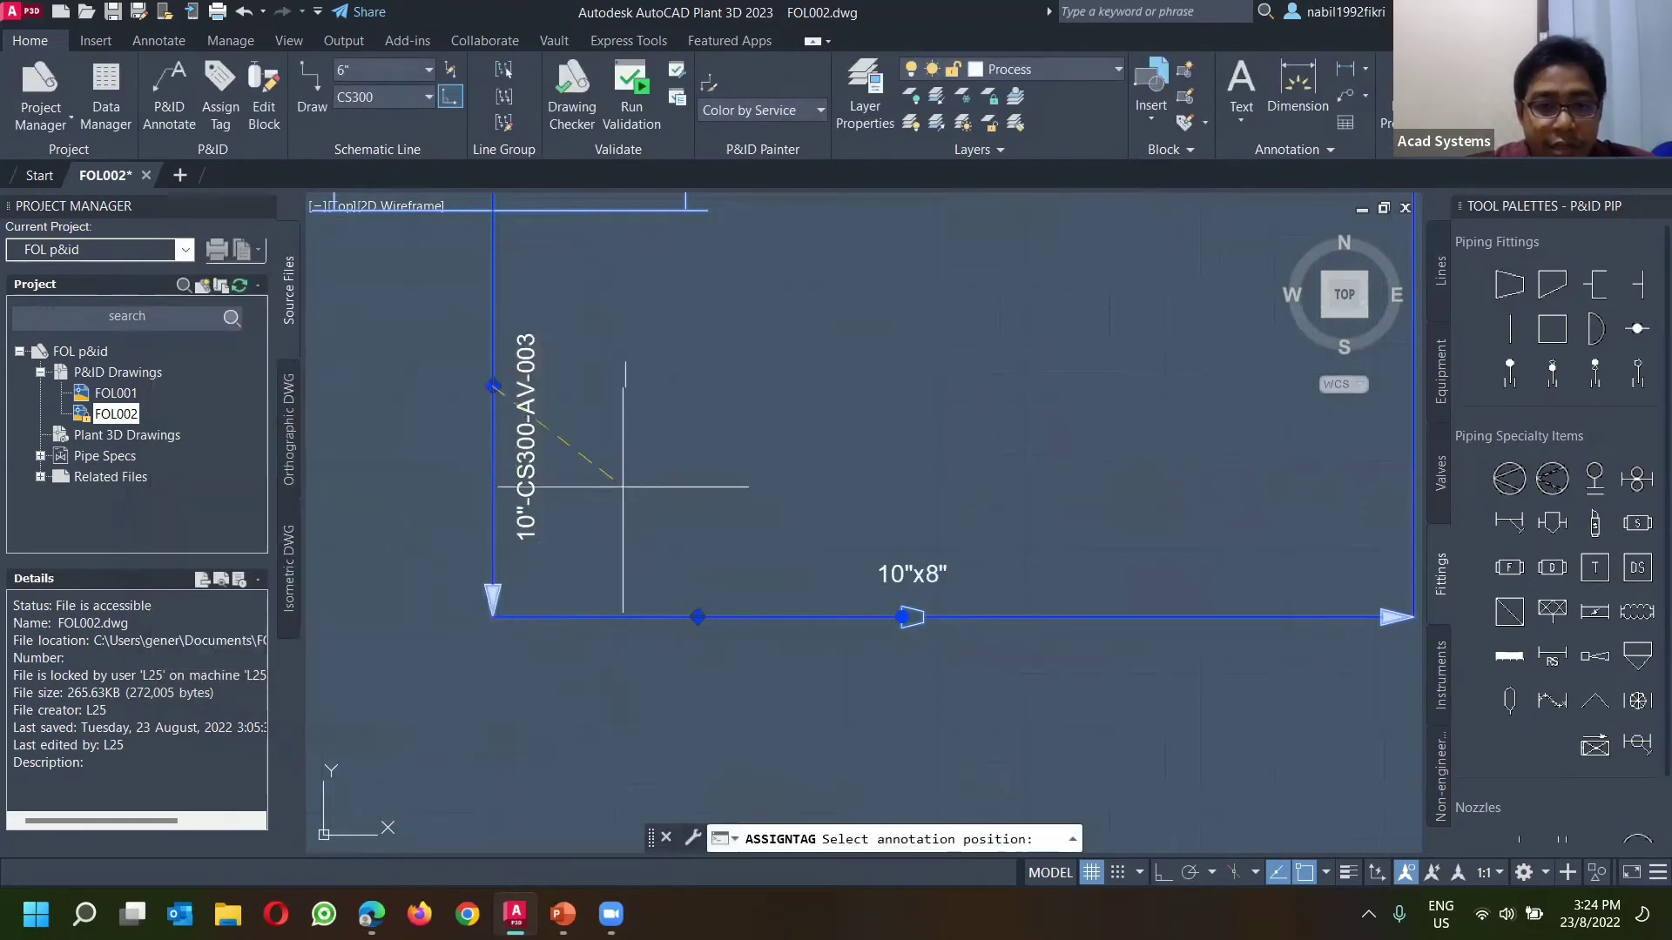
key("Escape")
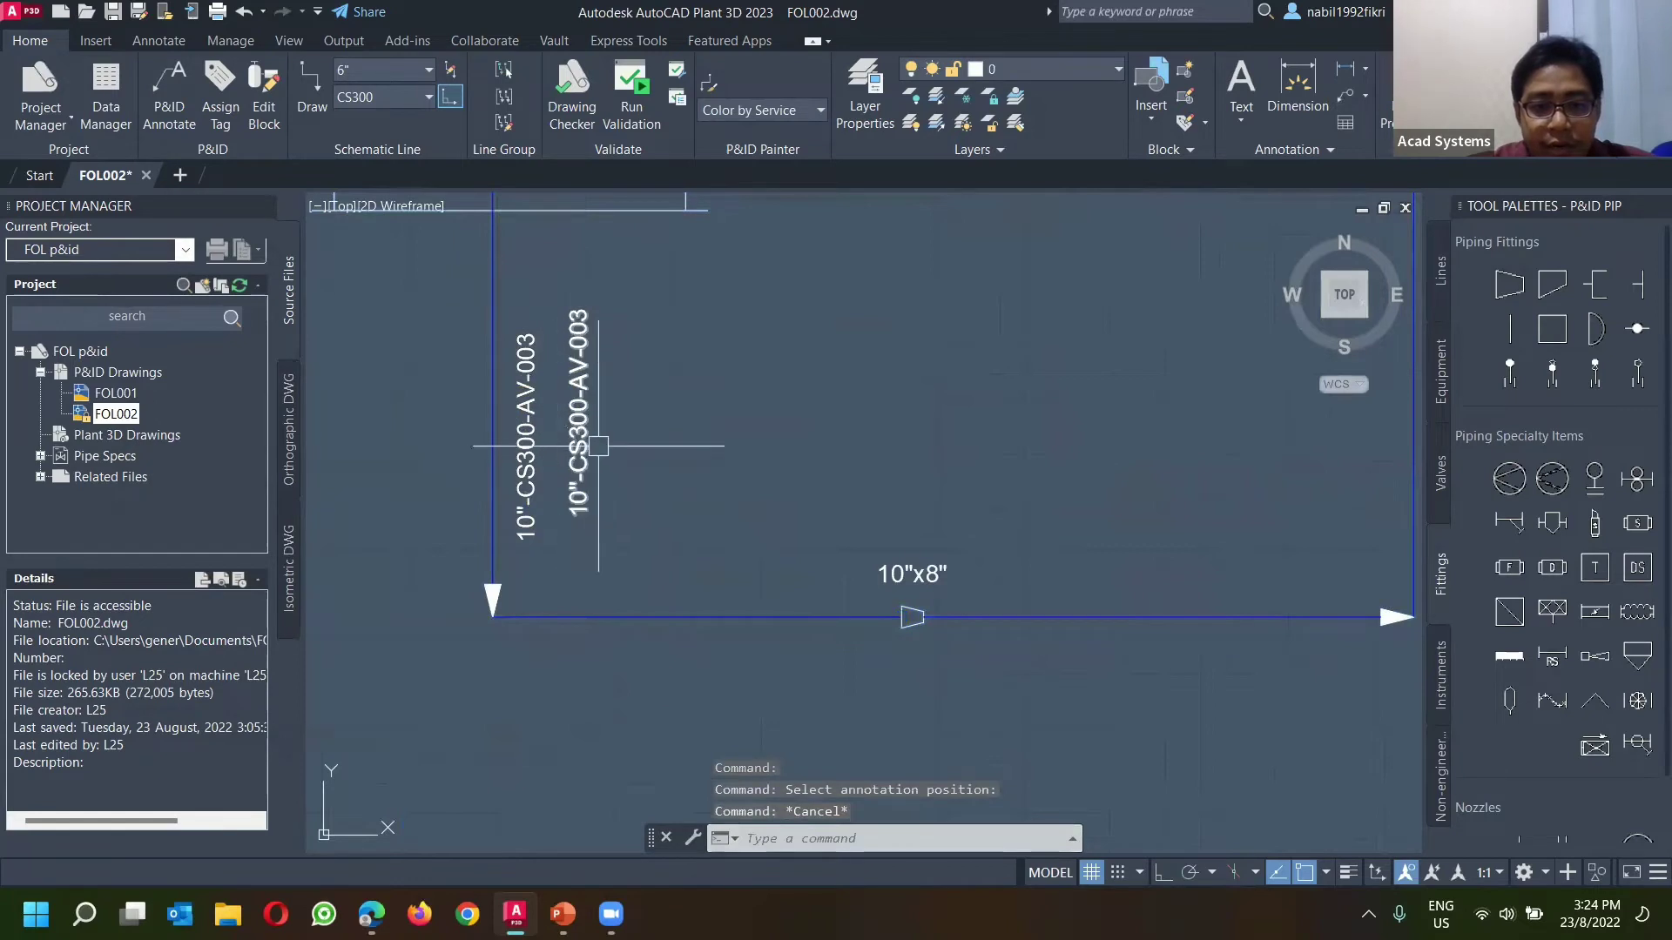
Step: Erase the duplicate 10"-CS300-AV-003 tag annotation beside the vertical outlet run below TK-001
left_click(579, 426)
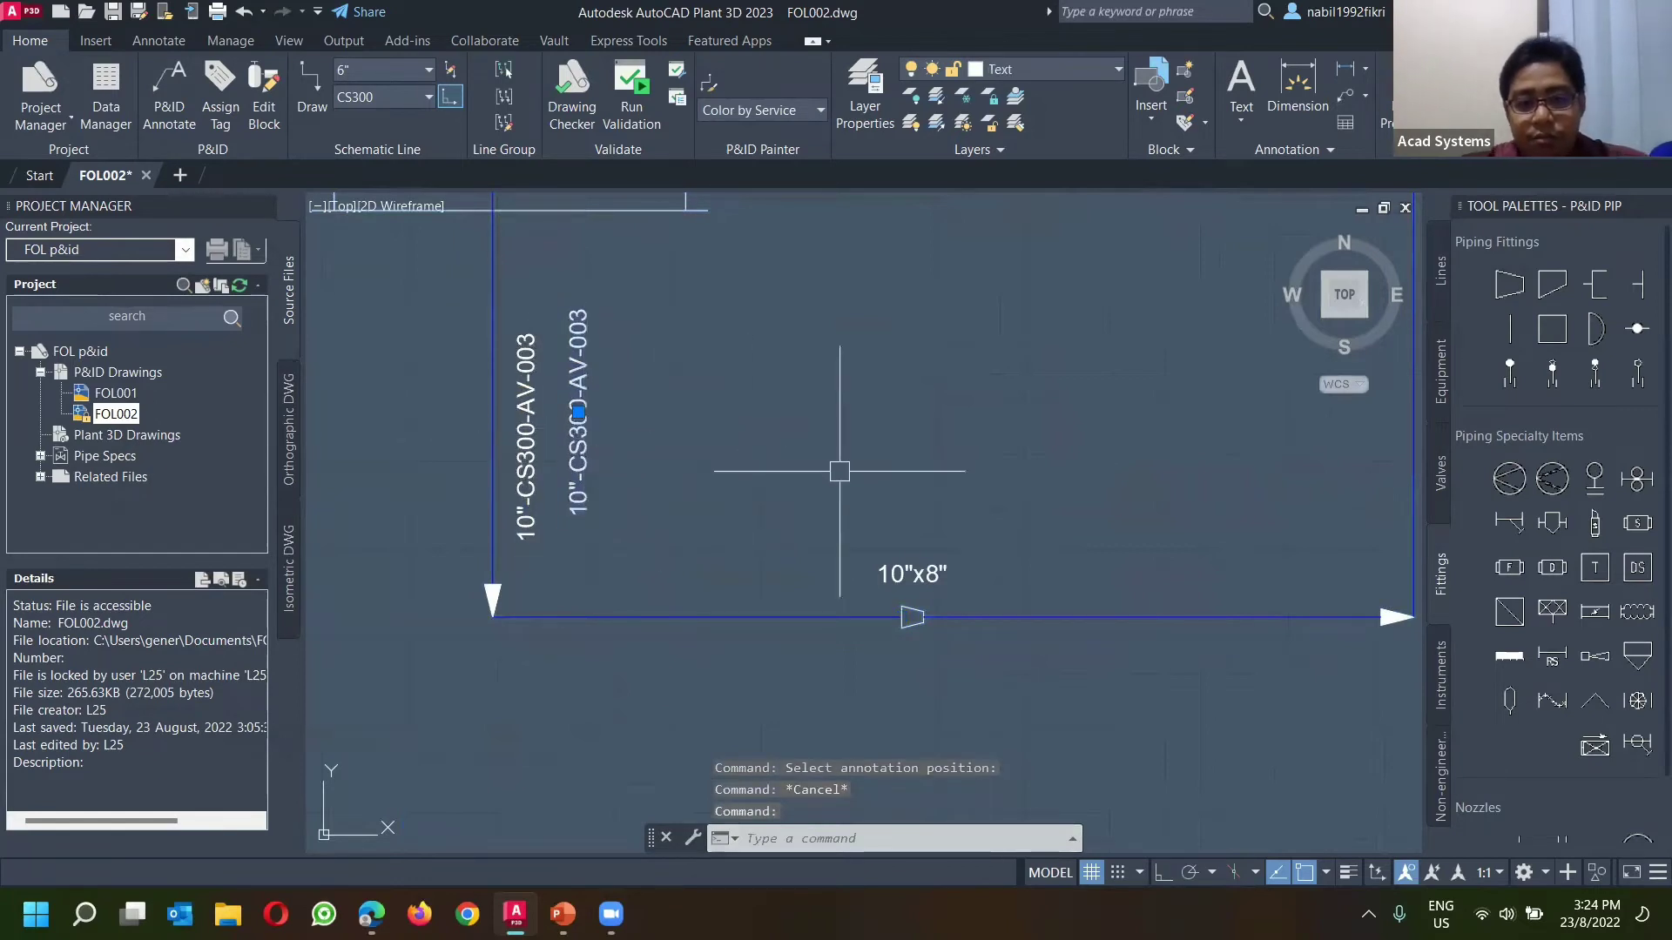
key("Delete")
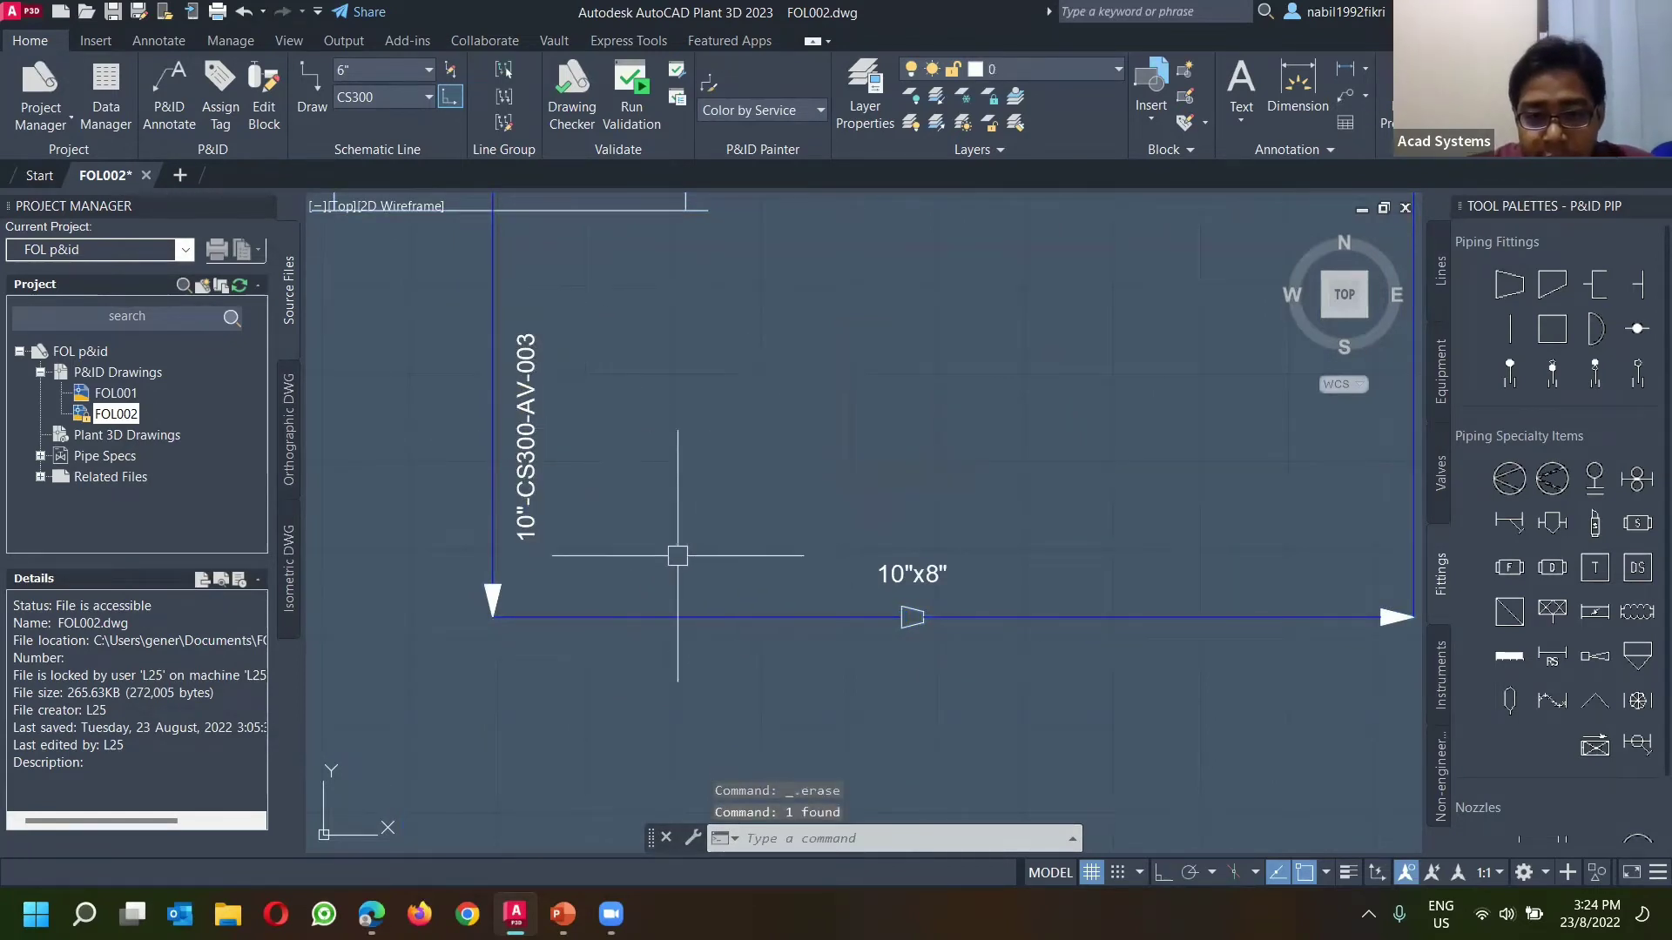
scroll(476, 621, "down", 2)
scroll(478, 618, "up", 3)
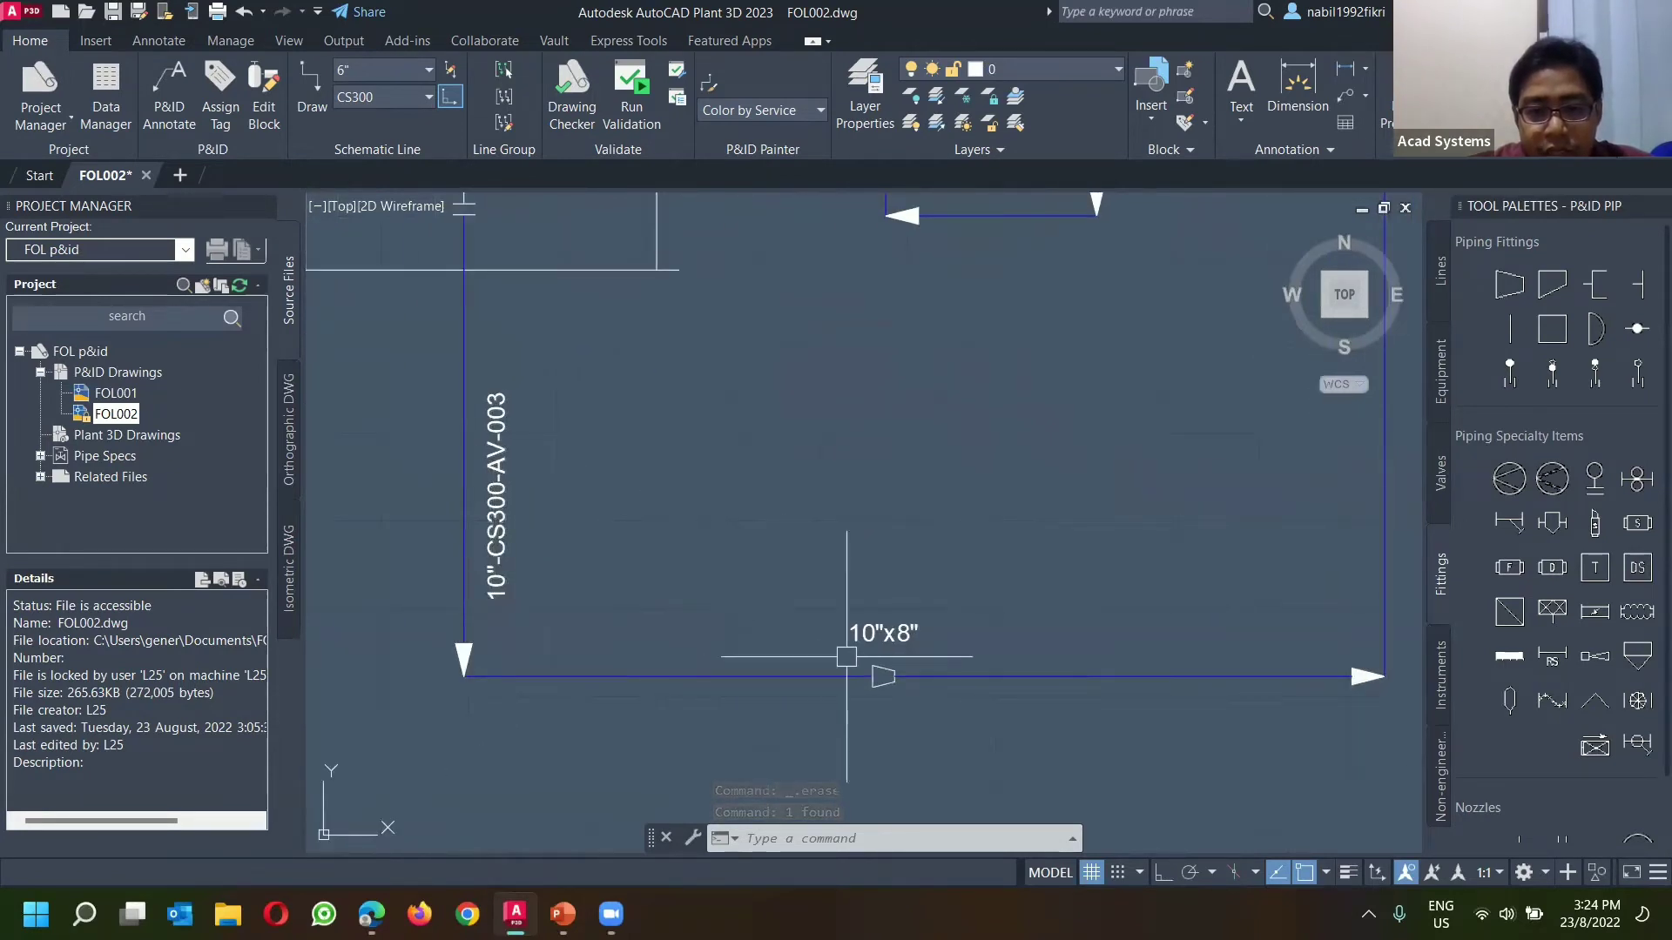
Step: Assign the tag 8"-CS300-AV-003 to the pipe segment between the reducer and E-001 and place its annotation beside the vertical run
middle_click_drag(1025, 654, 786, 670)
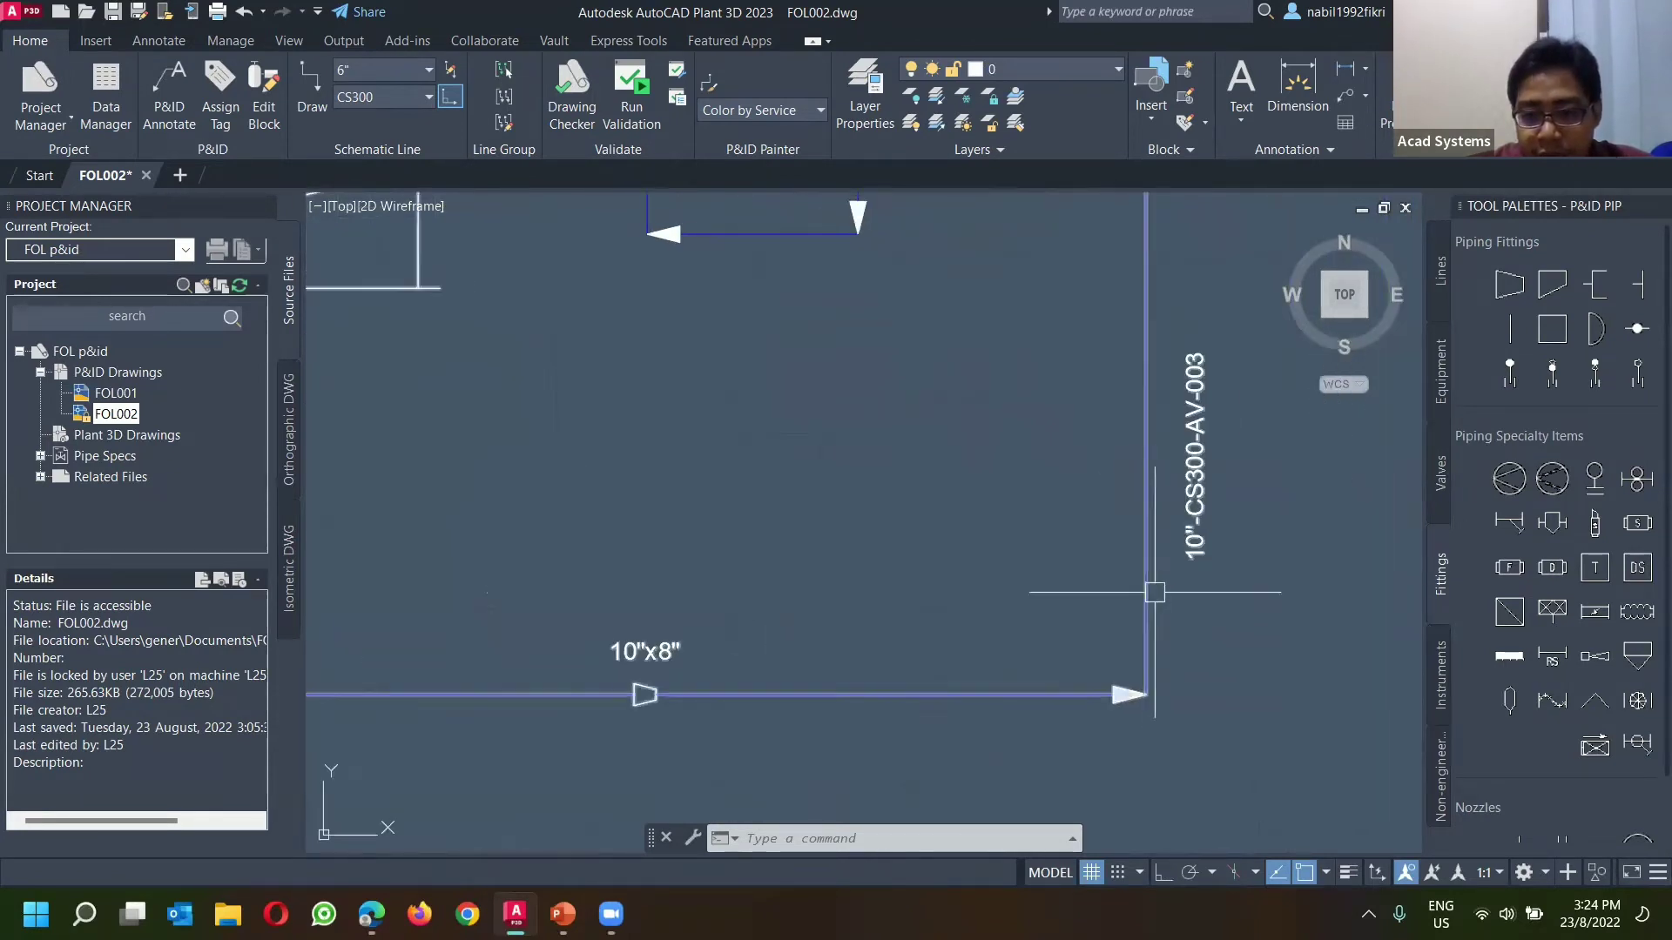
left_click(1210, 543)
key("Escape")
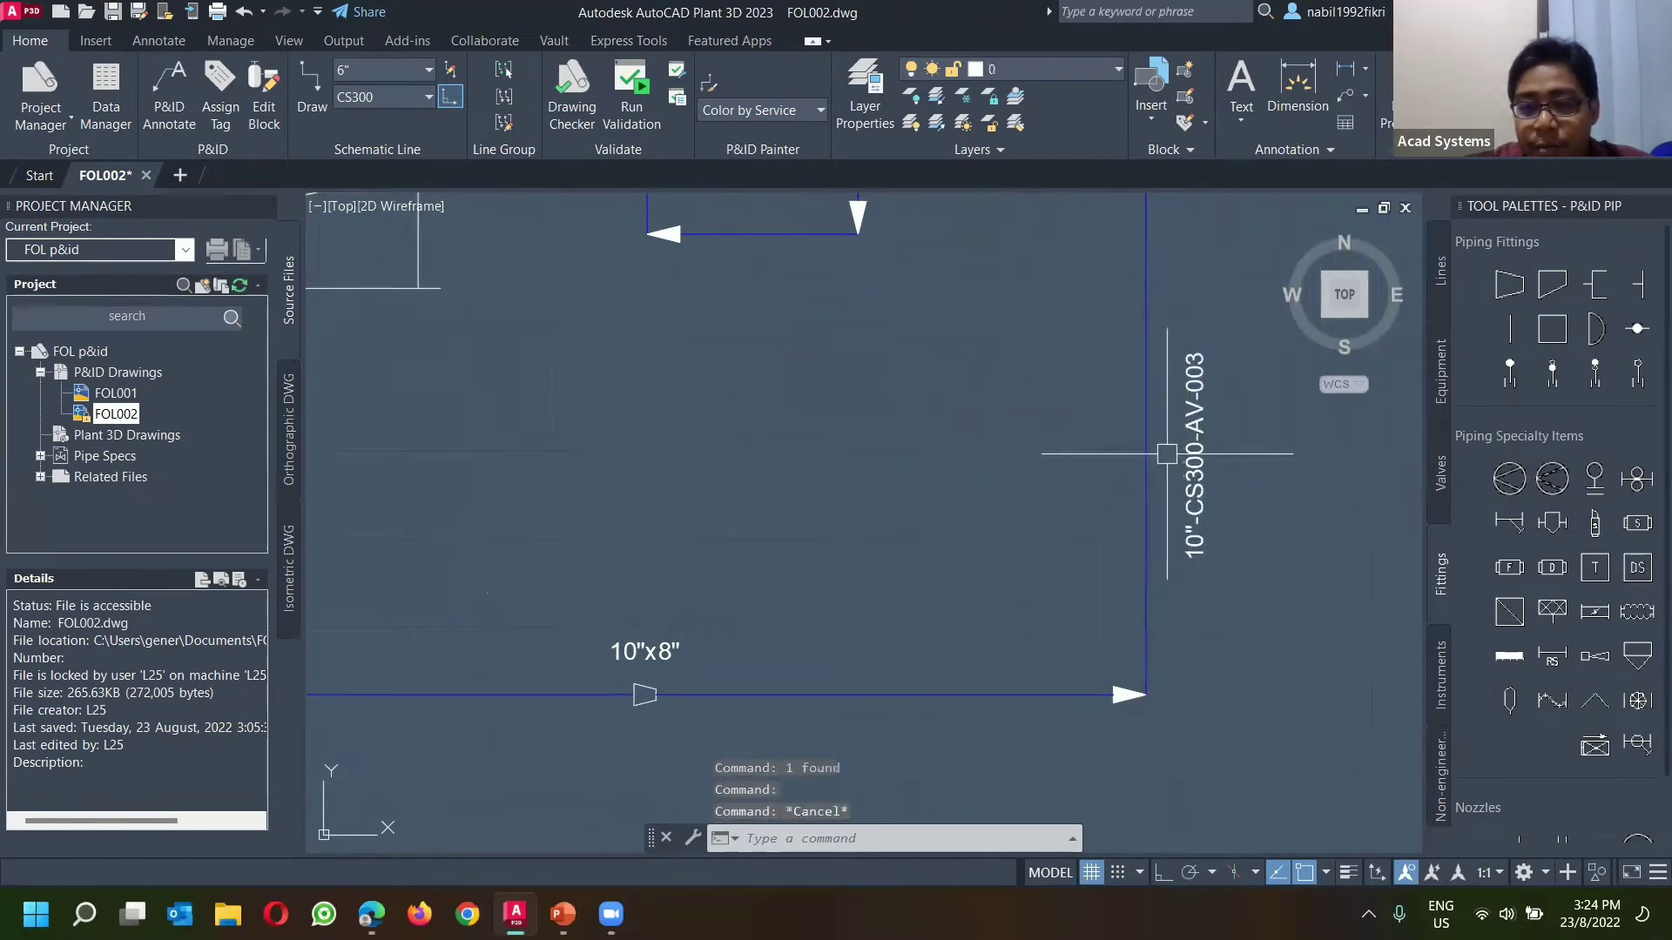
left_click(1145, 446)
right_click(1174, 377)
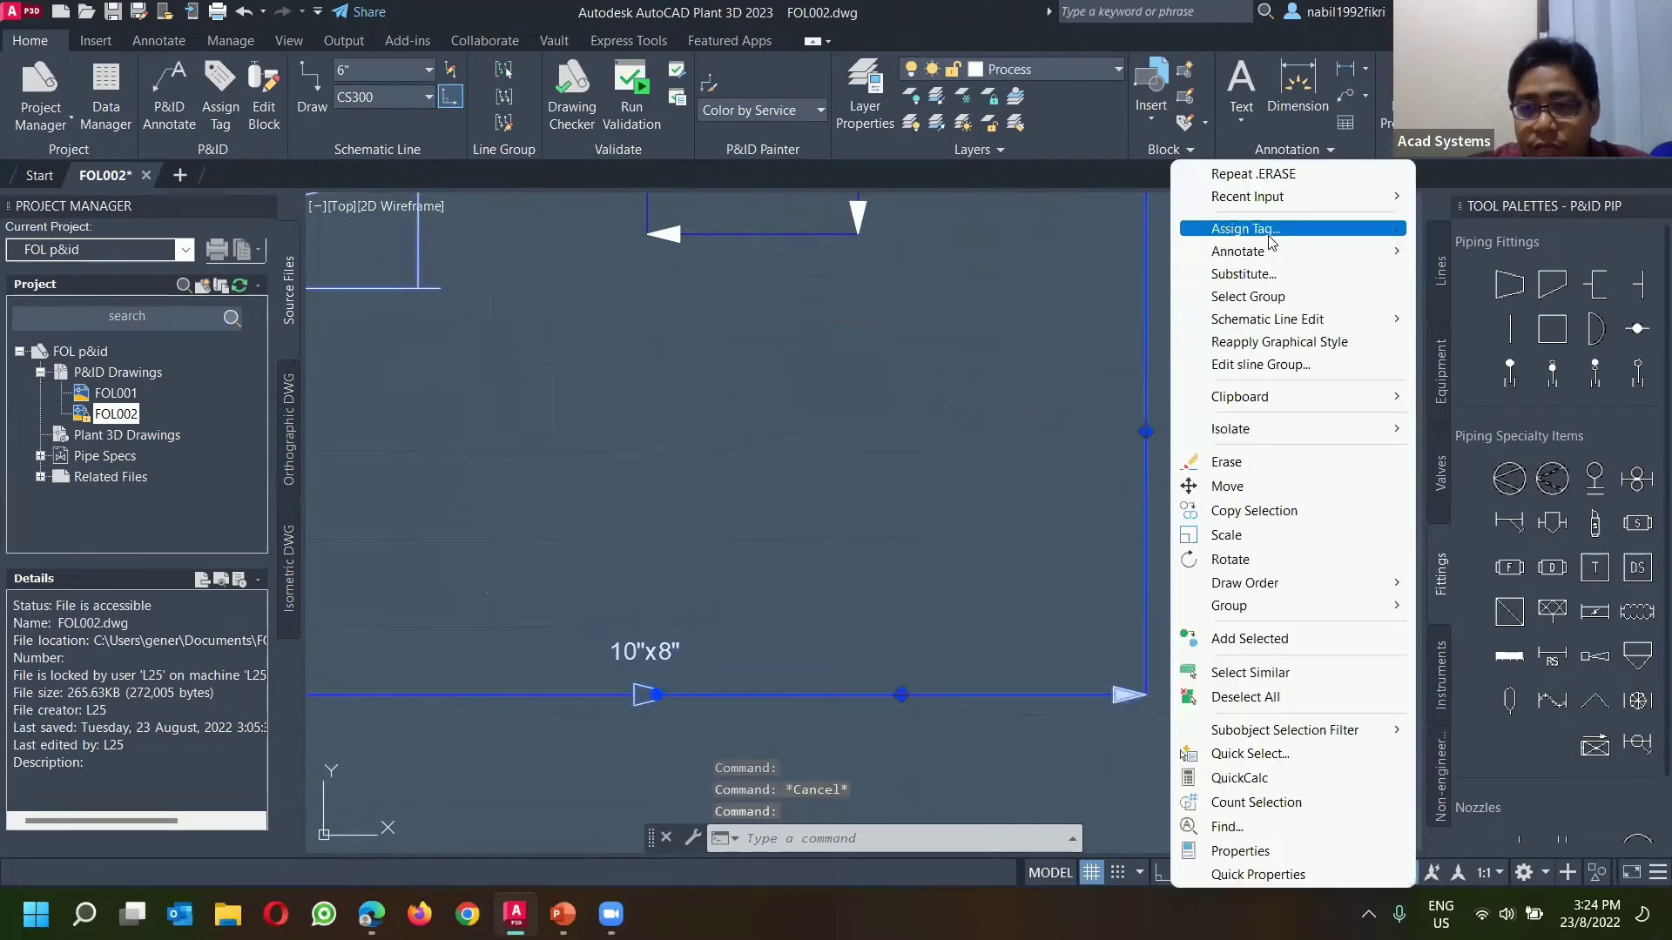
left_click(1270, 229)
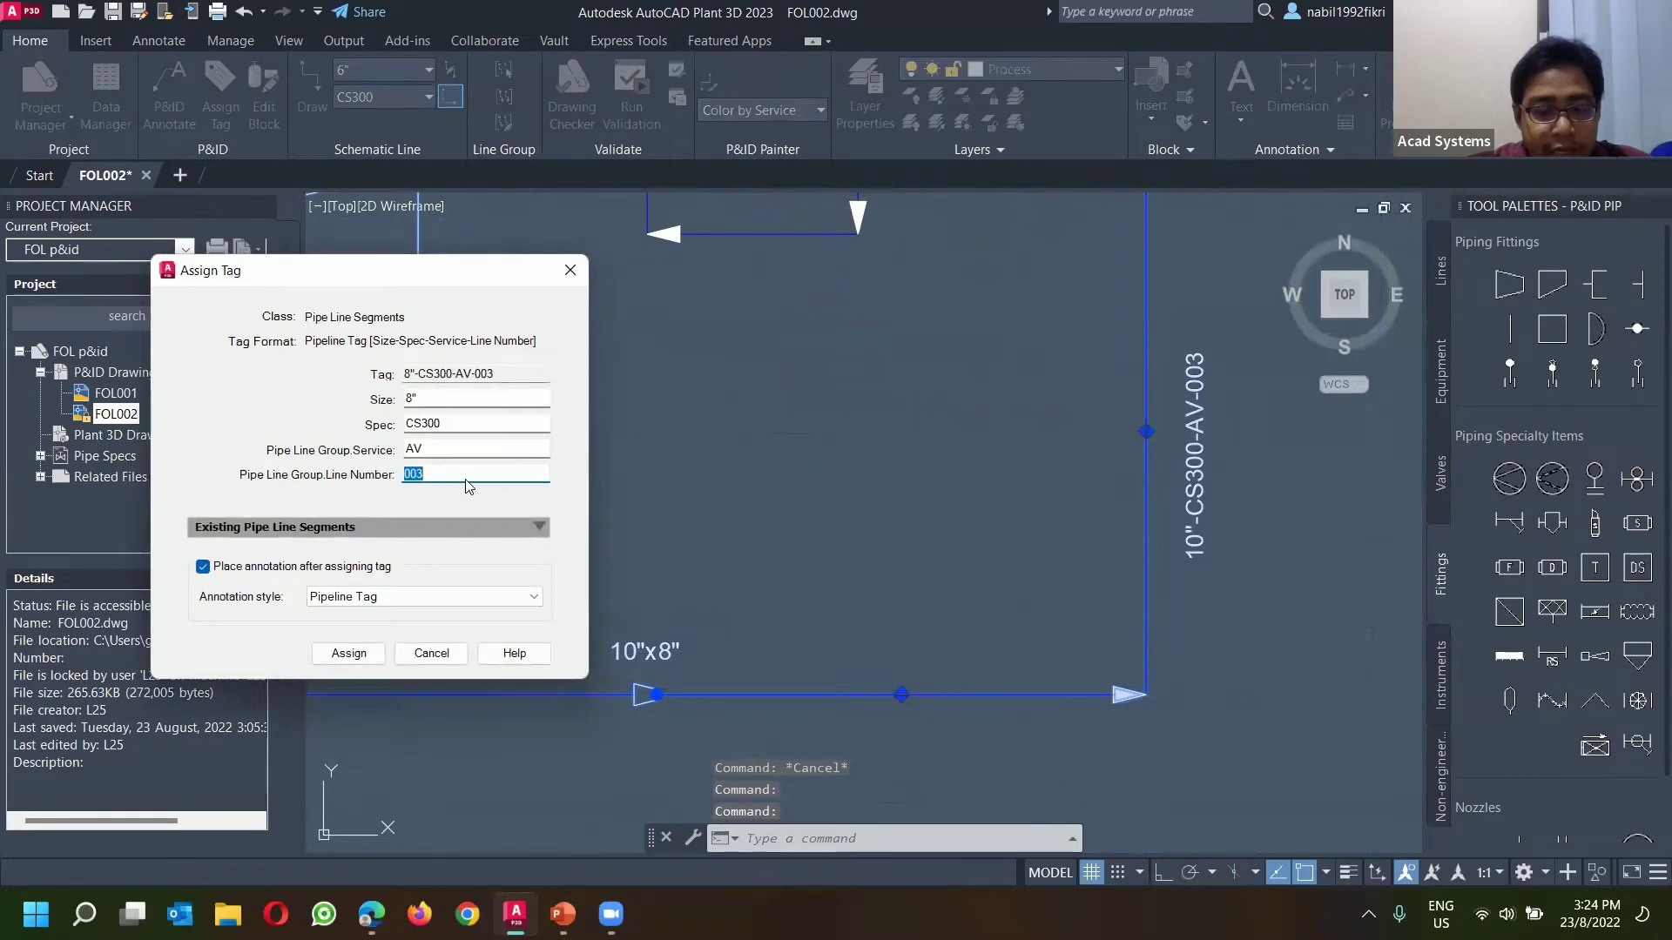
left_click(348, 653)
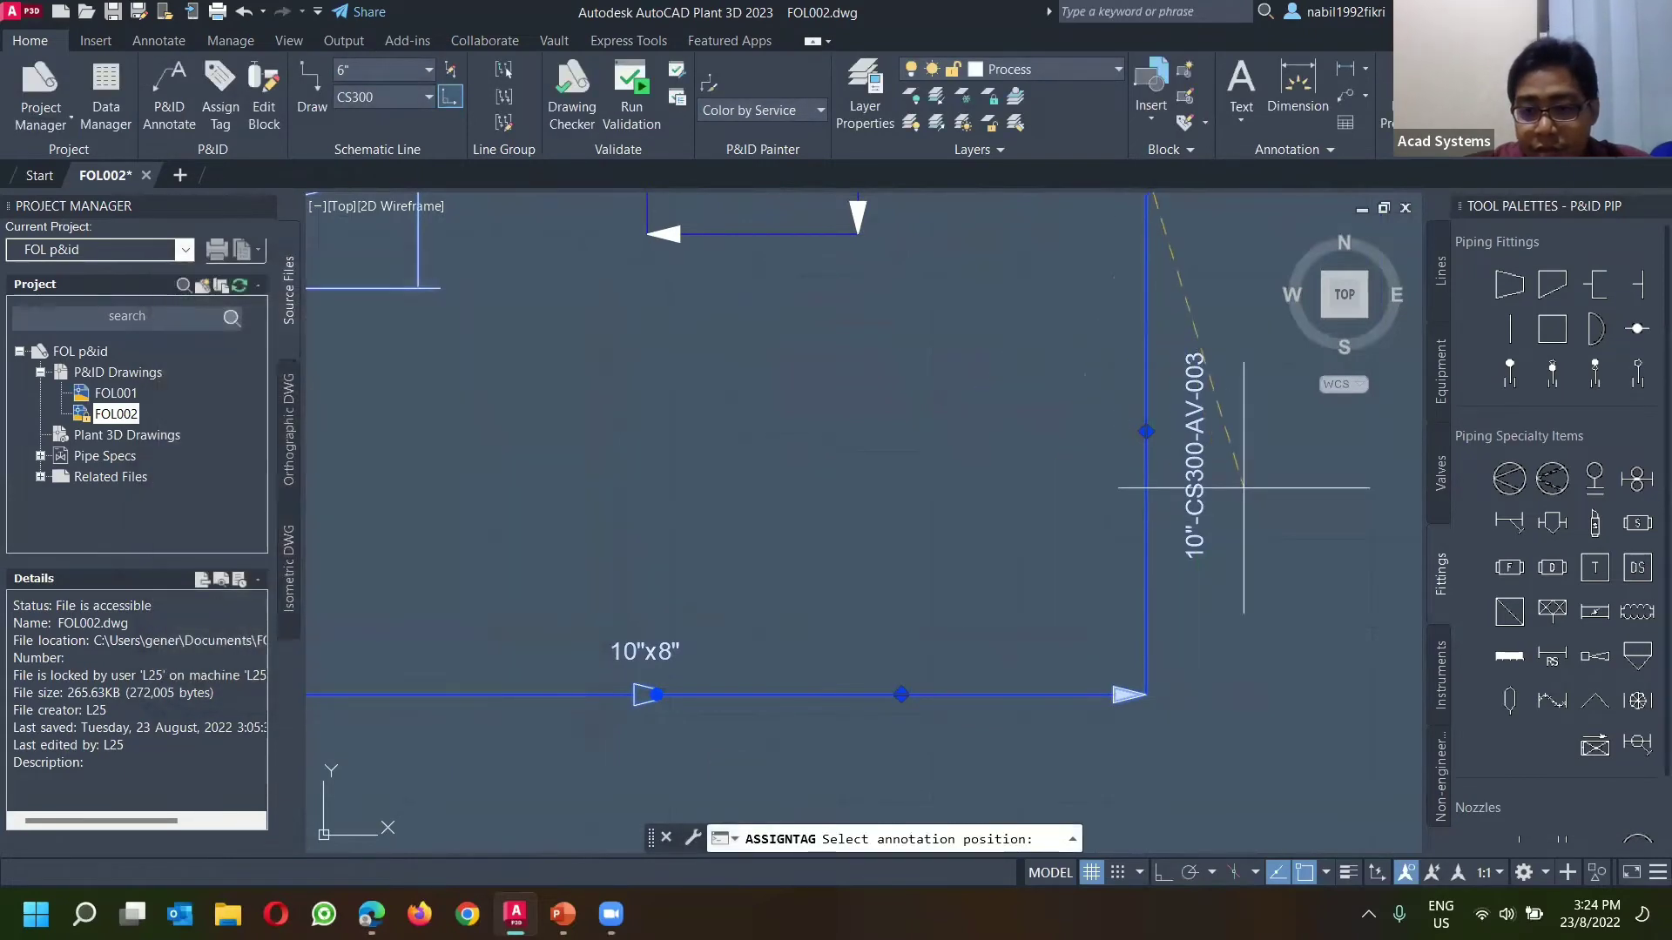
left_click(1245, 470)
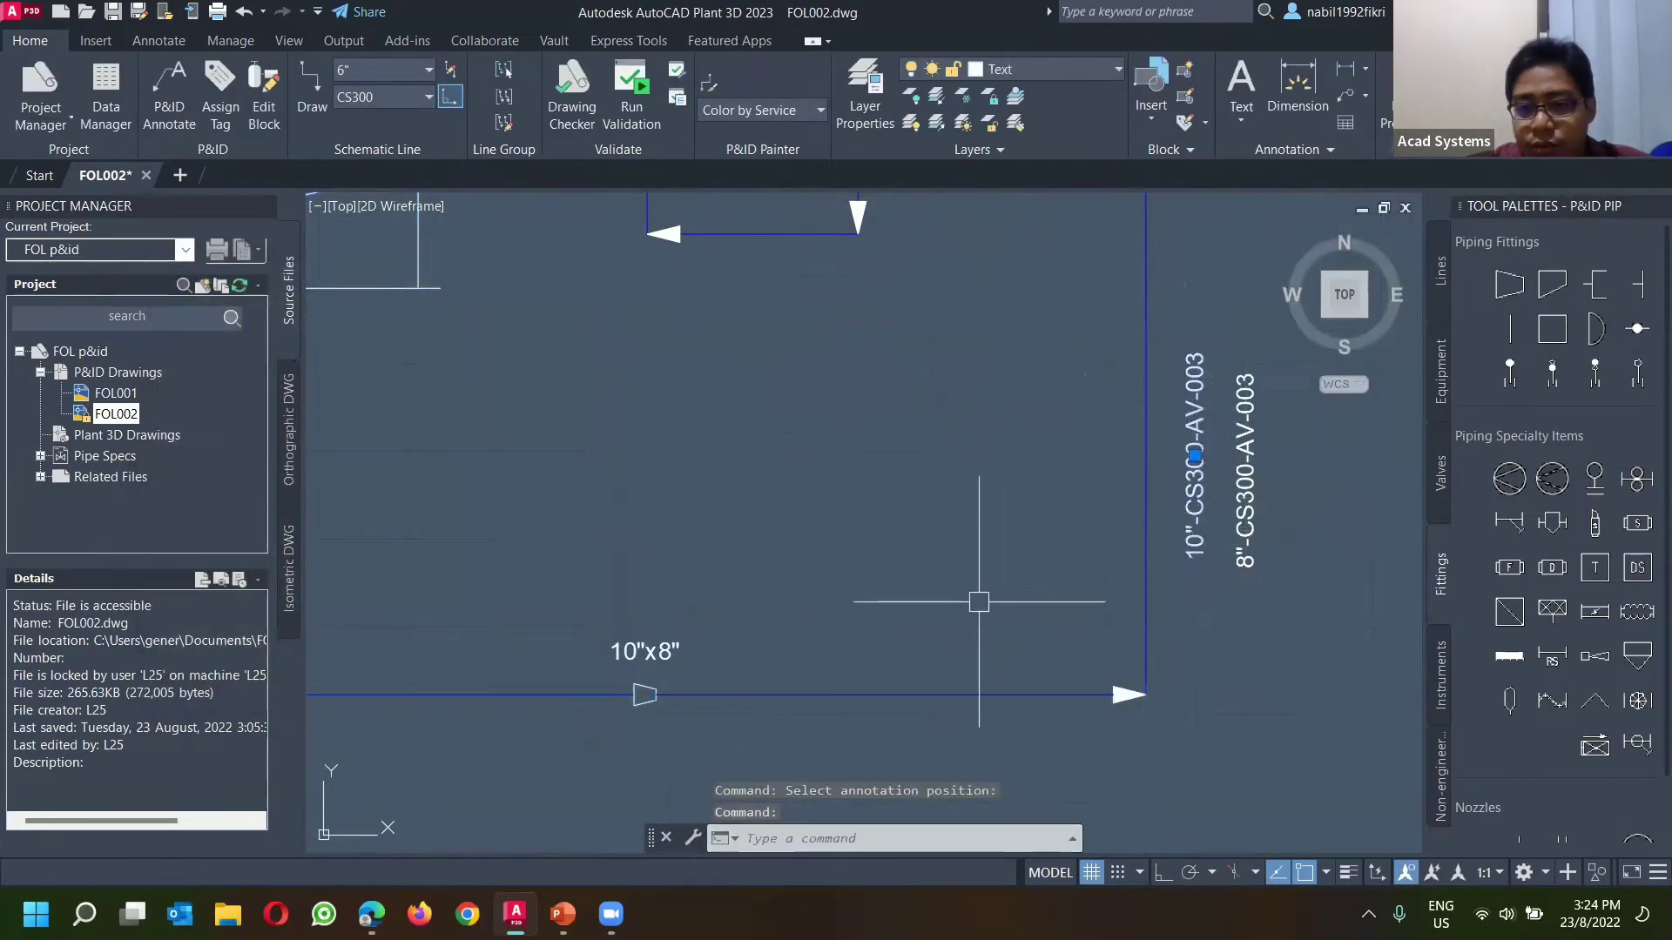
Step: Erase the outdated 10" tag annotation beside the run below E-001 and move the 8" annotation closer to the pipe
scroll(971, 597, "down", 2)
key("Delete")
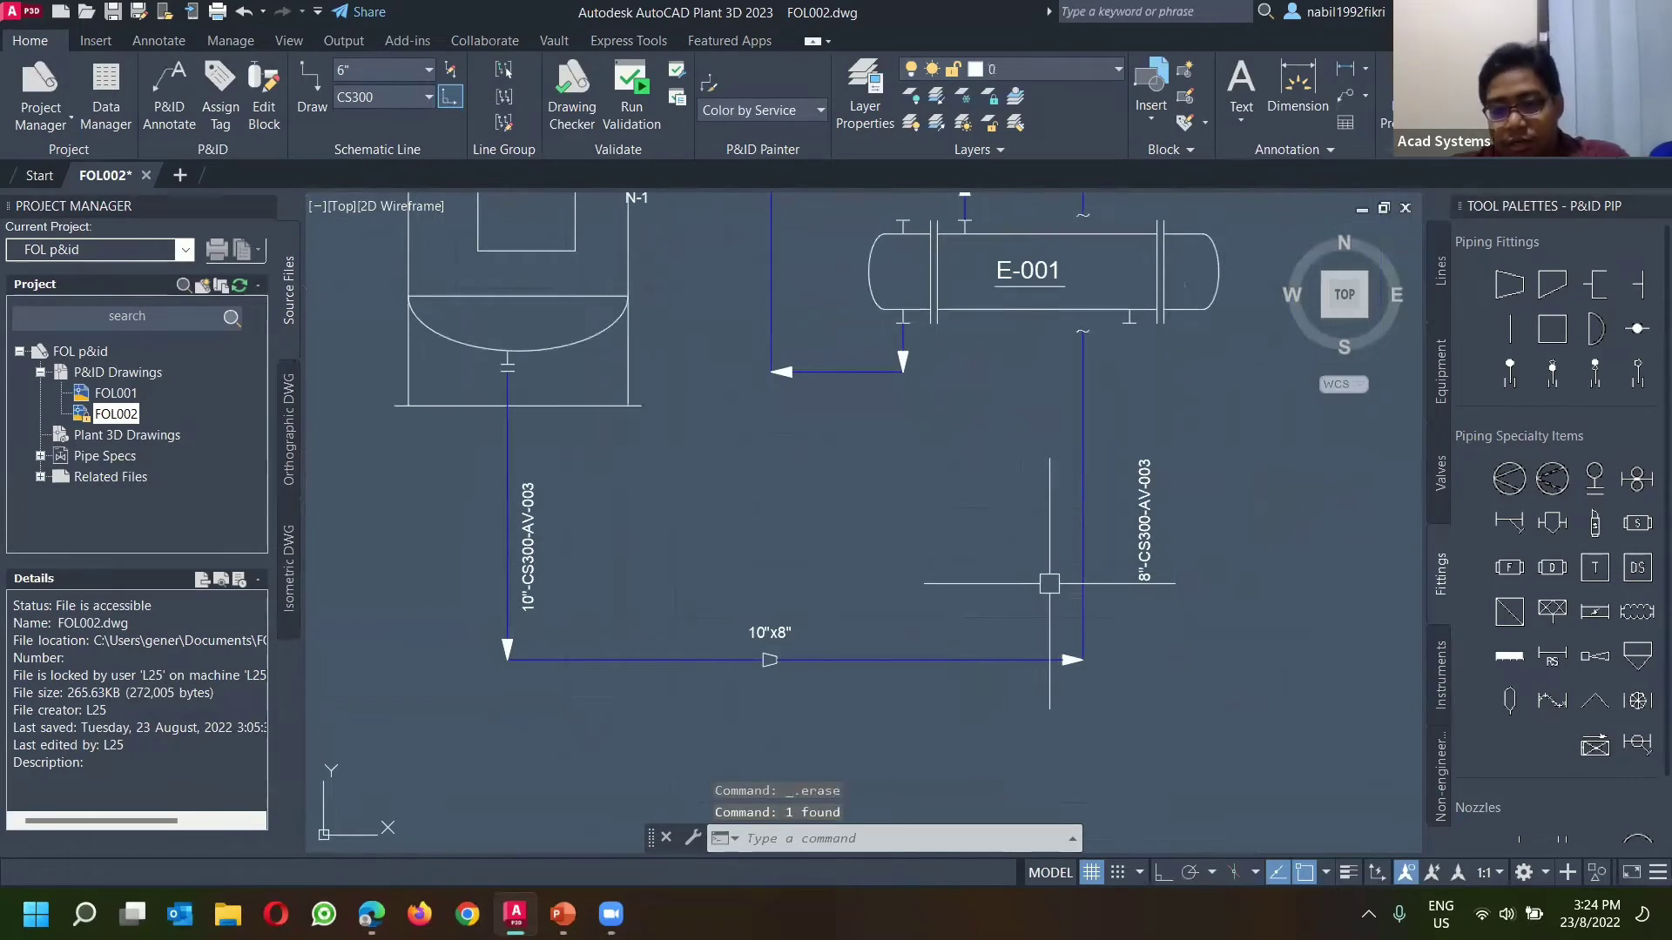
left_click(1144, 520)
left_click(1111, 509)
key("Escape")
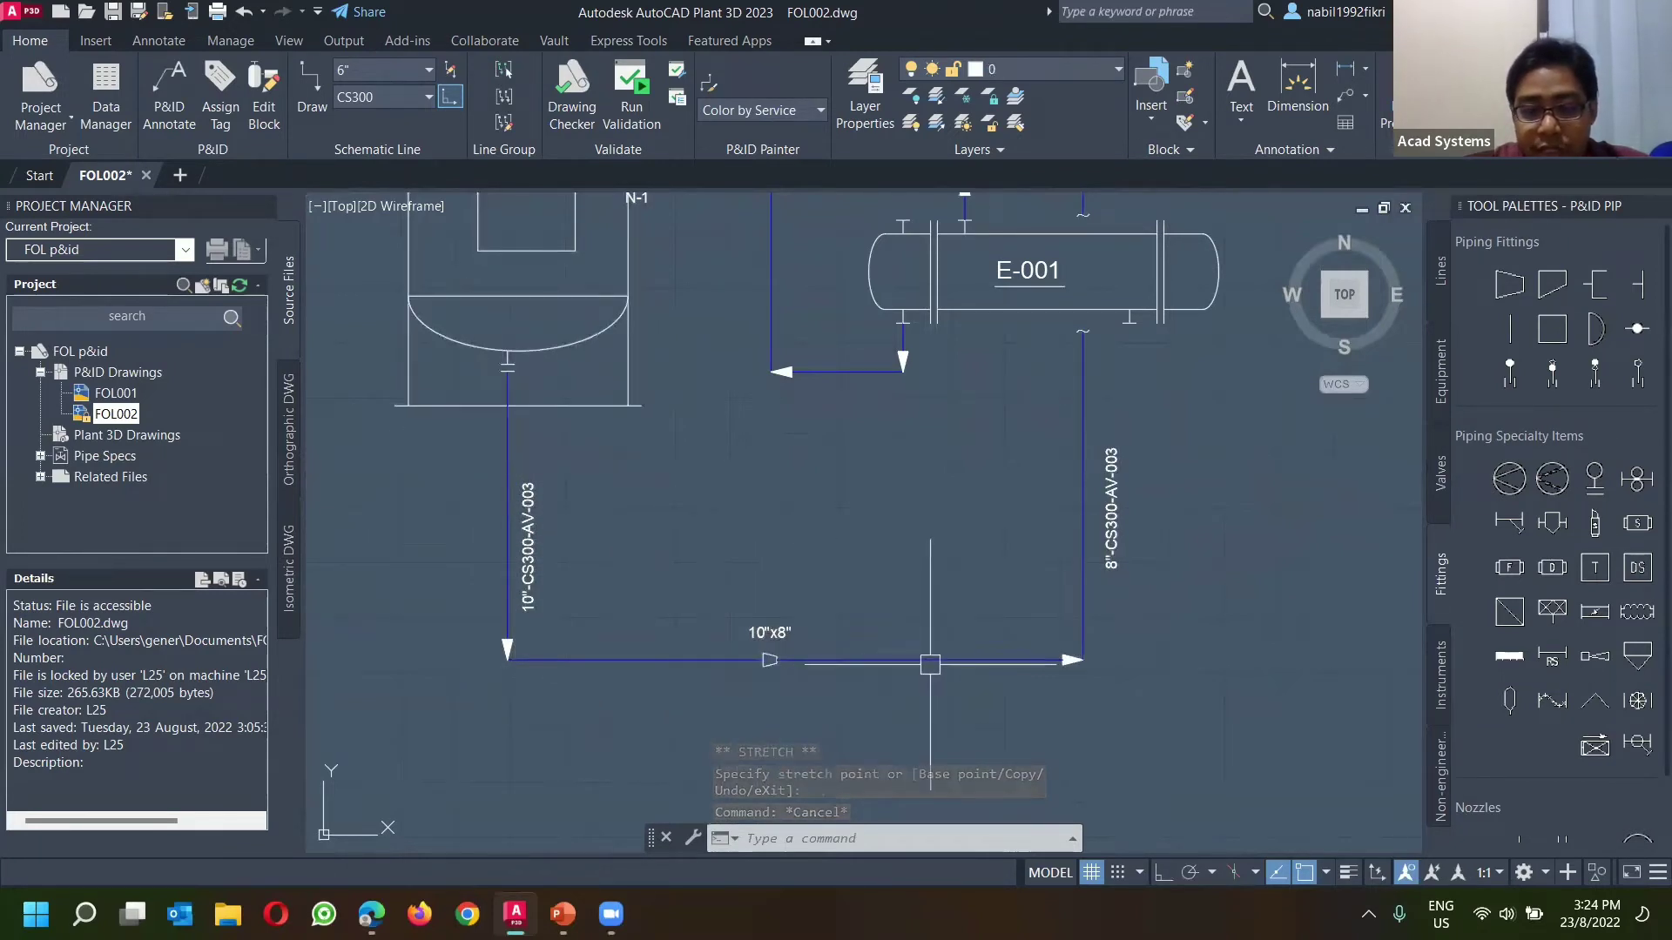
Step: Look over the whole P&ID and examine the discharge lines of pumps P-002 and P-001 up close
middle_click_drag(873, 525, 878, 567)
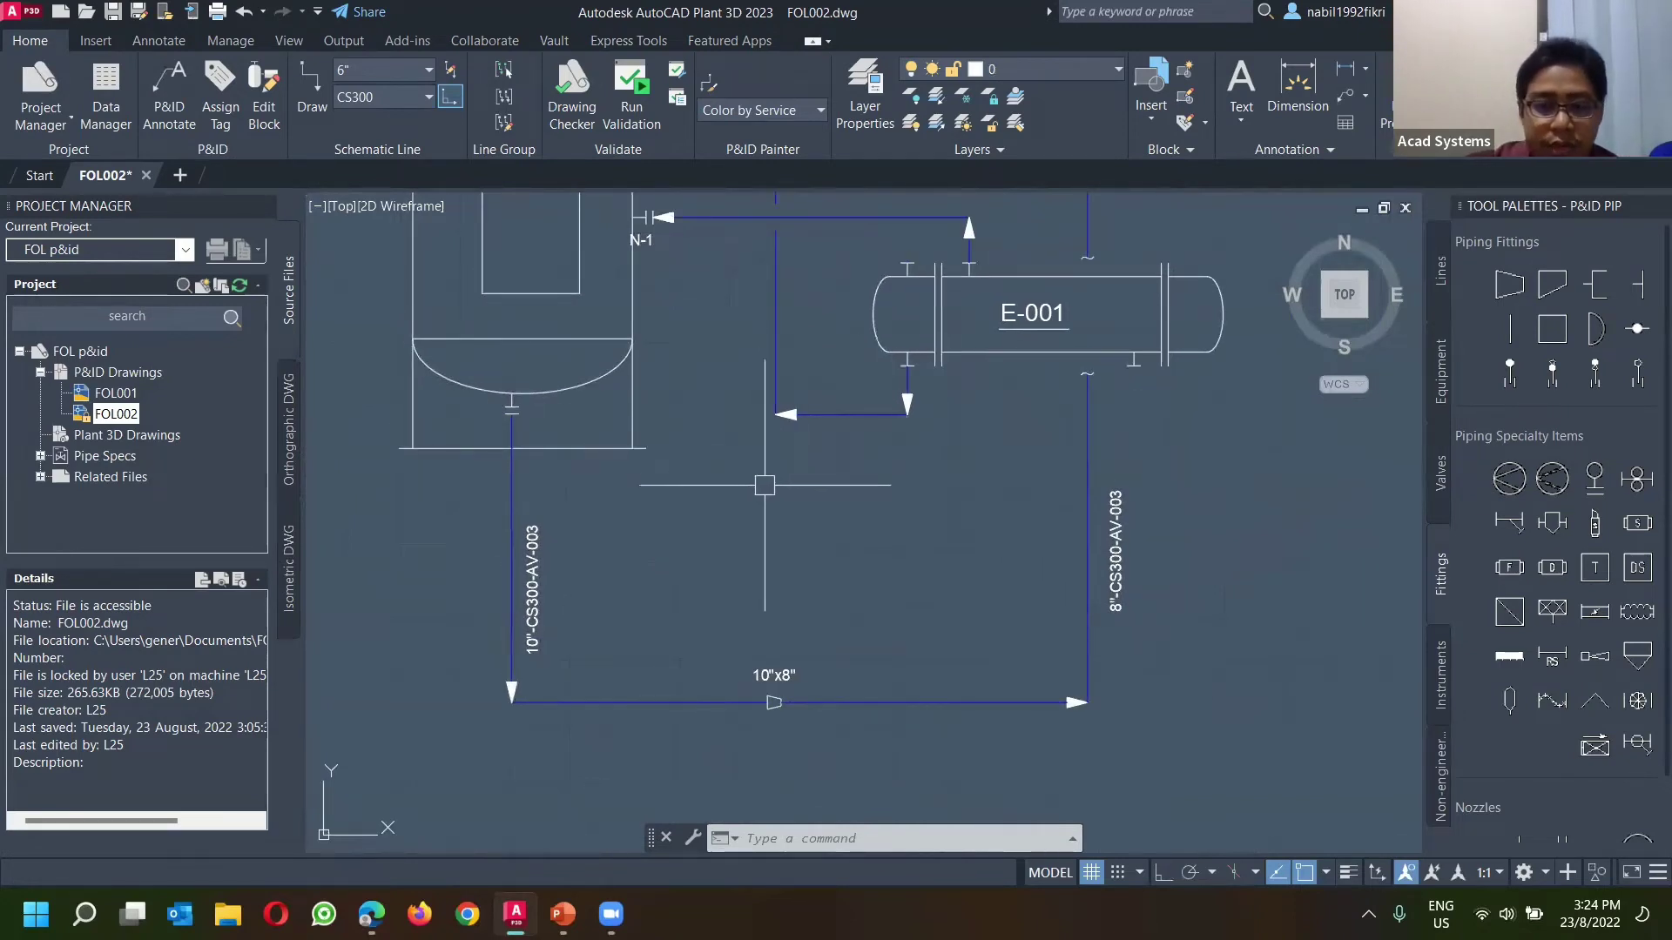
scroll(896, 526, "down", 4)
scroll(802, 560, "up", 2)
mouse_move(753, 581)
middle_mouse_down()
mouse_move(740, 591)
mouse_move(797, 720)
middle_mouse_up()
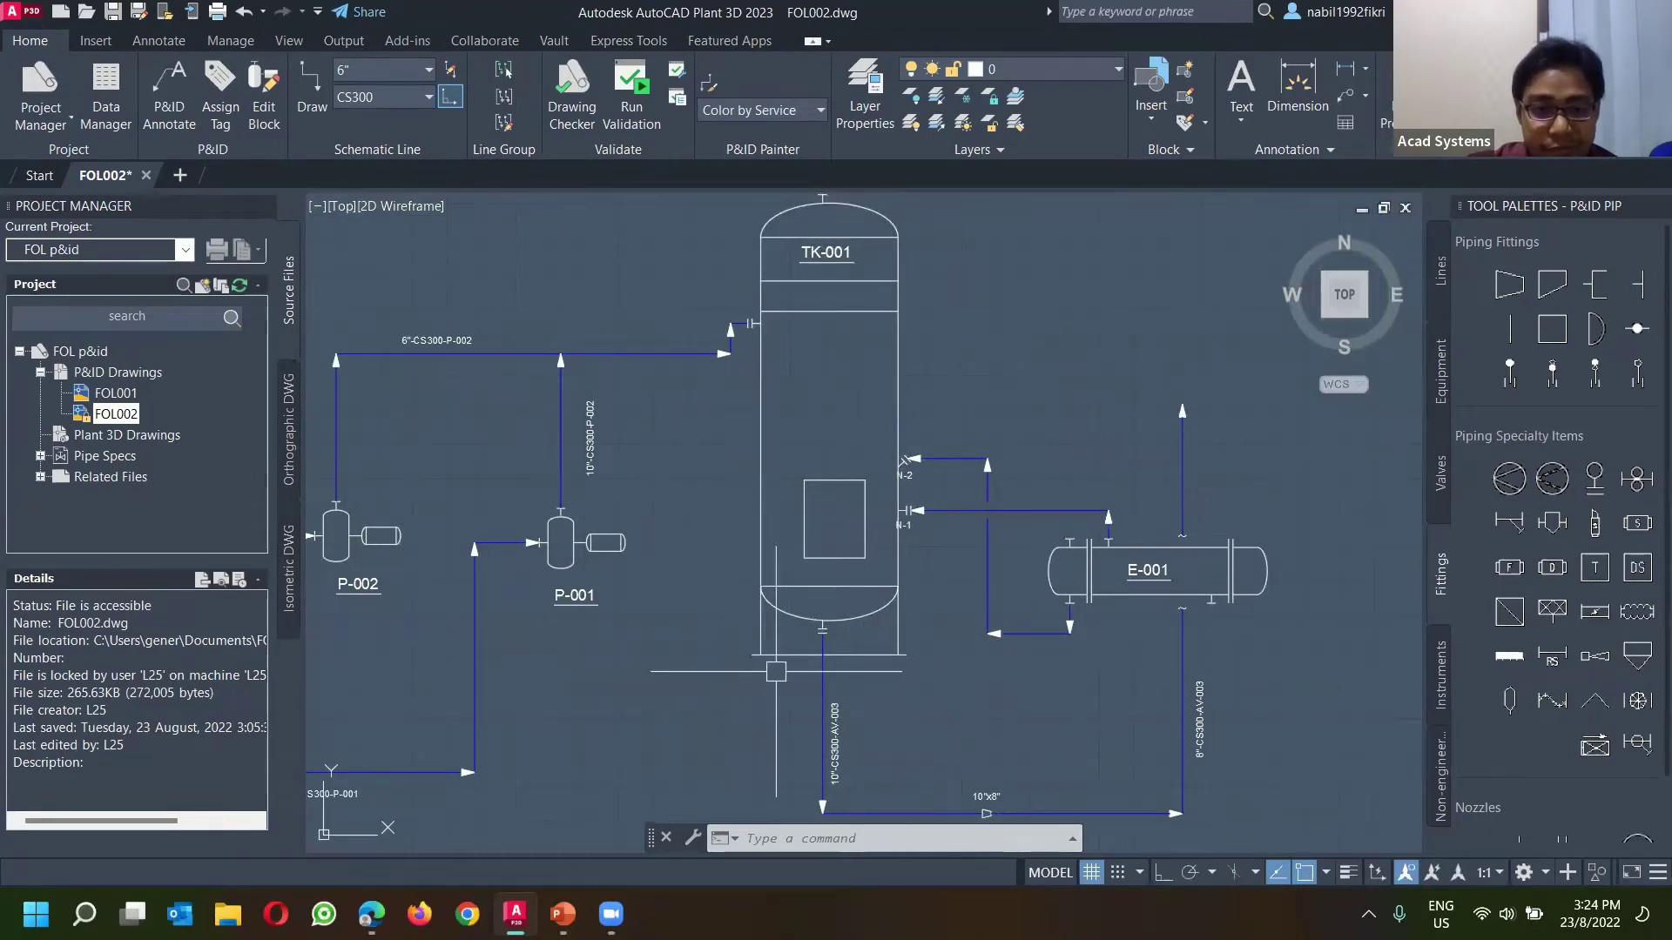
scroll(781, 676, "down", 2)
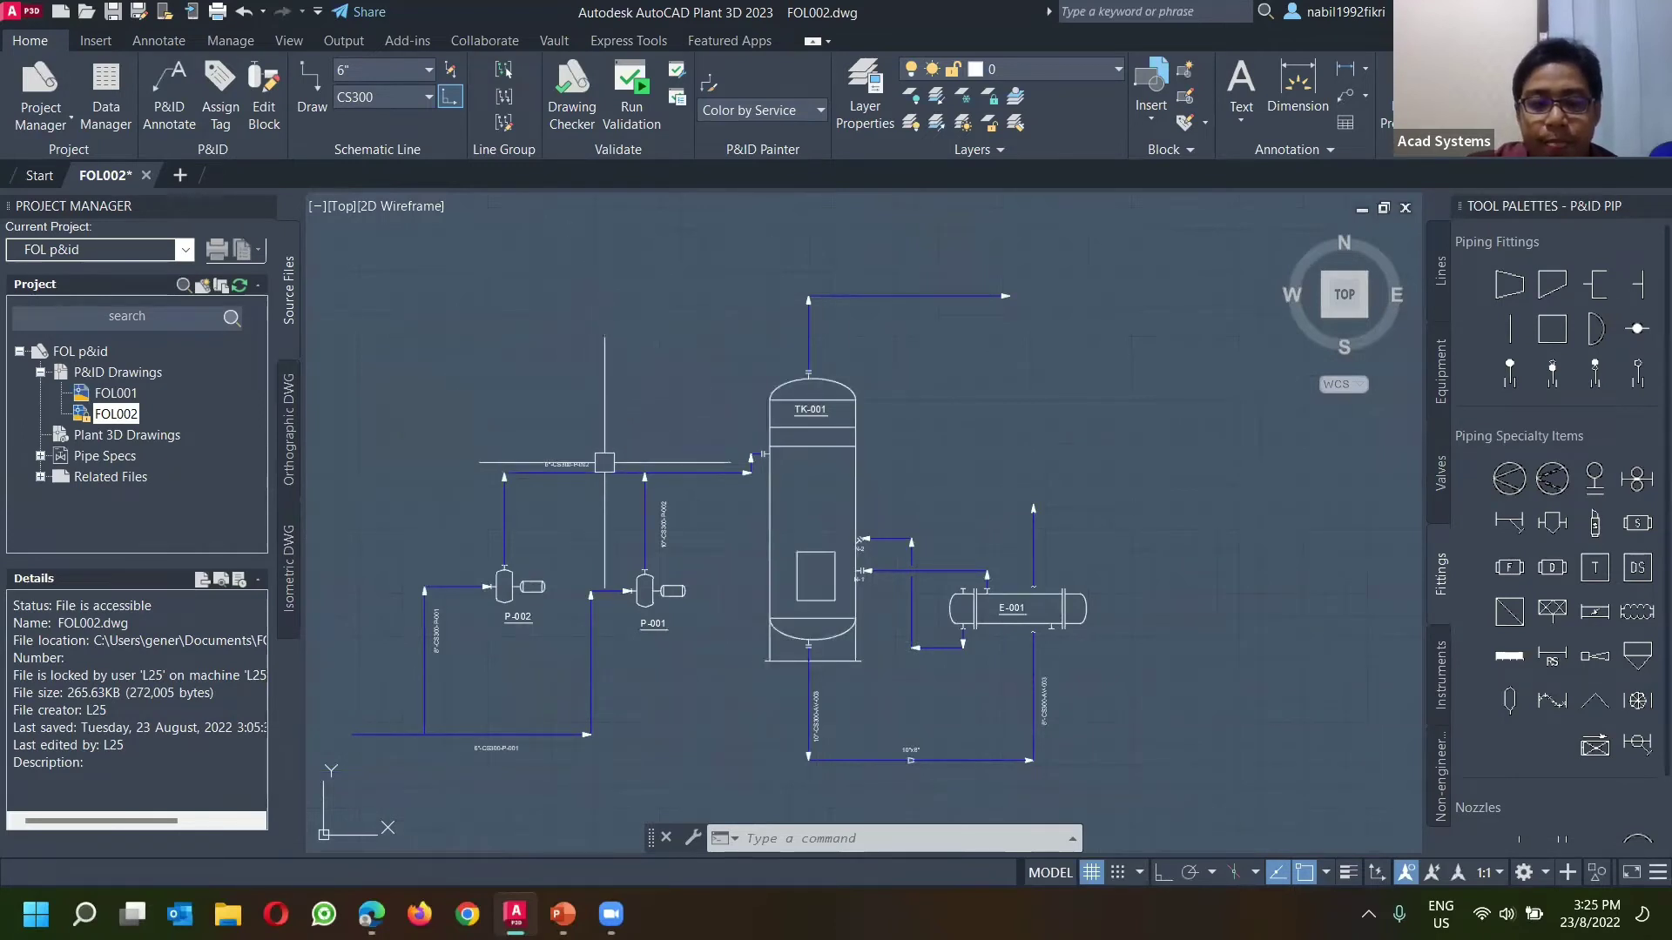
scroll(600, 484, "up", 4)
mouse_move(577, 534)
middle_mouse_down()
mouse_move(645, 499)
mouse_move(708, 499)
middle_mouse_up()
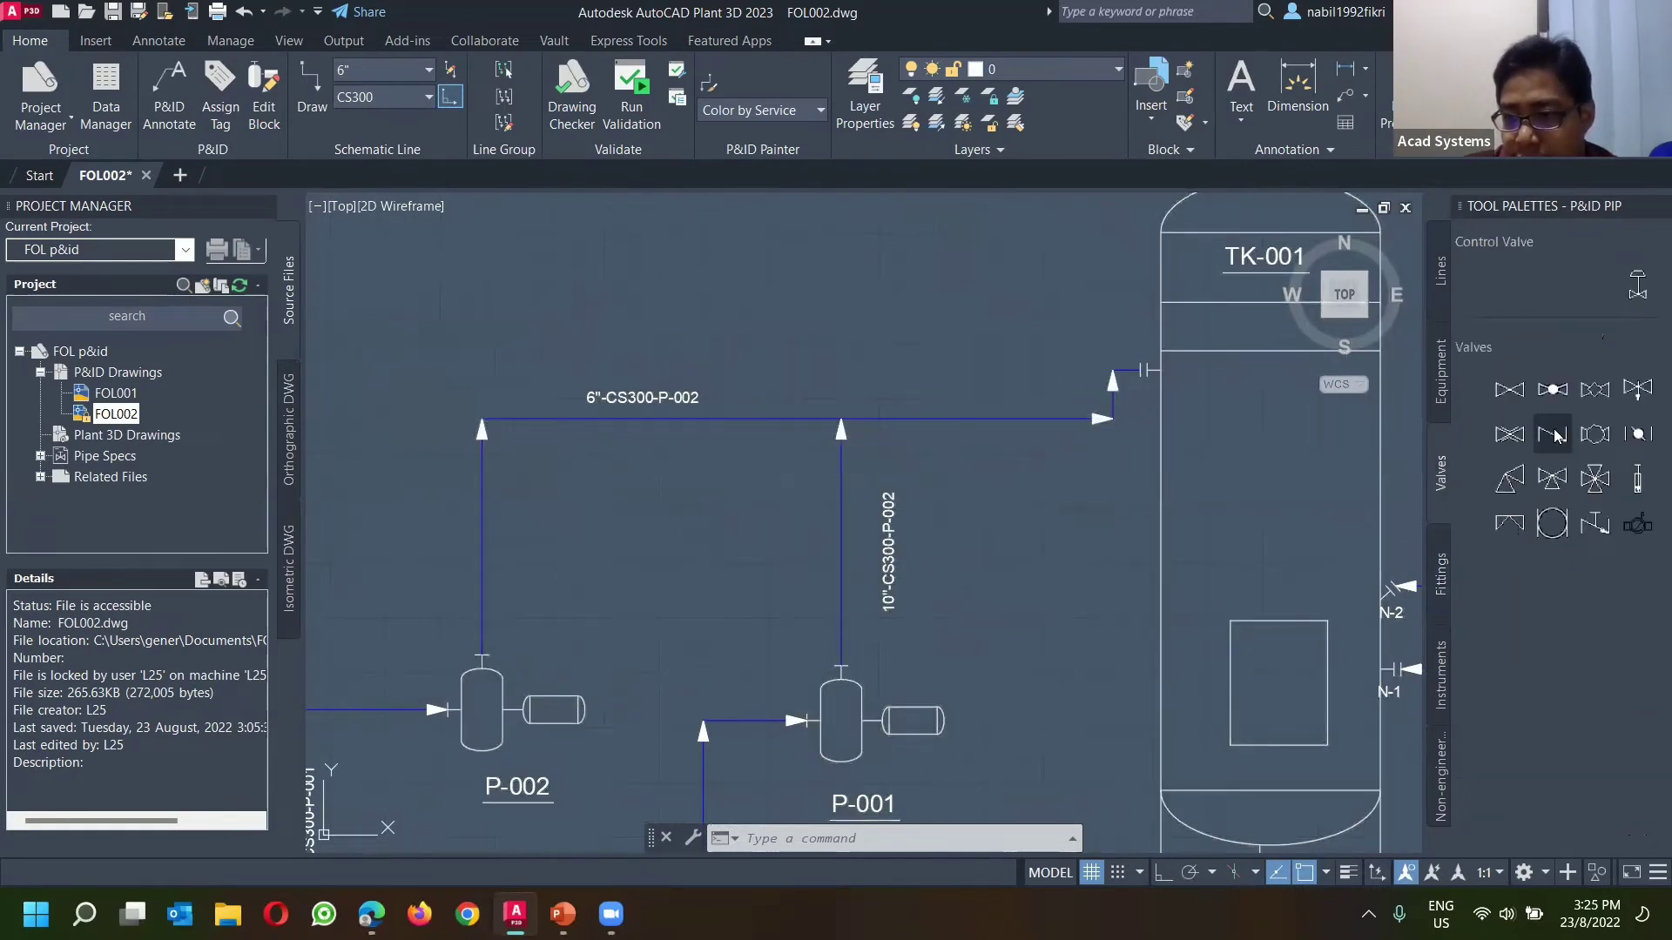
left_click(1441, 574)
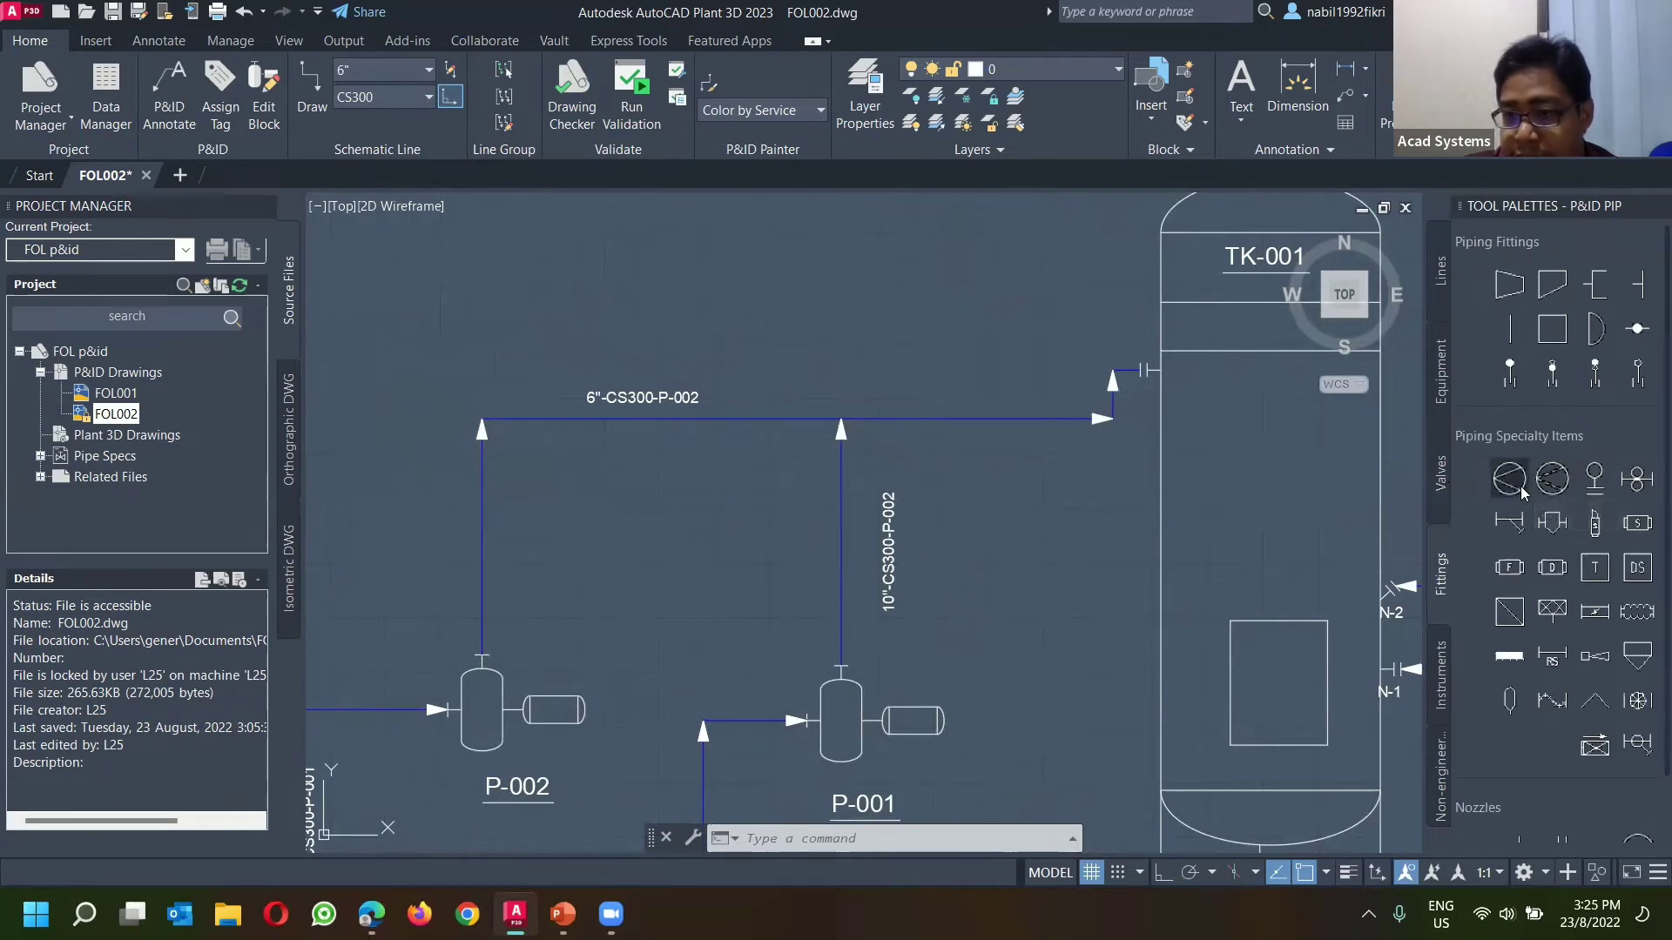
left_click(1519, 490)
key("Escape")
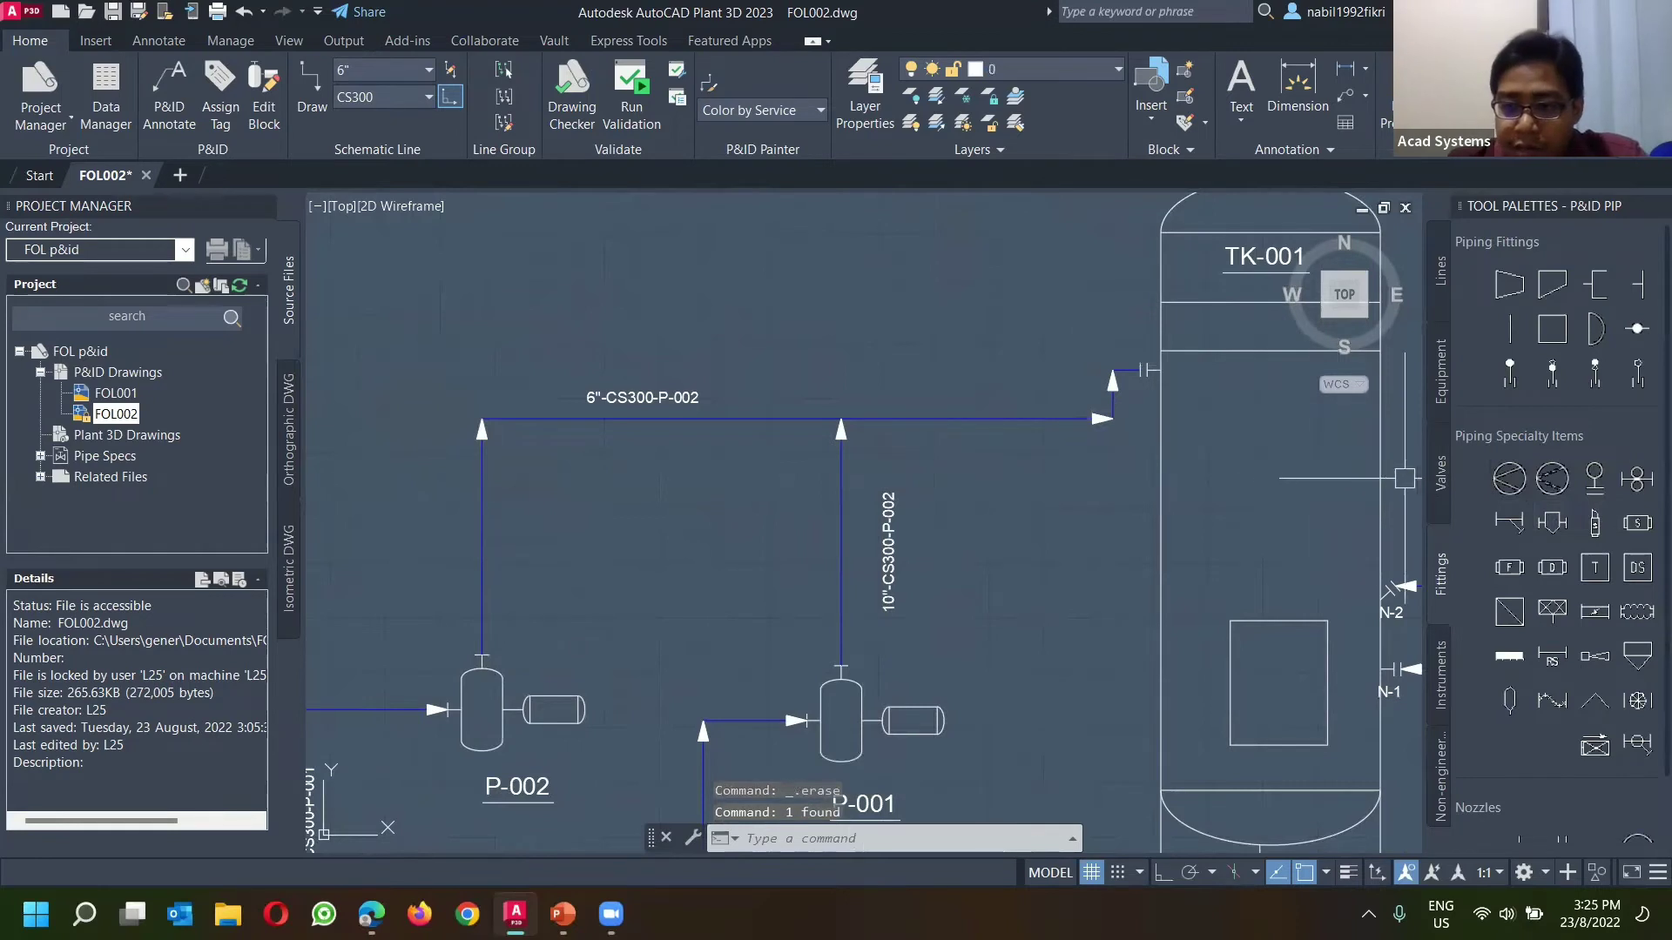
Step: Insert a check valve on the vertical discharge line above pump P-001
left_click(1434, 513)
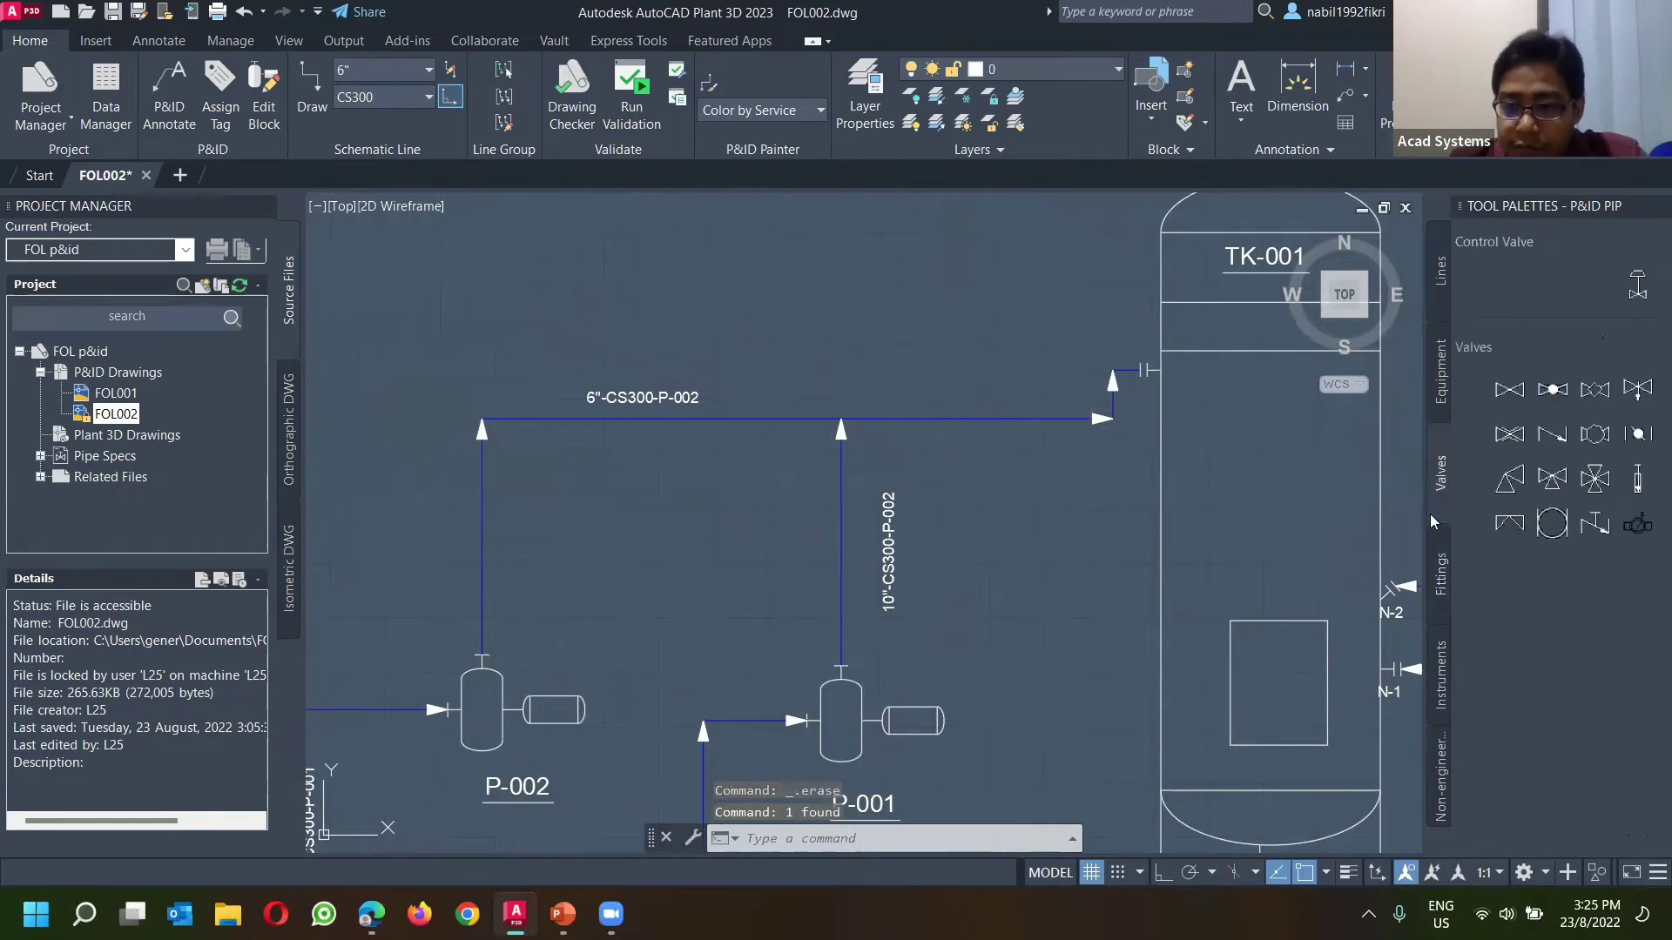
left_click(1546, 442)
scroll(875, 548, "up", 5)
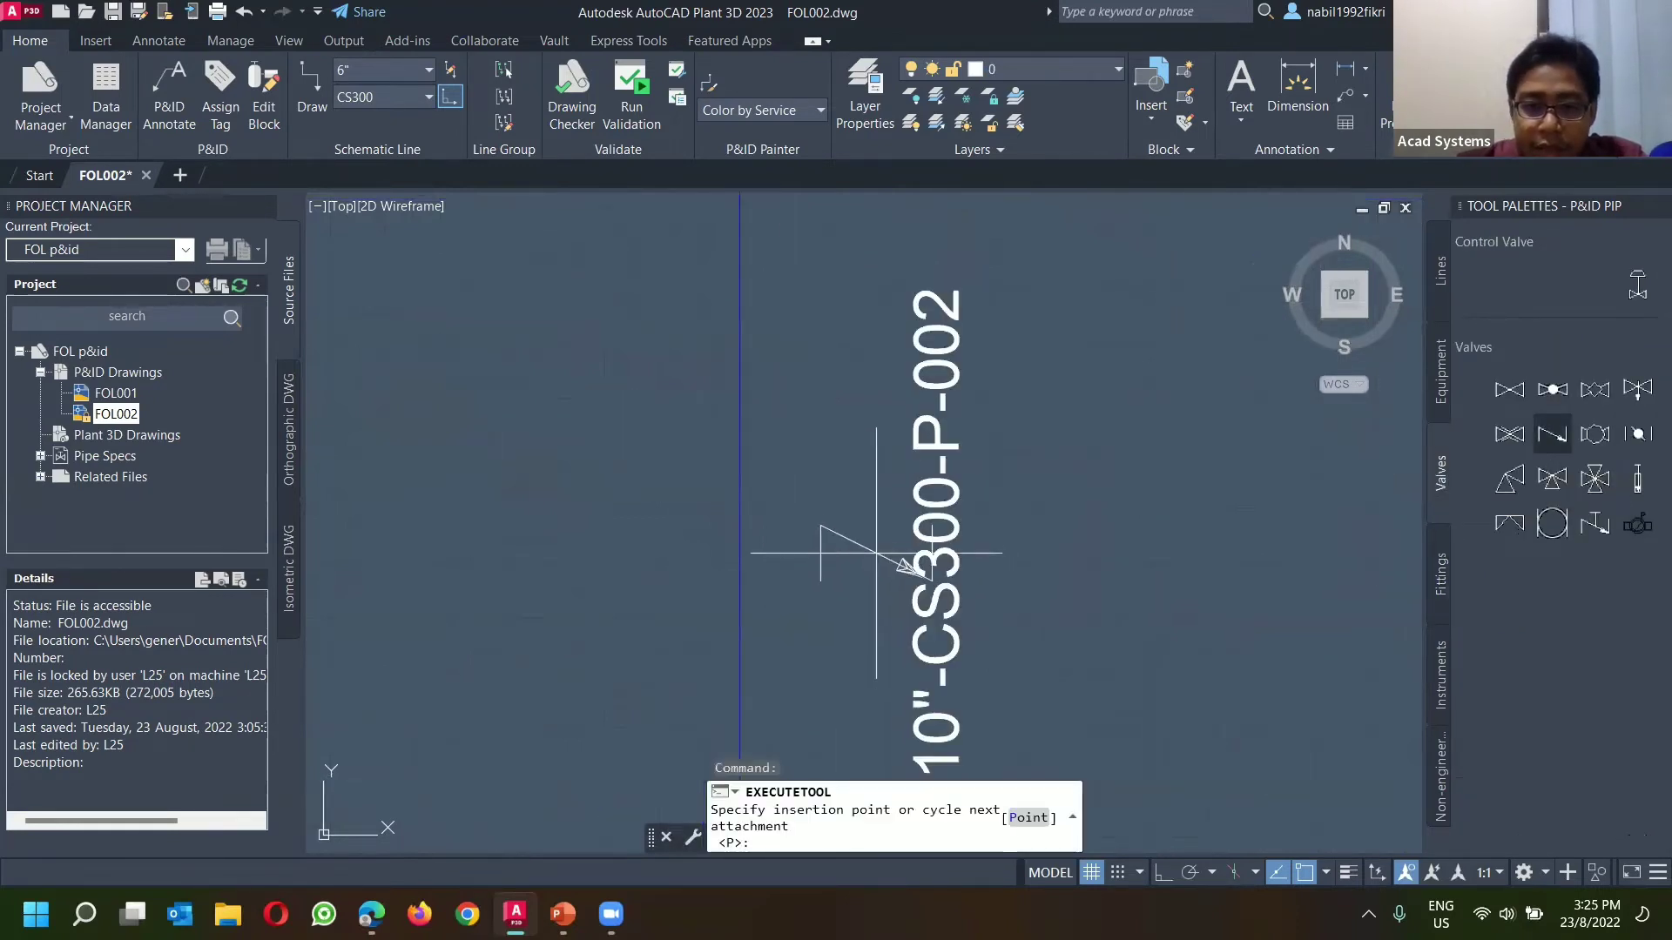
scroll(1267, 485, "down", 2)
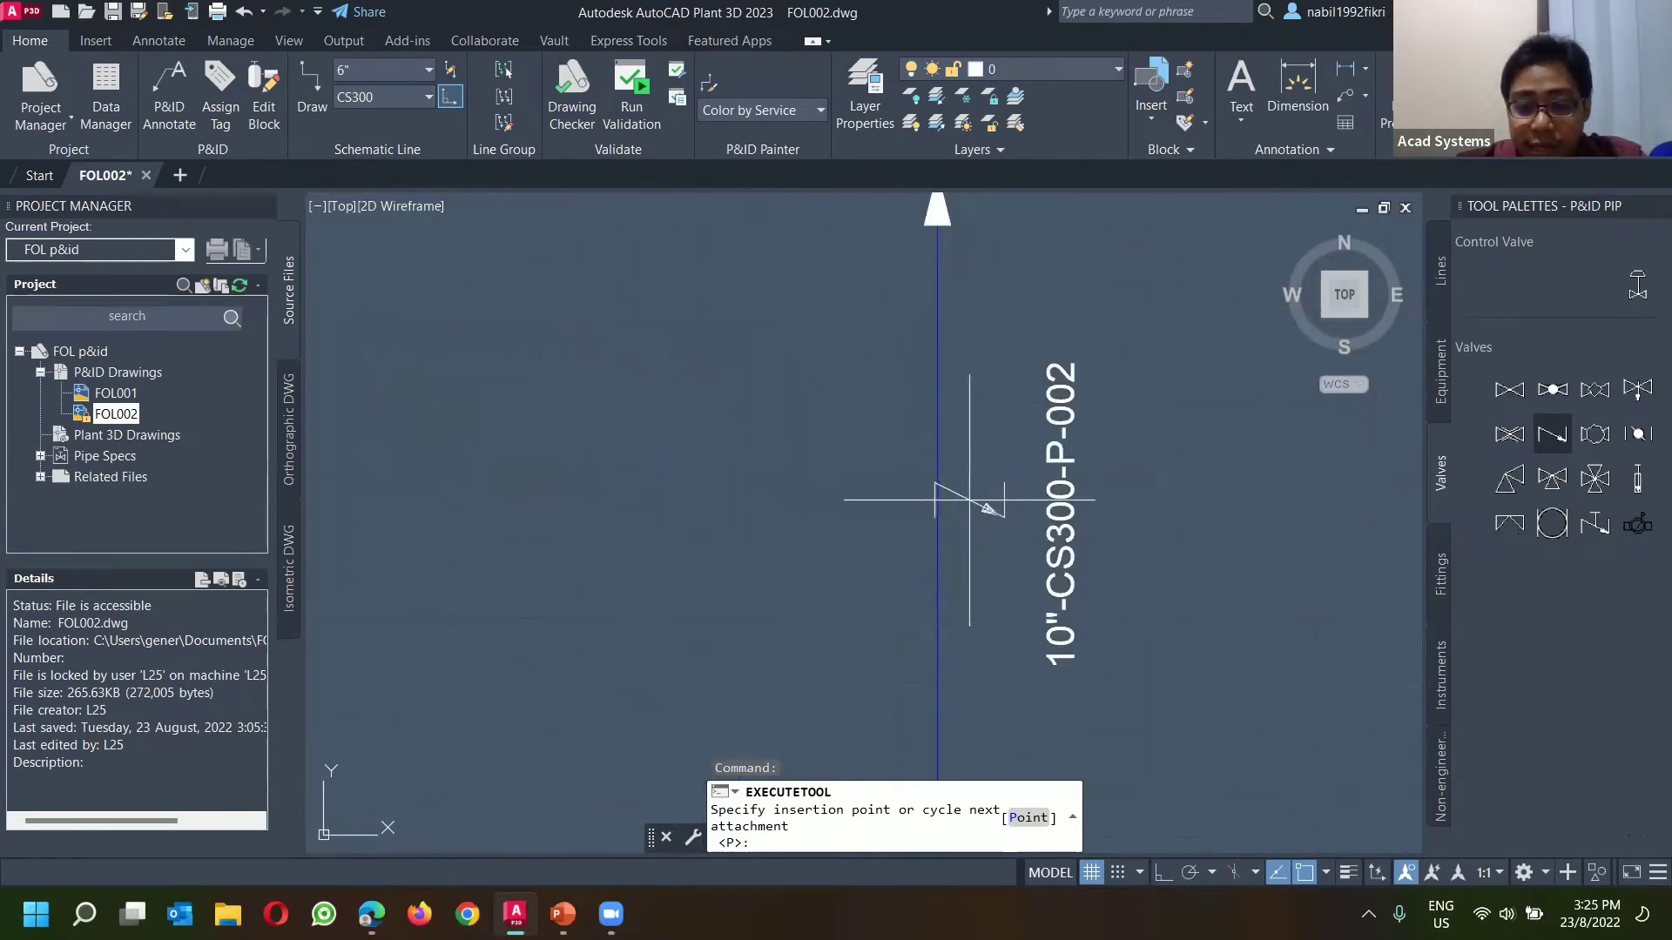
left_click(939, 499)
middle_click_drag(940, 499, 746, 546)
scroll(746, 488, "down", 2)
scroll(738, 459, "up", 4)
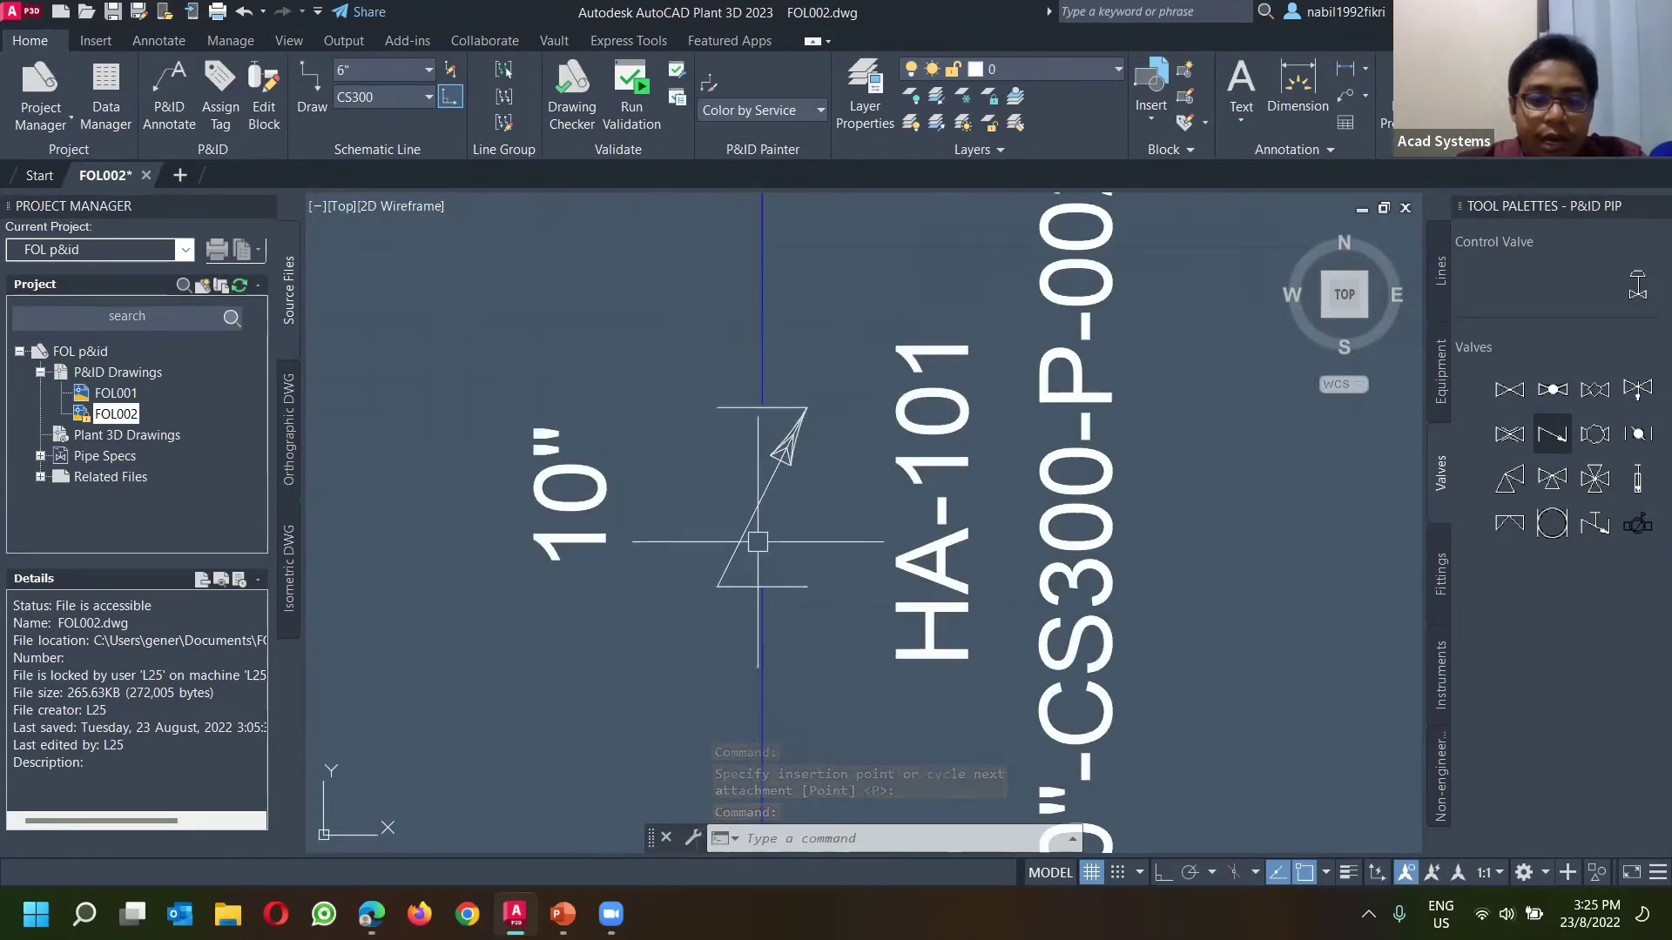
Step: Move the 10"-CS300-P-002 tag annotation farther from the pipe, clear of the check valve's HA-101 label
scroll(802, 471, "down", 4)
left_click(934, 475)
left_click(935, 475)
left_click(1036, 590)
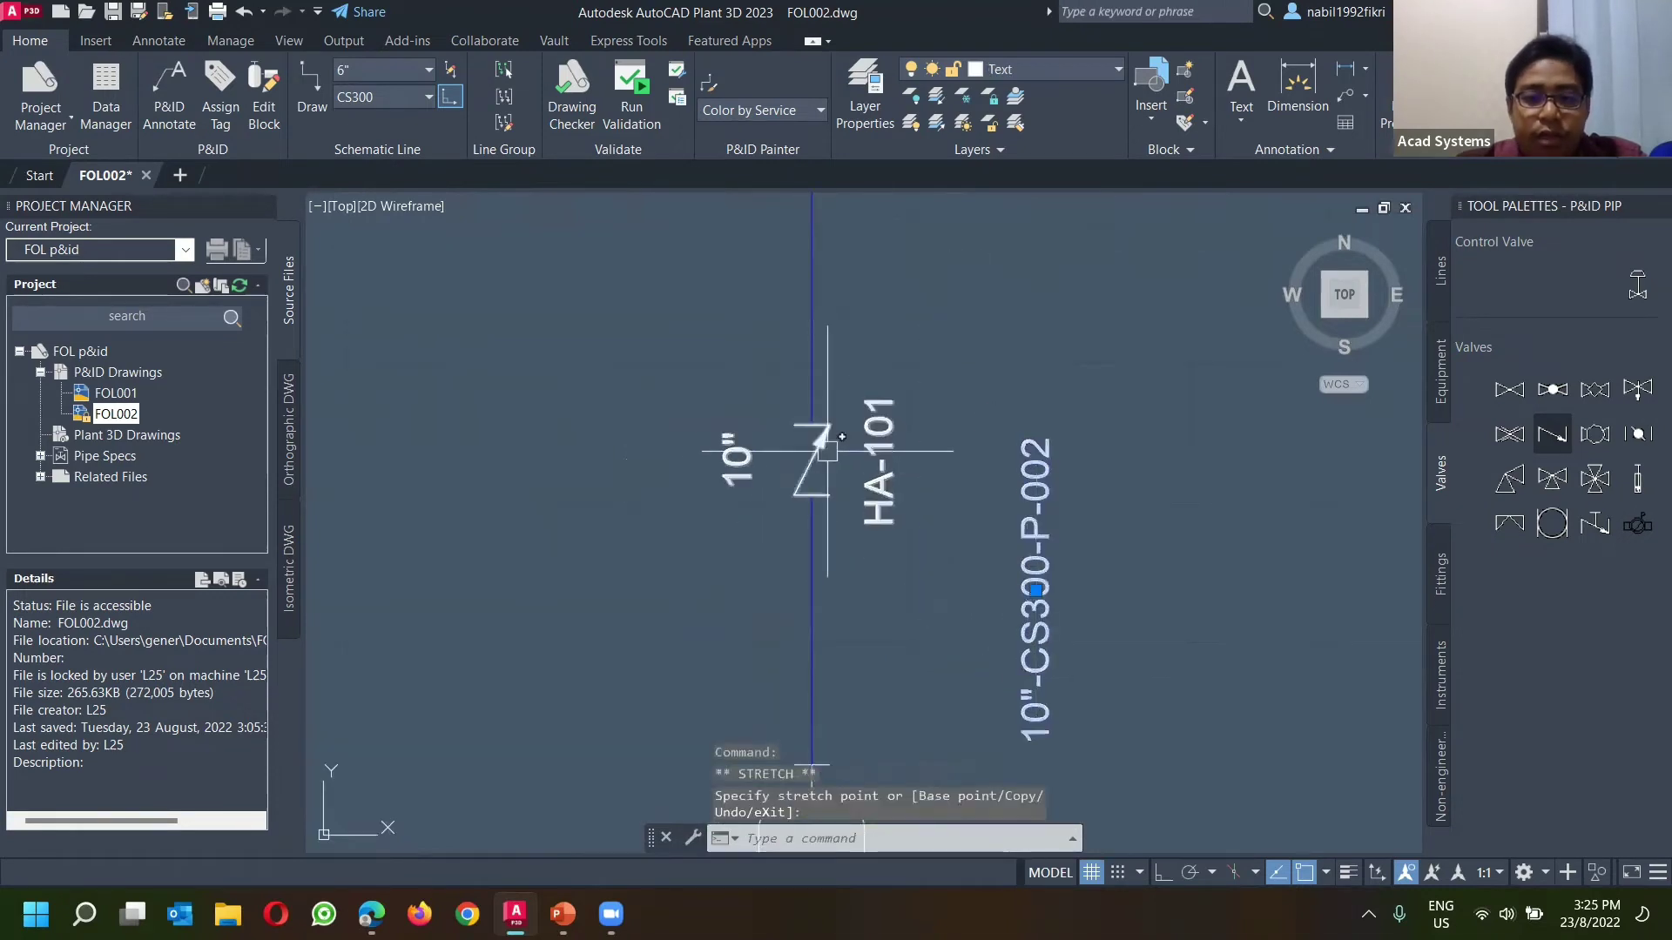
key("Escape")
key("Escape")
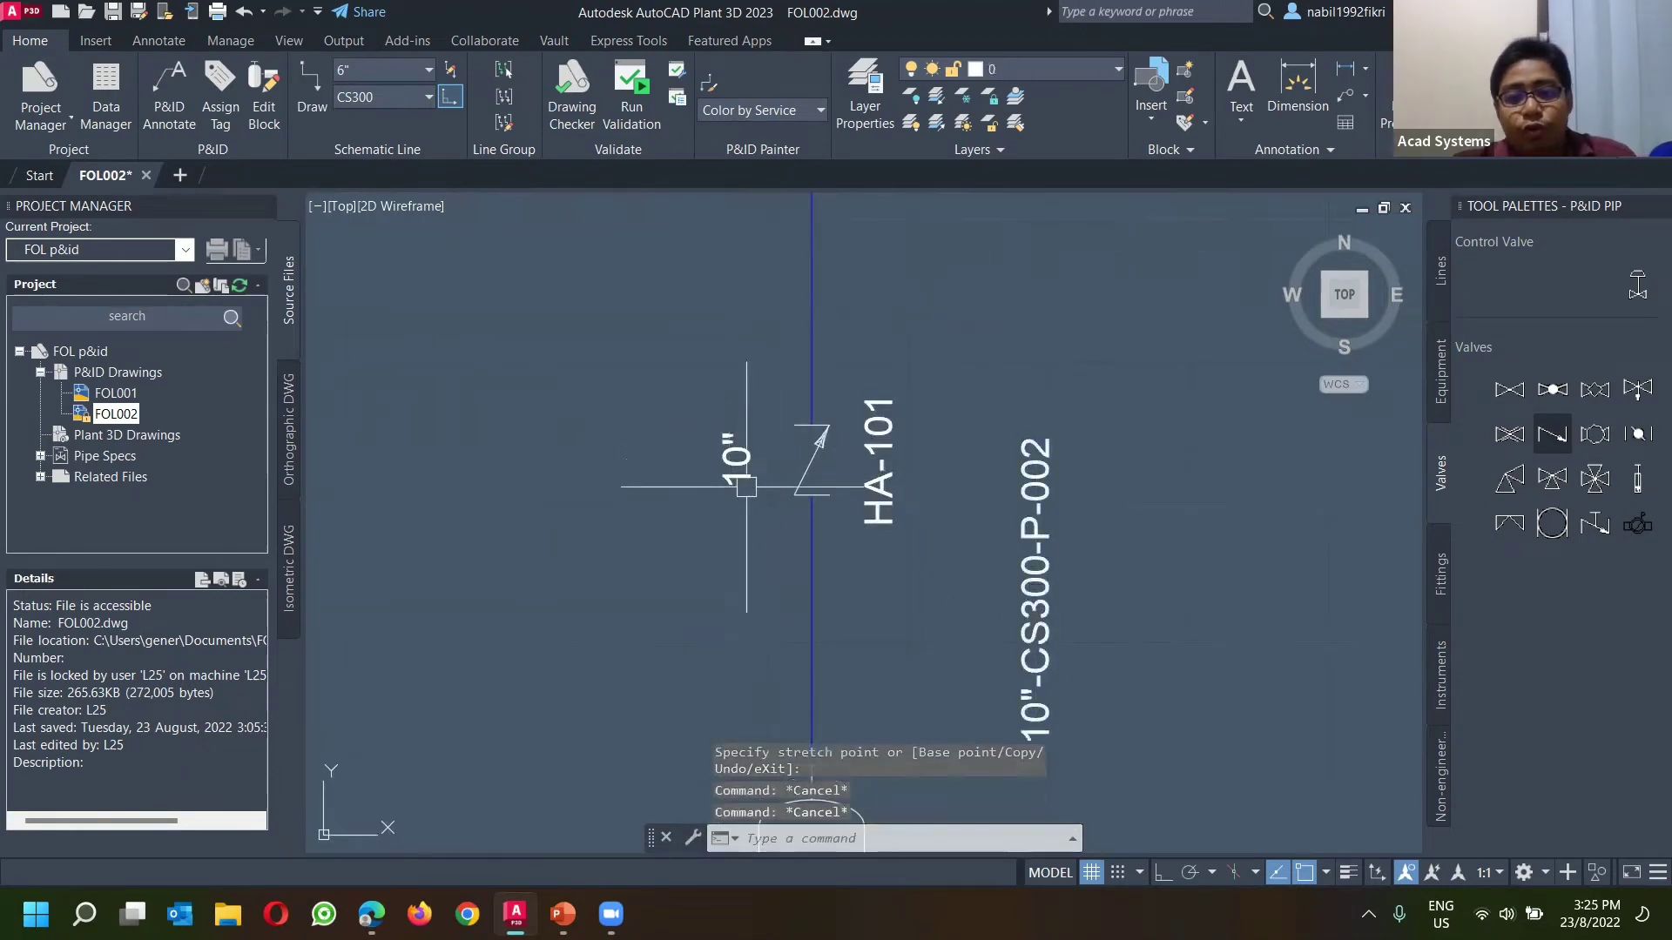
Step: Move the check valve off the P-001 discharge line into the empty space between the two pump lines
scroll(749, 480, "up", 2)
scroll(749, 481, "down", 3)
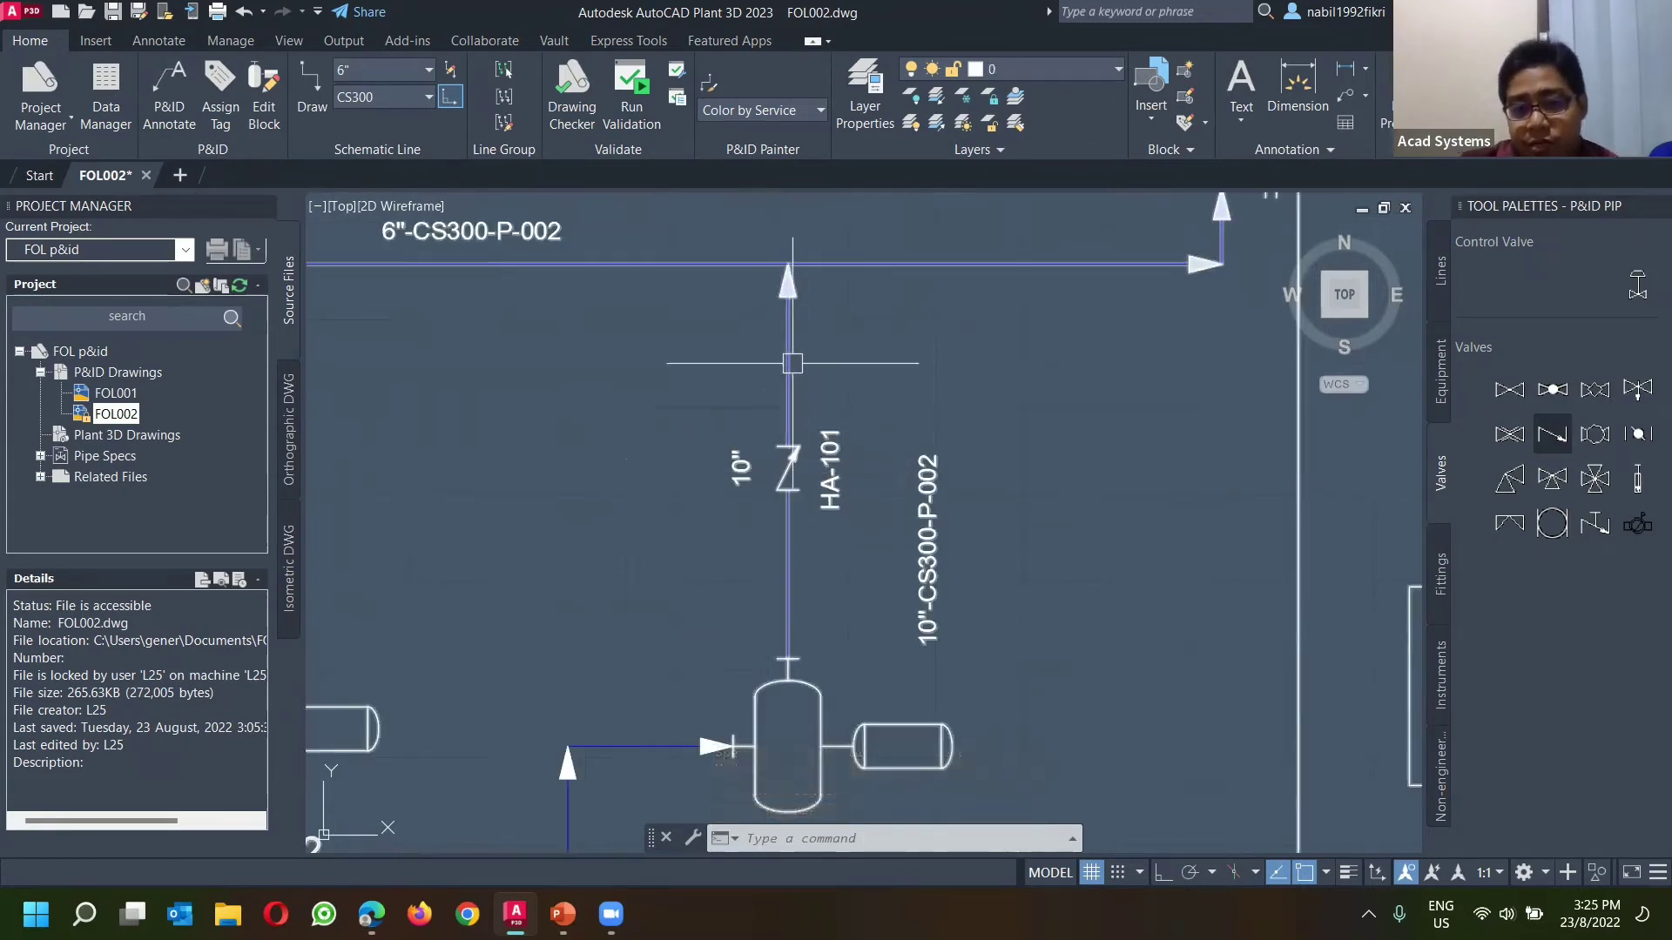
scroll(792, 363, "down", 2)
middle_click_drag(762, 418, 777, 429)
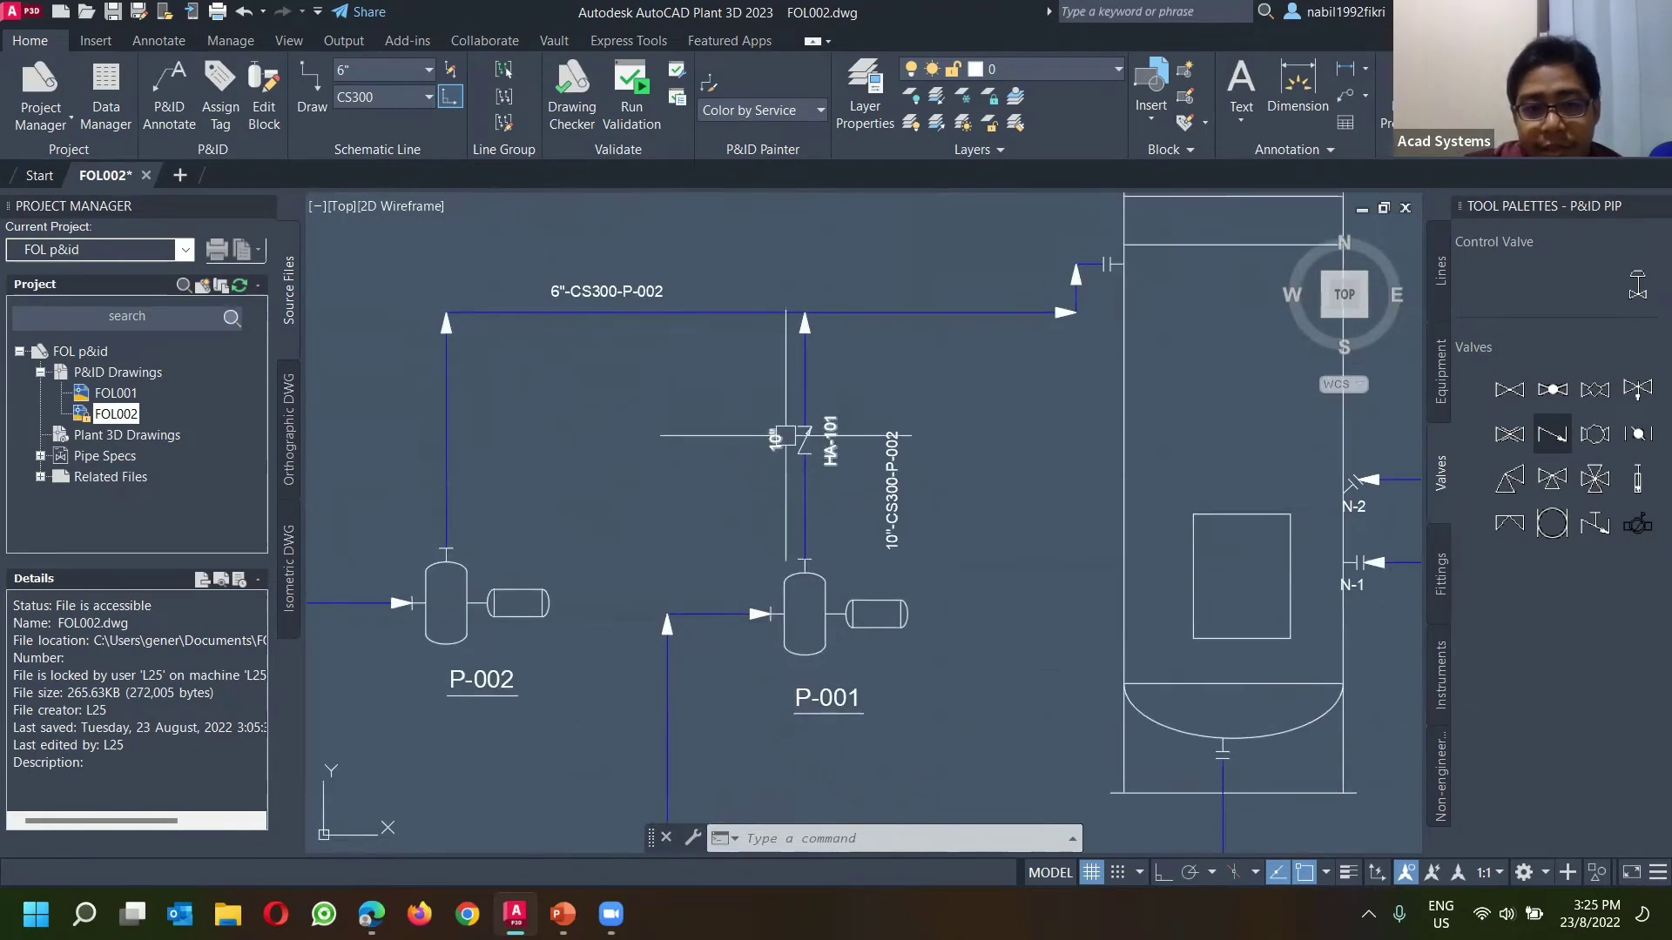
left_click(804, 441)
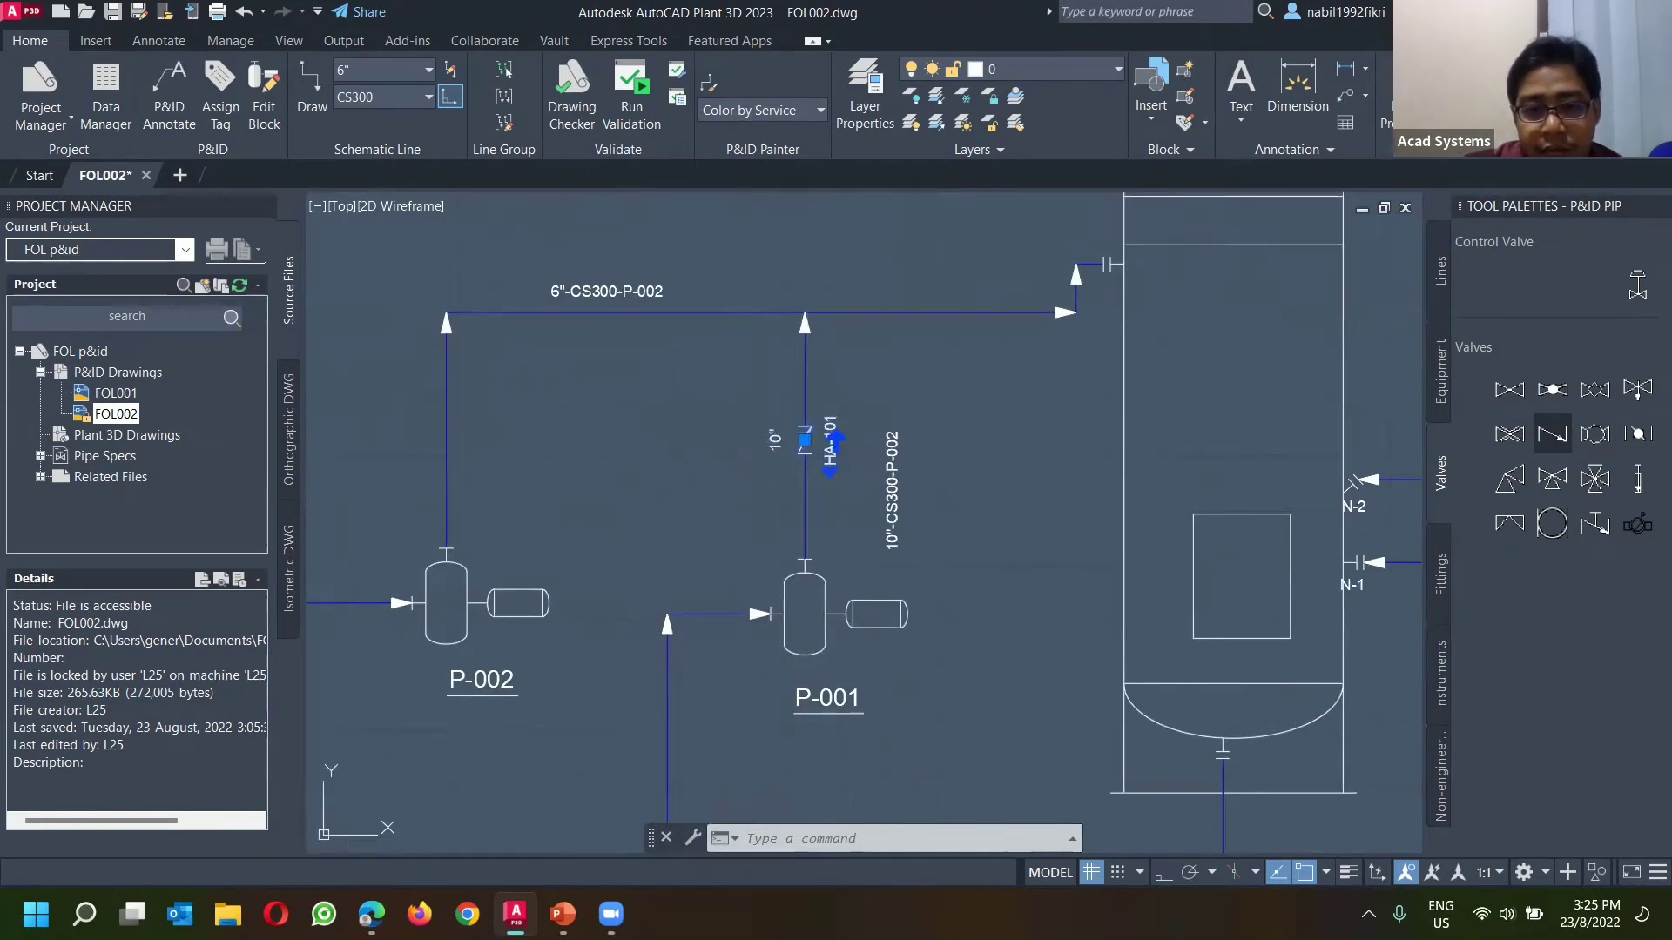
scroll(777, 453, "up", 2)
left_click(841, 429)
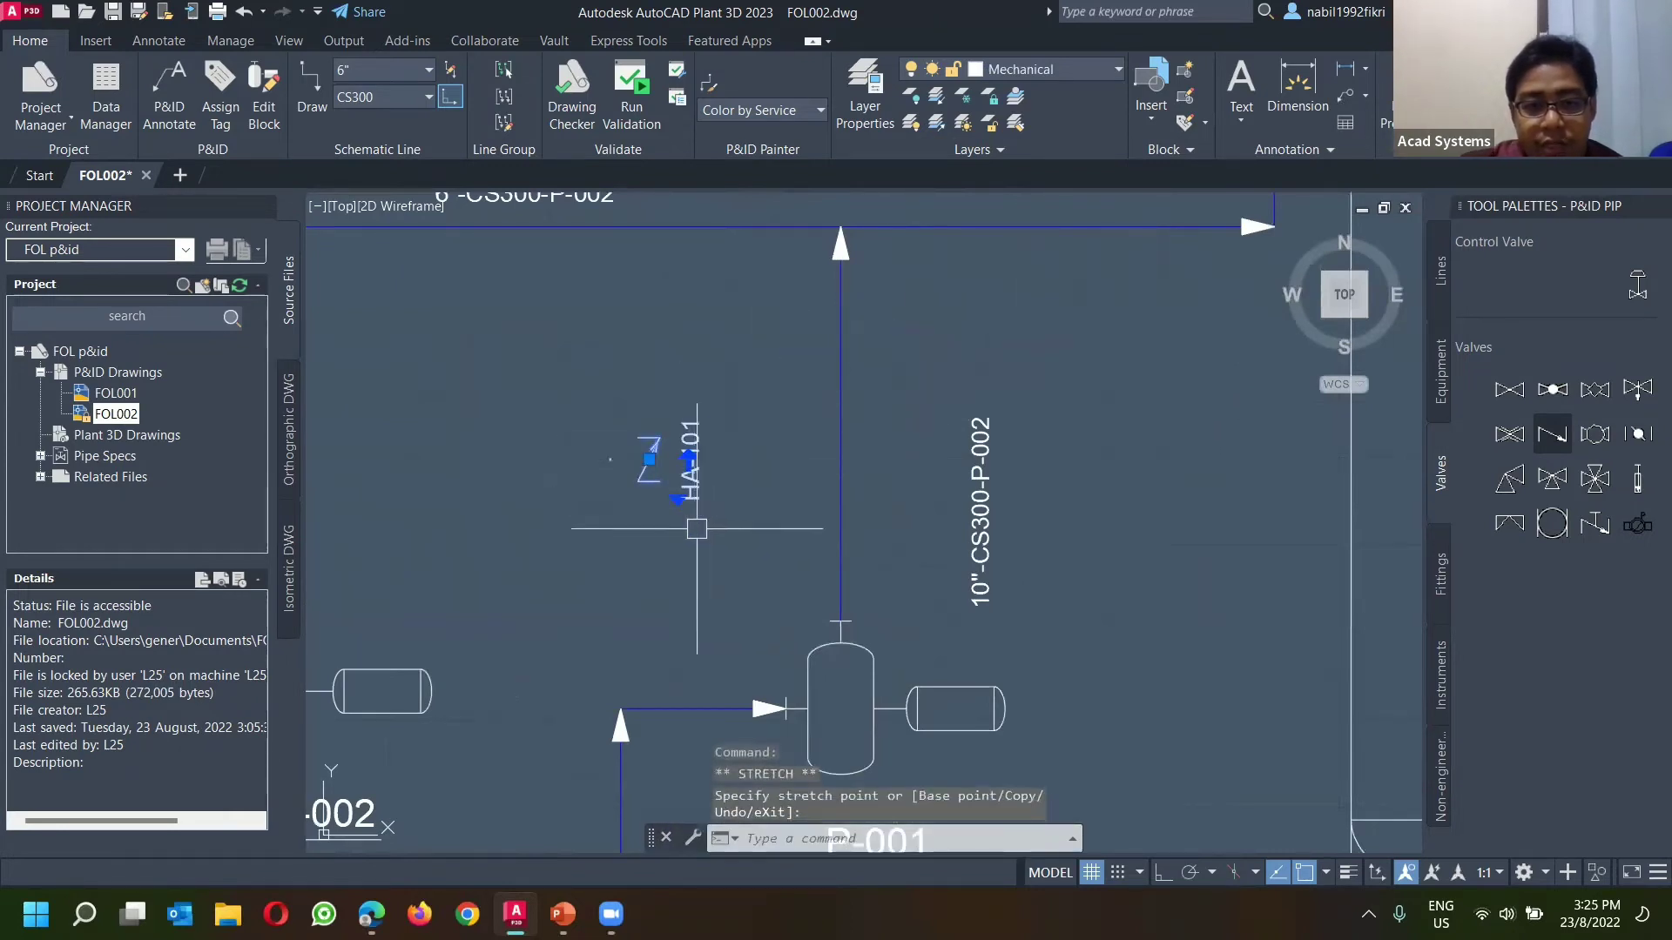
key("Escape")
key("Escape")
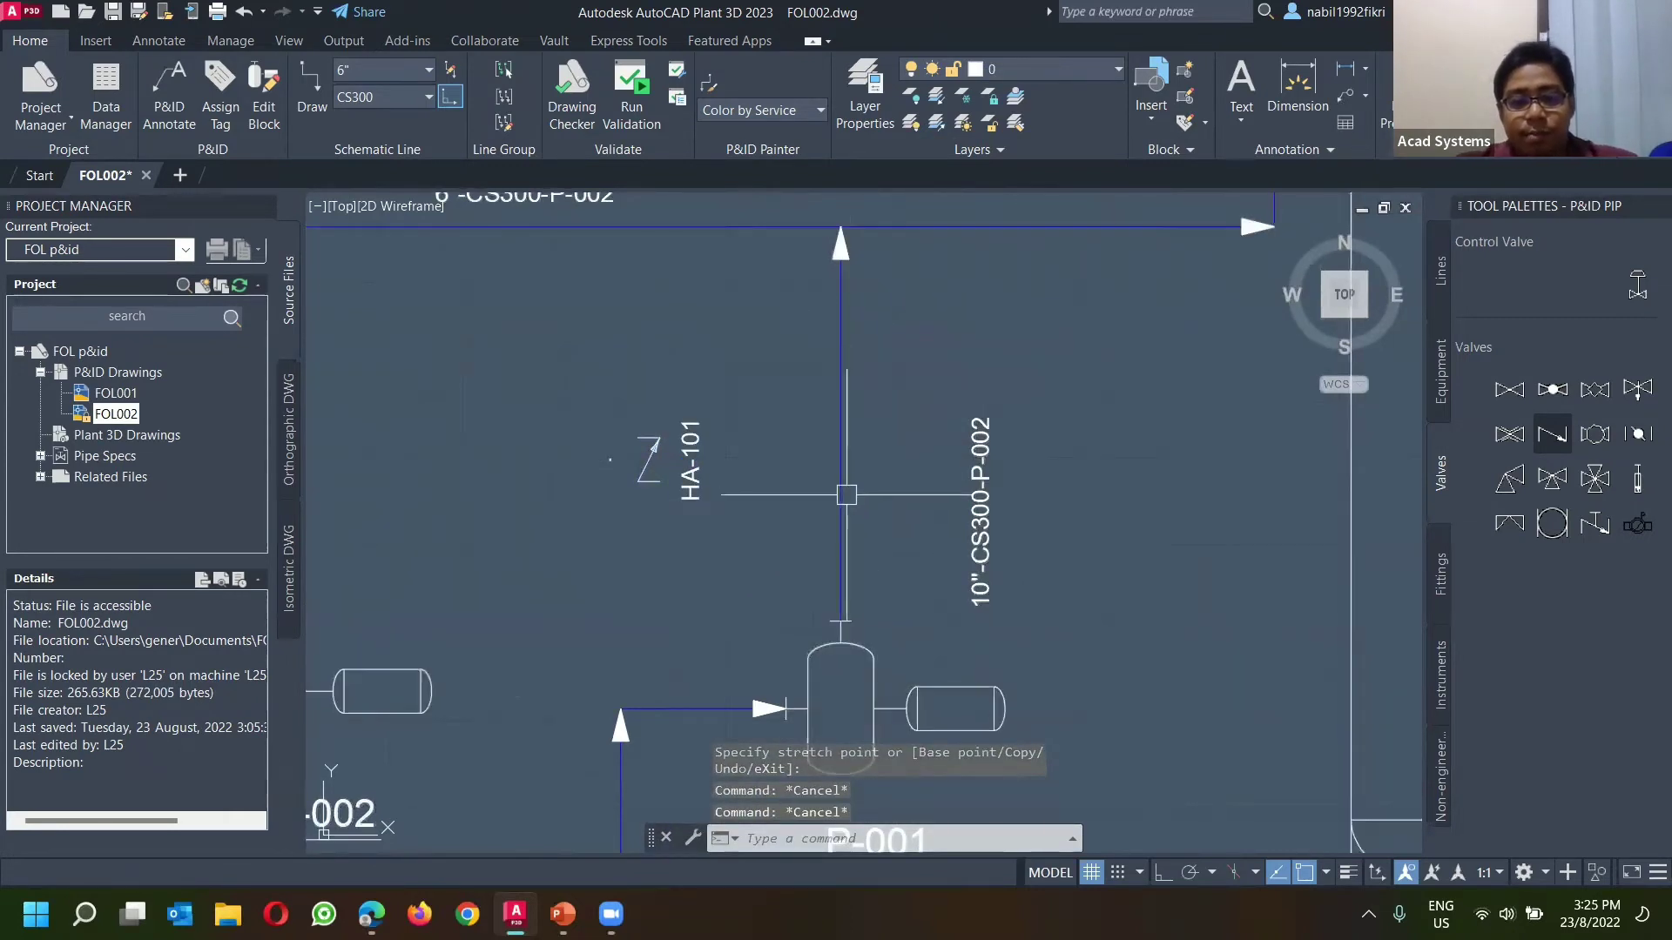
Step: Move the detached check valve onto the vertical discharge line above pump P-002
scroll(667, 444, "up", 3)
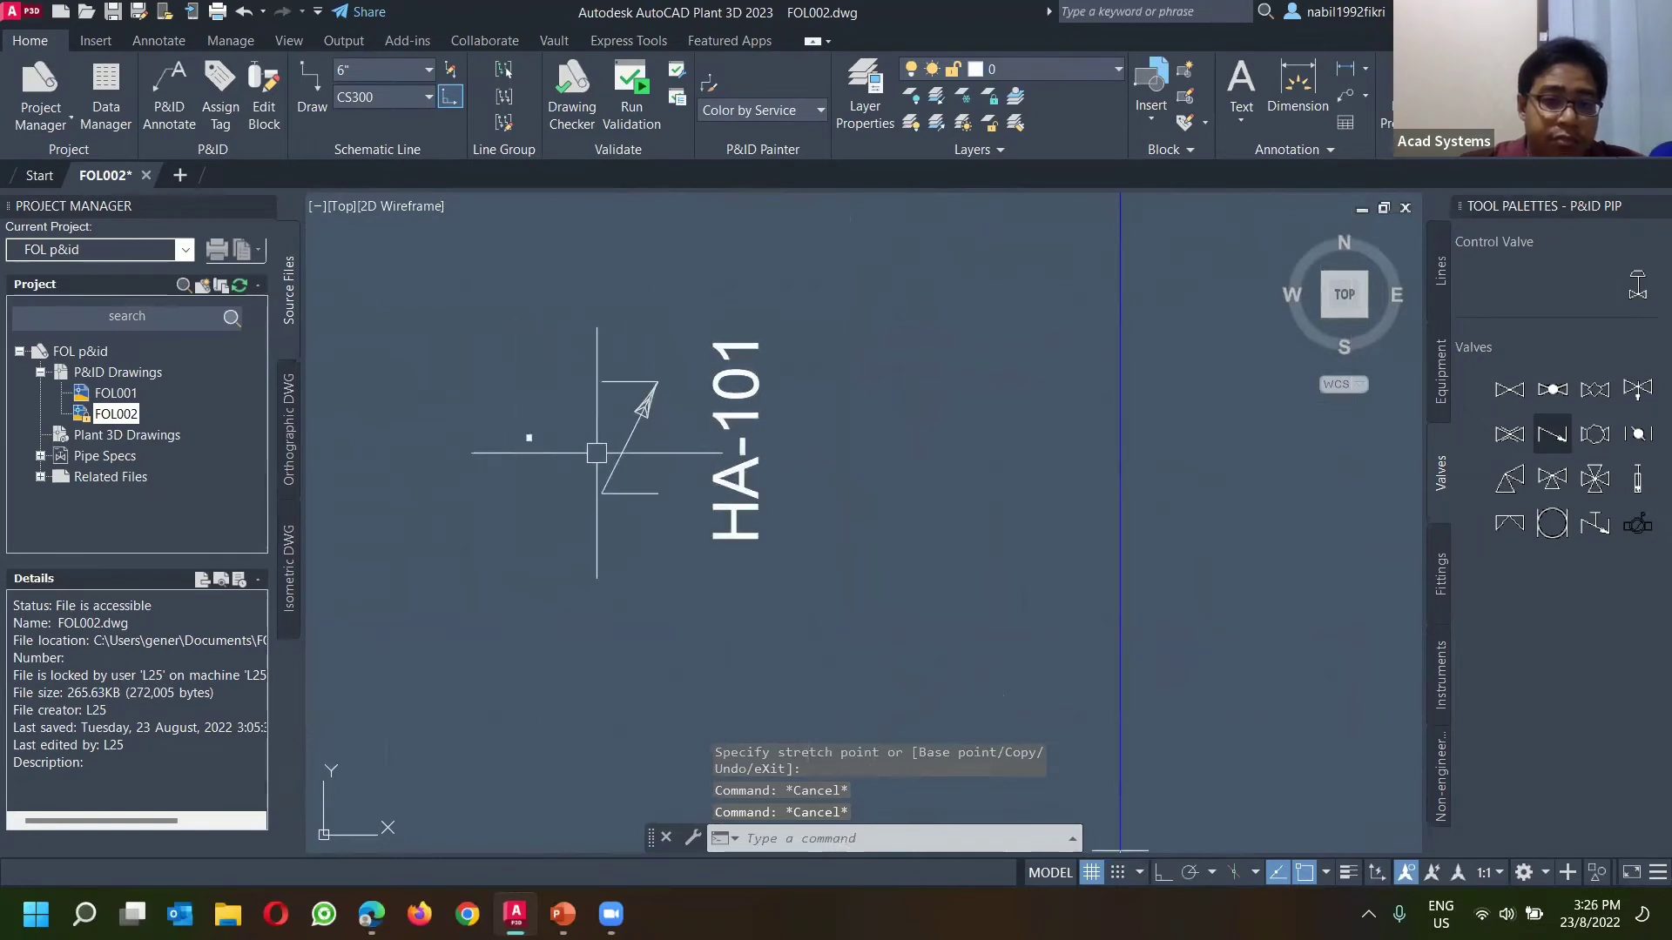
scroll(610, 444, "down", 4)
middle_click_drag(578, 448, 777, 497)
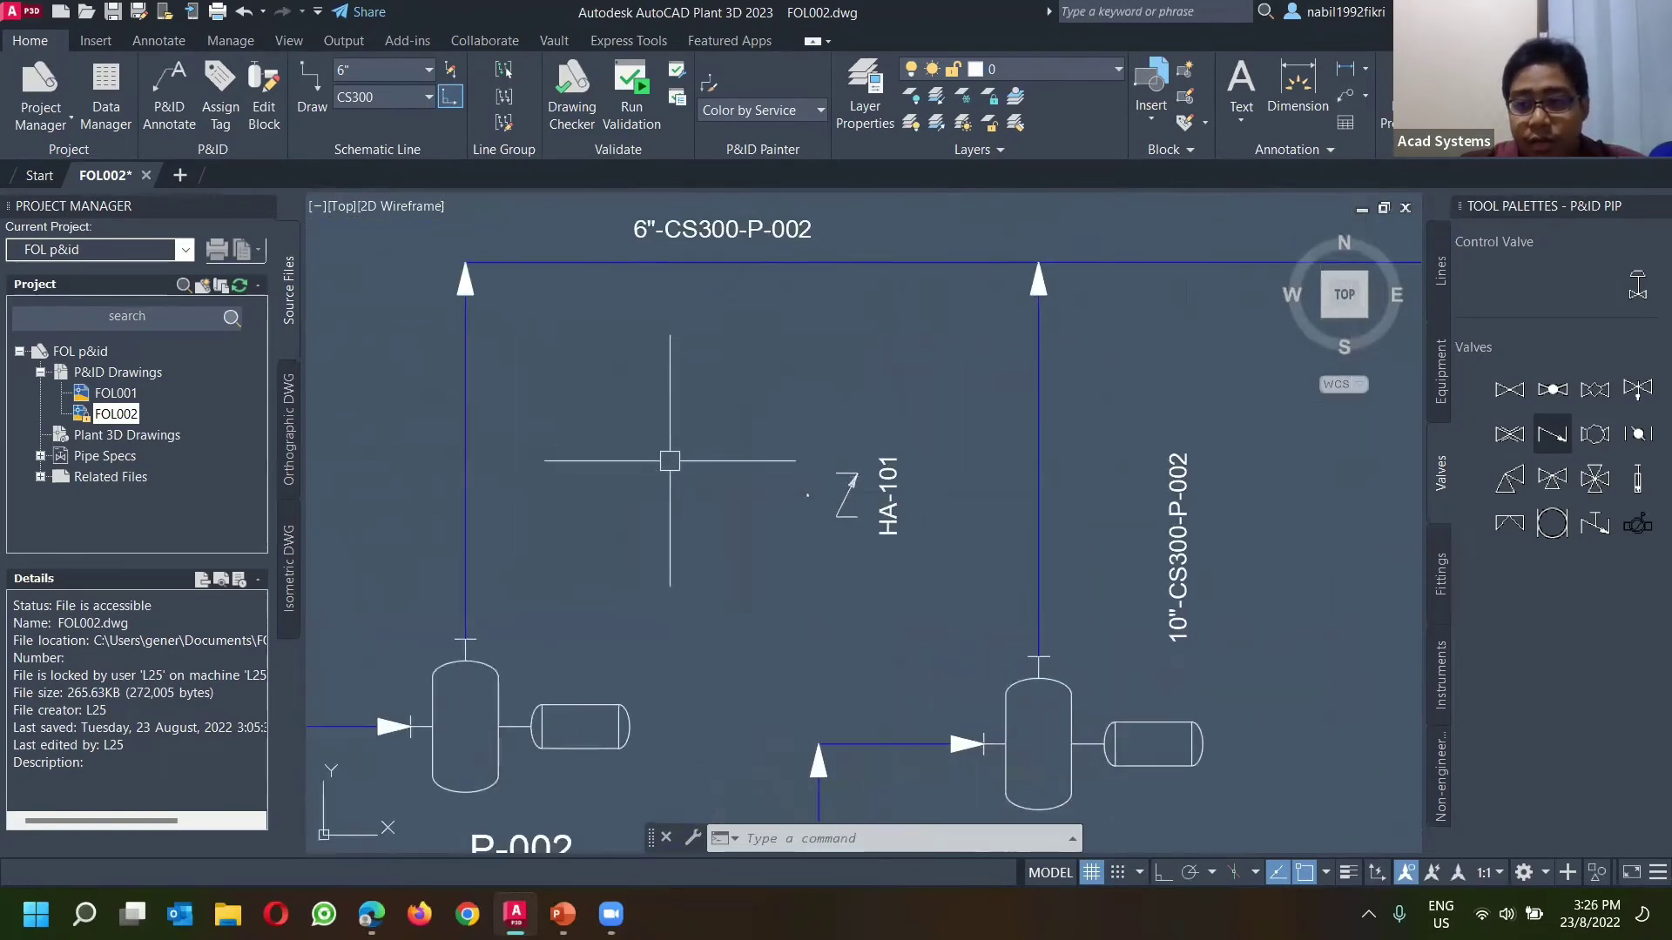
left_click(841, 490)
left_click(846, 495)
left_click(474, 452)
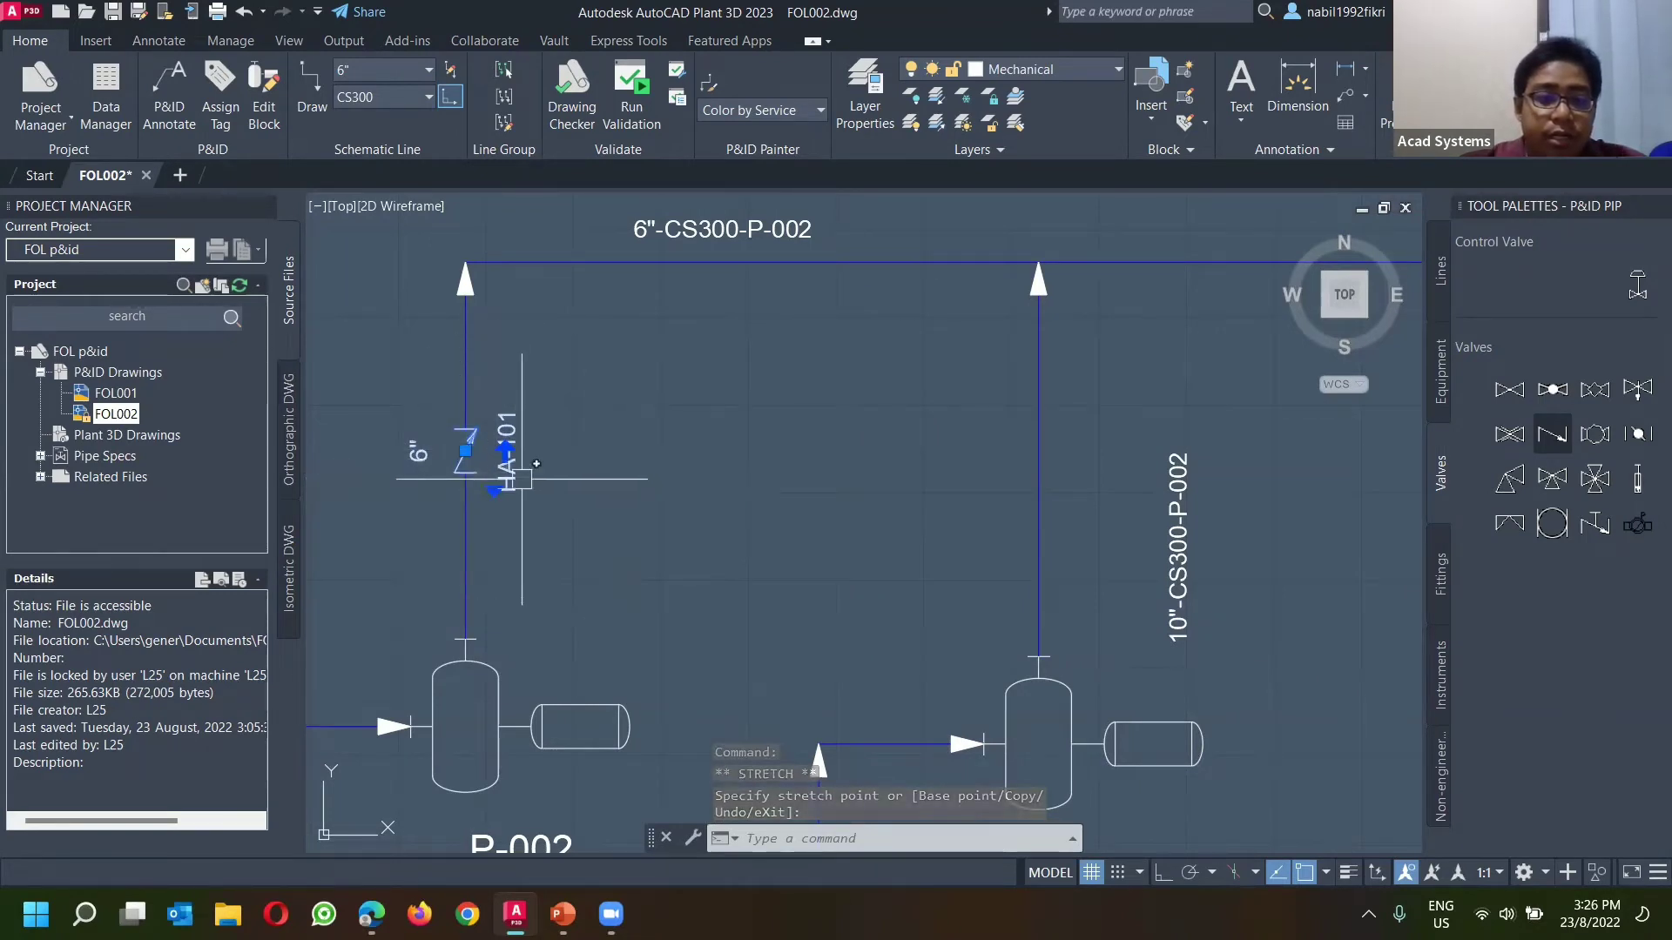
key("Escape")
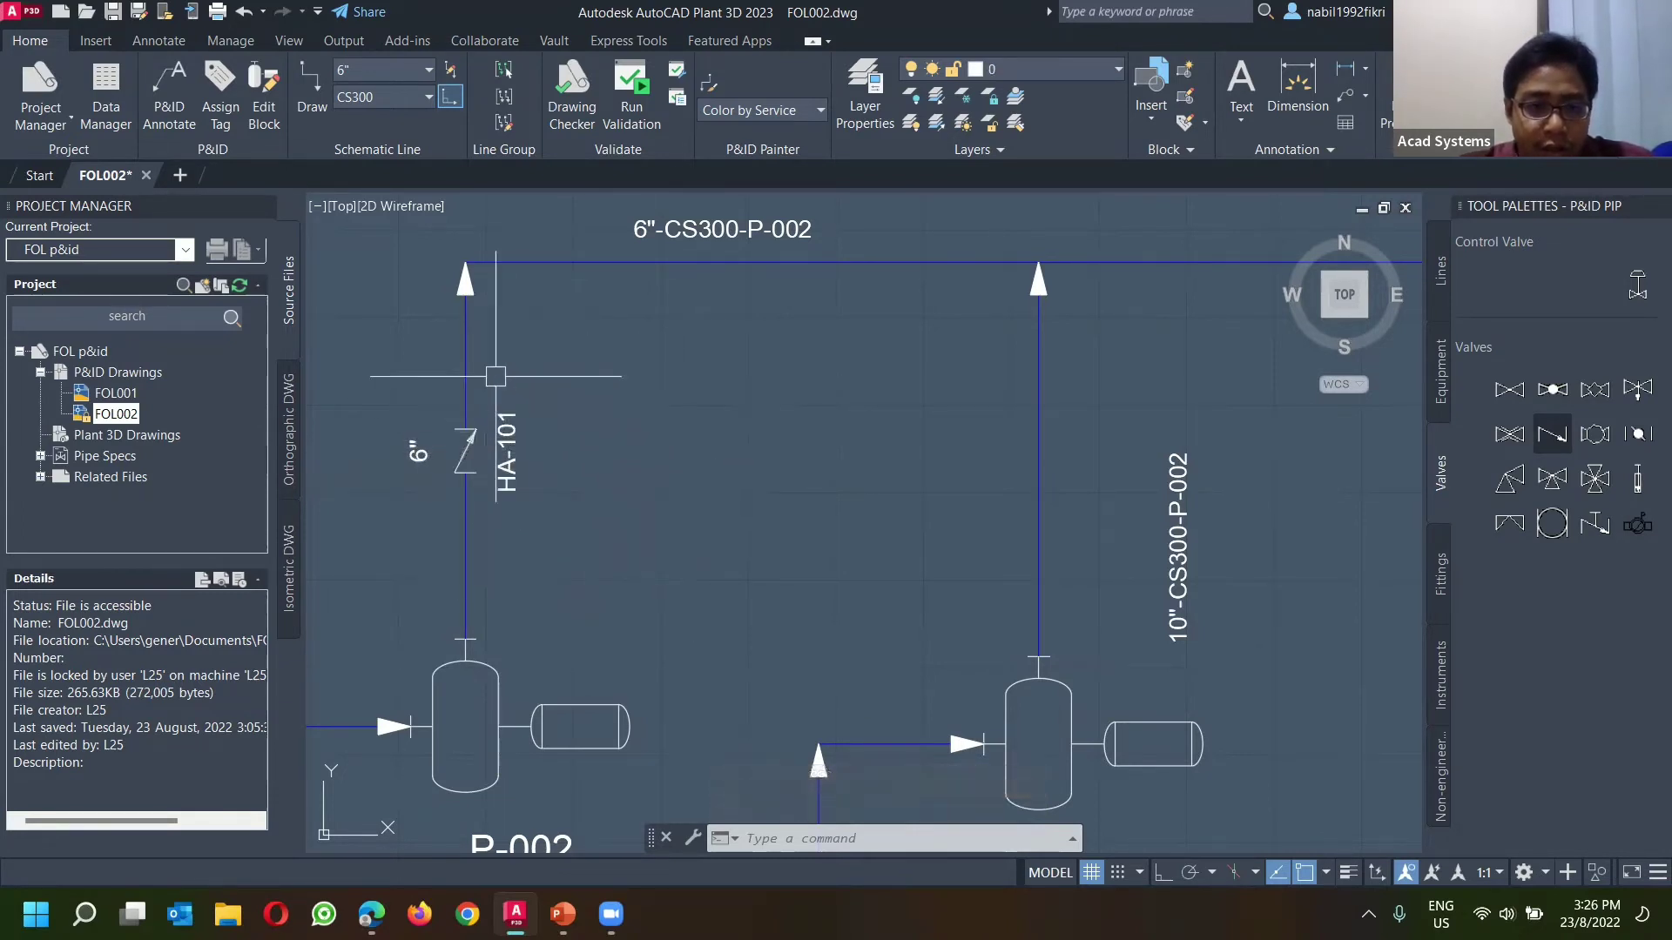
Step: Substitute the check valve on the P-002 discharge line with a Generic Rotary Valve
left_click(466, 451)
scroll(427, 457, "up", 4)
middle_click_drag(494, 475, 632, 483)
scroll(629, 483, "down", 2)
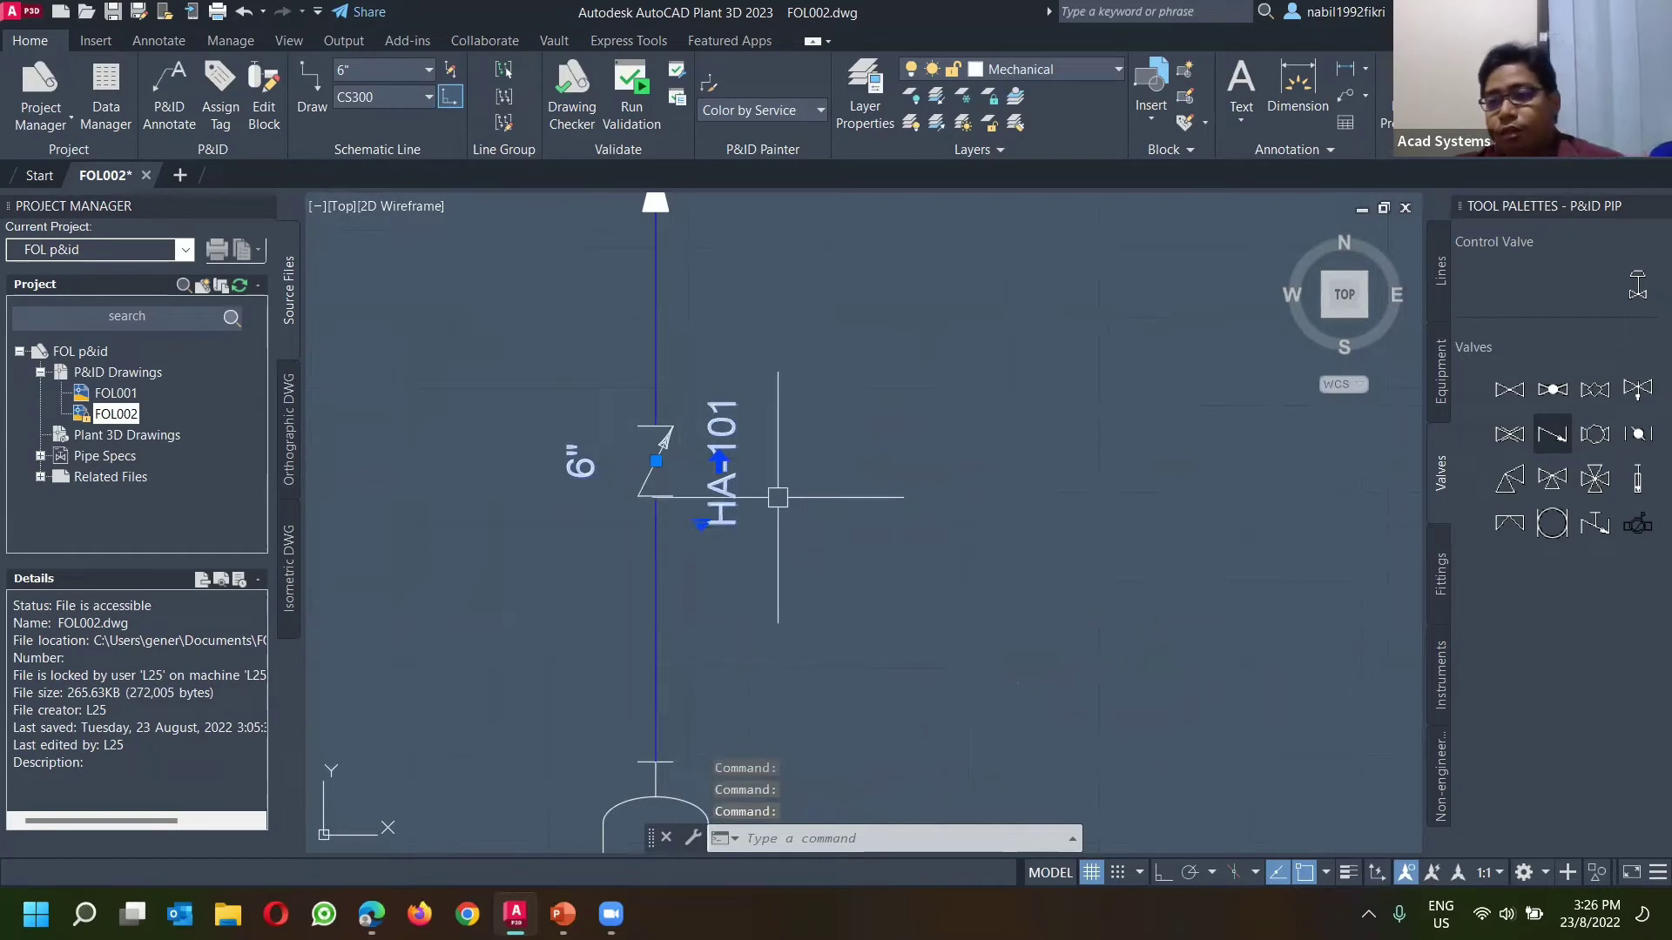
left_click(701, 525)
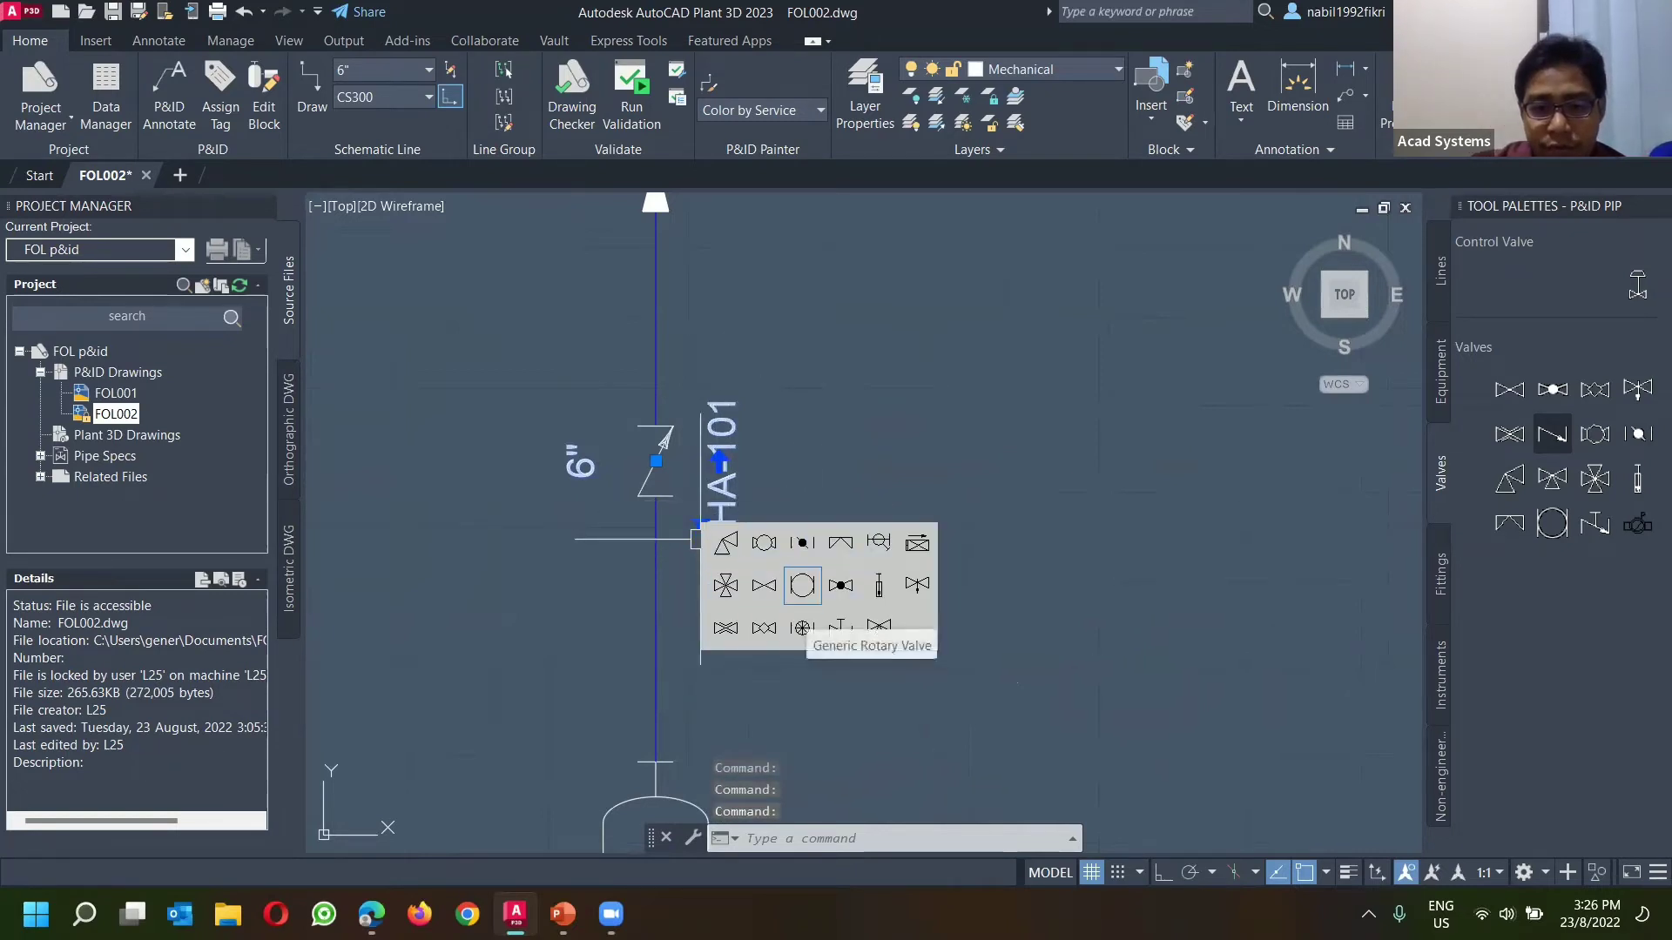
left_click(802, 585)
scroll(877, 512, "down", 2)
middle_click_drag(1008, 555, 833, 557)
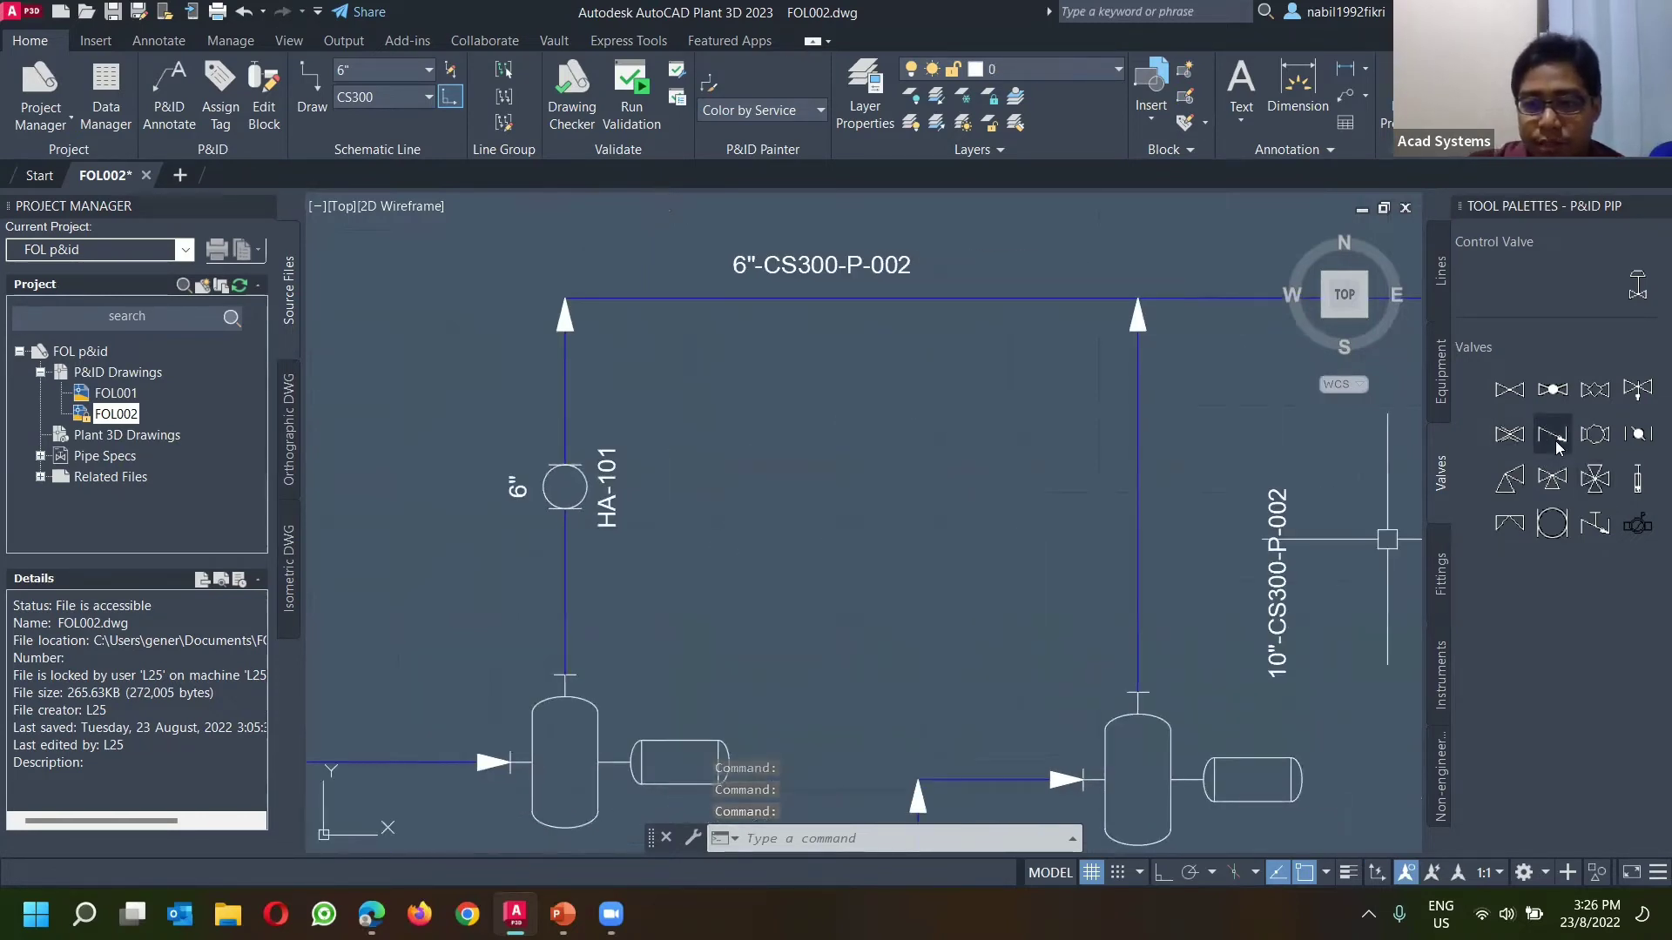
left_click(1158, 515)
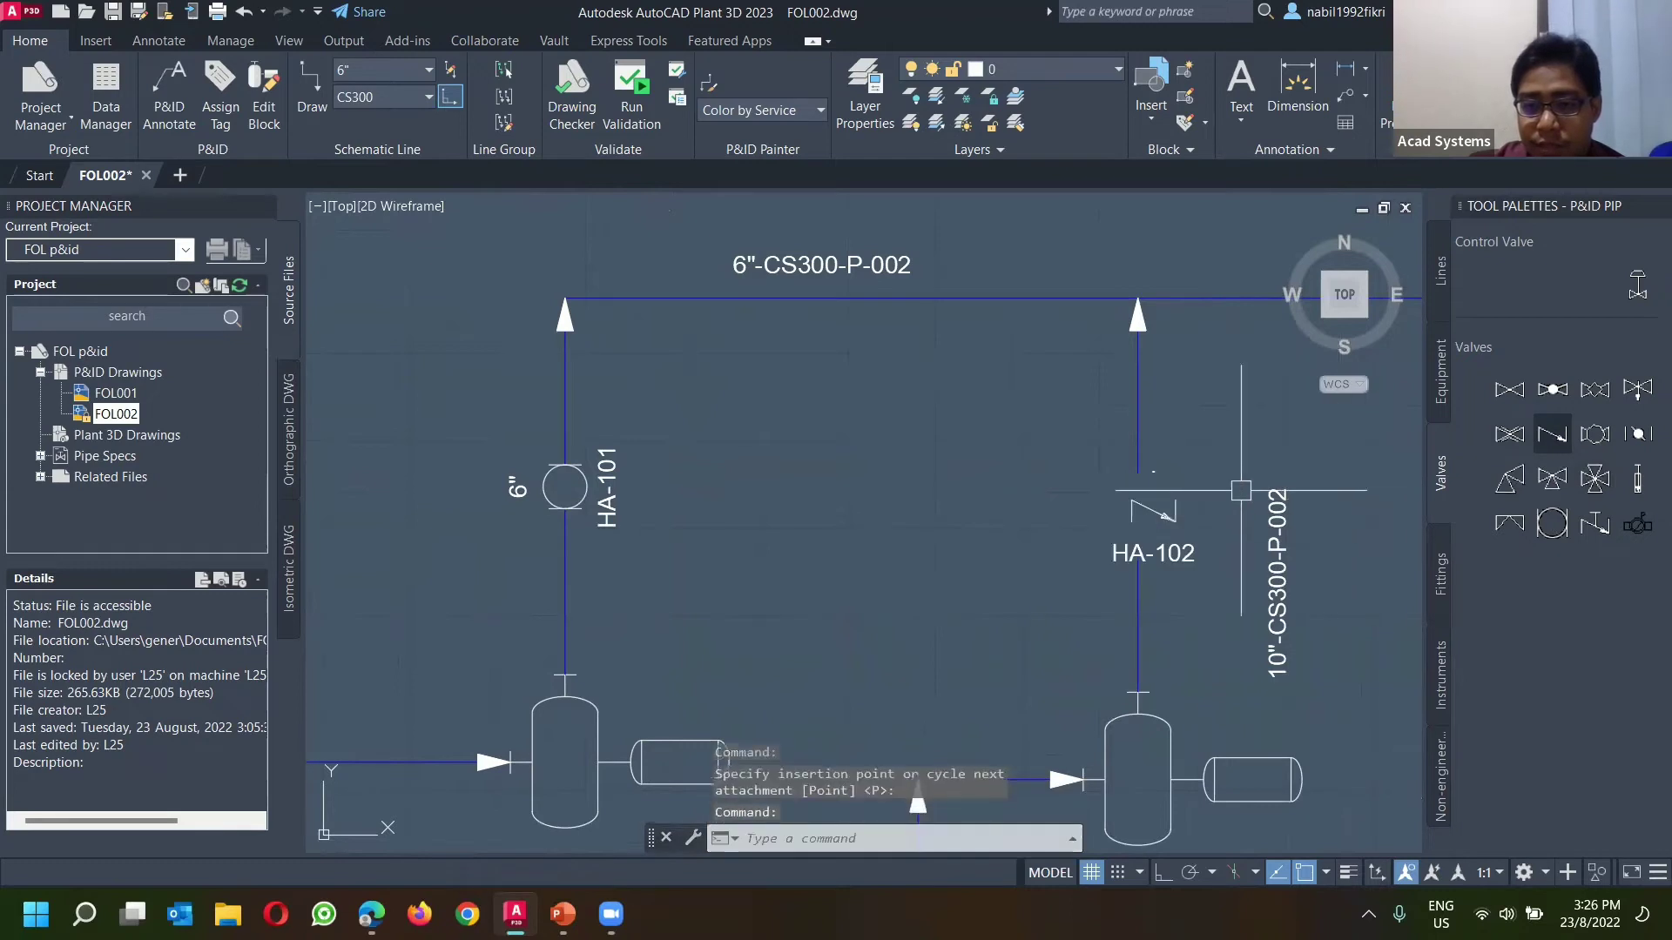
scroll(1165, 515, "down", 2)
left_click(1161, 507)
key("Delete")
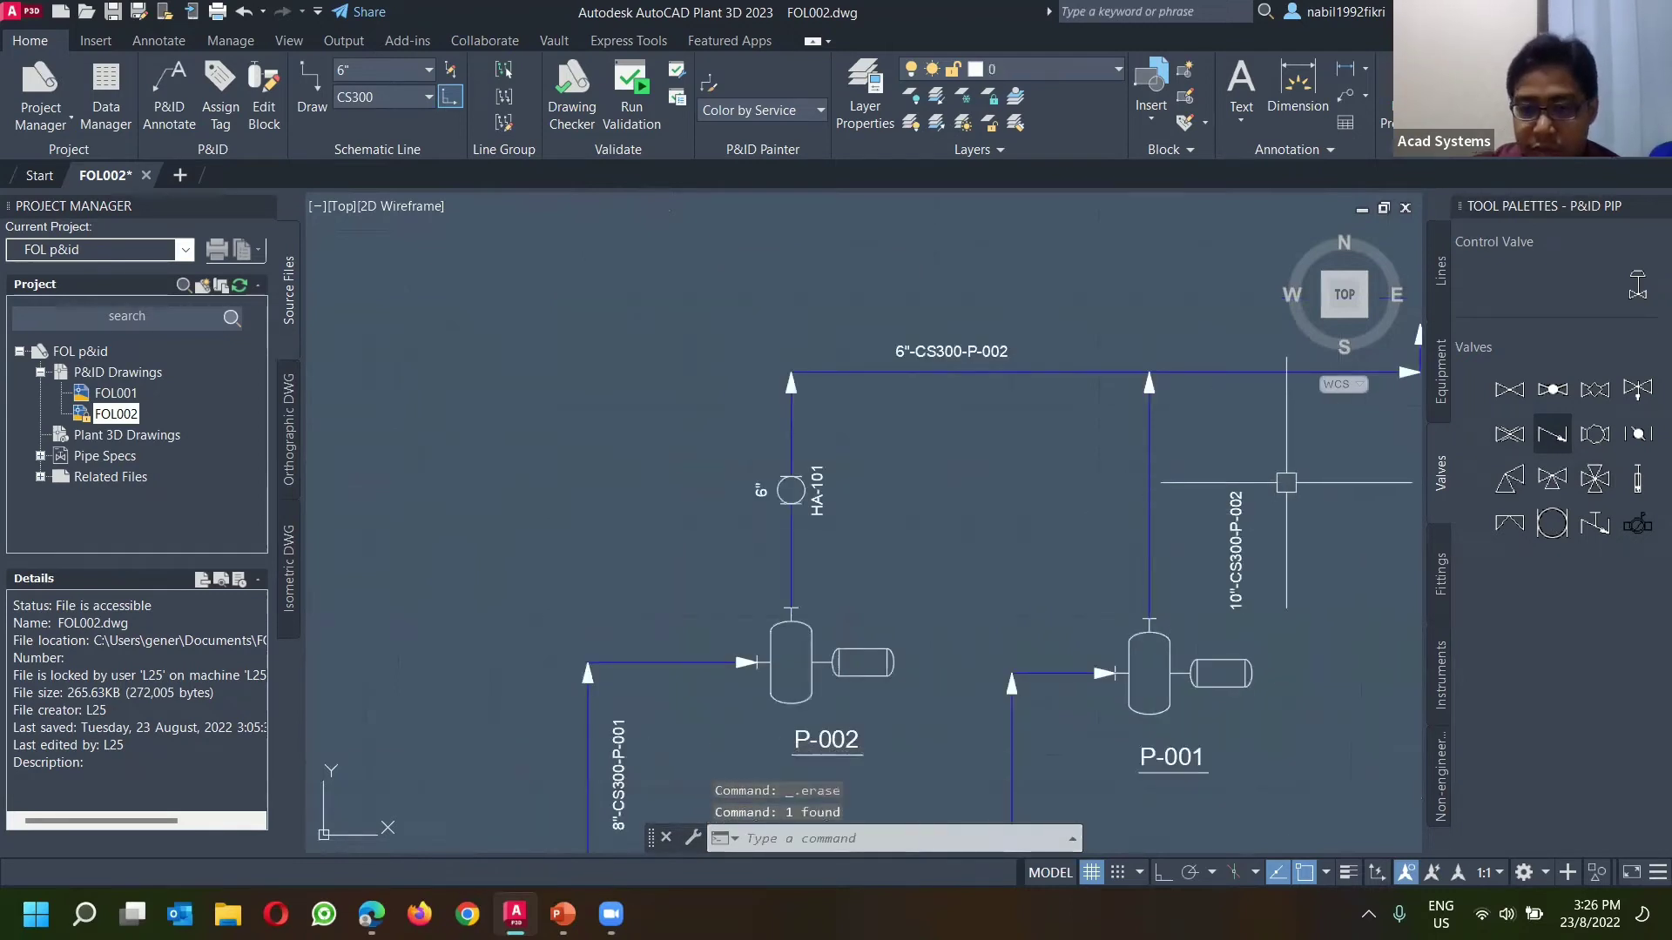
Step: Place a check valve on the vertical discharge line above pump P-001
left_click(1551, 433)
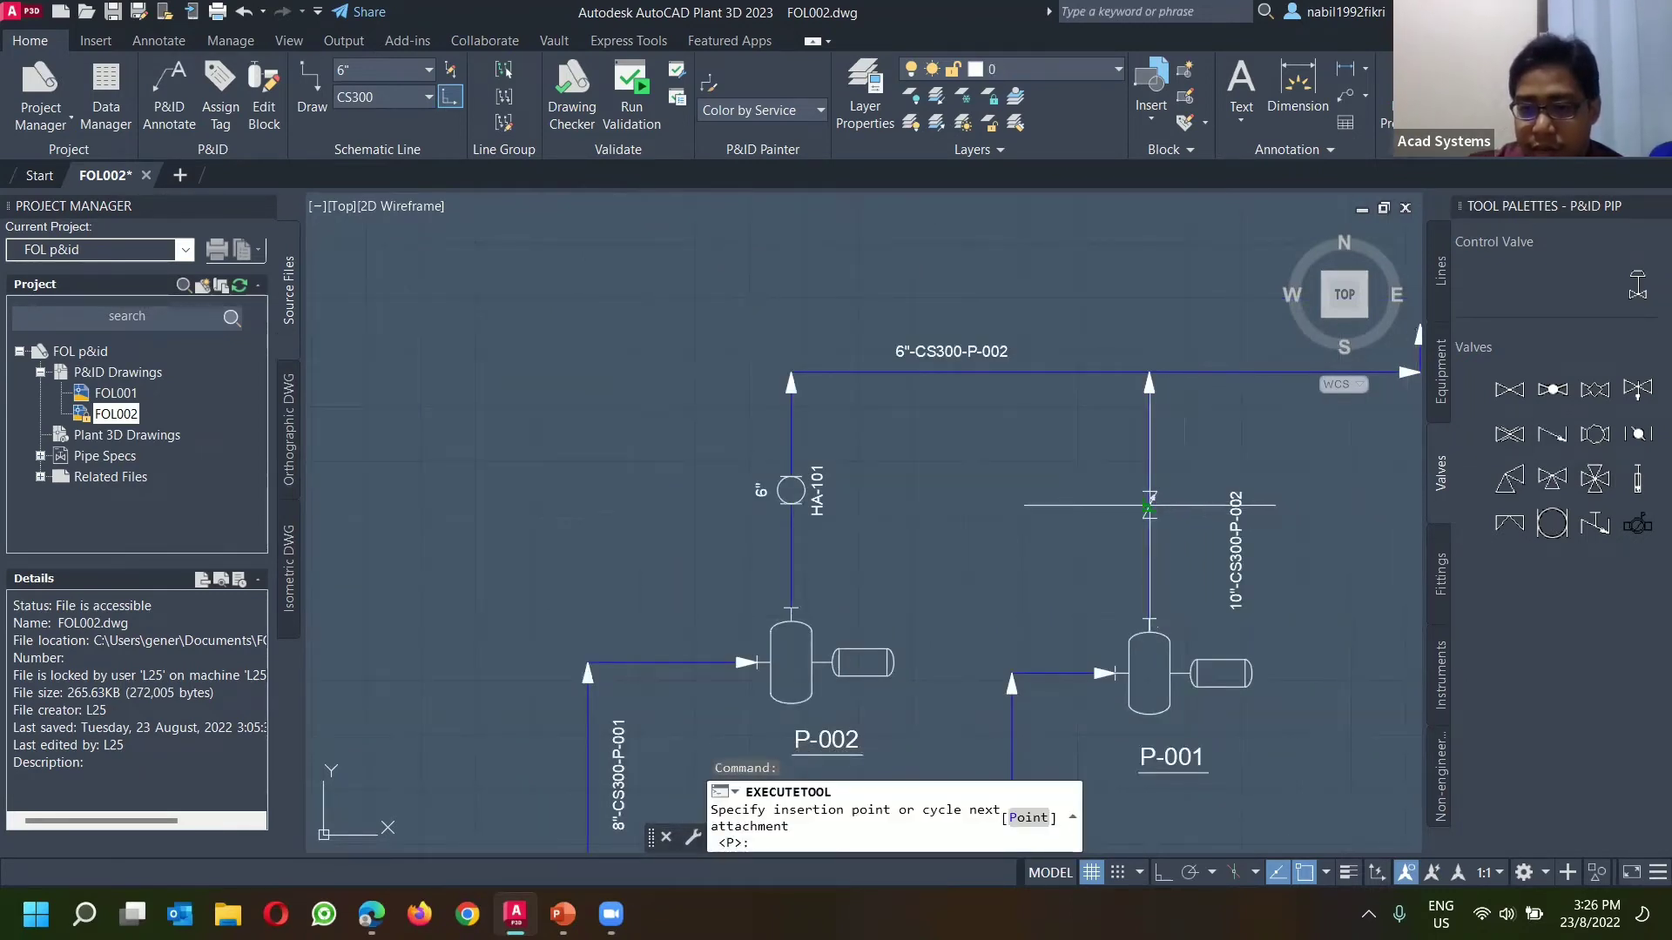
left_click(1149, 505)
scroll(758, 534, "down", 3)
scroll(758, 535, "down", 2)
scroll(876, 522, "up", 2)
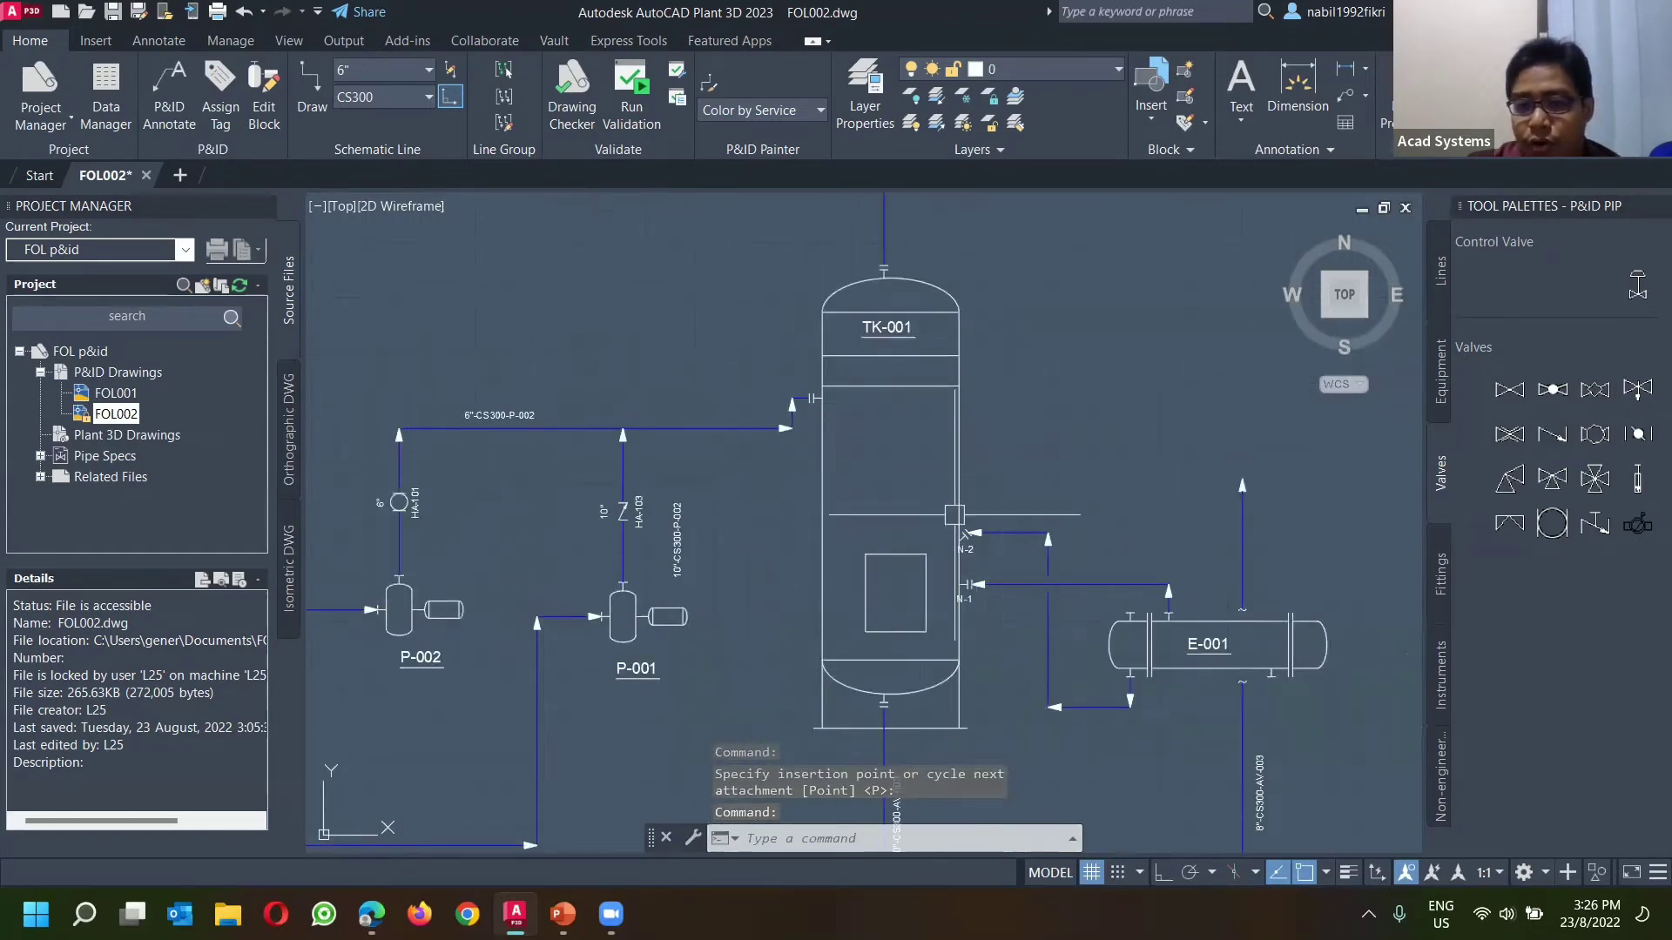
scroll(836, 426, "down", 2)
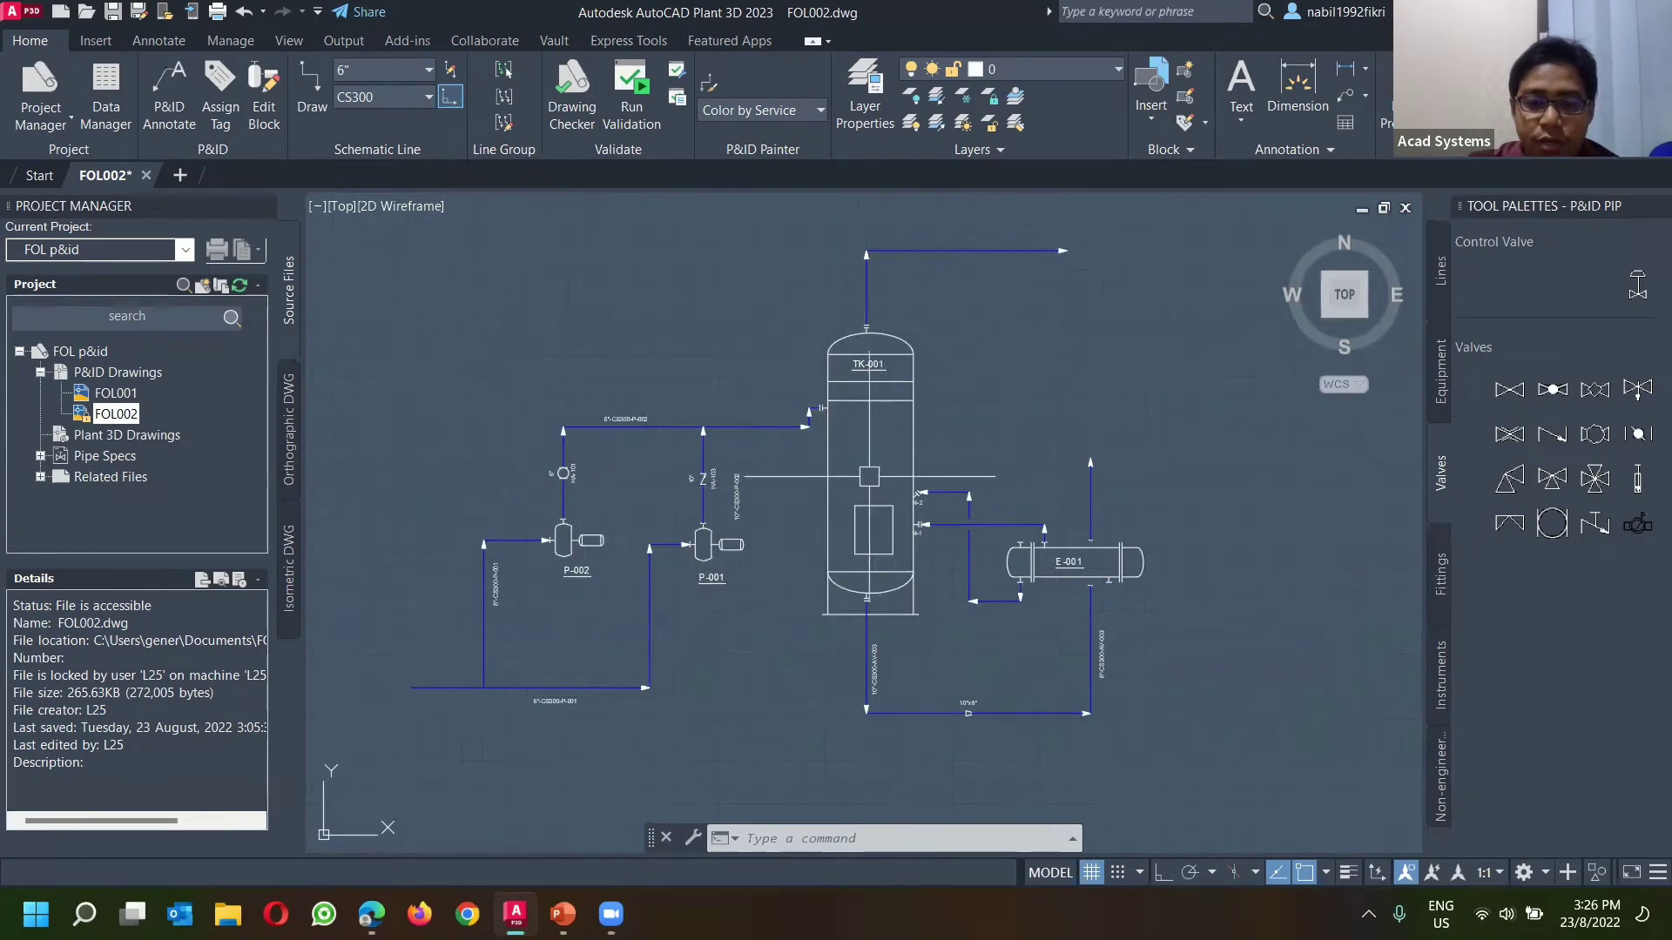
scroll(929, 408, "down", 2)
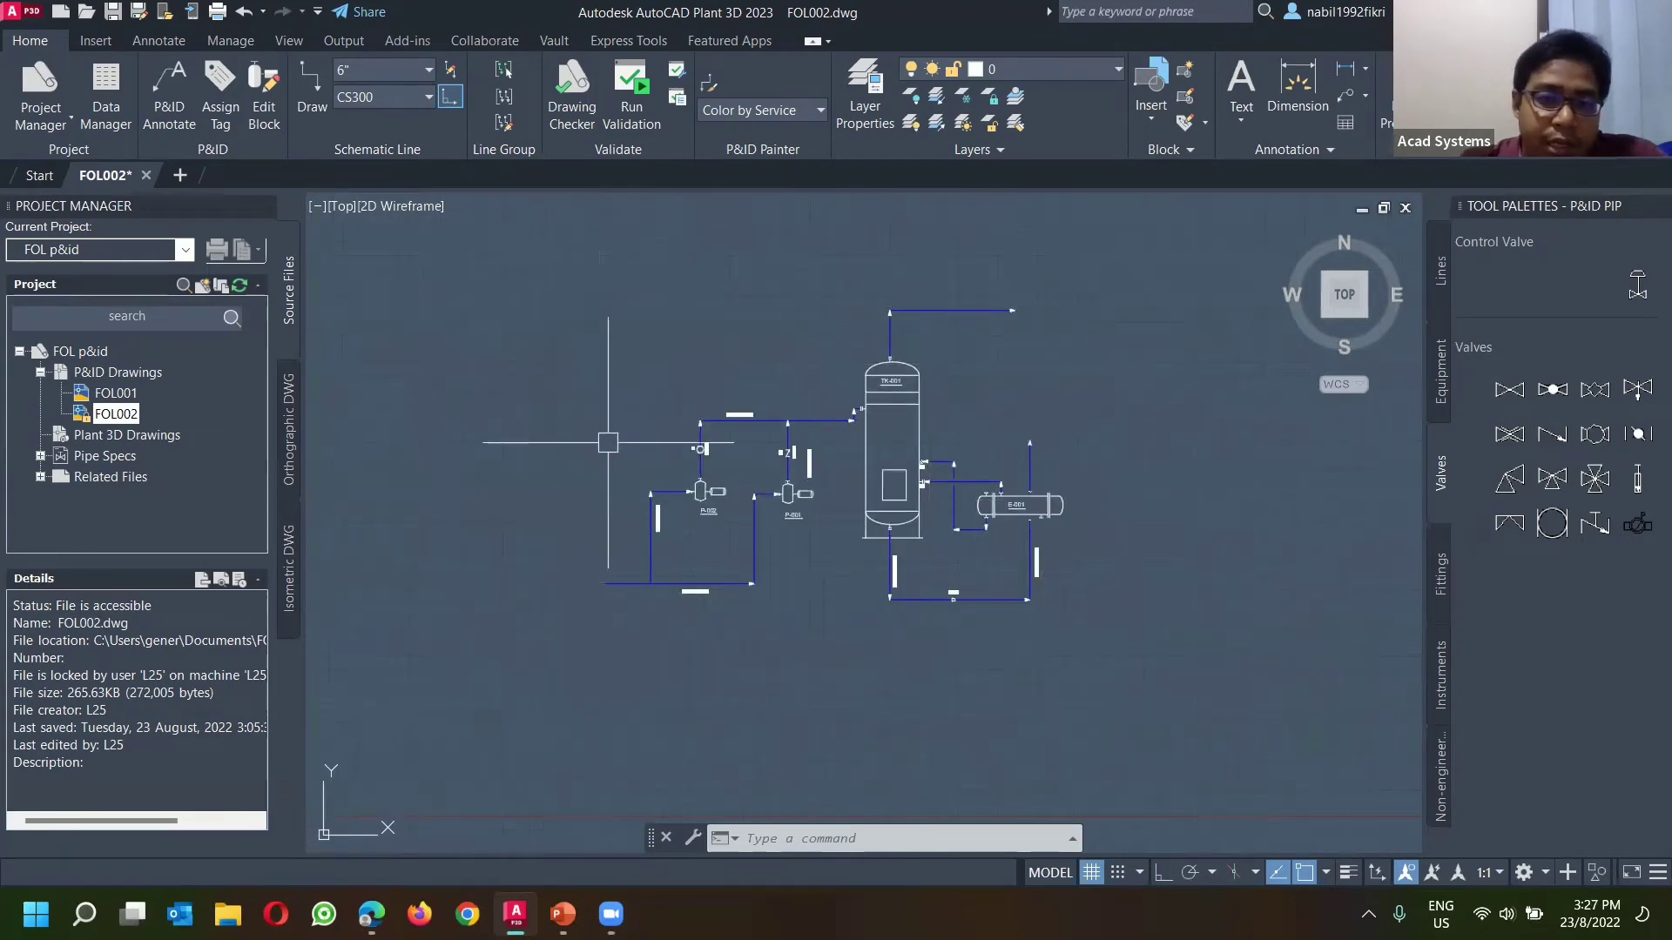
scroll(901, 420, "up", 2)
middle_click_drag(901, 421, 819, 465)
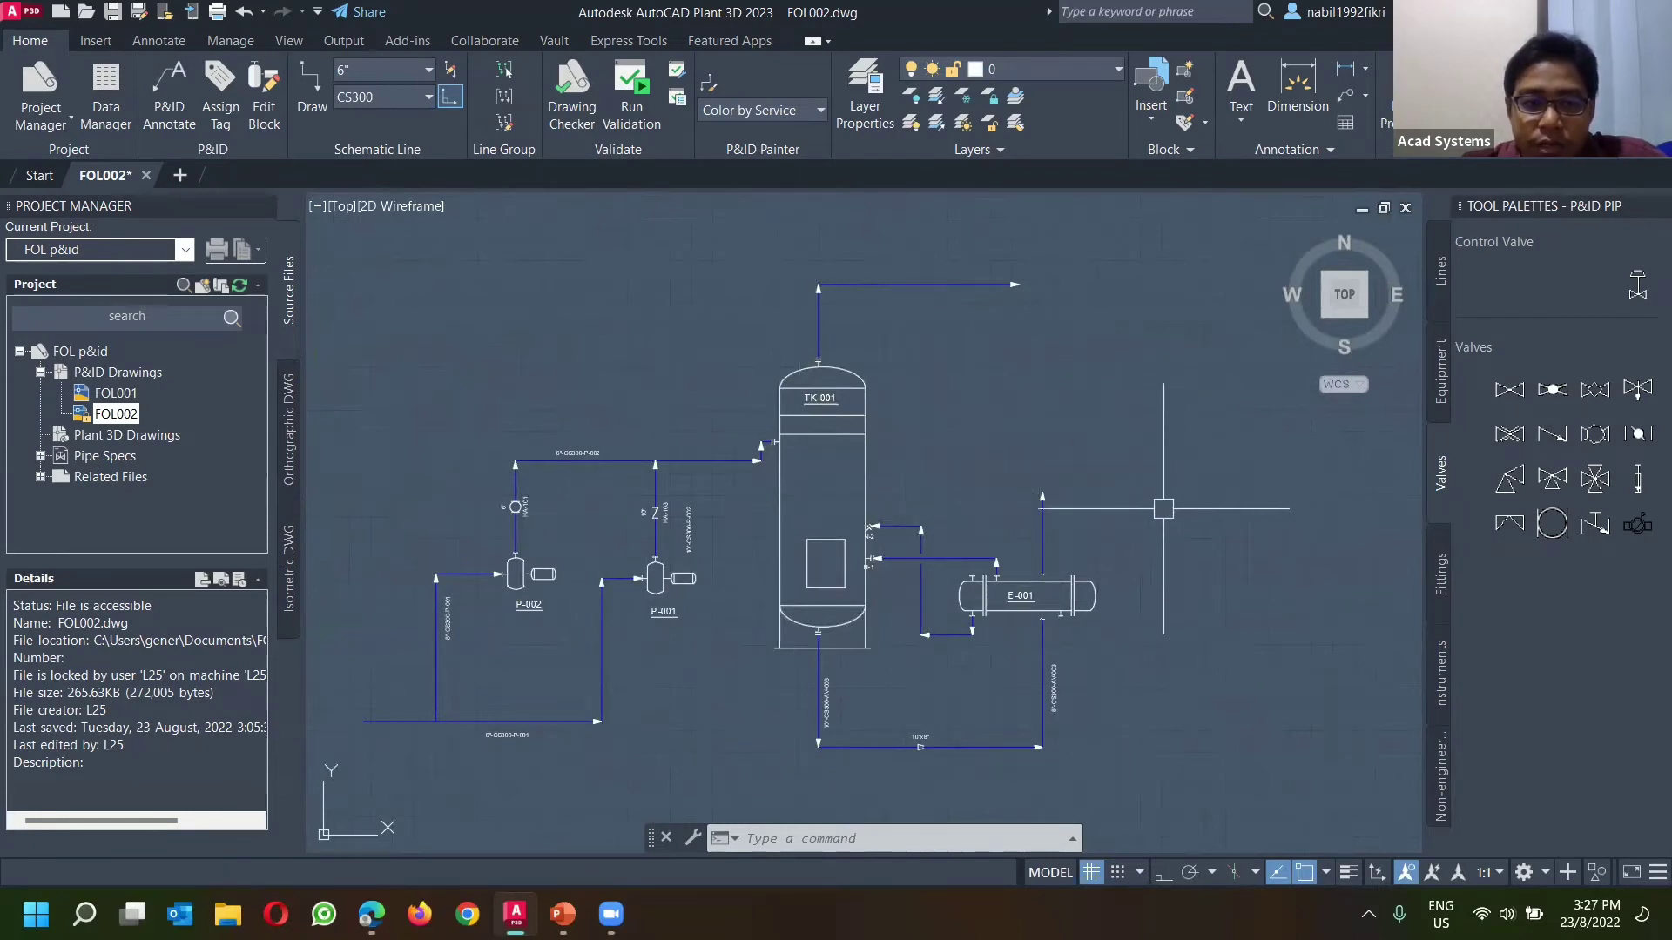
Step: Open the P&ID drawing FOL001 from the project and bring its sheet into view
double_click(116, 394)
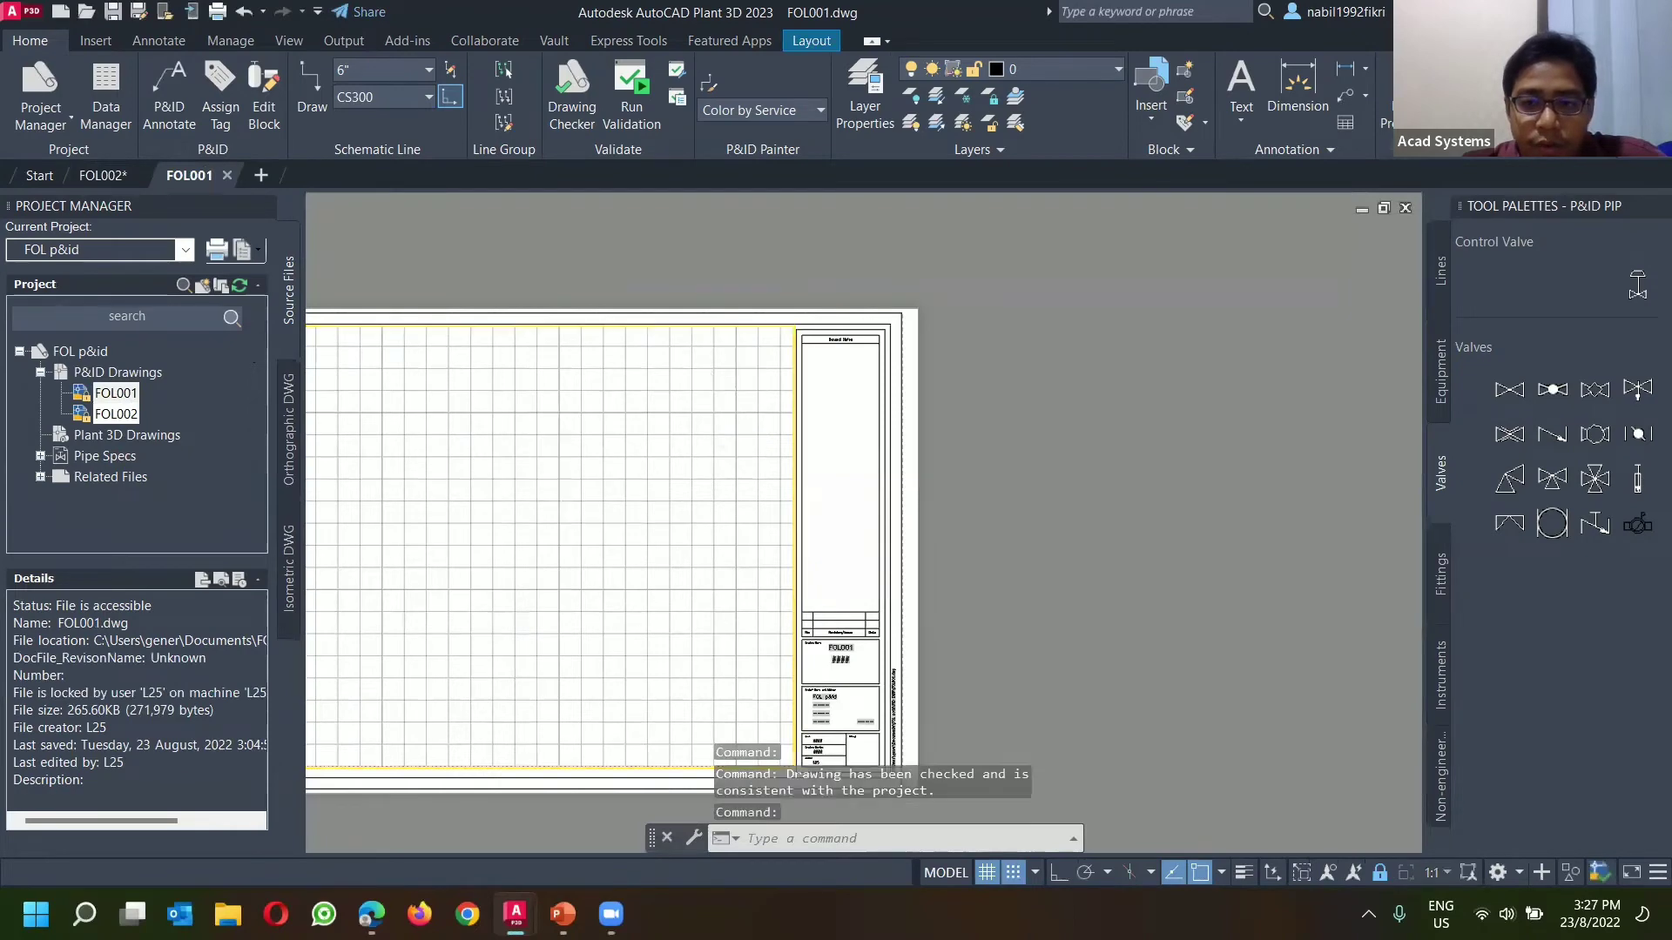
scroll(563, 516, "up", 2)
middle_click_drag(610, 476, 869, 519)
Step: Insert a domed-roof storage tank at default scale in FOL001, assign it the tag TK-002 and place the equipment tag annotation inside it
left_click(1443, 585)
left_click(1440, 370)
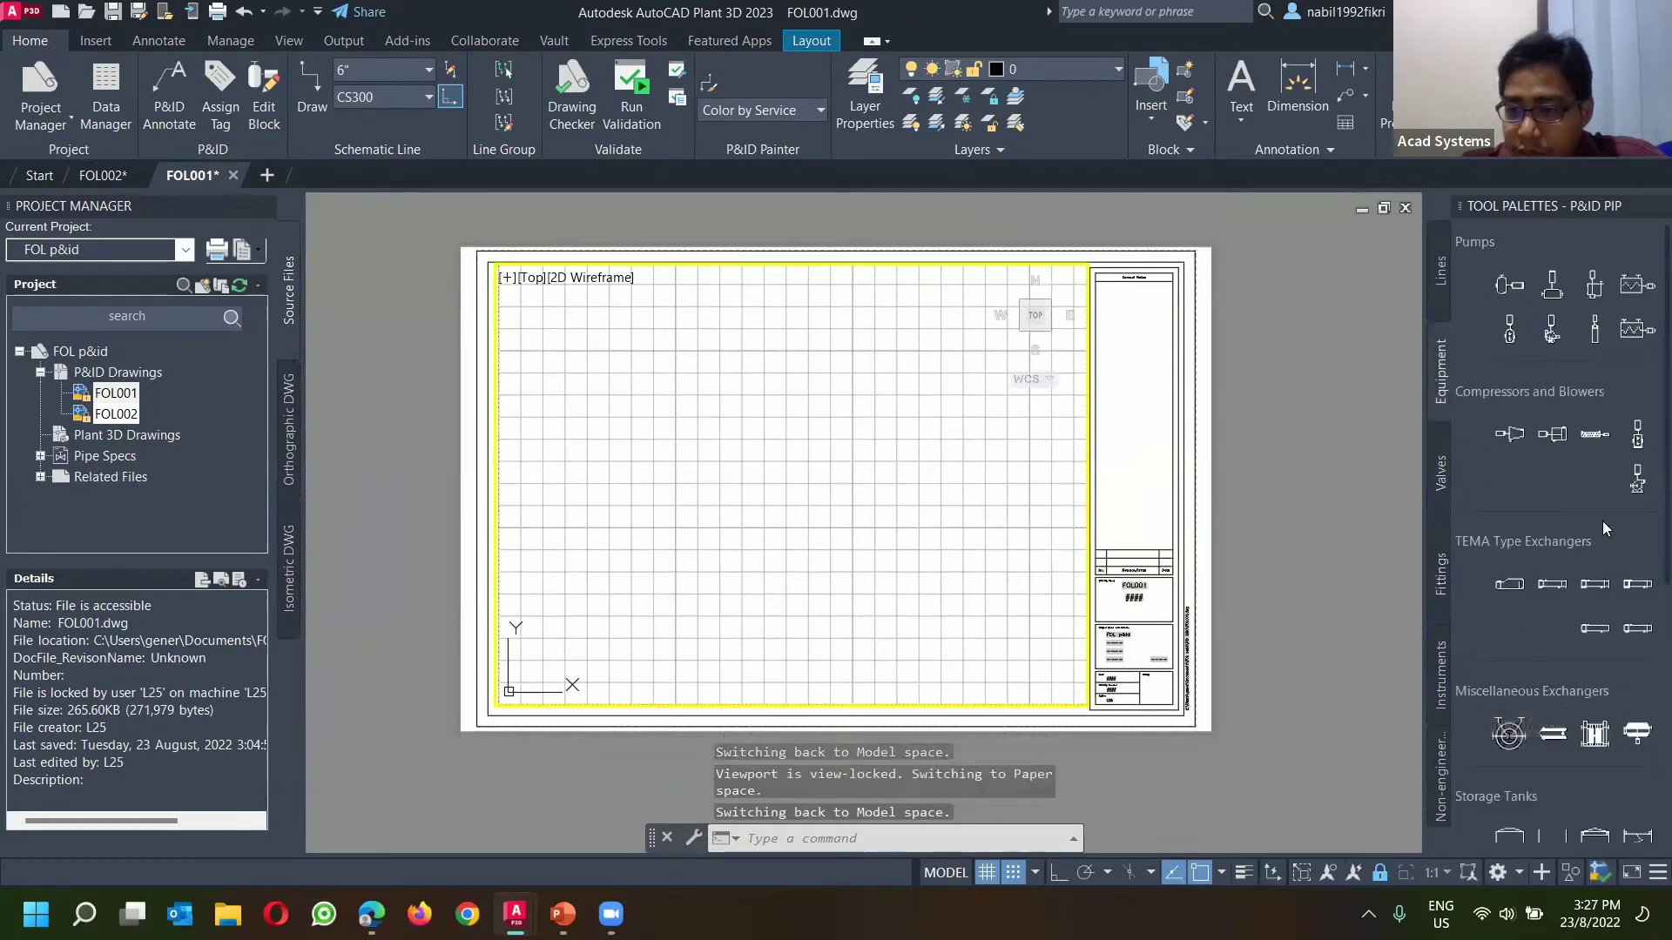
scroll(1604, 512, "down", 5)
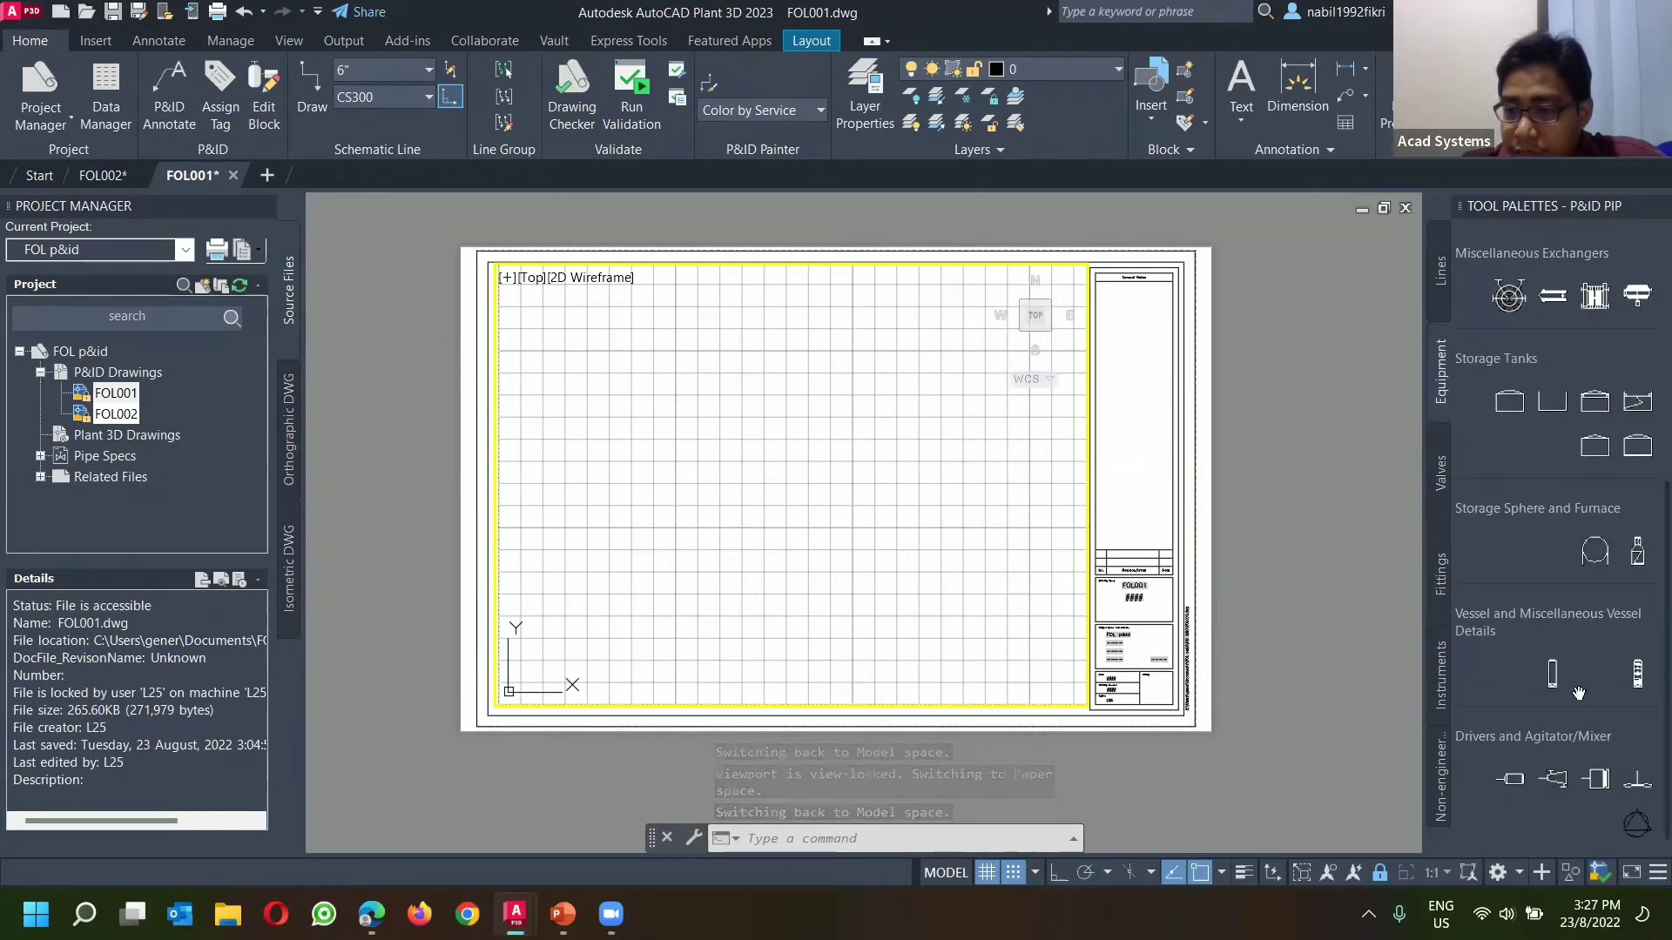
left_click(1509, 402)
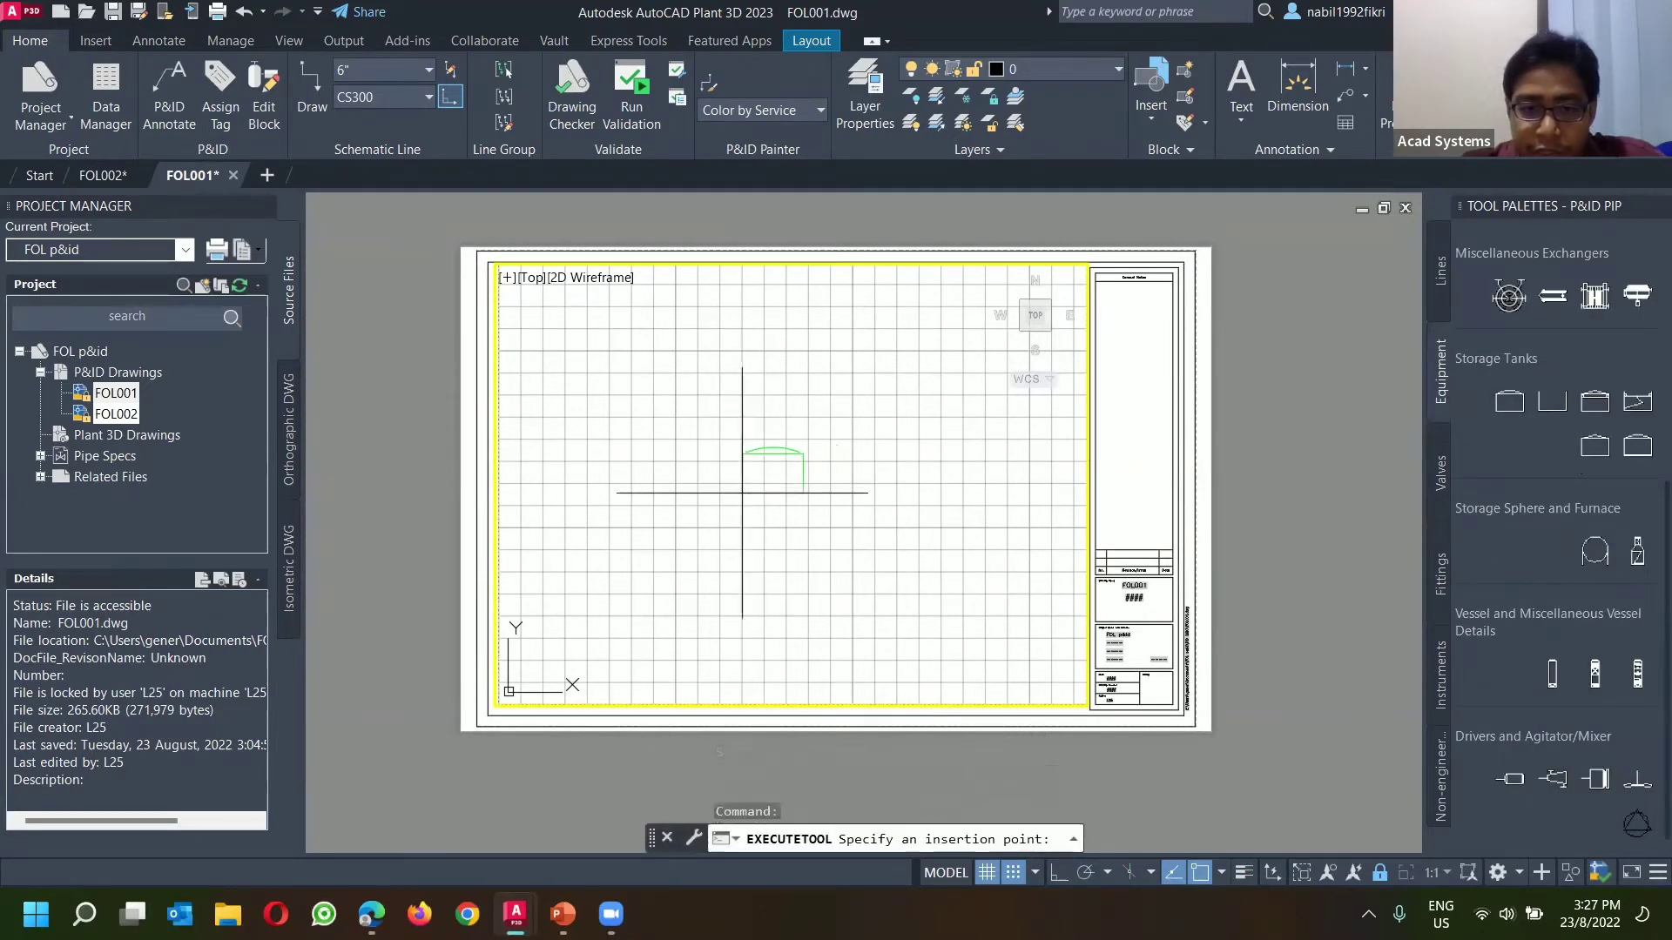
left_click(745, 492)
key("Return")
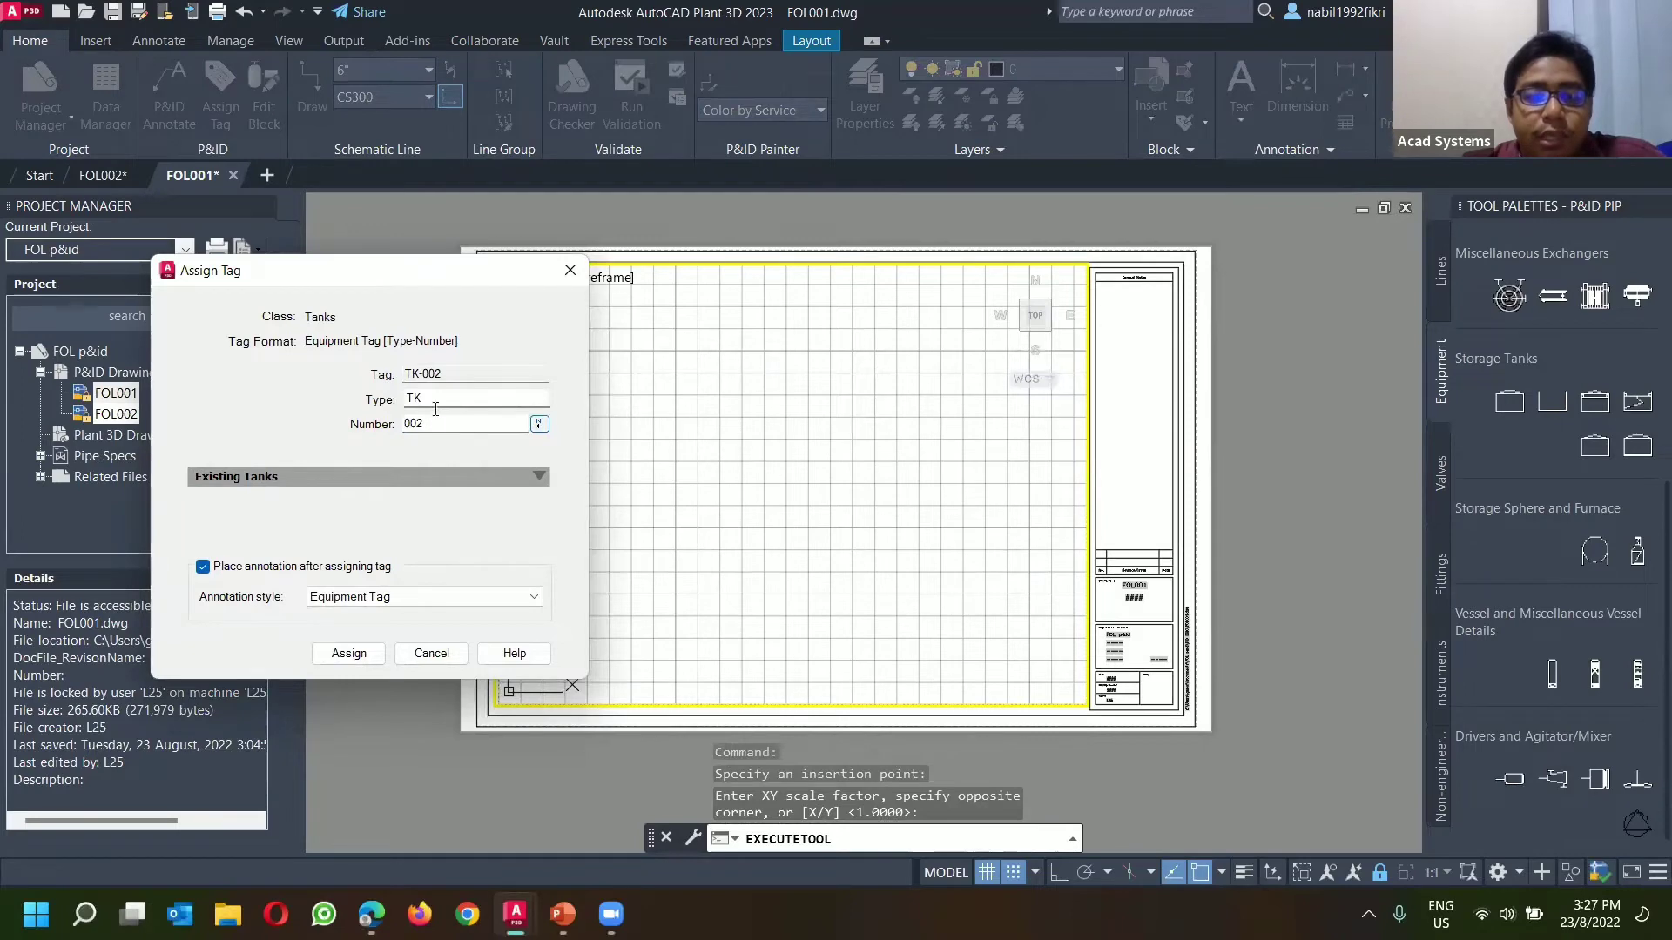
left_click(348, 654)
left_click(827, 401)
scroll(788, 401, "up", 2)
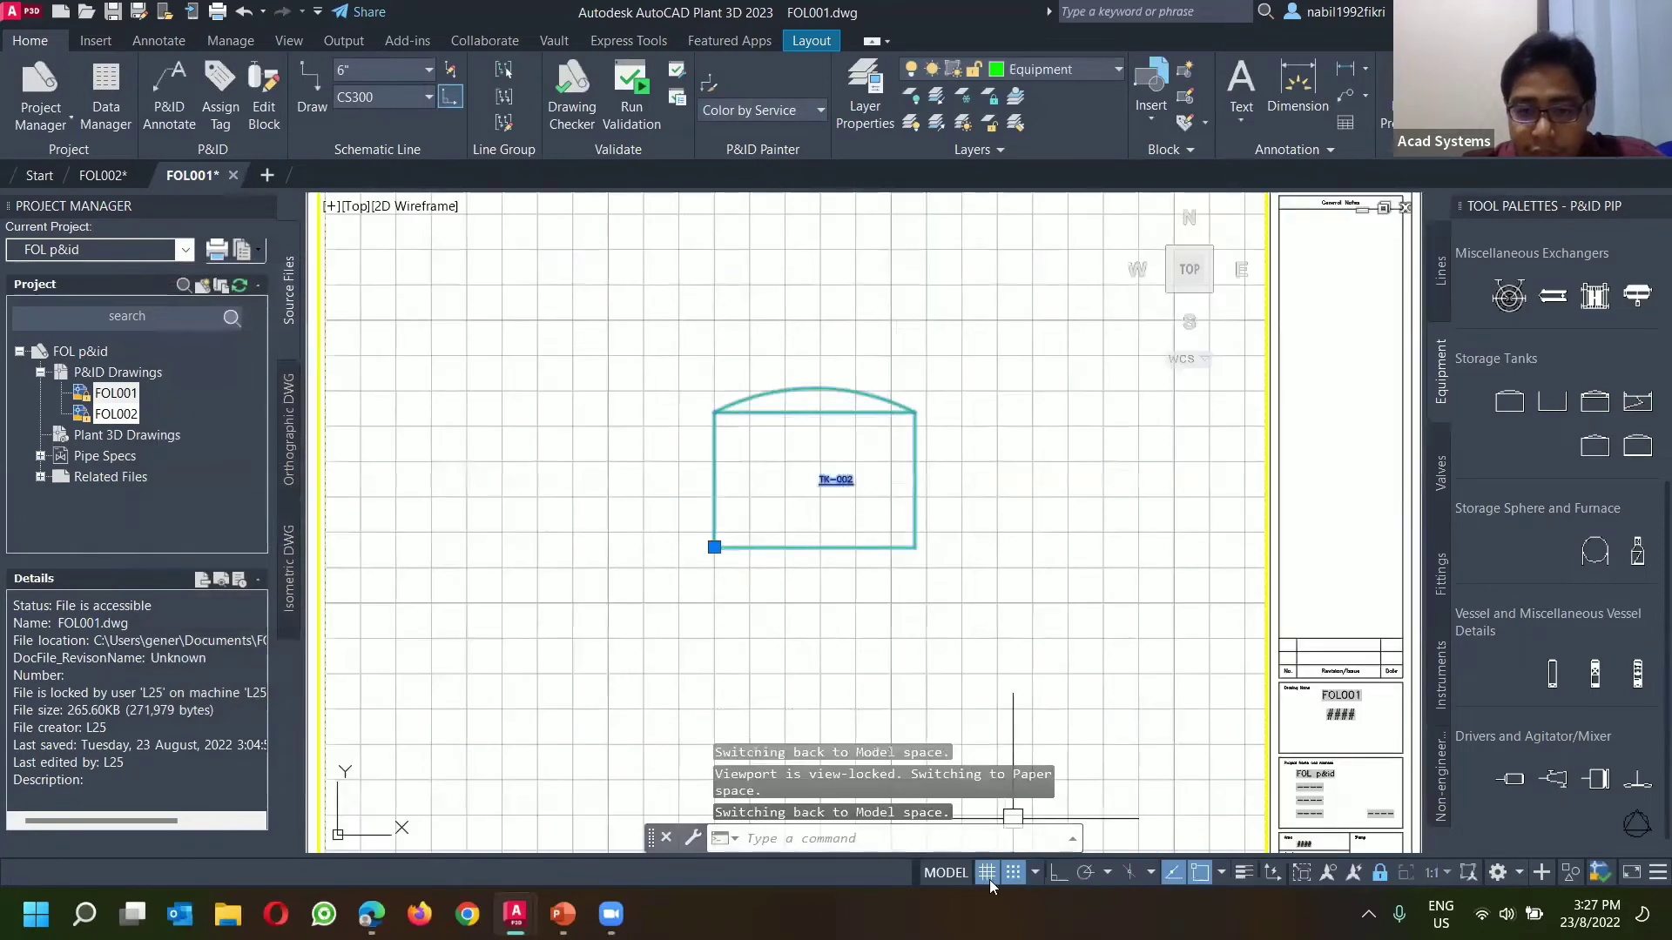
Step: Deselect the tank and turn off the grid display in the FOL001 viewport
scroll(887, 615, "down", 2)
left_click(856, 420)
key("Escape")
scroll(902, 432, "up", 3)
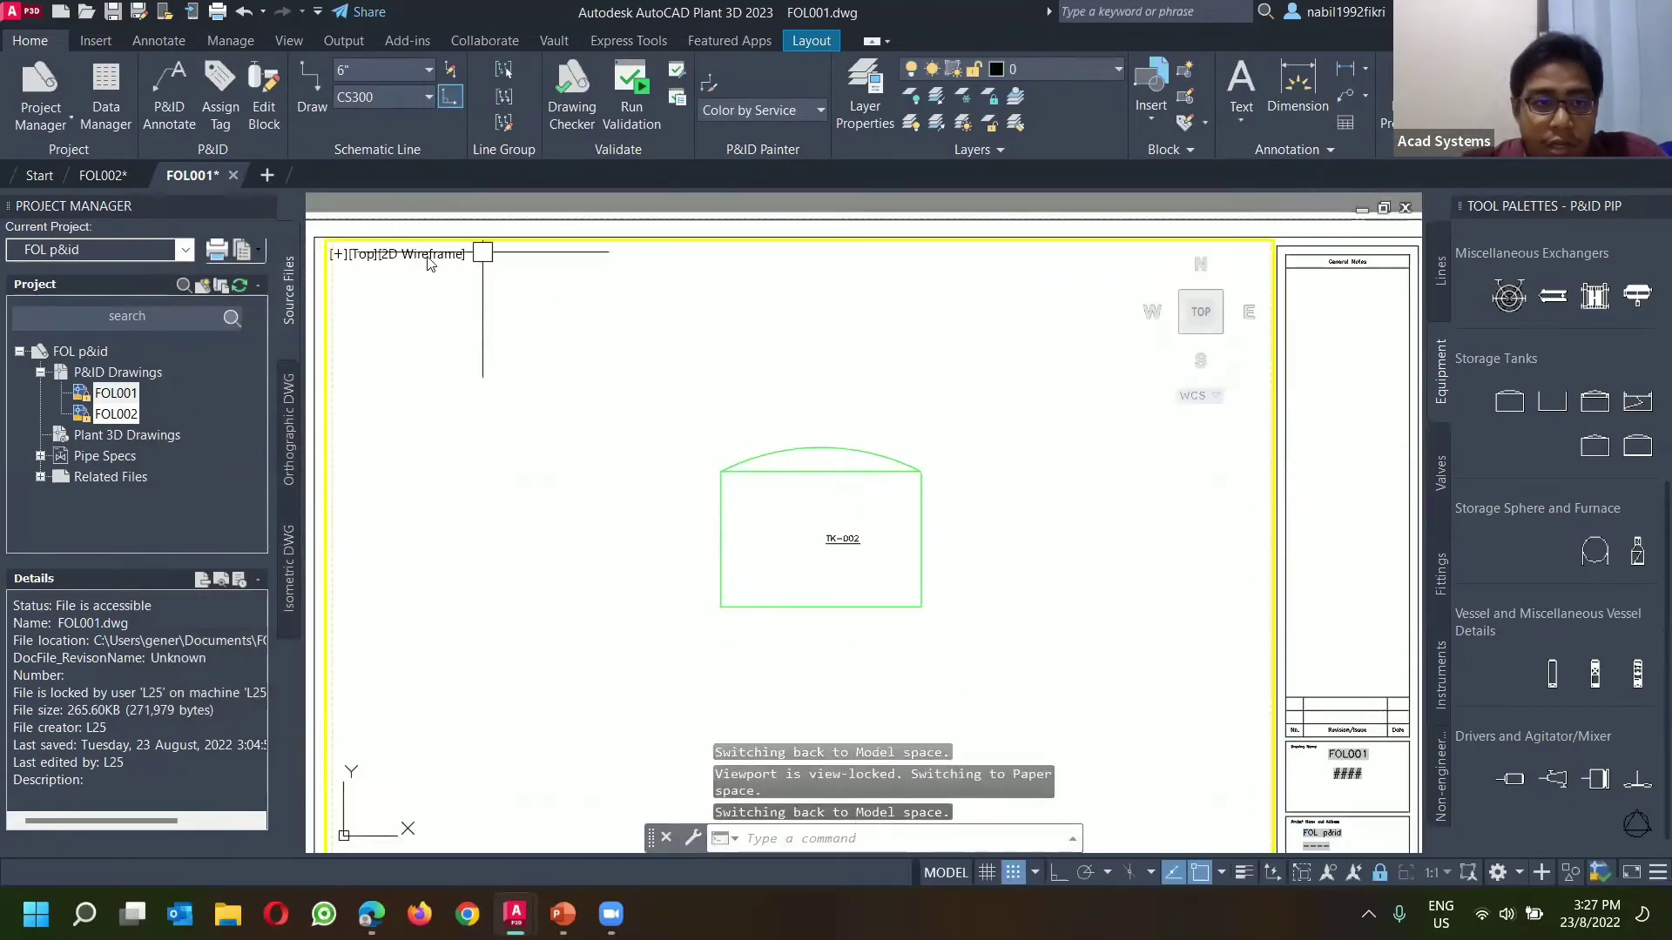
Step: Examine the open-ended pipeline leaving the top of TK-001 in FOL002
left_click(103, 175)
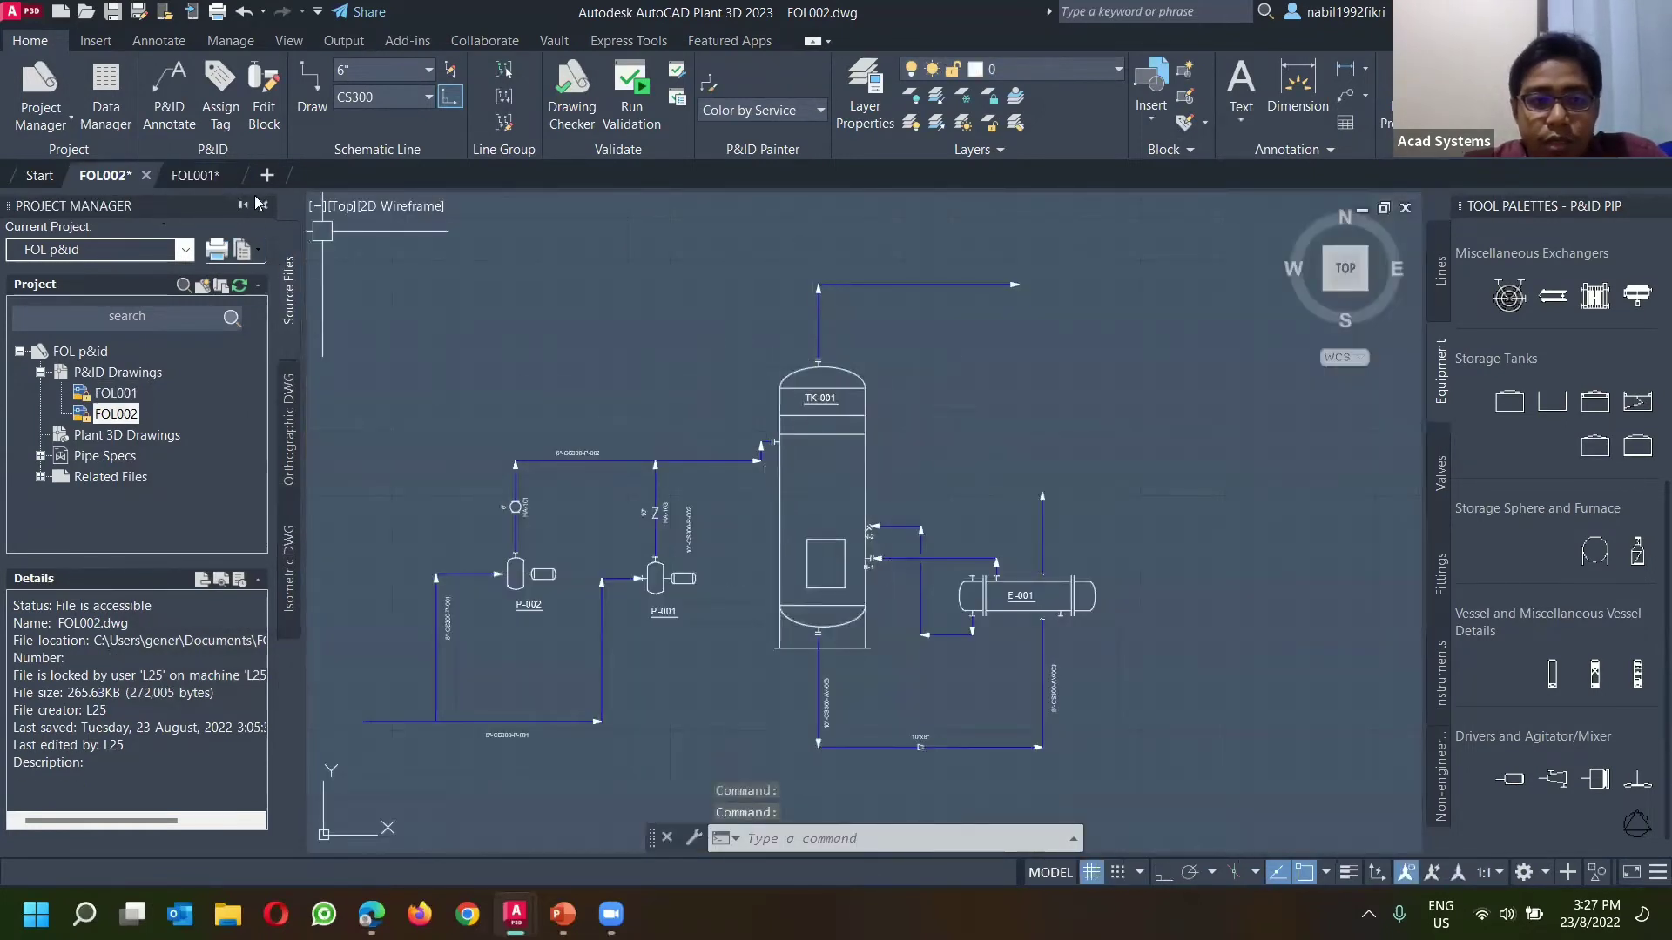
left_click(201, 175)
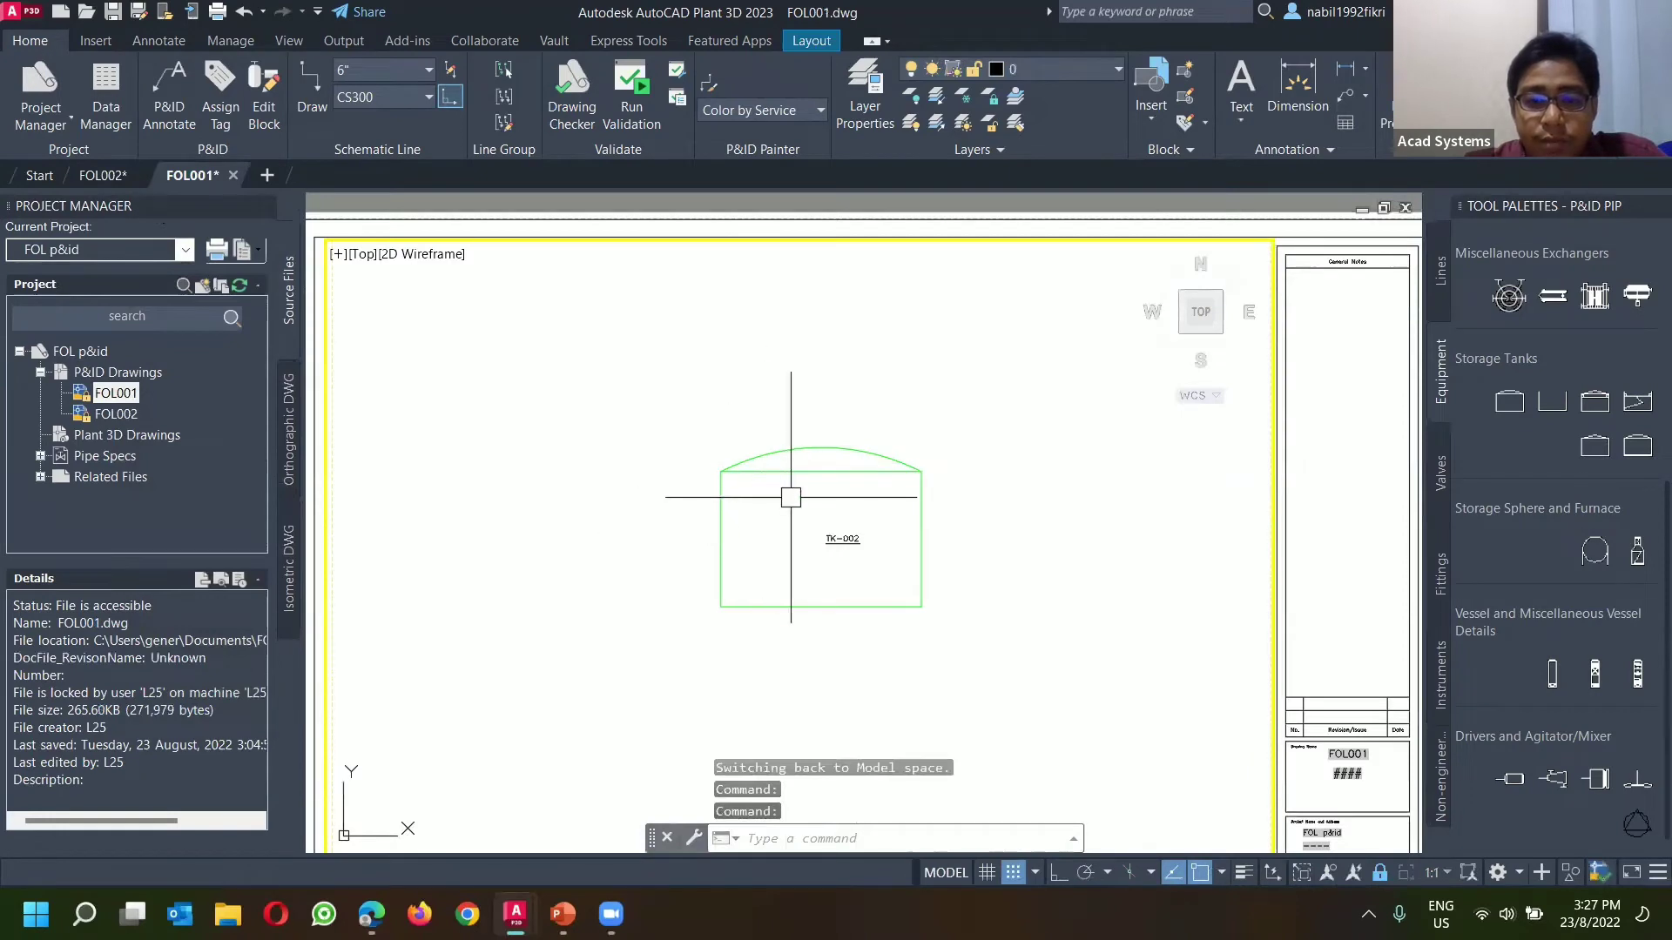
left_click(103, 175)
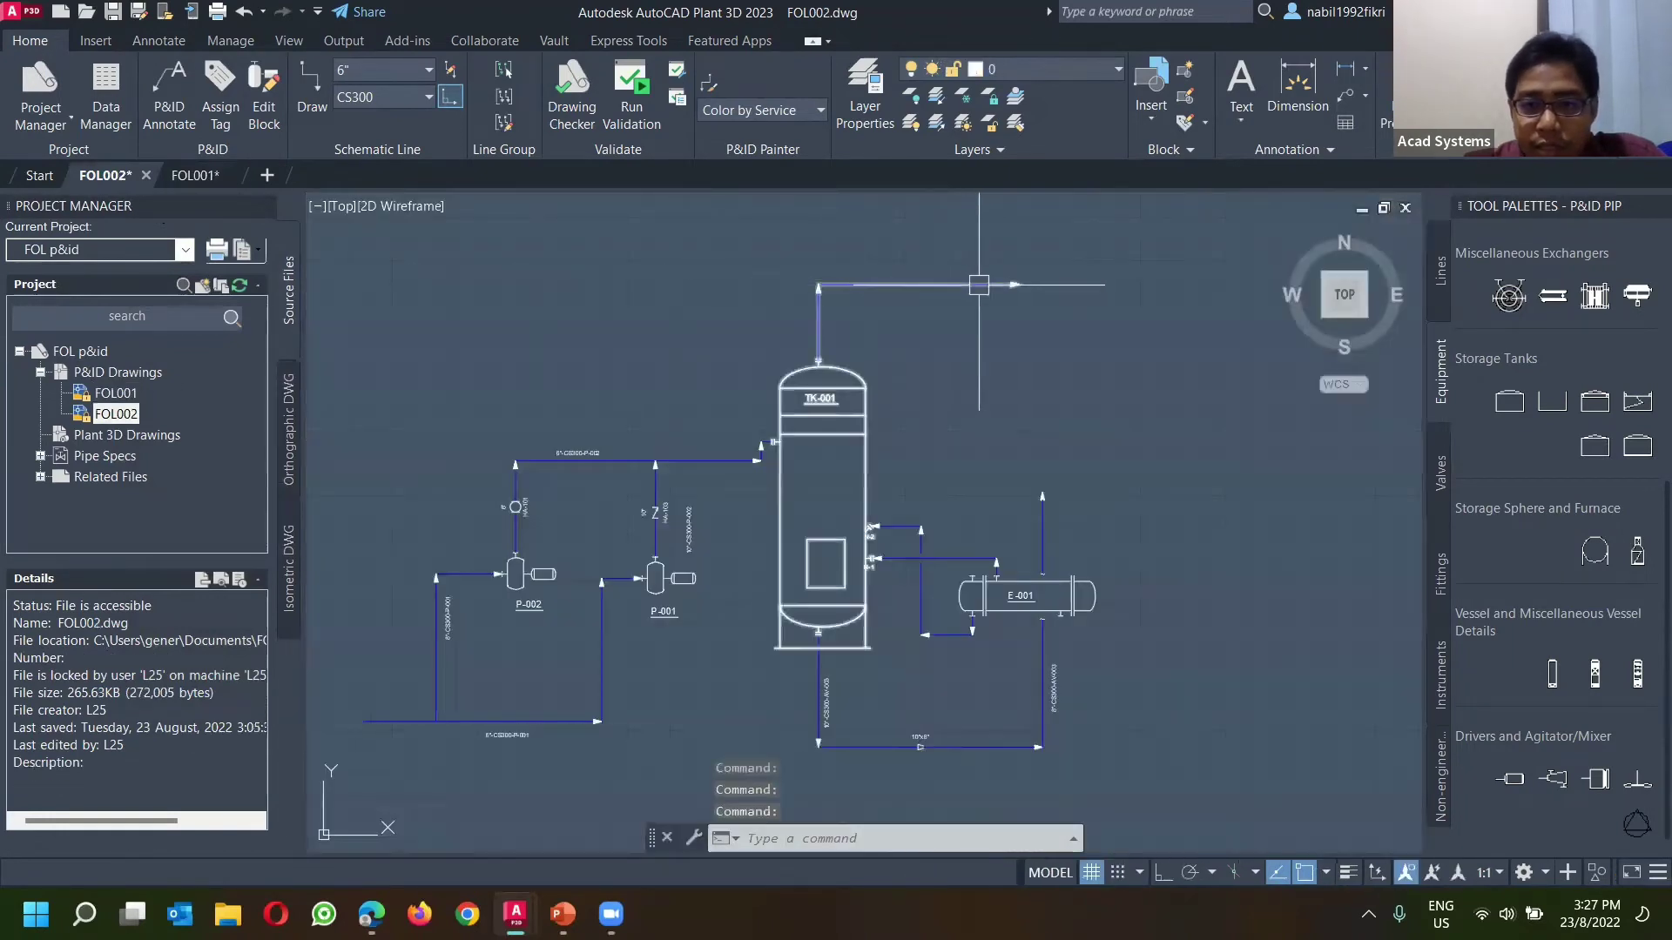
scroll(1002, 270, "up", 2)
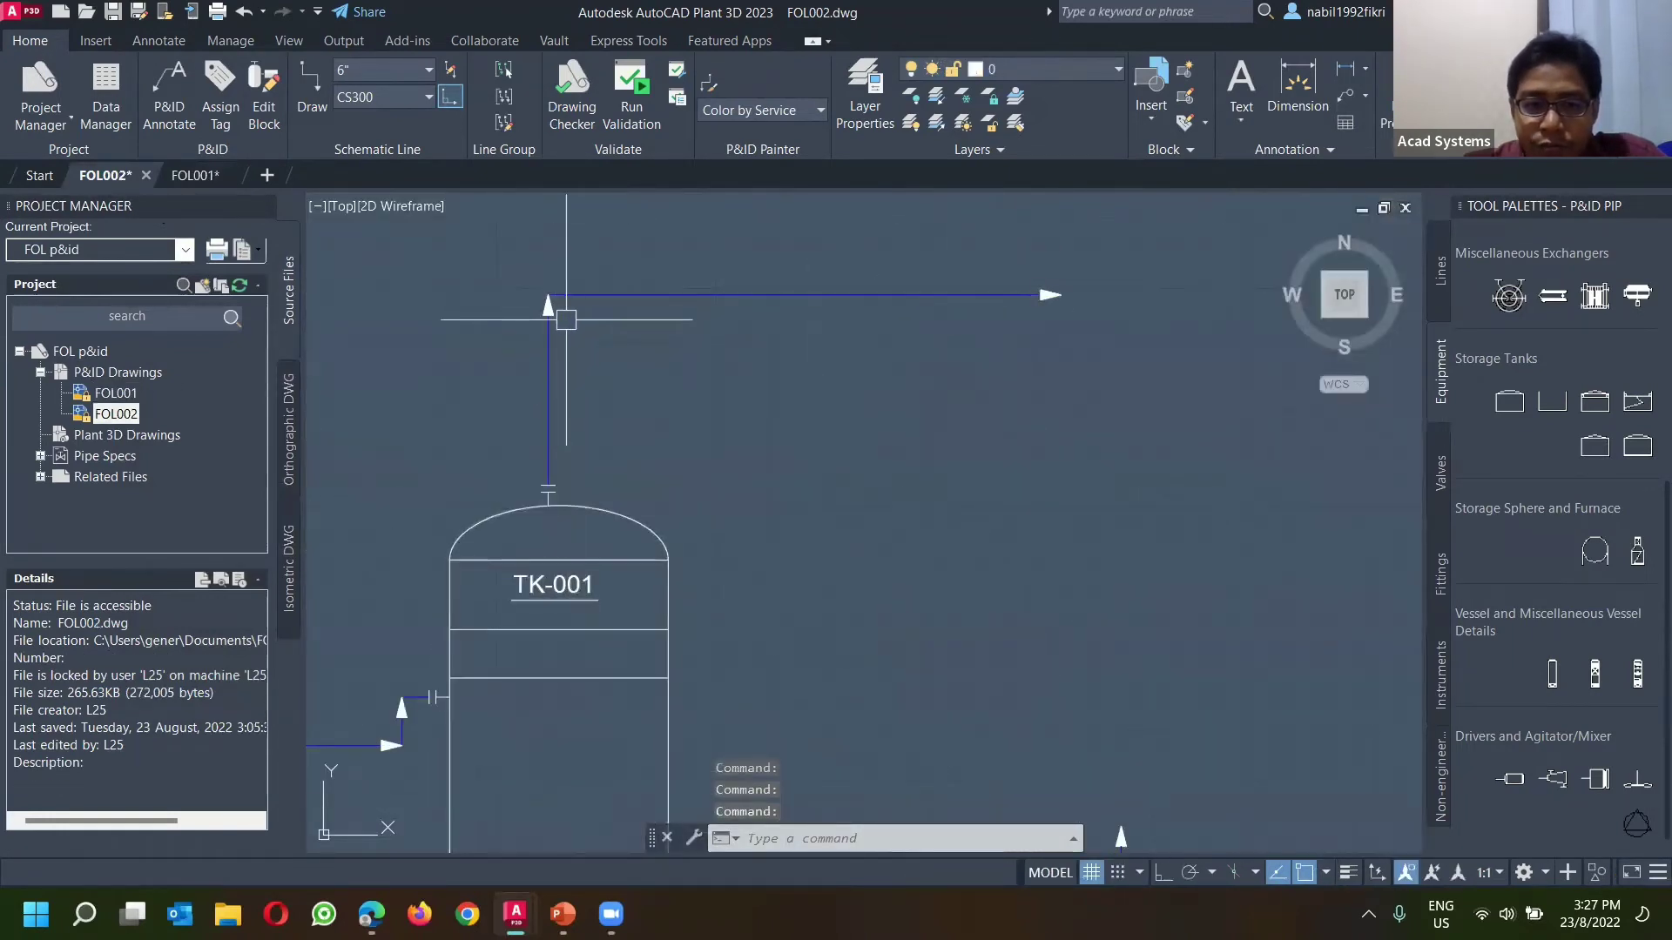
Step: In FOL001, draw a pipeline that runs horizontally above tank TK-002 and drops vertically onto the top of its roof
left_click(200, 177)
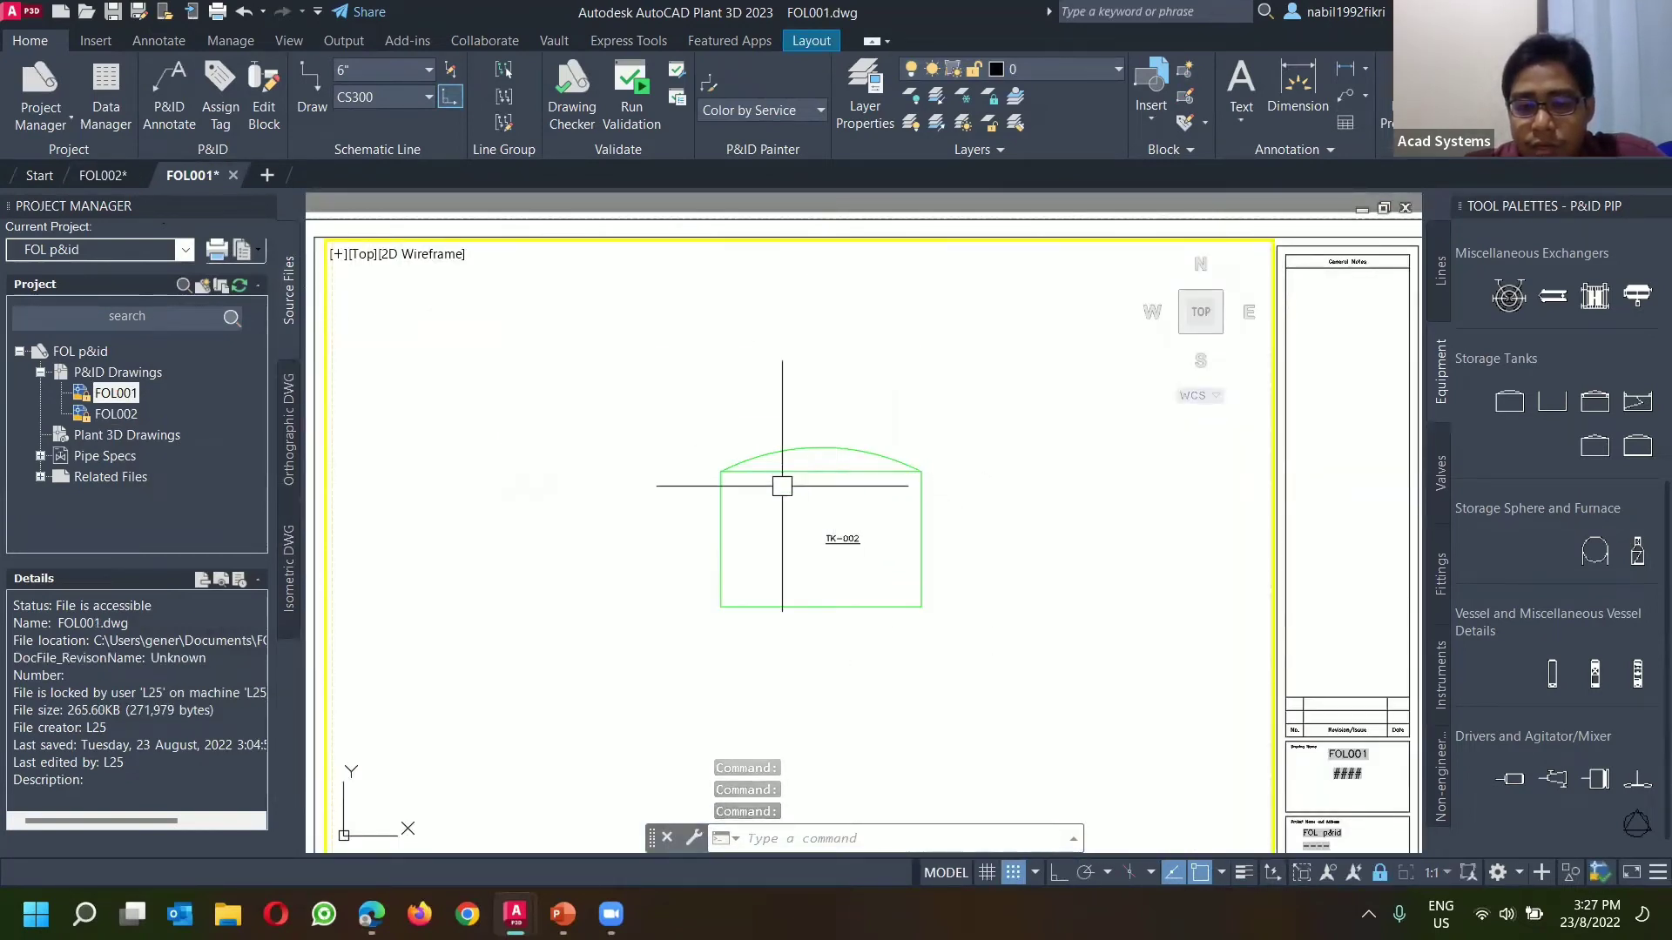
left_click(1441, 271)
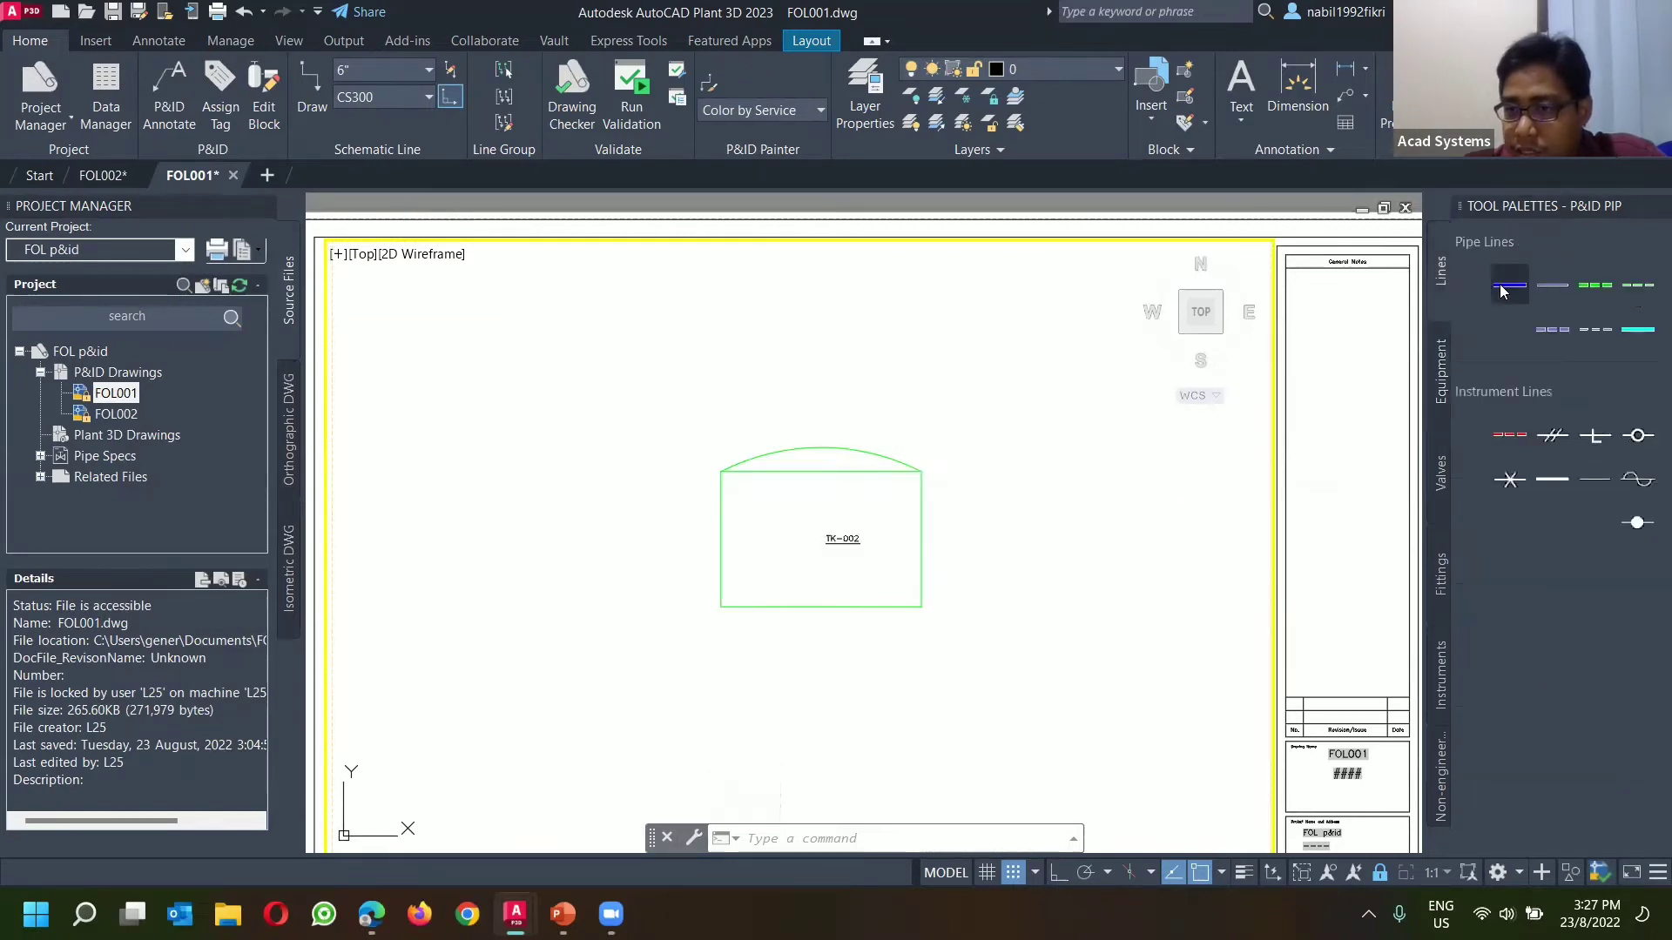
left_click(1509, 285)
left_click(593, 317)
left_click(811, 317)
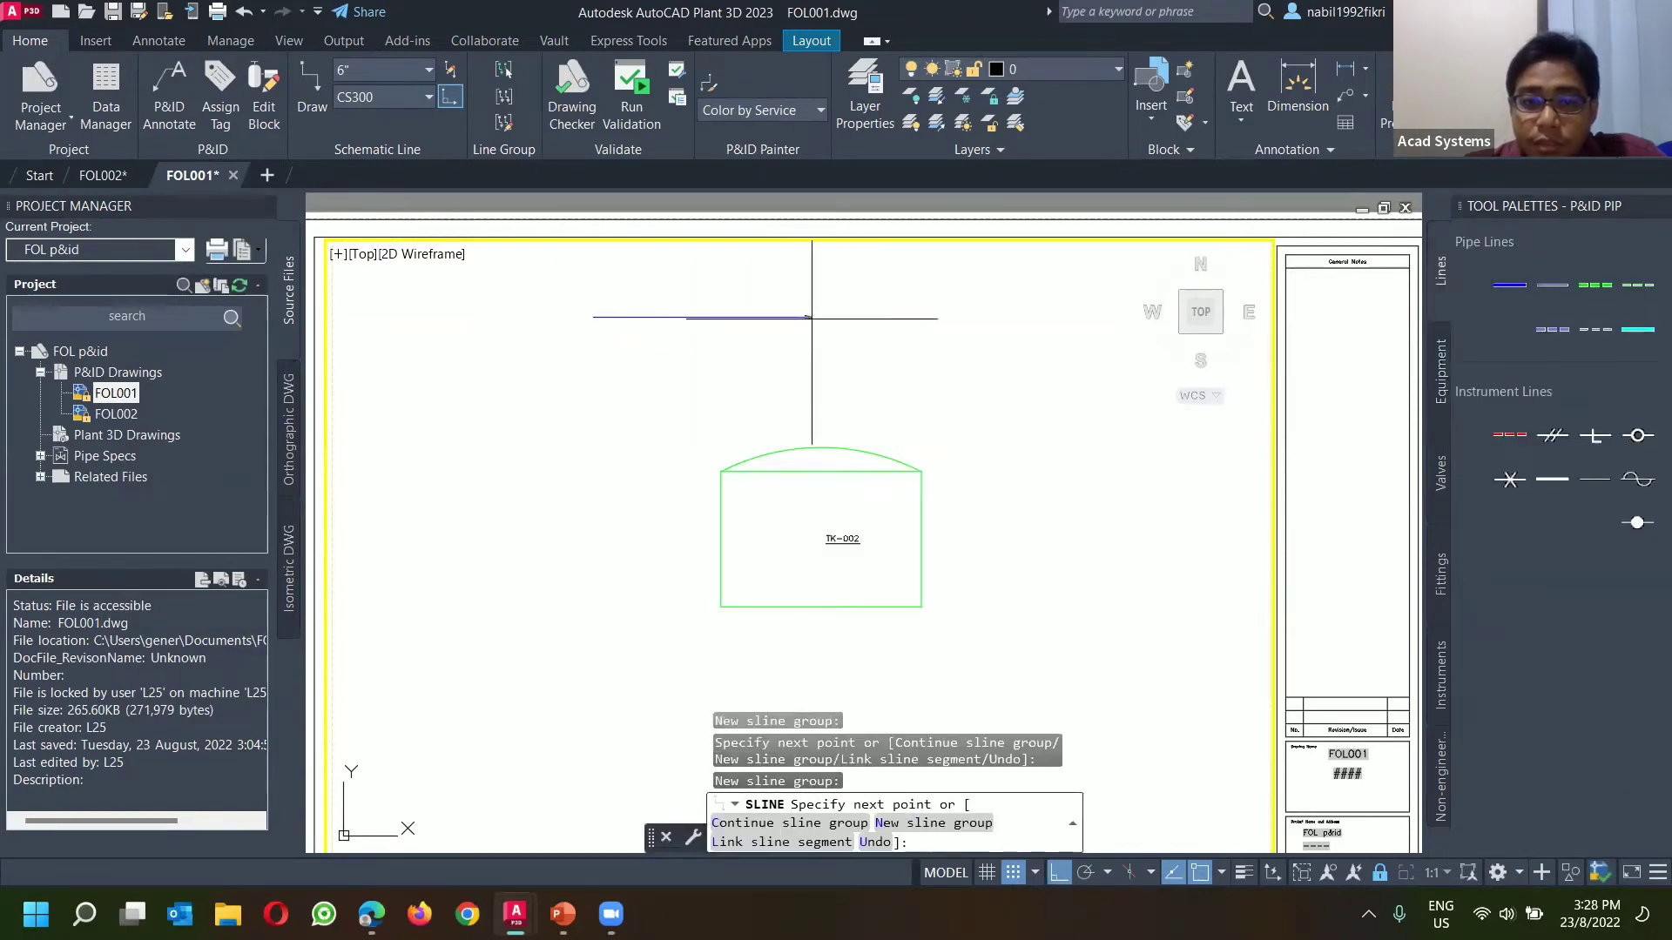
left_click(821, 446)
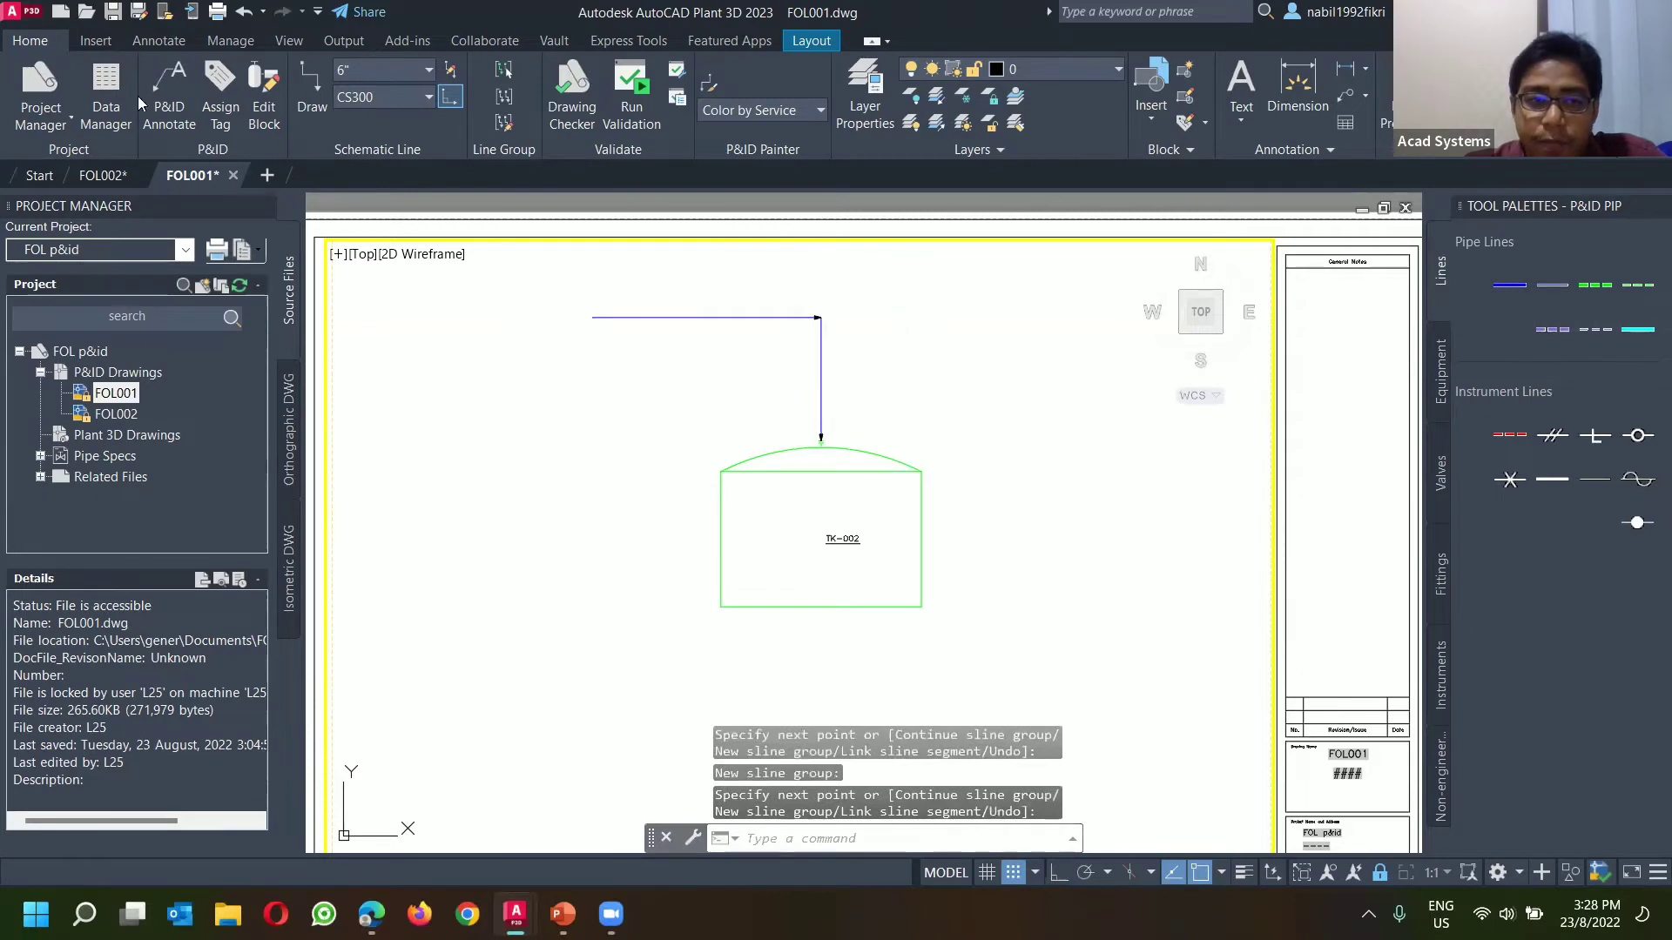
Step: In FOL002, insert an off-page connector at the open end of the pipeline leaving the top of TK-001
mouse_move(103, 185)
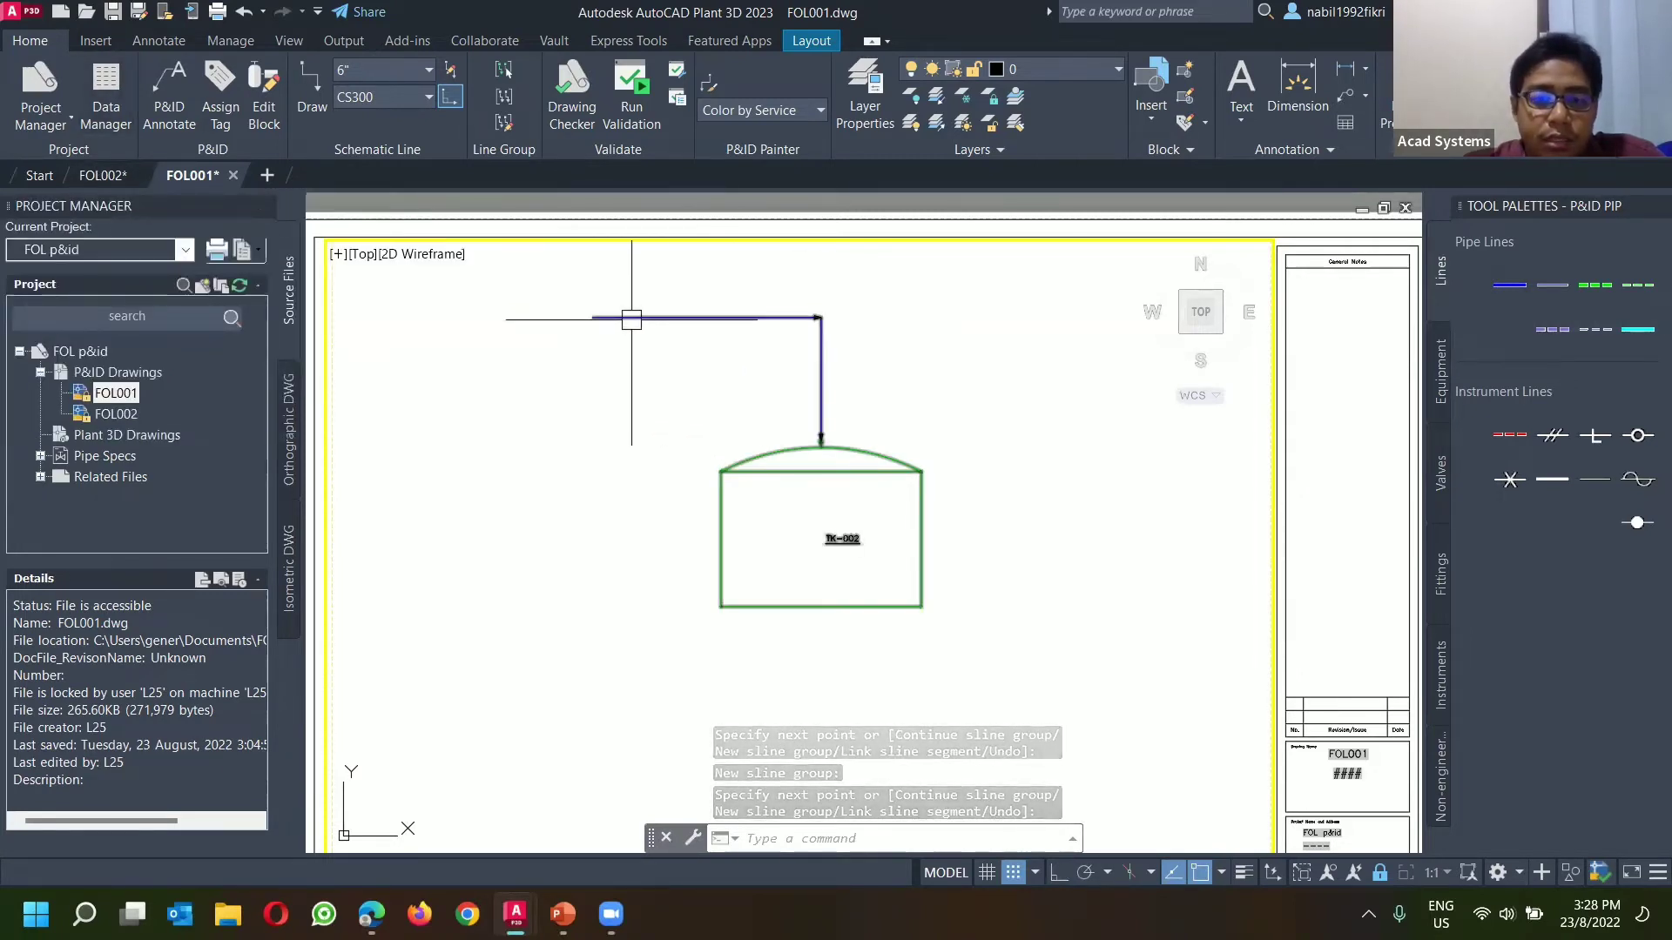
left_click(103, 175)
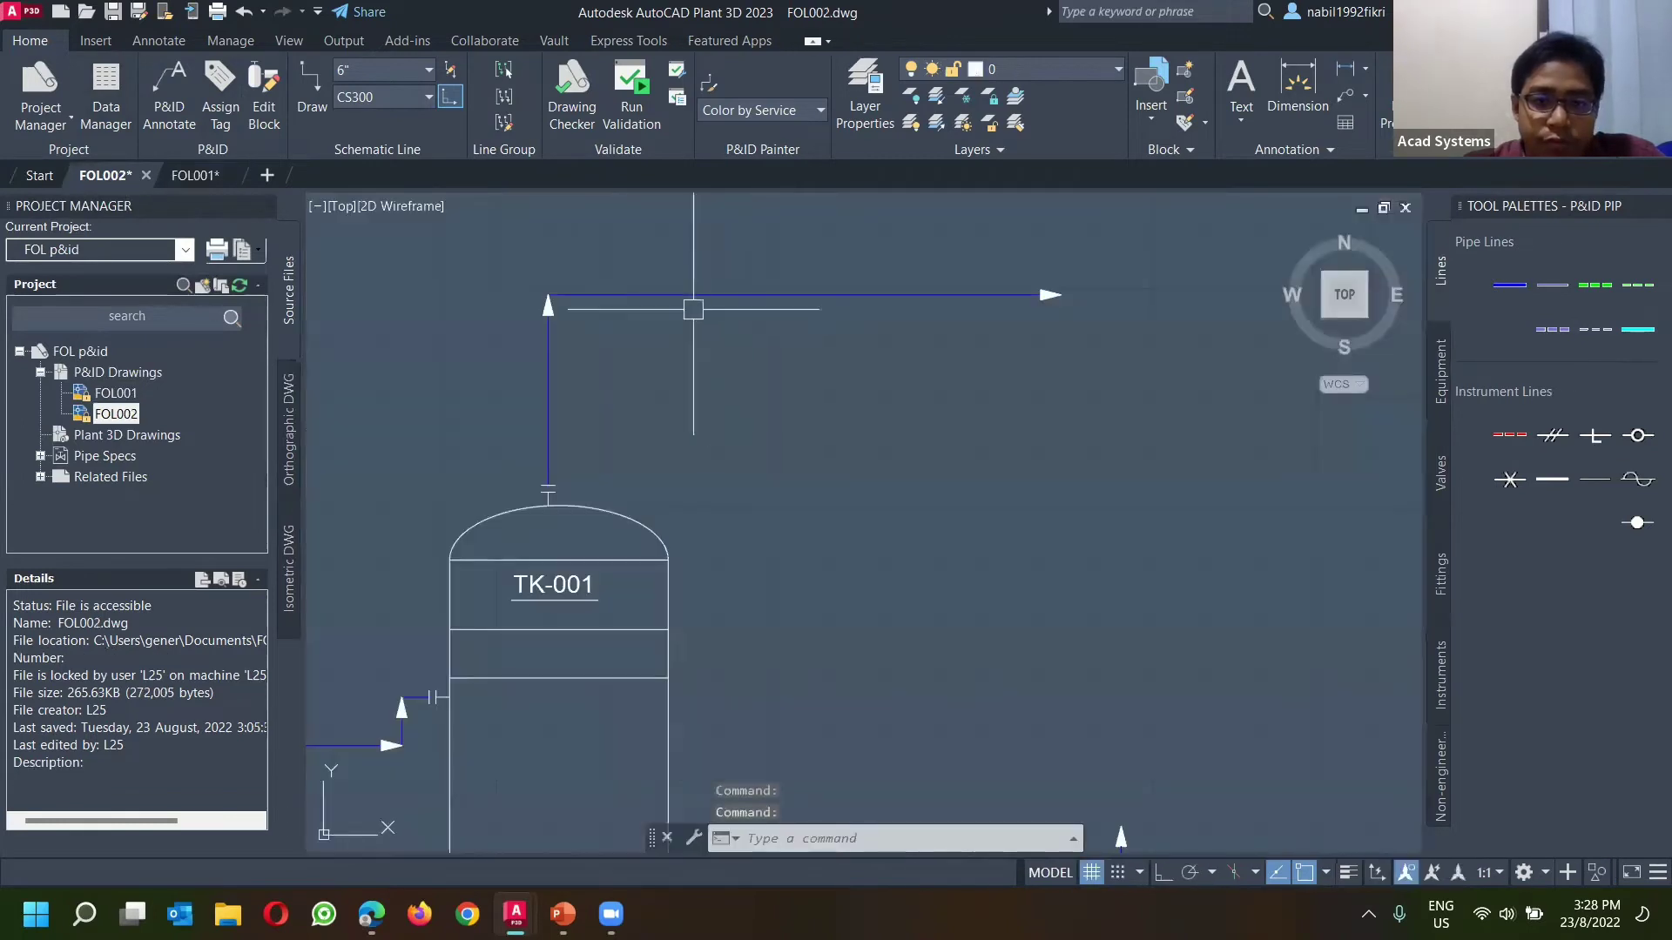
middle_click_drag(1152, 419, 991, 439)
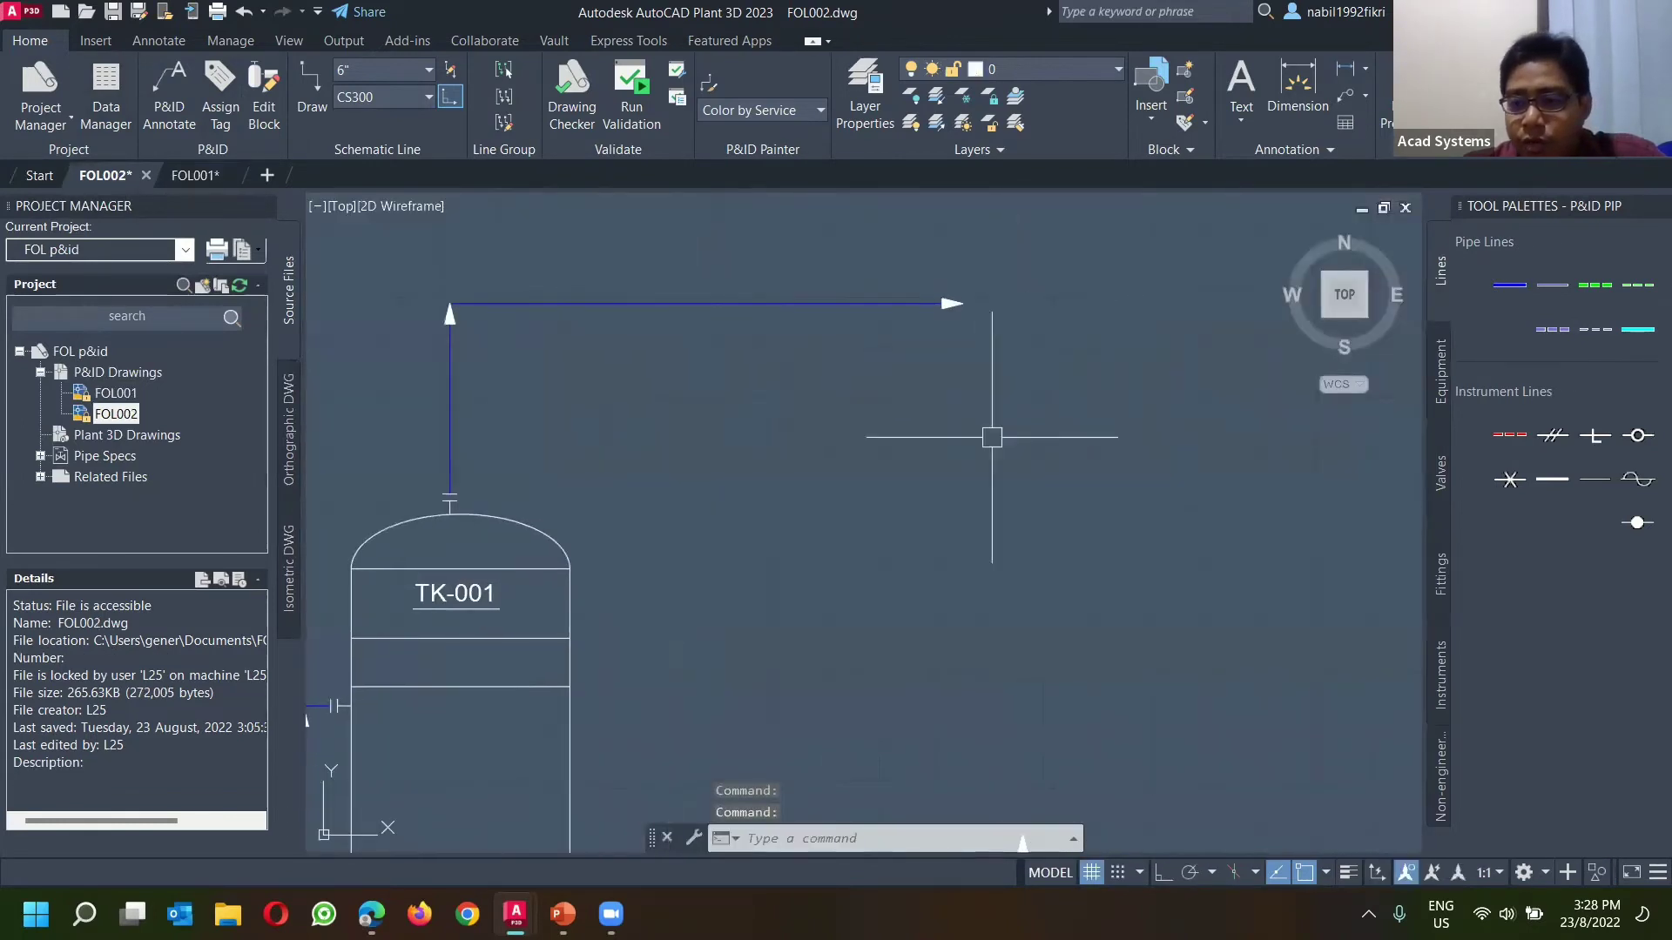
left_click(1445, 754)
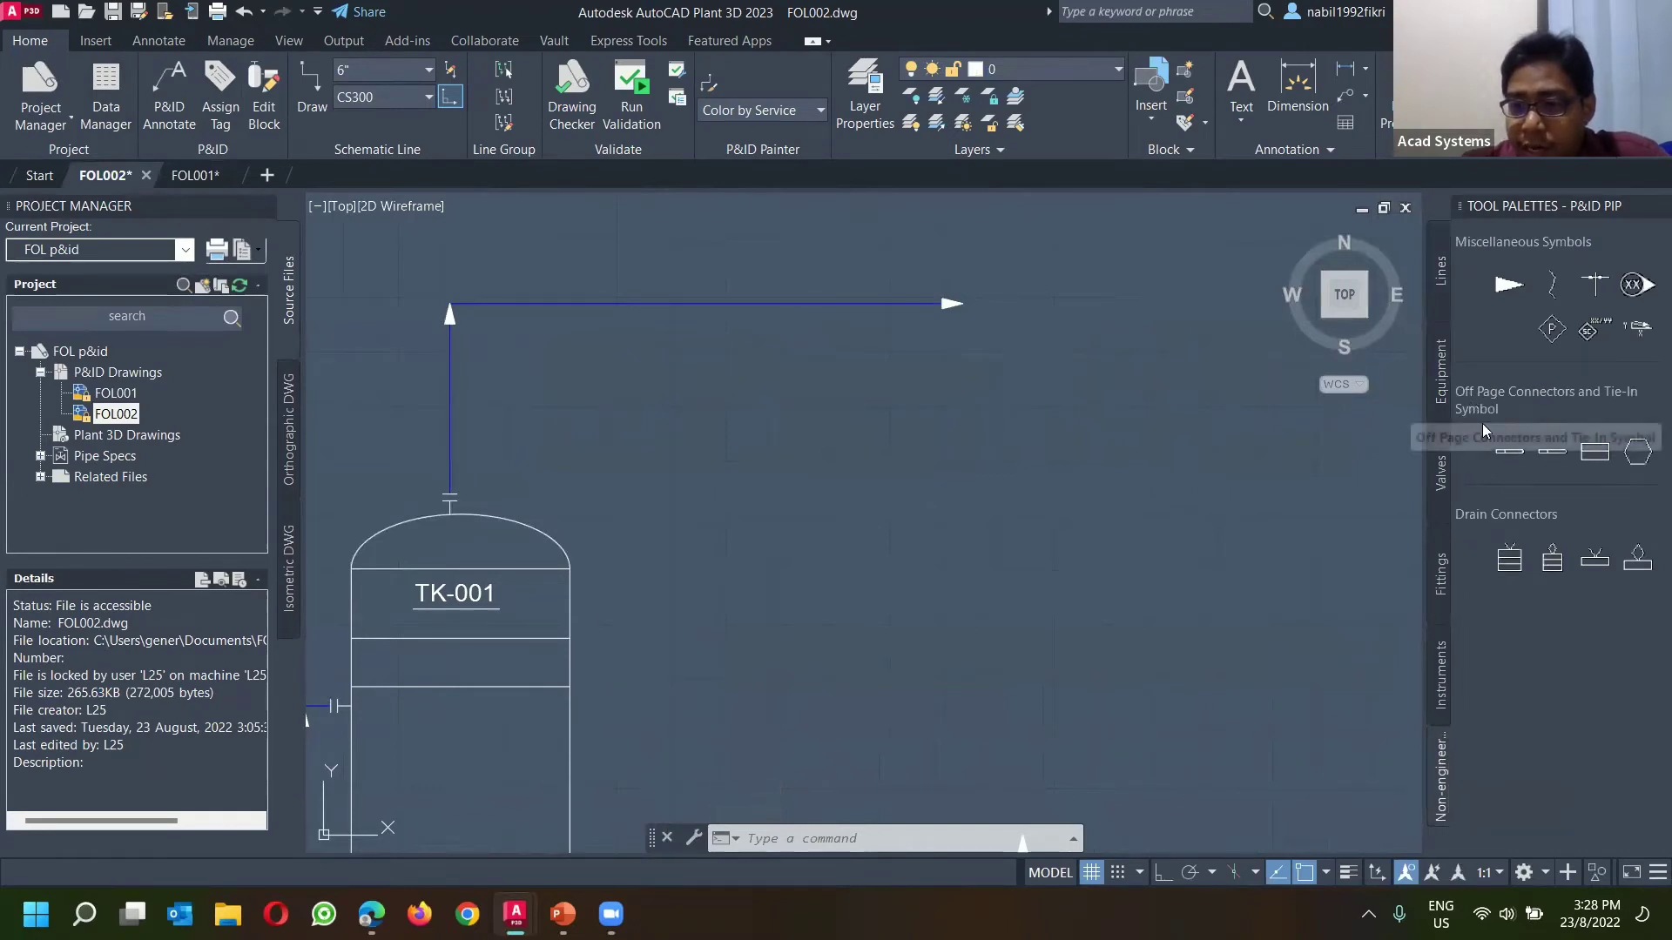
left_click(1508, 453)
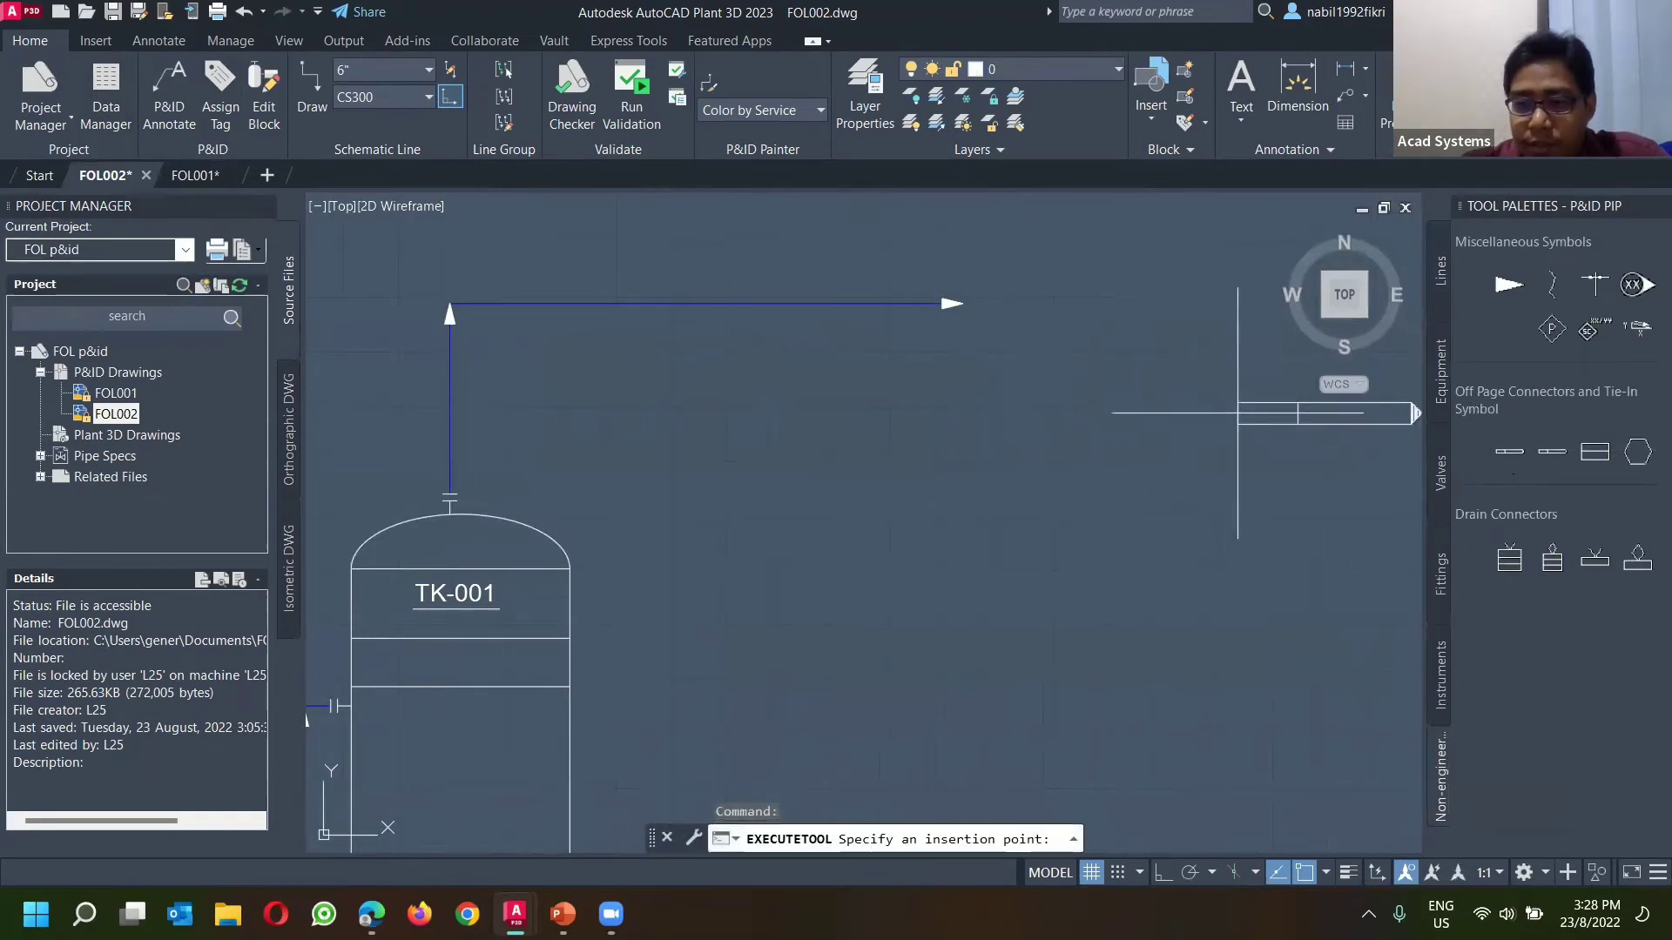
left_click(972, 299)
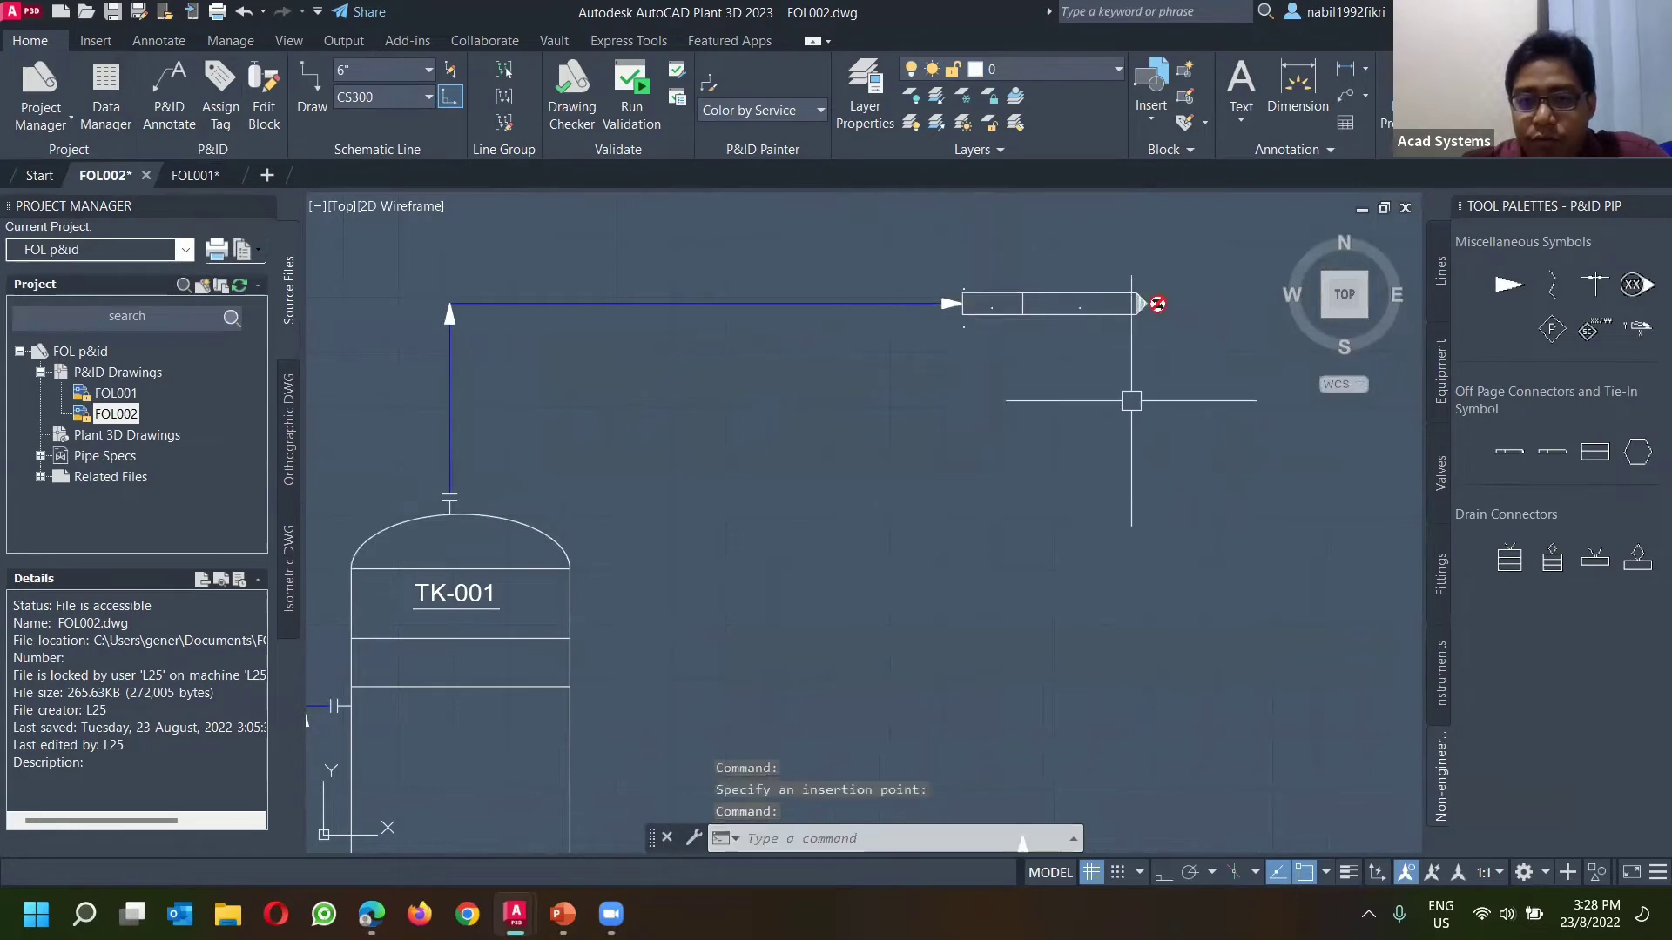
Step: Inspect the connection status symbol at the tip of the off-page connector in FOL002
middle_click_drag(1087, 343, 1062, 375)
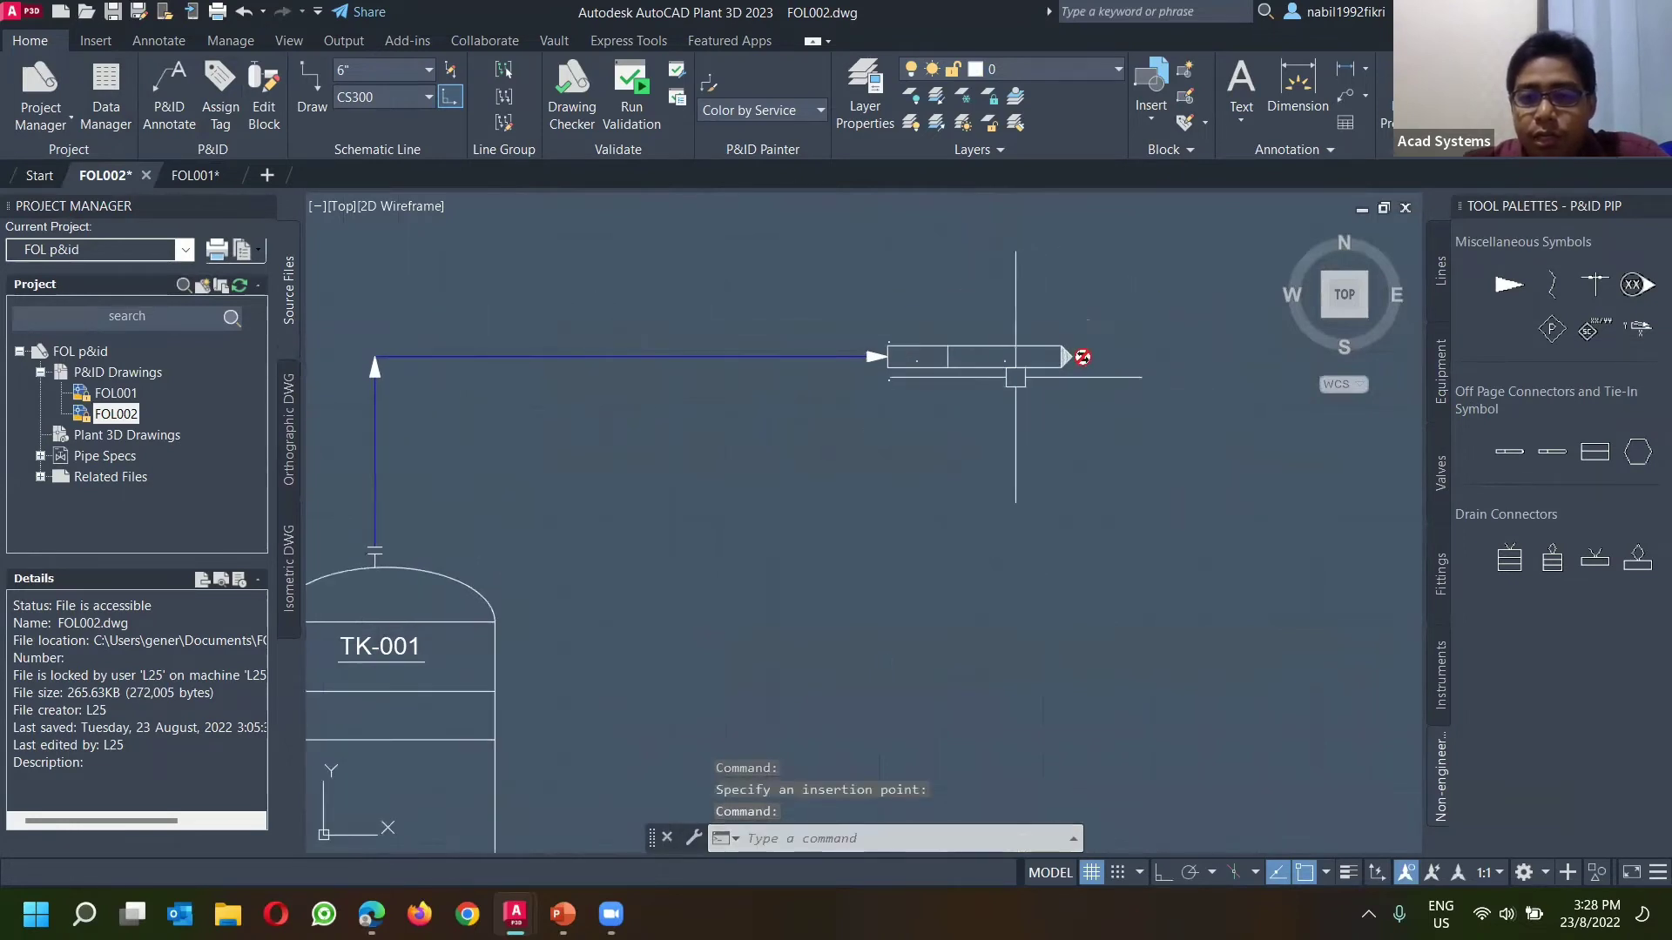
scroll(1094, 360, "up", 6)
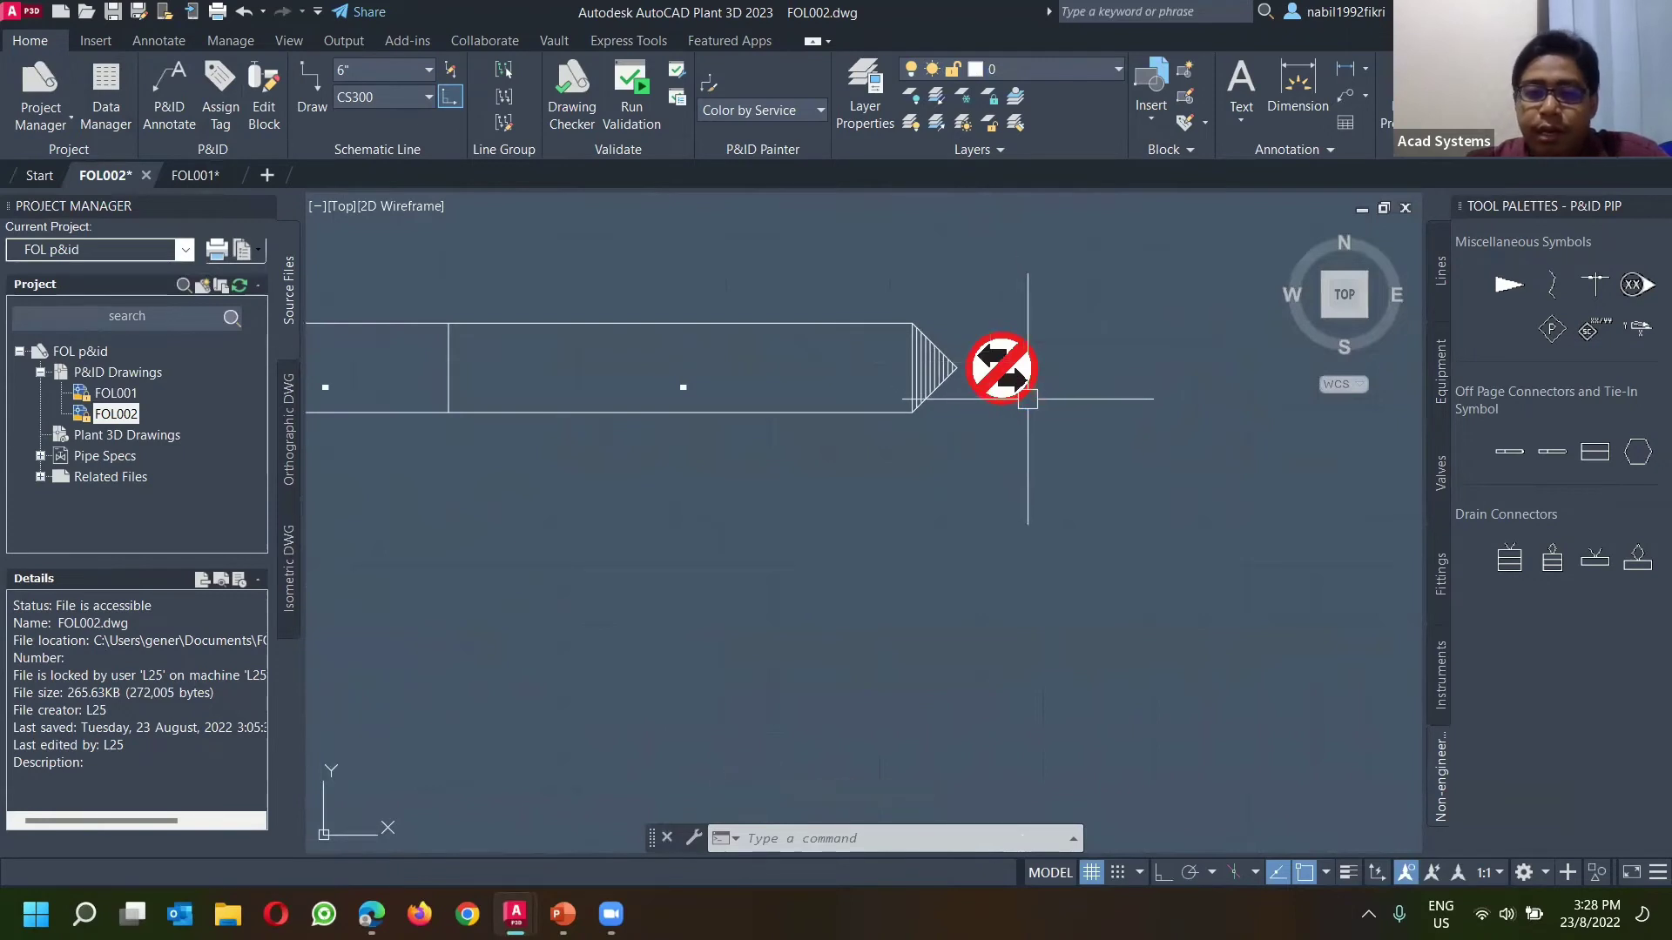
scroll(1027, 399, "down", 4)
scroll(962, 395, "down", 2)
middle_click_drag(834, 392, 1011, 410)
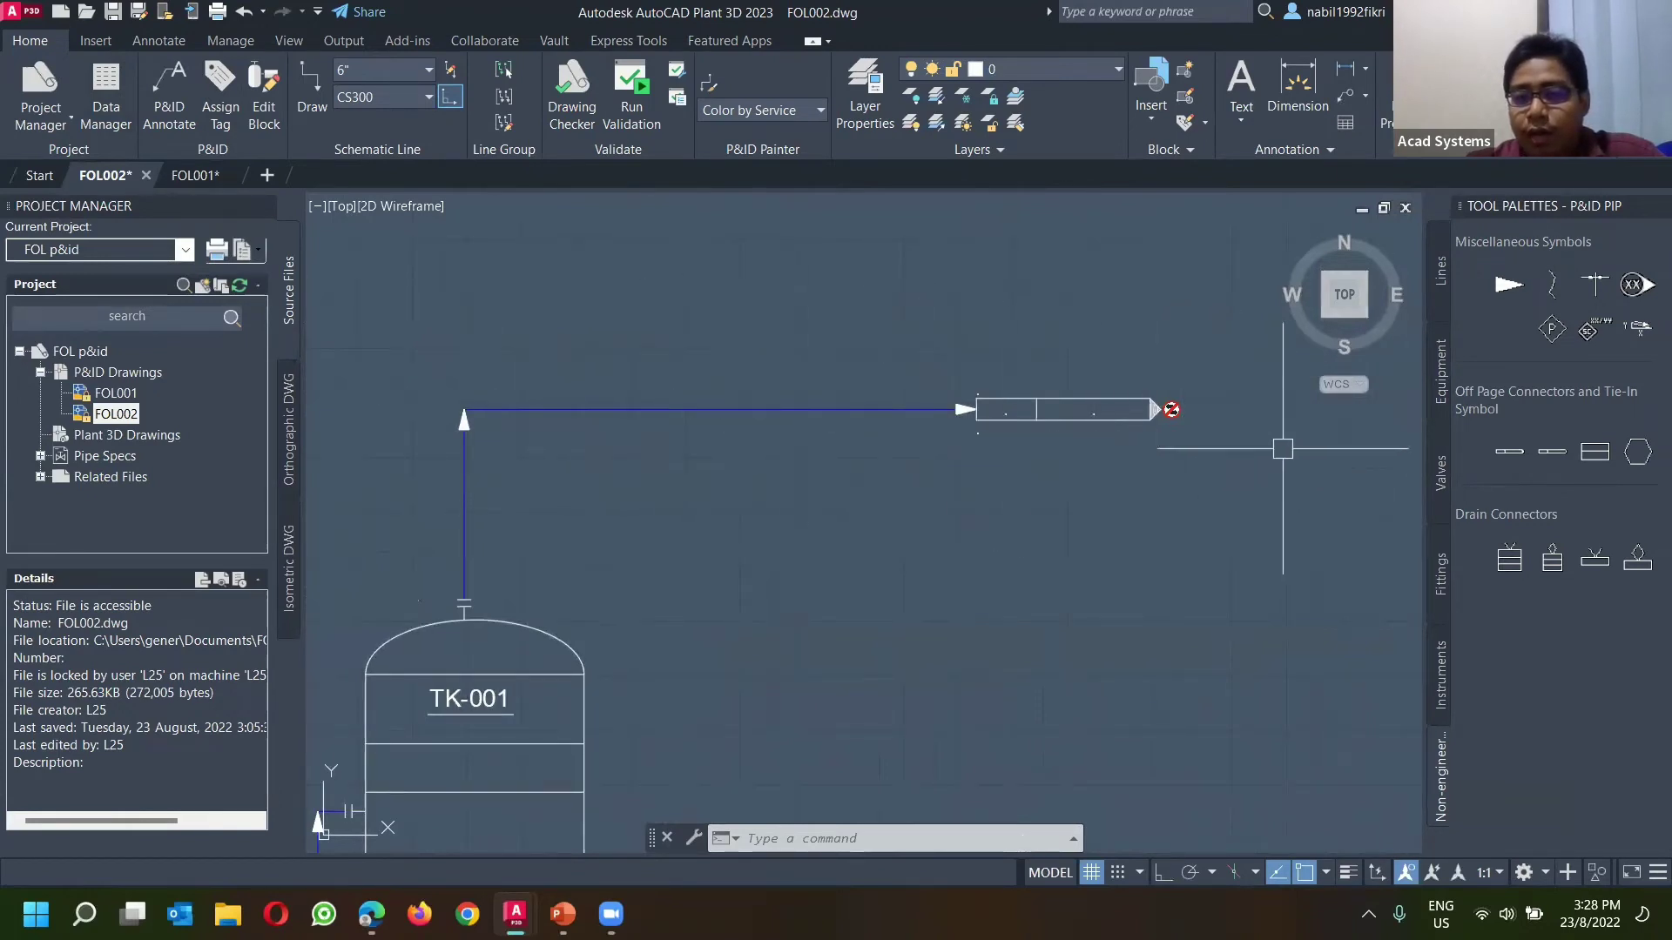
left_click(113, 178)
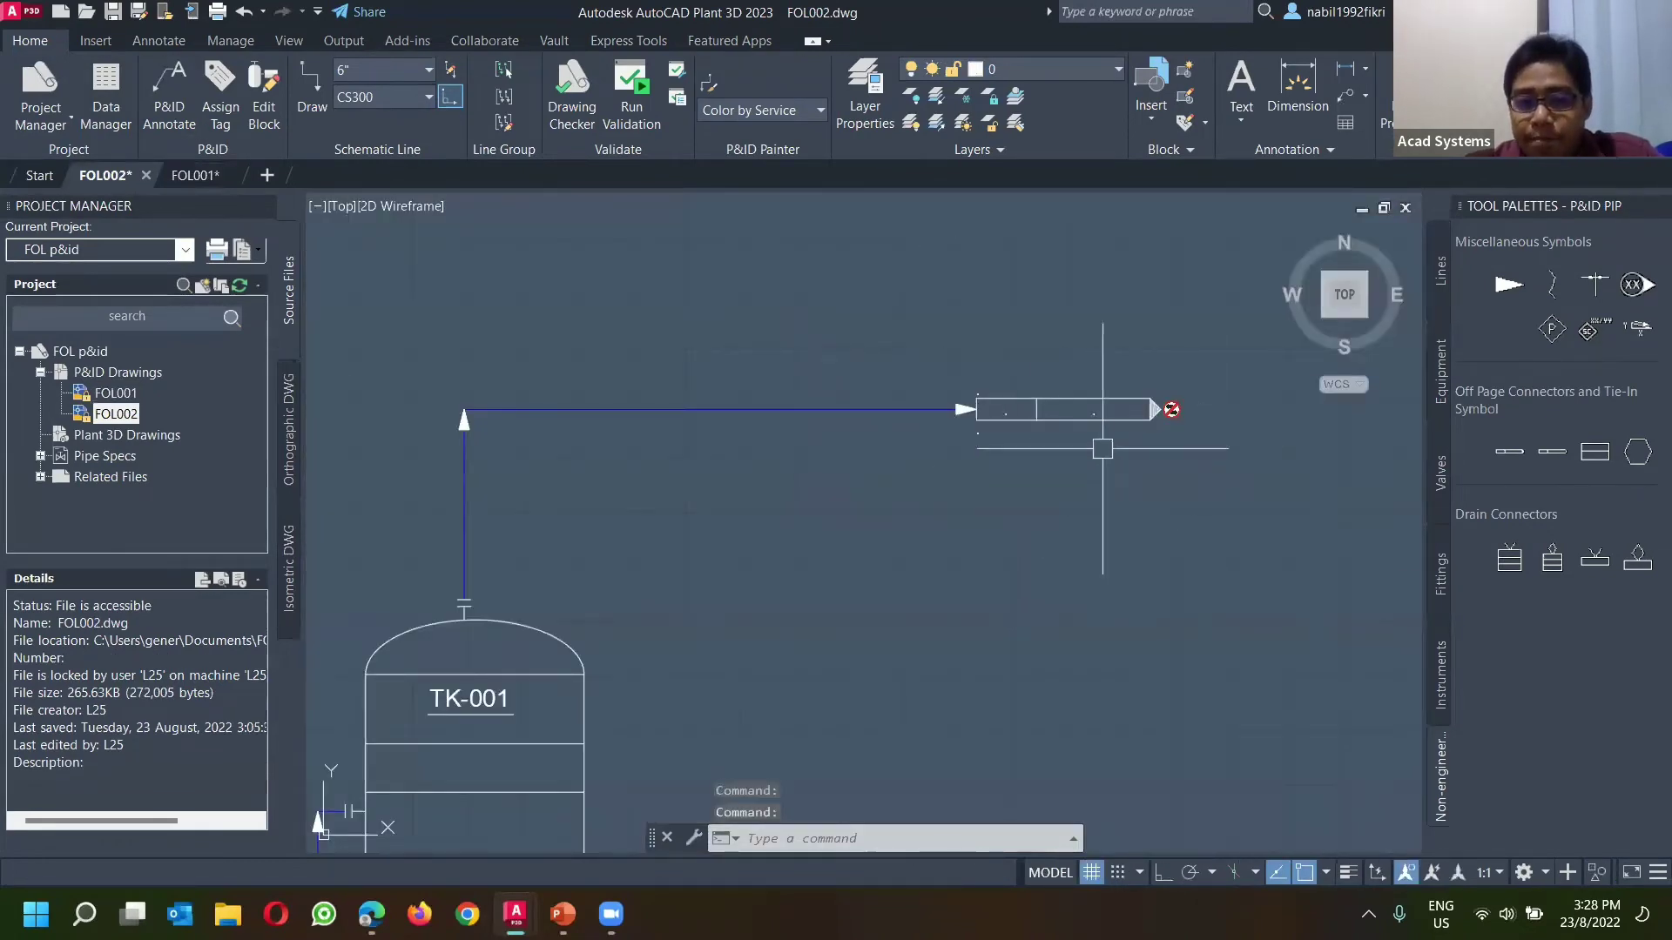
Step: Open the tag assignment for the pipeline leaving the top of TK-001 and set its size to 4"
left_click(827, 409)
right_click(716, 327)
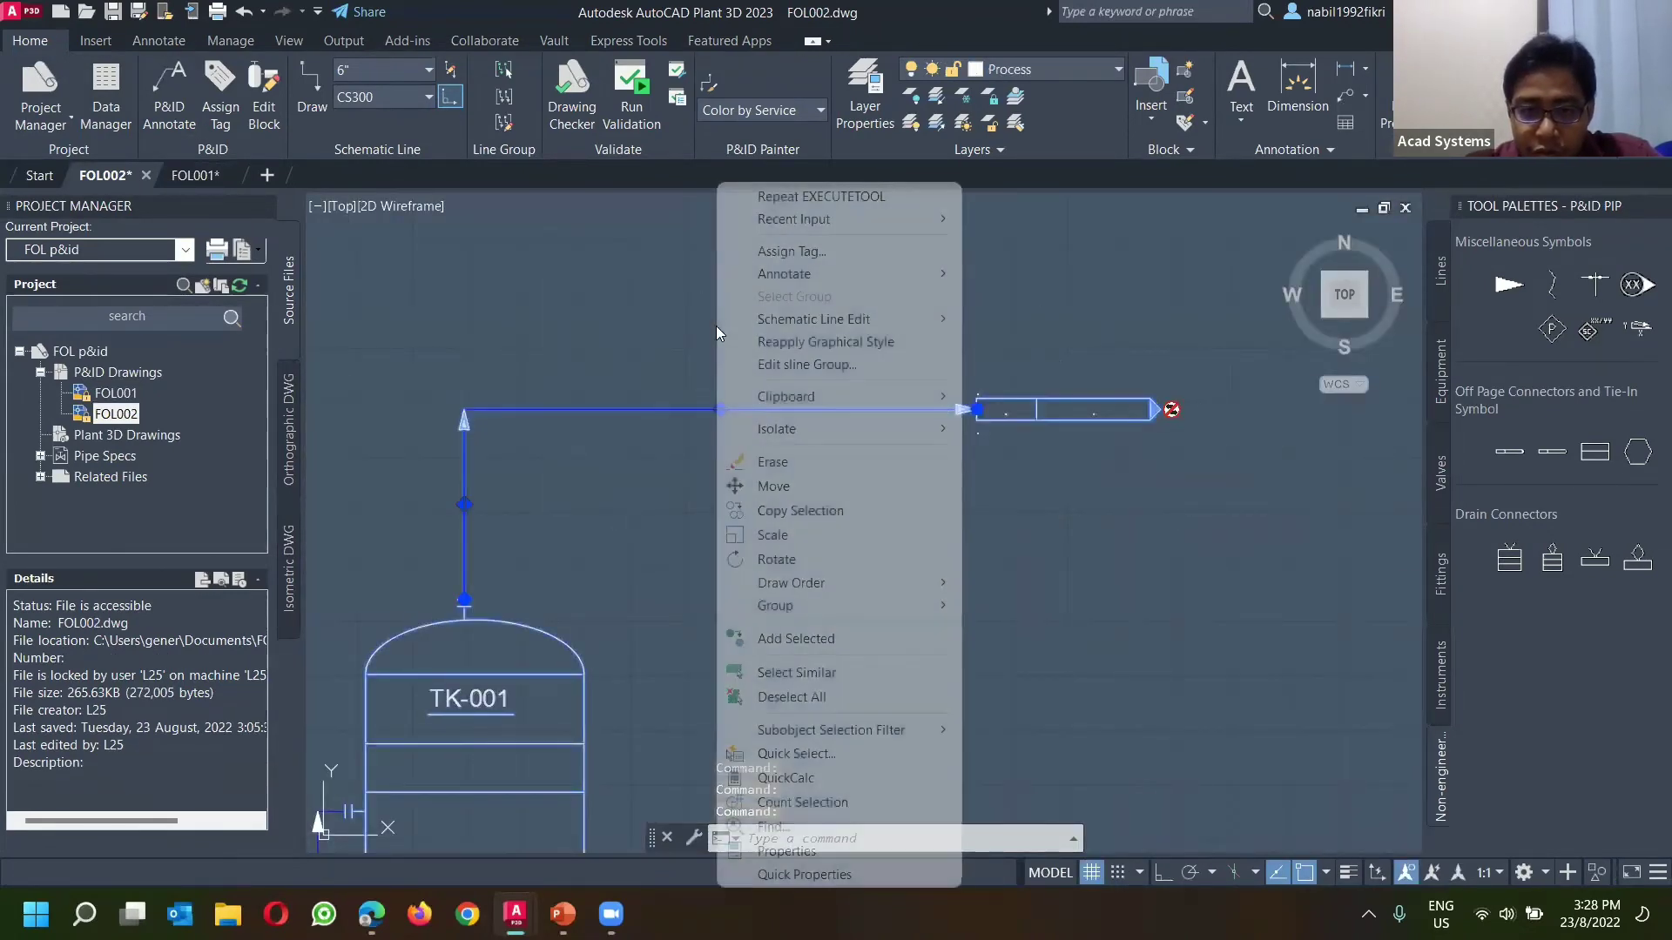
left_click(794, 252)
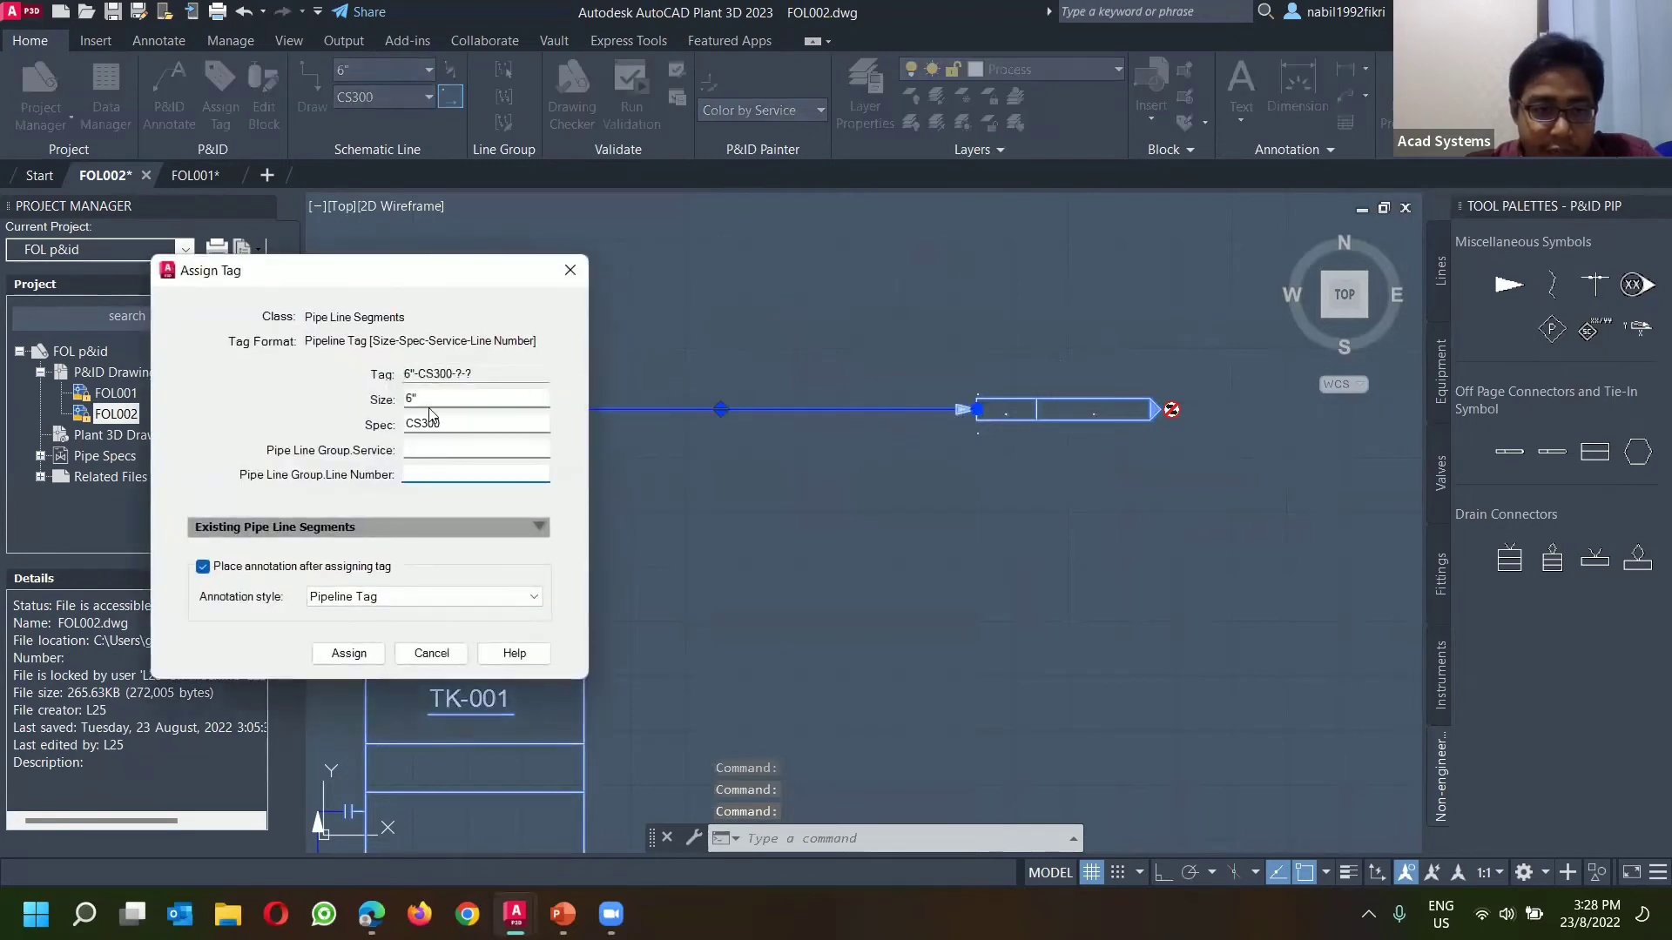
left_click(431, 398)
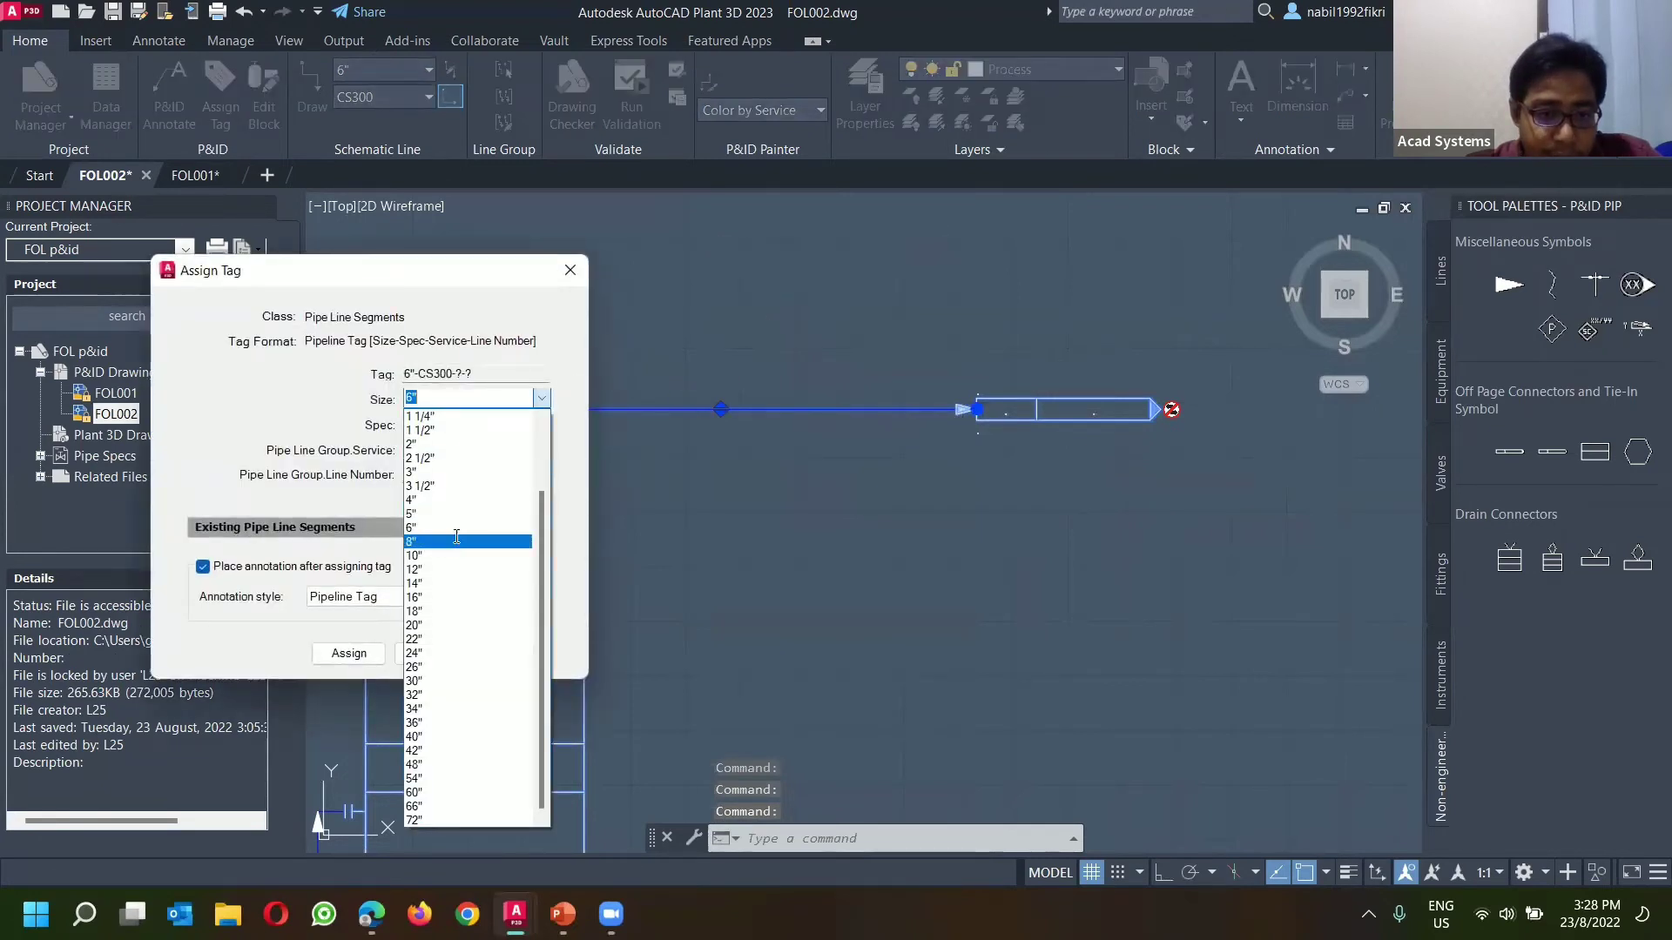
left_click(460, 499)
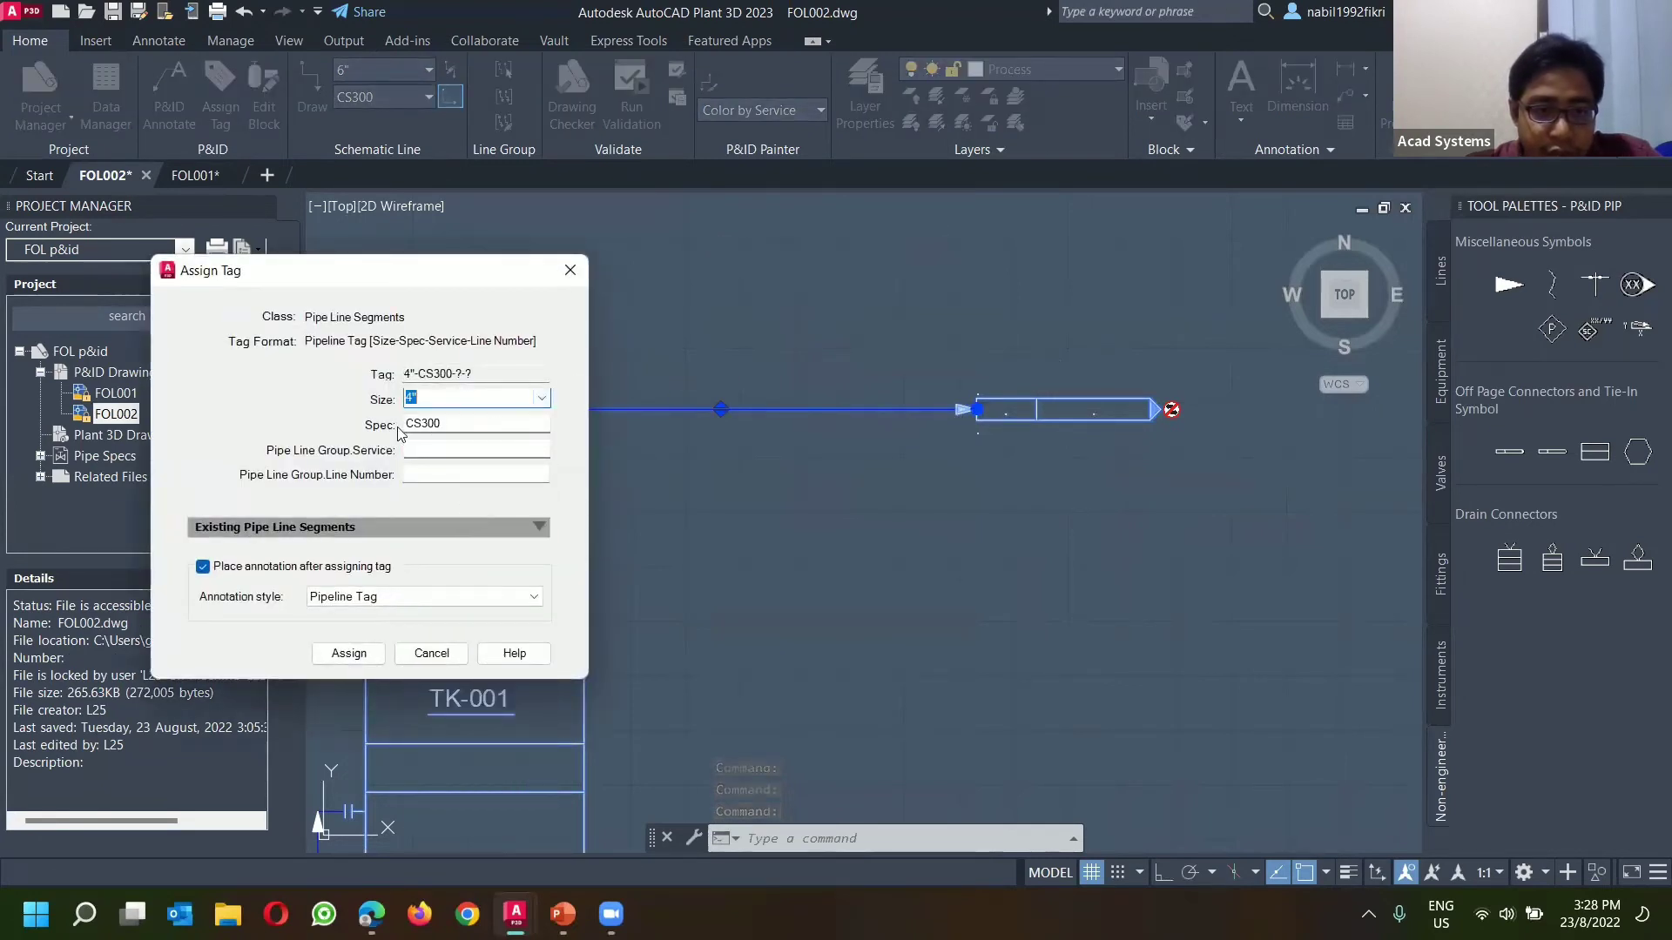
Step: Set the line group service to OX - OXYGEN and line number to 004, then assign the tag with its annotation above the horizontal run
left_click(447, 451)
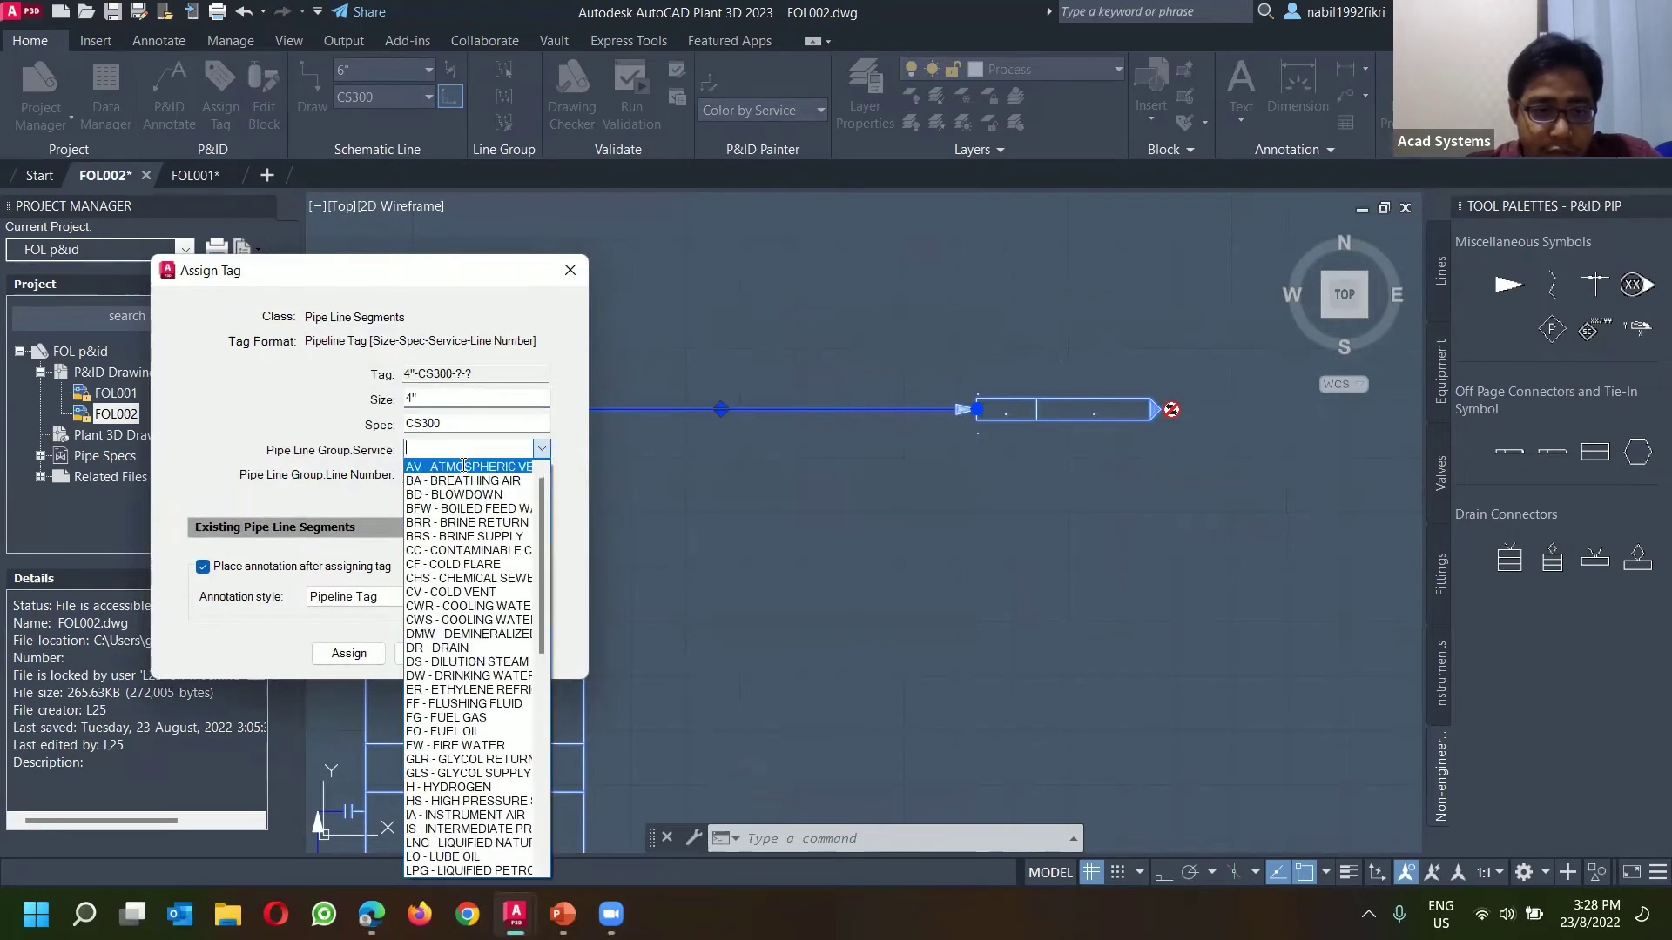
scroll(481, 690, "down", 4)
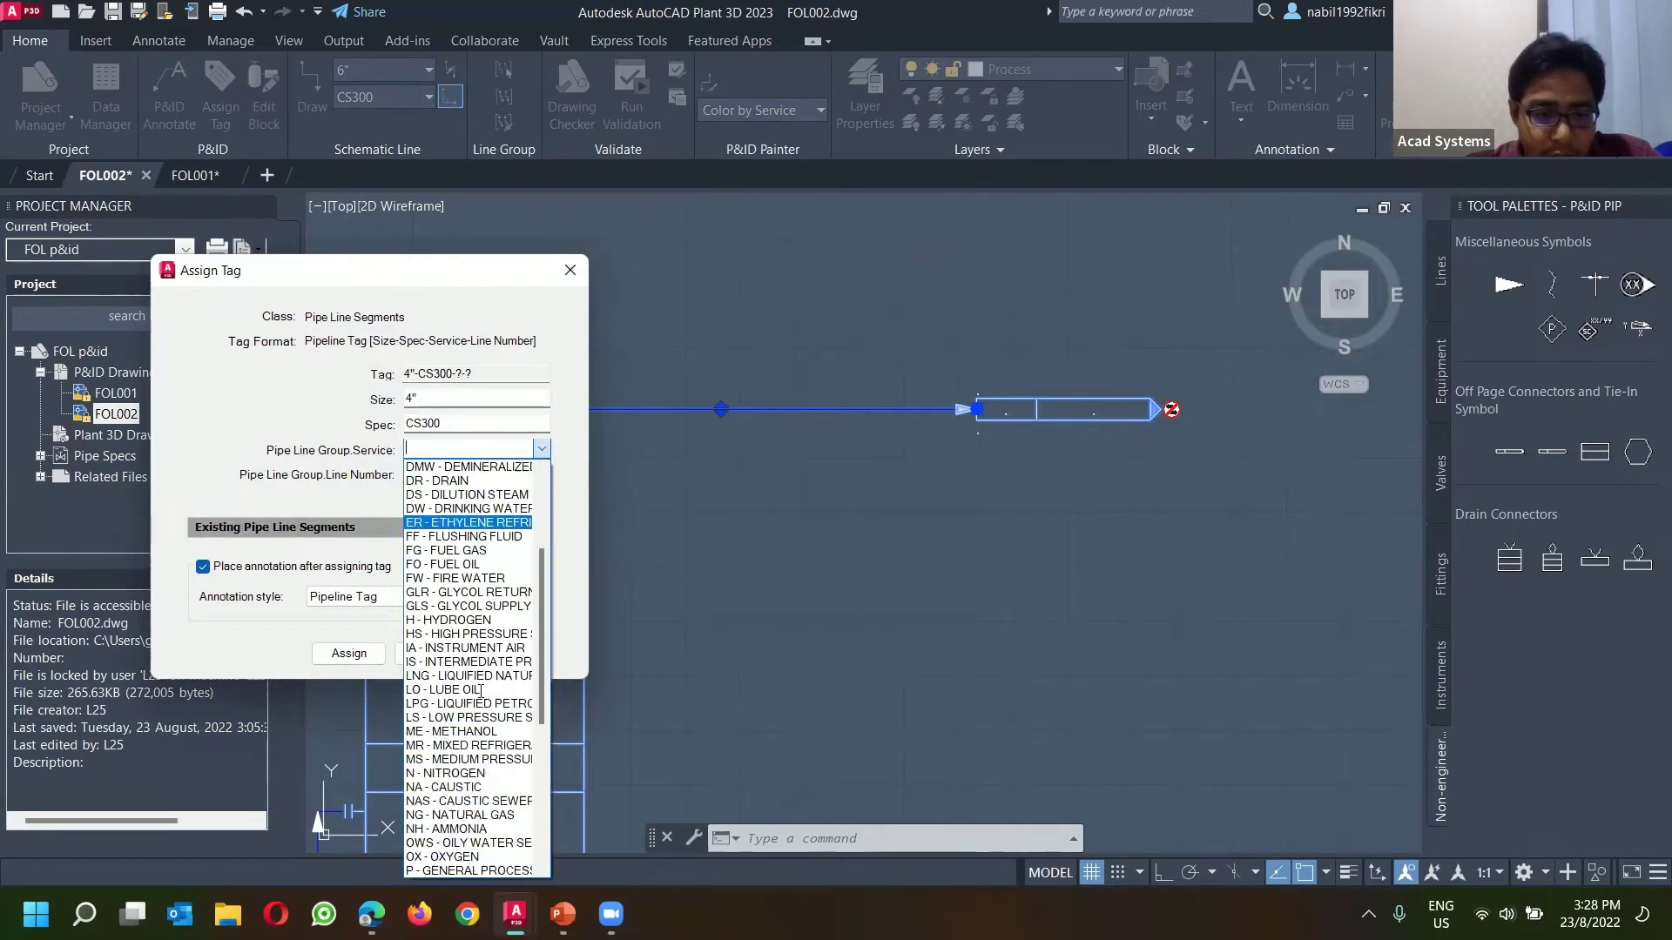
scroll(481, 690, "down", 7)
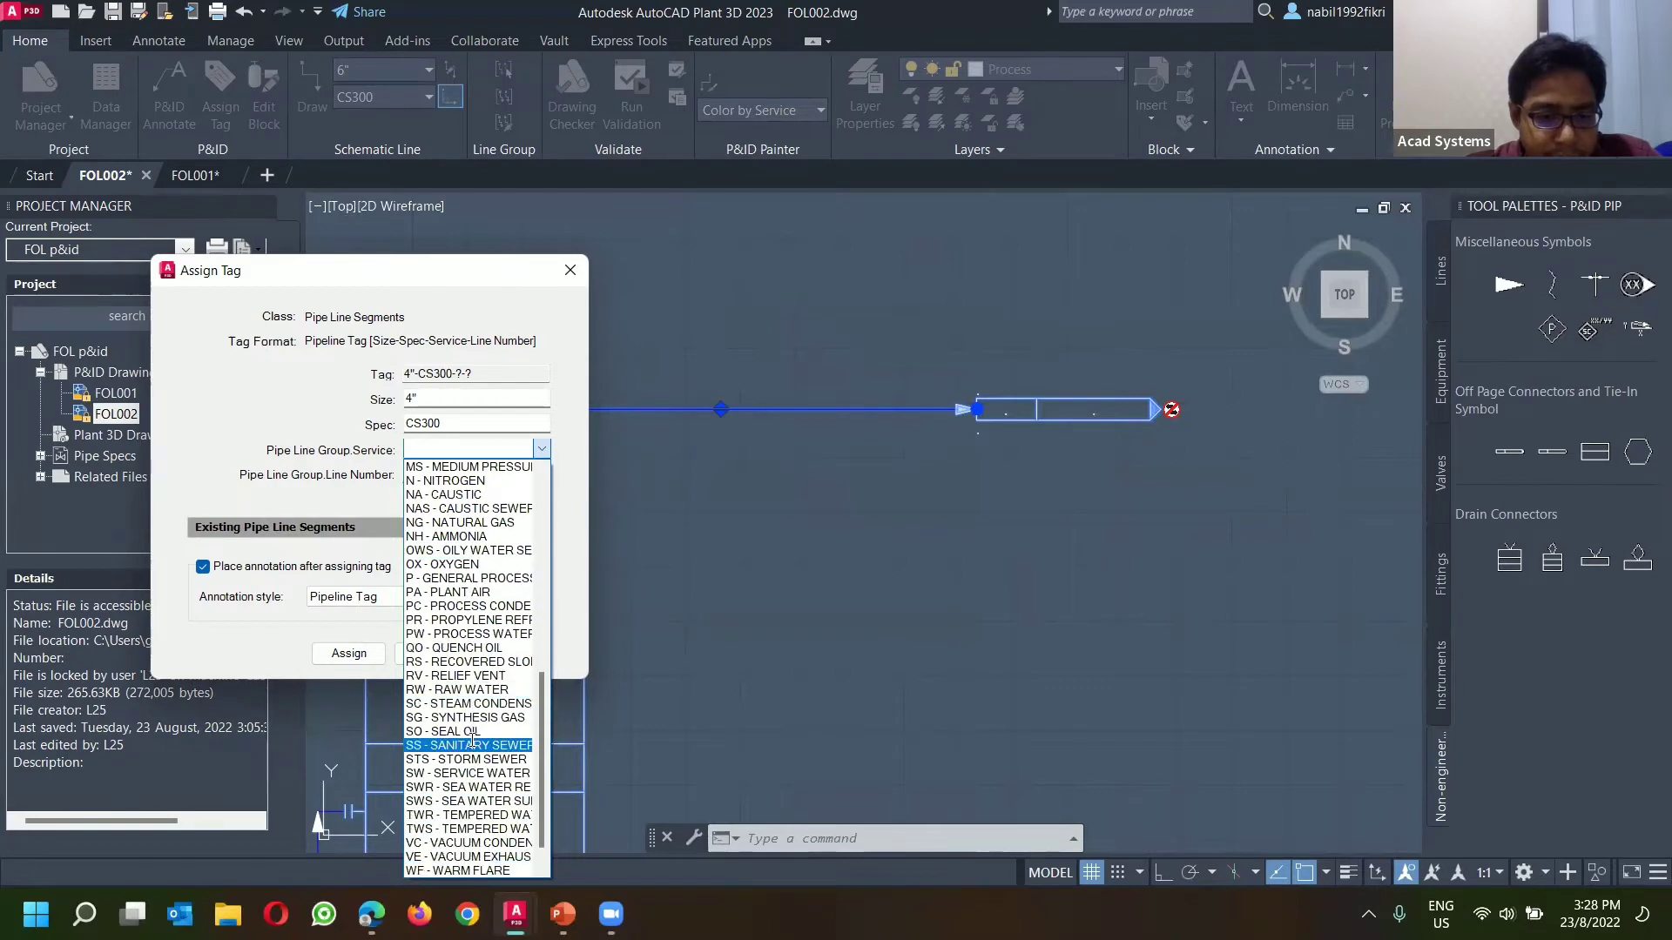
scroll(493, 675, "up", 4)
left_click(457, 704)
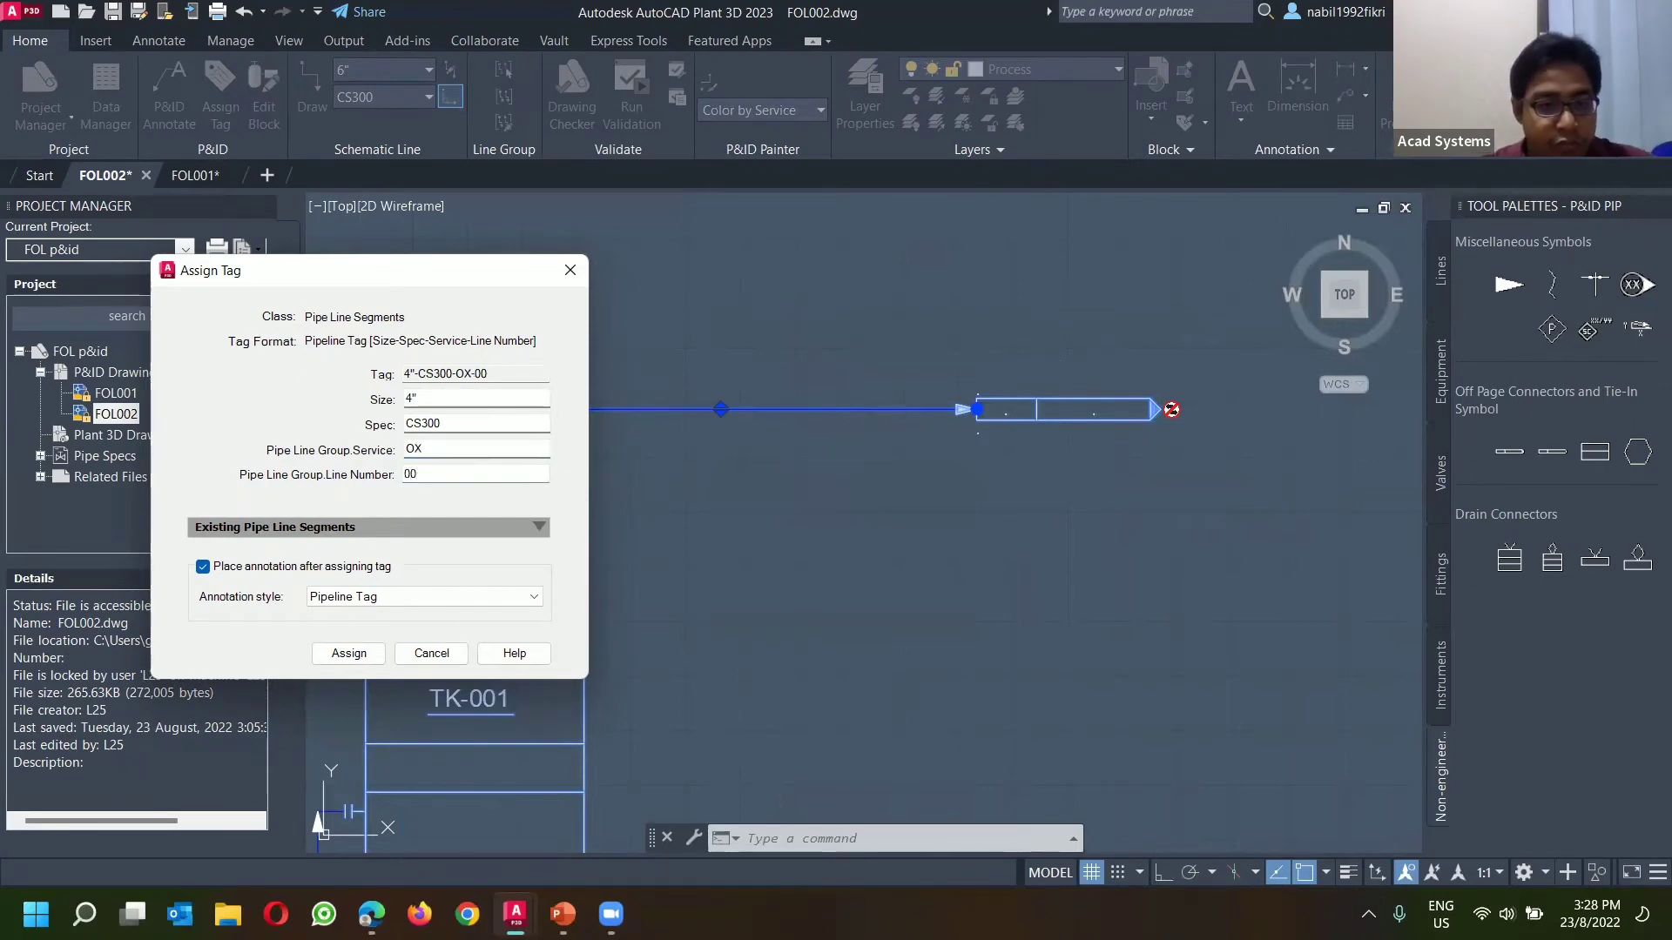
key("Return")
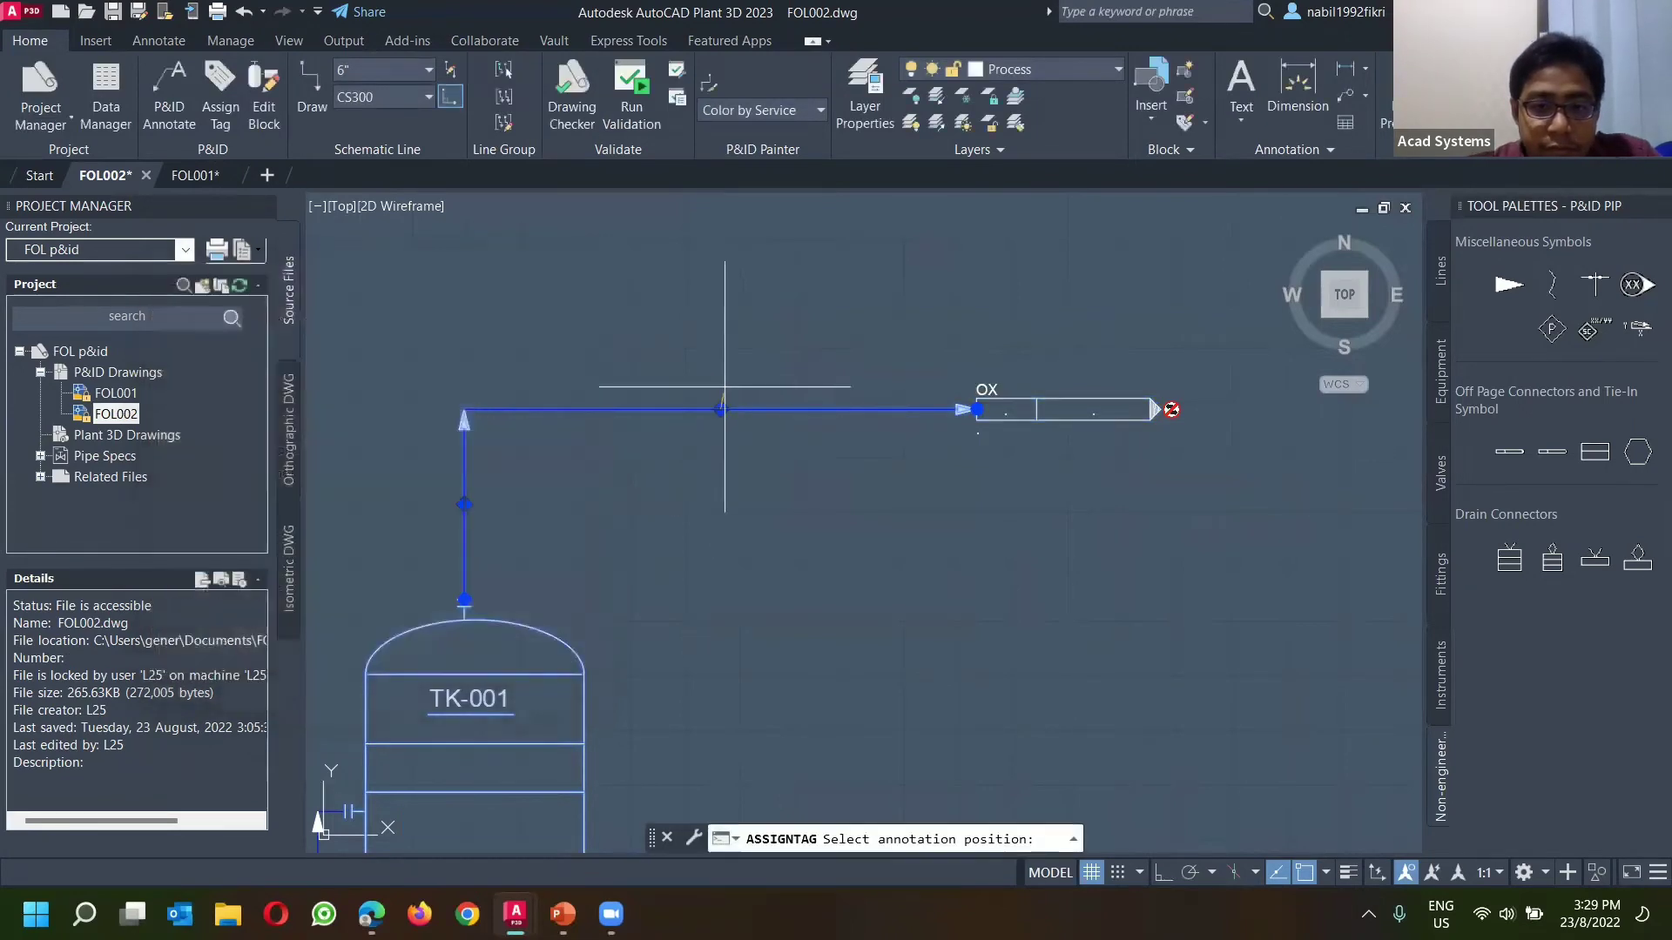
Step: Examine the new line tag, the service text on the off-page connector and the status symbol at its tip
scroll(996, 419, "up", 3)
middle_click_drag(995, 419, 598, 434)
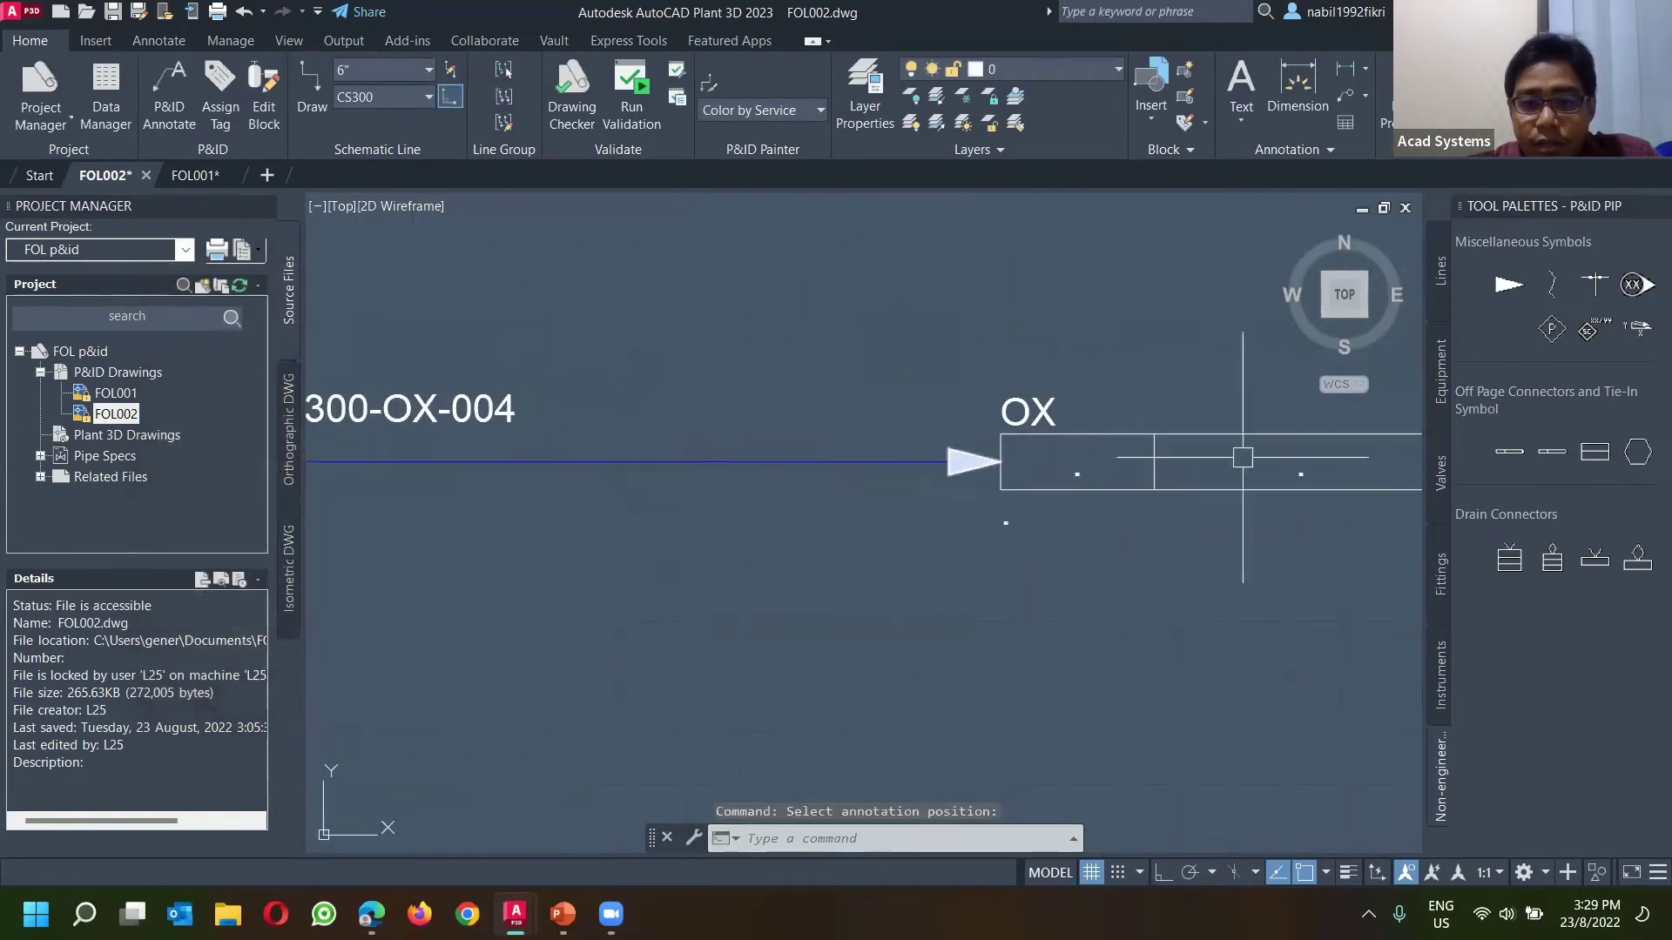
scroll(1041, 407, "up", 2)
scroll(1013, 412, "down", 3)
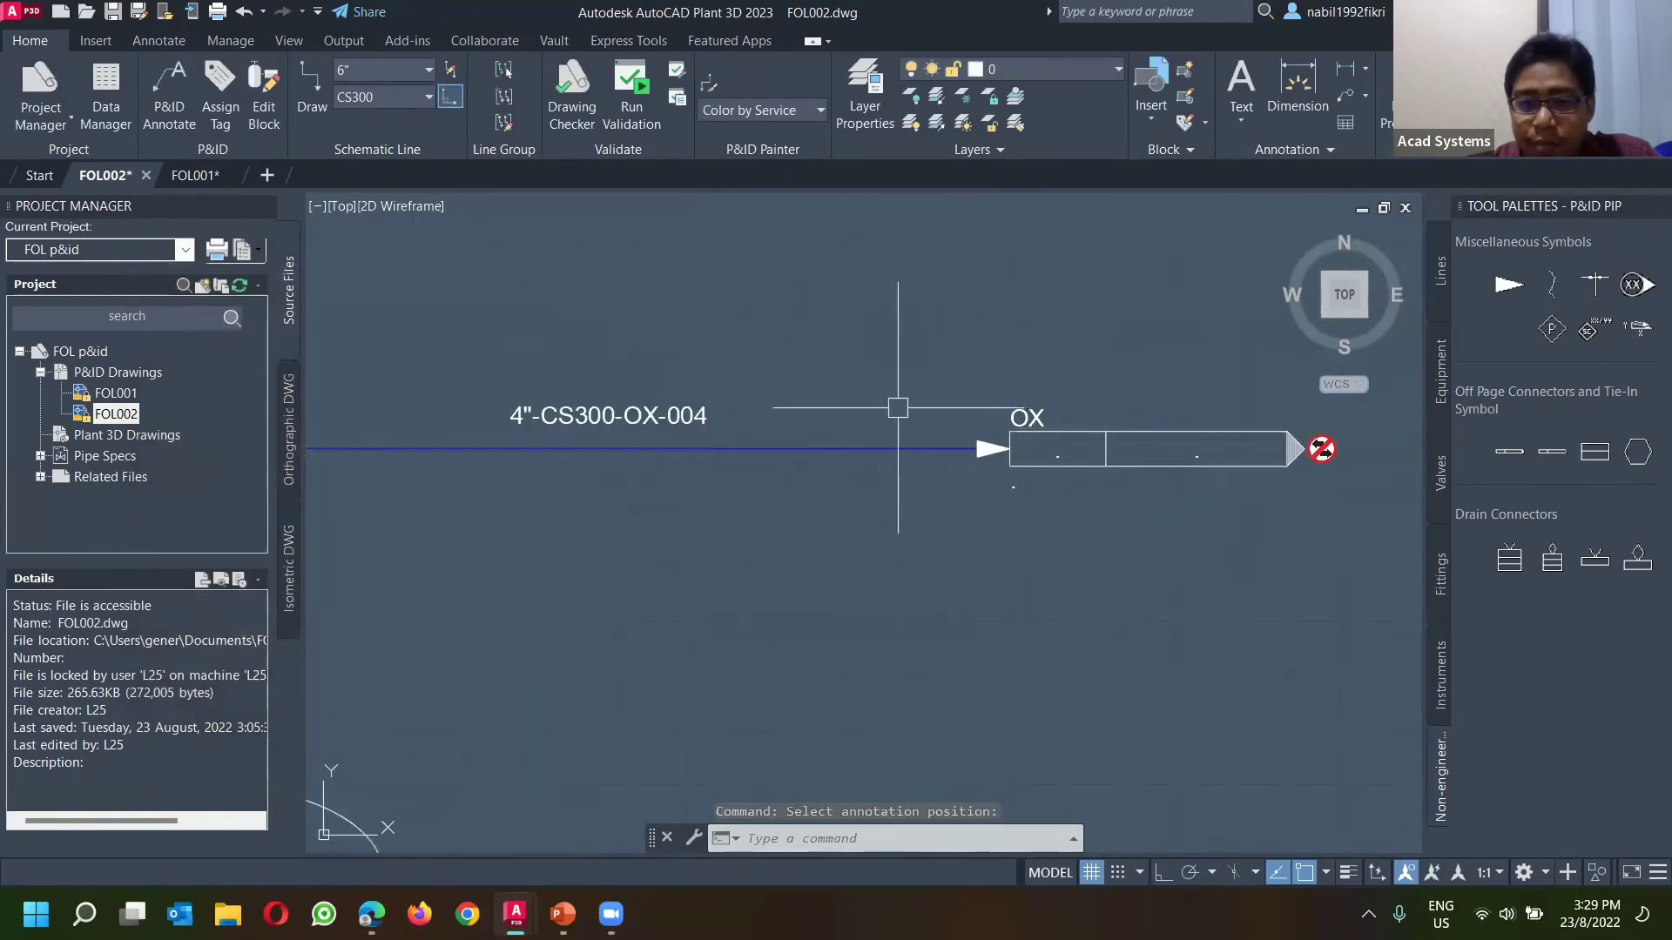
left_click(611, 439)
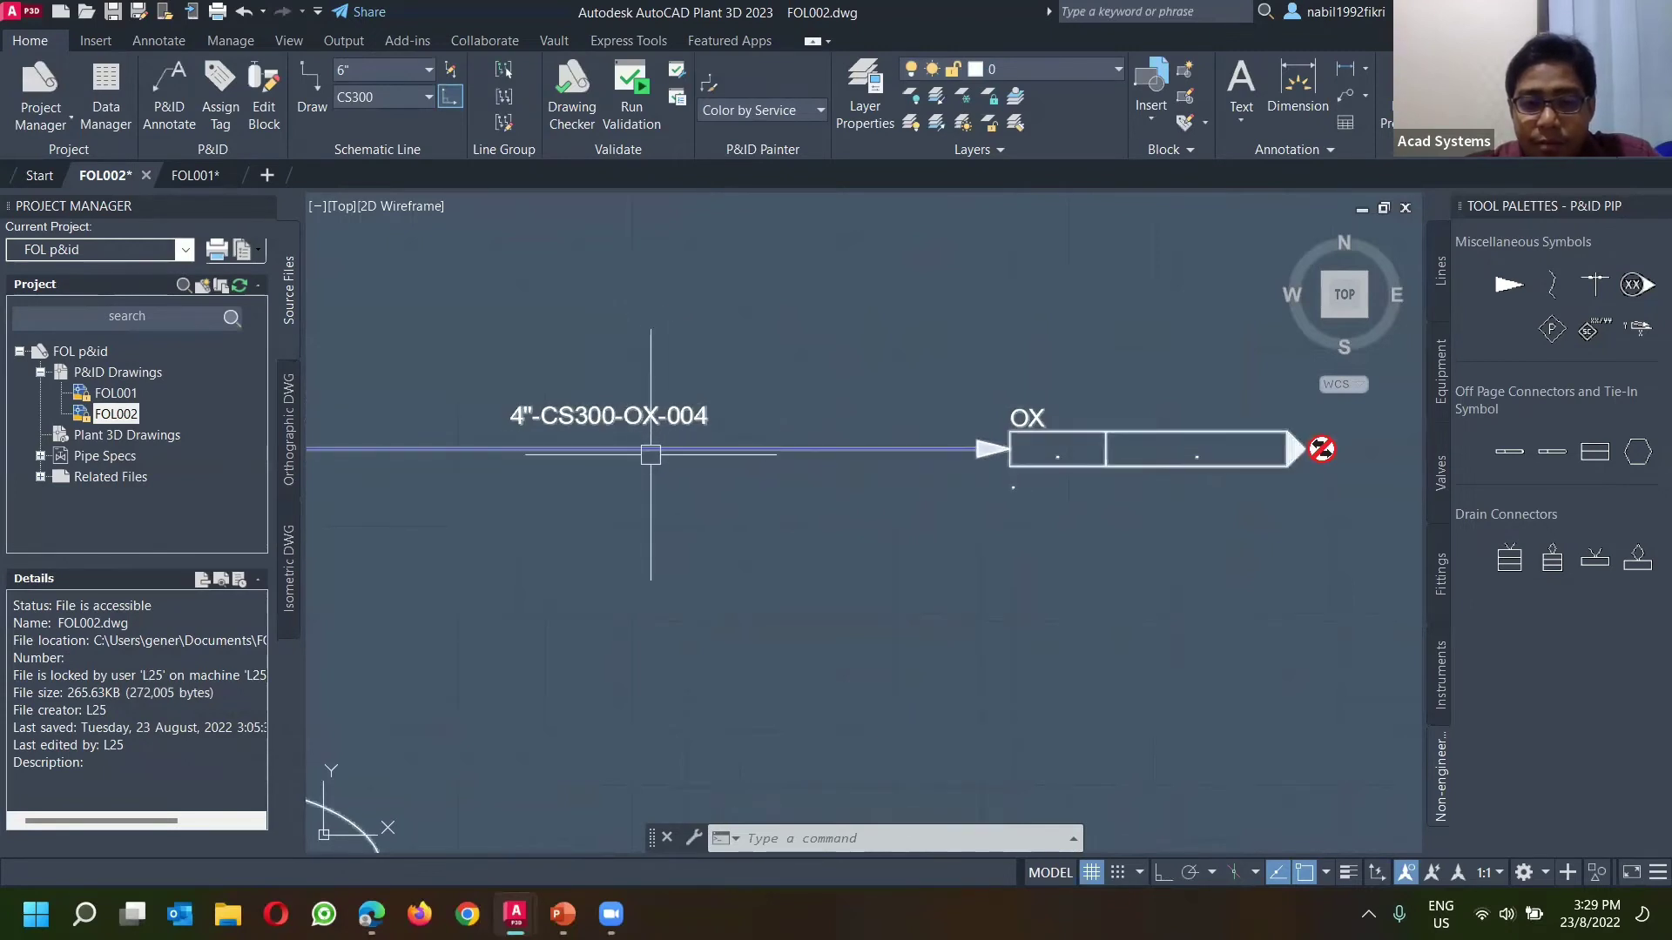
scroll(853, 483, "down", 2)
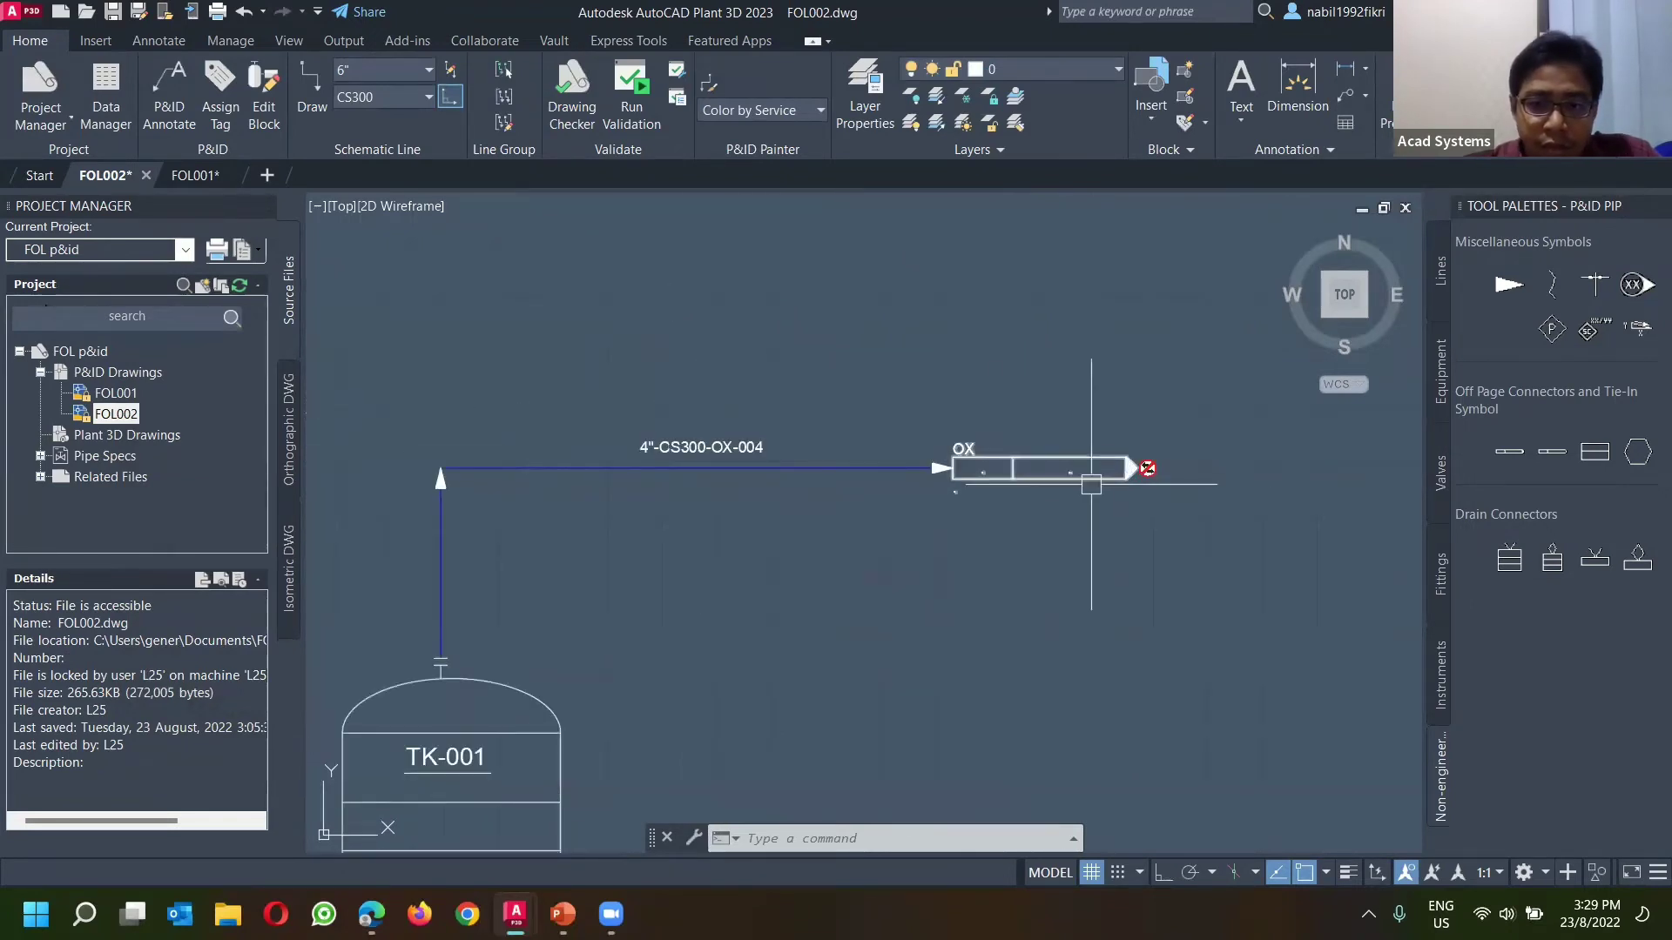
scroll(1190, 486, "up", 3)
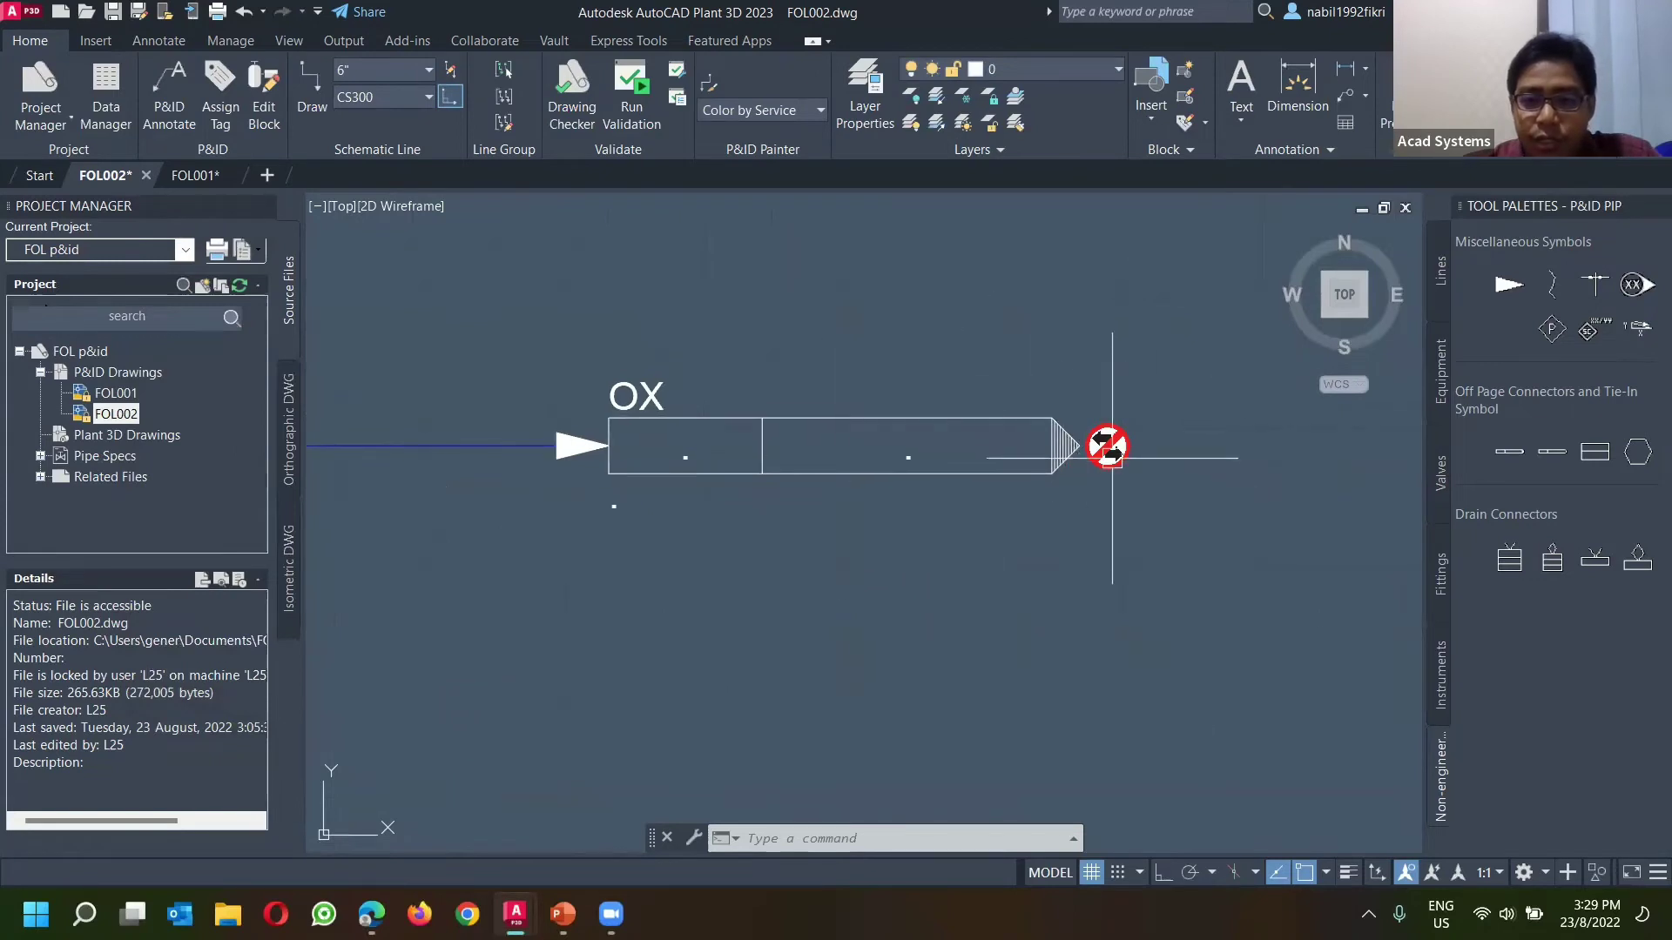
Step: In FOL001, insert an off-page connector at the open end of the pipeline feeding the top of TK-002
left_click(200, 178)
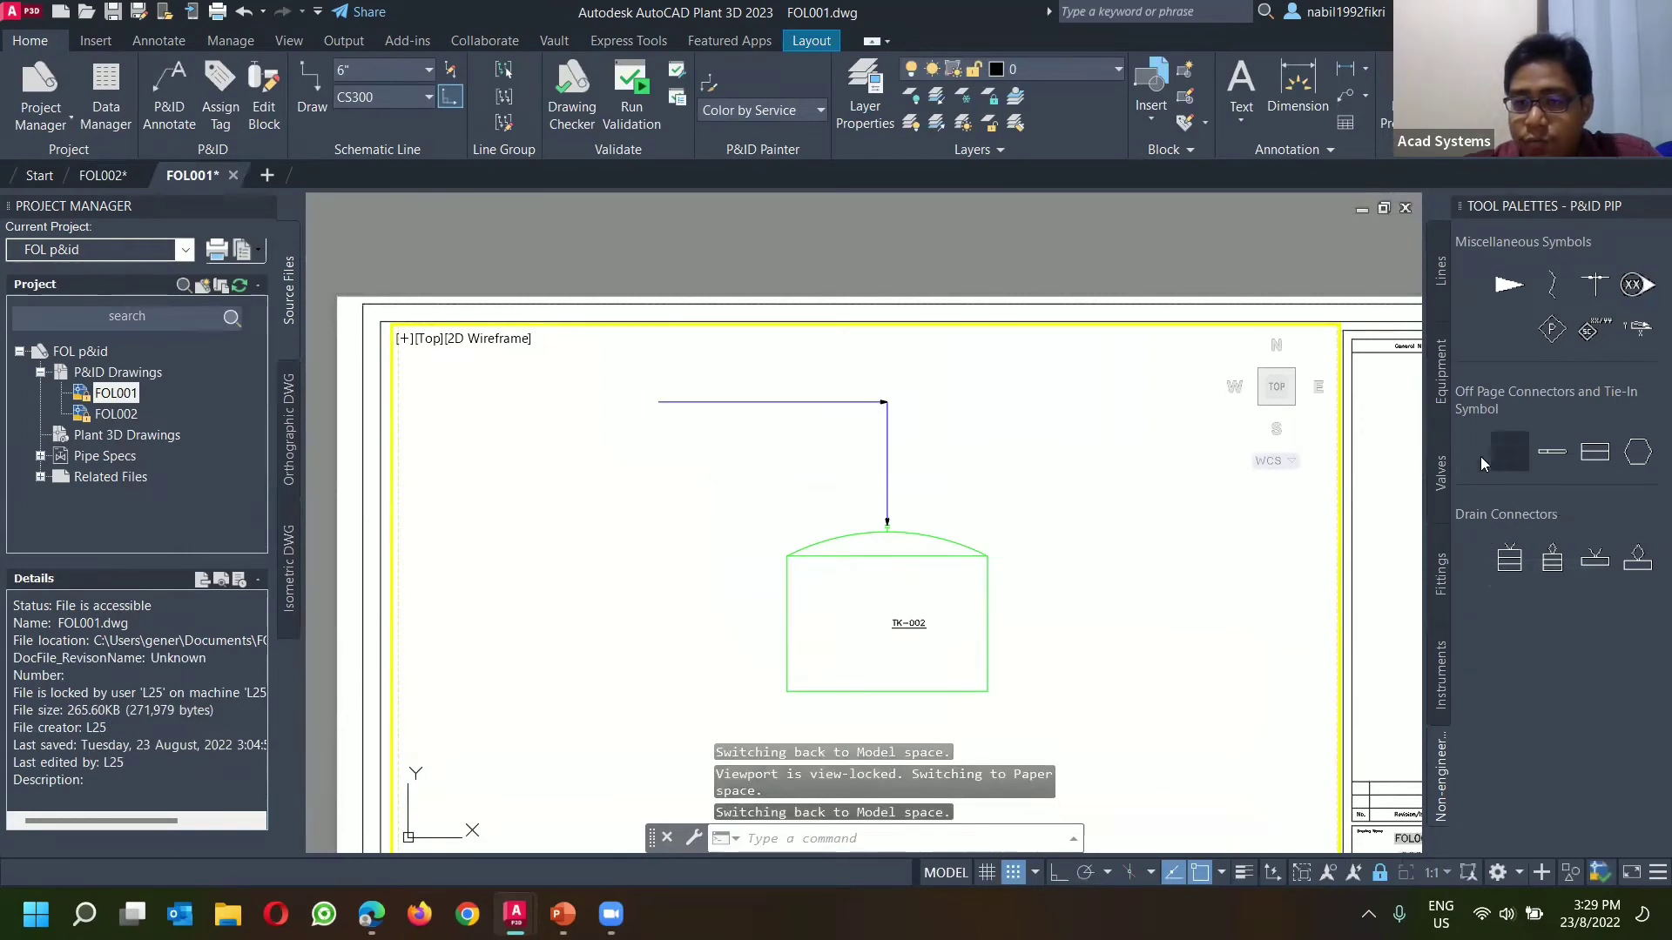
left_click(1509, 451)
left_click(632, 398)
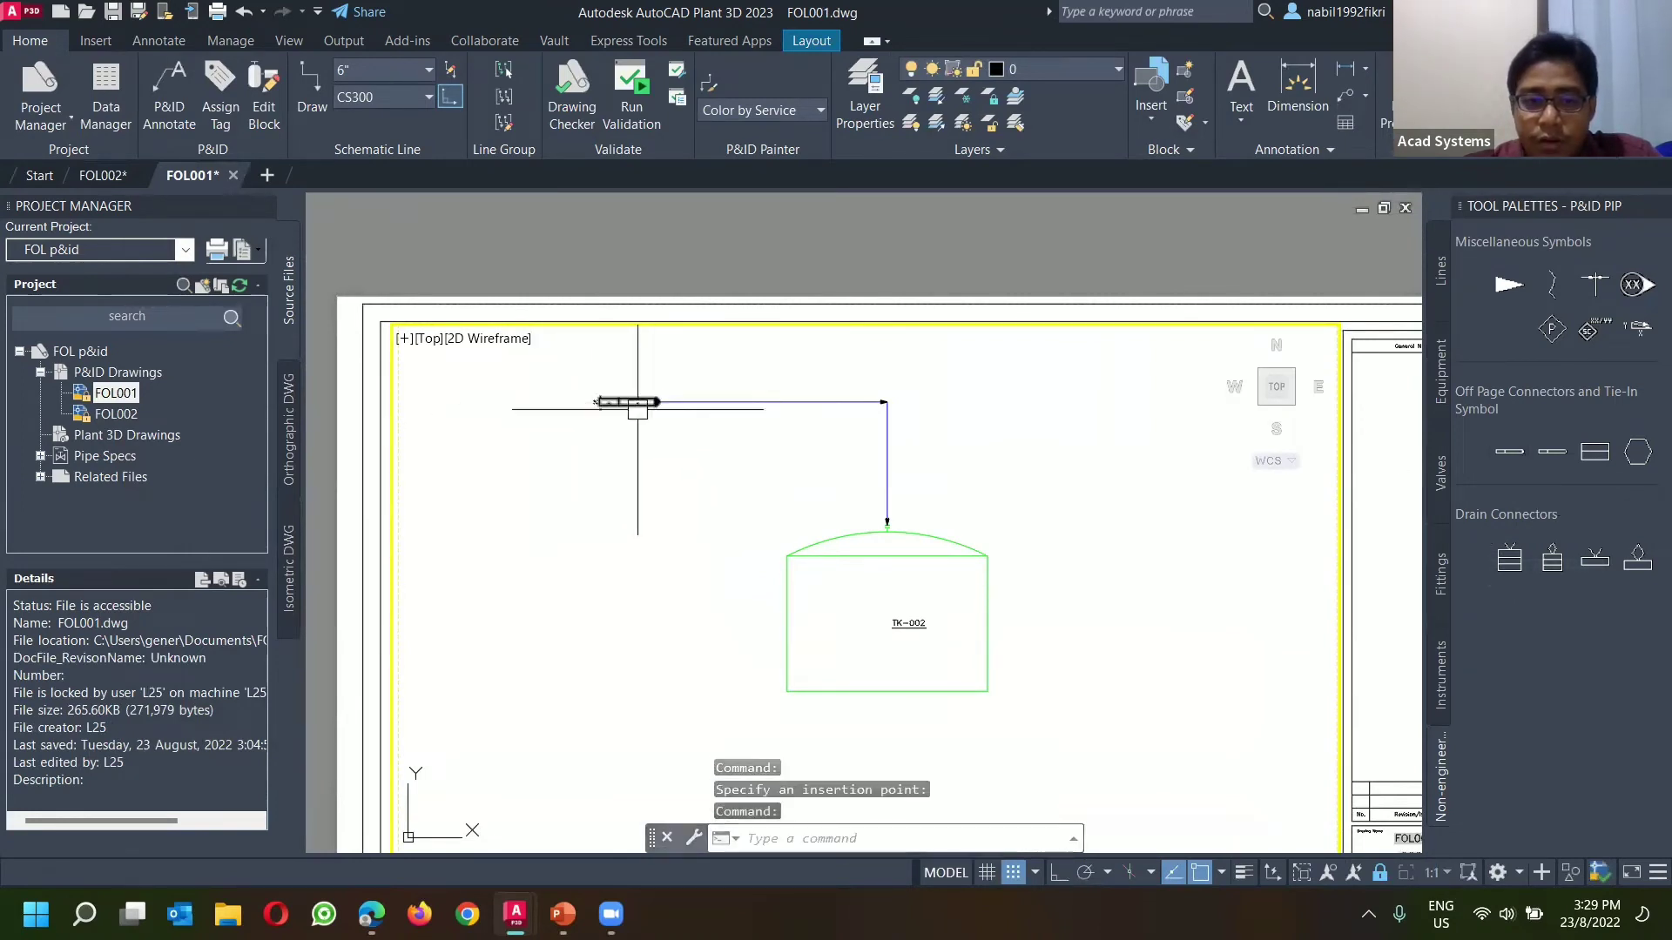
scroll(645, 399, "up", 4)
scroll(584, 411, "up", 4)
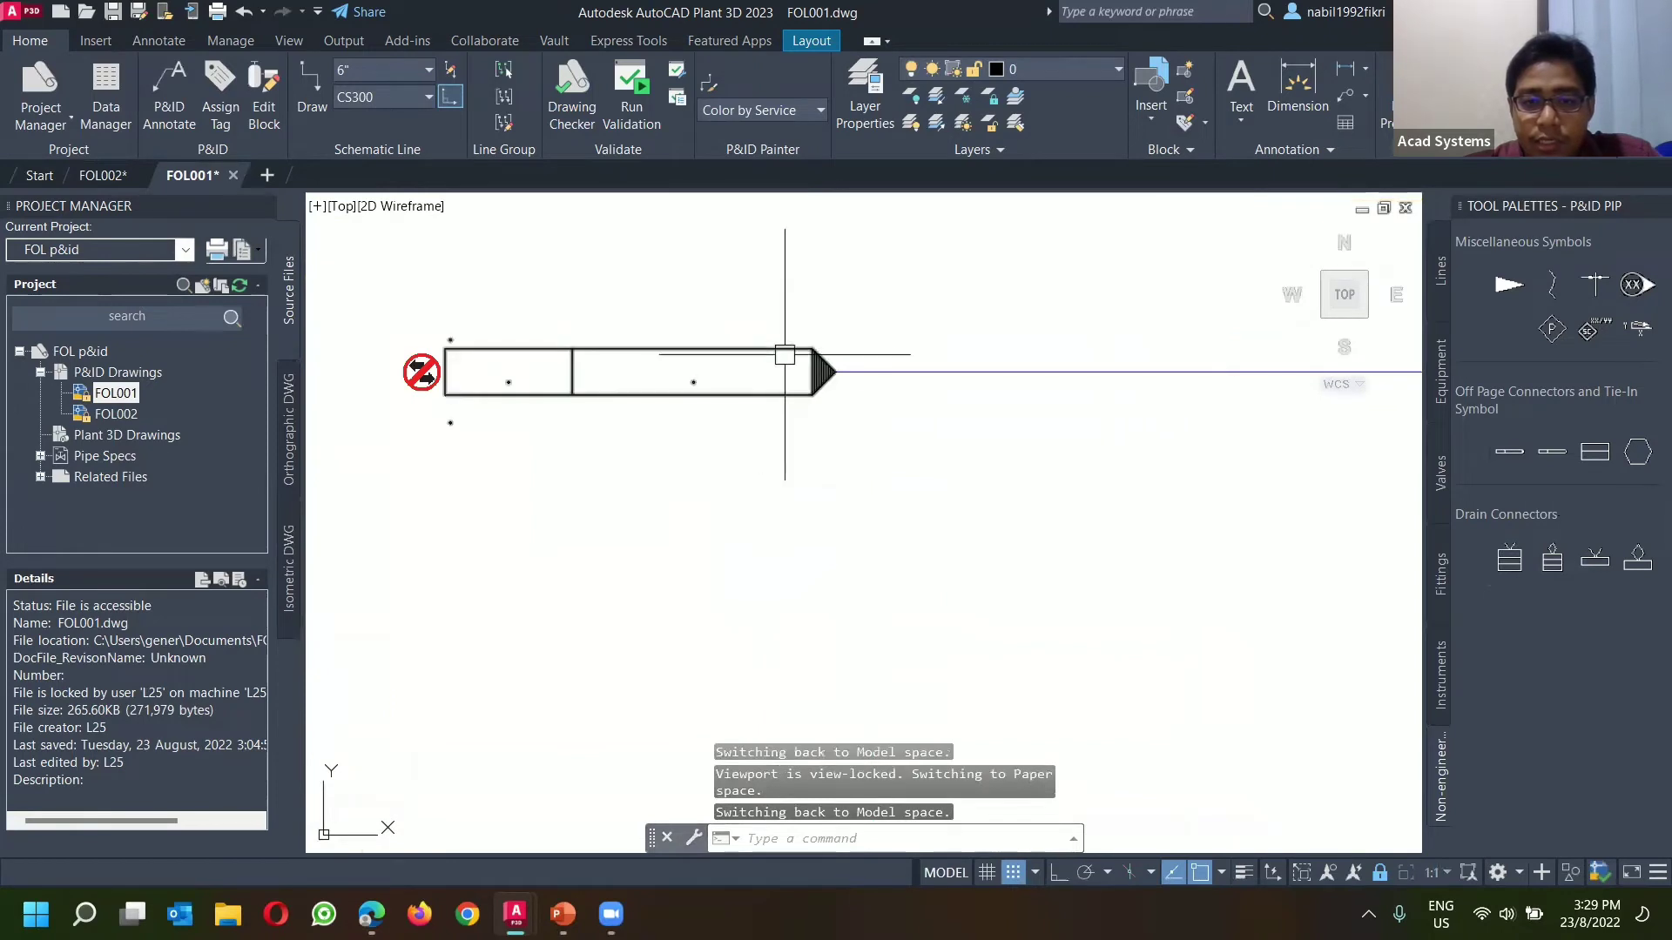
scroll(984, 370, "down", 4)
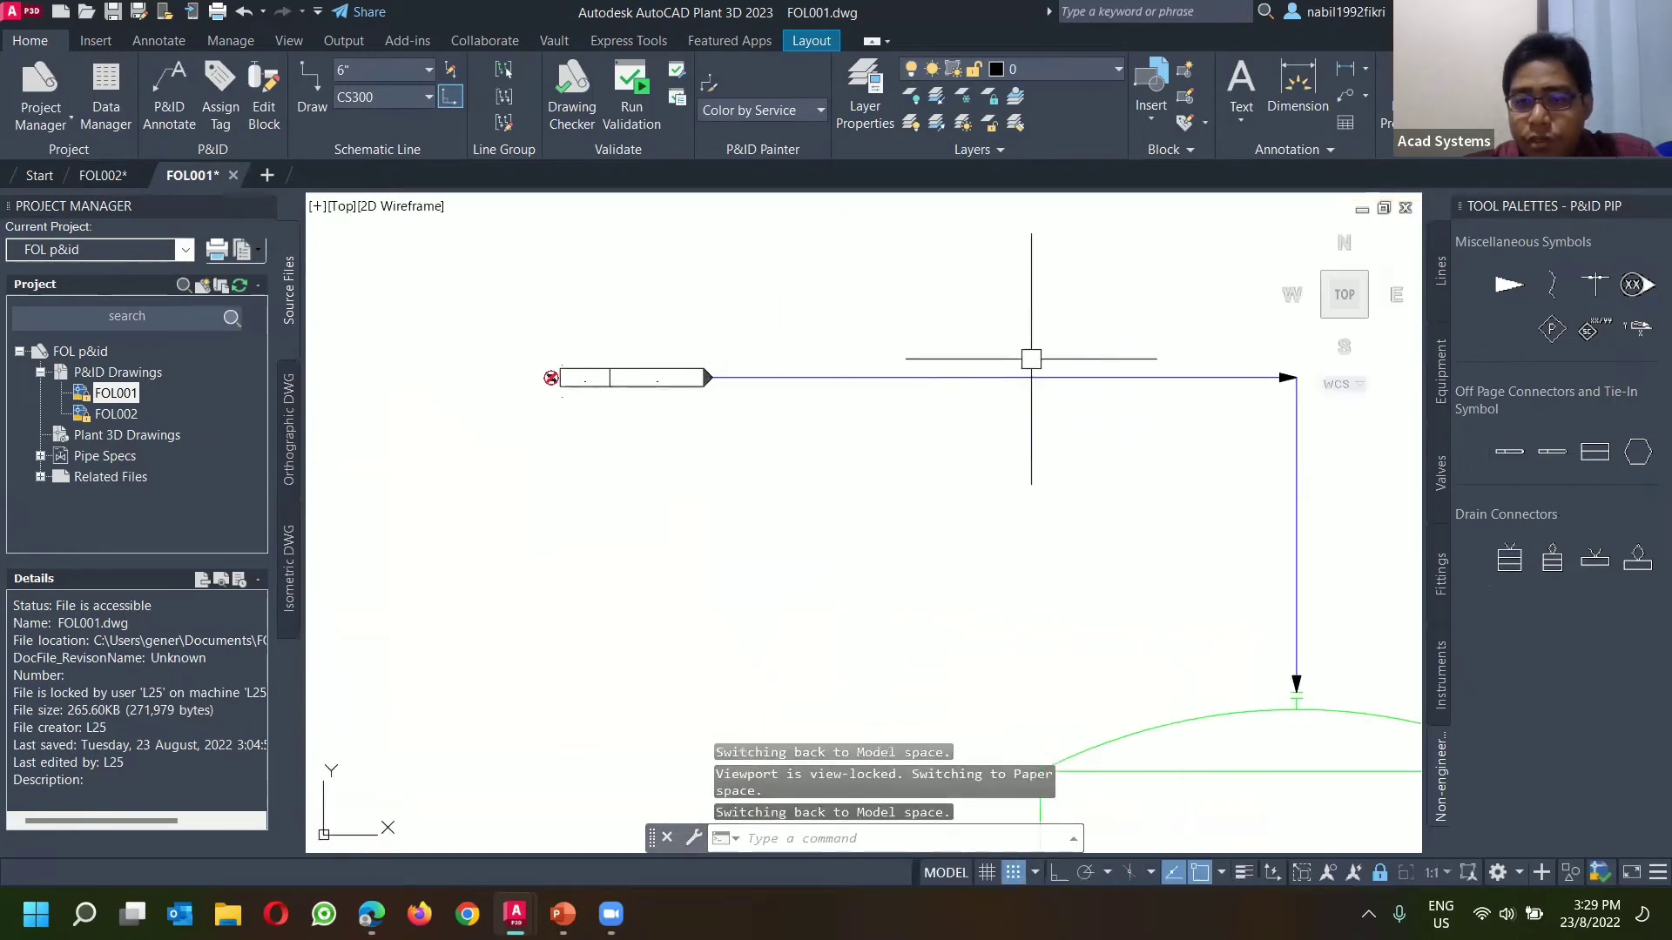
Step: Reverse the flow direction of the TK-002 inlet pipeline
left_click(782, 379)
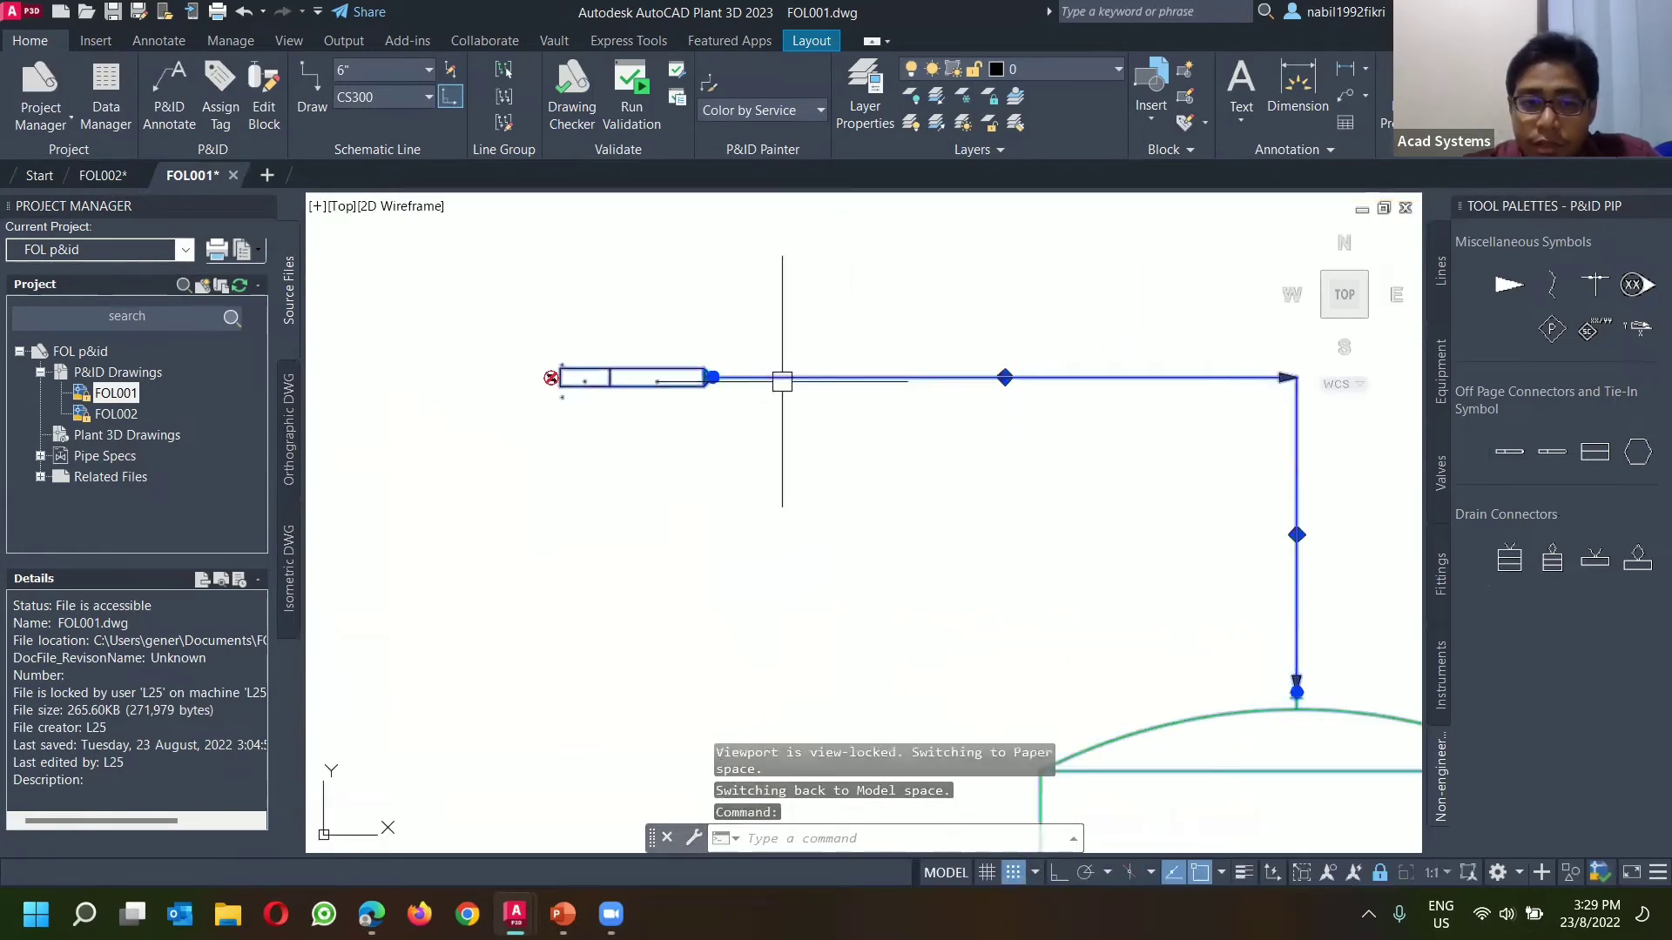
right_click(855, 380)
mouse_move(1037, 321)
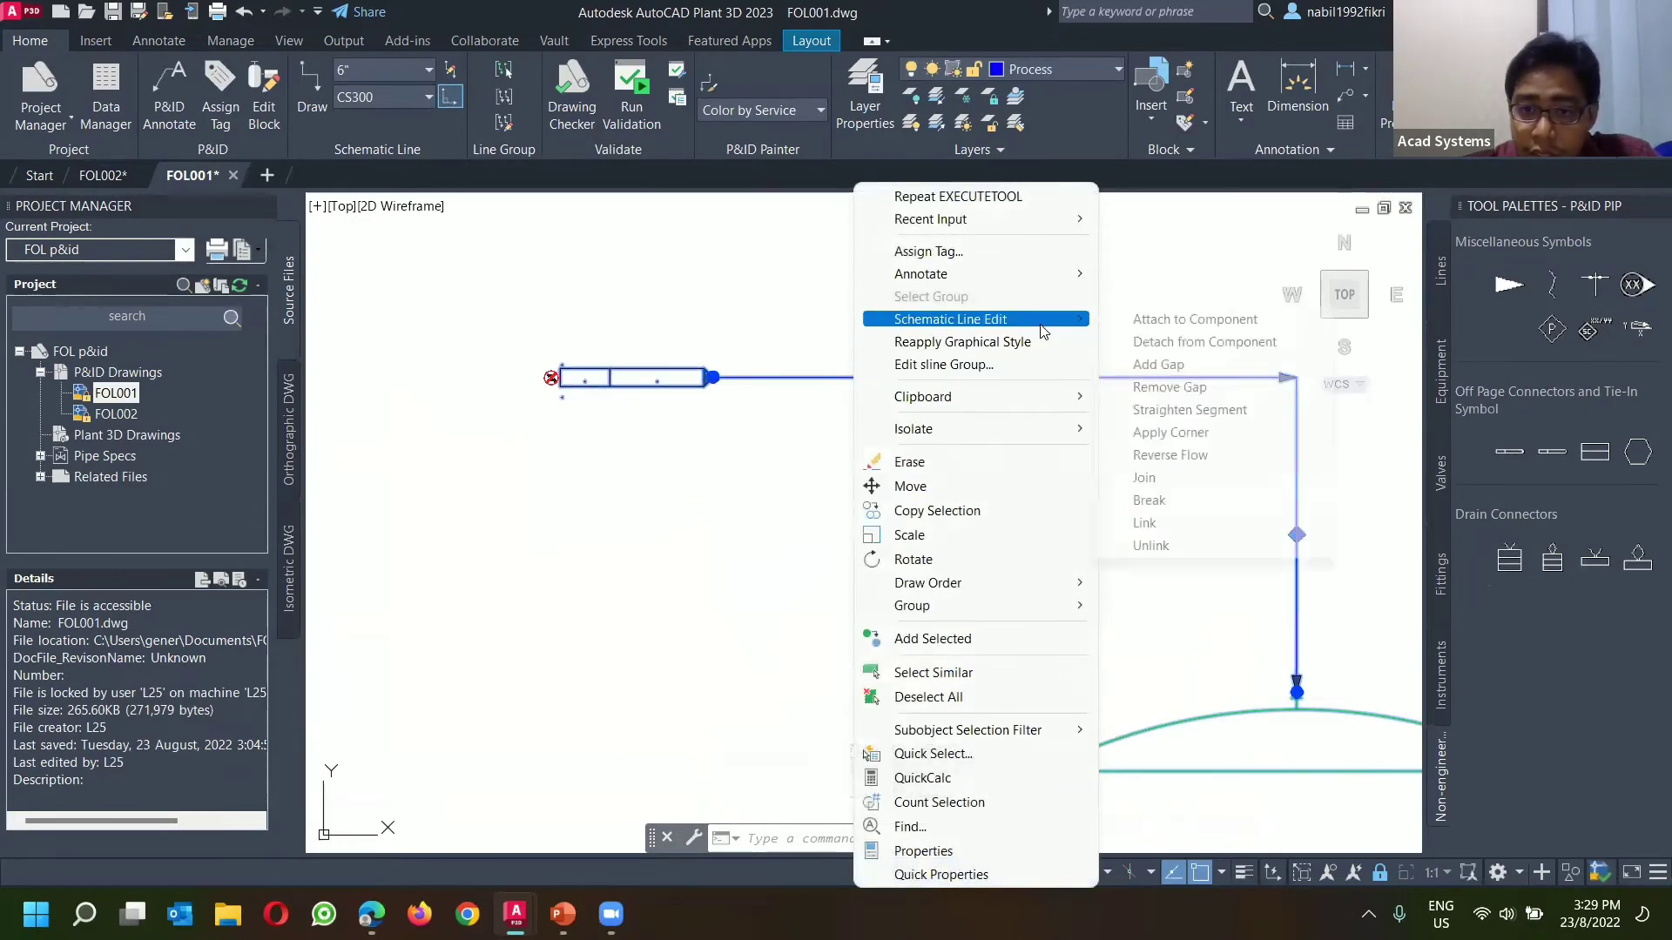
left_click(1209, 438)
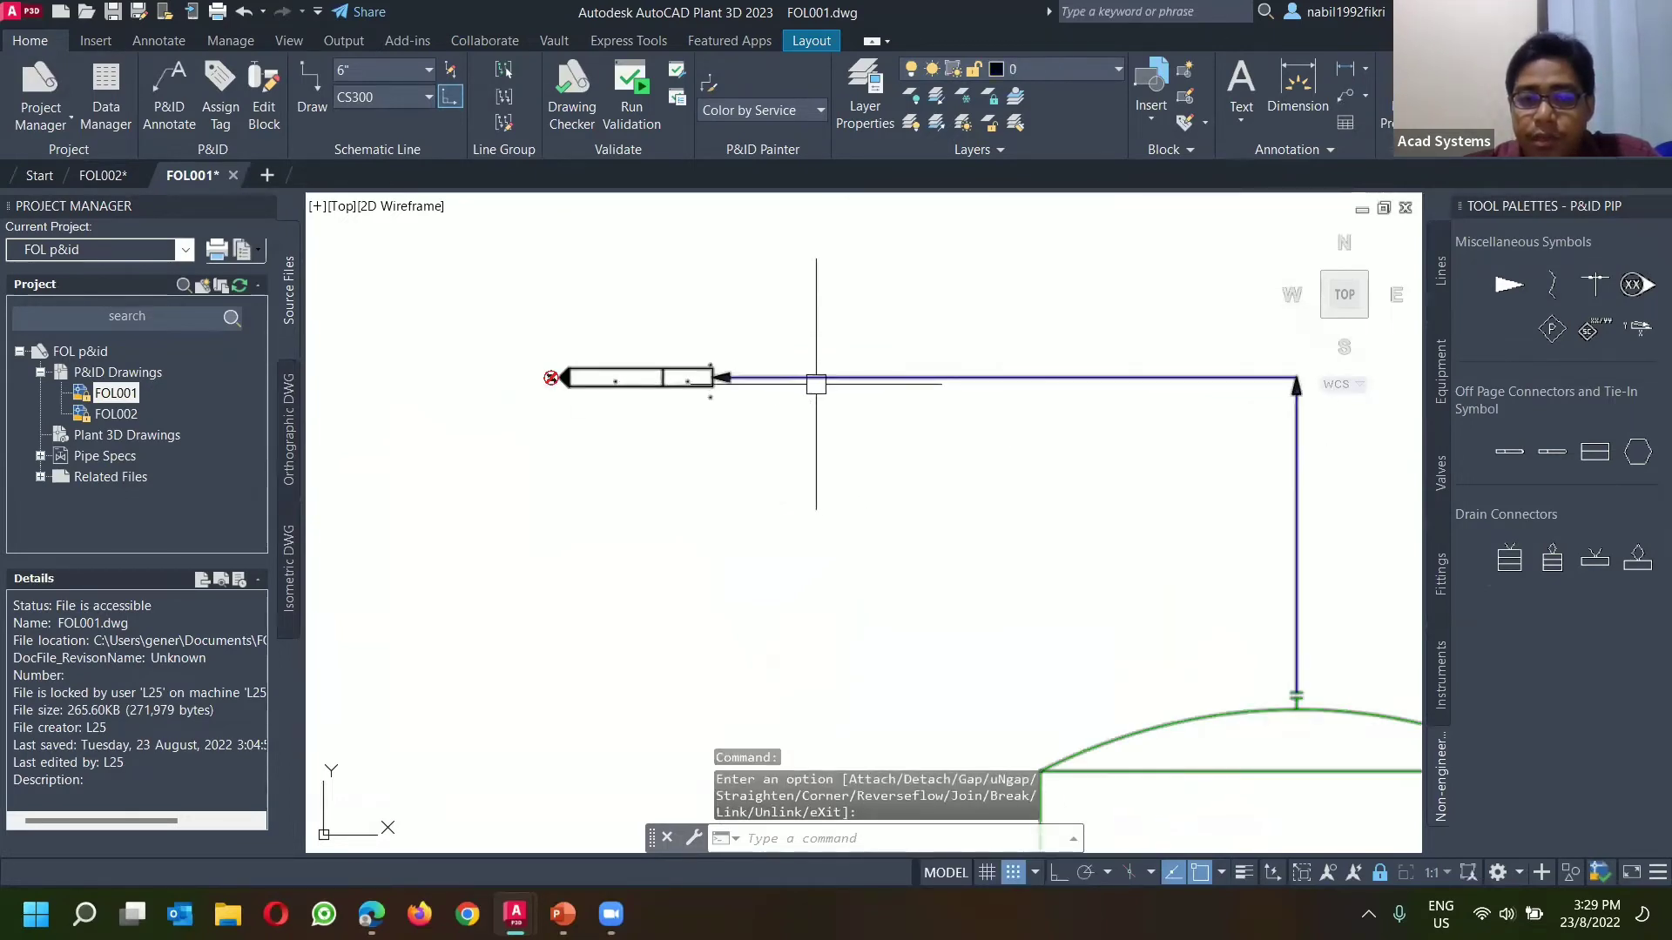
key("Return")
Step: Reverse the TK-002 inlet pipeline's flow once more so that it runs from the off-page connector into the tank
right_click(868, 404)
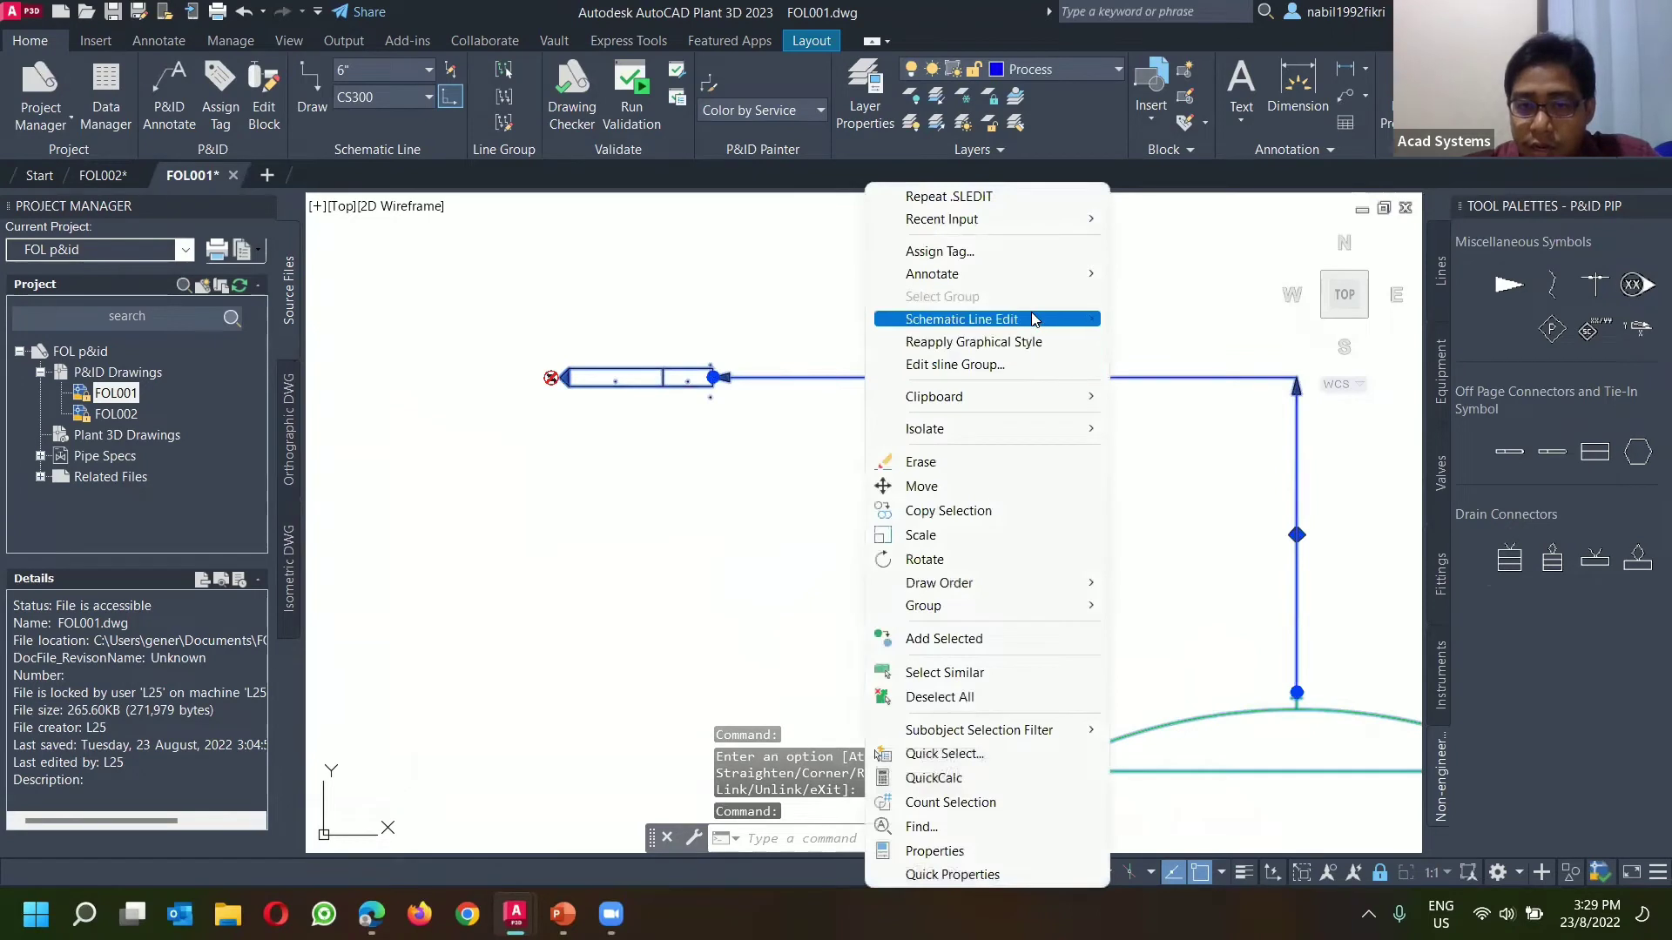
mouse_move(1050, 323)
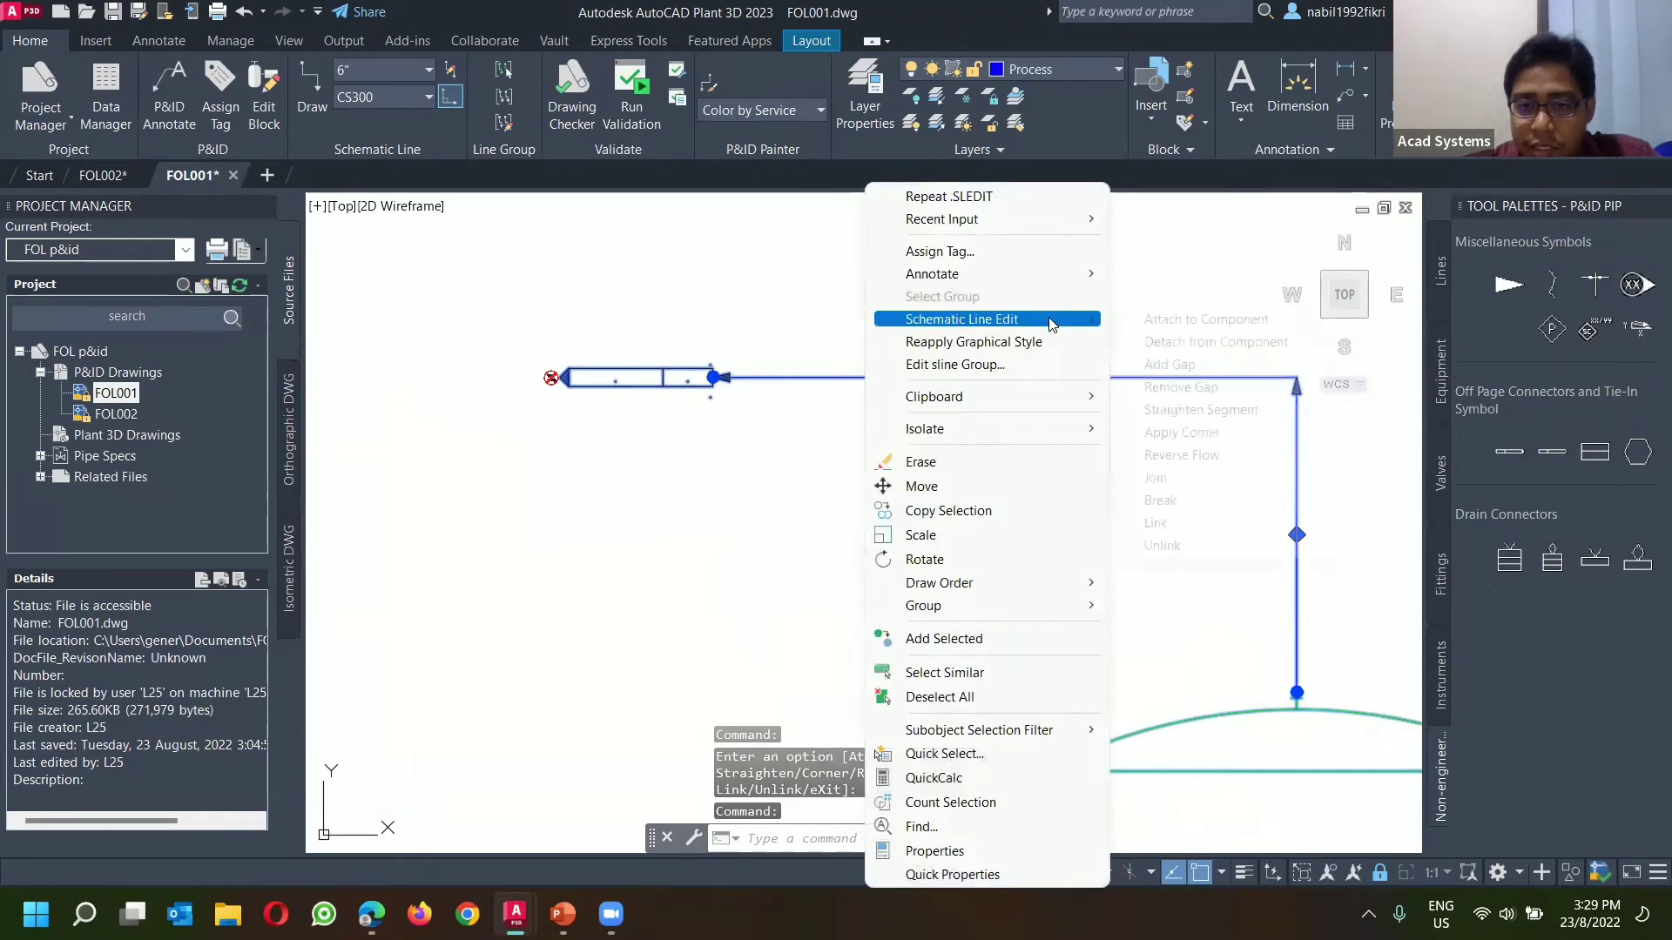
left_click(1184, 455)
scroll(616, 365, "up", 3)
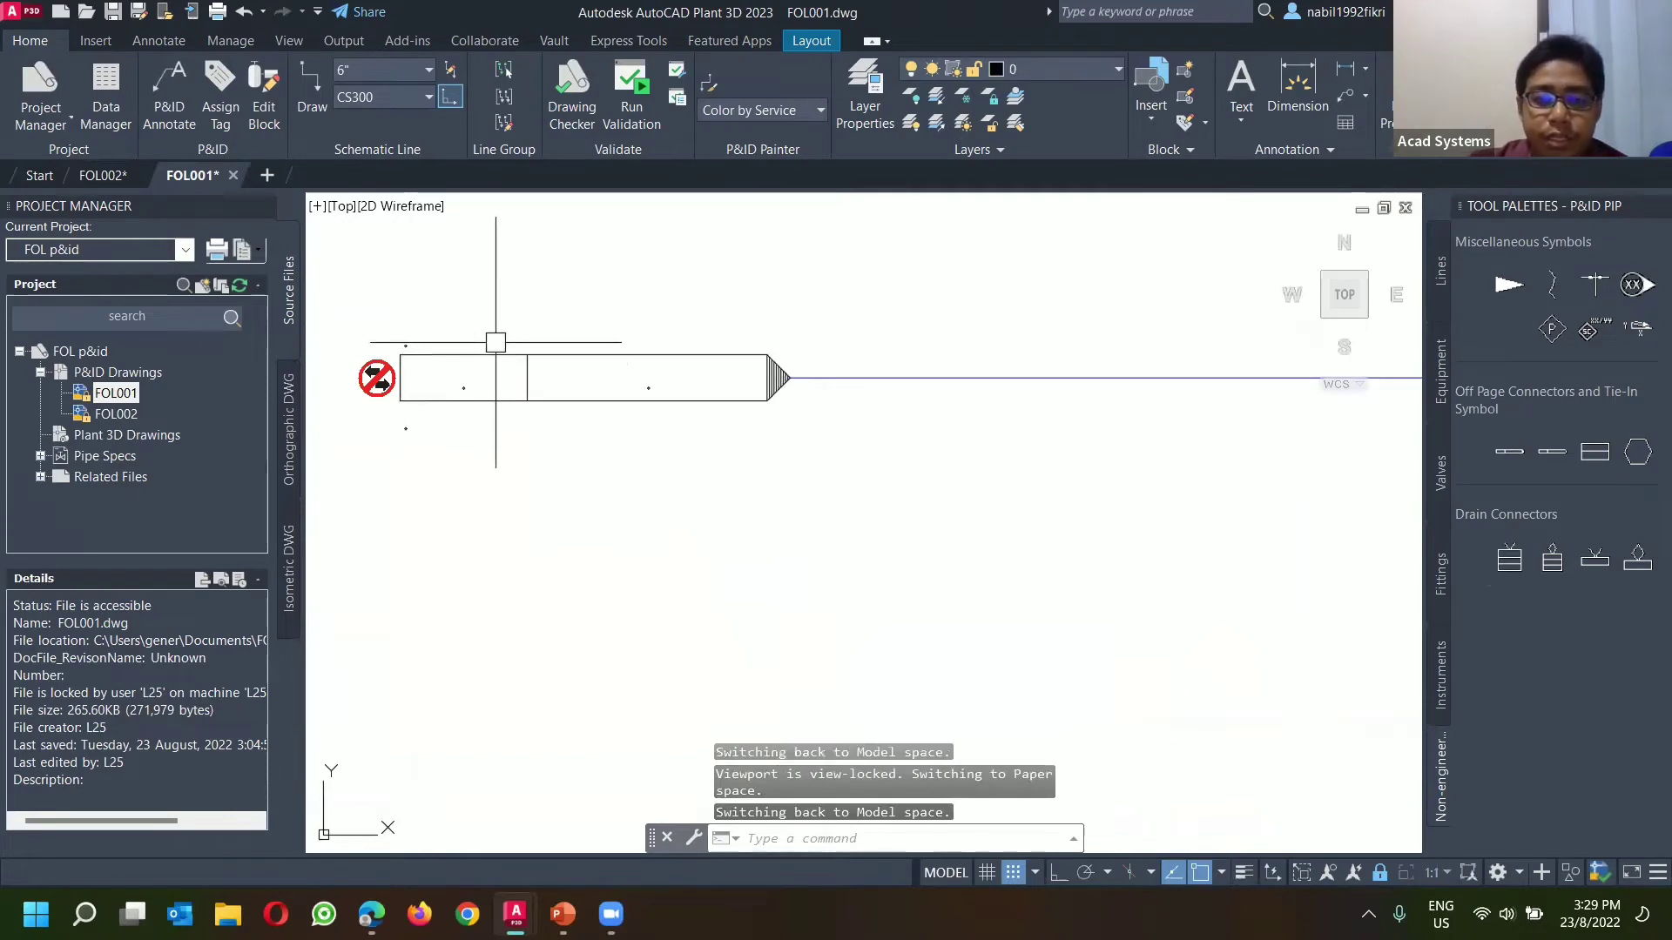
Step: Connect the off-page connector in FOL001 to the FOL002 connector on line 4"-CS300-OX-004
left_click(100, 175)
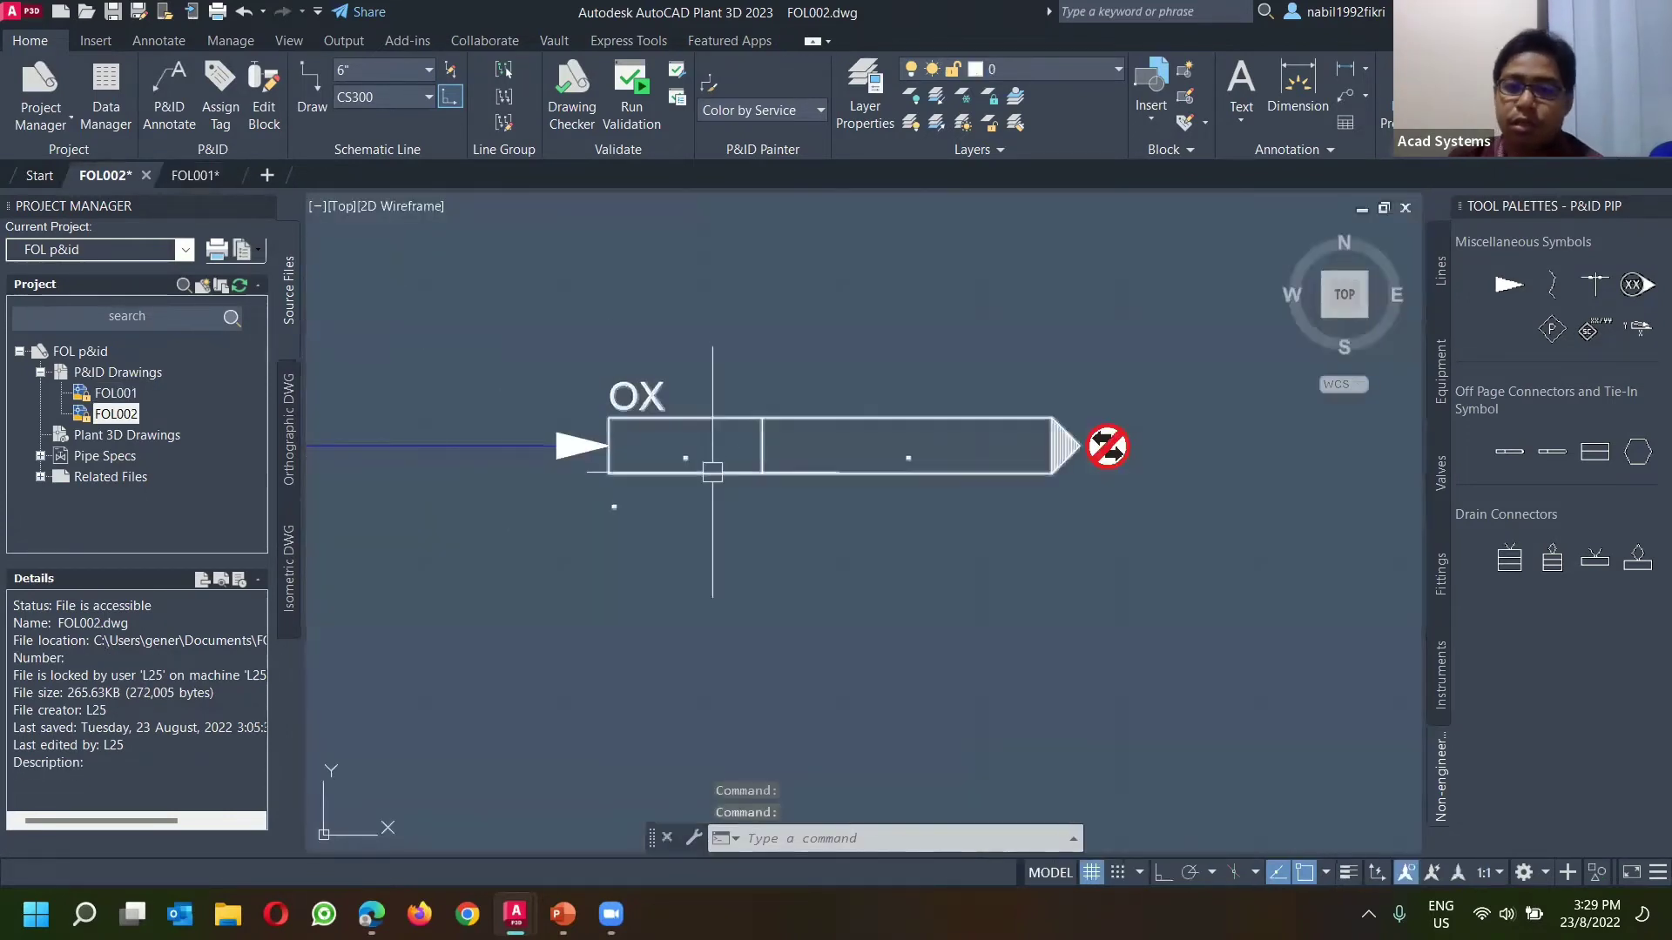
scroll(672, 446, "down", 4)
left_click(195, 175)
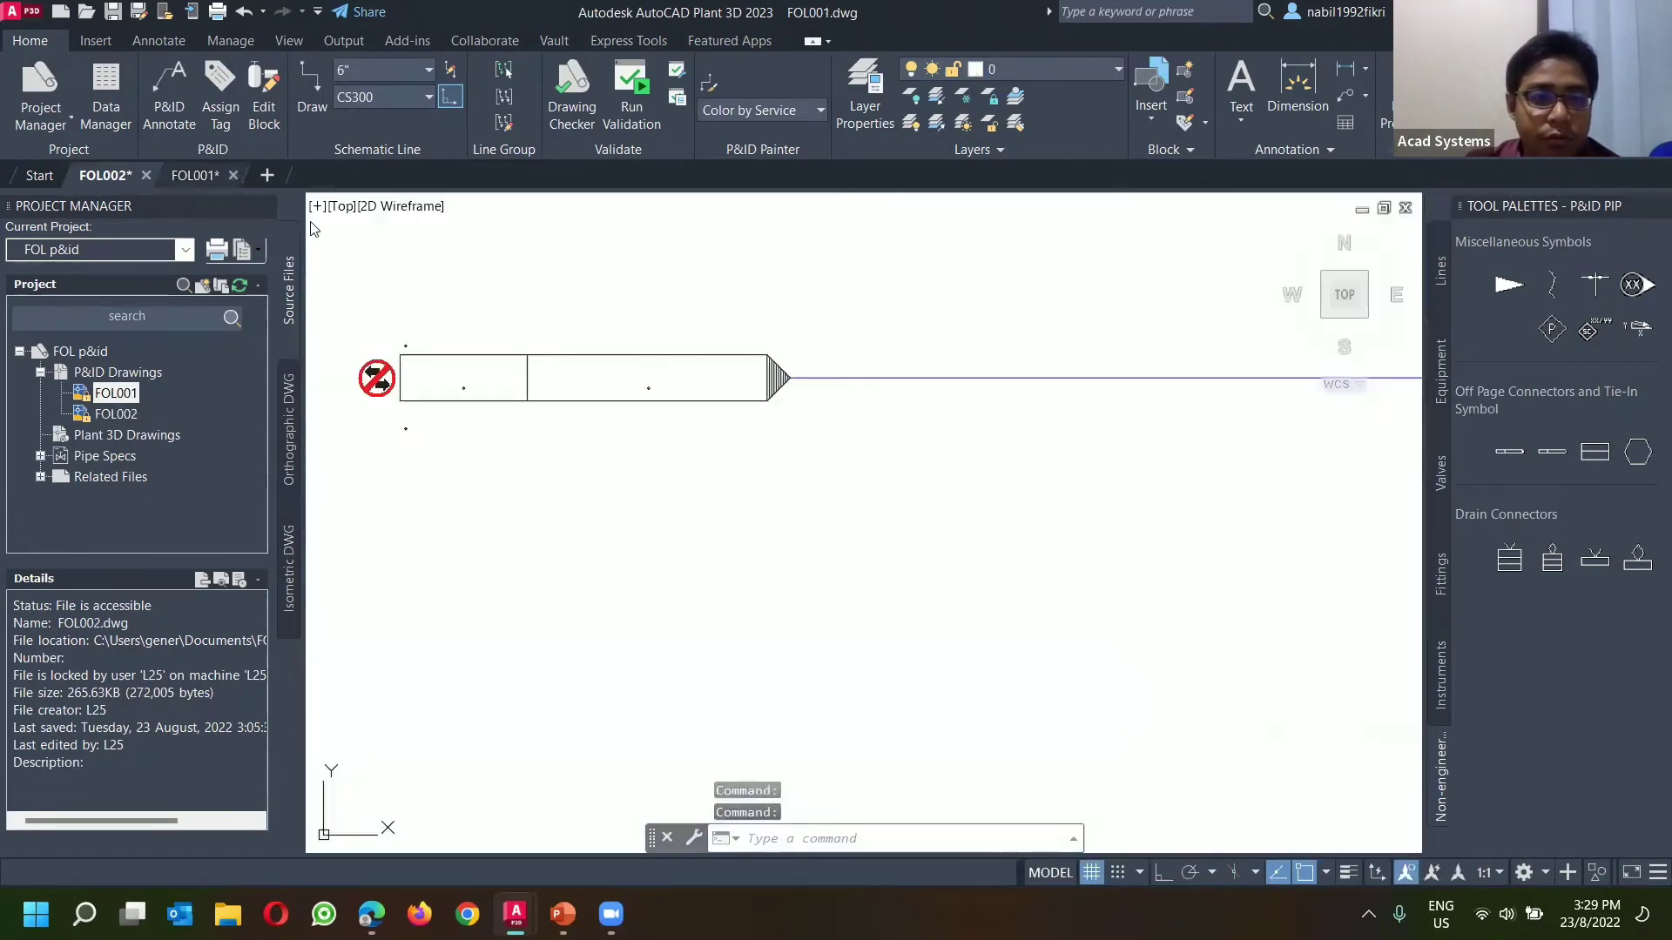
left_click(576, 353)
middle_click_drag(468, 341, 624, 339)
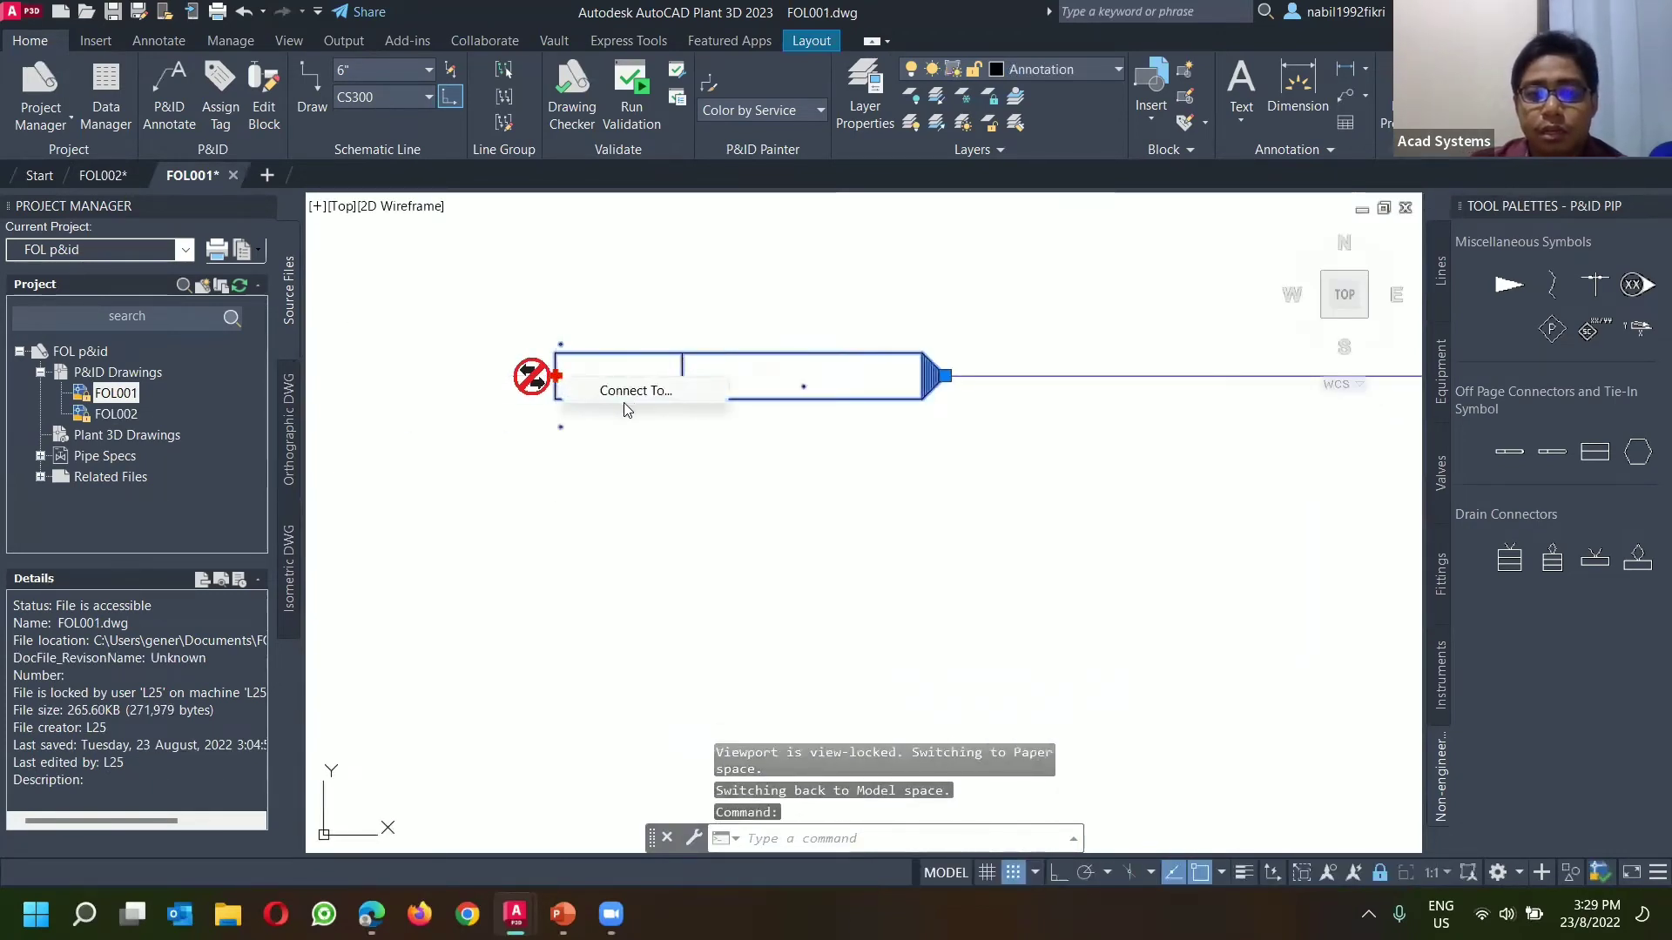
left_click(651, 391)
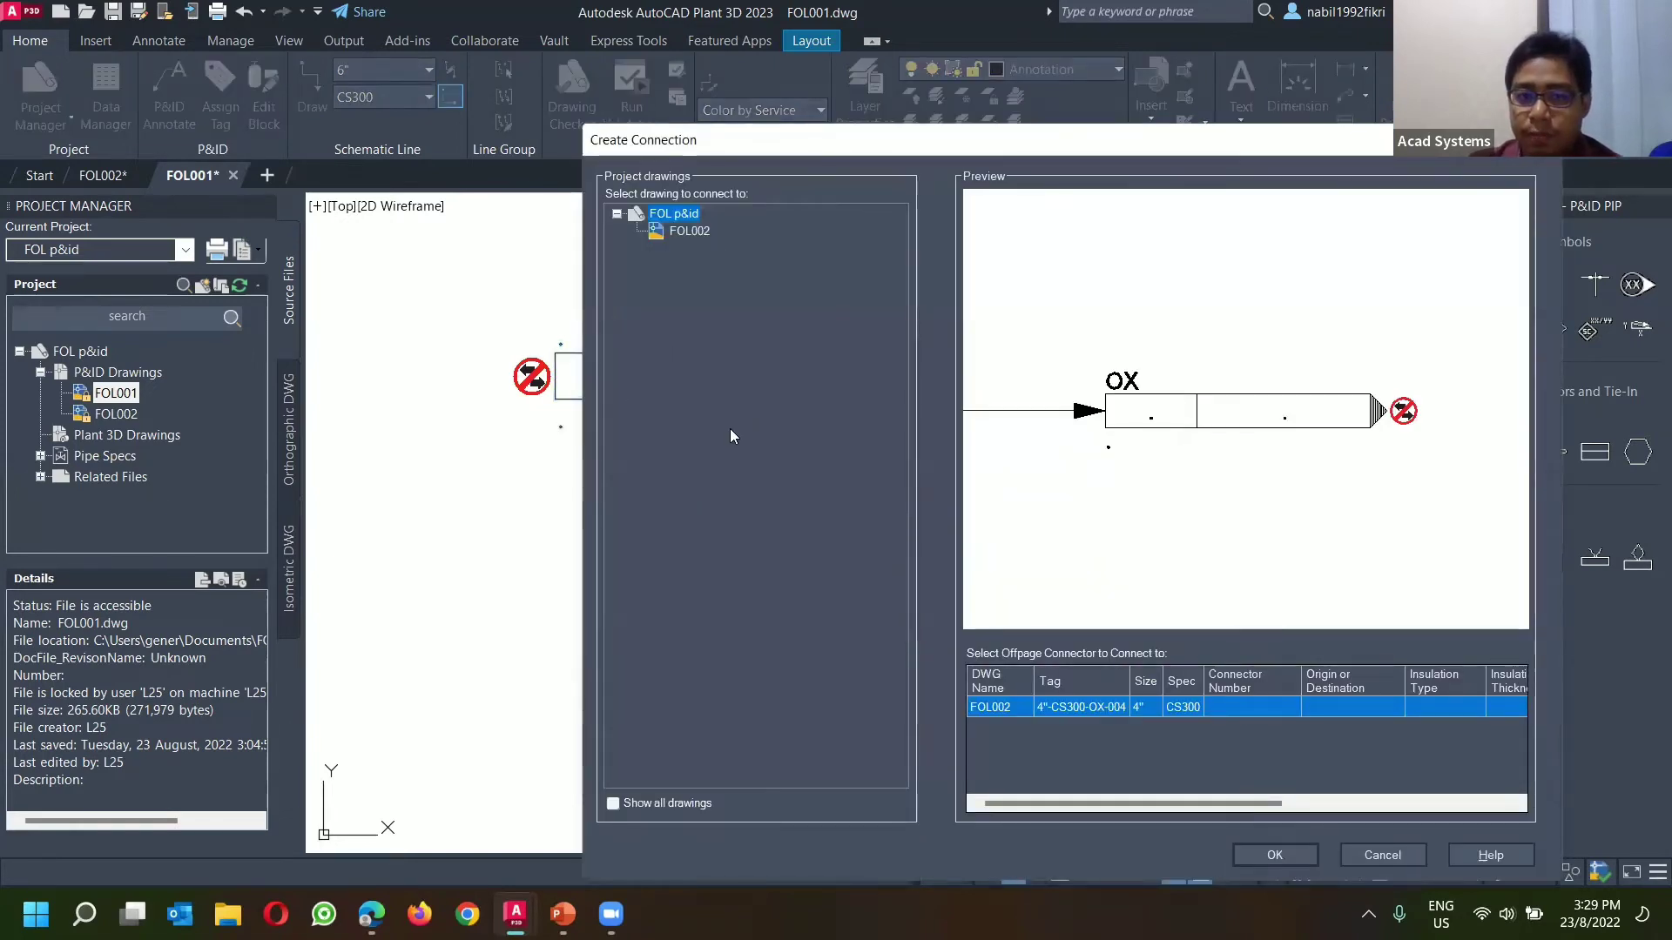
left_click(679, 232)
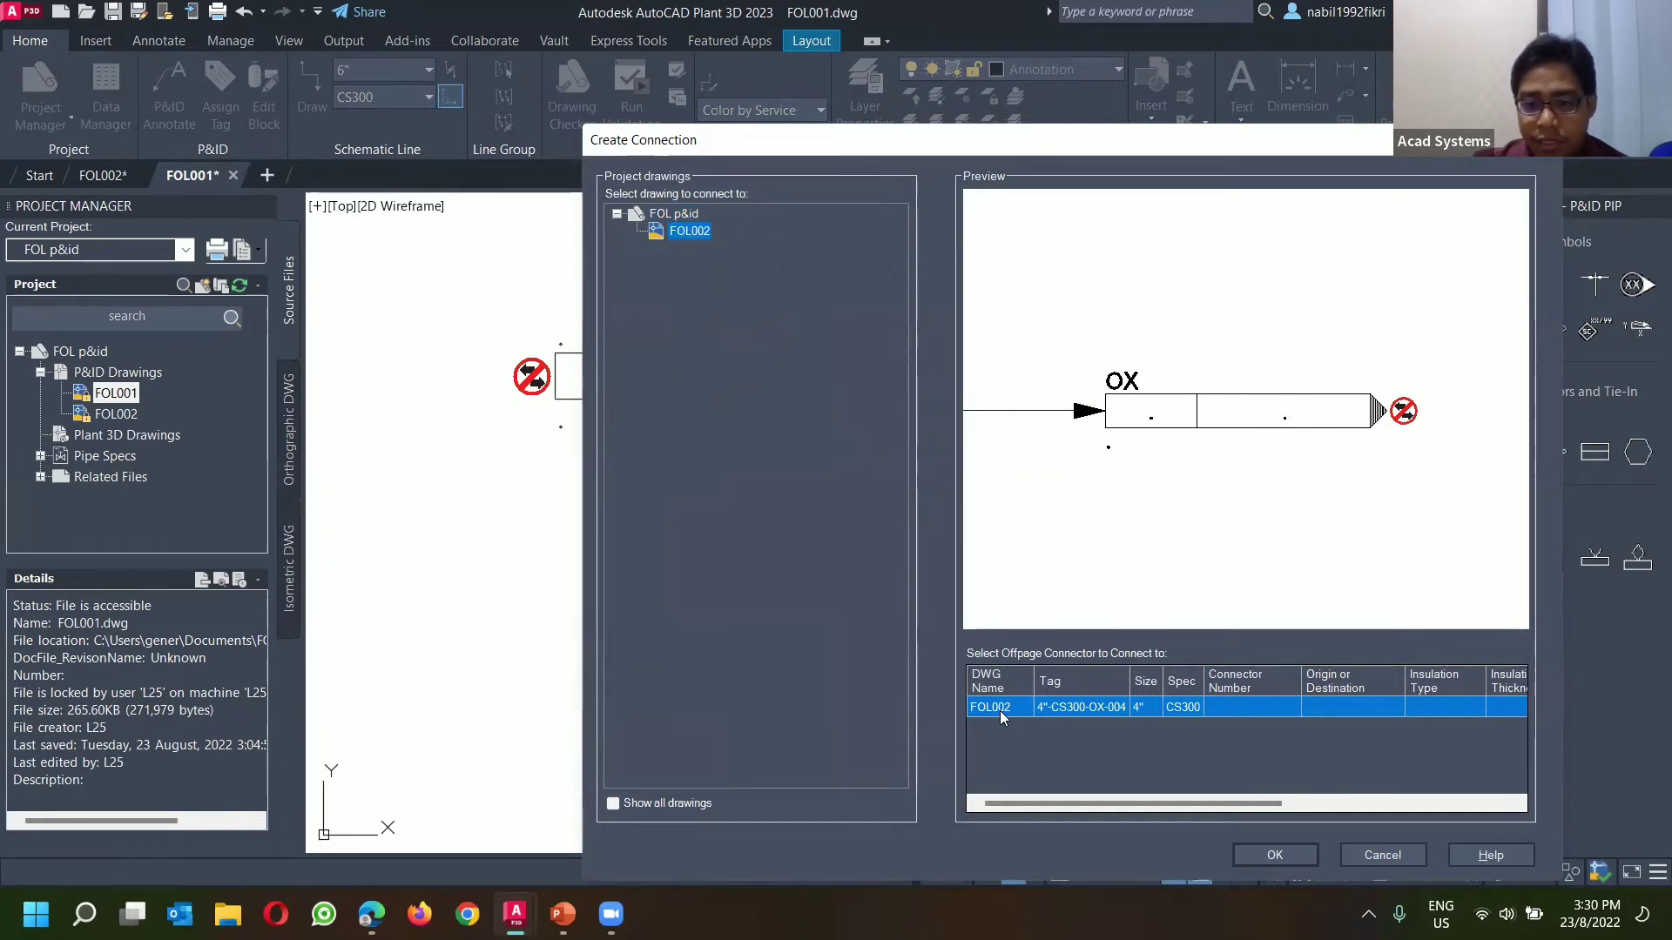
left_click(1261, 856)
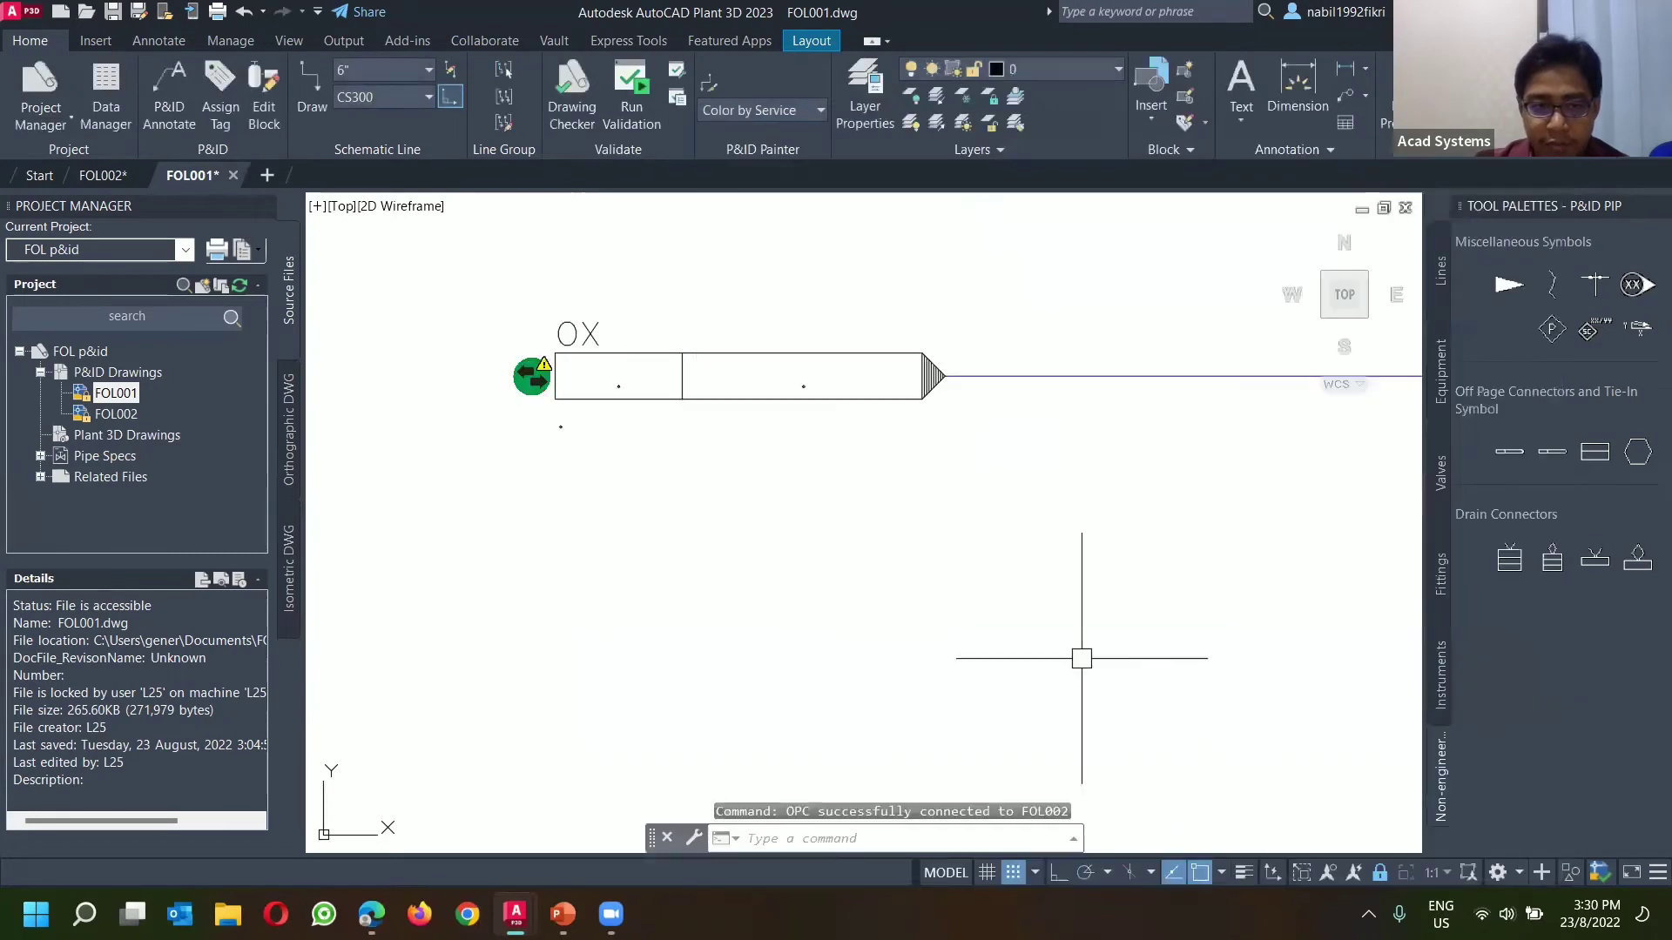
Step: In FOL002, examine the connected line segment properties of the off-page connector on line 4"-CS300-OX-004, and return to FOL001
scroll(547, 383, "down", 2)
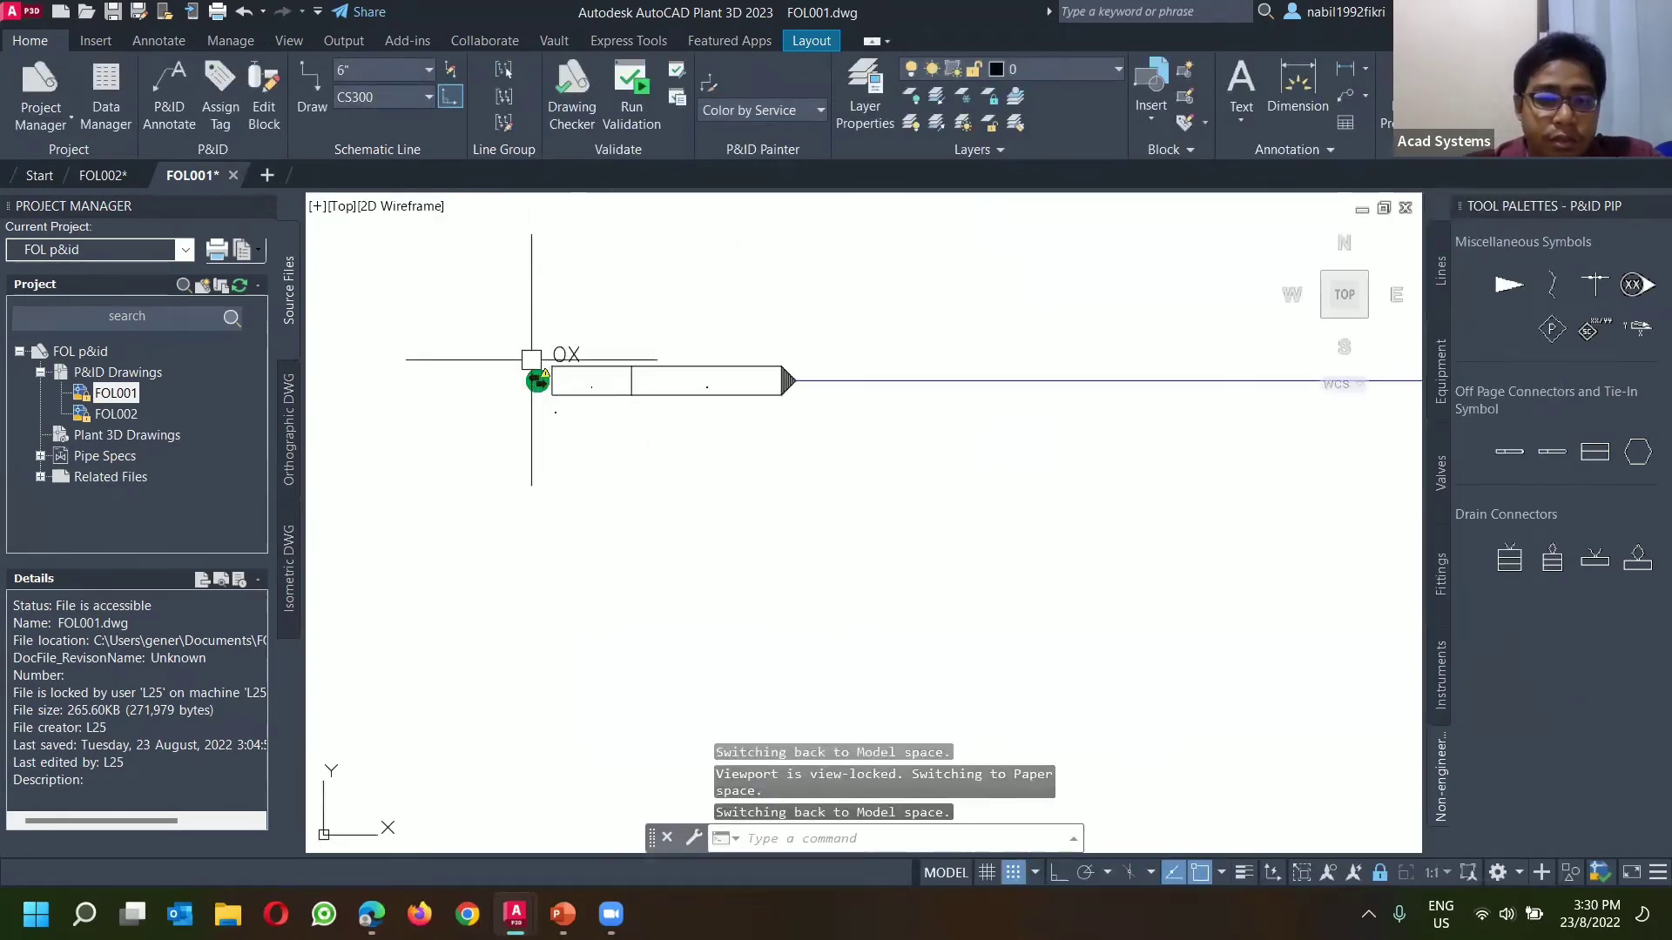
left_click(105, 175)
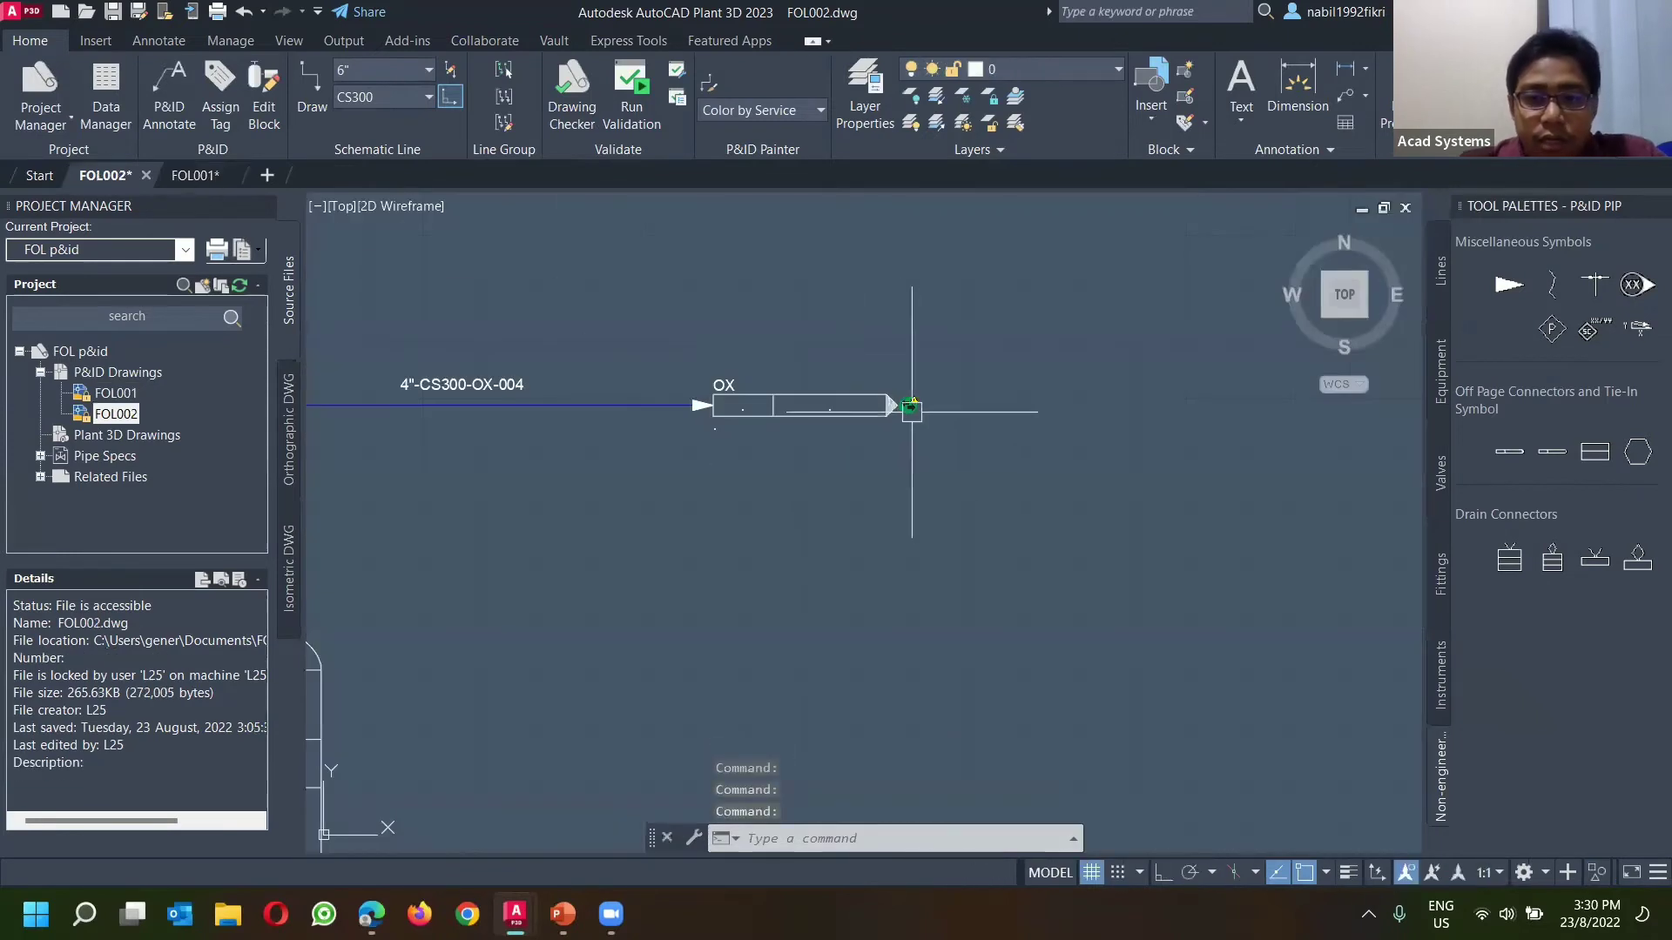
scroll(923, 404, "up", 3)
scroll(932, 391, "down", 4)
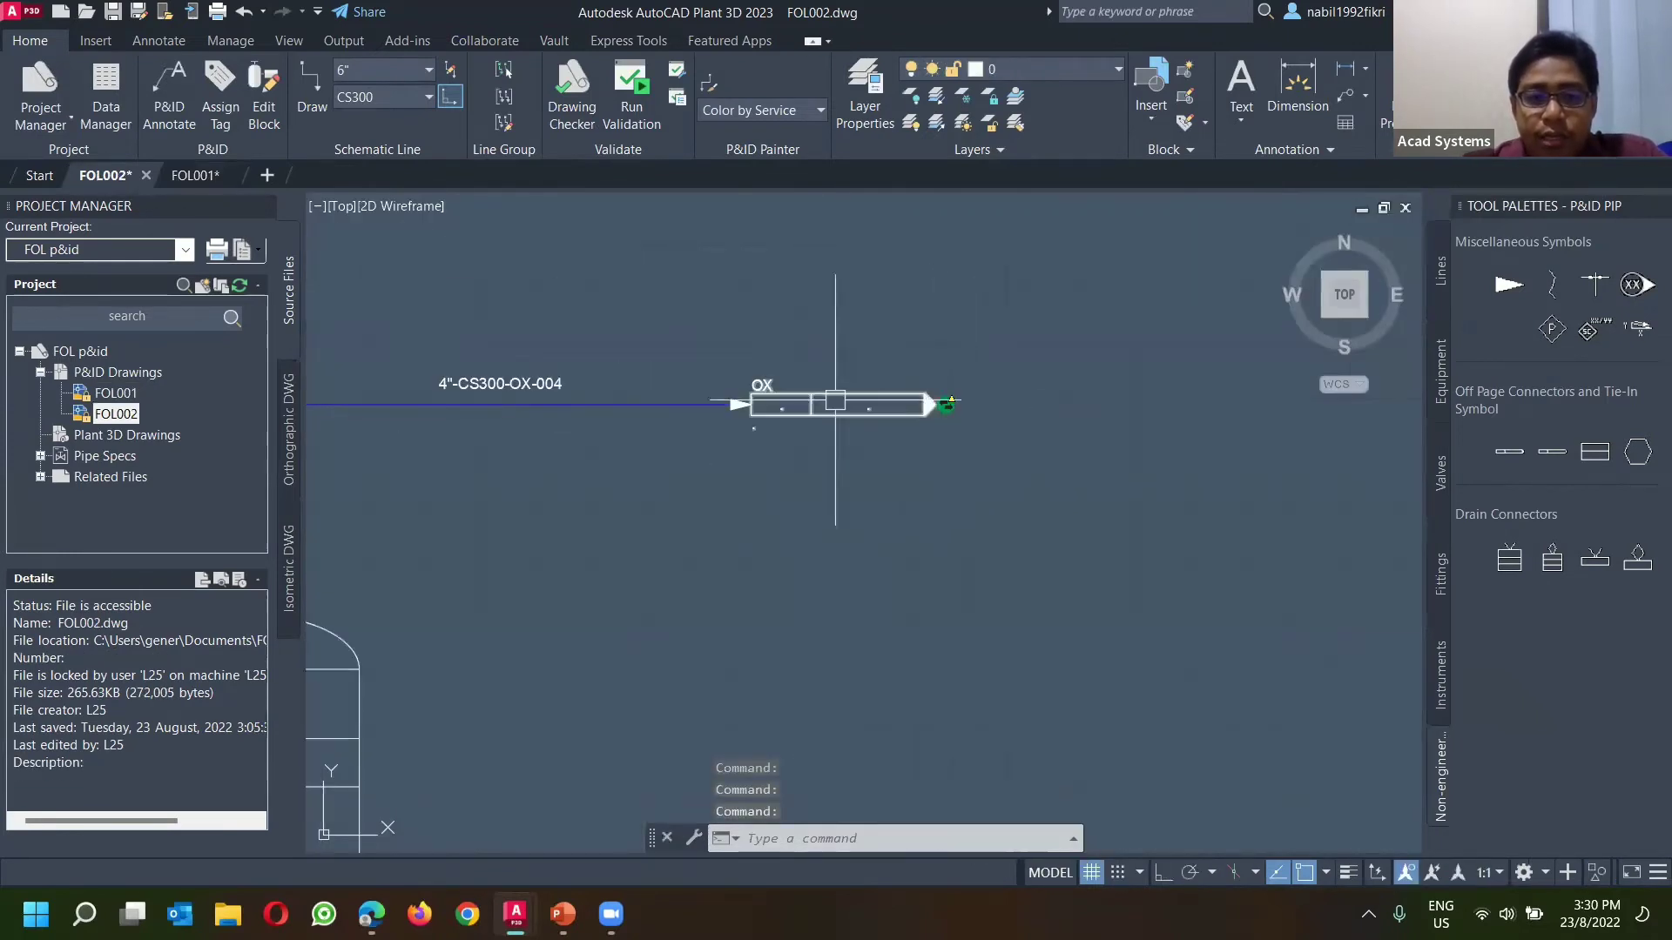
scroll(935, 406, "up", 2)
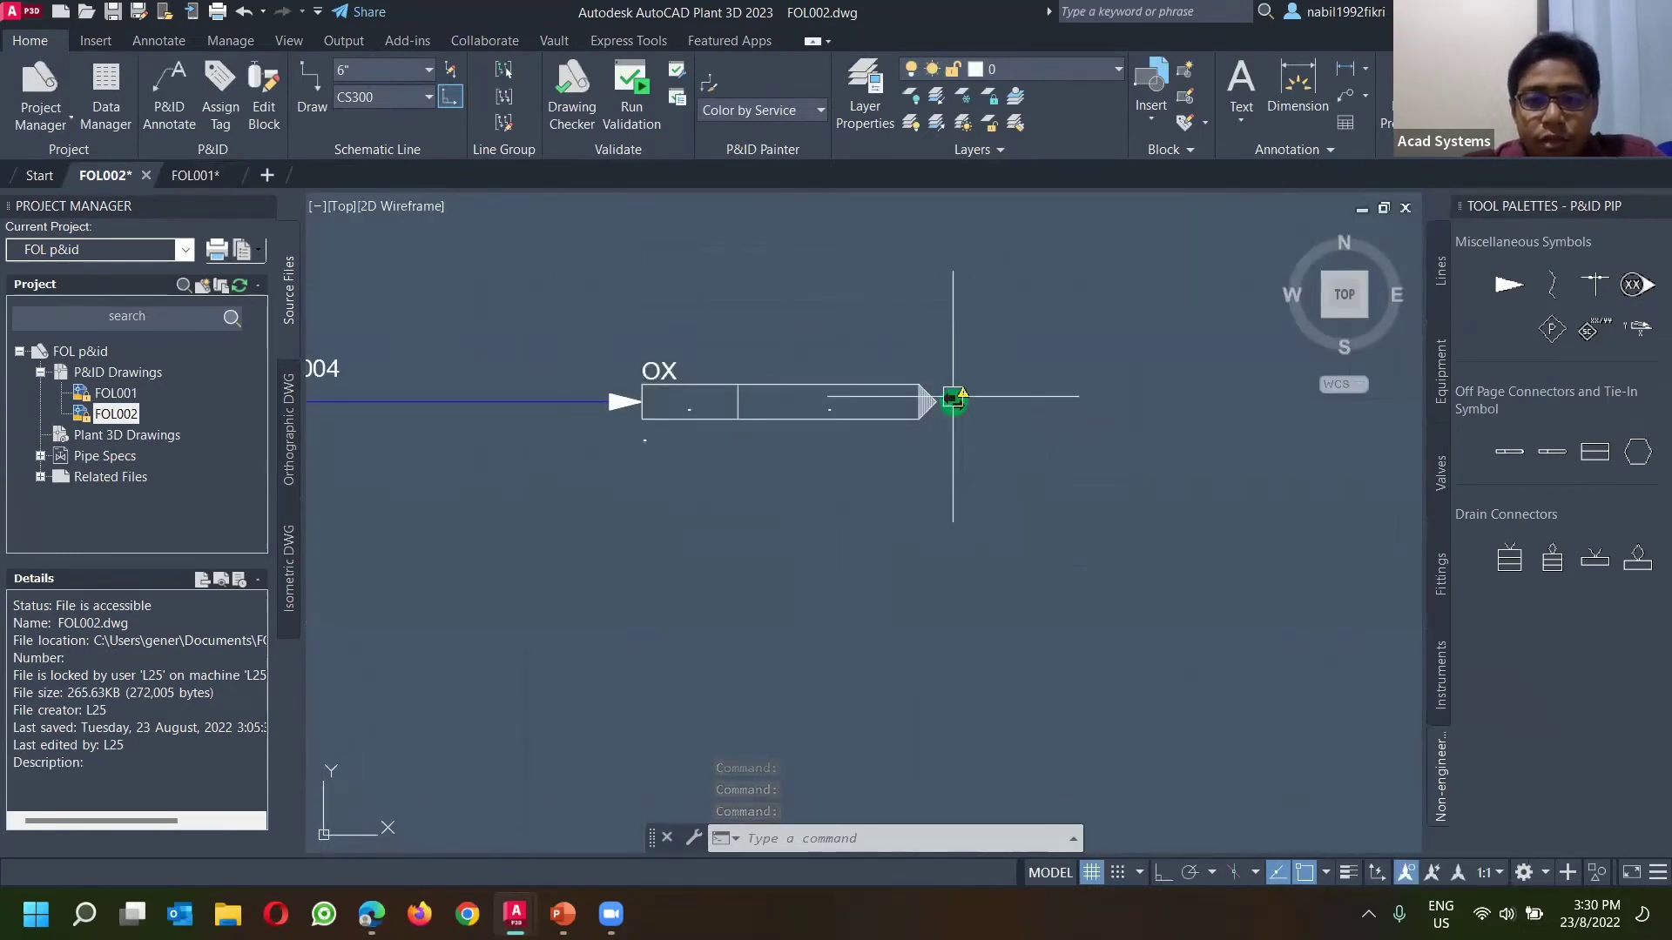
left_click(936, 400)
mouse_move(937, 402)
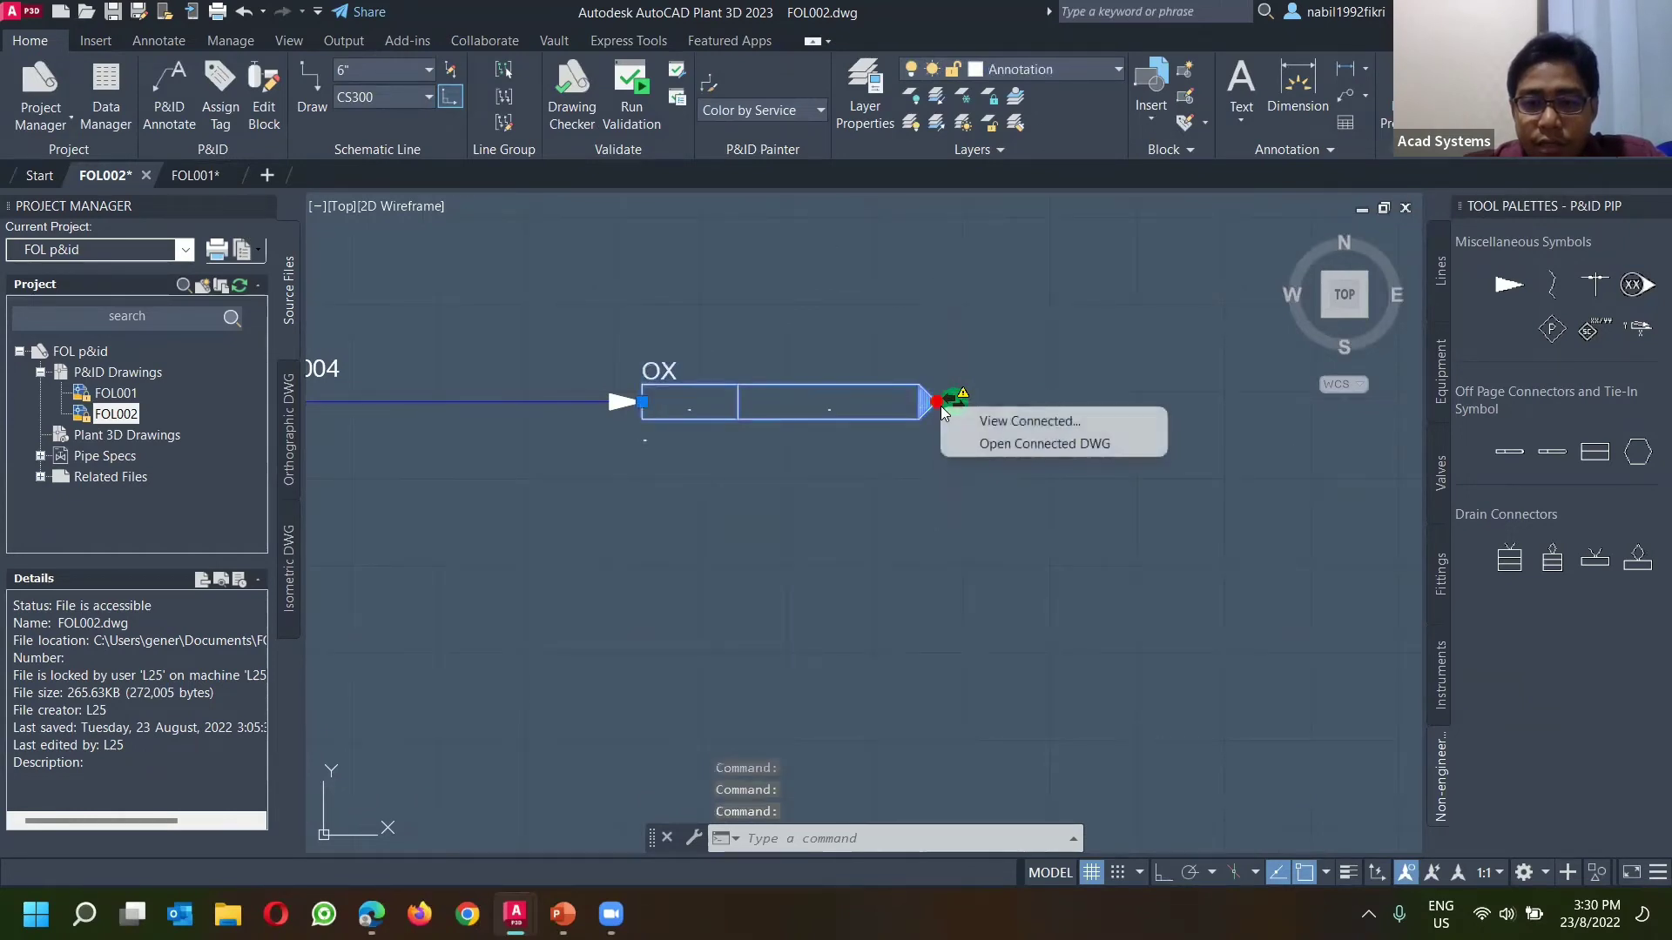
left_click(1018, 425)
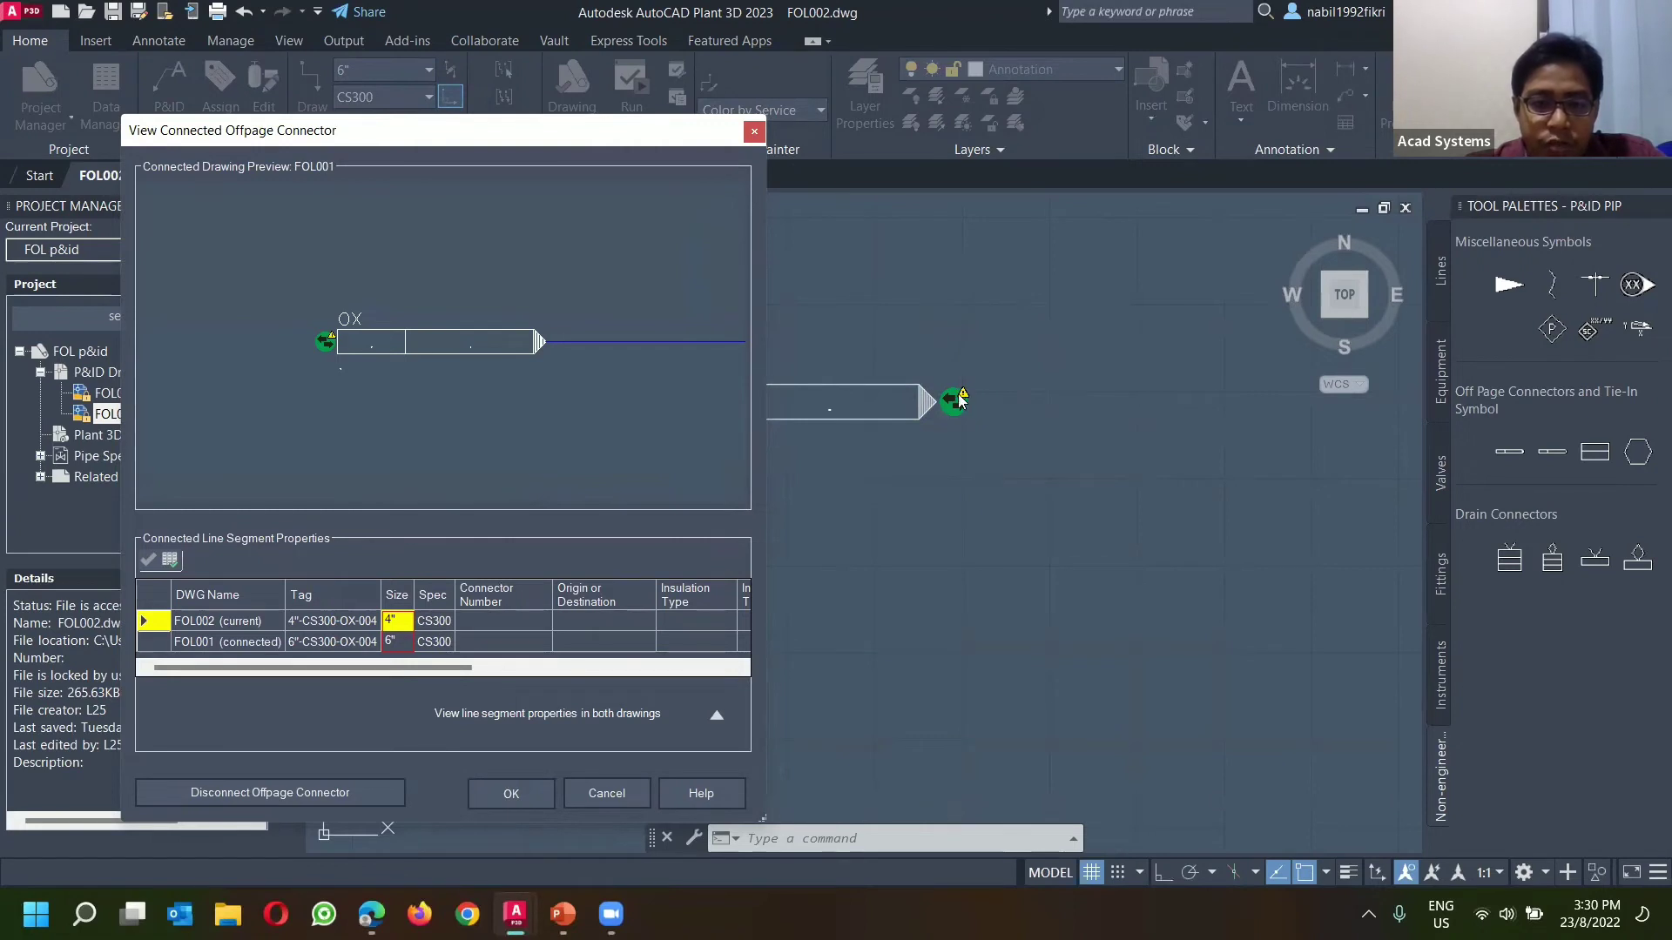
mouse_move(402, 624)
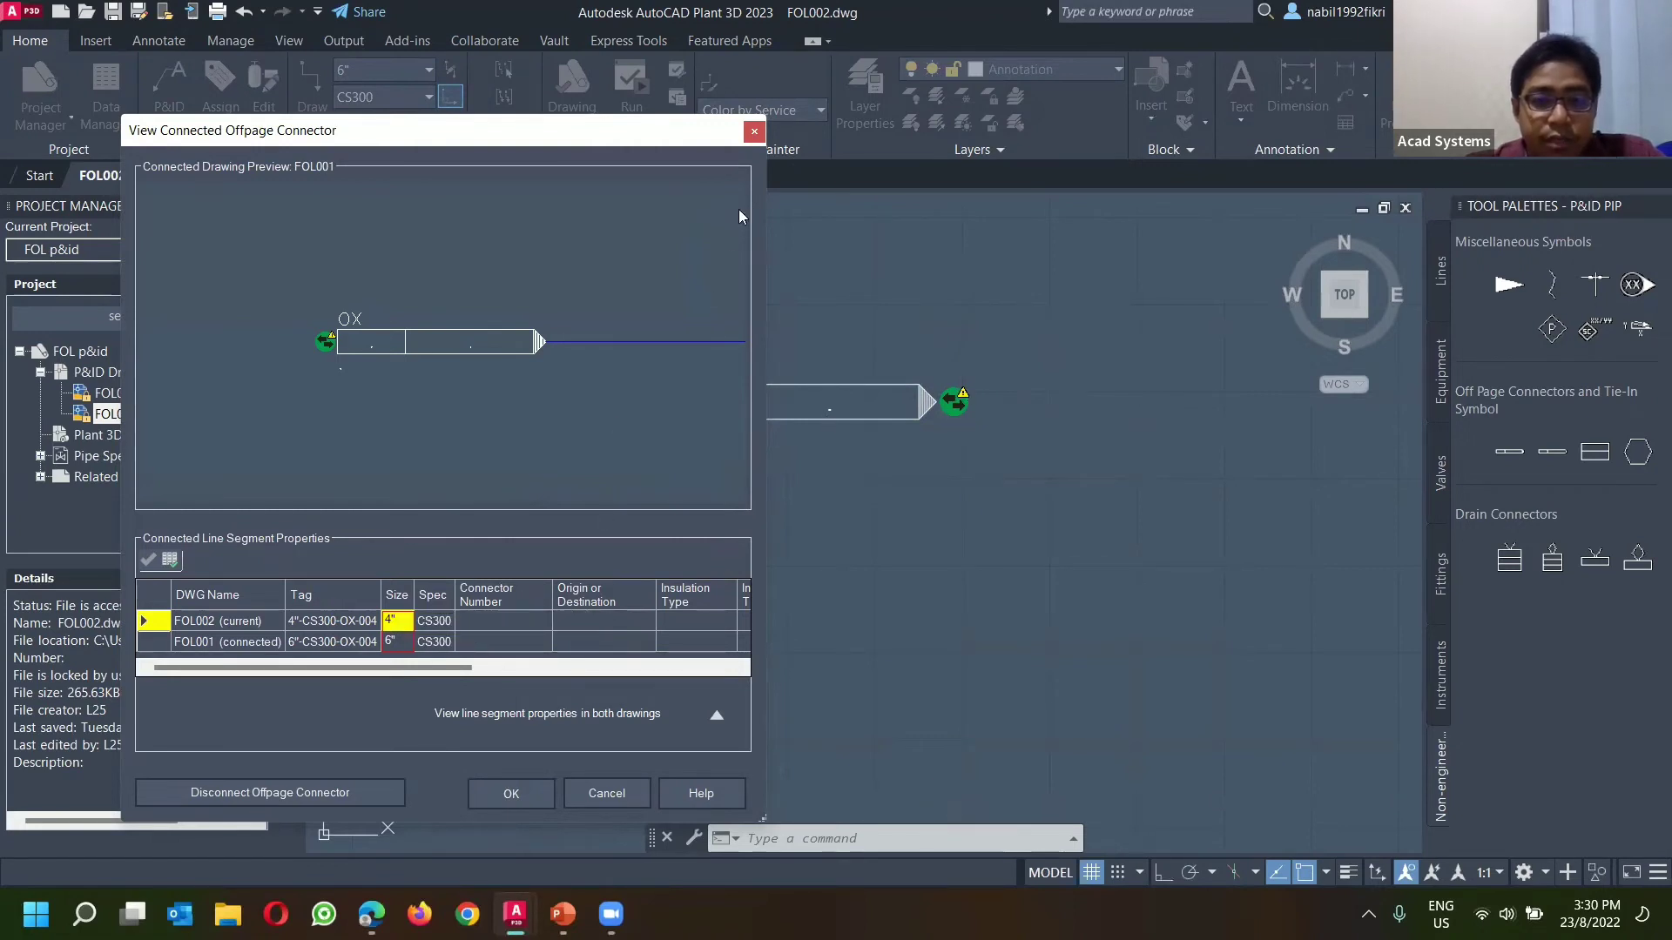
left_click(754, 131)
middle_click_drag(478, 336, 713, 436)
left_click(195, 175)
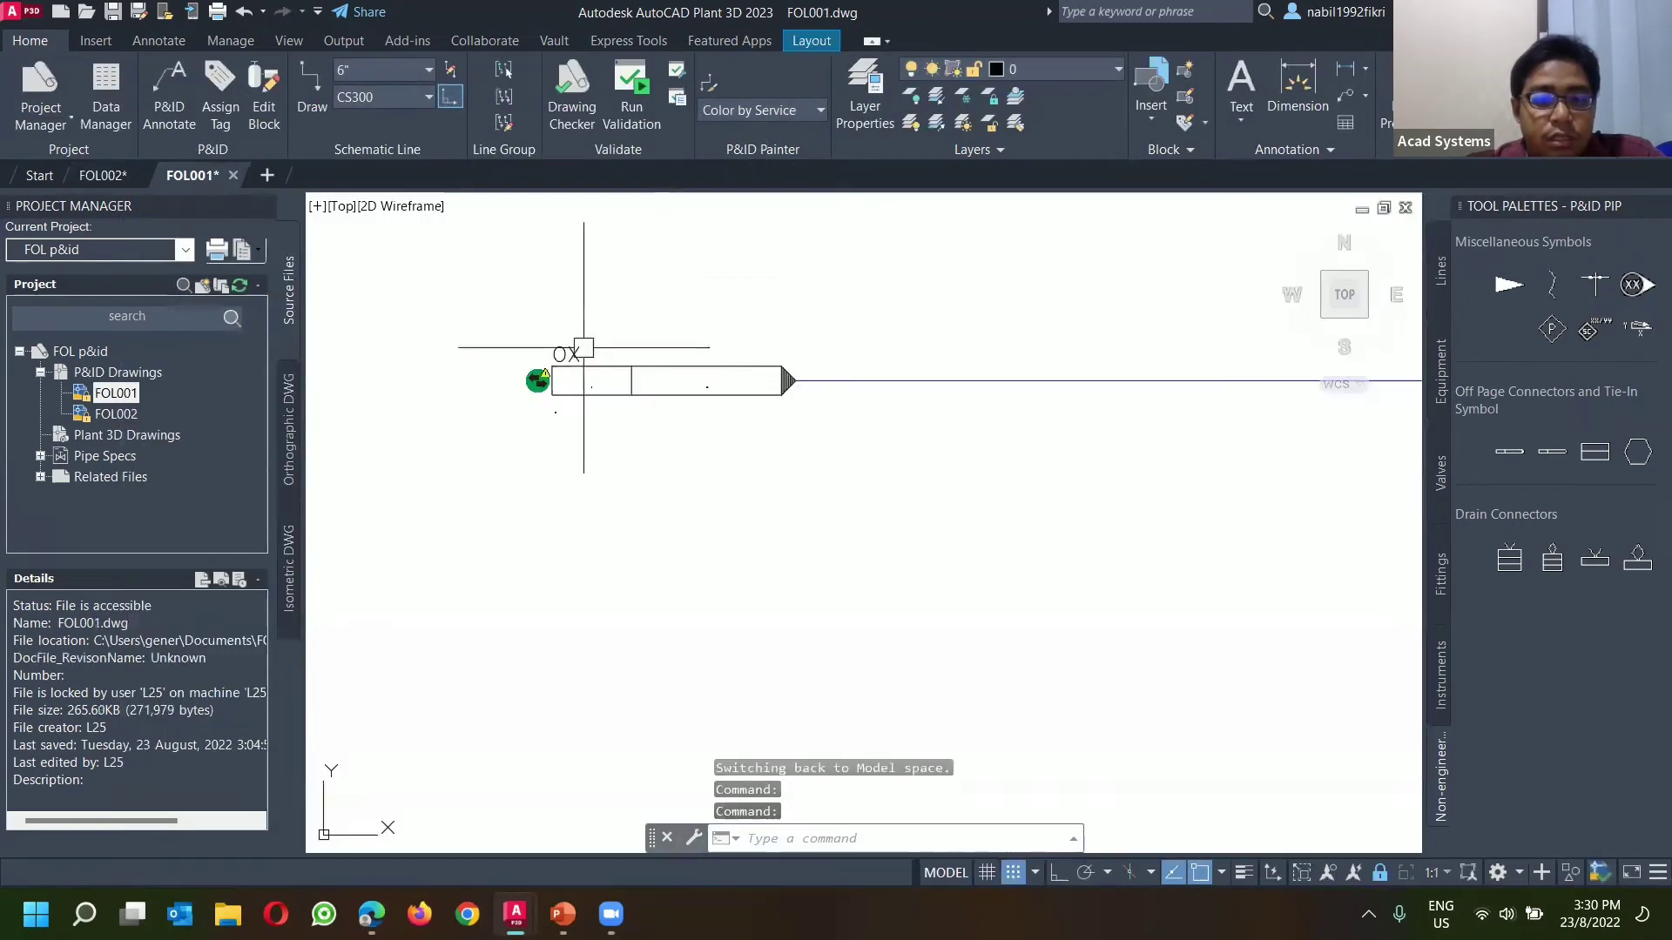
scroll(1028, 380, "down", 2)
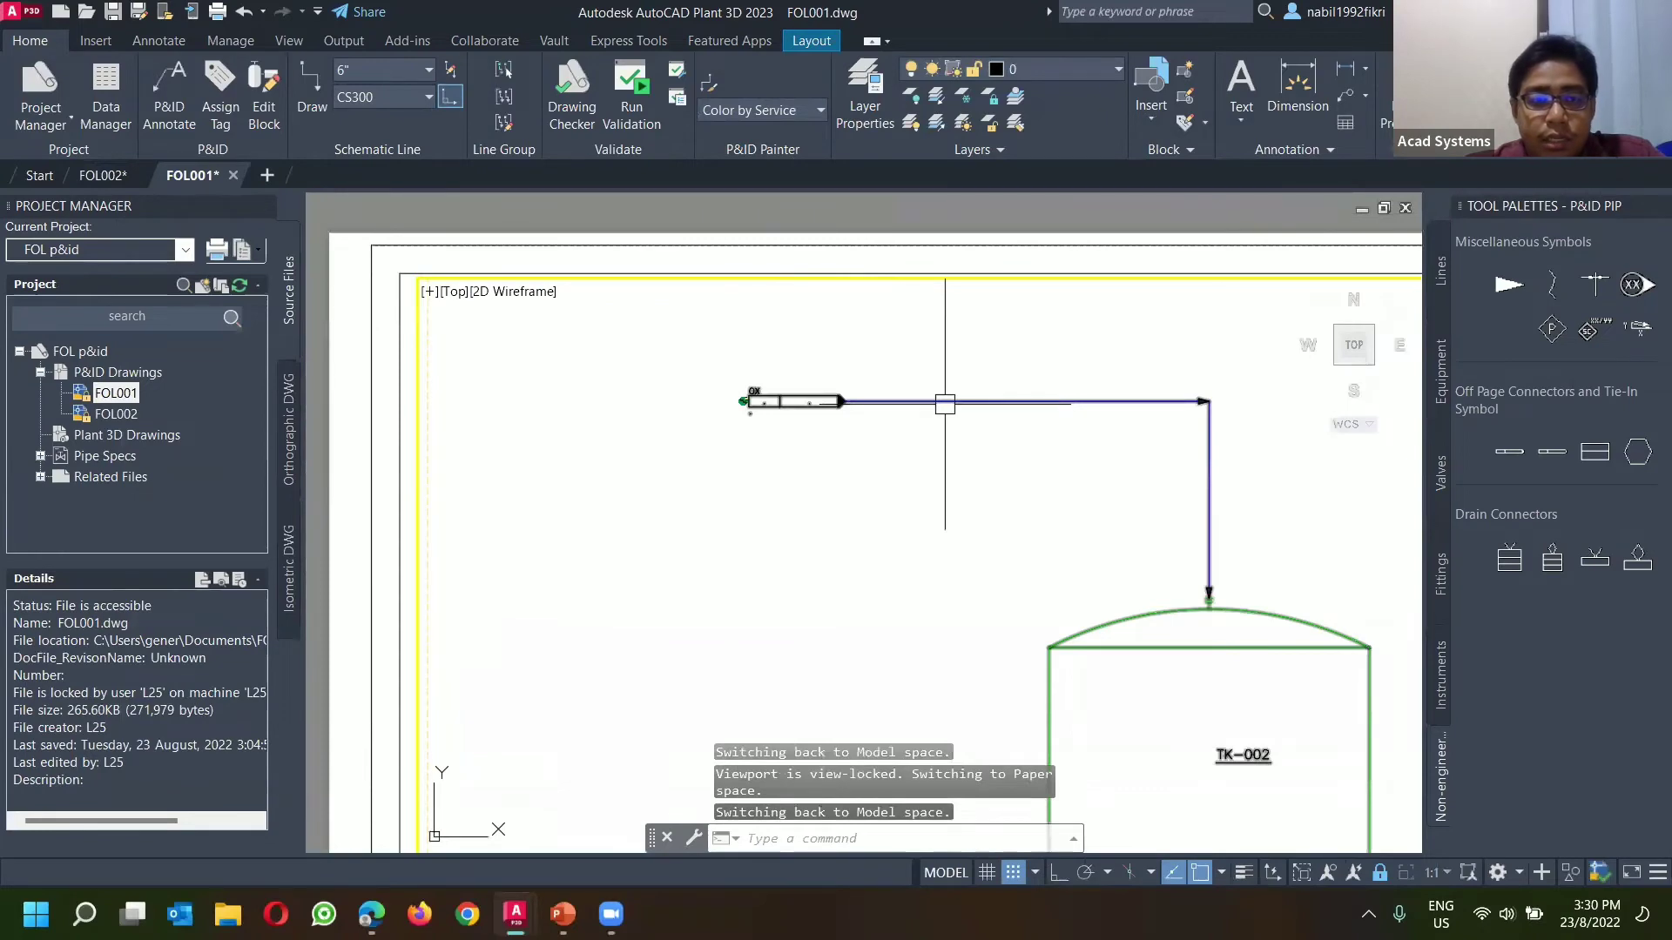
left_click(944, 403)
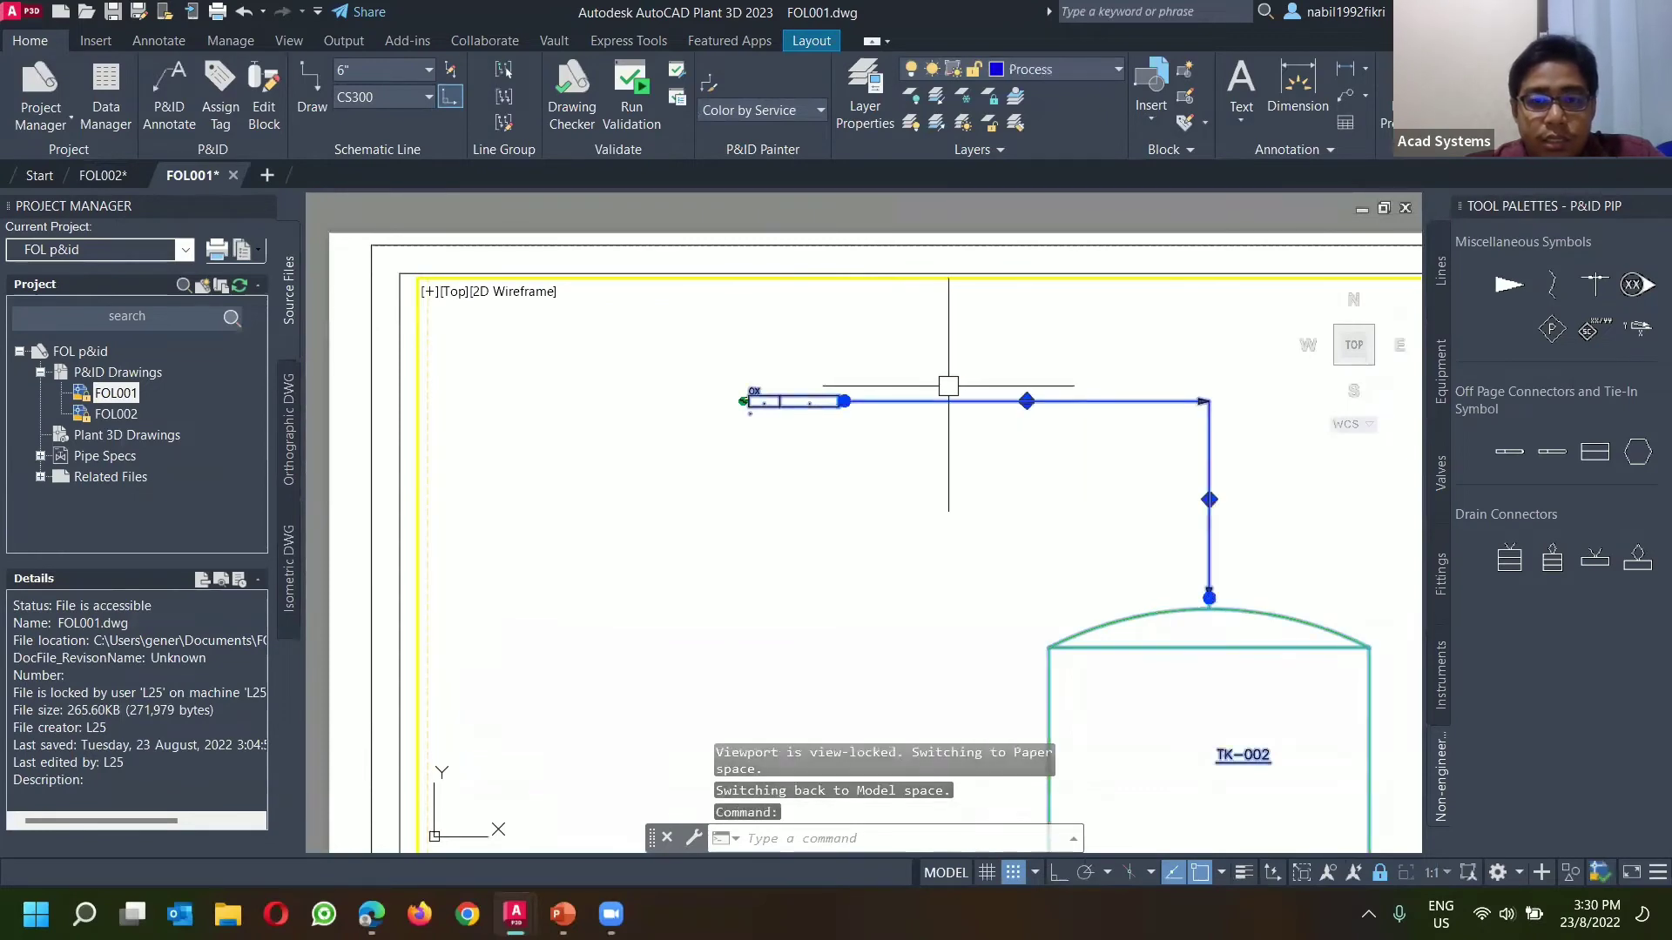
right_click(1024, 339)
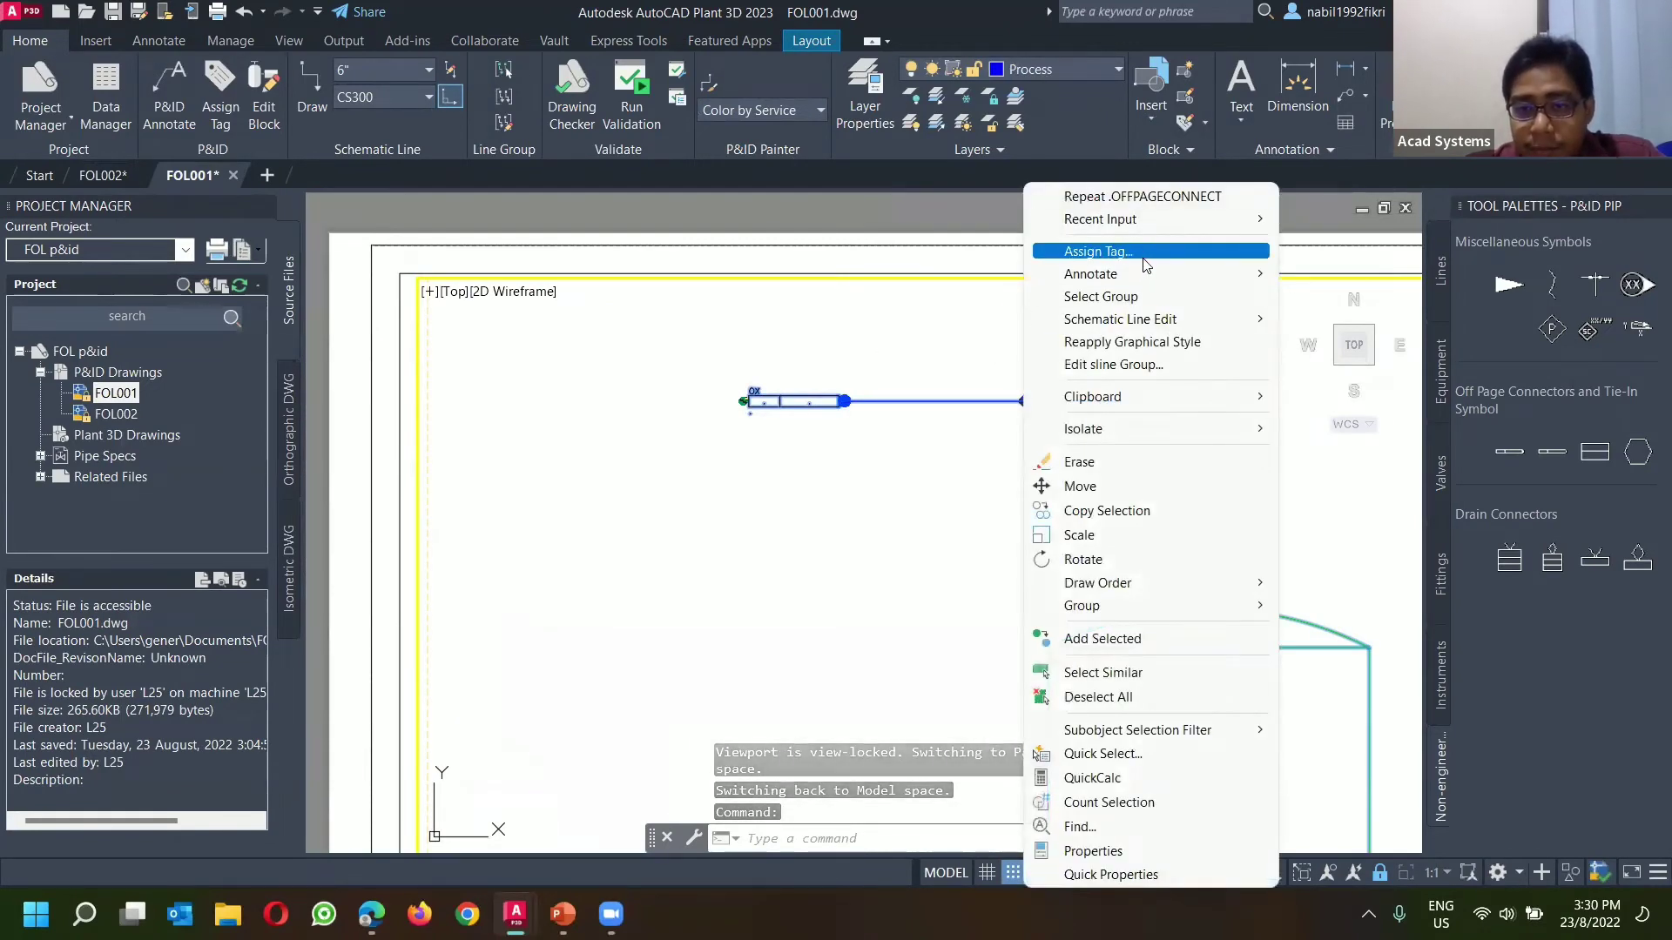
left_click(1132, 253)
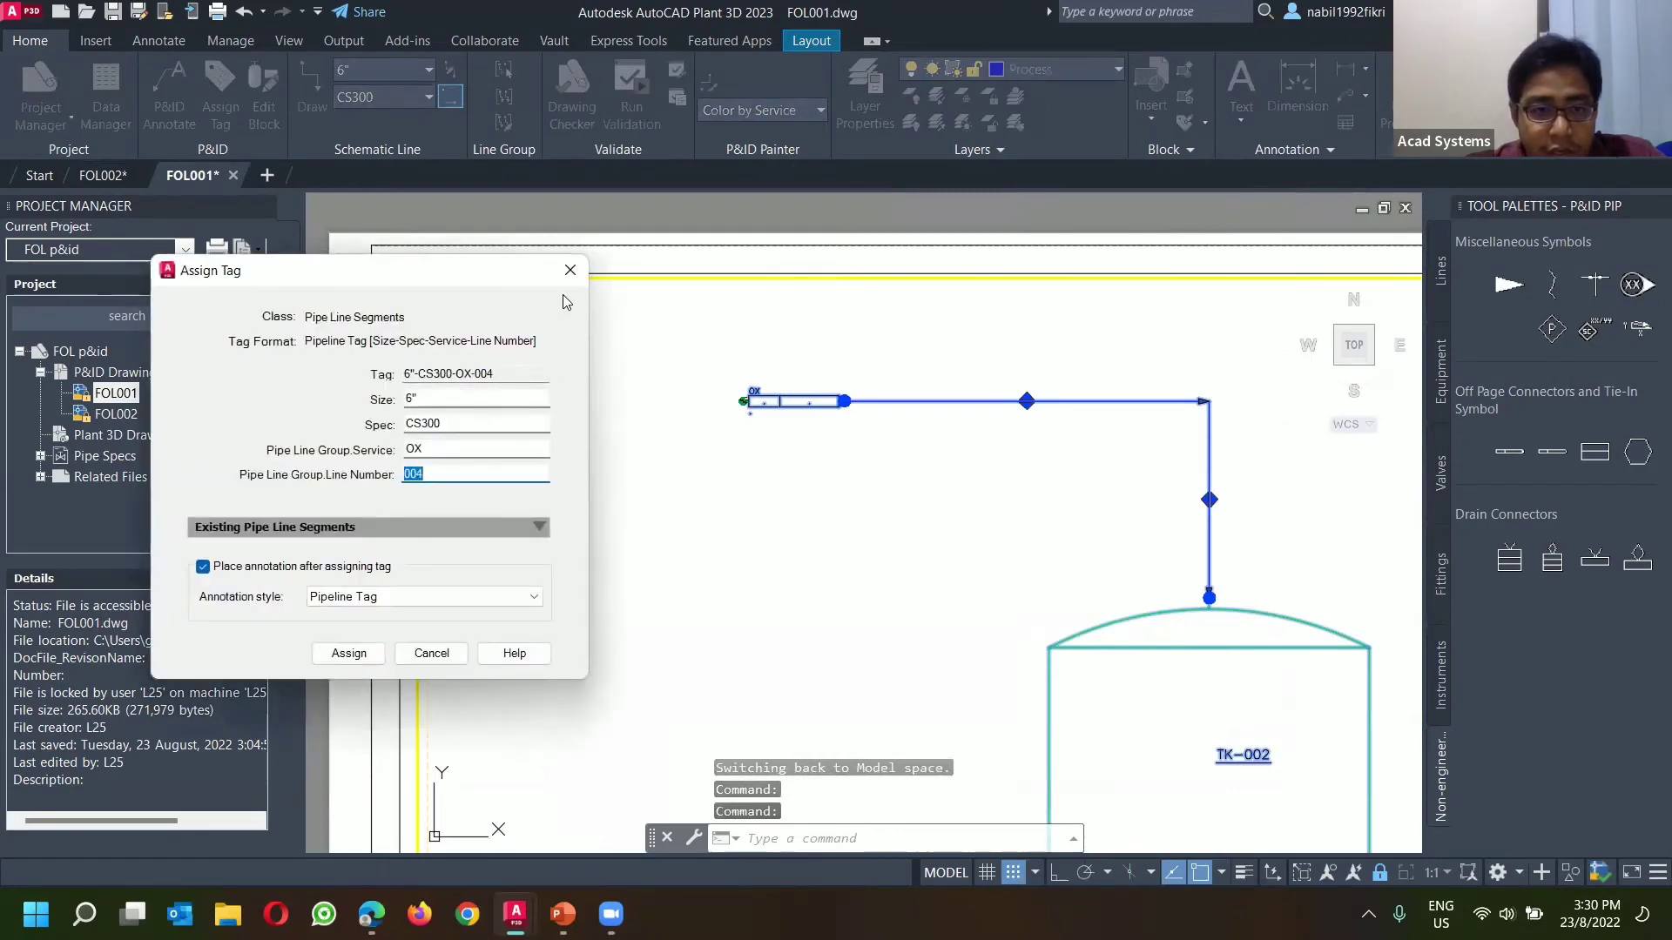
left_click(505, 400)
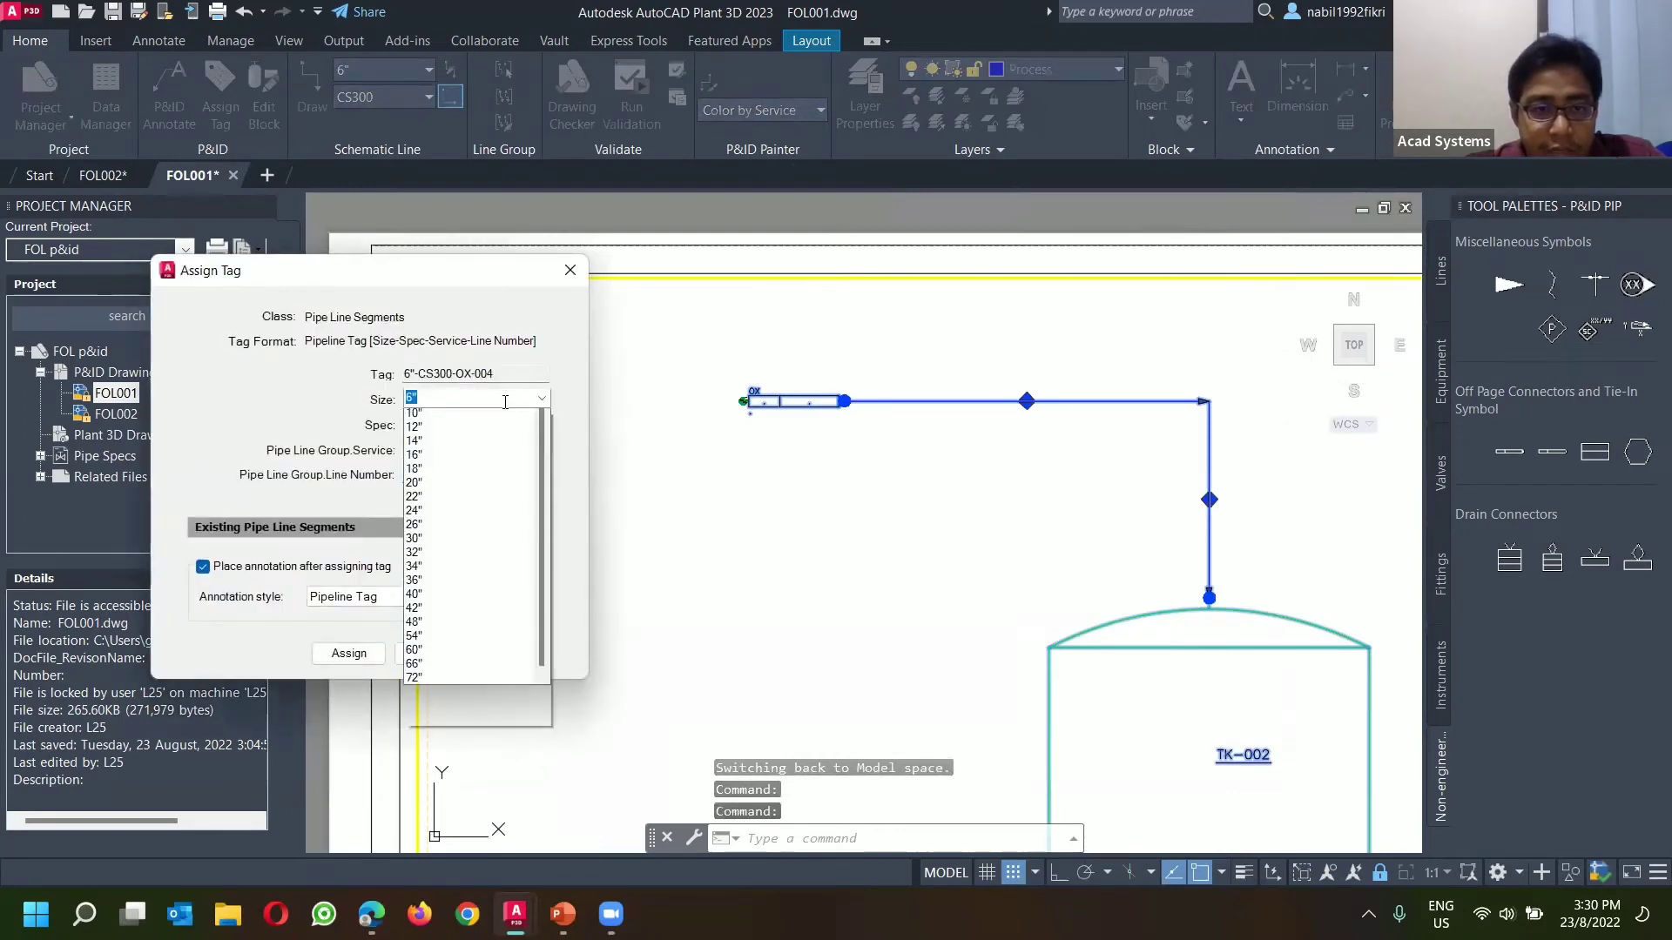
left_click(572, 275)
Step: Through the FOL001 off-page connector's connected line segment properties, set the FOL001 line size to 4" to match FOL002
scroll(744, 396, "up", 6)
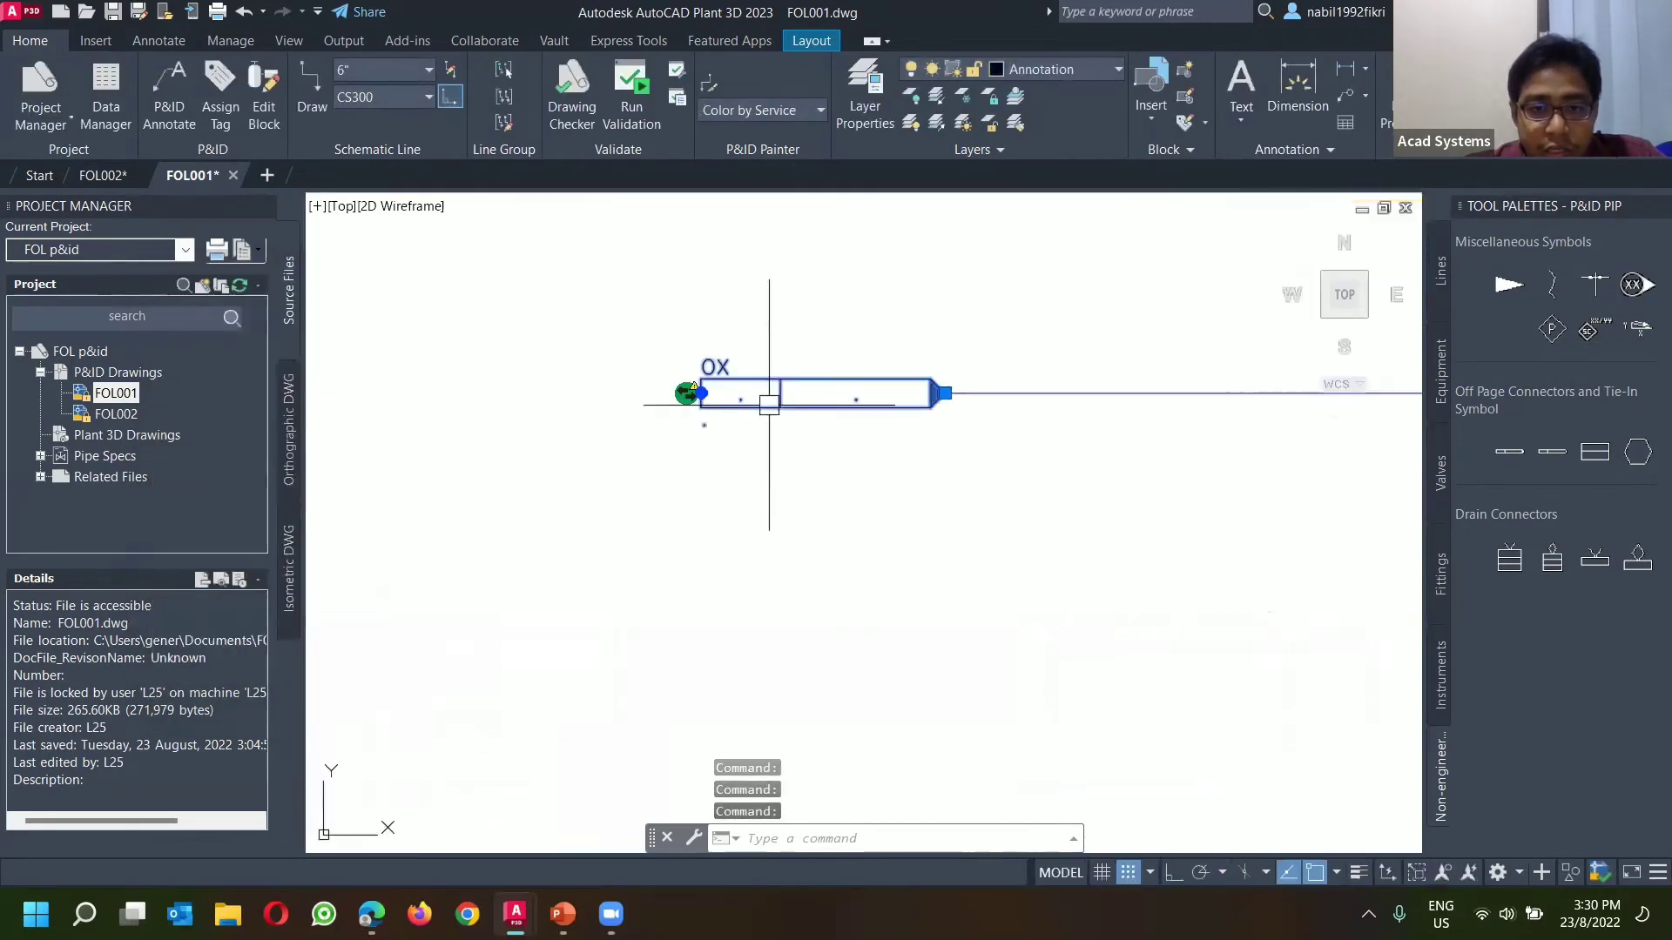
right_click(687, 392)
left_click(788, 429)
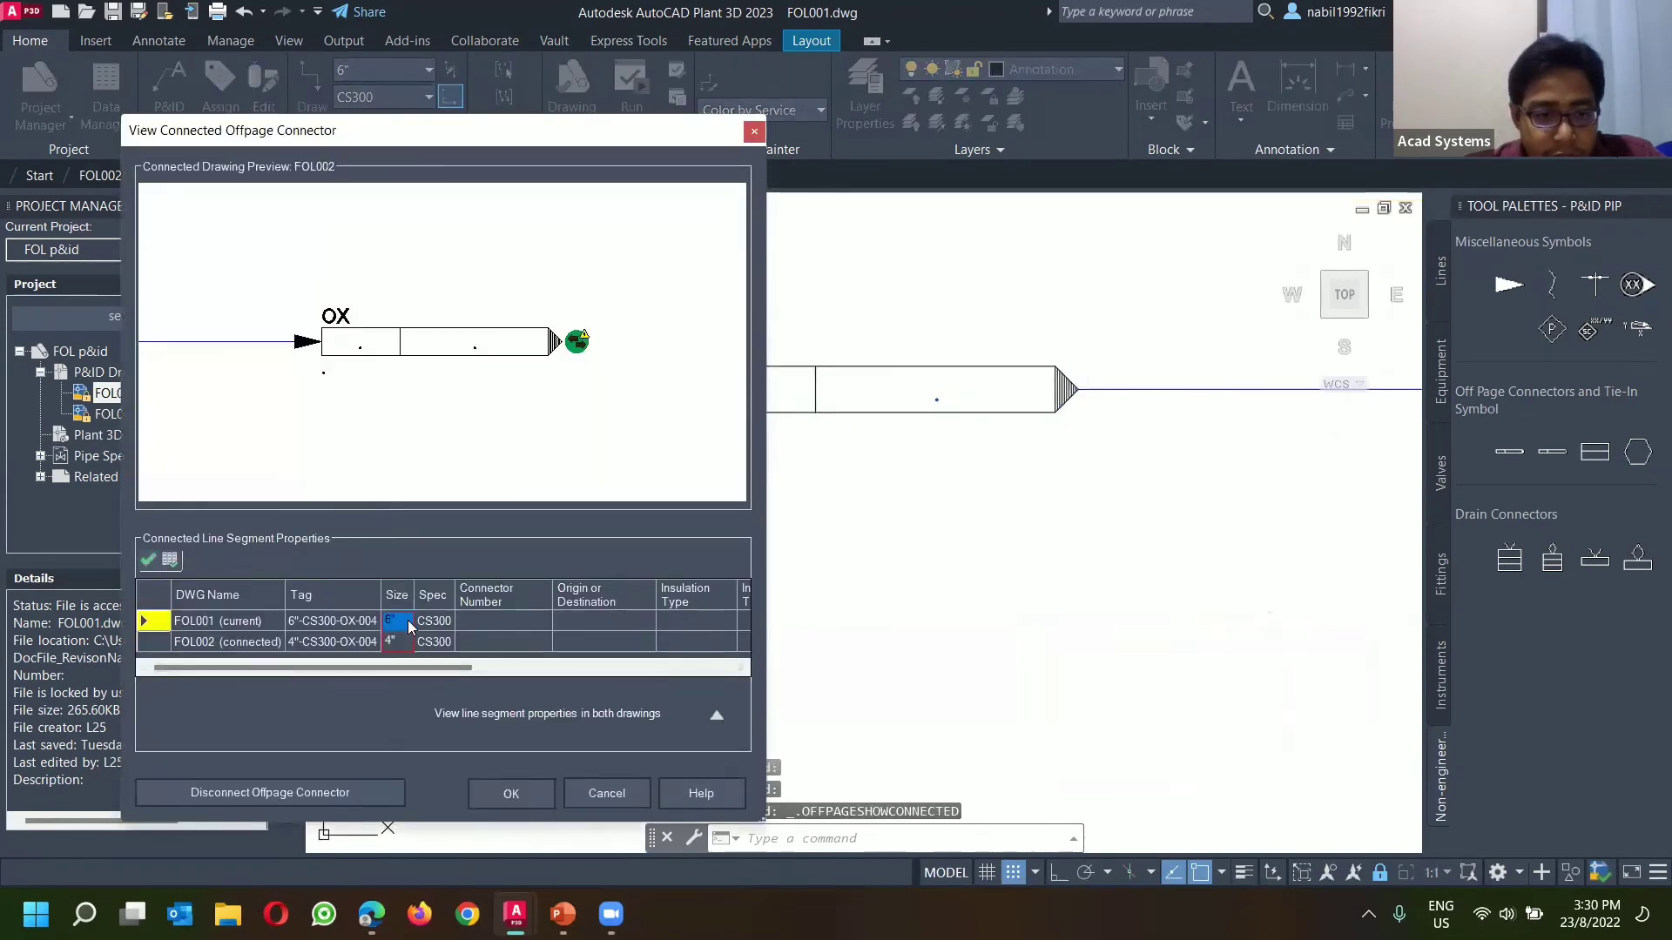
right_click(403, 622)
left_click(444, 629)
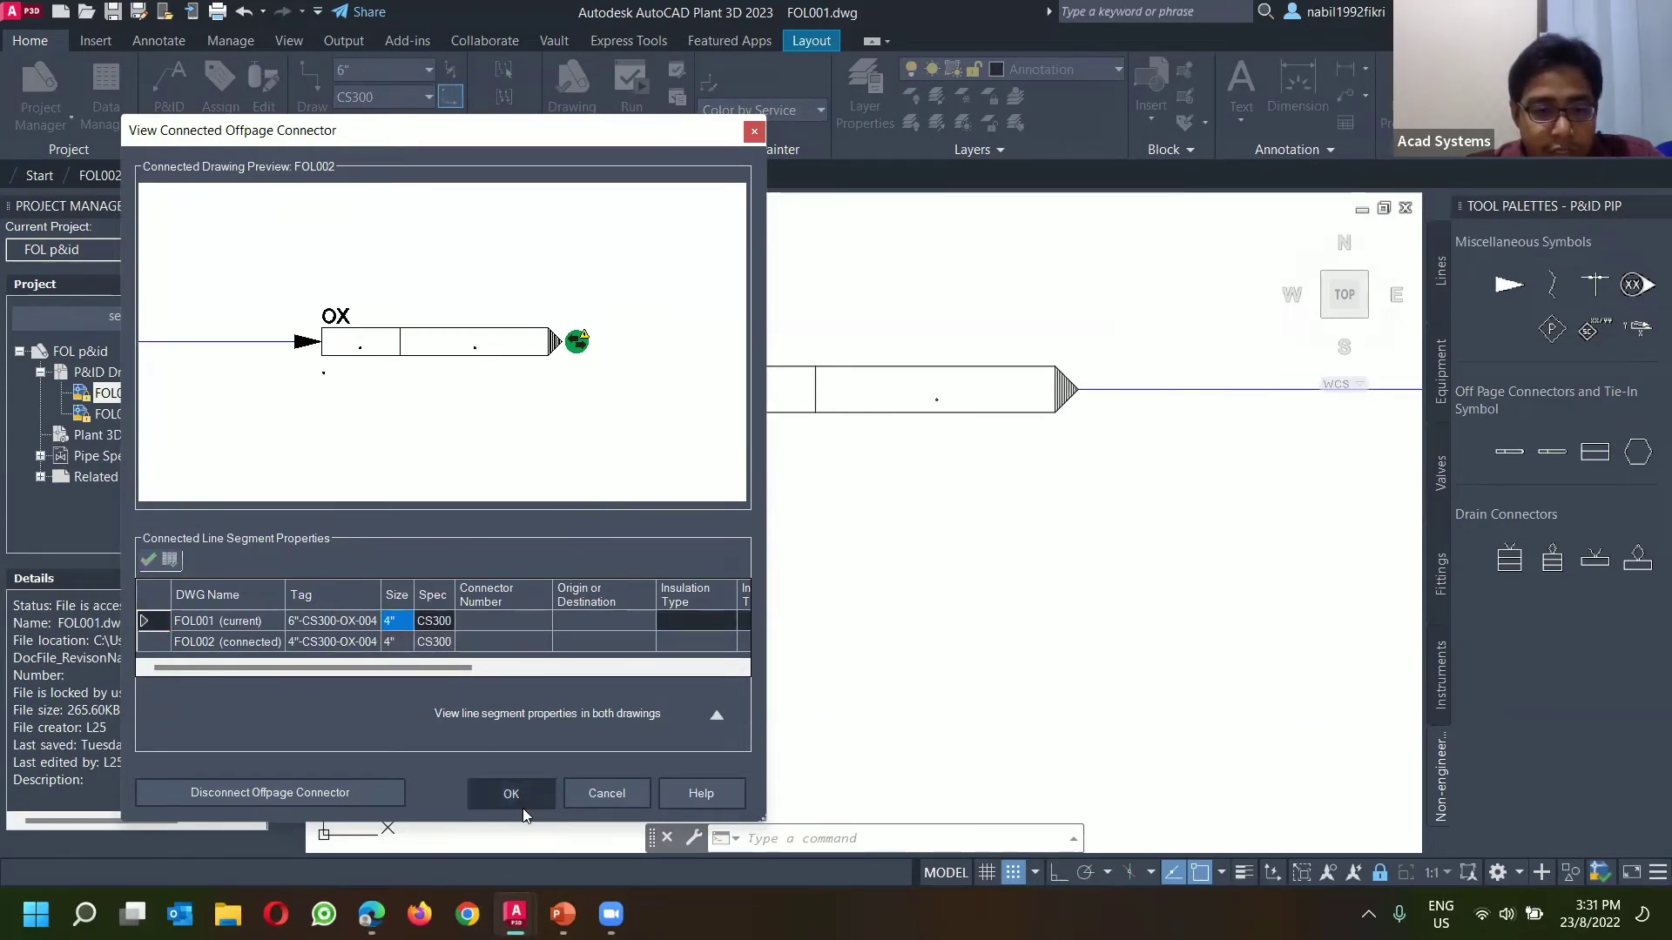
left_click(208, 625)
left_click(209, 641)
left_click(215, 620)
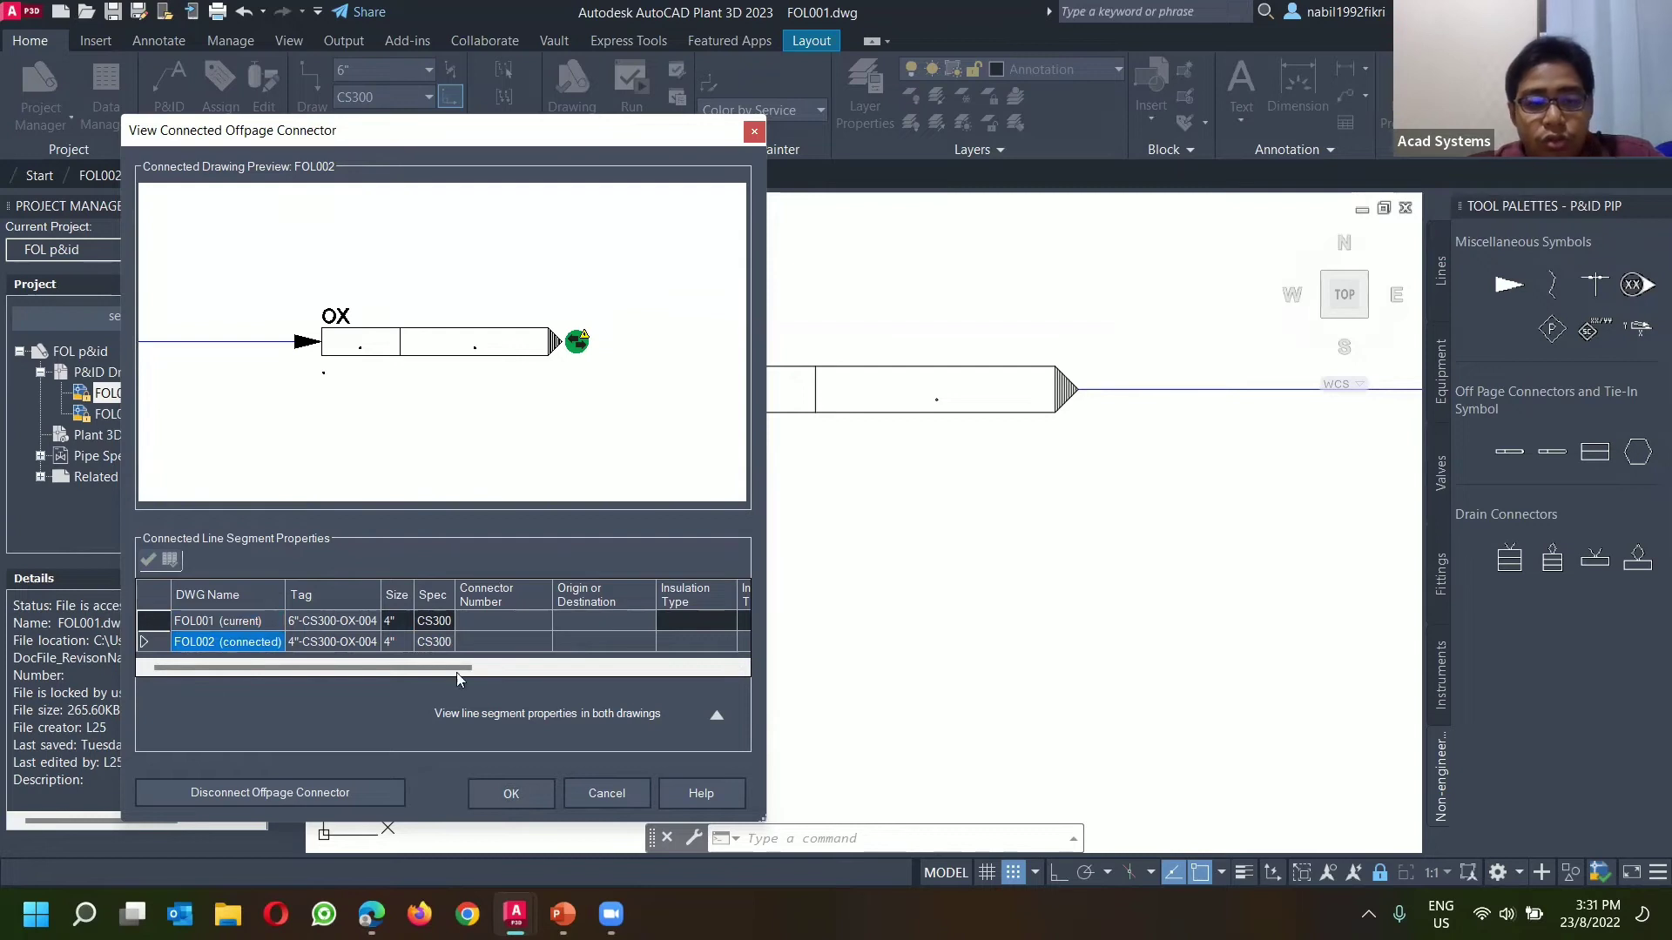
left_click(512, 795)
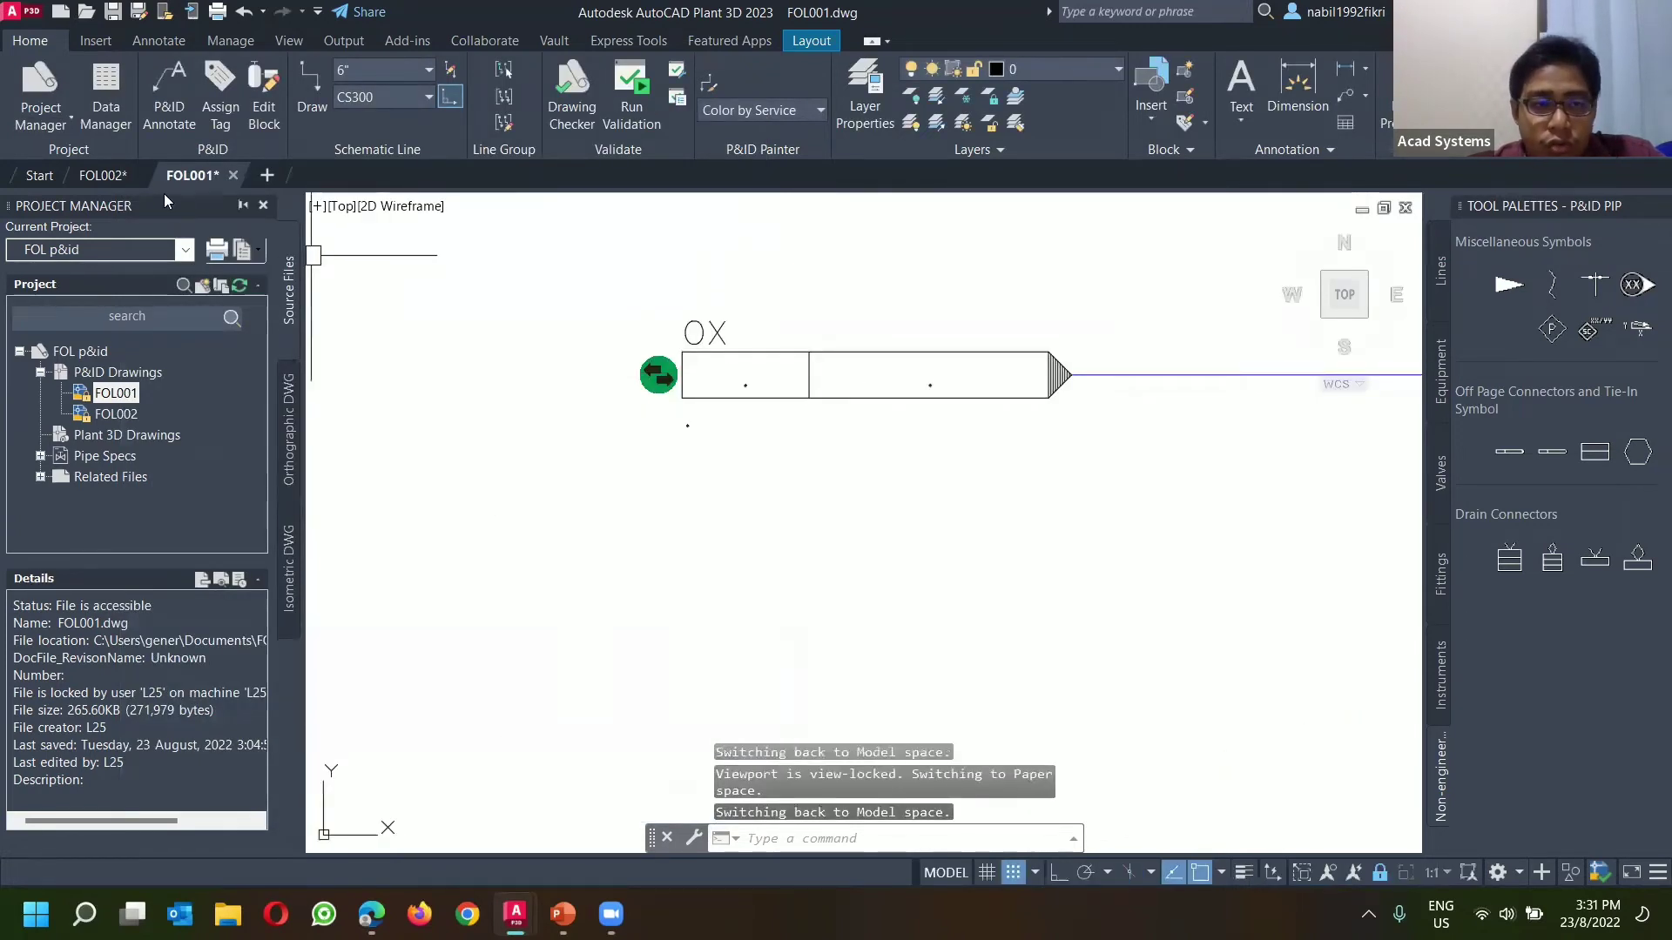
Step: Inspect the TK-001 outlet line and its off-page connector in FOL002, and return to FOL001
left_click(123, 178)
scroll(477, 505, "down", 5)
middle_click_drag(470, 597, 698, 456)
middle_click_drag(700, 566, 836, 513)
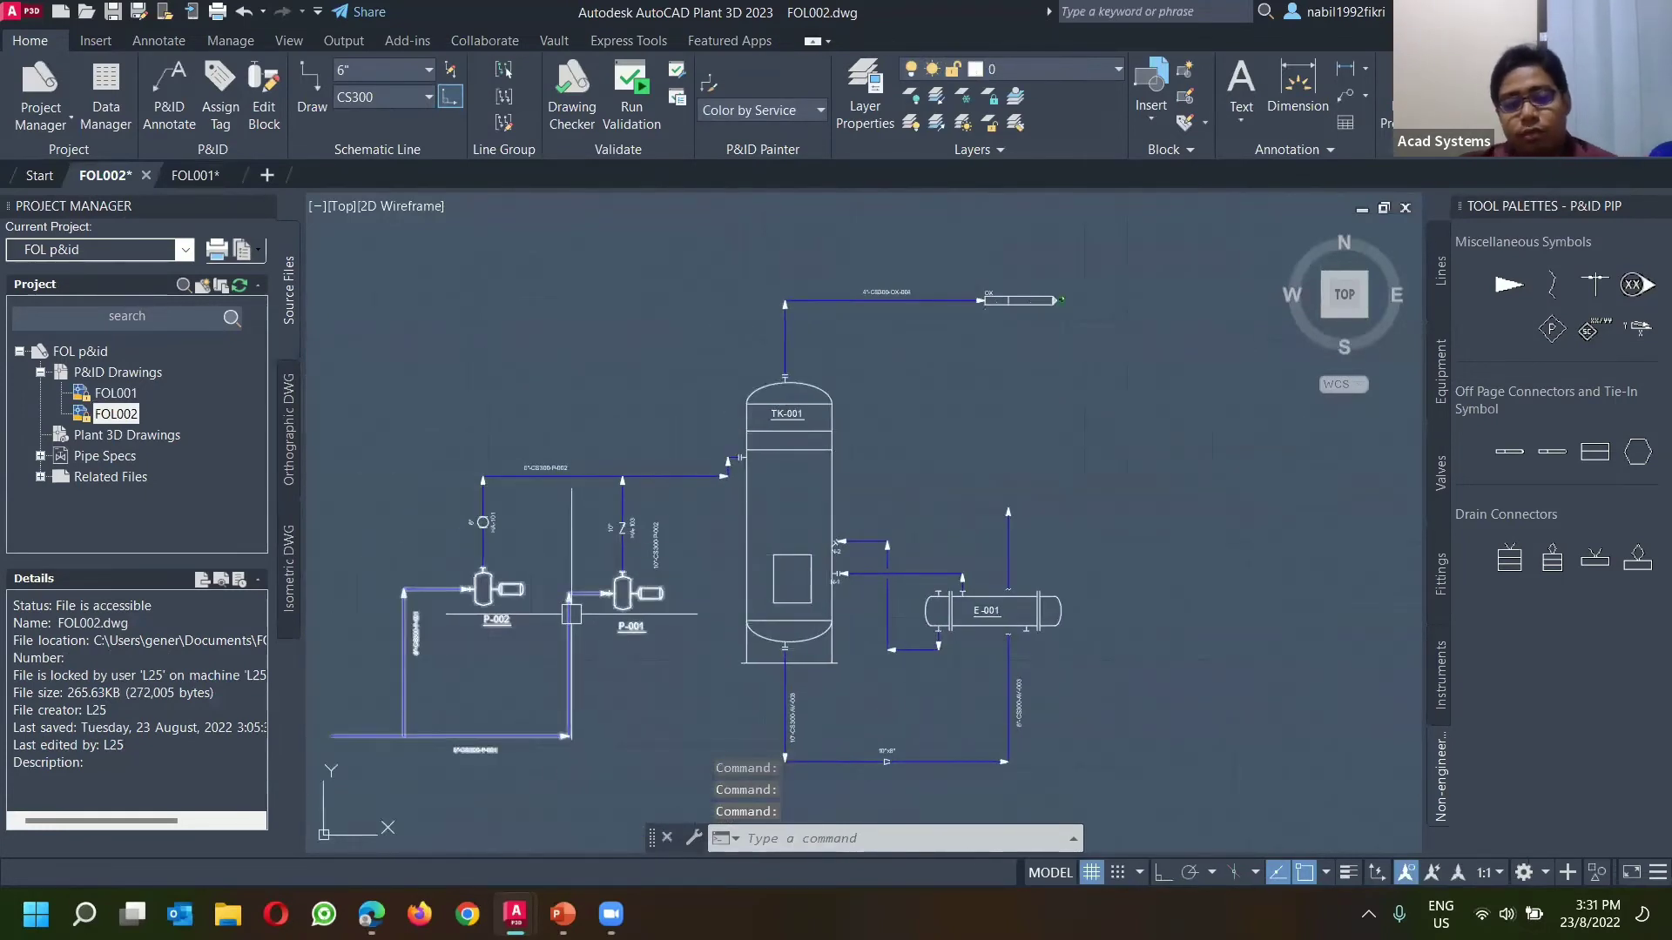
scroll(603, 605, "up", 5)
mouse_move(837, 580)
middle_mouse_down()
mouse_move(593, 504)
mouse_move(759, 393)
mouse_move(1050, 501)
mouse_move(1050, 488)
middle_mouse_up()
left_click(195, 175)
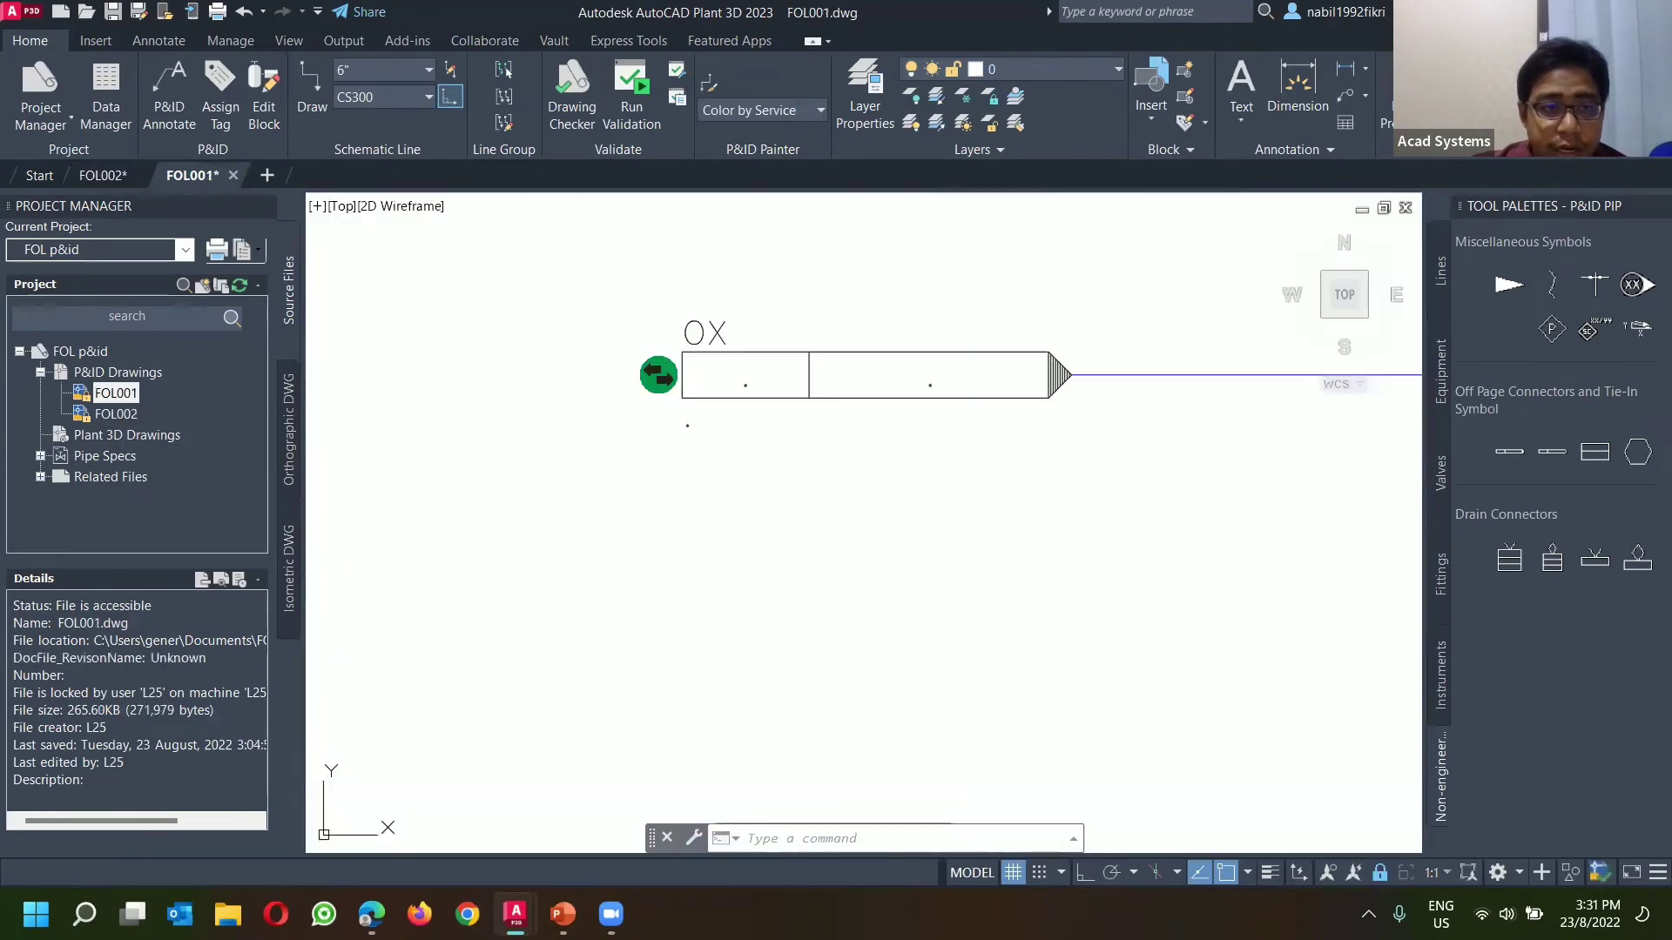
Step: Open the connected drawing FOL002 directly from the off-page connector on the TK-002 inlet line in FOL001
scroll(712, 374, "down", 2)
left_click(721, 361)
scroll(967, 416, "down", 2)
mouse_move(1166, 431)
middle_mouse_down()
mouse_move(712, 441)
mouse_move(928, 459)
middle_mouse_up()
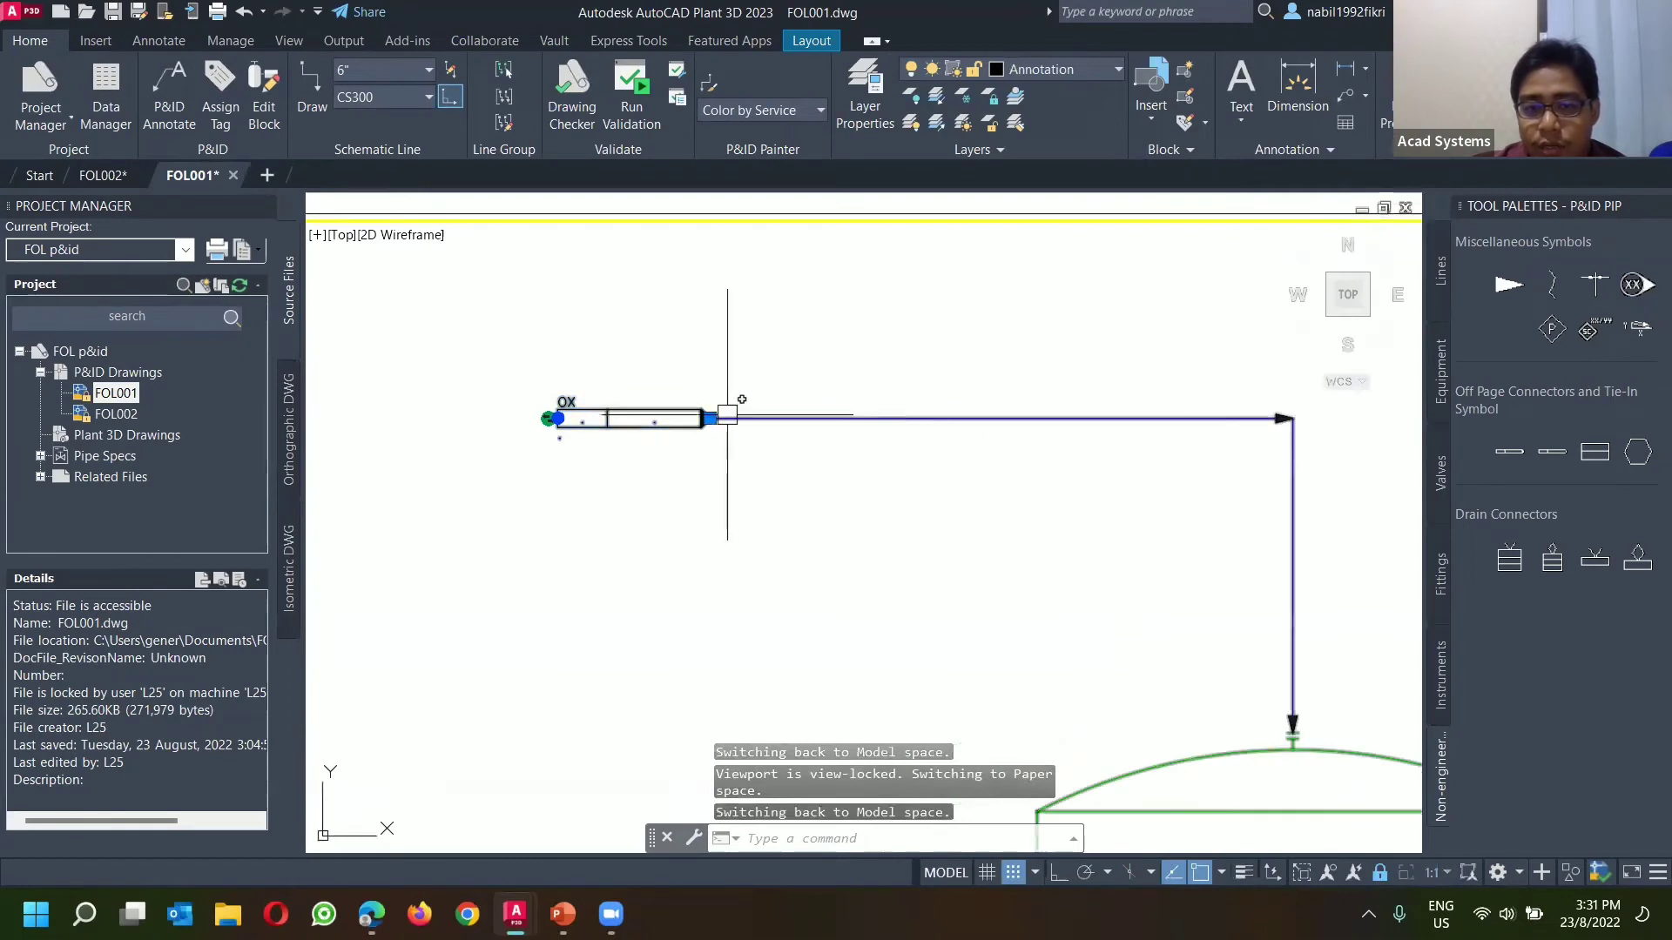
left_click(557, 418)
left_click(607, 461)
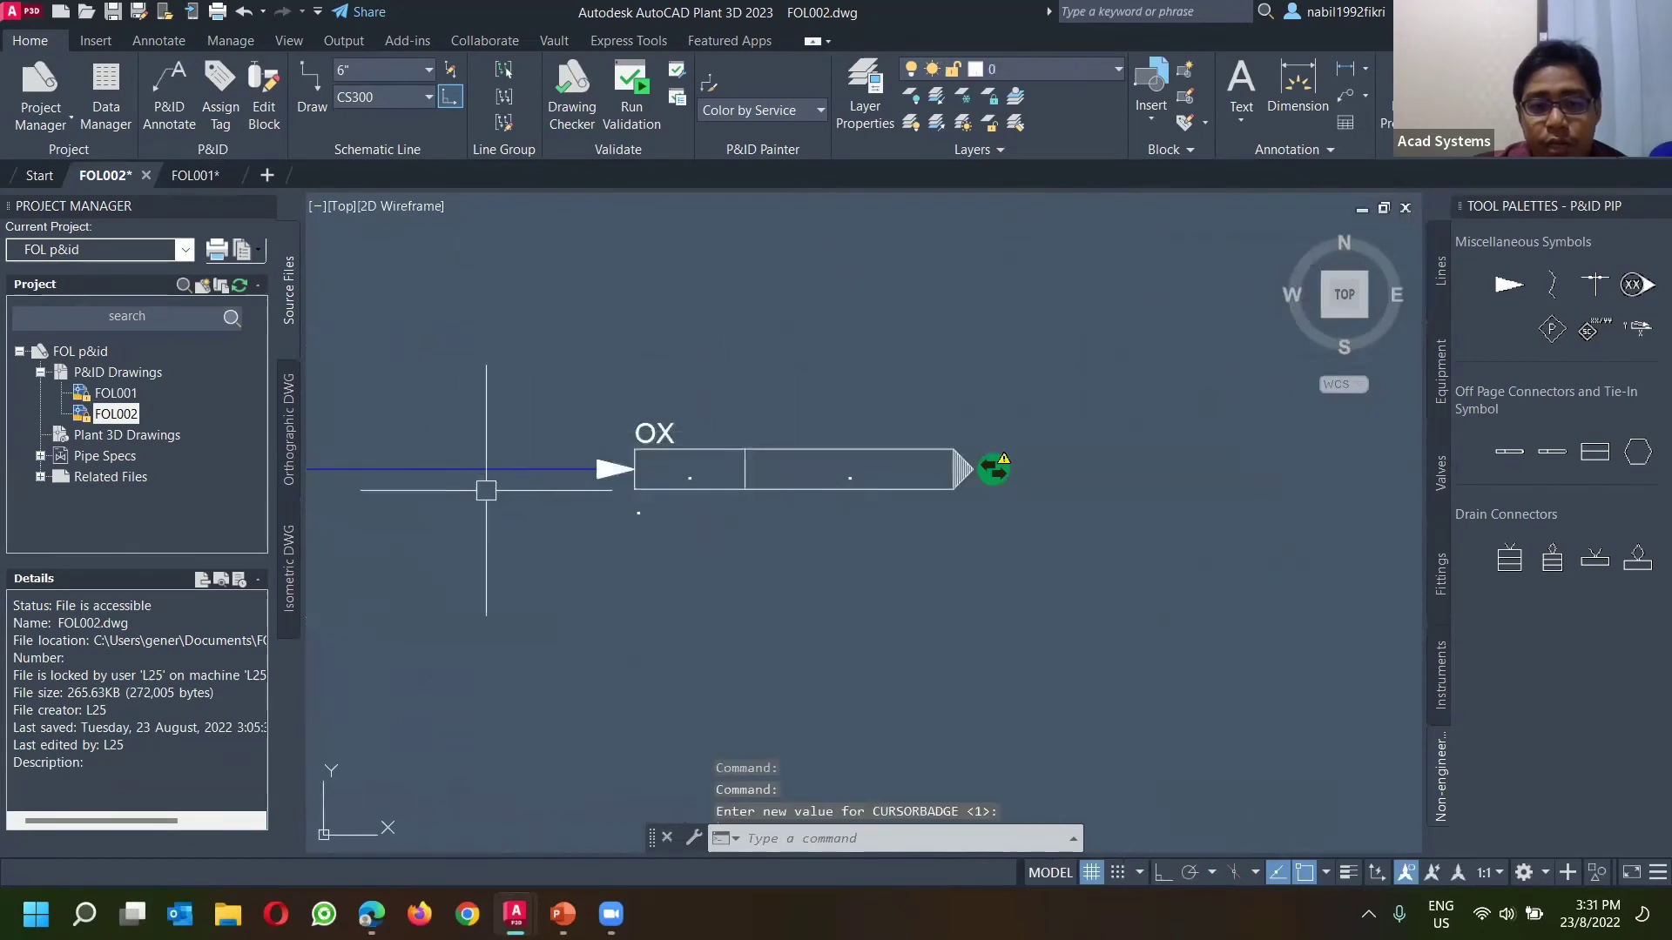
Step: Review the linked lines by switching between FOL002 and FOL001, finishing on the full TK-001 layout in FOL002
scroll(579, 488, "down", 4)
mouse_move(592, 499)
middle_mouse_down()
mouse_move(800, 510)
mouse_move(1131, 490)
mouse_move(1133, 477)
middle_mouse_up()
scroll(662, 421, "down", 2)
middle_click_drag(784, 466, 971, 346)
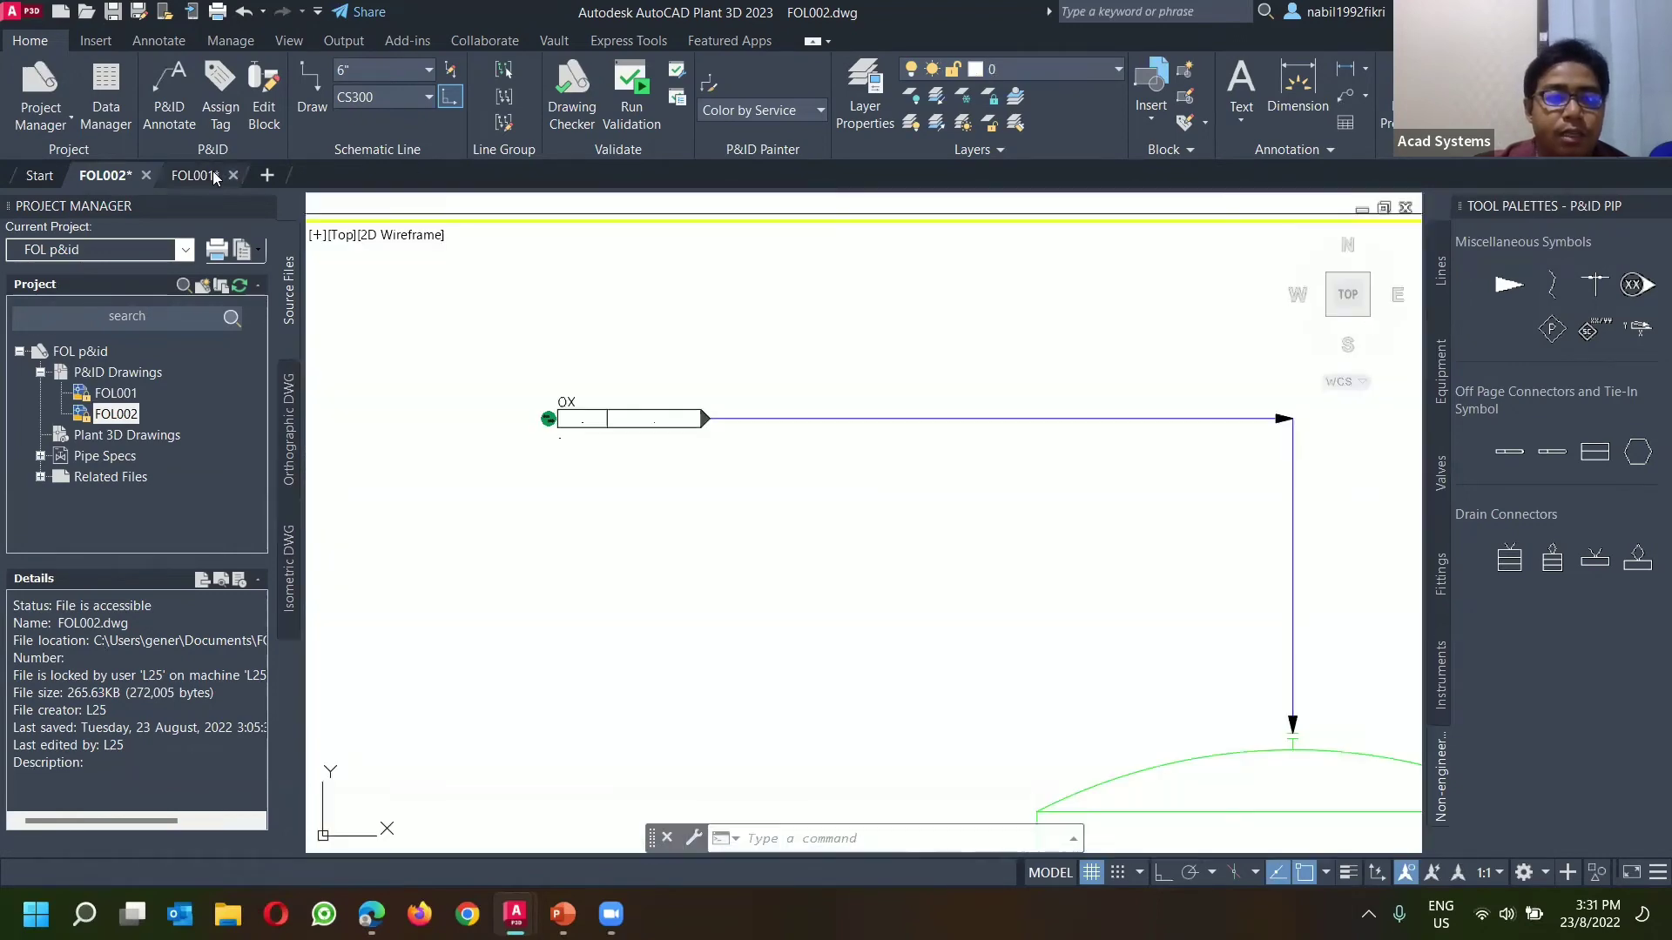
left_click(215, 178)
left_click(106, 175)
left_click(187, 175)
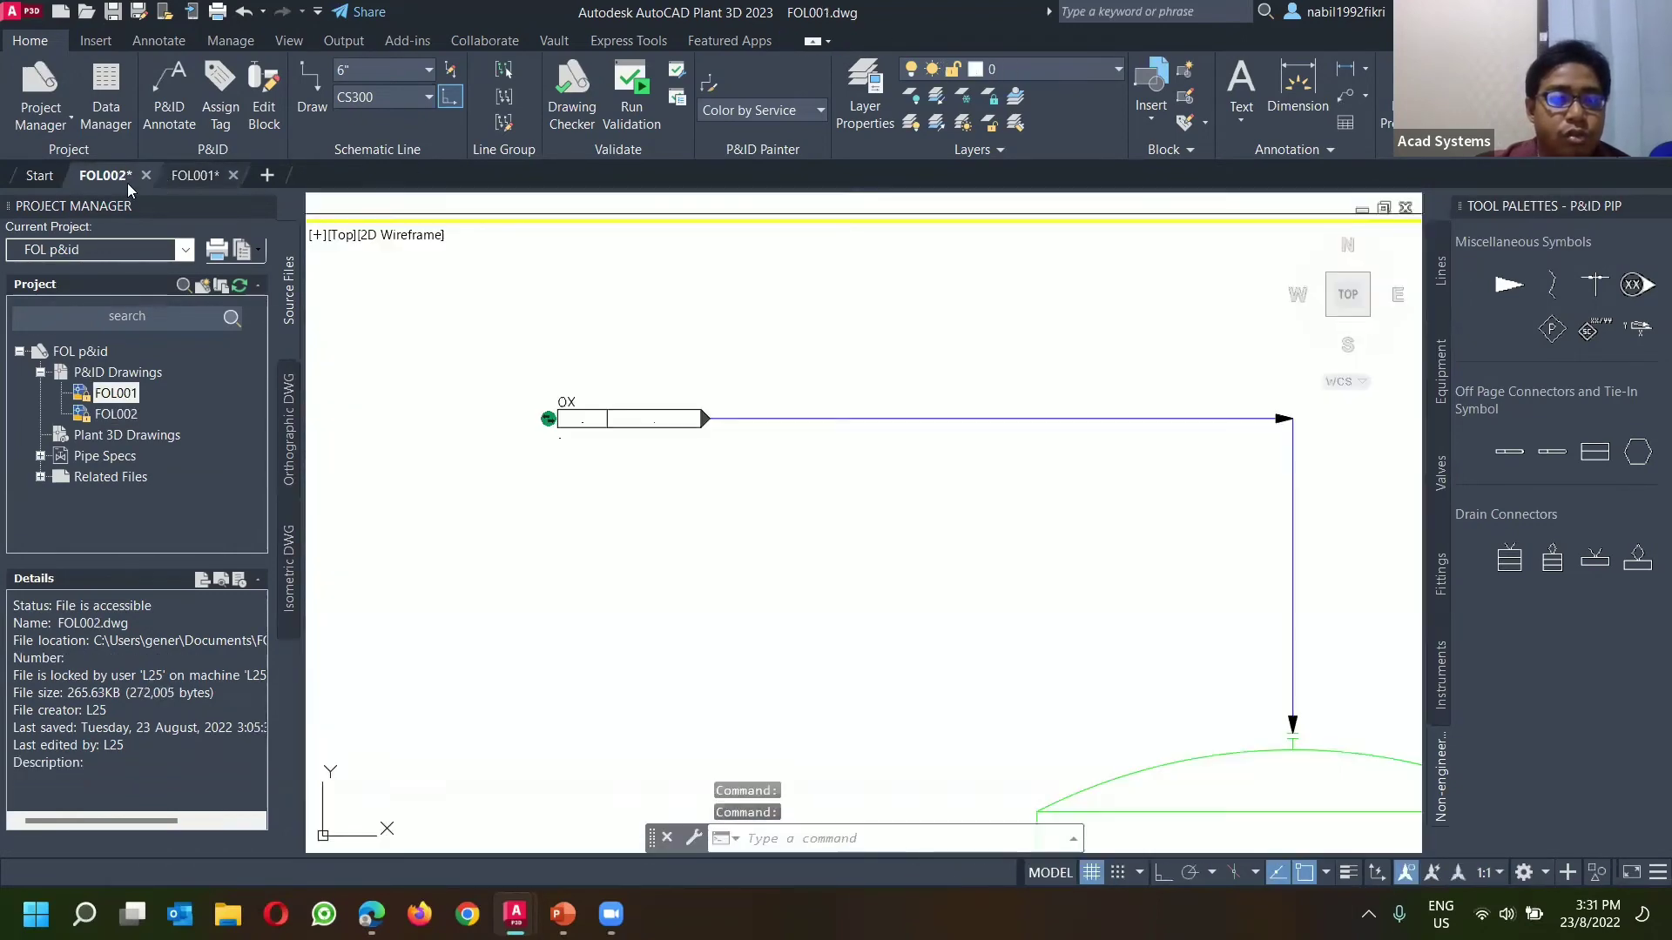
left_click(124, 180)
middle_click_drag(736, 499, 720, 424)
middle_click_drag(647, 385, 668, 424)
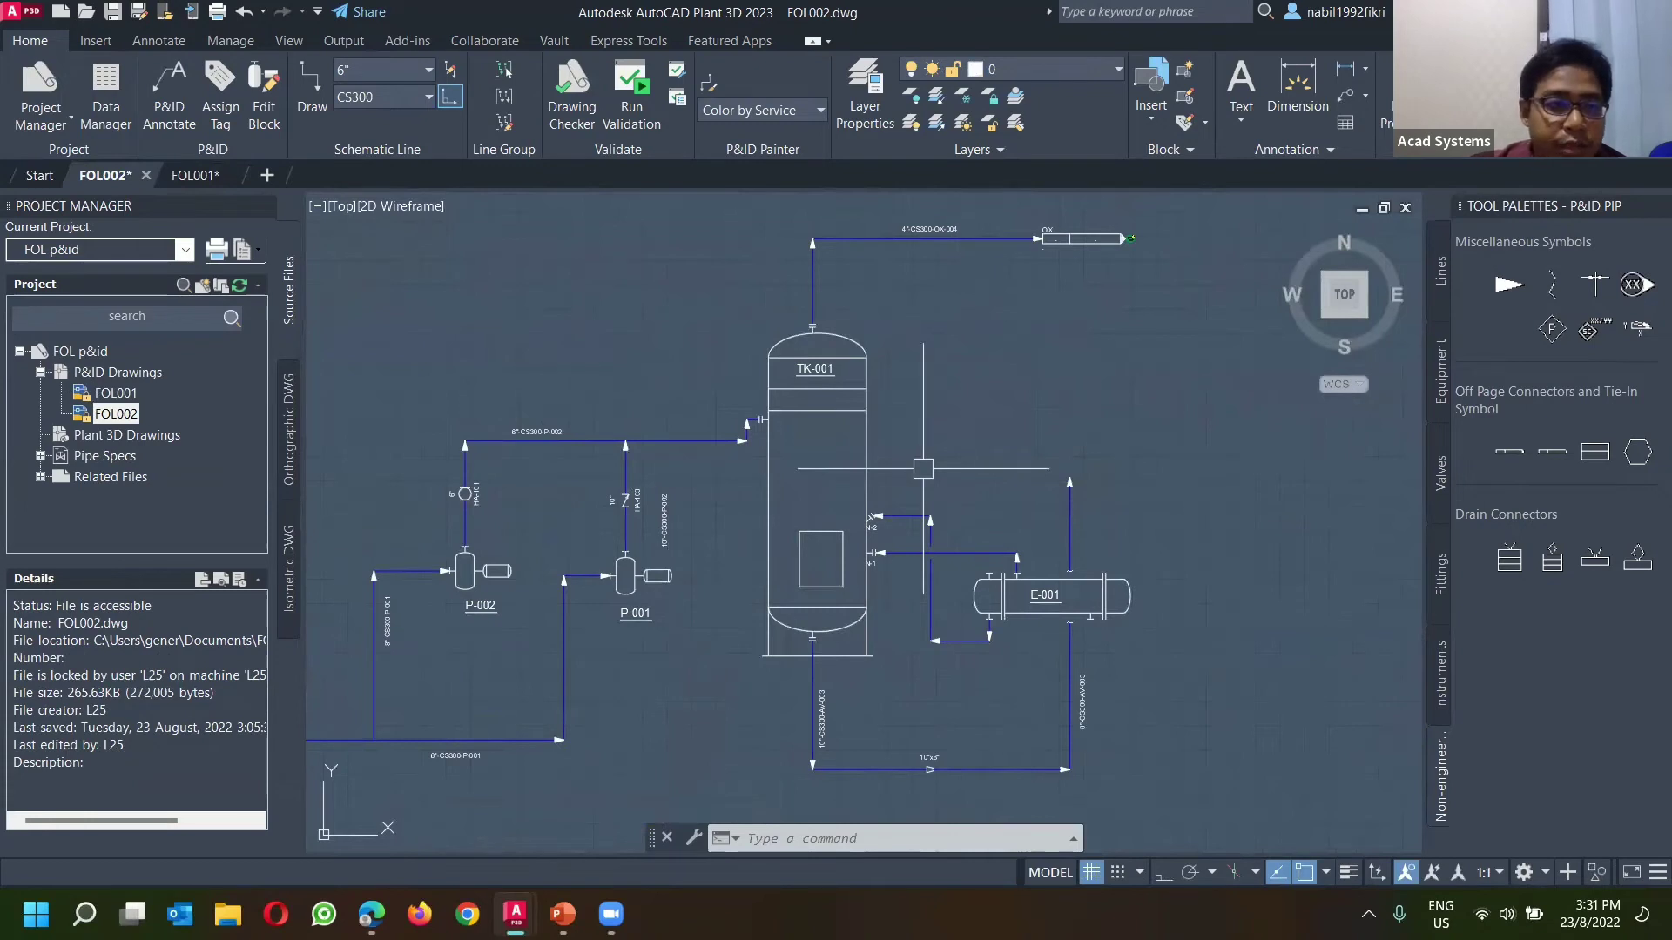
Step: Open the Data Manager, display the Tanks records, and change the data source to P&ID Project Data
left_click(121, 126)
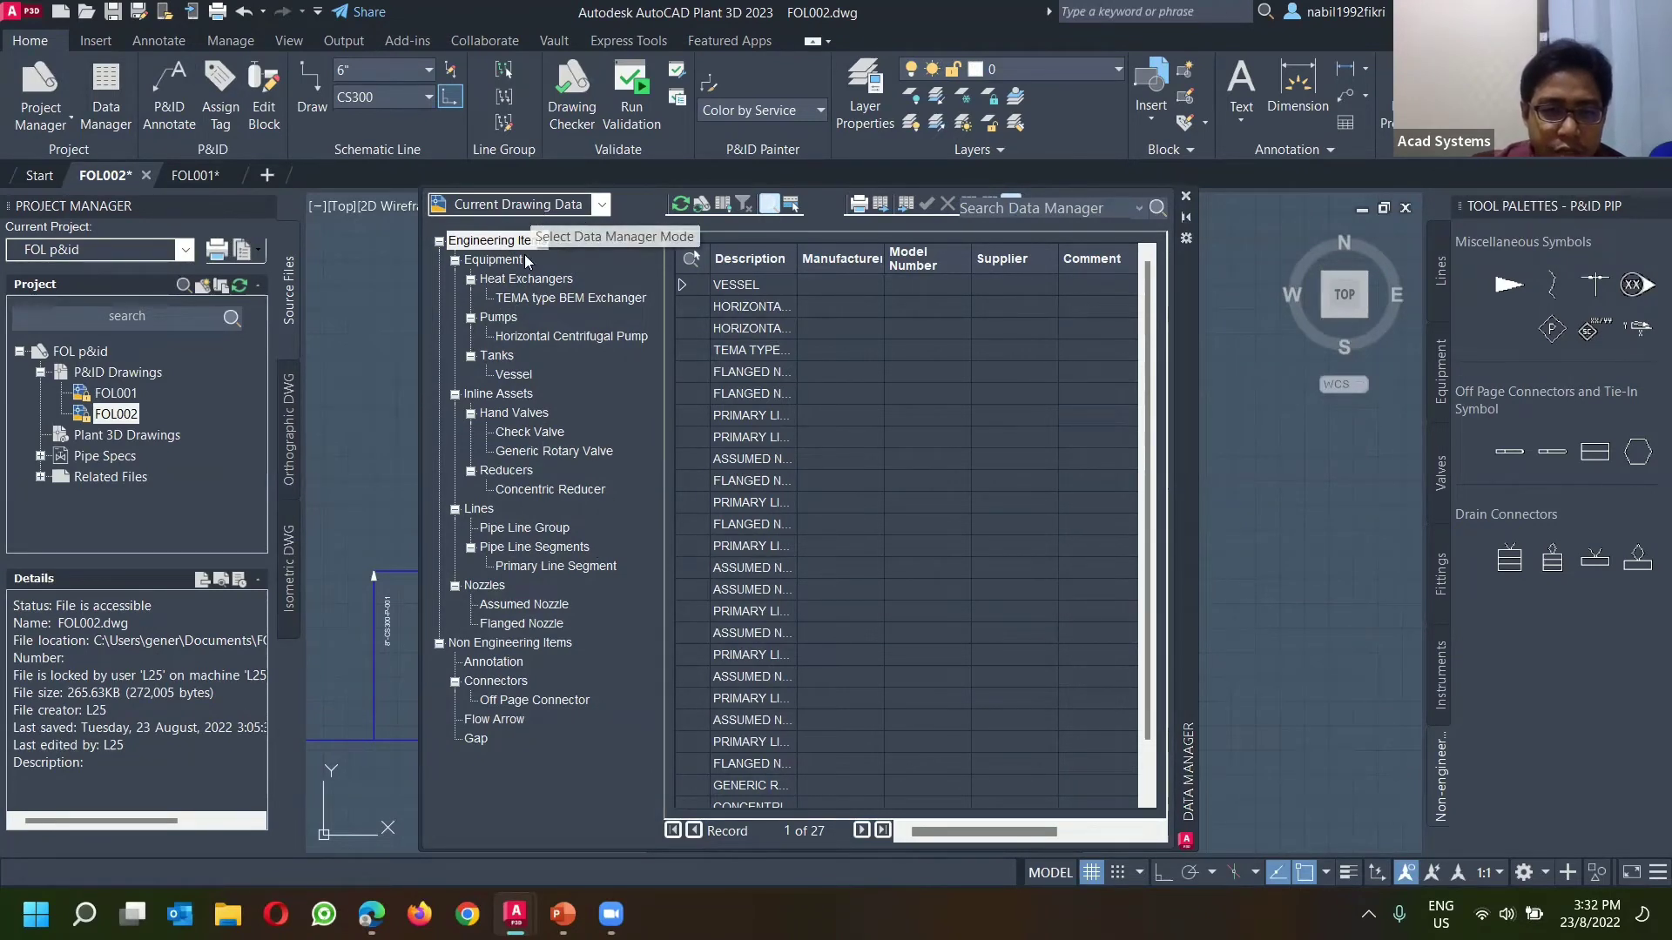
left_click(500, 363)
left_click(495, 355)
left_click(599, 206)
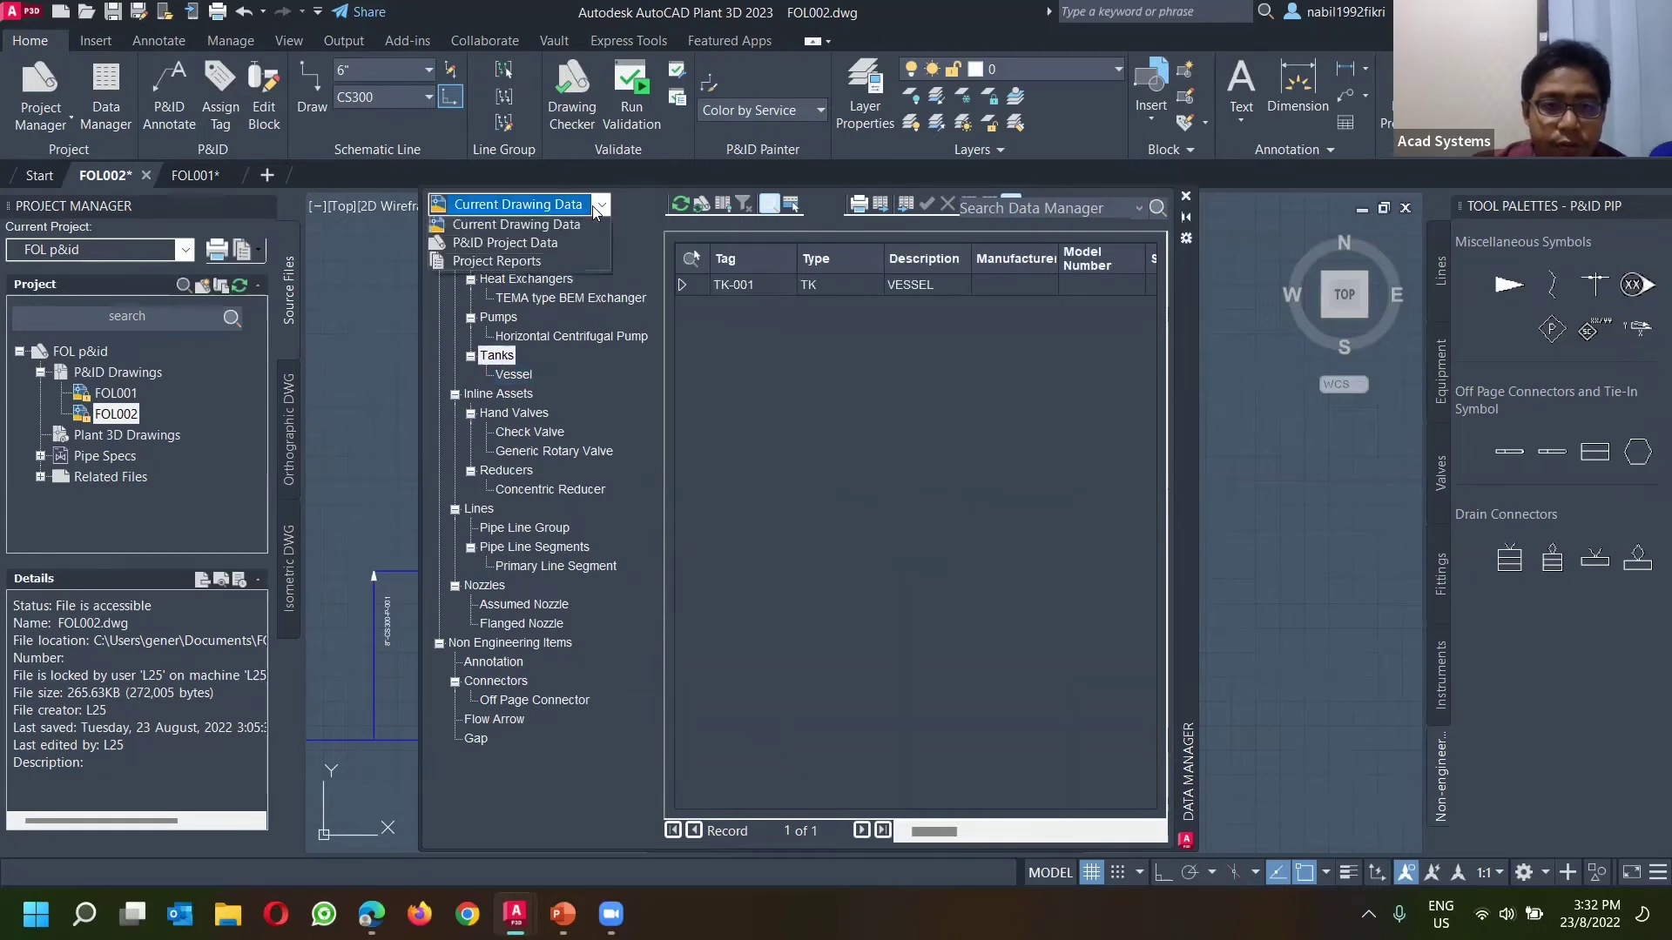
left_click(520, 247)
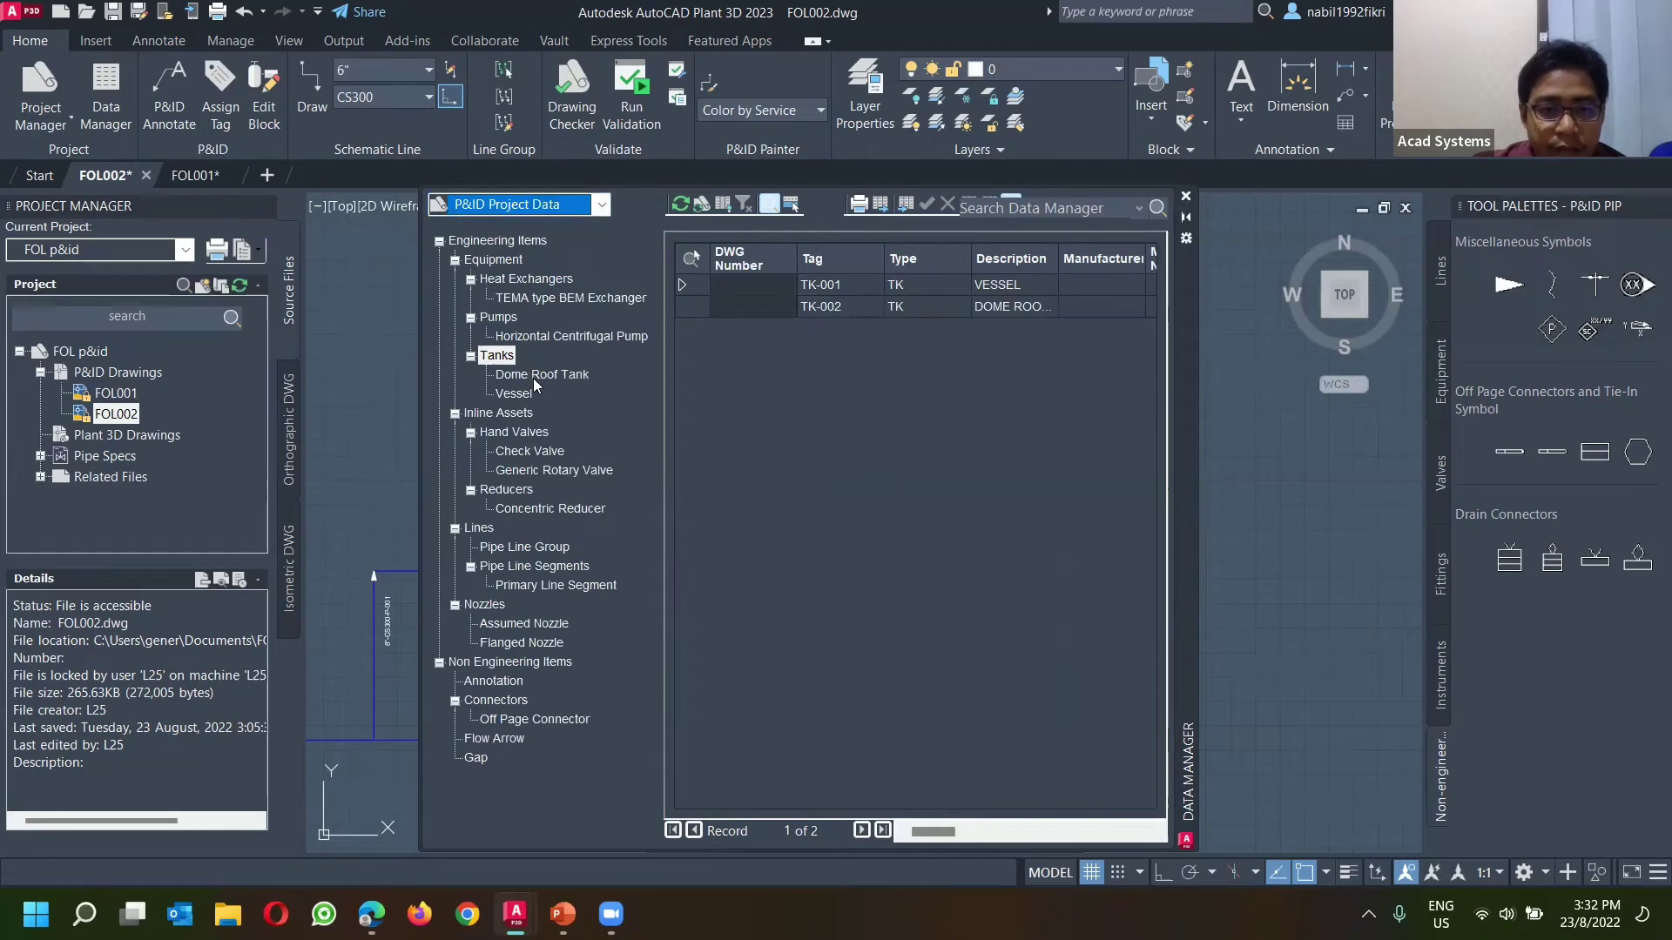
Step: Switch to FOL001 and reposition the floating Data Manager so that the off-page connector is uncovered
left_click(201, 176)
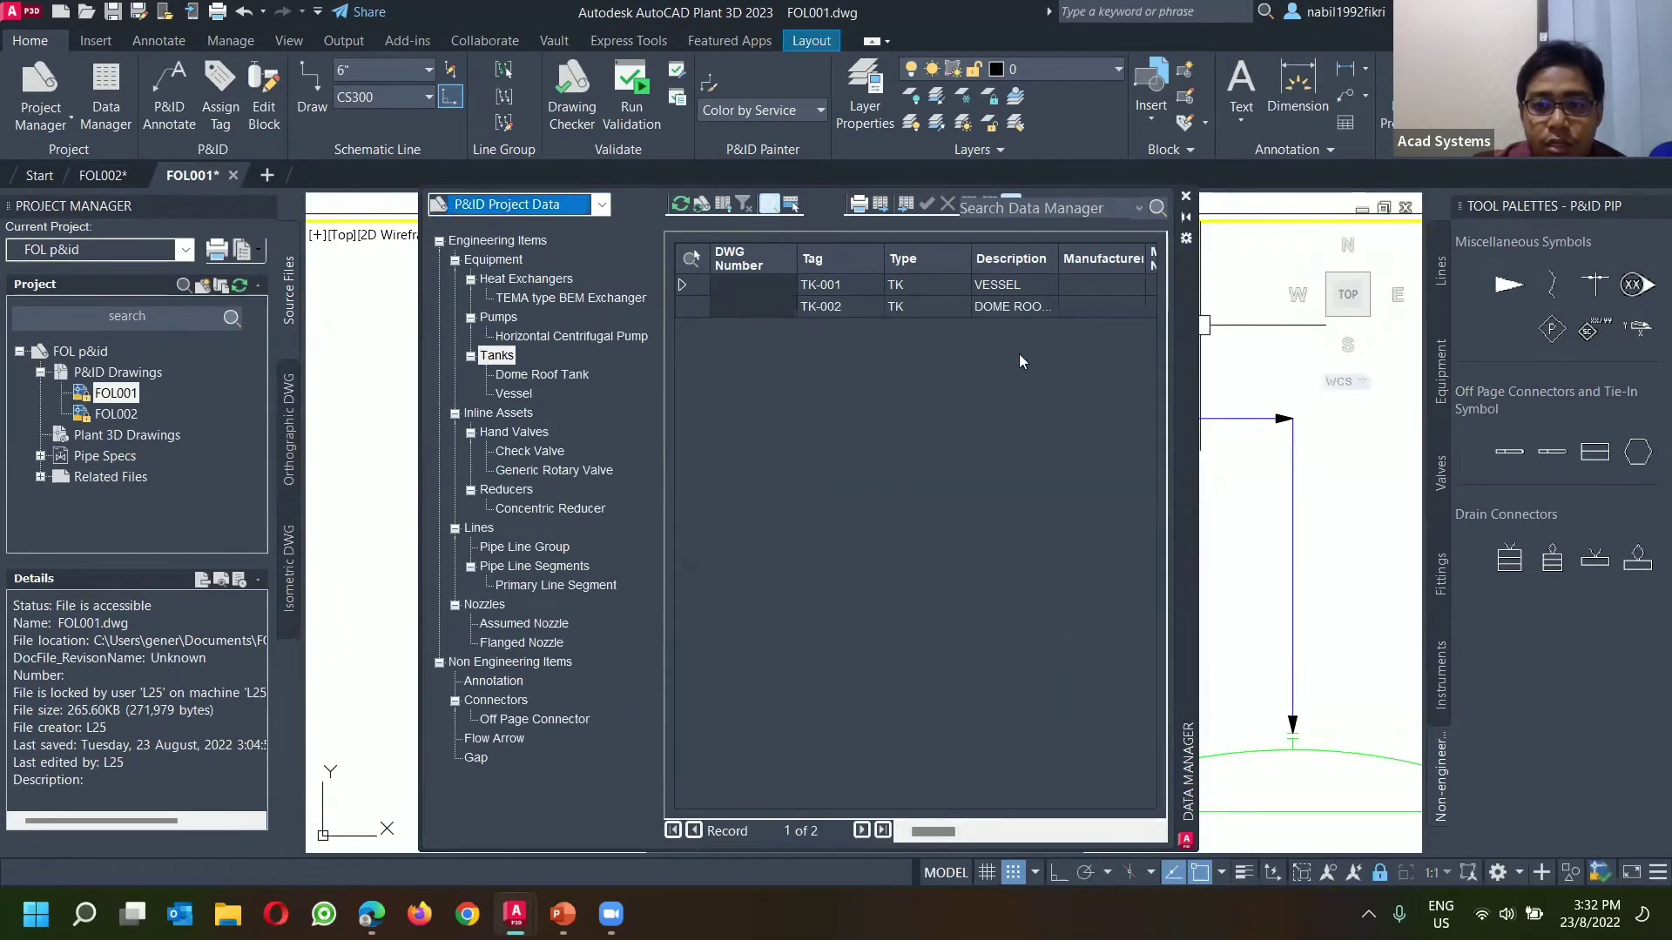
left_click_drag(1191, 325, 1072, 348)
mouse_move(324, 407)
left_mouse_down()
mouse_move(1250, 284)
mouse_move(1399, 302)
mouse_move(1299, 300)
mouse_move(1315, 303)
left_mouse_up()
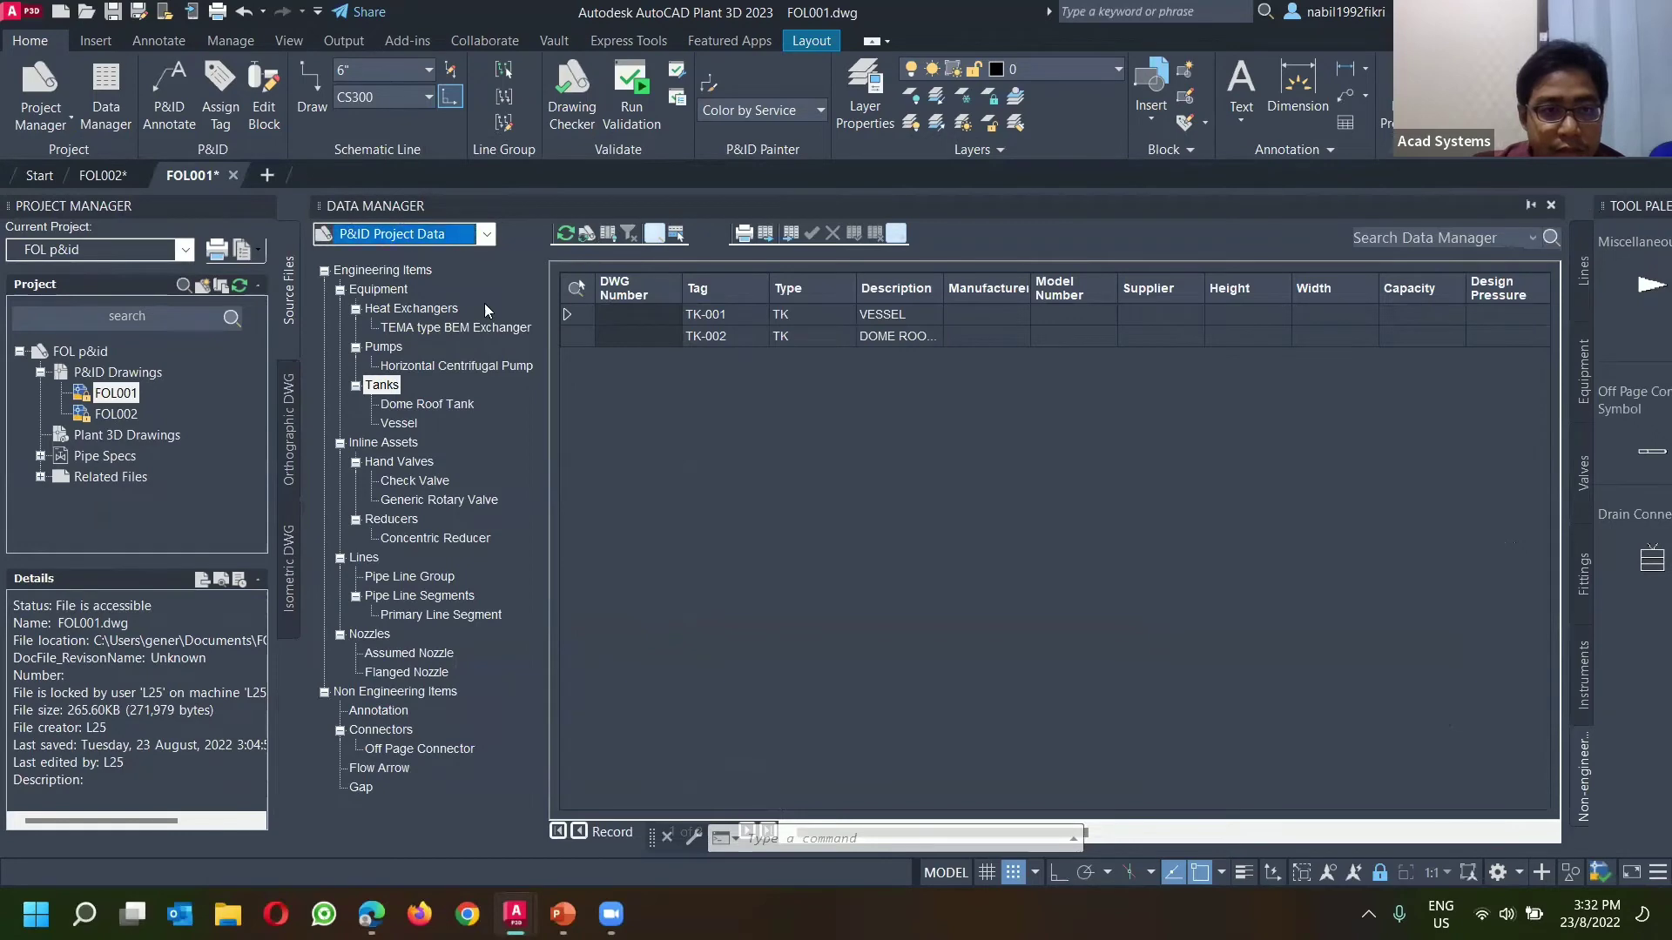
mouse_move(746, 441)
left_mouse_down()
mouse_move(1130, 721)
mouse_move(1149, 886)
left_mouse_up()
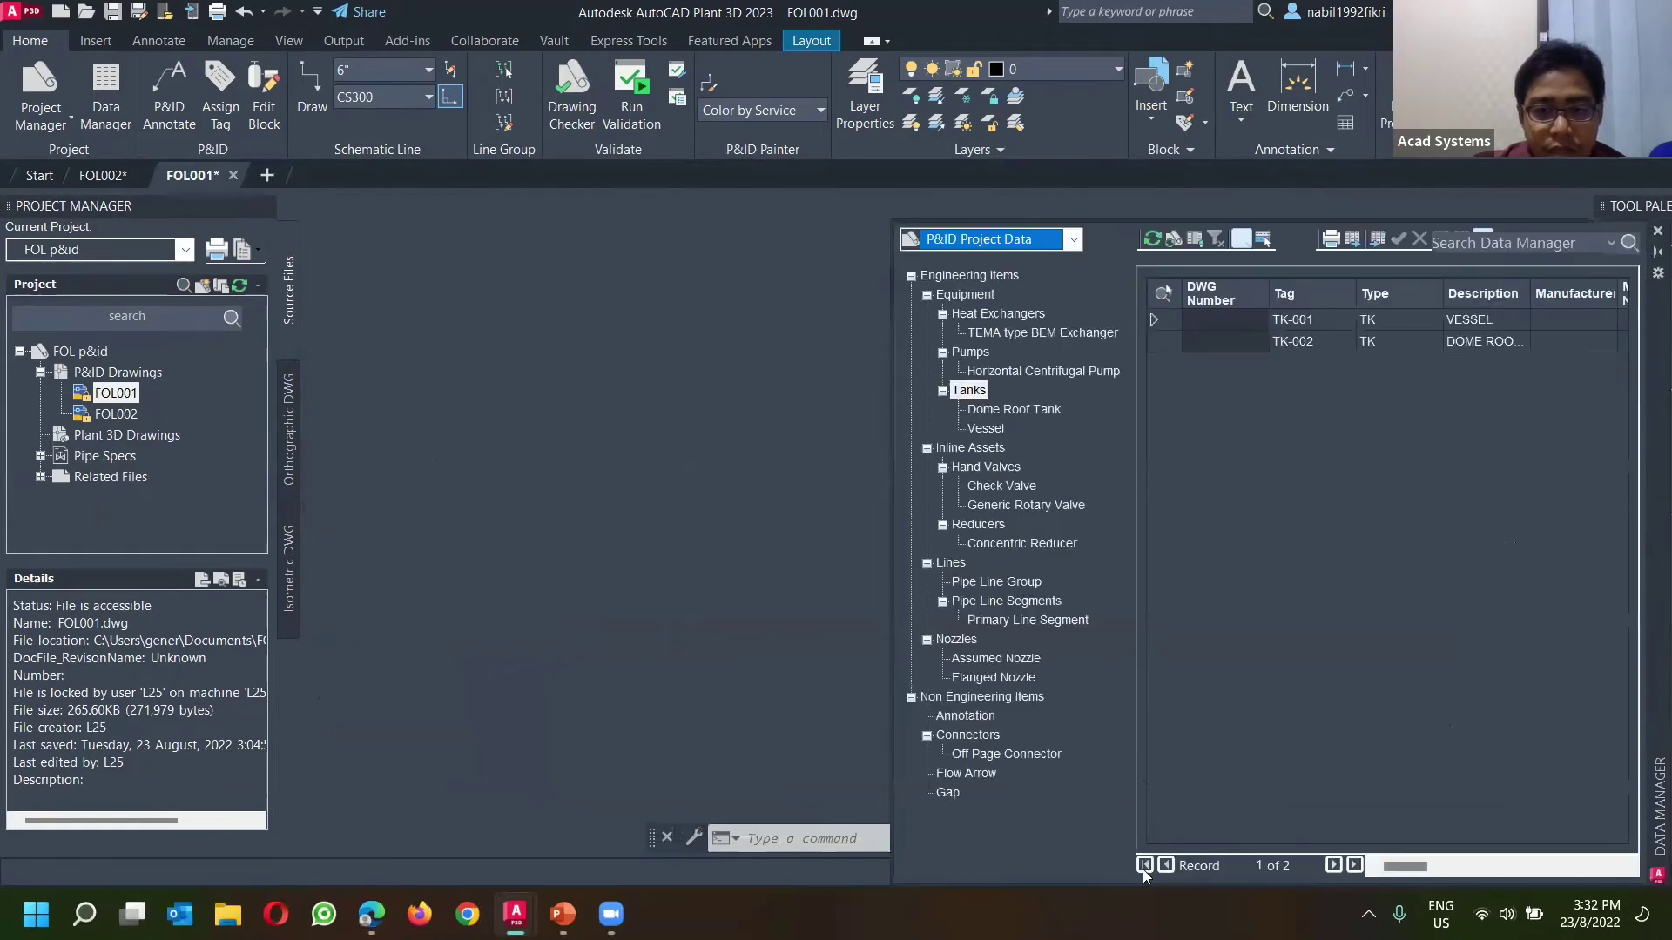
Step: Compare the tank records in FOL001's Current Drawing Data with those in P&ID Project Data
left_click(1072, 240)
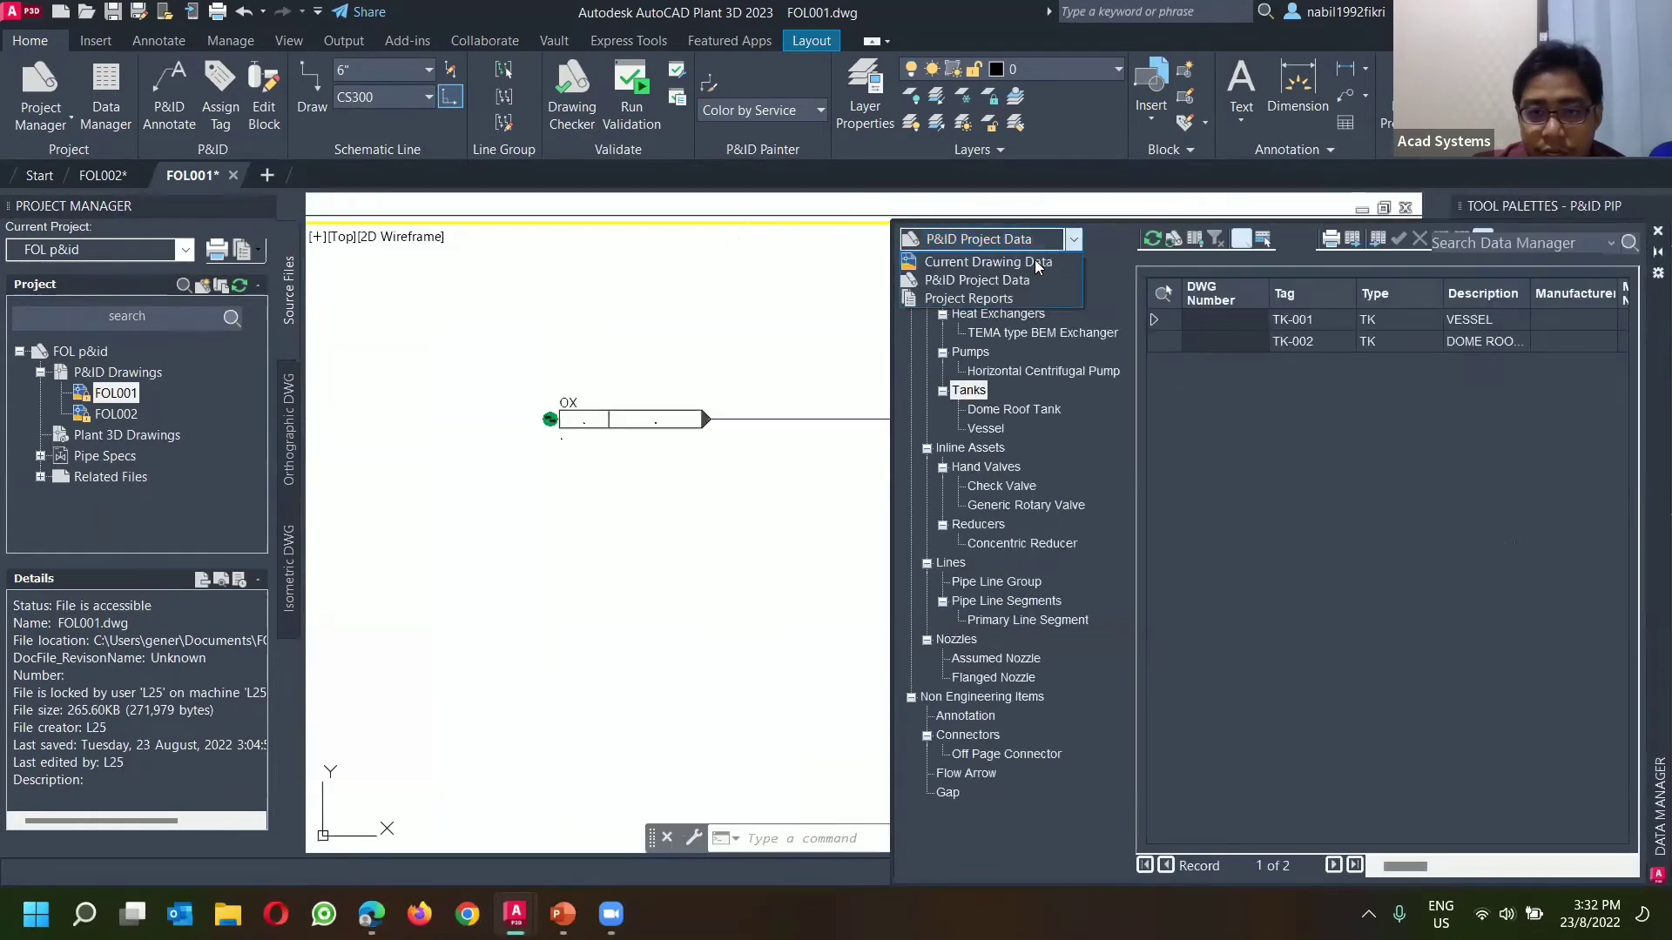
left_click(988, 260)
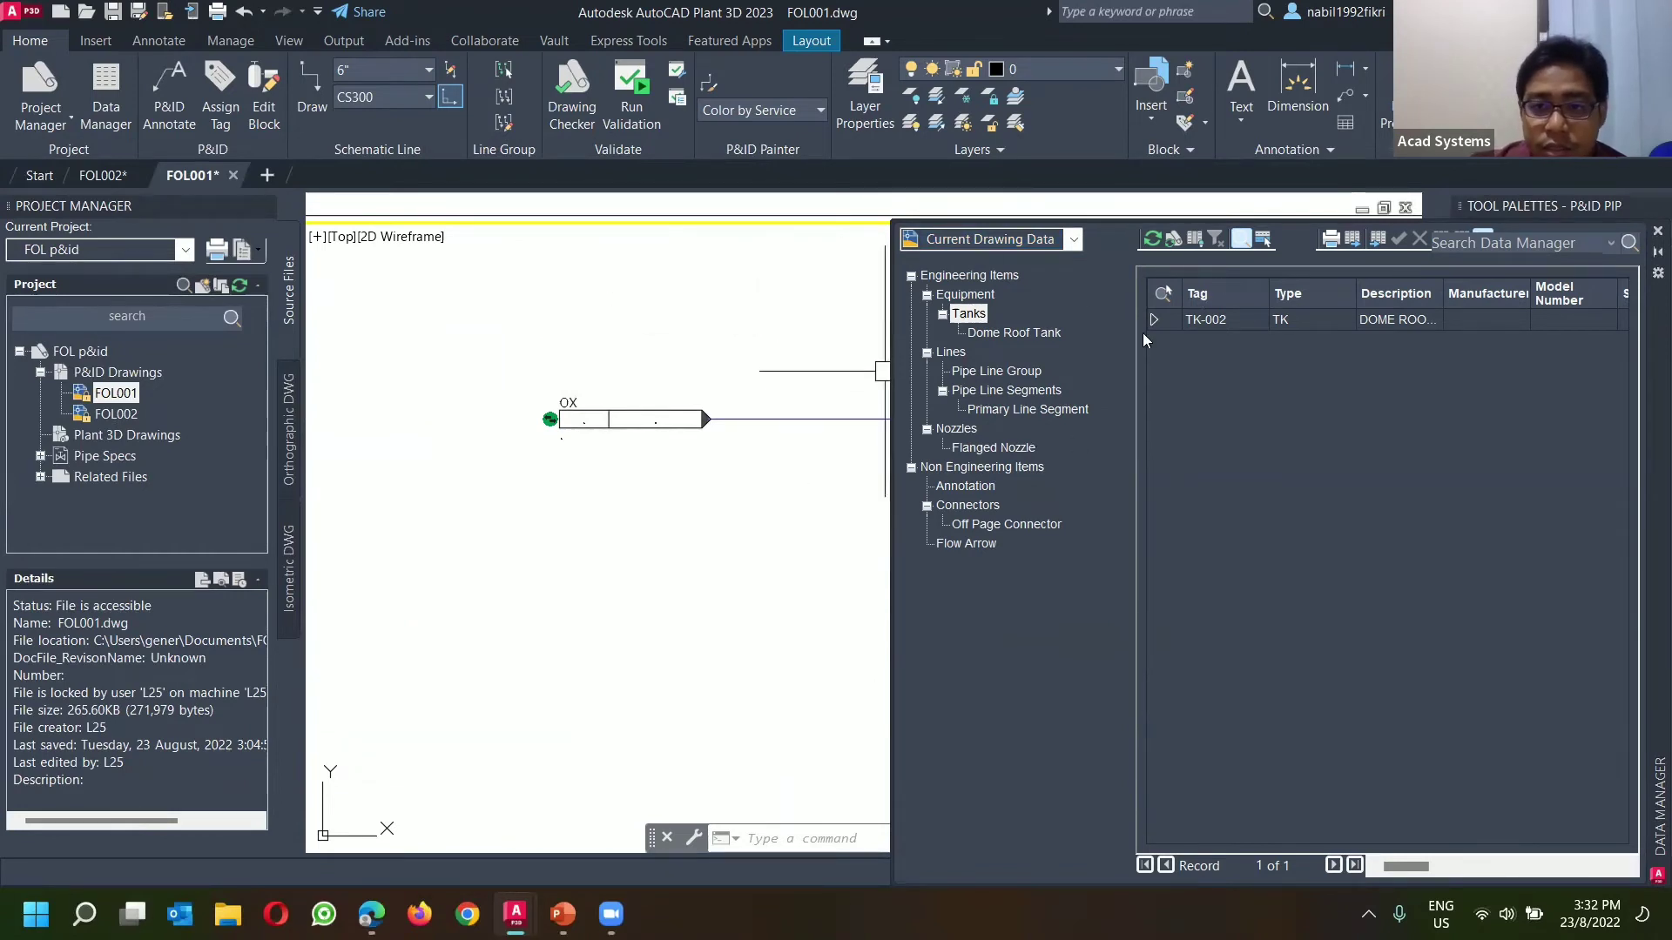
left_click(999, 242)
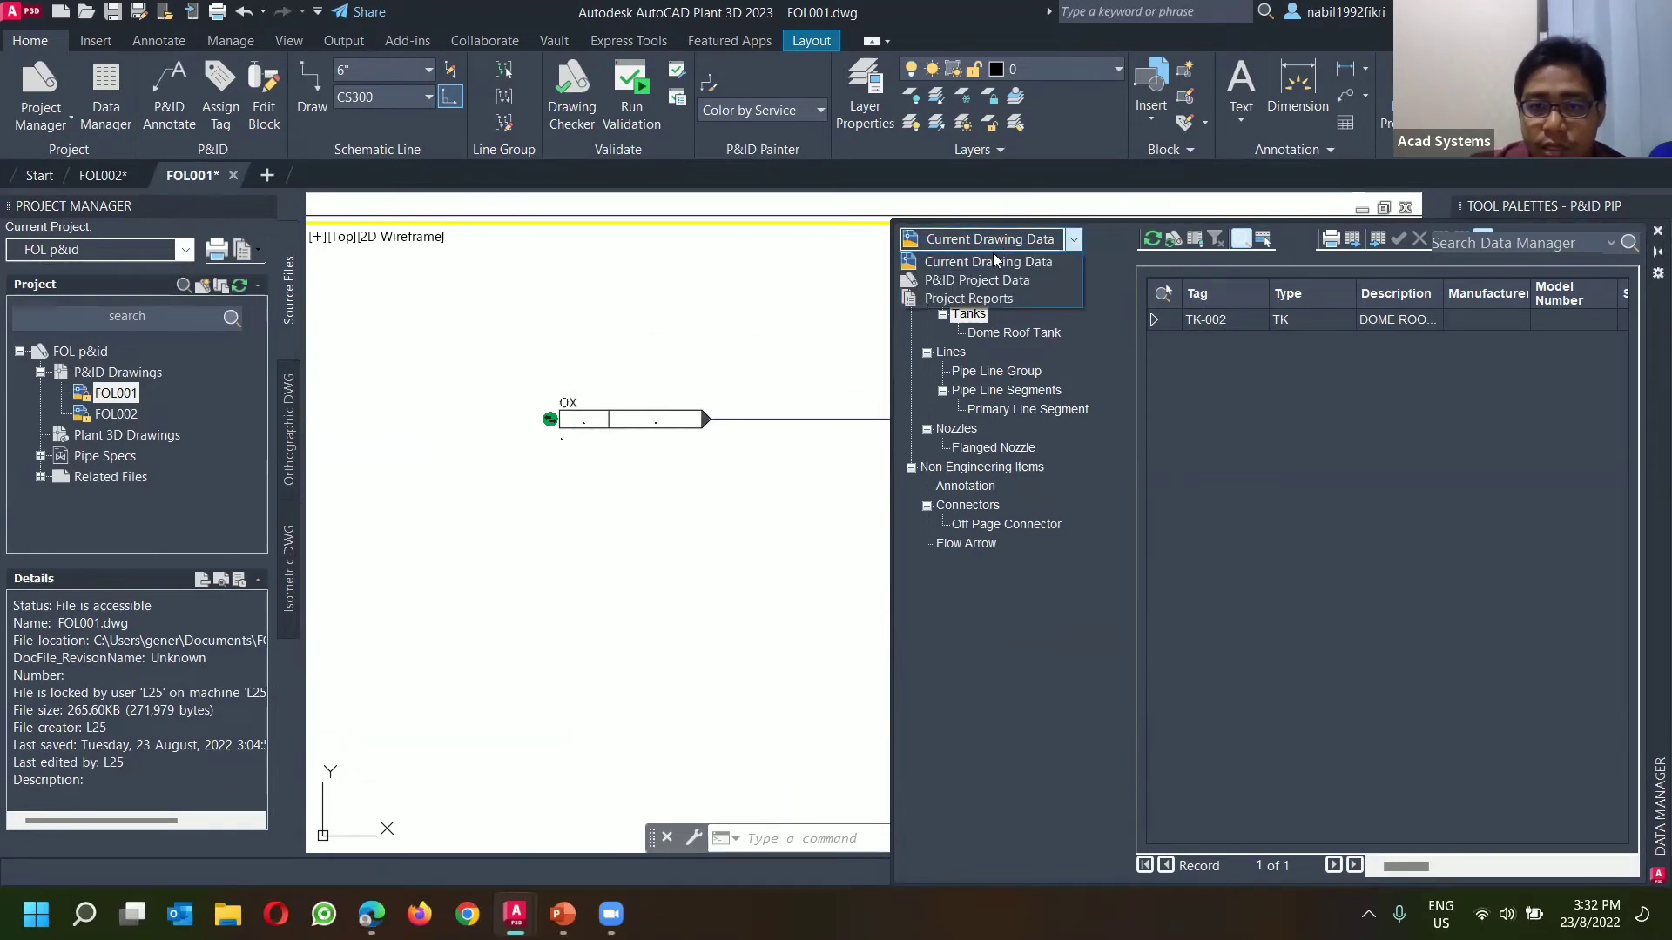
left_click(992, 278)
left_click(1003, 335)
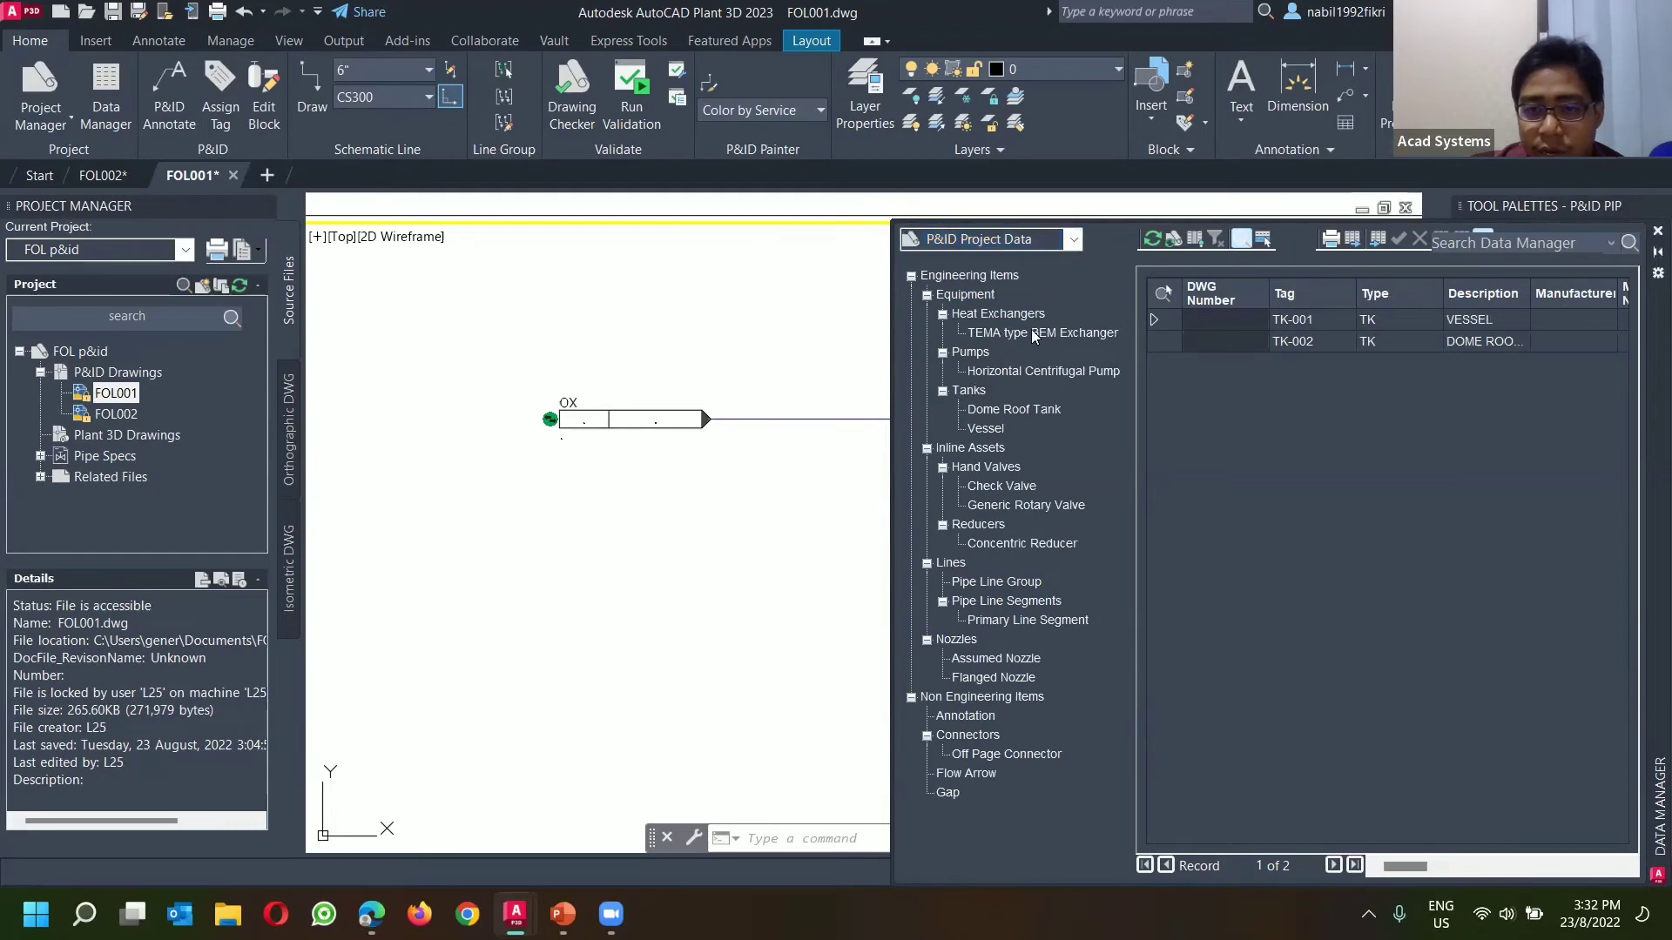
Step: Switch to FOL002 and locate heat exchanger E-001 in the drawing from its TEMA type BEM Exchanger record
left_click(1280, 621)
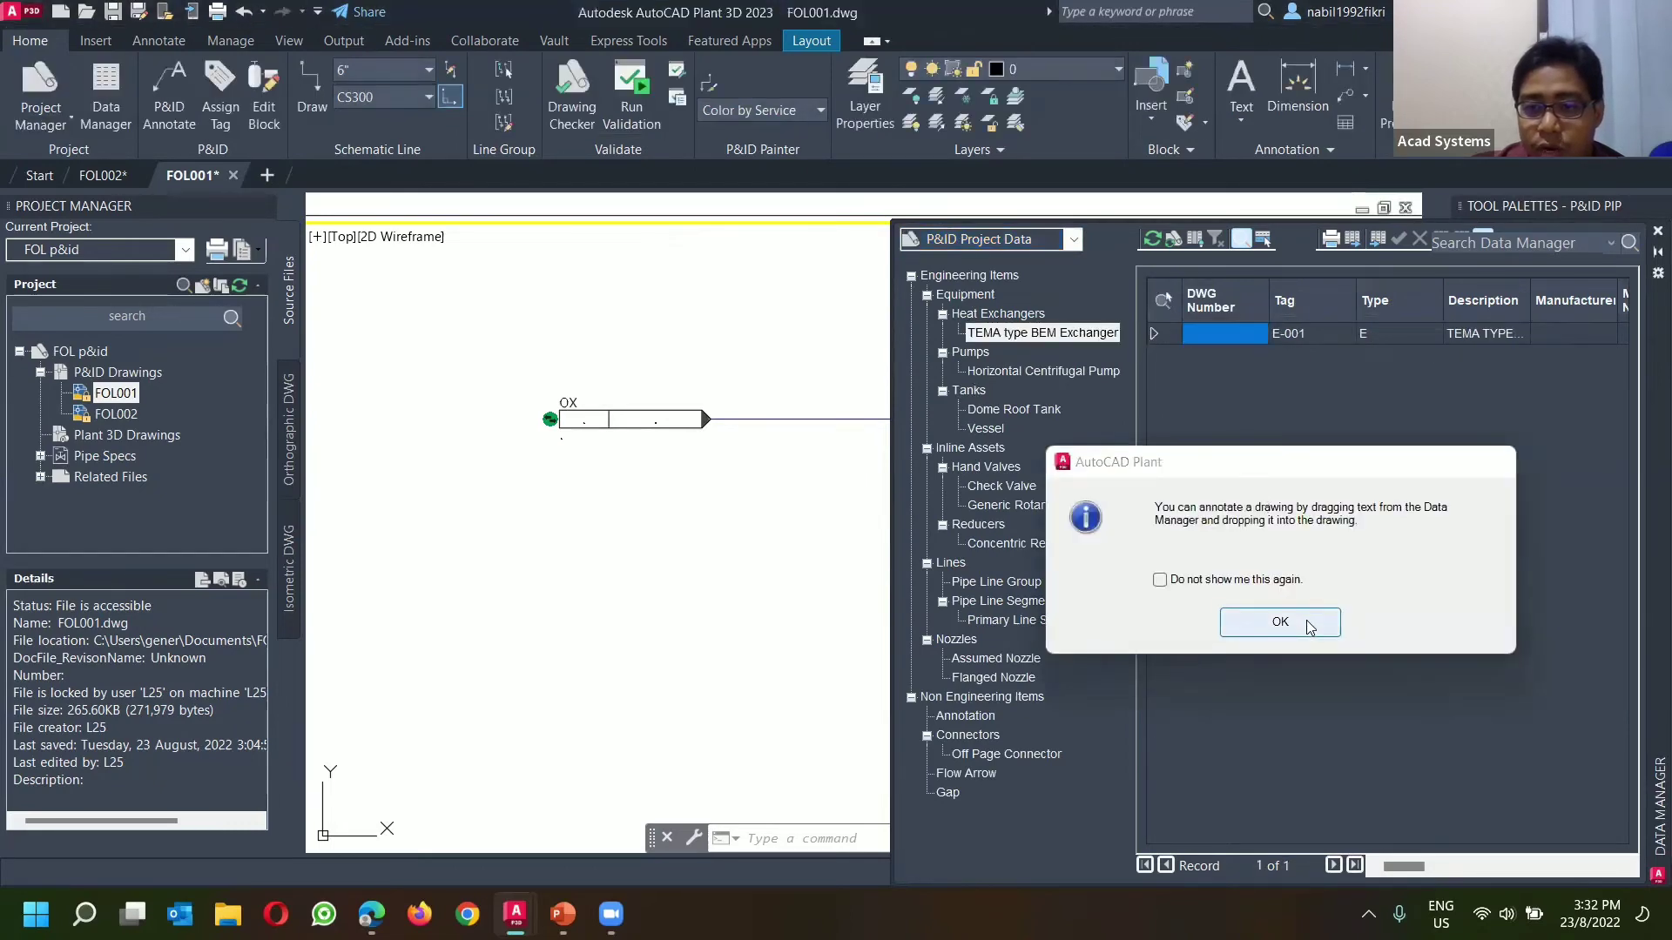
left_click(103, 175)
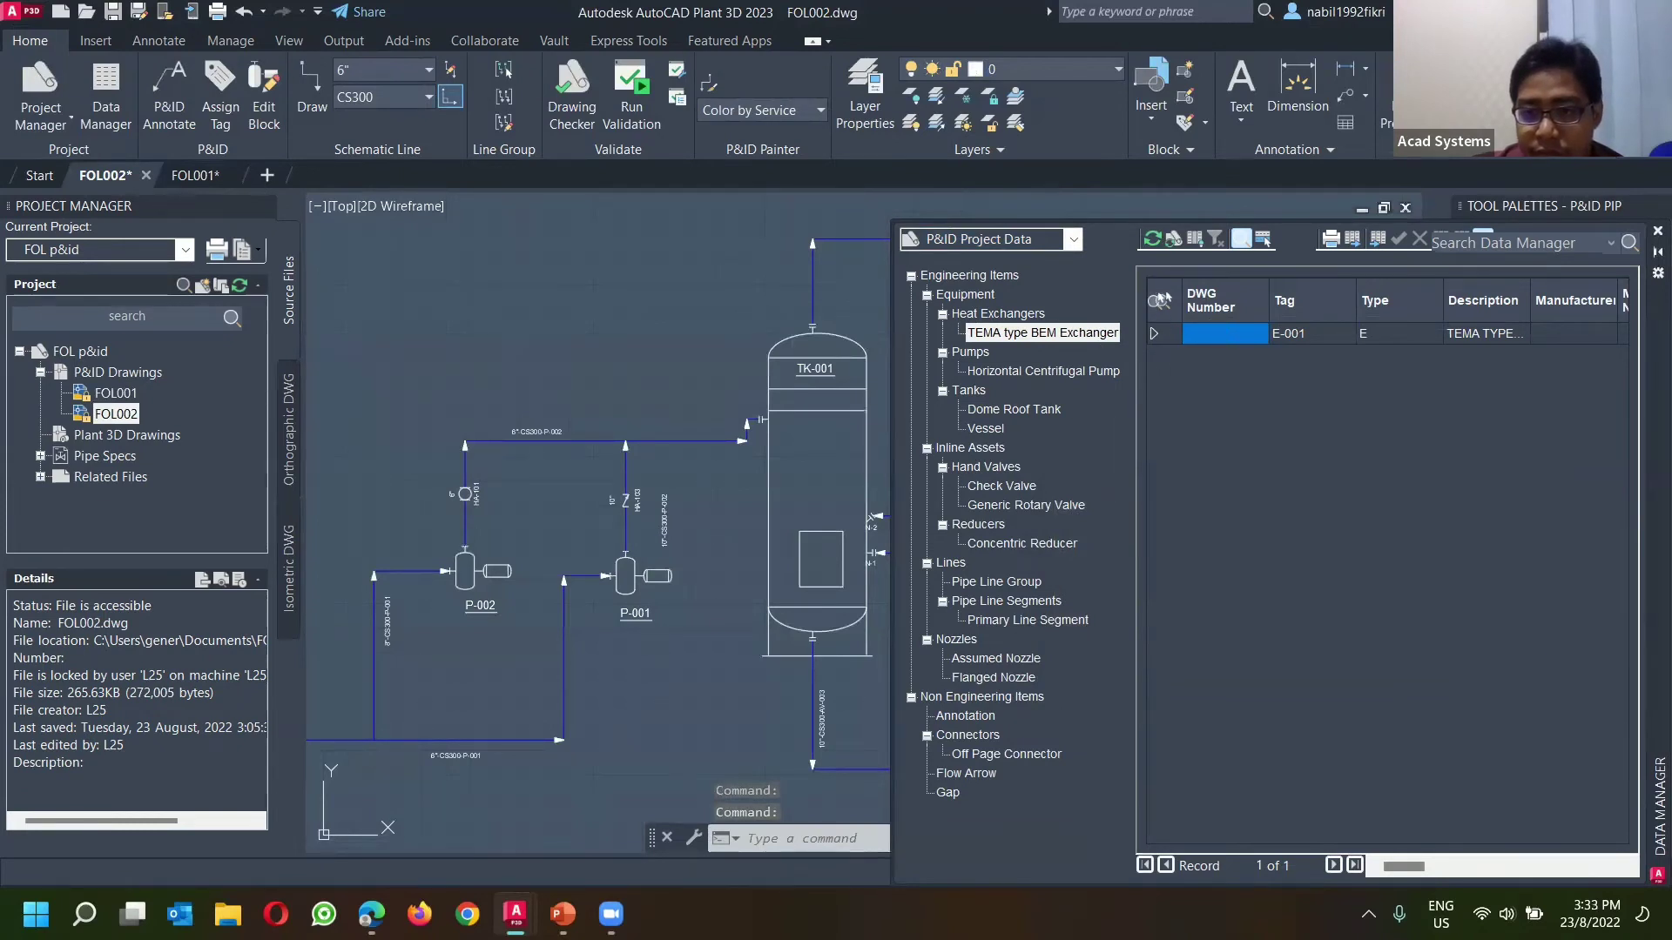
left_click(1154, 334)
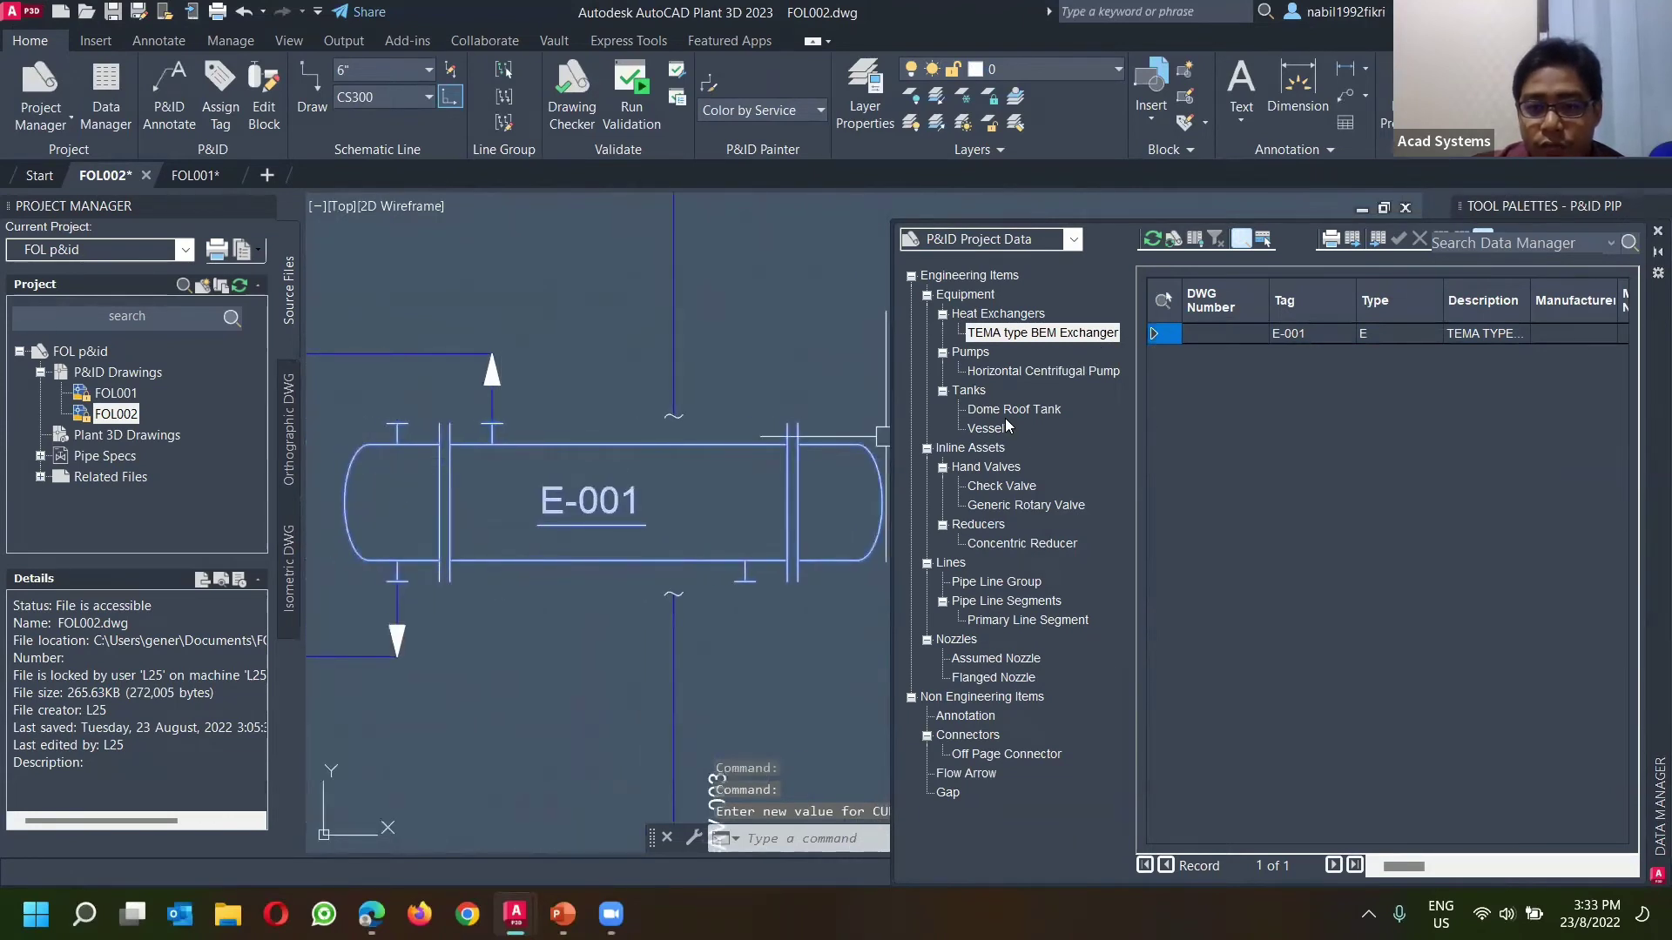
Step: Display the Check Valve and Concentric Reducer records, and locate the concentric reducer in the drawing from its record
left_click(1010, 489)
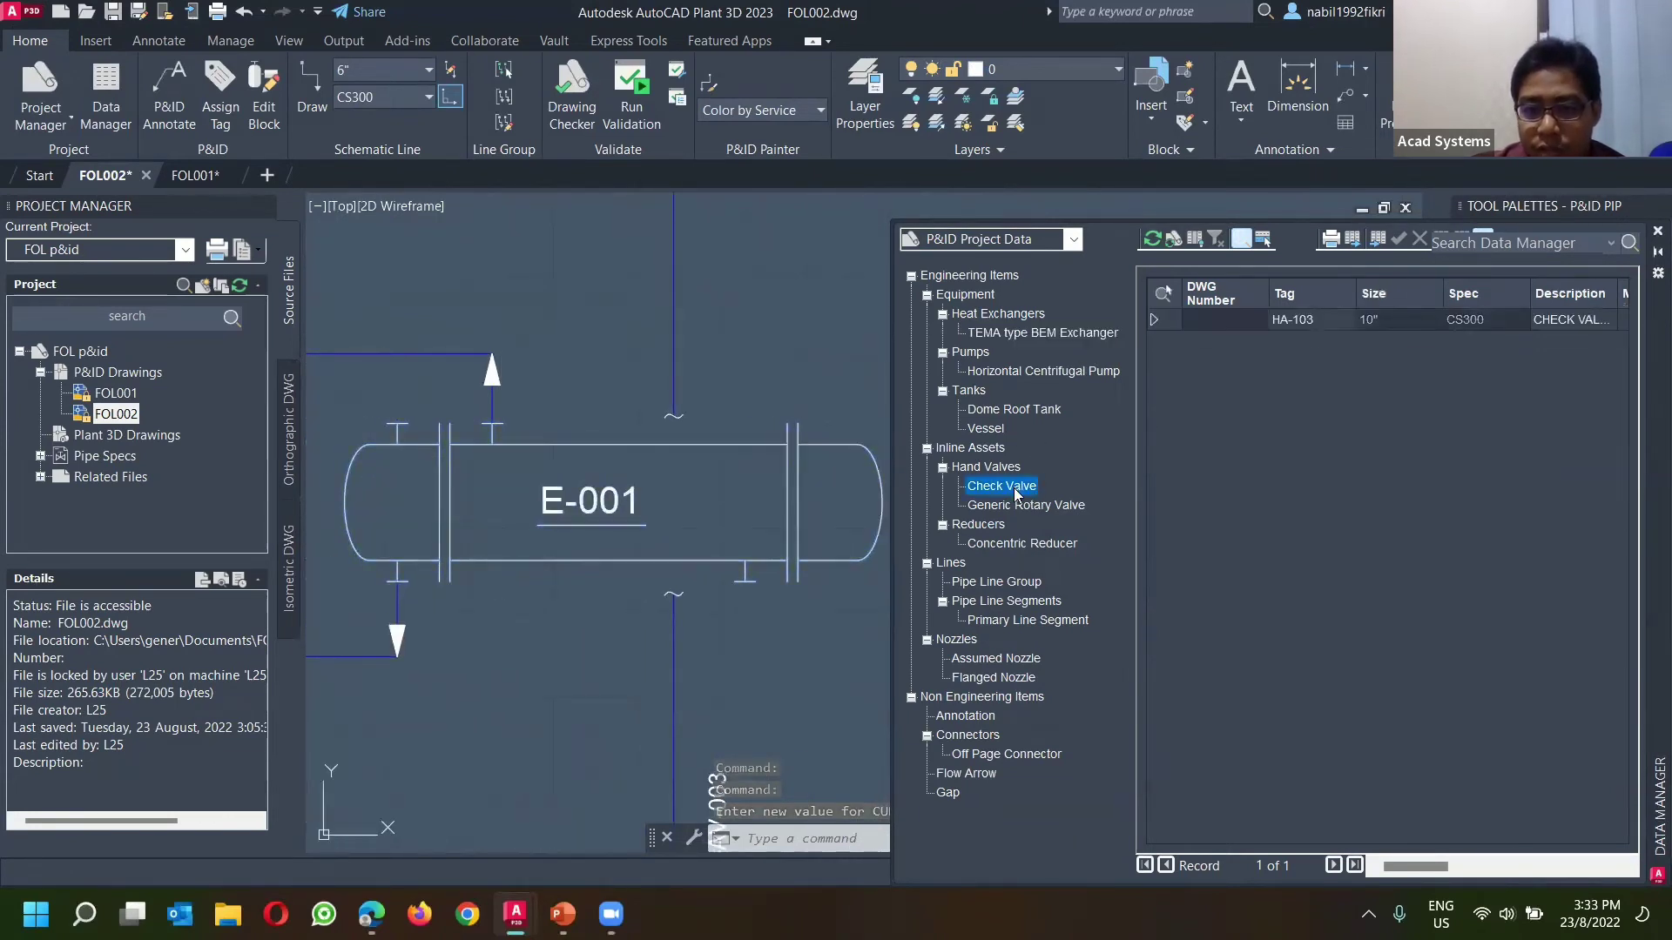
left_click(1001, 543)
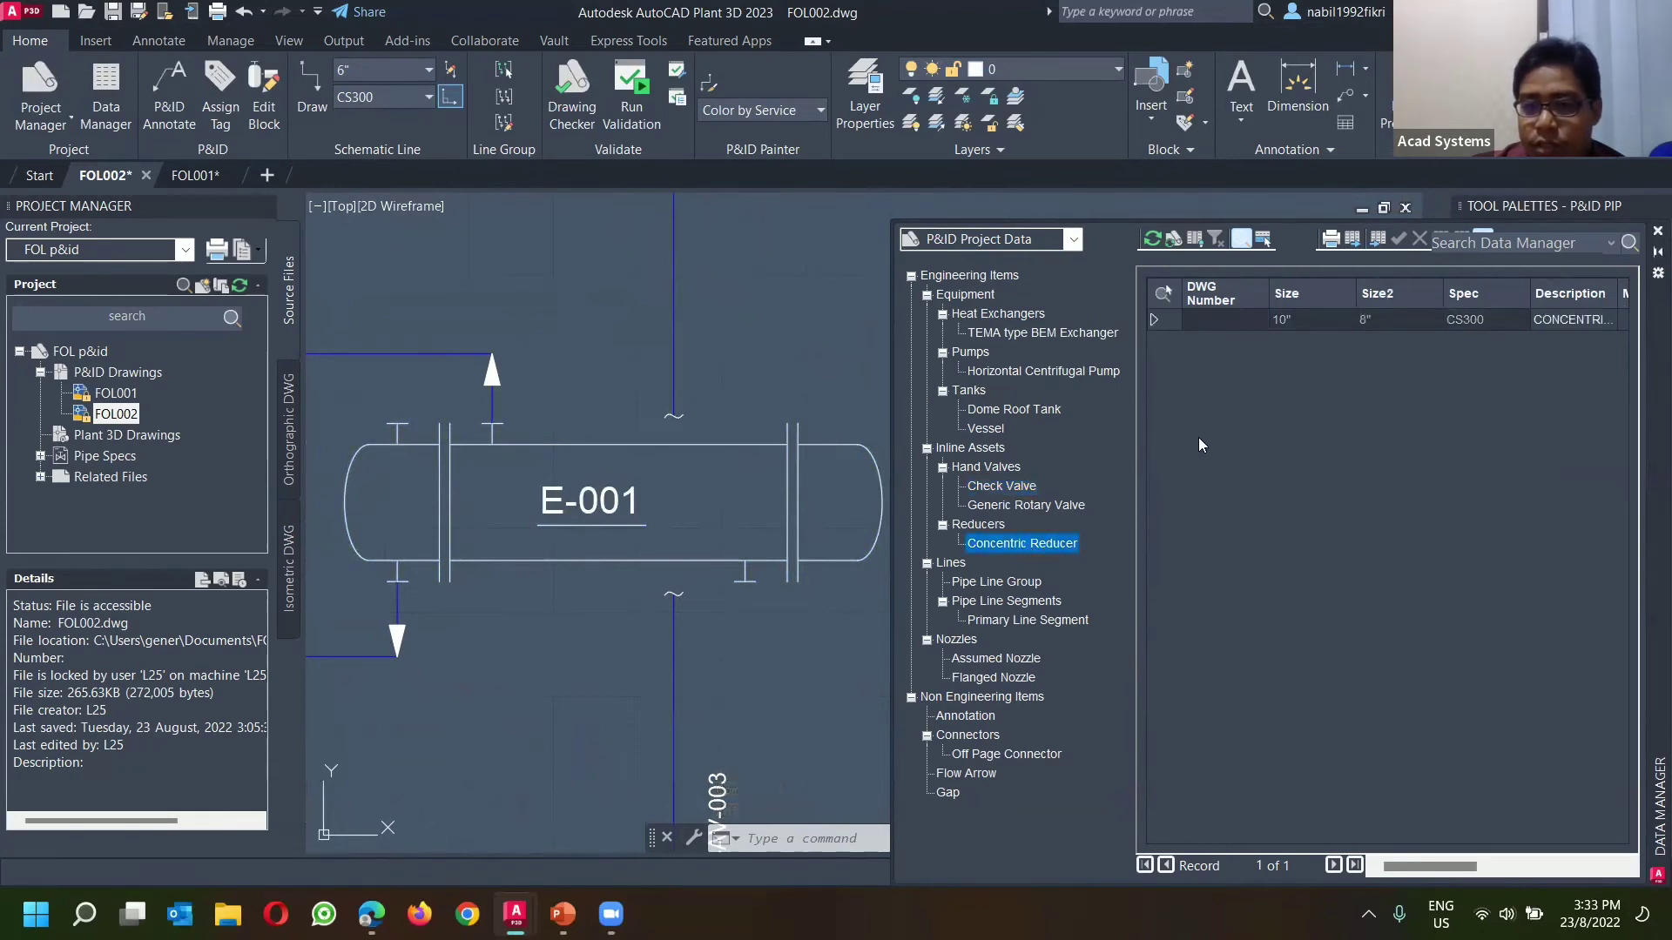
left_click(1162, 320)
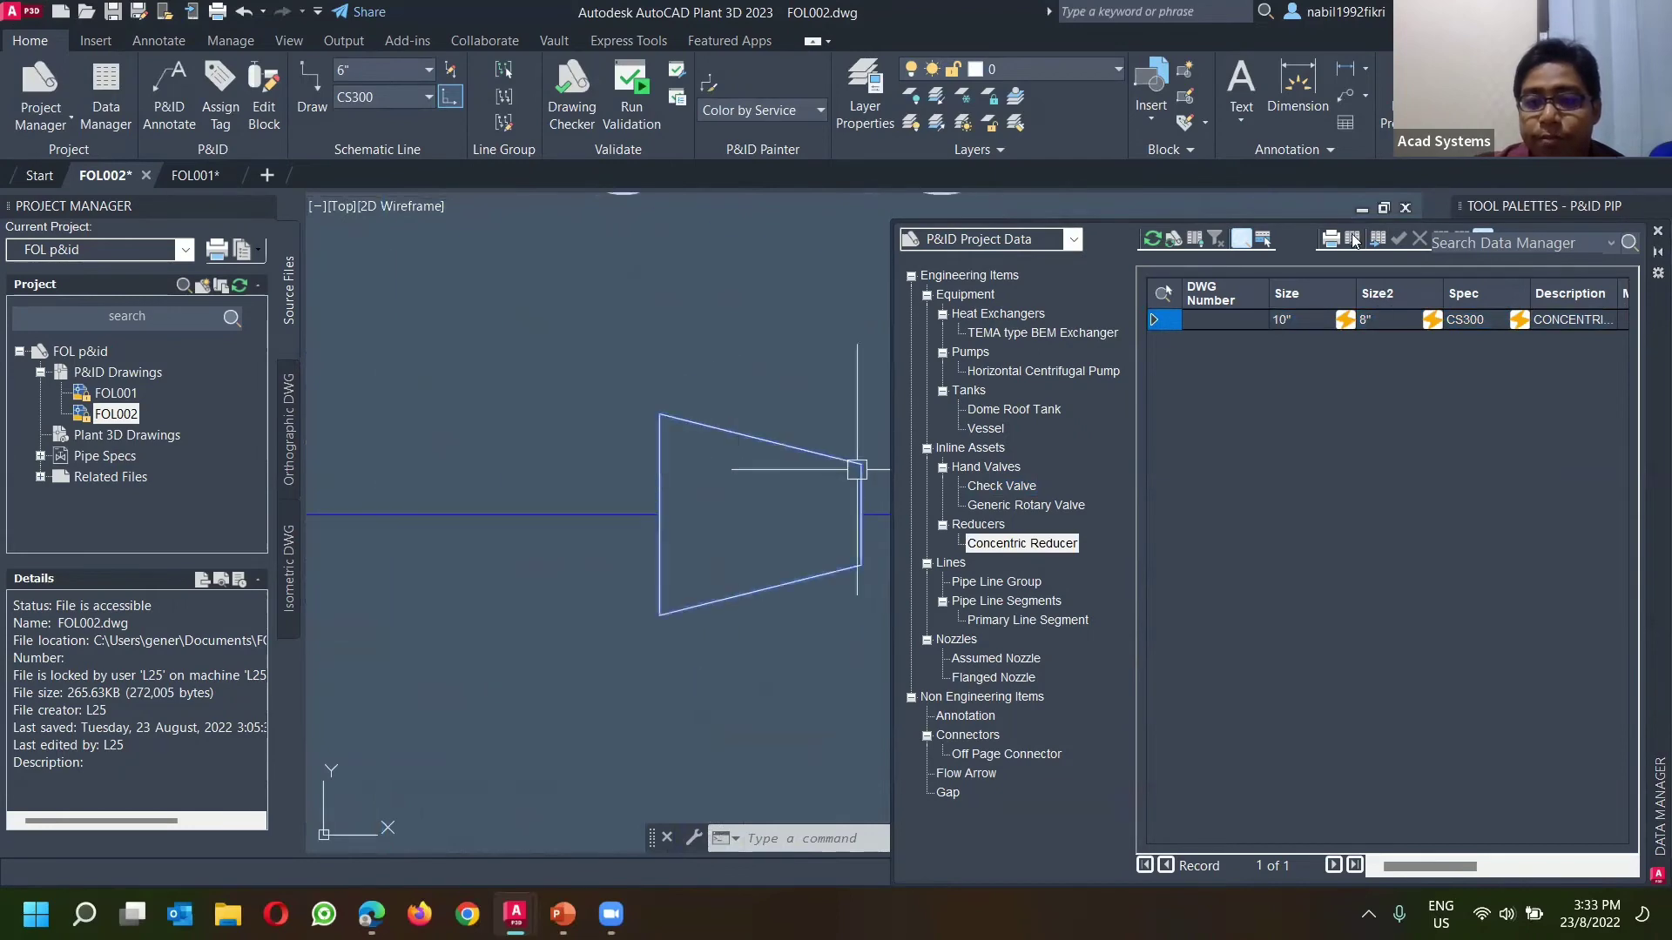
Step: Export the Concentric Reducer displayed data, including all child nodes, to FOL p&id-Concentric Reducer.xls in the Documents folder
left_click(1656, 231)
left_click_drag(1206, 302, 940, 244)
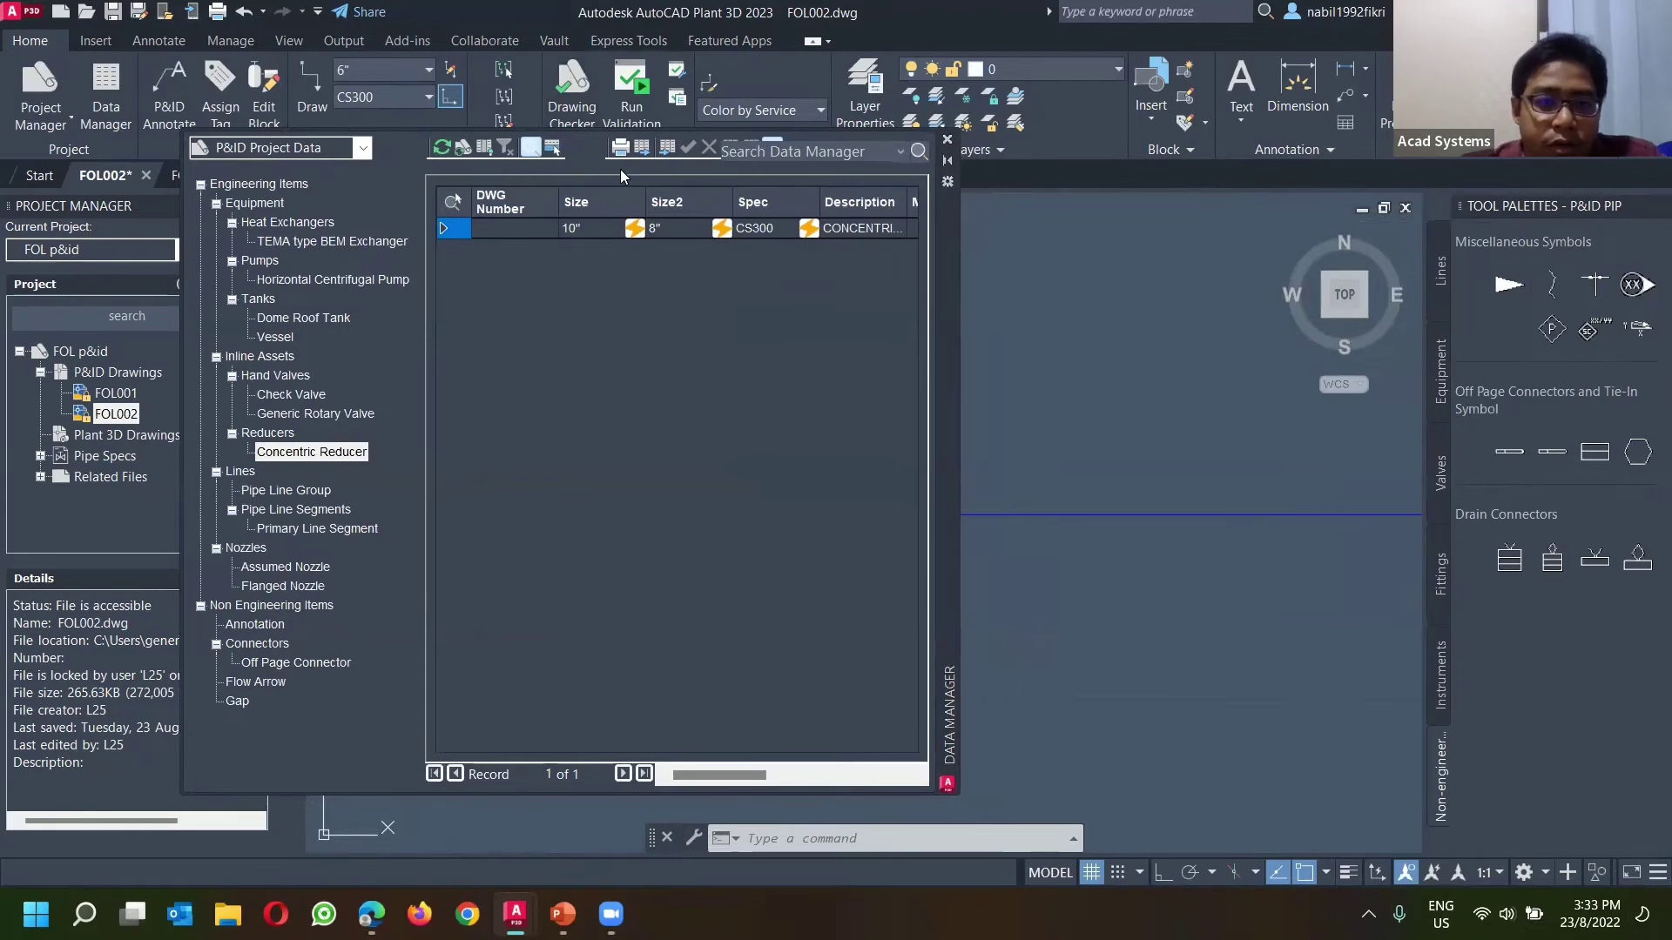
left_click(647, 148)
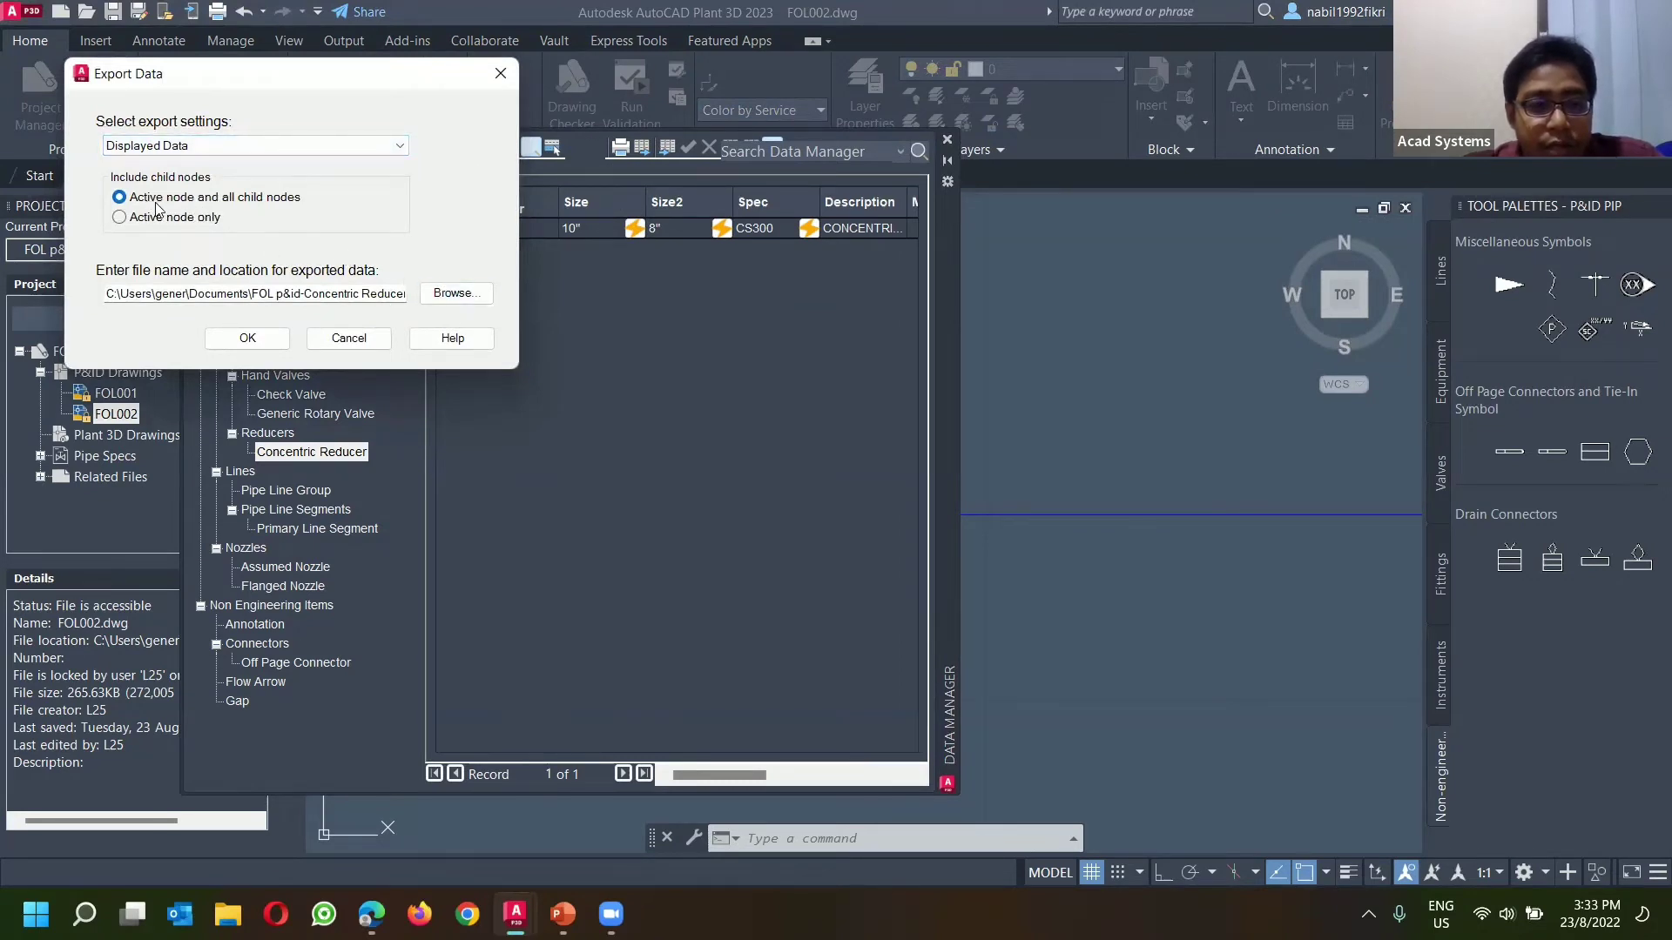
left_click(137, 222)
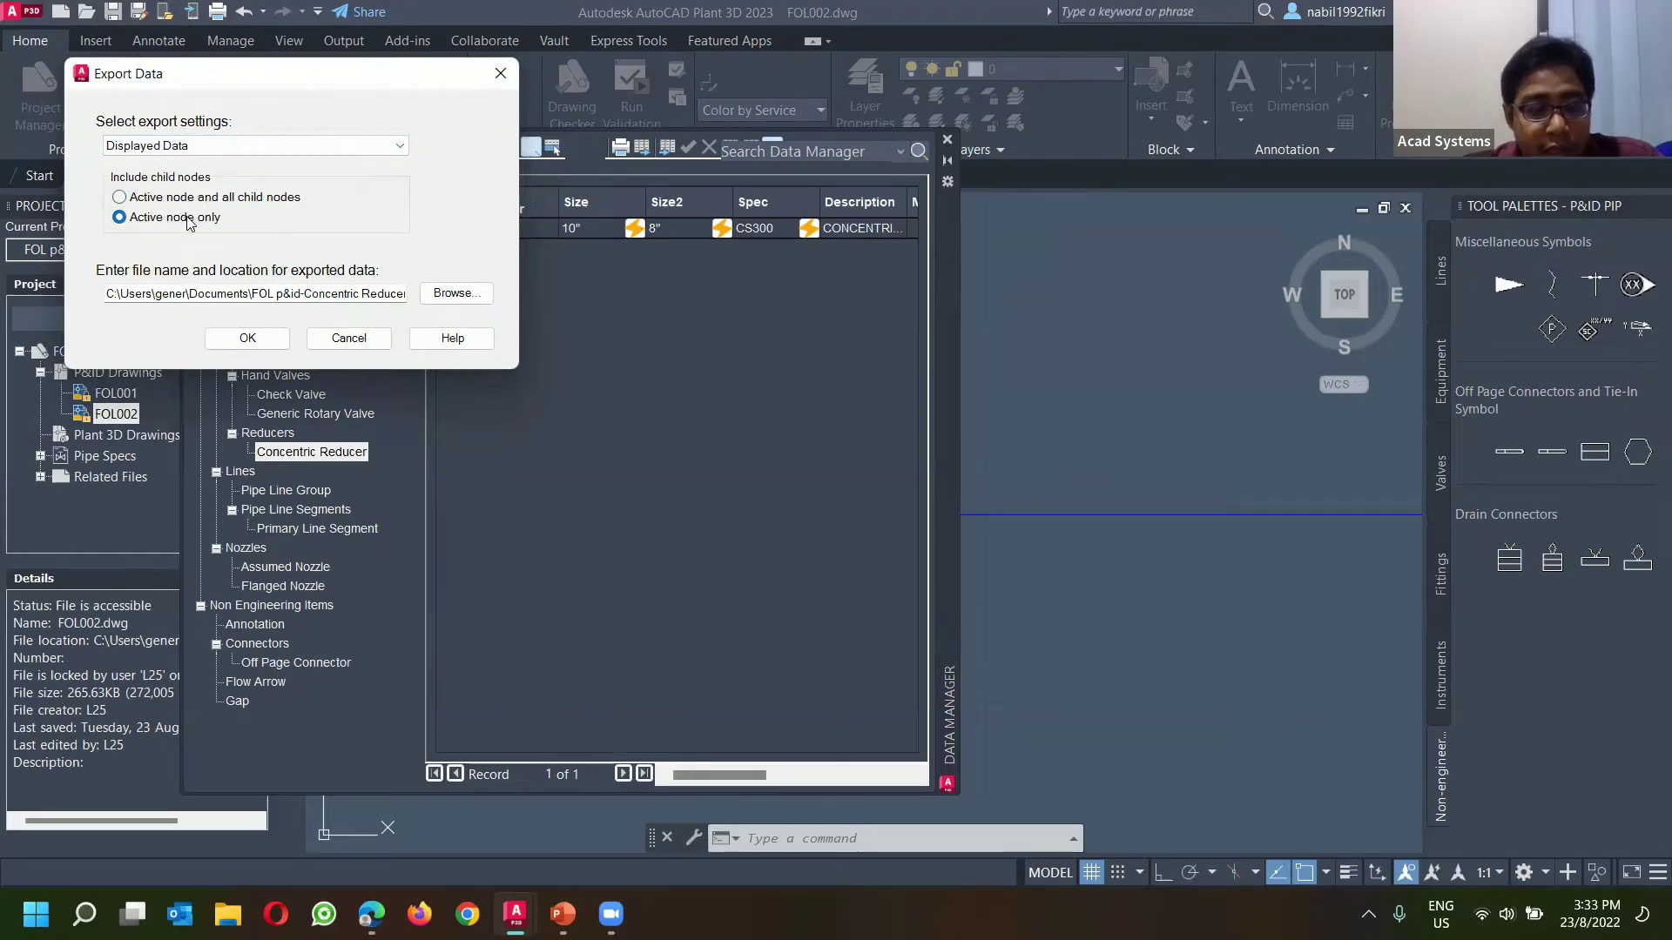
left_click(154, 200)
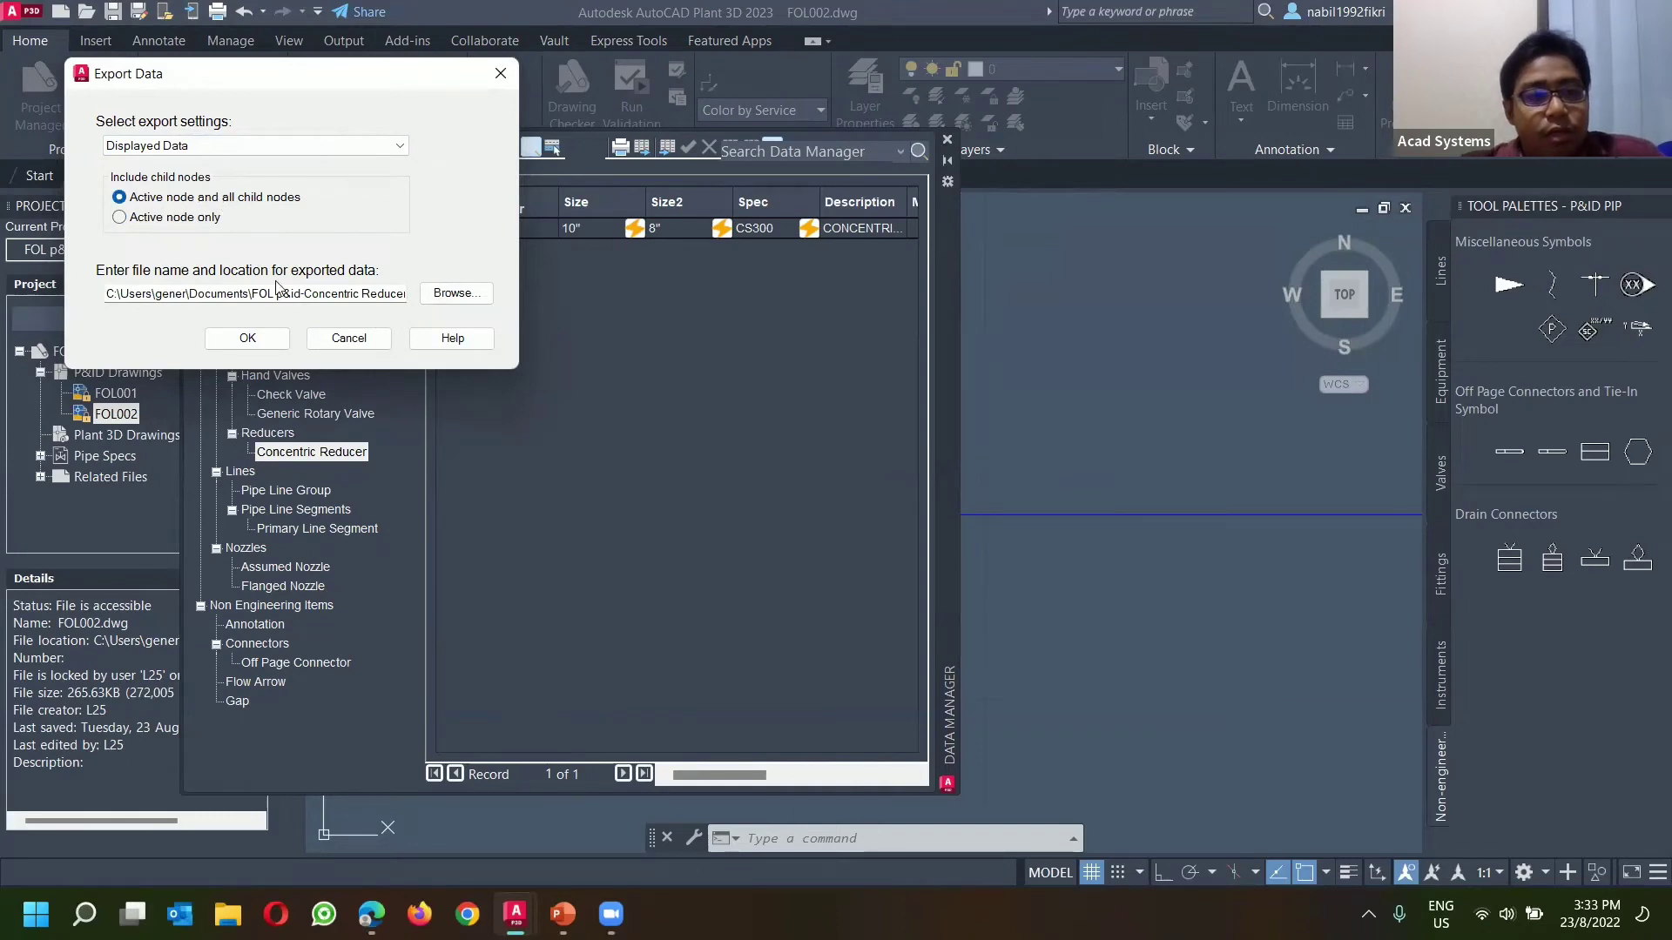
left_click(453, 294)
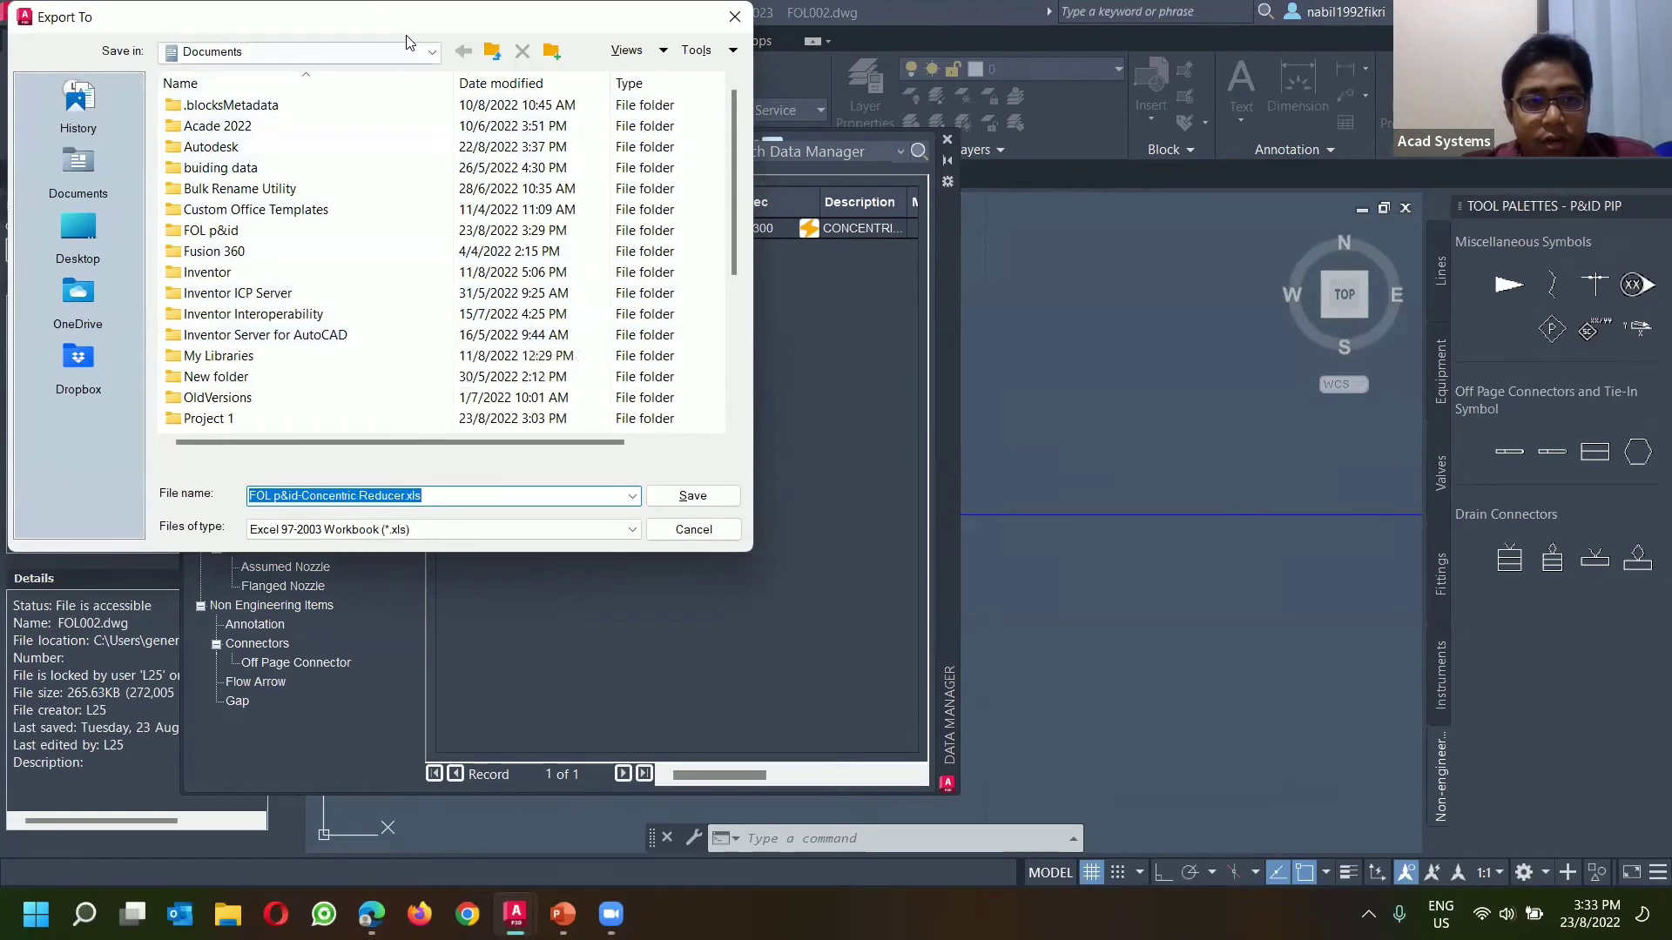
key("Return")
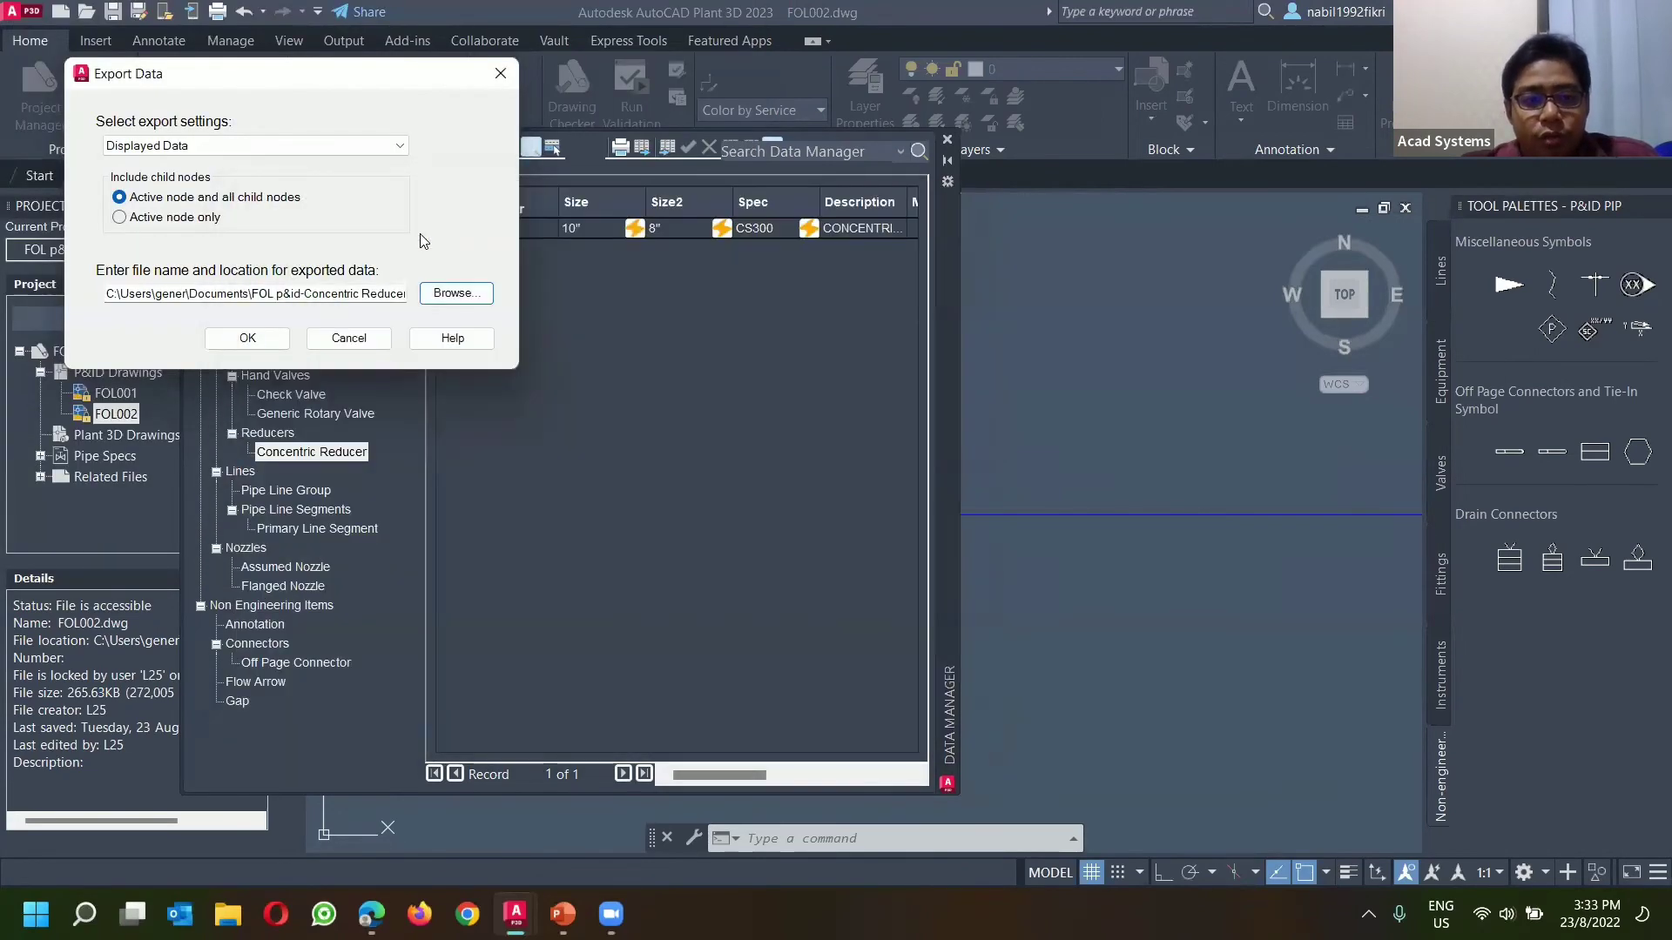
left_click(243, 341)
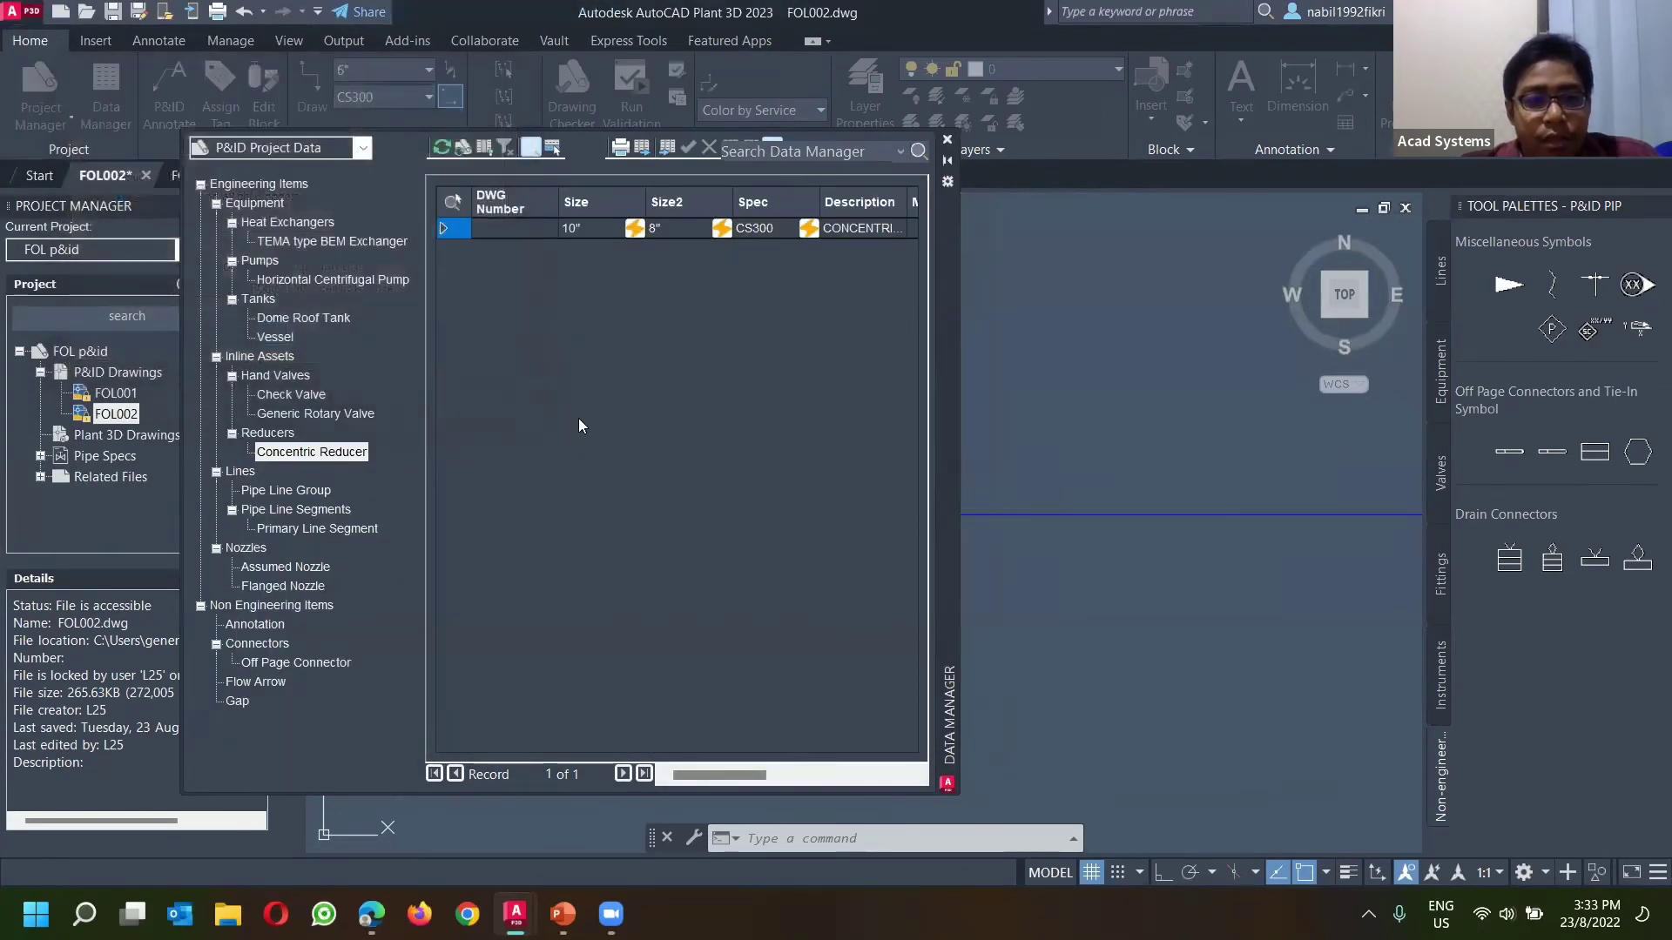
Step: Open FOL p&id-Concentric Reducer.xls in Excel from the export file browser, examine the reducer data, and close it
left_click(643, 150)
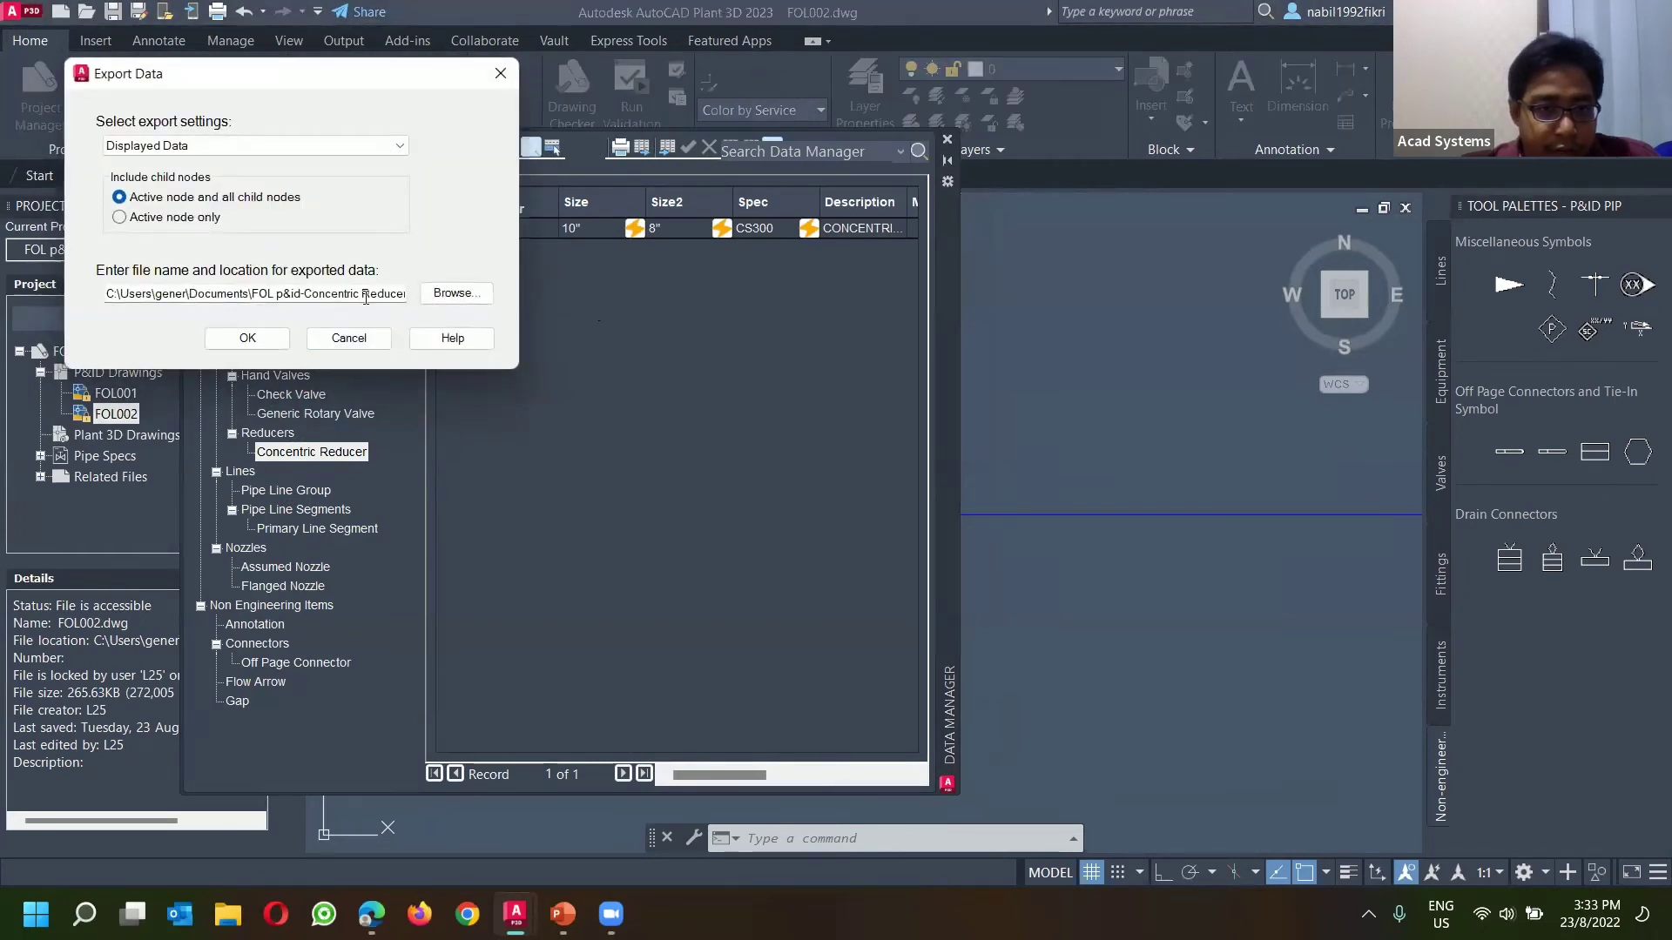
left_click(448, 293)
right_click(249, 421)
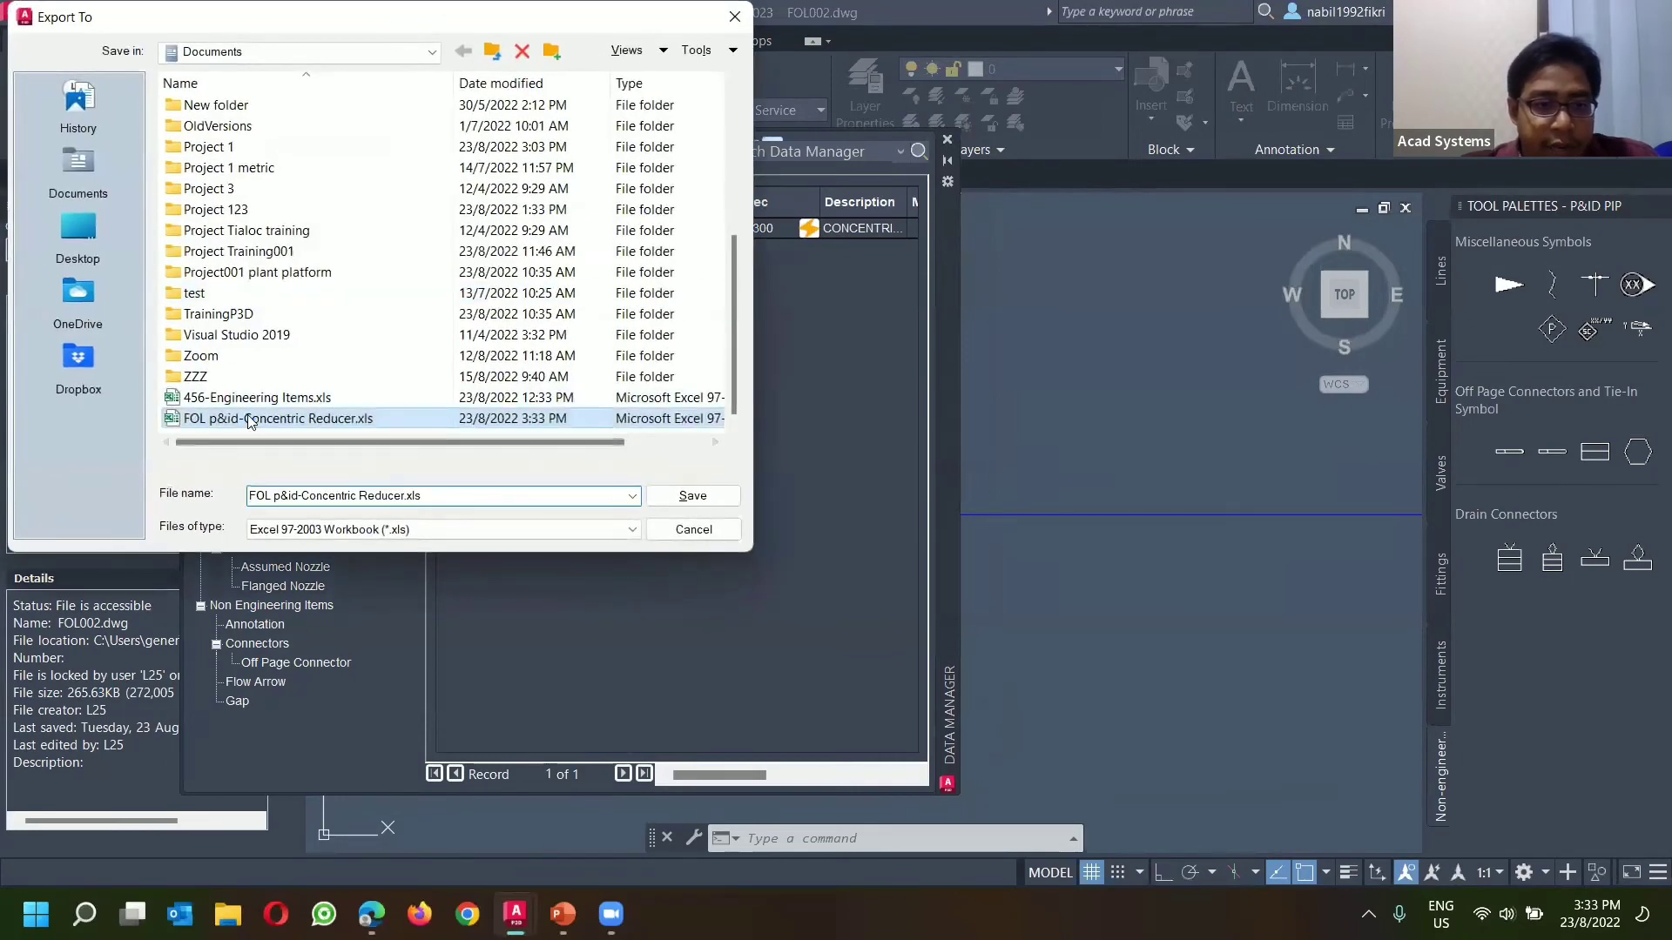
left_click(344, 208)
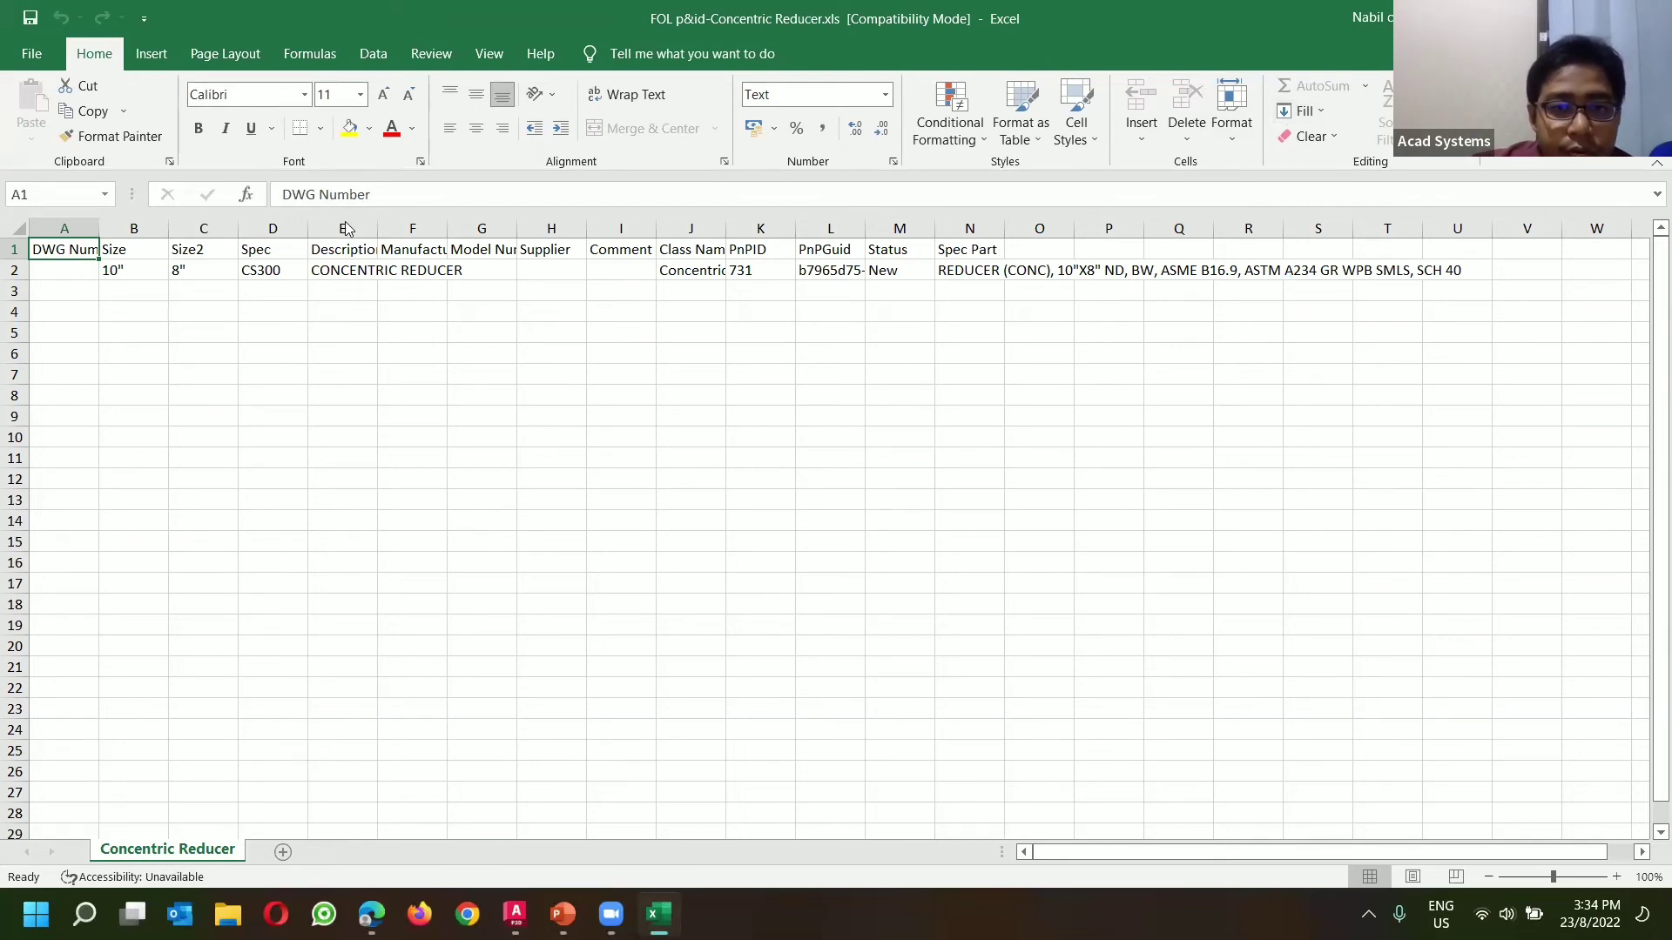
key("alt+F4")
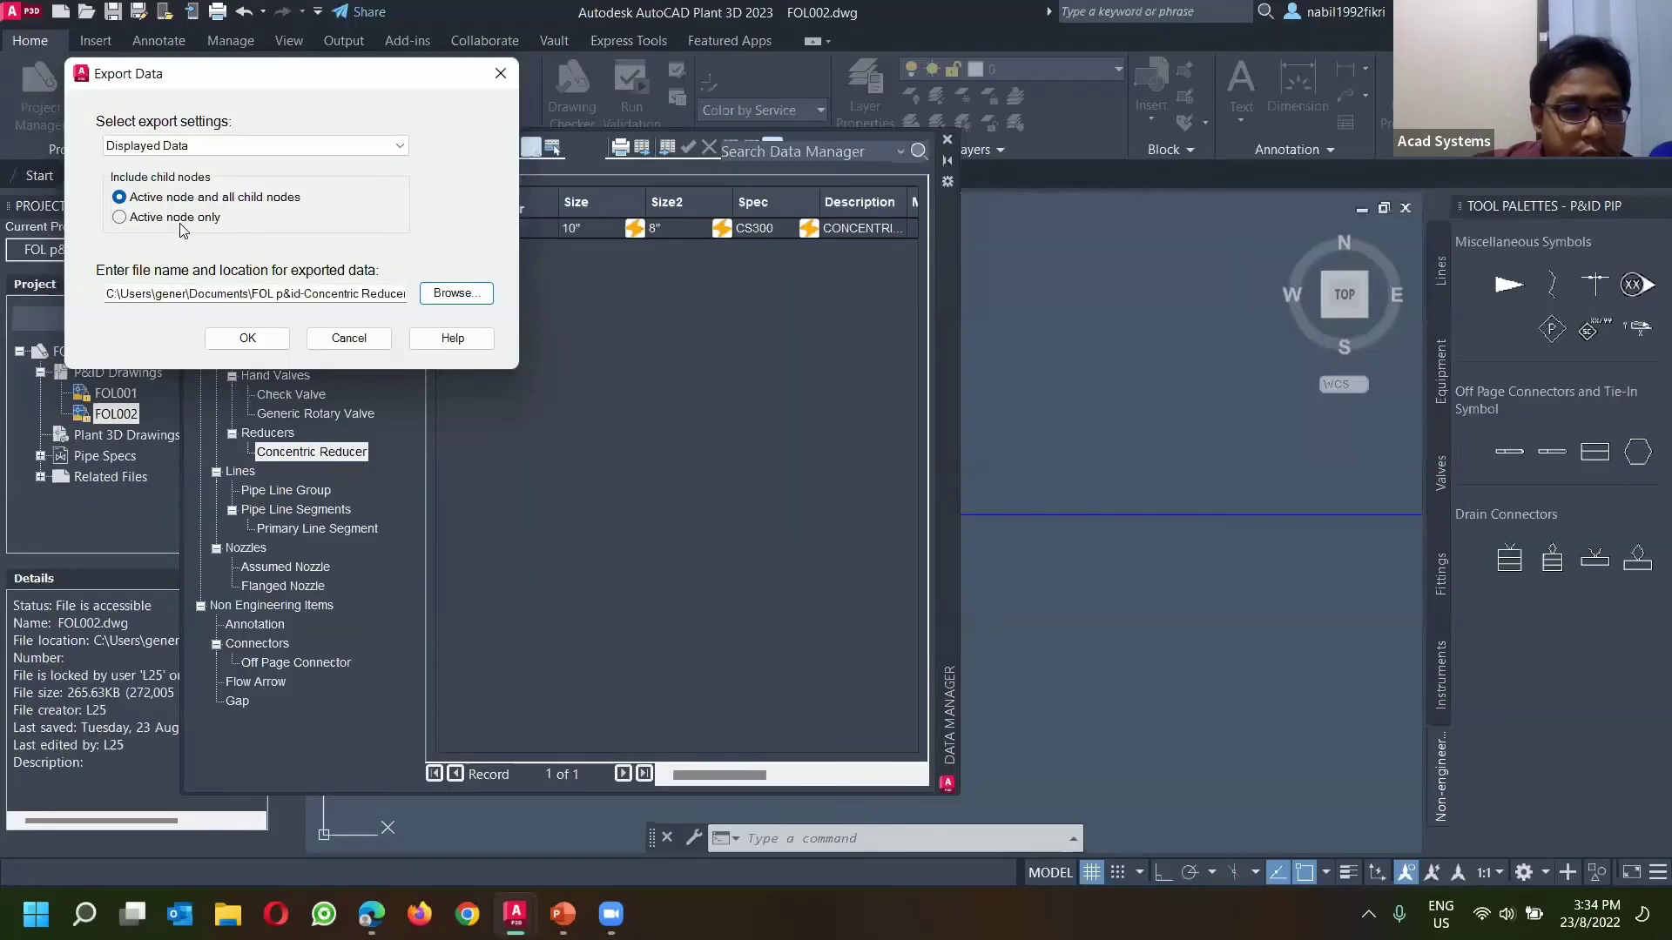
Step: Reopen FOL p&id-Concentric Reducer.xls in Excel, add a blank worksheet, and close the workbook without saving
left_click(159, 201)
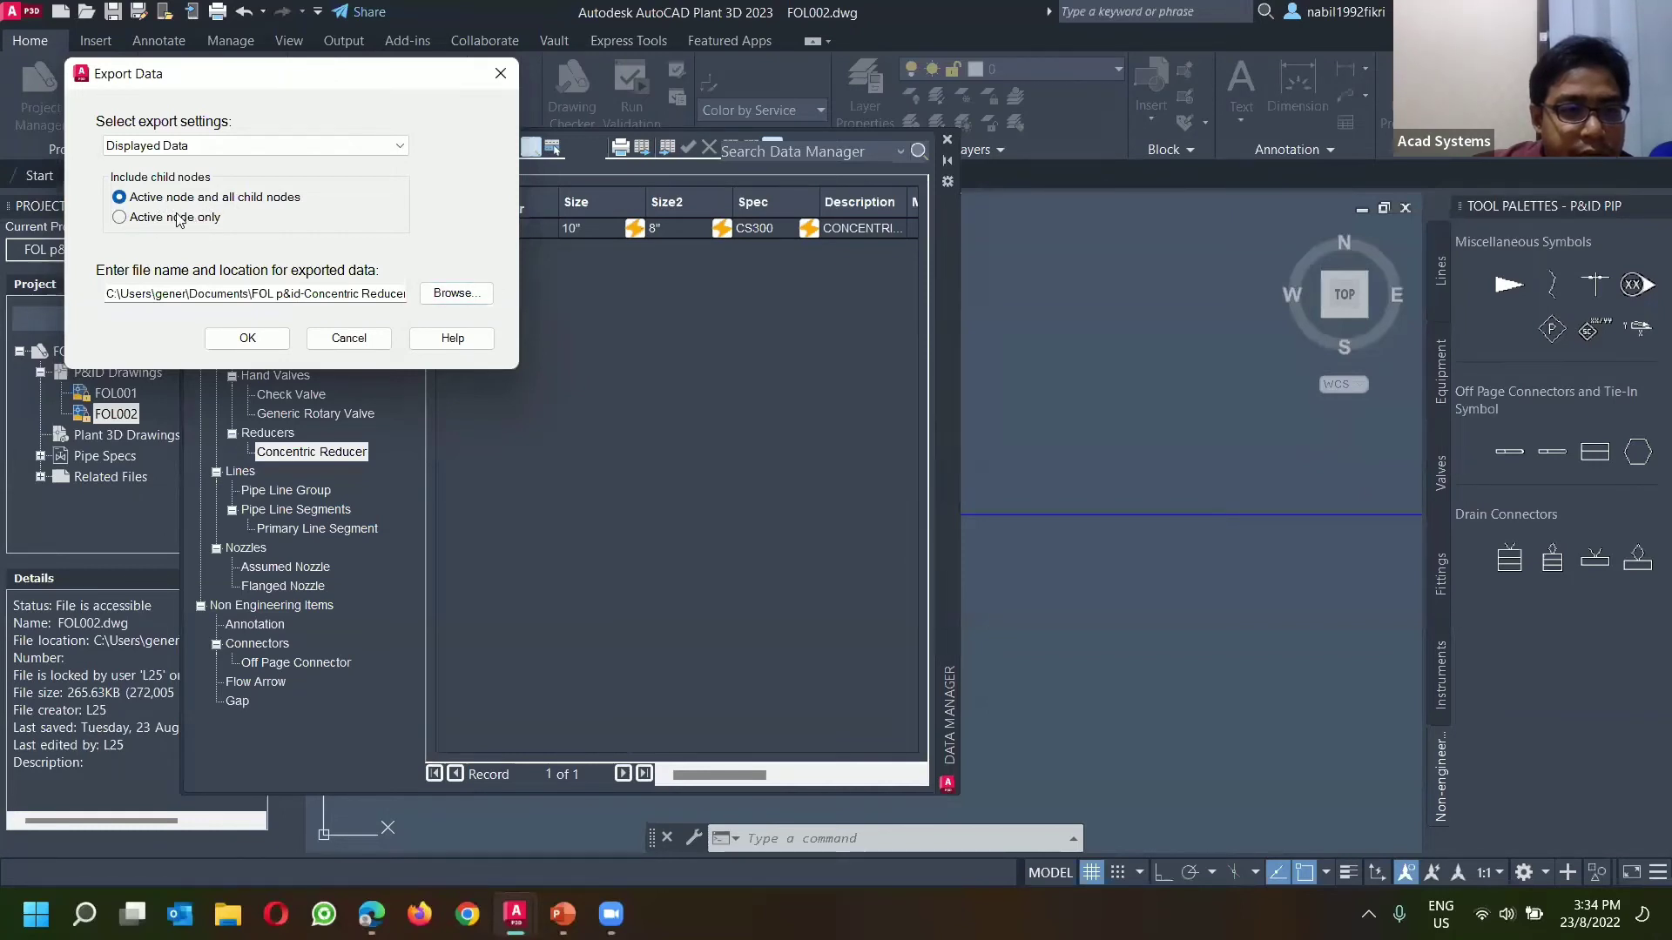
left_click(220, 143)
left_click(219, 143)
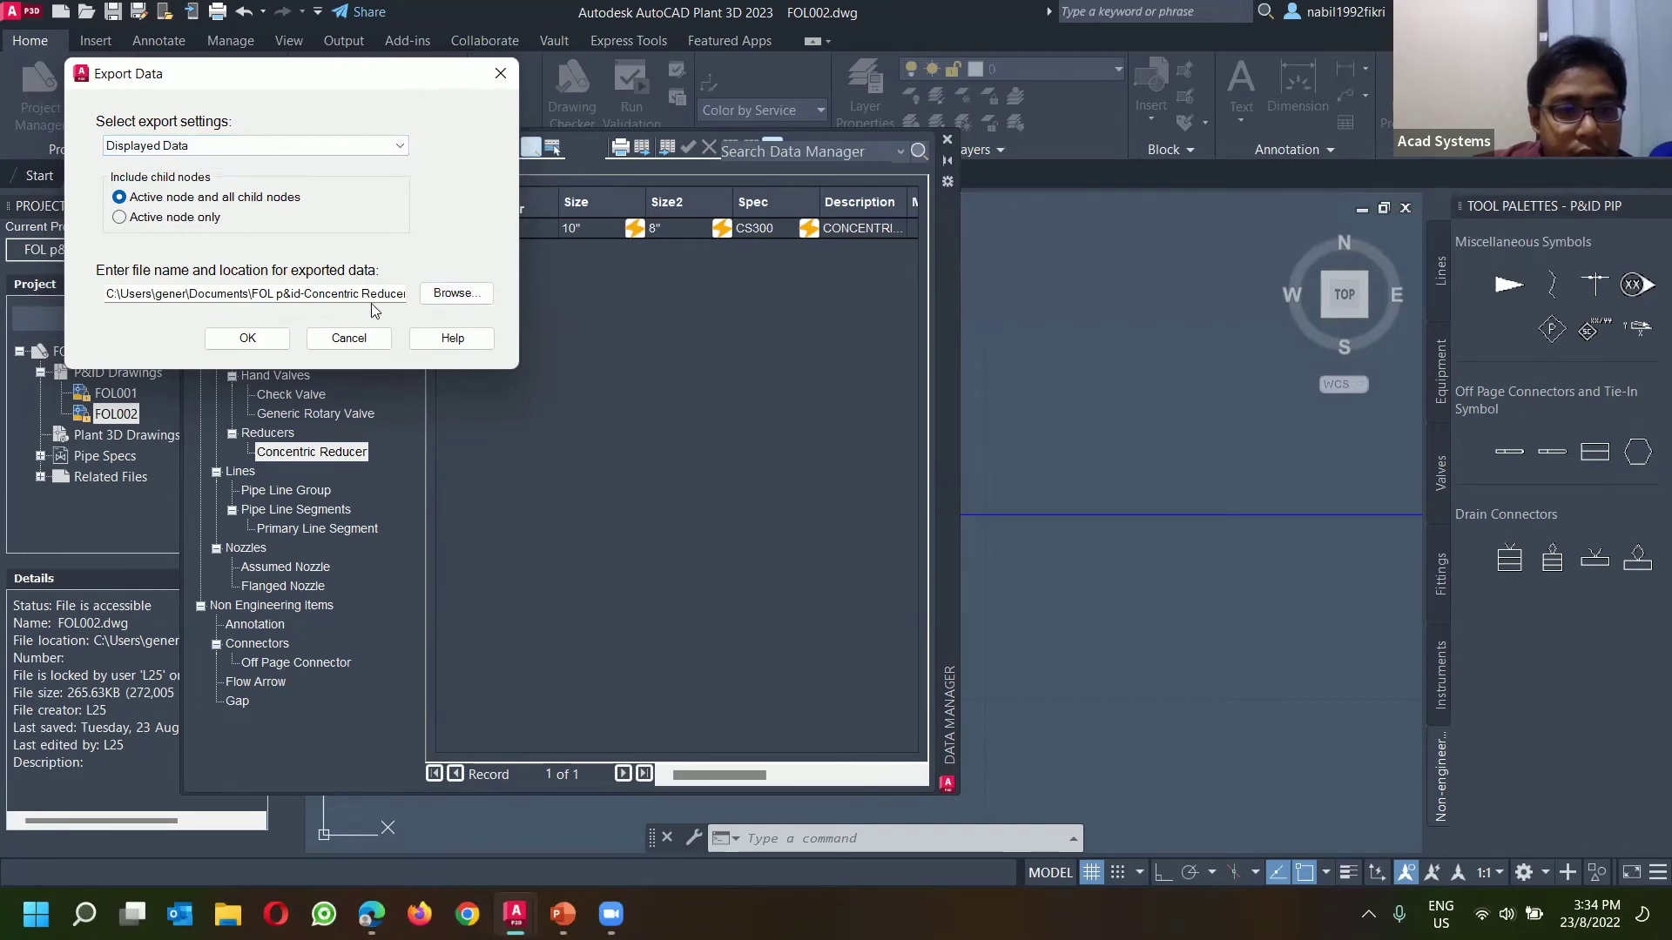
left_click(456, 296)
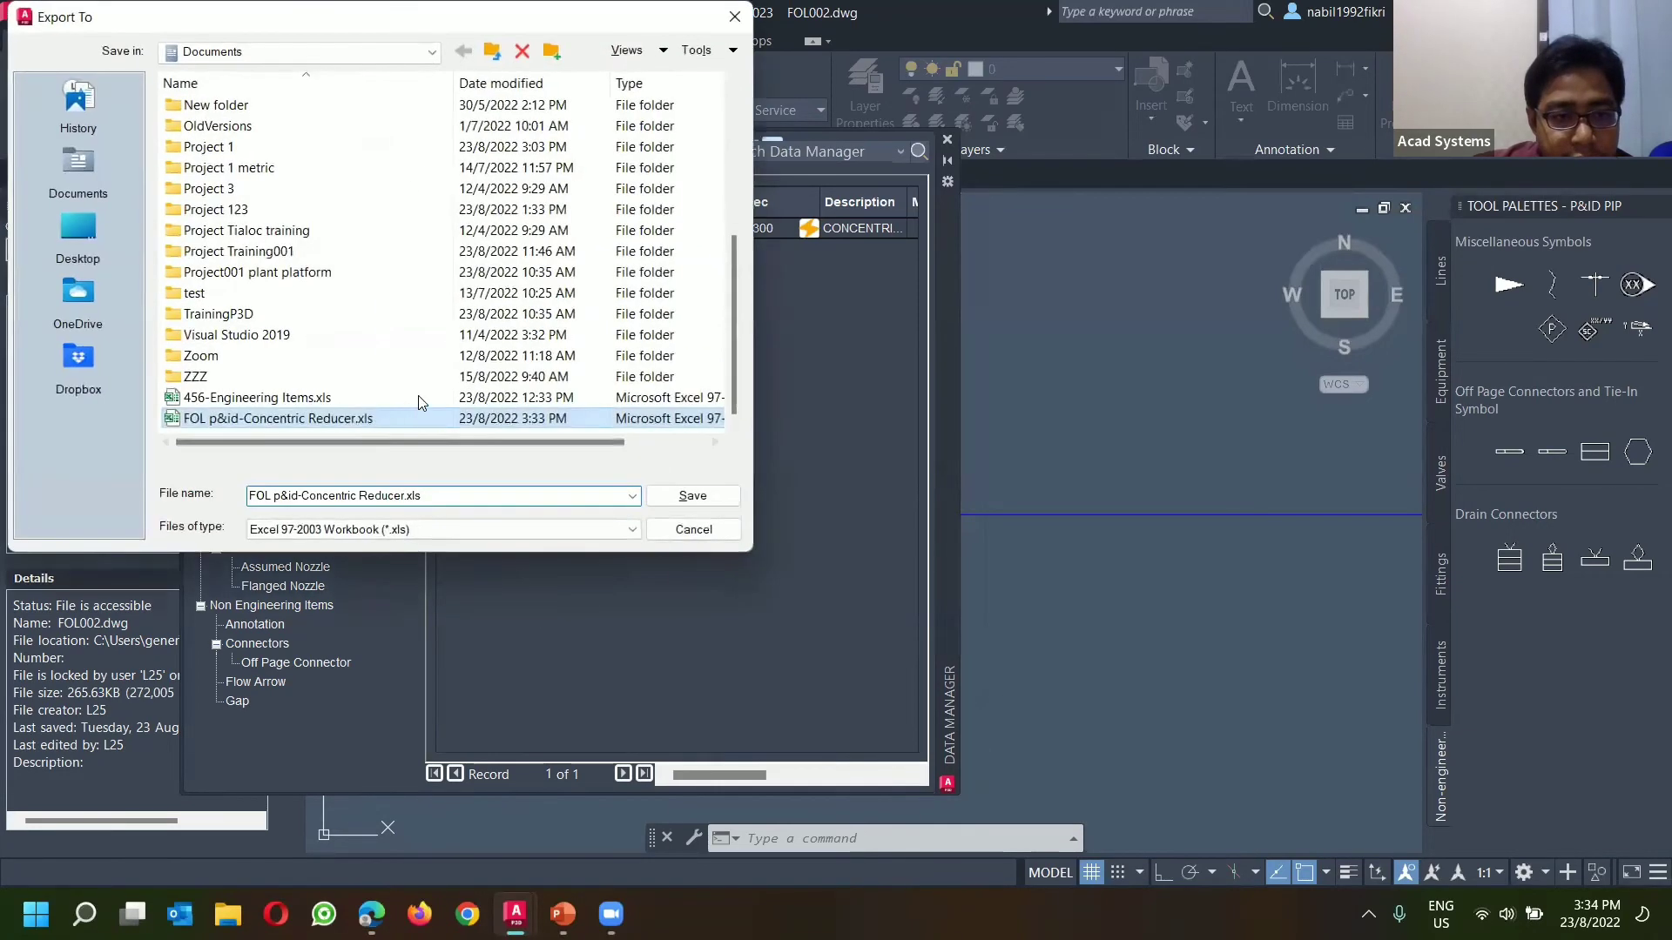
right_click(370, 419)
left_click(409, 211)
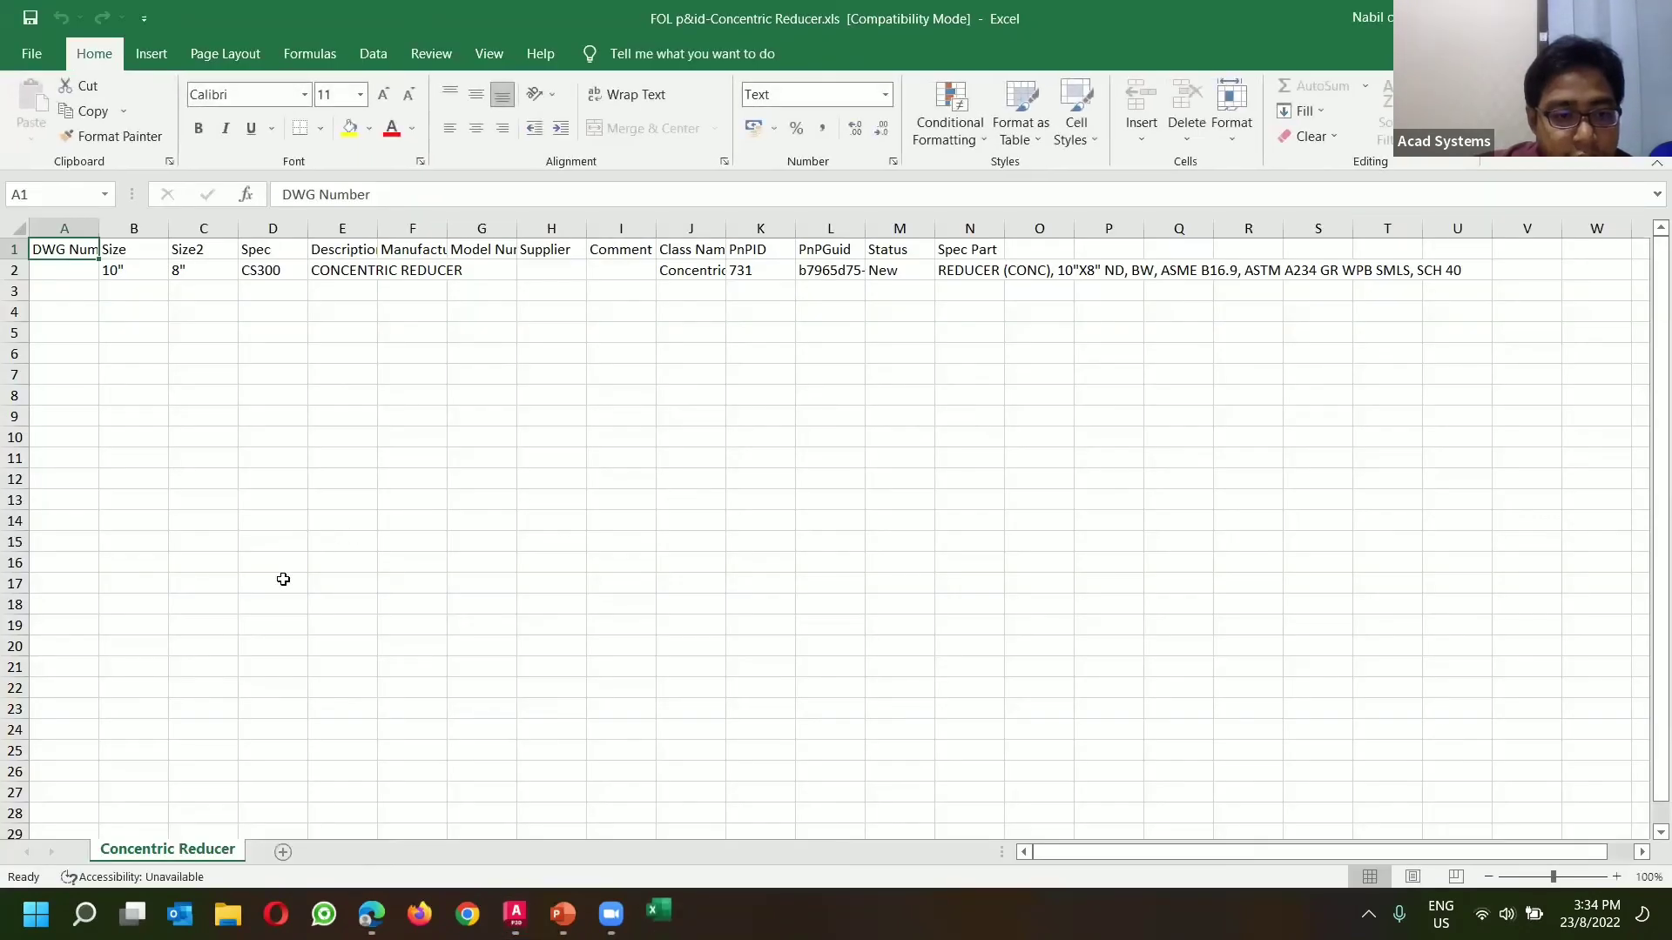
left_click(284, 852)
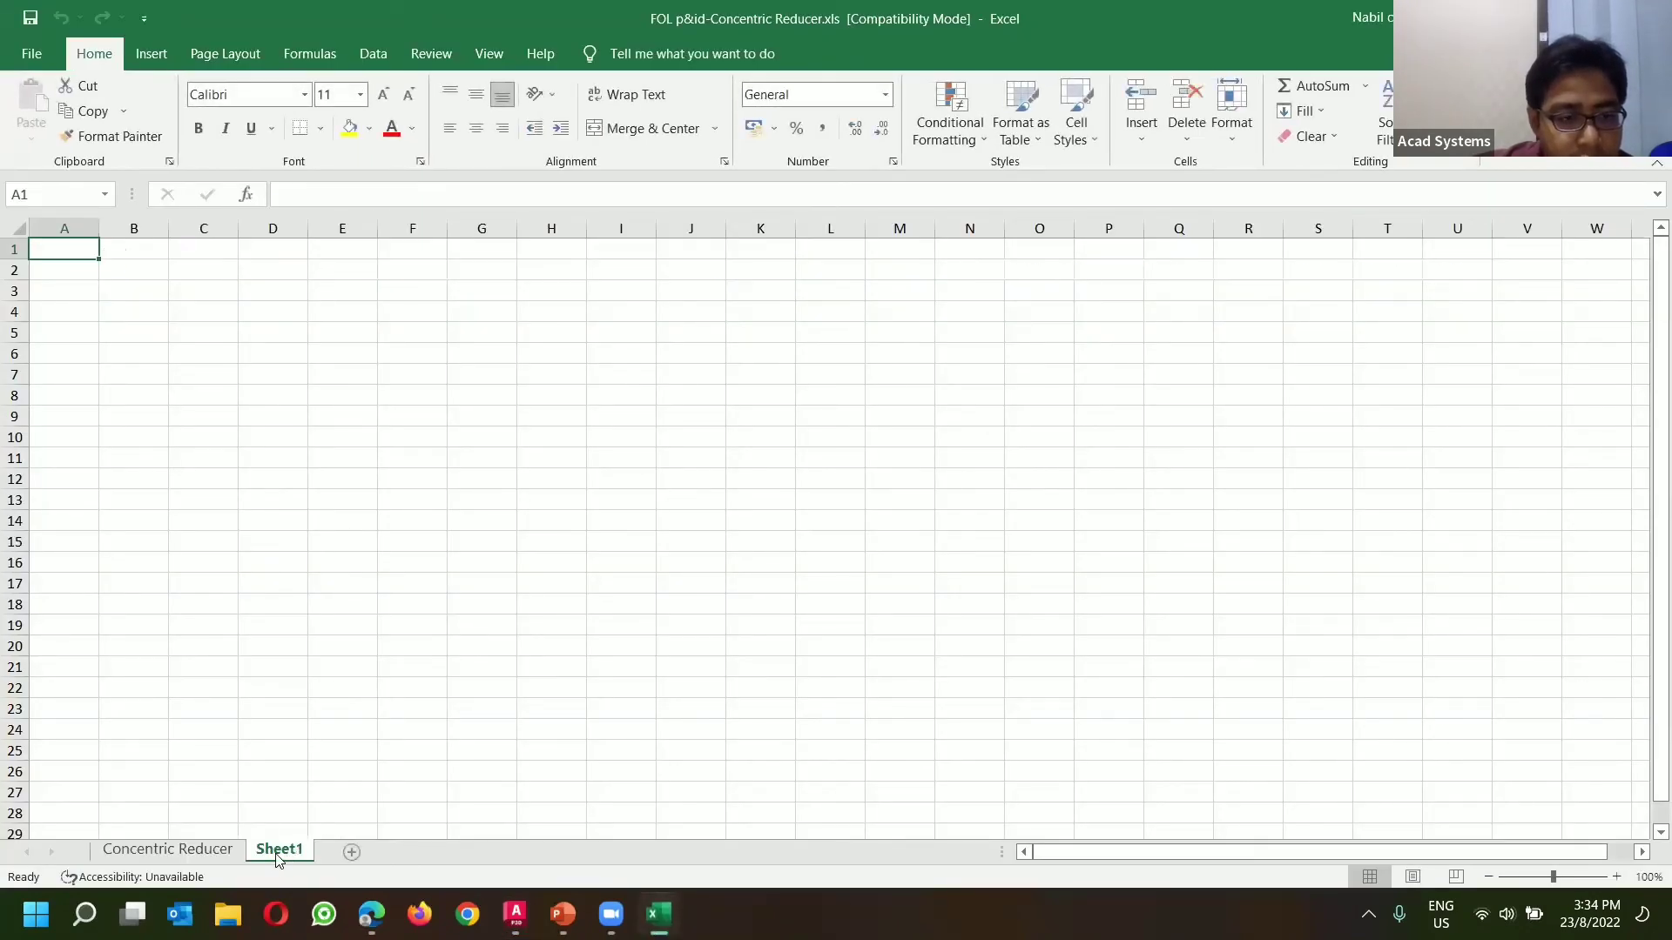
left_click(820, 478)
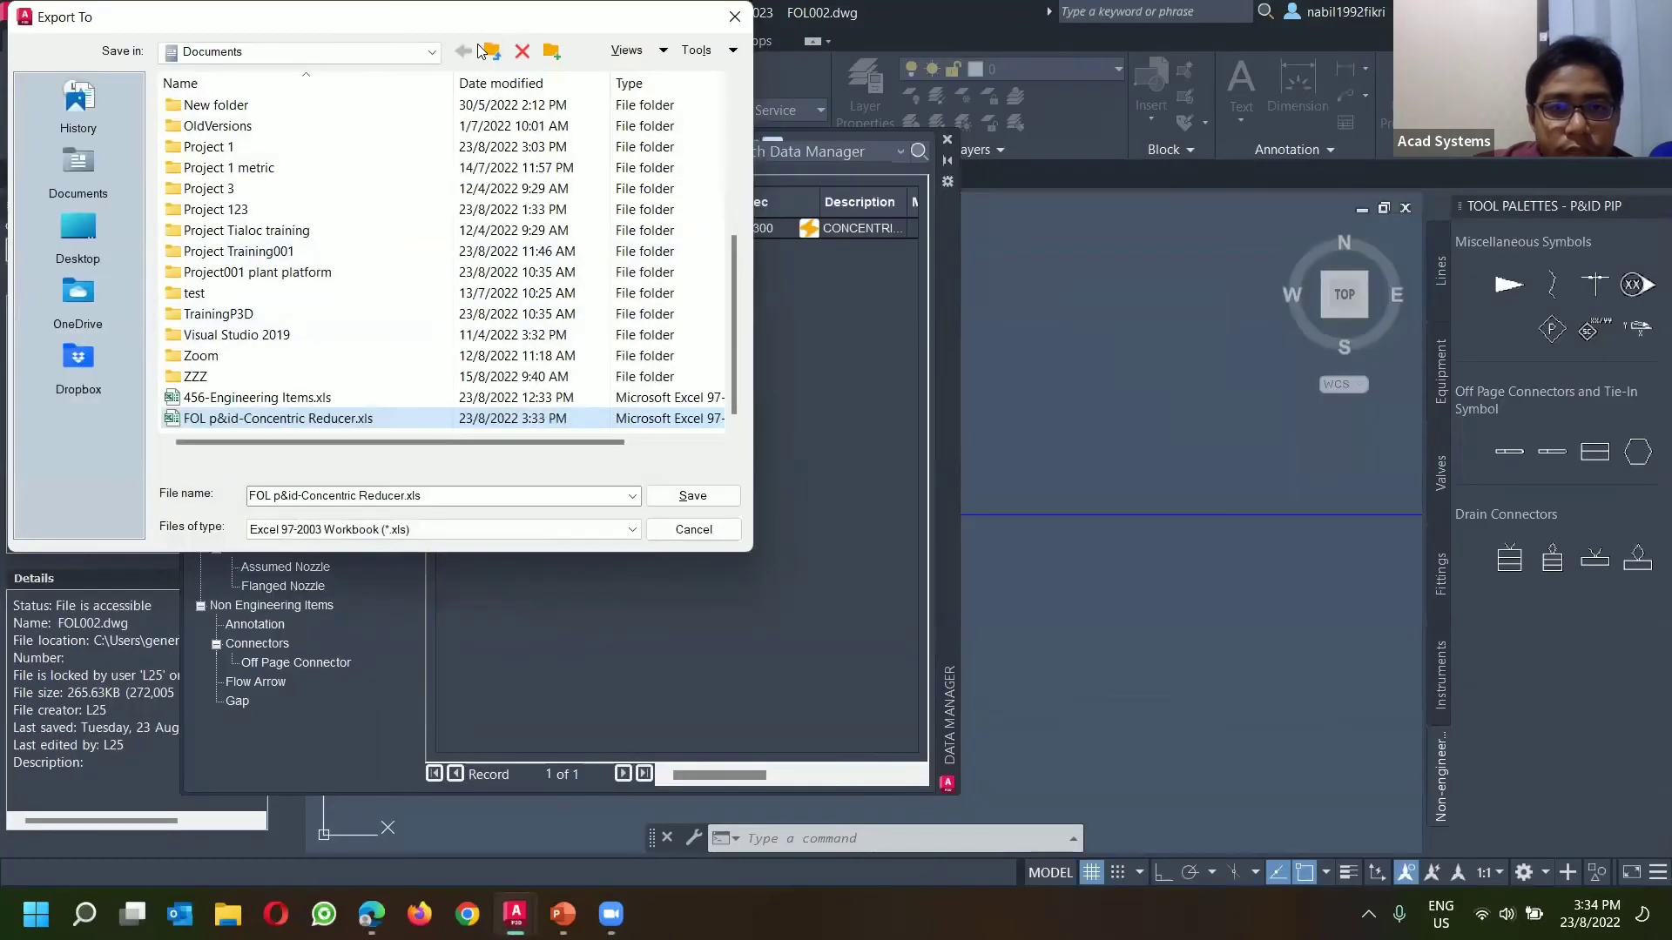
Step: Export the Concentric Reducer displayed data again for the active node and all child nodes, replacing the existing file
left_click_drag(480, 20, 629, 238)
left_click(883, 236)
left_click(211, 220)
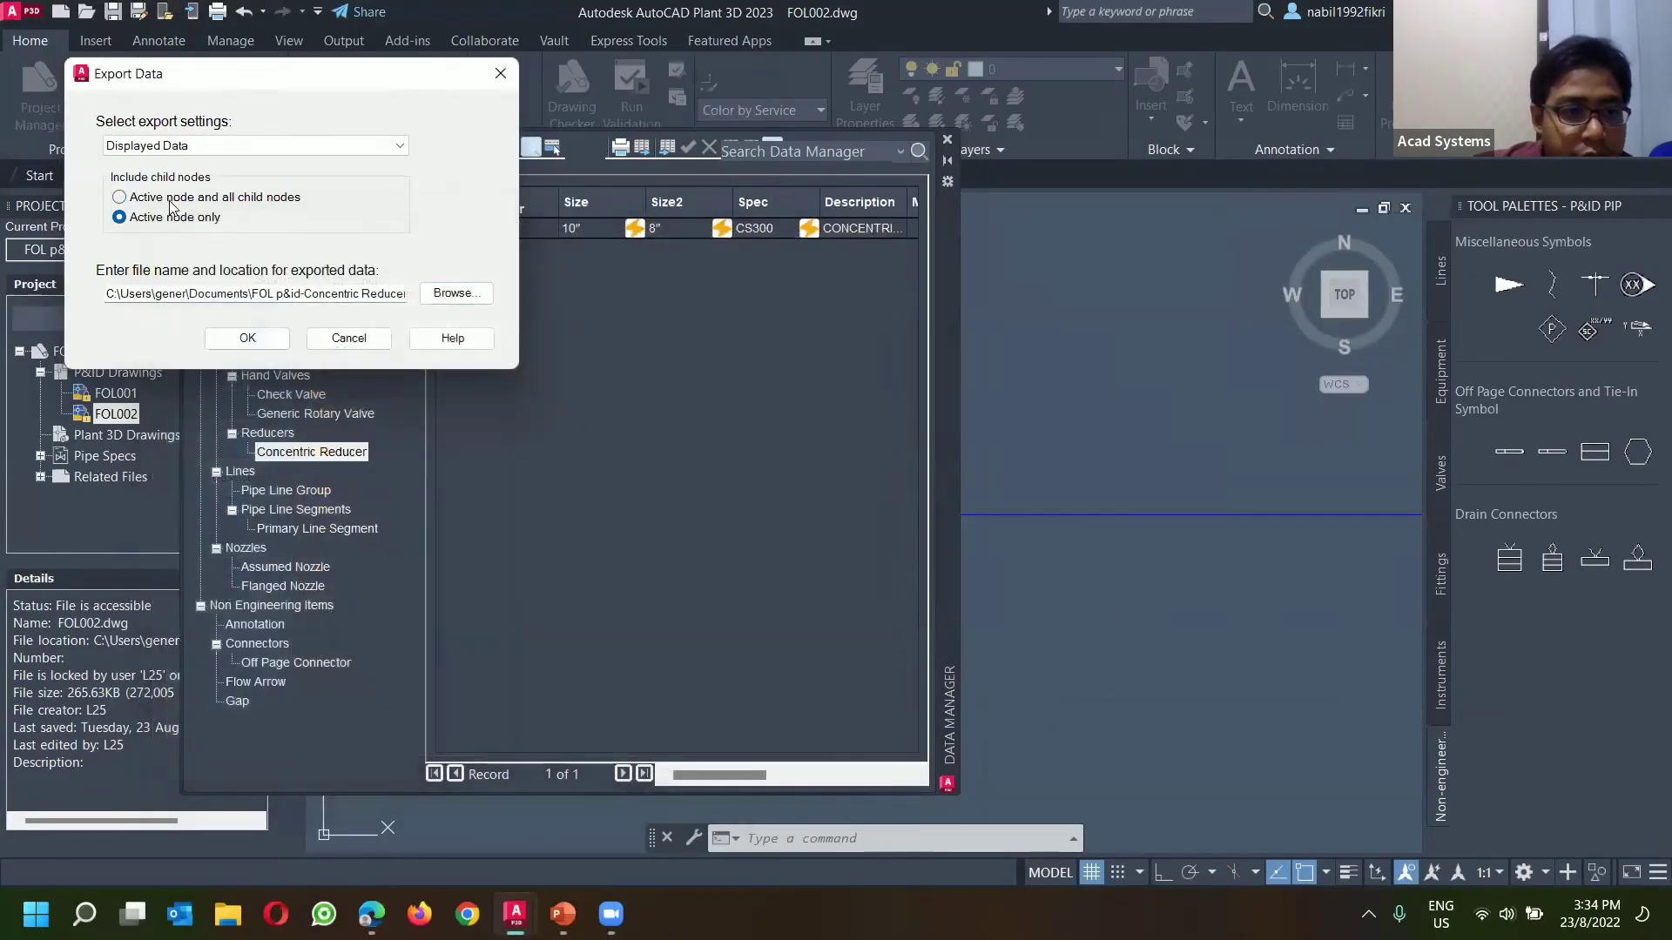
left_click(285, 141)
left_click(284, 144)
left_click(143, 198)
left_click(247, 338)
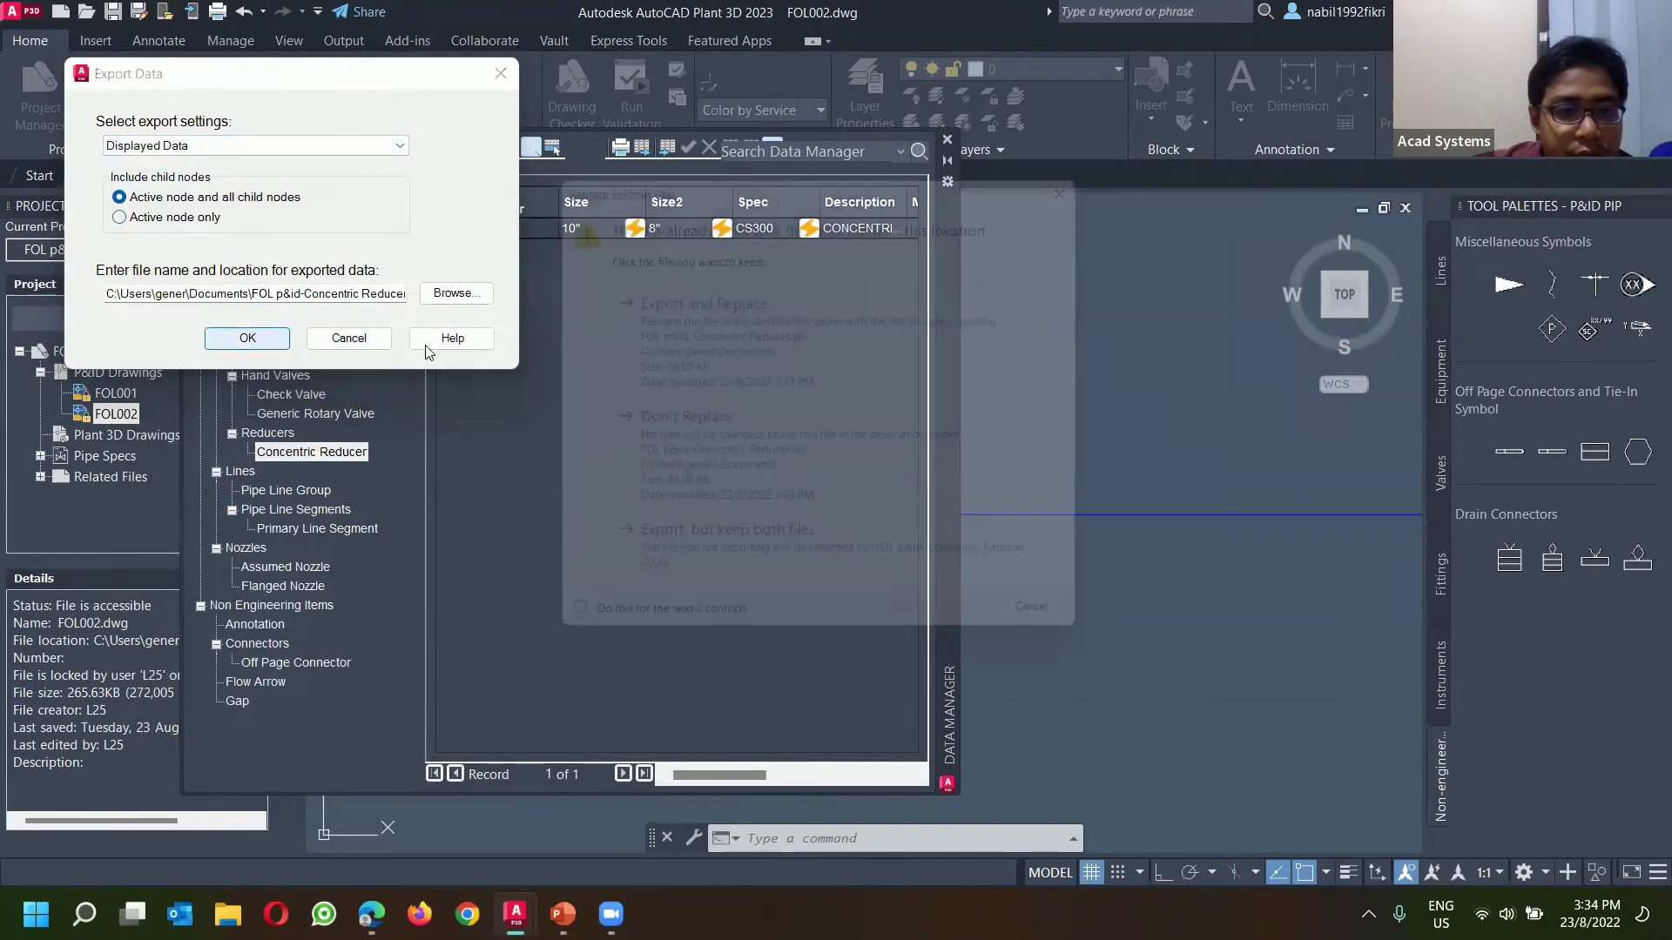
left_click(757, 338)
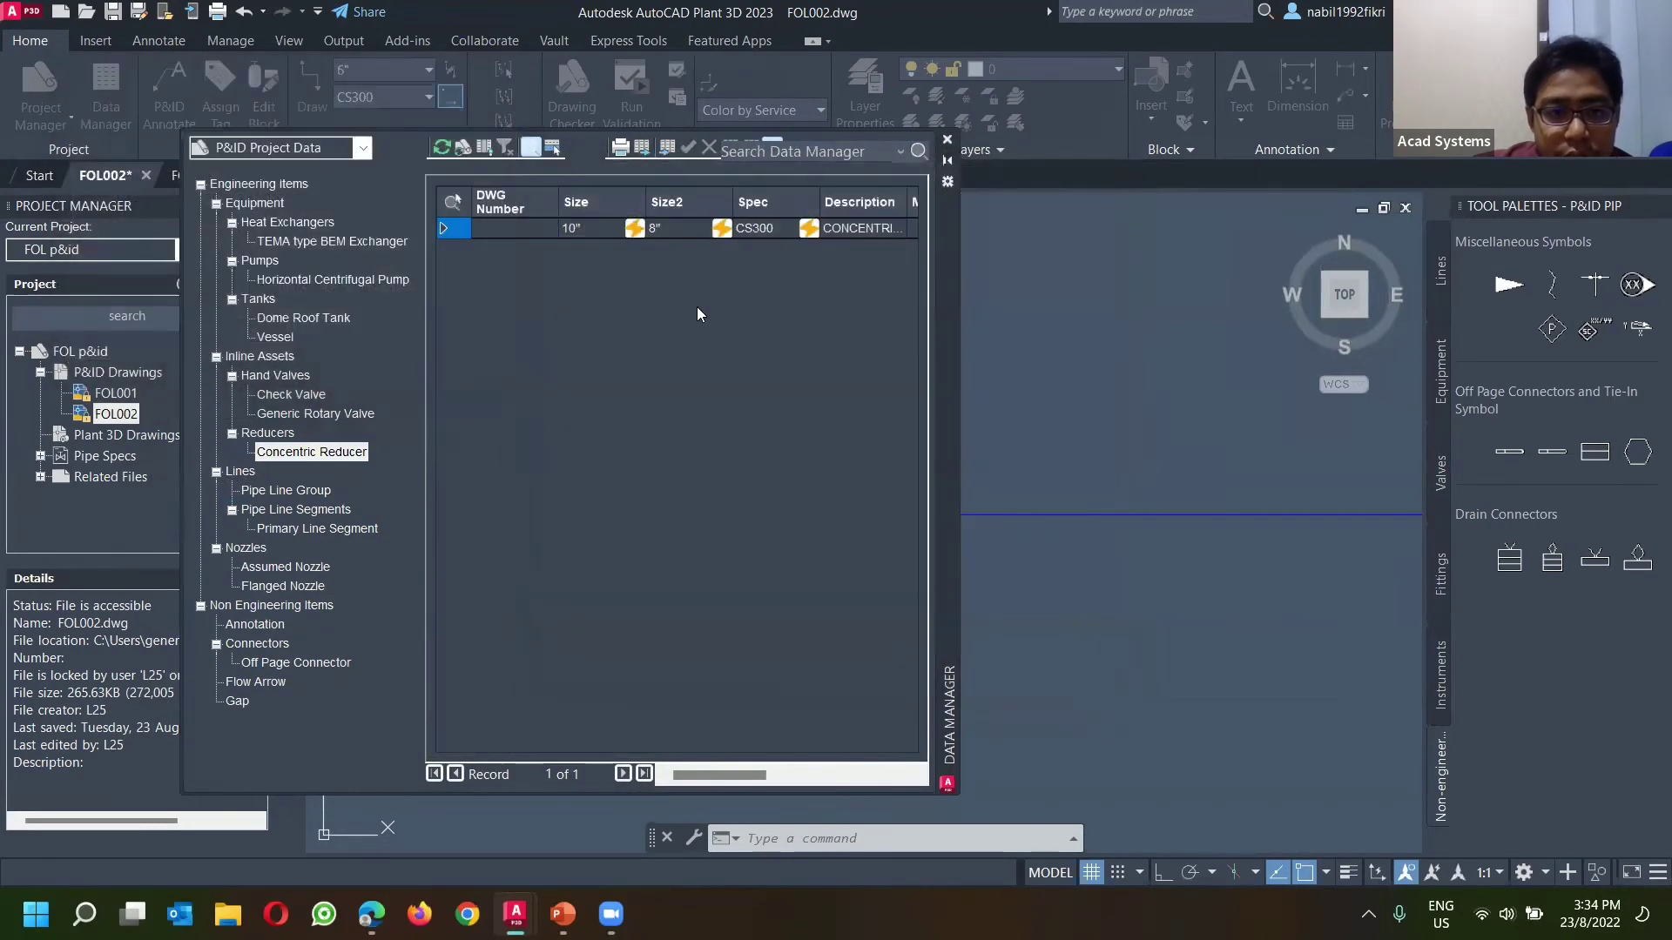
Step: Export the displayed data of Engineering Items and all child nodes to FOL p&id-Engineering Items.xls in Documents
left_click(266, 185)
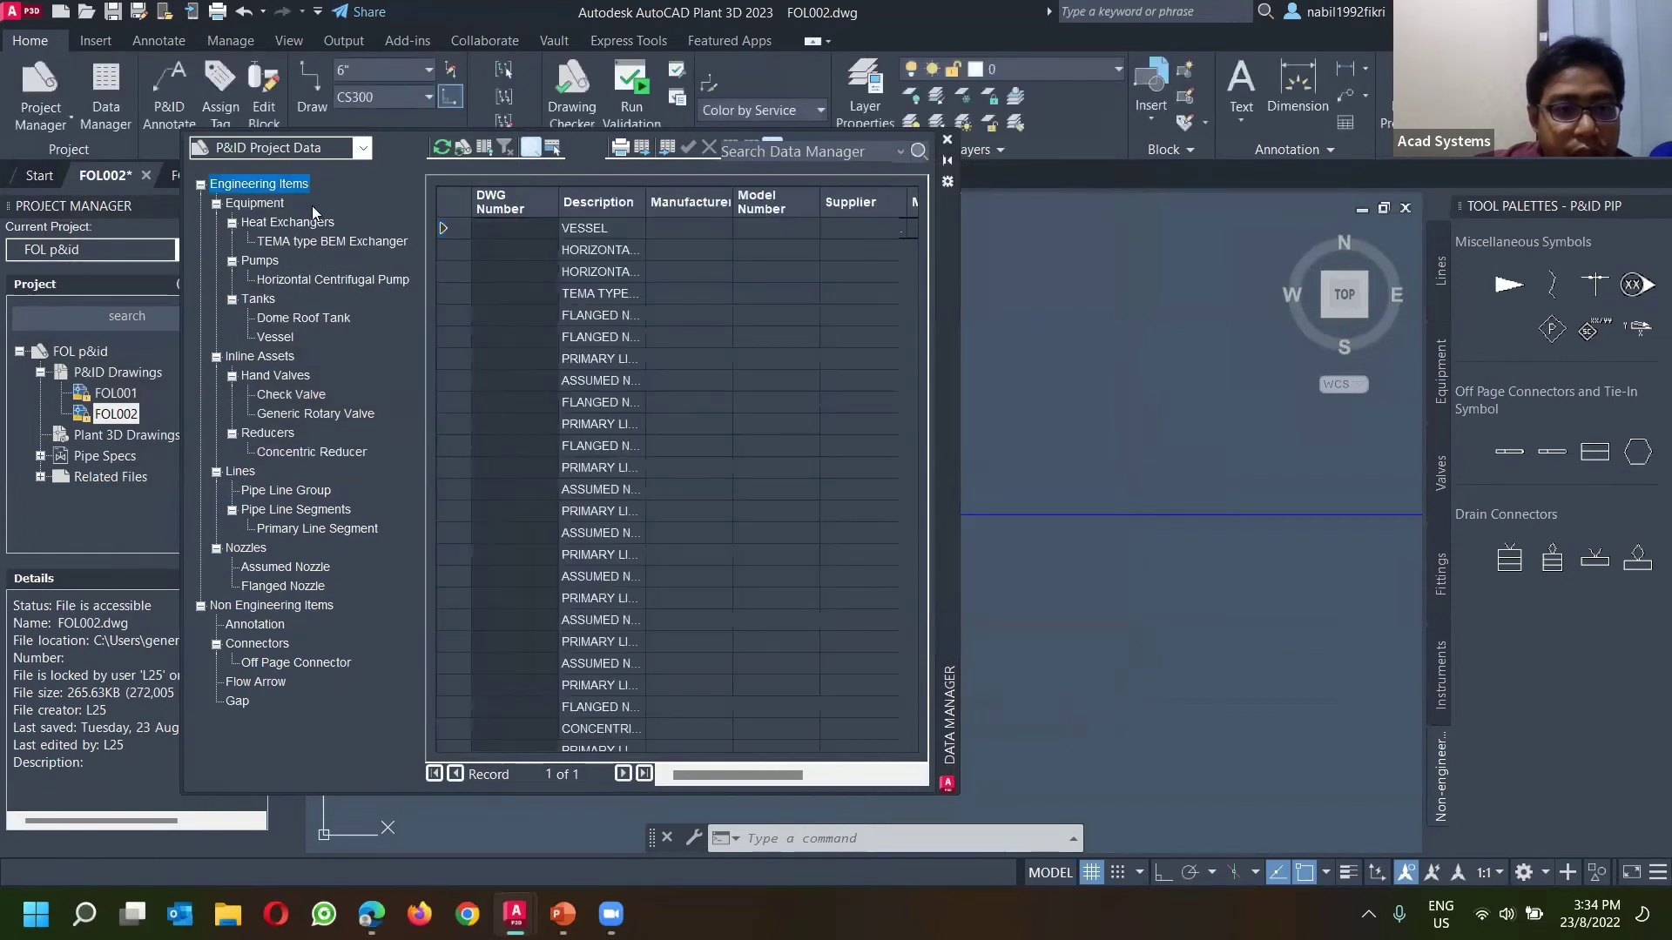
right_click(267, 188)
left_click(250, 191)
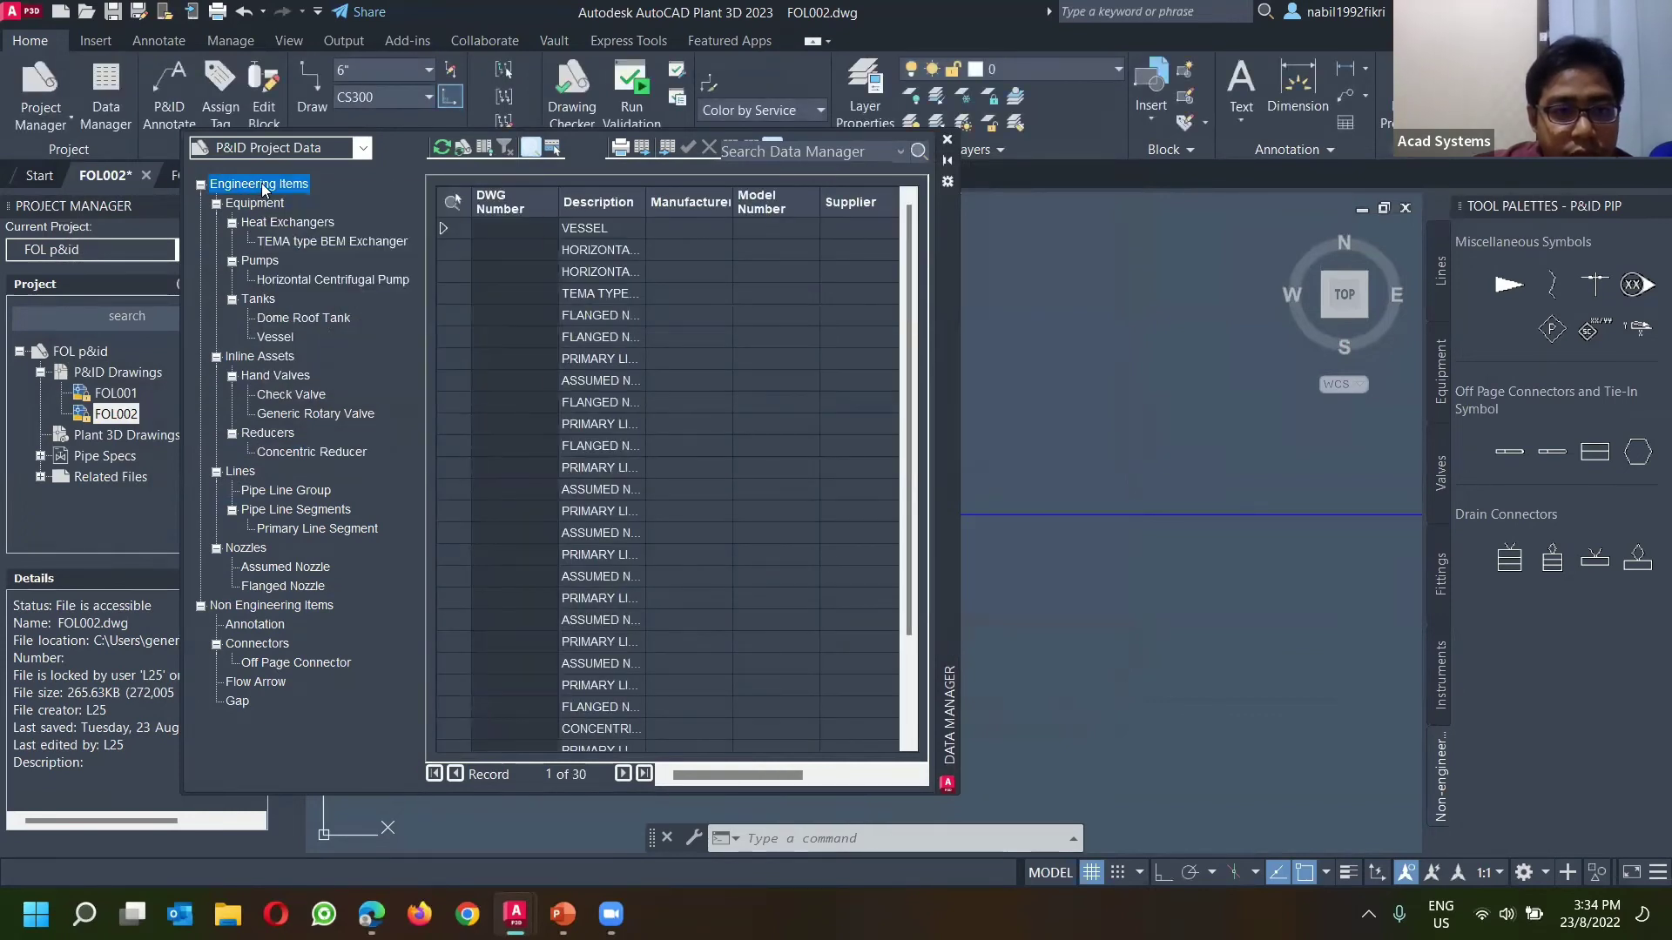
left_click(644, 150)
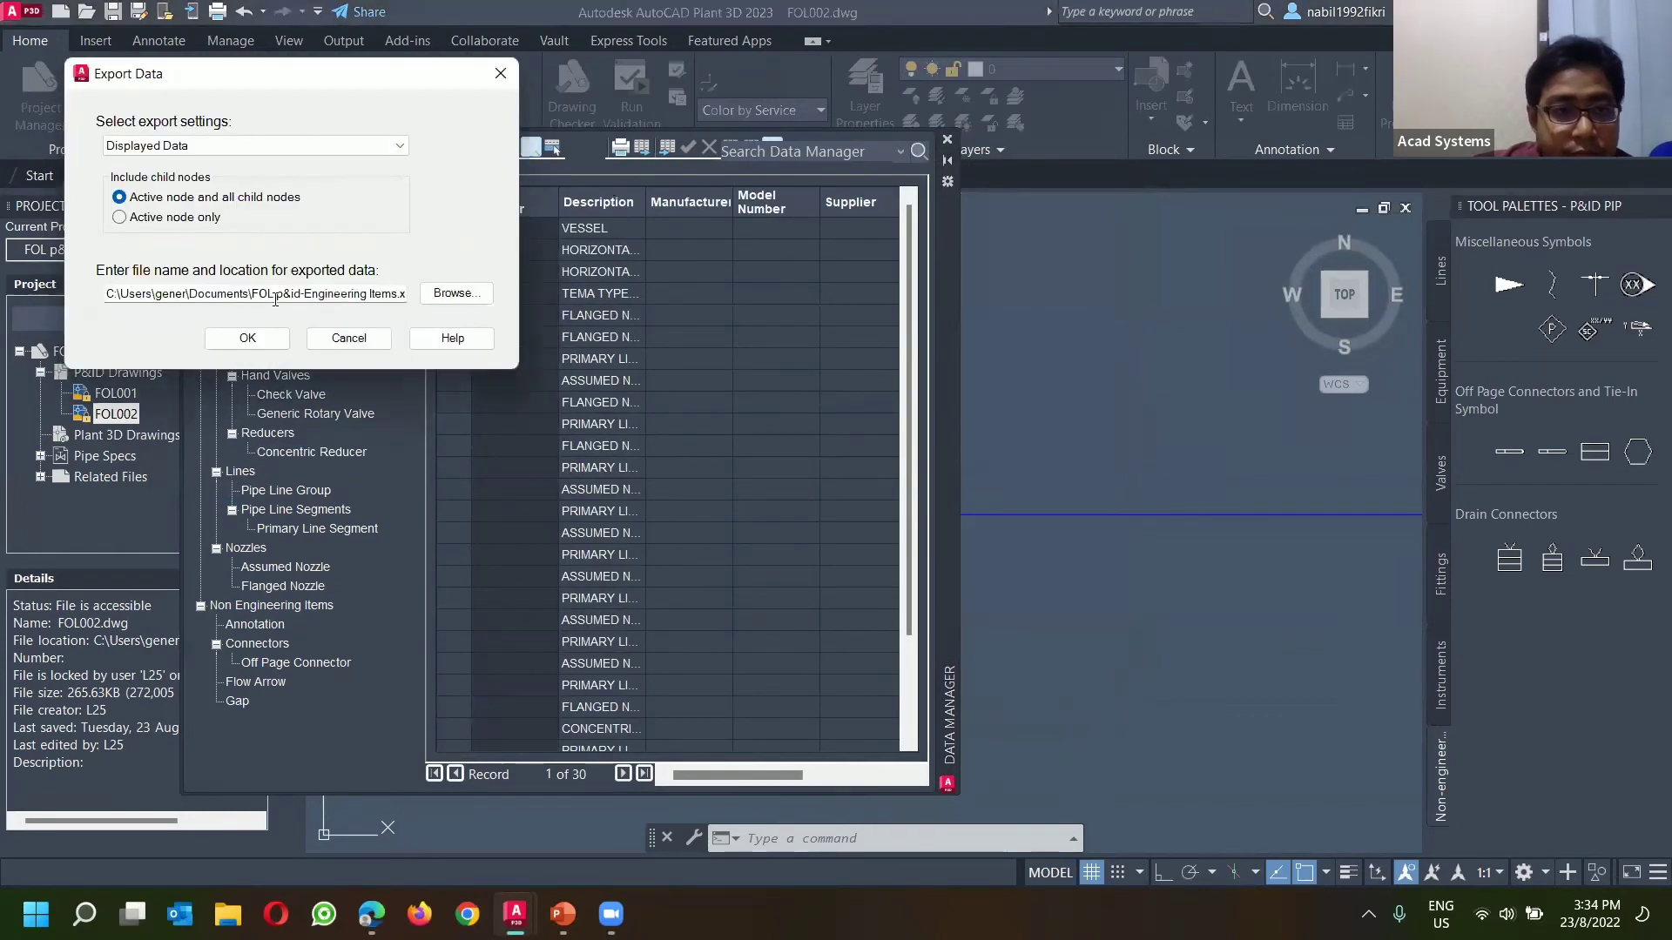
left_click(266, 343)
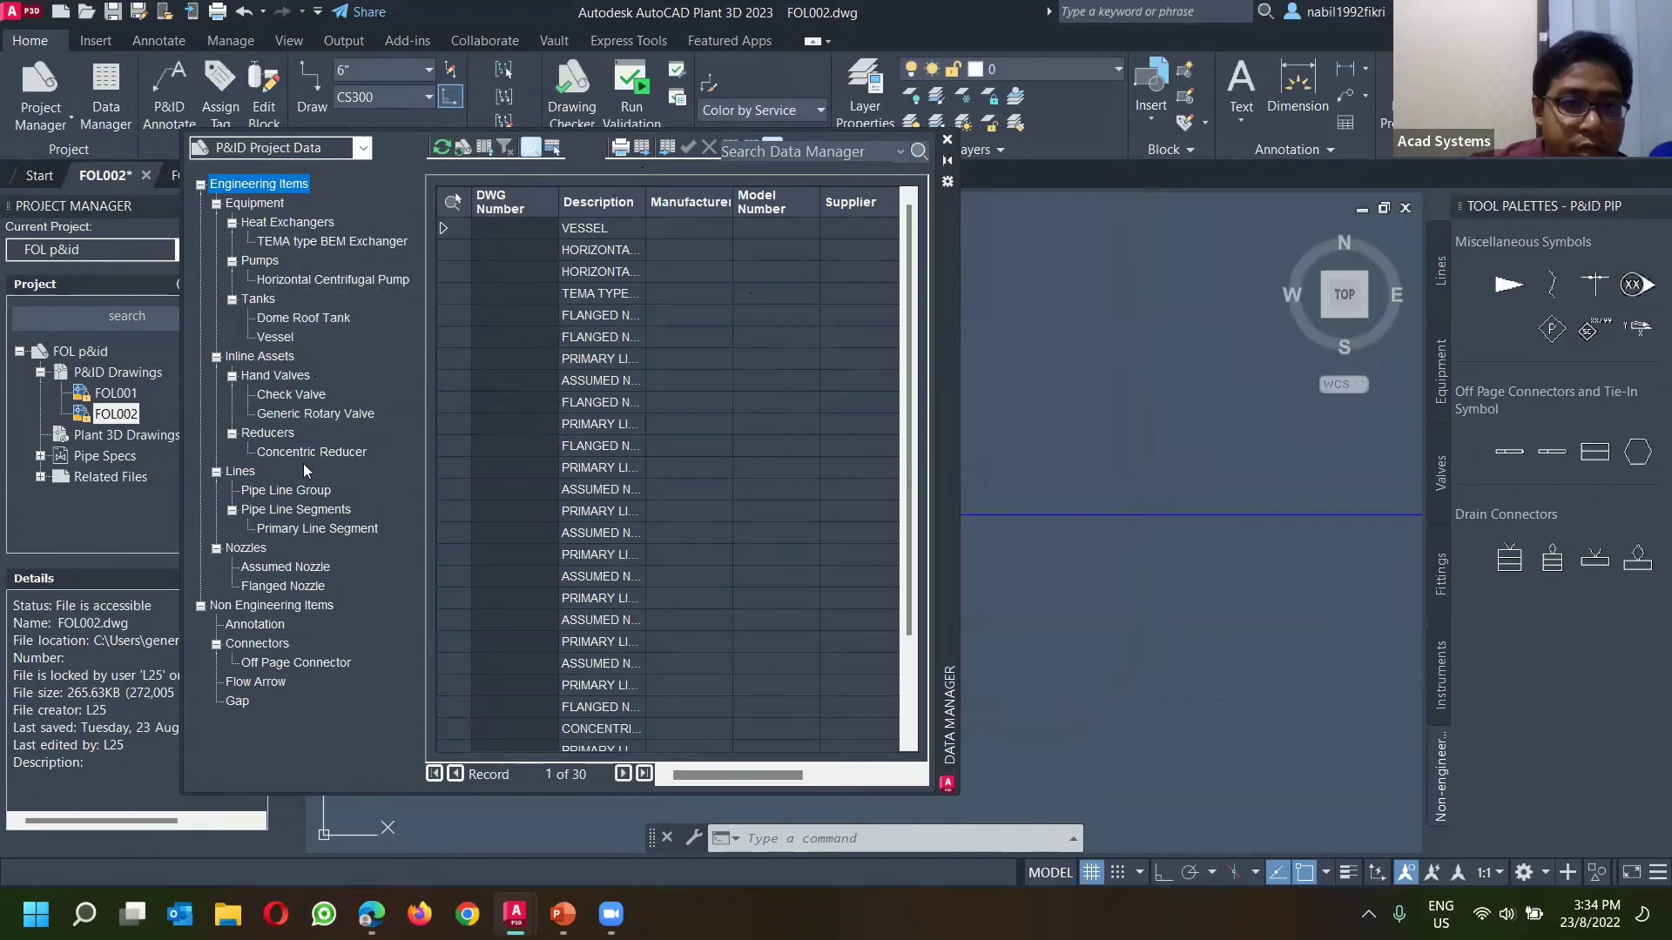
Step: Open the exported FOL p&id-Engineering Items.xls workbook in Excel from the export file browser
left_click(642, 148)
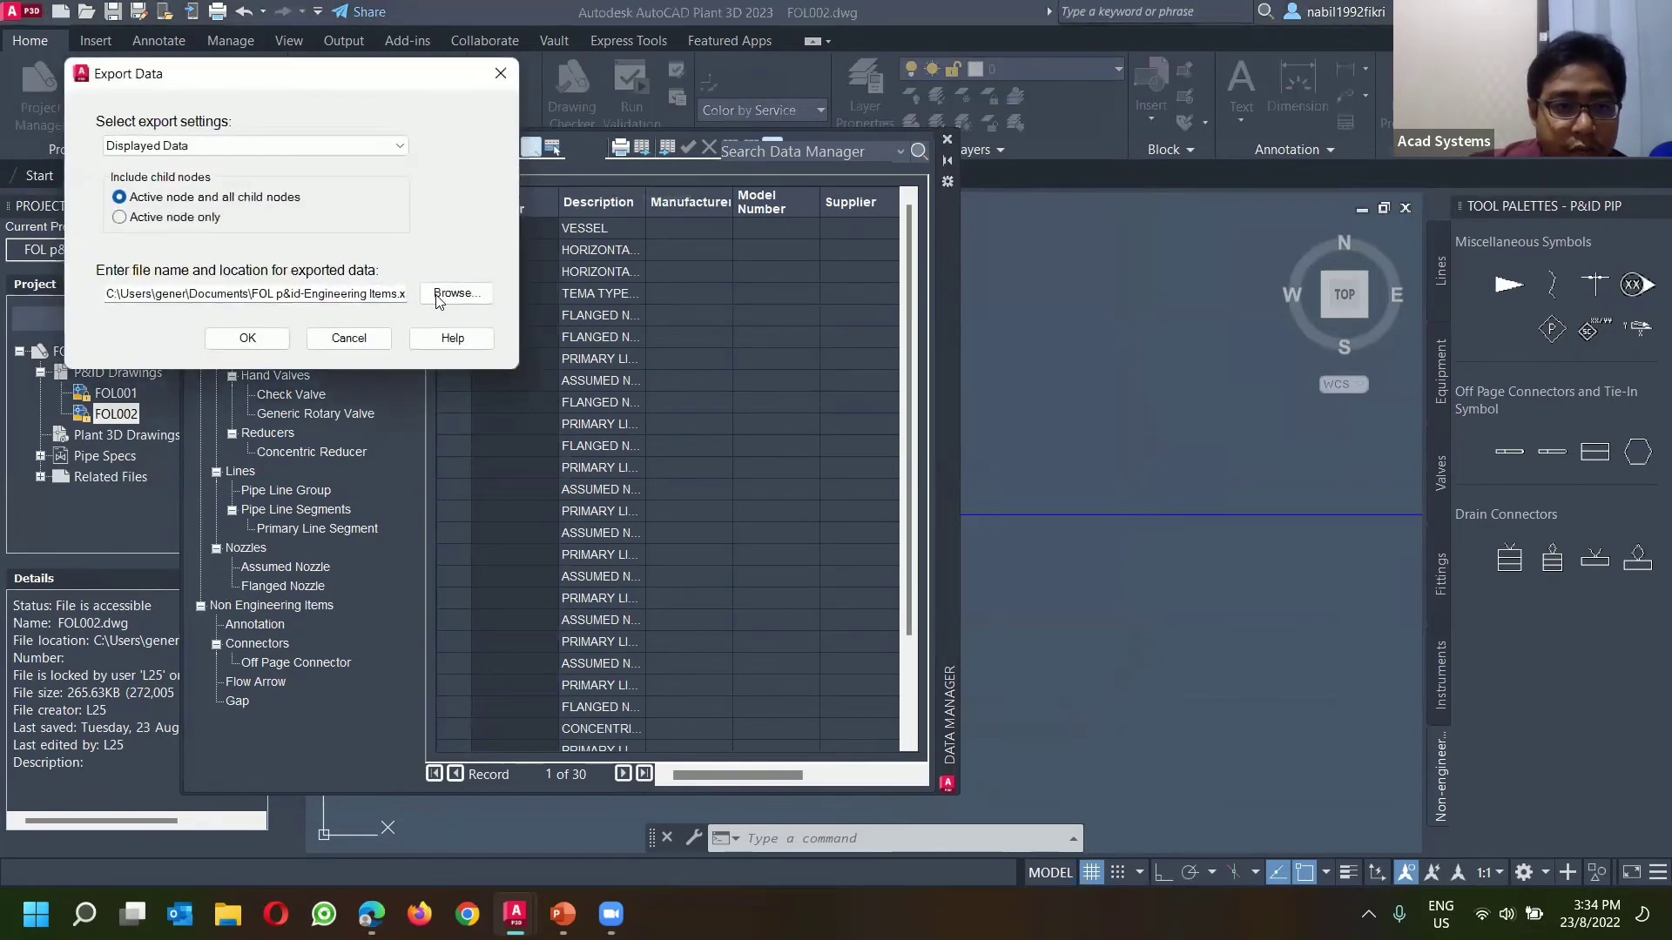
left_click(455, 292)
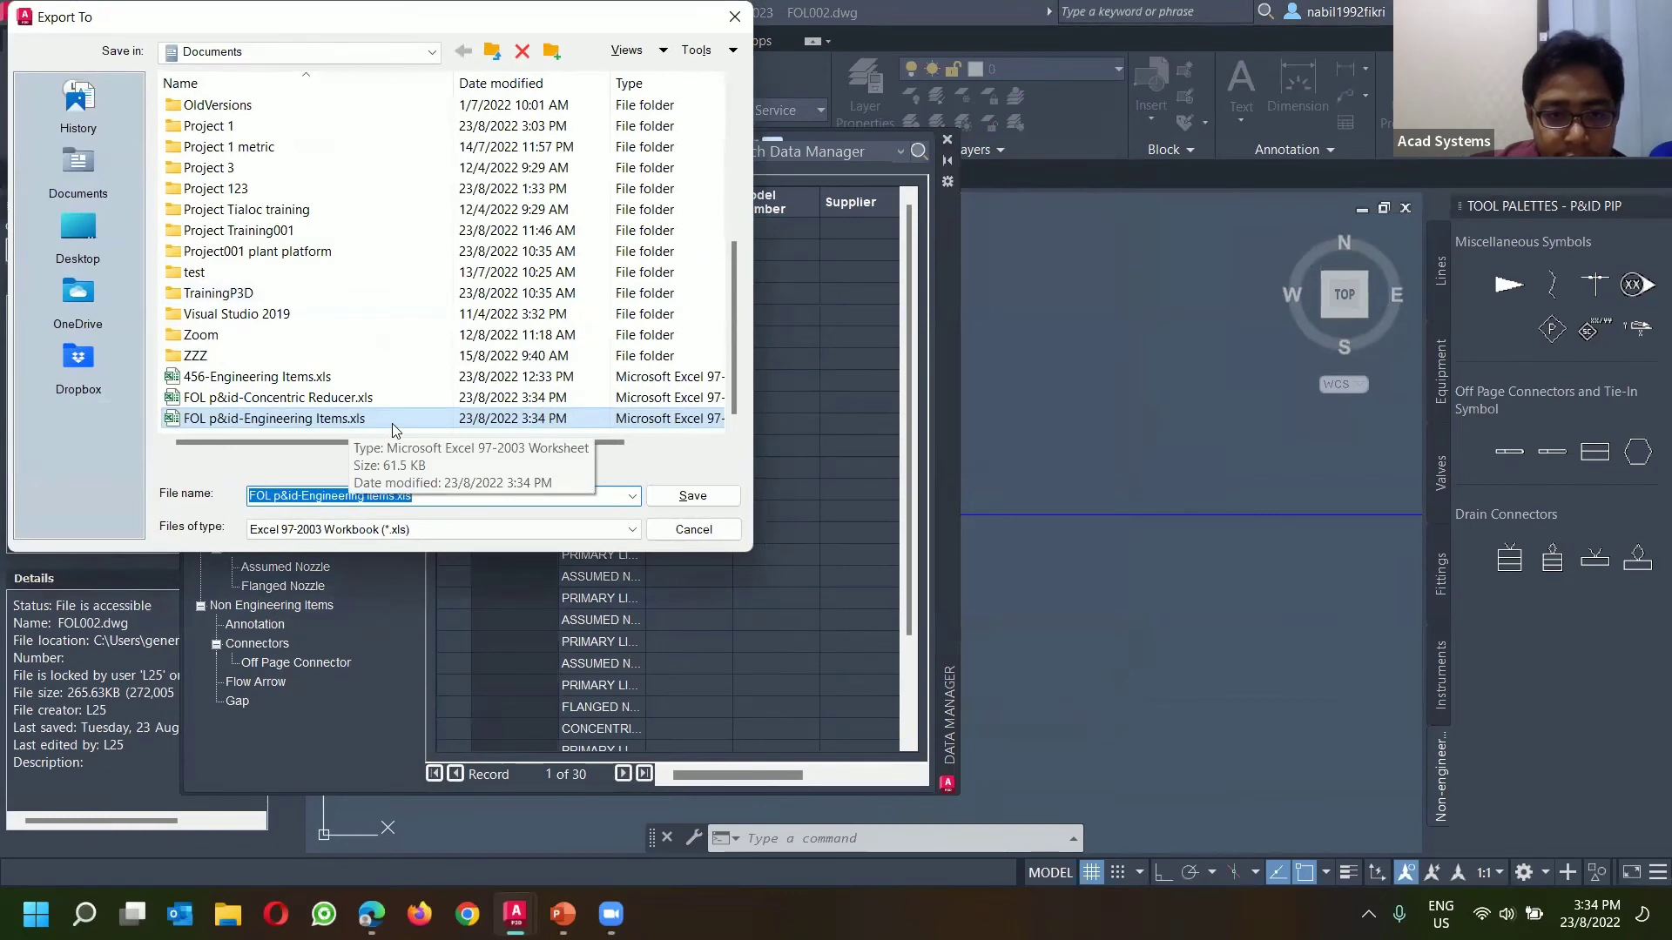
right_click(394, 429)
left_click(481, 209)
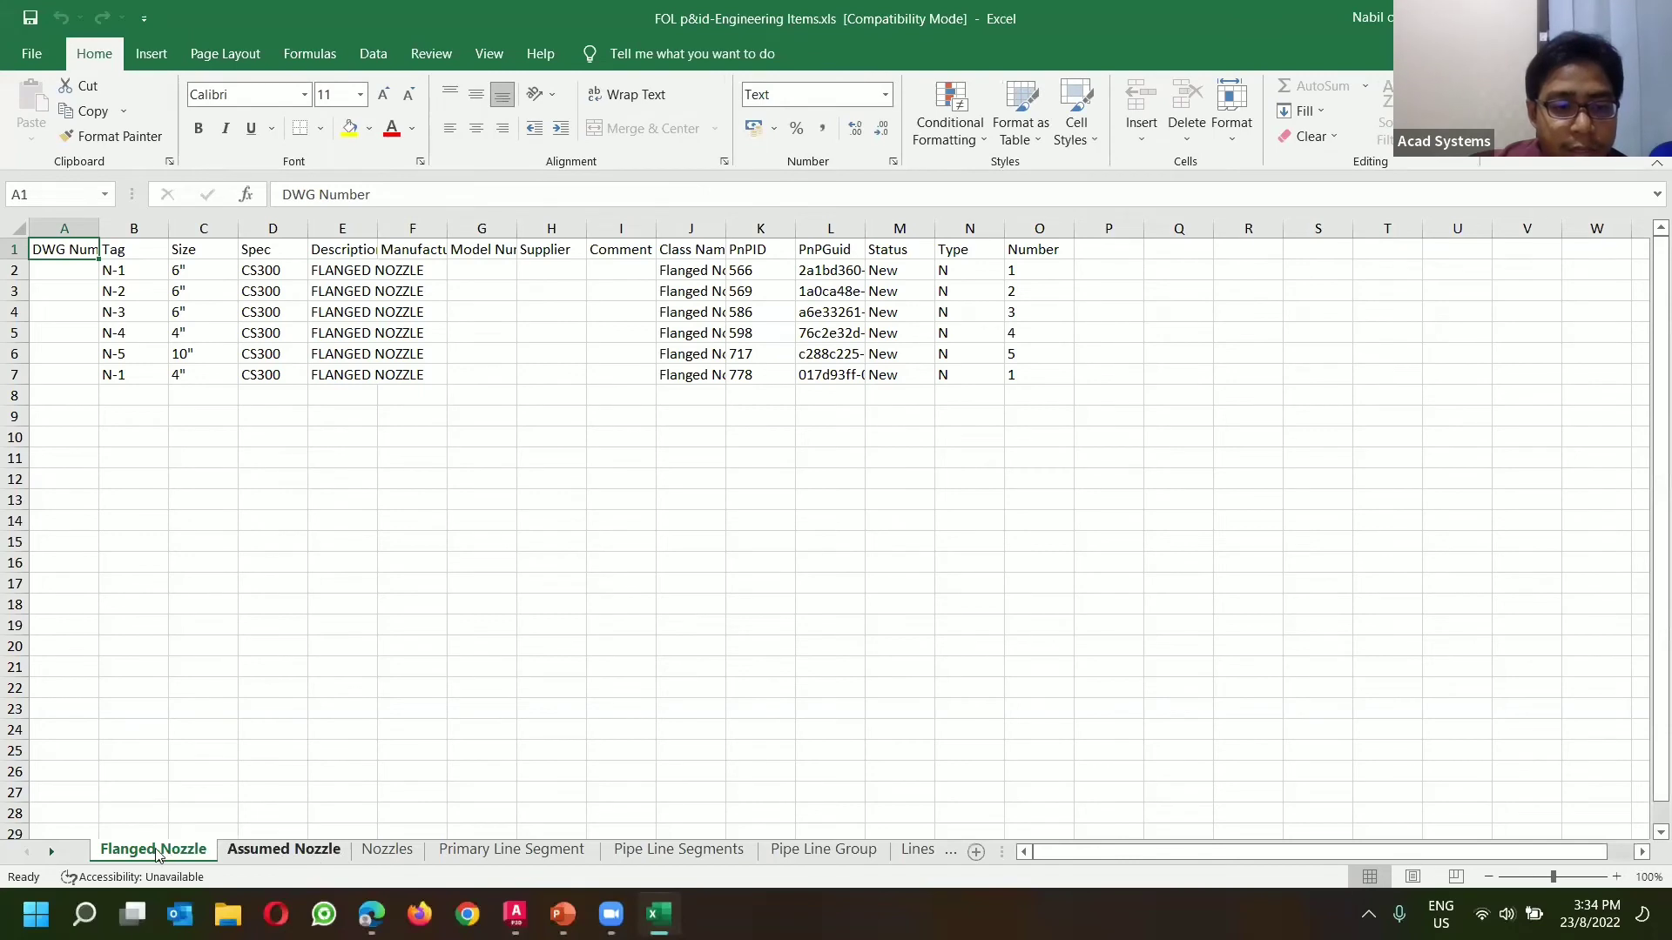
Step: Examine the Assumed Nozzle, Primary Line Segment, Pipe Line Segments and Pipe Line Group sheets, and close the workbook
left_click(283, 849)
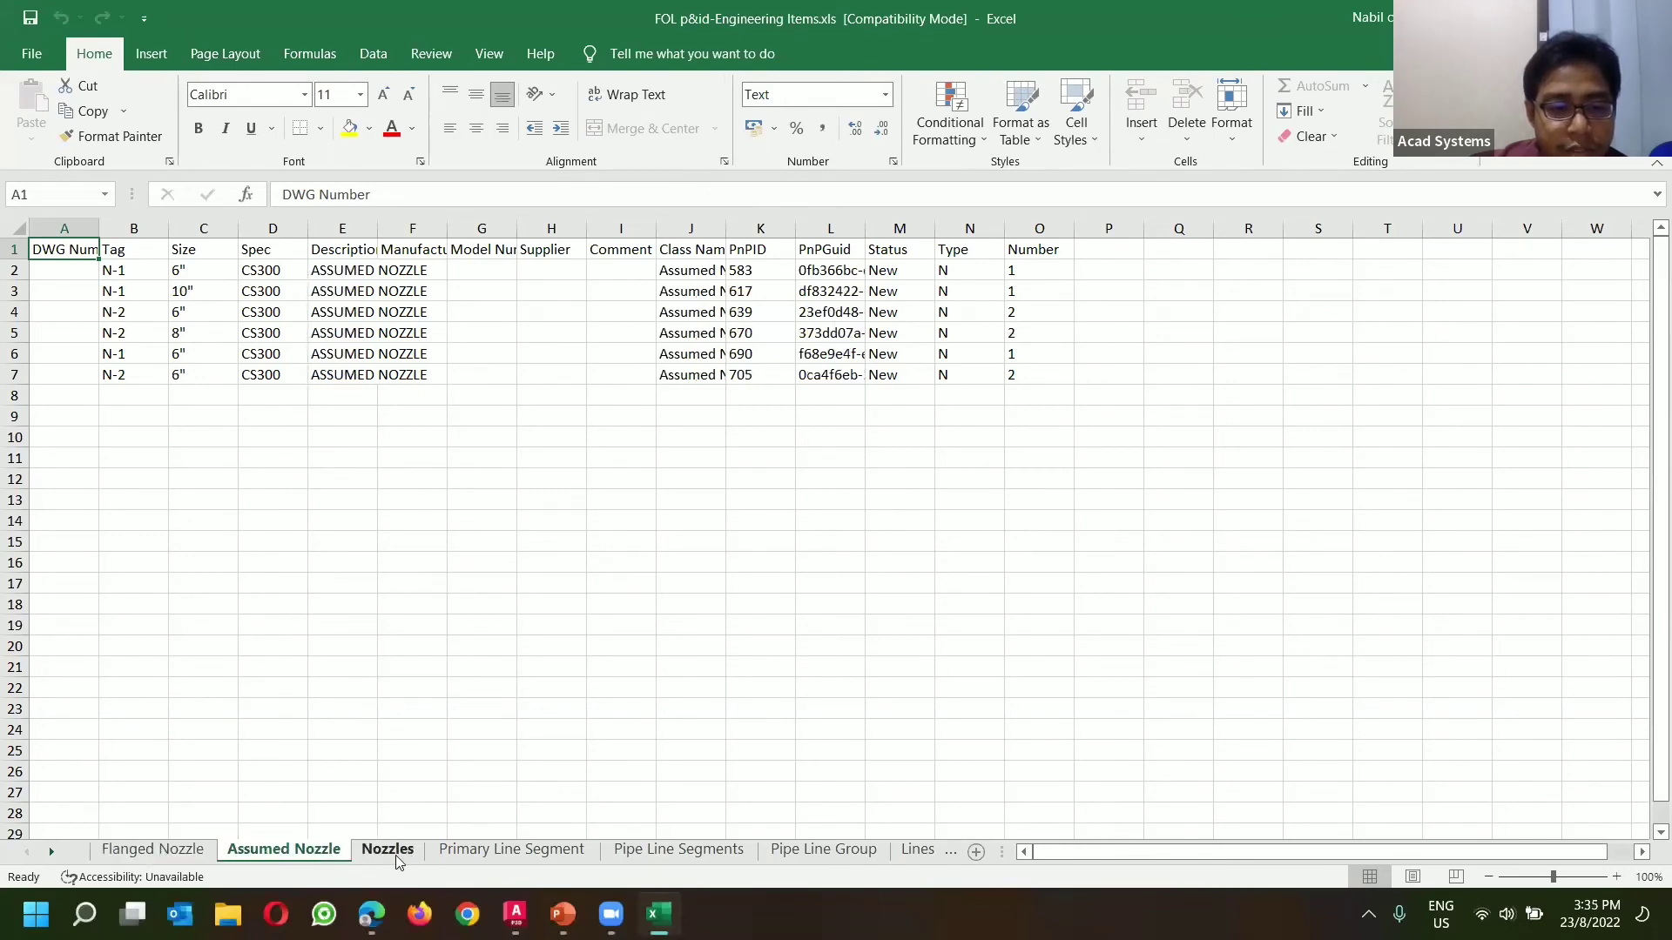
left_click(511, 849)
left_click(678, 850)
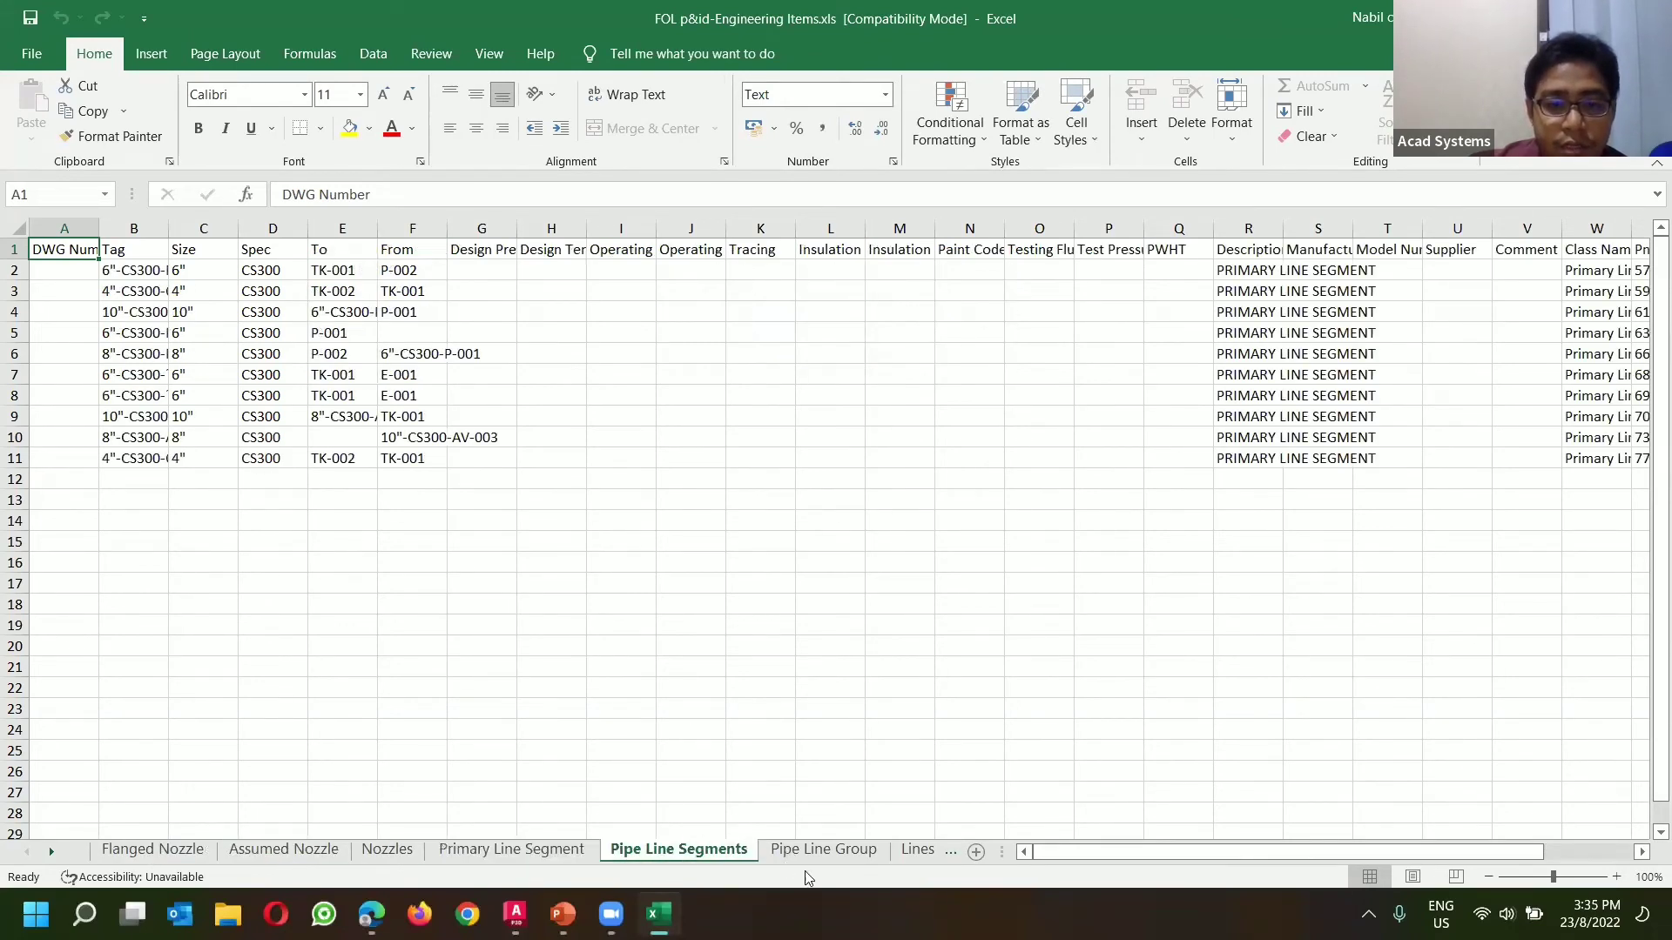
left_click(823, 850)
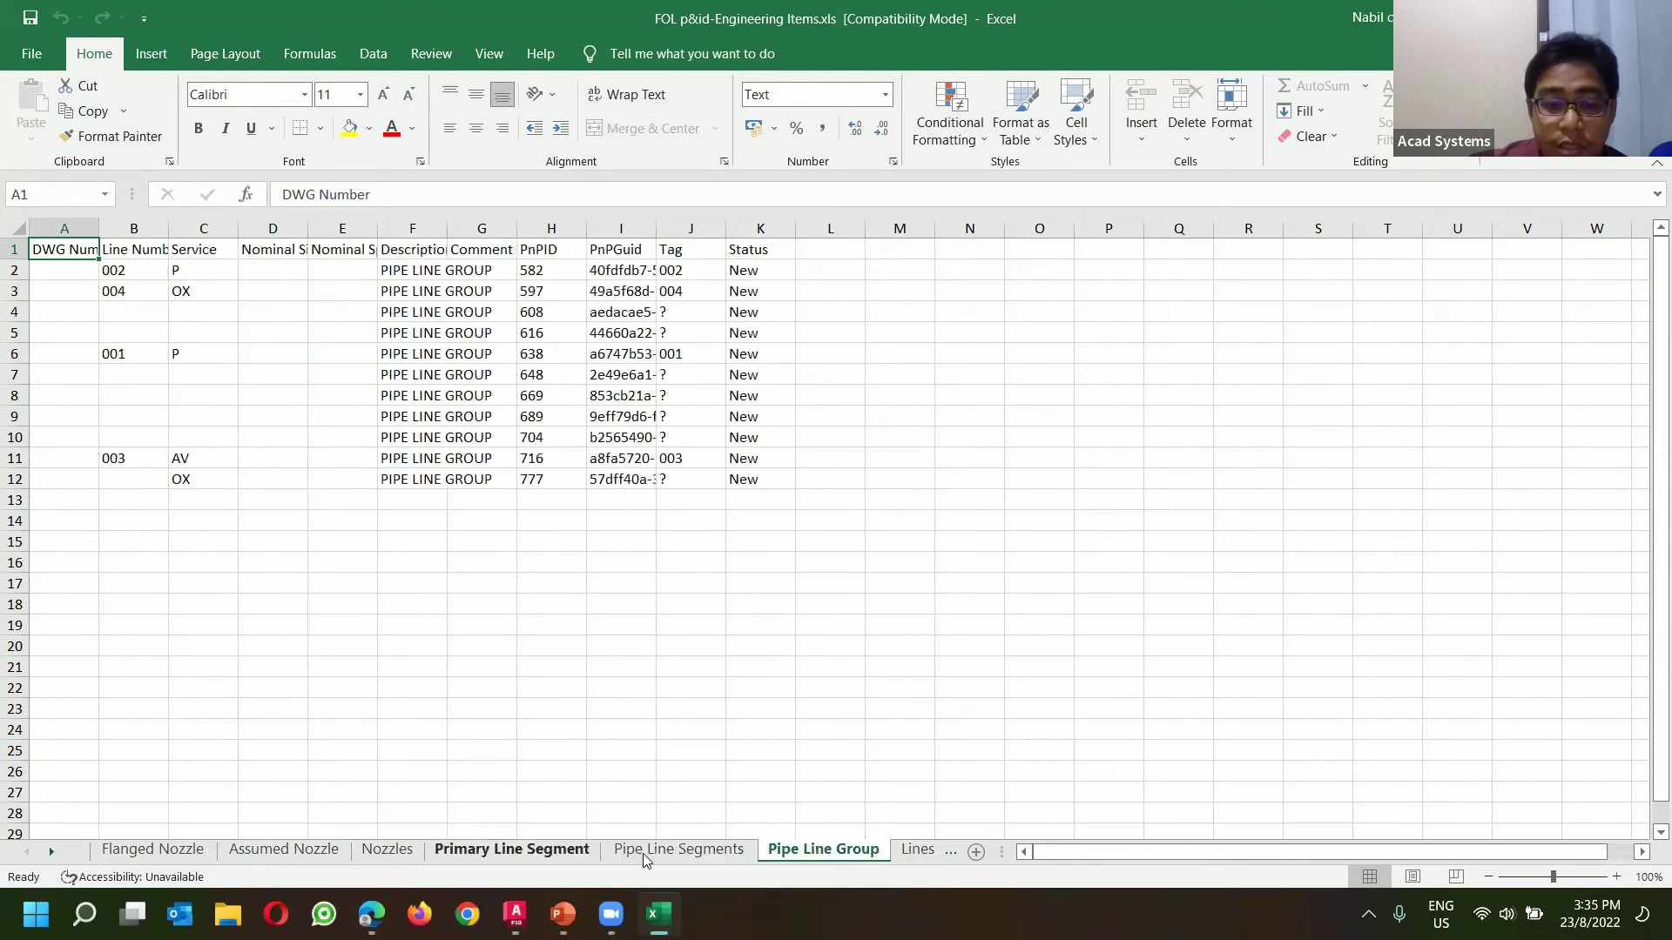
left_click(1651, 17)
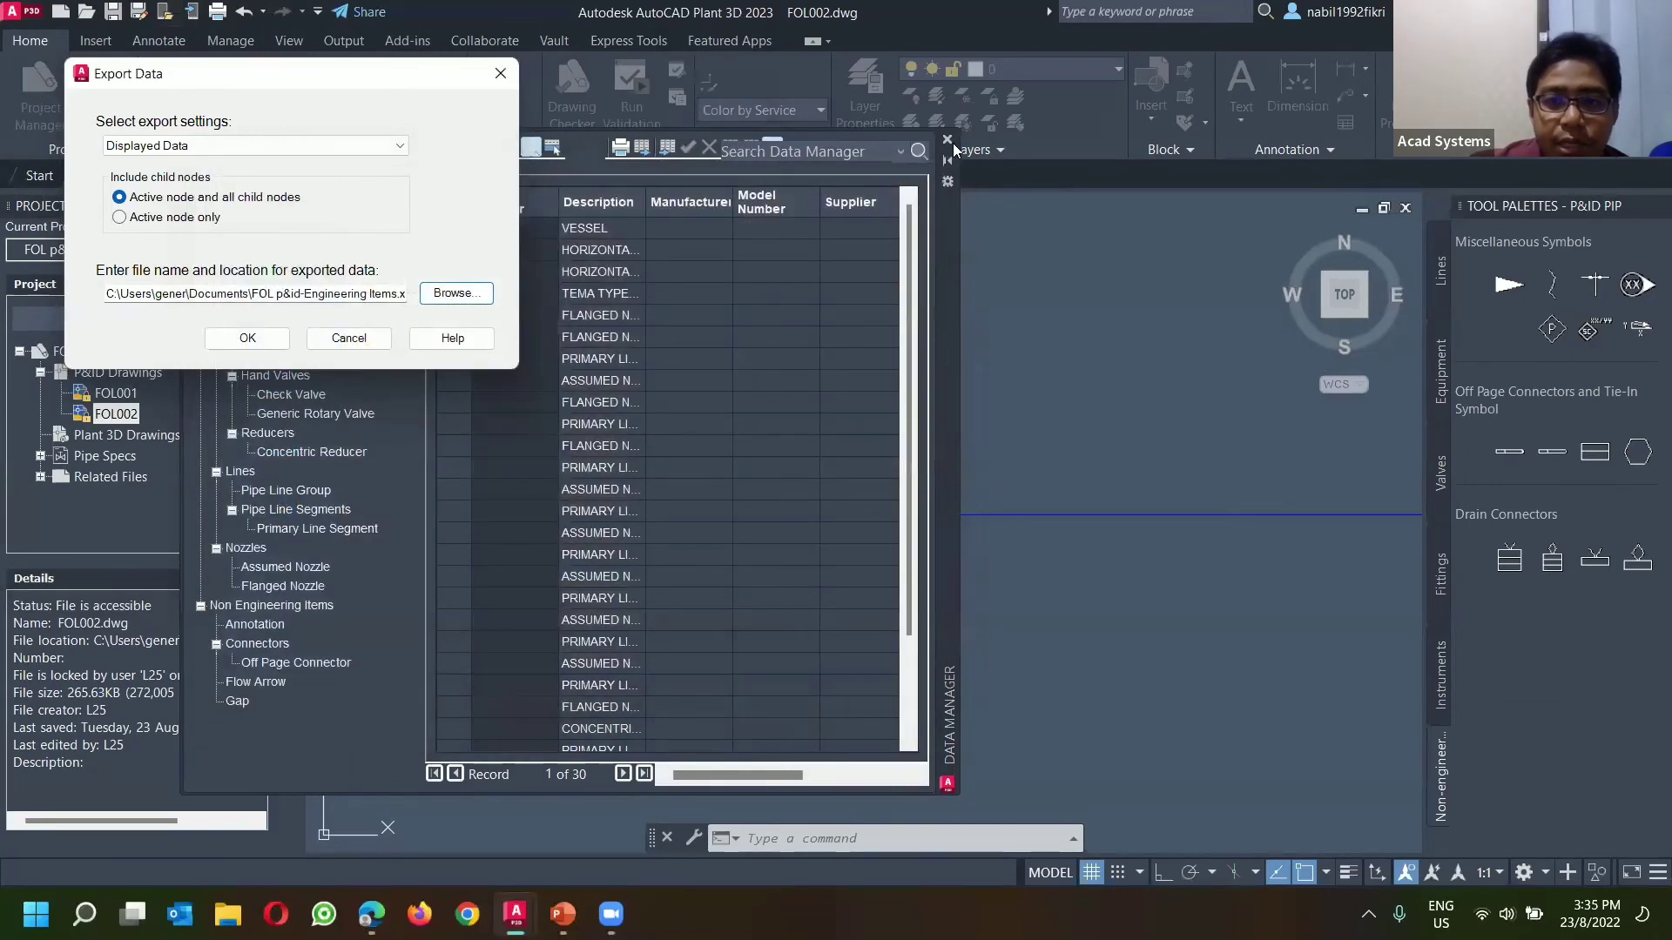
Step: Cancel the pending data export and close the Data Manager
left_click(502, 75)
left_click(947, 140)
Step: Look over the pumps, tank, heat exchanger and connecting lines in the FOL002 drawing
scroll(795, 310, "down", 7)
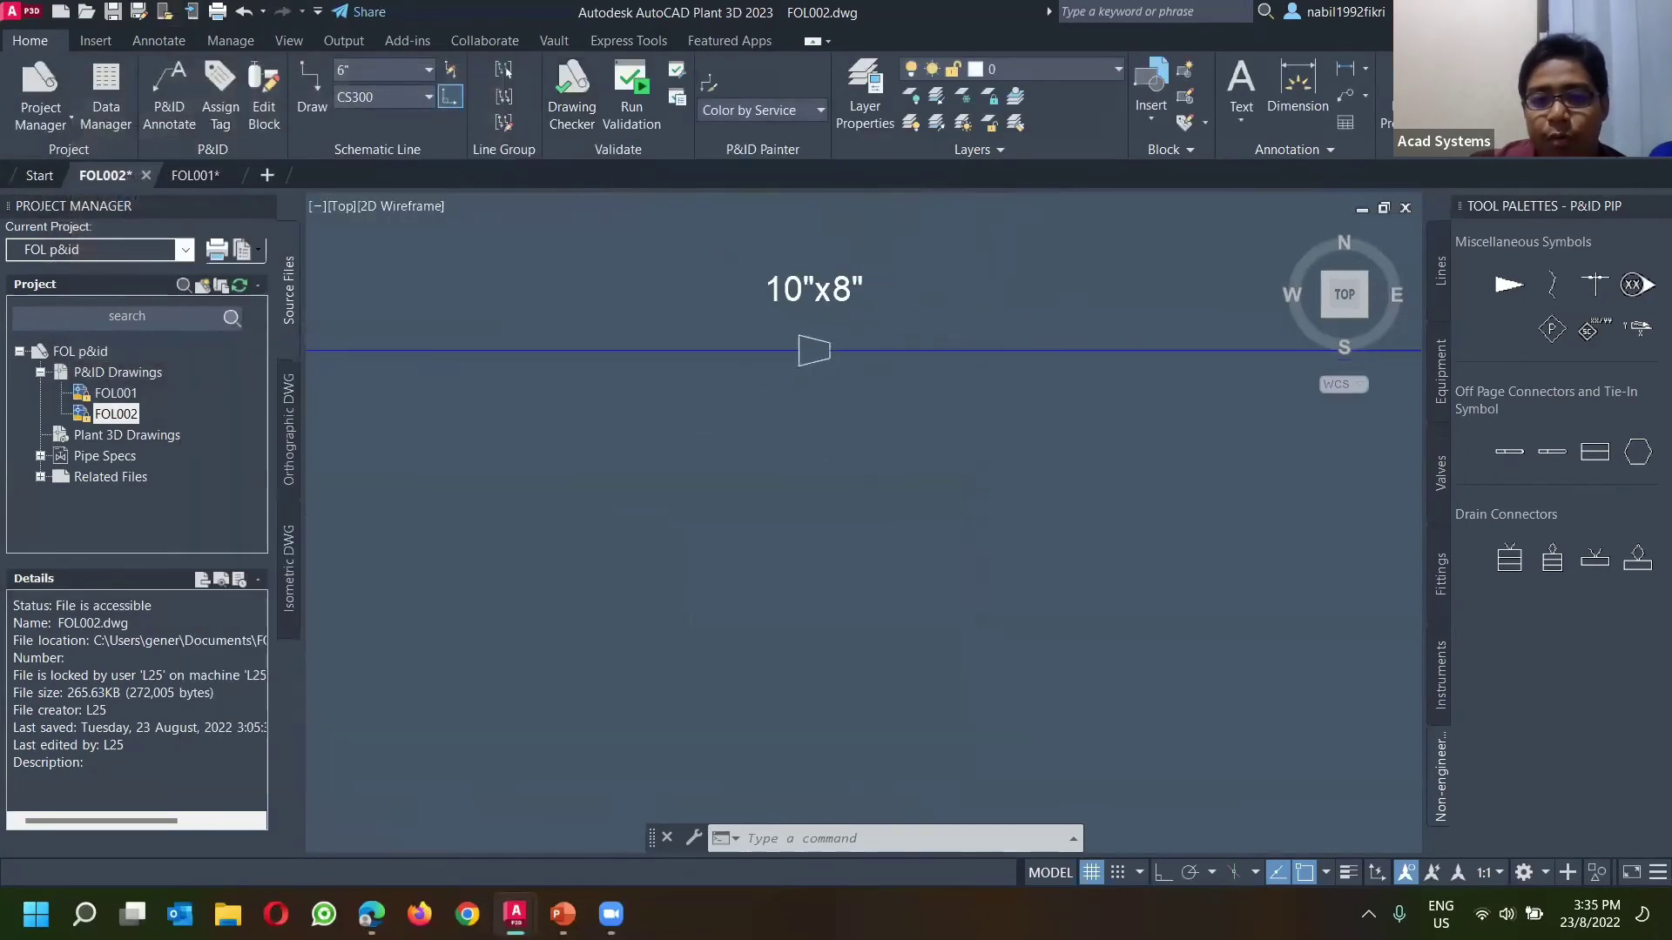
middle_click_drag(903, 407, 779, 713)
mouse_move(618, 437)
middle_mouse_down()
mouse_move(806, 537)
mouse_move(768, 591)
middle_mouse_up()
scroll(897, 535, "up", 2)
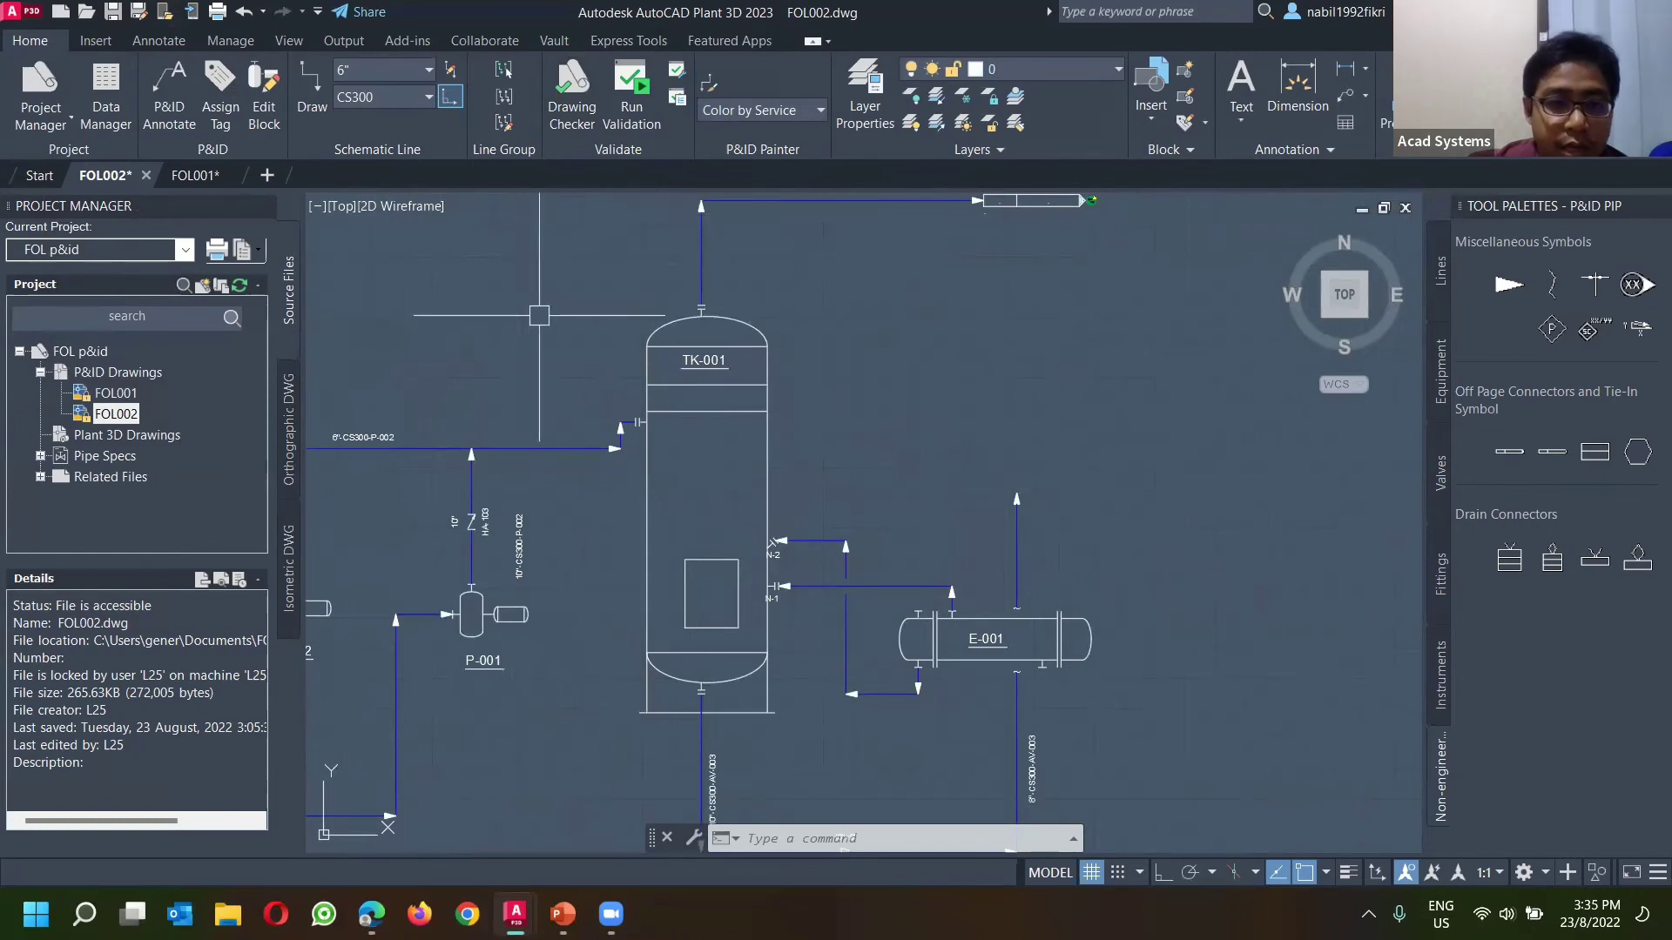
scroll(539, 315, "down", 3)
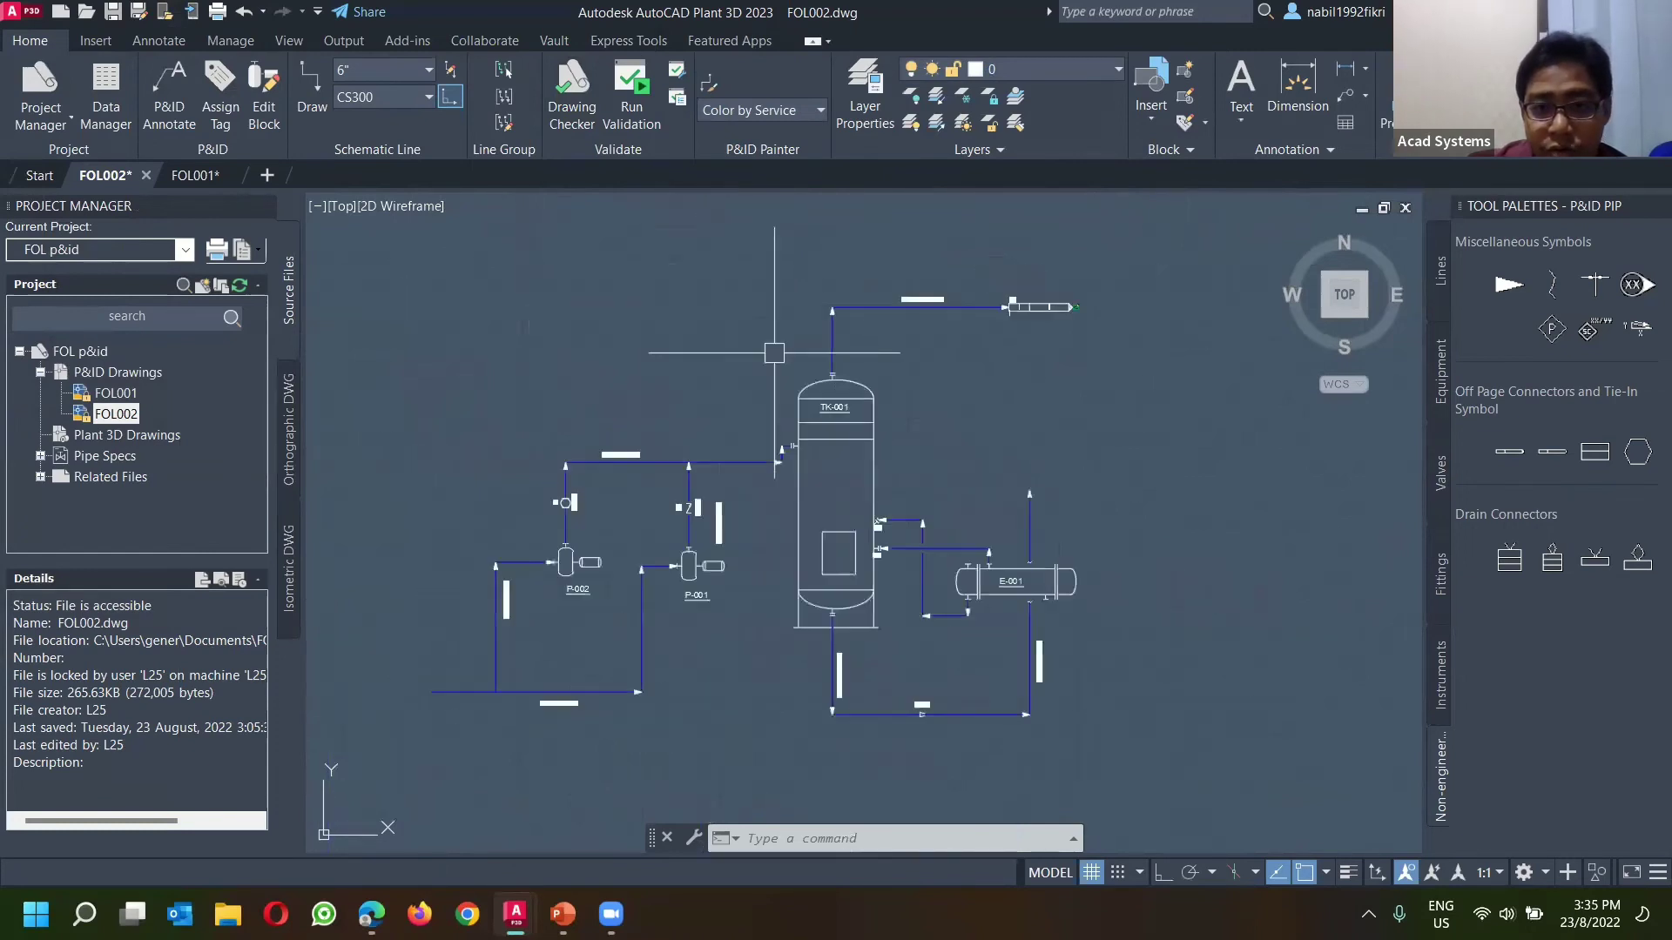
middle_click_drag(718, 535, 732, 500)
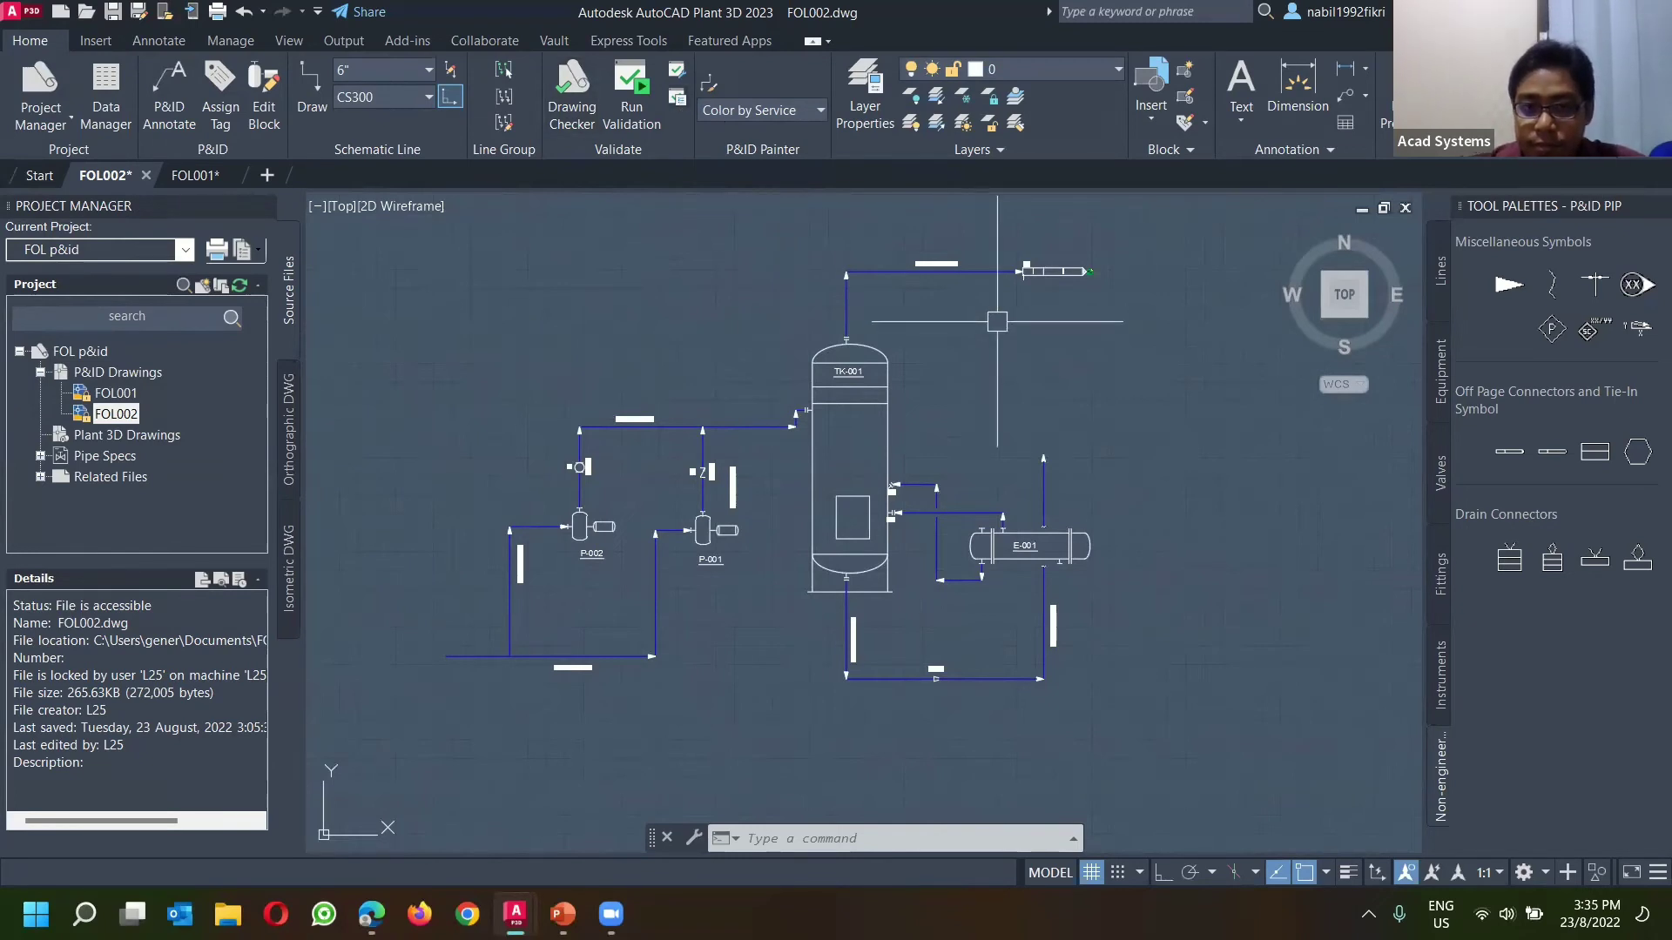
left_click(677, 97)
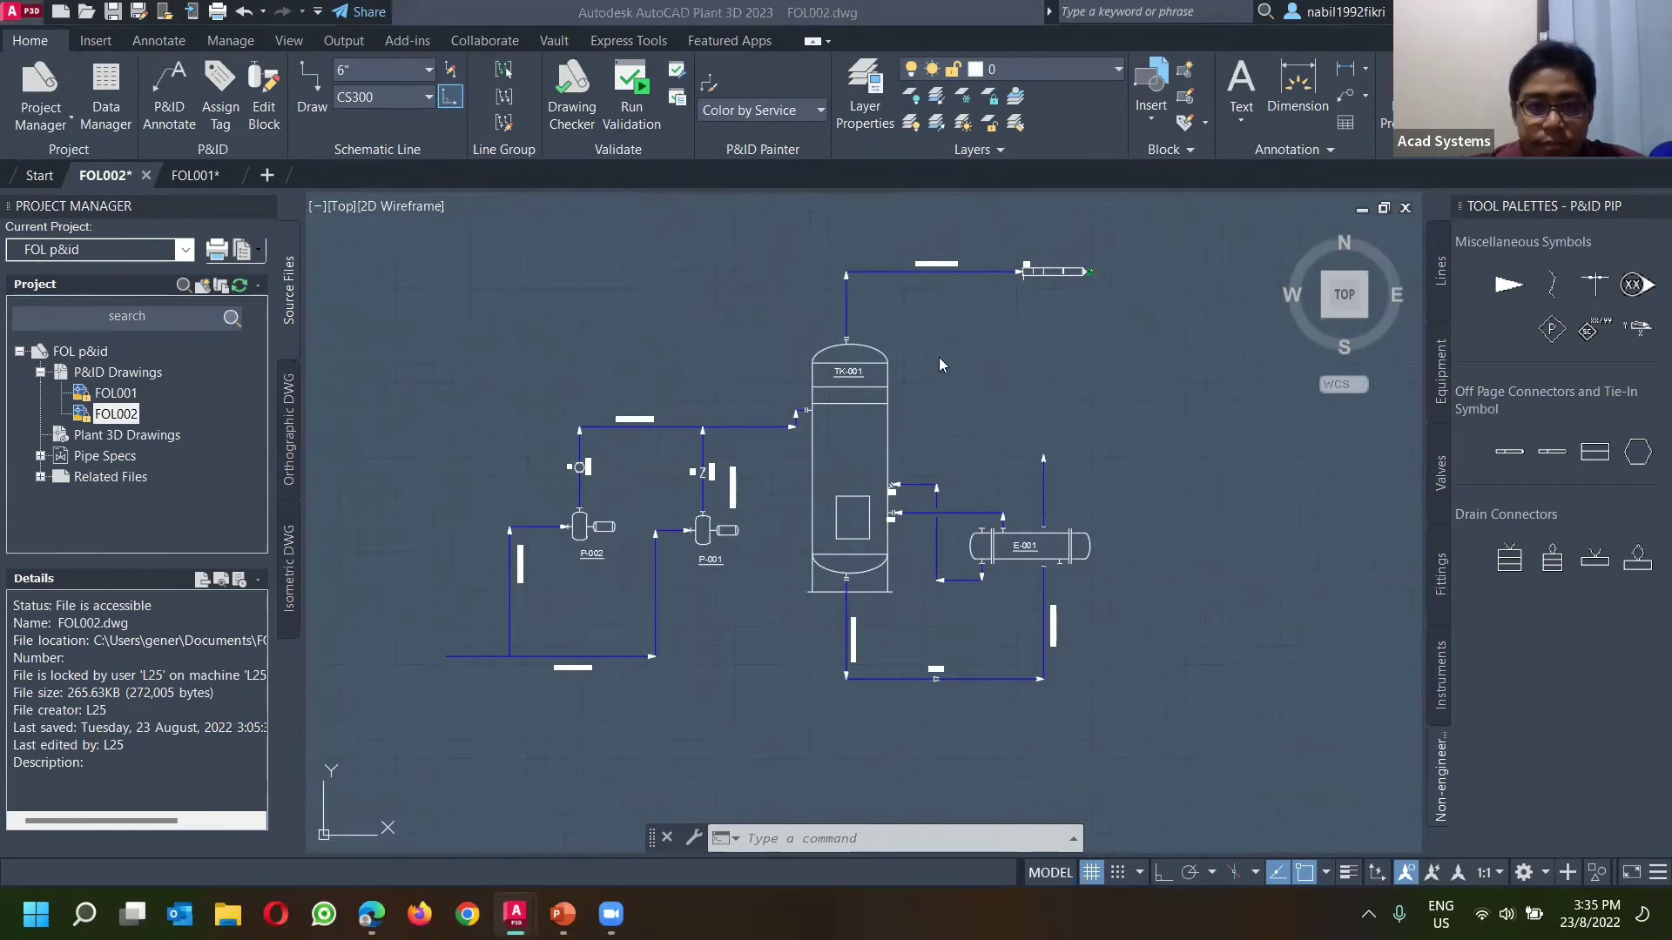
scroll(696, 313, "up", 2)
scroll(523, 296, "up", 2)
scroll(659, 357, "down", 3)
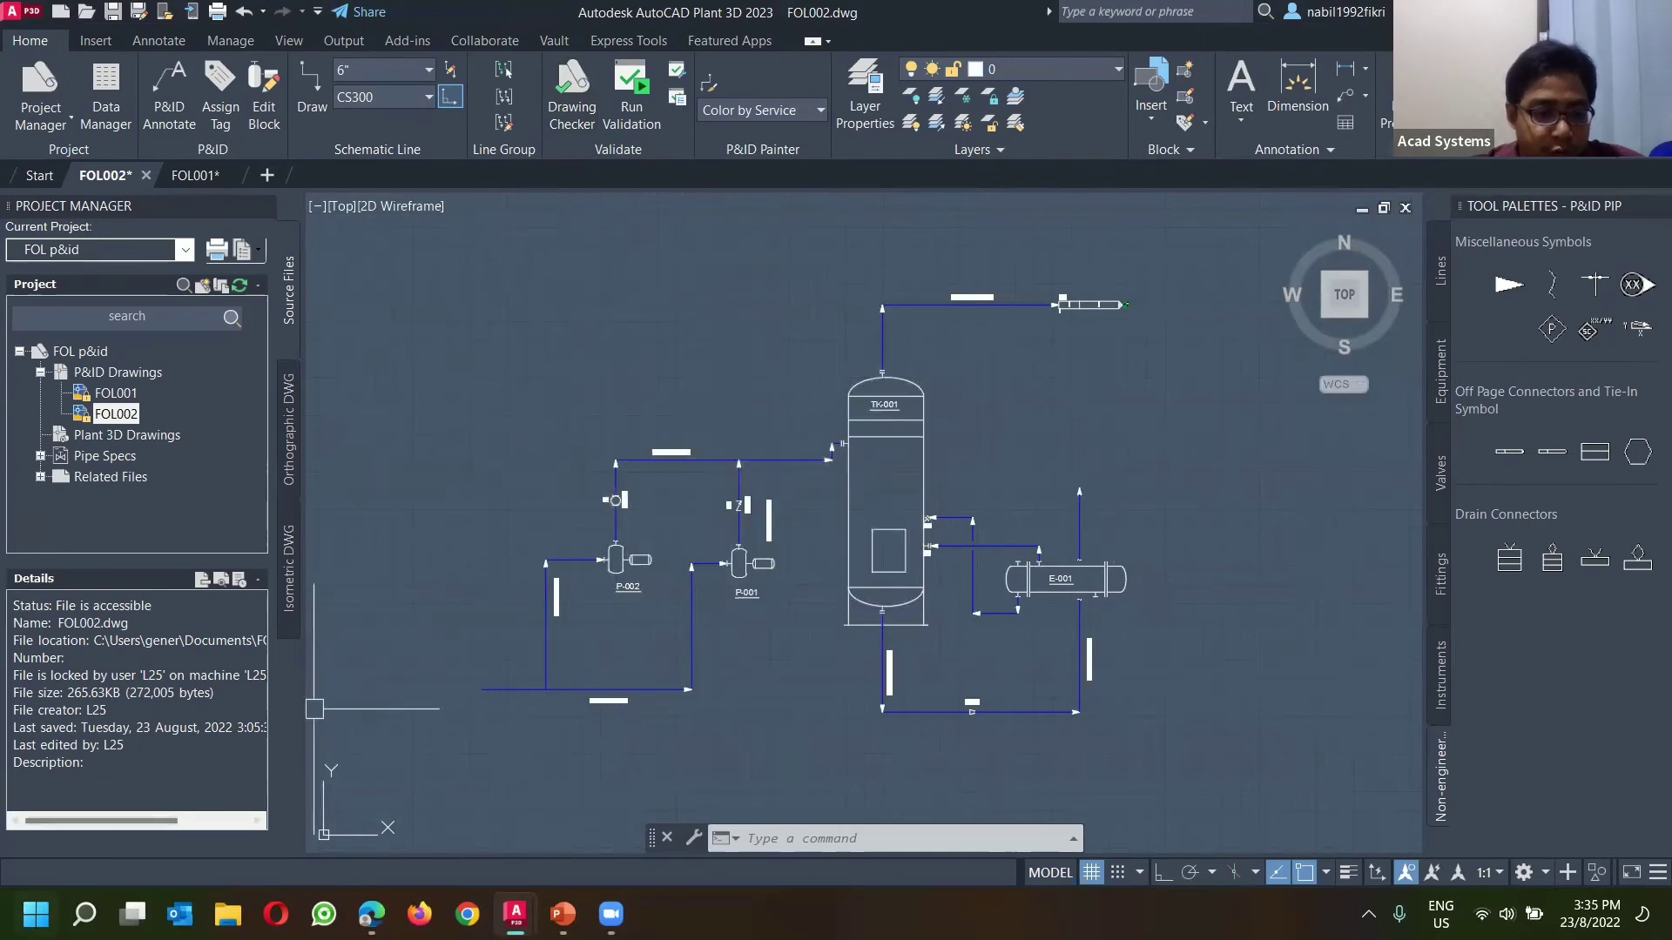
key("super")
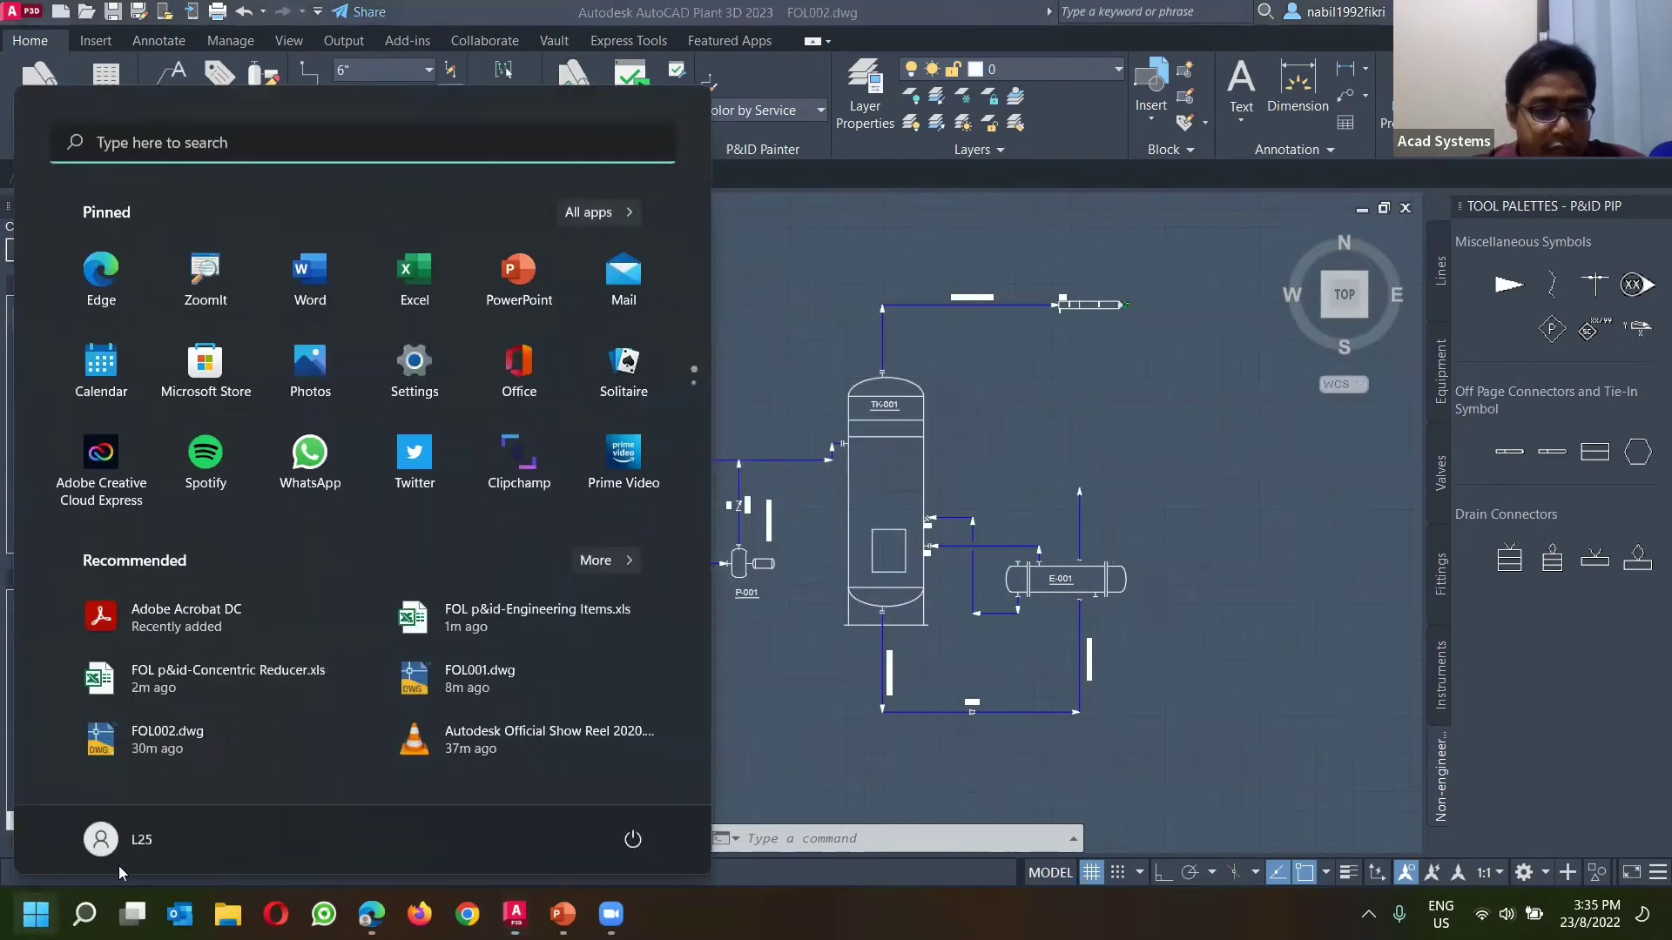
left_click(599, 213)
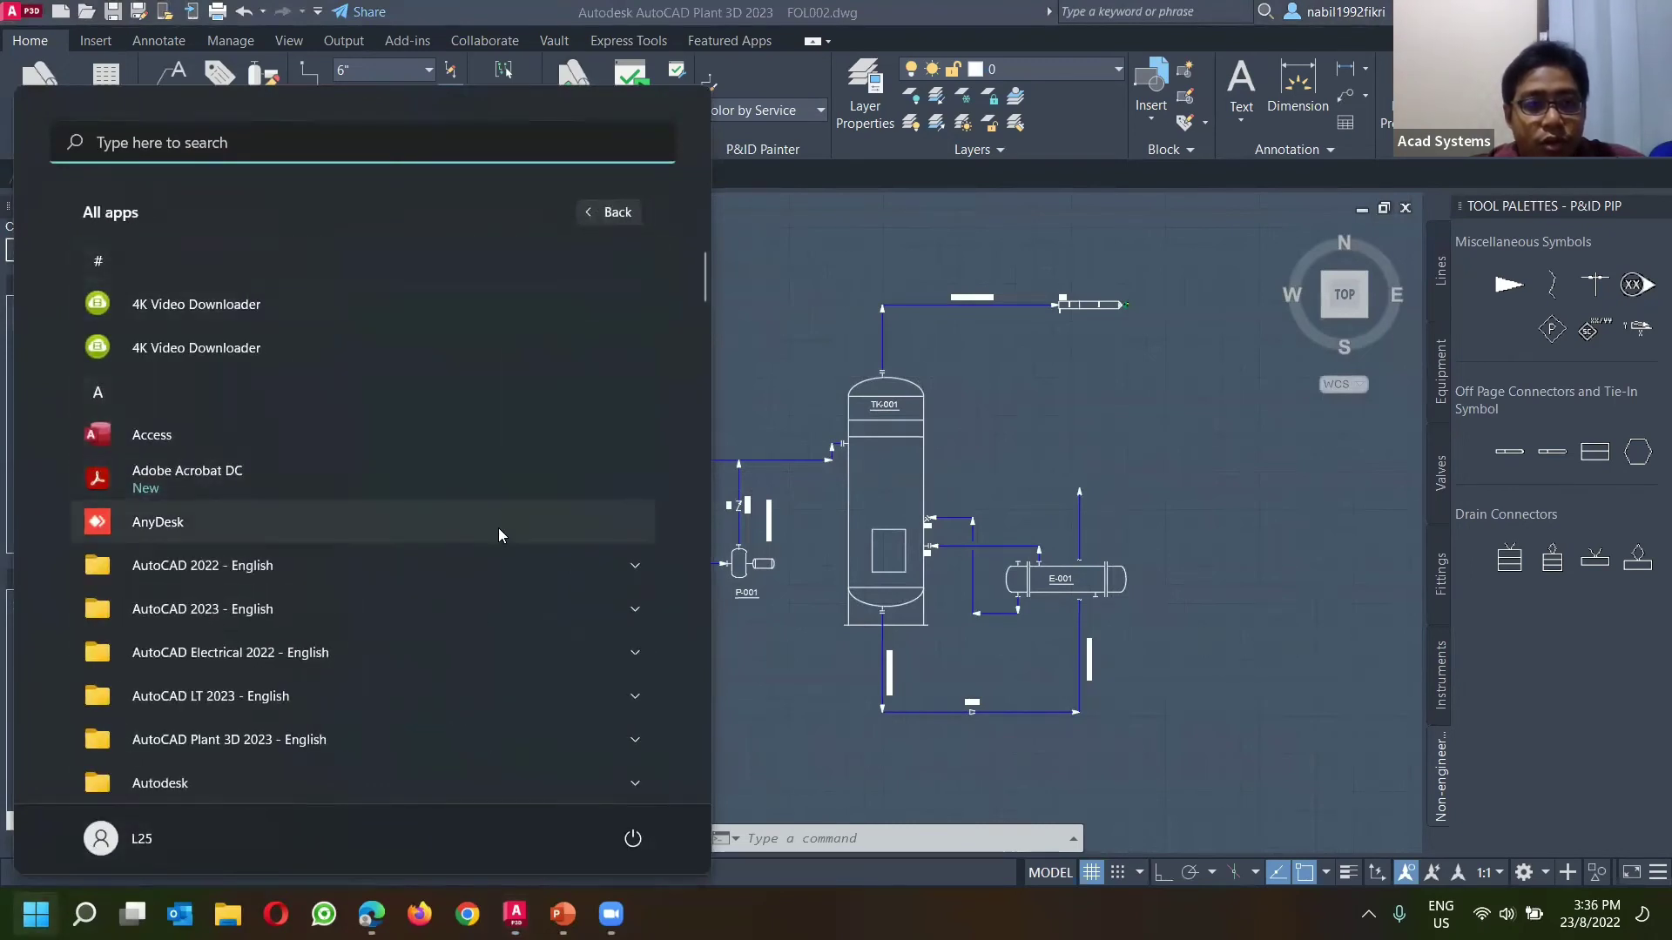
scroll(499, 511, "down", 2)
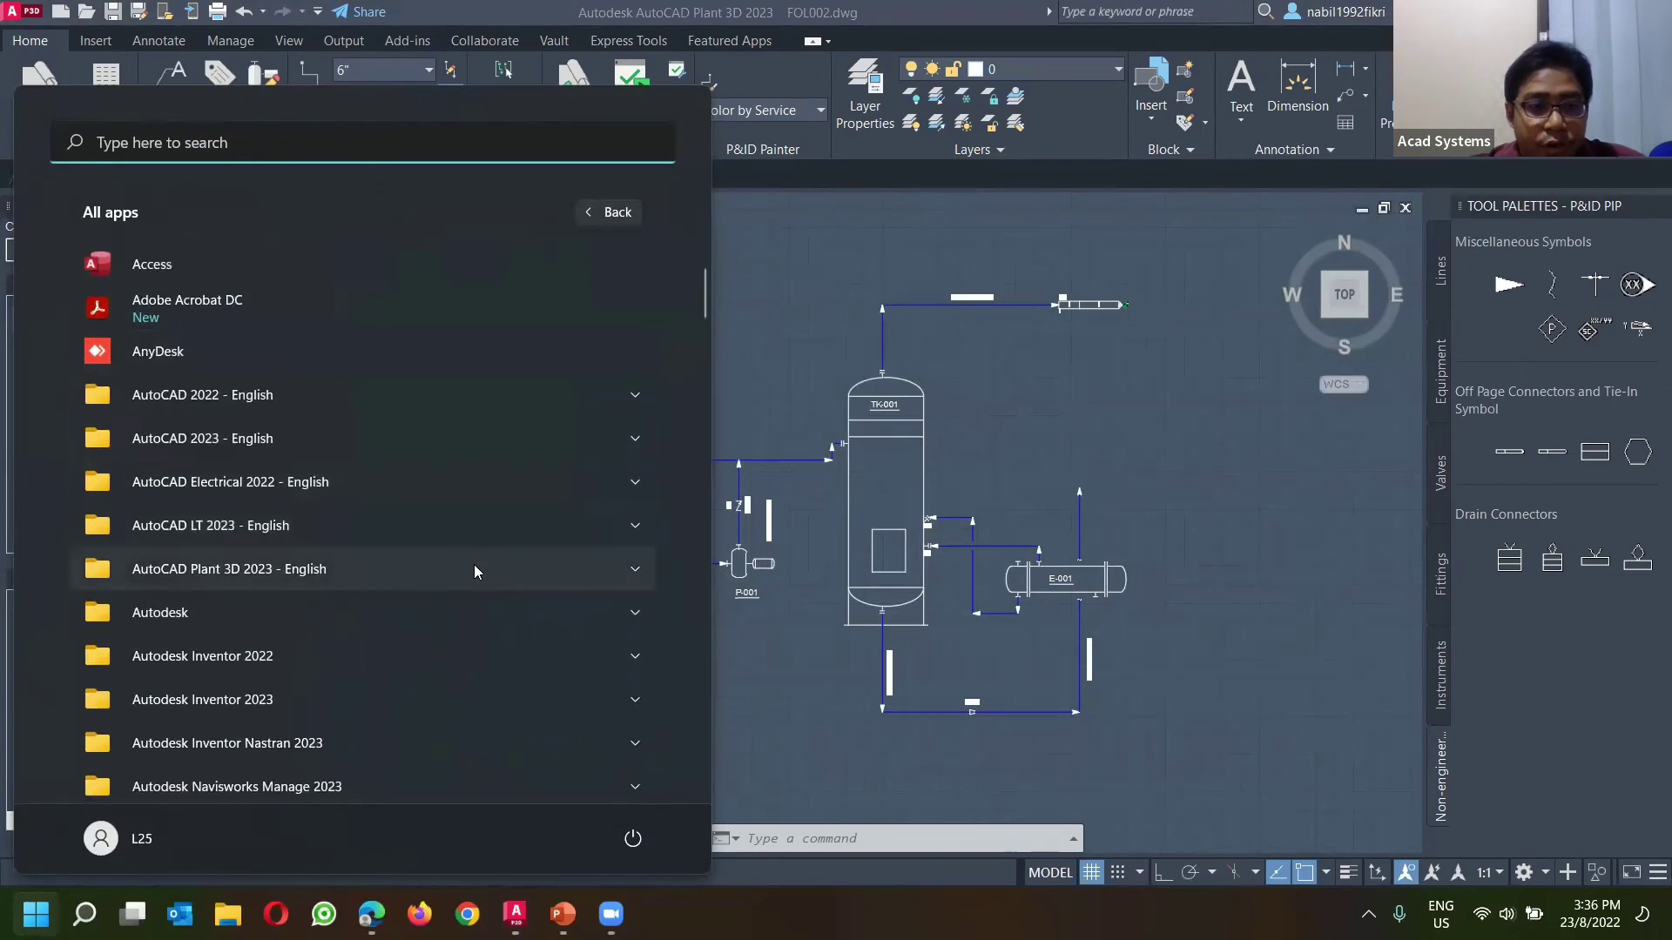
left_click(153, 577)
left_click(259, 702)
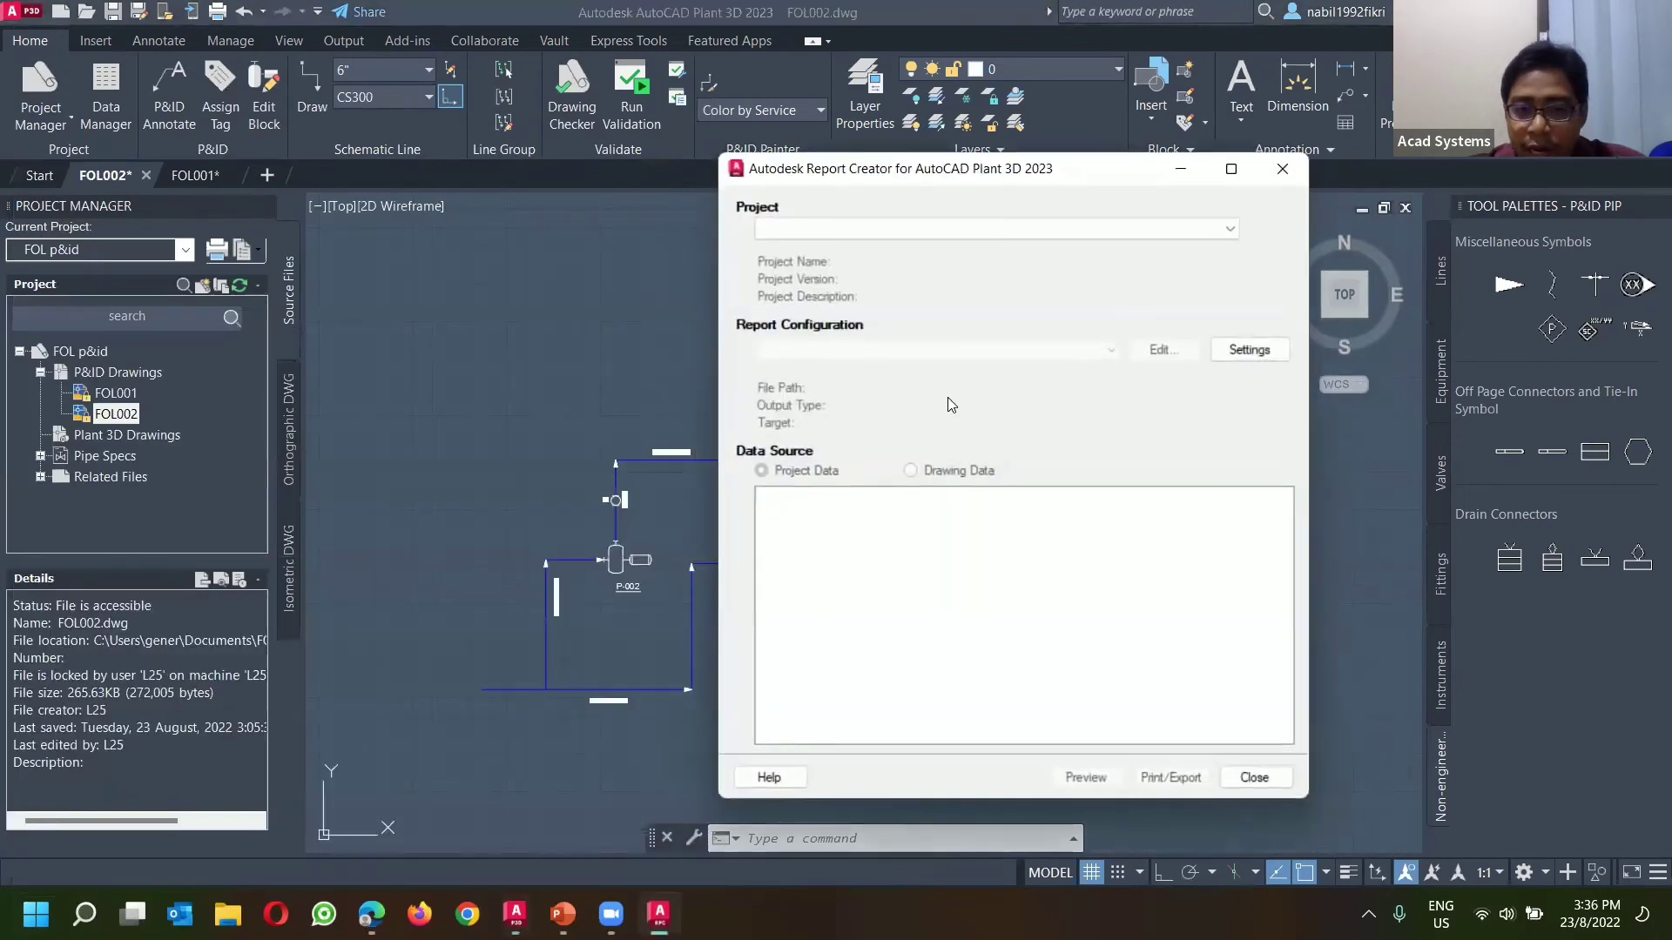
left_click(1094, 229)
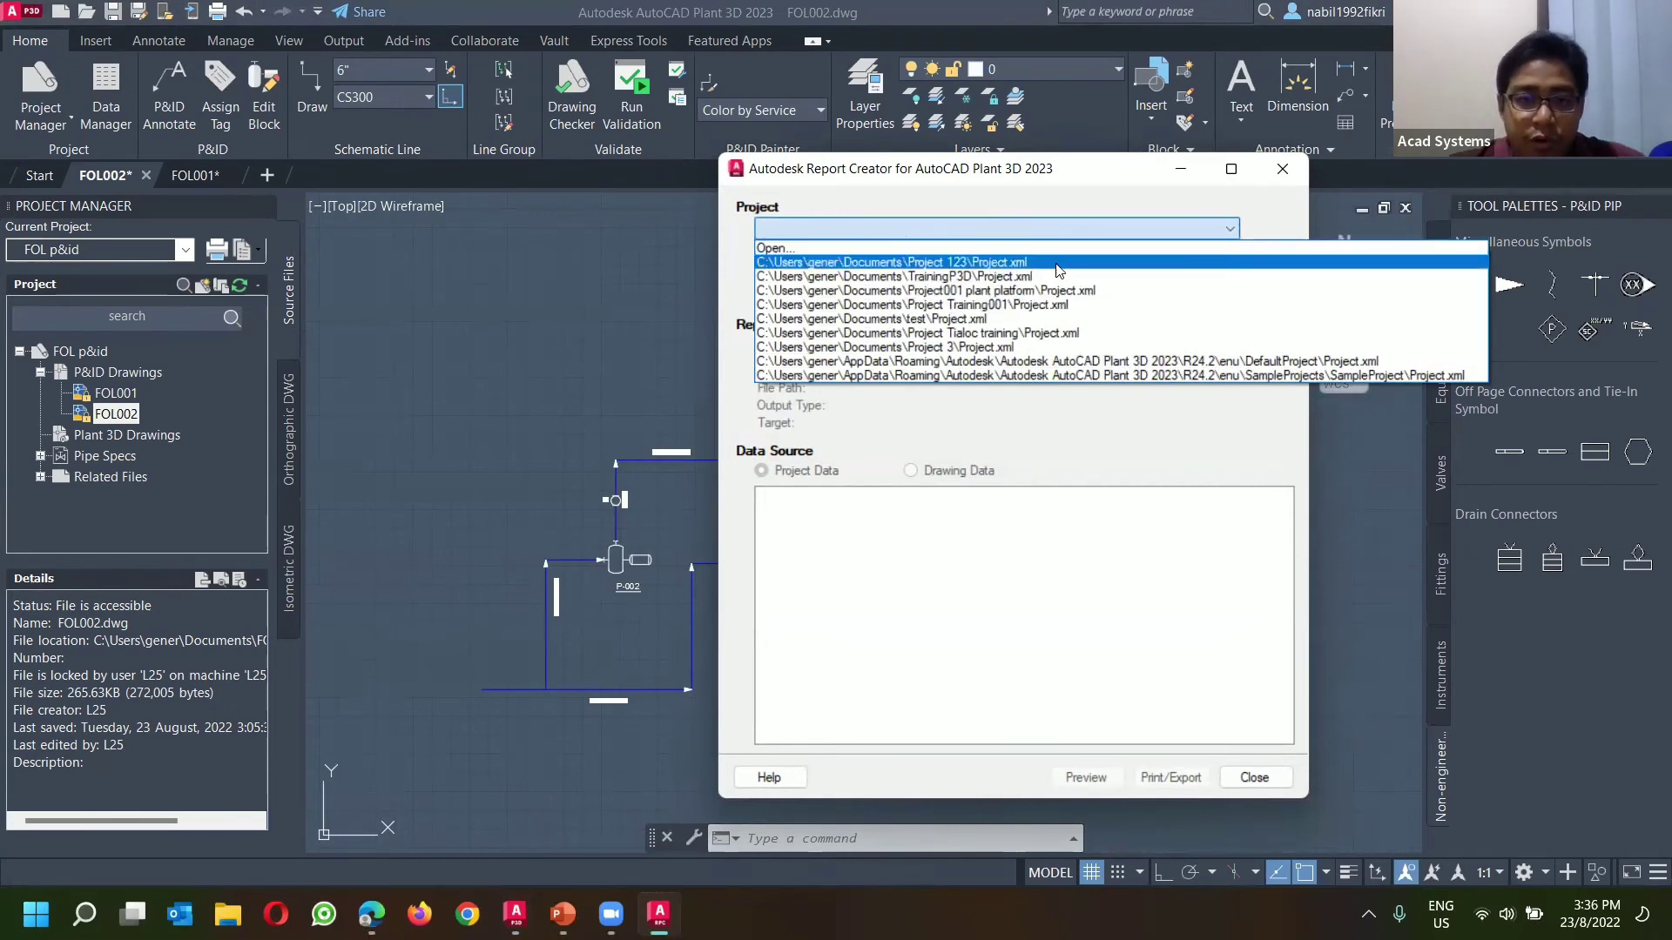
left_click(1247, 214)
left_click(1229, 228)
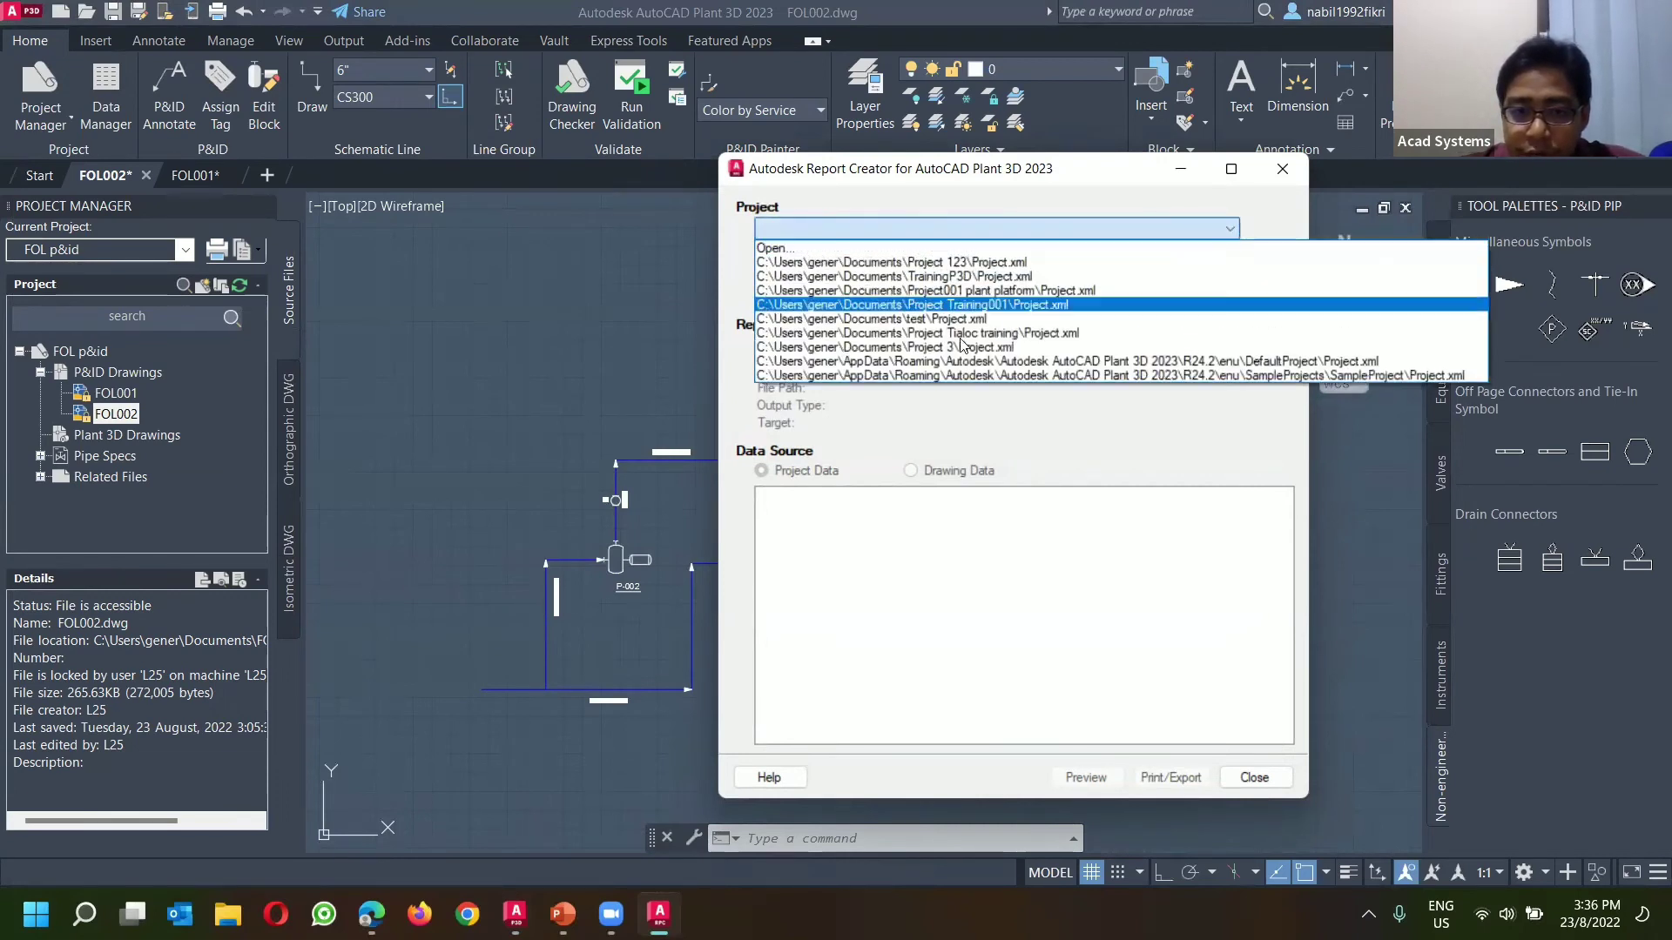
left_click(805, 254)
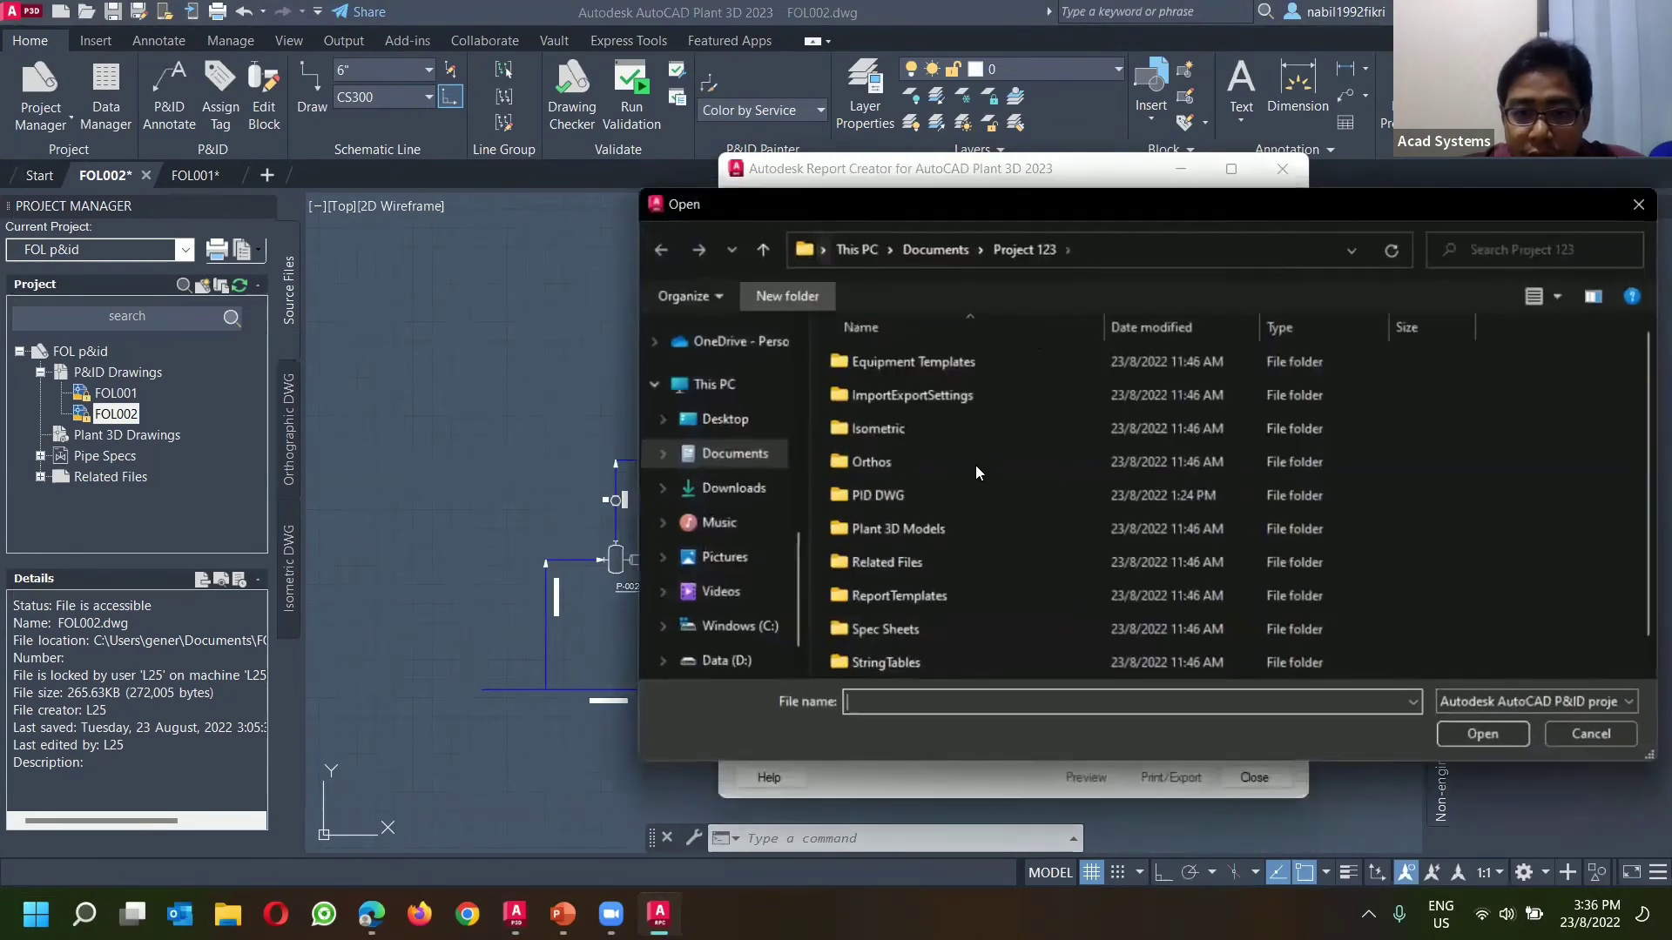
left_click(952, 249)
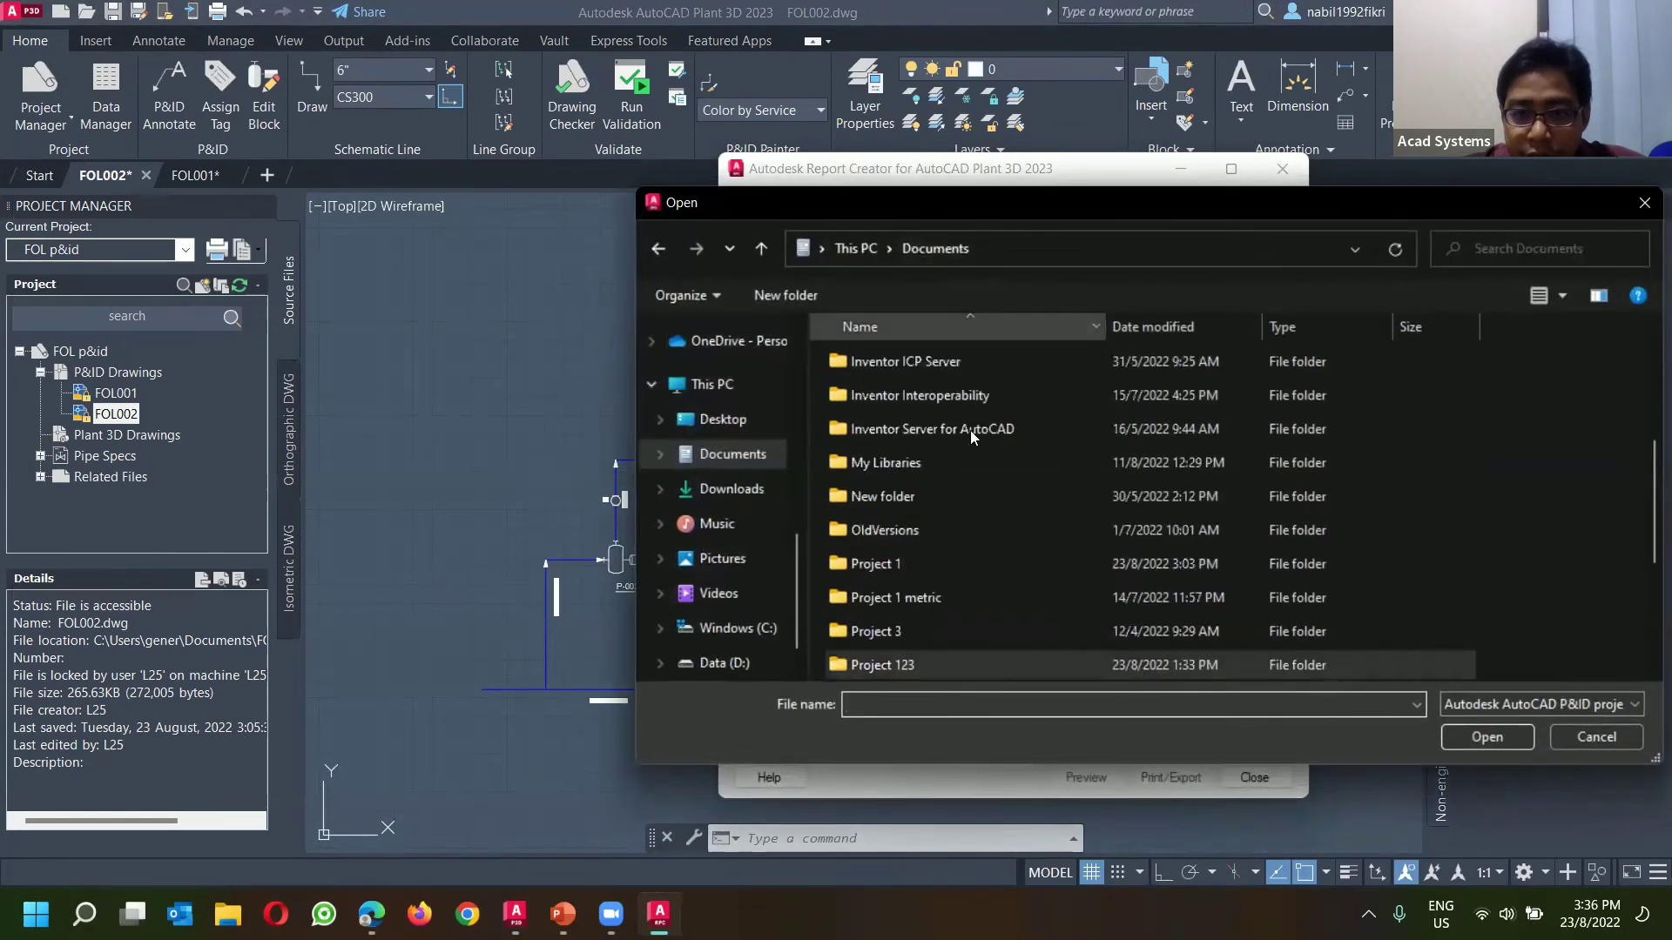
scroll(950, 425, "up", 1)
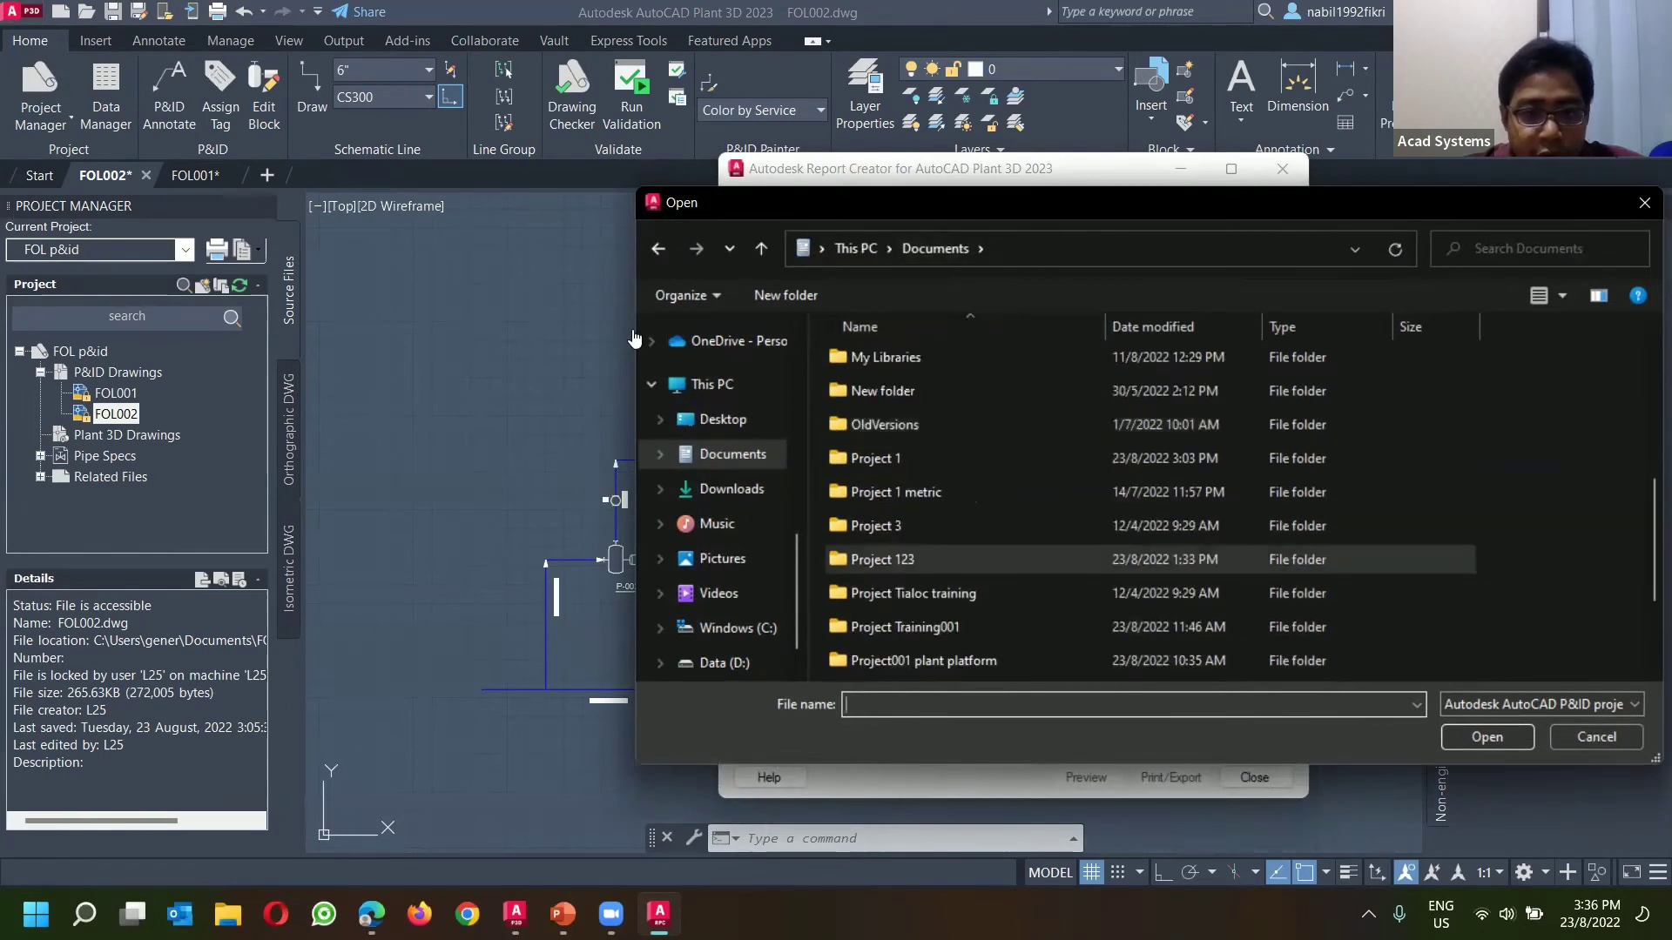
scroll(884, 445, "down", 2)
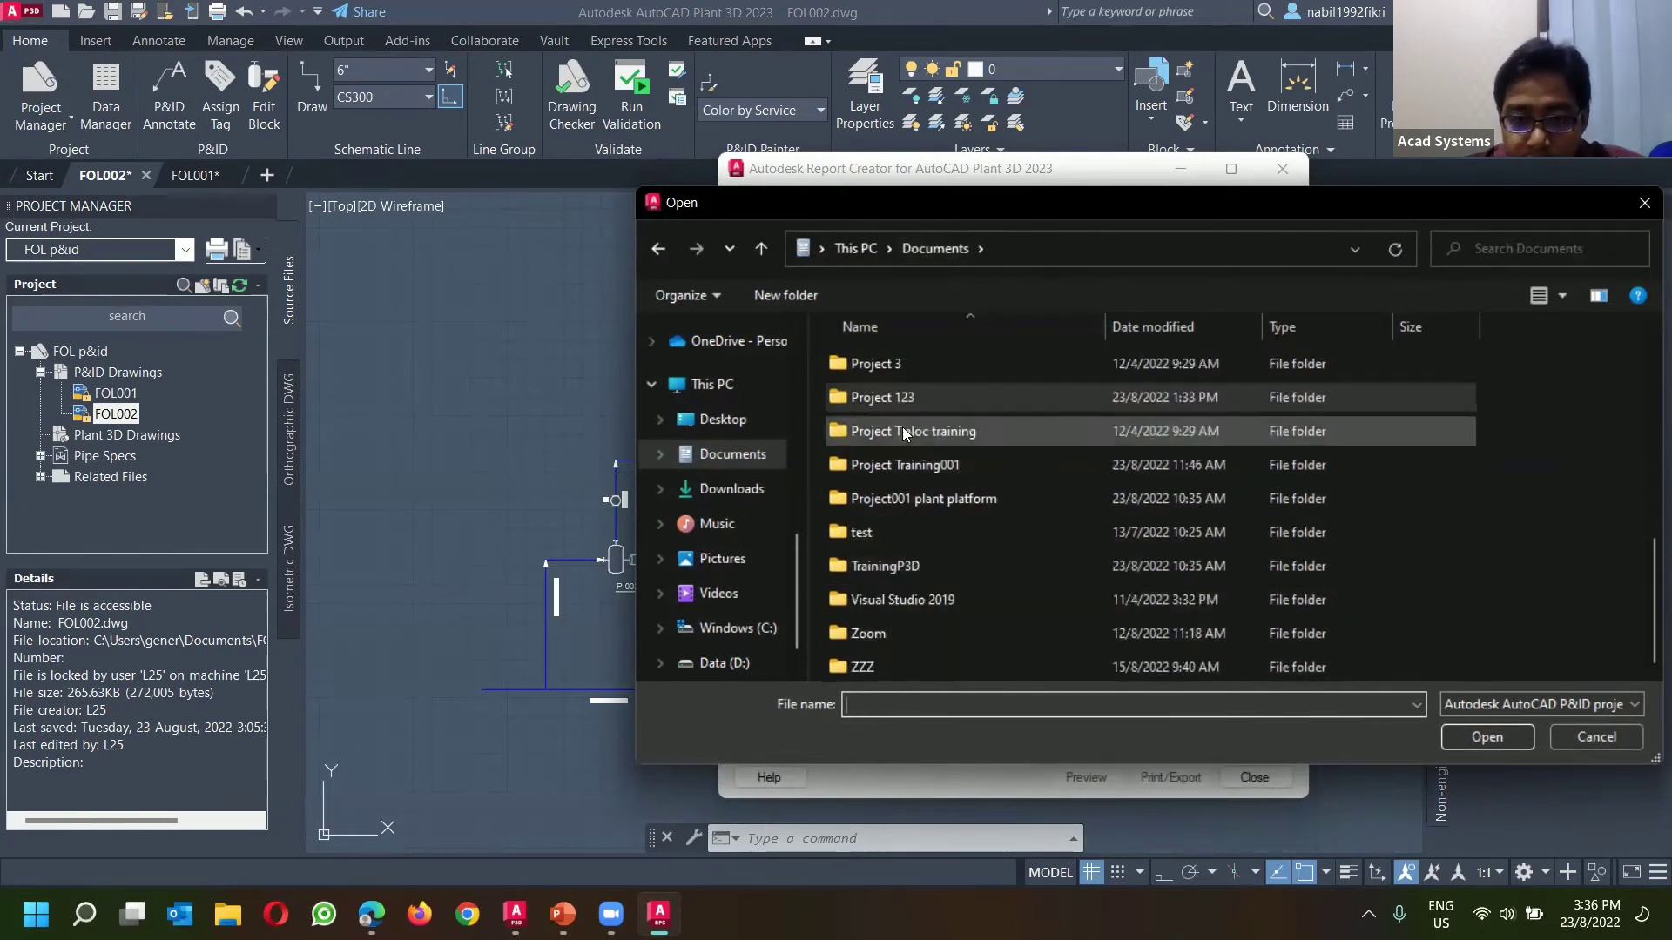
scroll(904, 425, "up", 1)
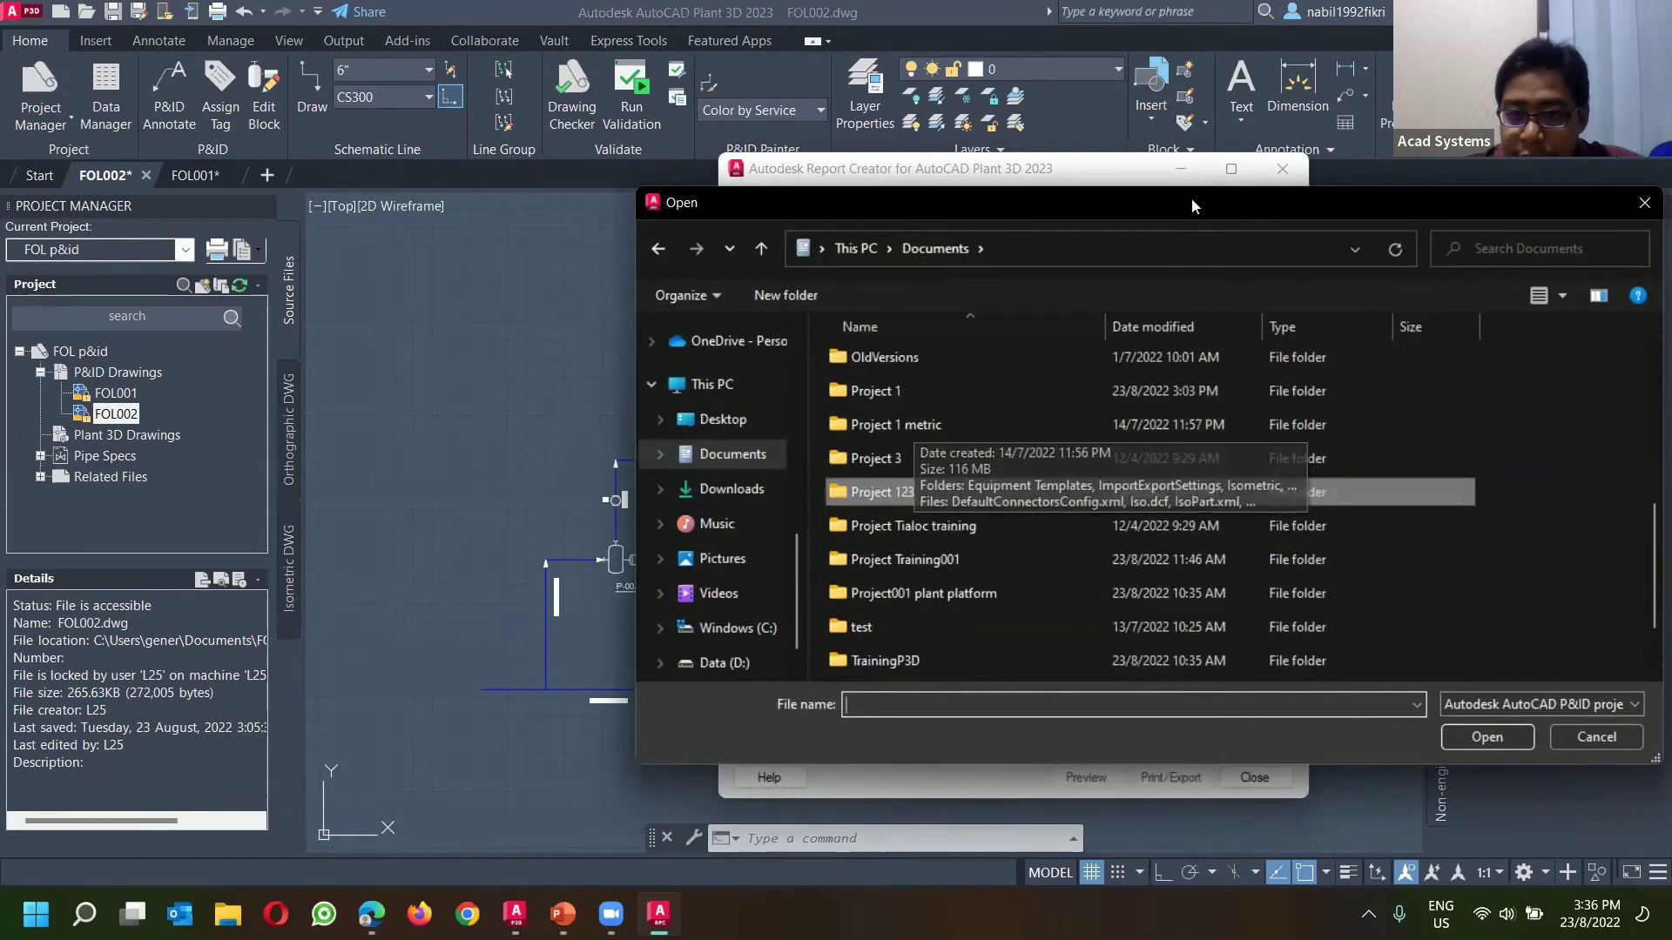
left_click_drag(1193, 196, 789, 209)
left_click(1245, 213)
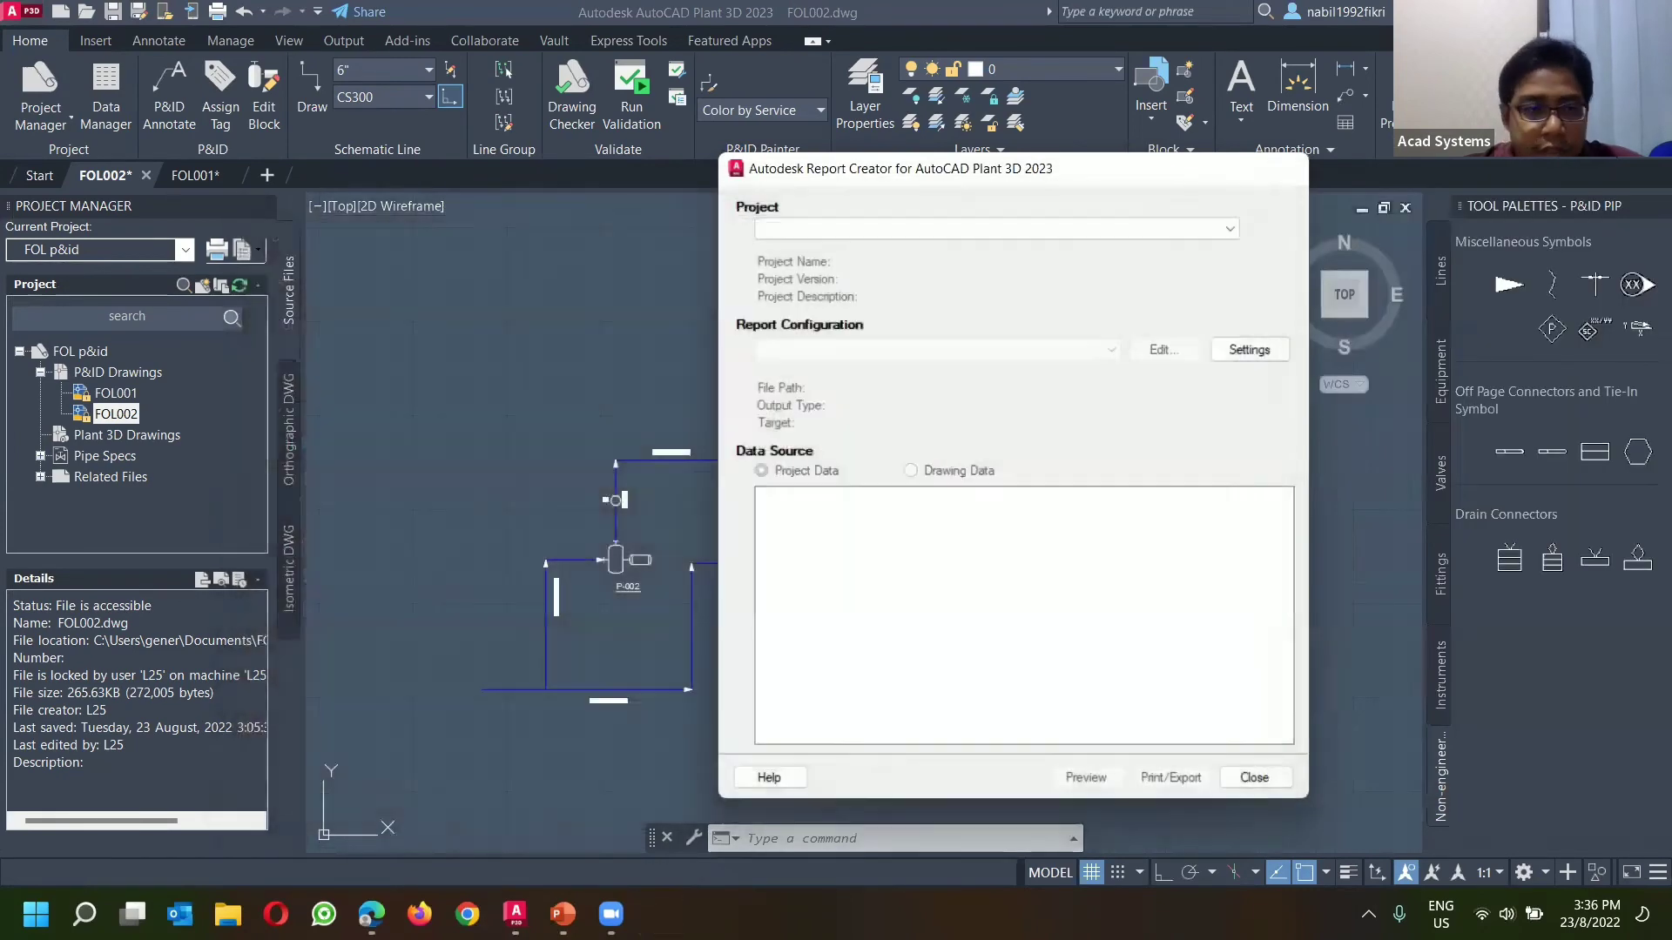
left_click(1282, 169)
Step: Save the FOL002 drawing and launch Report Creator for AutoCAD Plant 3D 2023
left_click(113, 11)
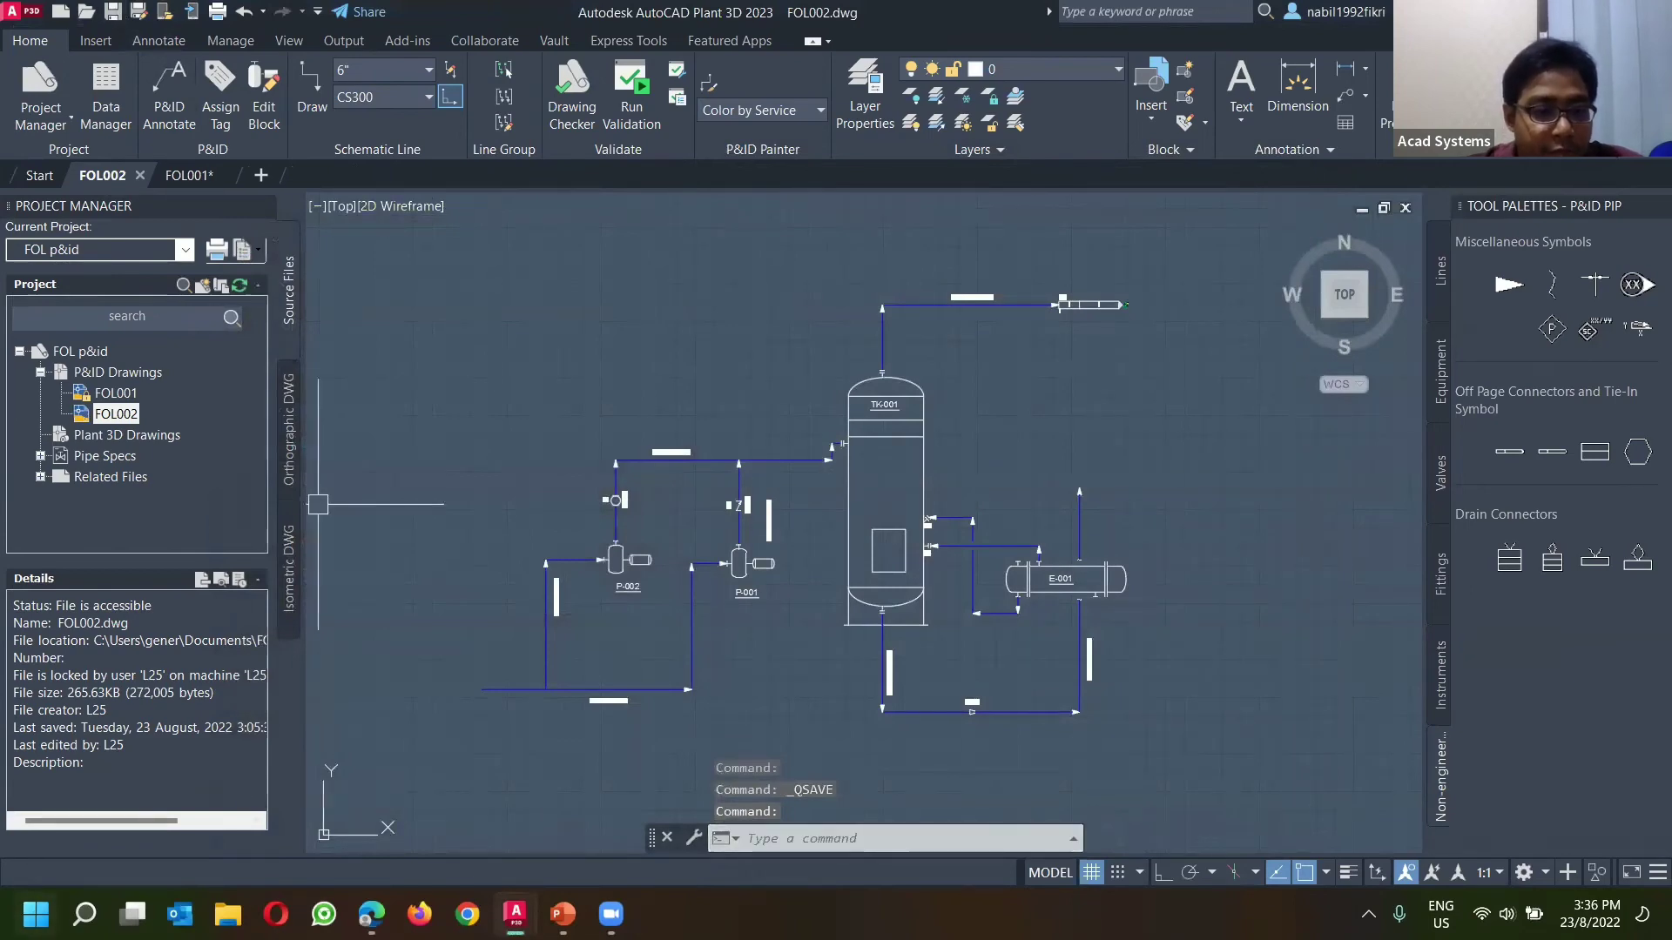
key("super")
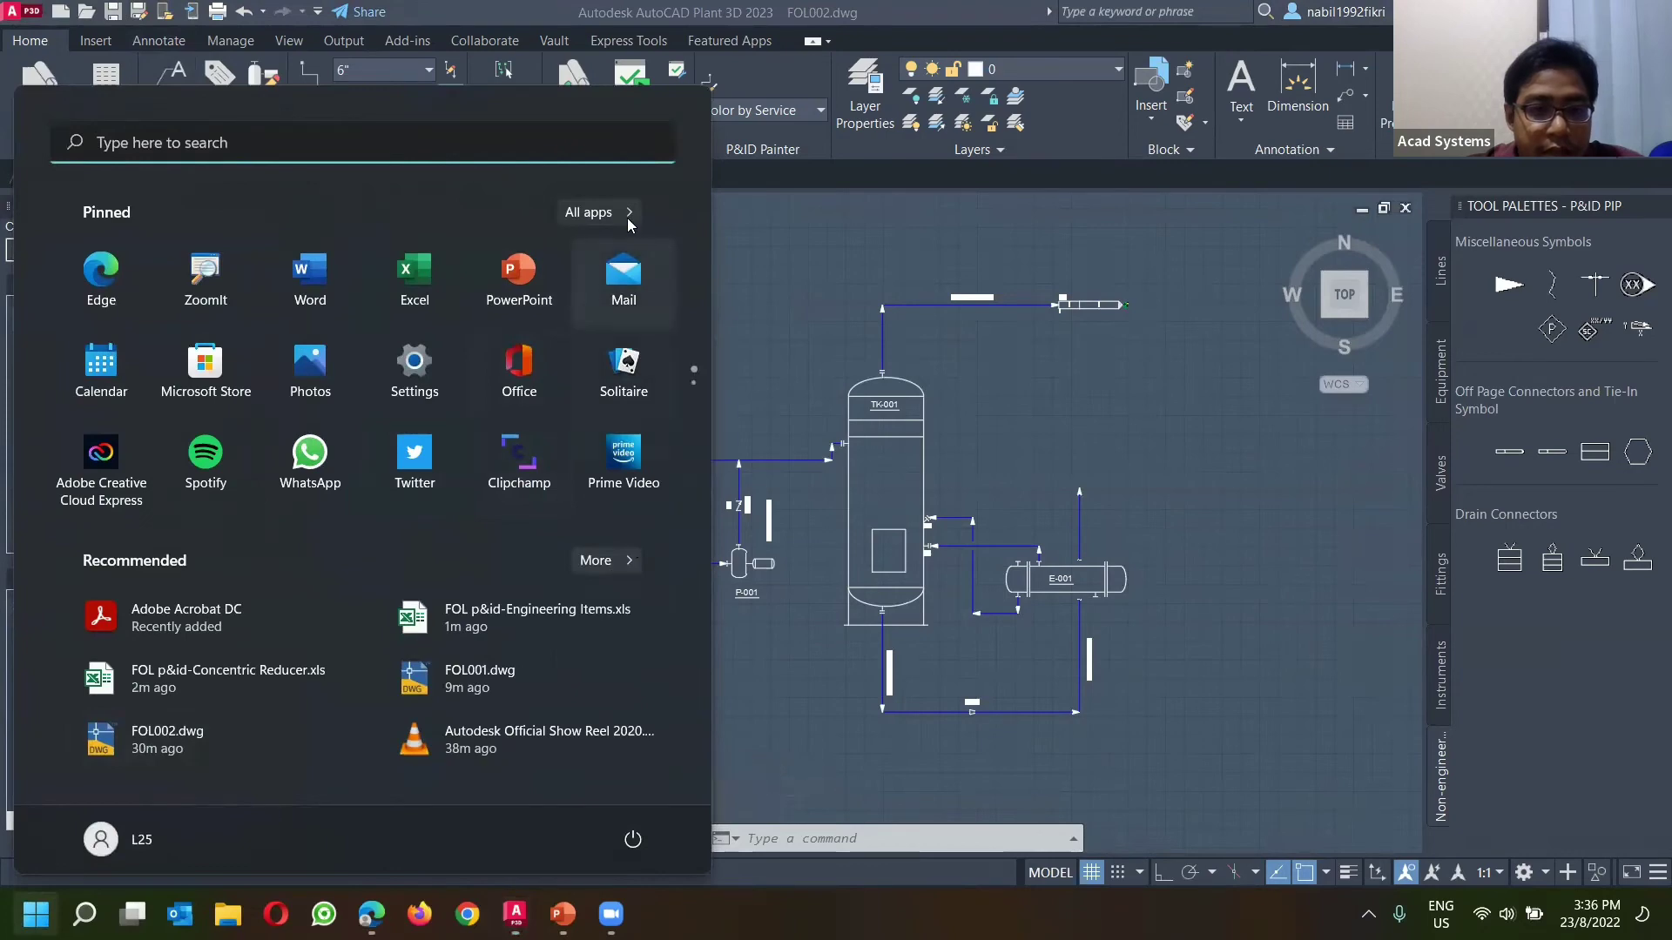
left_click(597, 212)
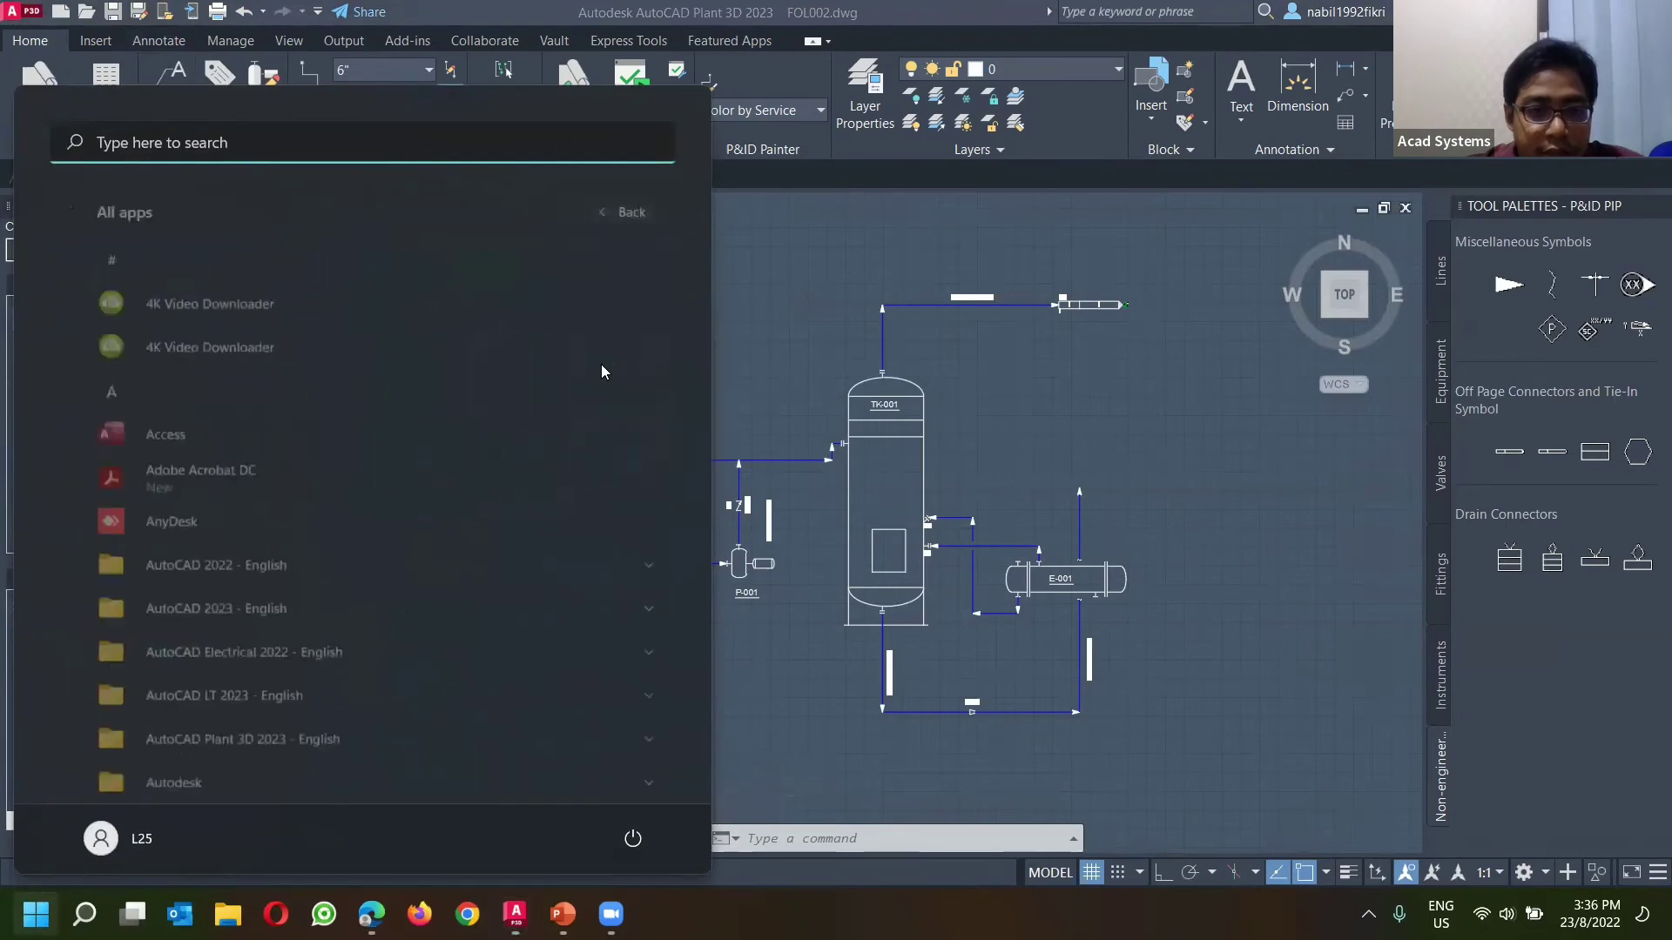
left_click(488, 732)
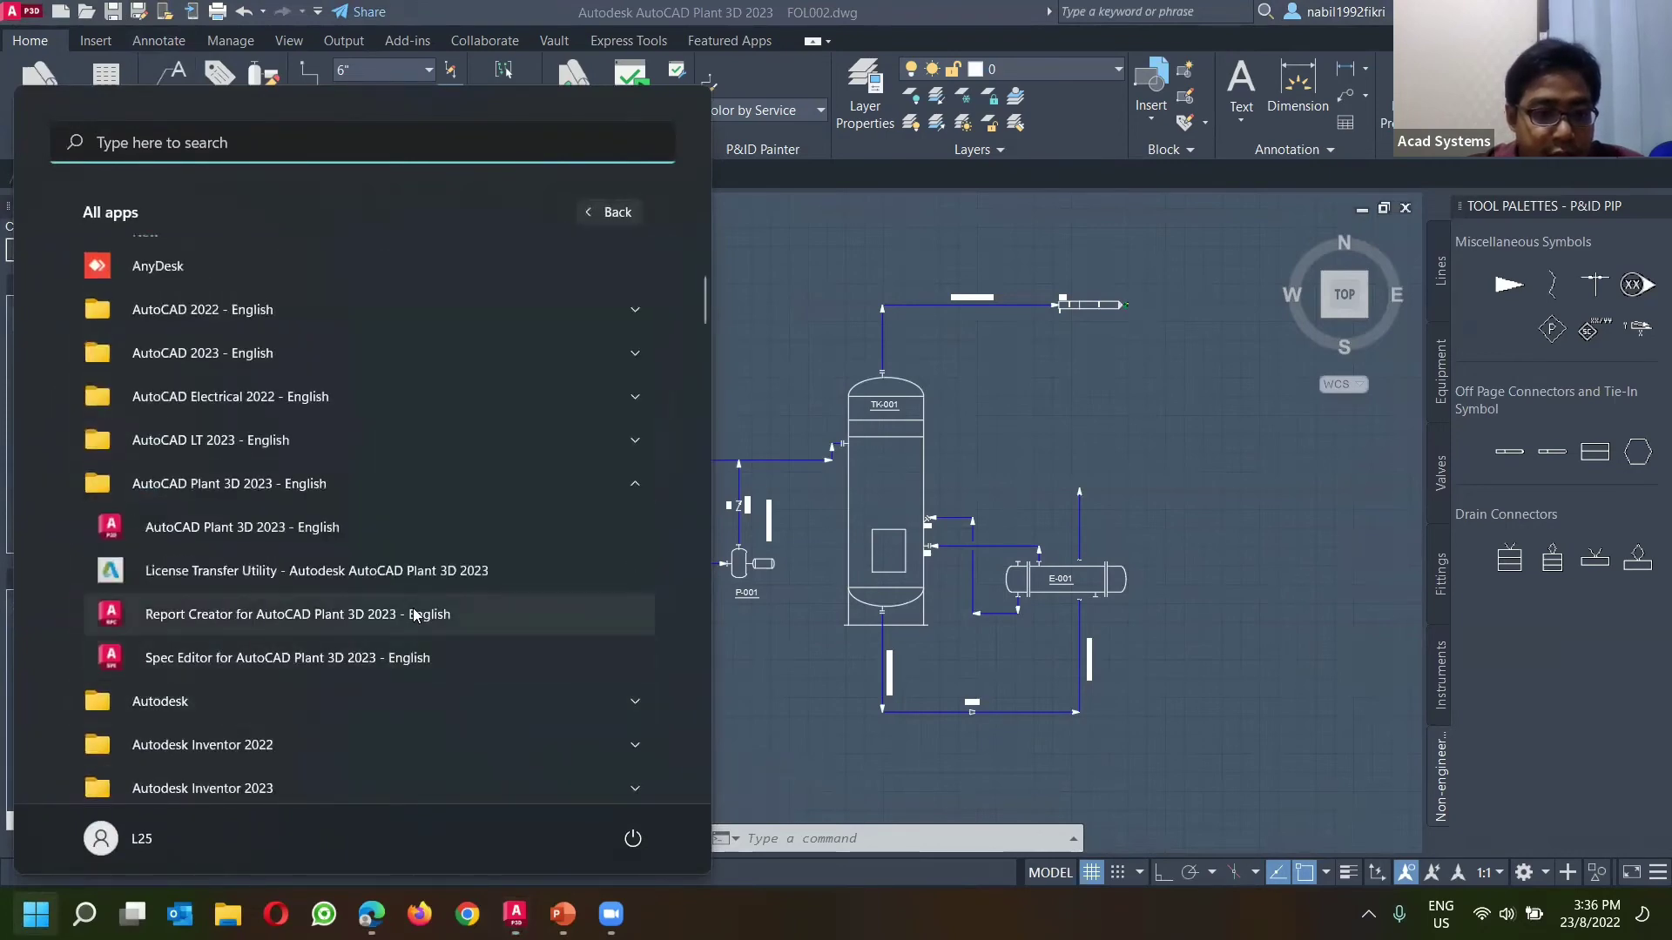
left_click(453, 614)
Step: Load Project.xml from the FOL p&id folder in Documents as the report project
left_click(1229, 228)
left_click(1093, 263)
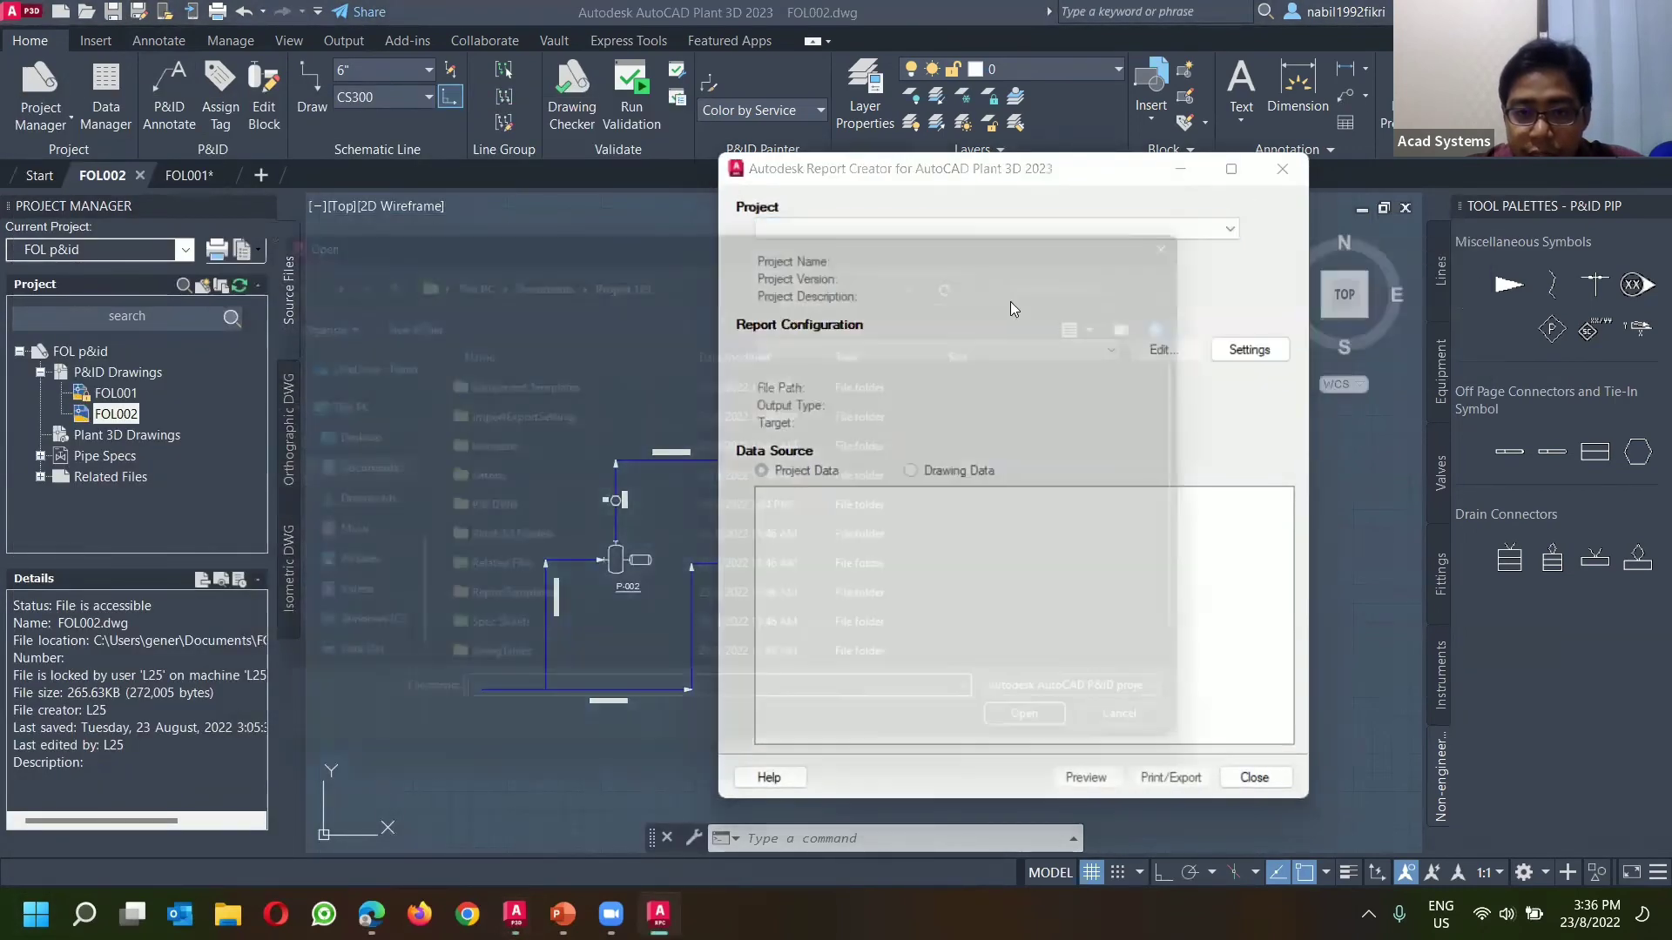
scroll(522, 539, "down", 1)
scroll(539, 558, "up", 1)
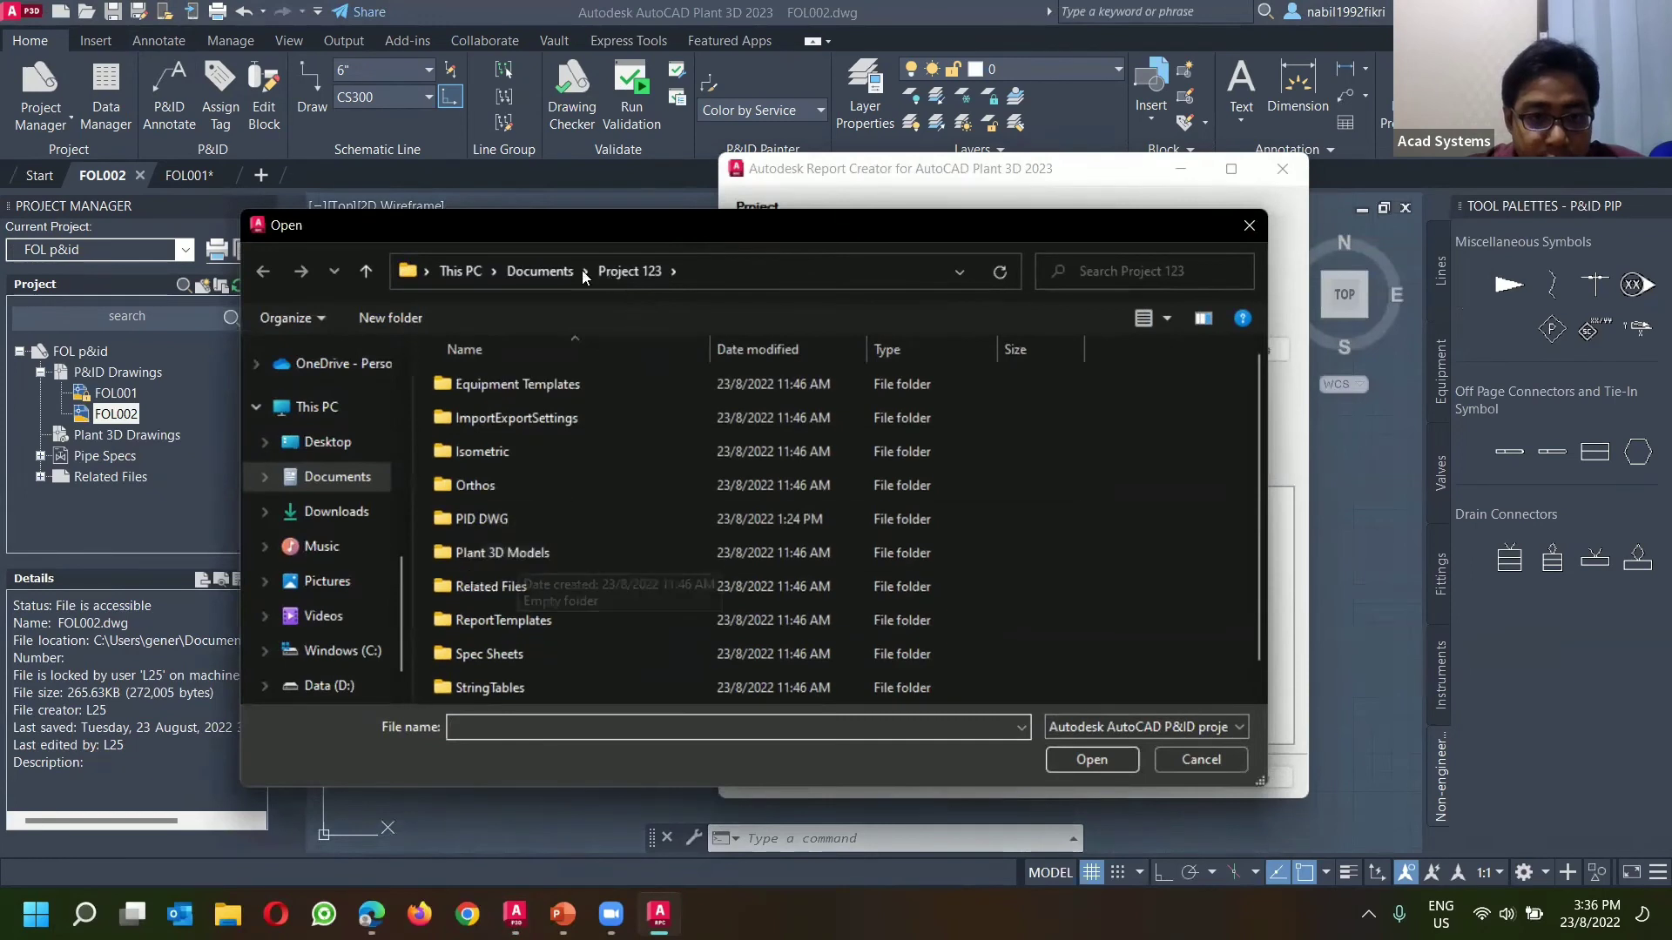
left_click(553, 277)
scroll(519, 592, "down", 2)
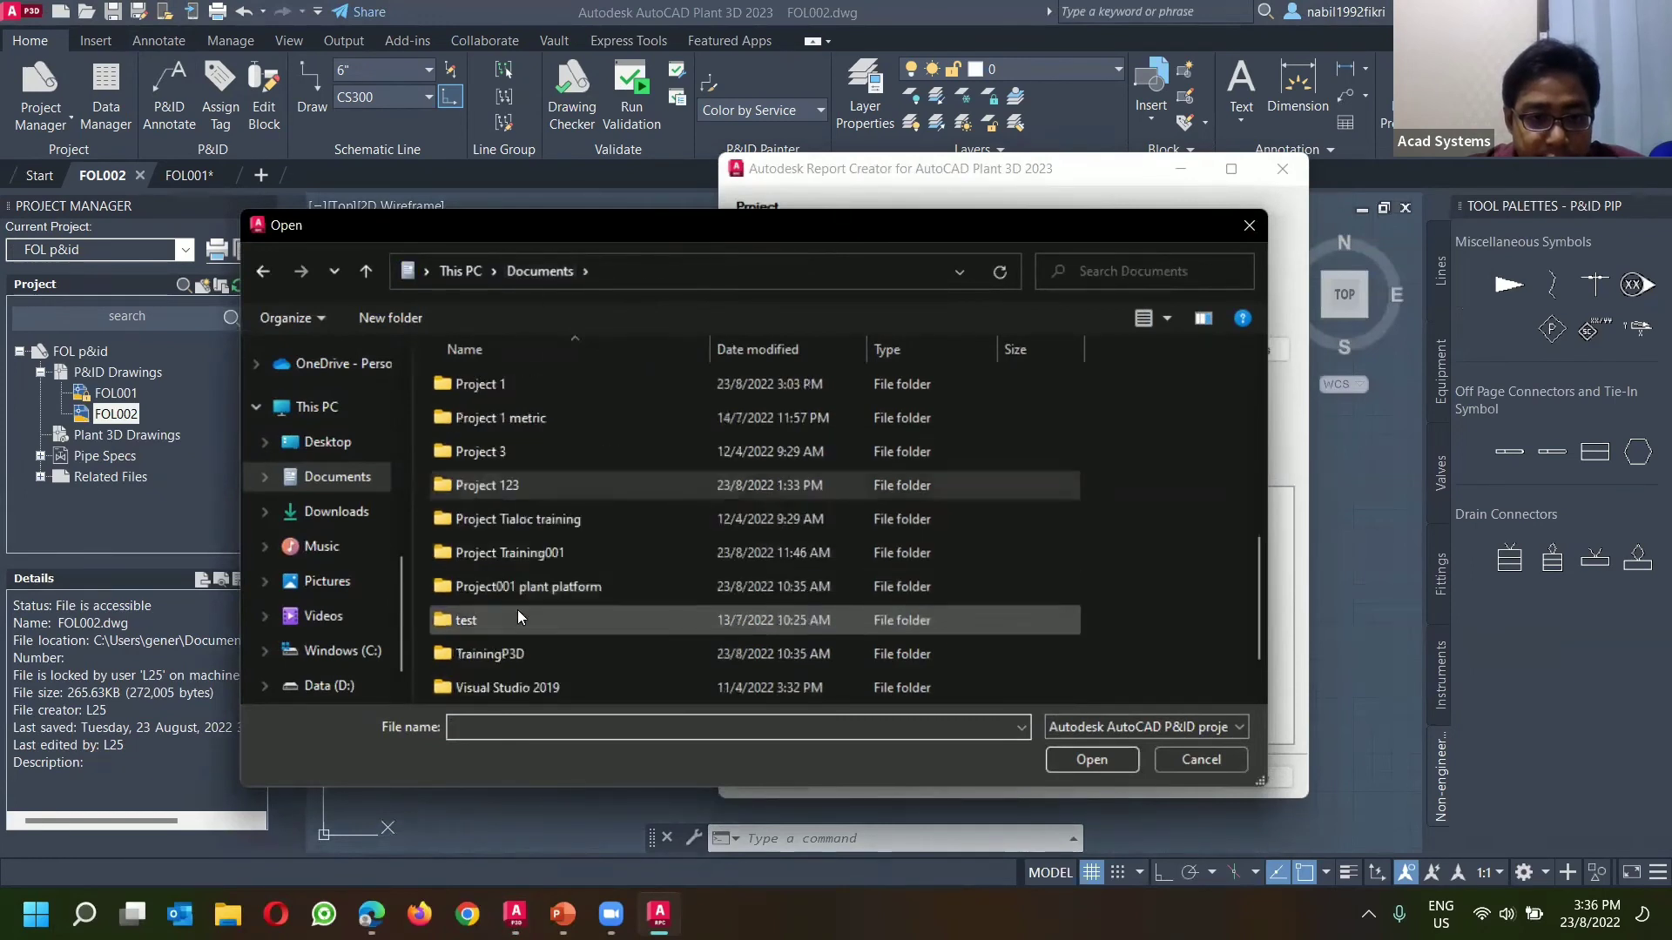
scroll(516, 532, "up", 3)
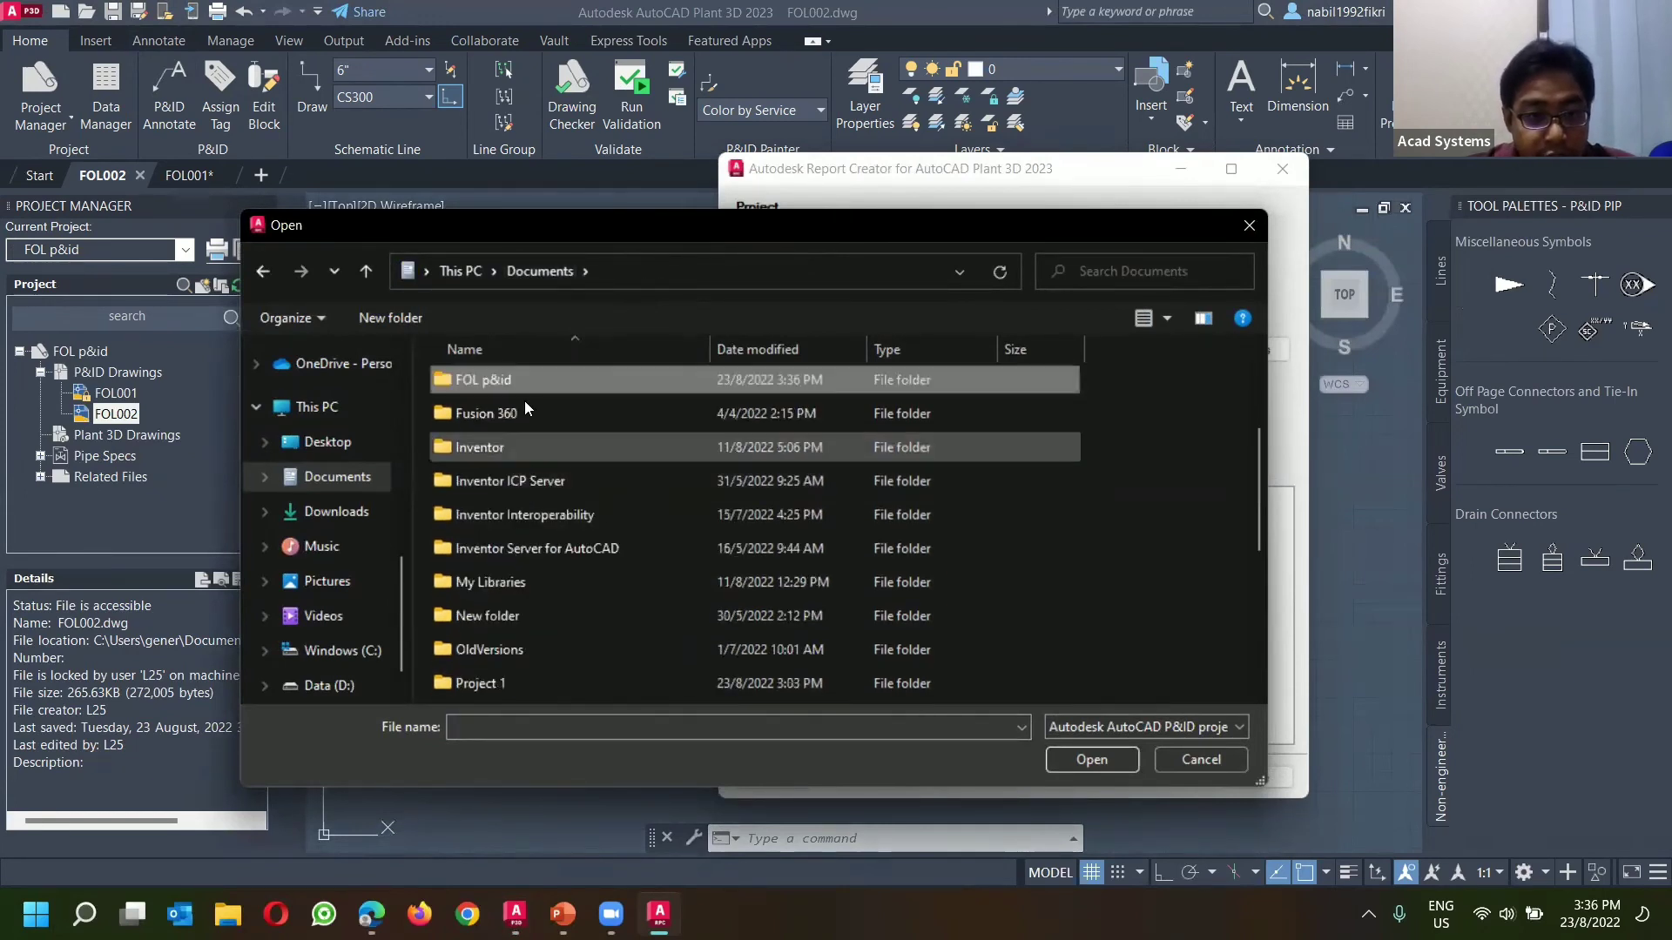
double_click(521, 380)
double_click(491, 686)
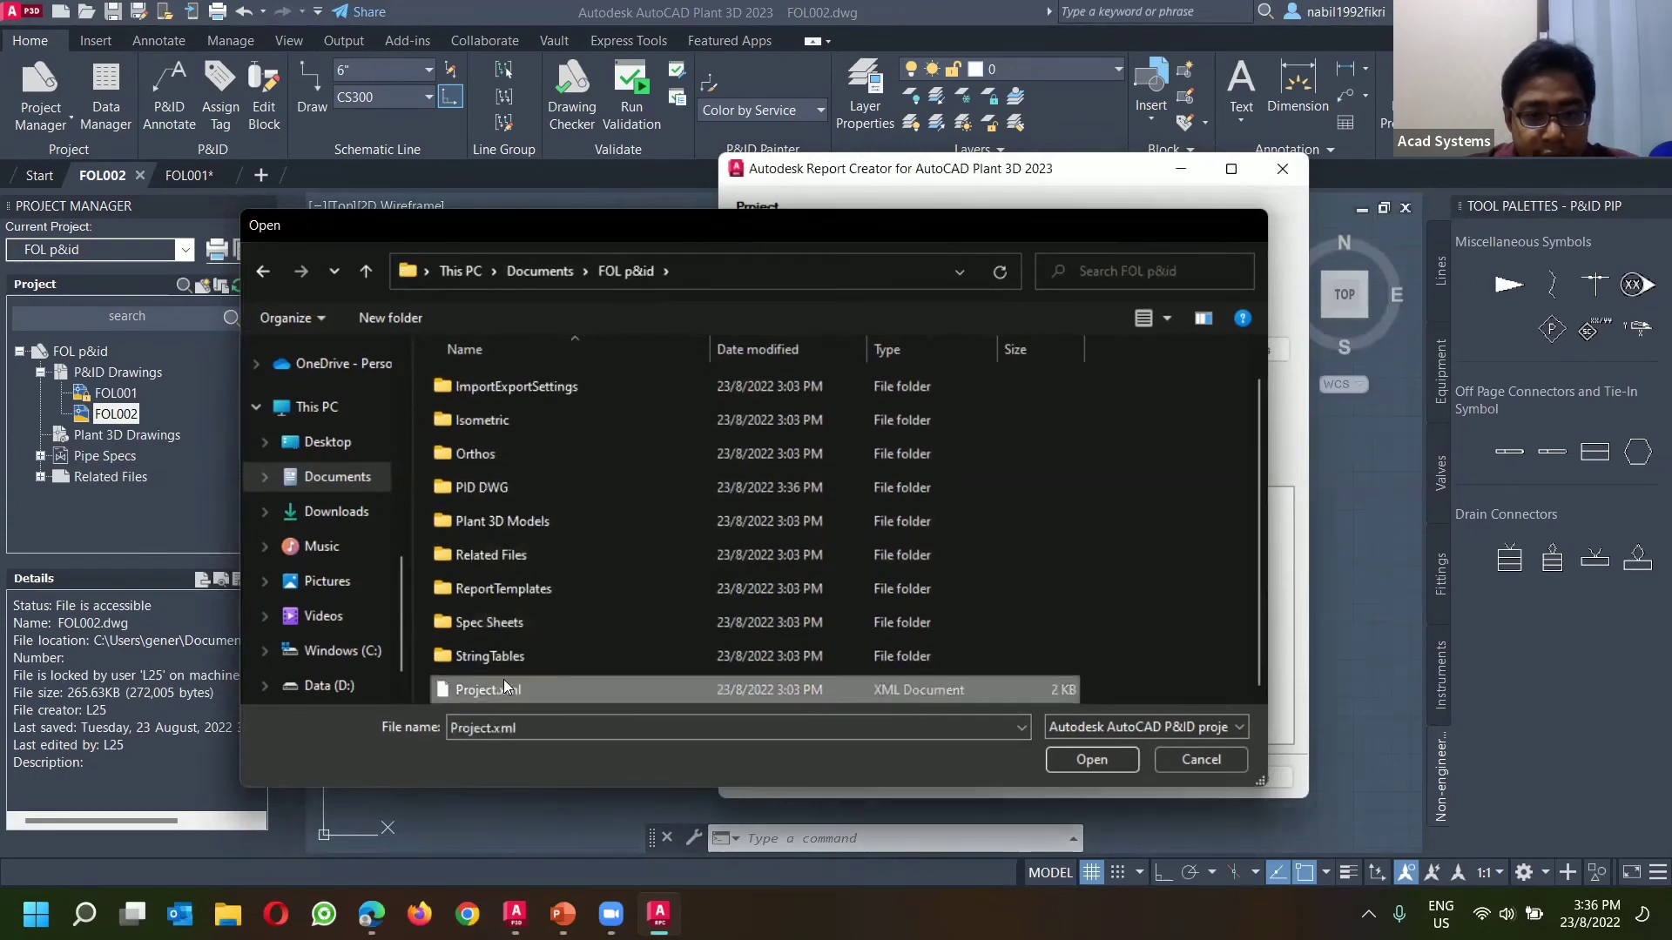
Step: Choose the Linelist report configuration for the project and preview the report
left_click(1036, 350)
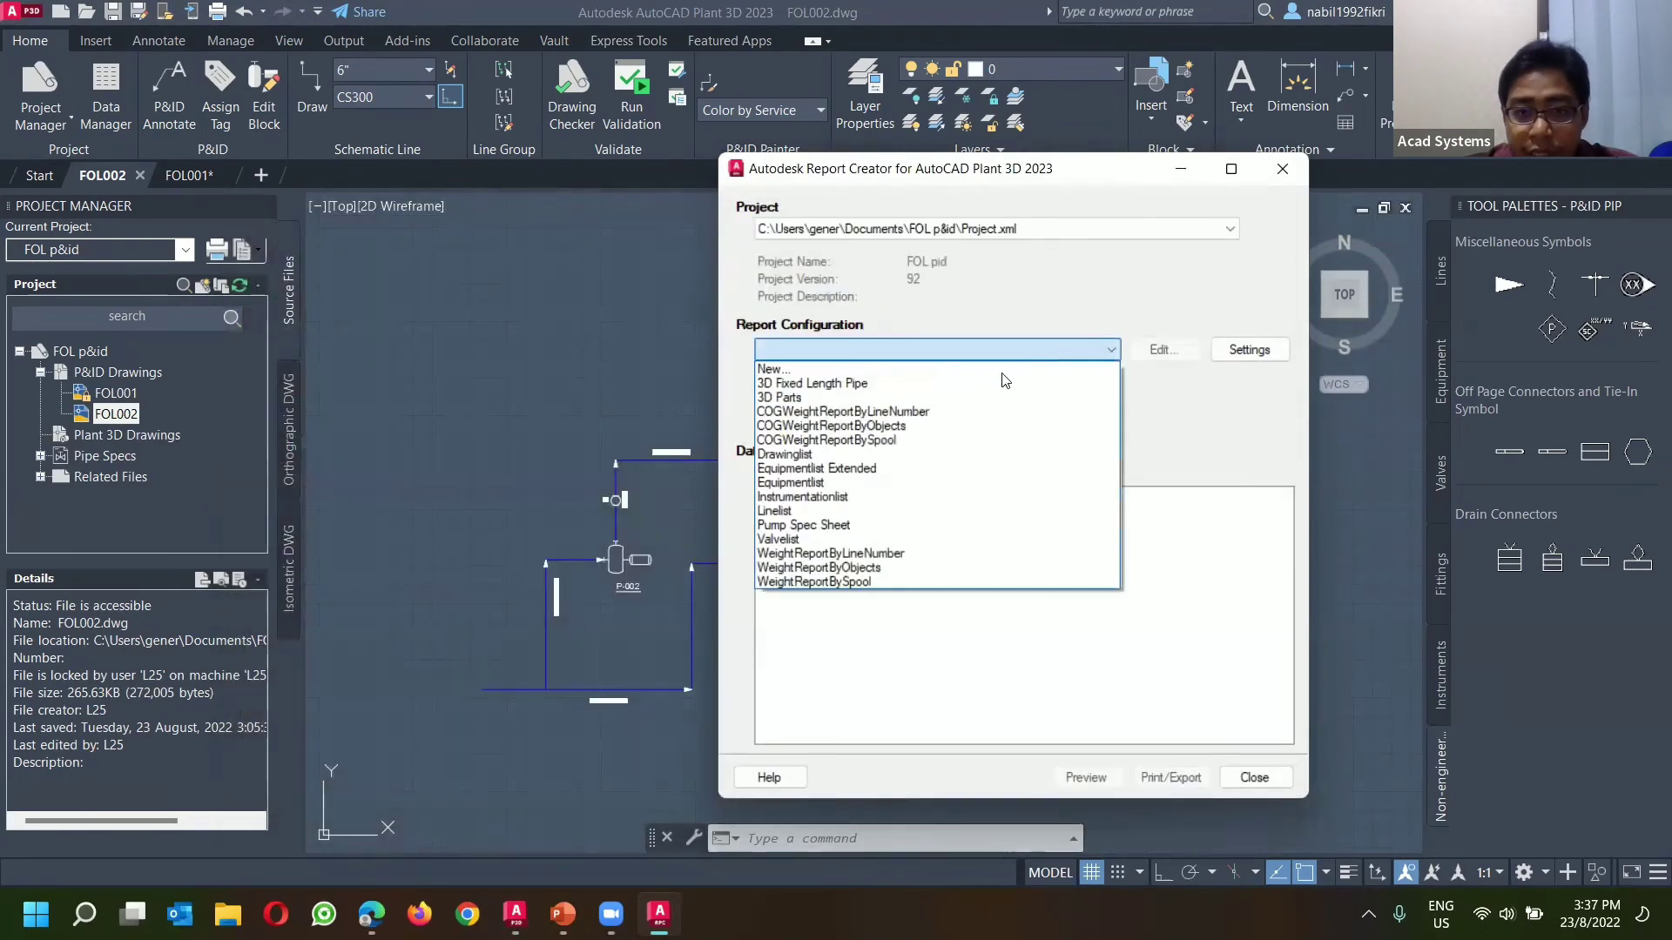
left_click(836, 512)
left_click(857, 539)
left_click(1114, 779)
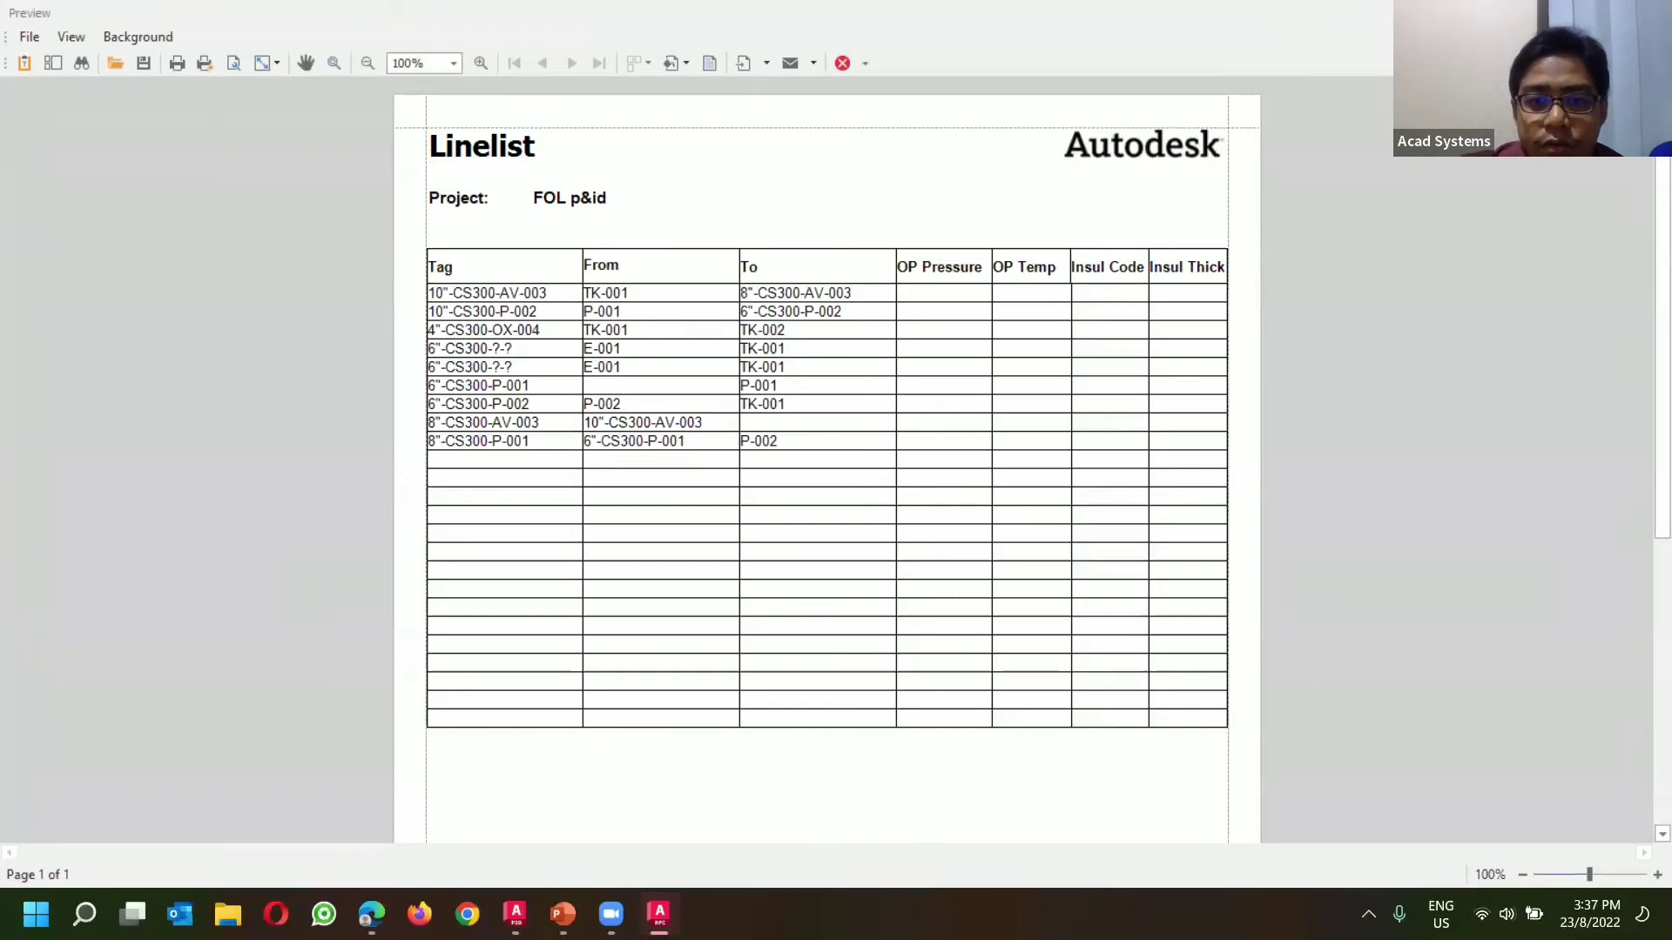
Step: Switch back to AutoCAD Plant 3D and create a new drawing named 3d under Plant 3D Drawings
key("alt+Tab")
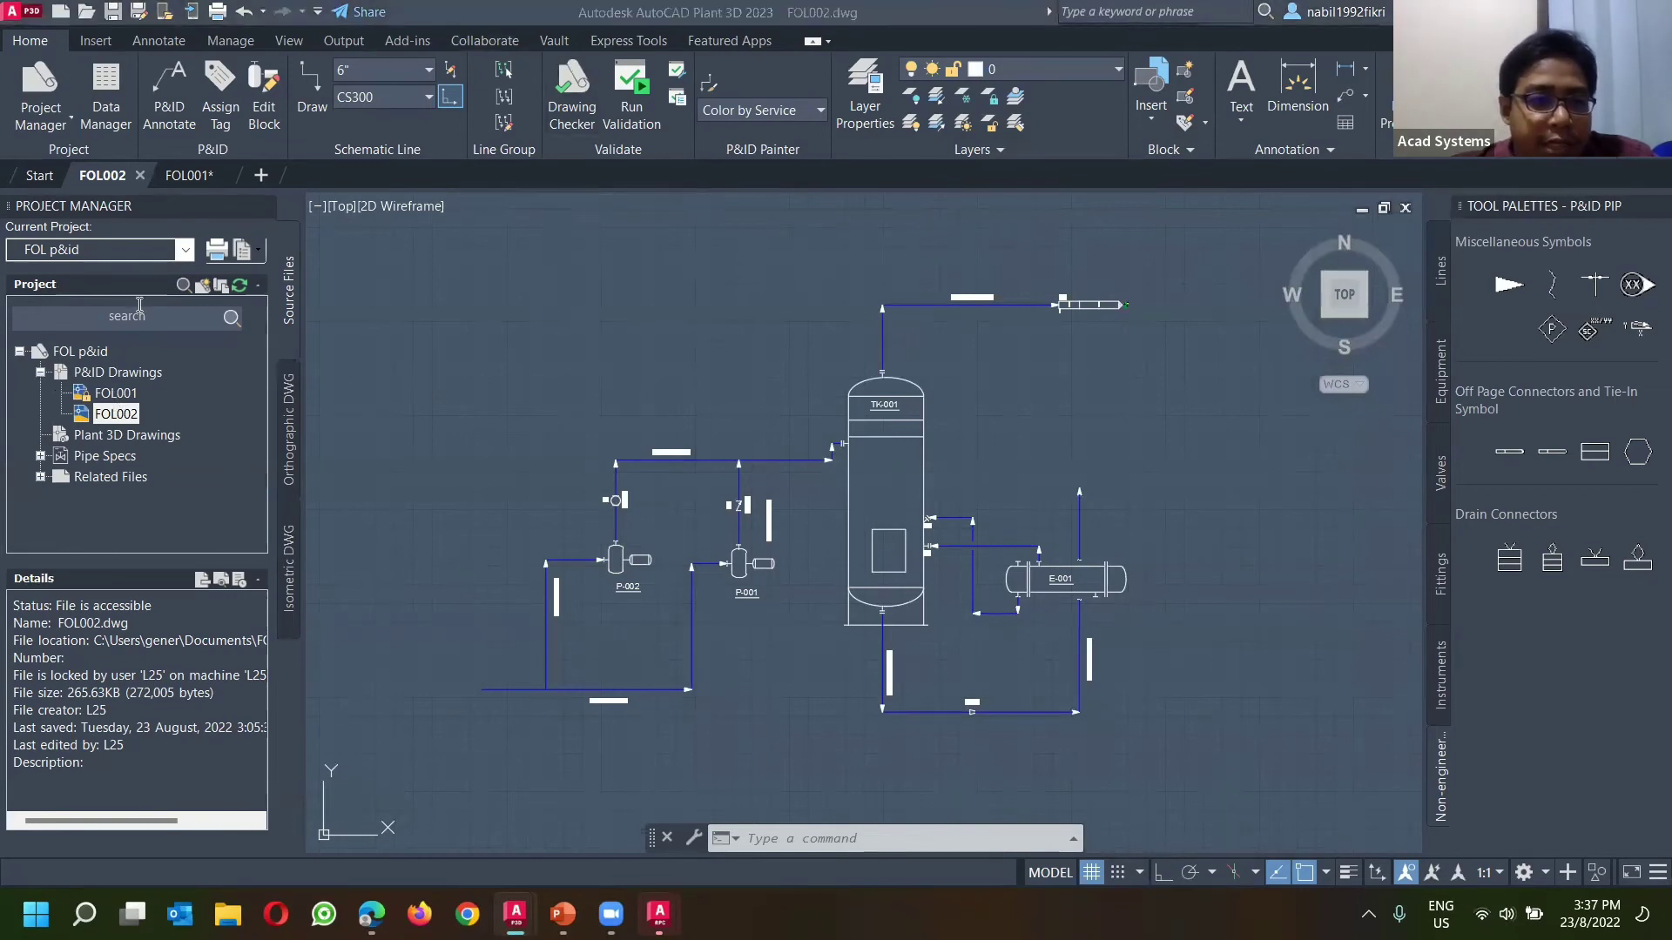
left_click(40, 374)
left_click(41, 373)
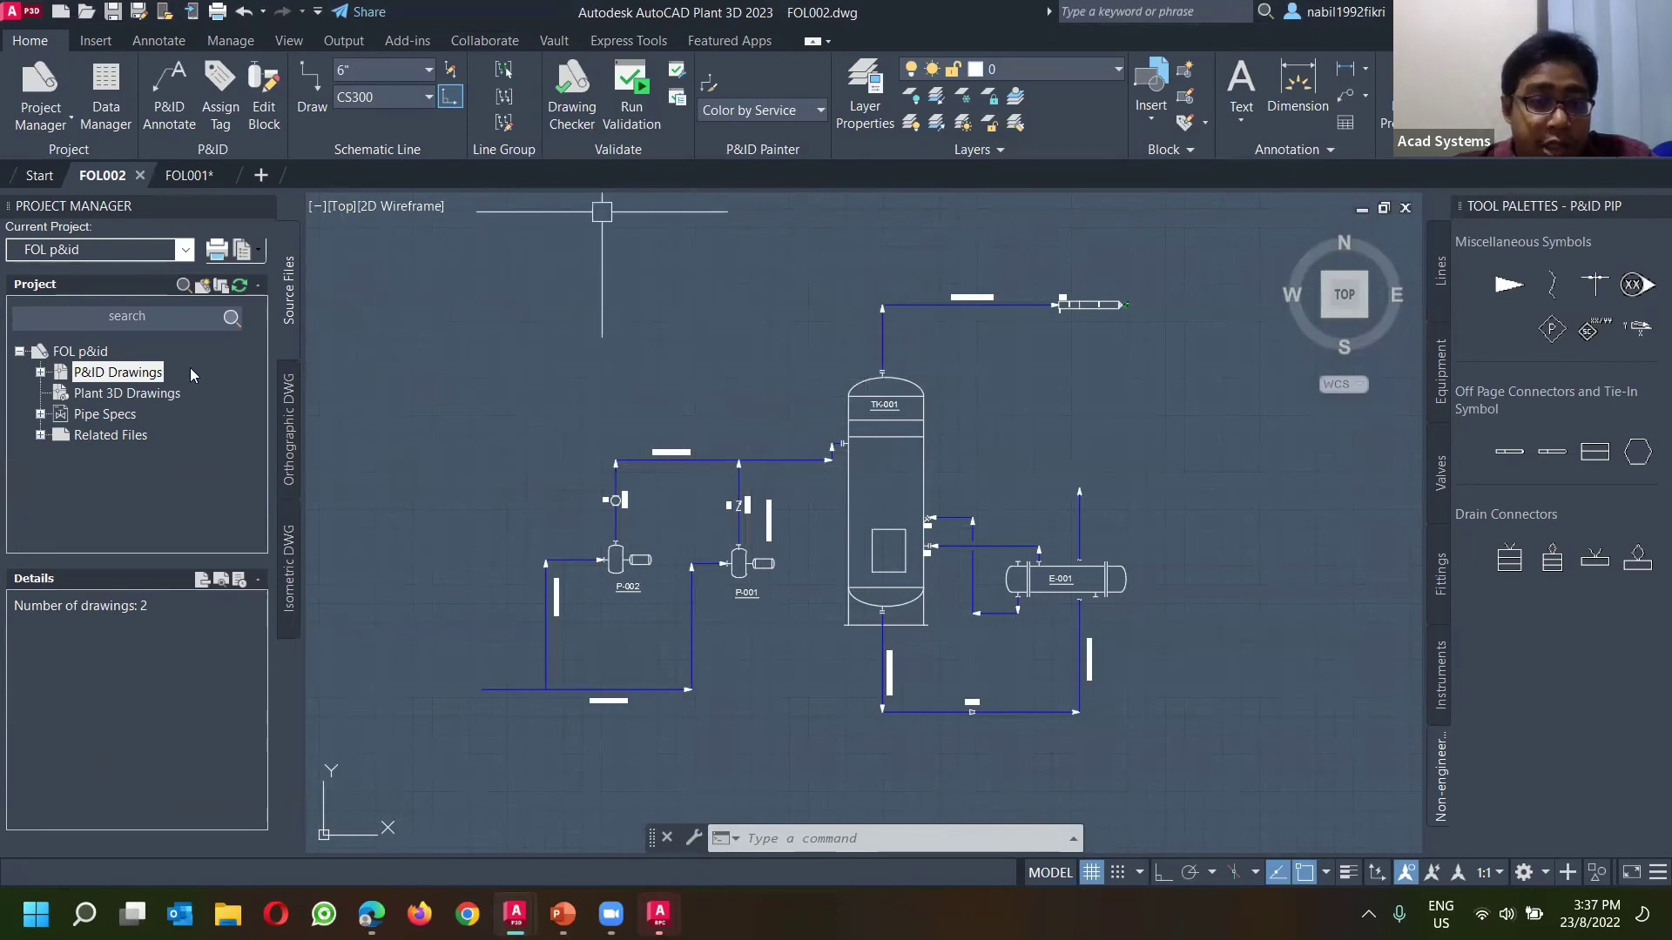
left_click(101, 397)
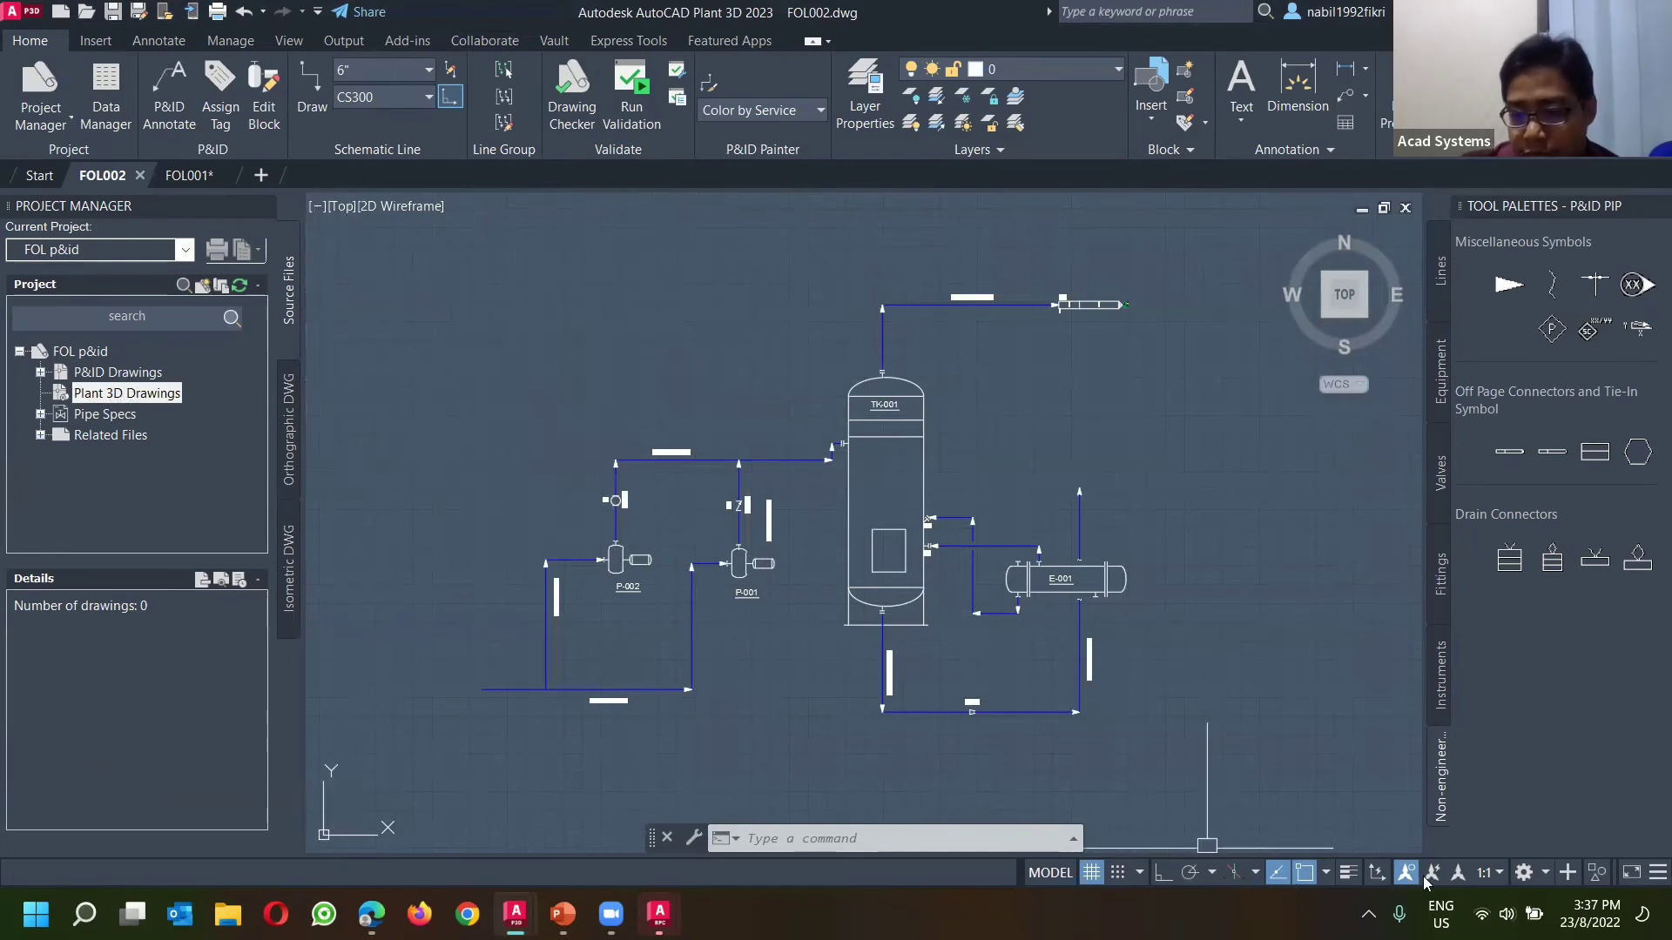
right_click(67, 400)
left_click(118, 416)
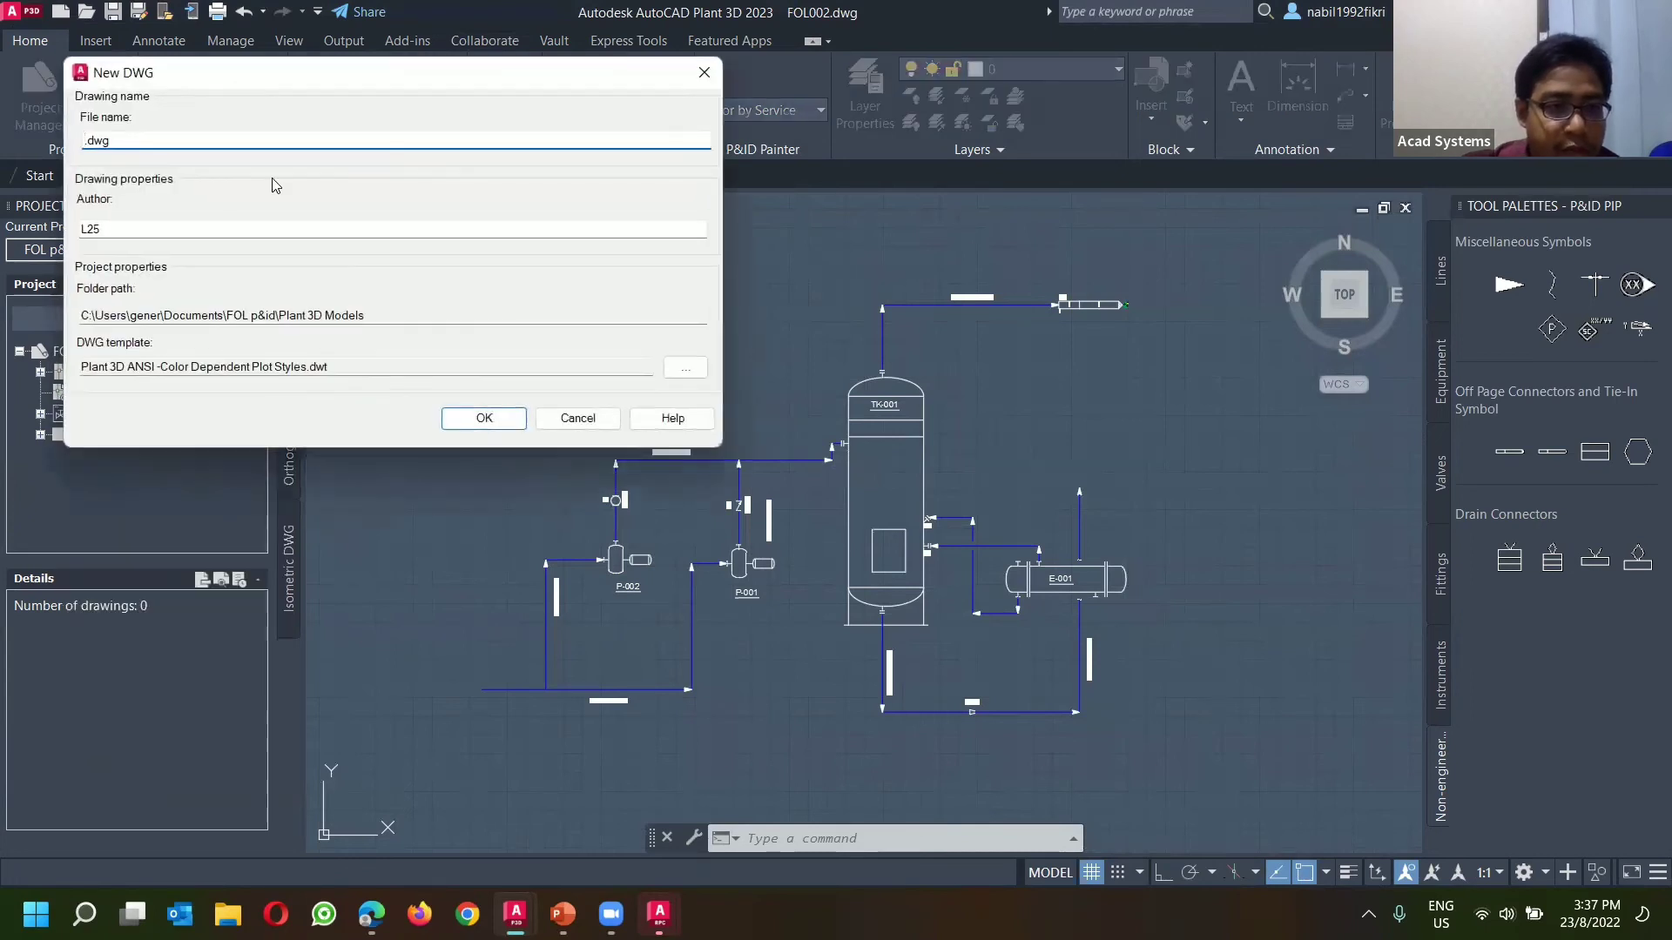
type("3d")
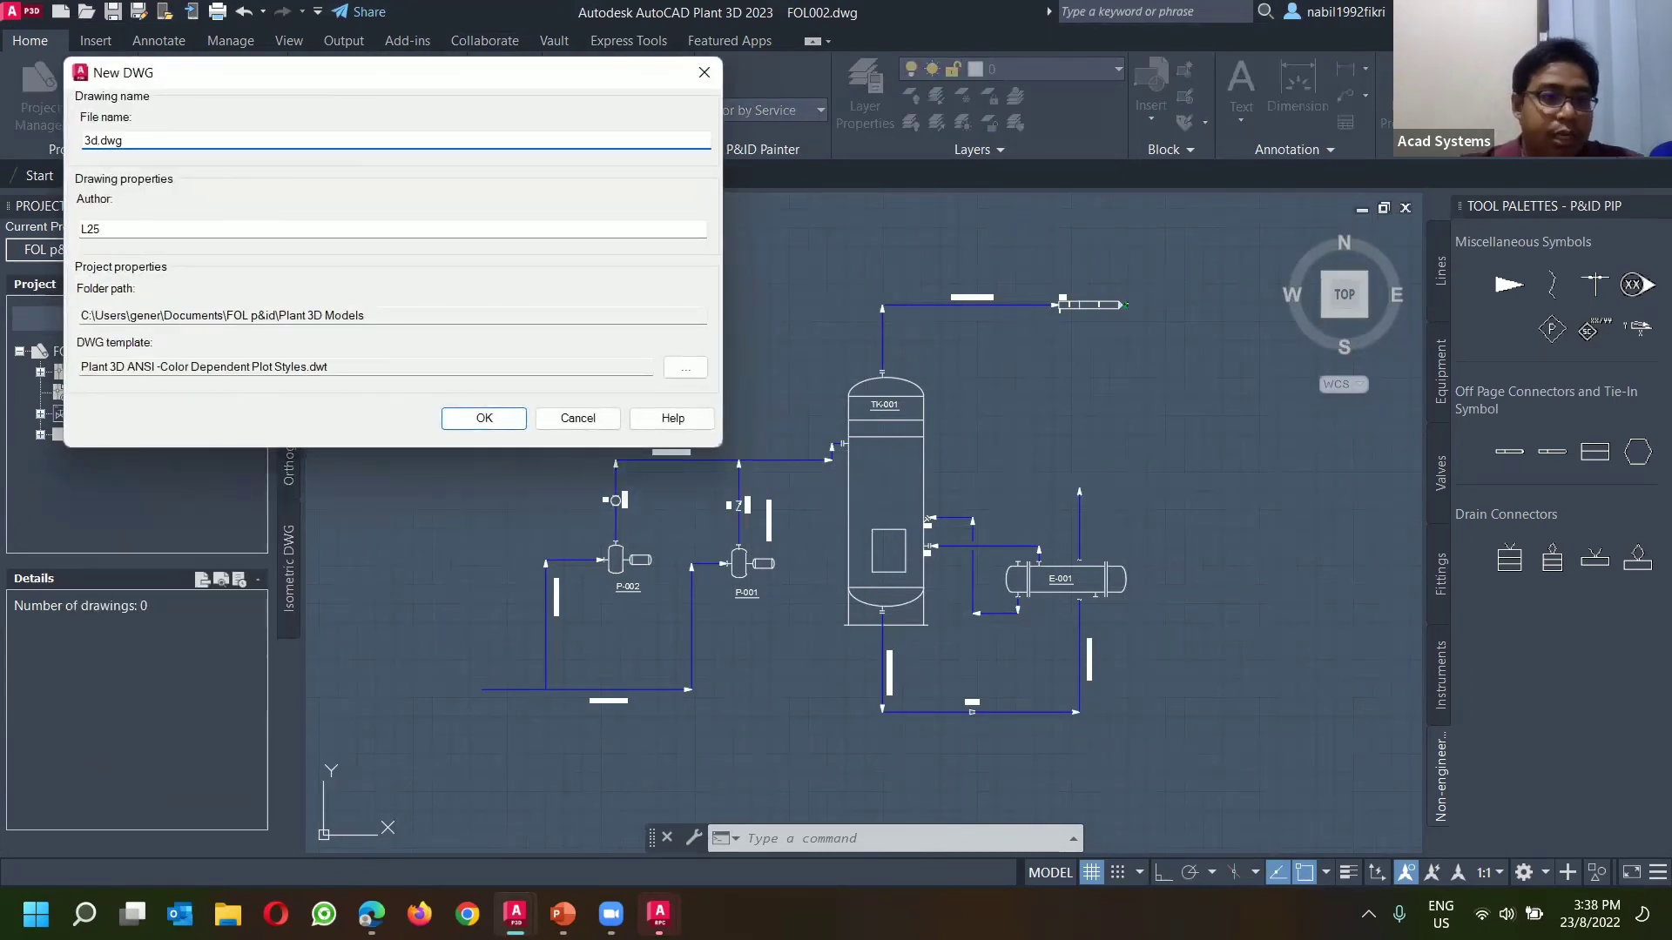
left_click(494, 411)
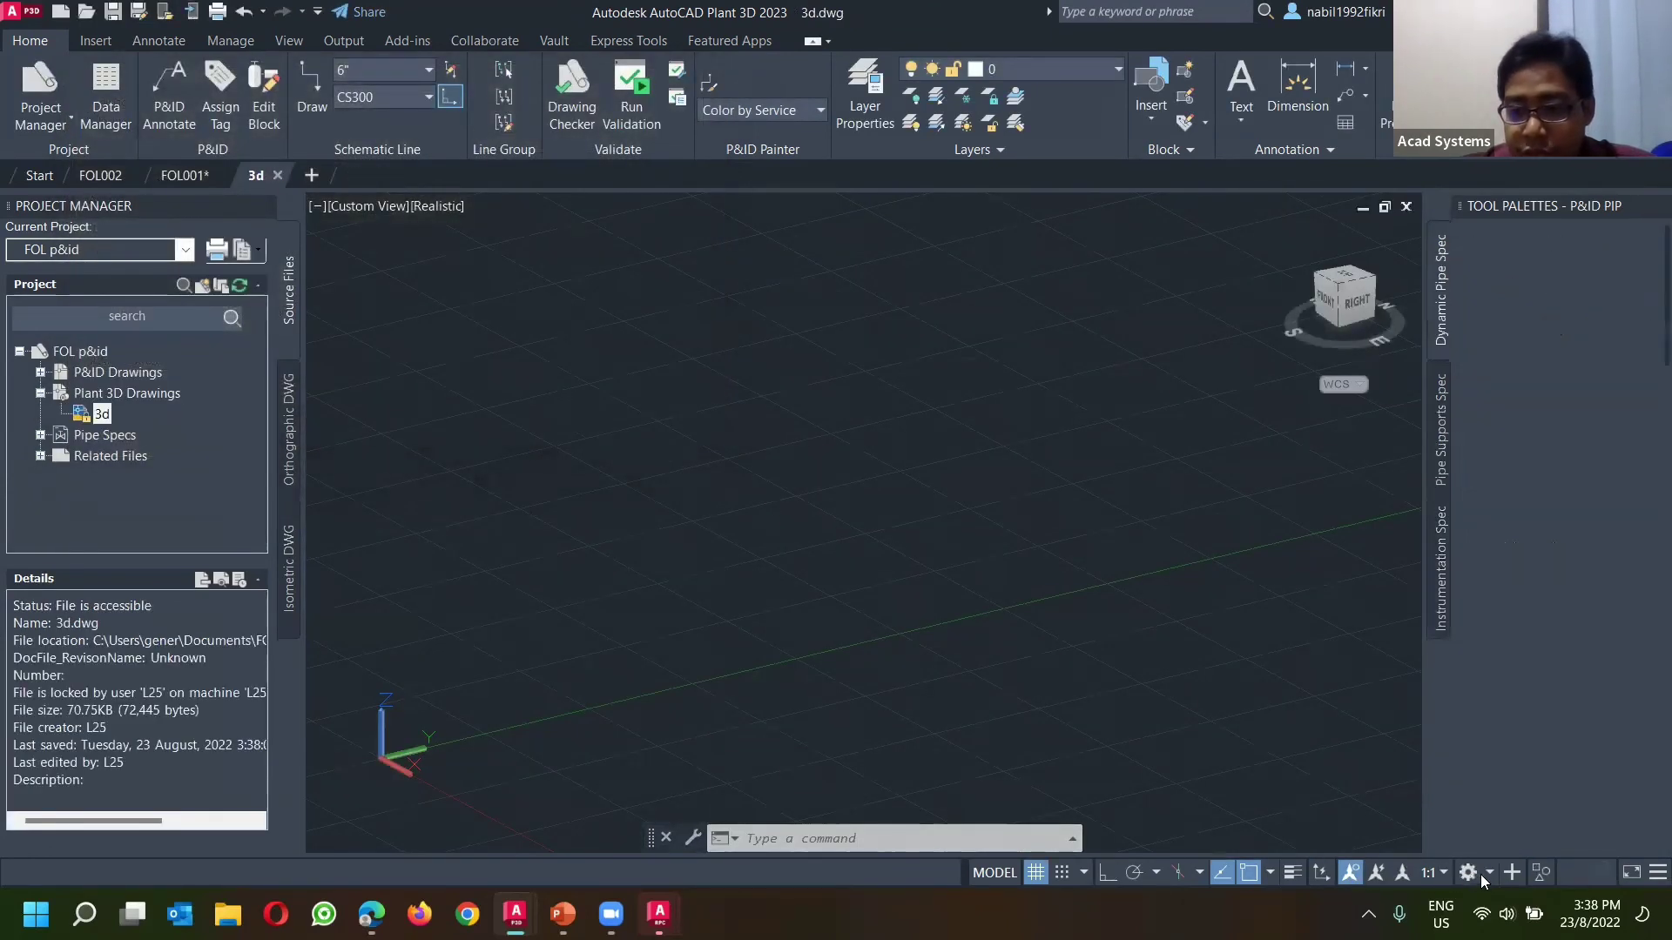
Step: Change the workspace to 3D Piping and route a straight 1/2" CS300 pipe in the 3d drawing
left_click(1486, 874)
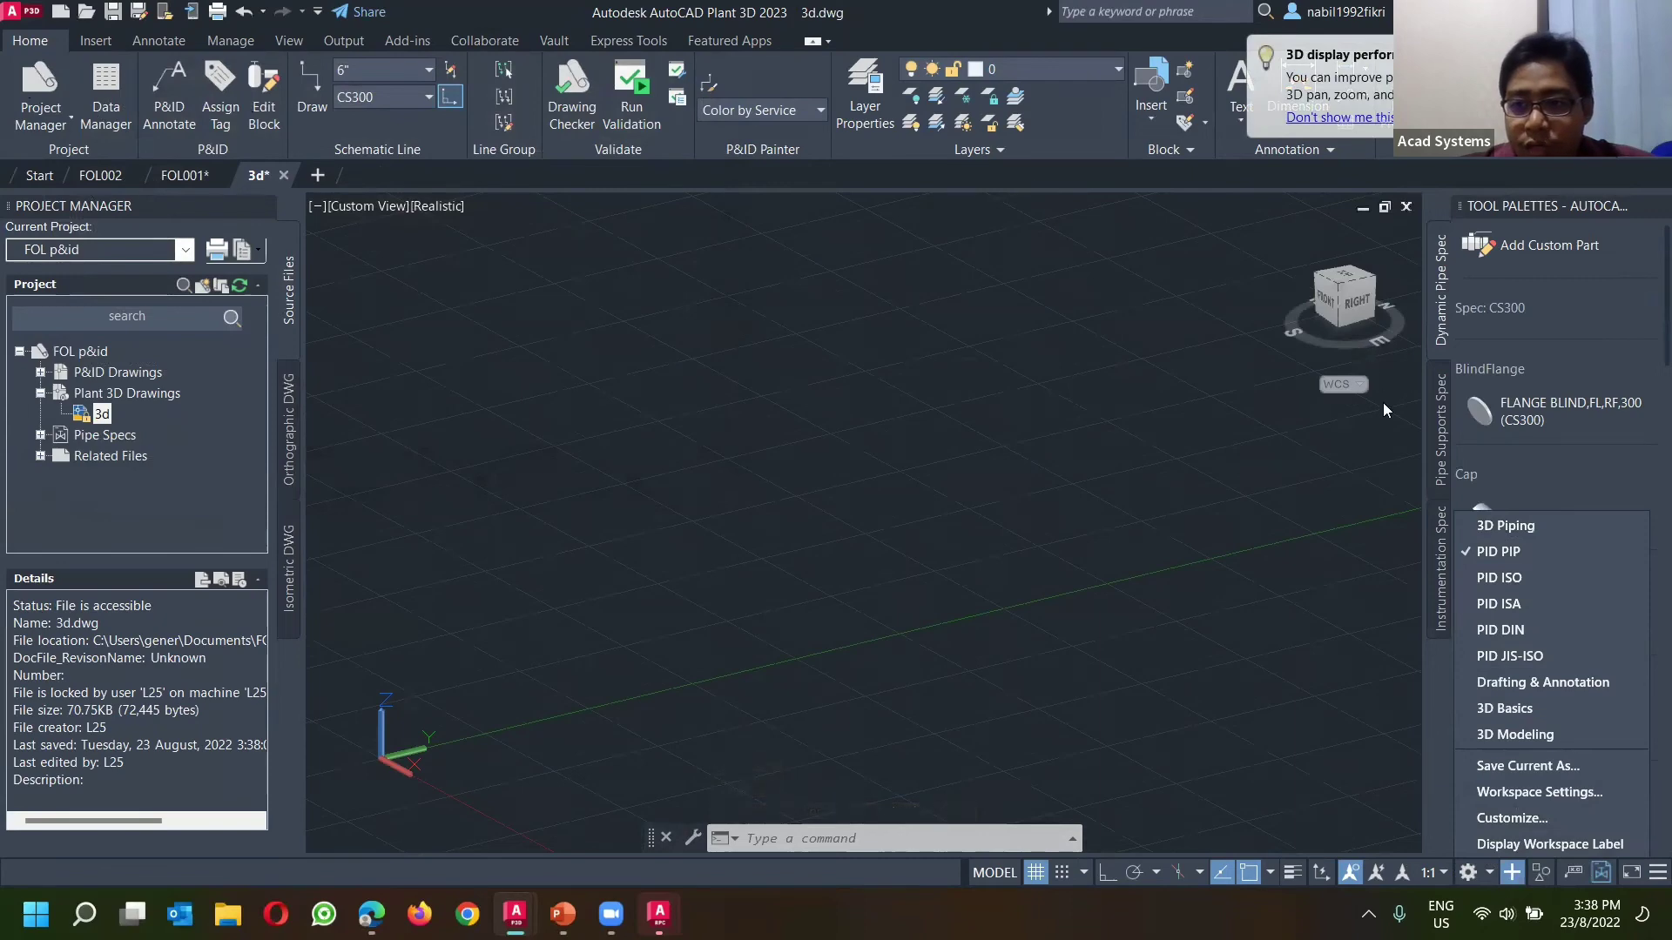
left_click(1495, 524)
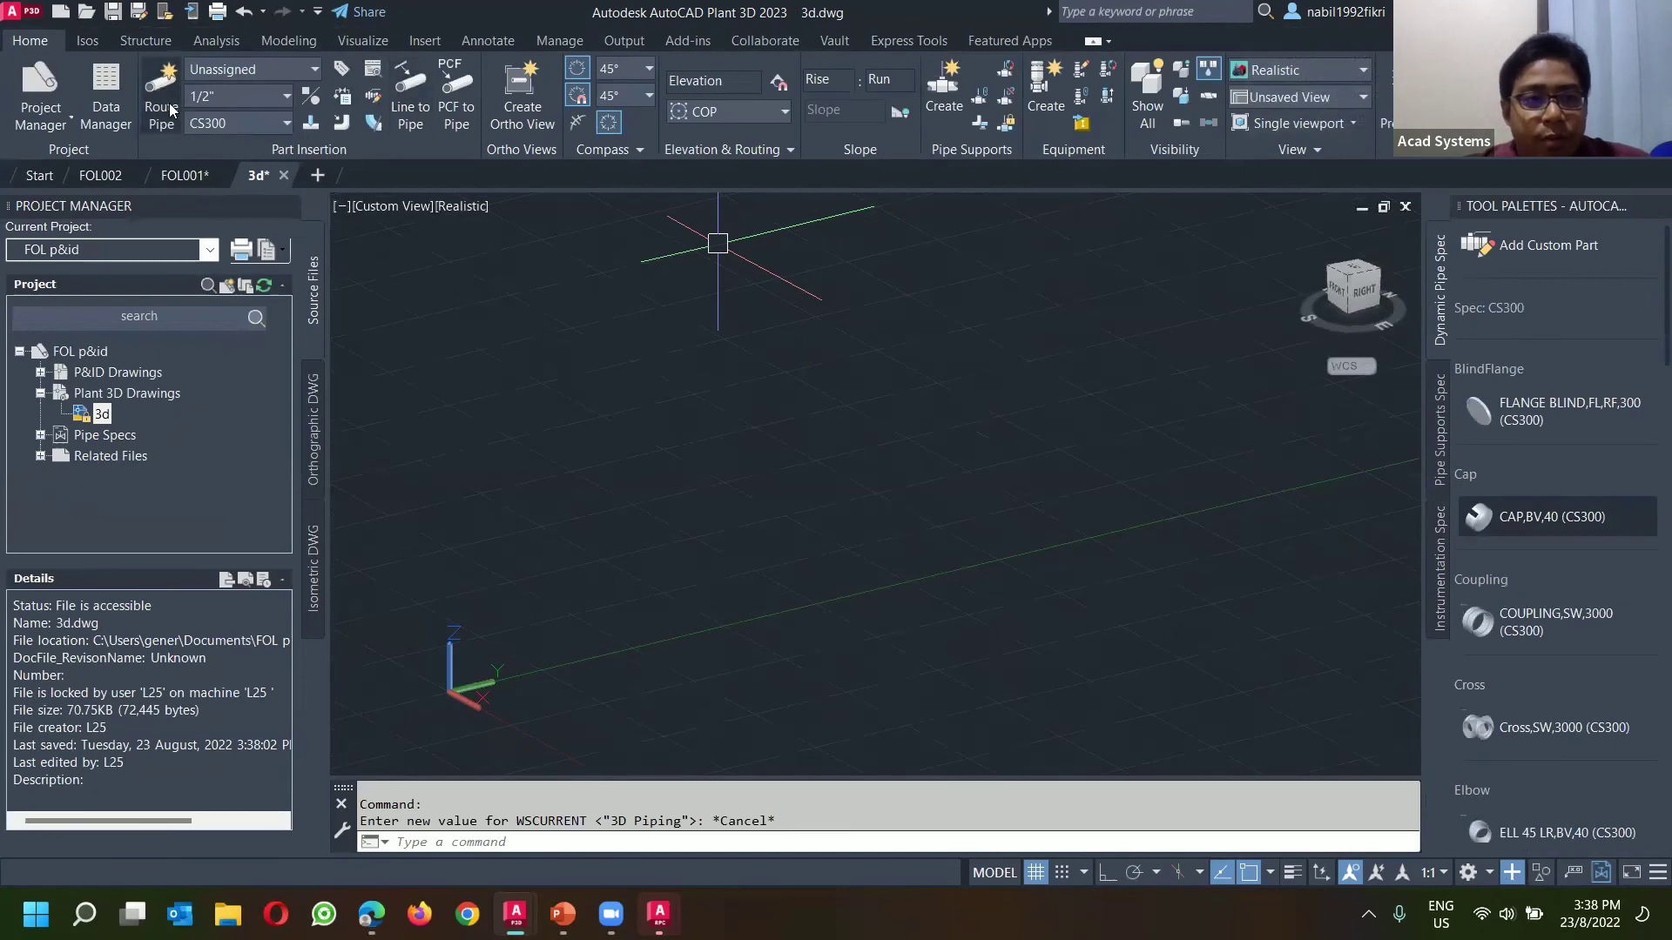
left_click(171, 109)
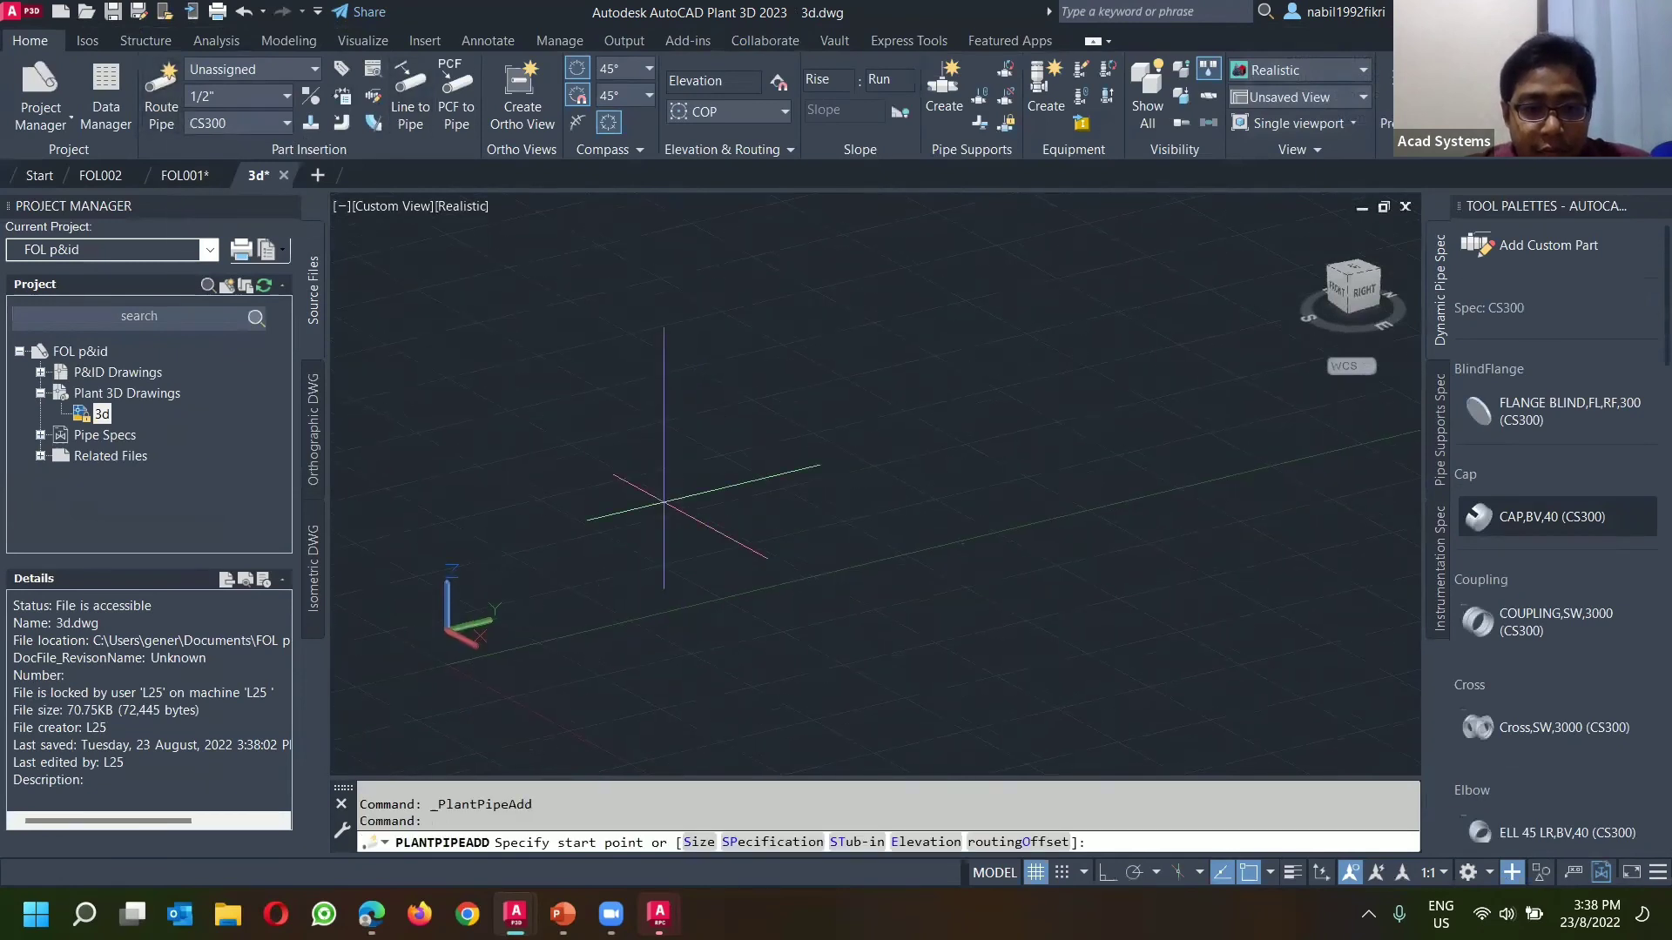
left_click(659, 522)
left_click(841, 633)
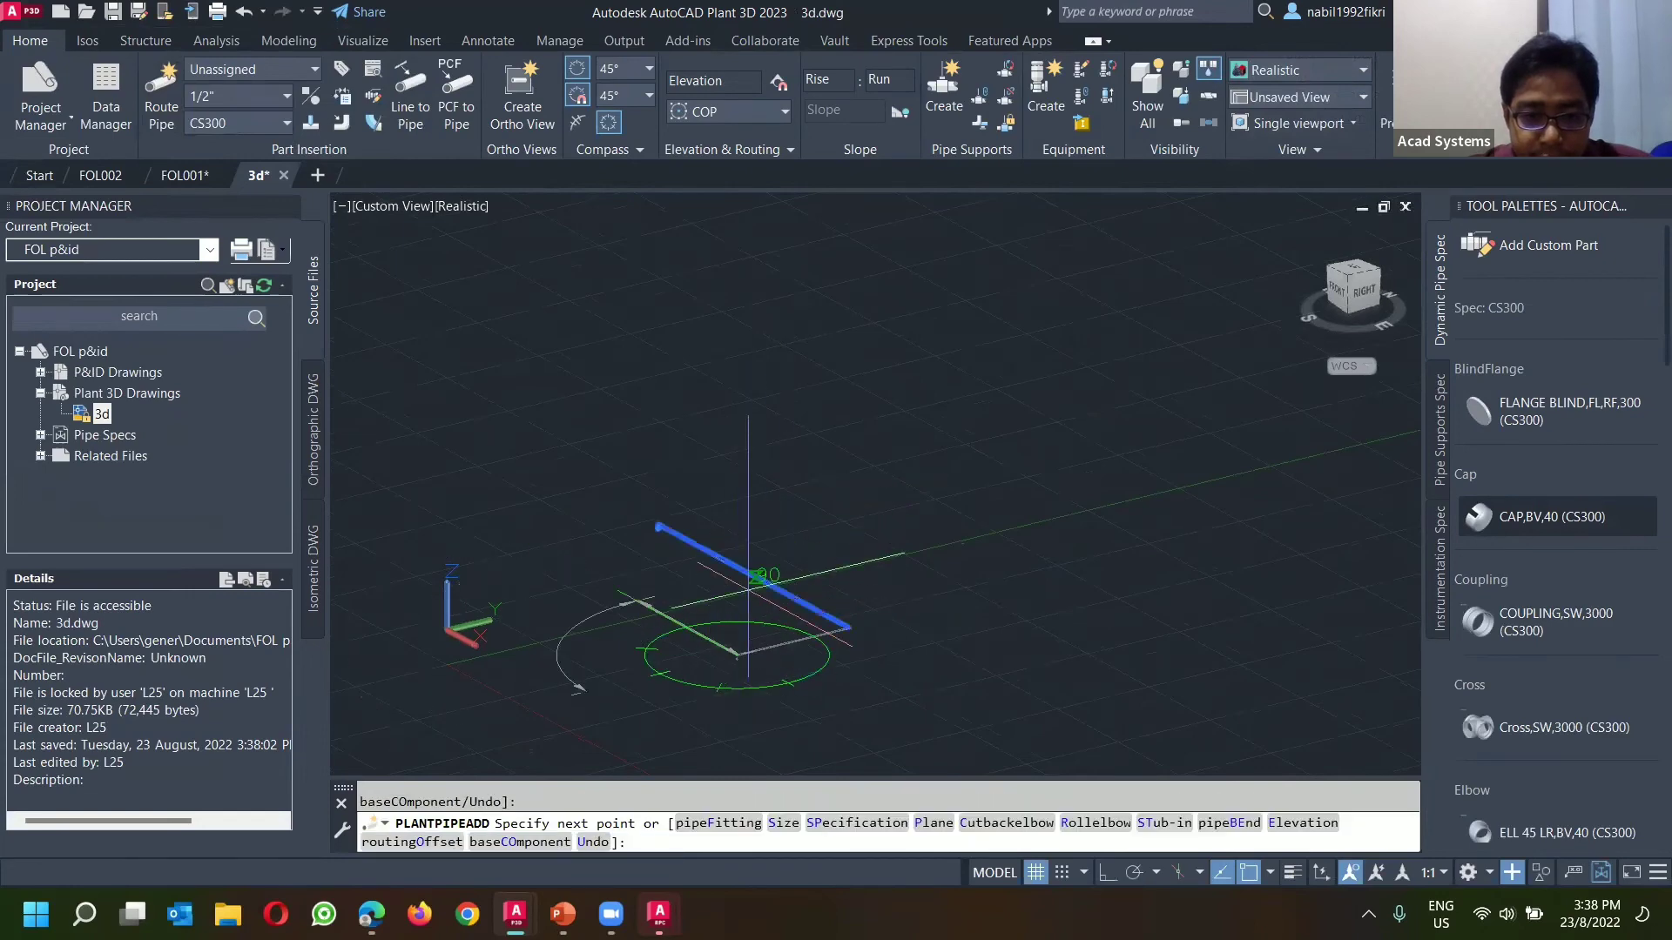
key("Return")
scroll(714, 653, "up", 2)
scroll(714, 653, "up", 5)
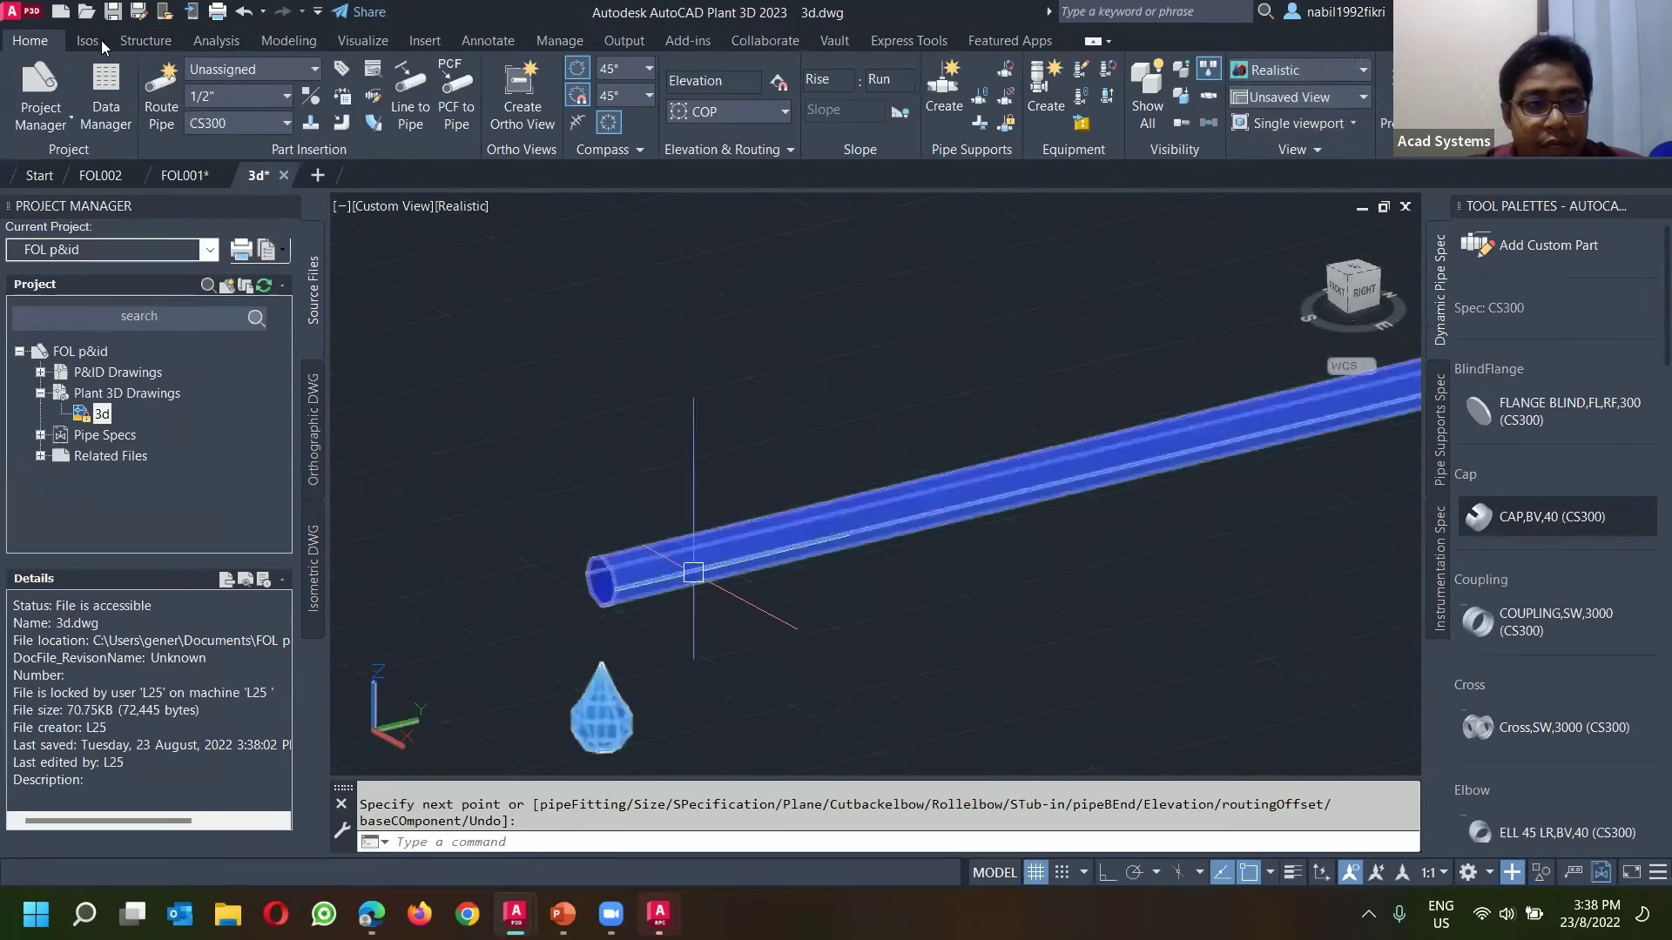
Step: Look over the isometric tools and the list of available pipe supports
left_click(146, 40)
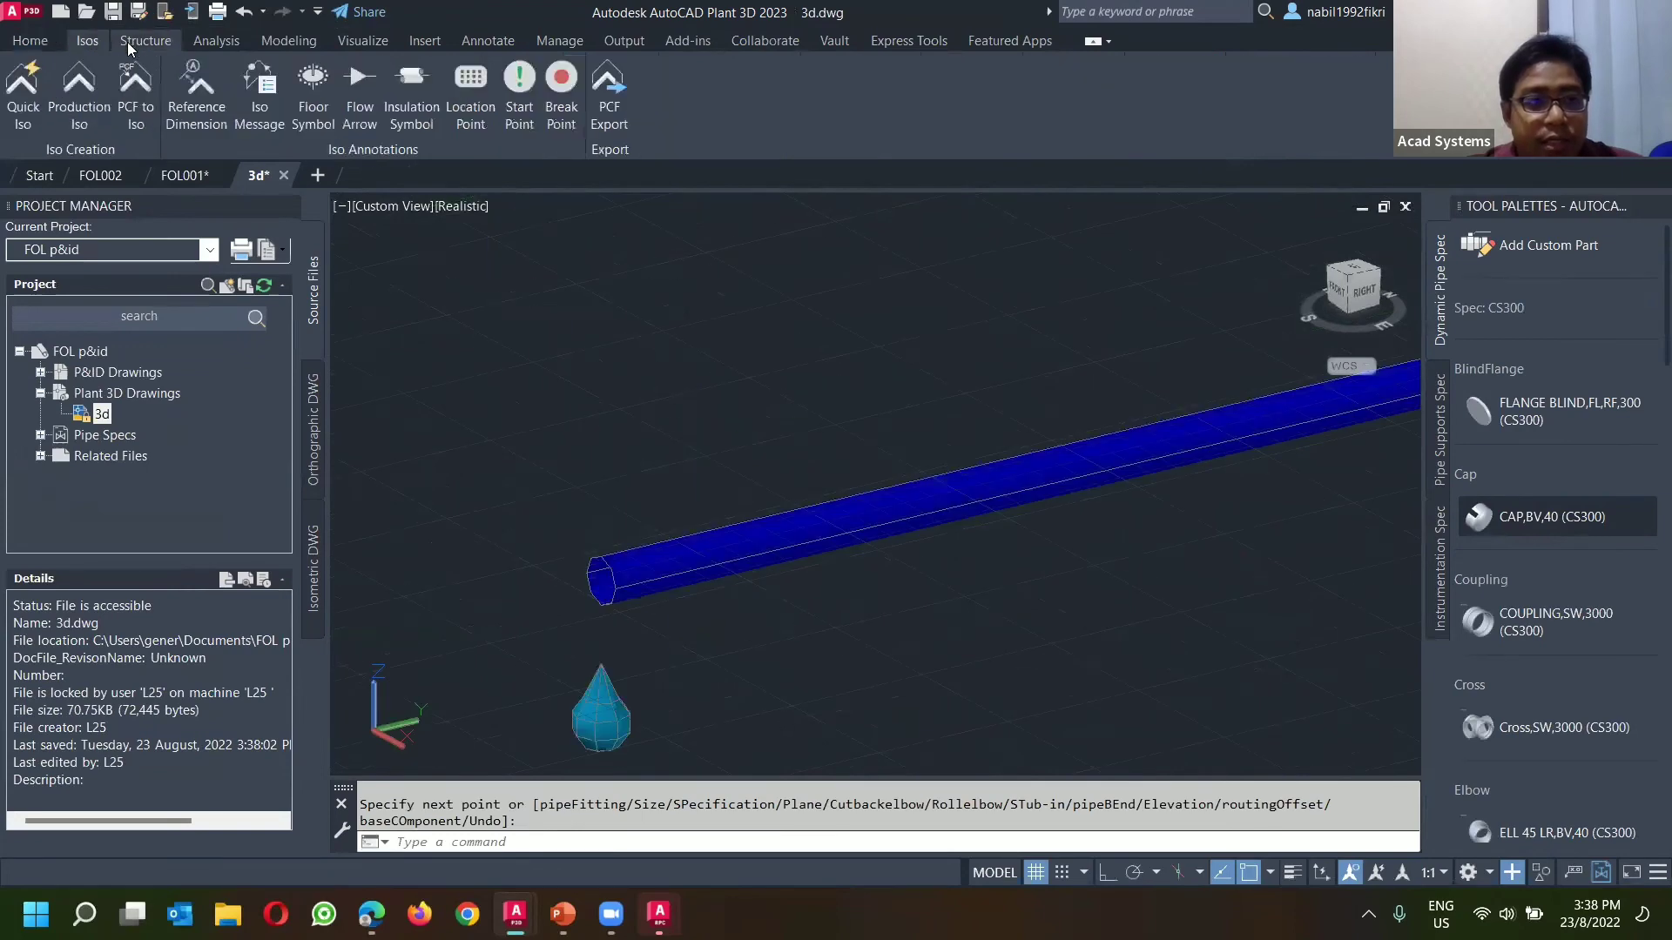
left_click(38, 43)
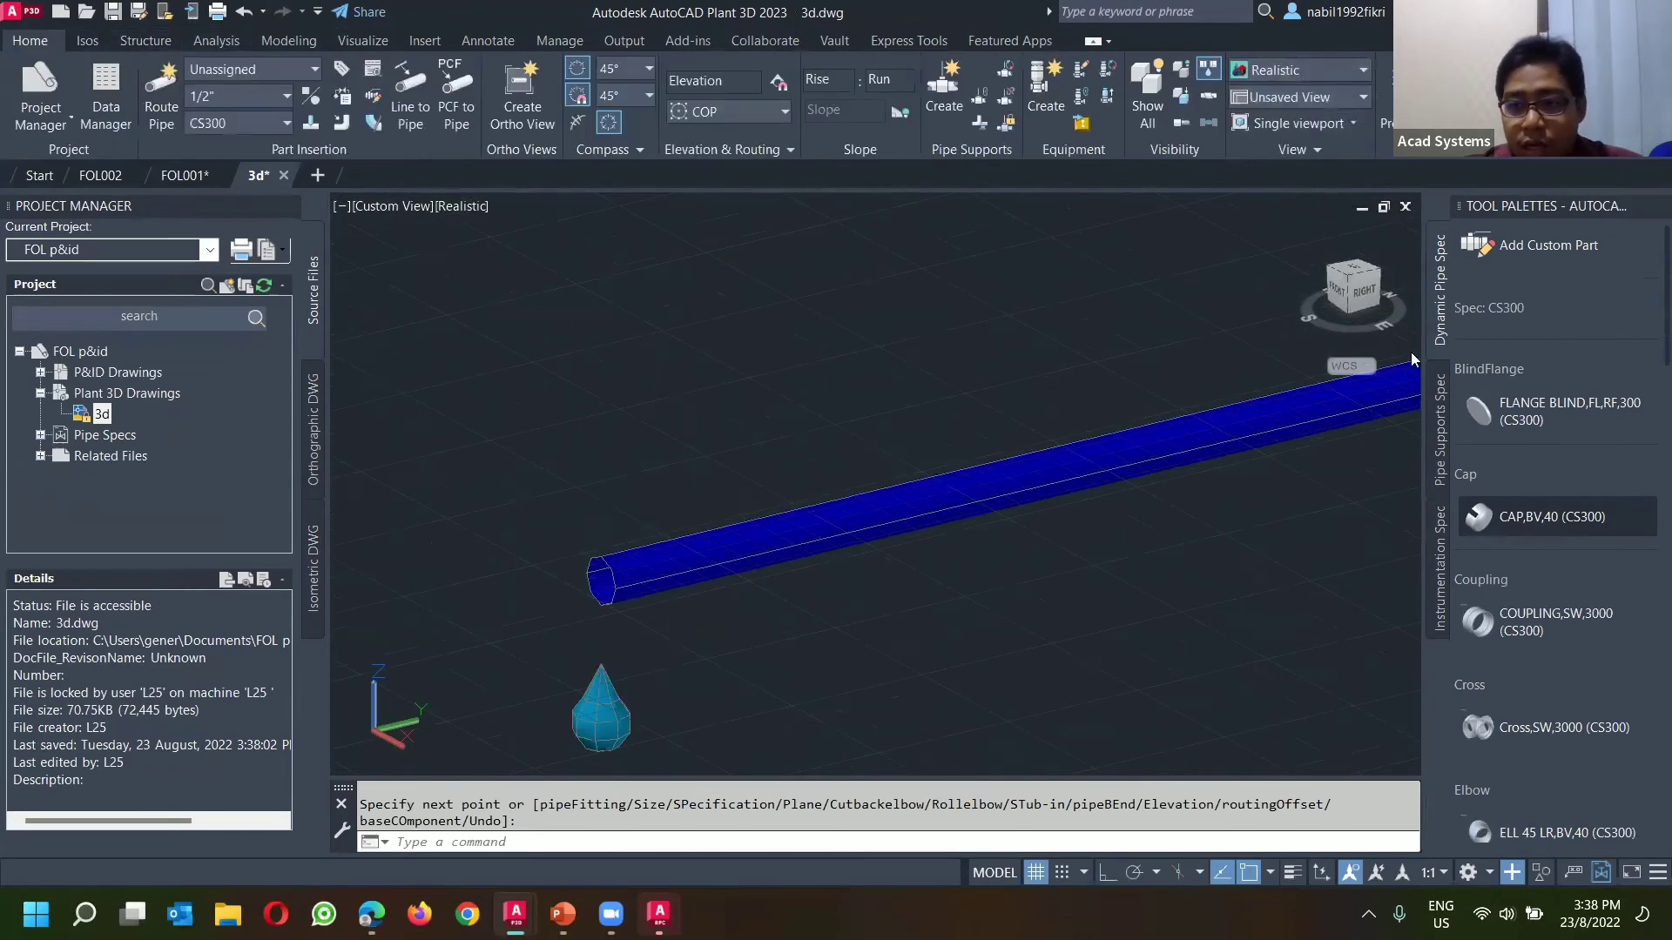
left_click(1435, 431)
scroll(1487, 402, "down", 8)
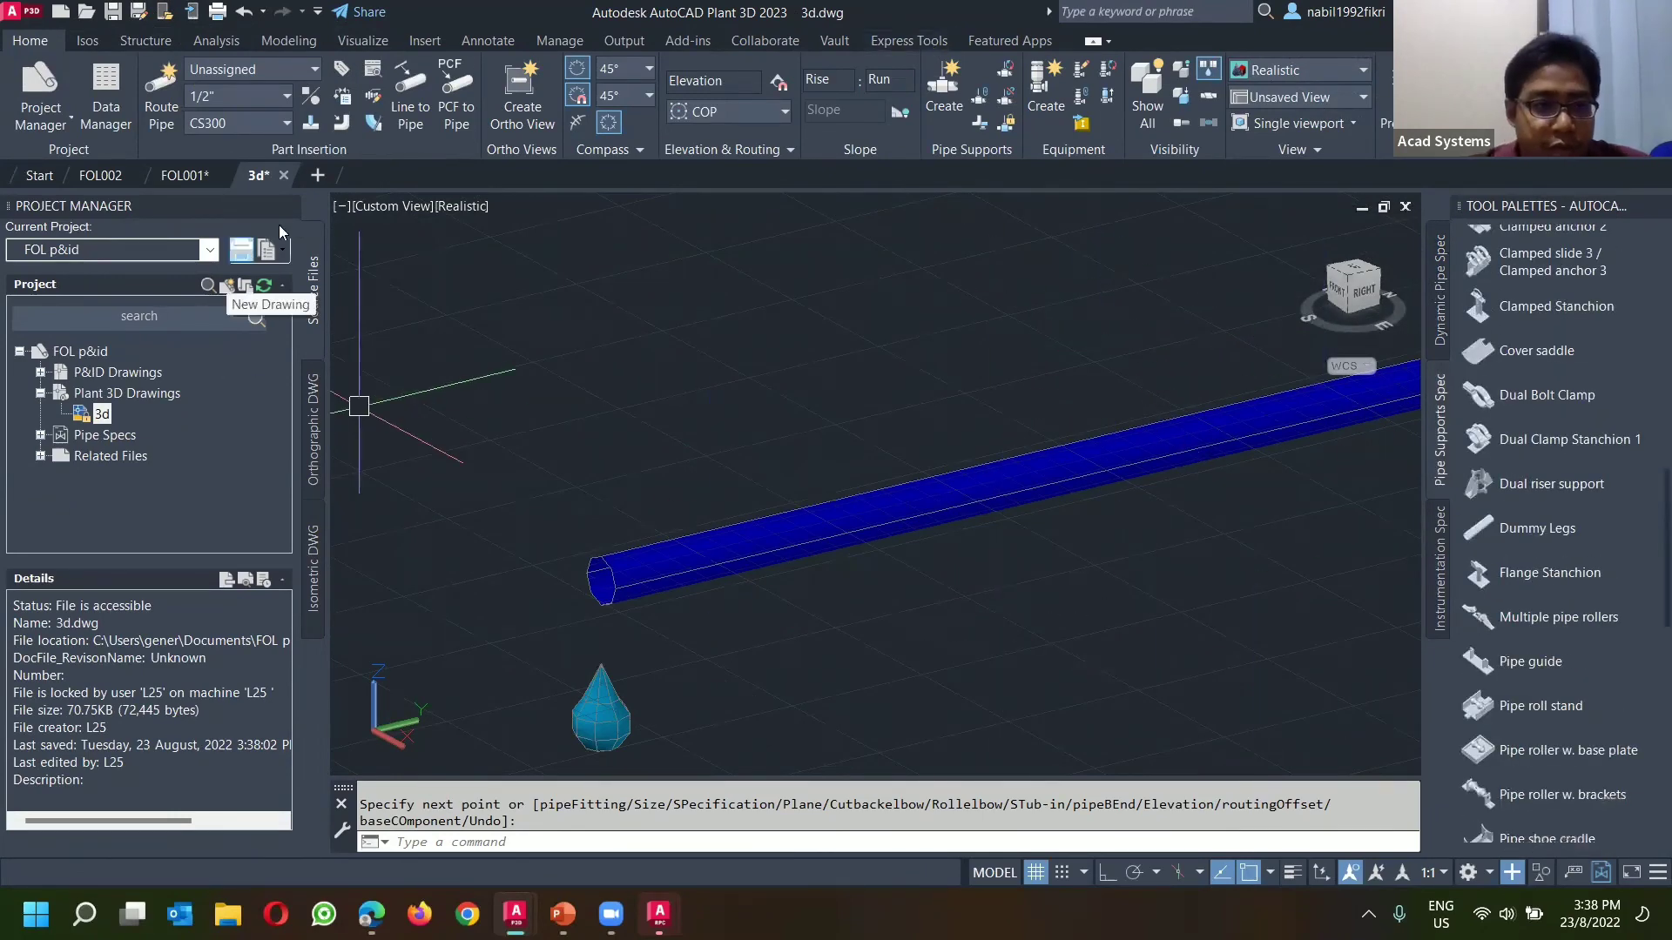
Step: Return to FOL002, show the Lines records in the Data Manager, and widen its window and Description column
left_click(101, 176)
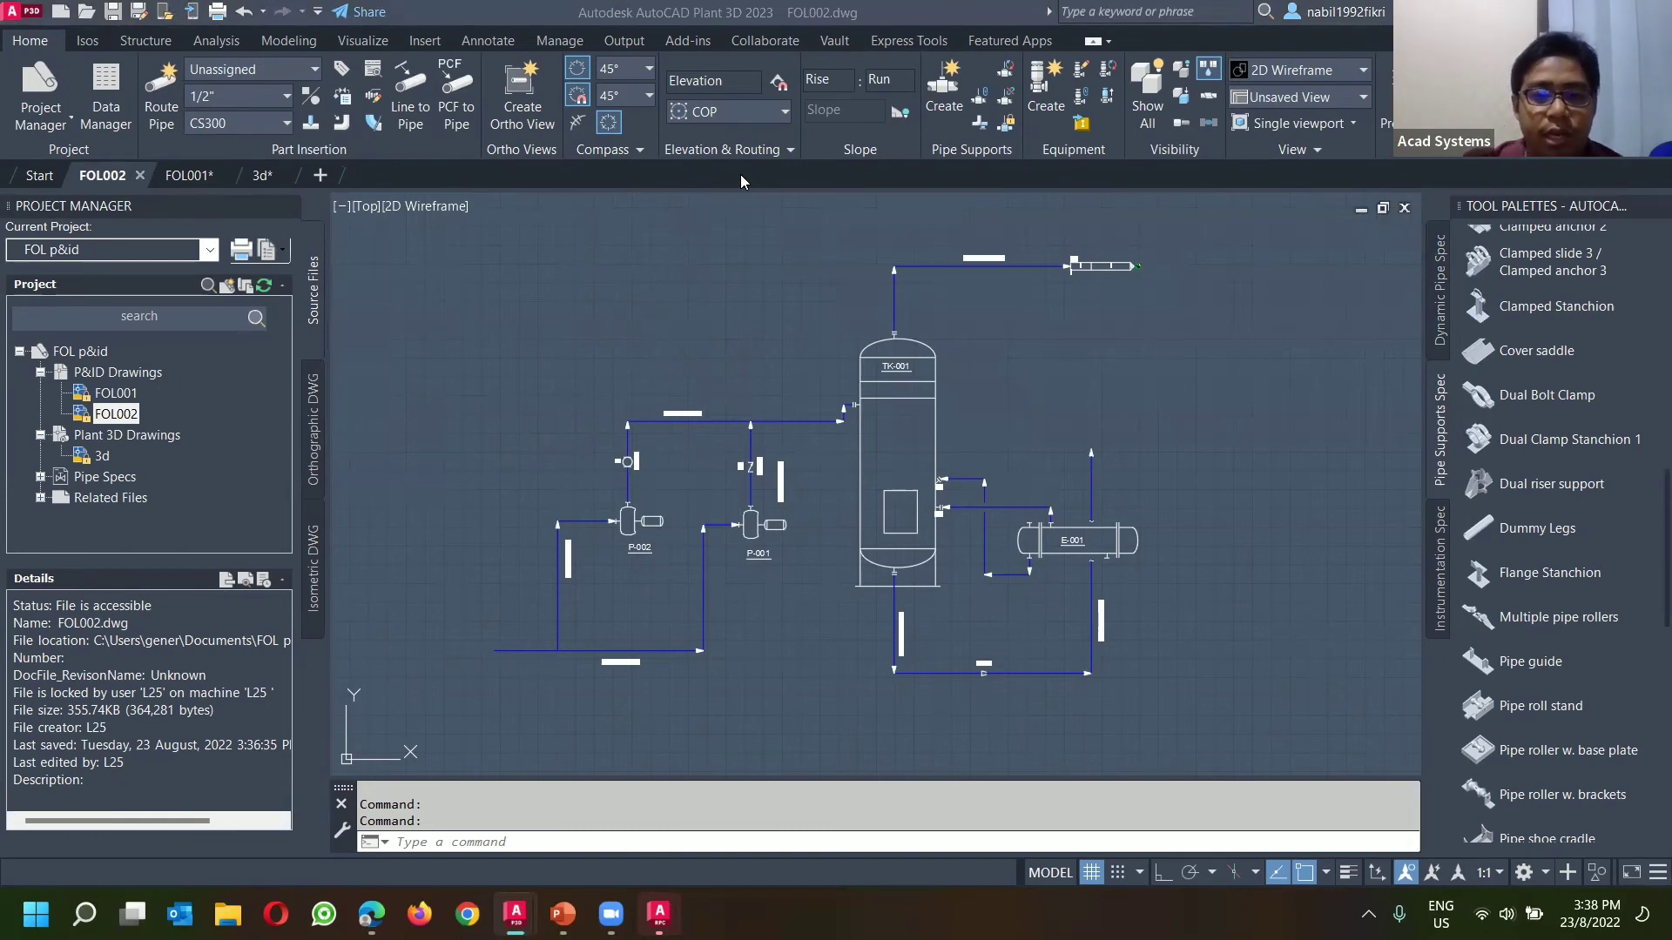
left_click(119, 109)
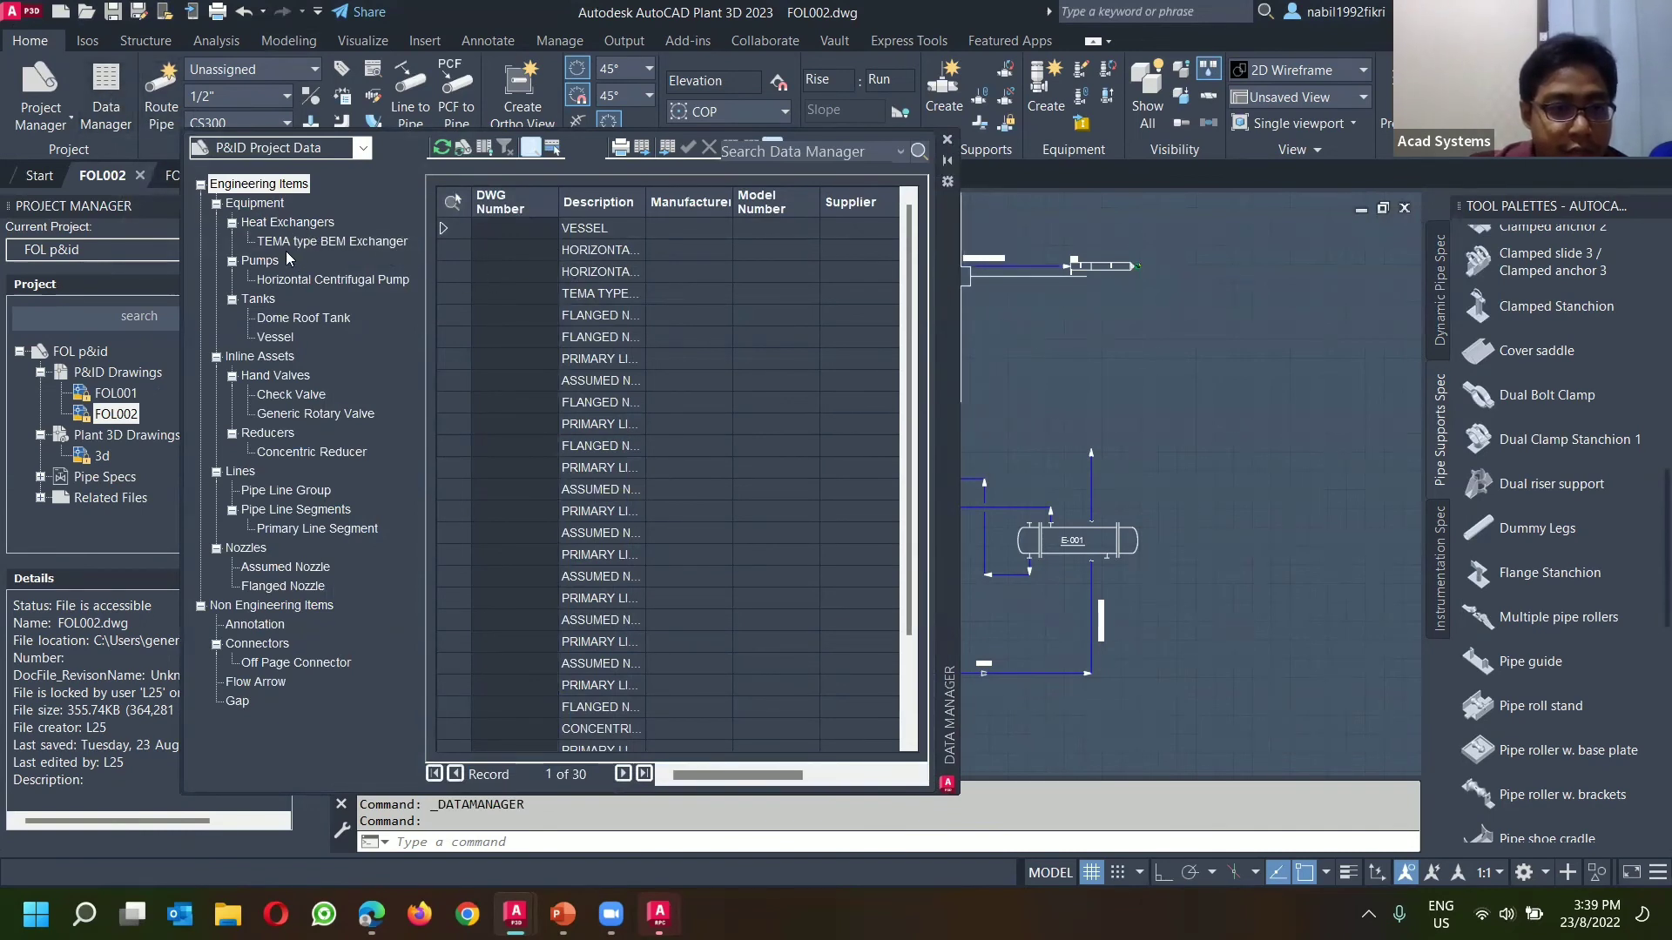
left_click(246, 474)
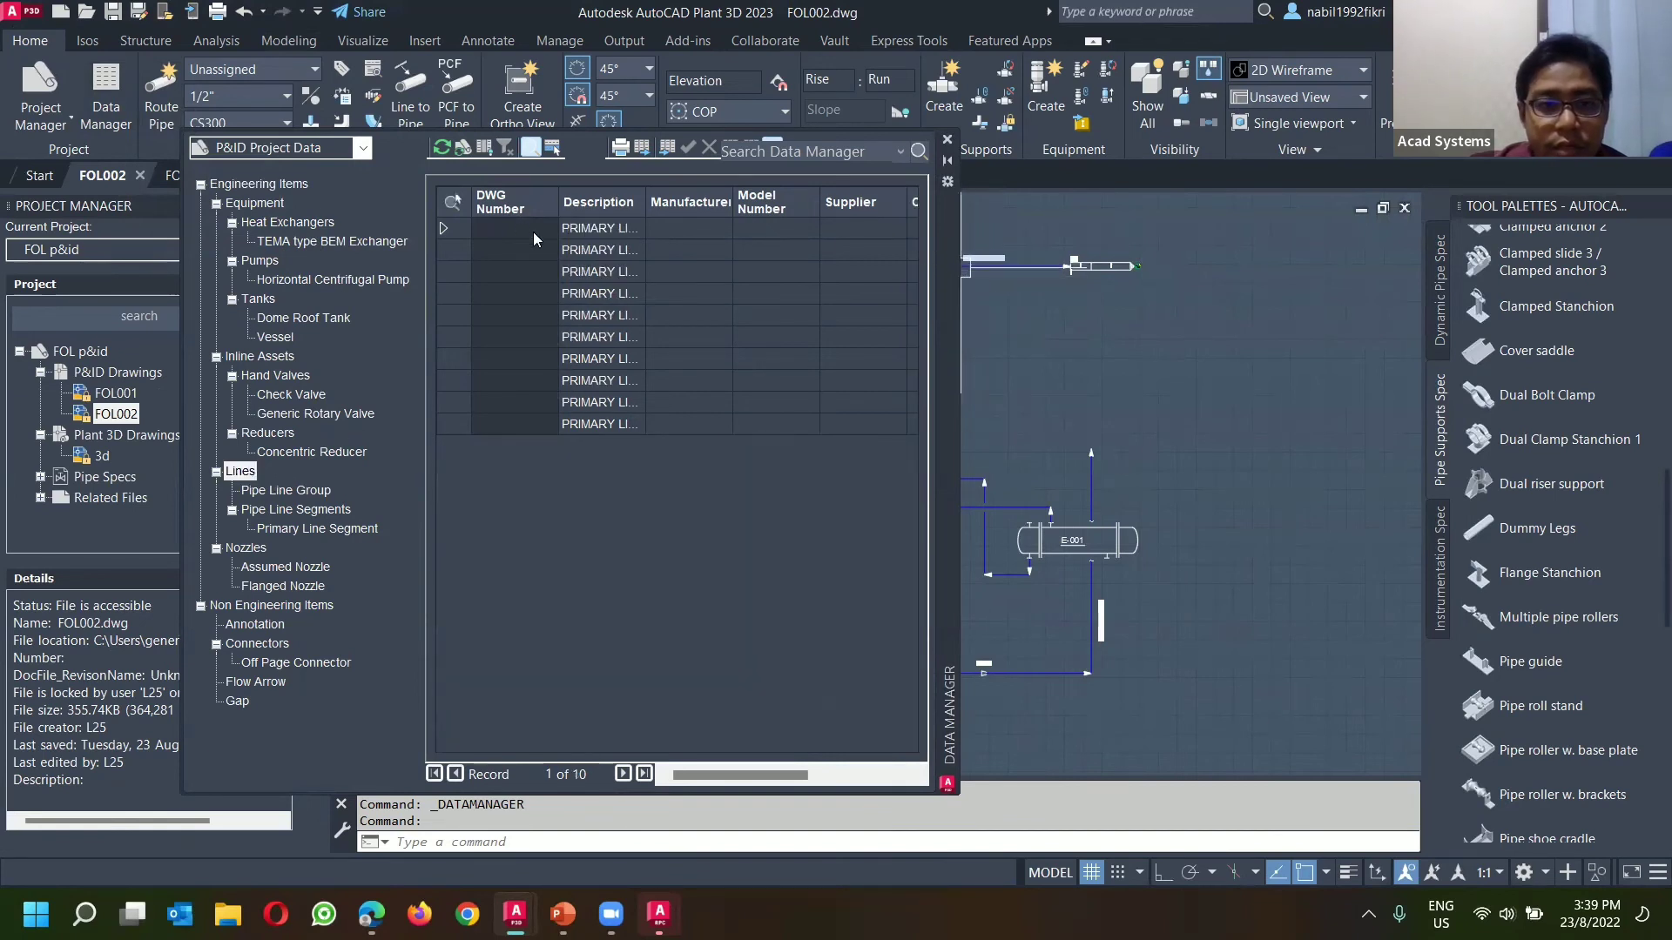
right_click(577, 248)
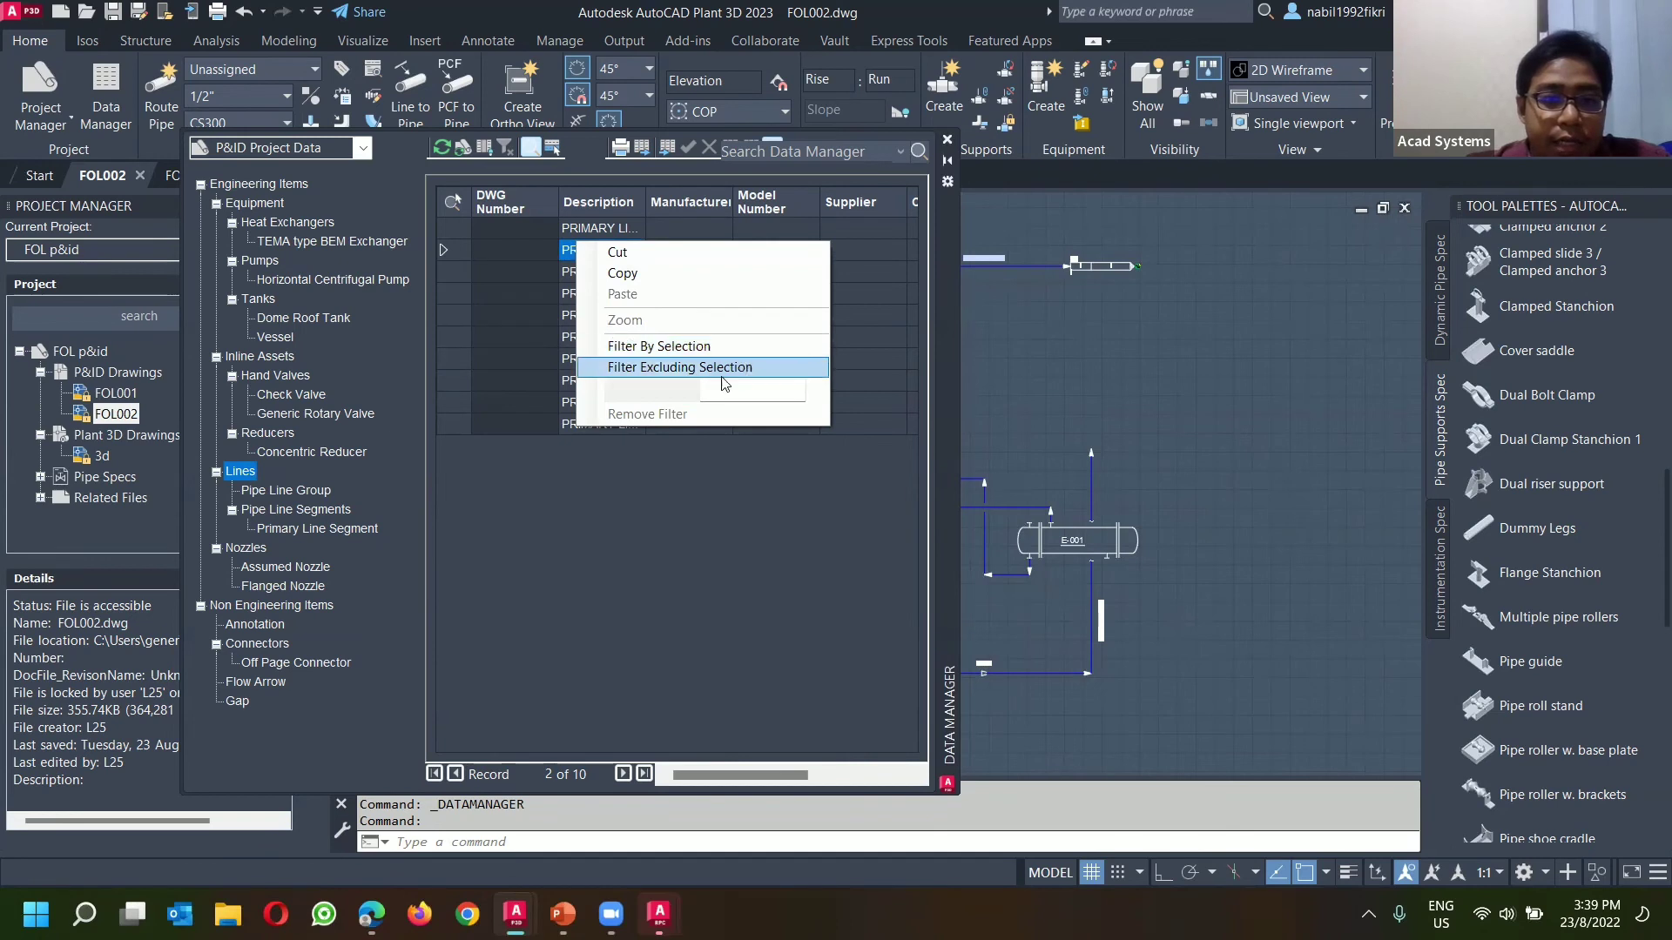
left_click(711, 416)
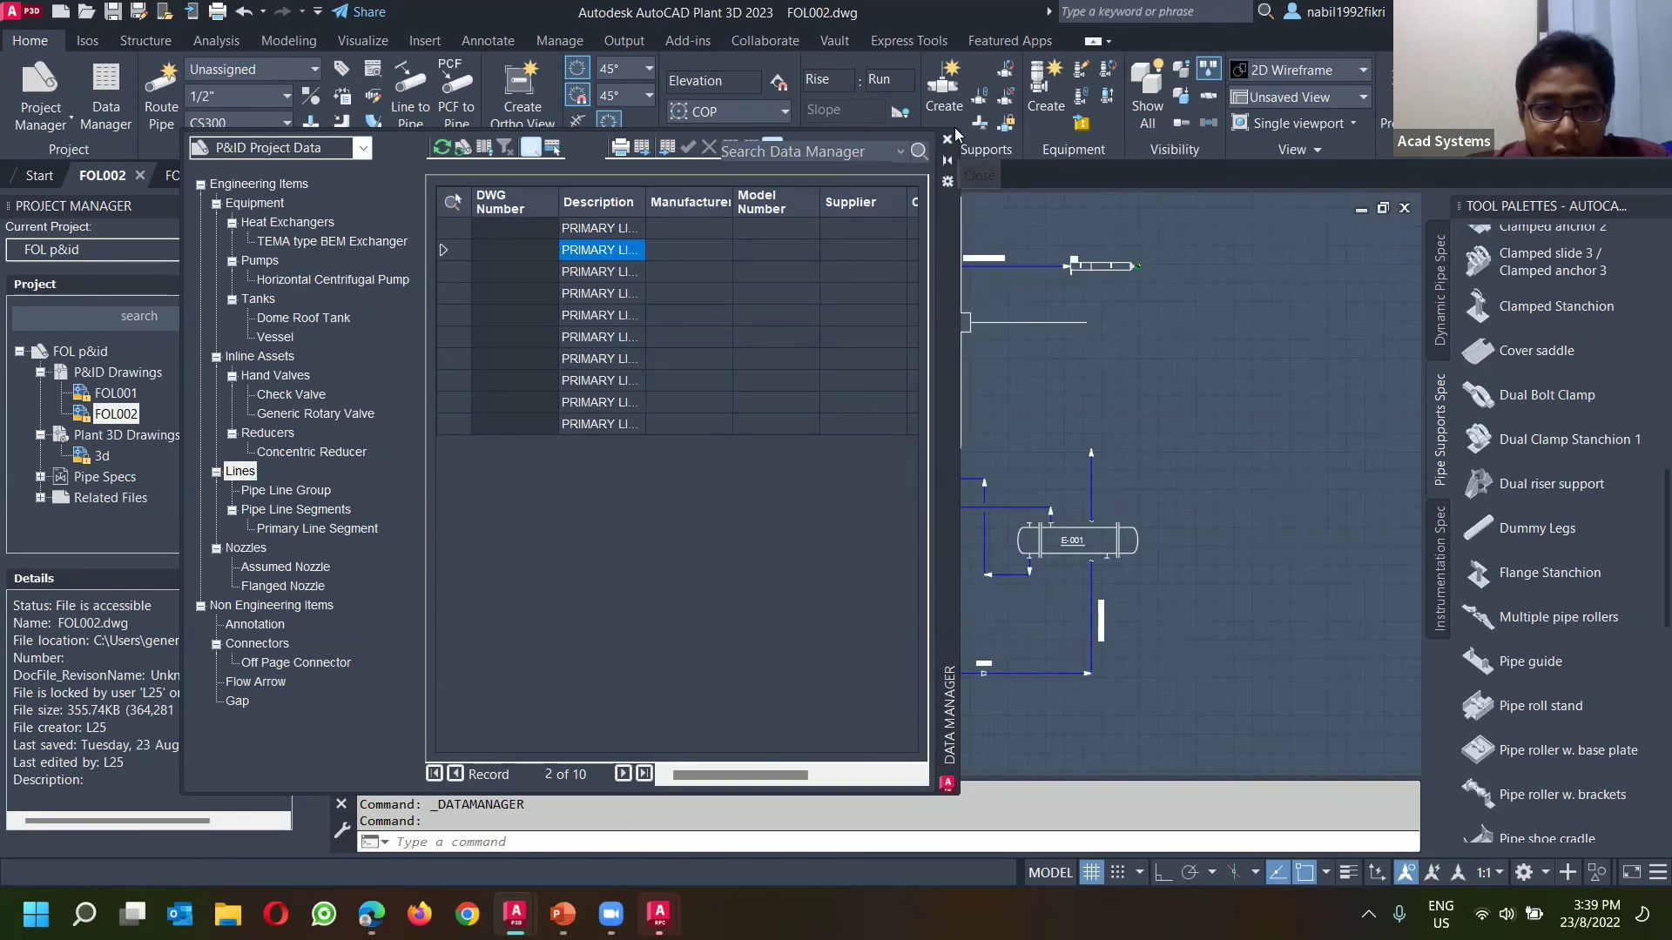
left_click_drag(955, 132, 1247, 218)
left_click_drag(645, 288, 818, 287)
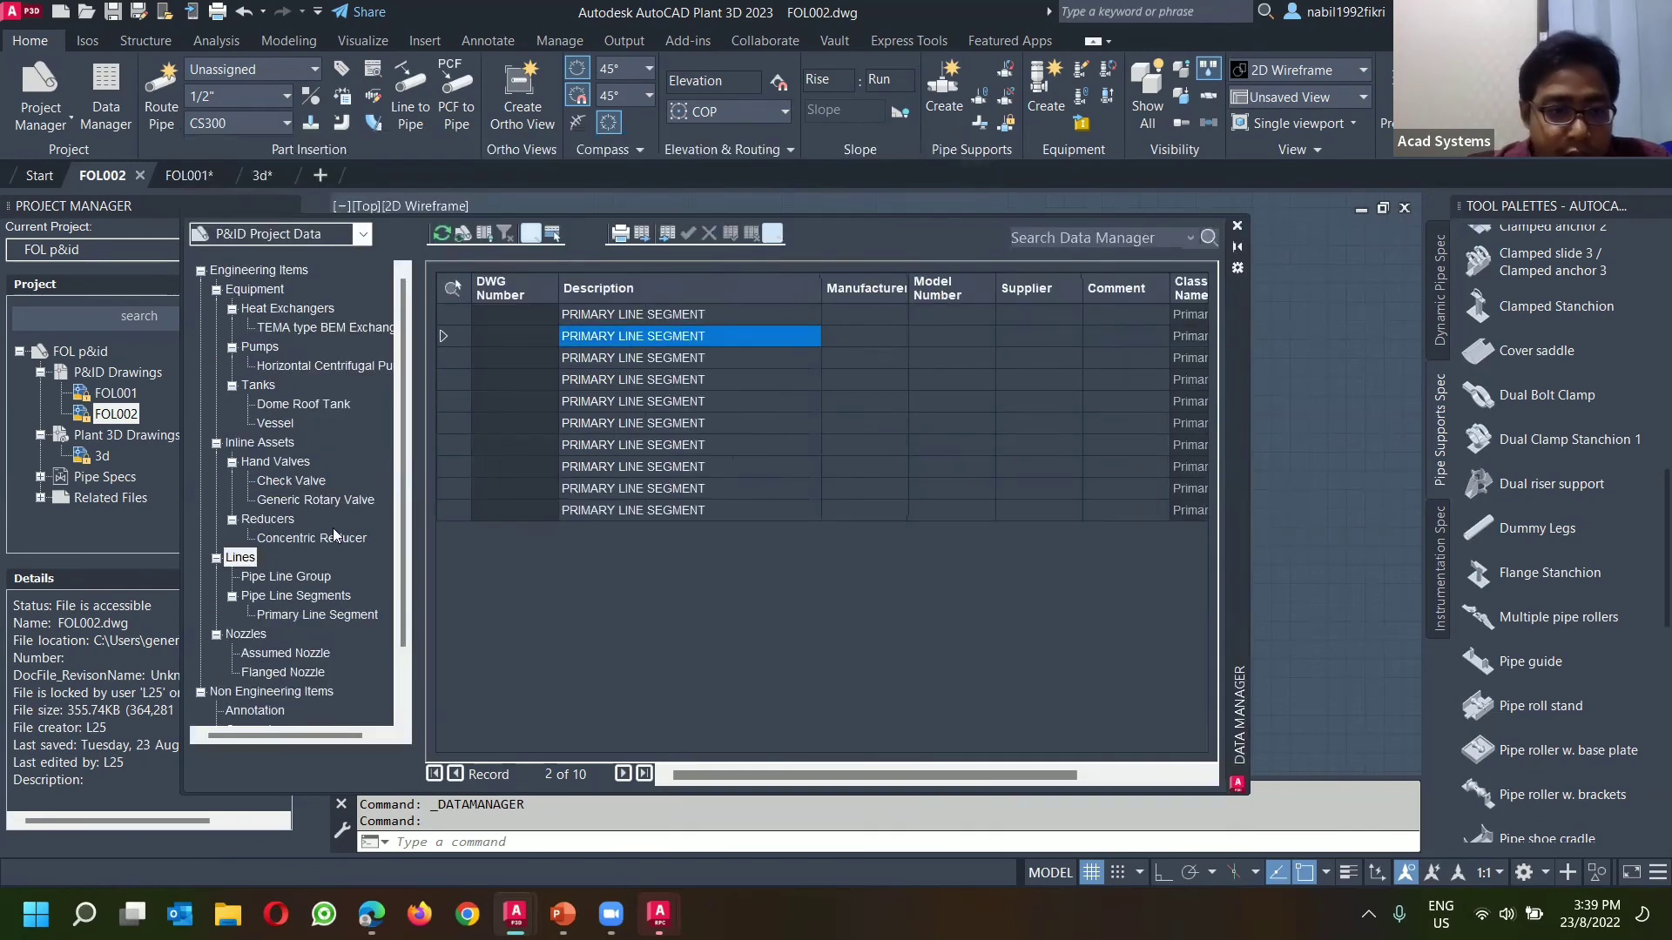
Step: Filter the Pipe Line Group records to show only line number 002, and remove the filter
left_click(296, 576)
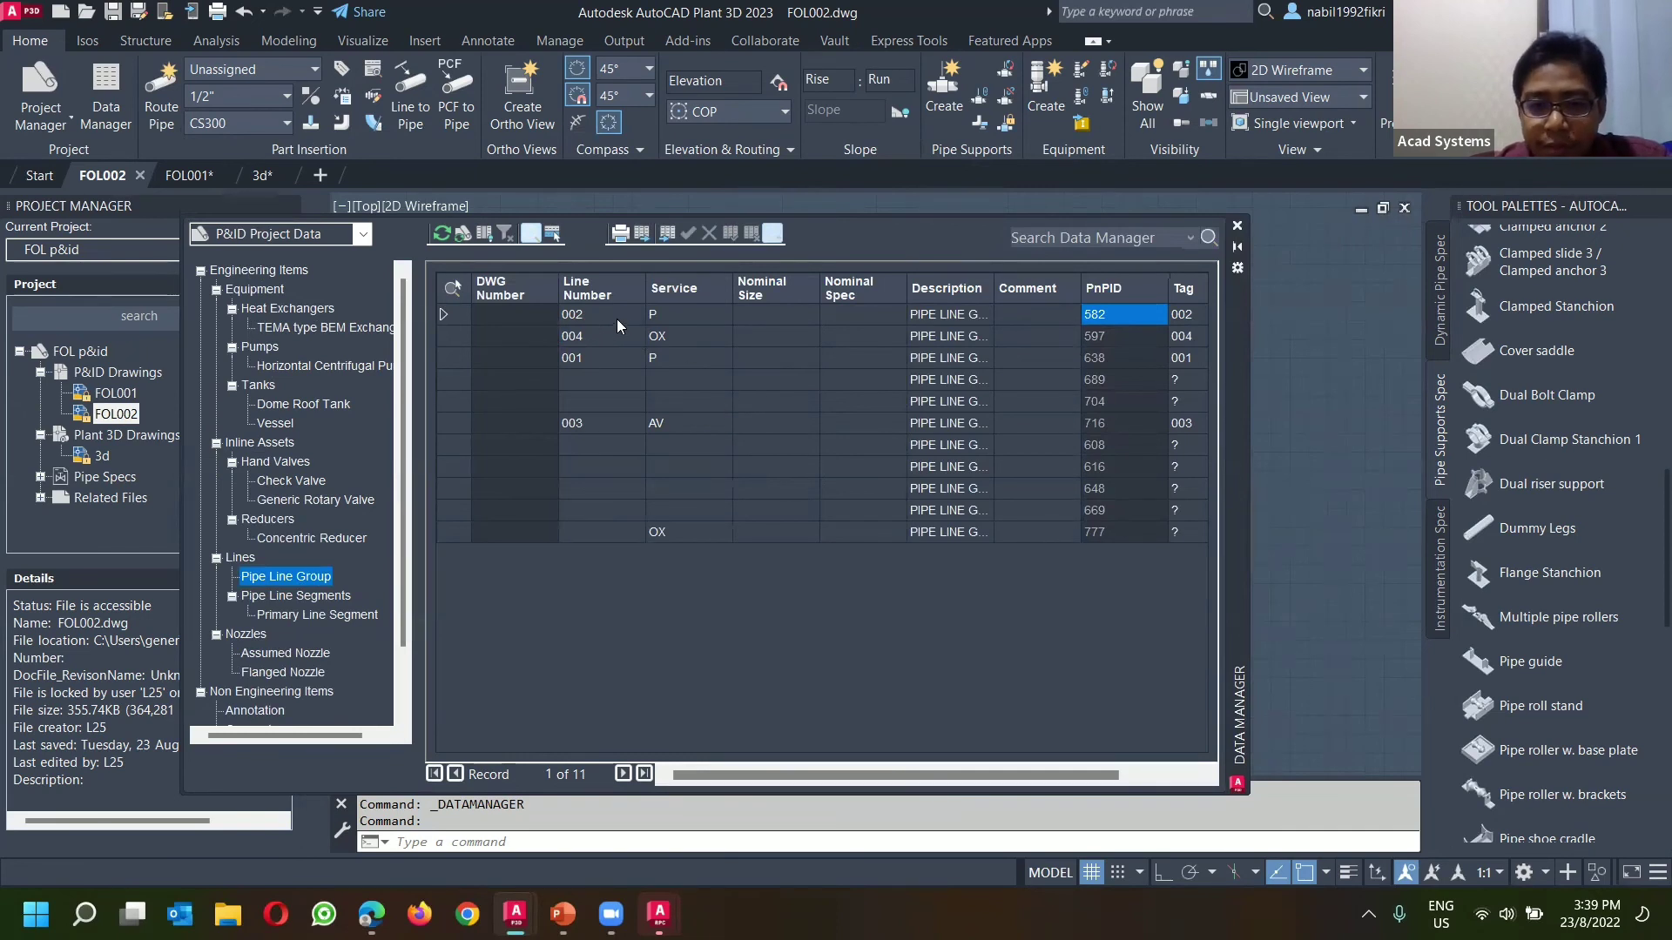
right_click(604, 317)
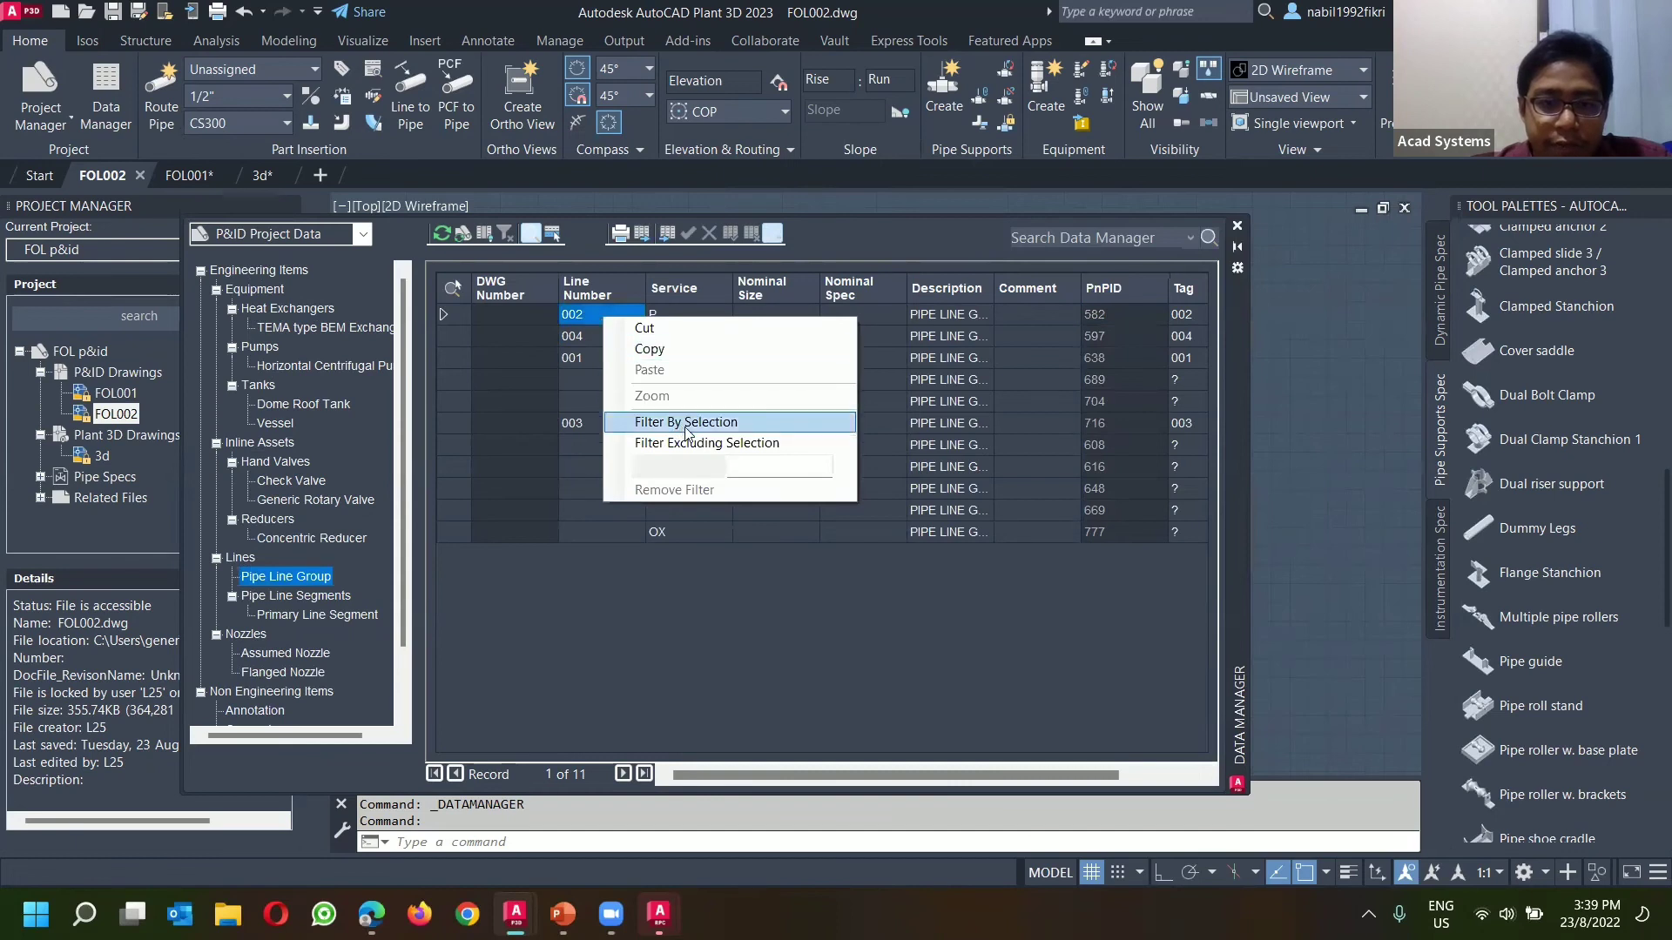
left_click(722, 426)
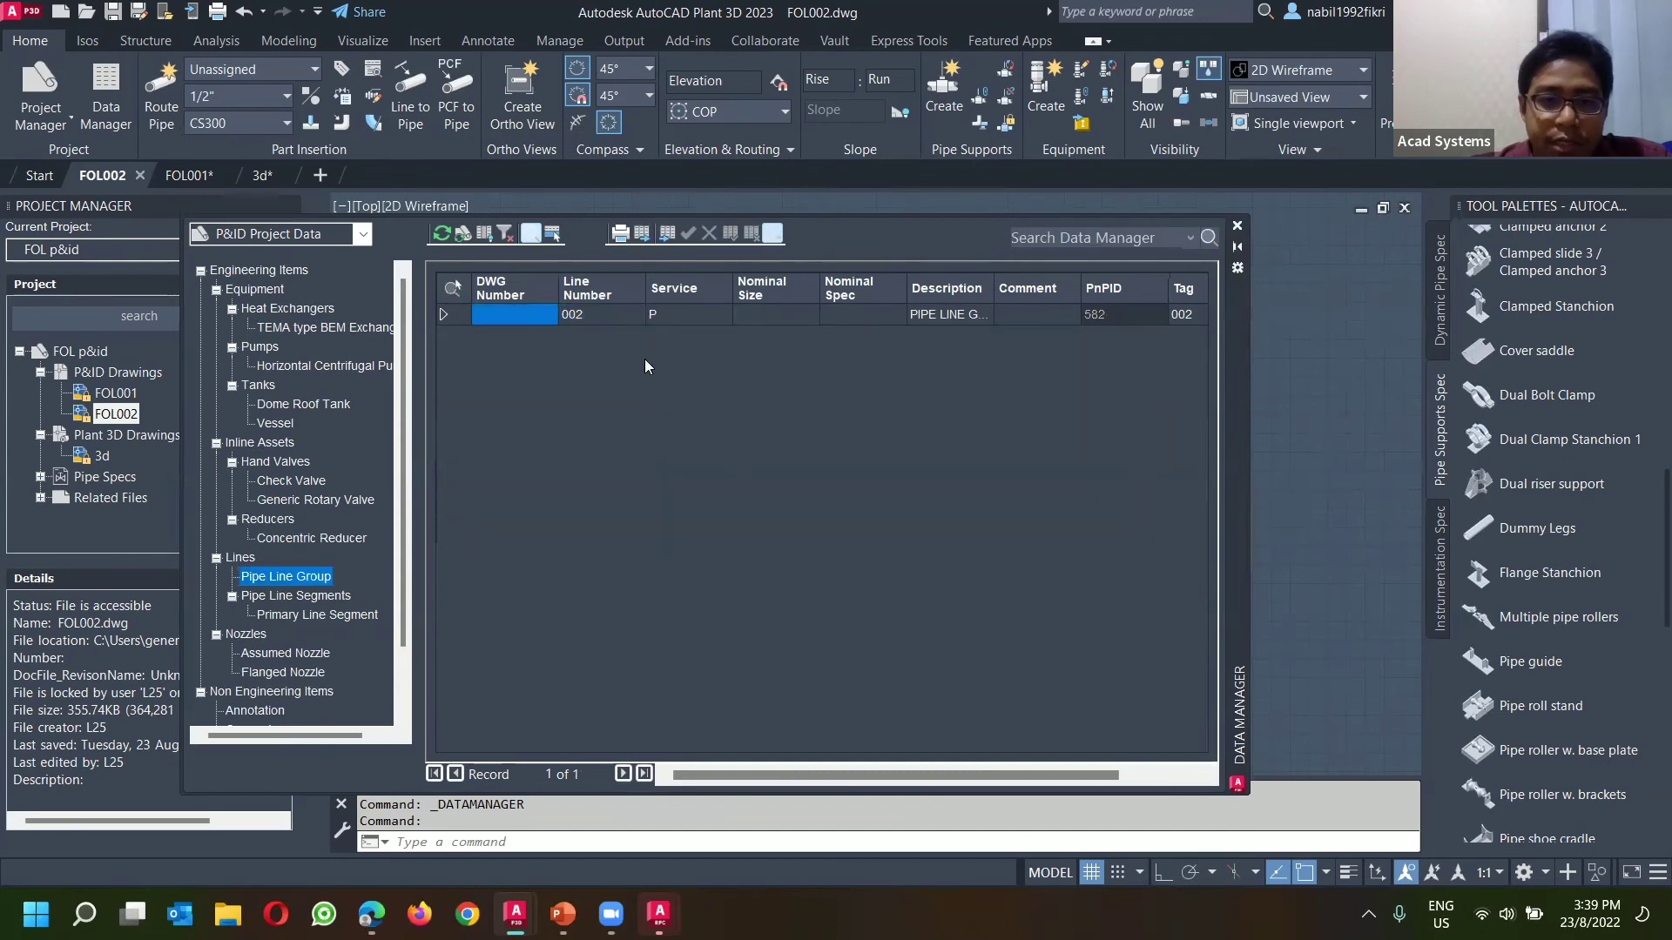
right_click(610, 319)
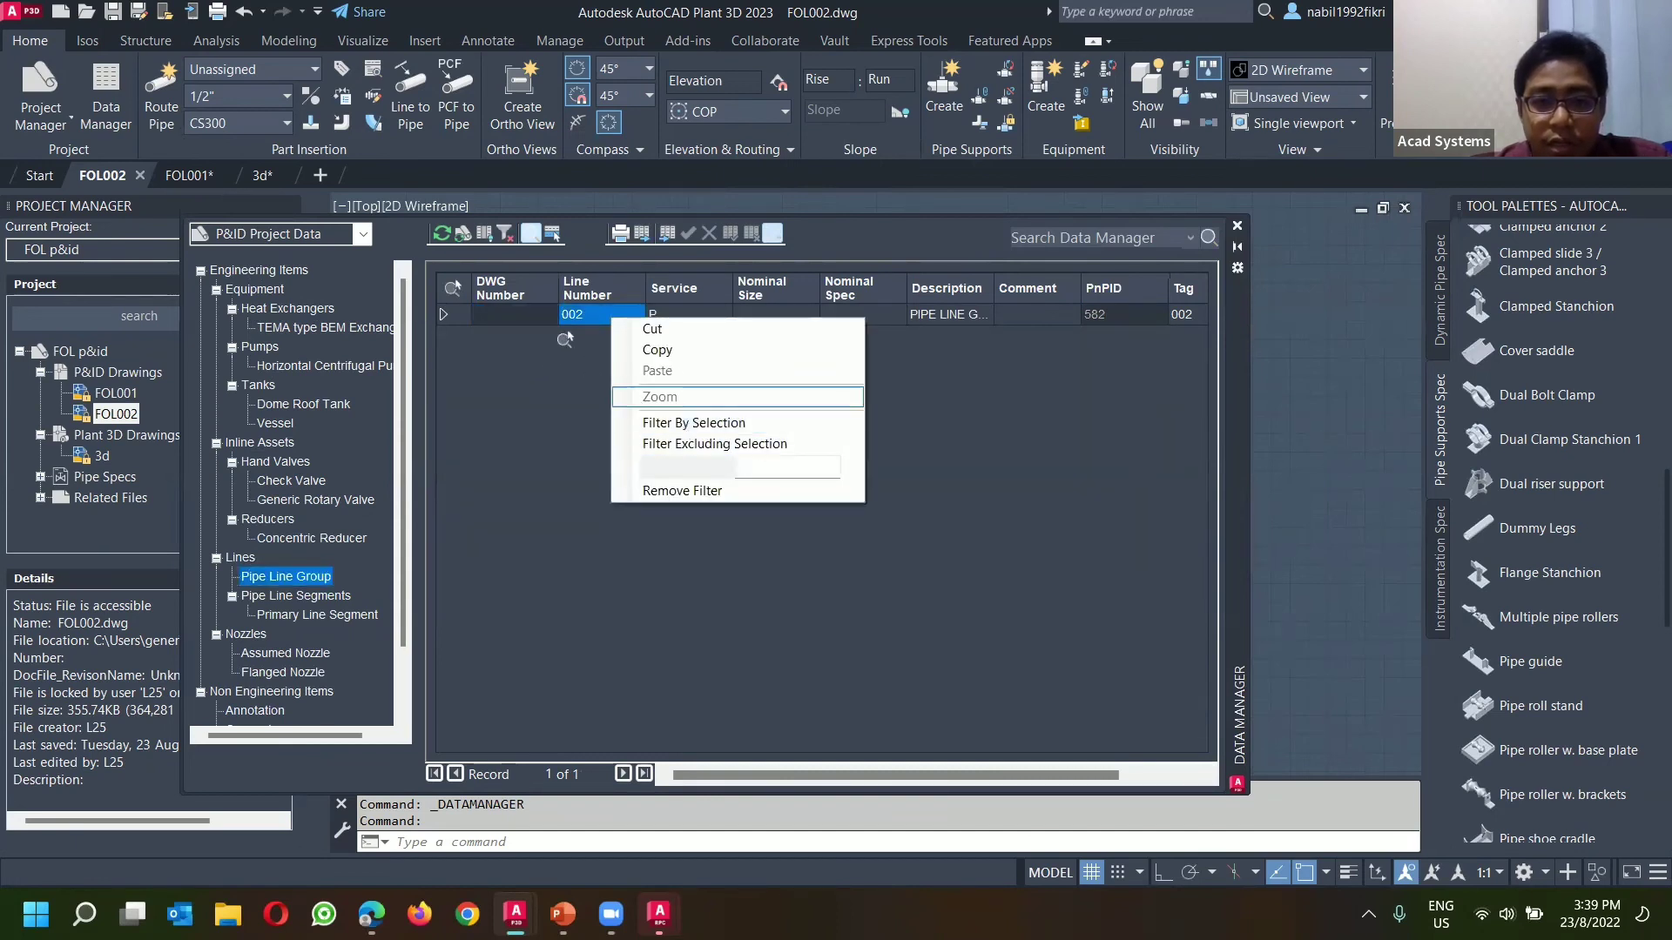
left_click(587, 324)
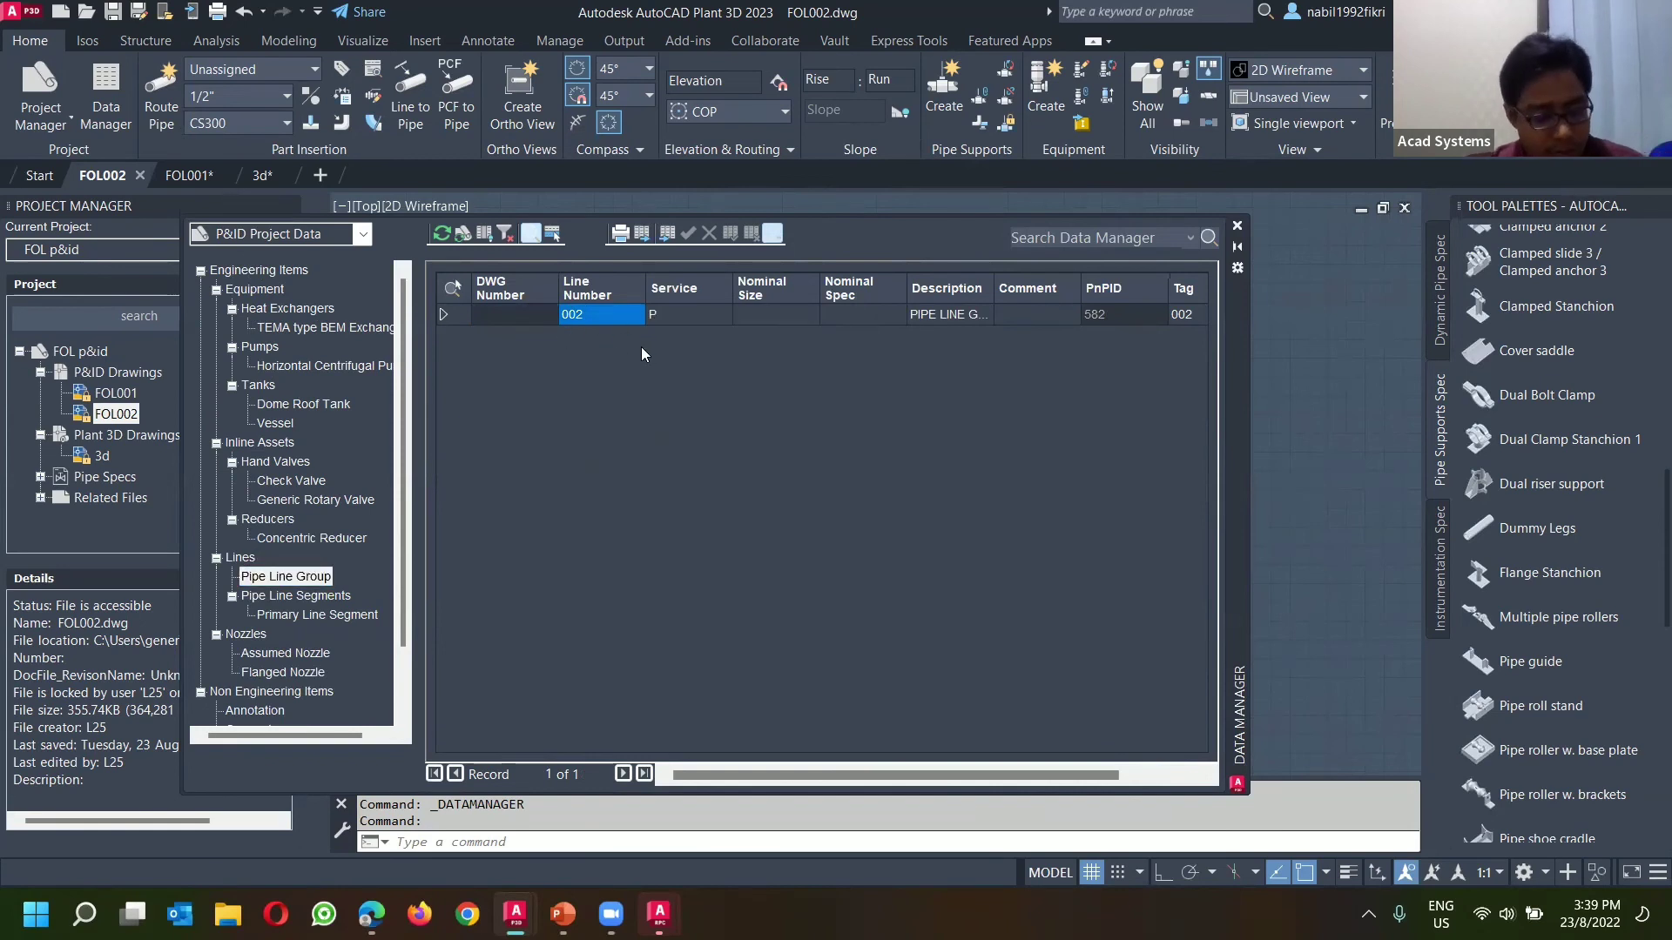
right_click(613, 314)
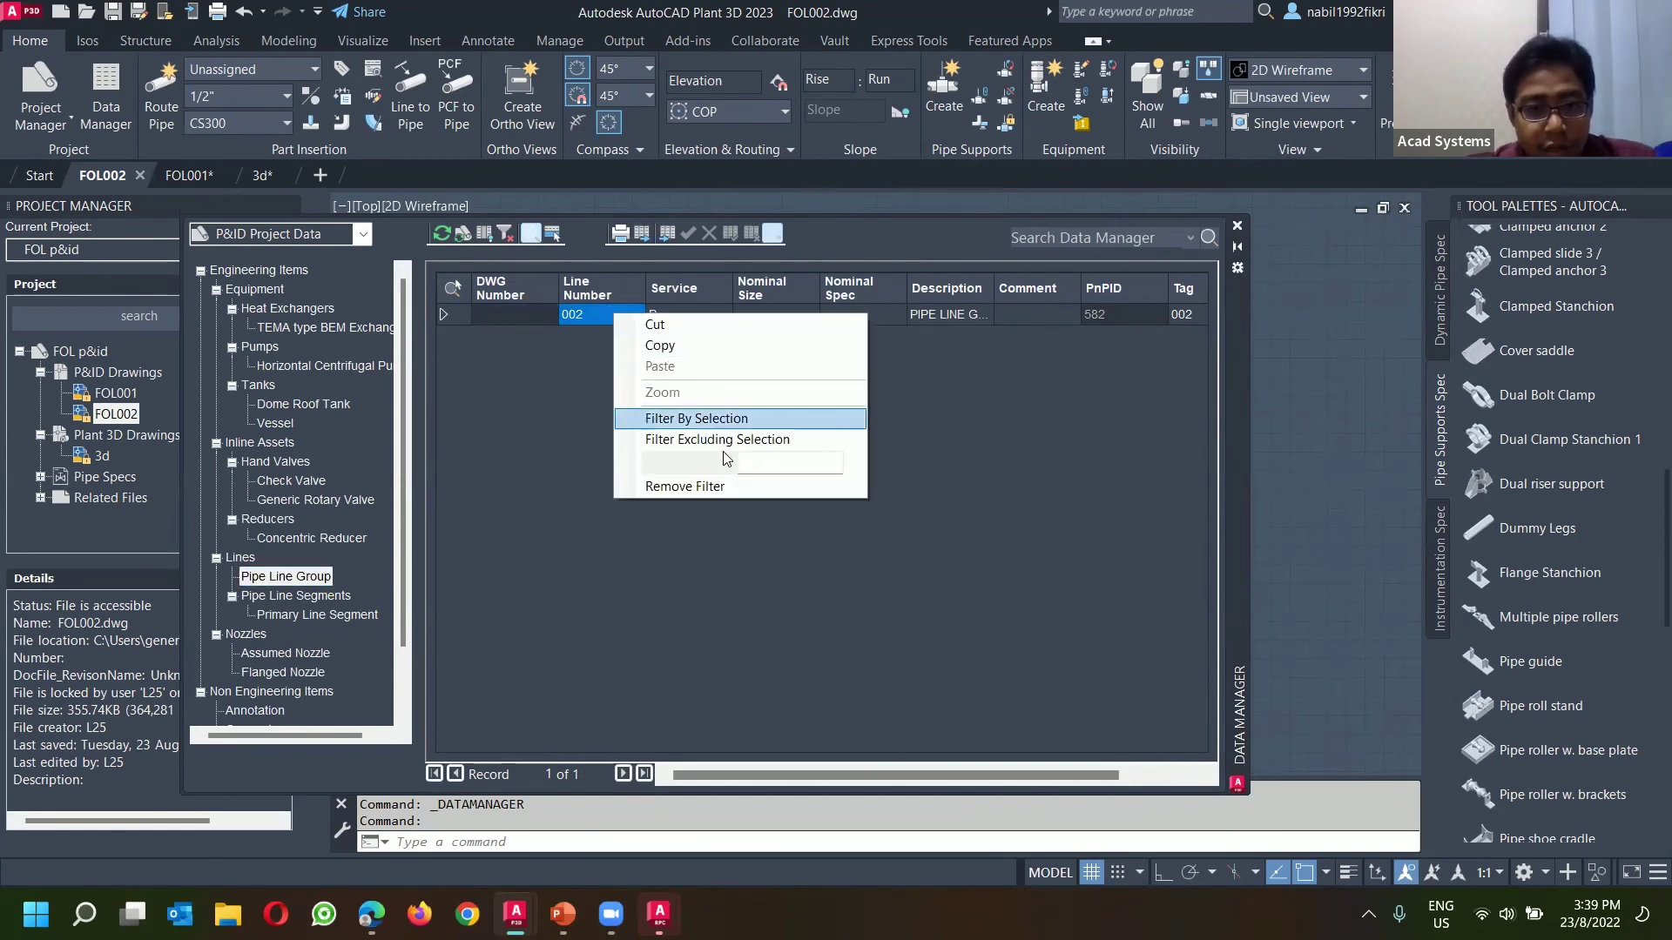
left_click(723, 484)
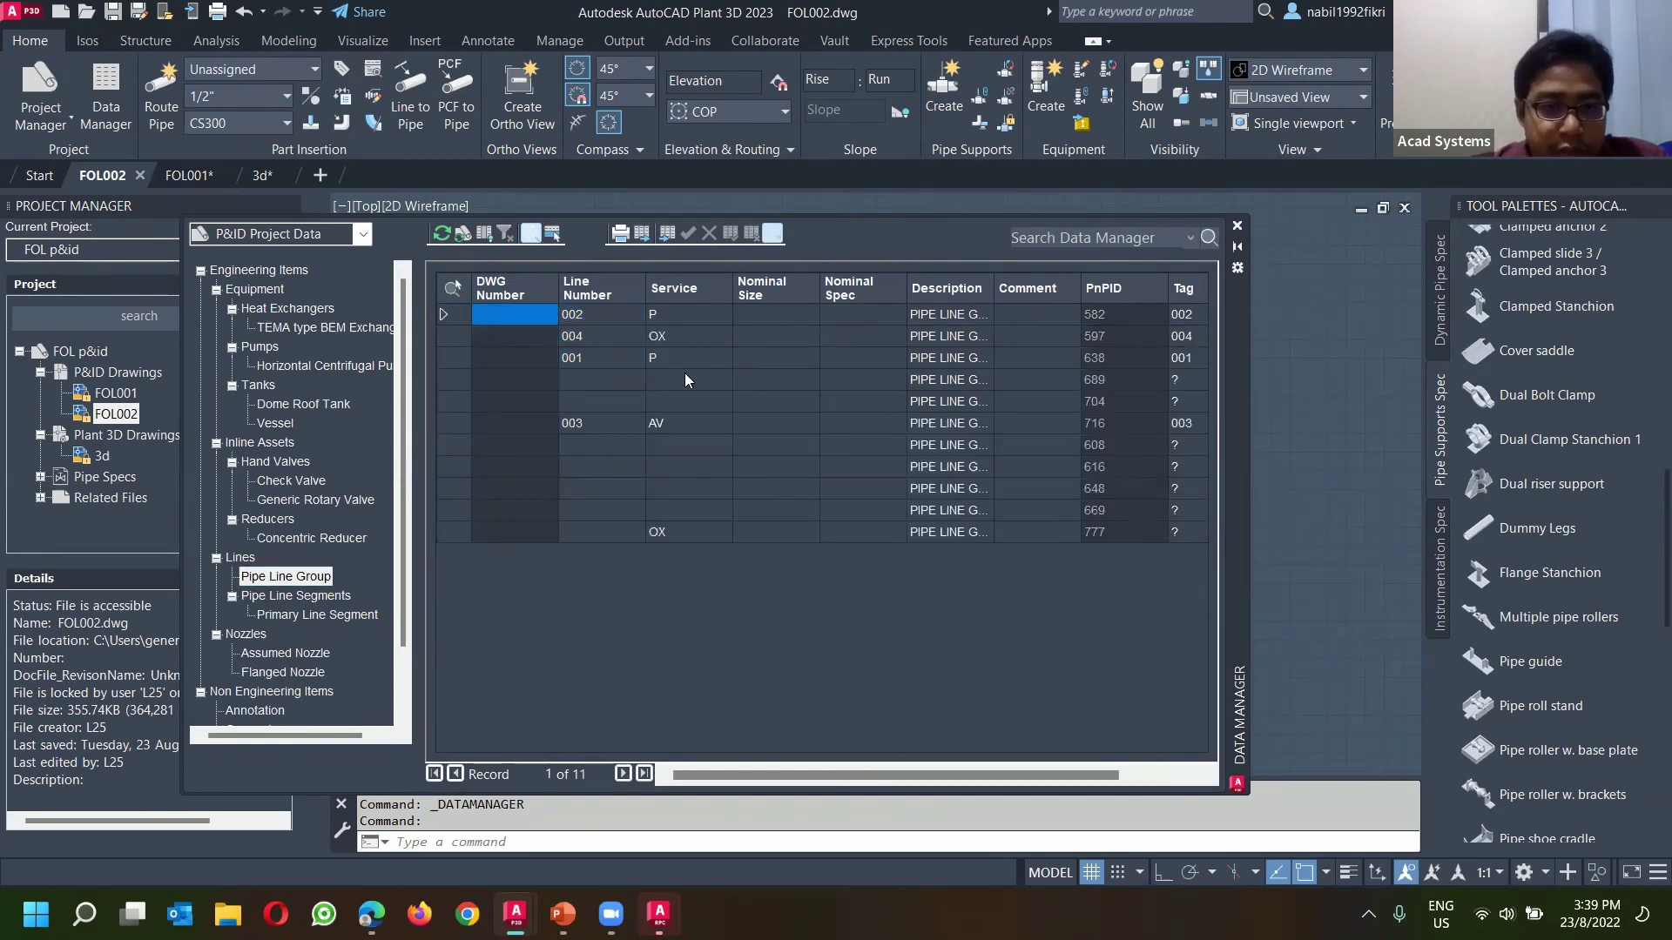
Step: Filter the Pipe Line Group records to exclude line number 002, and clear that filter
right_click(598, 316)
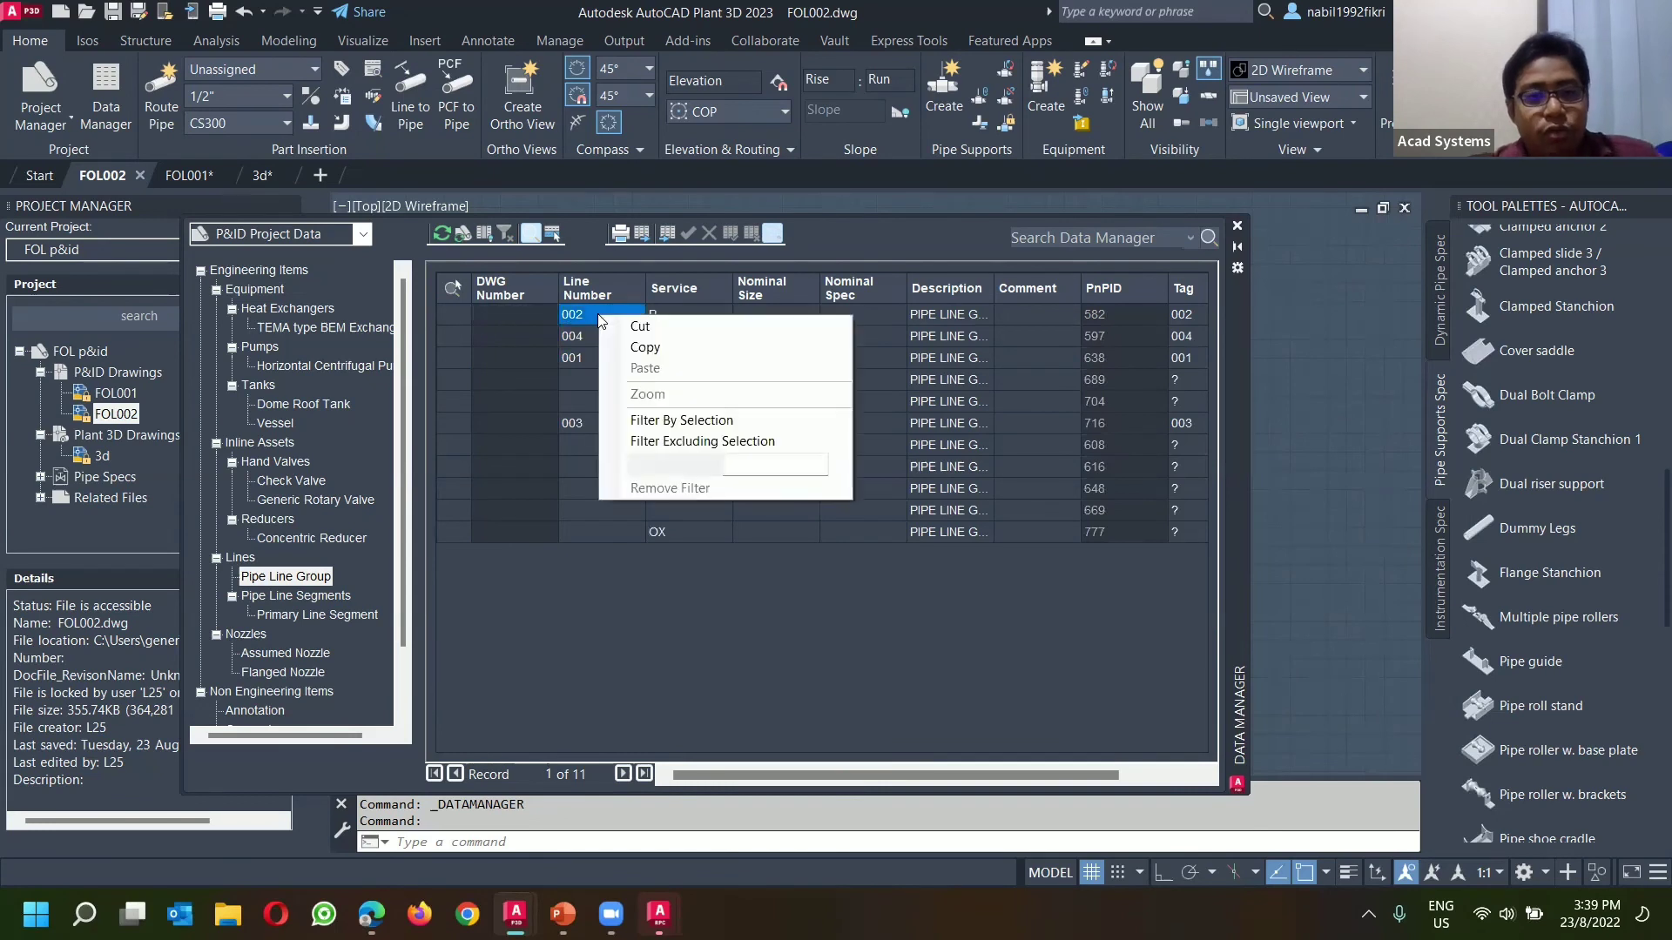
left_click(695, 444)
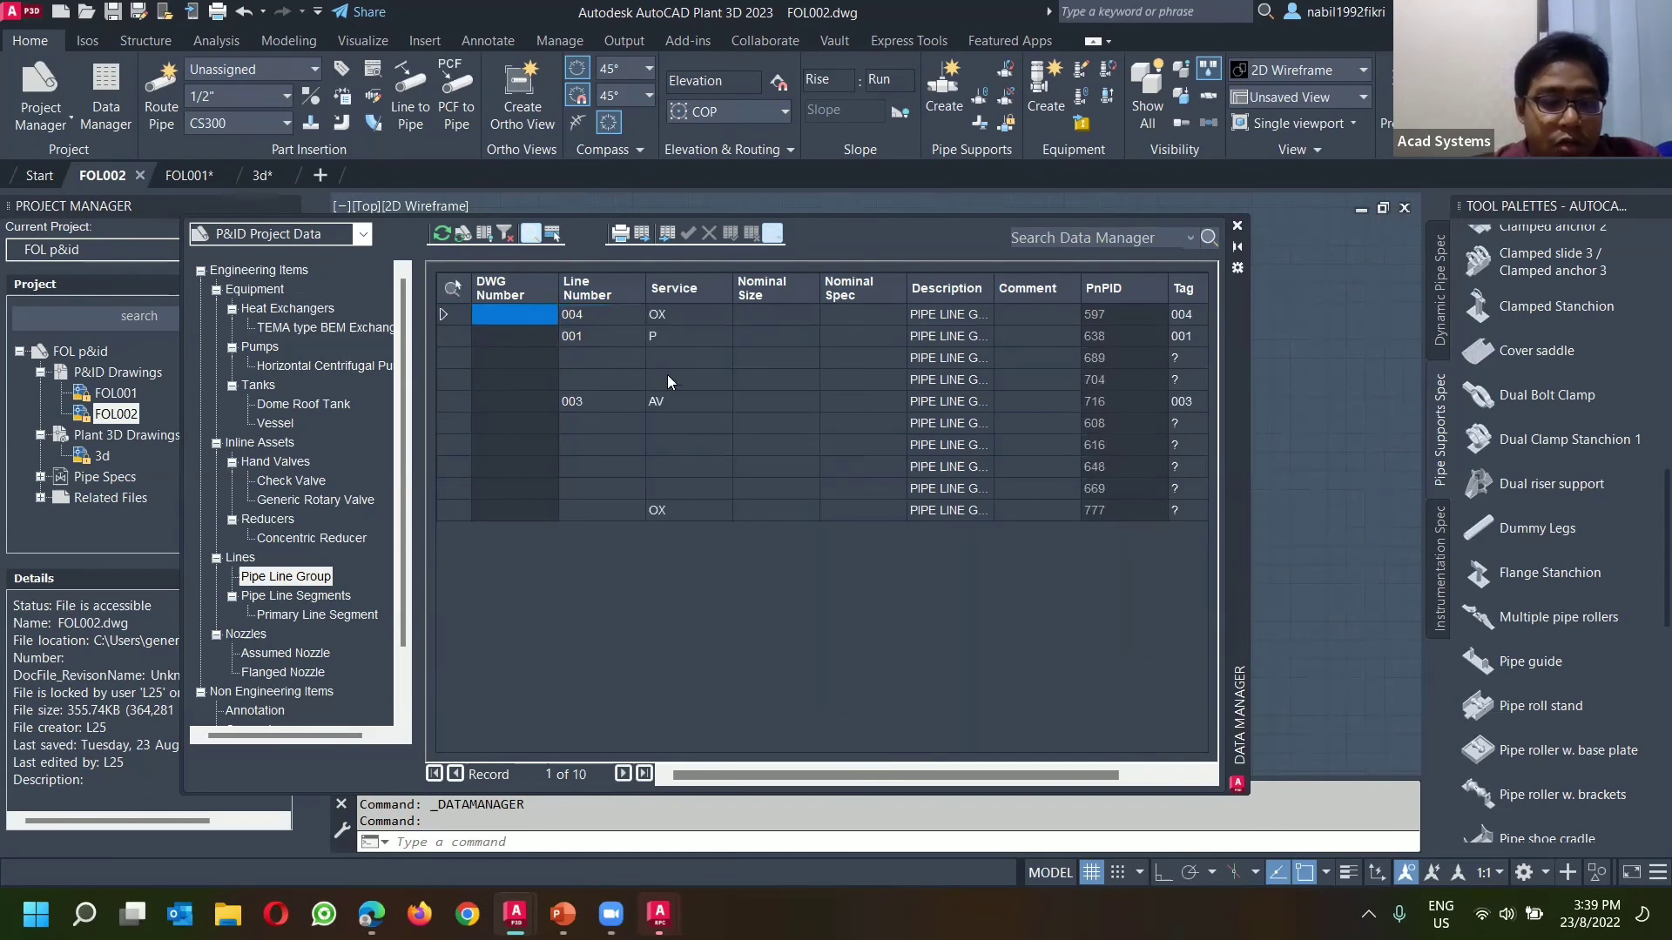
right_click(599, 312)
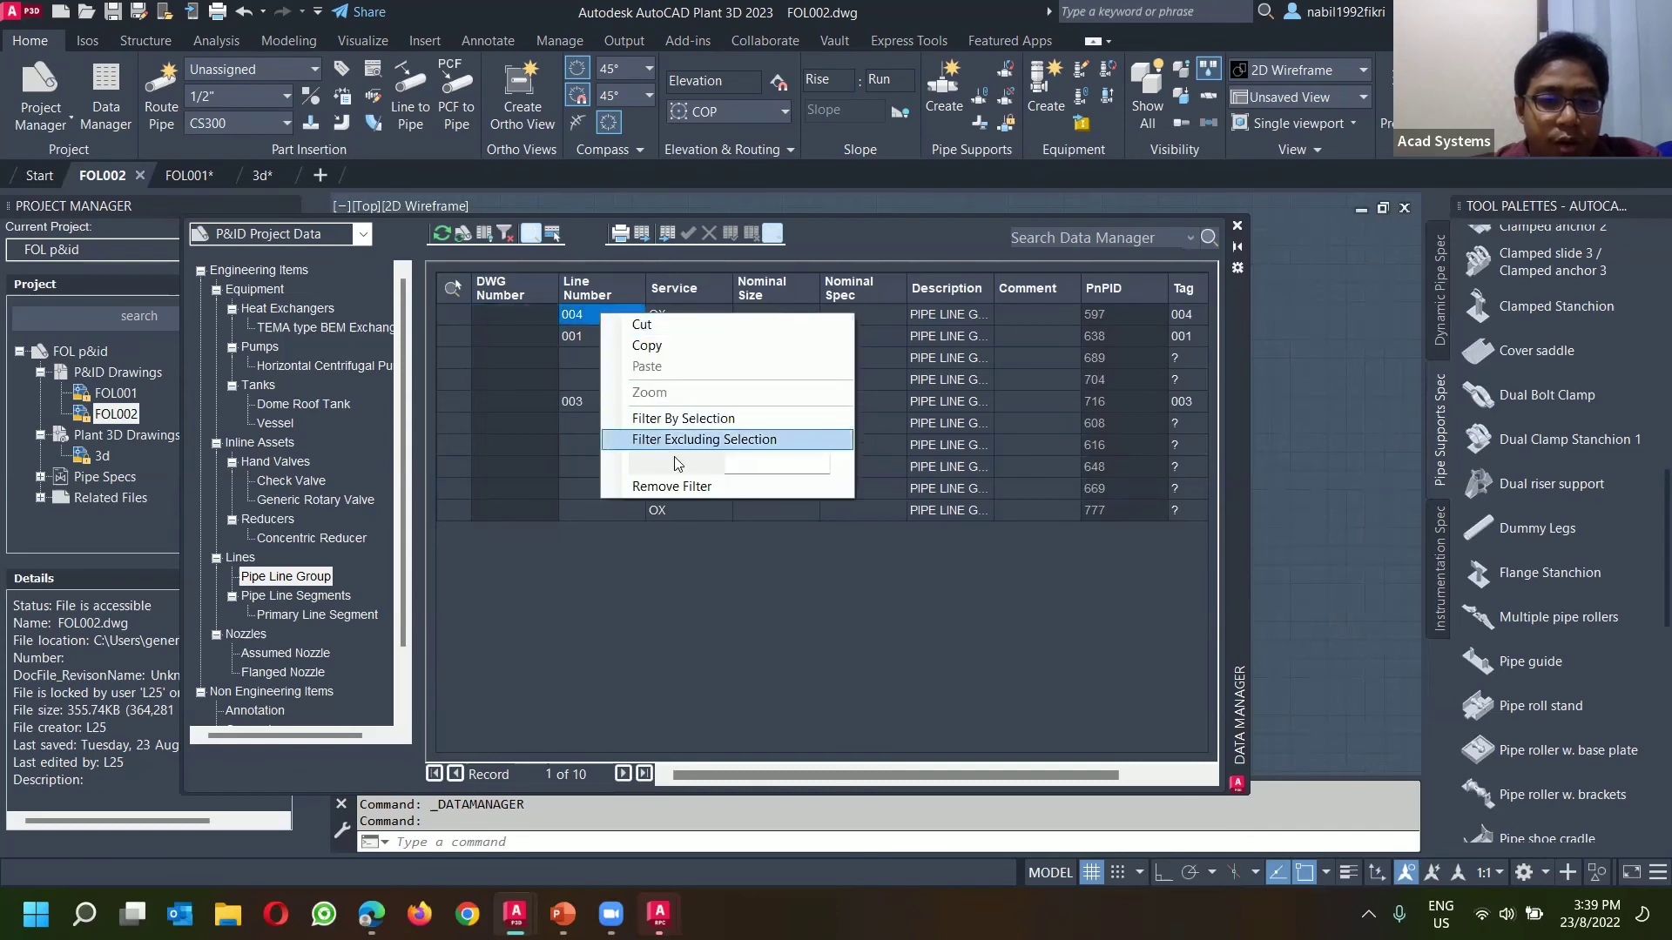
left_click(690, 487)
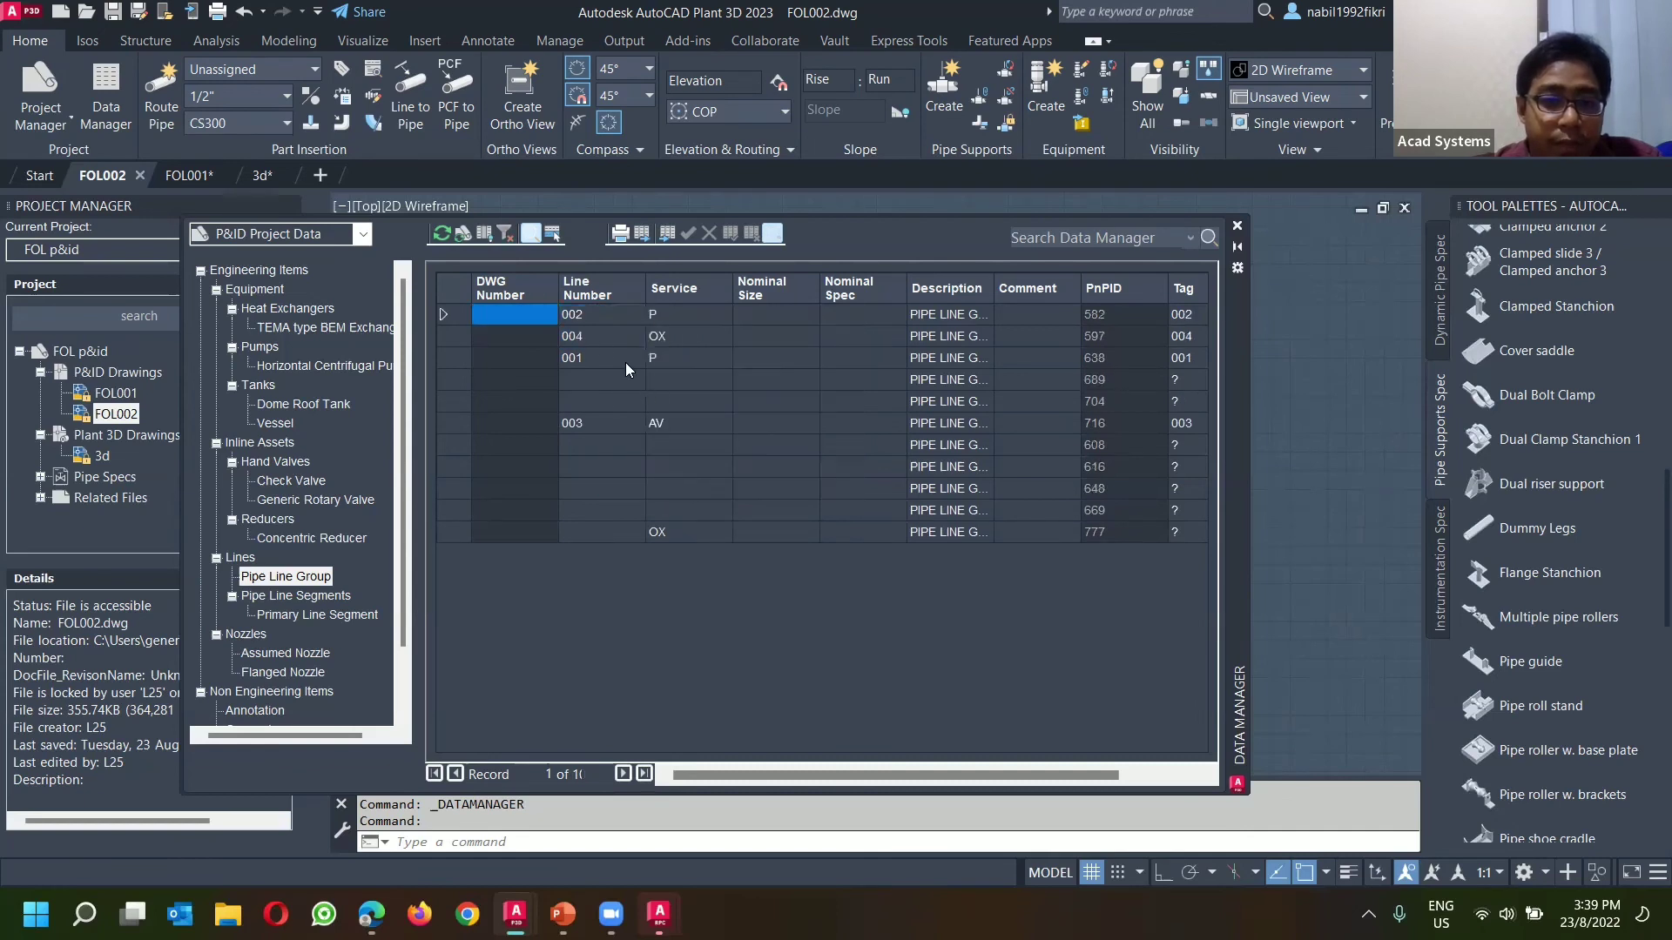
Step: Filter the Pipe Line Group records to exclude line numbers 002 and 003, and remove the filter
left_click(594, 318)
left_click(602, 426)
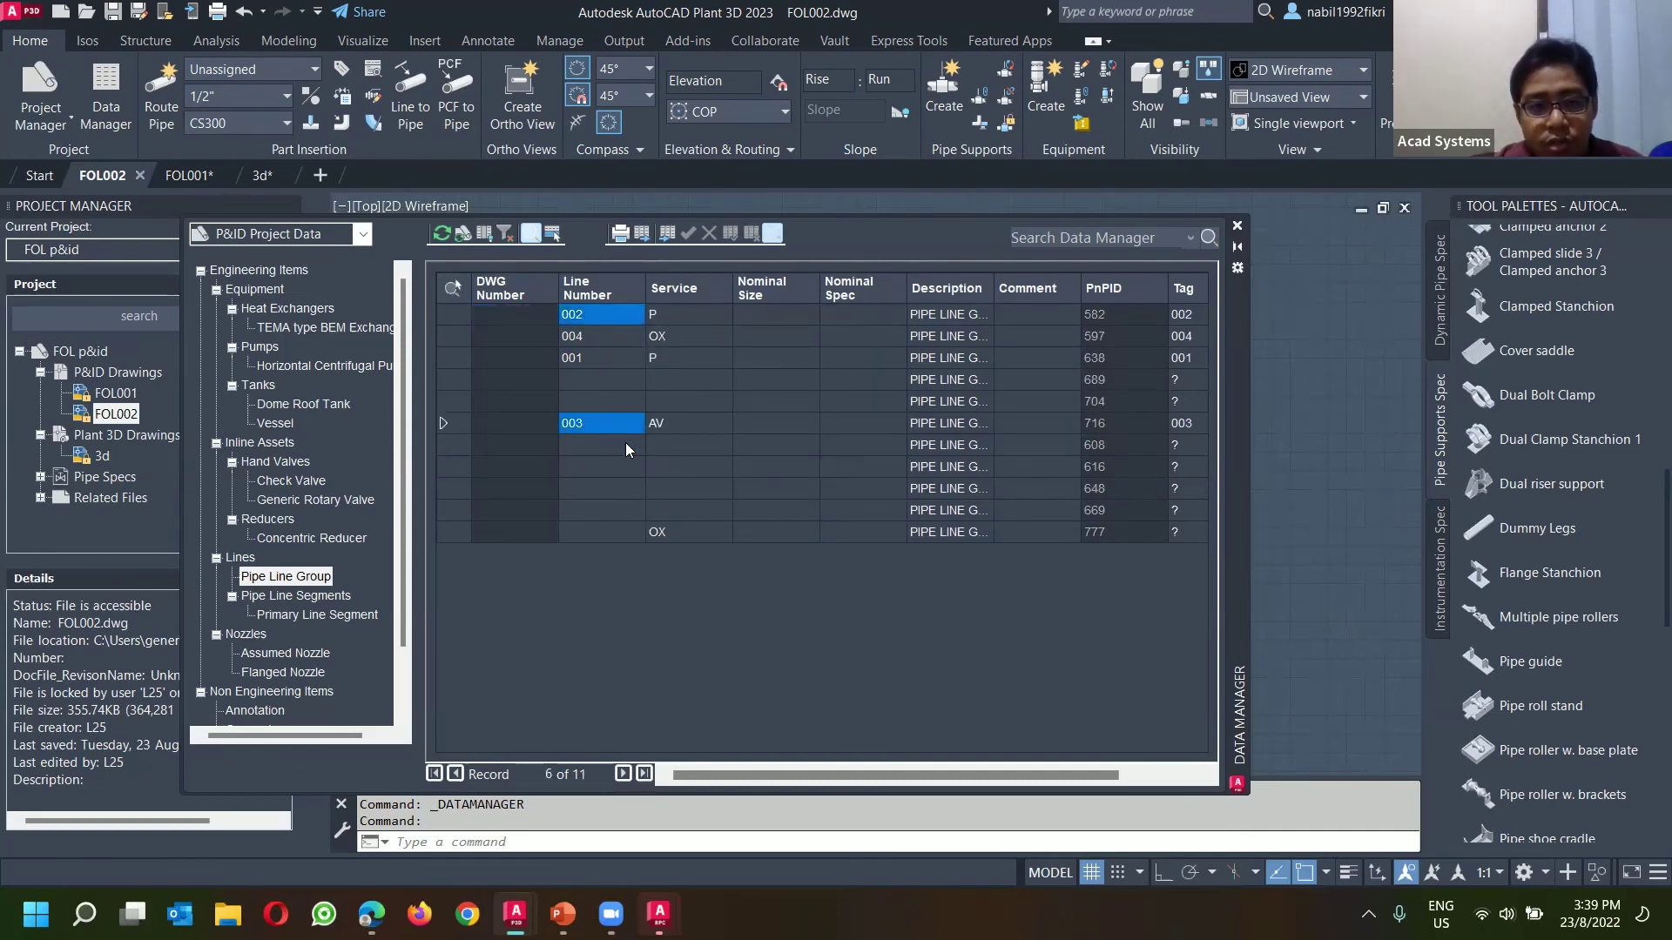
right_click(618, 430)
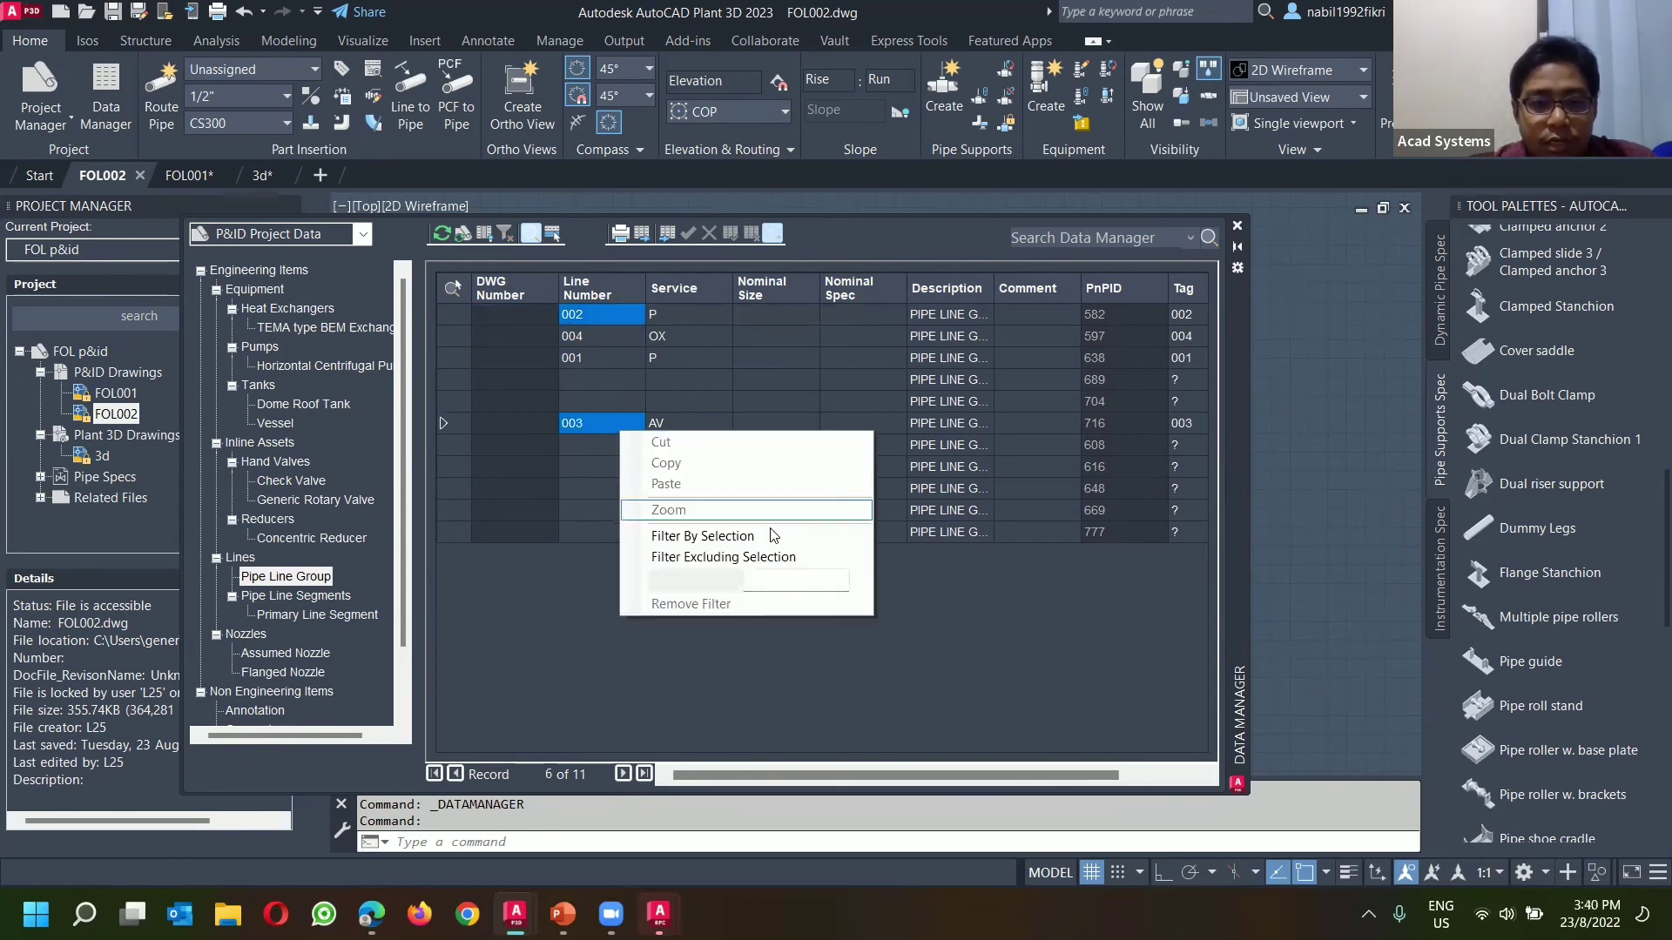
left_click(764, 558)
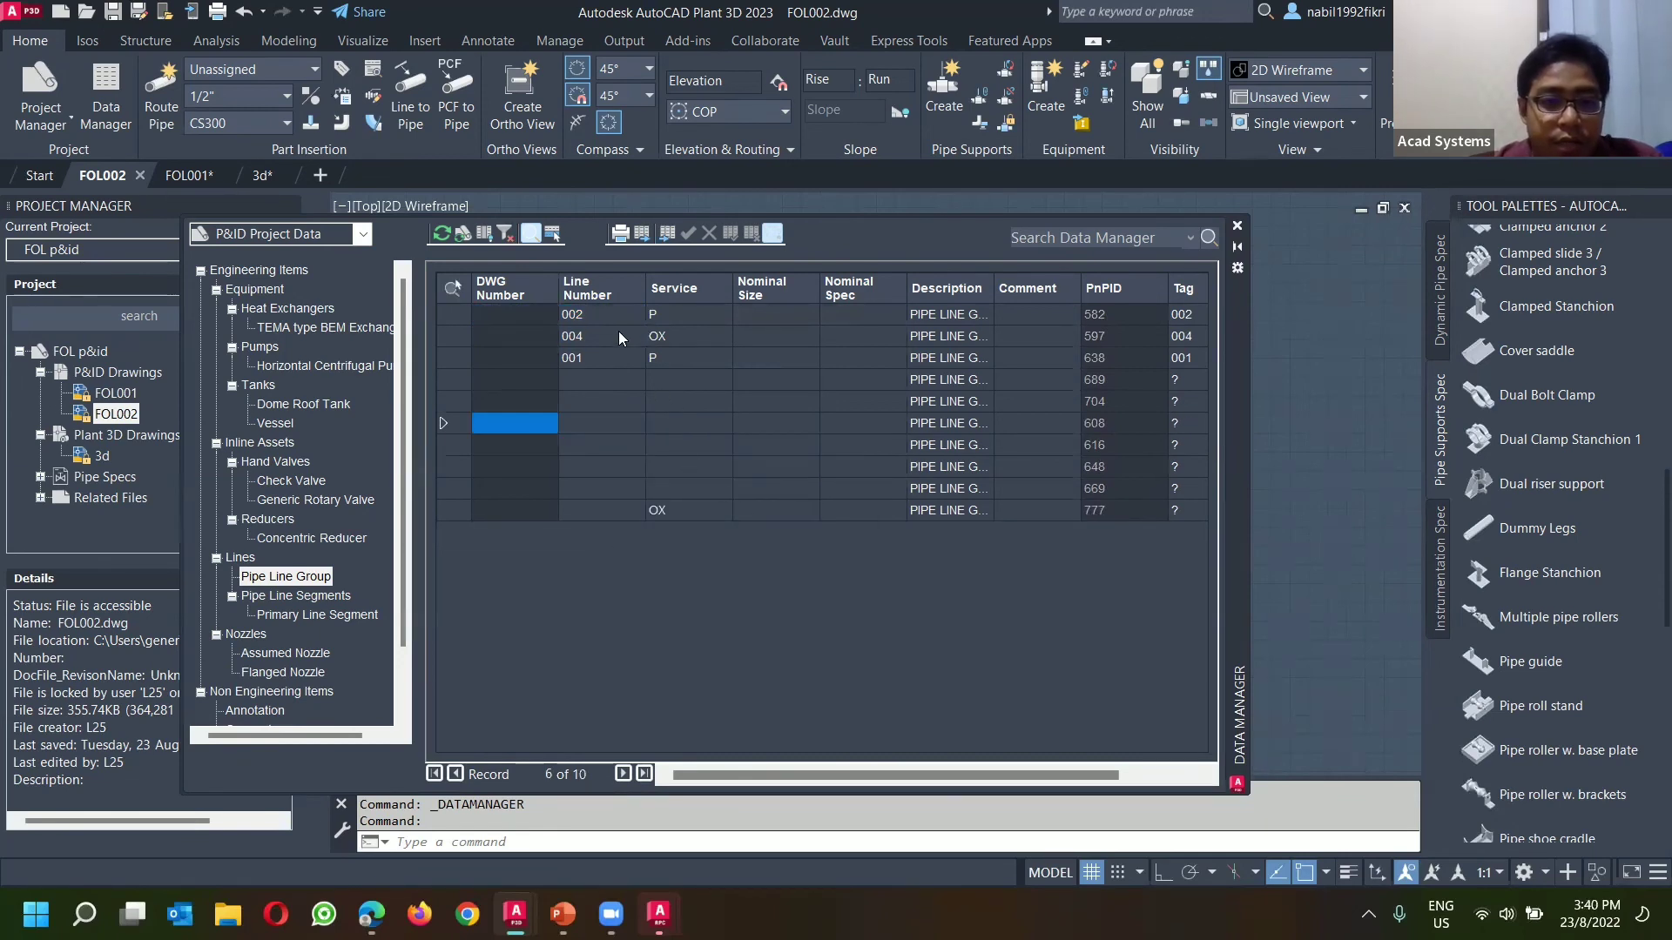
right_click(614, 358)
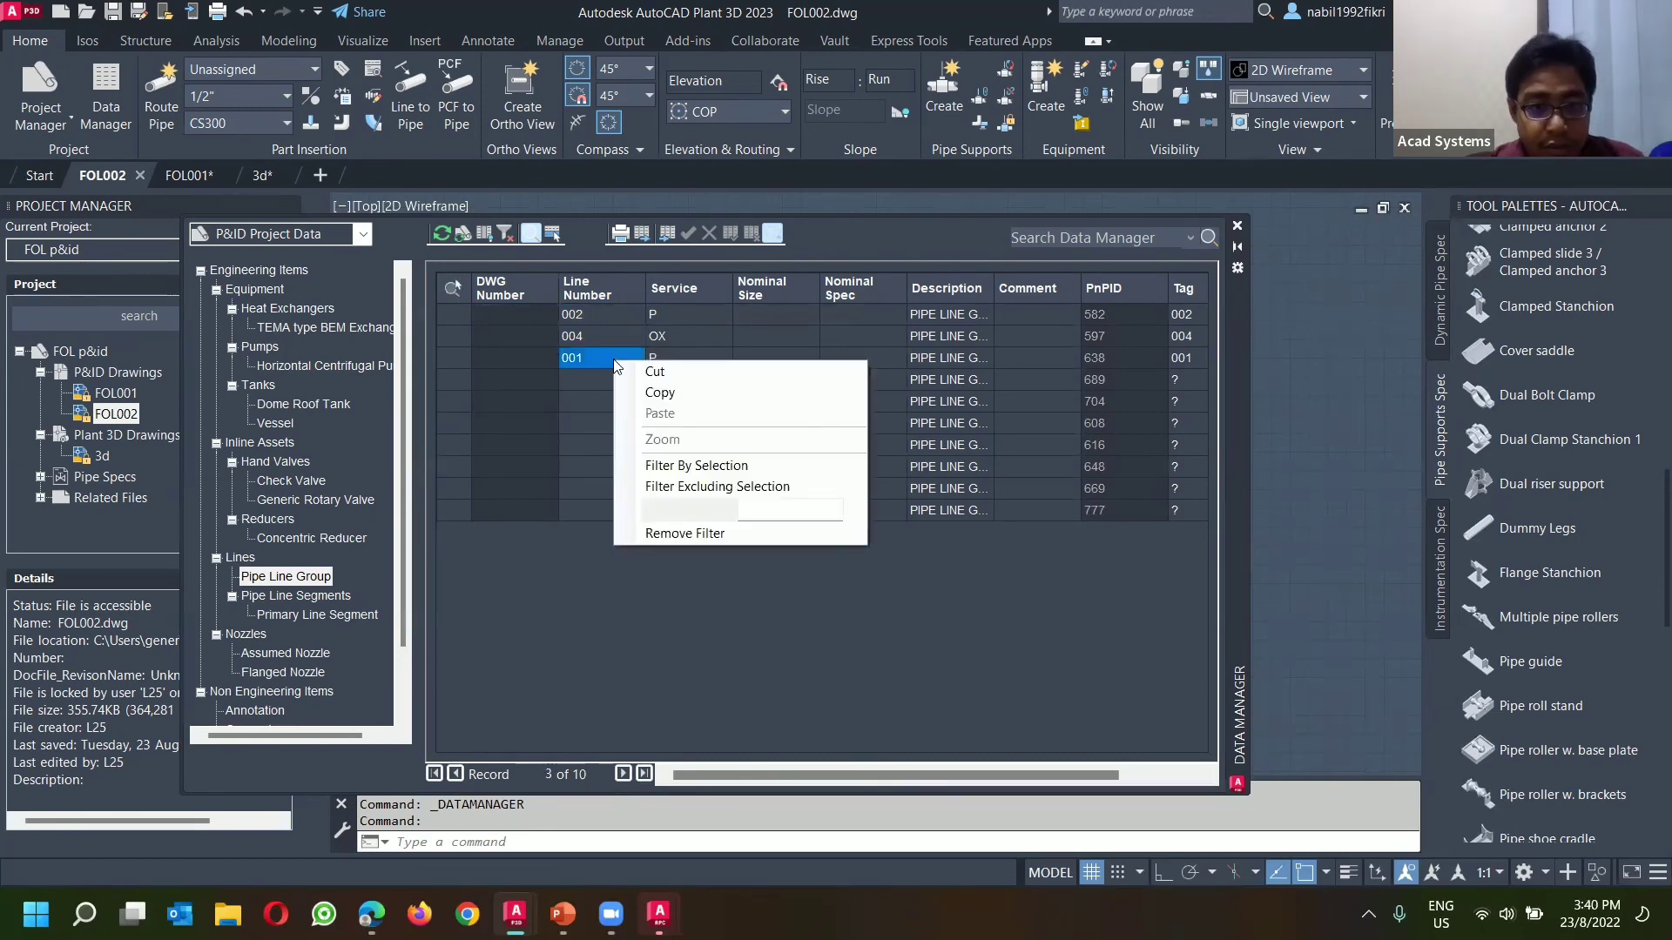
left_click(684, 533)
Step: Sort the Pipe Line Group records by PnPID, trying Nominal Spec and Nominal Size as alternative sort columns
left_click_drag(687, 773, 926, 784)
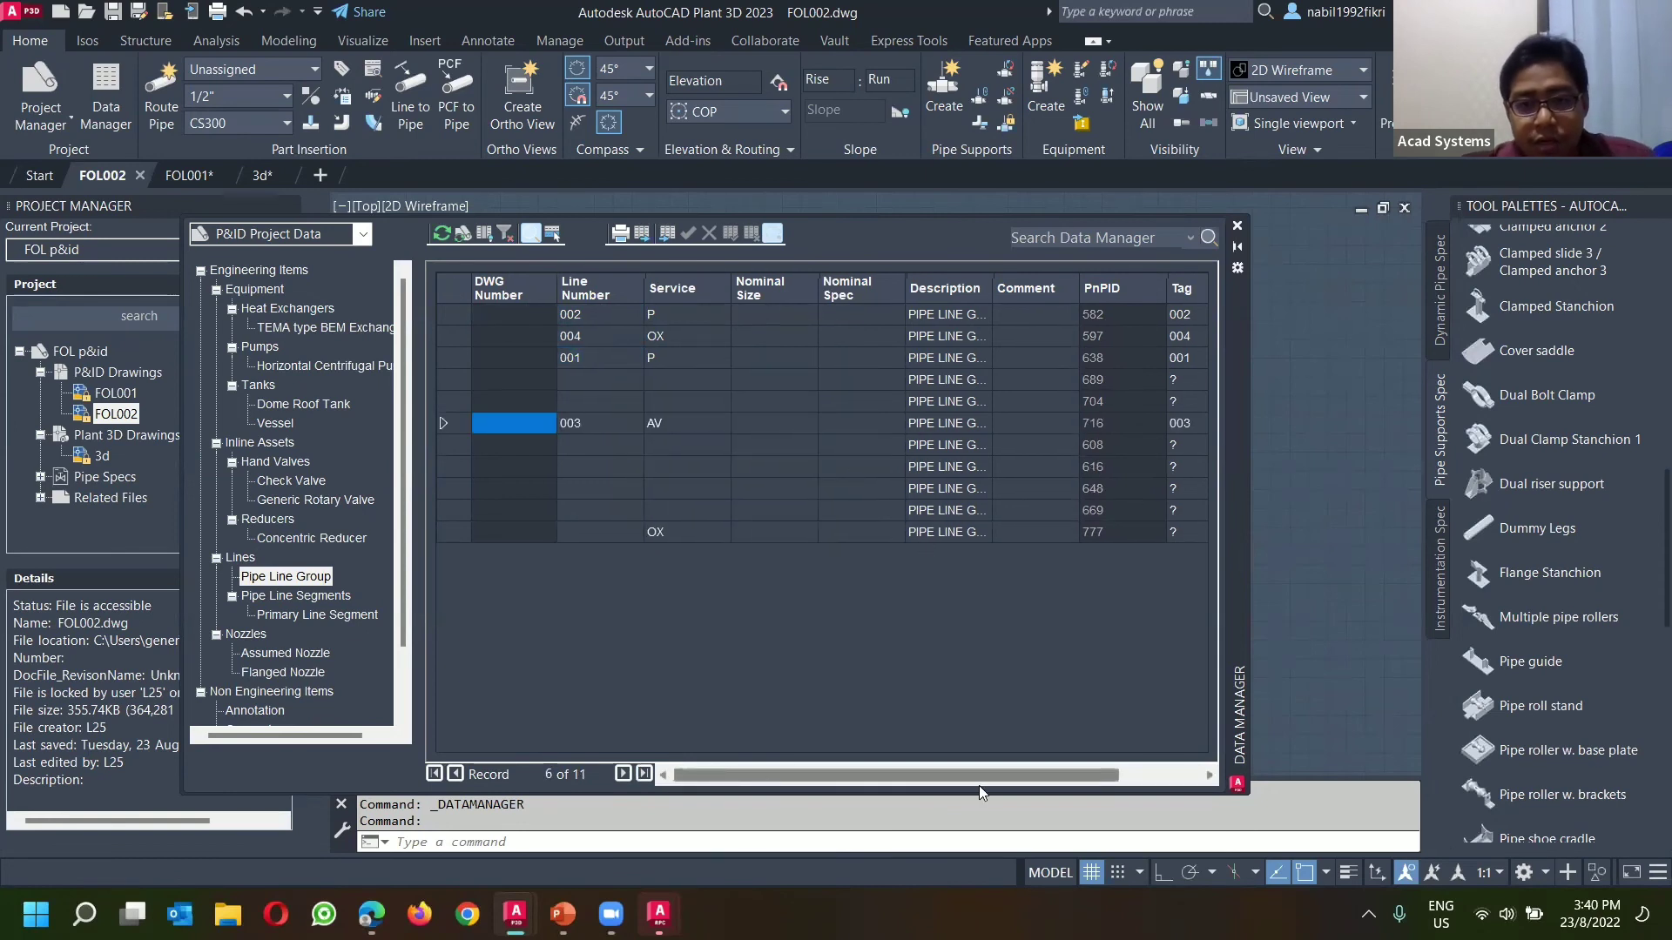
right_click(696, 354)
key("Escape")
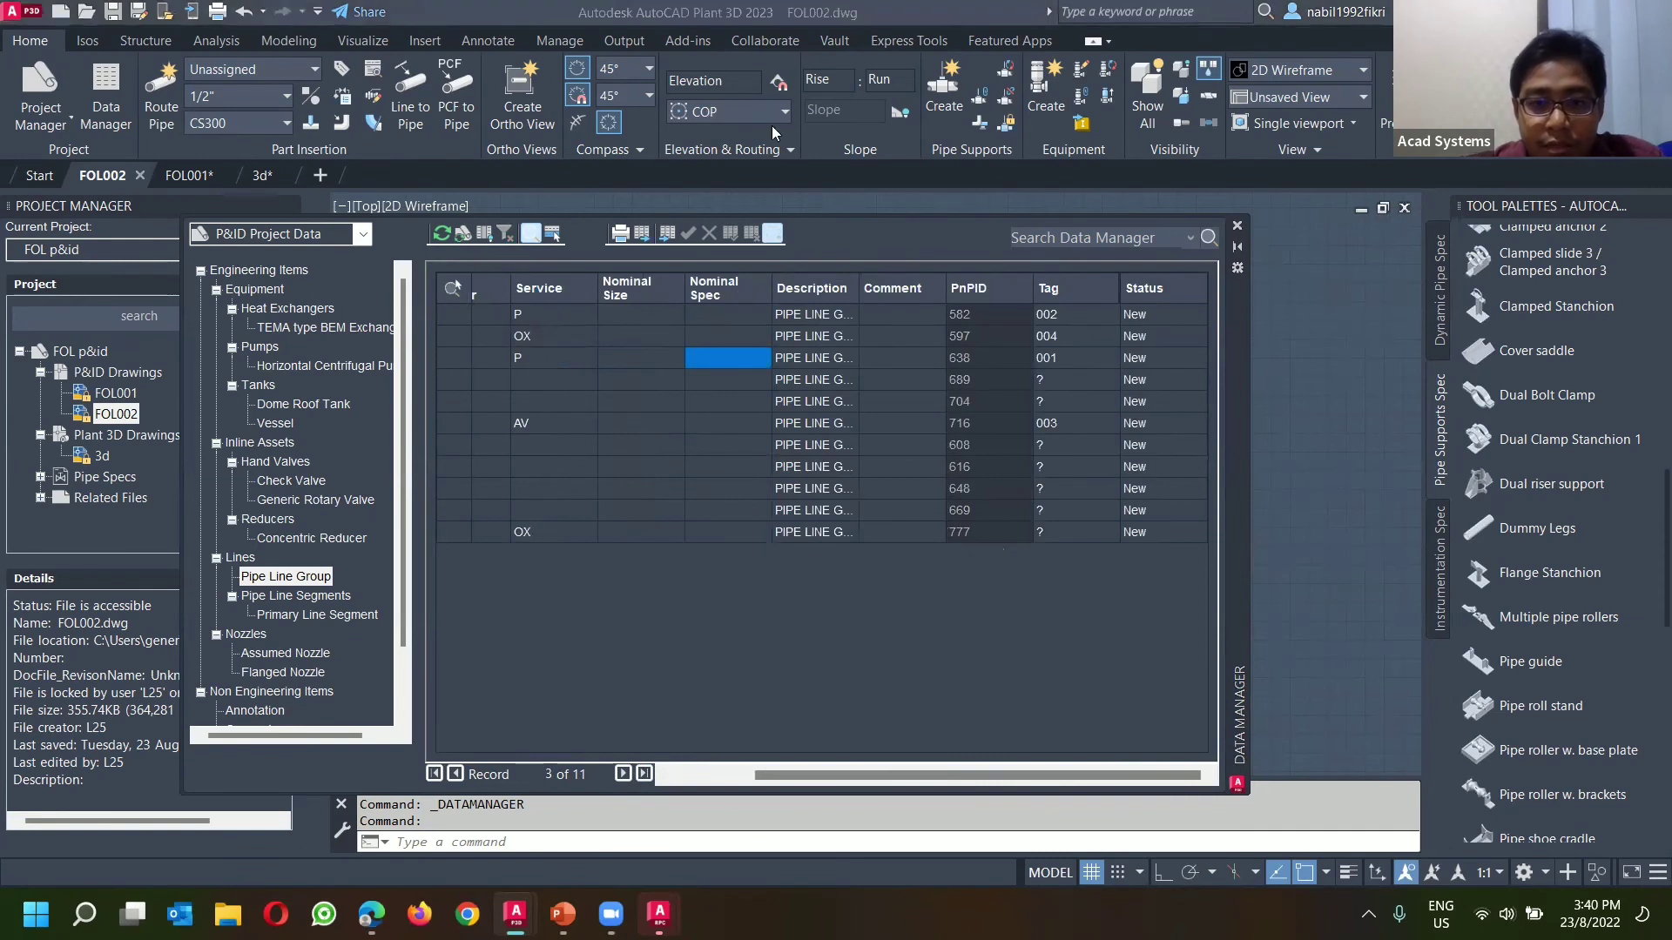
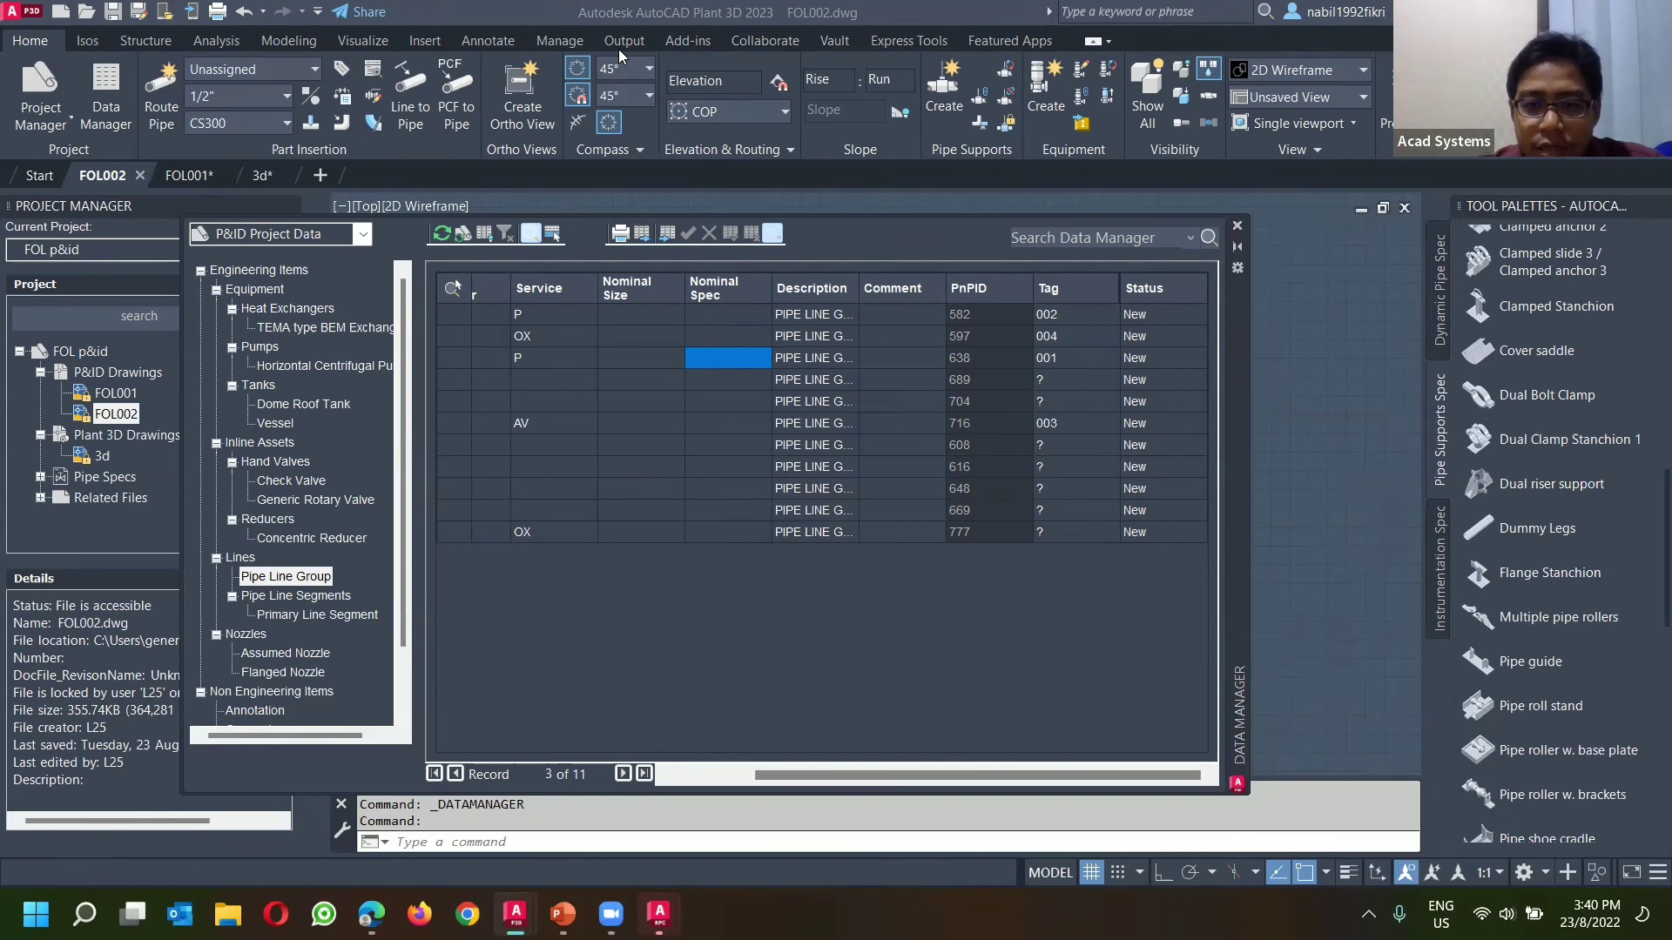
left_click(1001, 288)
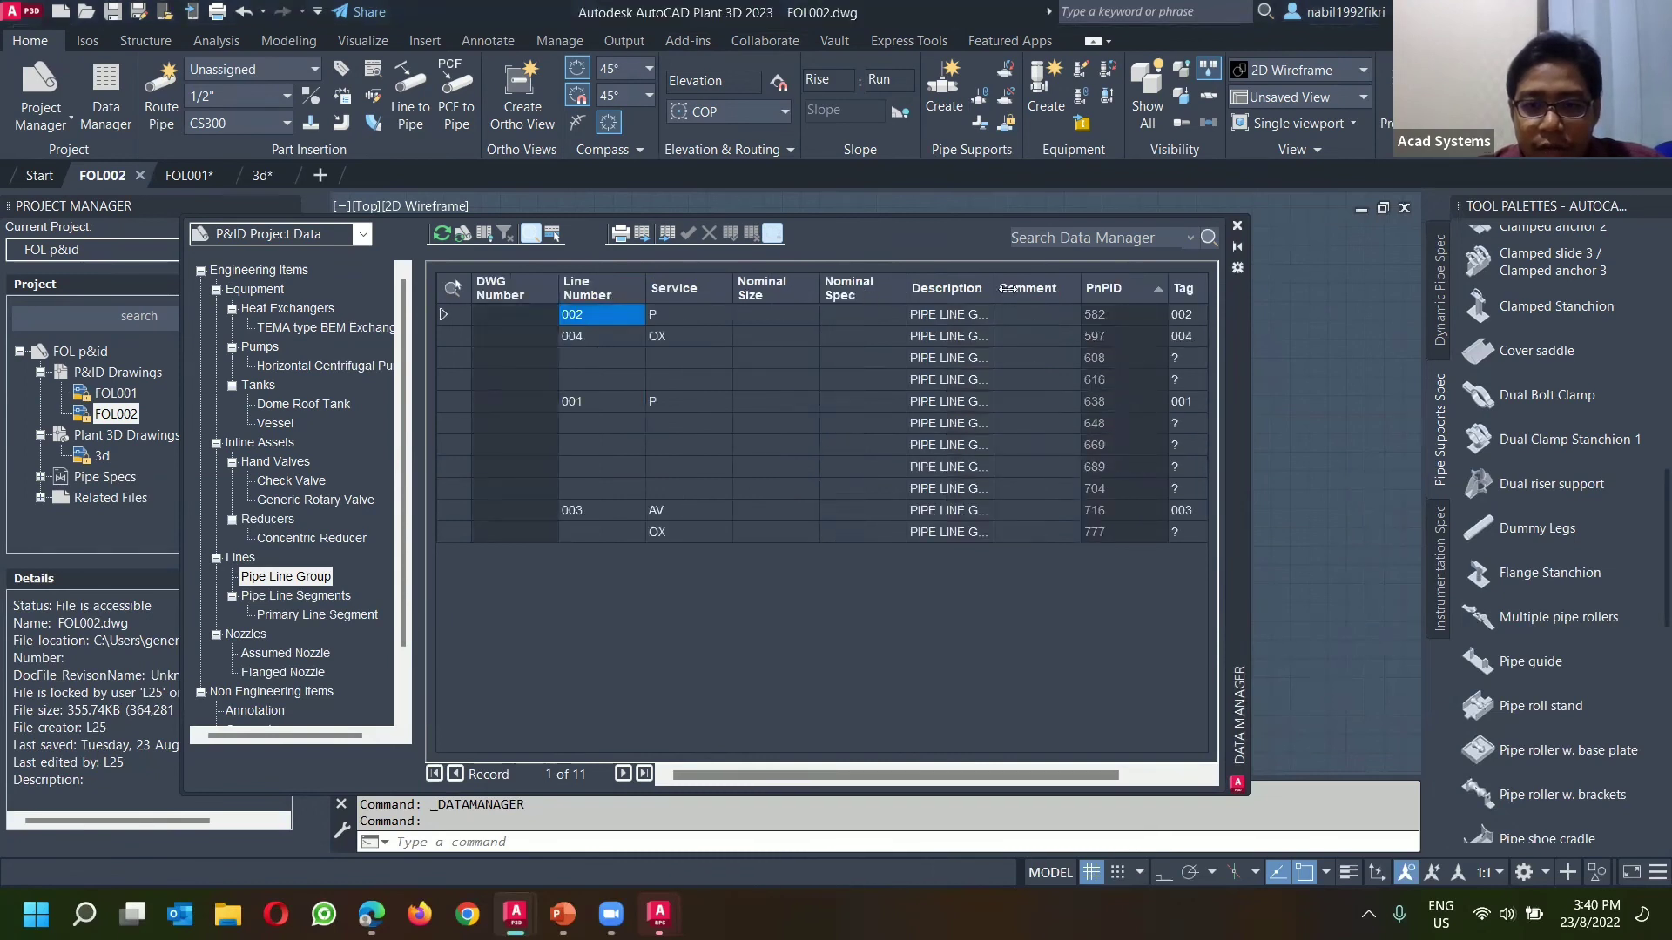
right_click(852, 290)
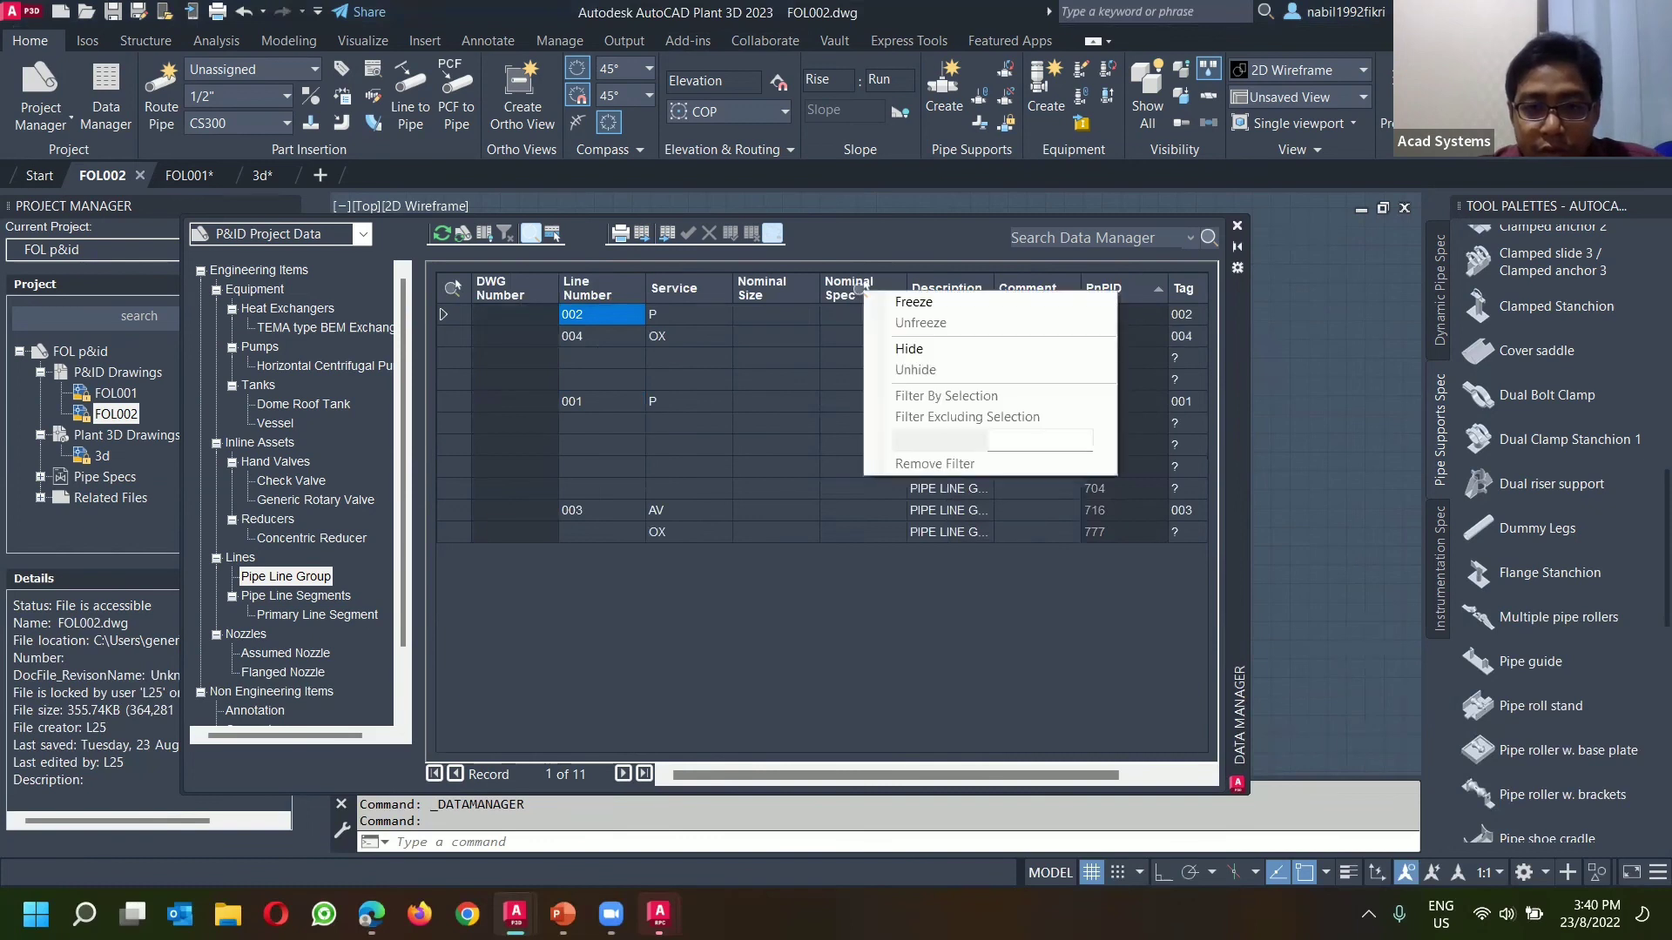
left_click(849, 291)
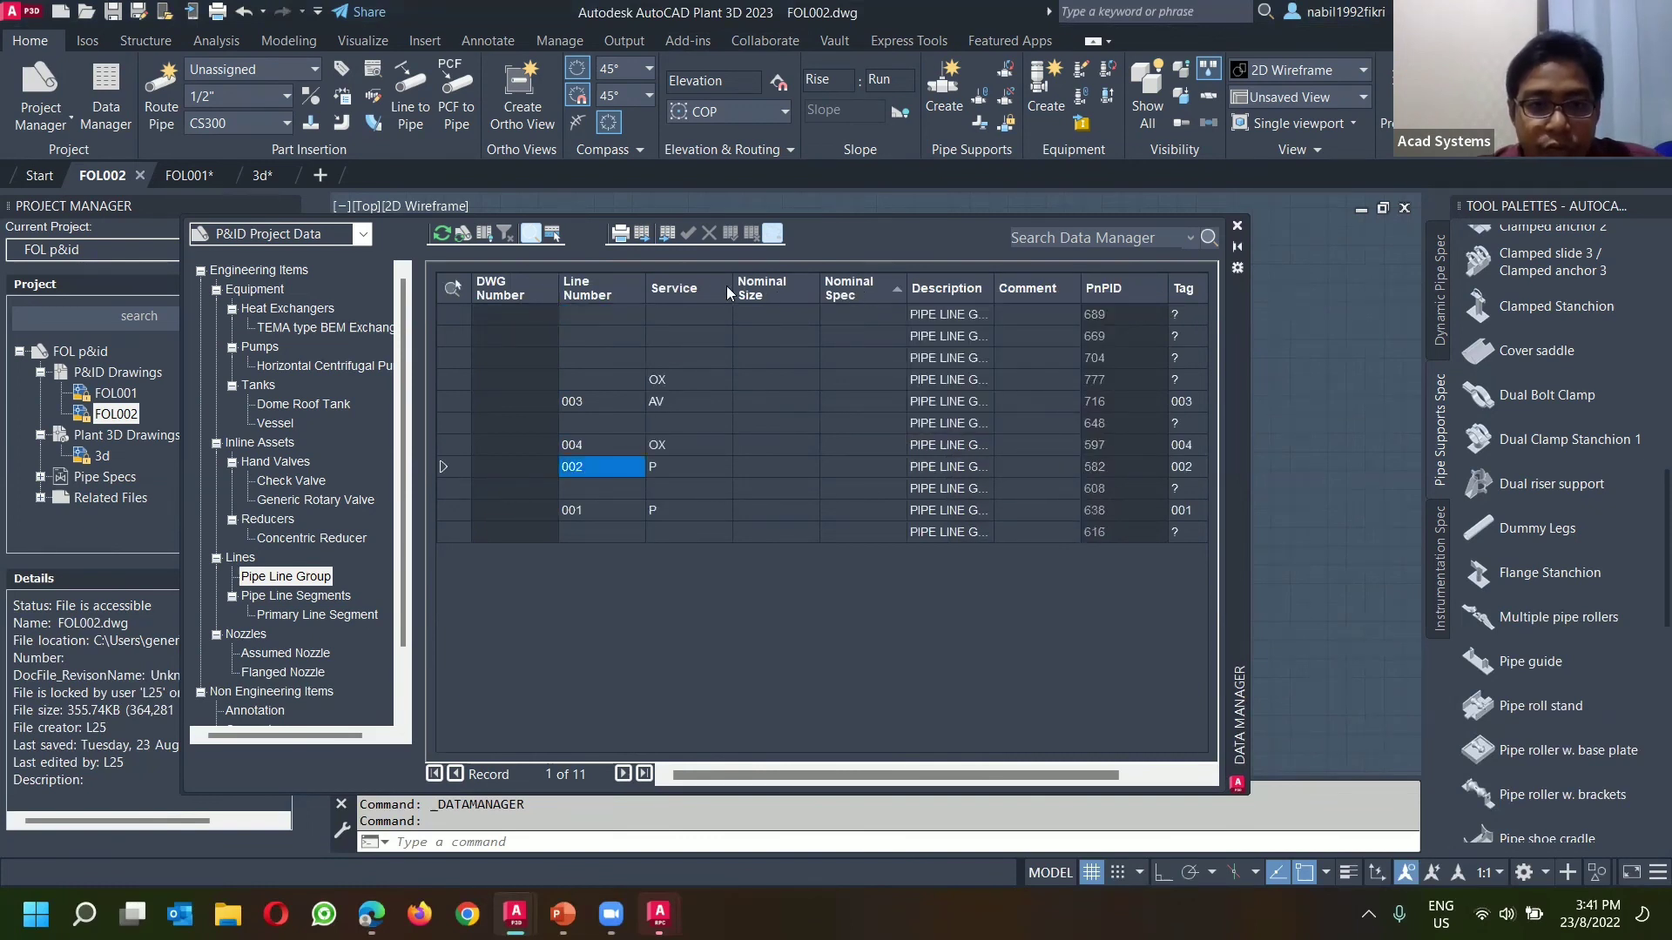
left_click(775, 292)
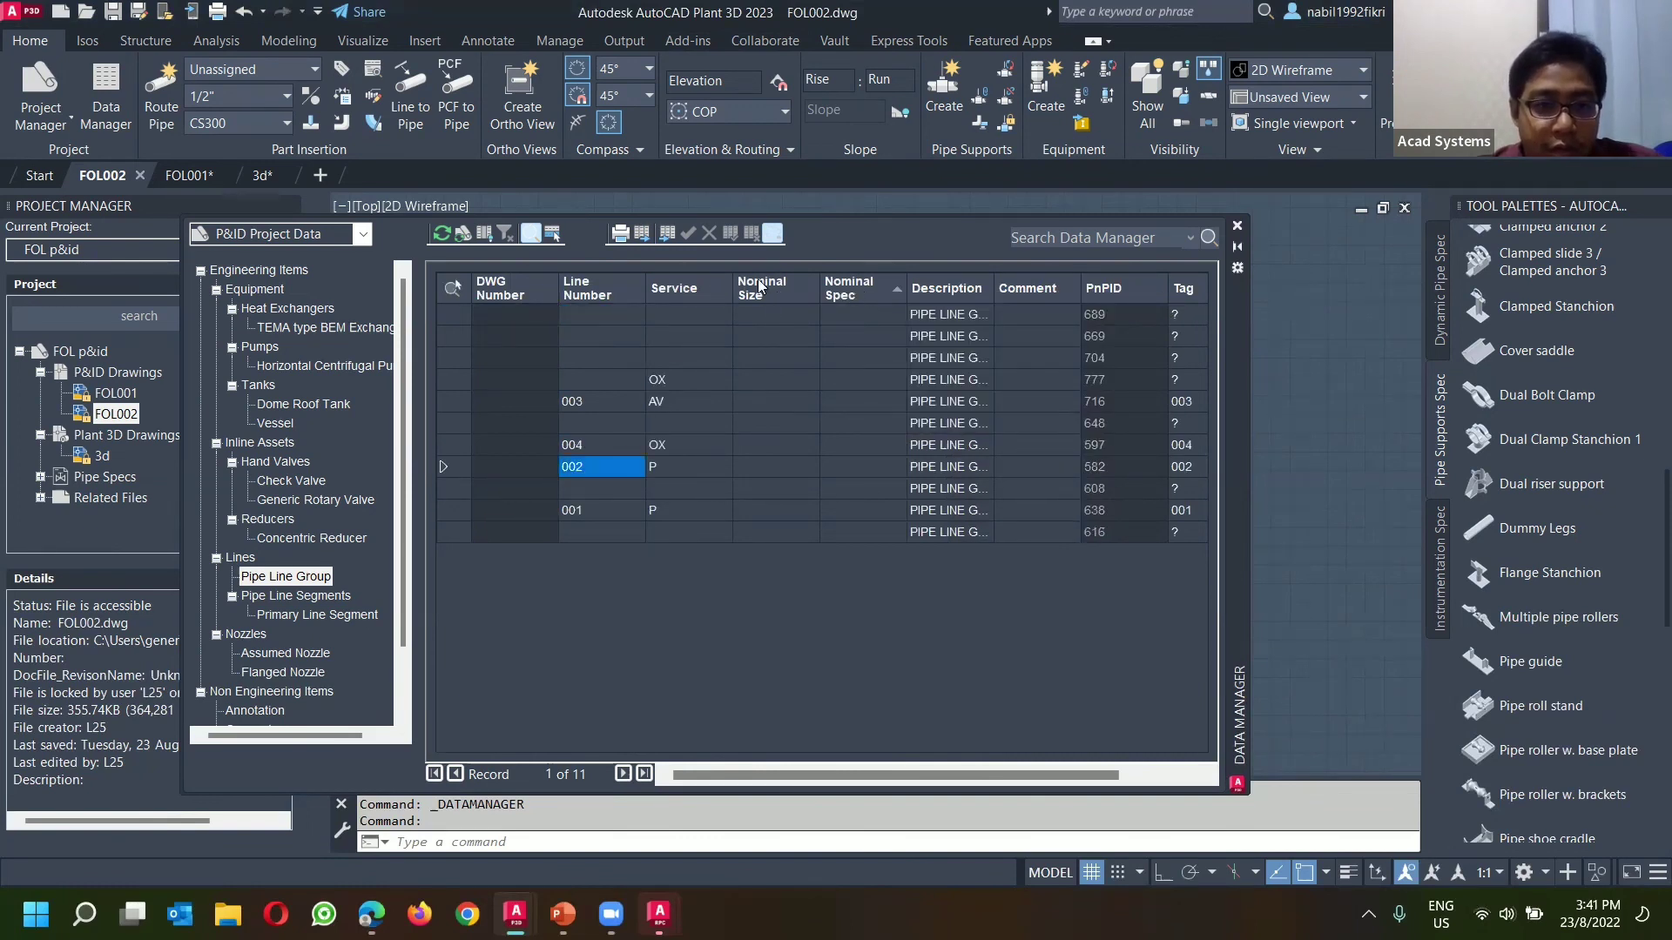
left_click(551, 237)
right_click(834, 294)
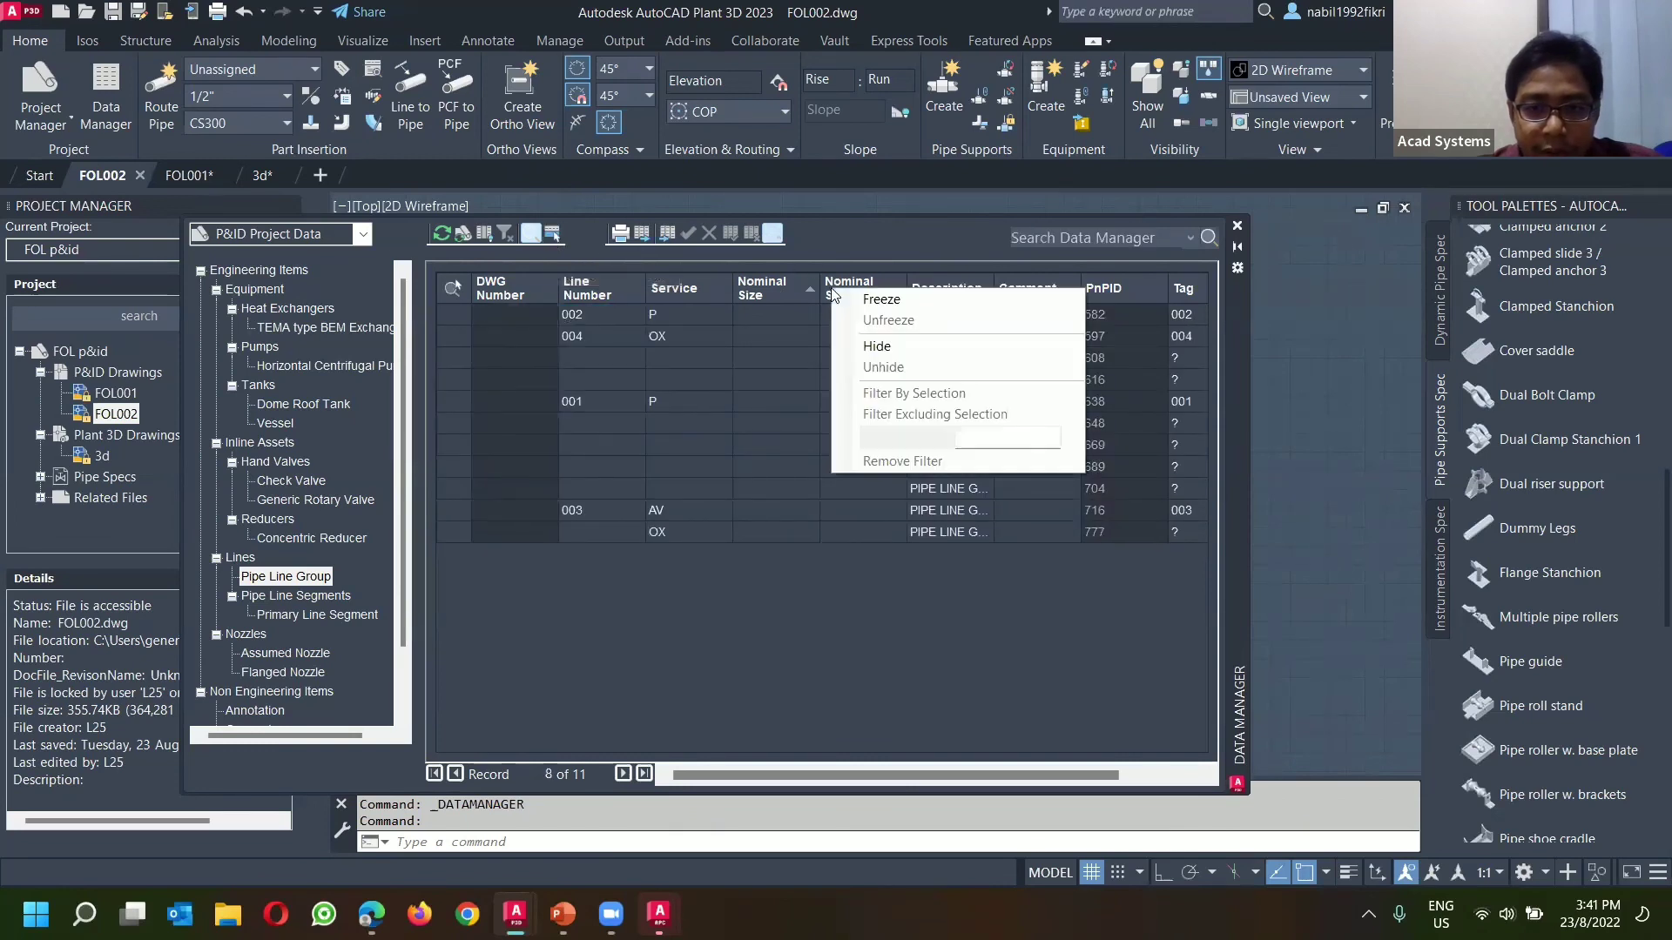
left_click(839, 586)
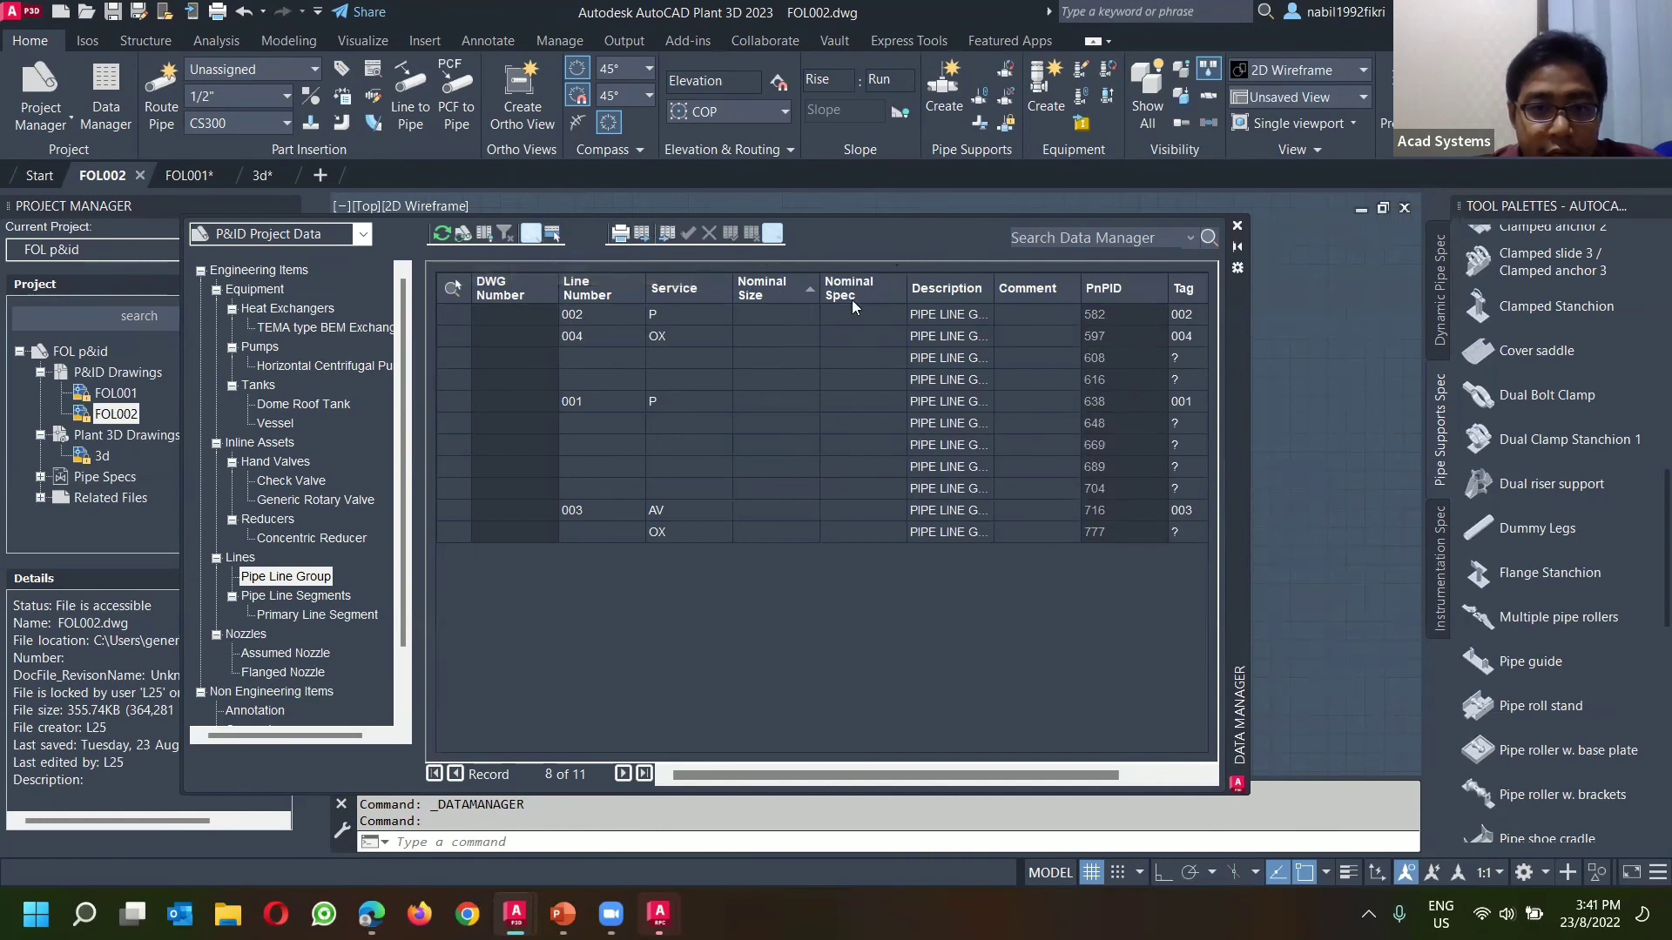
Step: Sort the Pipe Line Group records by Service in descending order, and re-sort them by DWG Number
left_click(700, 288)
left_click(701, 289)
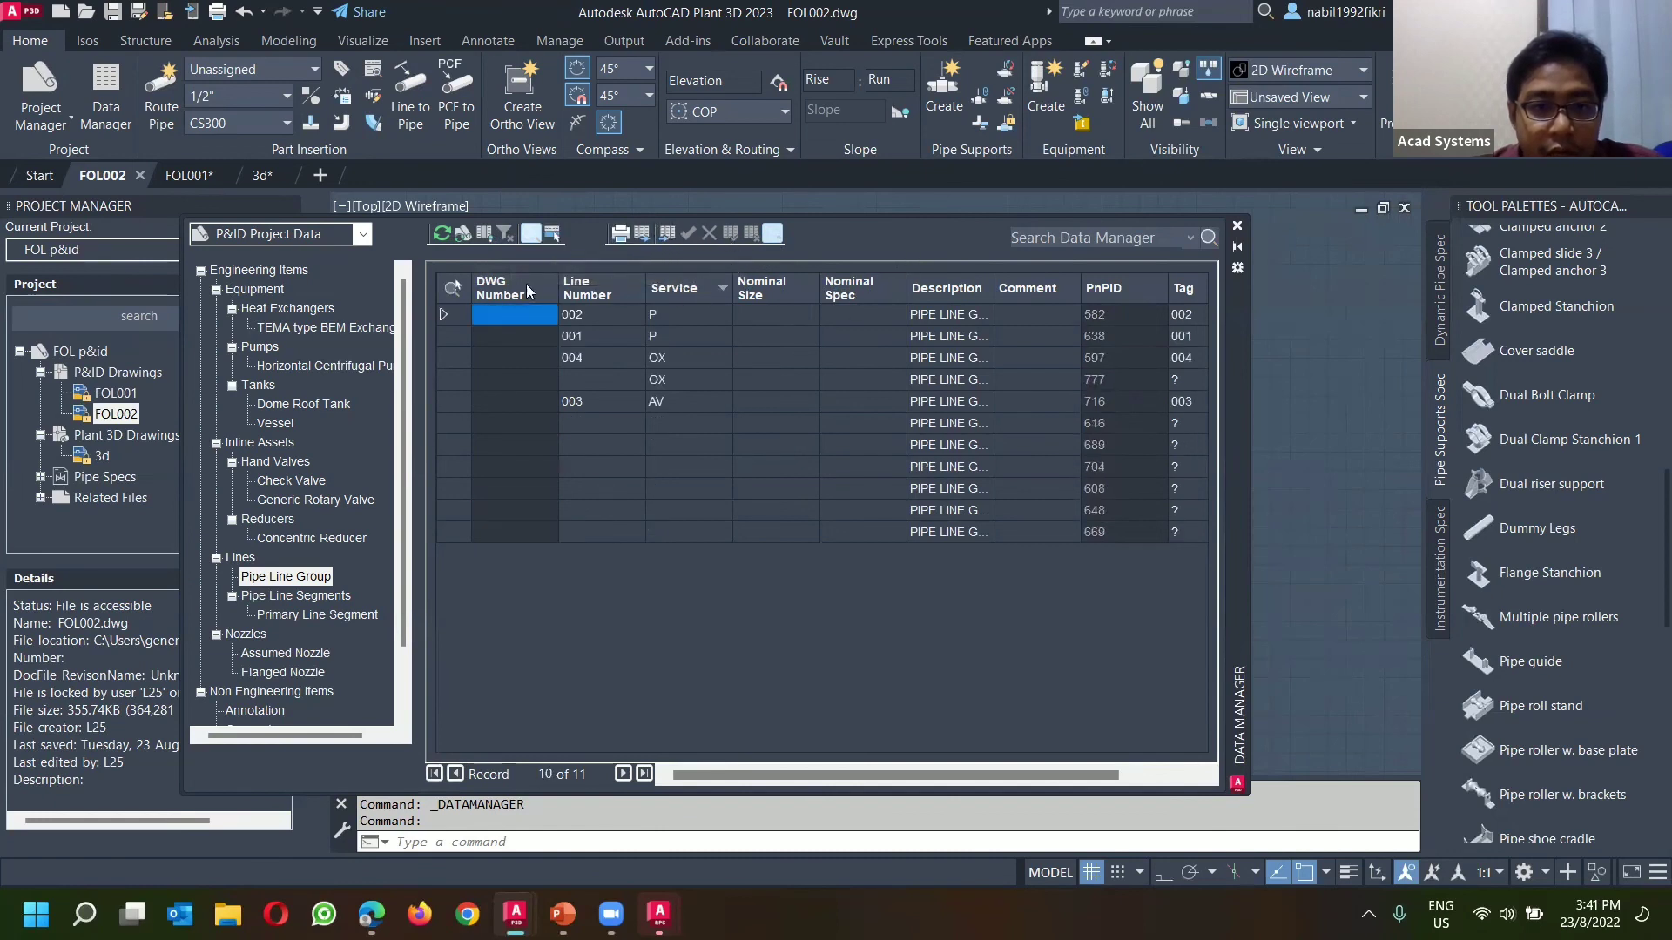
left_click(527, 285)
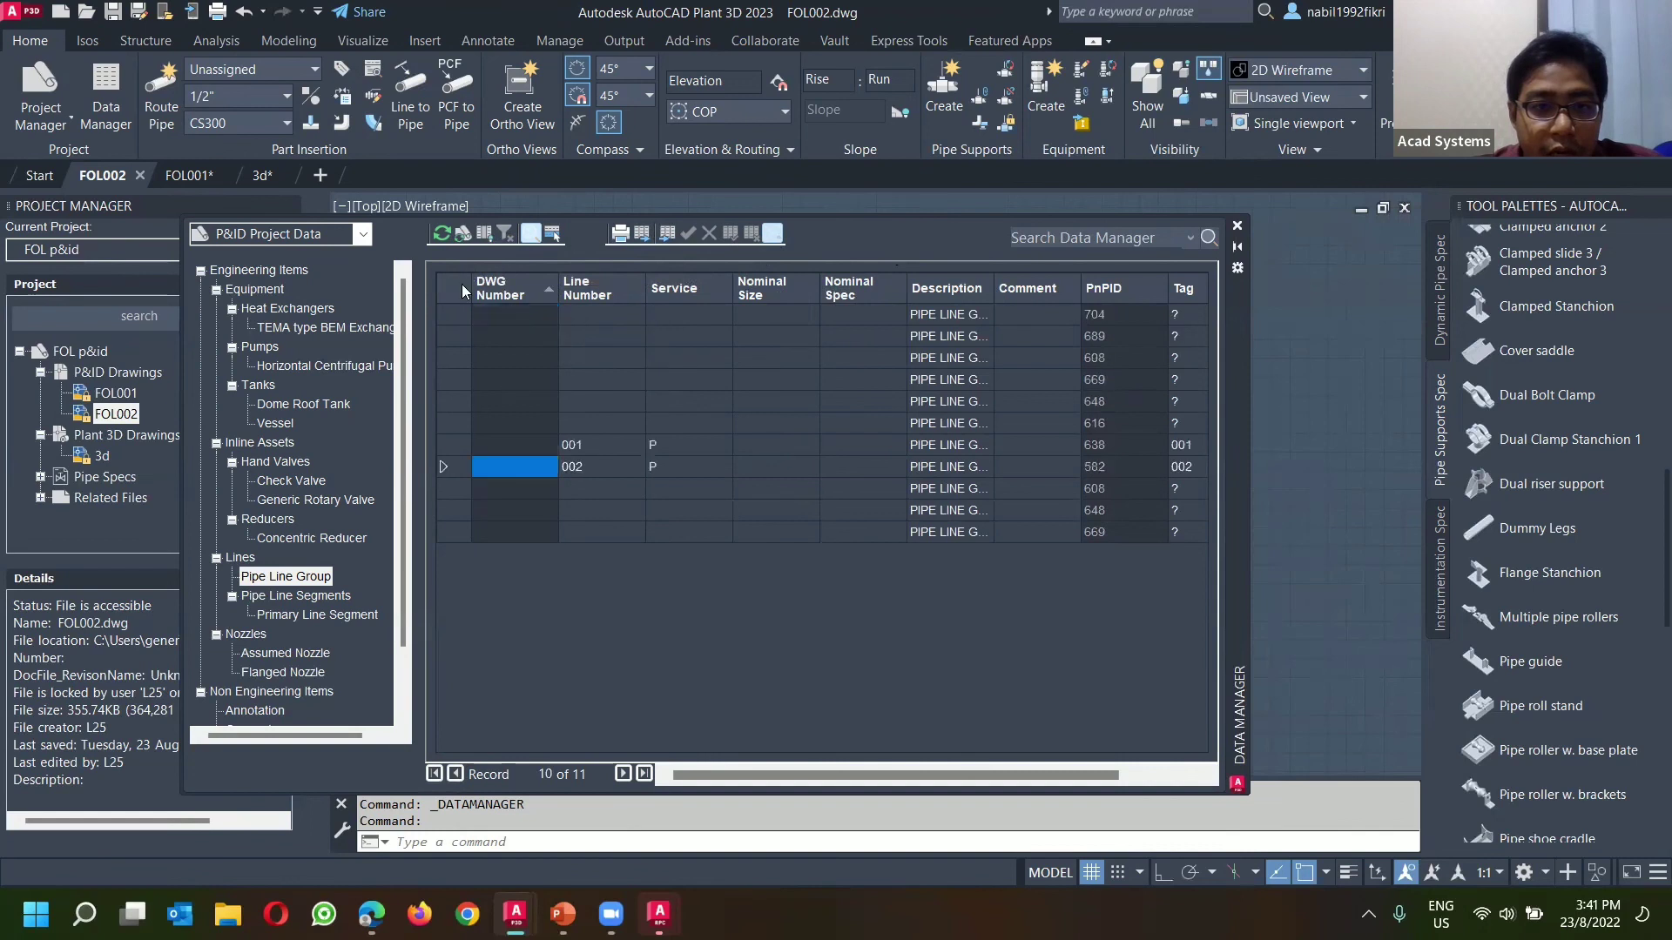
Step: Hide the blank columns of the Pipe Line Group table and move the Data Manager window over the Project Manager
left_click(484, 235)
left_click(482, 233)
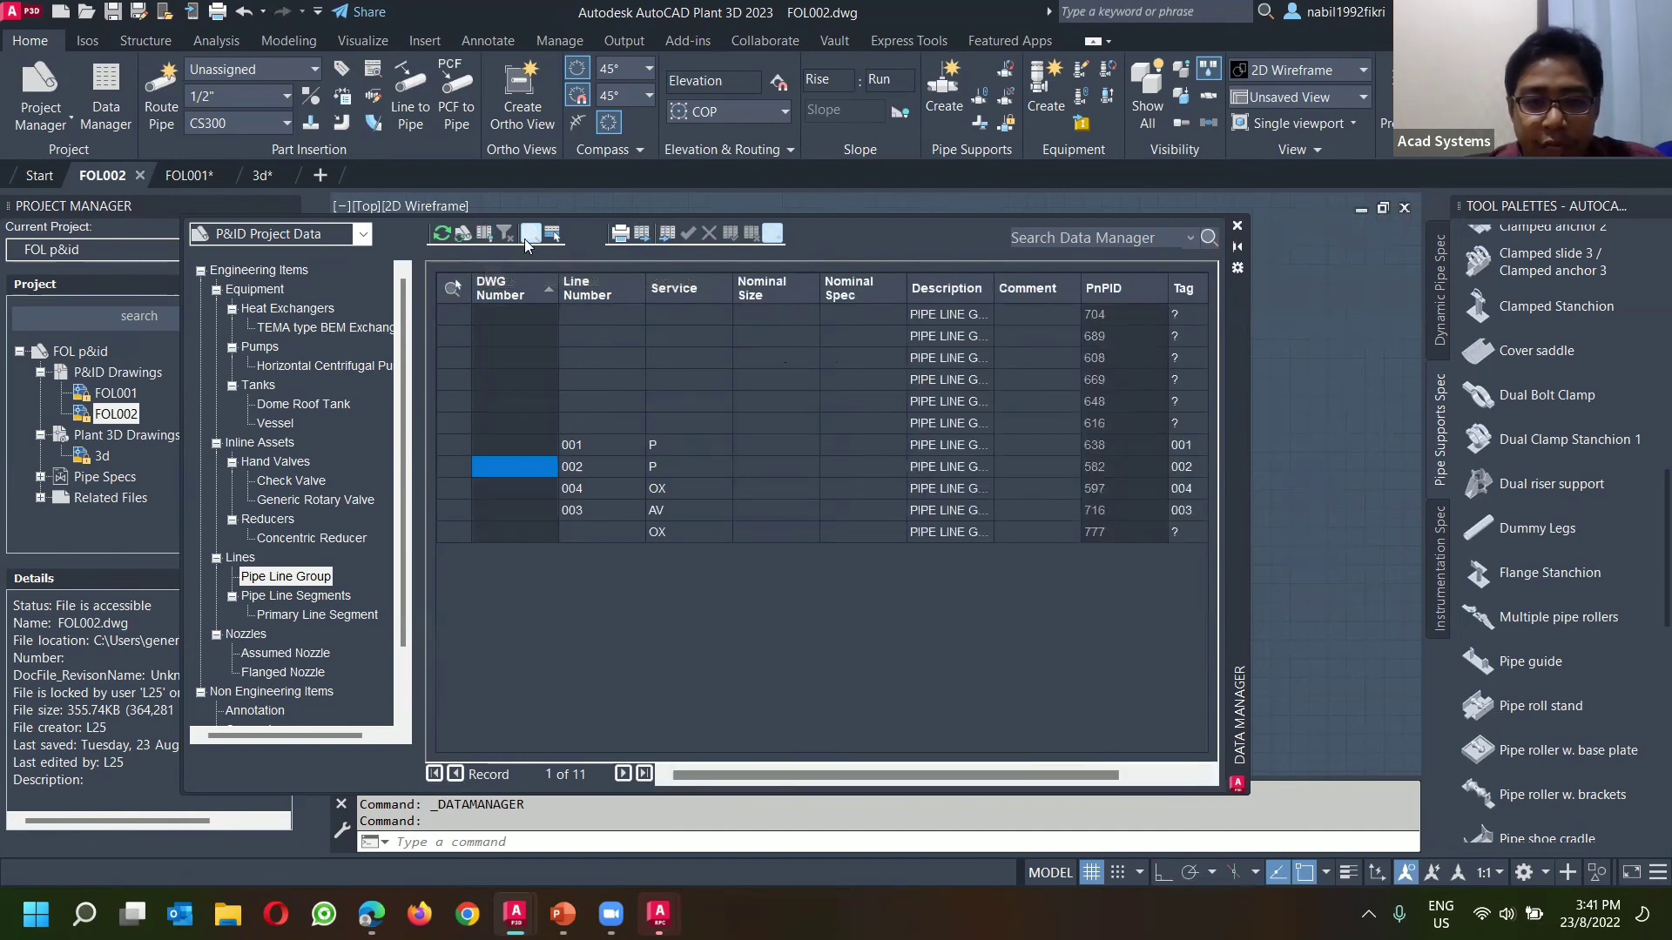
left_click(484, 235)
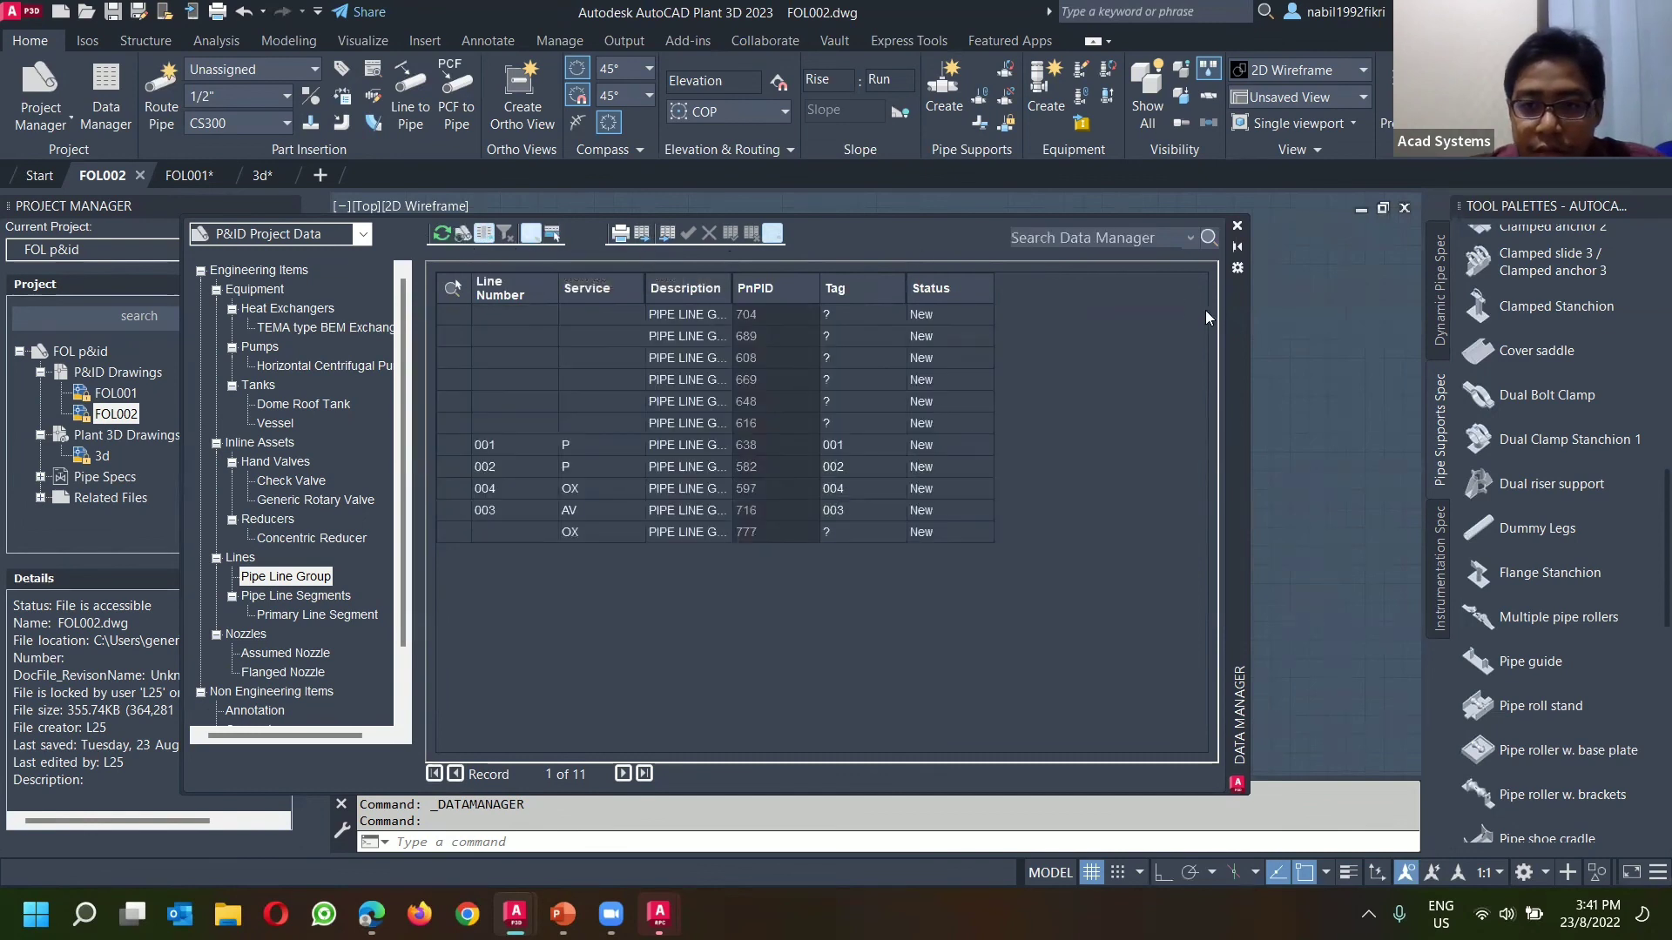
left_click_drag(1238, 342, 1177, 310)
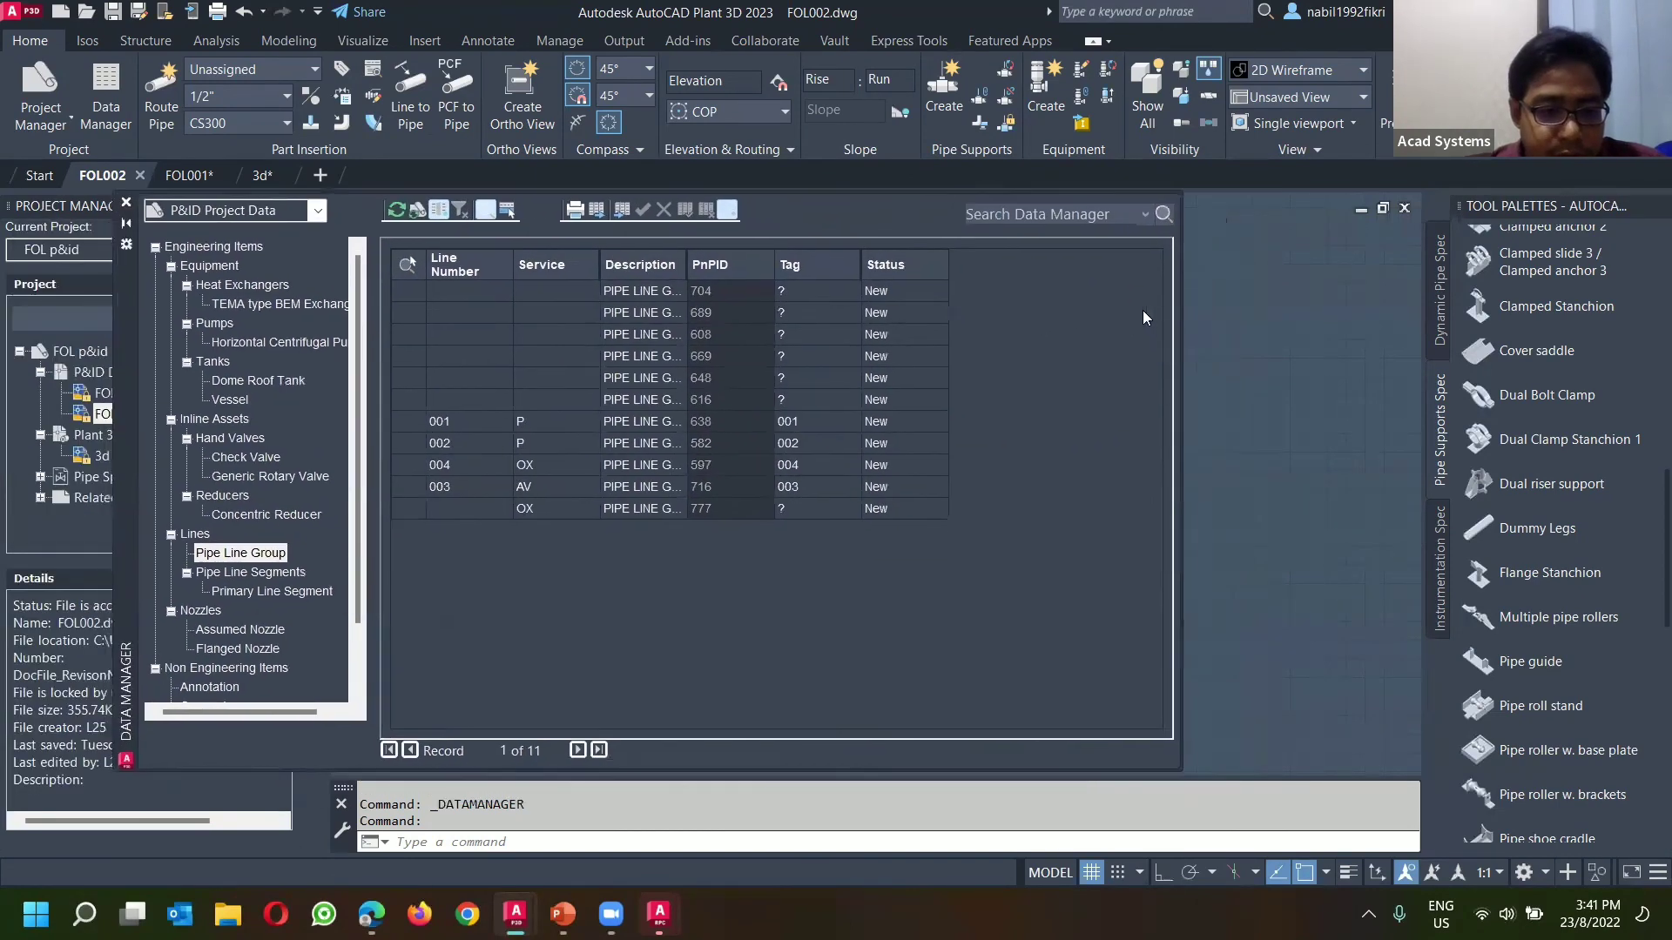
Step: Refresh the P&ID Project Data records and sort the Pipe Line Group table by Status in ascending order
left_click(292, 209)
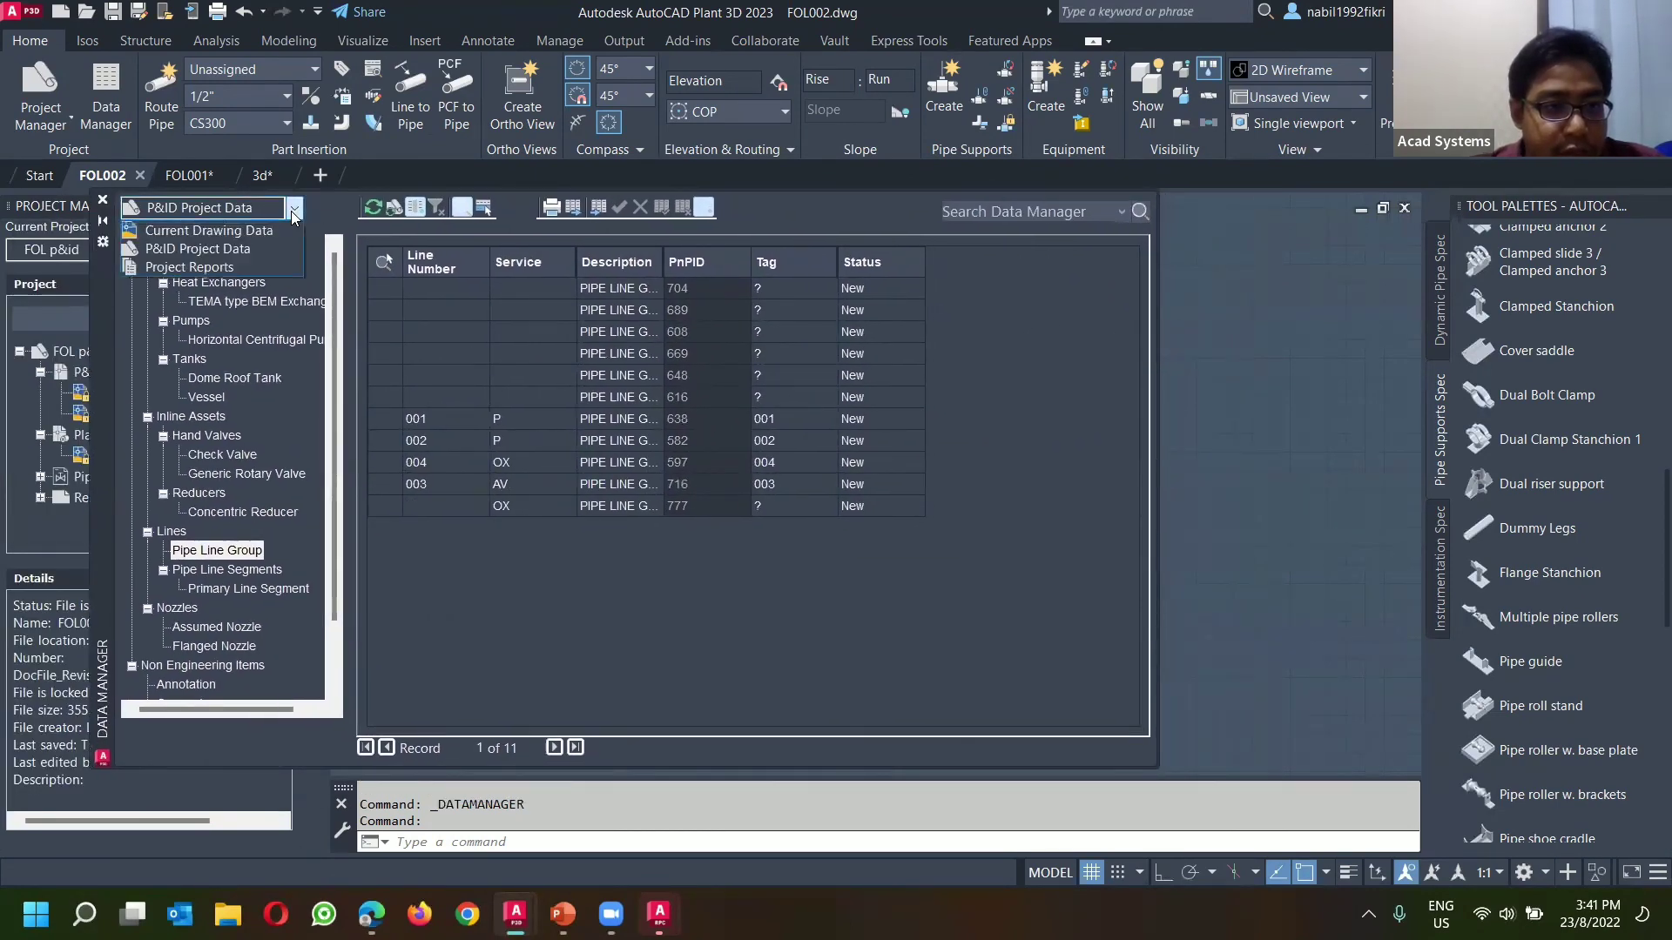
left_click(292, 209)
left_click(376, 212)
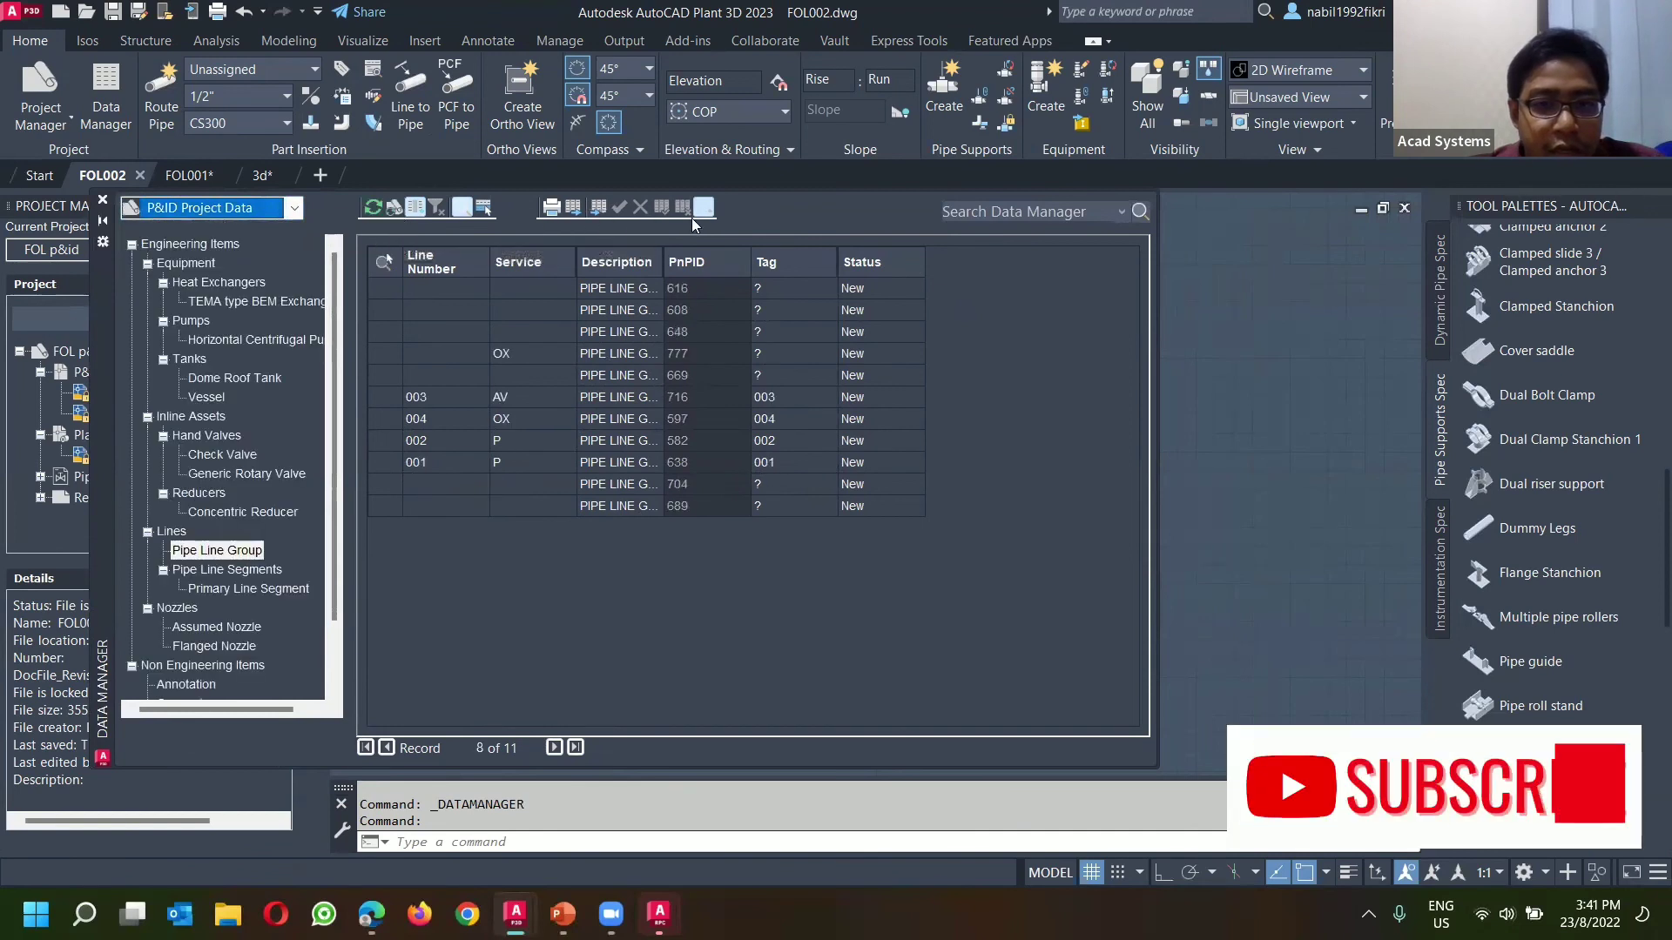
right_click(905, 263)
left_click(973, 277)
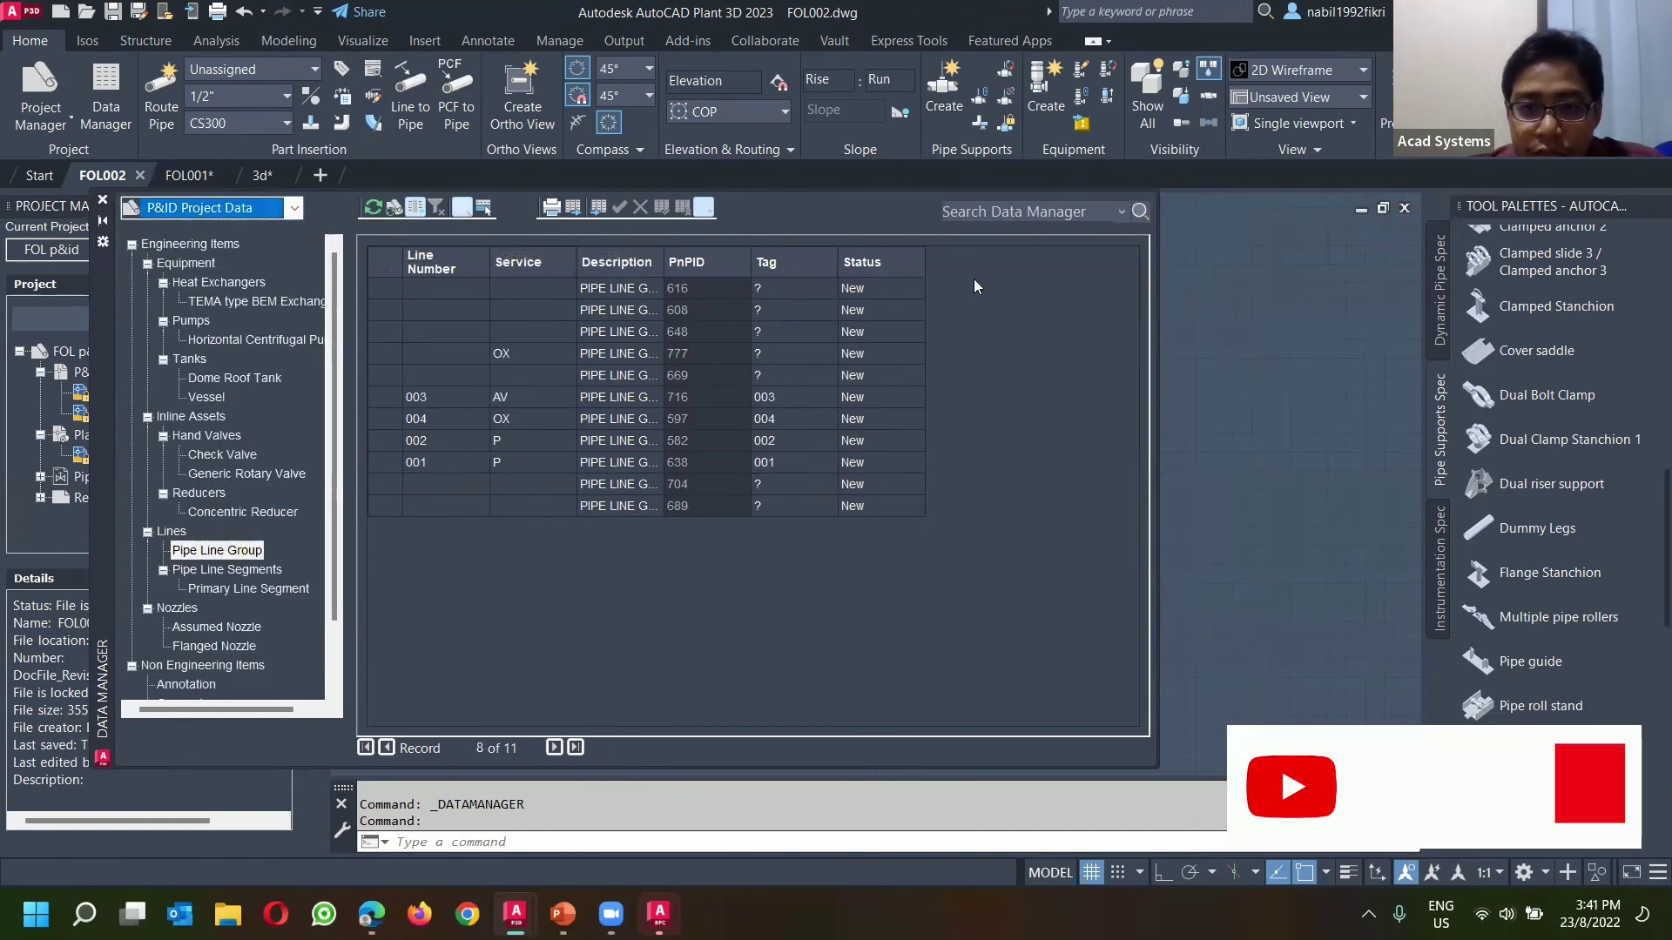
right_click(890, 266)
left_click(957, 301)
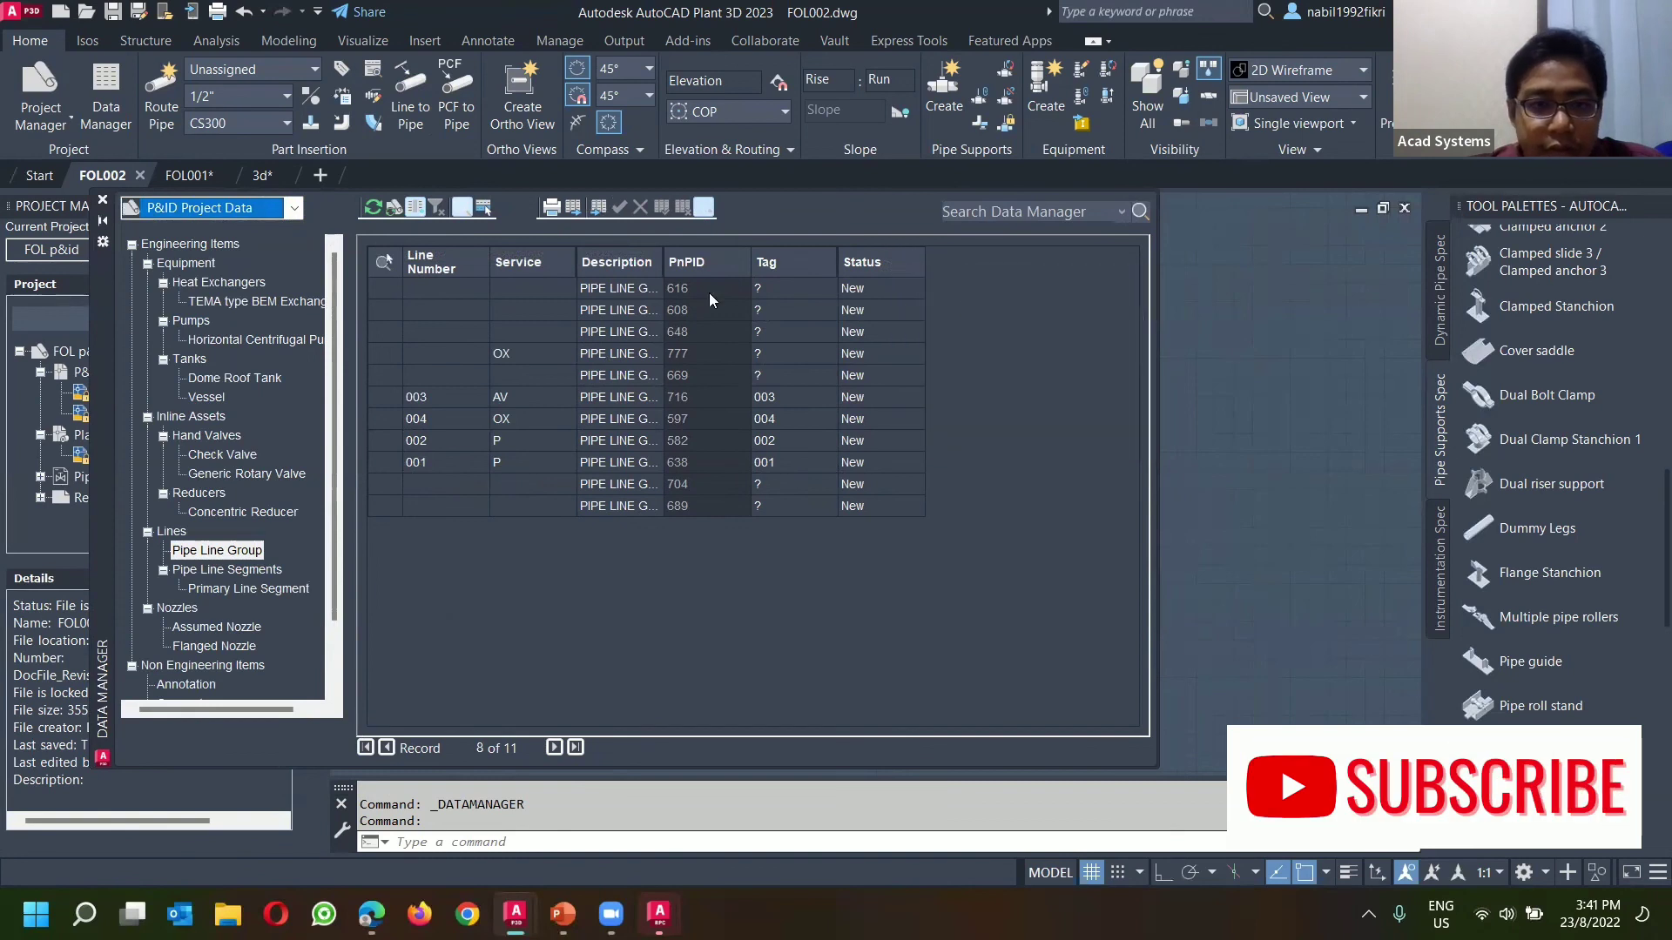
left_click(879, 263)
right_click(881, 264)
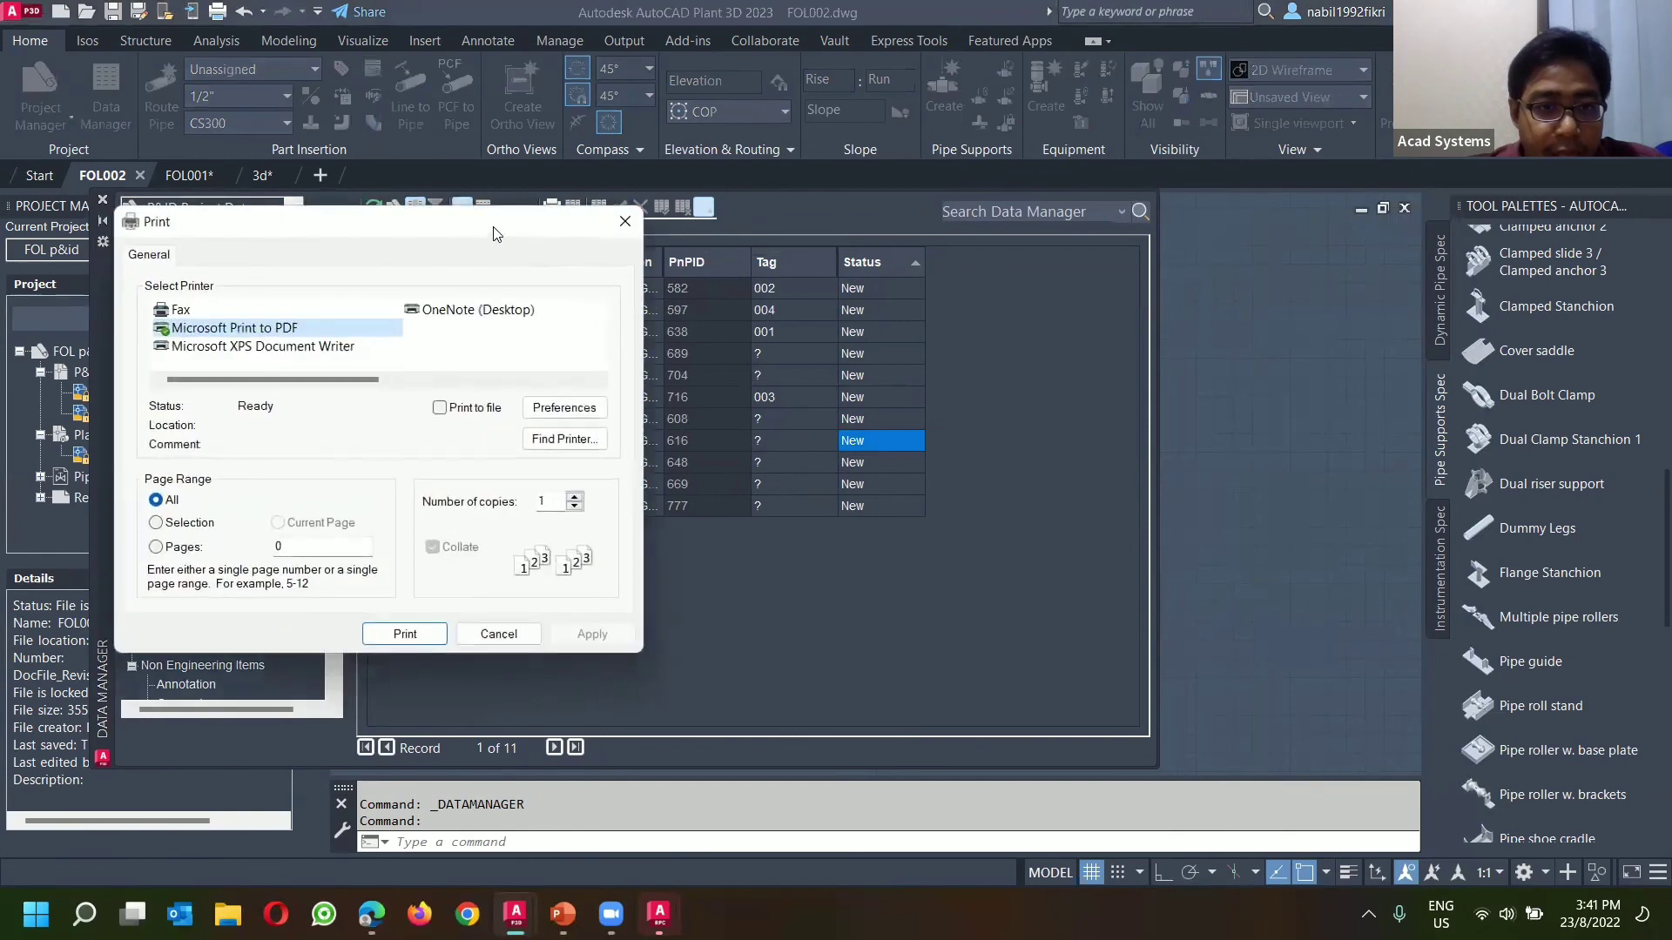
left_click(619, 201)
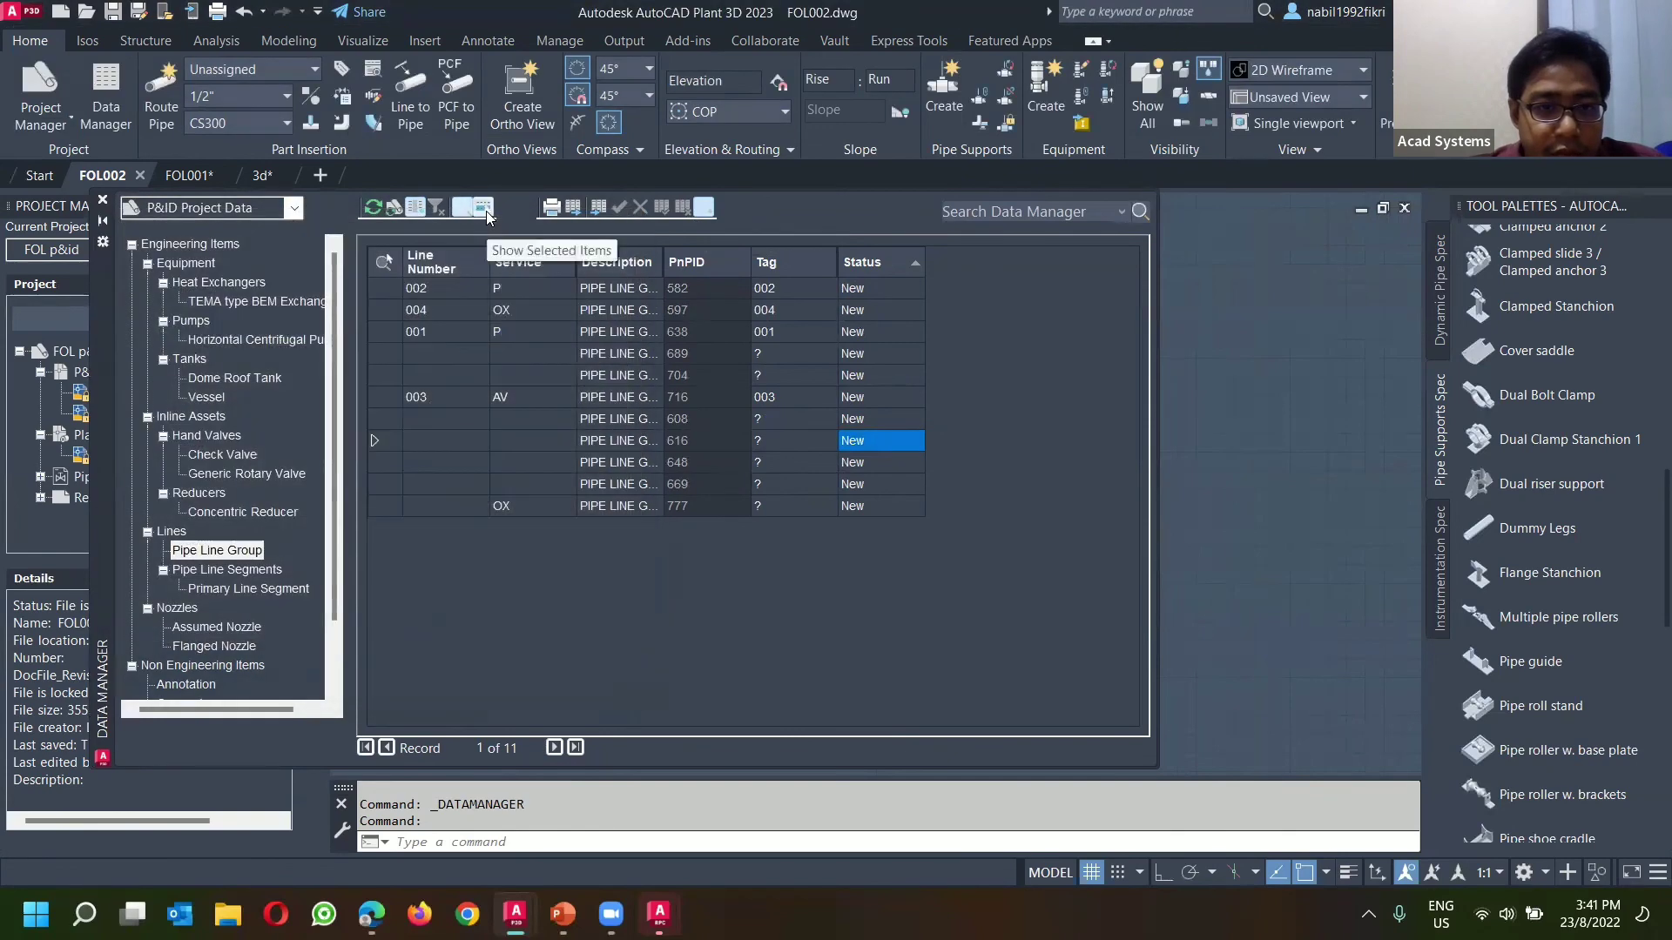
left_click(485, 211)
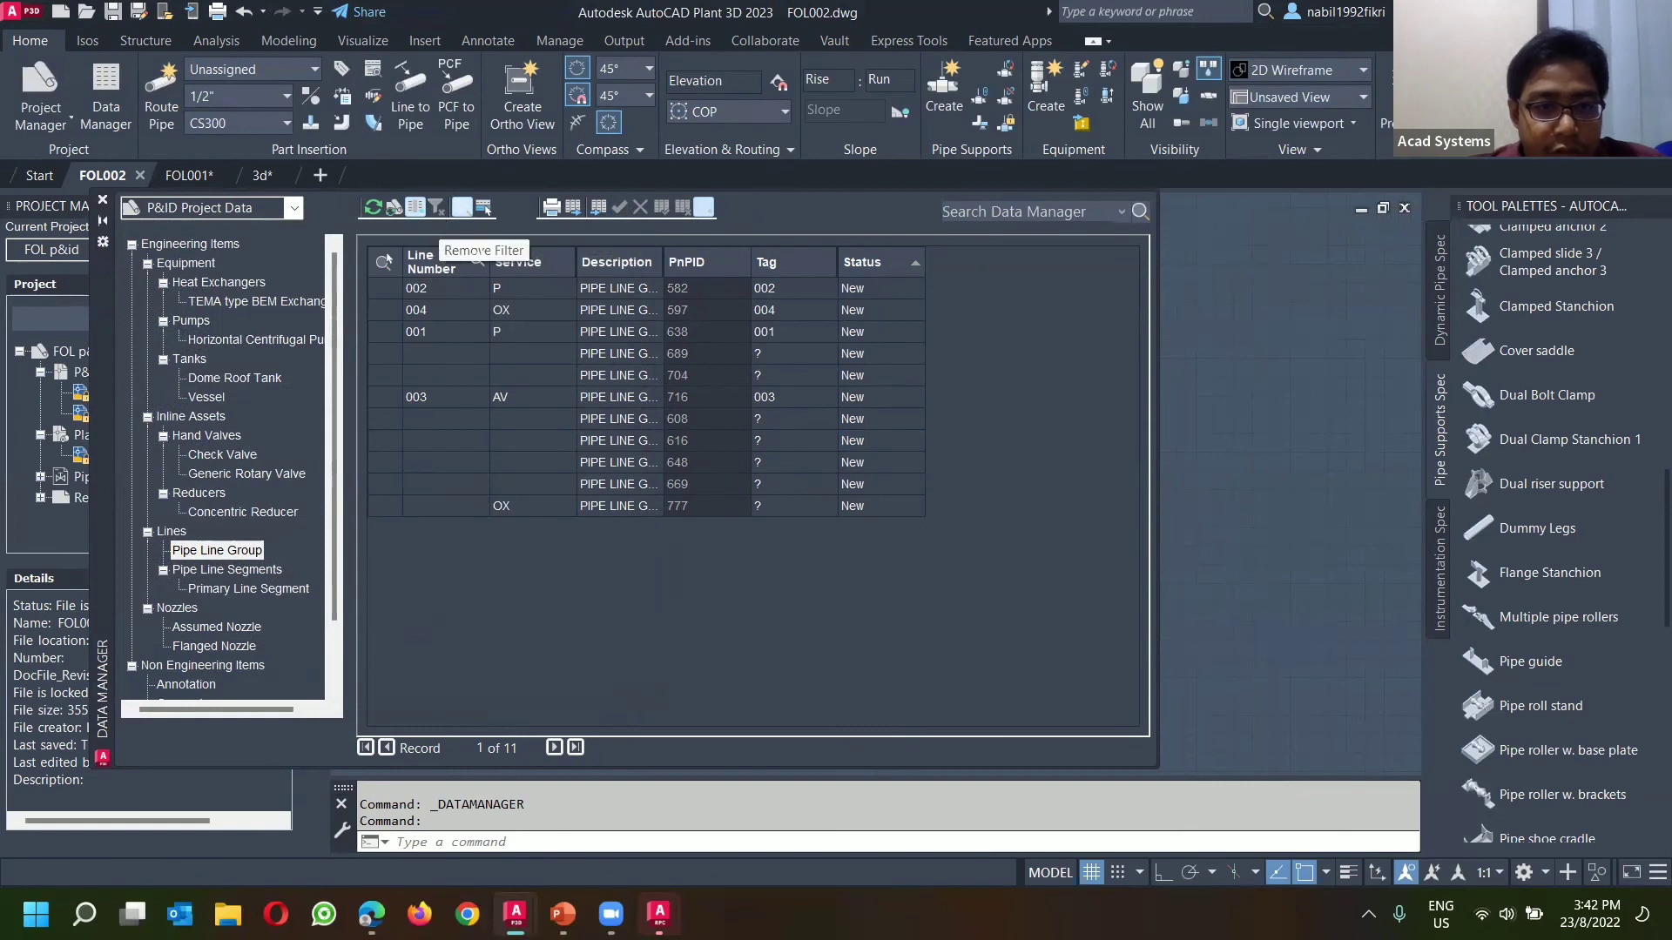
right_click(482, 254)
right_click(436, 334)
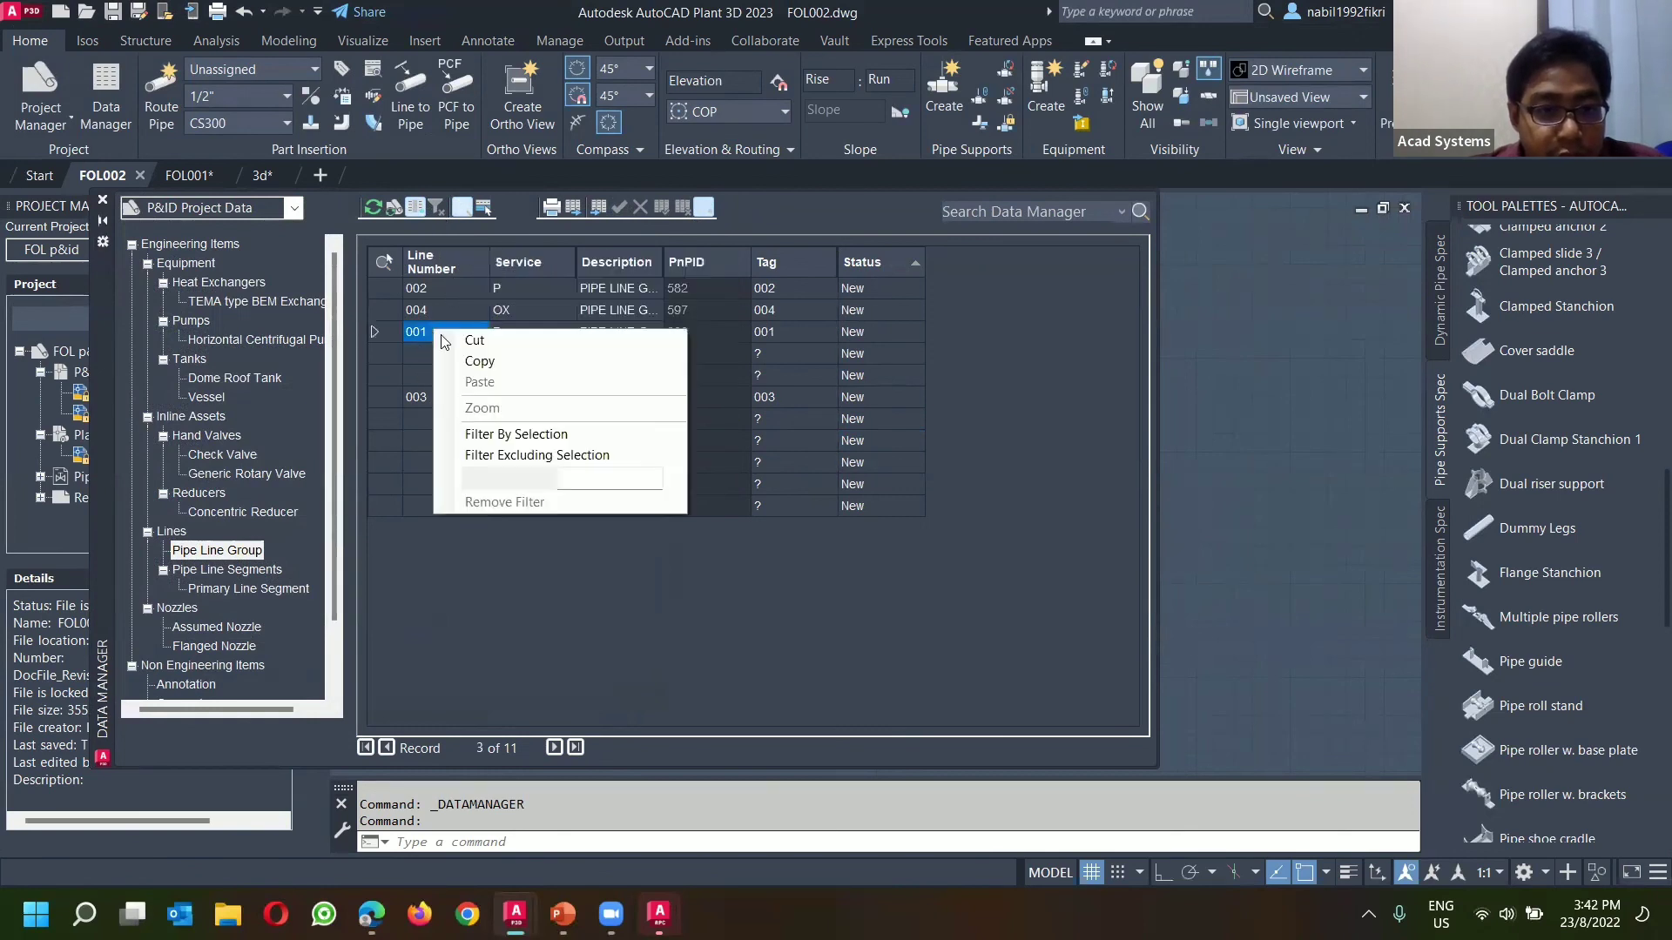
left_click(421, 396)
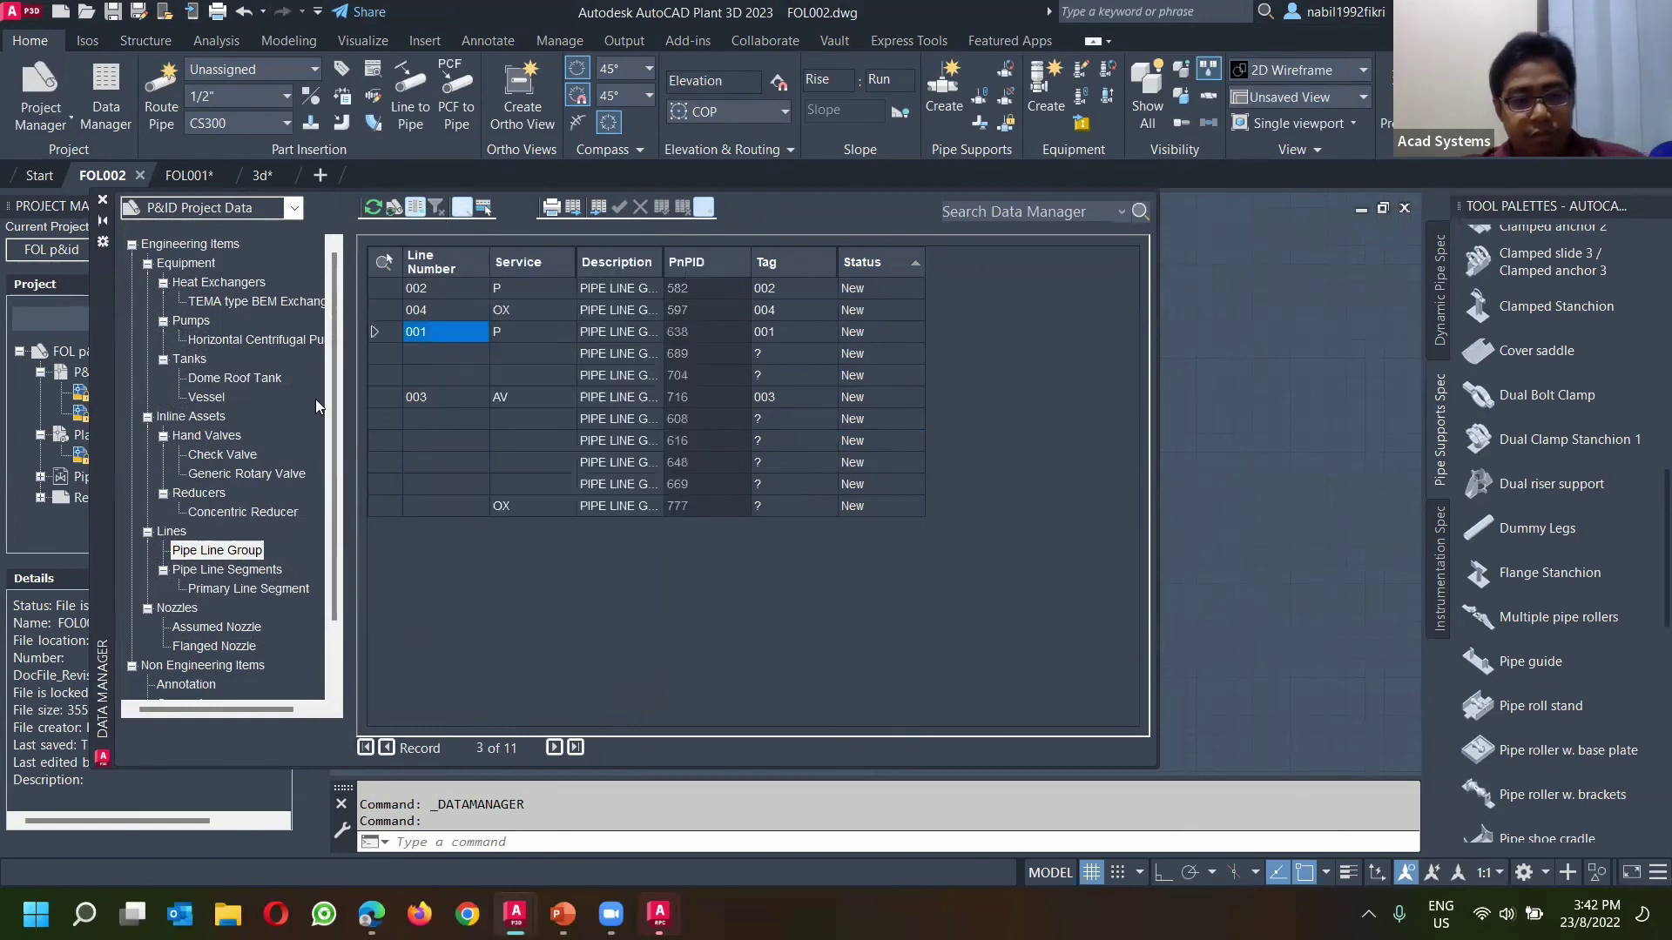
Step: Show the horizontal centrifugal pump records and sort them by Number in descending order
left_click(214, 339)
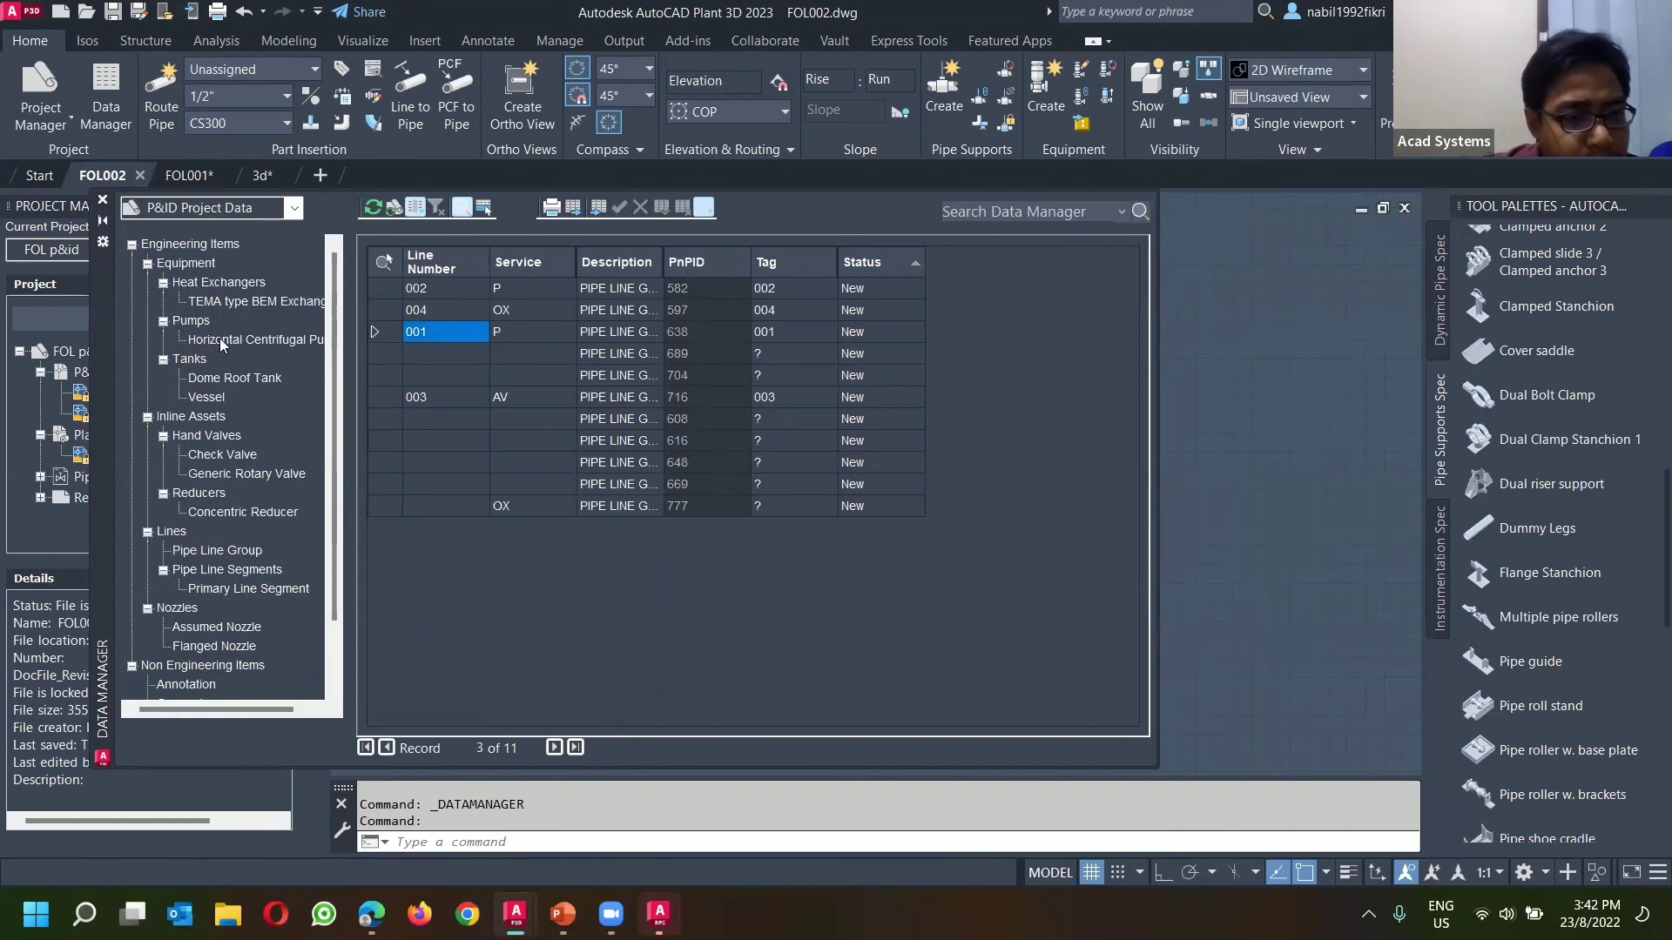
right_click(728, 267)
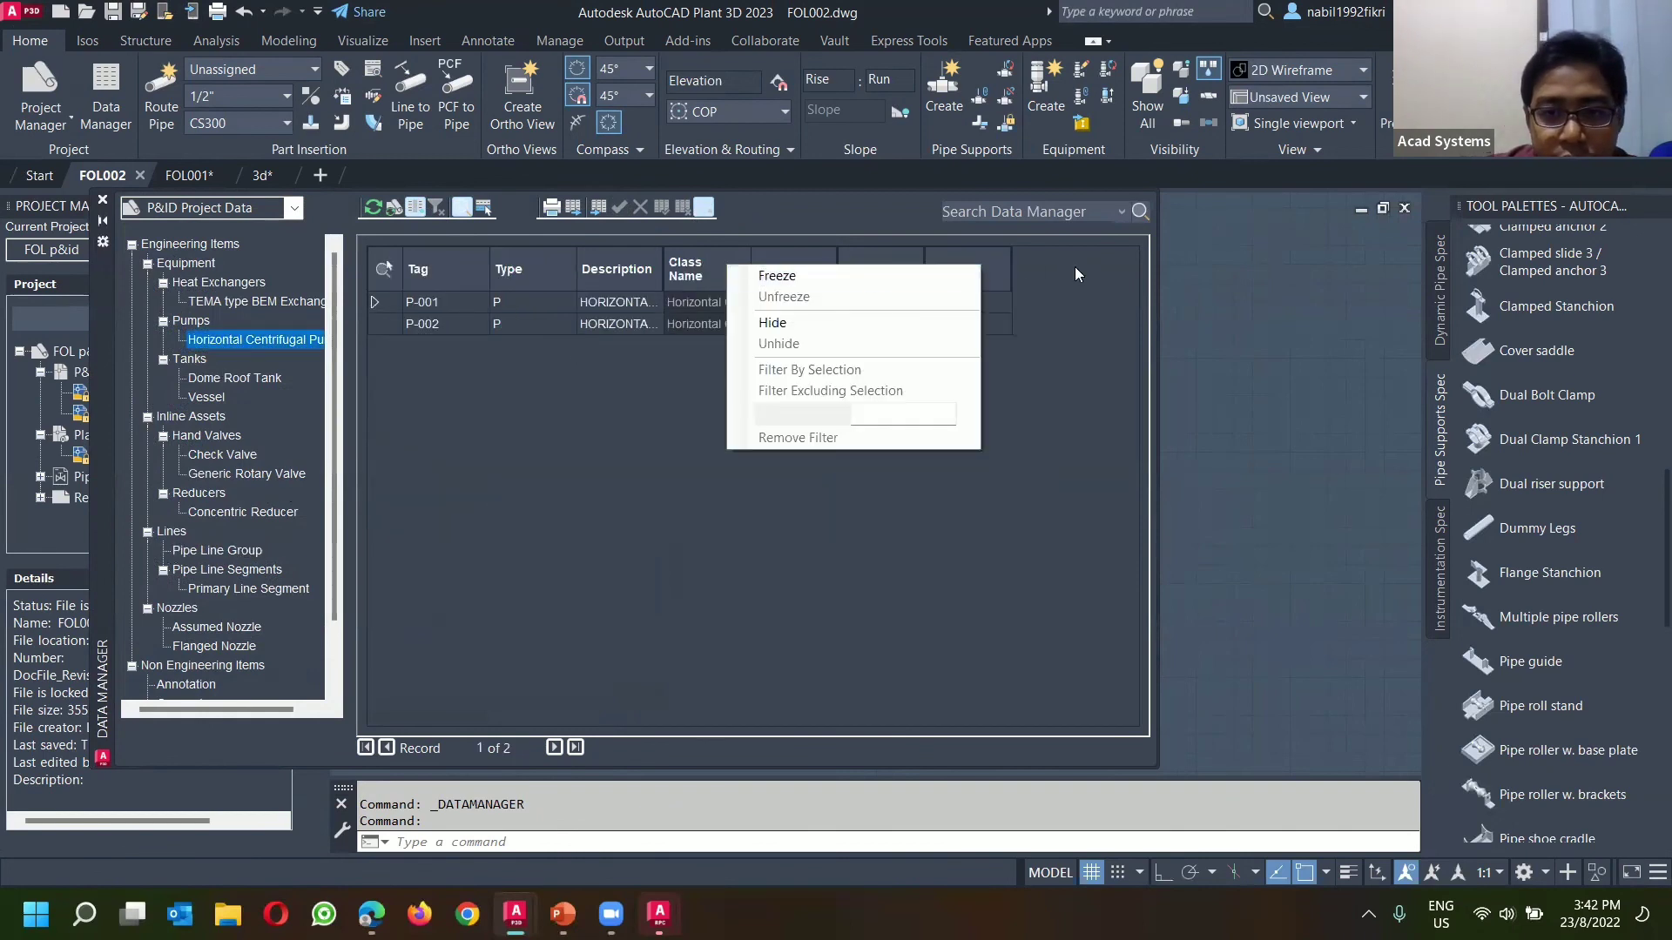
left_click(803, 276)
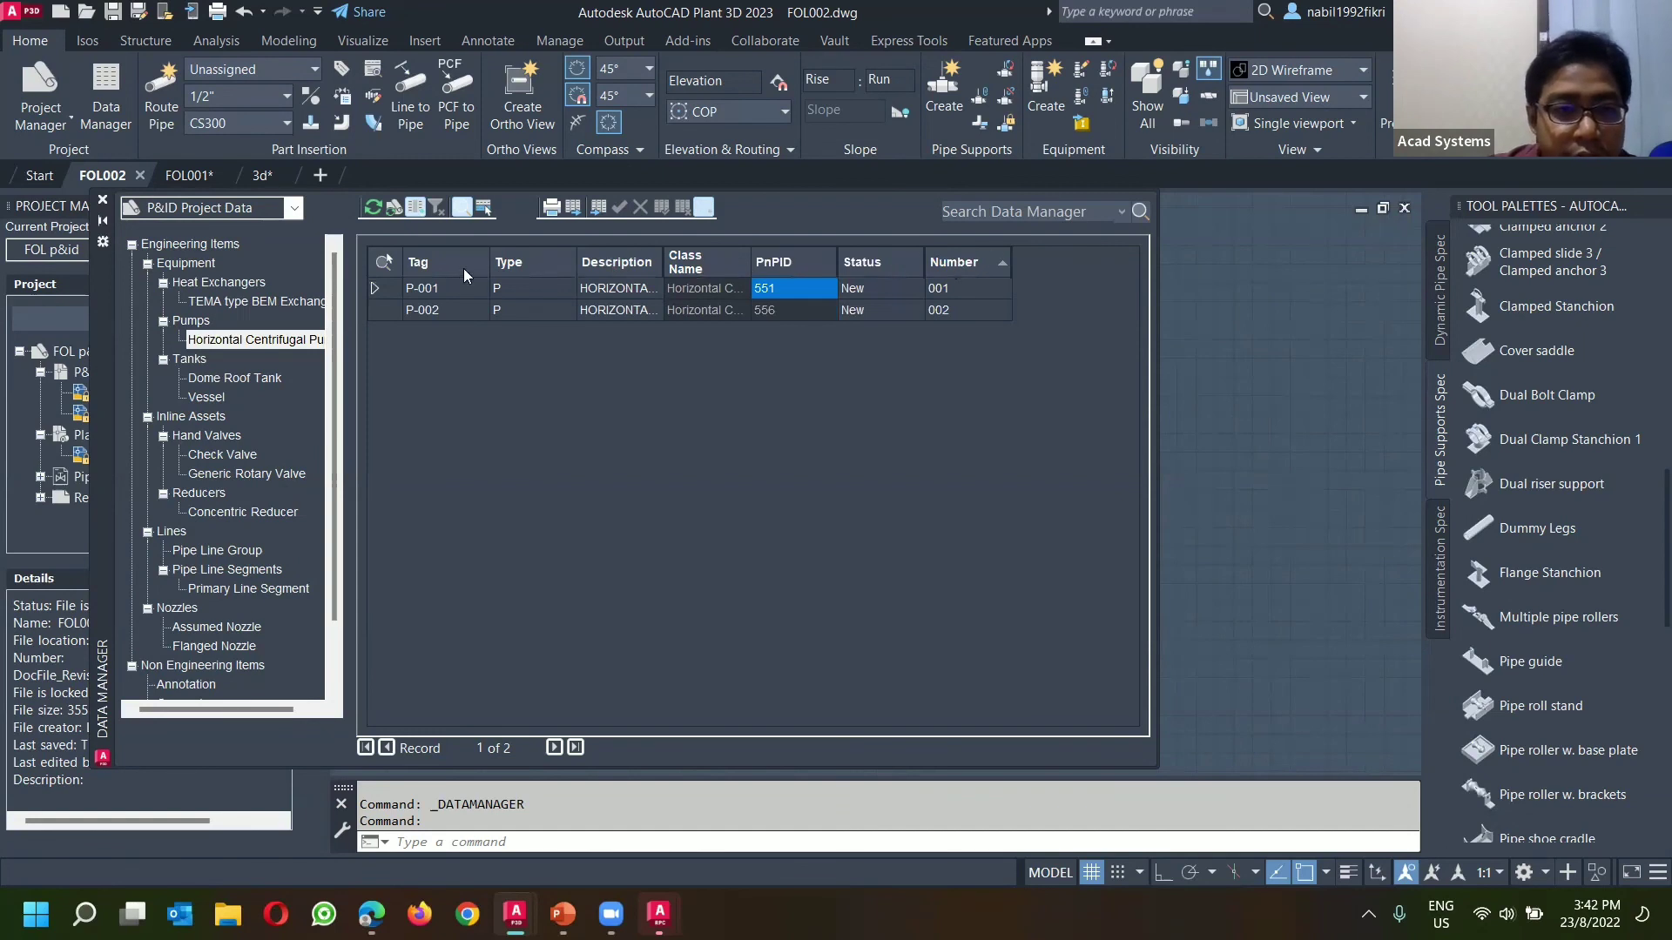
right_click(968, 259)
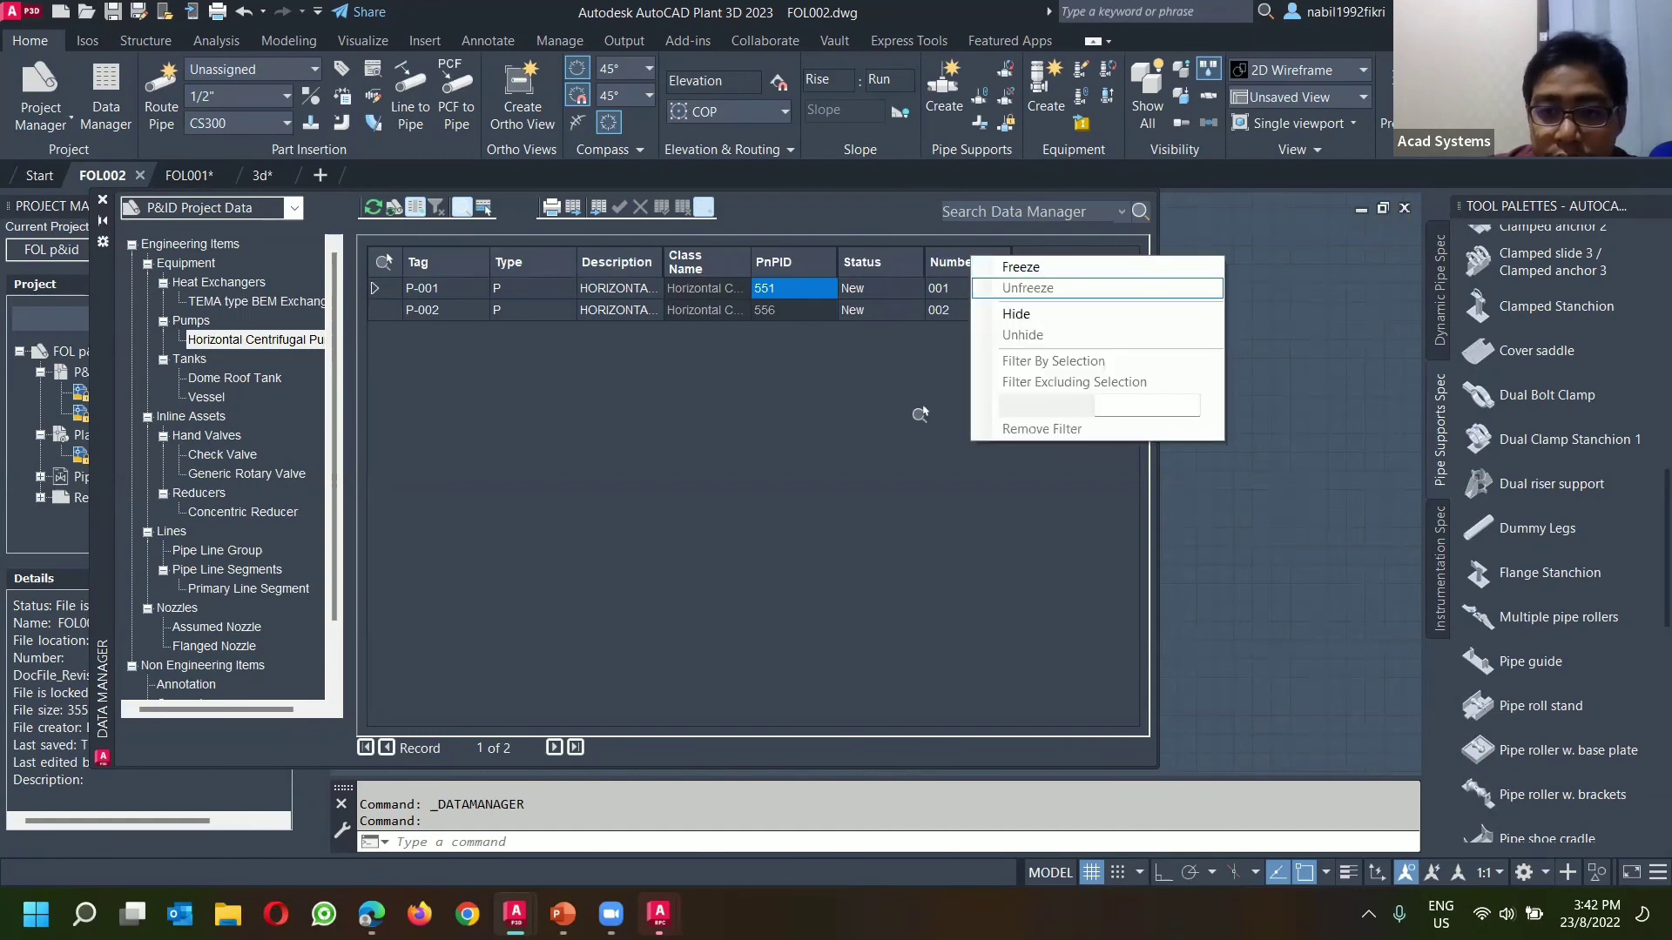
left_click(958, 253)
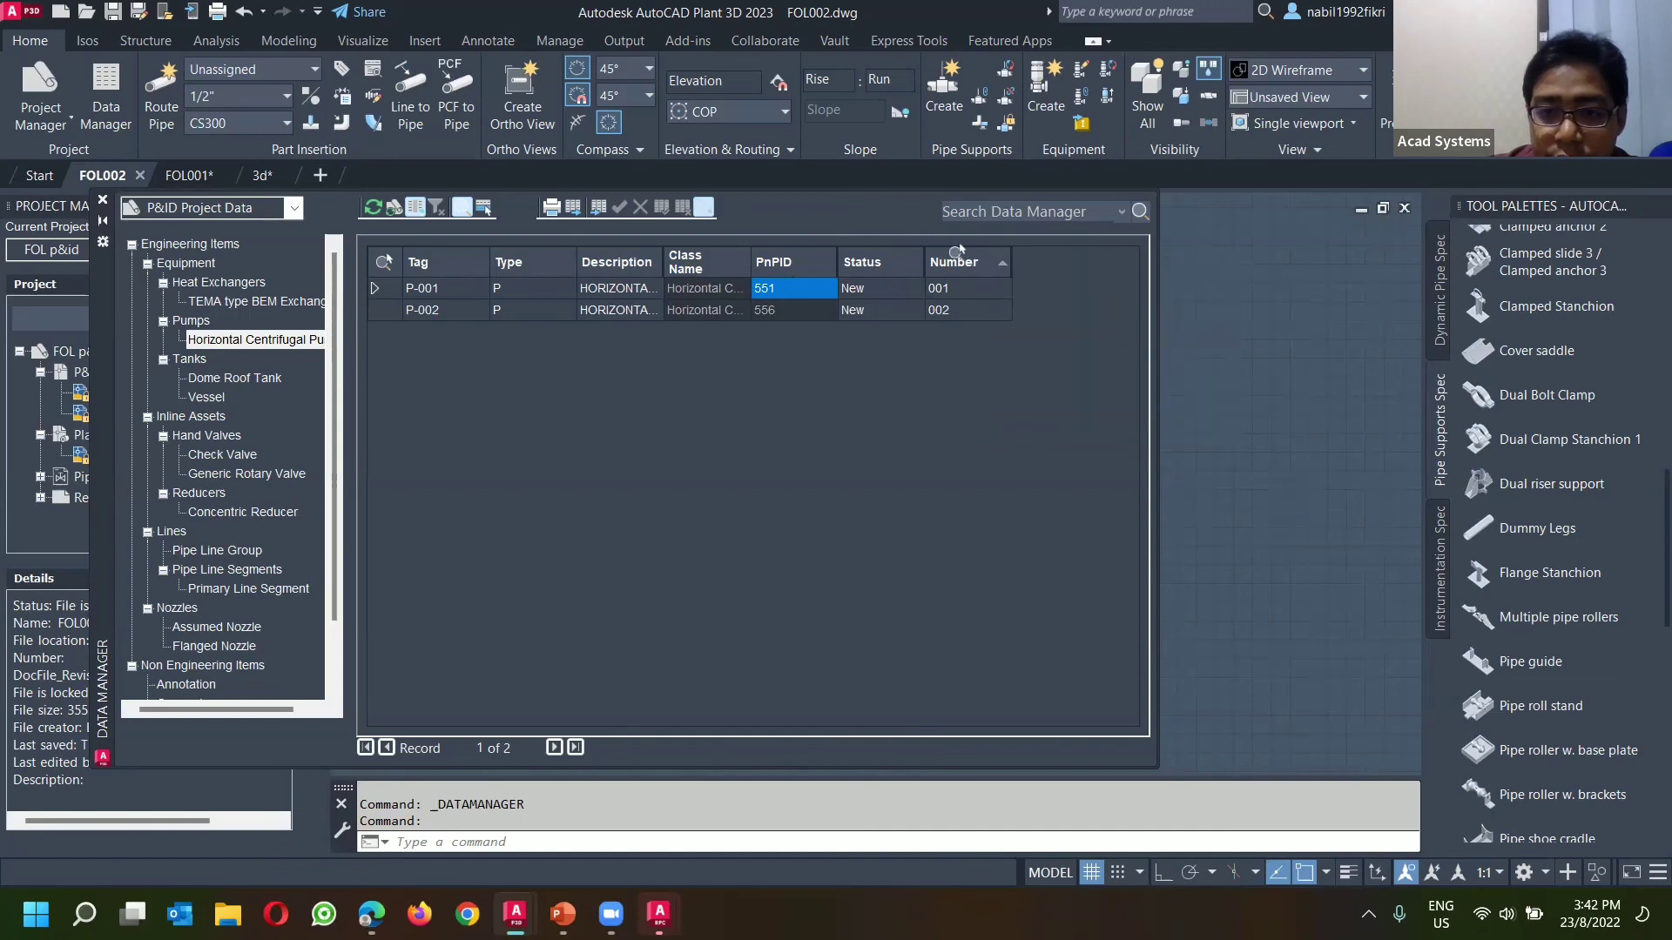
left_click(958, 257)
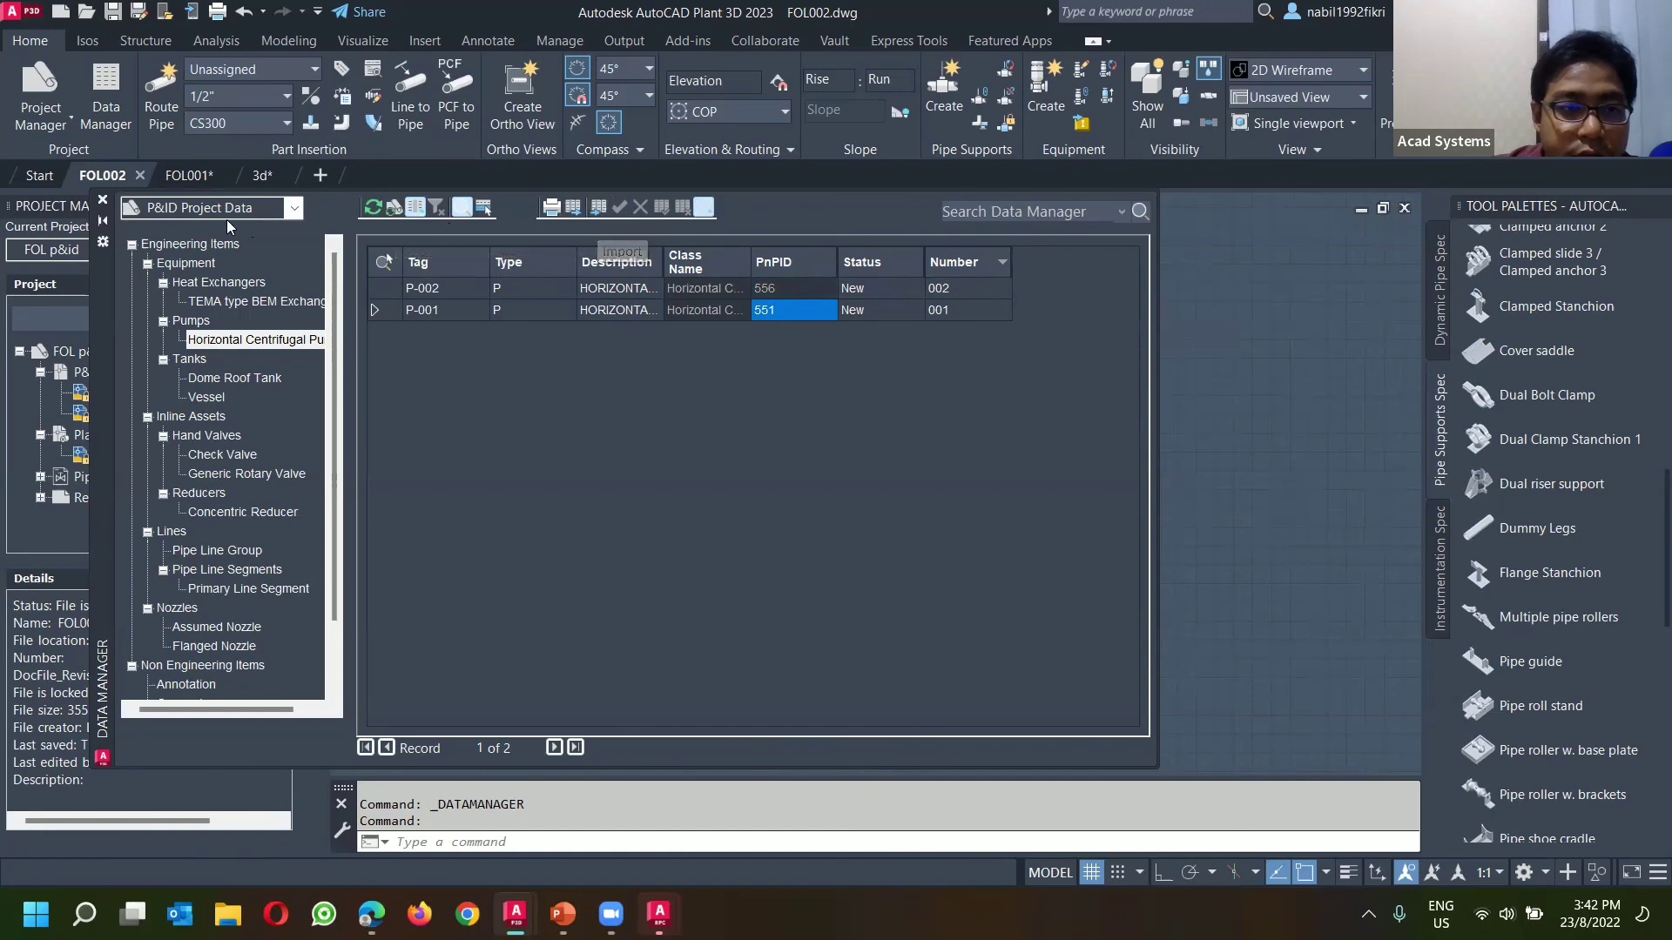
Step: Close the Data Manager to return to the FOL002 drawing
left_click(105, 242)
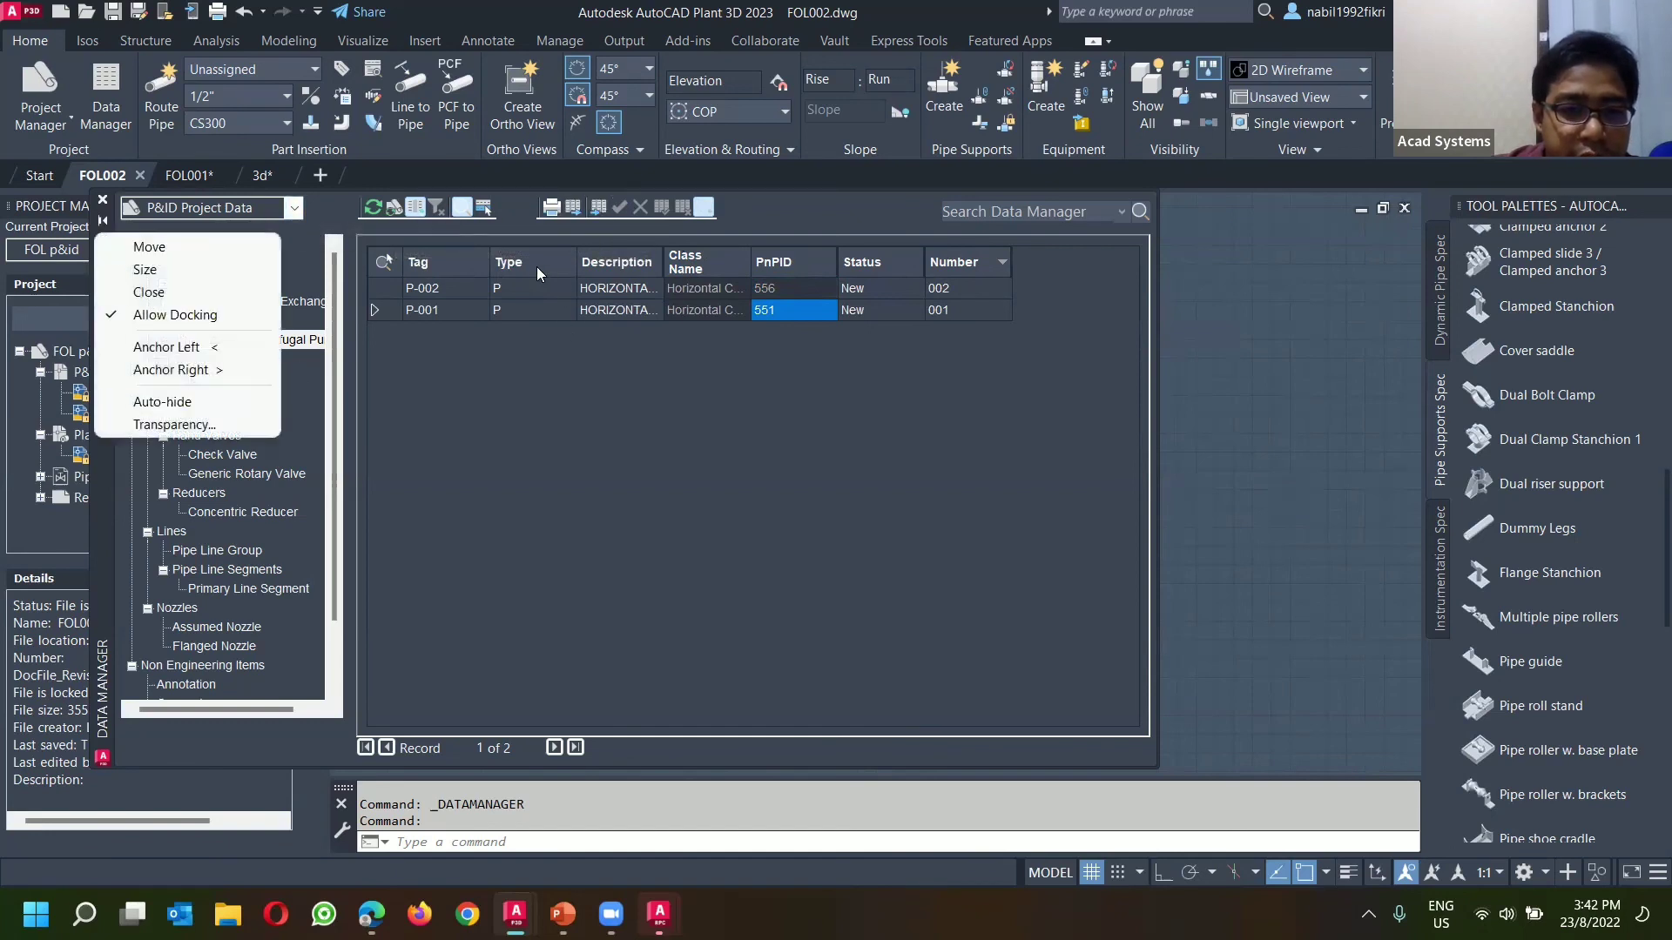
left_click(549, 289)
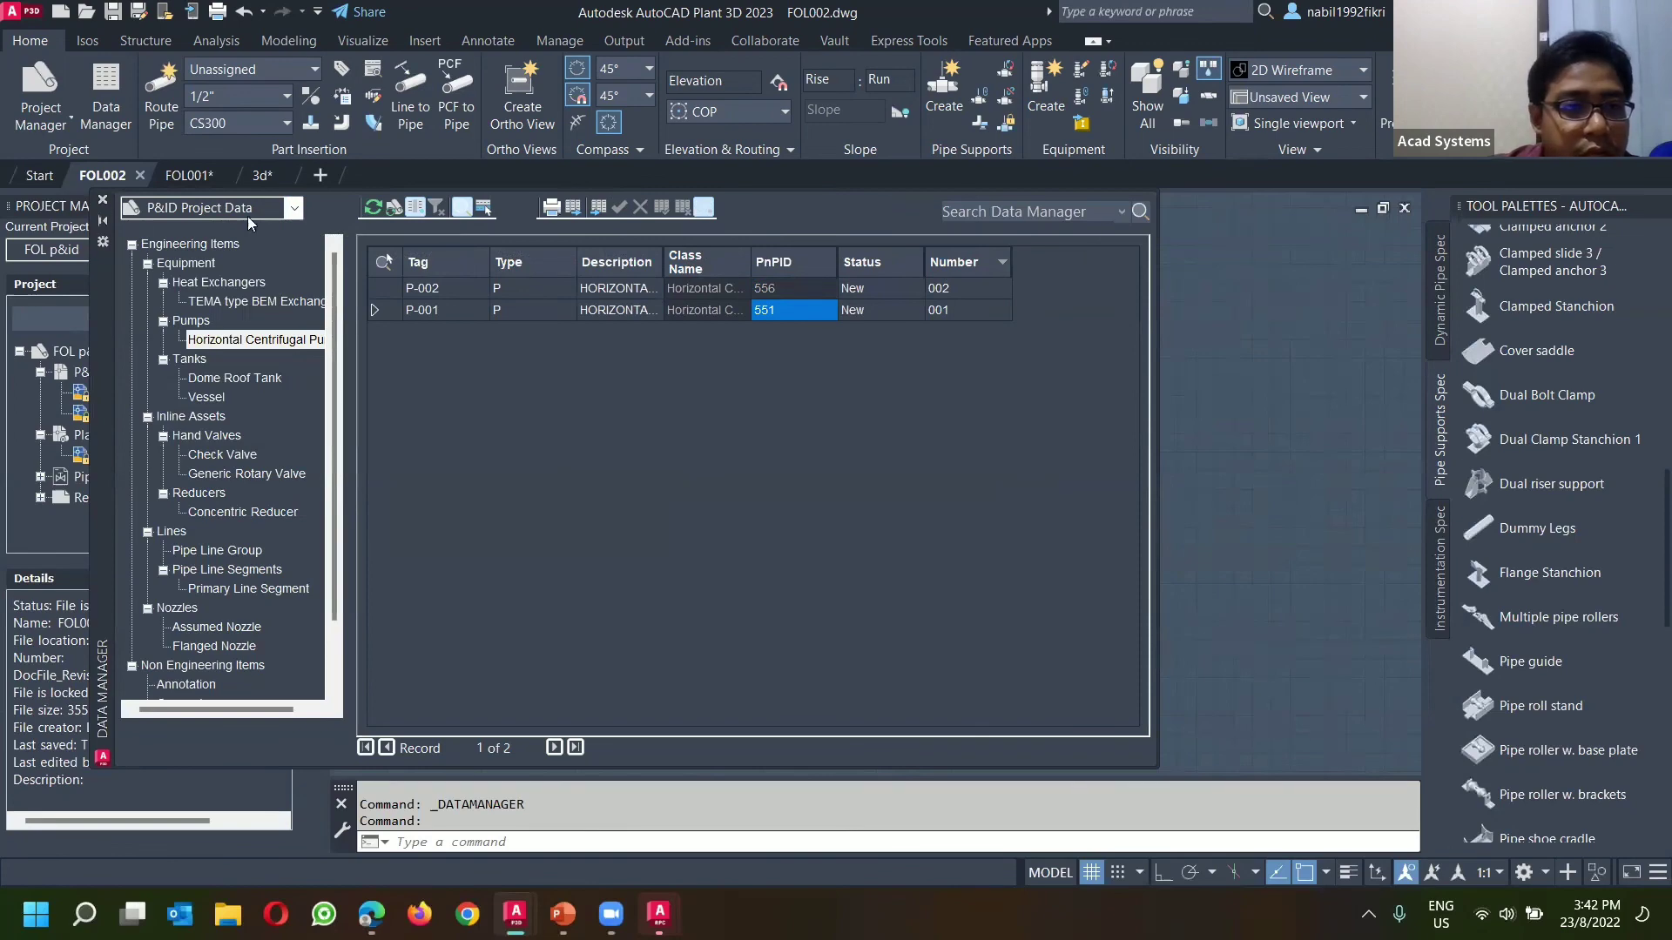
left_click(103, 203)
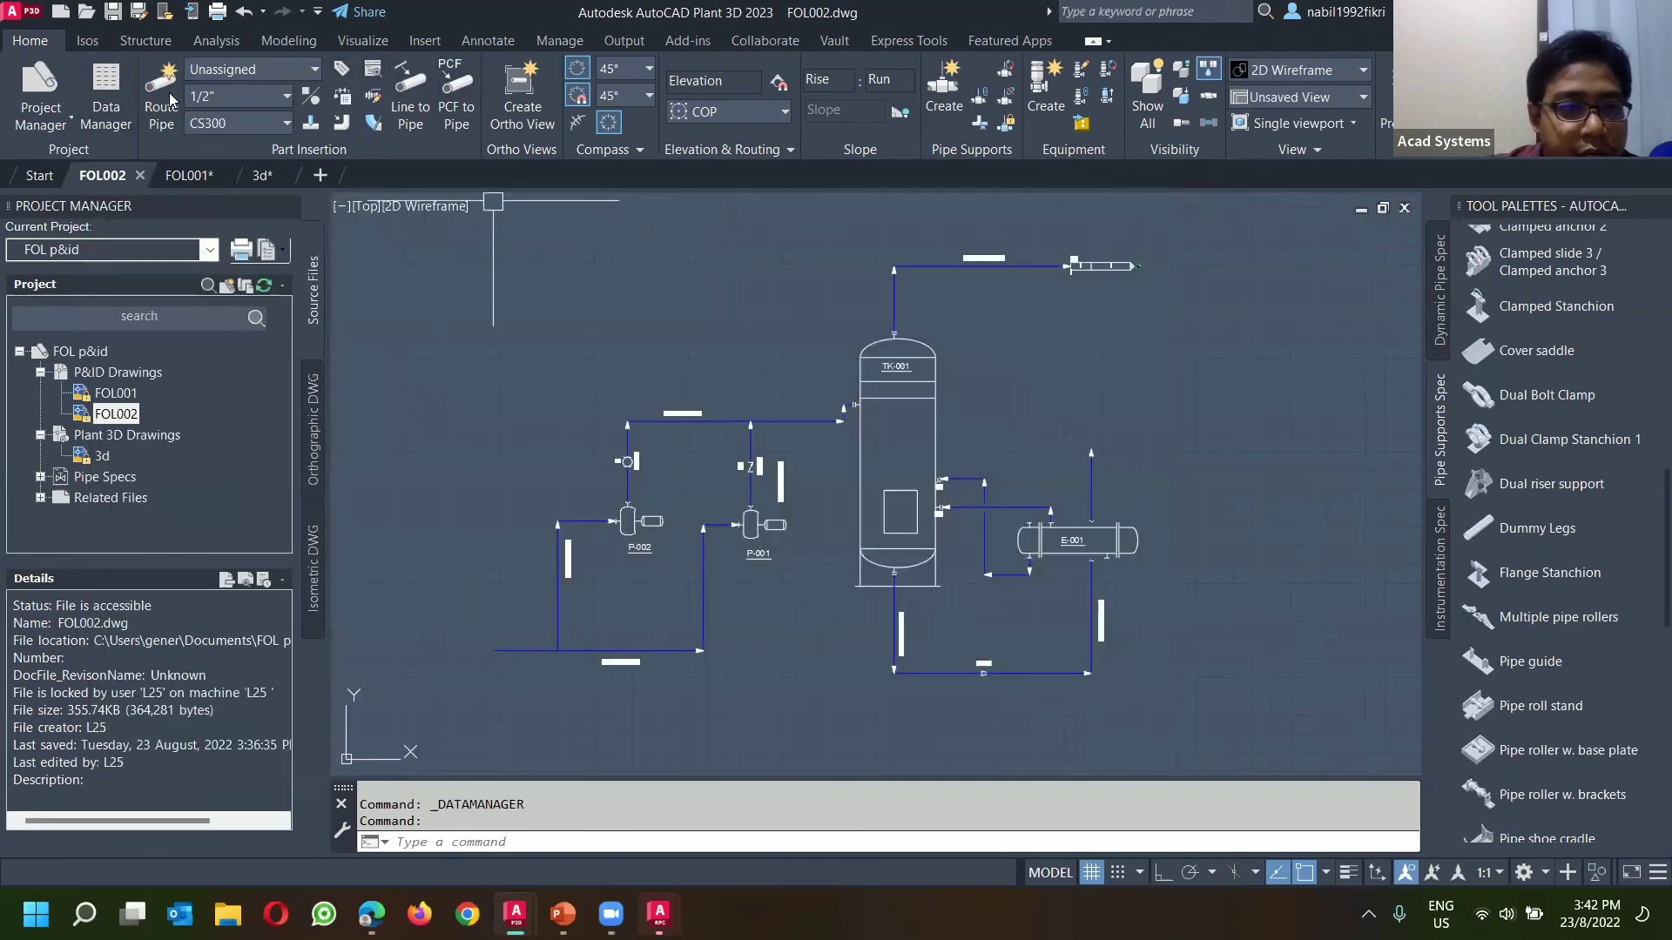
left_click(971, 68)
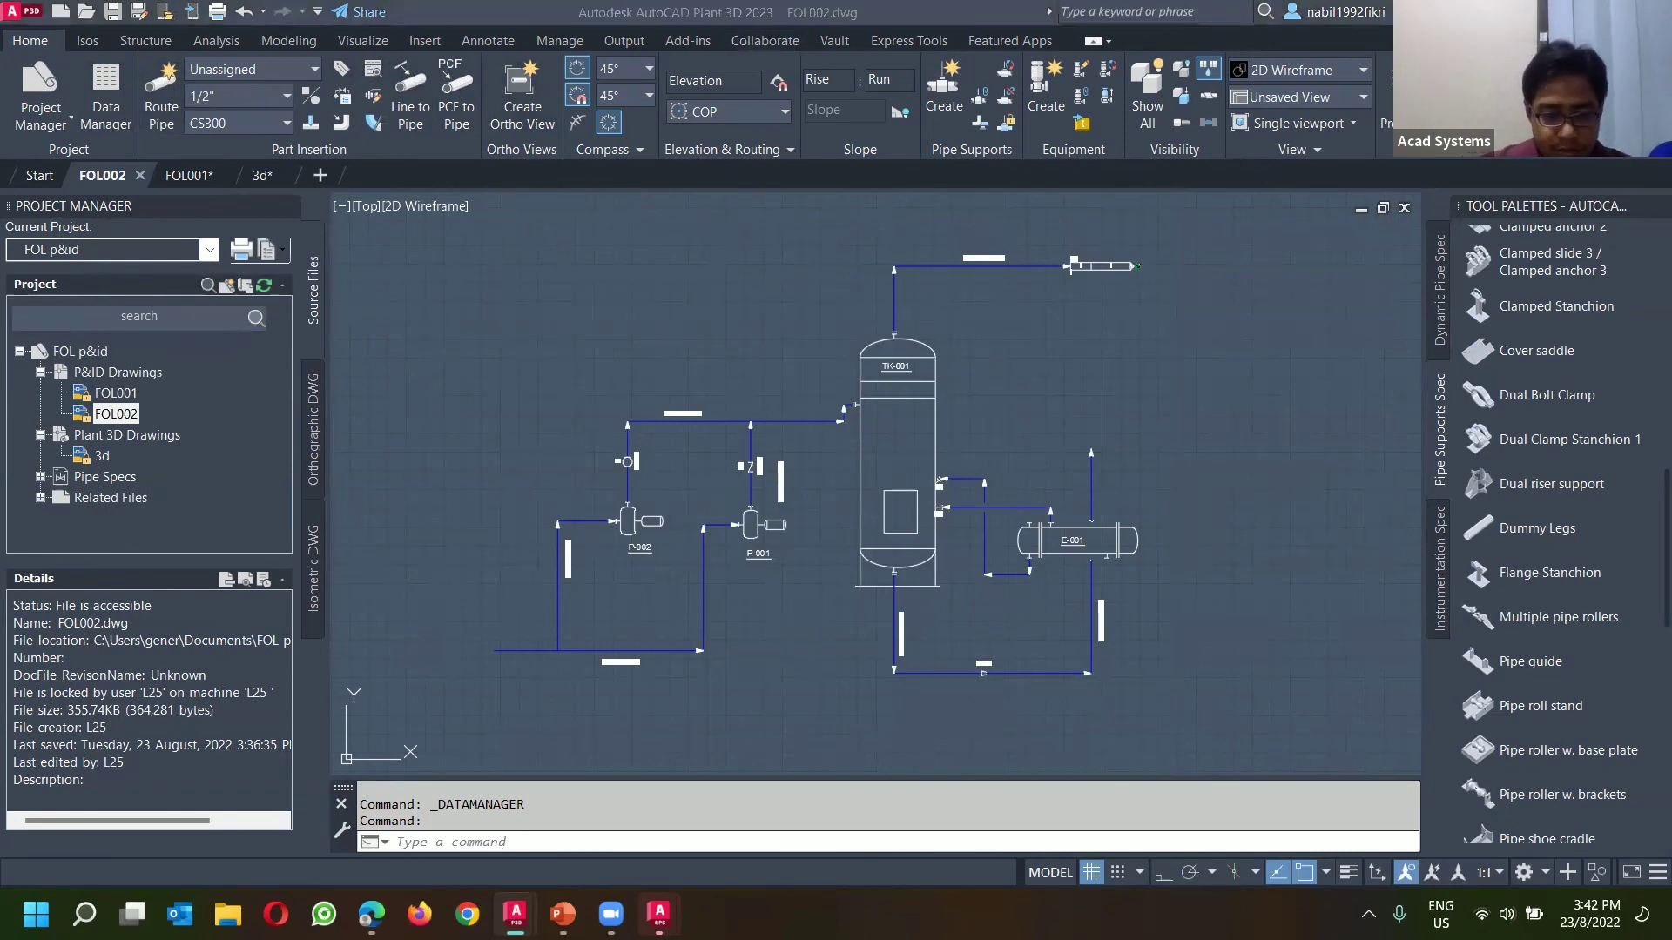